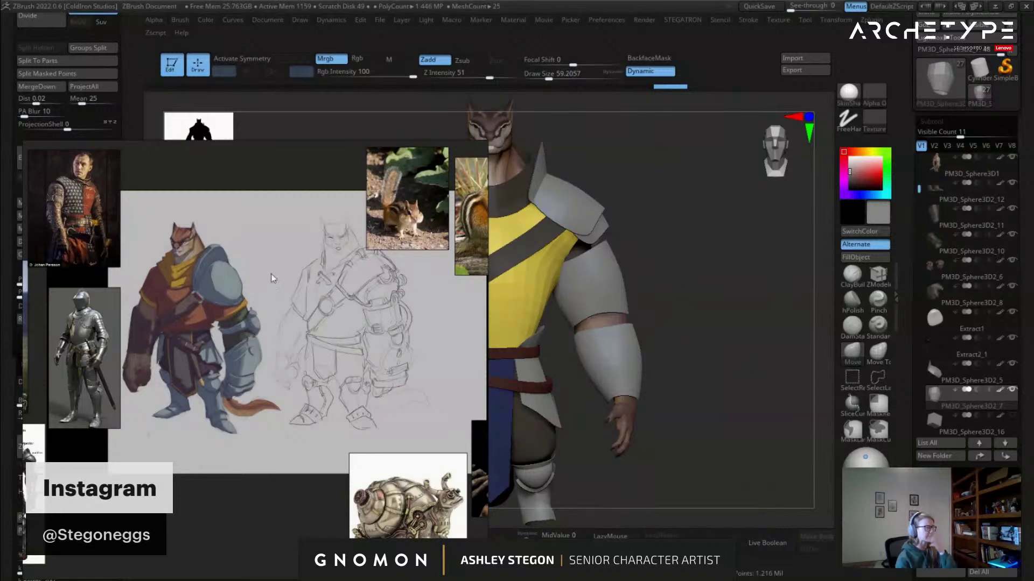
Look over the armour and character references, then return to a full view of the knight model.
middle_drag(279, 281, 361, 283)
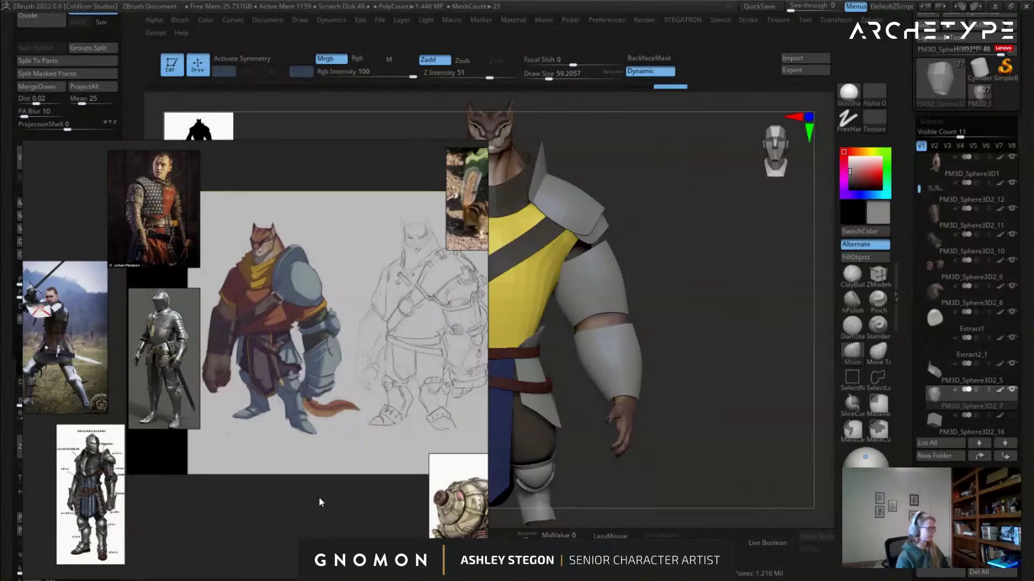
right_drag(339, 496, 0, 280)
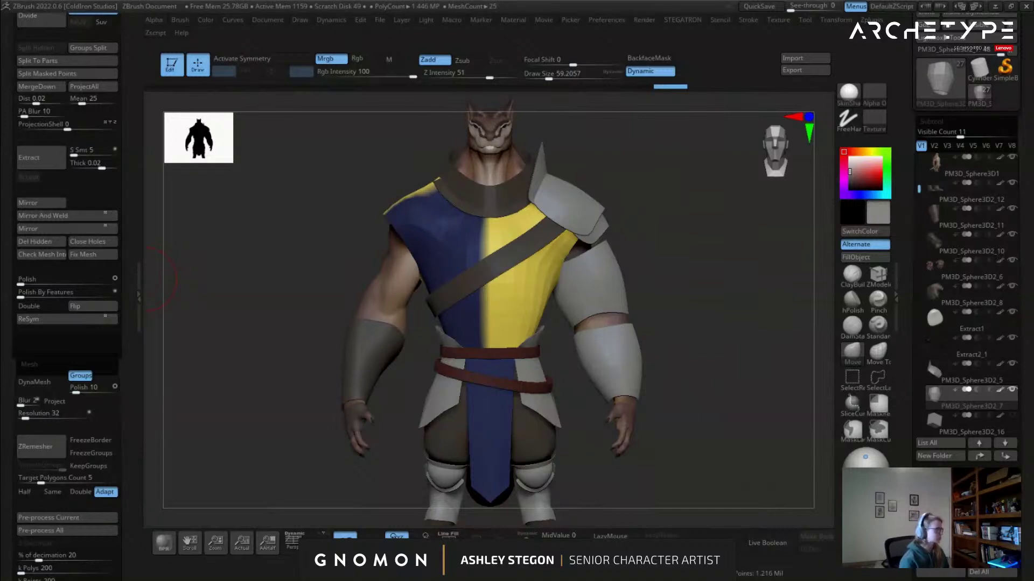
drag(714, 302, 559, 319)
alt+drag(542, 386, 571, 357)
Select the hands subtool with the Standard brush active and duplicate it.
key(shift+f)
key(shift+f)
key(b)
key(z)
key(m)
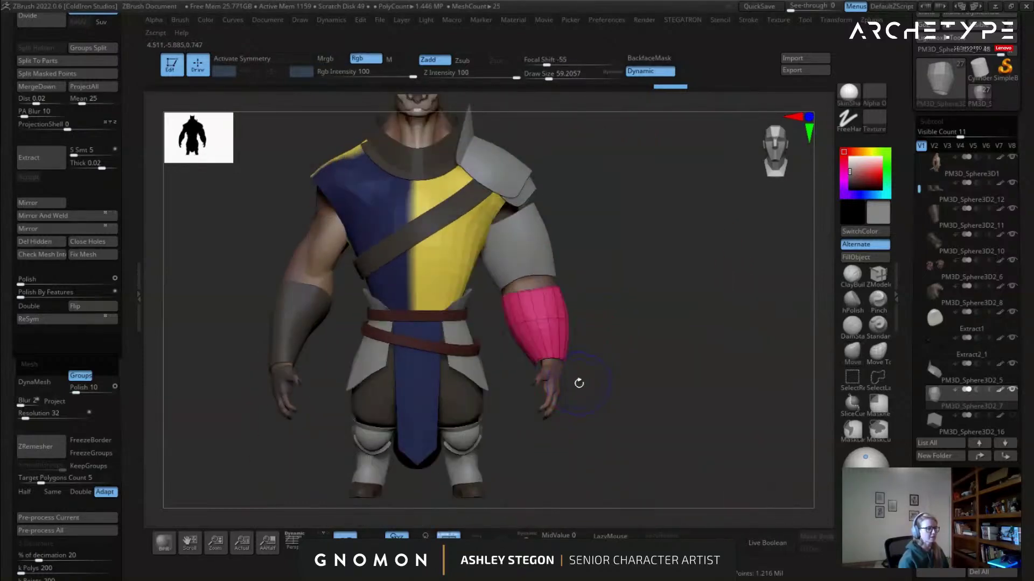
alt+click(535, 377)
key(b)
key(s)
key(t)
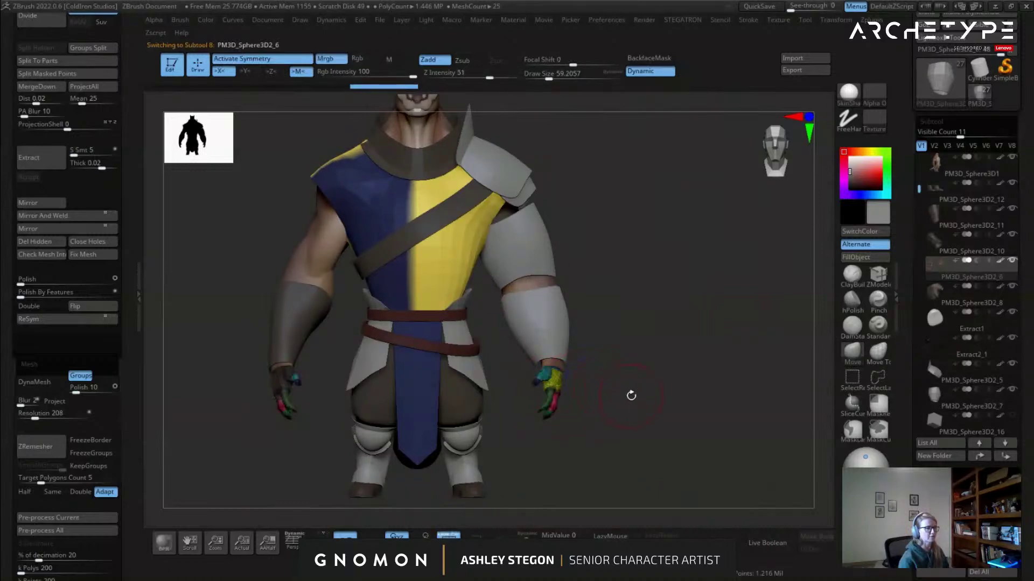
click(941, 532)
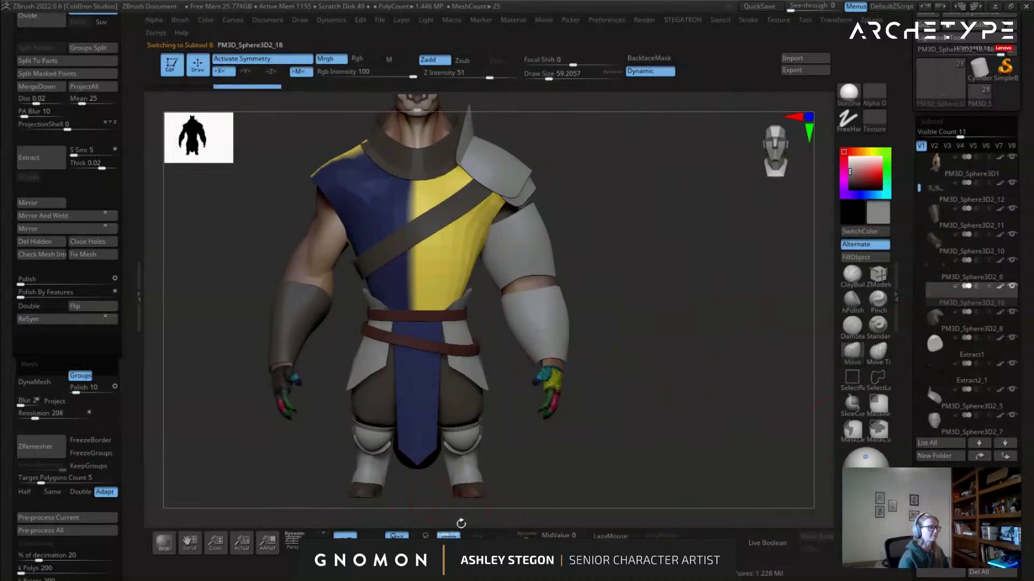
Isolate the duplicated hands, delete the character's right hand from that copy, and show the full model again.
click(526, 536)
key(shift+f)
mouse_move(558, 468)
shift+mouse_down()
mouse_move(520, 455)
mouse_move(516, 366)
mouse_move(530, 371)
mouse_move(482, 385)
mouse_move(463, 358)
shift+mouse_up()
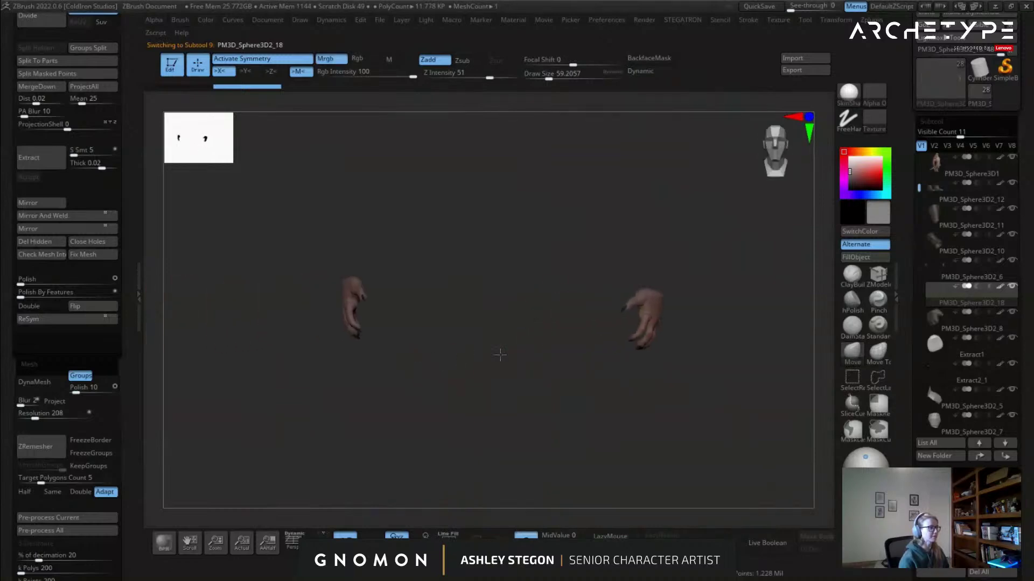
ctrl+shift+drag(325, 224, 459, 363)
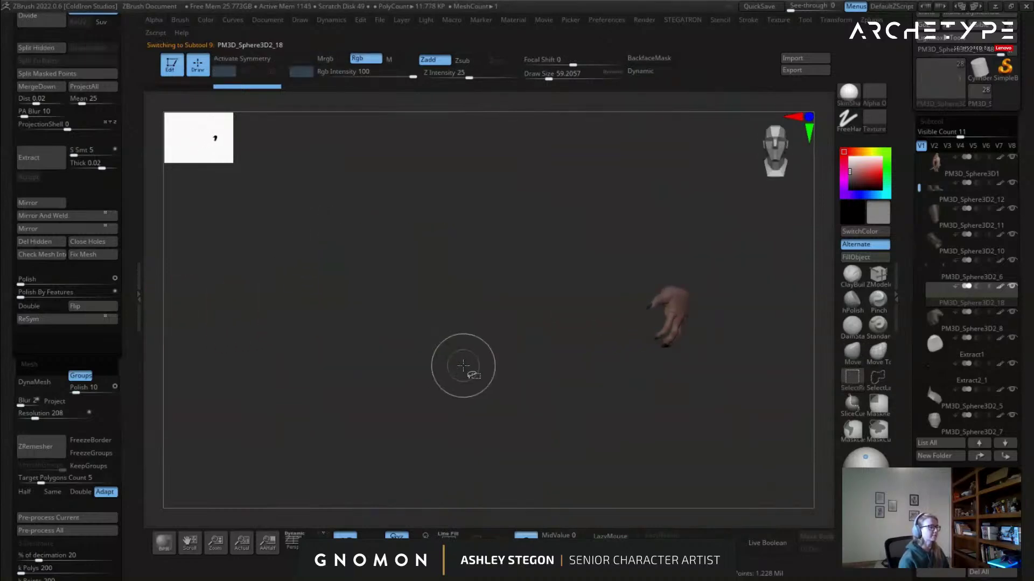
click(63, 242)
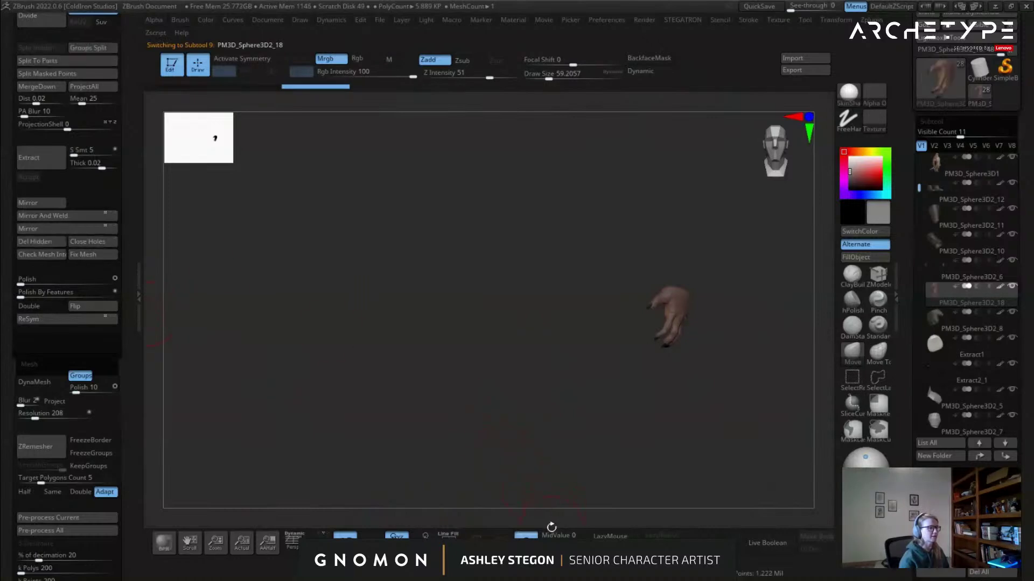
click(532, 535)
Fill the duplicated left hand with white, then scale and position it as an oversized gauntlet below the forearm armour.
alt+drag(667, 373, 549, 381)
key(shift+f)
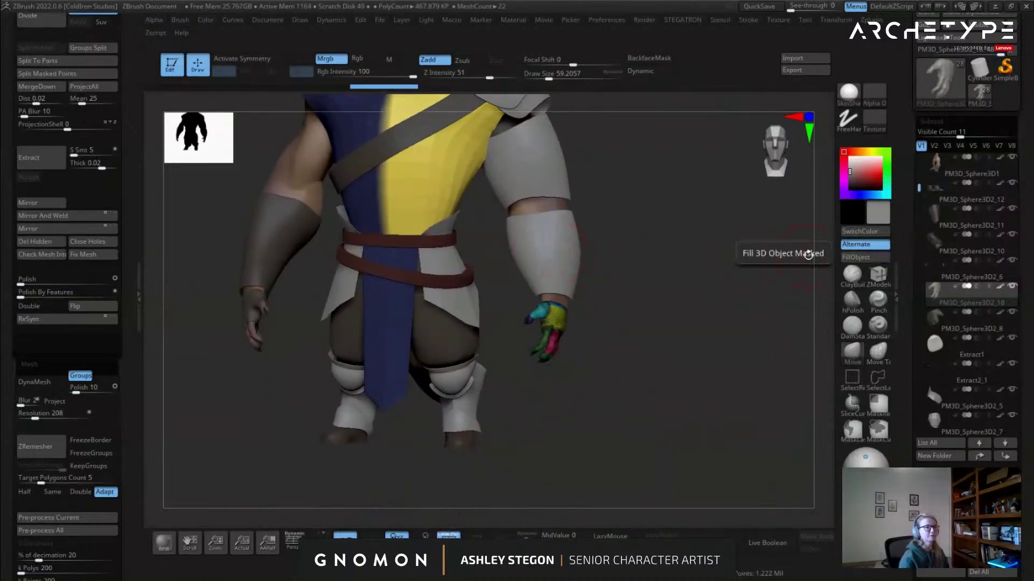
key(w)
drag(673, 326, 565, 327)
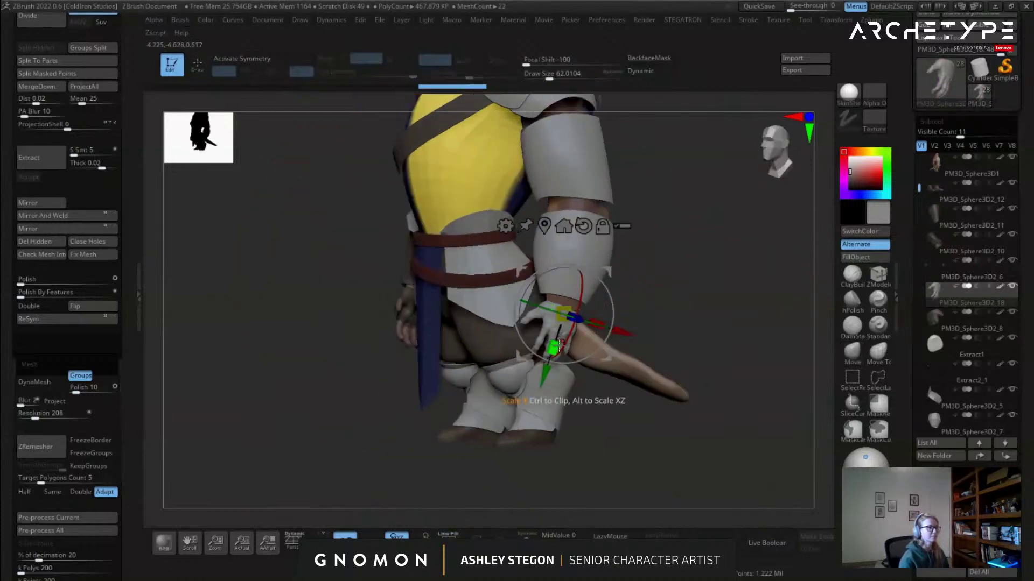
drag(547, 375, 550, 363)
drag(575, 300, 637, 303)
drag(568, 361, 591, 338)
key(q)
mouse_move(639, 312)
alt+mouse_down()
mouse_move(669, 374)
mouse_move(602, 356)
alt+mouse_up()
Enlarge the silhouette thumbnail to size 282 and check the character's silhouette from several angles.
drag(190, 158, 316, 224)
drag(547, 342, 523, 347)
mouse_move(571, 394)
right_down()
mouse_move(581, 291)
mouse_move(612, 275)
mouse_move(679, 293)
right_up()
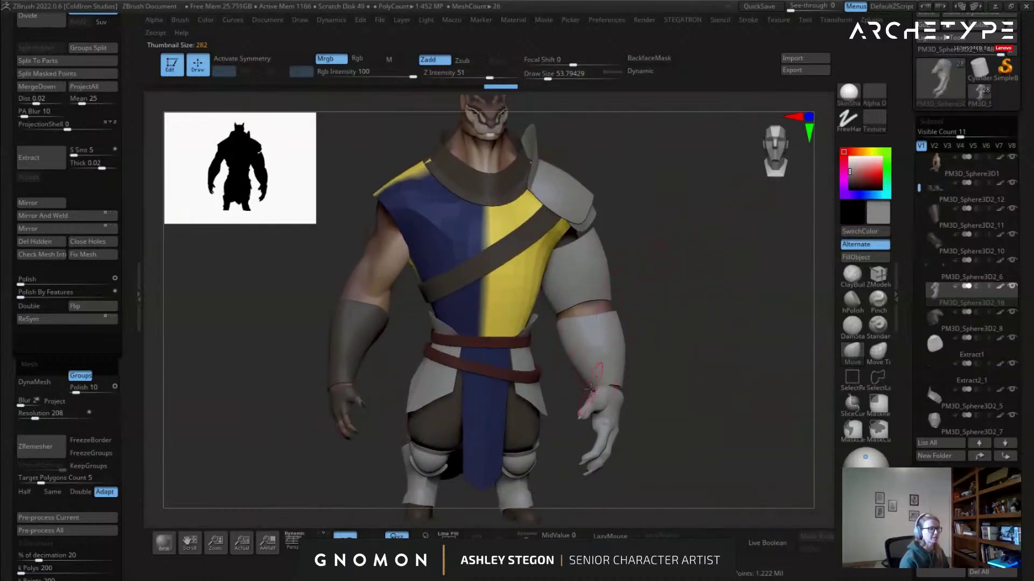
right_drag(591, 389, 605, 423)
right_drag(575, 229, 596, 241)
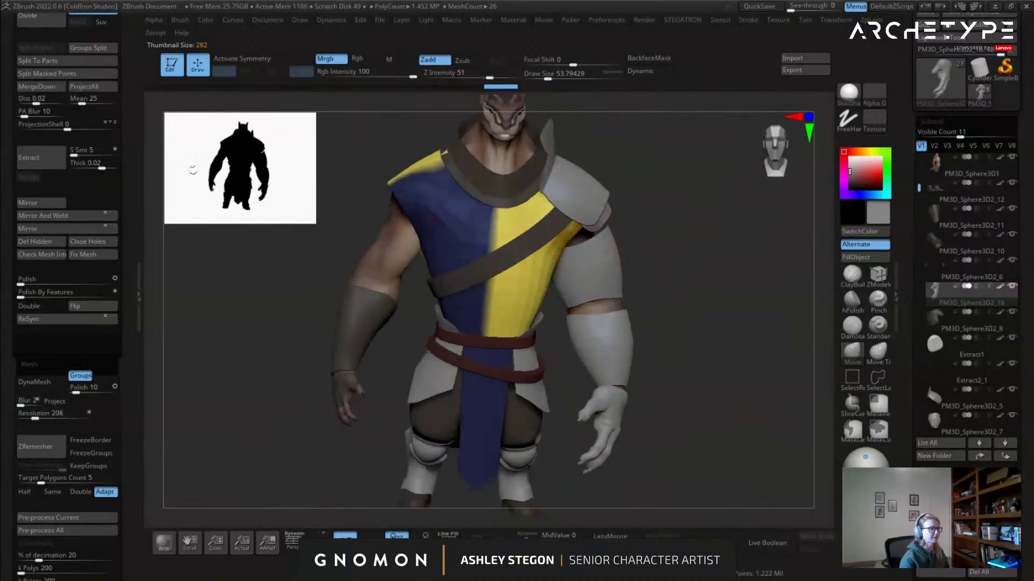
mouse_move(506, 244)
right_down()
mouse_move(584, 253)
mouse_move(500, 259)
right_up()
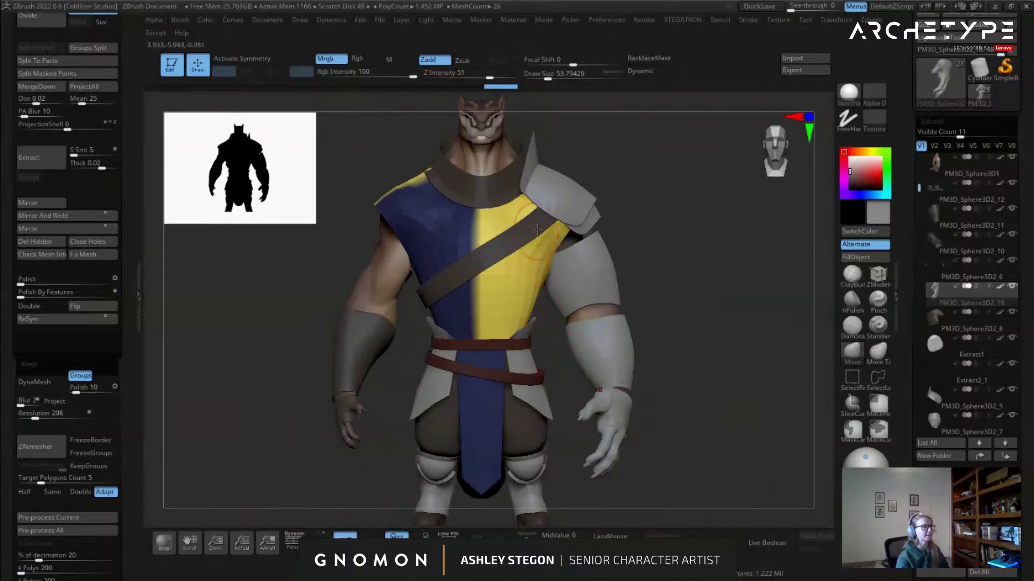
Select the blue and yellow shirt subtool and switch to the Move brush.
mouse_move(460, 186)
right_down()
mouse_move(500, 189)
mouse_move(439, 262)
mouse_move(303, 264)
right_up()
alt+click(478, 180)
key(shift+f)
key(b)
key(m)
key(v)
mouse_move(387, 258)
right_down()
mouse_move(464, 263)
mouse_move(439, 286)
mouse_move(506, 269)
mouse_move(517, 231)
mouse_move(510, 240)
mouse_move(538, 231)
mouse_move(606, 261)
mouse_move(639, 249)
mouse_move(598, 255)
right_up()
key(shift+f)
right_drag(464, 285, 436, 284)
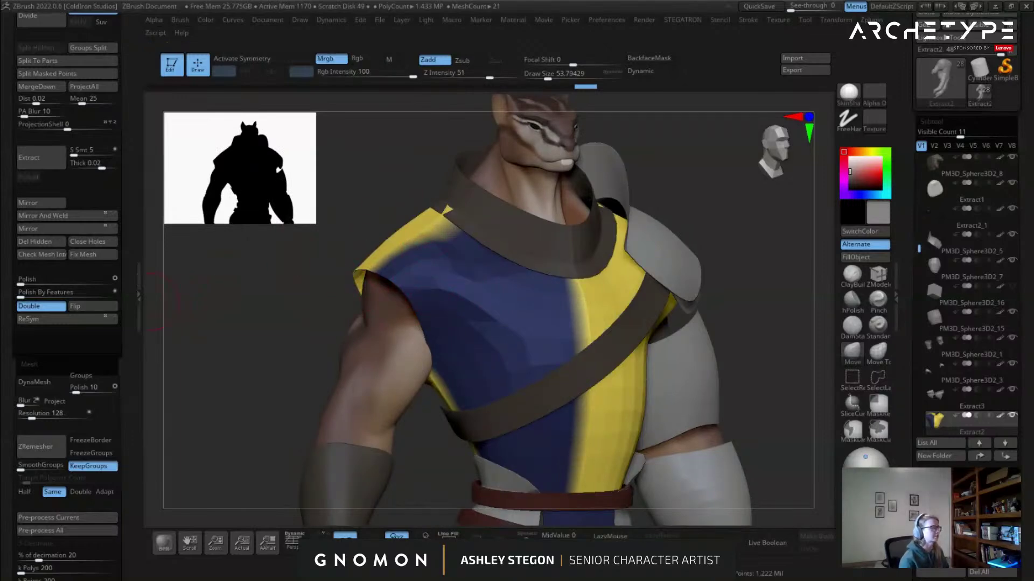
Examine the shirt, shoulder plates and arm armour from several angles, with the draw size reduced to about 41.
right_drag(549, 366, 629, 312)
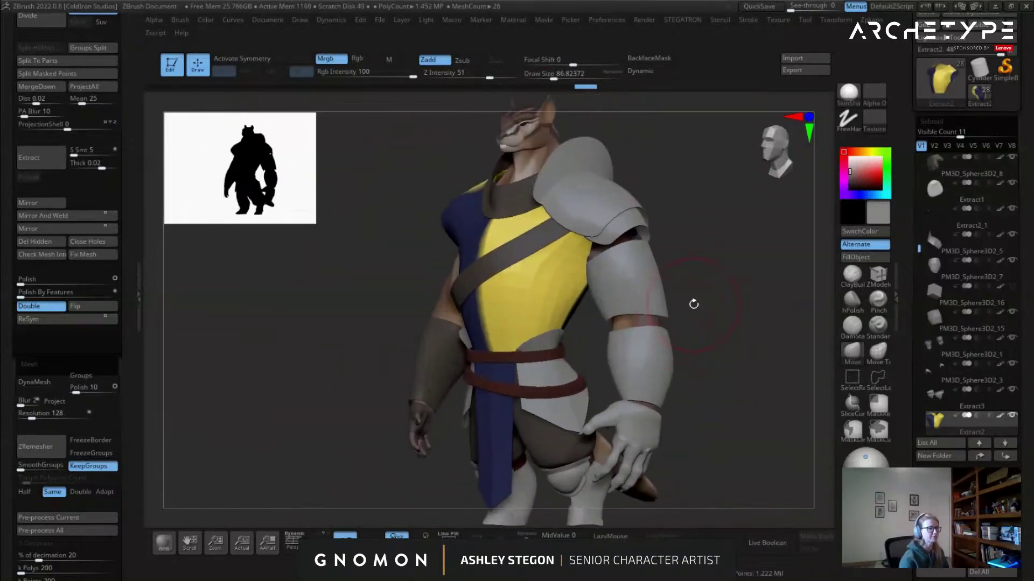
key(s)
right_drag(692, 300, 609, 257)
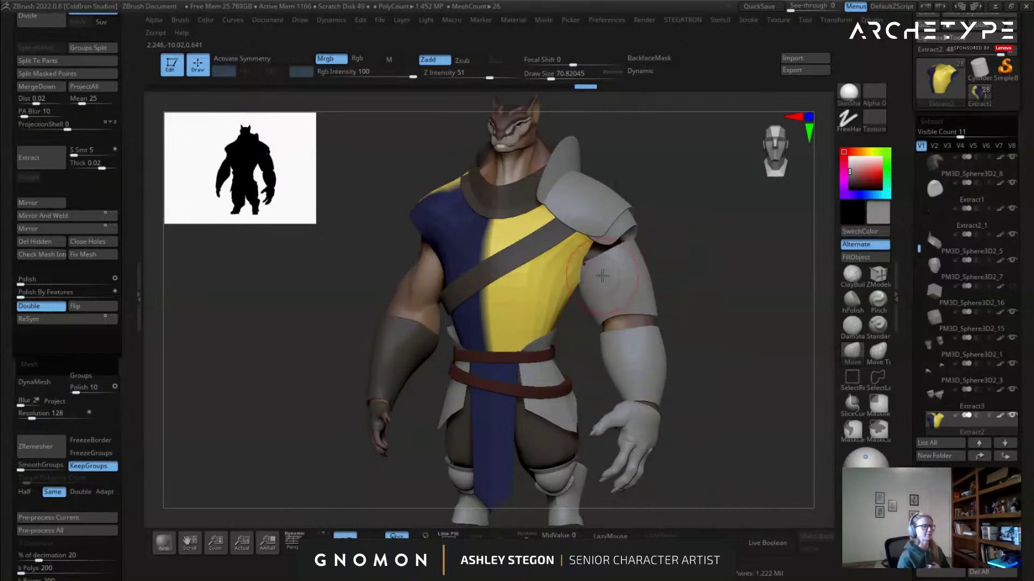
right_drag(584, 275, 671, 253)
key(s)
drag(621, 201, 614, 201)
ctrl+right_drag(537, 217, 479, 246)
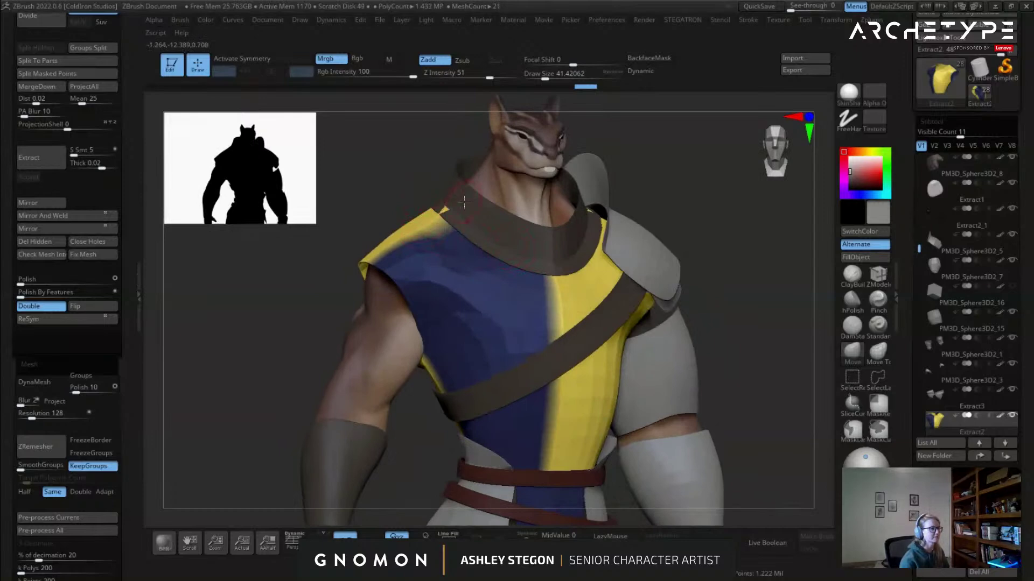
Select the neck collar and adjust it symmetrically with the Move brush, raising the draw size to about 163.
alt+click(500, 217)
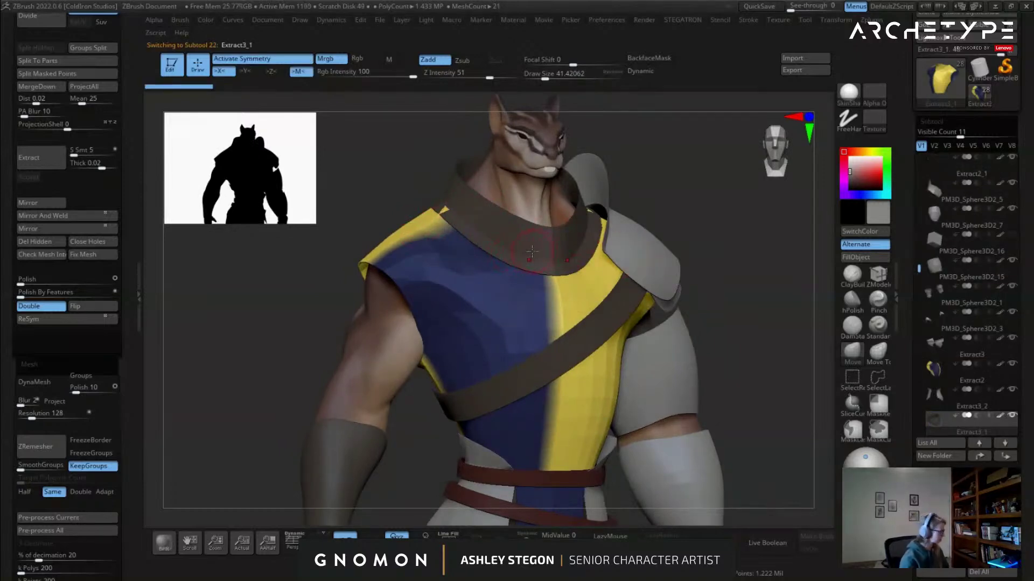
key(s)
drag(488, 251, 499, 251)
key(x)
key(x)
key(s)
drag(439, 225, 445, 220)
right_drag(468, 226, 440, 232)
key(s)
drag(442, 233, 438, 233)
mouse_move(439, 232)
right_down()
mouse_move(469, 223)
mouse_move(460, 212)
right_up()
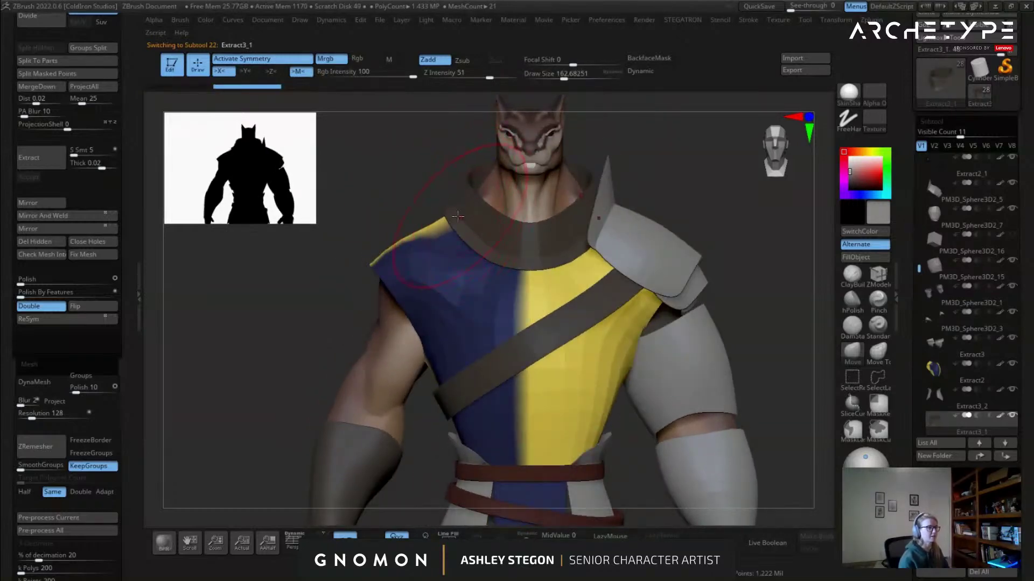
Select the shirt again, set the draw size to about 120, and choose the Move Topological brush.
alt+click(461, 290)
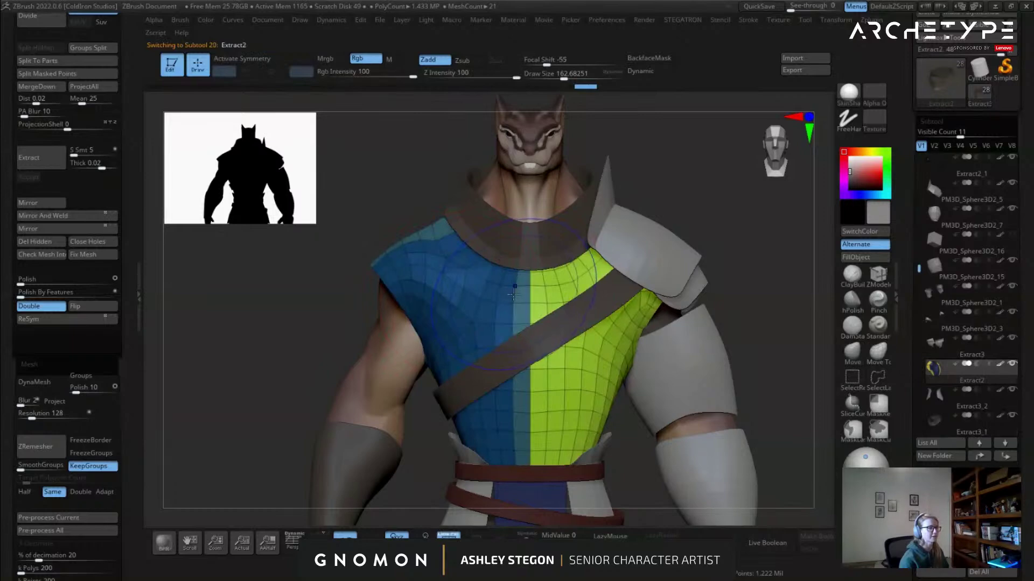
right_drag(589, 266, 603, 289)
key(s)
drag(619, 320, 613, 321)
mouse_move(554, 239)
alt+right_down()
mouse_move(542, 282)
mouse_move(568, 283)
mouse_move(502, 289)
mouse_move(535, 296)
alt+right_up()
click(880, 353)
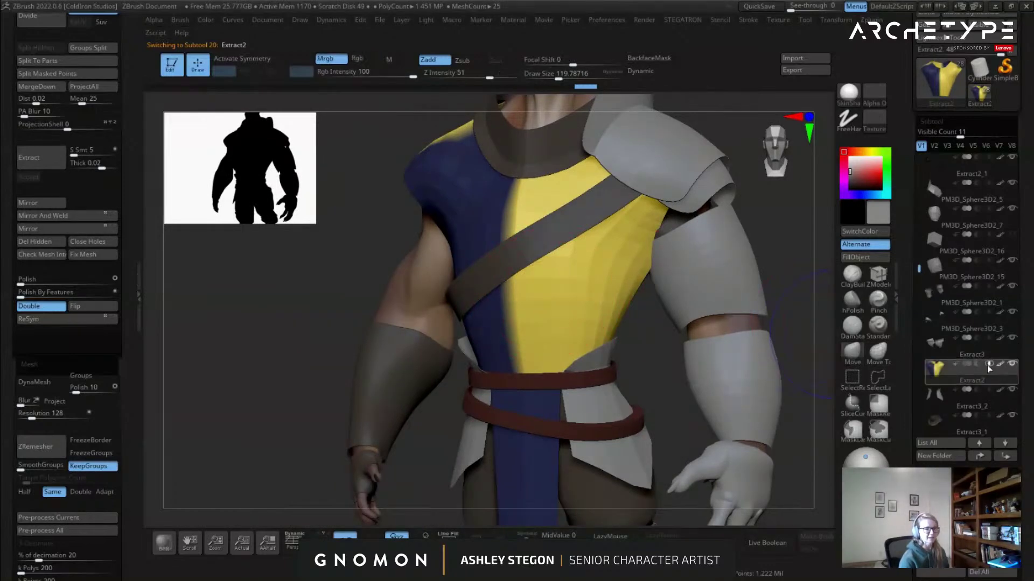
click(969, 365)
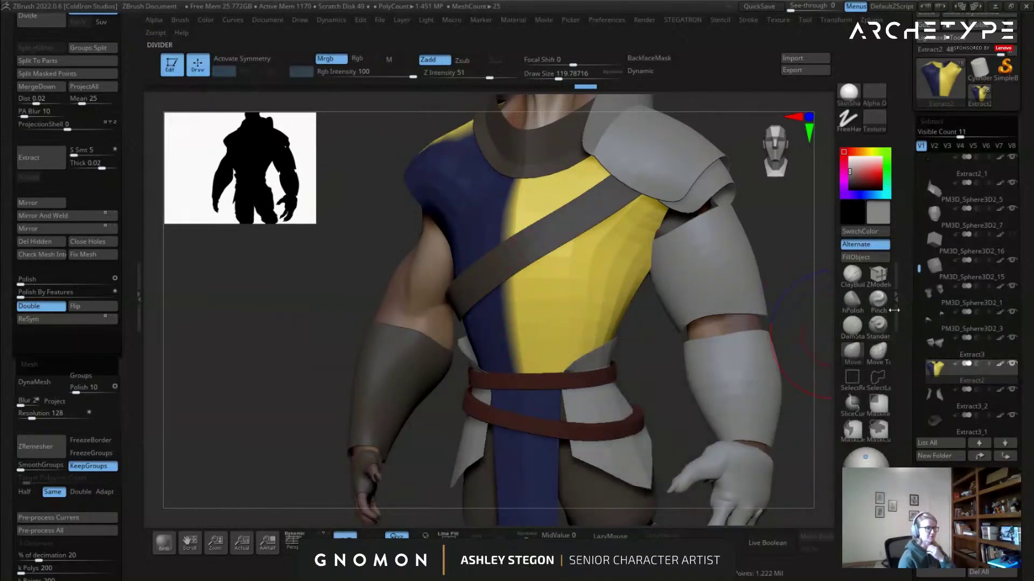
Load the TheJoker11 ZTool from the TheJoker folder, viewing the files as large icons.
drag(903, 196, 913, 246)
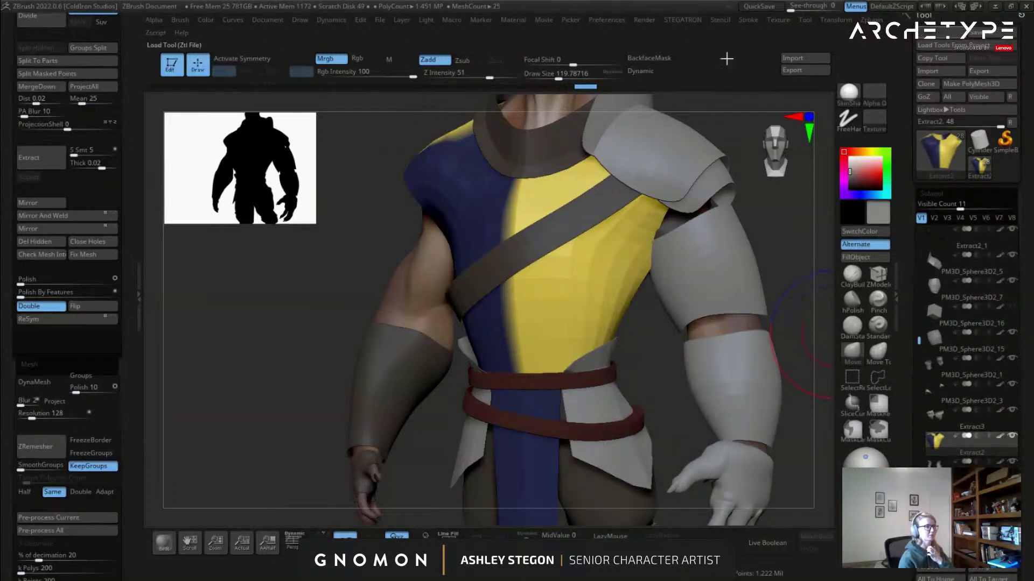
click(927, 45)
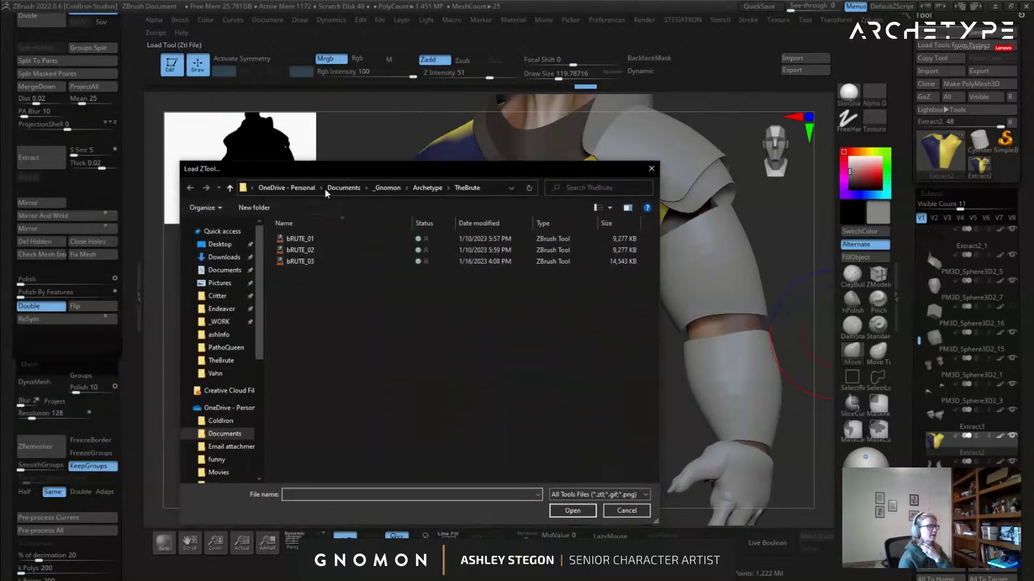
double_click(337, 267)
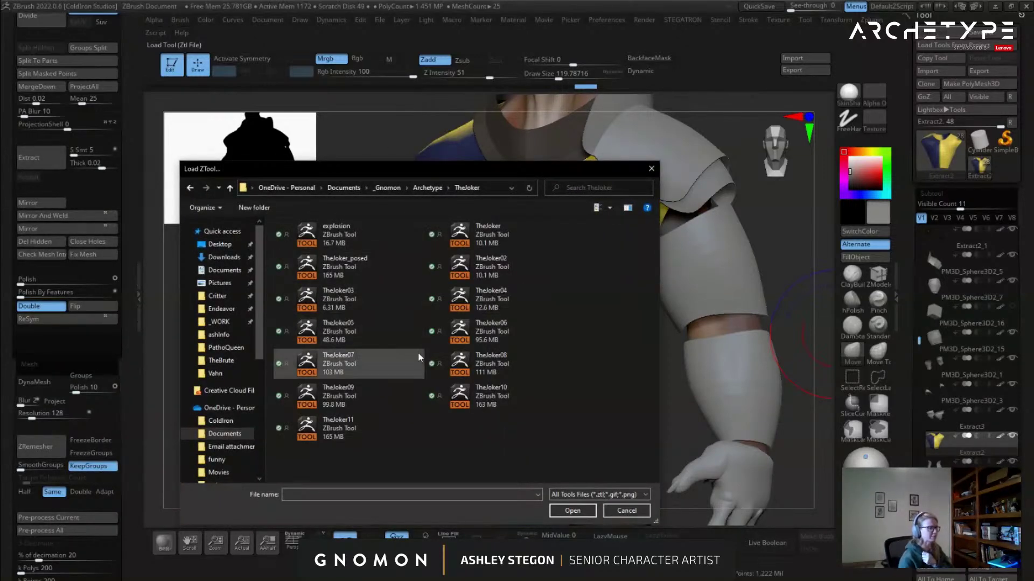
click(596, 207)
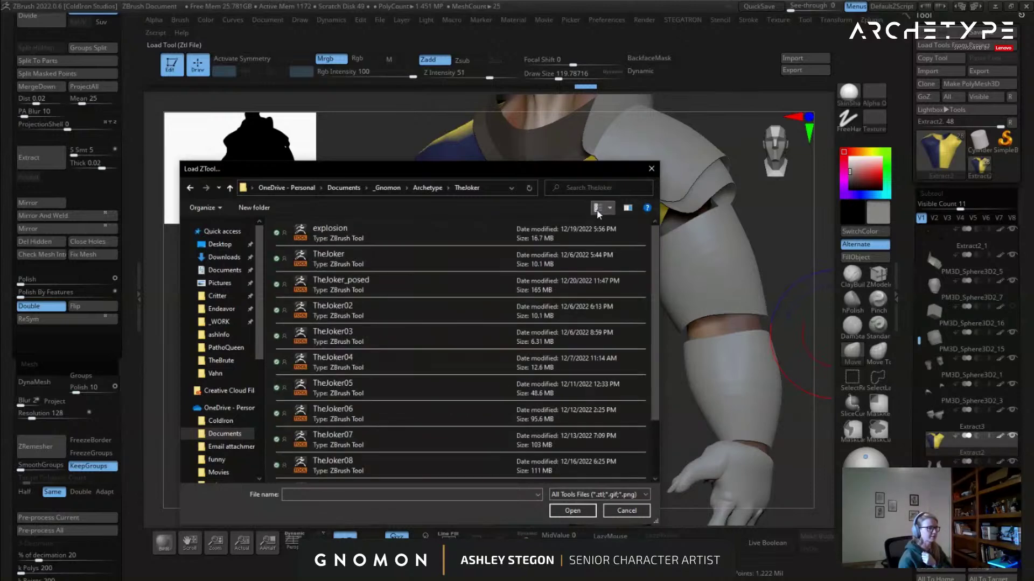
click(597, 208)
click(301, 384)
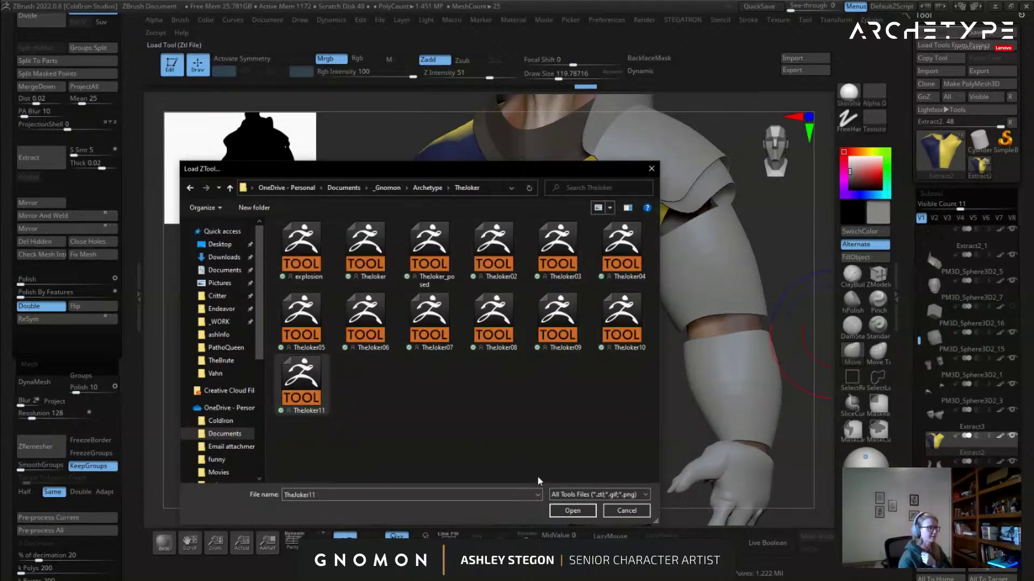
click(572, 510)
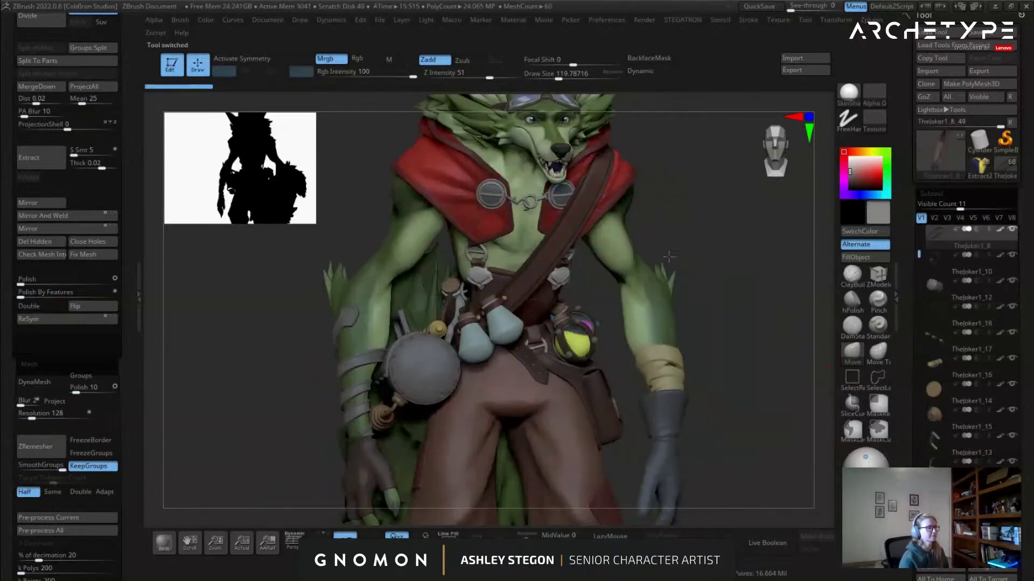
Examine the loaded wolf character's clothing, belts and accessories from the front and side.
mouse_move(700, 253)
mouse_down()
mouse_move(711, 252)
mouse_move(687, 251)
mouse_up()
key(s)
mouse_move(709, 253)
mouse_down()
mouse_move(690, 240)
mouse_move(637, 238)
mouse_move(639, 249)
mouse_move(600, 263)
mouse_move(651, 284)
mouse_up()
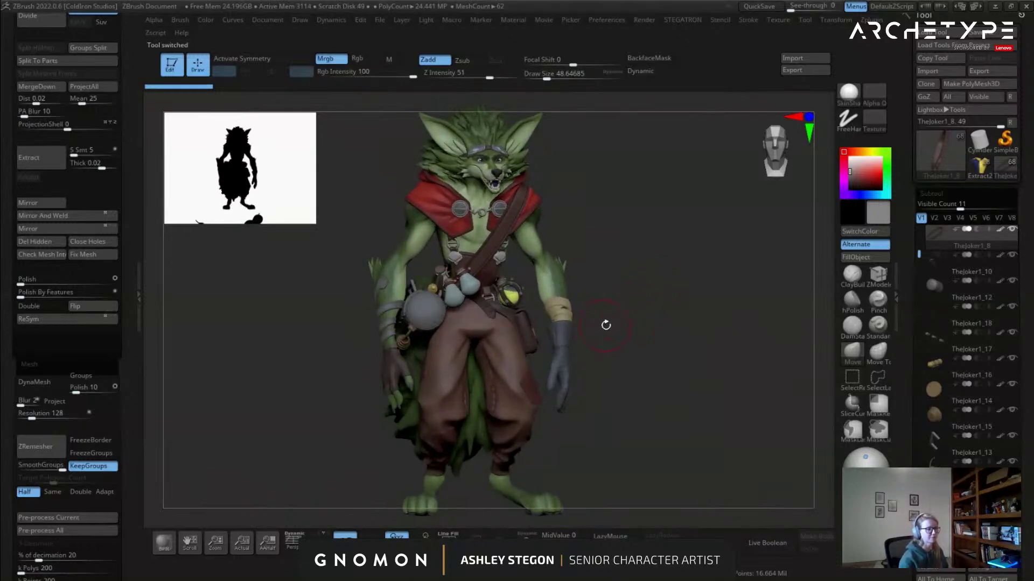
drag(634, 327, 655, 330)
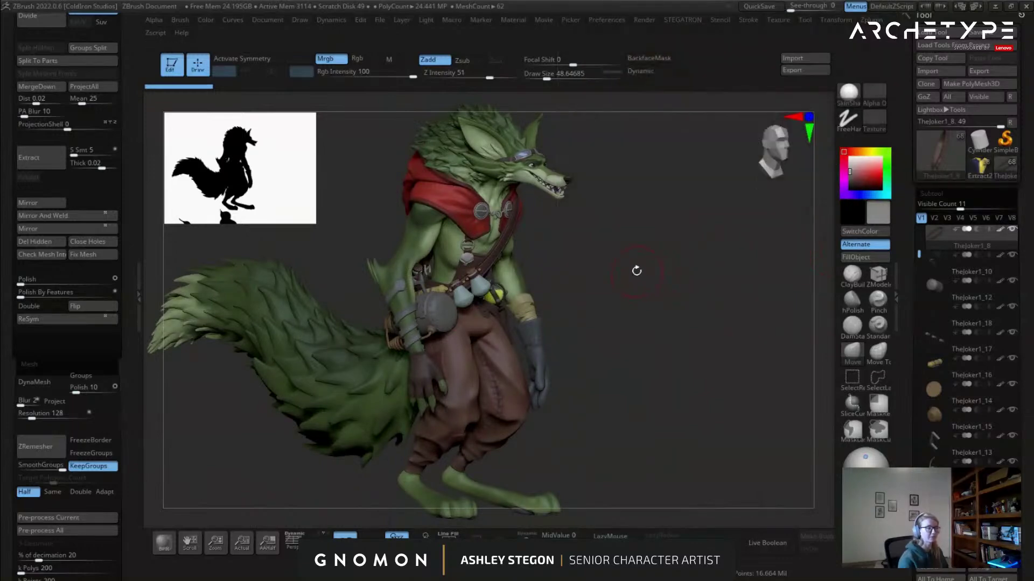
drag(747, 223, 654, 263)
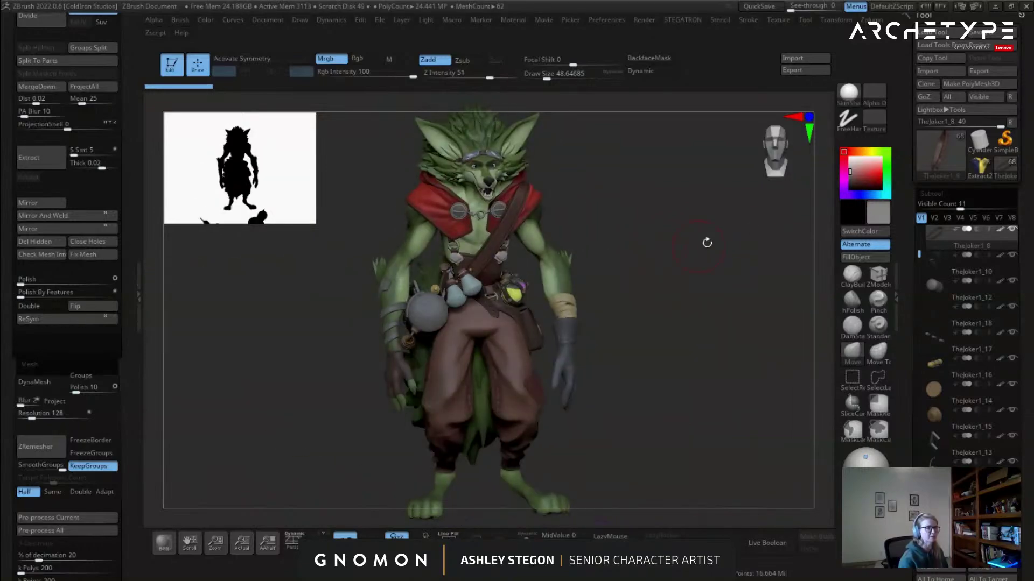
Switch back to the cat knight tool, turn off polypaint on all subtools, and show the shirt's polygroup wireframe.
click(962, 175)
key(s)
mouse_move(646, 243)
alt+mouse_down()
mouse_move(696, 265)
mouse_move(694, 294)
mouse_move(662, 243)
mouse_move(524, 337)
mouse_move(563, 339)
mouse_move(501, 343)
alt+mouse_up()
alt+drag(479, 252, 674, 281)
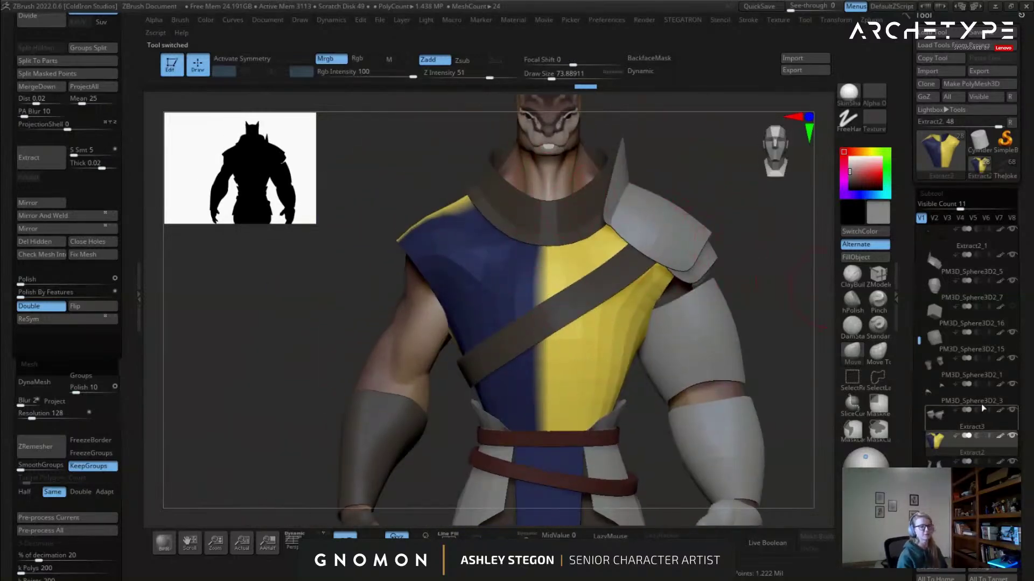
shift+click(1000, 436)
drag(553, 355, 678, 305)
key(shift+f)
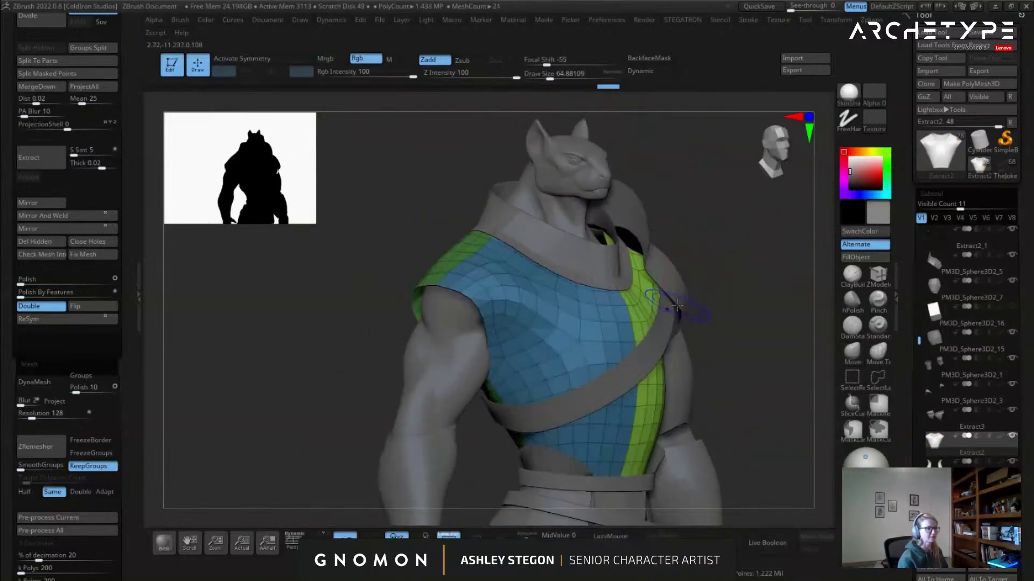
Isolate the shirt with its polygroup wireframe displayed and frame its neck opening and front centre seam.
right_drag(677, 306, 563, 336)
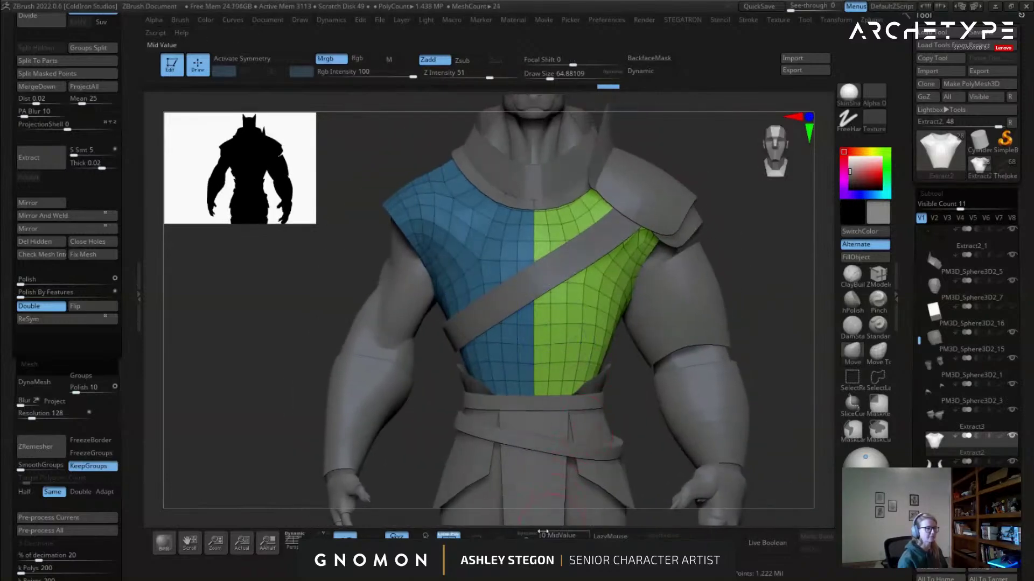
click(526, 534)
key(shift+f)
key(shift+f)
right_drag(506, 216, 549, 293)
ctrl+right_drag(457, 249, 603, 364)
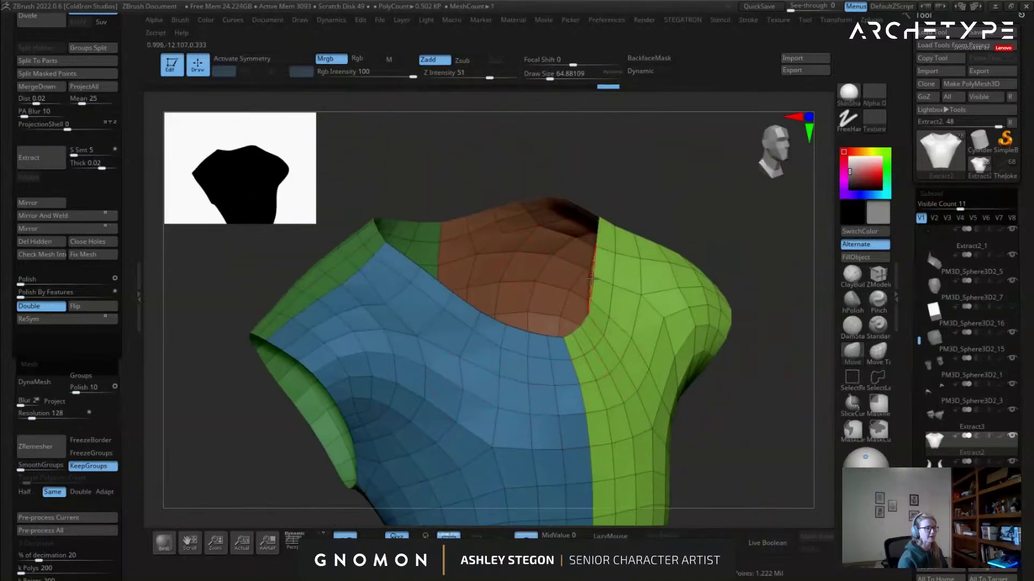
Choose the ZModeler brush and set its polygon action on the shirt to Extrude with the Polygroup All target.
click(526, 534)
right_drag(530, 431, 563, 518)
click(525, 535)
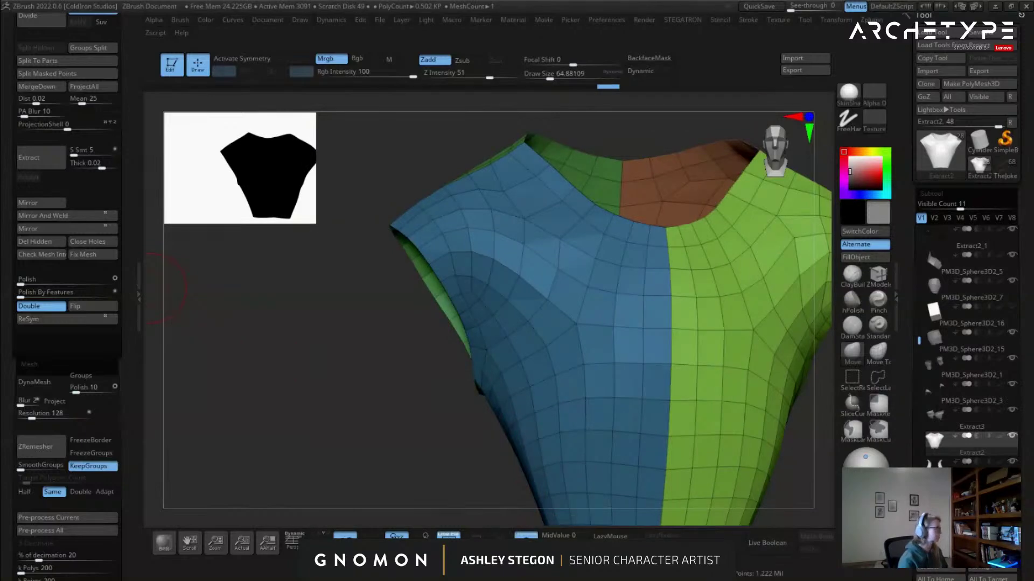
right_drag(542, 269, 543, 295)
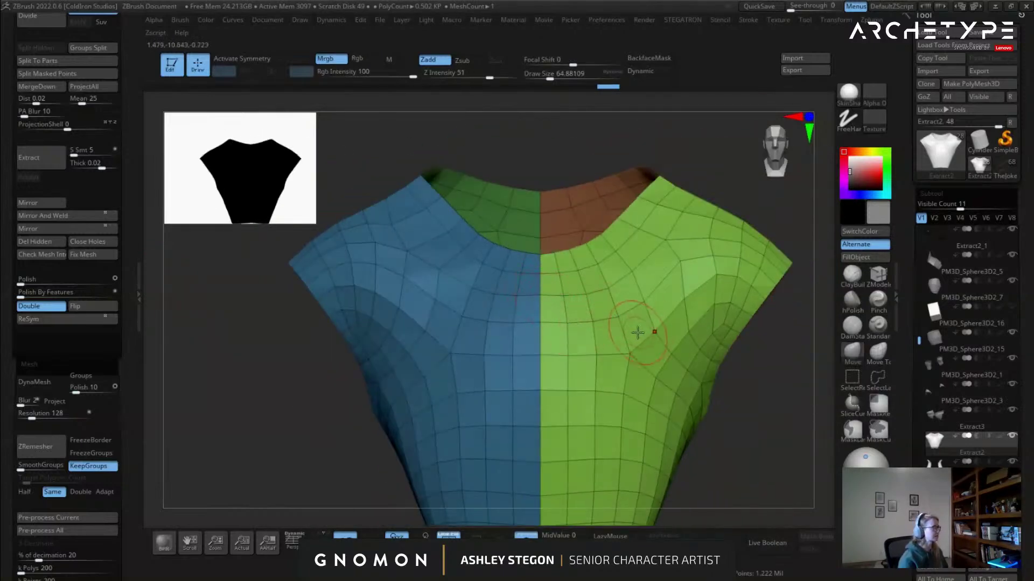
right_drag(628, 351, 826, 297)
click(878, 275)
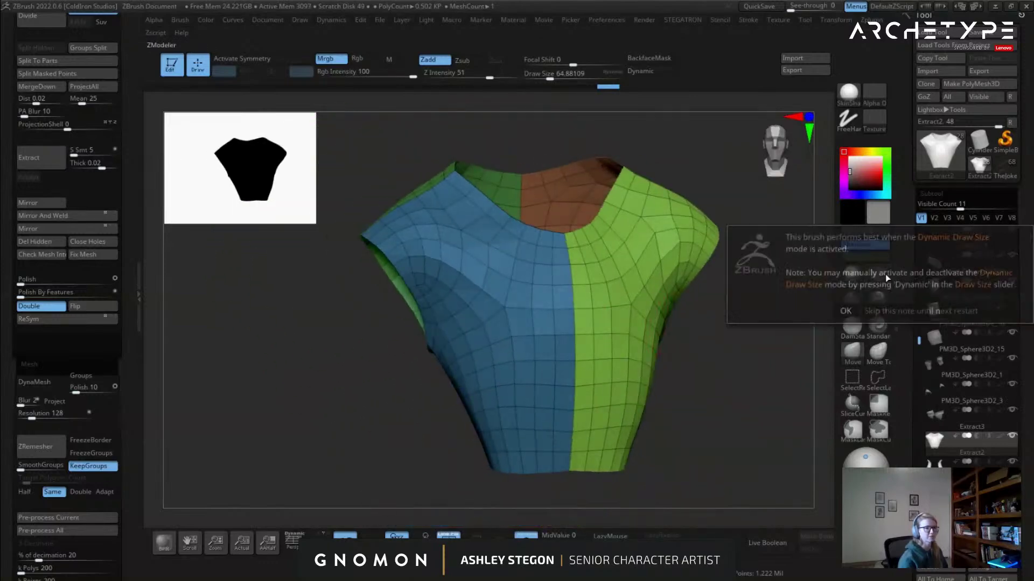
click(844, 312)
mouse_move(551, 265)
ctrl+right_down()
mouse_move(605, 318)
mouse_move(607, 309)
ctrl+right_up()
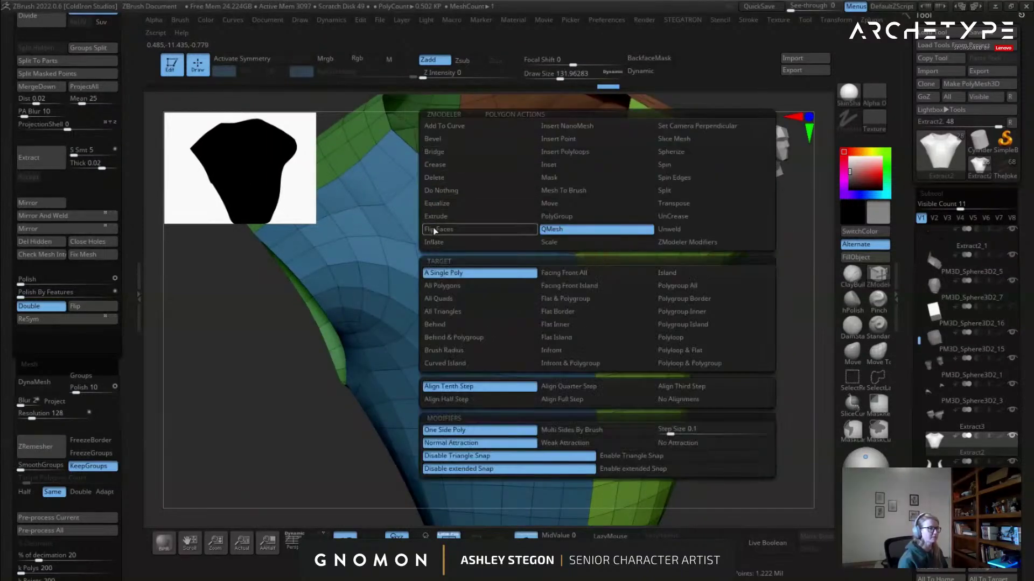
click(447, 216)
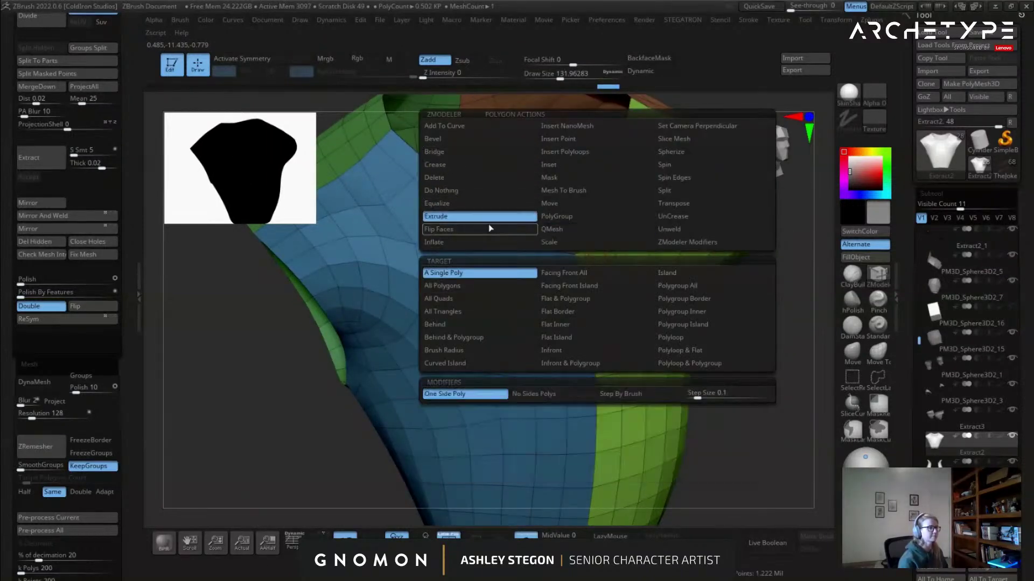
click(696, 285)
key(space)
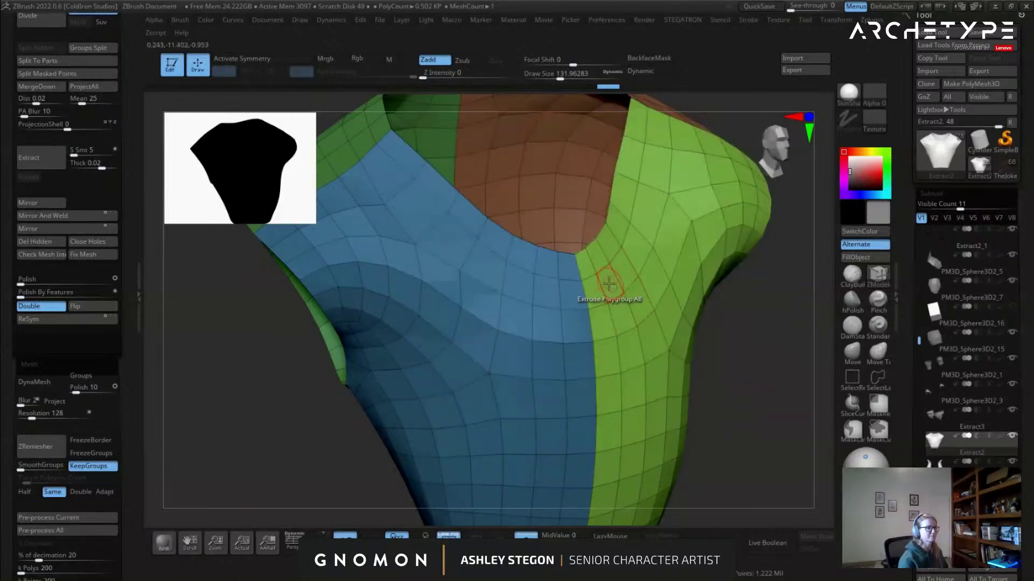
Change the Extrude target to All Polygons and extrude the whole shirt to give it a thin thickness.
key(space)
click(464, 287)
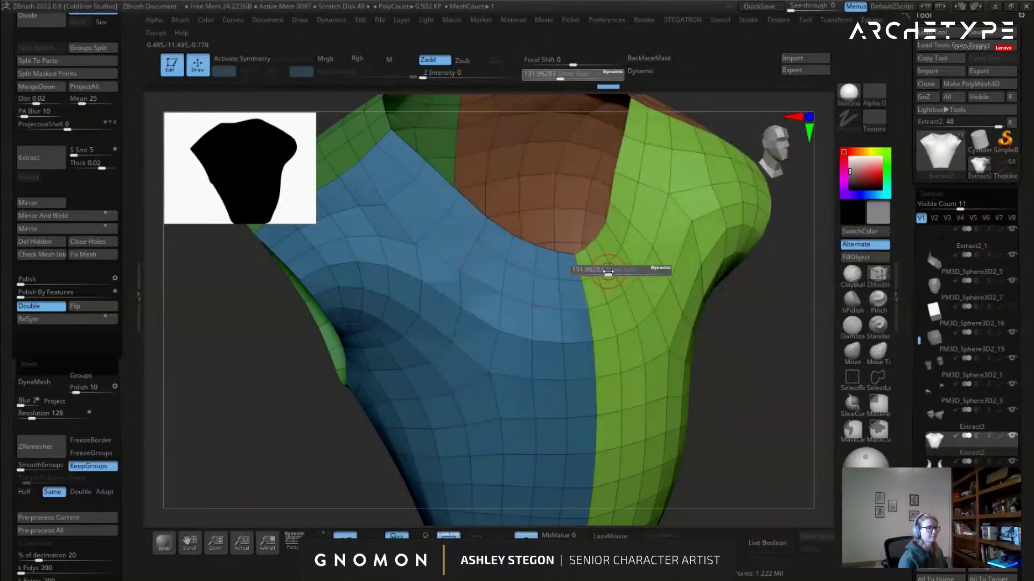
drag(609, 273, 601, 274)
shift+right_drag(594, 272, 582, 261)
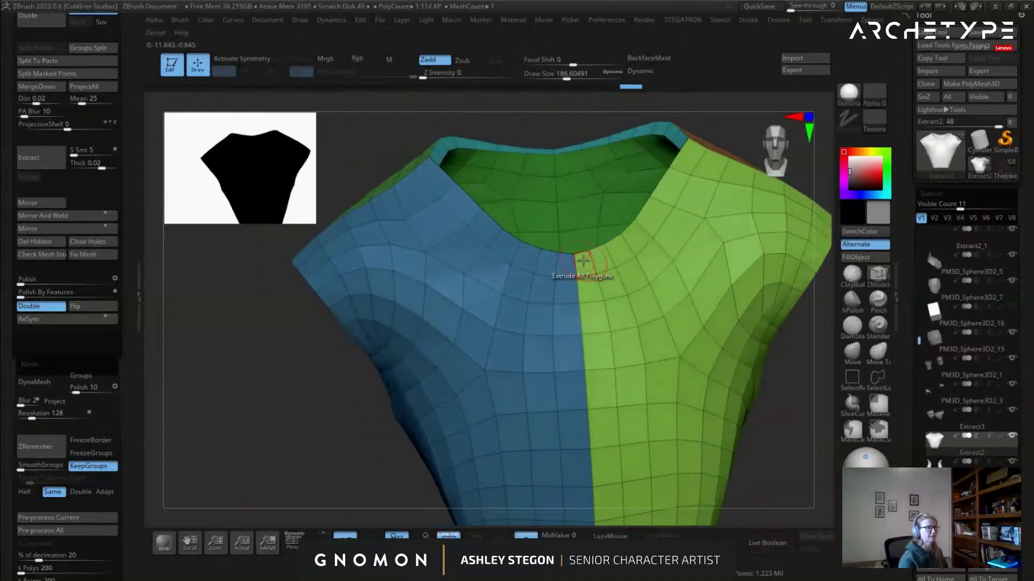
right_drag(666, 318, 594, 281)
right_drag(559, 338, 525, 378)
Preview the thickened shirt with dynamic subdivision on the full character, then turn the preview off and isolate the shirt again.
key(d)
click(526, 539)
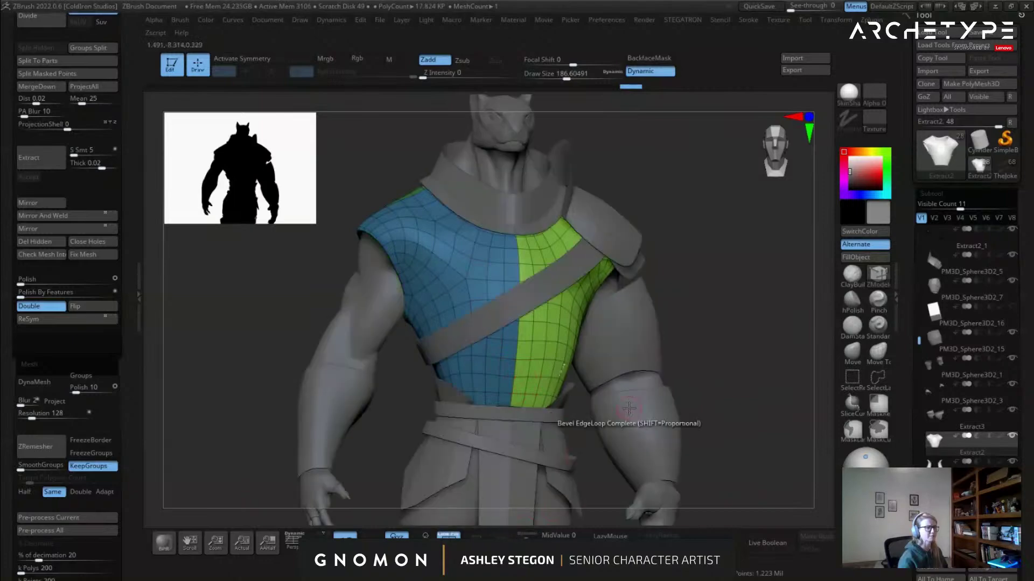
key(shift+f)
key(shift+f)
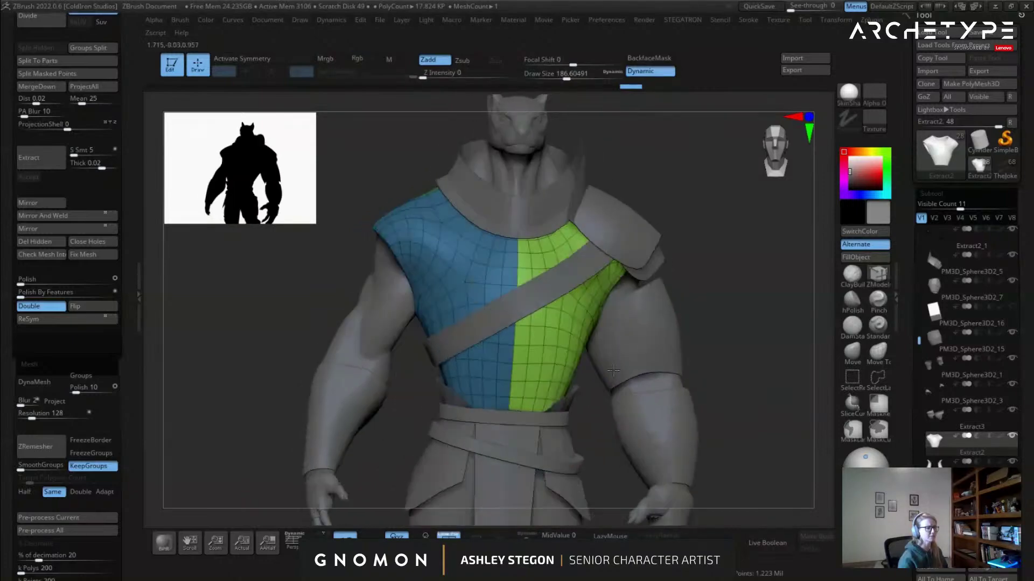
key(shift+f)
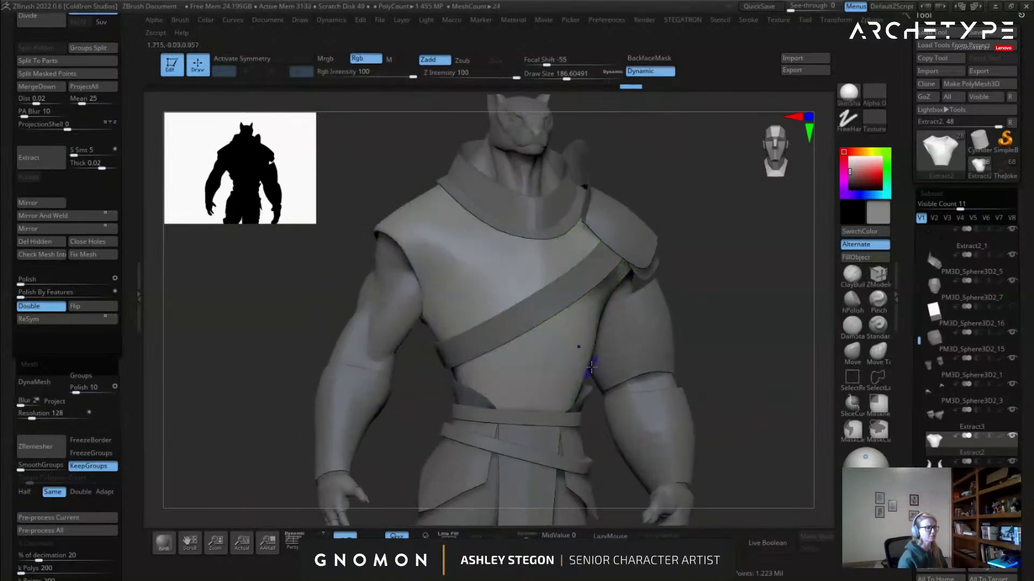
key(shift+d)
click(526, 537)
shift+drag(619, 383, 624, 375)
Subdivide the isolated shirt four times, hide its polygroup wireframe, and show the rest of the character.
key(s)
key(shift+f)
key(b)
key(z)
key(m)
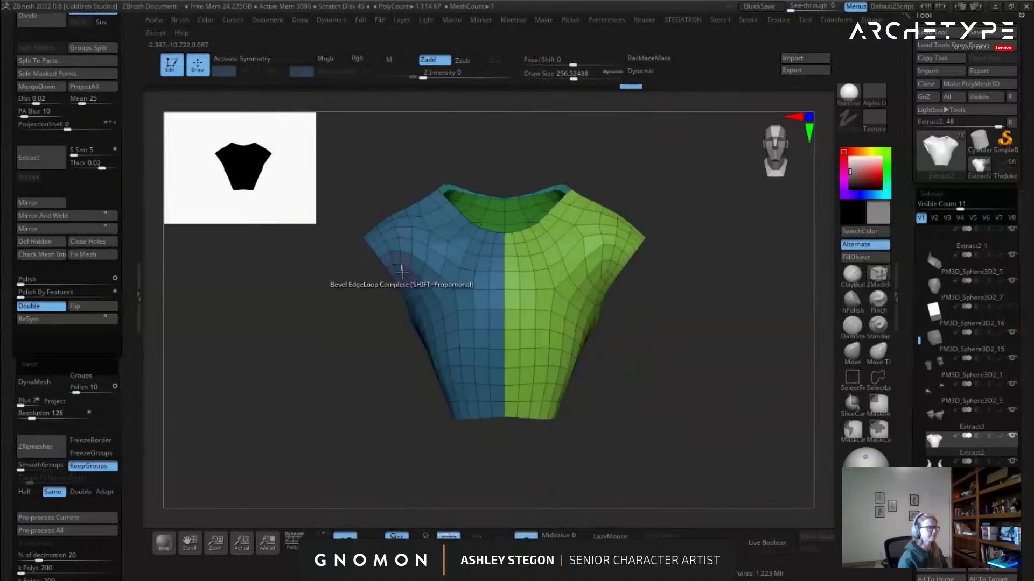
key(ctrl+d)
key(ctrl+d)
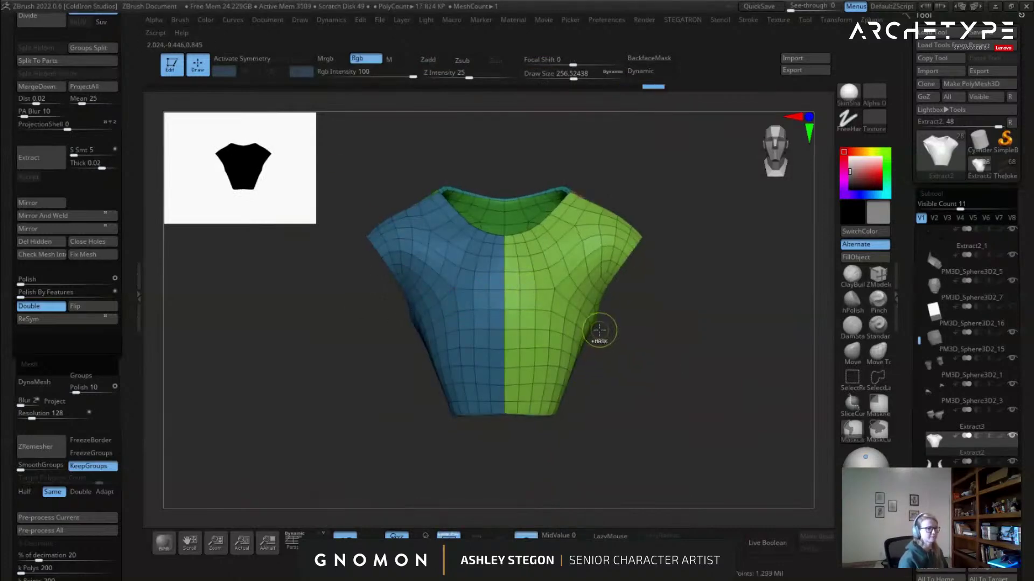
key(ctrl+d)
key(ctrl+d)
key(shift+f)
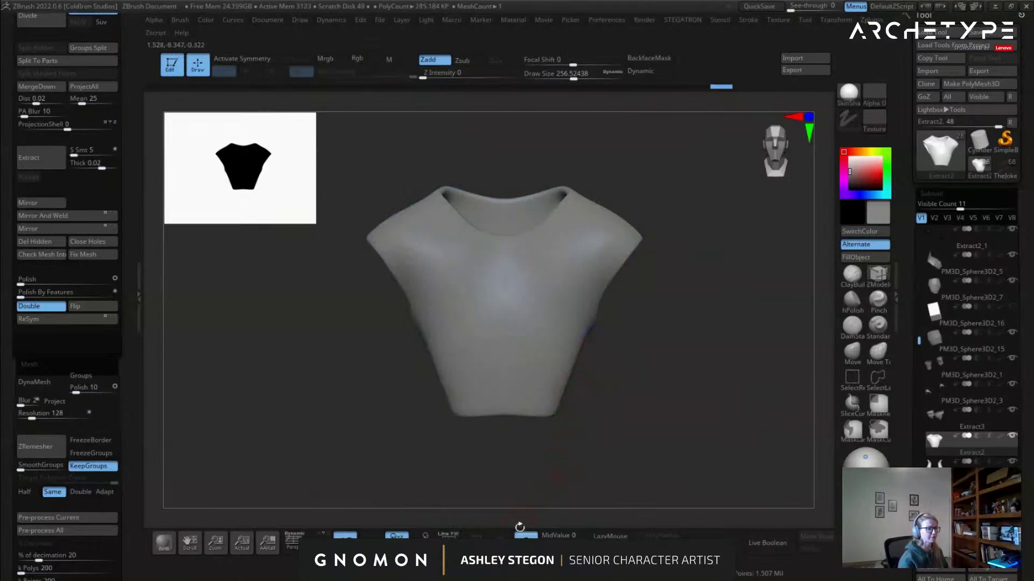
click(525, 537)
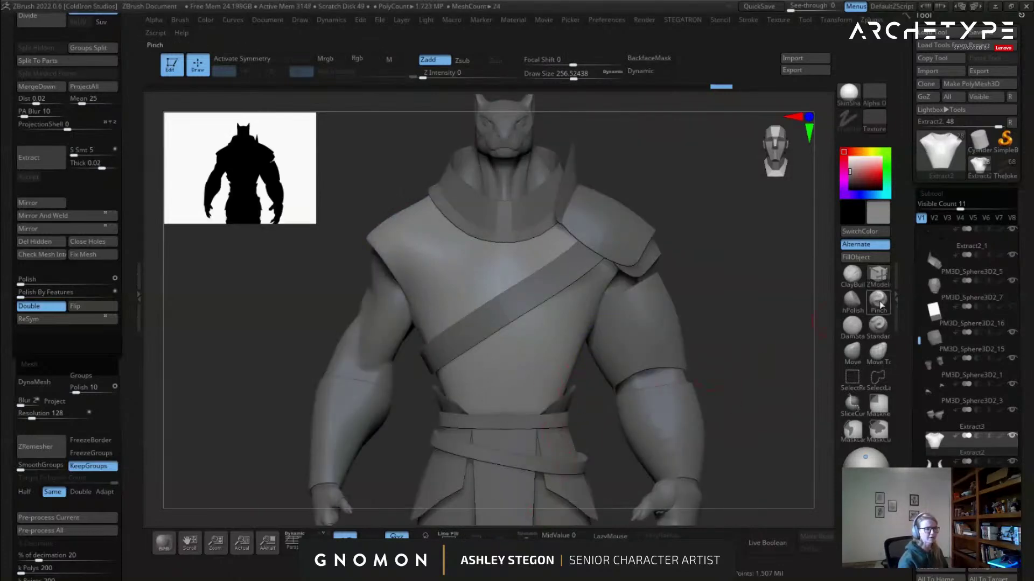
Pick the Standard brush, raise its draw size to about 422, and subdivide the shirt once more.
mouse_move(695, 325)
mouse_down()
mouse_move(692, 309)
mouse_move(741, 316)
mouse_move(639, 296)
mouse_up()
key(shift+f)
click(874, 331)
key(shift+f)
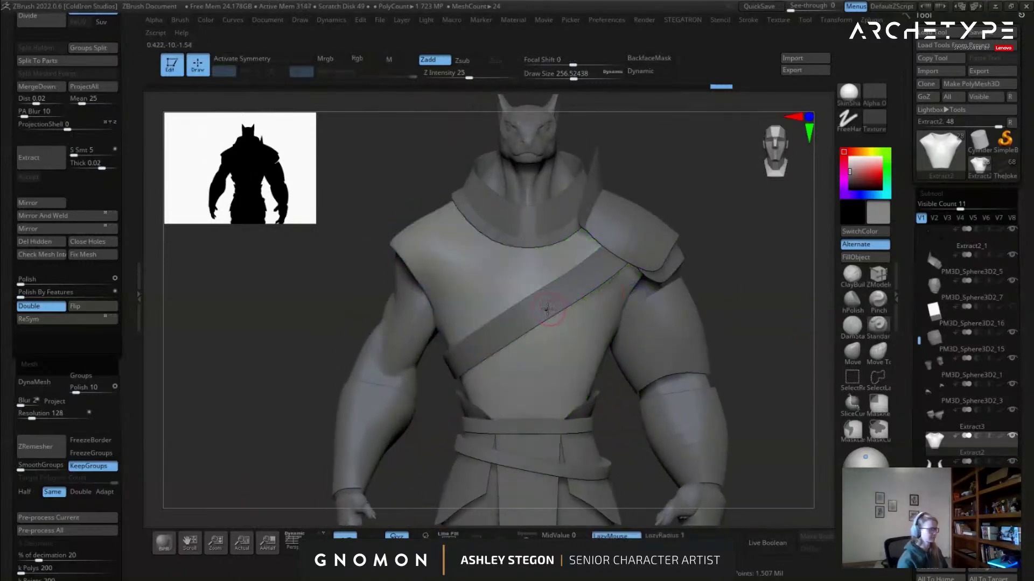
key(s)
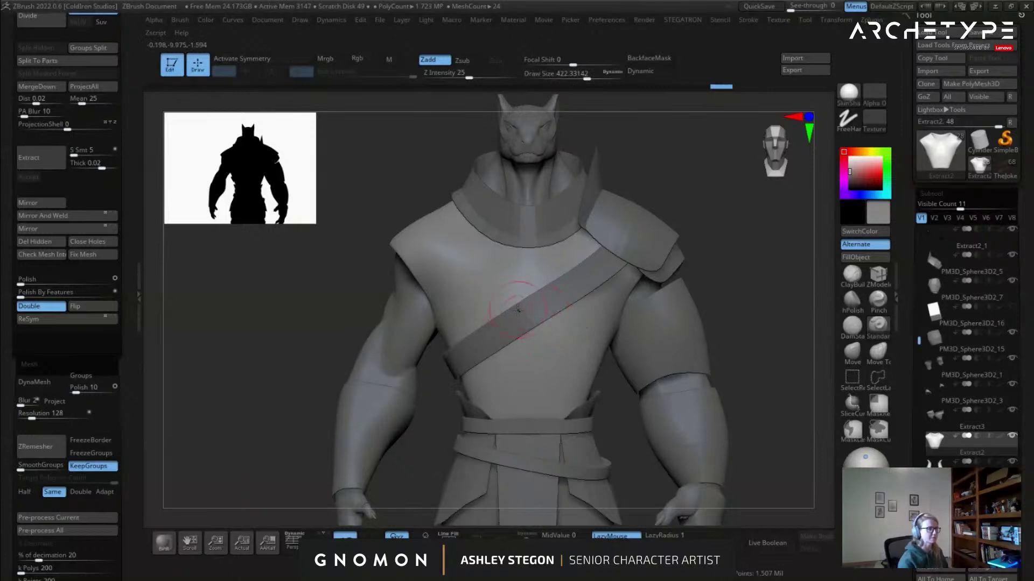
key(ctrl)
key(ctrl+d)
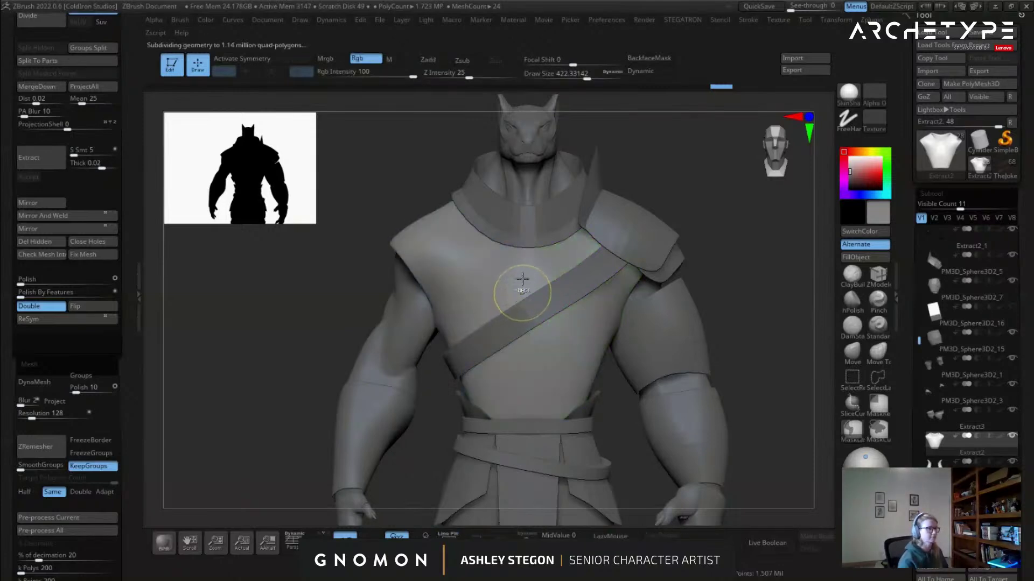
Toggle symmetry and sculpt broad fabric folds across the front waist of the shirt with the Standard brush.
mouse_move(584, 320)
right_down()
mouse_move(612, 317)
mouse_move(611, 334)
right_up()
key(s)
drag(611, 336, 606, 337)
mouse_move(551, 370)
shift+right_down()
mouse_move(560, 379)
mouse_move(607, 362)
shift+right_up()
key(x)
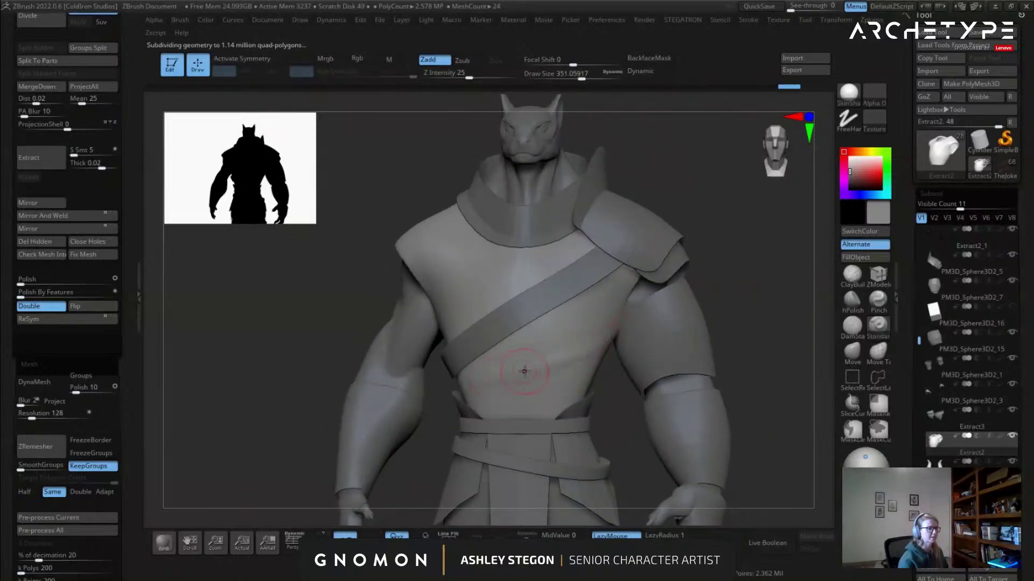
key(])
mouse_move(529, 367)
right_down()
mouse_move(494, 376)
mouse_move(600, 341)
right_up()
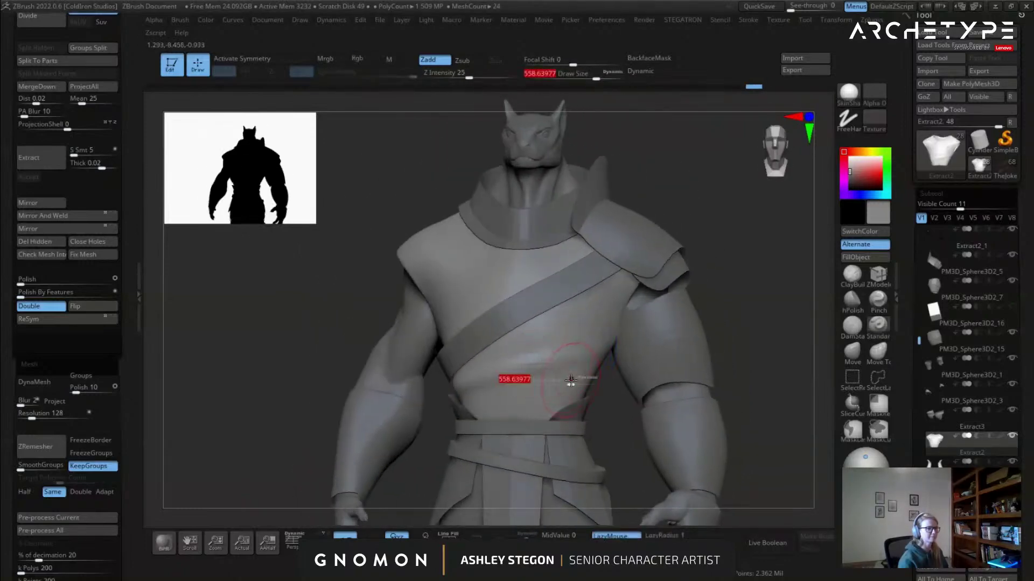
Sculpt broad horizontal folds across the shirt's upper back and lower back, adjusting the draw size to about 500.
mouse_move(490, 398)
right_down()
mouse_move(541, 398)
mouse_move(600, 371)
mouse_move(586, 341)
mouse_move(539, 330)
mouse_move(488, 296)
right_up()
right_drag(581, 320, 524, 255)
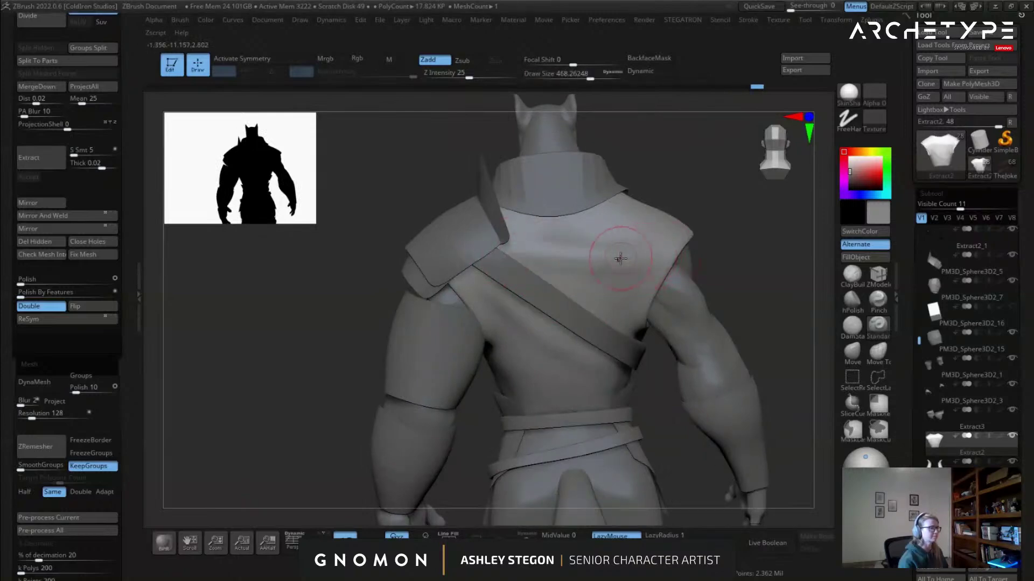
right_drag(556, 264, 487, 269)
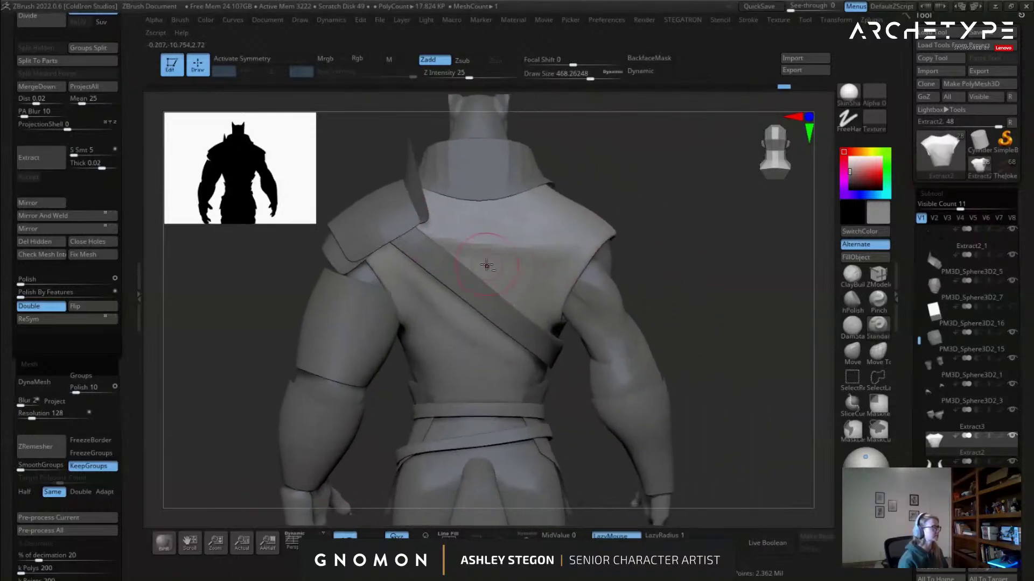
drag(500, 361, 516, 362)
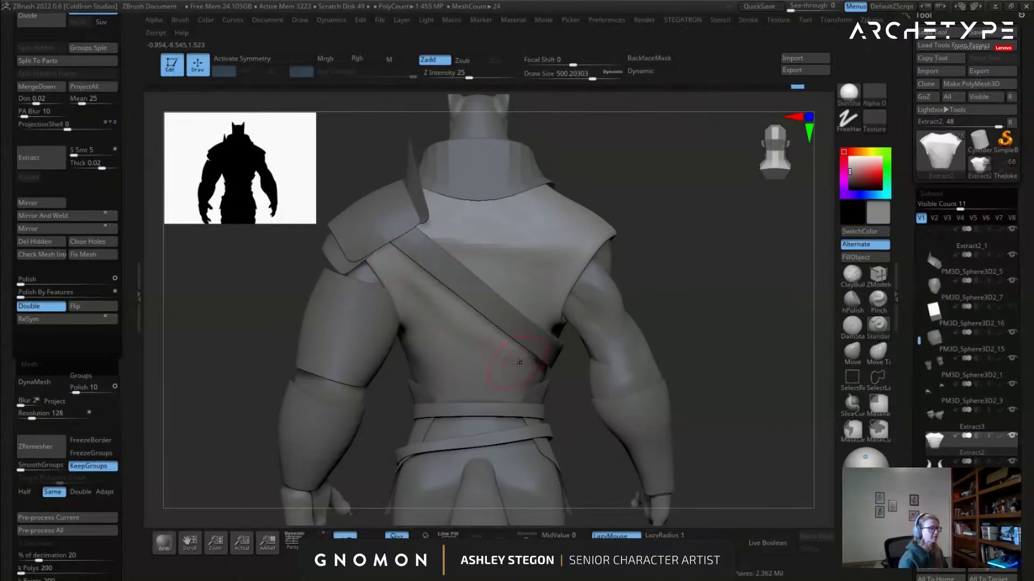
key(s)
key(s)
drag(520, 363, 499, 365)
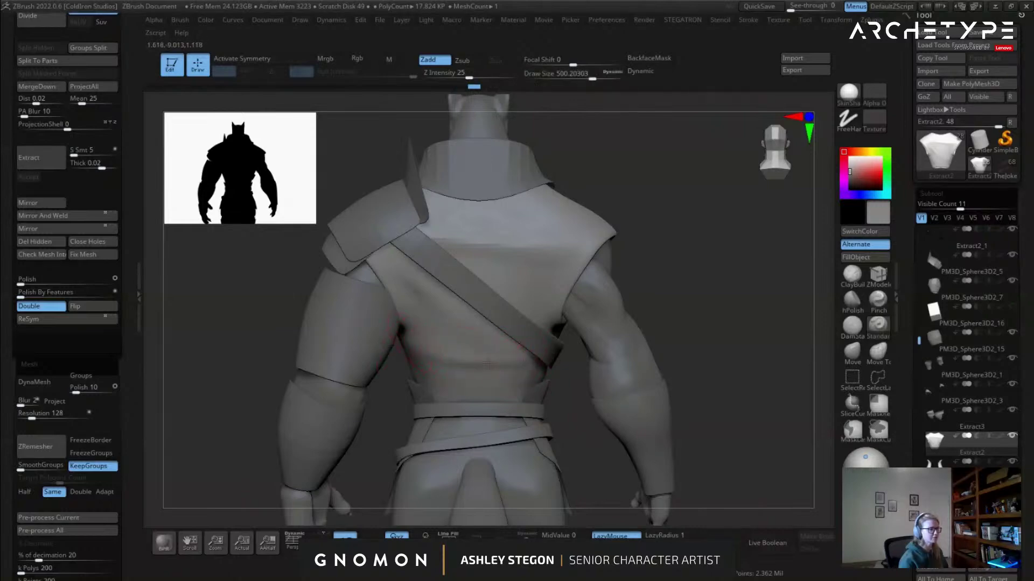
mouse_move(519, 381)
right_down()
mouse_move(500, 273)
mouse_move(477, 365)
right_up()
key(shift)
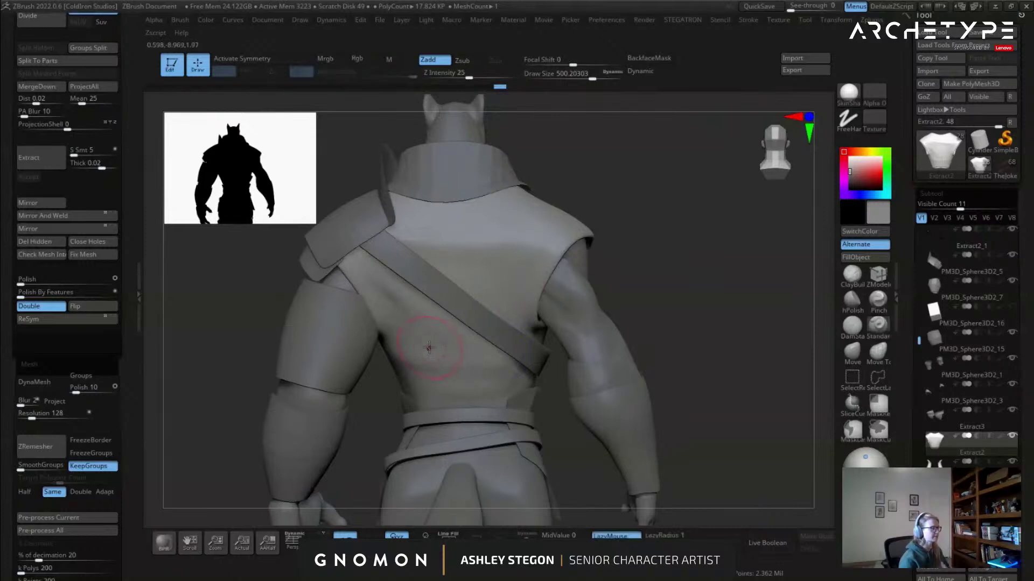
right_drag(427, 351, 437, 351)
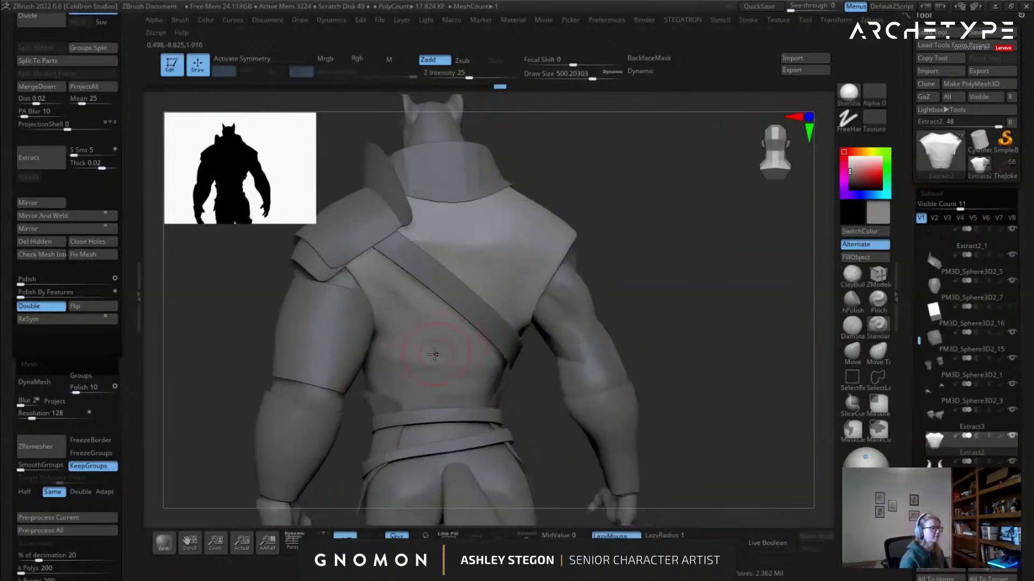
Sculpt and smooth folds on the shirt's chest around the bare-arm armhole and below the diagonal strap.
key(shift+f)
right_drag(450, 224, 411, 238)
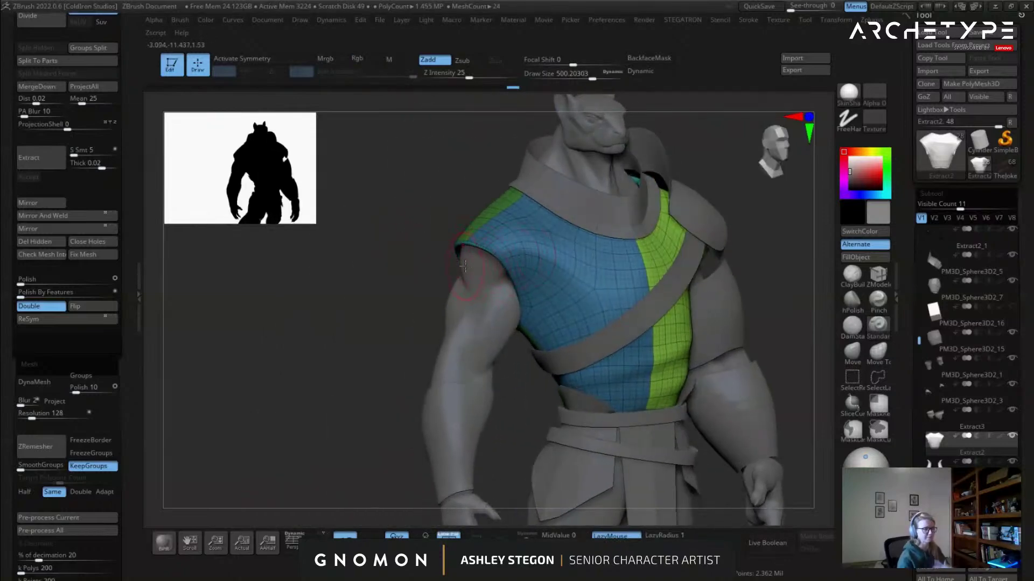
mouse_move(575, 277)
right_down()
mouse_move(612, 274)
mouse_move(568, 269)
mouse_move(602, 287)
mouse_move(550, 294)
right_up()
key(shift+f)
right_drag(550, 294, 526, 293)
key(s)
drag(536, 280, 511, 306)
key(s)
drag(580, 277, 591, 273)
right_drag(556, 246, 493, 225)
right_drag(609, 247, 556, 259)
right_drag(596, 292, 588, 302)
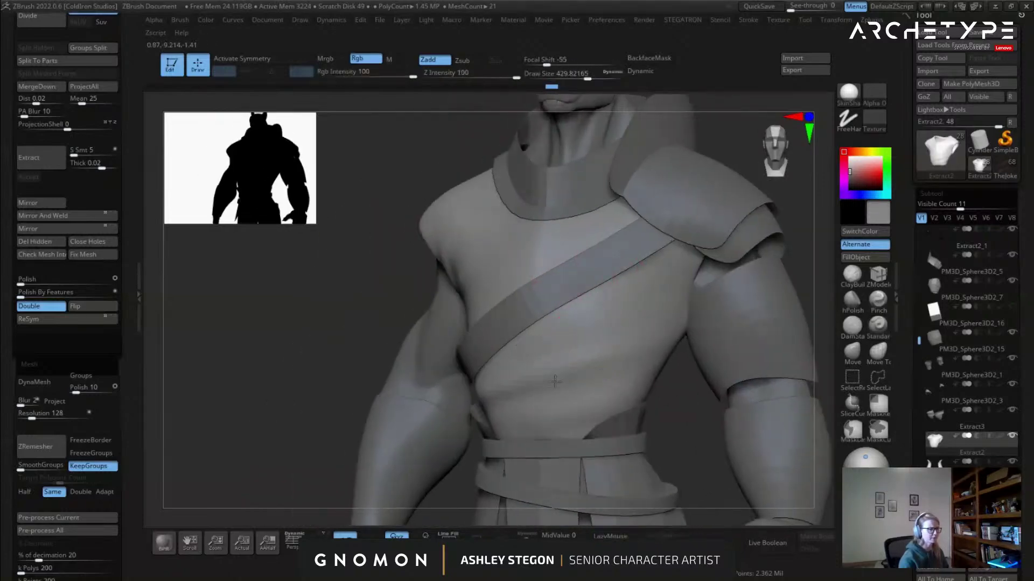
Sculpt soft folds along the shirt's flank beneath the armoured arm, using a draw size of about 533.
mouse_move(586, 341)
right_down()
mouse_move(611, 337)
mouse_move(499, 316)
mouse_move(528, 338)
mouse_move(558, 333)
right_up()
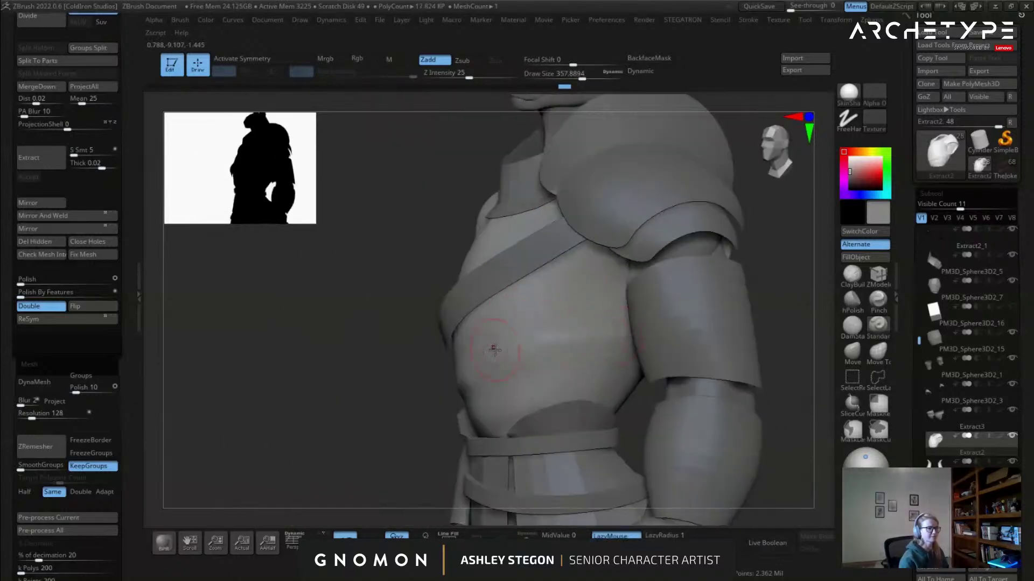
mouse_move(581, 345)
mouse_down()
mouse_move(535, 343)
mouse_move(624, 347)
mouse_up()
key(s)
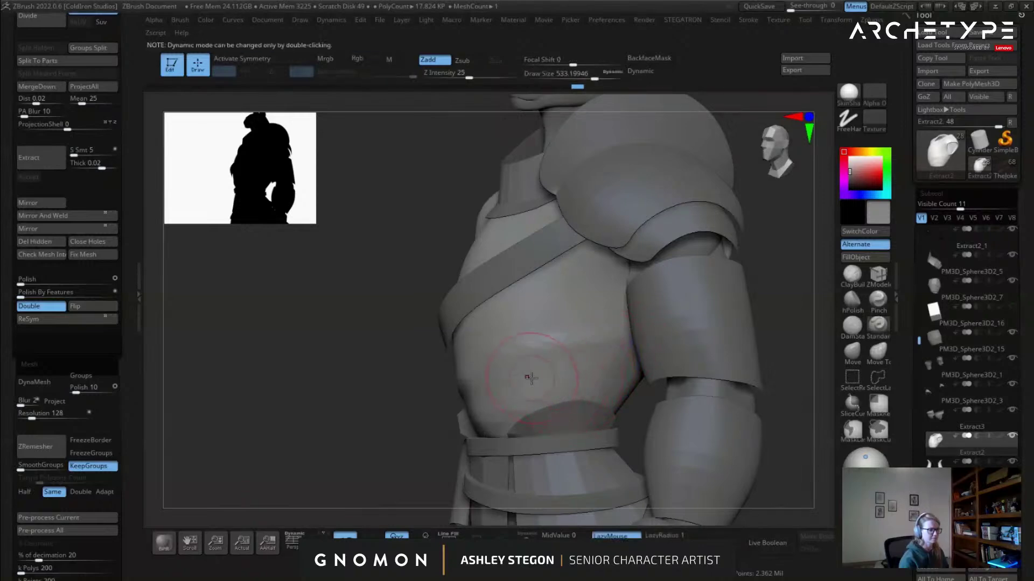
mouse_move(622, 390)
right_down()
mouse_move(606, 380)
mouse_move(691, 408)
mouse_move(426, 400)
mouse_move(521, 365)
mouse_move(560, 366)
right_up()
key(s)
drag(510, 369, 505, 369)
mouse_move(515, 360)
right_down()
mouse_move(503, 369)
mouse_move(571, 366)
mouse_move(543, 355)
mouse_move(455, 363)
right_up()
Select the diagonal chest strap and reshape it under the bare arm using the Move brush with a large draw size.
alt+click(525, 325)
key(s)
drag(455, 366, 481, 366)
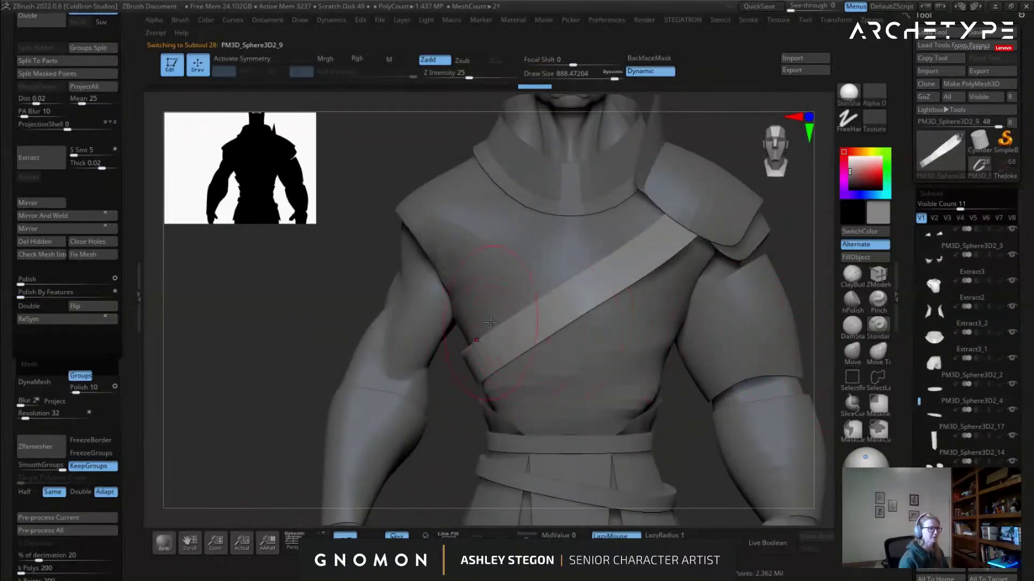
click(852, 353)
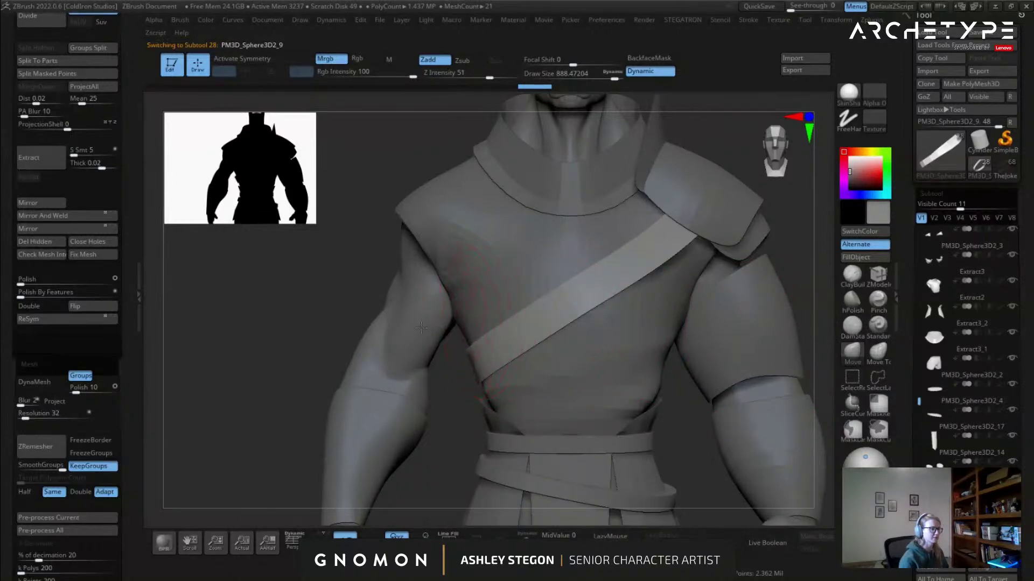
right_drag(423, 327, 491, 327)
key(s)
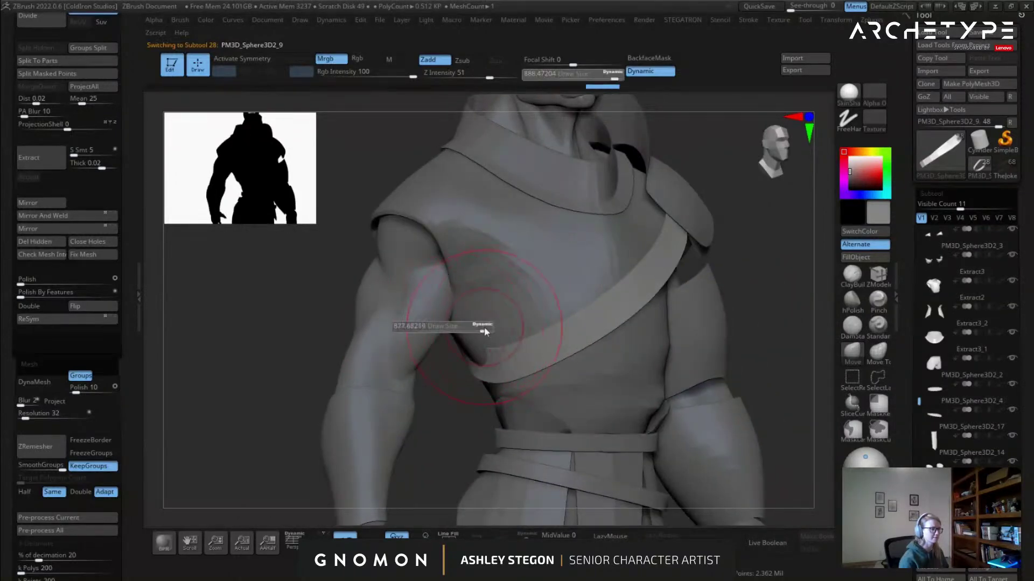
drag(483, 329, 472, 329)
Reshape the diagonal strap across the back and below the armoured shoulder with the Move brush at a draw size of 1000.
right_drag(493, 388, 410, 395)
drag(394, 395, 391, 390)
drag(367, 348, 364, 352)
drag(331, 322, 327, 326)
mouse_move(295, 321)
alt+right_down()
mouse_move(383, 337)
mouse_move(374, 330)
alt+right_up()
key(s)
mouse_move(337, 308)
mouse_down()
mouse_move(349, 308)
mouse_move(329, 266)
mouse_move(323, 273)
mouse_up()
right_drag(335, 276, 349, 278)
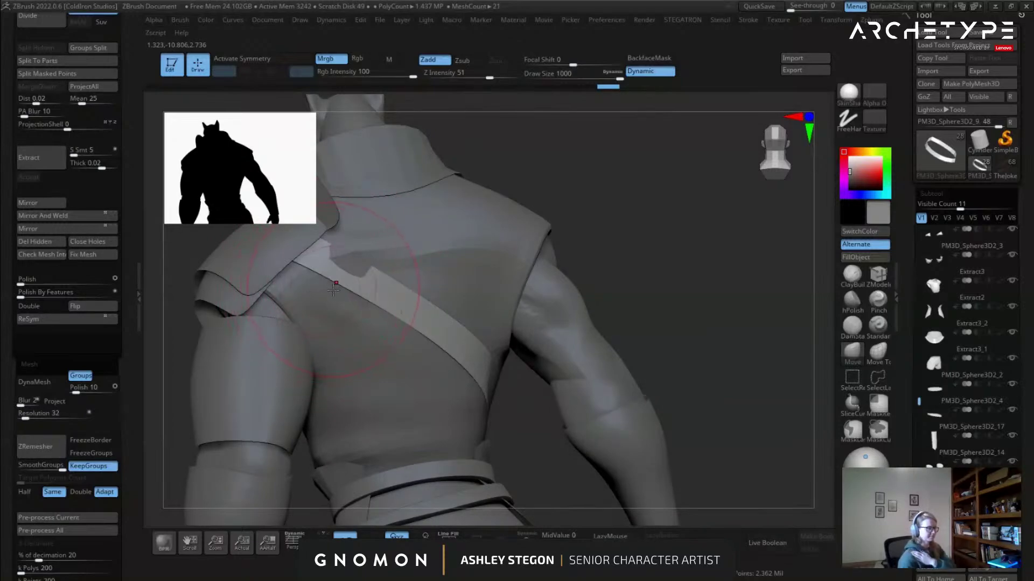
right_drag(348, 293, 351, 303)
alt+drag(345, 303, 373, 251)
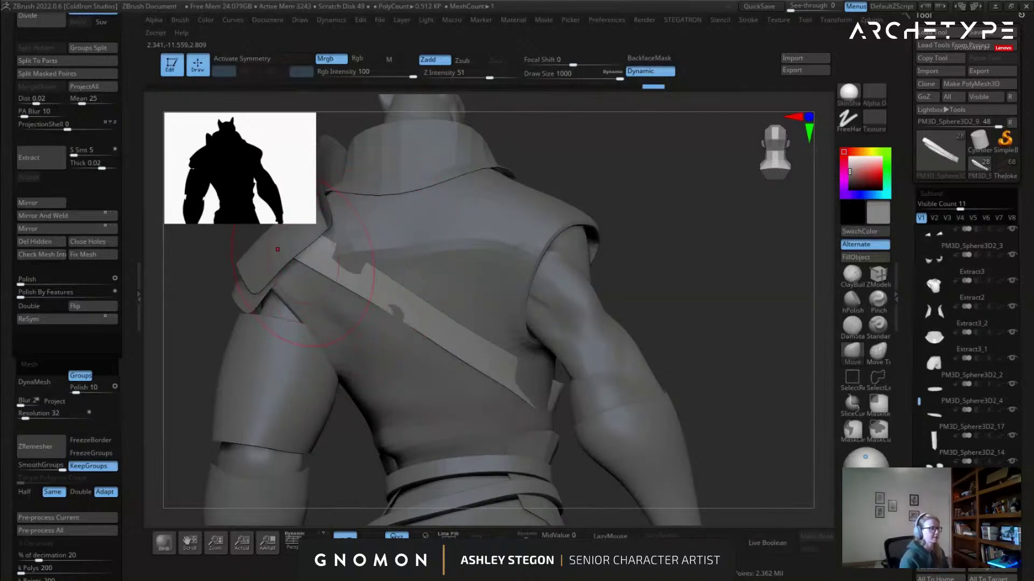
Adjust the strap's fit over the chest and flank, and turn on double-sided display for it.
right_drag(424, 337, 481, 344)
right_drag(427, 365, 484, 364)
drag(459, 348, 438, 351)
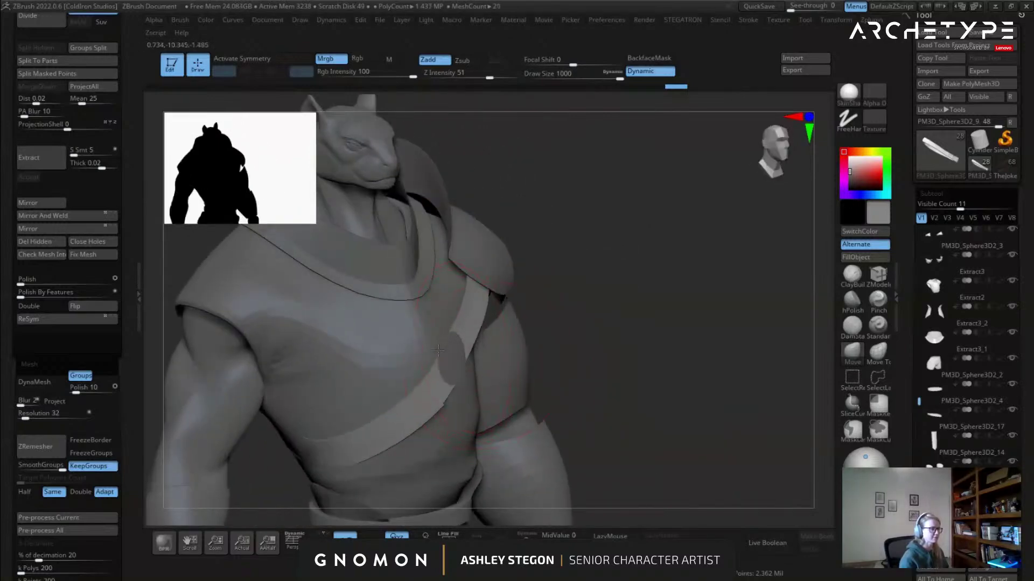
right_drag(409, 426, 384, 358)
click(34, 307)
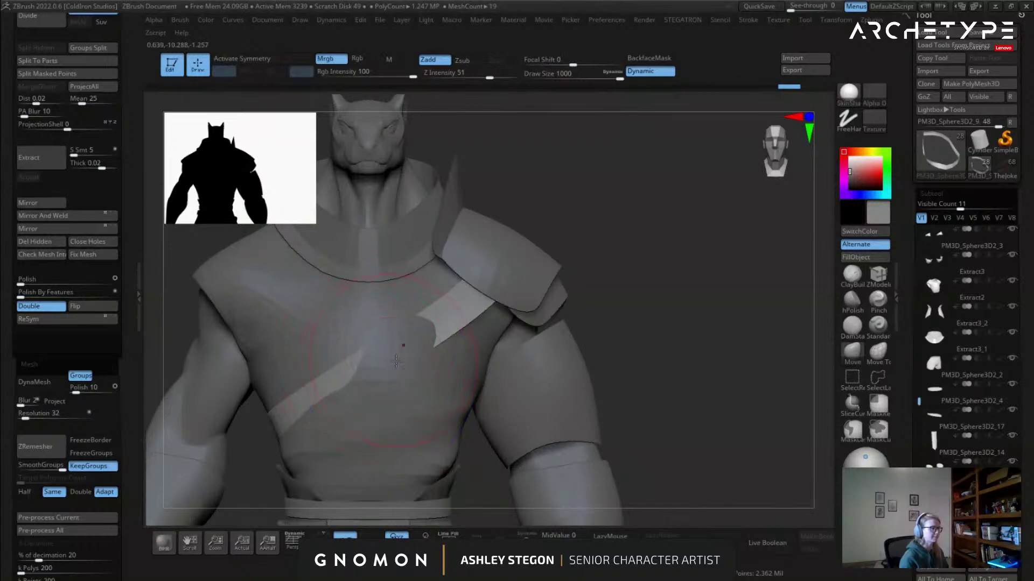
Select the shirt and push its chest surface beneath the diagonal strap with the Standard brush at a draw size of about 445.
alt+click(386, 360)
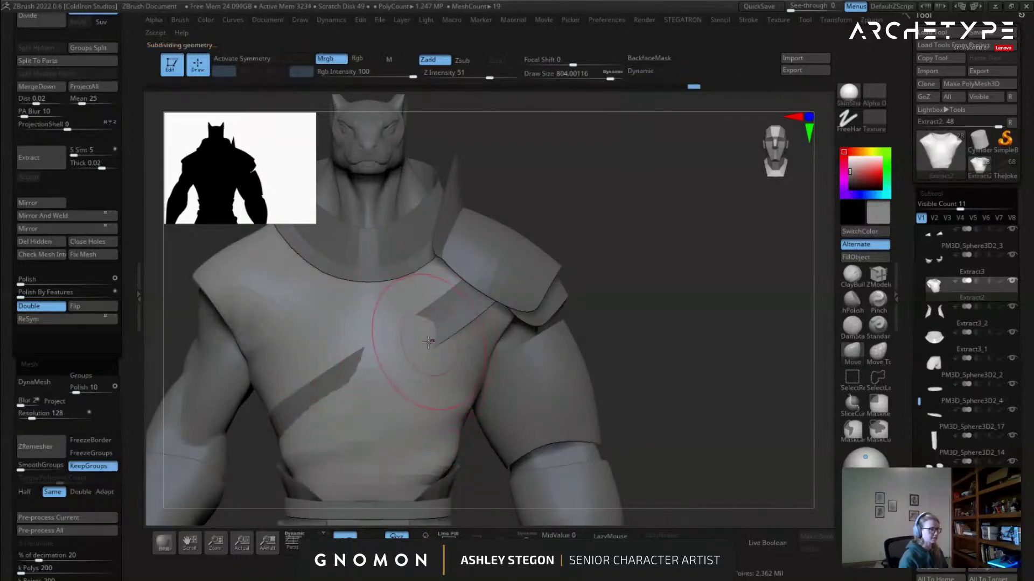
click(878, 330)
key(s)
mouse_move(427, 332)
mouse_down()
mouse_move(377, 345)
mouse_move(429, 326)
mouse_move(372, 377)
mouse_move(323, 398)
mouse_up()
alt+right_drag(345, 388, 431, 326)
right_drag(430, 326, 493, 328)
alt+drag(498, 325, 412, 358)
Push the shirt inward along the flank below the bare arm to expose the strap.
right_drag(501, 345, 454, 348)
alt+drag(447, 350, 359, 364)
right_drag(388, 361, 329, 368)
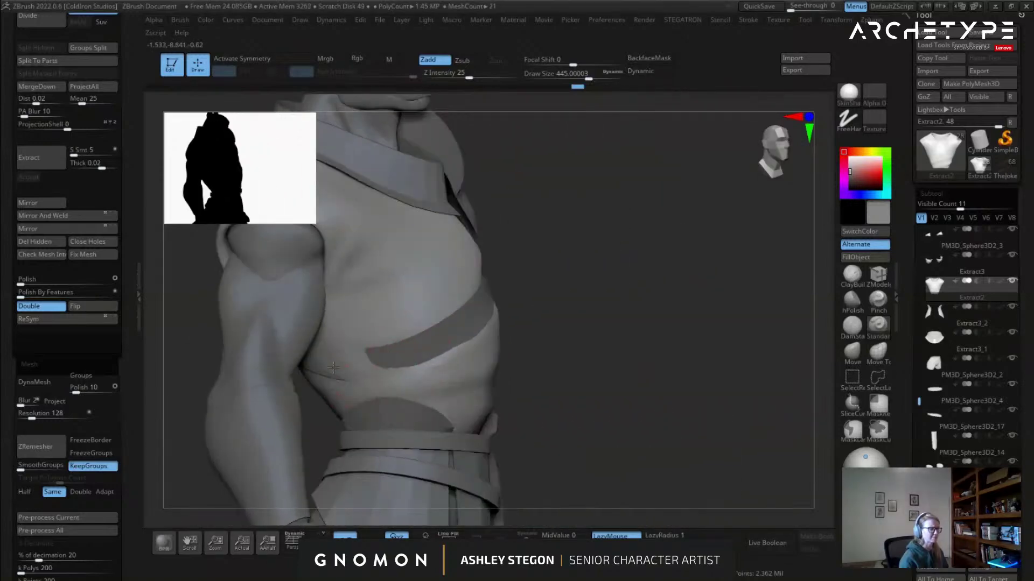
drag(368, 360, 391, 355)
drag(321, 366, 313, 357)
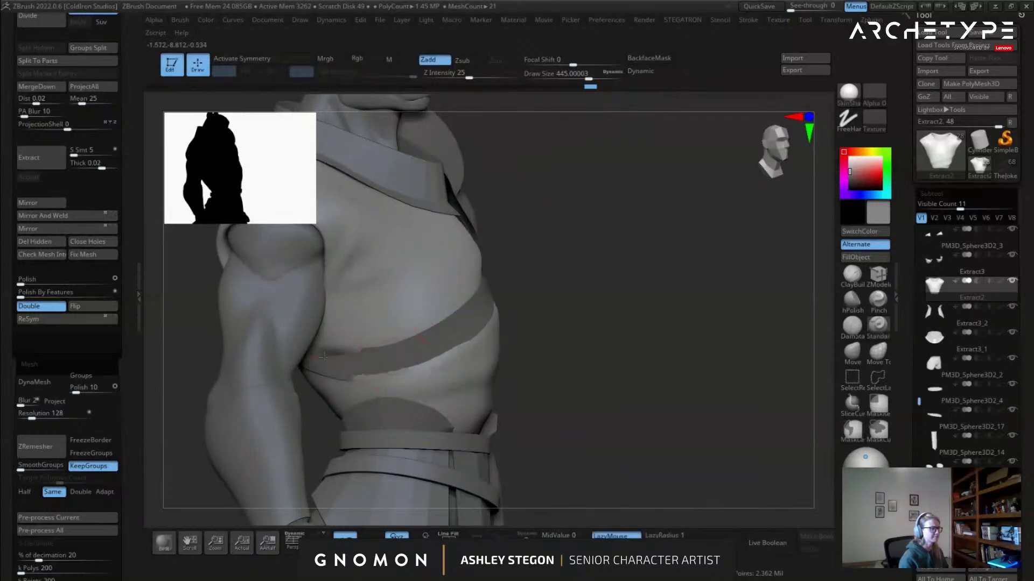
Push the shirt's back surface beneath the full length of the diagonal strap.
right_drag(379, 369, 467, 366)
drag(355, 342, 345, 326)
right_drag(372, 339, 439, 345)
drag(405, 342, 329, 280)
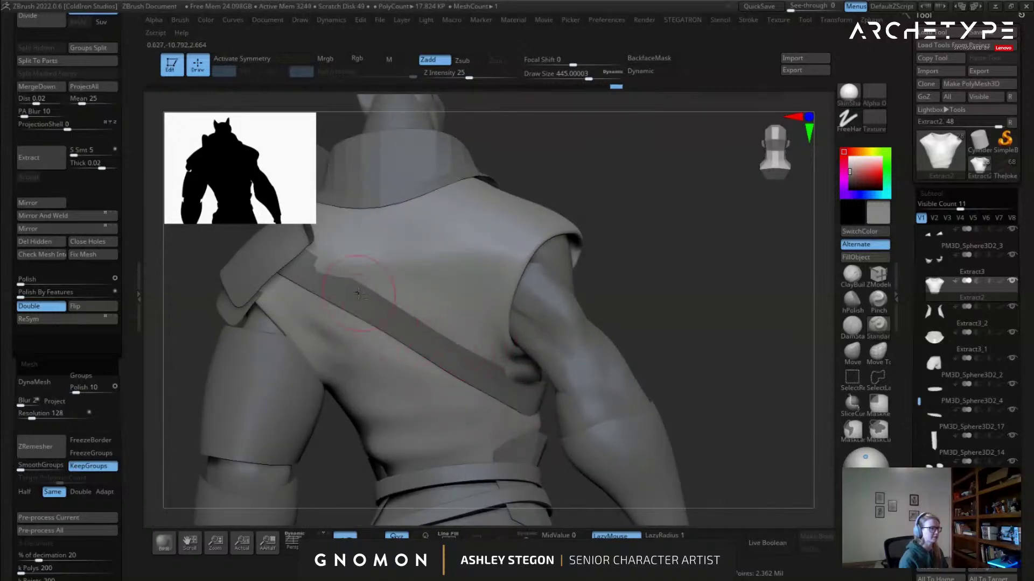
mouse_move(394, 308)
right_down()
mouse_move(422, 240)
mouse_move(427, 293)
right_up()
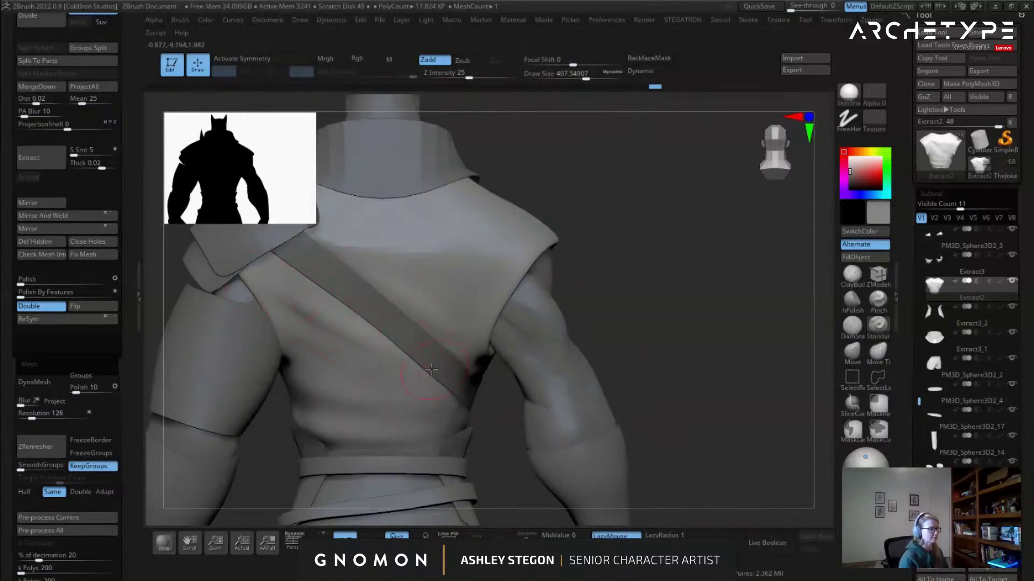
Sculpt and smooth folds on the shirt's back below the strap and near the bare-arm armpit, with a draw size of about 408.
right_drag(432, 369, 322, 336)
right_drag(381, 363, 452, 373)
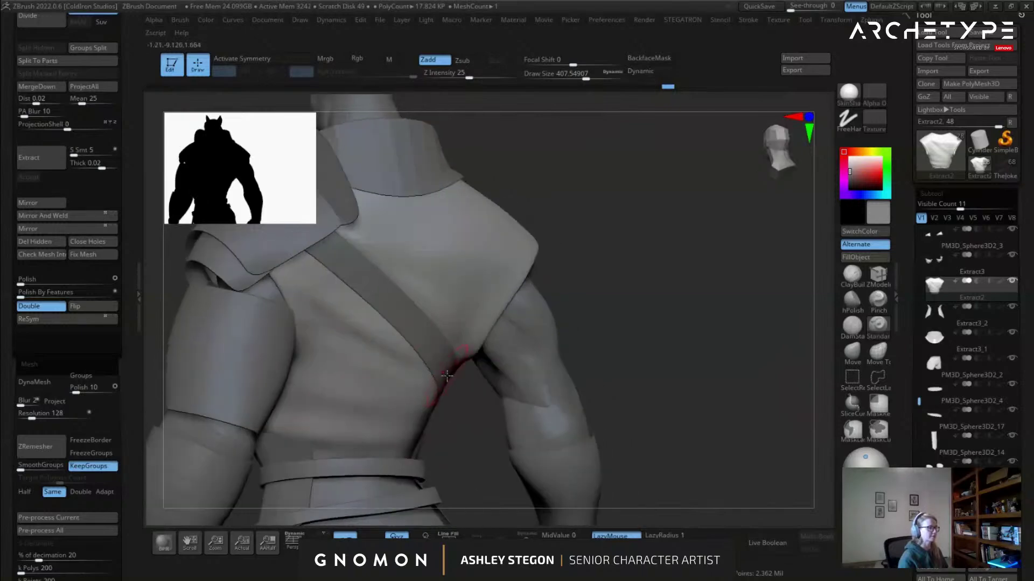
mouse_move(287, 369)
right_down()
mouse_move(415, 376)
mouse_move(480, 317)
right_up()
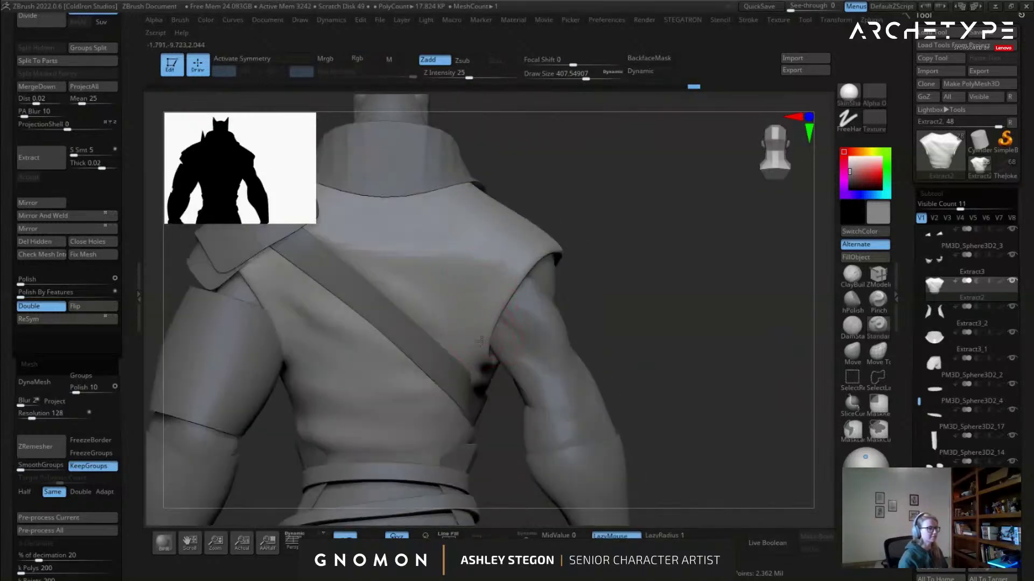
right_drag(470, 346, 485, 241)
Refine the shirt's chest surface along the strap up to the armoured shoulder, adjusting the draw size from about 400.
right_drag(423, 224, 601, 276)
shift+right_drag(468, 285, 453, 282)
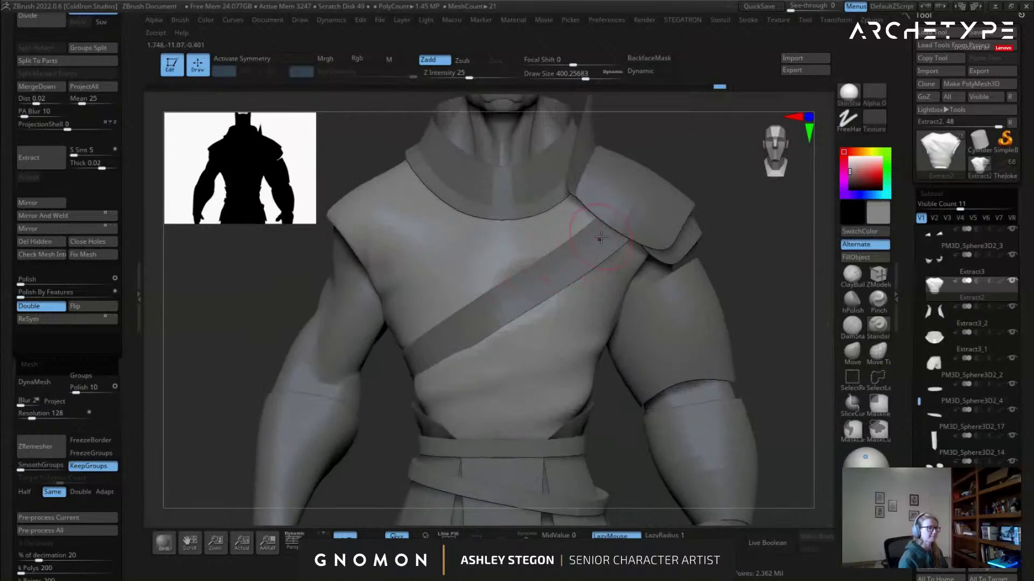
key(s)
drag(599, 221, 592, 220)
right_drag(577, 227, 491, 250)
Select the layered shoulder pauldron and reshape its front edge with the Move brush at a draw size of about 212.
alt+click(559, 241)
mouse_move(701, 307)
right_down()
mouse_move(687, 264)
mouse_move(693, 272)
mouse_move(535, 272)
right_up()
key(s)
mouse_move(553, 277)
mouse_down()
mouse_move(615, 278)
mouse_move(674, 301)
mouse_up()
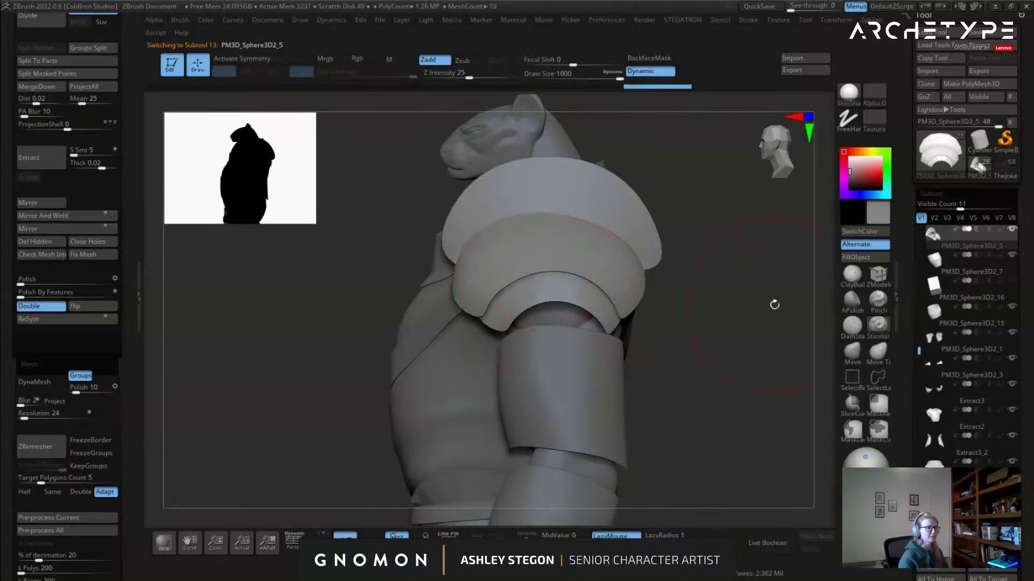
key(s)
drag(485, 247, 476, 249)
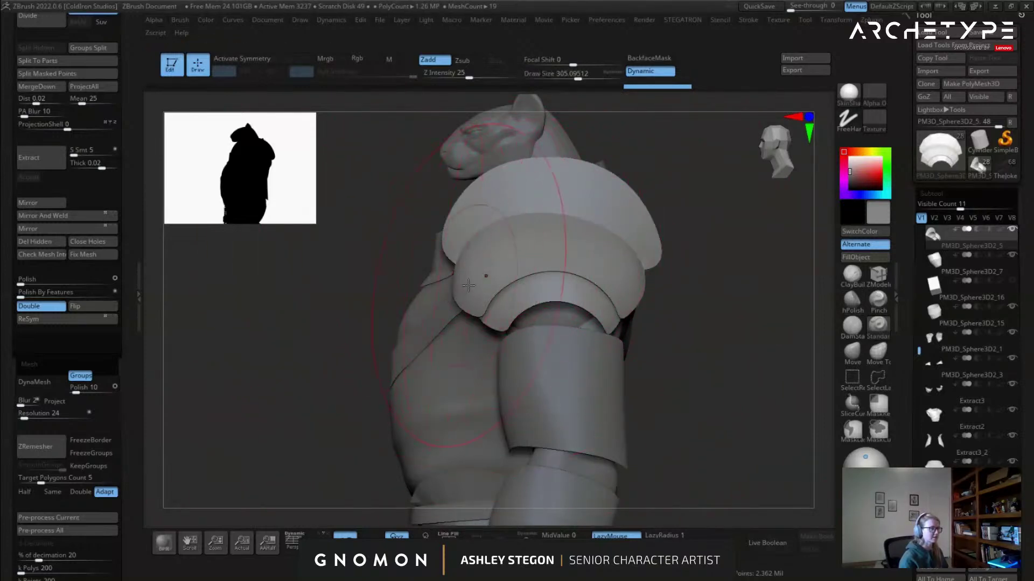
click(853, 360)
key(s)
drag(472, 295, 472, 293)
Reshape the rear edge of the pauldron plates so they sit closer to the shoulder.
right_drag(473, 292, 674, 315)
drag(674, 315, 678, 318)
mouse_move(677, 319)
right_down()
mouse_move(659, 323)
mouse_move(654, 296)
right_up()
drag(654, 296, 650, 289)
mouse_move(650, 289)
right_down()
mouse_move(665, 304)
mouse_move(684, 291)
right_up()
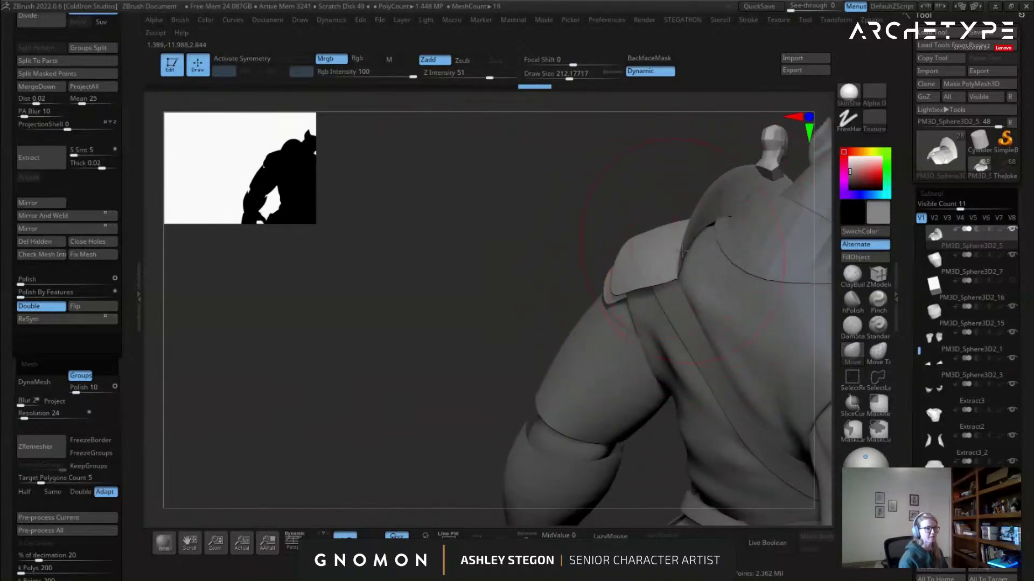
Adjust a single pauldron plate at the back of the shoulder using the Move Topological brush.
mouse_move(683, 252)
right_down()
mouse_move(615, 247)
mouse_move(603, 256)
mouse_move(532, 215)
mouse_move(563, 267)
mouse_move(539, 271)
mouse_move(575, 268)
mouse_move(580, 253)
mouse_move(681, 298)
right_up()
key(b)
key(m)
key(t)
drag(677, 301, 687, 297)
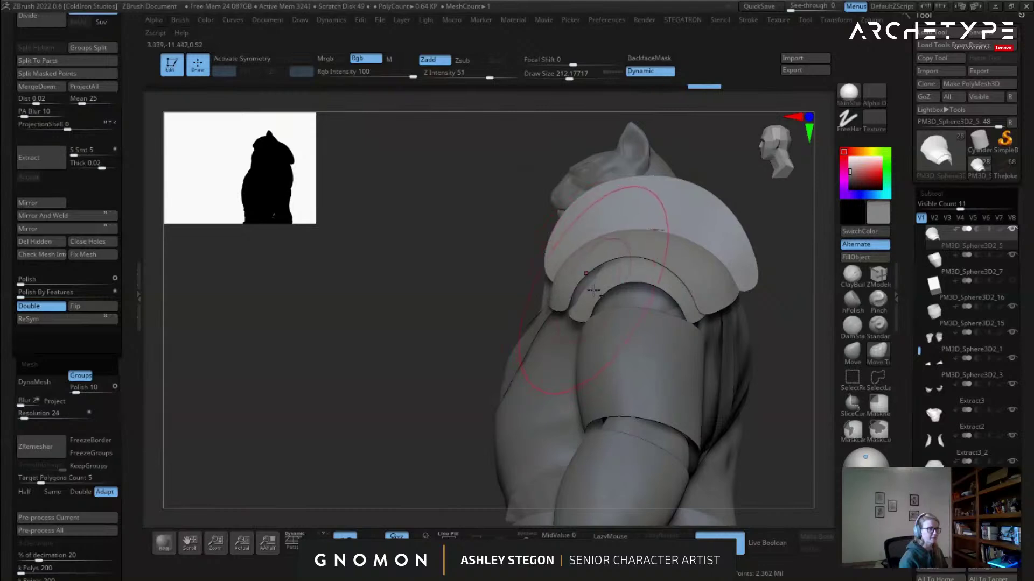
Mask every pauldron plate except the lowest one and reshape that plate's front end with the Move brush.
key(w)
ctrl+click(615, 281)
key(q)
click(855, 356)
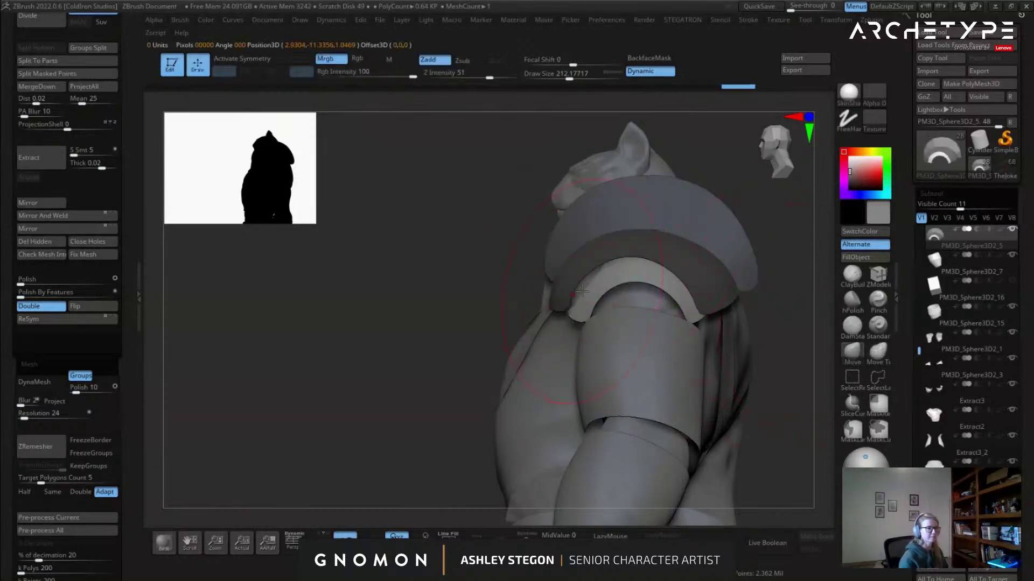
drag(592, 288, 589, 282)
right_drag(603, 307, 624, 297)
right_drag(710, 303, 671, 311)
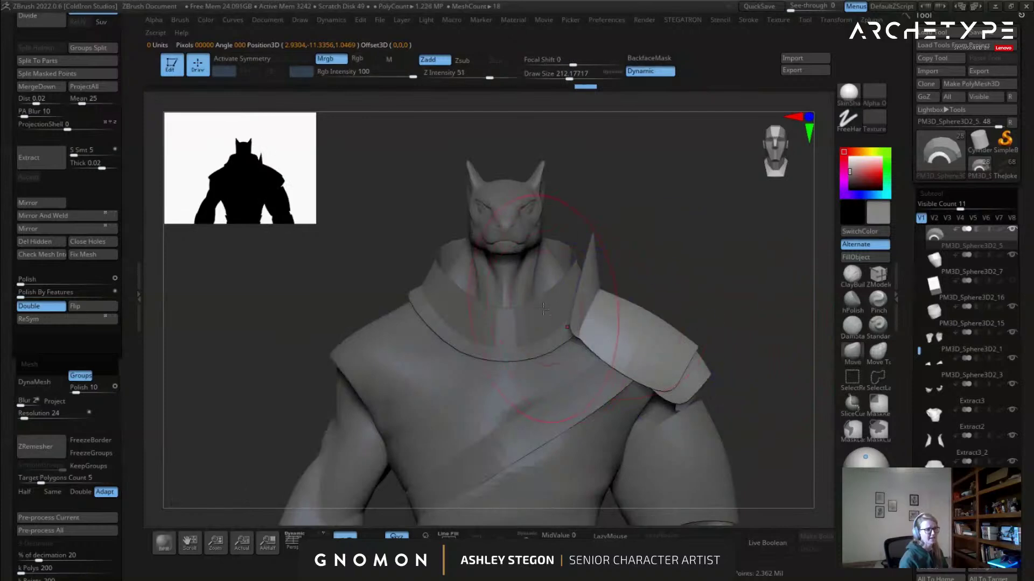
Select the collar and adjust its side next to the pauldron with a draw size of about 293.
alt+click(569, 305)
key(bracketright)
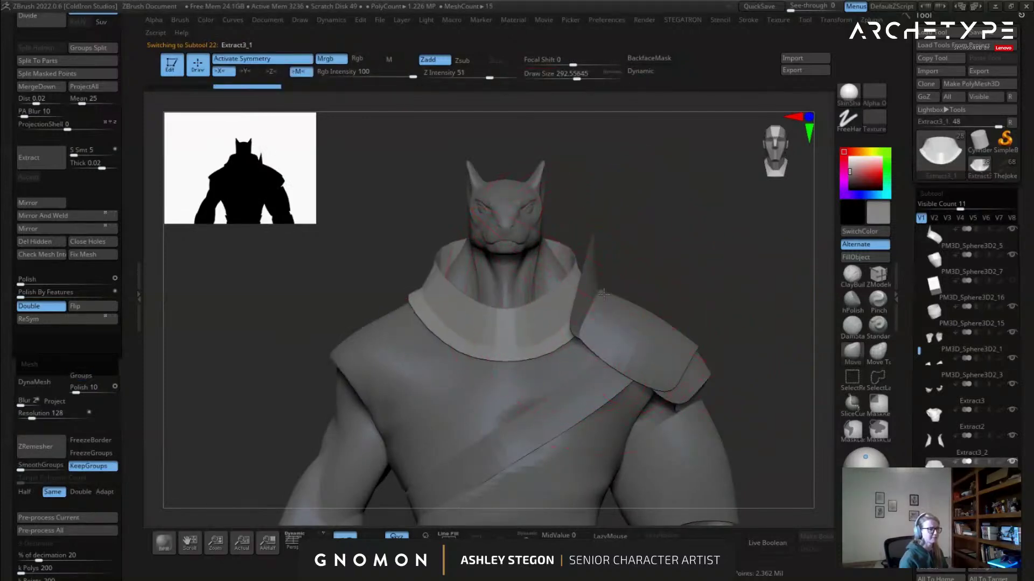
key(bracketleft)
Select the pauldron again and refine the outer silhouette of its plates with a draw size of about 154.
mouse_move(600, 307)
right_down()
mouse_move(624, 309)
mouse_move(611, 345)
mouse_move(614, 325)
right_up()
alt+click(613, 325)
key(bracketright)
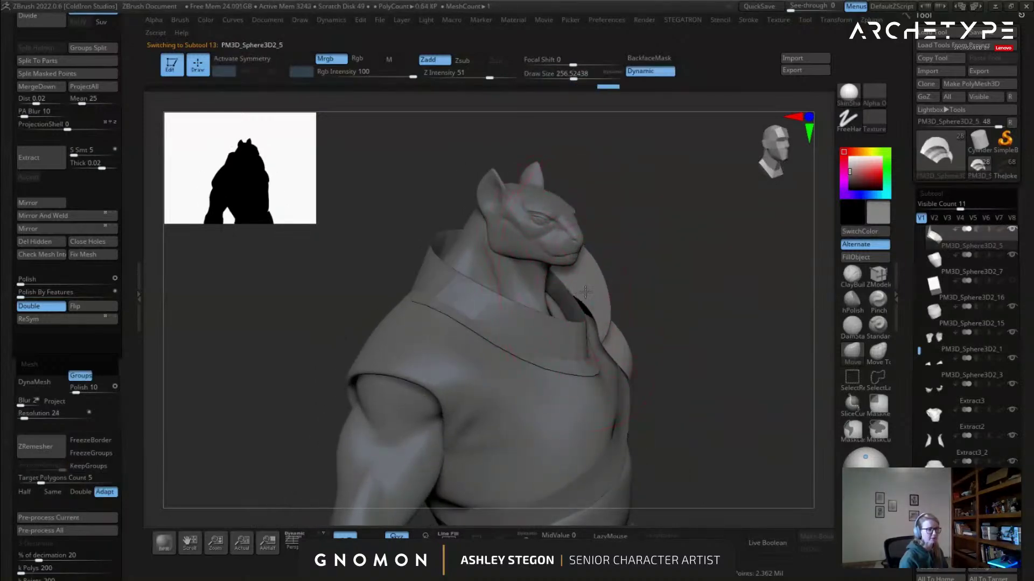
key(bracketleft)
mouse_move(595, 361)
right_down()
mouse_move(619, 371)
mouse_move(606, 366)
right_up()
key(bracketright)
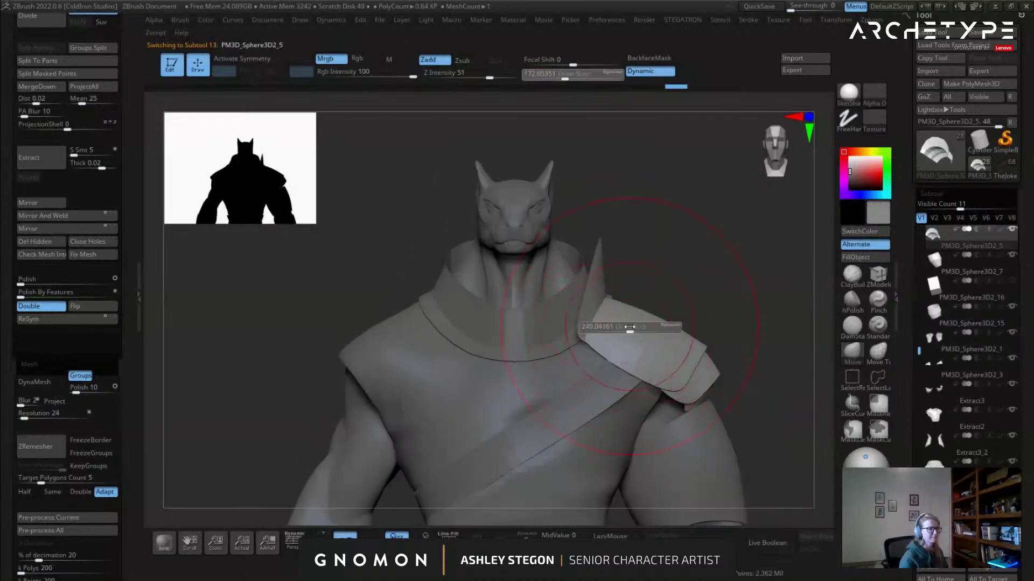
key(s)
drag(635, 312, 626, 311)
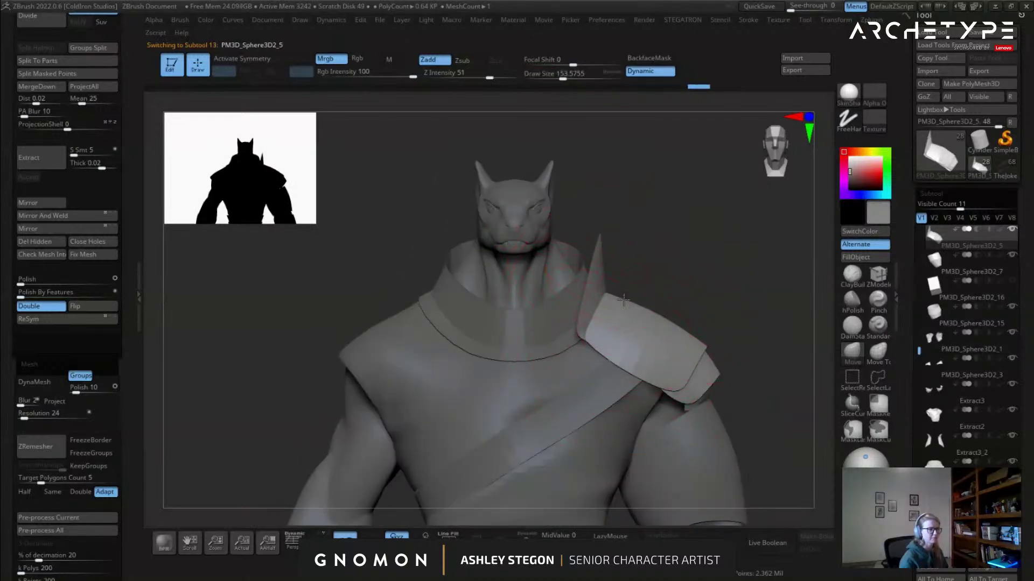
drag(707, 350, 698, 354)
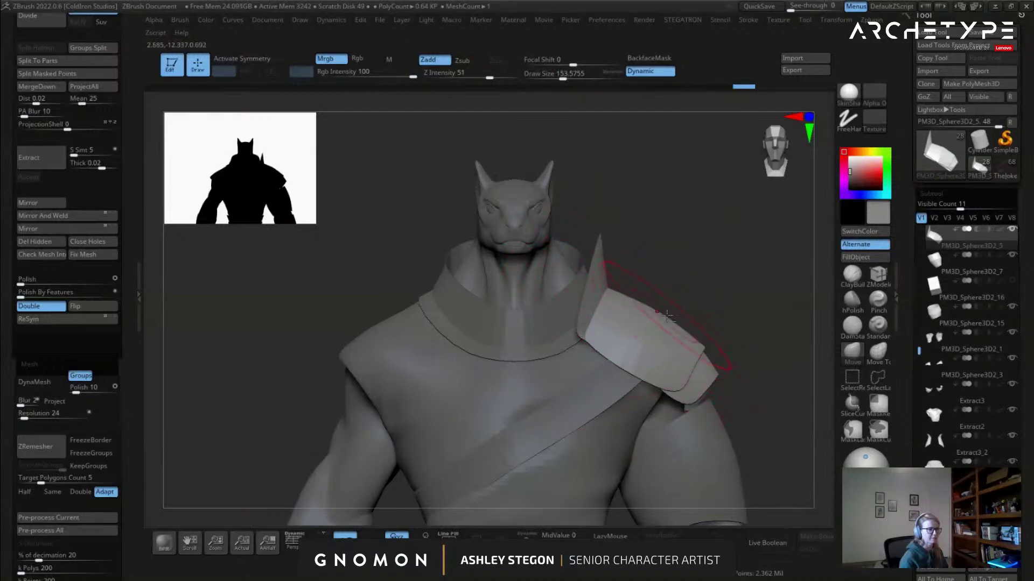
right_drag(682, 318, 635, 296)
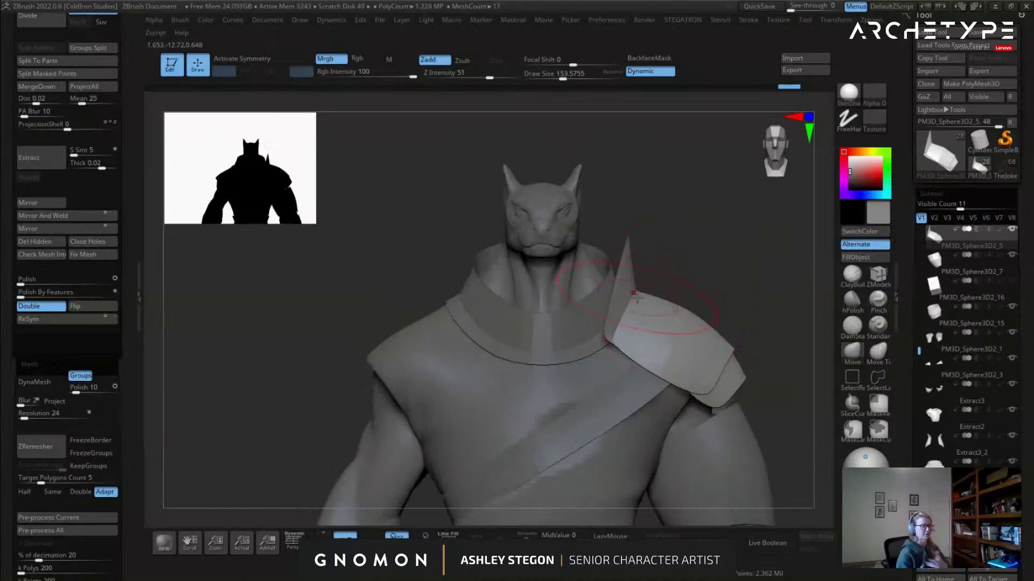
Select the collar and refine its shape around the neck with the Move brush, reducing the draw size to about 104.
key(s)
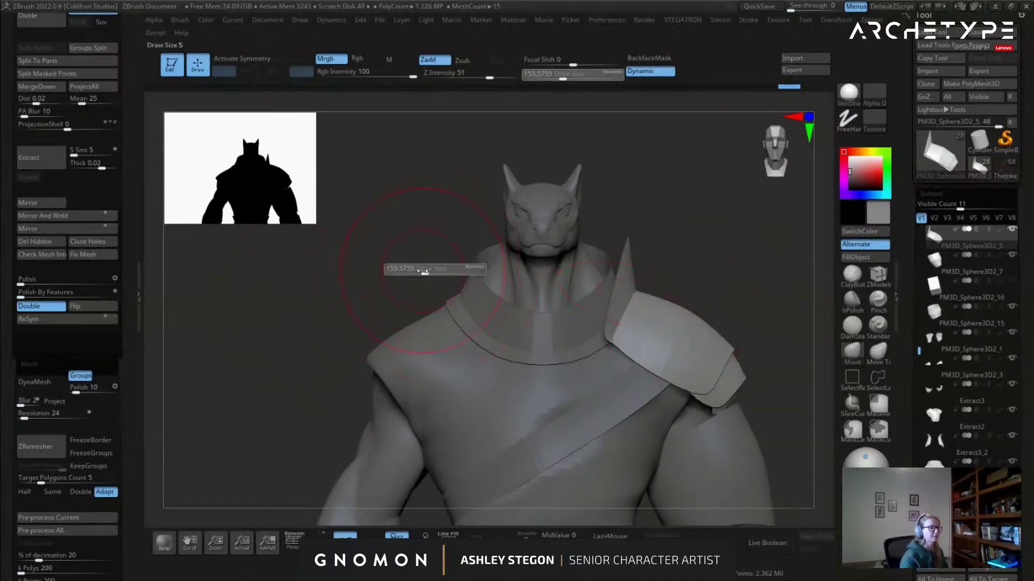
drag(425, 274, 416, 273)
right_drag(417, 277, 495, 302)
alt+click(513, 308)
right_drag(361, 308, 426, 305)
key(s)
drag(427, 306, 439, 307)
right_drag(390, 304, 460, 309)
drag(461, 310, 476, 324)
key([)
mouse_move(481, 328)
right_down()
mouse_move(416, 309)
mouse_move(364, 242)
right_up()
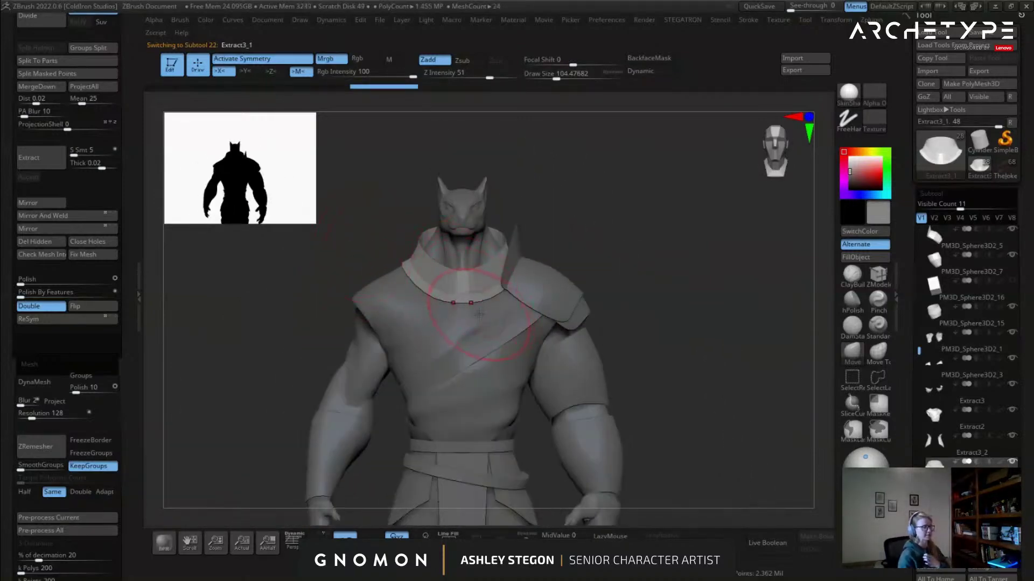
Select the shirt and sculpt fine folds beside the strap's shoulder end with the Standard brush at a draw size of about 54.
alt+click(494, 359)
key(s)
drag(506, 368, 493, 367)
mouse_move(504, 357)
ctrl+right_down()
mouse_move(528, 309)
mouse_move(564, 280)
ctrl+right_up()
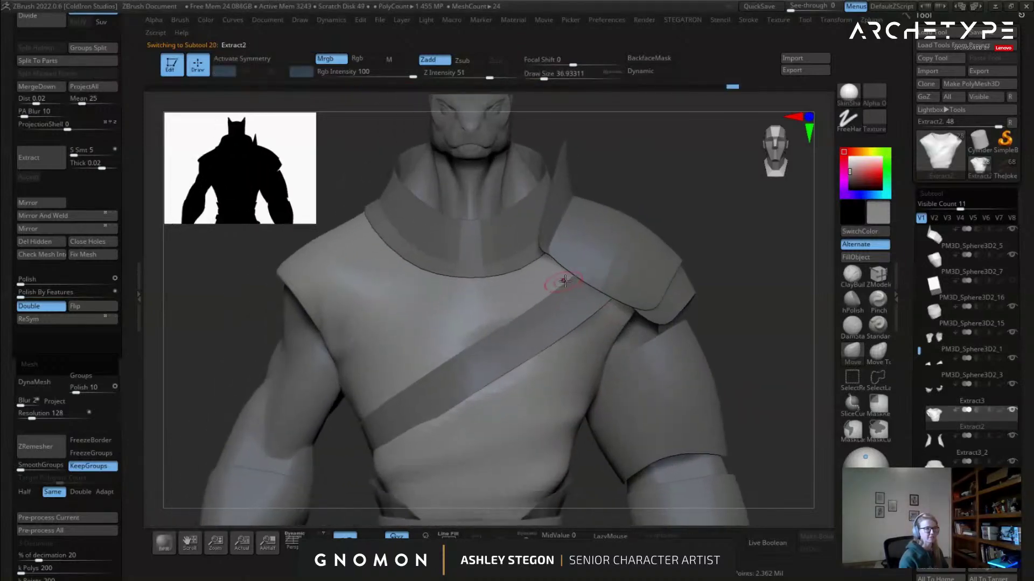
click(878, 325)
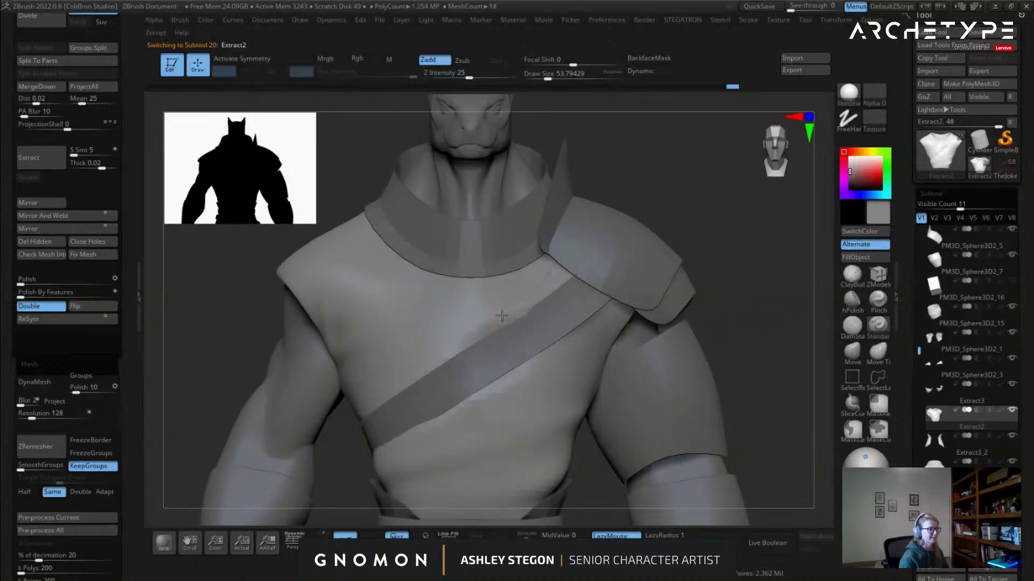
mouse_move(509, 369)
right_down()
mouse_move(545, 356)
mouse_move(616, 366)
mouse_move(531, 351)
mouse_move(504, 330)
right_up()
Sculpt fine folds above the strap and beside the bare-arm armhole, using draw sizes of about 56 and 39.
right_drag(449, 362, 573, 312)
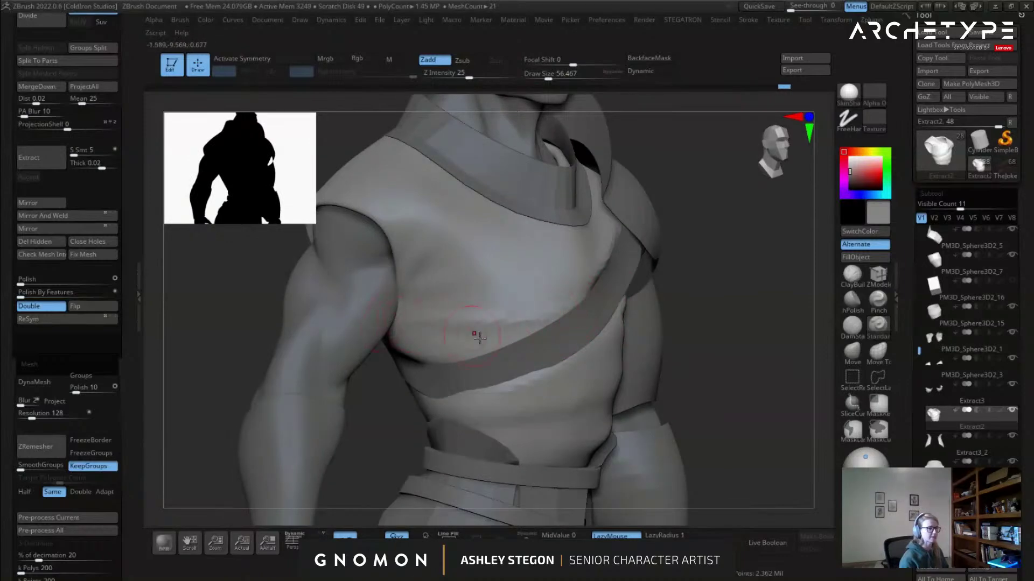
right_drag(476, 339, 455, 265)
drag(389, 266, 397, 257)
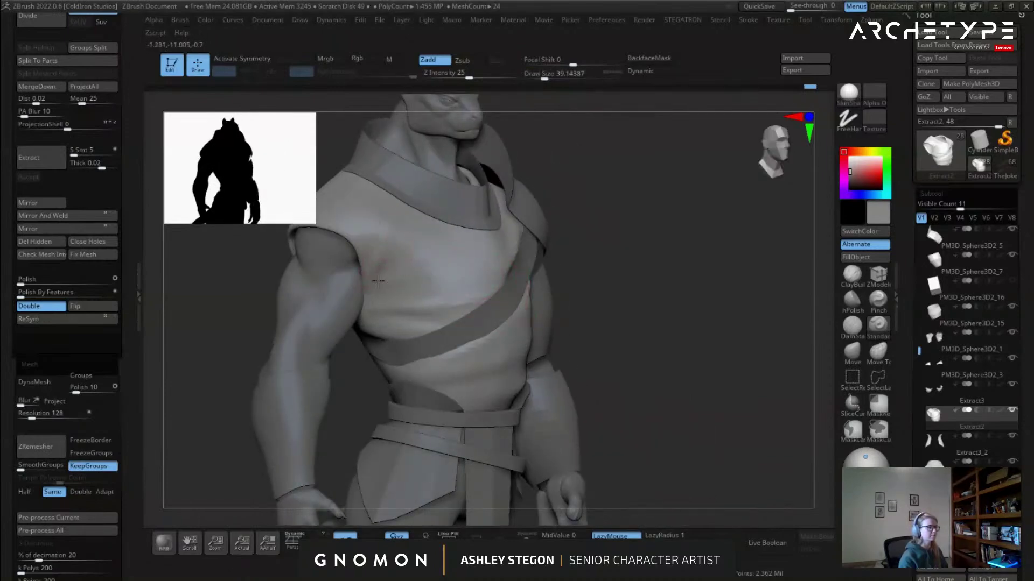
Subdivide the shirt and carve creases below the strap beside the armoured arm with the DamStandard brush at a draw size of about 124.
right_drag(412, 262, 582, 305)
key(ctrl+d)
click(850, 330)
key(s)
drag(642, 339, 657, 339)
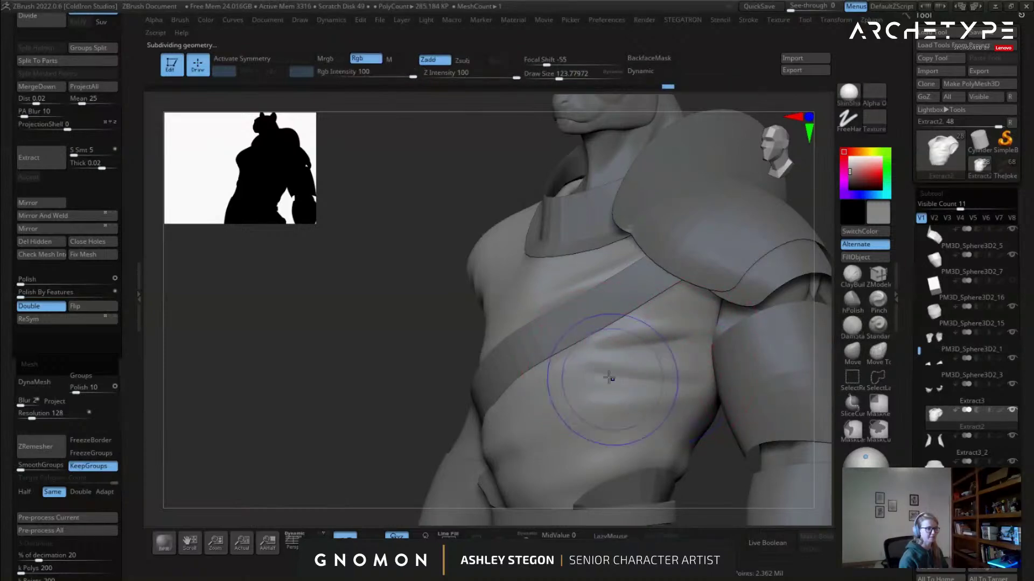
Carve and smooth sharper fold creases across the shirt's belly and the flank beneath the bare arm.
mouse_move(574, 376)
right_down()
mouse_move(605, 377)
mouse_move(566, 371)
mouse_move(575, 360)
right_up()
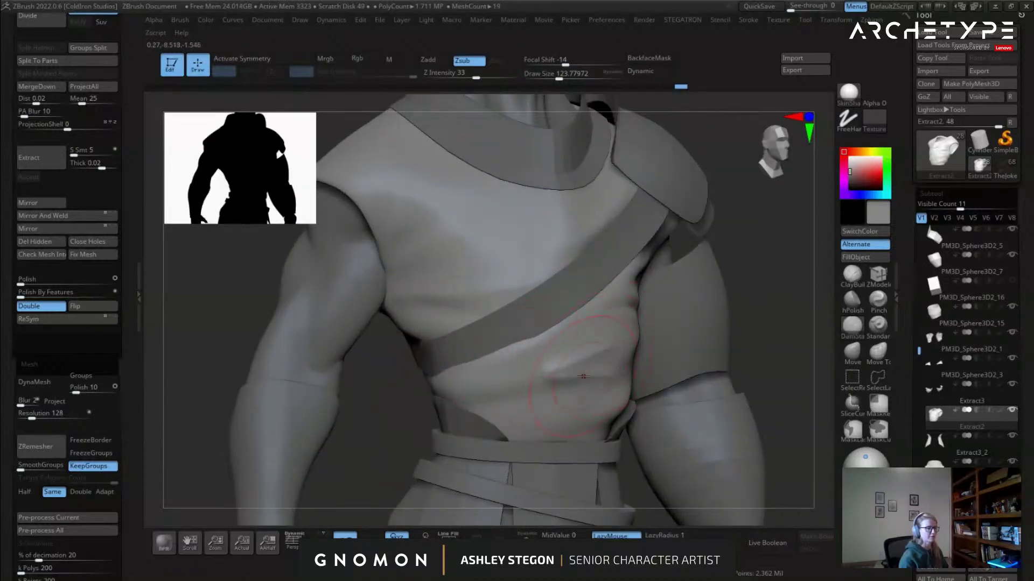
right_drag(536, 392, 560, 369)
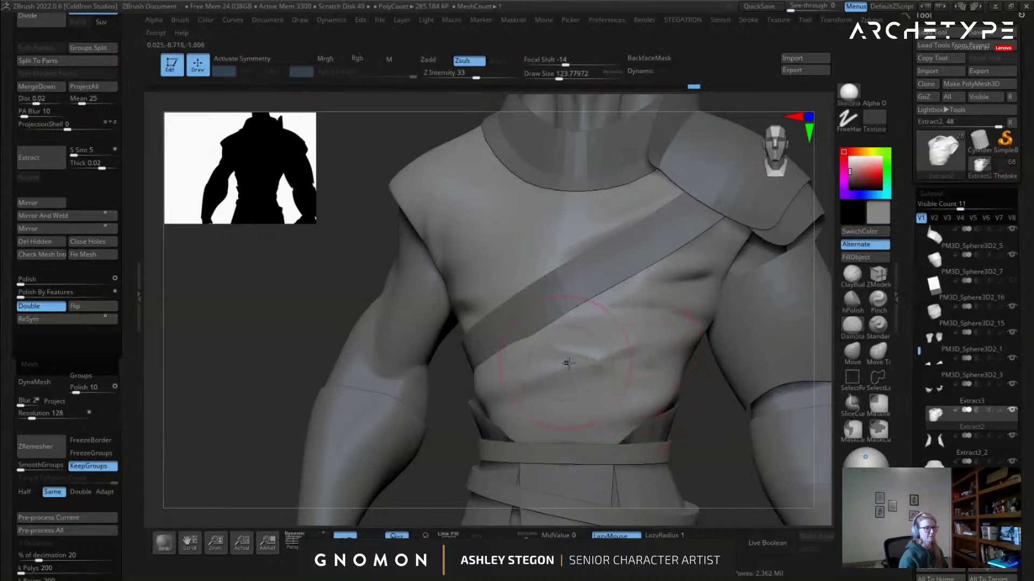
right_drag(565, 370, 581, 368)
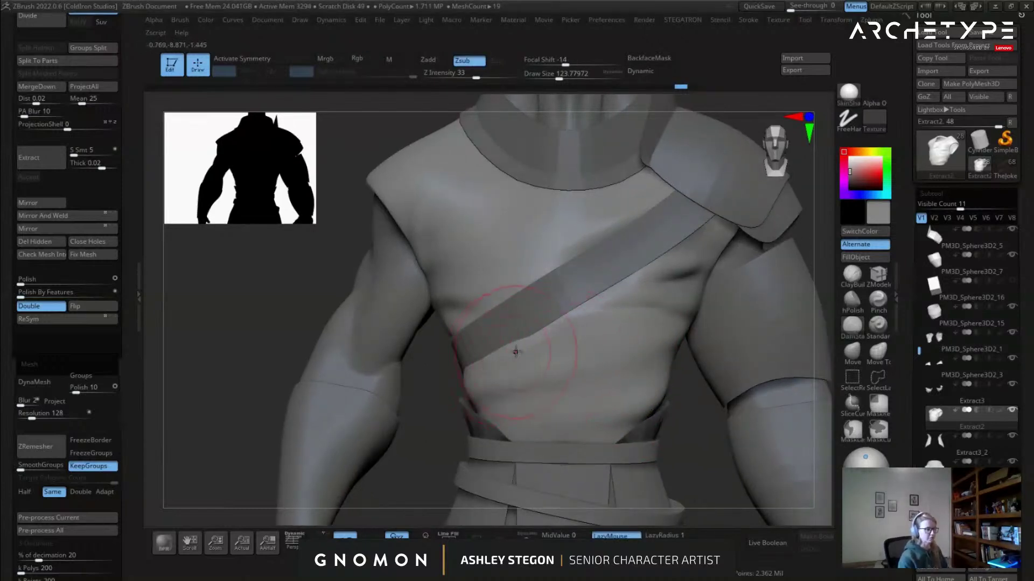
right_drag(539, 347, 475, 324)
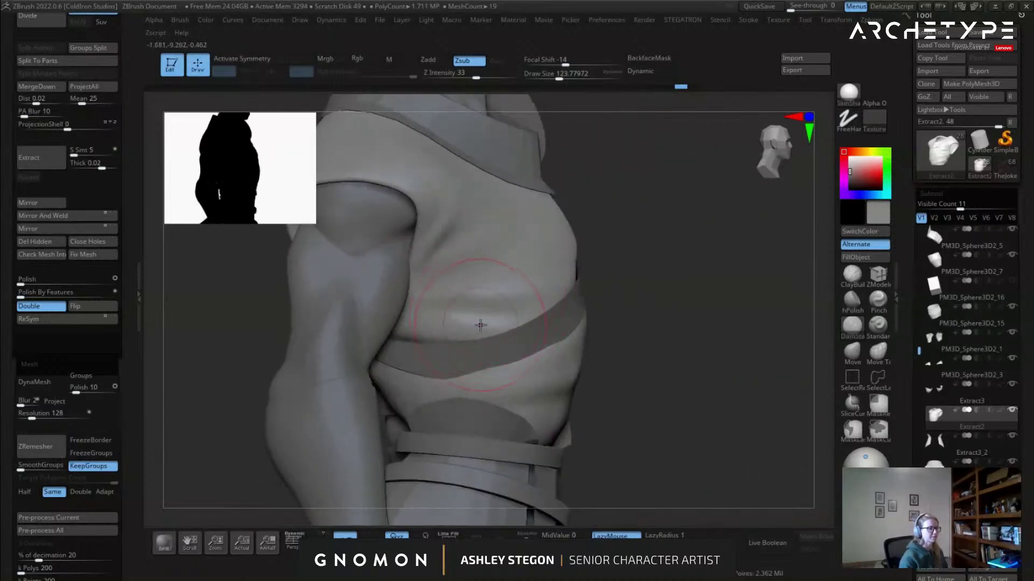
Carve fold creases fanning out from the bare-arm armhole above the strap with the DamStandard brush at a draw size of about 124.
right_drag(470, 268, 457, 221)
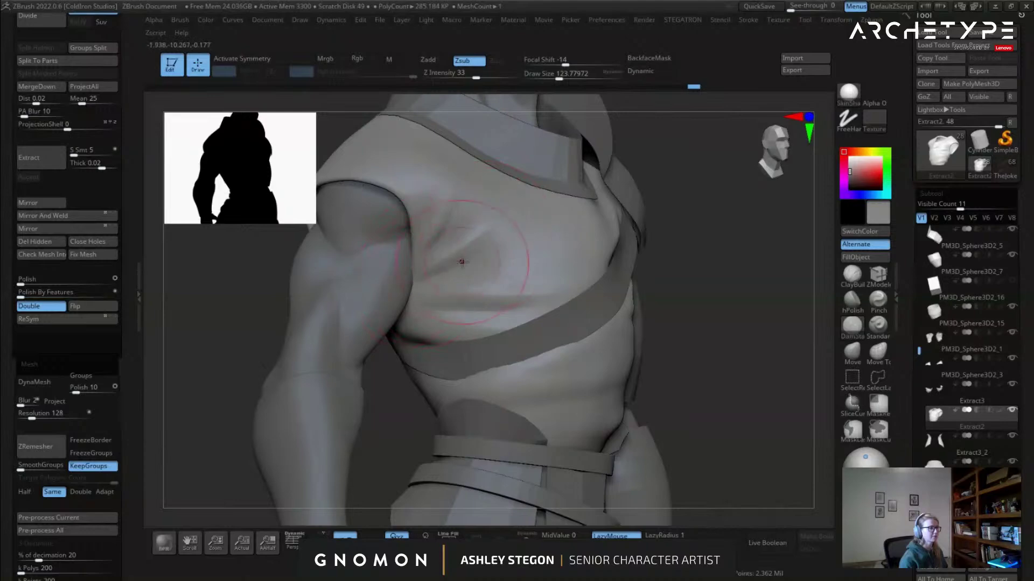
right_drag(506, 232, 498, 265)
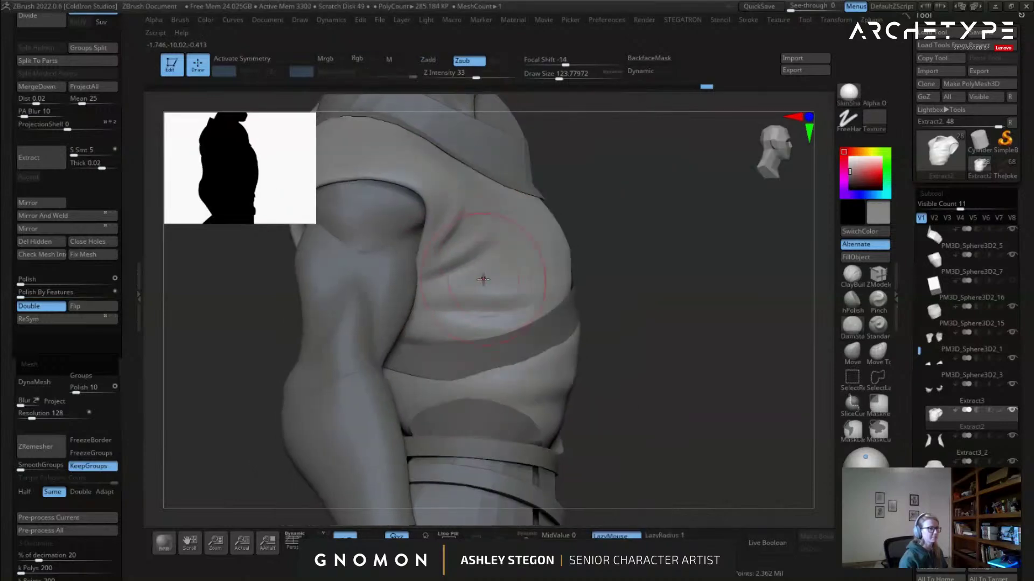
mouse_move(467, 310)
right_down()
mouse_move(468, 321)
mouse_move(515, 330)
mouse_move(475, 338)
right_up()
Carve and smooth creases across the shirt's lower back above the belt at a draw size of about 116.
key(s)
drag(475, 338, 473, 339)
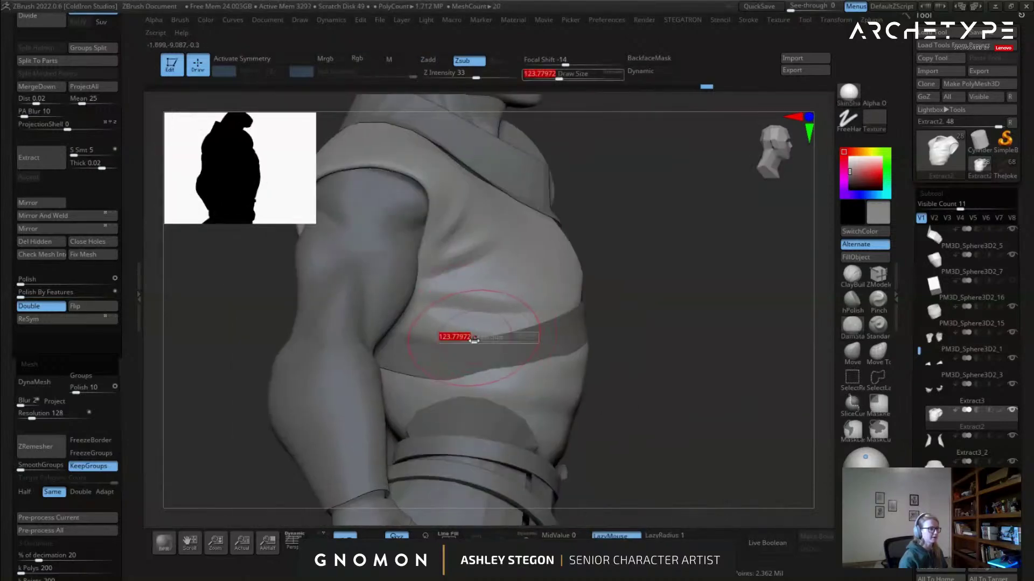
right_drag(458, 340, 544, 337)
right_drag(464, 363, 438, 403)
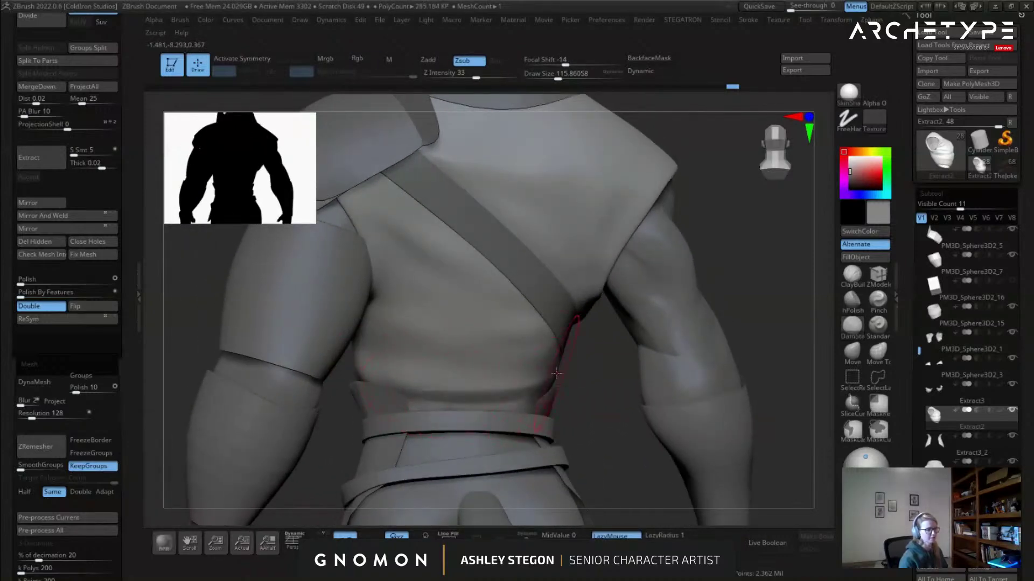
right_drag(557, 373, 555, 374)
key(shift)
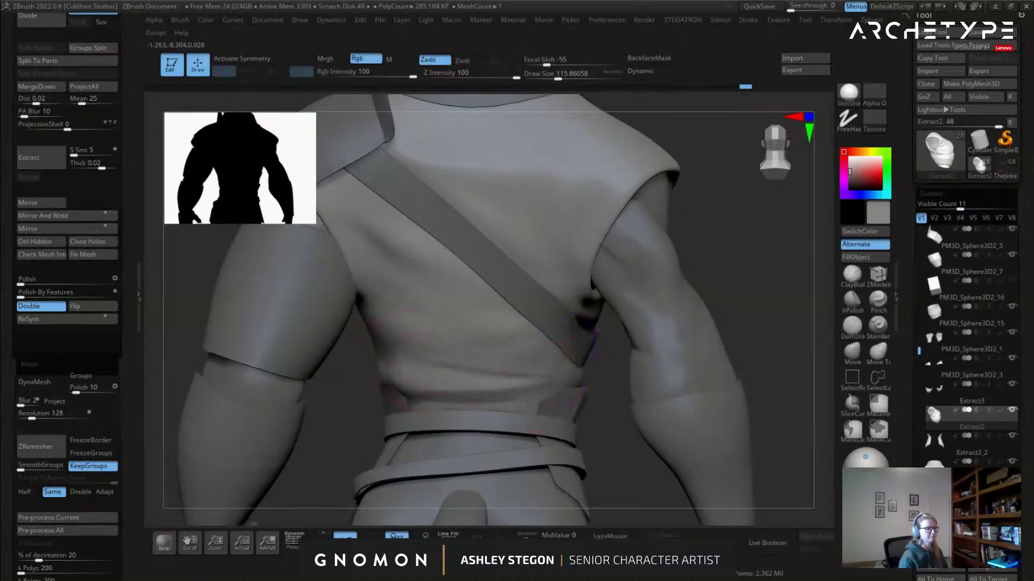
Carve and smooth diagonal creases on the shirt's back between the armoured shoulder and the strap.
alt+right_drag(377, 239, 450, 282)
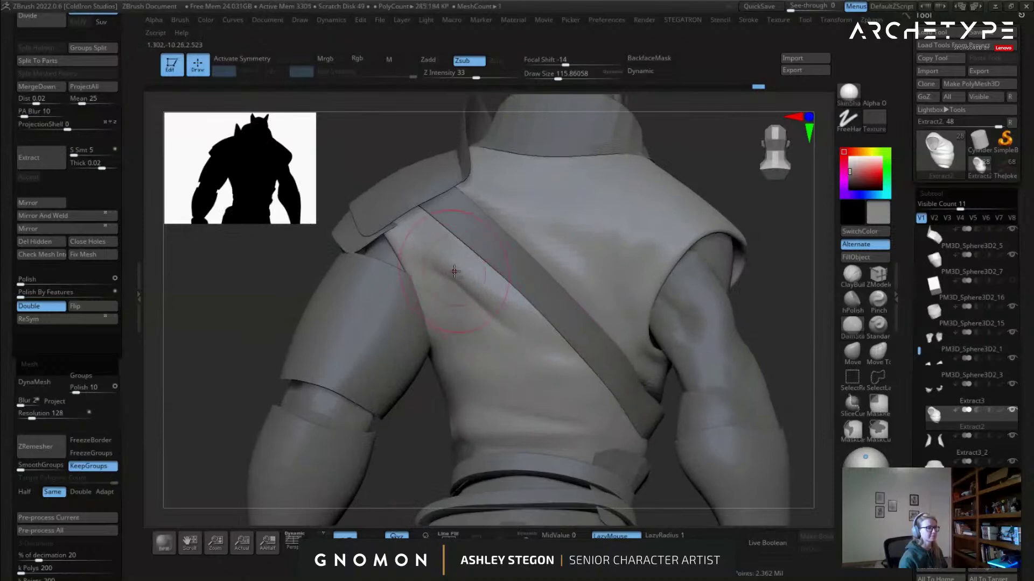
key(shift)
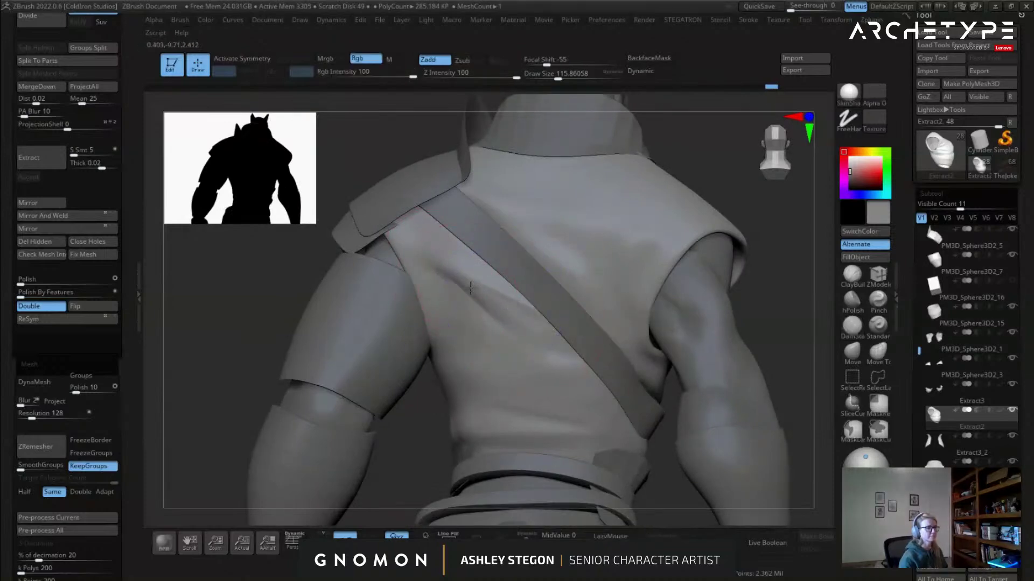
right_drag(446, 273, 676, 318)
Carve and smooth creases on the shirt's back around the strap and bare-arm armhole at a draw size of about 87.
key([)
key(ctrl+z)
key(s)
drag(667, 339, 671, 357)
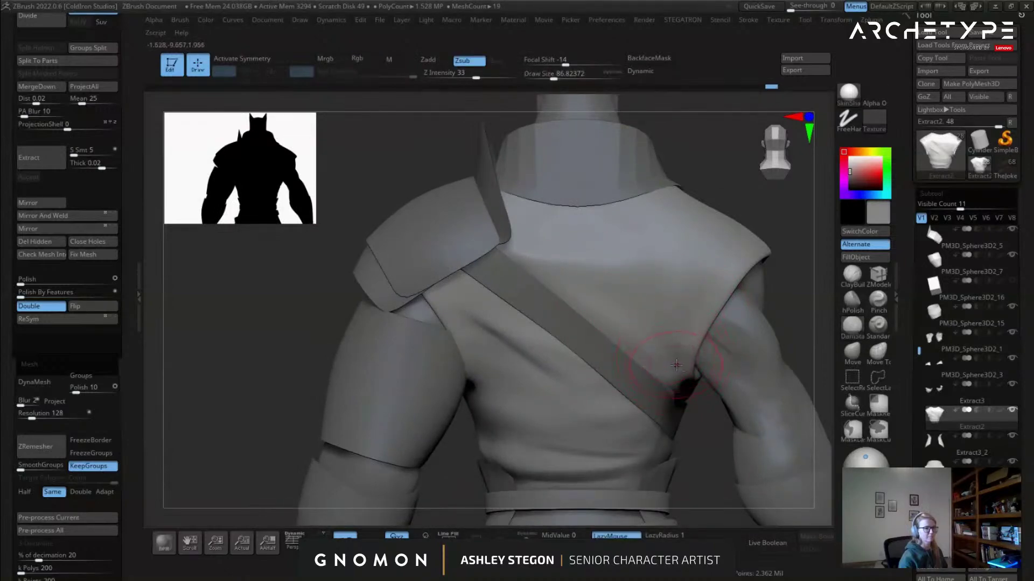
shift+drag(660, 350, 614, 295)
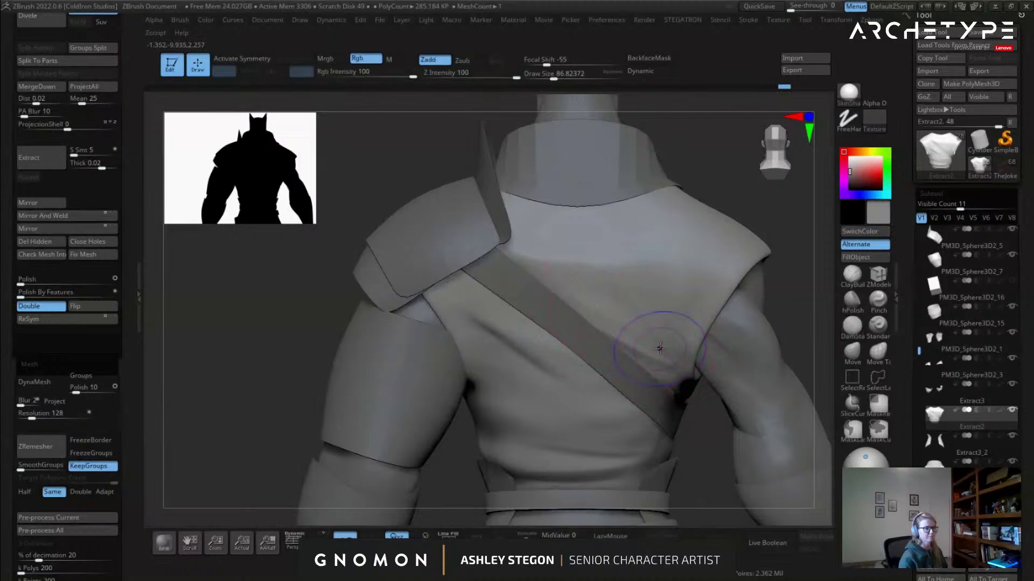
right_drag(612, 330, 637, 341)
mouse_move(637, 342)
shift+mouse_down()
mouse_move(668, 369)
mouse_move(650, 355)
shift+mouse_up()
right_drag(650, 355, 612, 285)
right_drag(622, 319, 614, 309)
right_drag(640, 365, 636, 372)
mouse_move(582, 339)
right_down()
mouse_move(624, 310)
mouse_move(671, 313)
mouse_move(603, 329)
right_up()
Sharpen the fold creases on the shirt's back beside the armoured arm with the DamStandard brush.
key(b)
key(d)
key(s)
right_drag(664, 353, 761, 337)
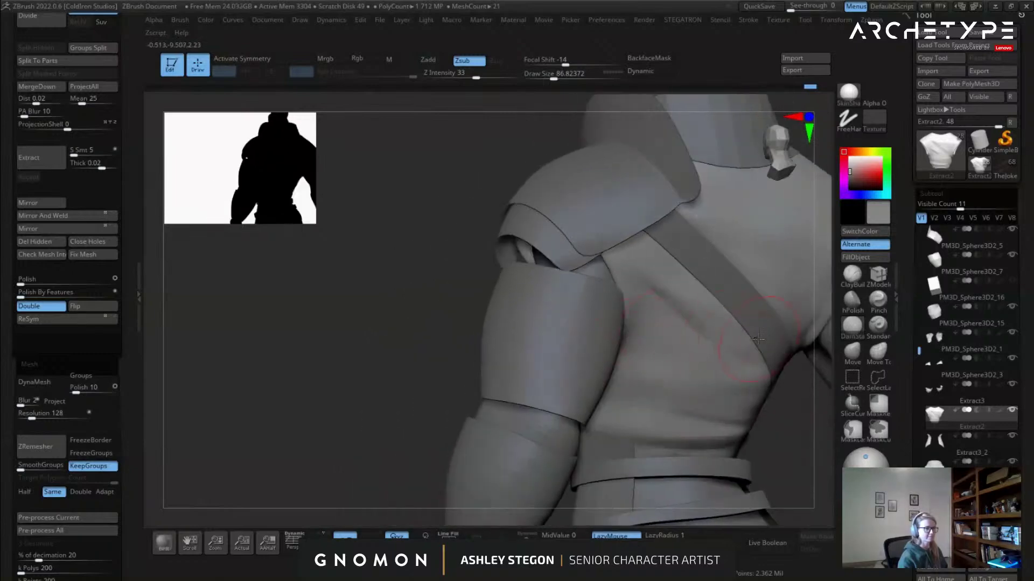
mouse_move(663, 308)
right_down()
mouse_move(630, 294)
mouse_move(652, 305)
mouse_move(637, 324)
mouse_move(653, 348)
right_up()
Refine the shirt's overall shape from the front and bare-arm side with the Move brush at a draw size of about 87.
key(b)
key(m)
key(v)
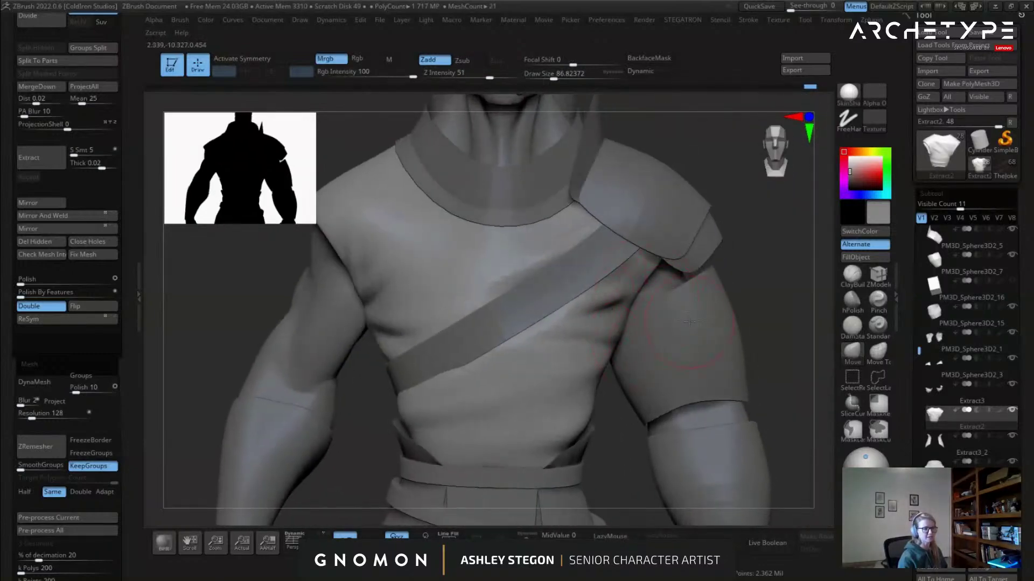
ctrl+right_drag(690, 267, 687, 215)
right_drag(765, 323, 697, 317)
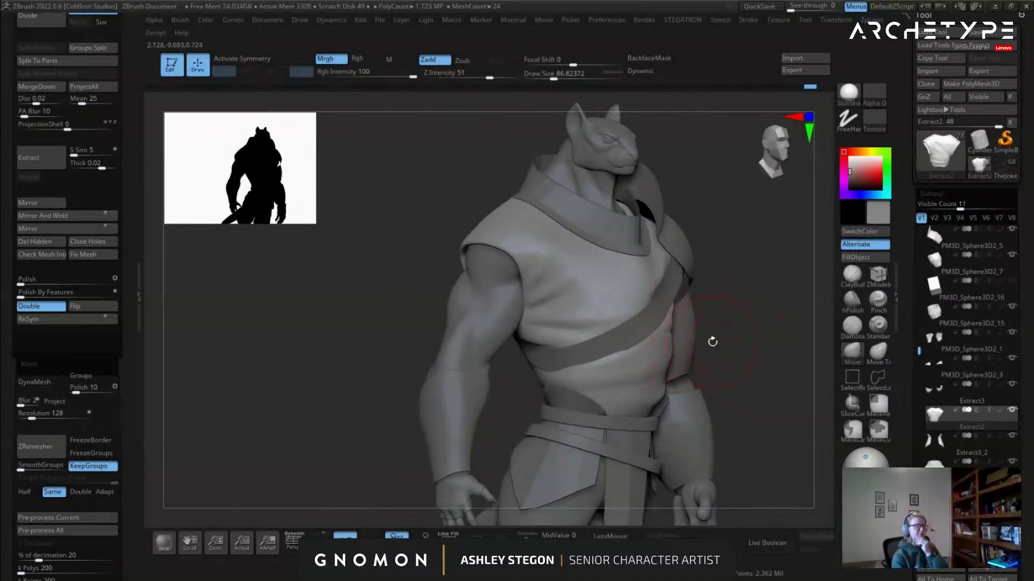
right_drag(712, 342, 599, 372)
mouse_move(635, 282)
right_down()
mouse_move(711, 296)
mouse_move(623, 319)
mouse_move(625, 283)
right_up()
right_drag(484, 323, 542, 344)
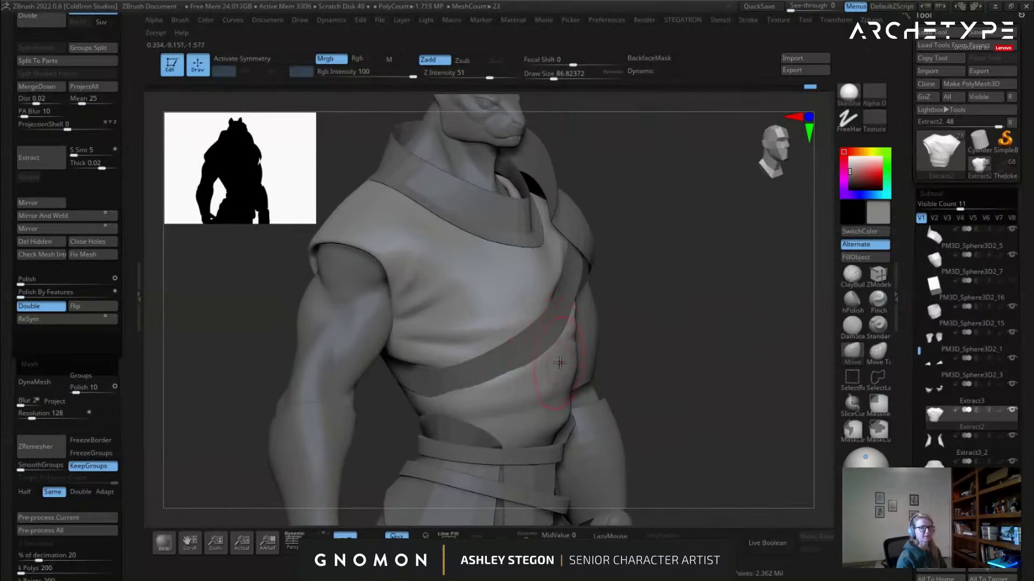
shift+drag(536, 360, 529, 354)
right_drag(622, 303, 567, 361)
shift+right_drag(563, 320, 556, 319)
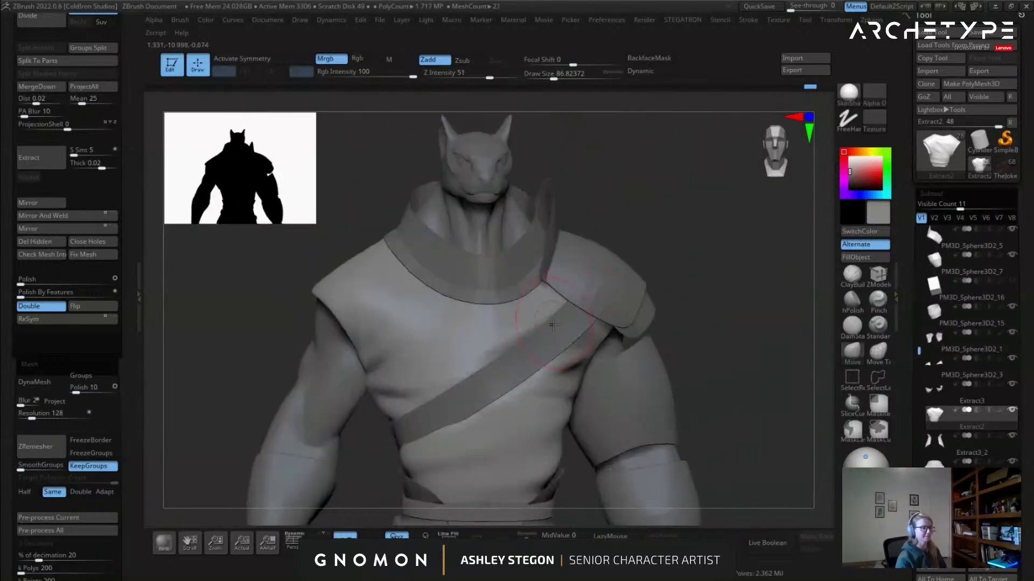
Check the diagonal strap's fit over the shirt with the Move brush active, and subdivide the shirt.
alt+click(557, 340)
right_drag(666, 327, 619, 323)
right_drag(682, 334, 595, 377)
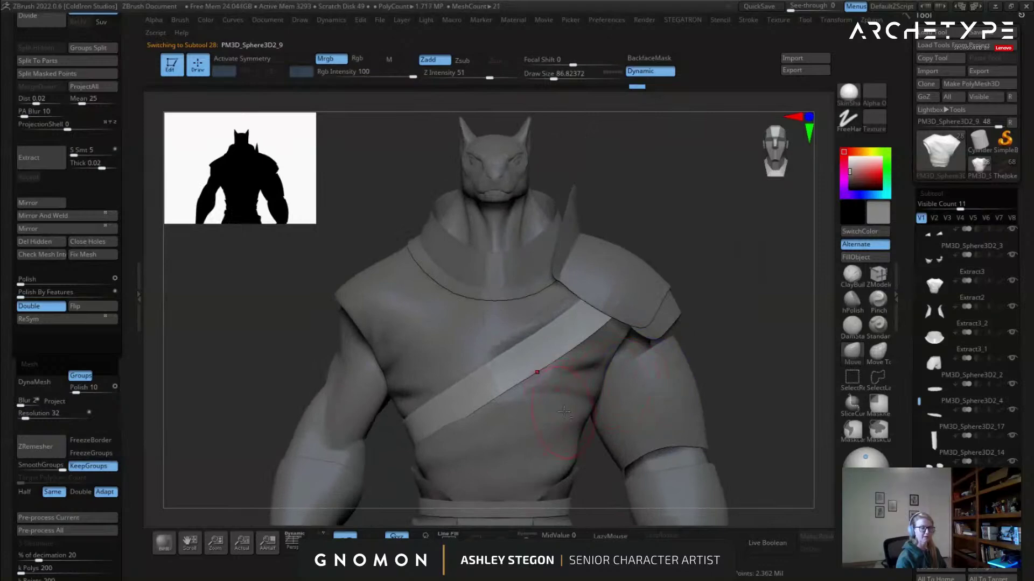
alt+click(484, 412)
mouse_move(494, 396)
alt+right_down()
mouse_move(528, 339)
mouse_move(495, 346)
alt+right_up()
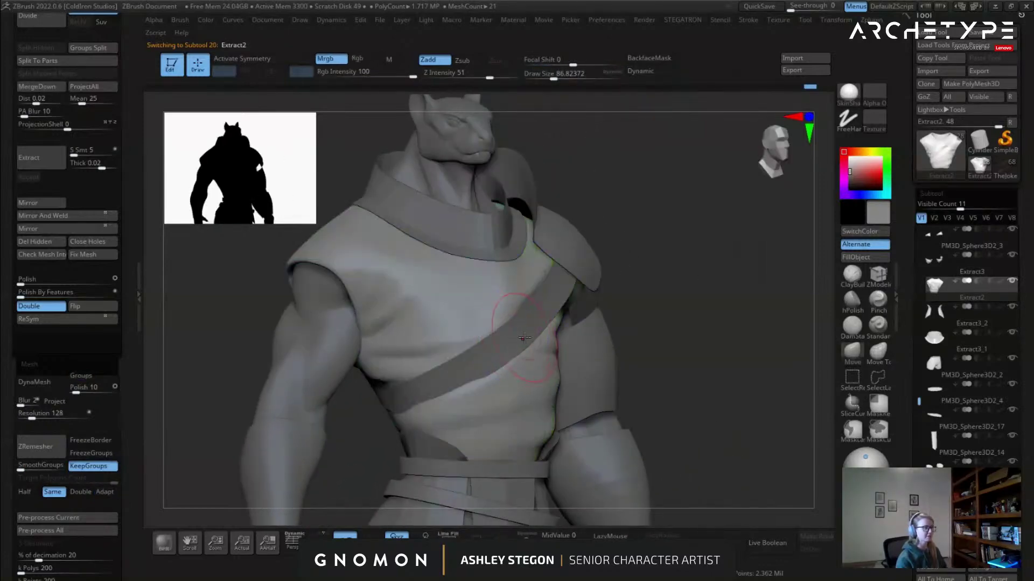
key(shift+f)
key(shift+f)
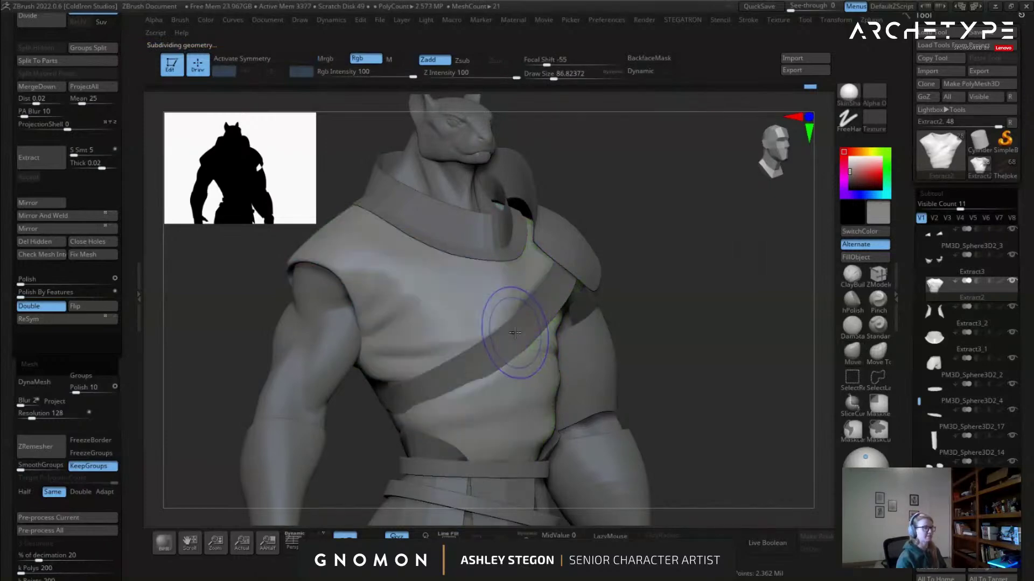
alt+click(516, 333)
right_drag(518, 333, 576, 323)
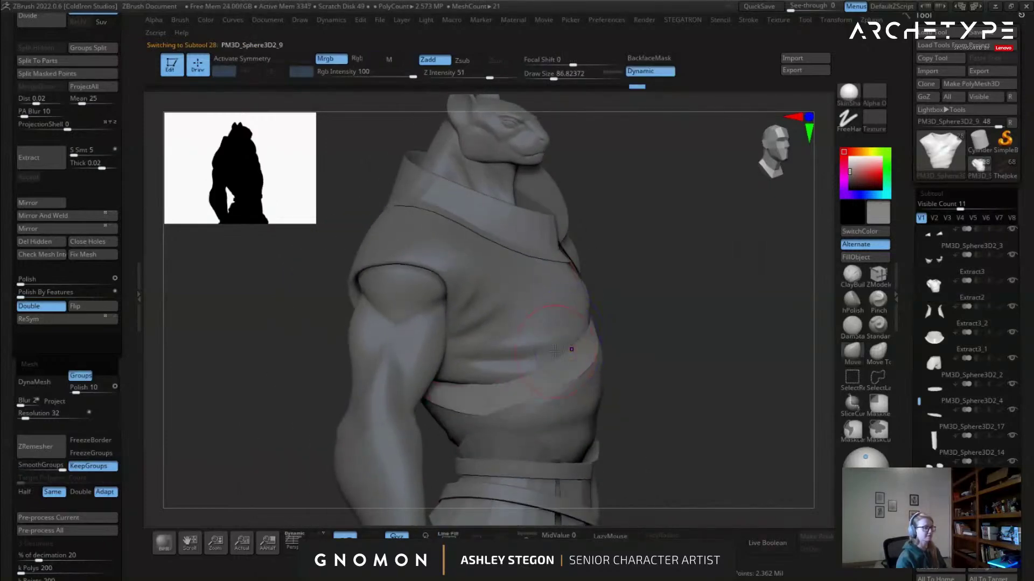
alt+click(549, 377)
Carve and smooth creases across the belly and bare-arm flank around the strap with DamStandard at a draw size of about 94.
ctrl+right_drag(706, 371, 756, 330)
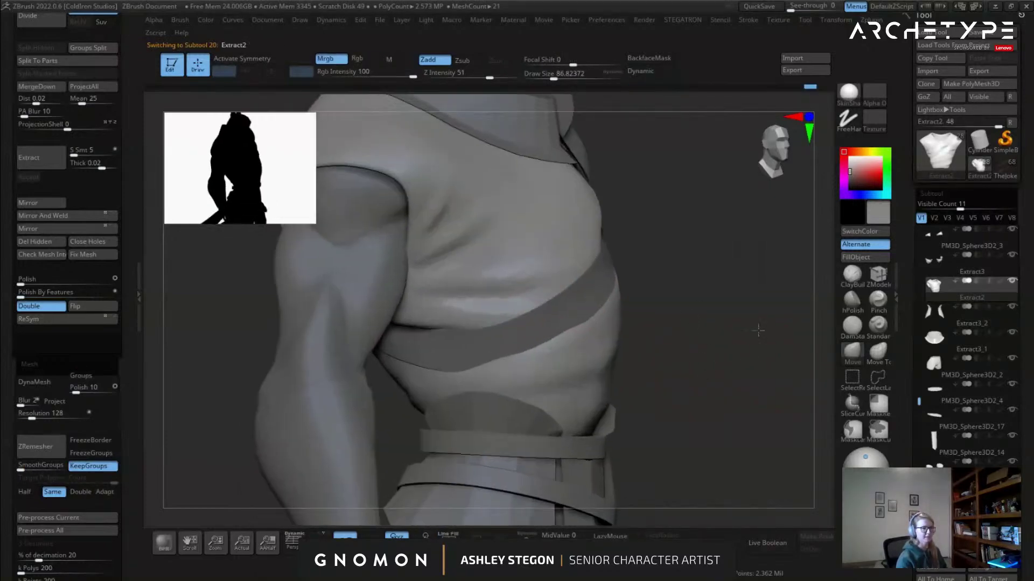
click(852, 327)
key(s)
right_drag(546, 325, 590, 316)
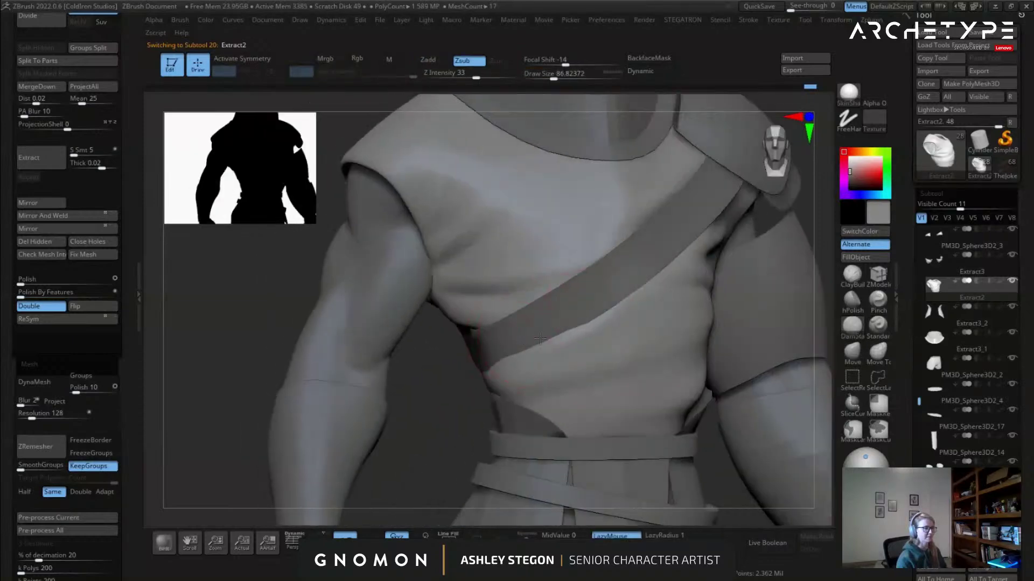
right_drag(524, 343, 557, 327)
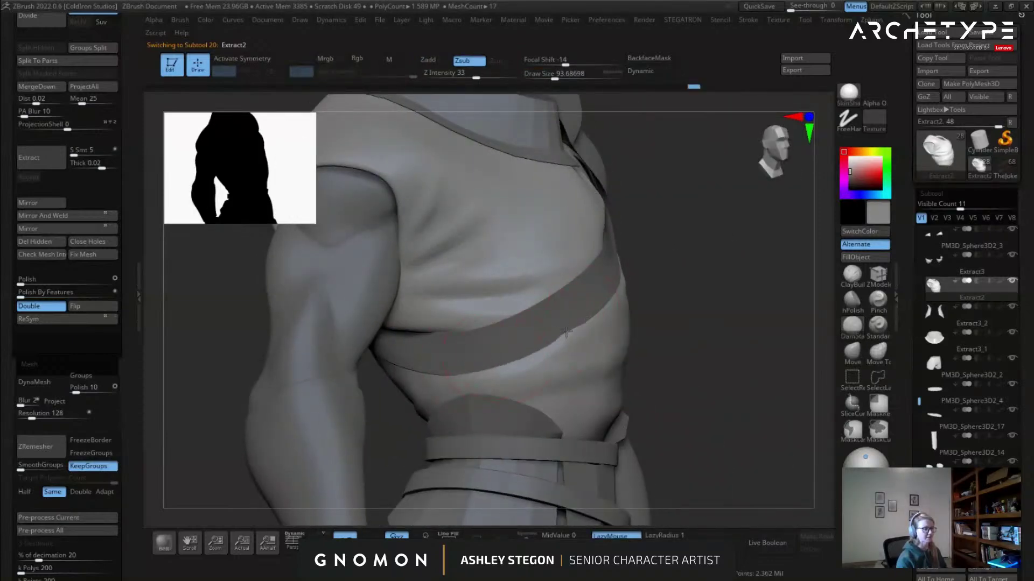
right_drag(558, 341, 561, 351)
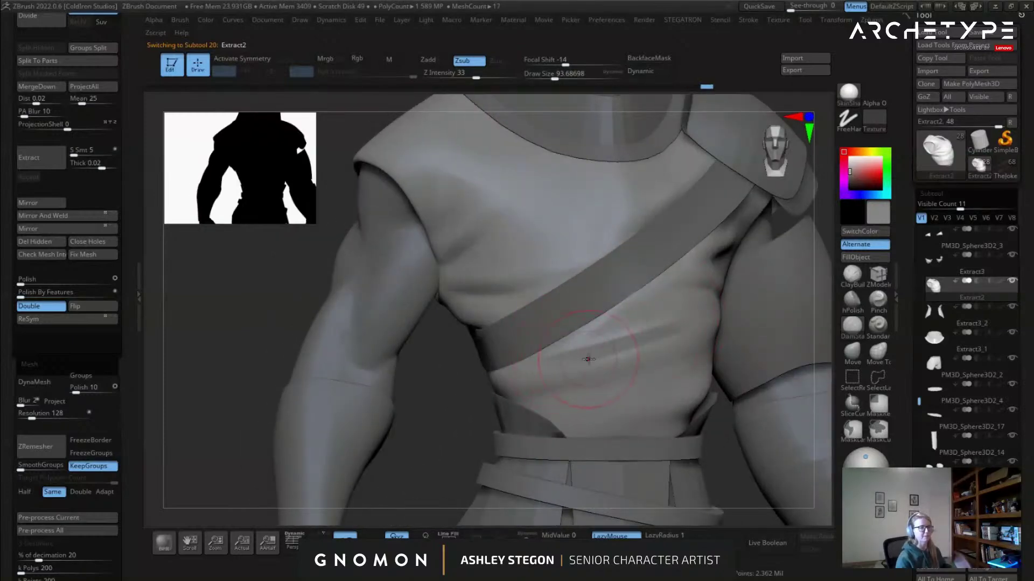
shift+drag(637, 346, 666, 341)
right_drag(568, 362, 477, 334)
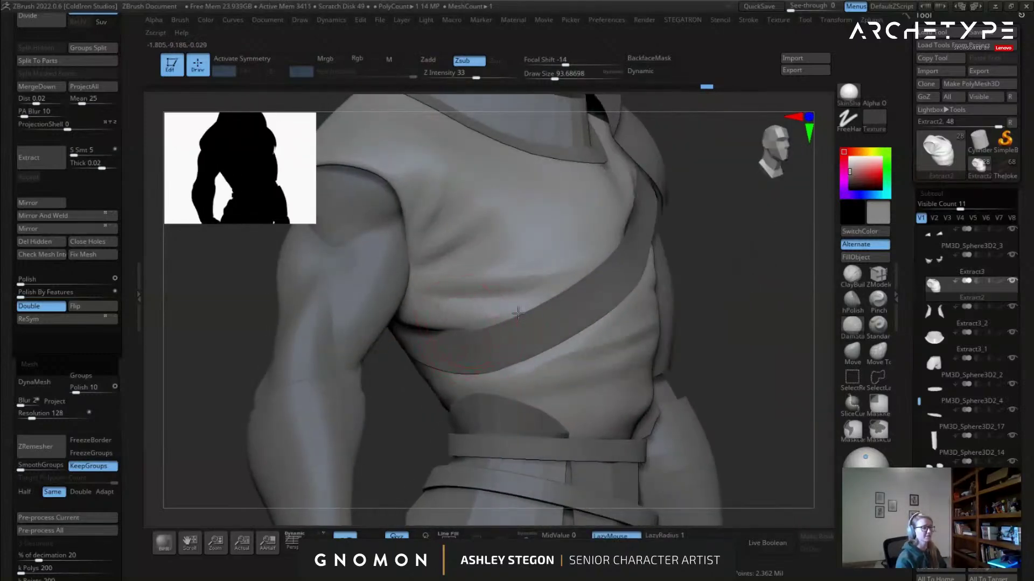
key(shift)
mouse_move(518, 300)
shift+right_down()
mouse_move(619, 310)
mouse_move(610, 346)
shift+right_up()
Build up folds below the strap toward the armoured arm with the Standard brush at a draw size of about 54.
click(878, 327)
key(s)
drag(609, 348, 601, 348)
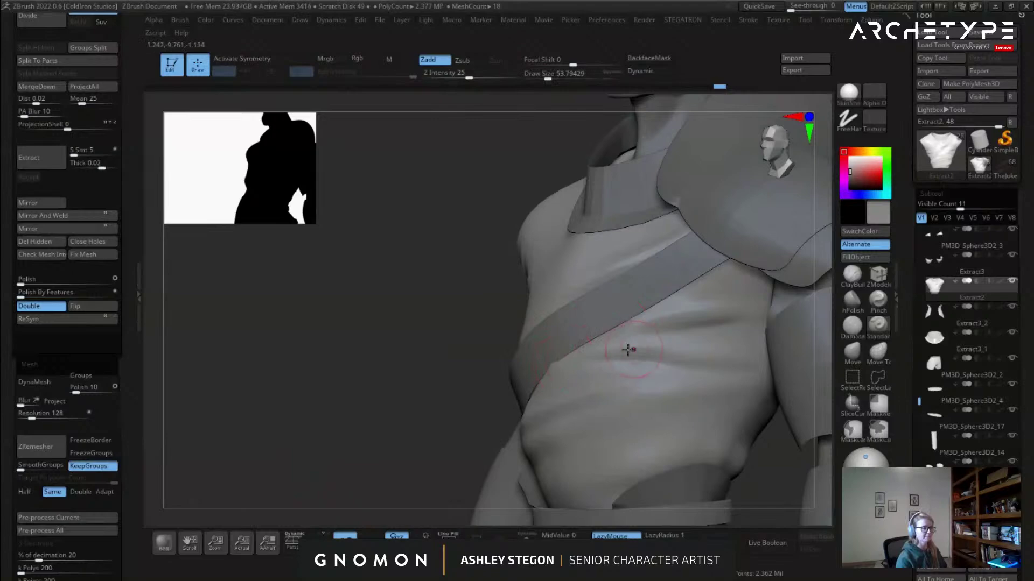
shift+right_drag(706, 345, 581, 342)
Sculpt and smooth folds across the shirt's lower back beneath the strap.
right_drag(528, 377, 588, 331)
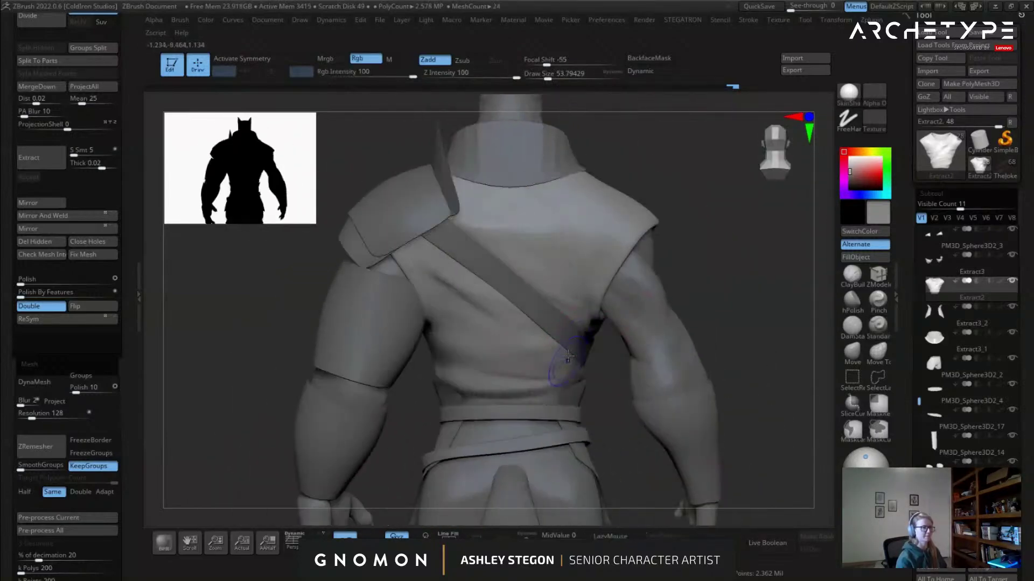
ctrl+right_drag(538, 392, 513, 353)
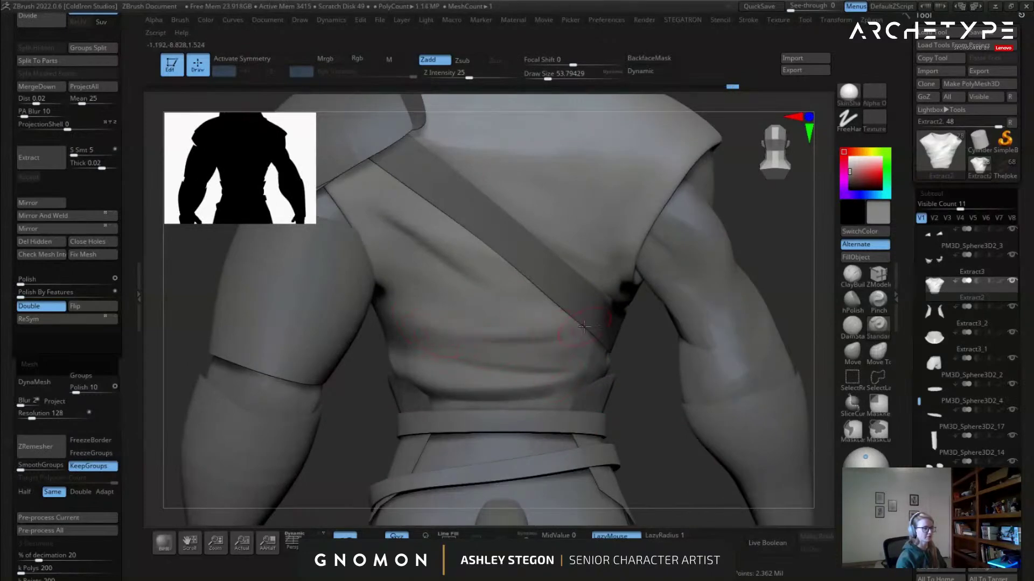
shift+drag(578, 328, 562, 333)
alt+right_drag(571, 231, 393, 297)
Subdivide the shirt again and duplicate its subtool.
key(shift+f)
key(shift+f)
key(ctrl+d)
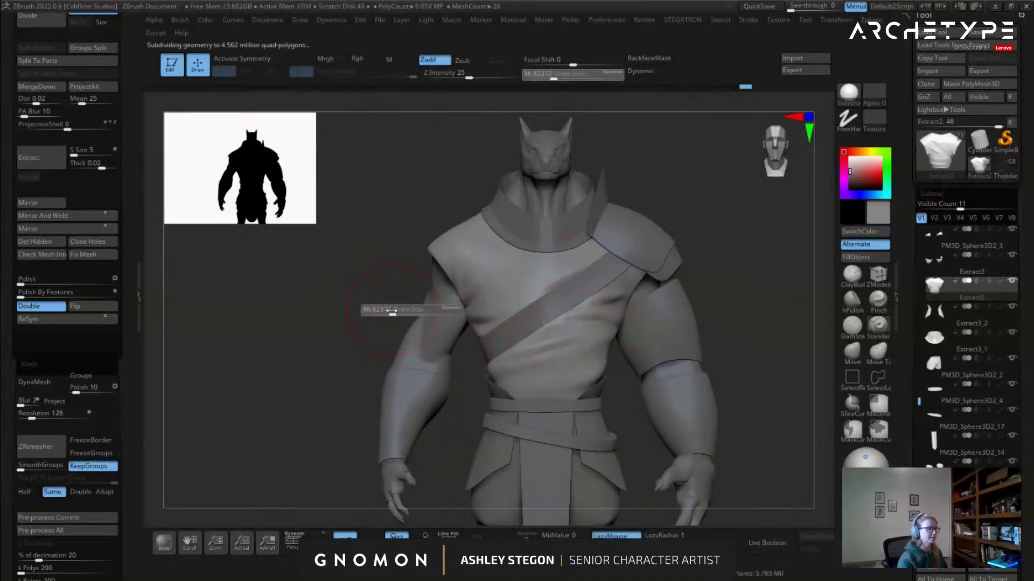
drag(393, 311, 384, 311)
scroll(948, 377, down, 5)
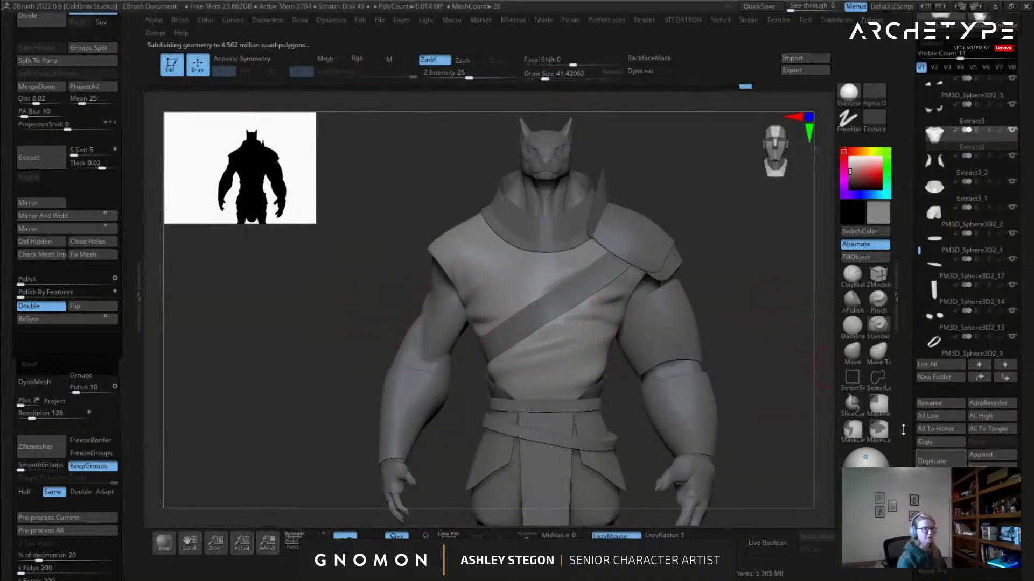
click(931, 424)
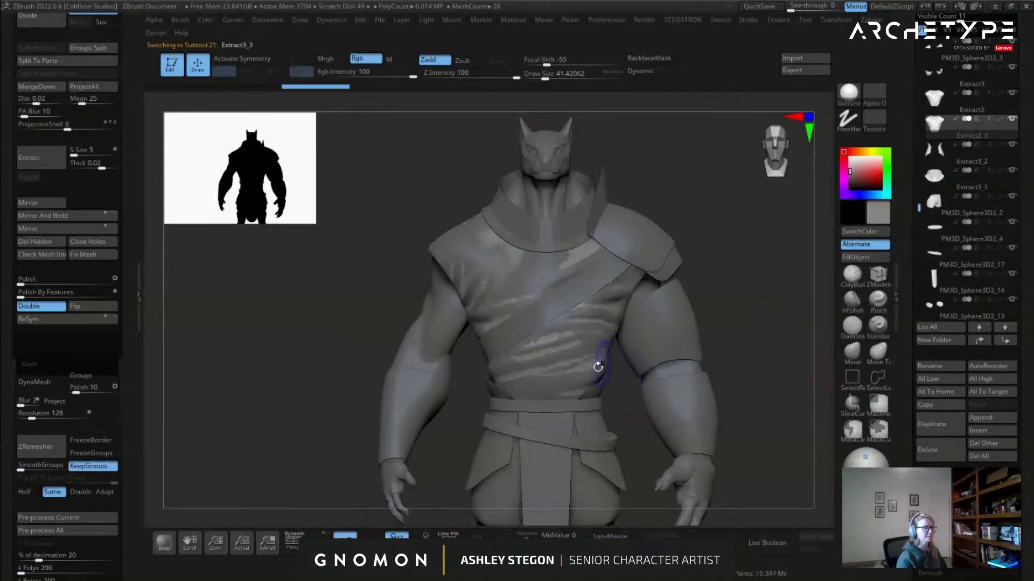
Isolate the duplicated shirt with its polygroup wireframe visible and drop it to a low subdivision level.
click(526, 541)
key(shift+f)
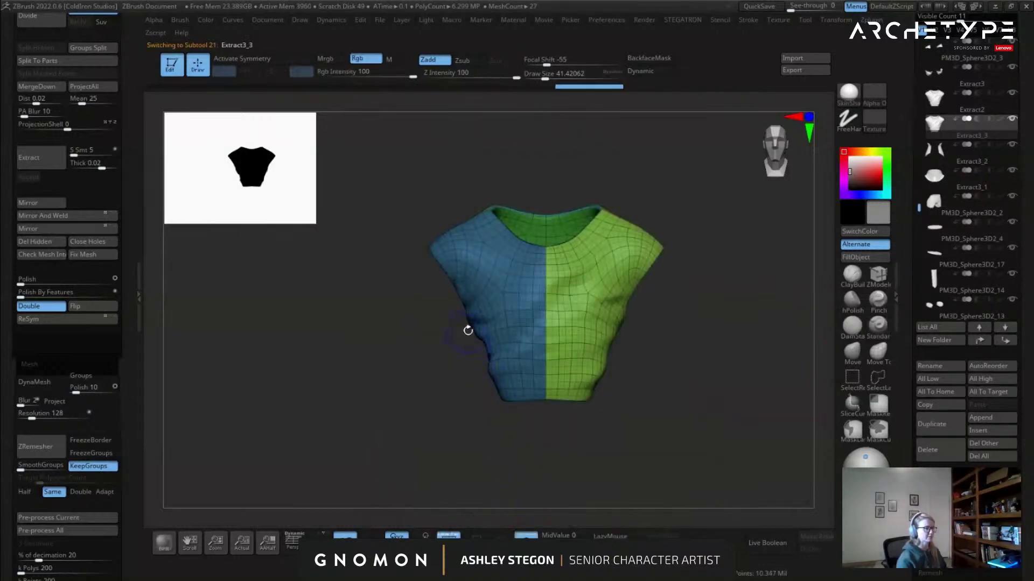
key(shift+d)
alt+drag(420, 271, 455, 330)
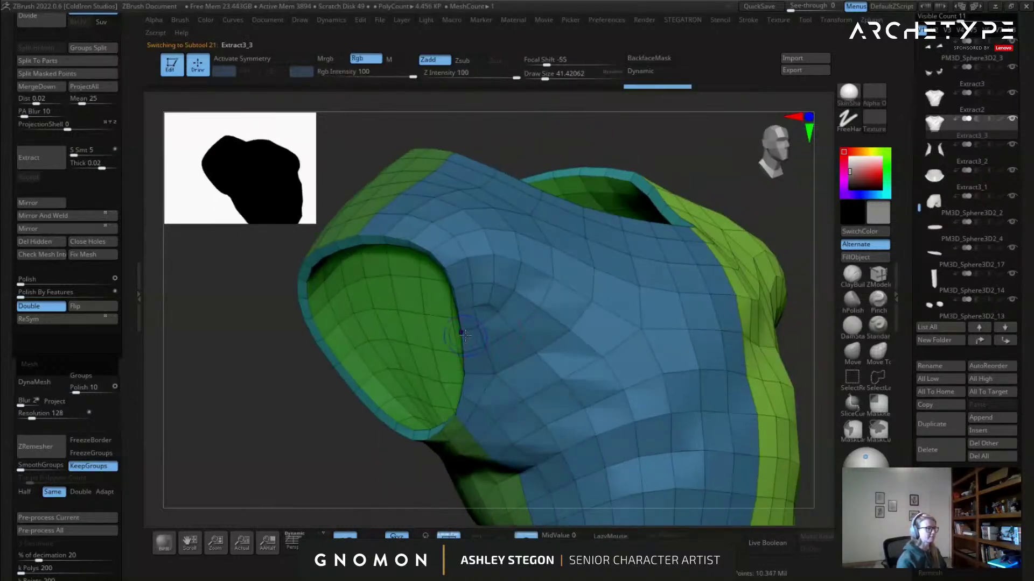
Hide the loops of polygons around the duplicated shirt's armholes with the SelectLasso brush.
click(881, 383)
ctrl+shift+click(458, 267)
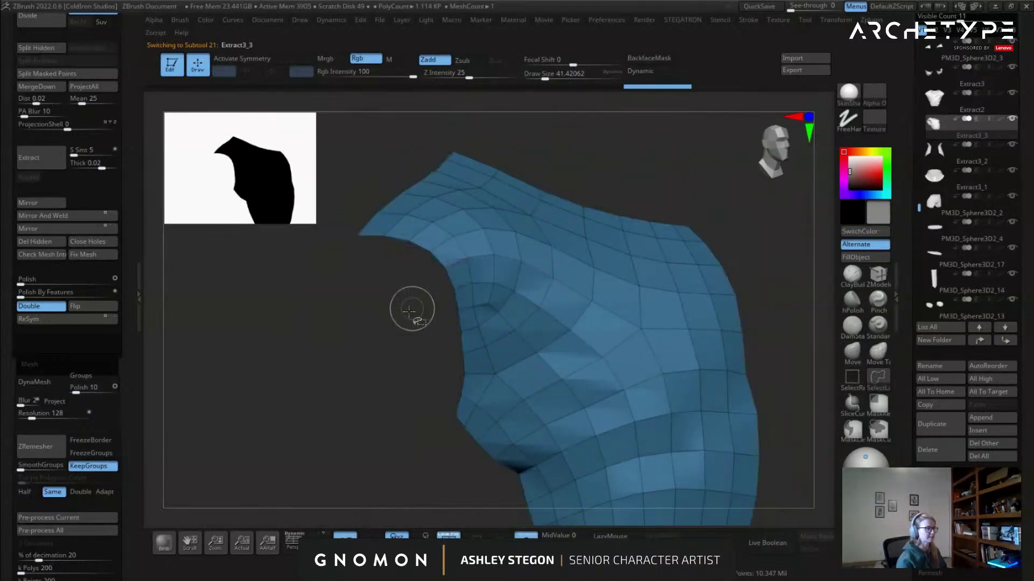
ctrl+shift+click(392, 356)
ctrl+shift+click(455, 263)
right_drag(539, 307, 417, 296)
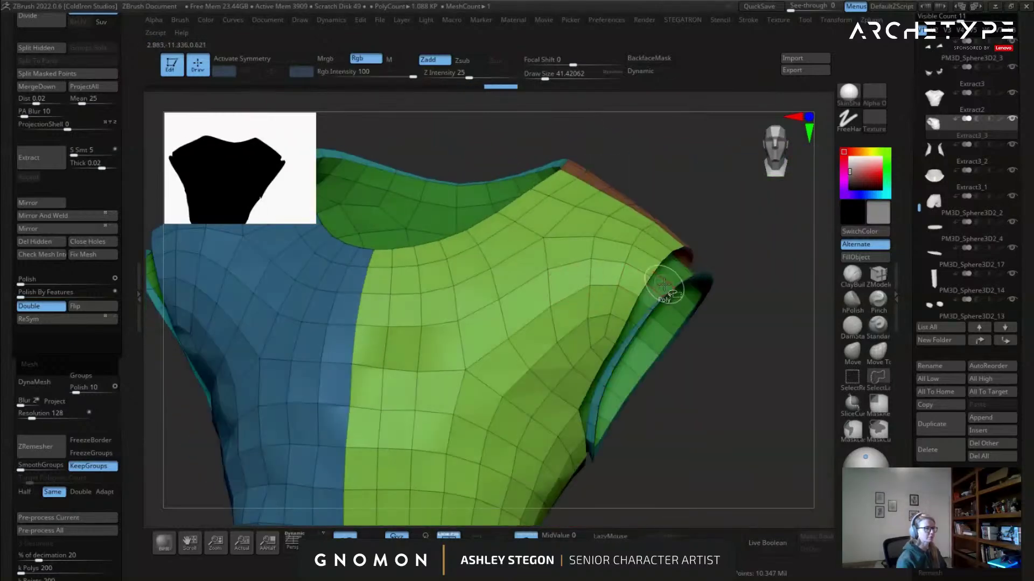
drag(457, 286, 469, 216)
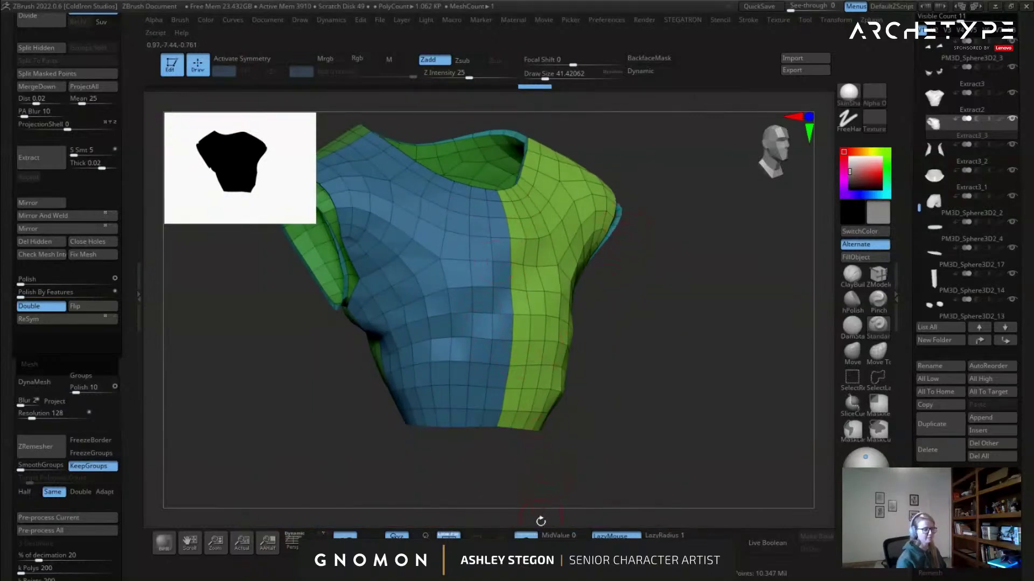
Bring the rest of the character back into view around the duplicated shirt.
click(526, 540)
alt+right_drag(511, 154, 508, 202)
right_drag(567, 237, 567, 247)
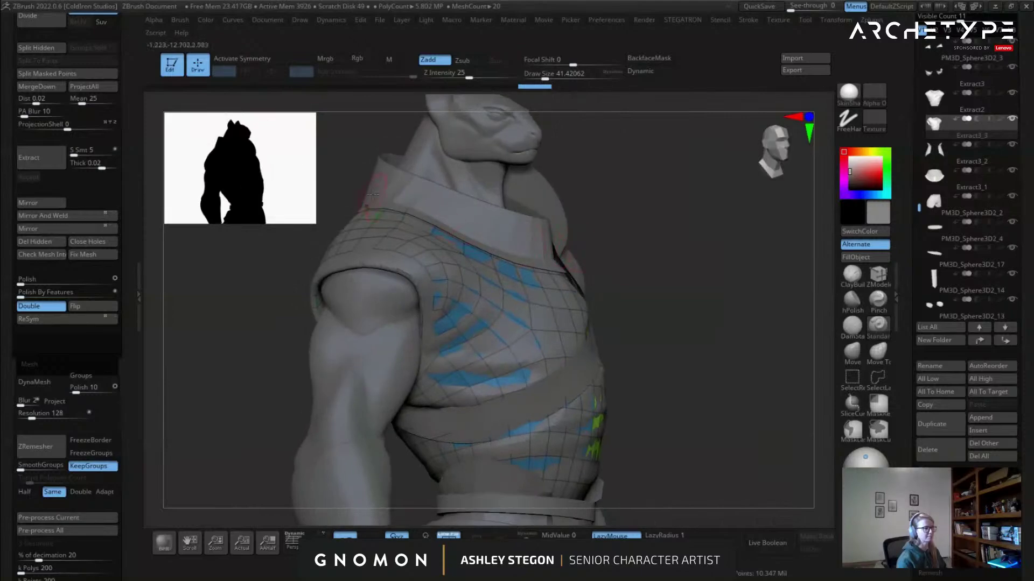
Show only the armhole polygon loops of the duplicated shirt and delete the shirt's higher subdivision levels.
drag(446, 188, 543, 367)
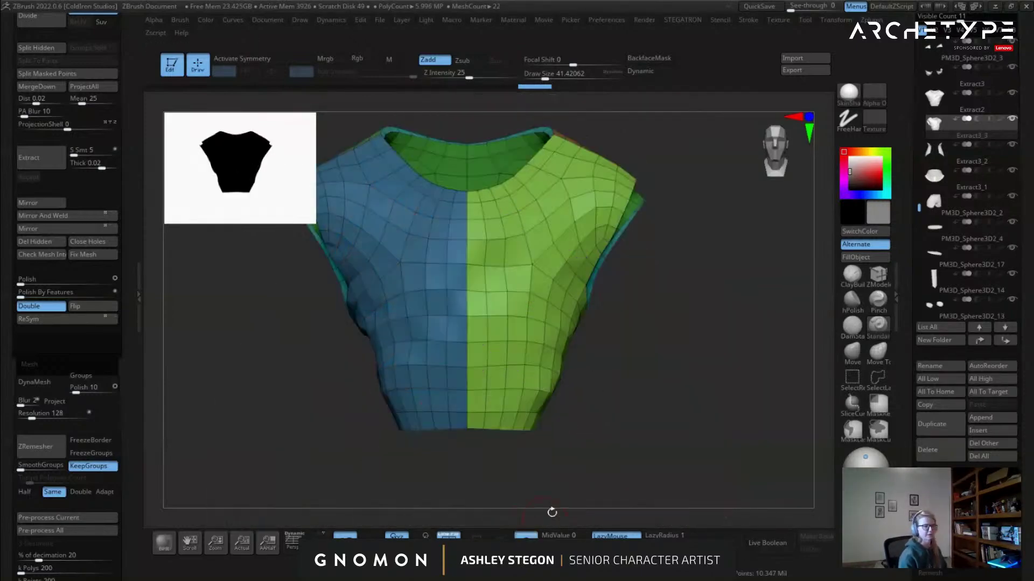
drag(549, 512, 685, 344)
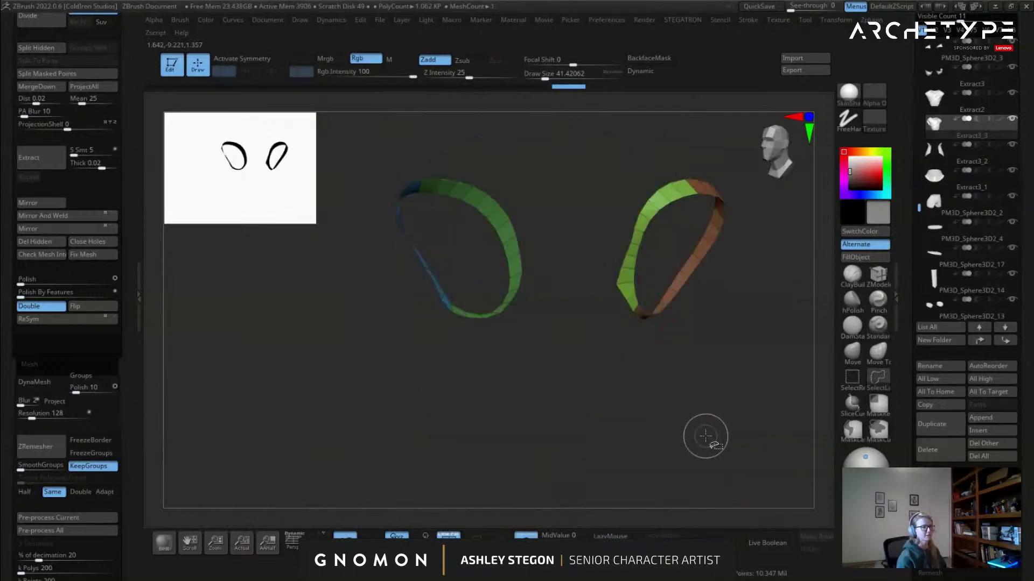
key(l)
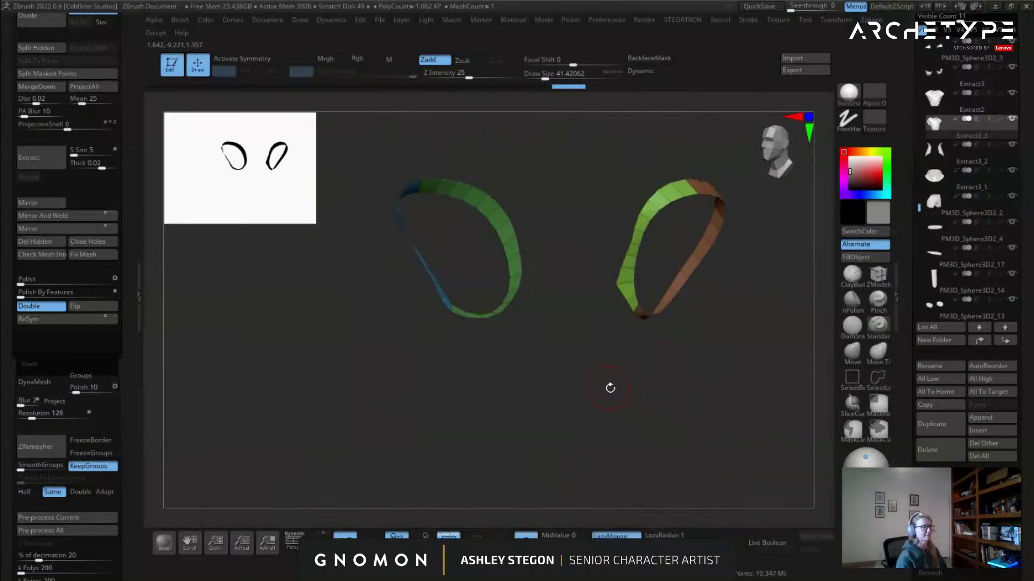
drag(607, 387, 195, 283)
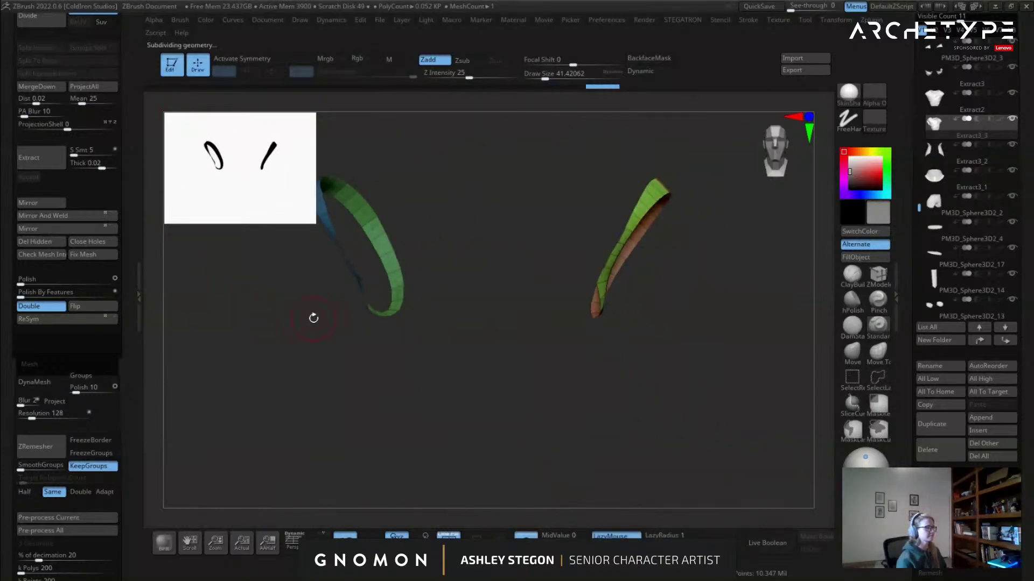
drag(312, 316, 358, 335)
drag(130, 135, 112, 186)
click(89, 70)
drag(570, 388, 600, 382)
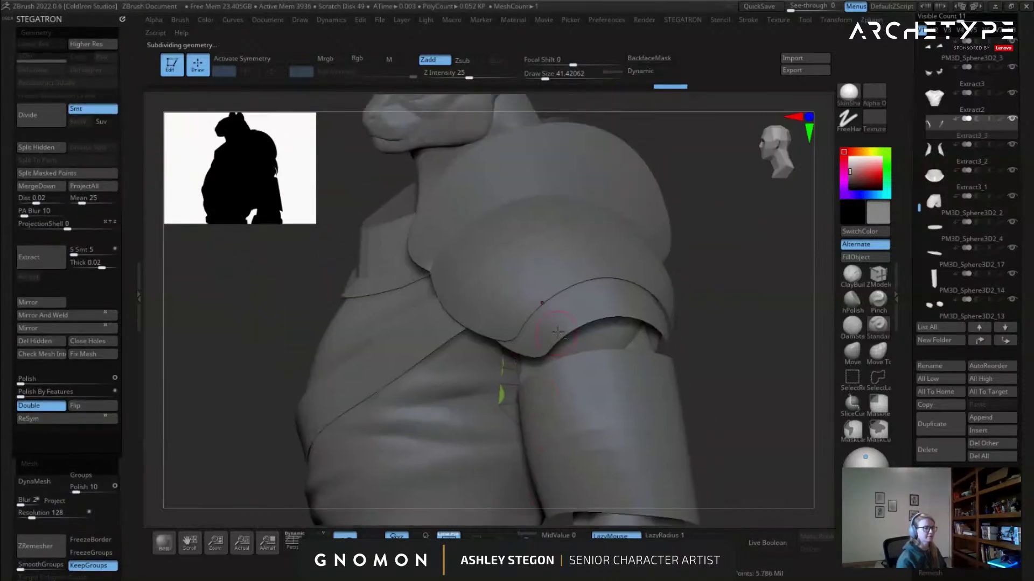
Thicken the armhole loops with the ZModeler brush, using the Extrude polygon action on All Polygons.
click(850, 278)
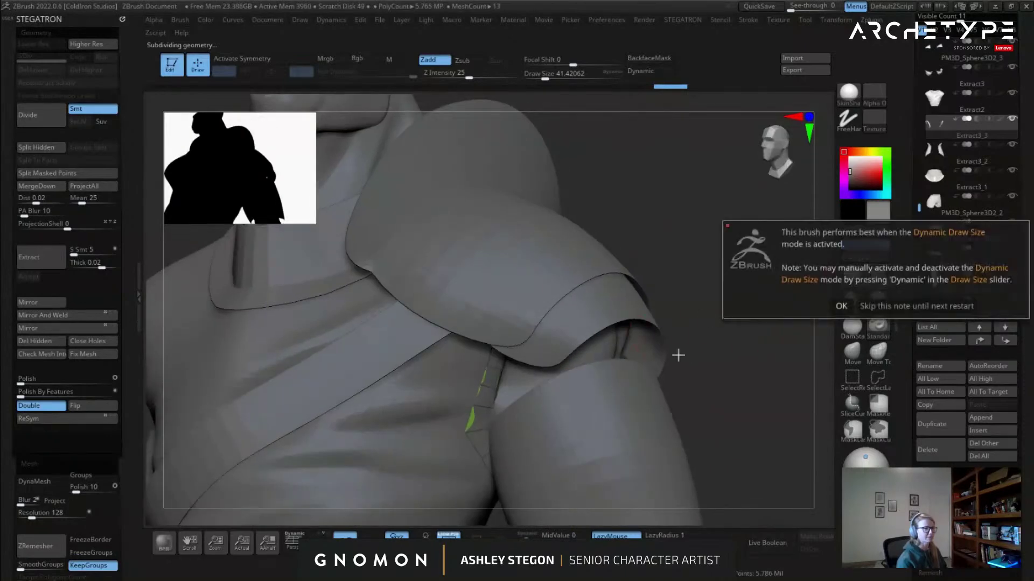
click(841, 305)
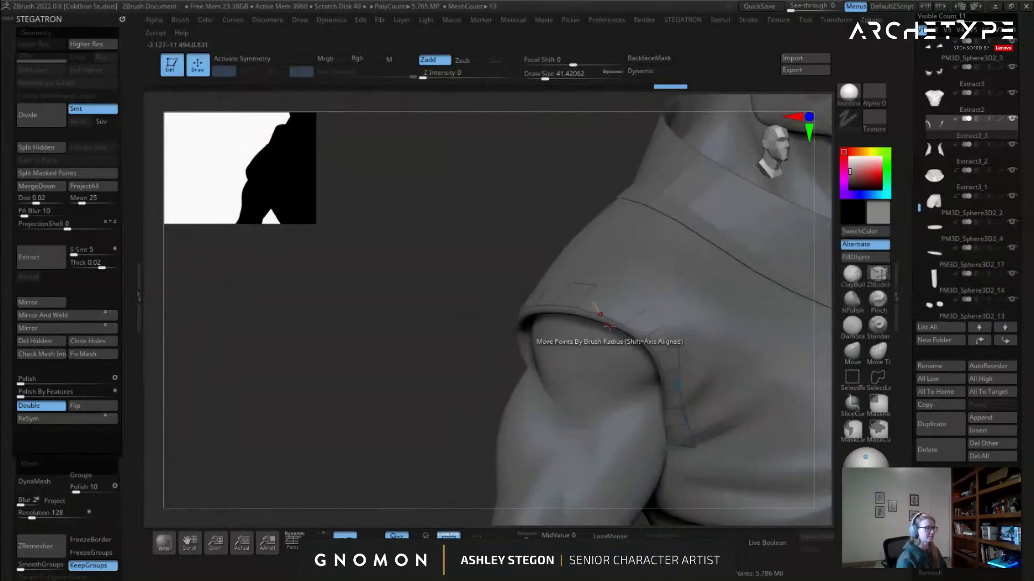
key(s)
click(457, 336)
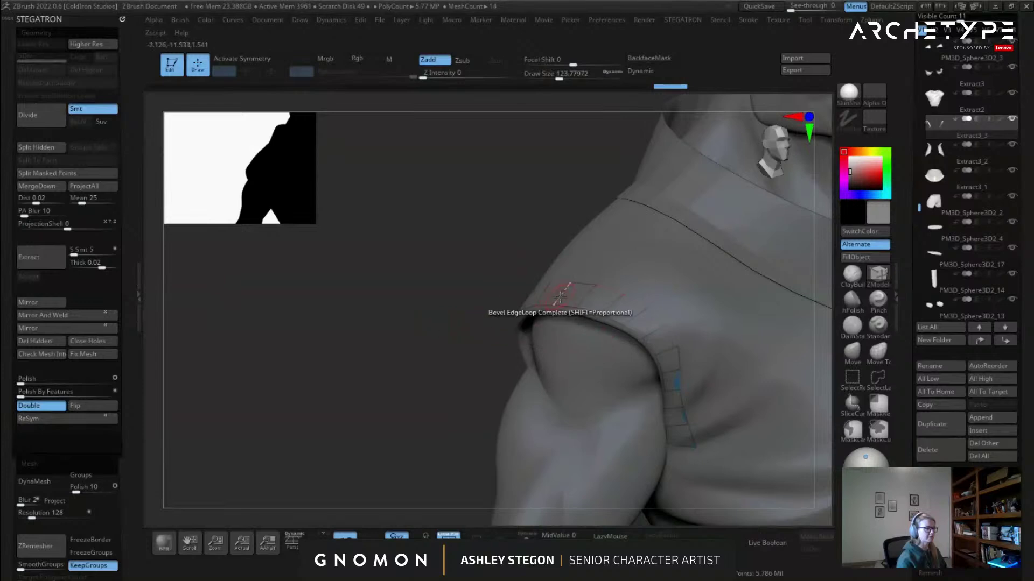
key(space)
click(648, 289)
click(462, 287)
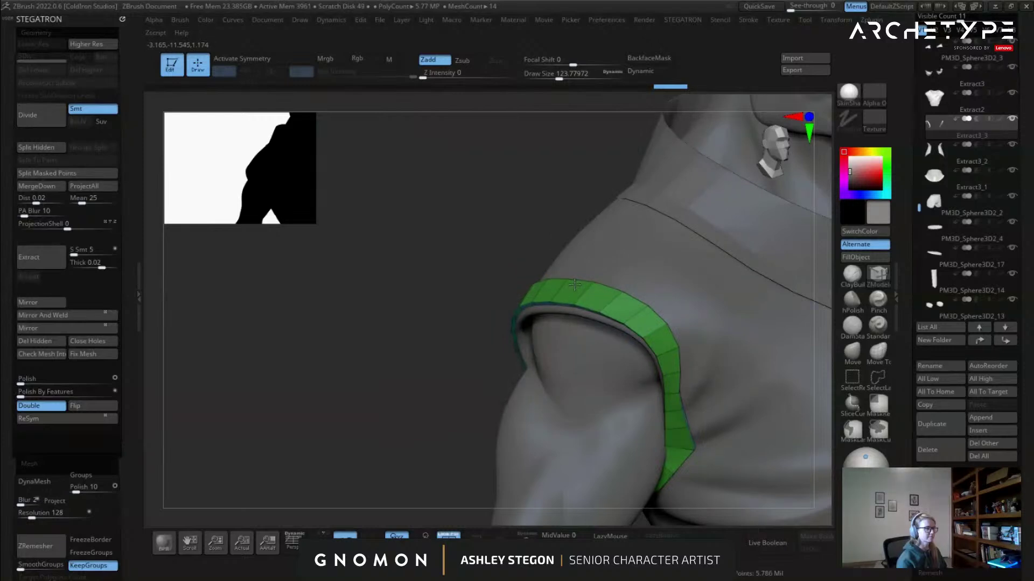
drag(574, 284, 574, 283)
Undo the extrusion, delete the hidden shirt polygons and extrude all polygons of the isolated armhole loops again.
drag(447, 301, 516, 345)
click(526, 538)
mouse_move(703, 318)
mouse_down()
mouse_move(657, 328)
mouse_move(604, 371)
mouse_move(575, 344)
mouse_up()
key(ctrl+z)
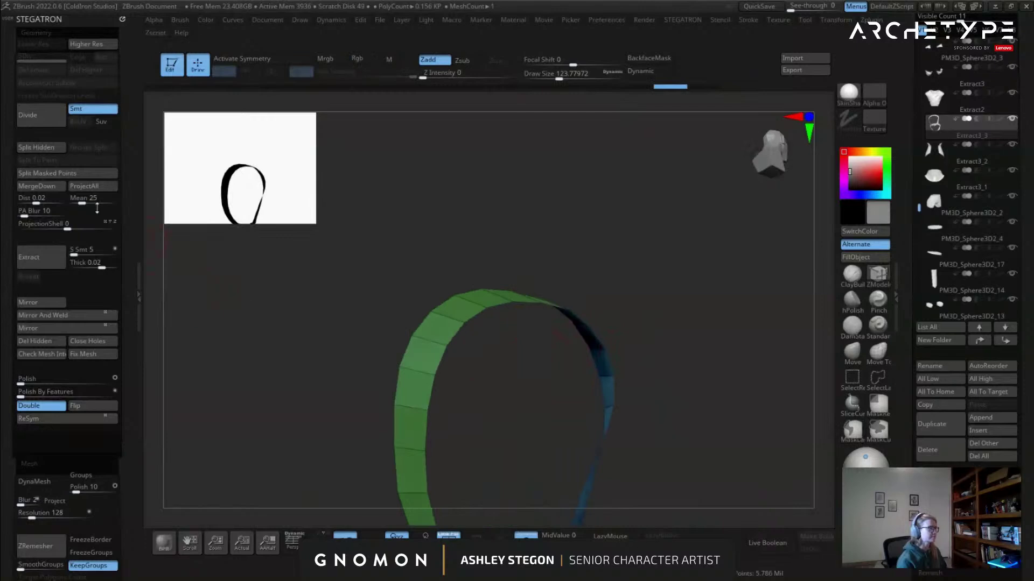
click(34, 341)
drag(514, 300, 517, 295)
Set the Extrude target to Polygroup All and extrude one polygroup of the armhole band.
key(space)
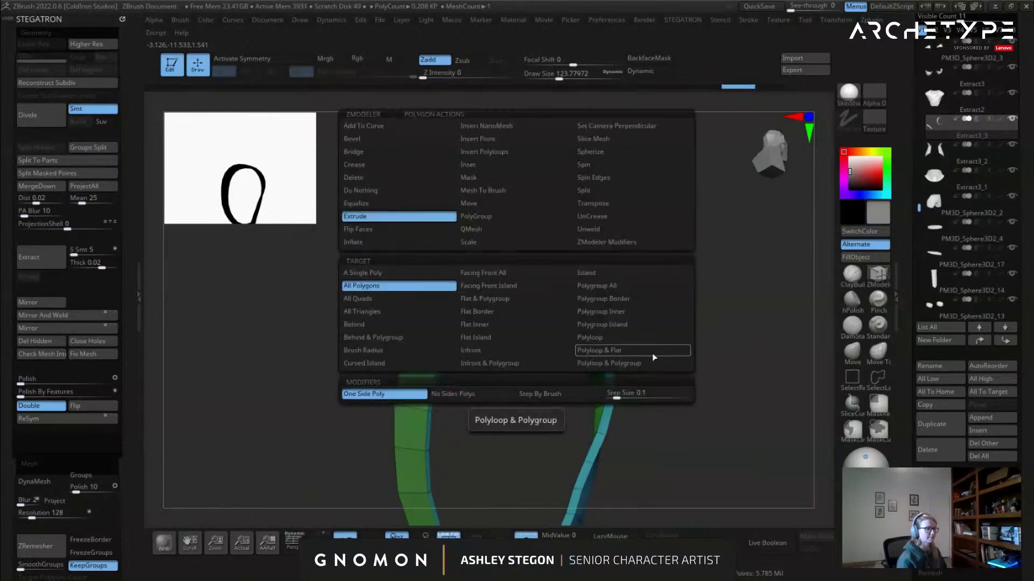
click(611, 289)
drag(489, 298, 490, 295)
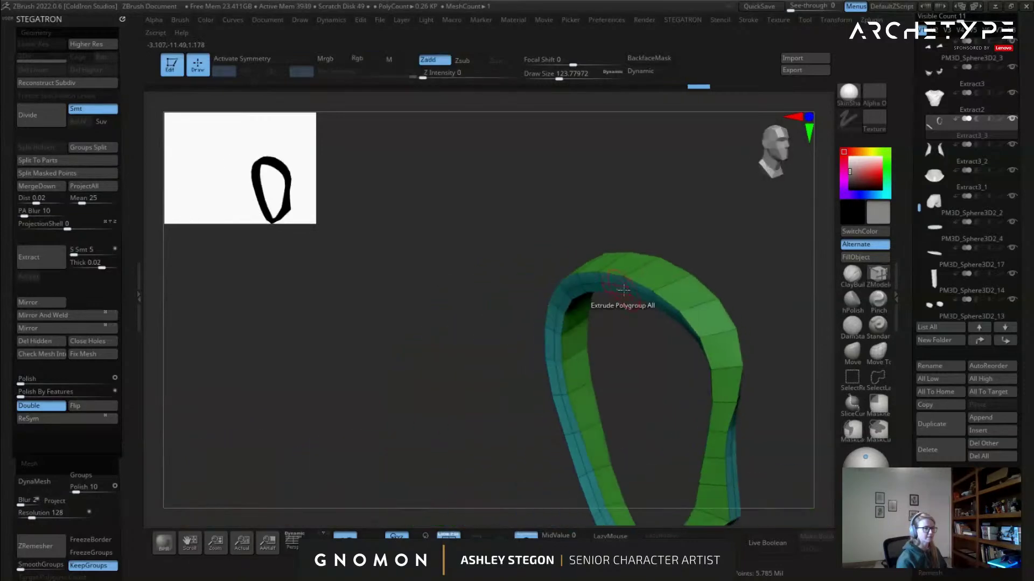
Mirror the thickened armhole band to the opposite side of the shirt.
drag(638, 288, 559, 342)
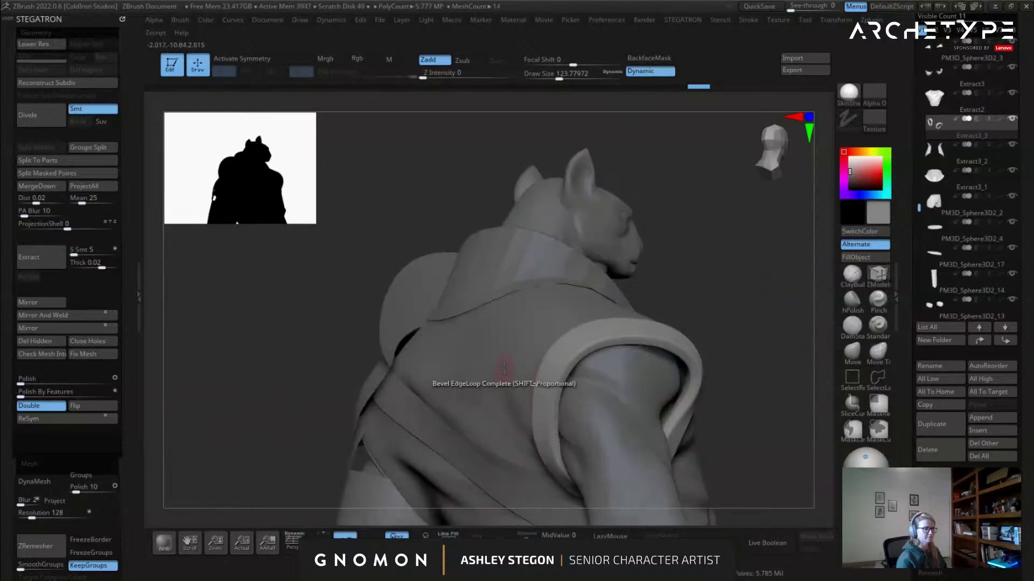
mouse_move(708, 354)
mouse_down()
mouse_move(743, 353)
mouse_move(681, 325)
mouse_move(592, 333)
mouse_up()
alt+drag(504, 313, 338, 356)
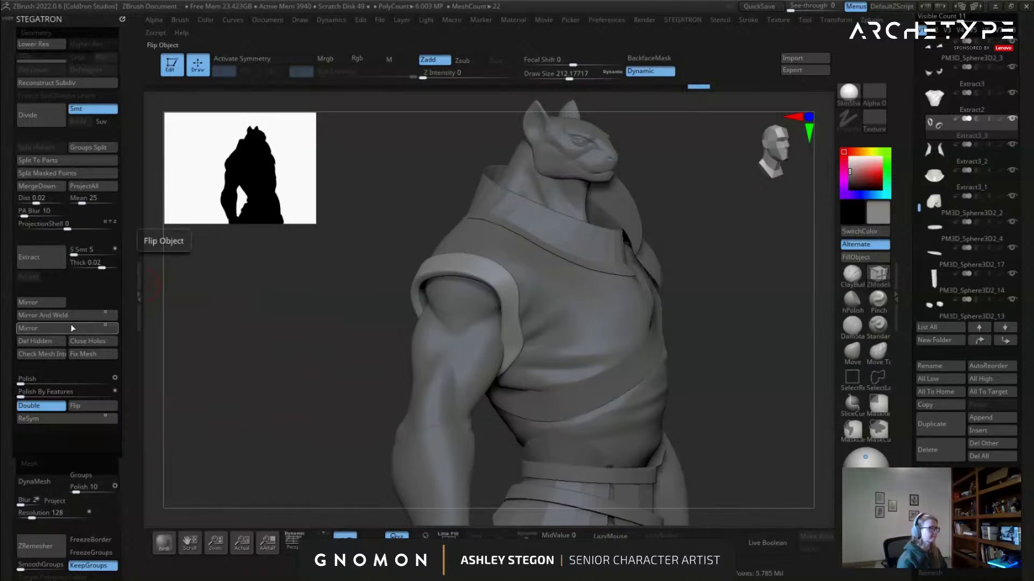
mouse_move(221, 297)
right_down()
mouse_move(211, 302)
mouse_move(232, 301)
mouse_move(224, 288)
right_up()
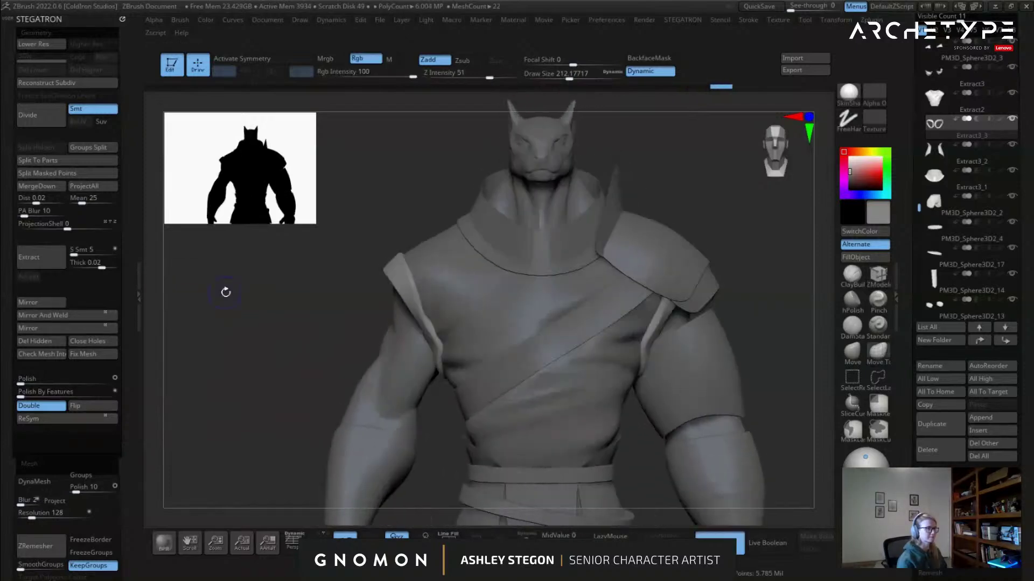
Preview the armhole trims subdivided with their polygroup wireframe shown, and return them to the unsubdivided mesh.
key(ctrl+d)
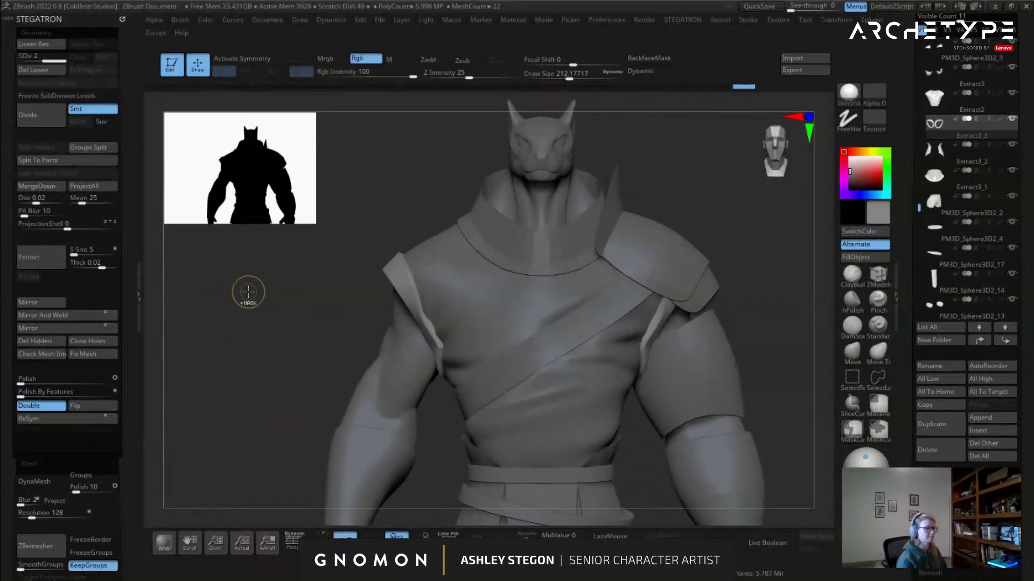
key(ctrl+d)
right_drag(250, 287, 697, 300)
ctrl+right_drag(525, 279, 420, 326)
key(shift+f)
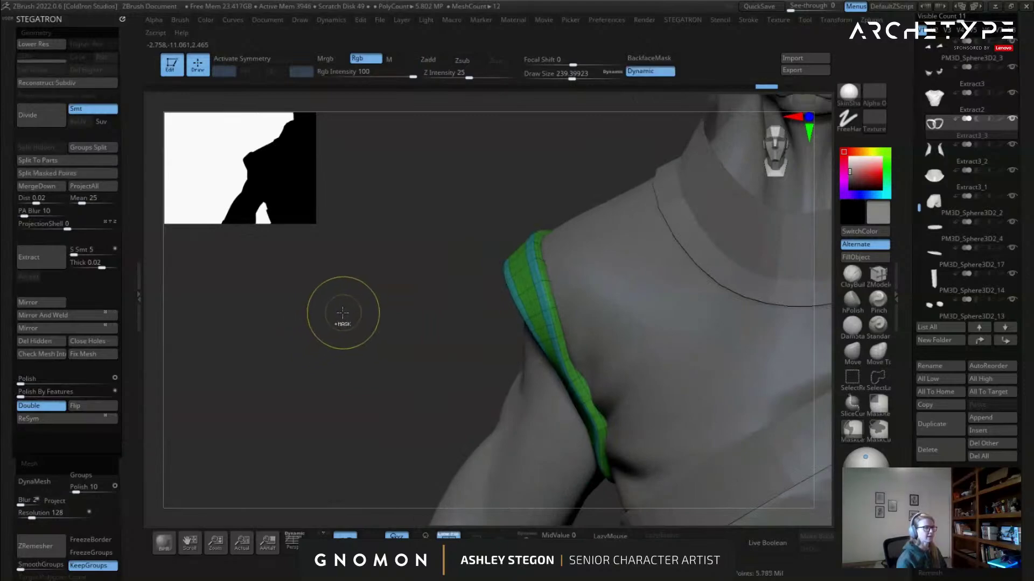
key(shift+f)
key(shift+f)
key(shift+d)
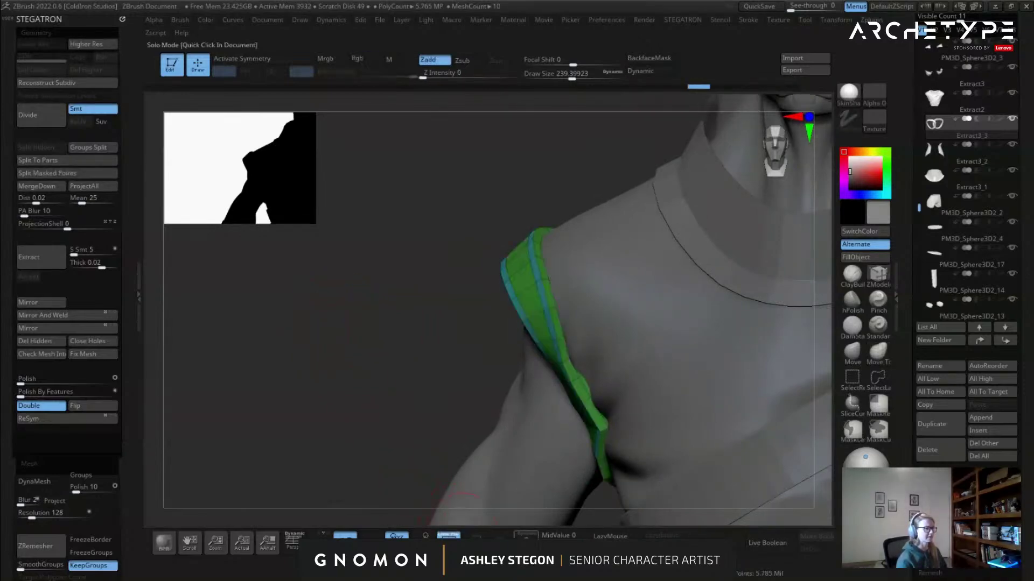
Isolate the armhole trims and split their faces into separate polygroups with Groups By Normals.
click(526, 542)
scroll(59, 336, down, 10)
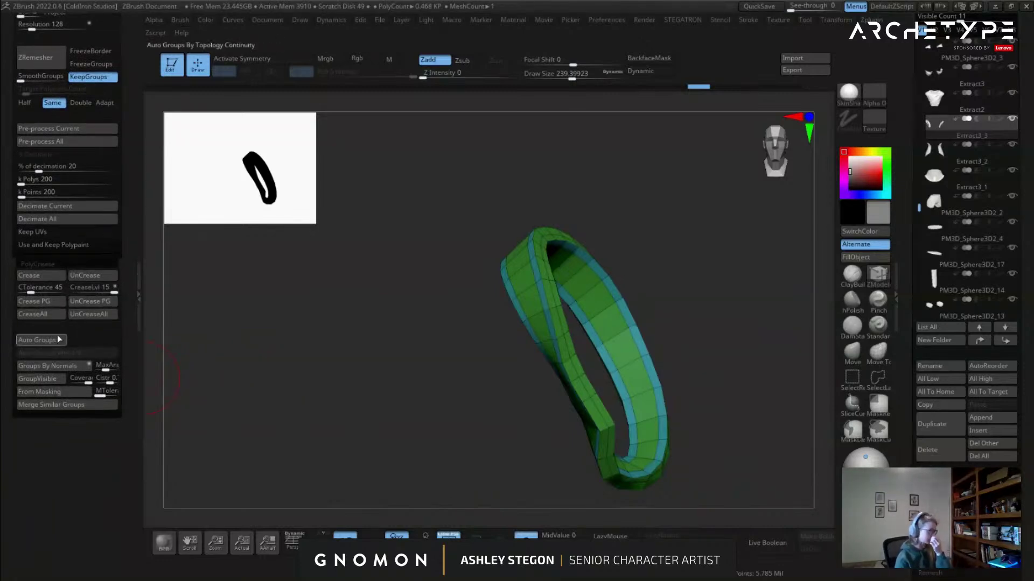
click(61, 372)
drag(486, 356, 606, 275)
alt+right_drag(640, 265, 560, 278)
right_drag(565, 345, 543, 333)
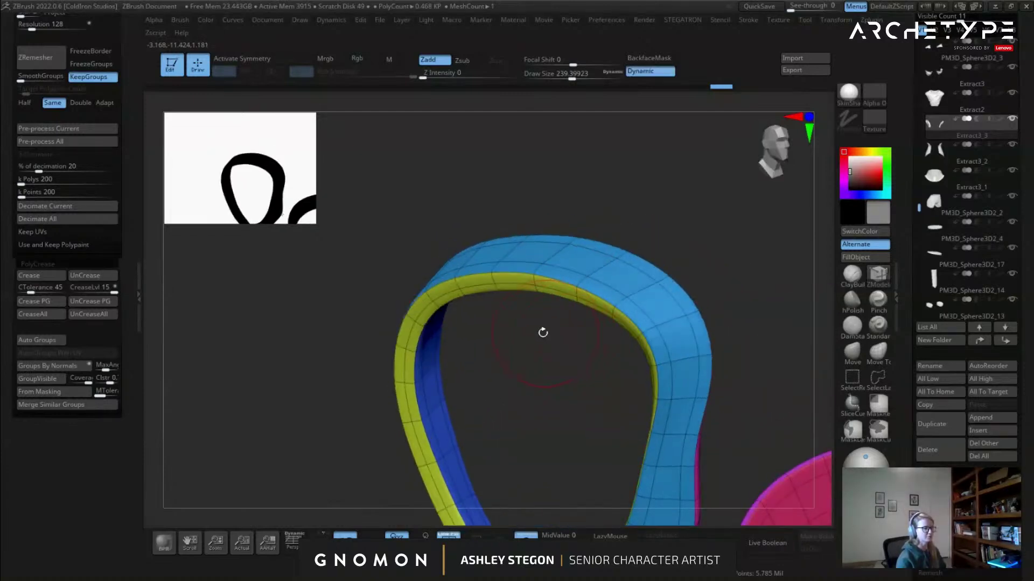
Crease the trims along their polygroup borders and preview them subdivided, with and without the wireframe.
click(47, 305)
key(ctrl+d)
key(ctrl+d)
key(shift+f)
right_drag(442, 315, 592, 318)
key(shift+f)
key(shift+f)
key(shift+f)
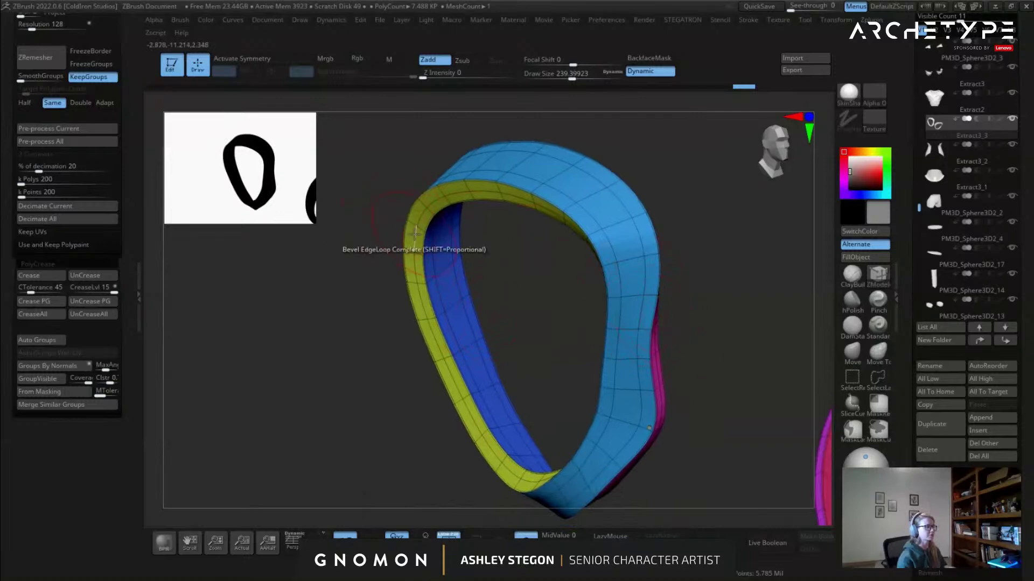
Set the trims' crease level to 2 and raise their dynamic subdivision smoothing.
right_drag(526, 316, 506, 334)
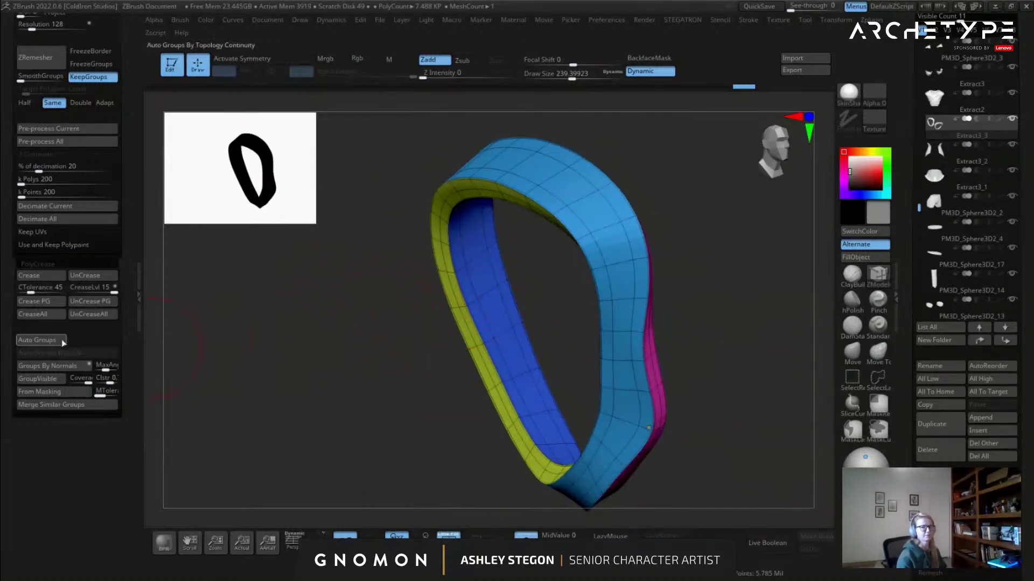
drag(110, 291, 86, 292)
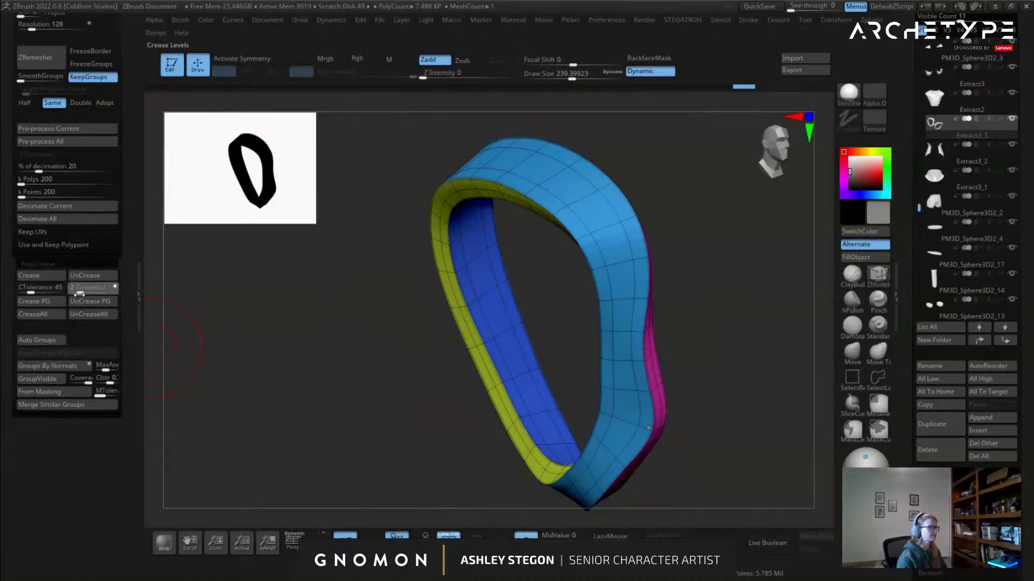
click(79, 294)
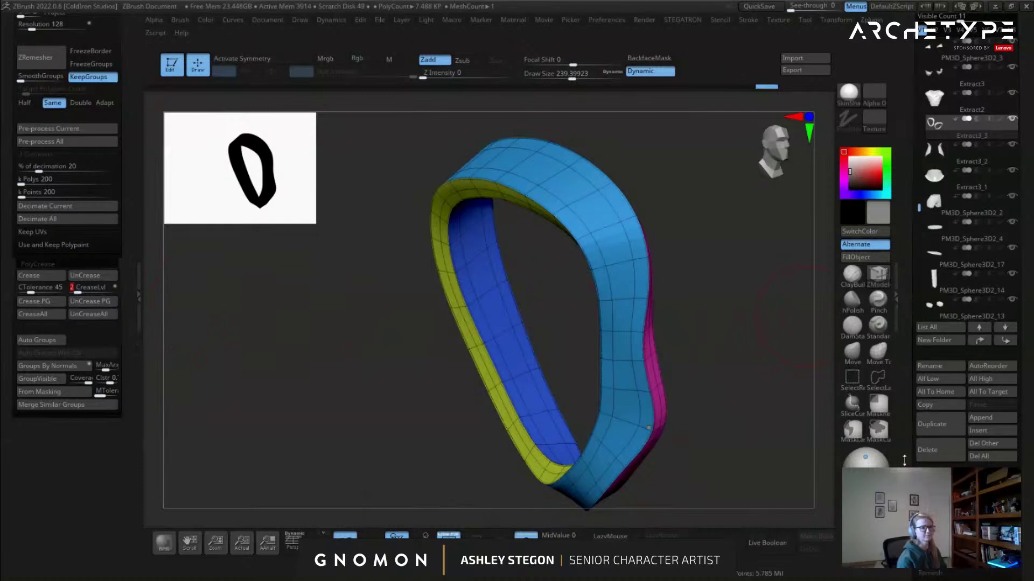
scroll(928, 425, down, 3)
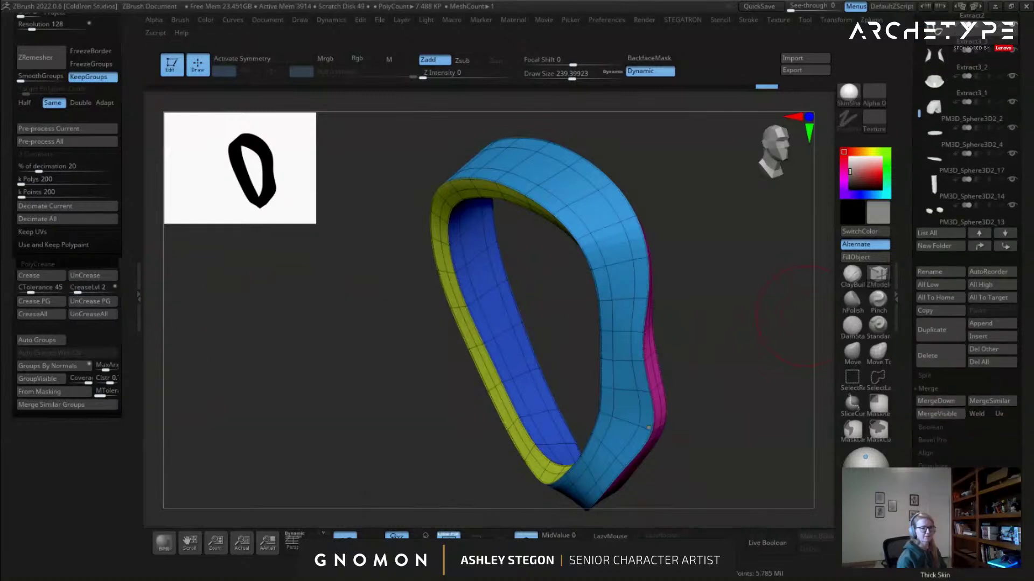
scroll(967, 323, down, 5)
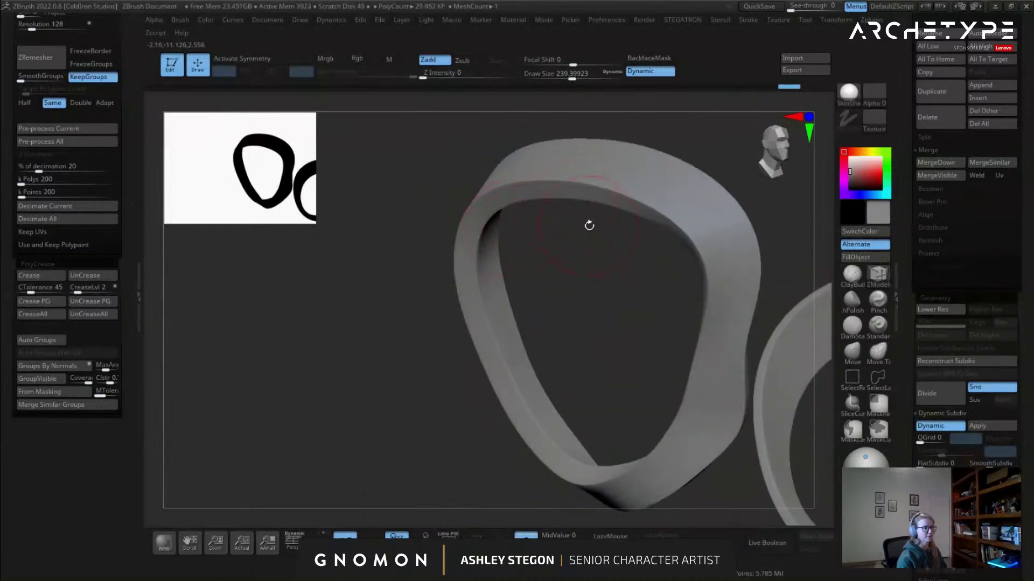
drag(589, 226, 592, 261)
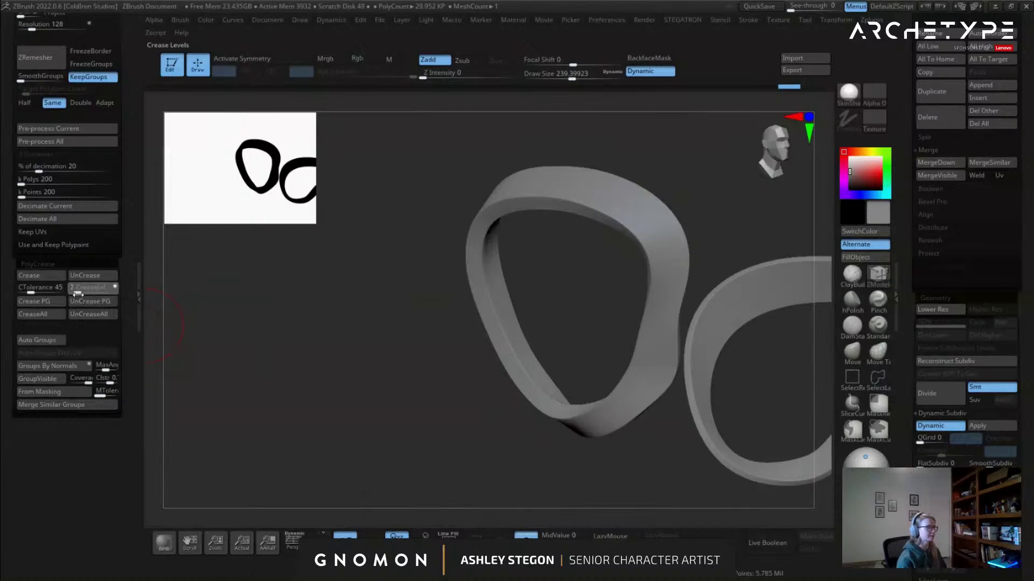
Set the crease level to 1 and check the trims on the full character.
drag(78, 294, 75, 293)
drag(438, 265, 419, 317)
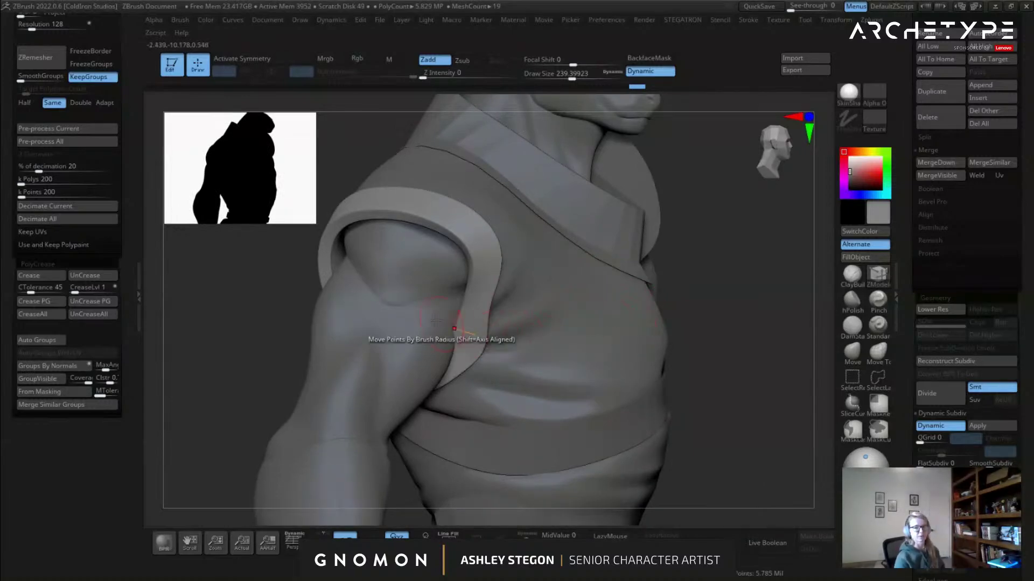
mouse_move(265, 297)
mouse_down()
mouse_move(235, 305)
mouse_move(249, 297)
mouse_up()
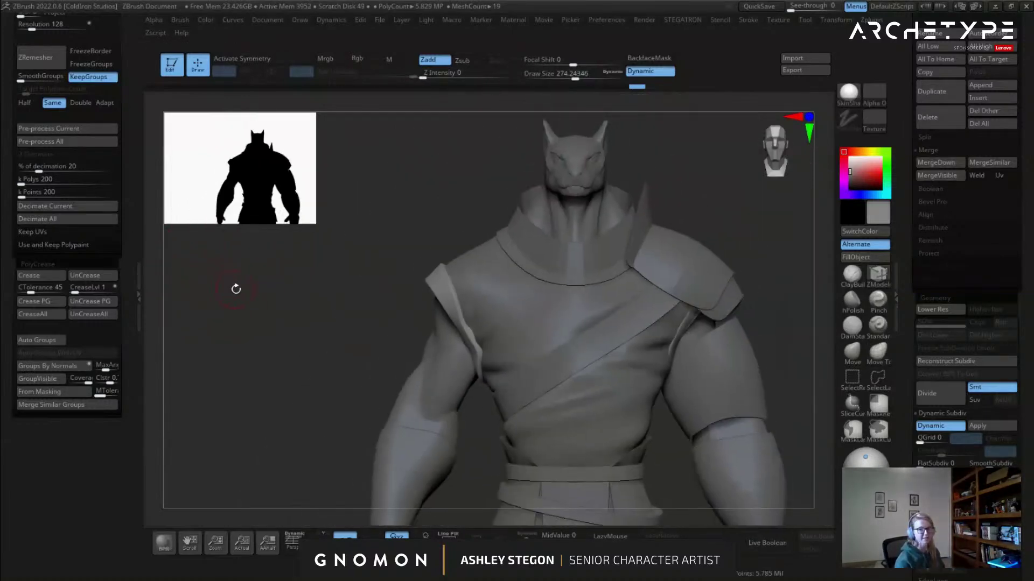
mouse_move(235, 286)
mouse_down()
mouse_move(261, 292)
mouse_move(253, 296)
mouse_move(337, 290)
mouse_move(337, 258)
mouse_move(310, 332)
mouse_move(314, 305)
mouse_move(345, 348)
mouse_move(426, 355)
mouse_up()
Pick the Move brush, review the whole figure from several angles and enlarge the silhouette thumbnail to 350.
click(850, 352)
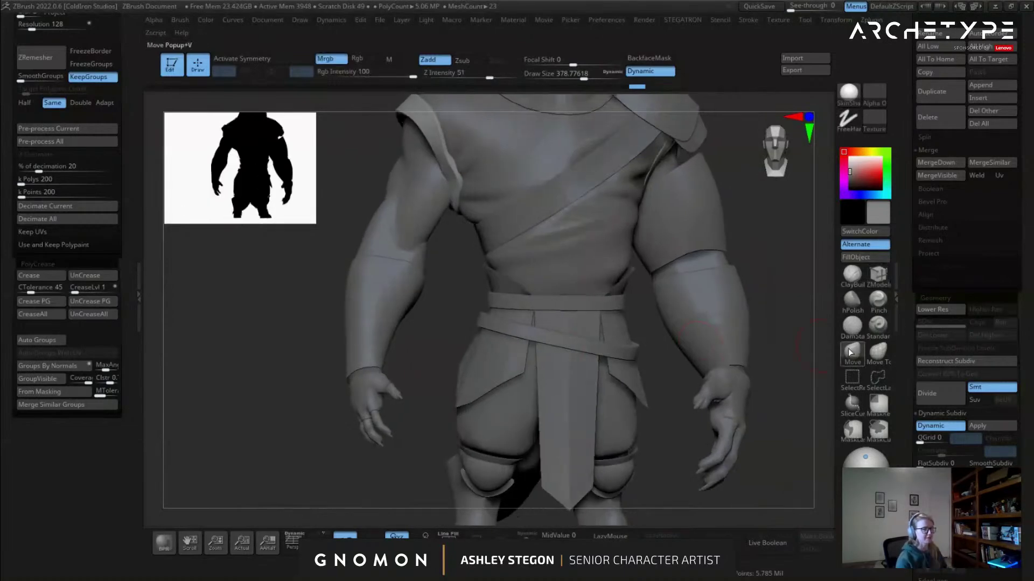
drag(454, 244, 473, 289)
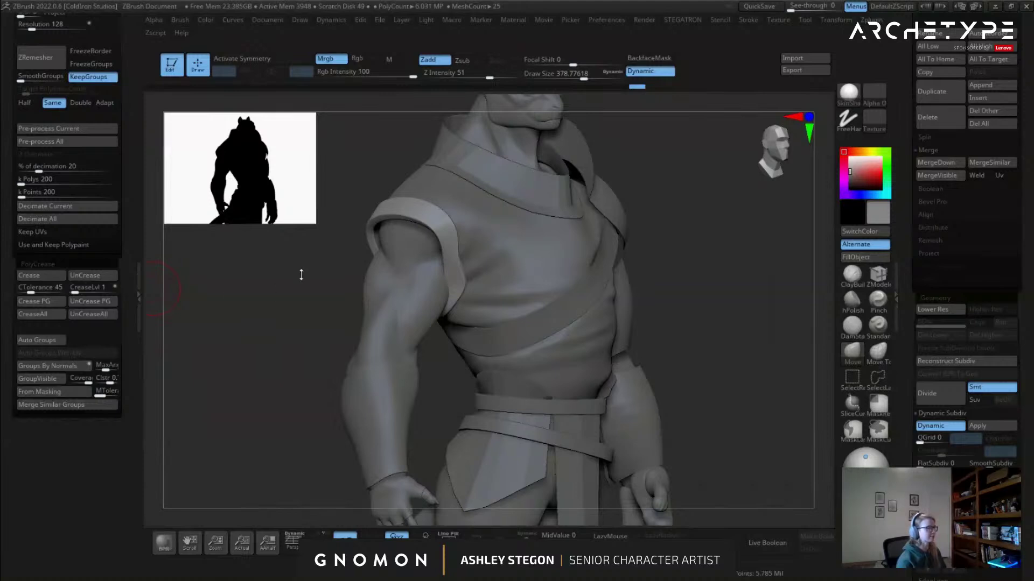
drag(313, 315, 320, 339)
drag(369, 377, 469, 392)
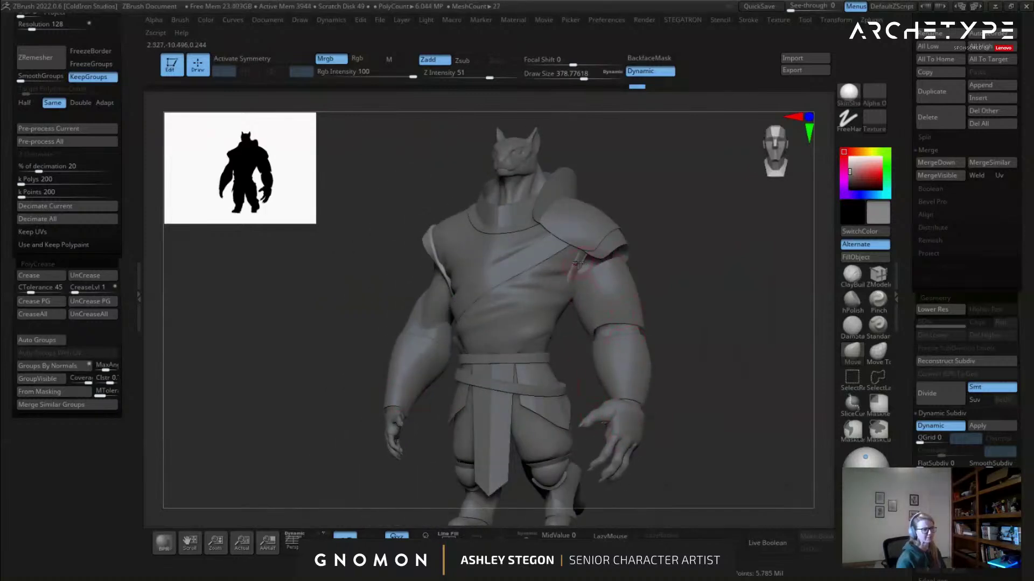
shift+drag(680, 278, 705, 280)
drag(278, 207, 327, 243)
alt+drag(363, 412, 459, 373)
Make the forearm guard below the bare shoulder the active subtool, with a Move brush draw size of about 525.
key(s)
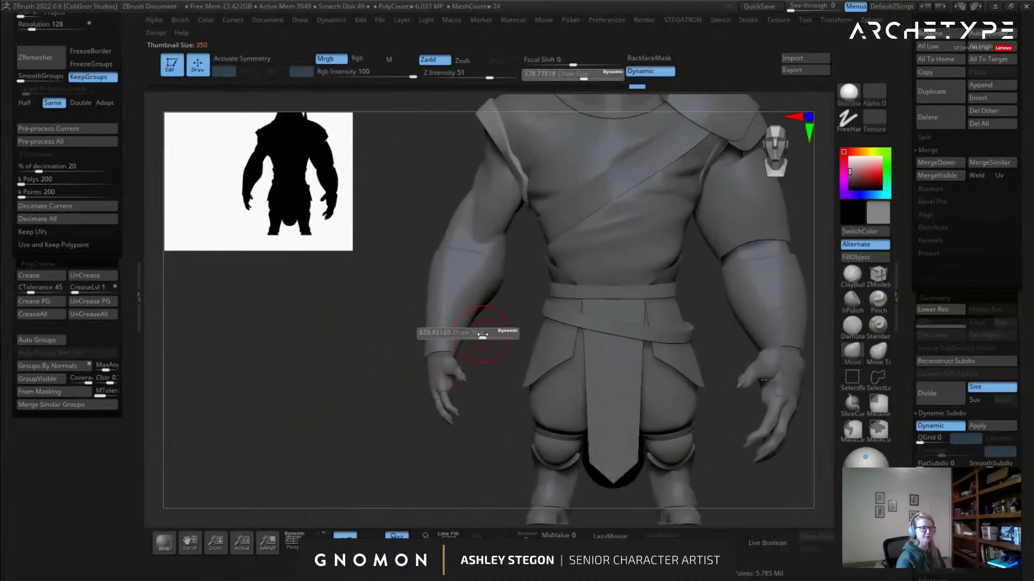
alt+click(486, 312)
alt+drag(486, 311, 507, 307)
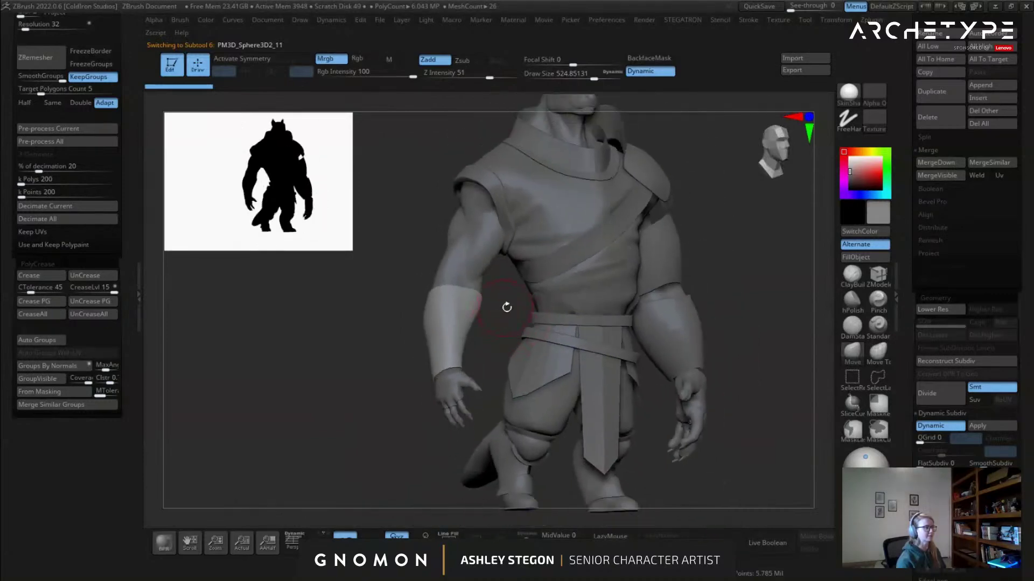
Enlarge the silhouette thumbnail to 409 and inspect the character's side profile.
drag(309, 234, 341, 245)
alt+drag(750, 235, 725, 266)
drag(744, 195, 700, 213)
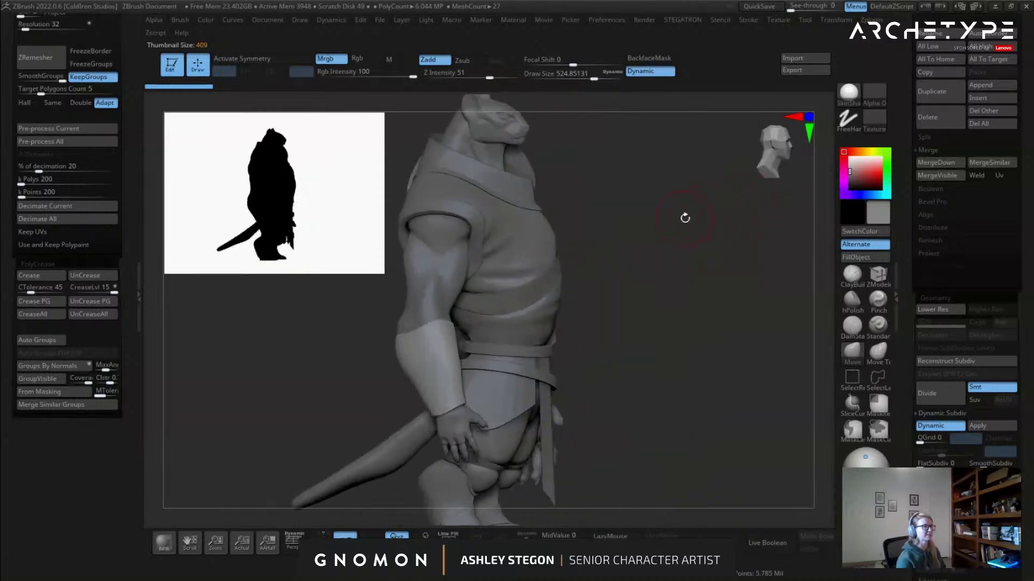
Refit the armhole trim beneath the shoulder armour using the Move brush at a draw size of about 657.
drag(659, 244, 427, 289)
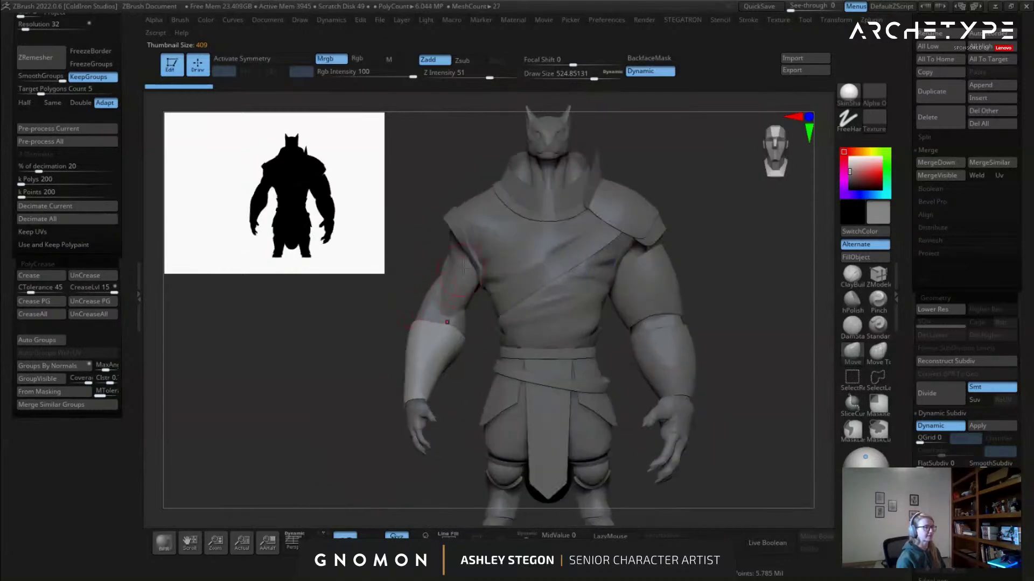
alt+click(460, 231)
ctrl+right_drag(468, 243, 496, 286)
key(x)
right_drag(613, 285, 668, 289)
key(x)
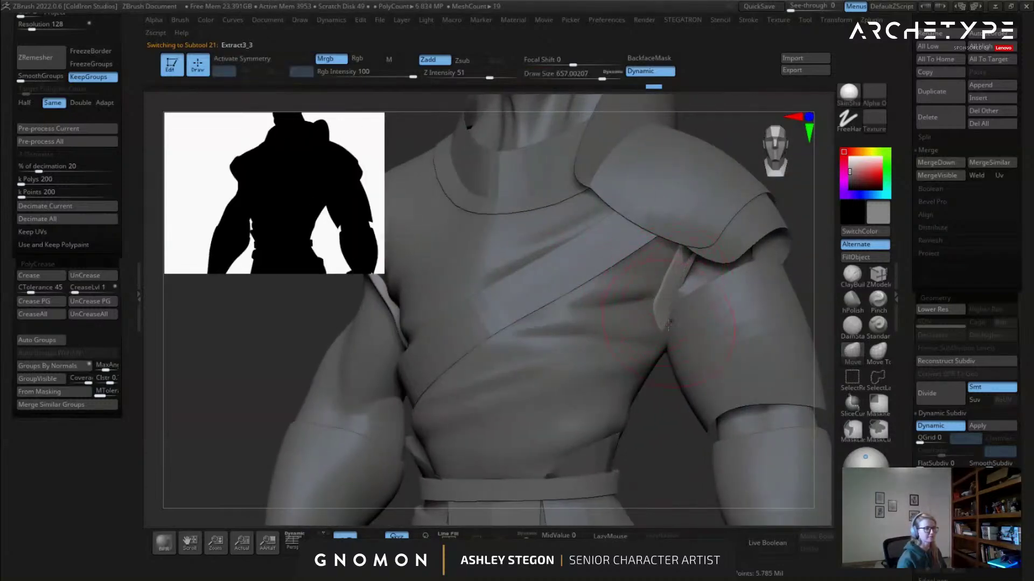
right_drag(676, 349, 670, 283)
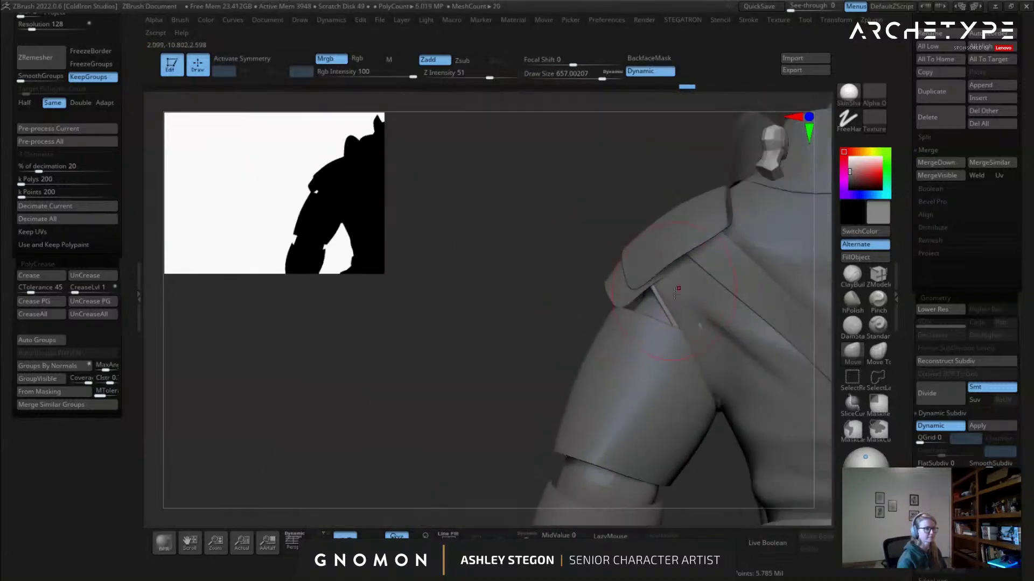
right_drag(708, 367, 504, 291)
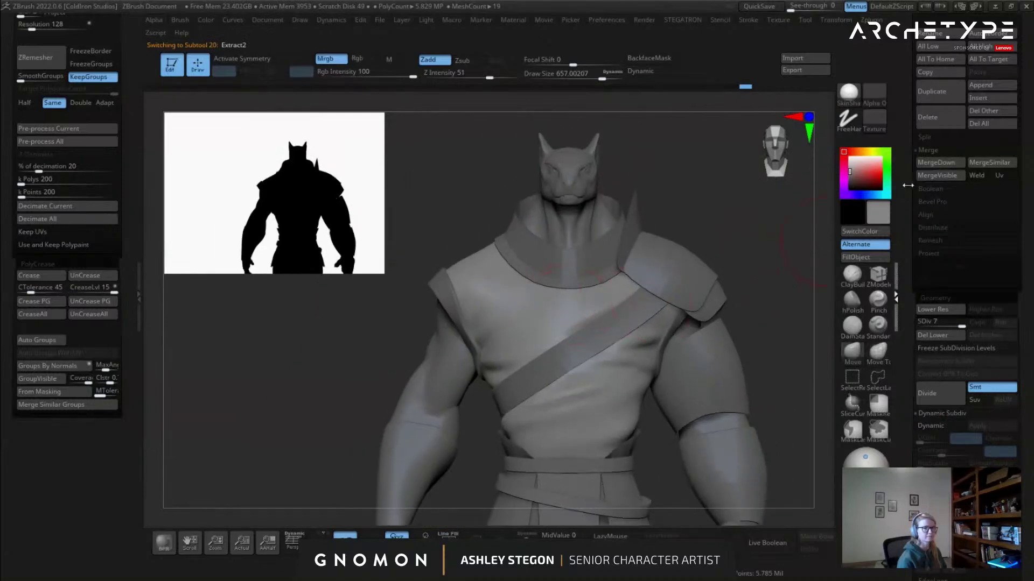
Turn on polypaint display for all of the character's subtools.
drag(909, 194, 910, 555)
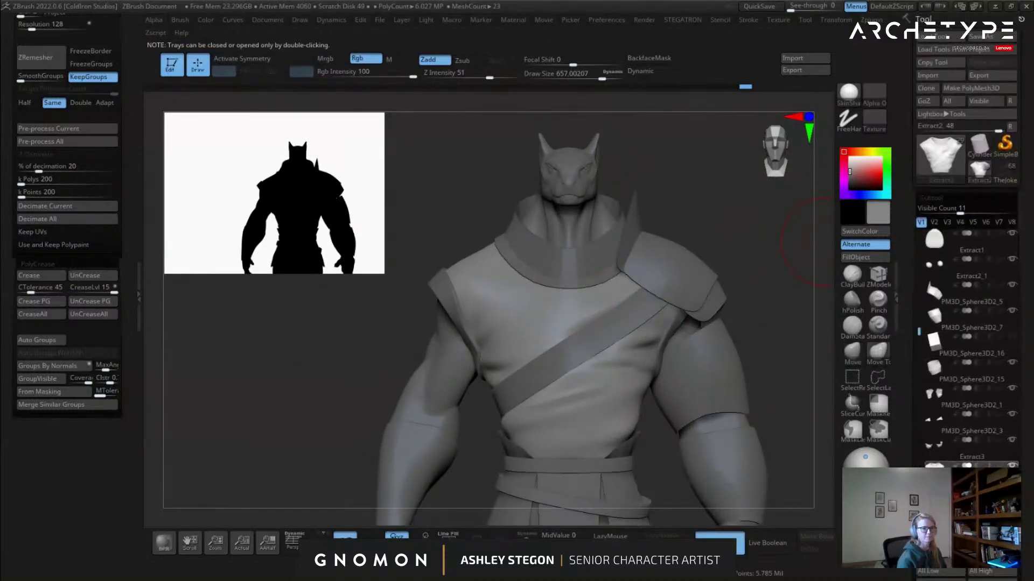
shift+click(1012, 466)
shift+click(1012, 465)
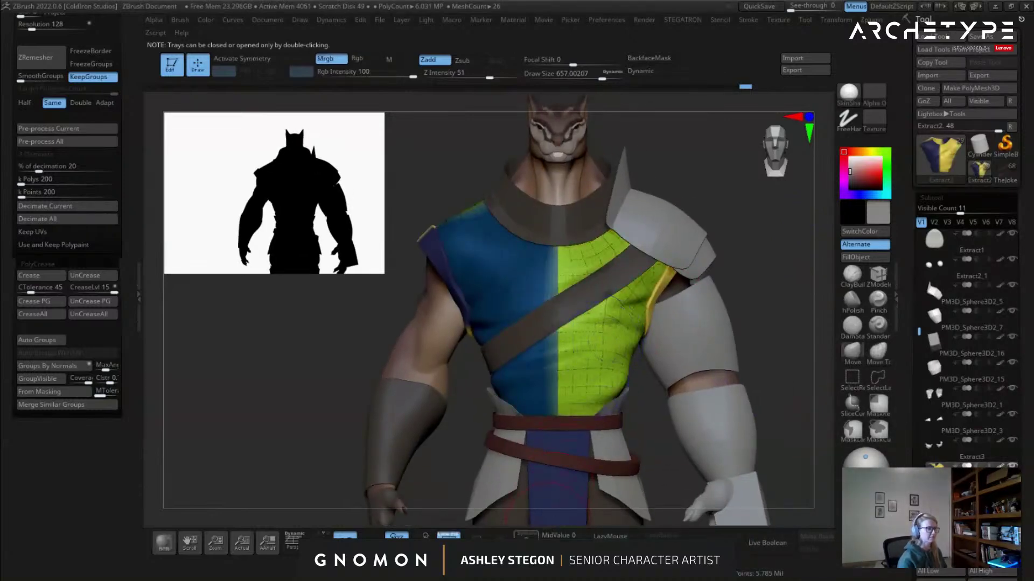
Isolate the shirt subtool and turn off its polygroup wireframe to view the blue and yellow paint.
click(526, 536)
right_drag(572, 293, 668, 310)
key(shift+f)
ctrl+right_drag(667, 309, 709, 330)
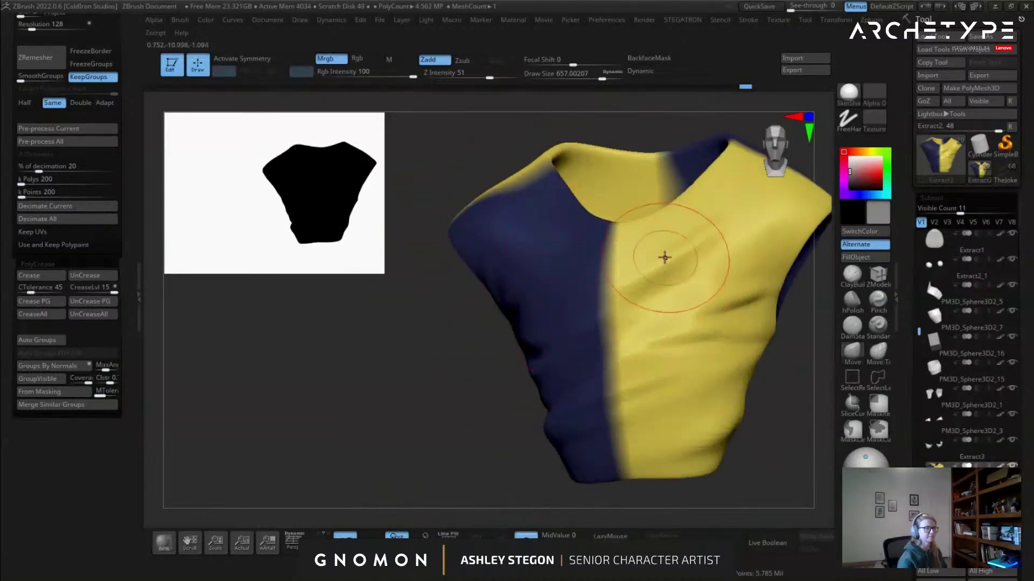
right_drag(720, 225, 703, 254)
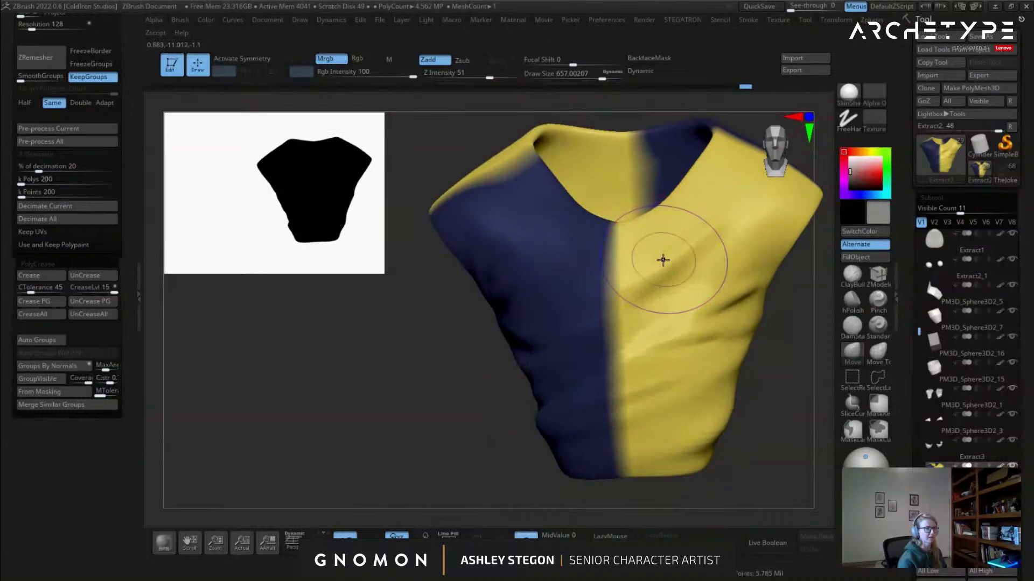
Isolate the shirt's blue front panel, and invert the visibility to examine the remaining panels and lining.
key(shift+f)
ctrl+shift+click(581, 279)
key(shift+f)
right_drag(477, 362, 432, 355)
ctrl+shift+drag(446, 403, 496, 445)
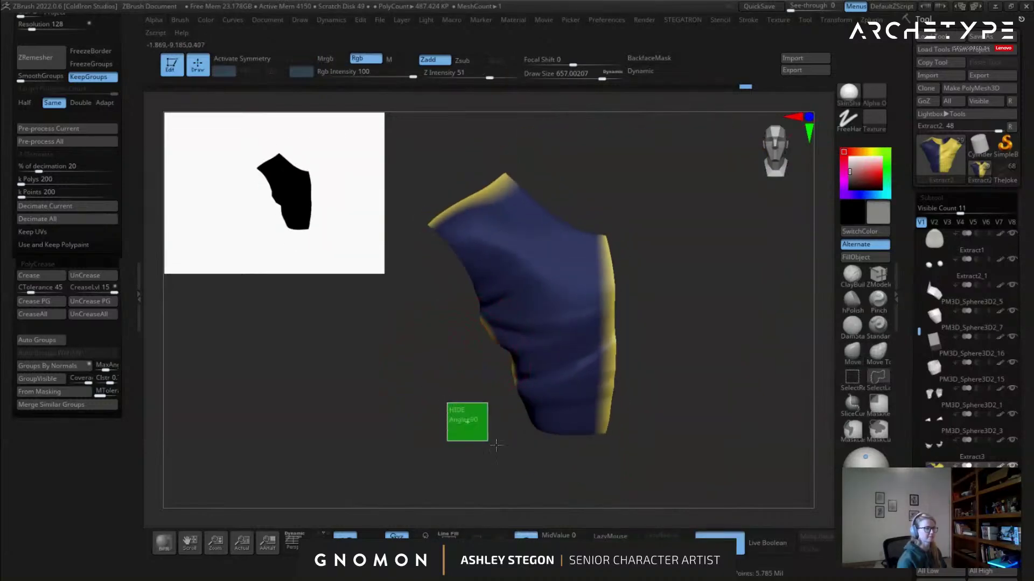
key(shift+f)
key(shift+f)
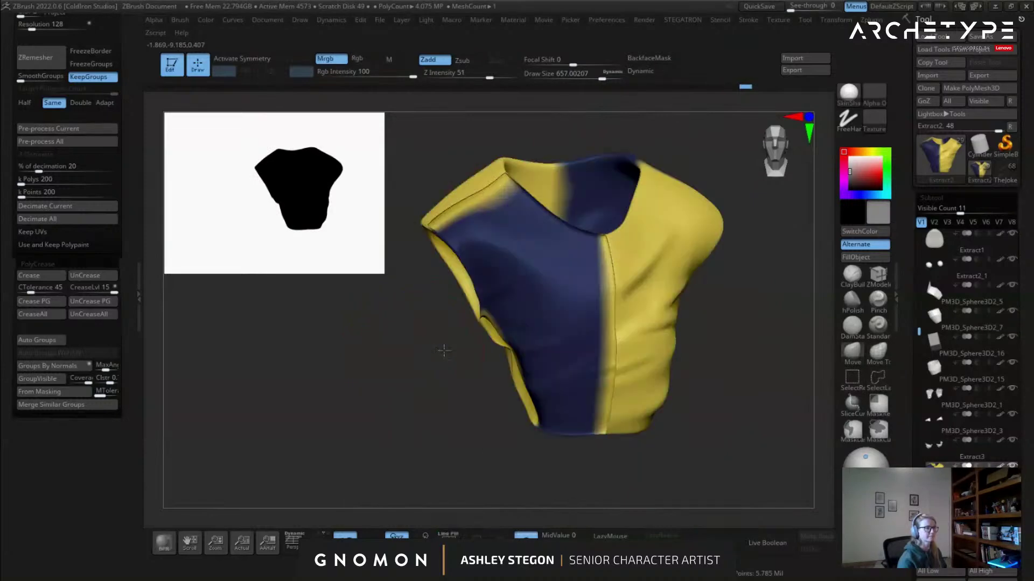
Isolate the shirt's blue outer panels, sample their dark blue and fill them with it, and show the whole shirt again.
right_drag(434, 349, 468, 349)
drag(467, 350, 535, 341)
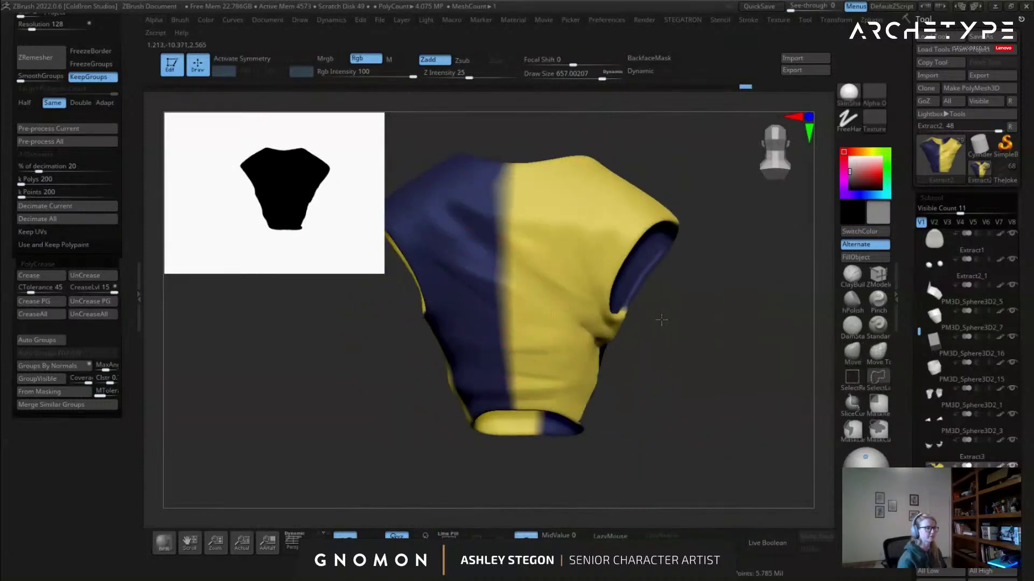
drag(709, 330, 636, 339)
drag(385, 428, 499, 395)
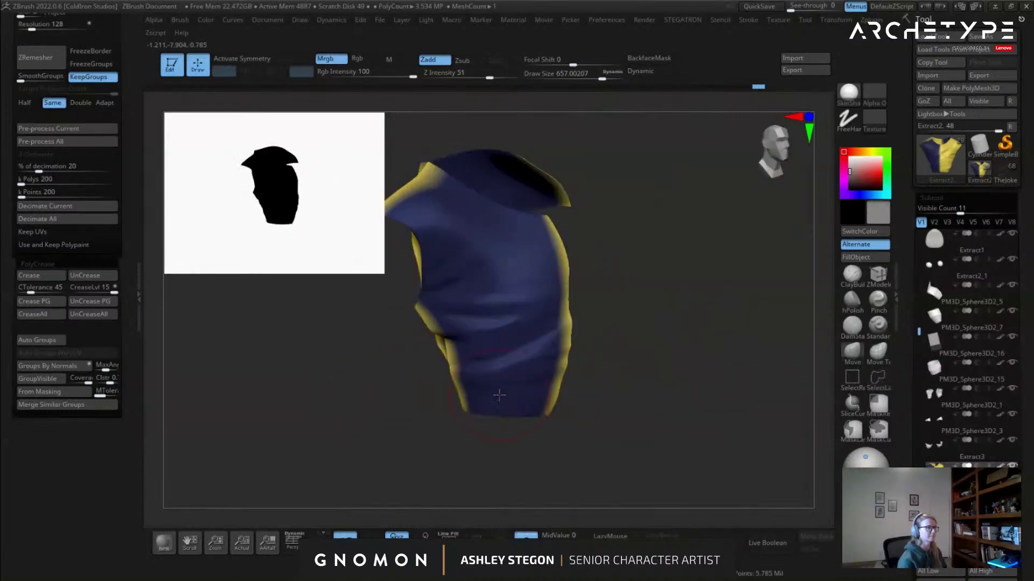
key(c)
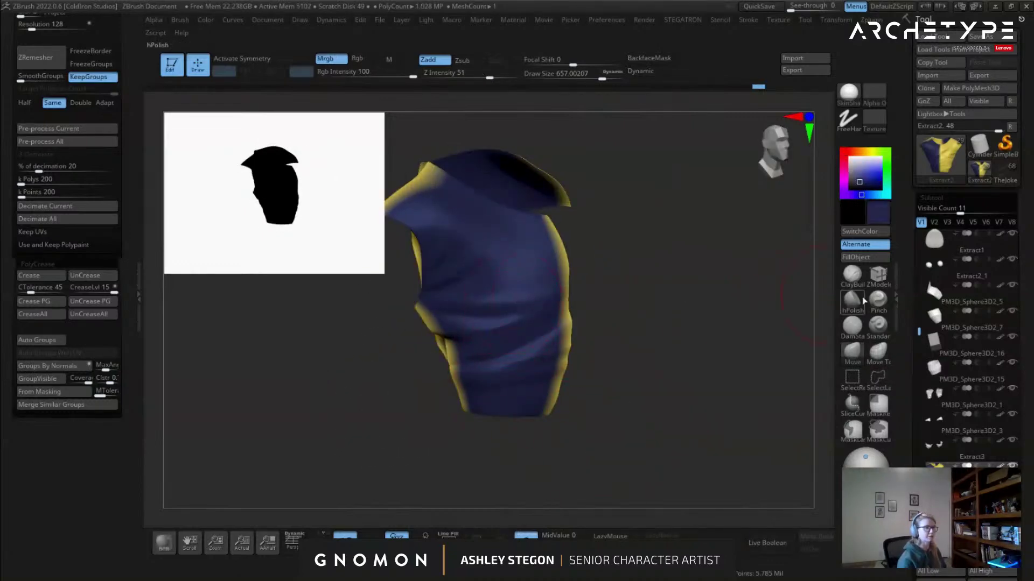
click(877, 260)
mouse_move(685, 293)
mouse_down()
mouse_move(671, 306)
mouse_move(707, 305)
mouse_up()
ctrl+shift+click(646, 284)
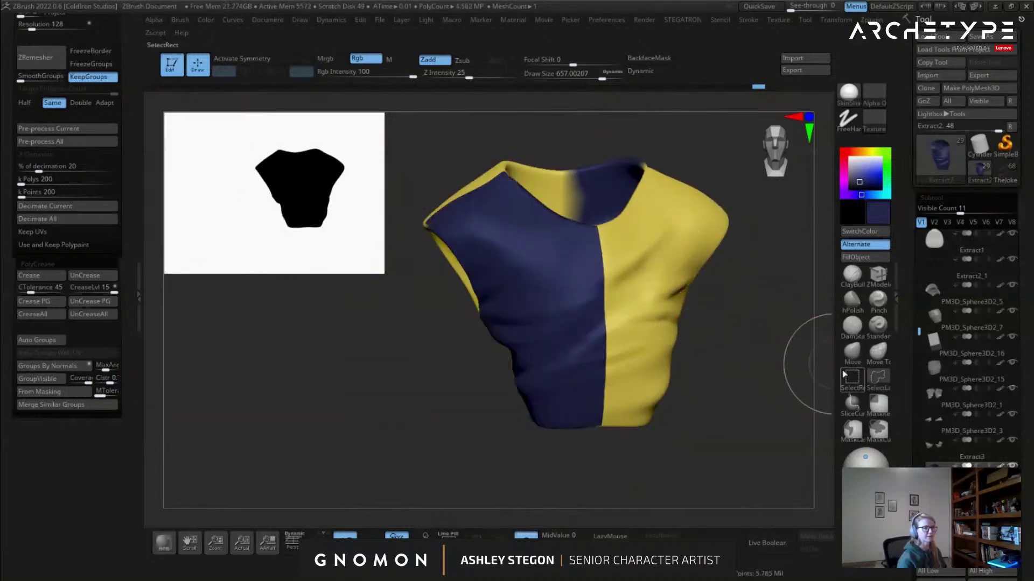
Hide one outer panel and examine the shirt's colour boundaries from the back, the side and around the armhole.
ctrl+shift+click(669, 267)
ctrl+shift+drag(709, 316, 730, 350)
right_drag(605, 305, 691, 310)
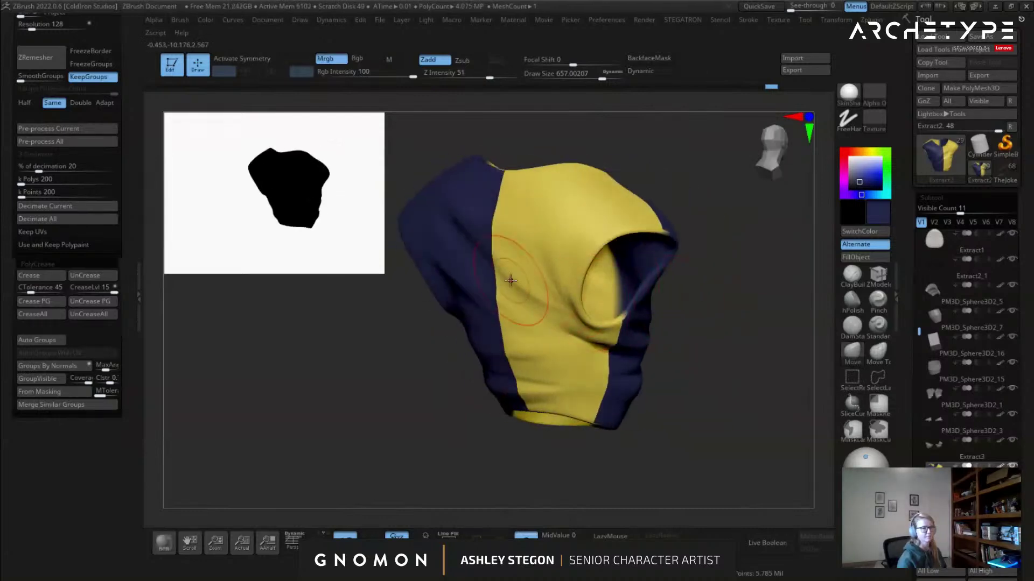
right_drag(508, 253, 434, 259)
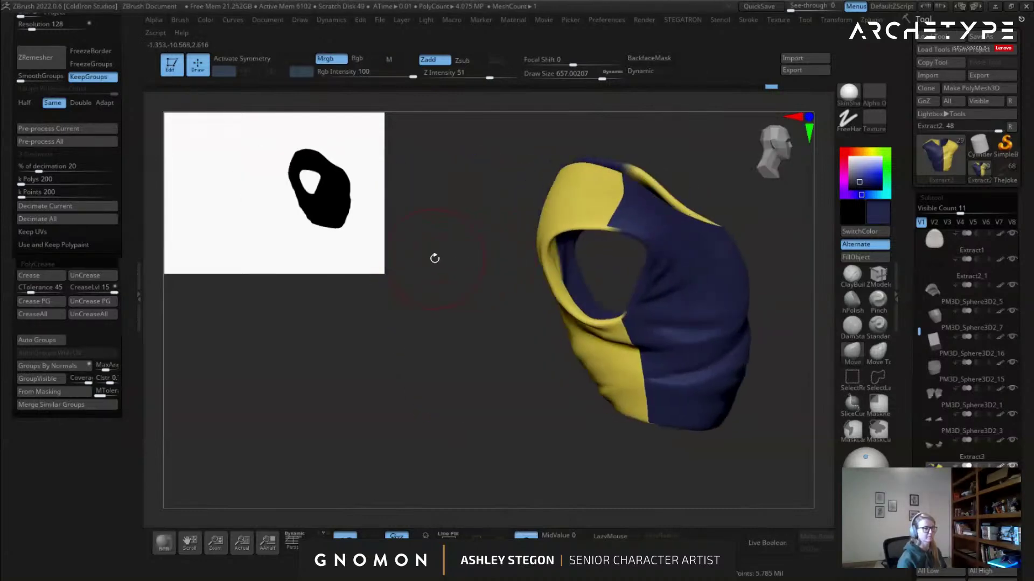
mouse_move(518, 320)
right_down()
mouse_move(497, 366)
mouse_move(584, 369)
right_up()
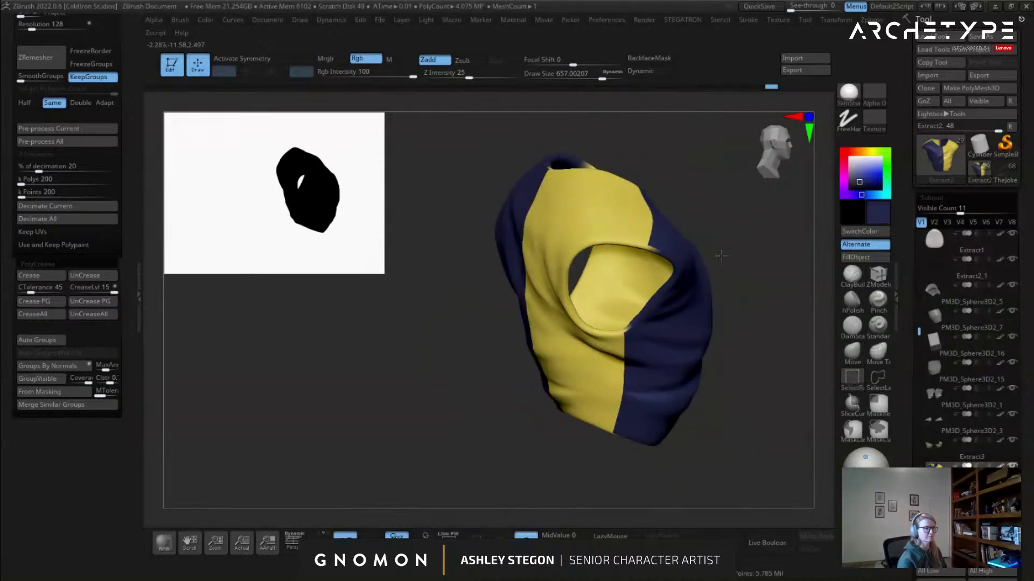
right_drag(759, 267, 550, 337)
right_drag(600, 120, 589, 343)
Isolate the shirt's inner lining at a low subdivision level and grow the visible area to include the rims.
key(shift+f)
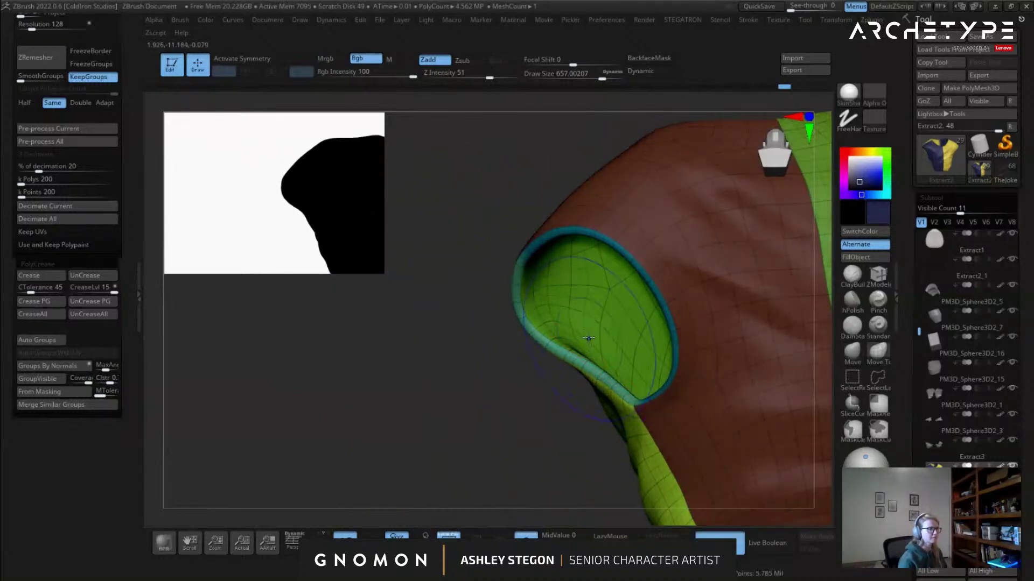
key(shift+d)
key(shift+d)
key(shift+d)
key(shift+d)
key(shift+d)
ctrl+shift+click(572, 293)
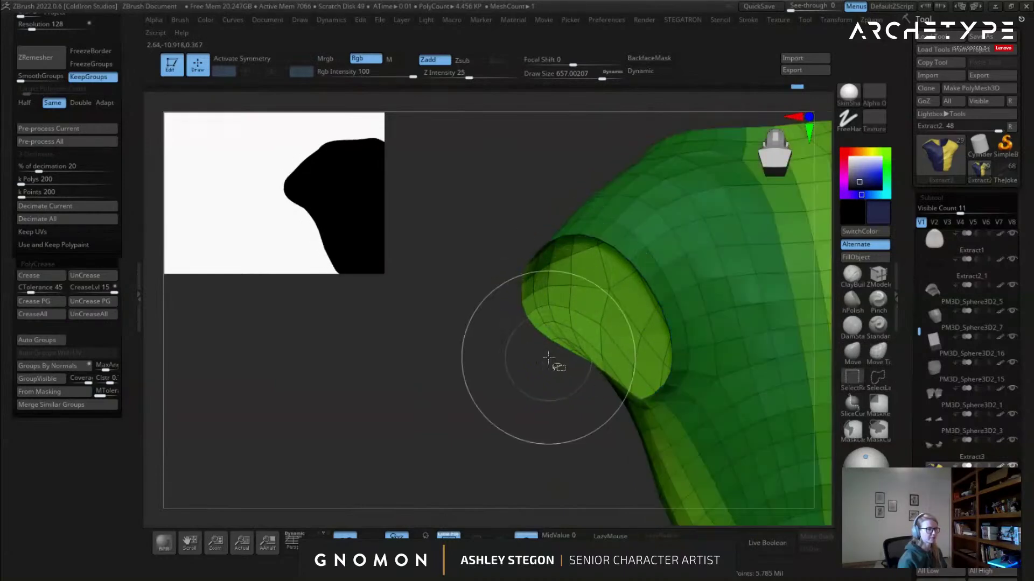
key(ctrl+shift+x)
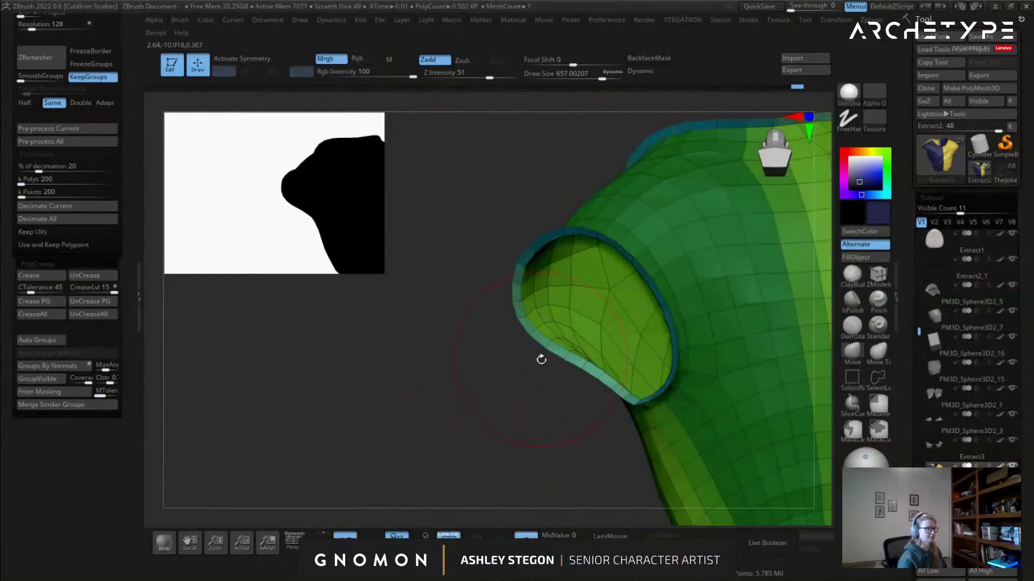
Return to a high subdivision level and fill the visible lining and rims with a dark greyish blue.
ctrl+right_drag(541, 359, 486, 323)
key(shift+f)
key(d)
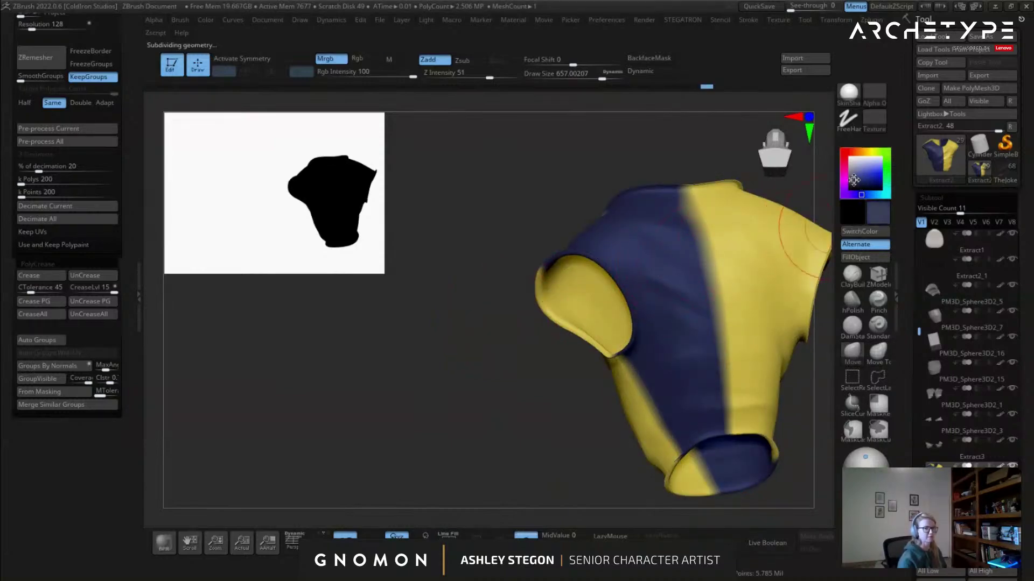
click(851, 181)
click(866, 258)
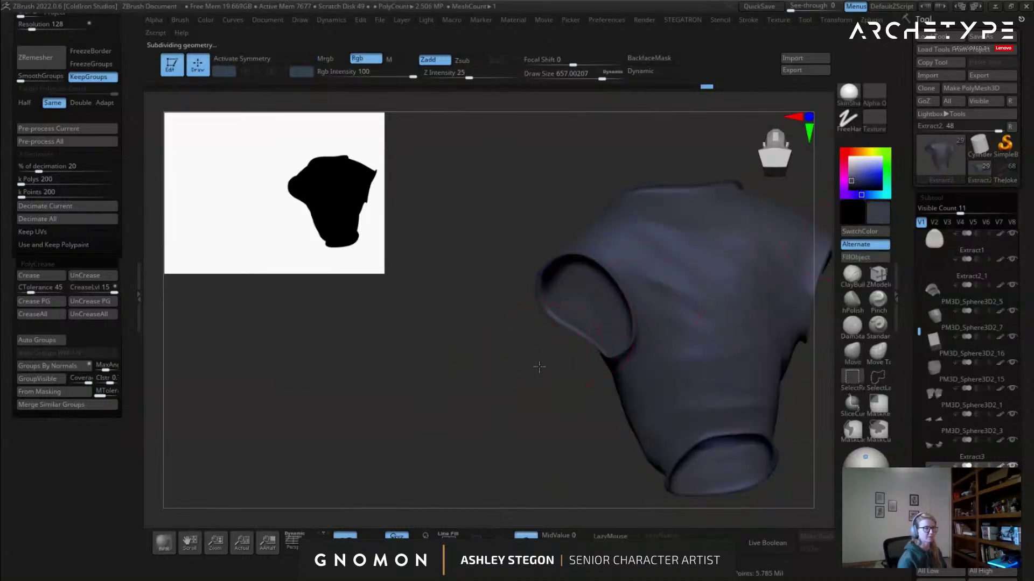
ctrl+shift+click(532, 366)
Bring back the full character and fill the armhole trims with the same dark greyish blue.
drag(518, 366, 524, 300)
drag(667, 324, 764, 323)
drag(712, 253, 578, 477)
alt+right_drag(477, 321, 591, 327)
click(526, 536)
drag(591, 325, 487, 311)
alt+click(511, 280)
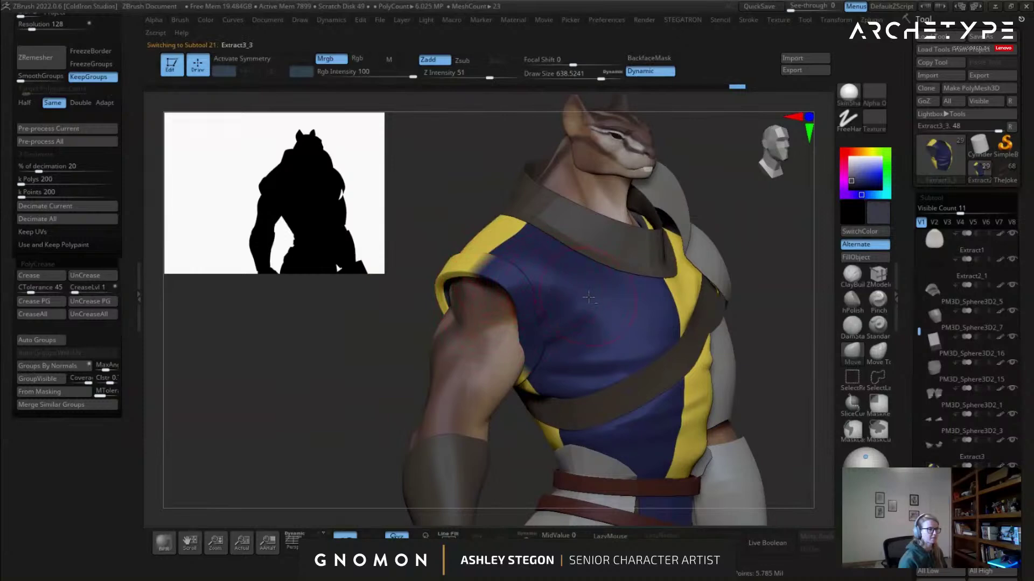
click(865, 258)
Examine the recoloured trims from several angles and enlarge the Move brush's draw size to about 794.
drag(739, 181, 368, 312)
key(s)
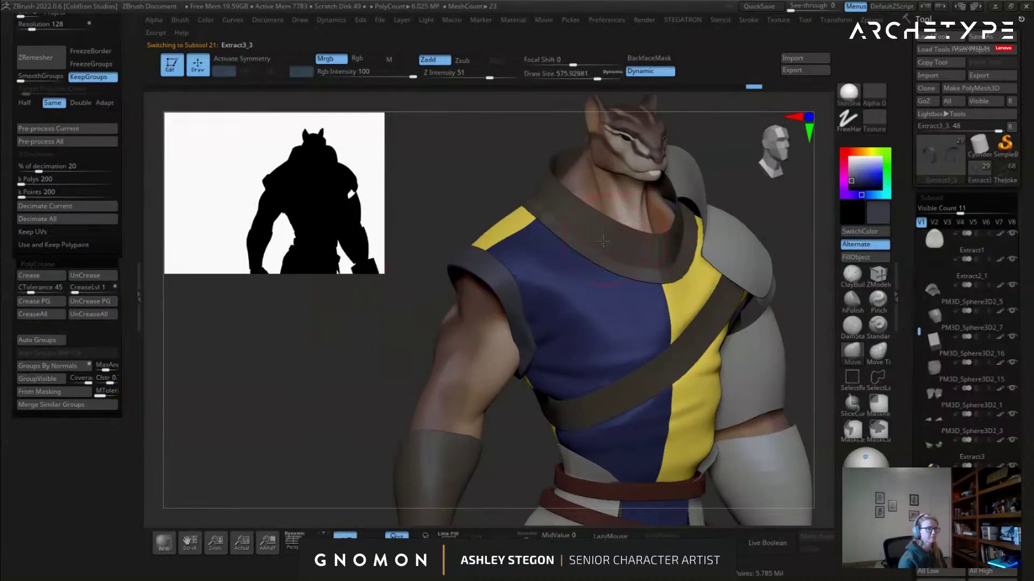
right_drag(632, 274, 610, 255)
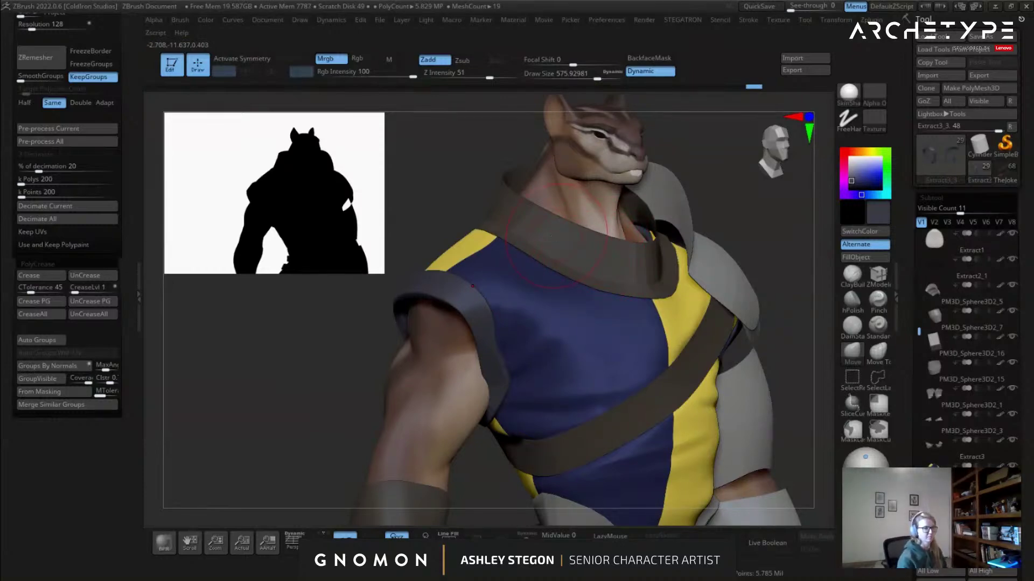
right_drag(694, 263, 446, 207)
mouse_move(605, 291)
ctrl+right_down()
mouse_move(595, 266)
mouse_move(583, 268)
ctrl+right_up()
key(s)
drag(700, 285, 712, 286)
right_drag(664, 290, 689, 301)
alt+right_drag(465, 218, 570, 299)
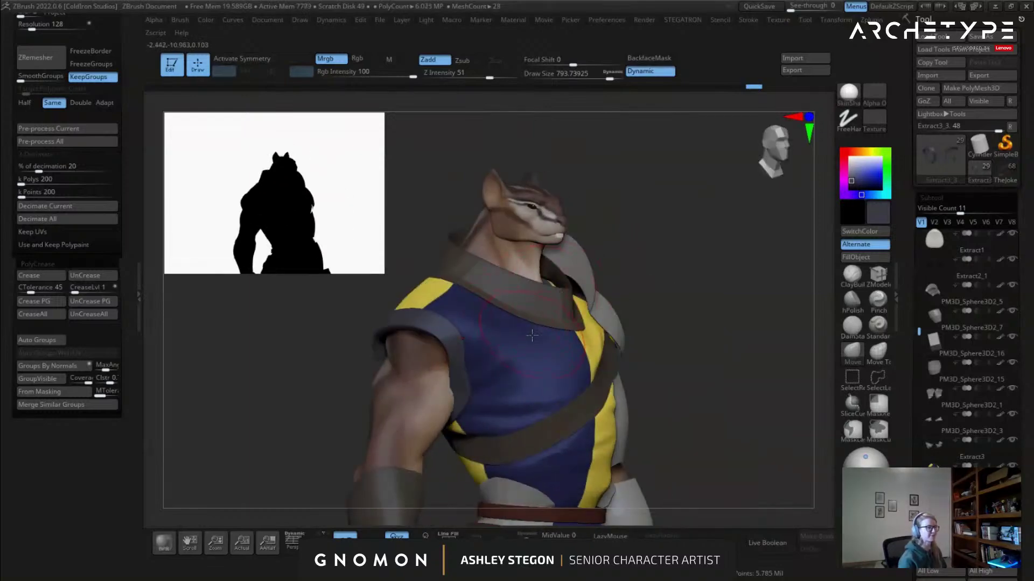
shift+right_drag(574, 363, 554, 366)
Isolate the shirt with its polygroups shown at a low subdivision level, and turn off its polypaint display.
key(shift+f)
key(shift+f)
alt+right_drag(623, 426, 560, 285)
click(528, 536)
ctrl+right_drag(559, 286, 629, 330)
key(shift+f)
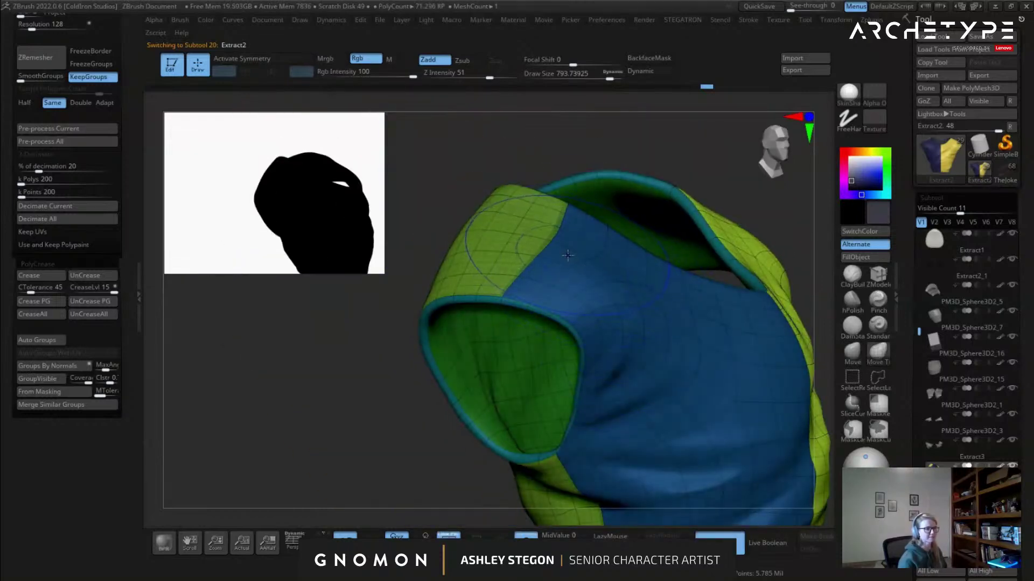
key(shift+d)
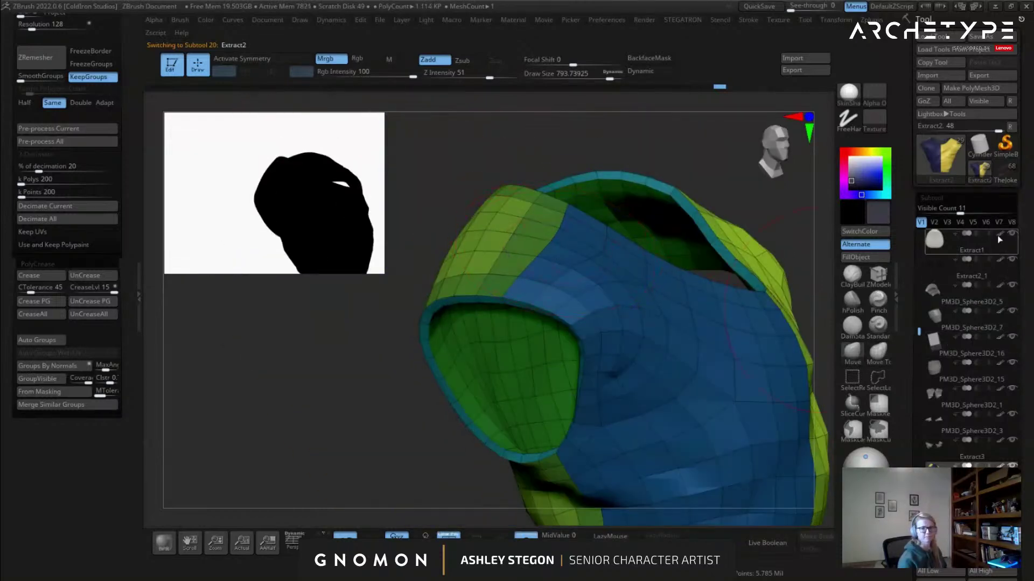
mouse_move(939, 465)
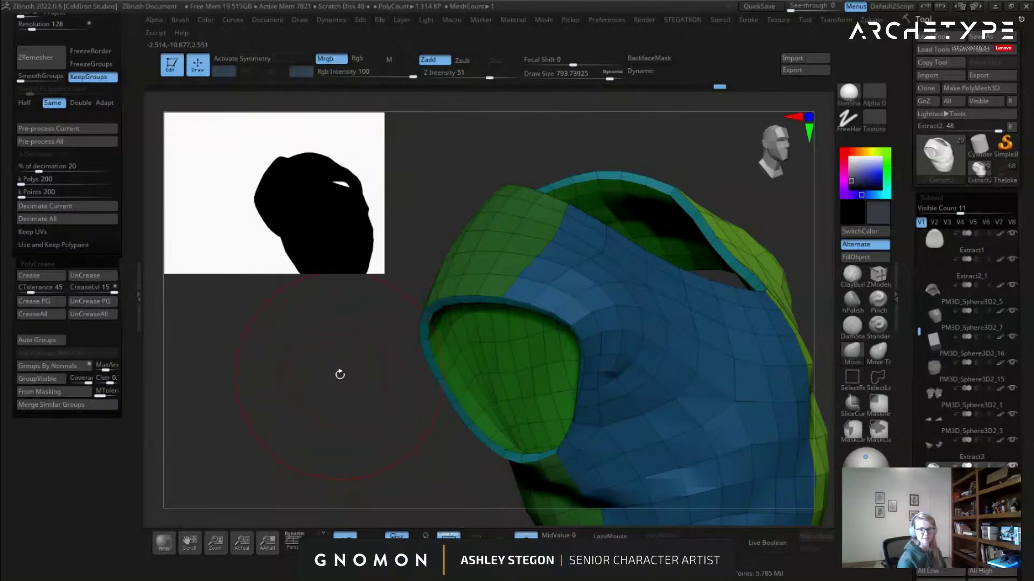
drag(345, 386, 339, 366)
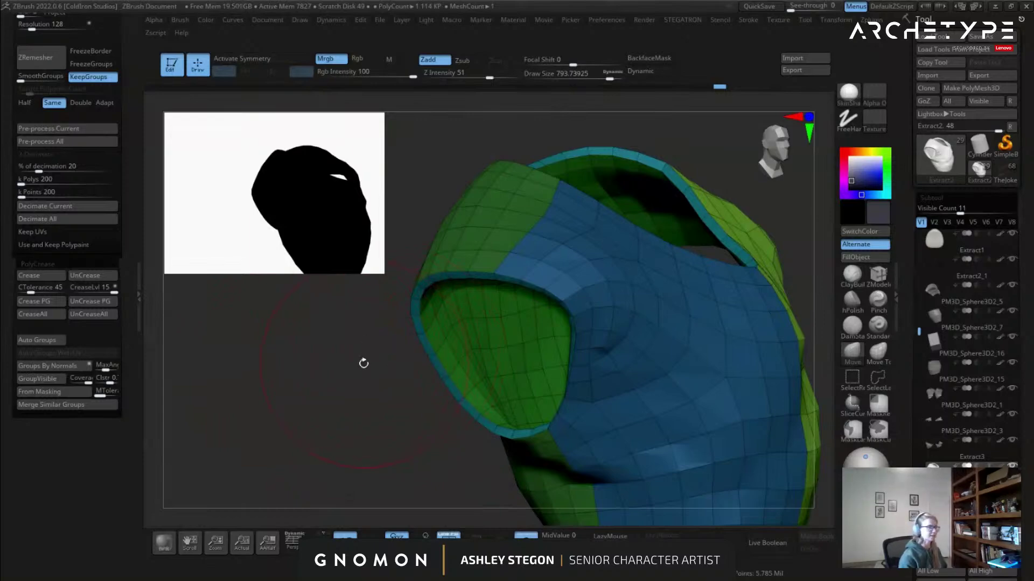
Reduce the draw size to about 182 and hide the polygon loop along the shirt's shoulder seam.
drag(336, 361, 343, 353)
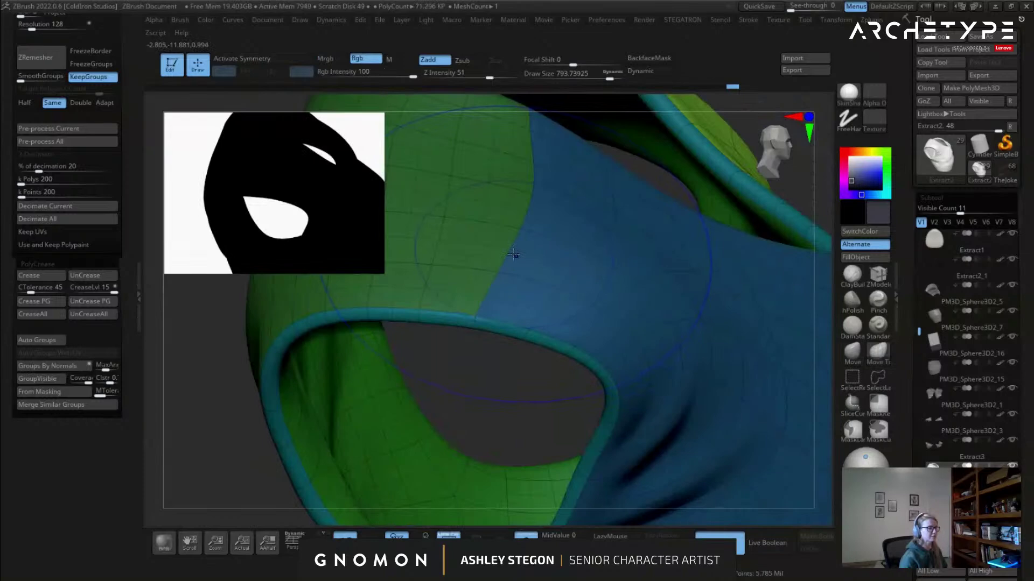
key(s)
drag(515, 245, 516, 246)
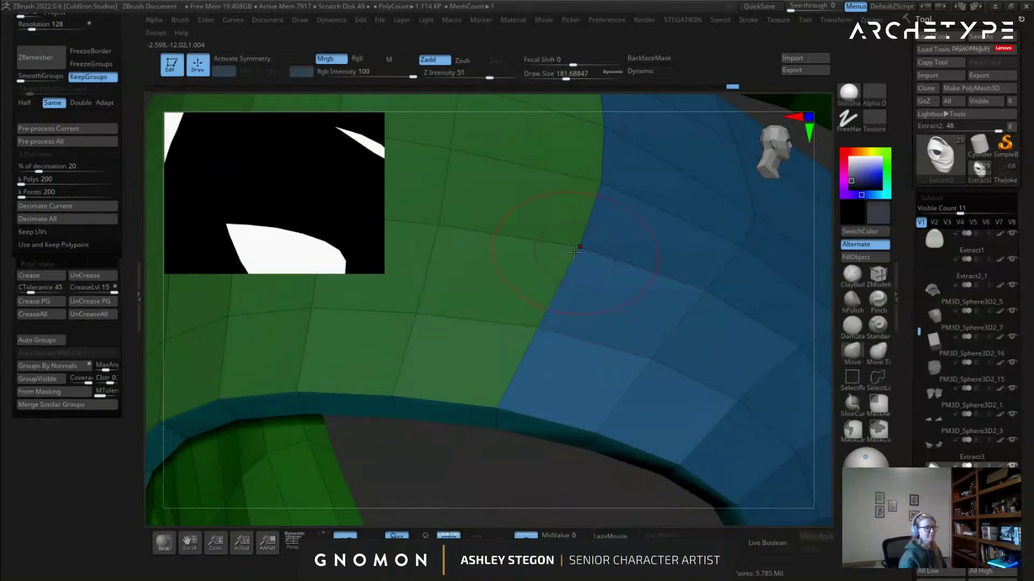
key(d)
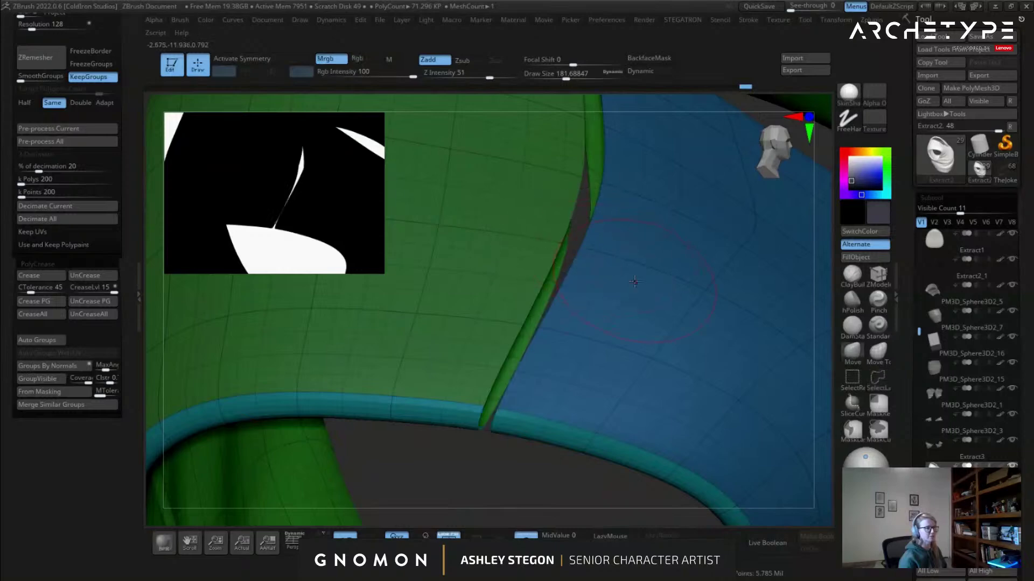
drag(566, 258, 598, 276)
drag(470, 308, 588, 288)
Try hiding the polygon loop around the armhole and down the side of the chest with X symmetry on.
key(x)
right_drag(634, 289, 617, 358)
ctrl+shift+click(659, 353)
mouse_move(617, 358)
mouse_down()
mouse_move(662, 318)
mouse_move(692, 249)
mouse_move(553, 384)
mouse_move(473, 427)
mouse_move(492, 397)
mouse_up()
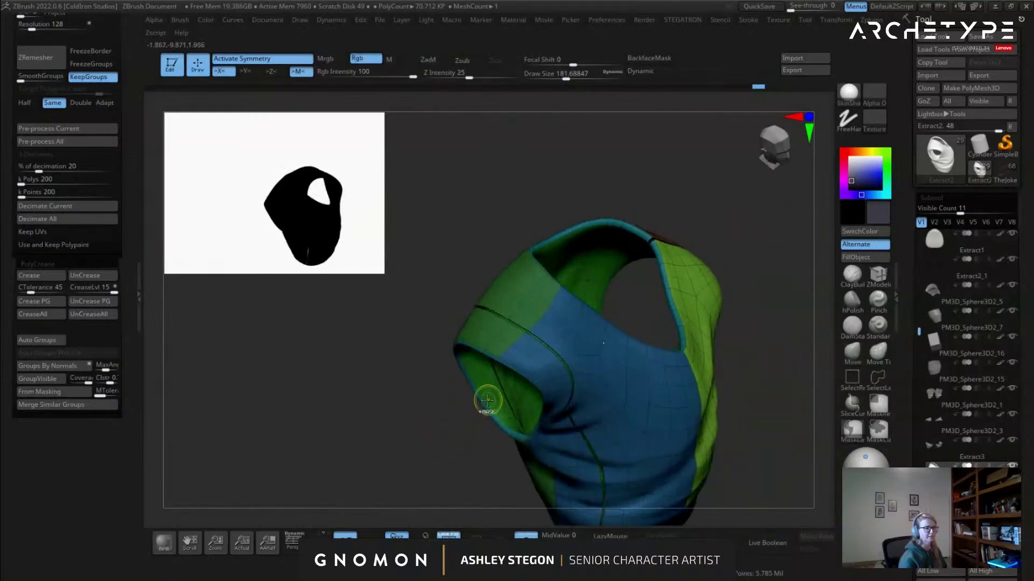
Restore the armhole and chest loops and hide the loop between the shirt's shoulder and front panels.
ctrl+right_drag(513, 337, 530, 482)
ctrl+shift+click(515, 343)
ctrl+right_drag(561, 353, 537, 337)
ctrl+right_drag(537, 337, 620, 366)
ctrl+shift+click(628, 273)
ctrl+right_drag(634, 281, 734, 317)
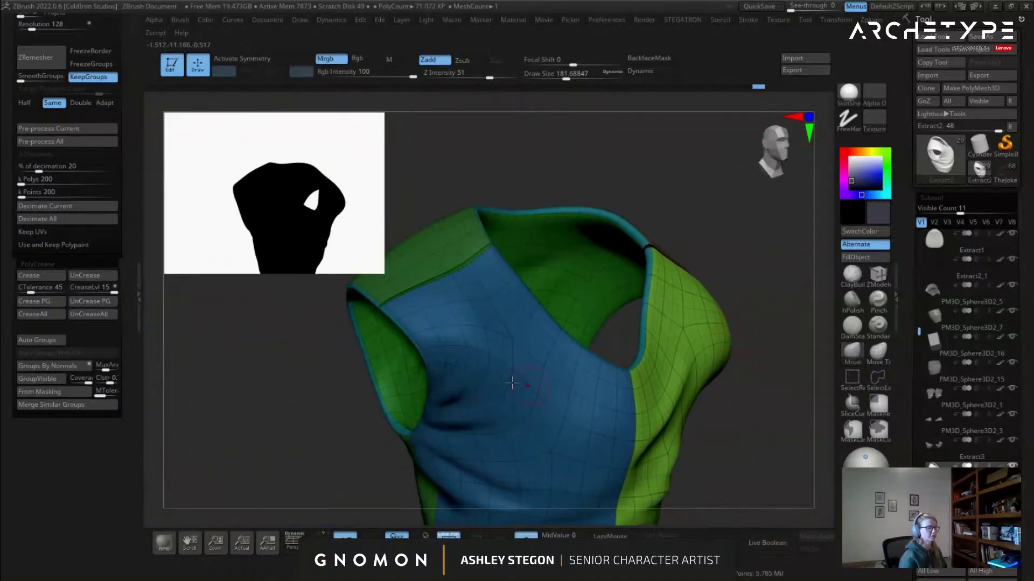
Invert the visibility to the shoulder seam strips, mask the rest of the shirt around them at subdivision level 7, and turn off the polygroup display.
drag(128, 218, 124, 345)
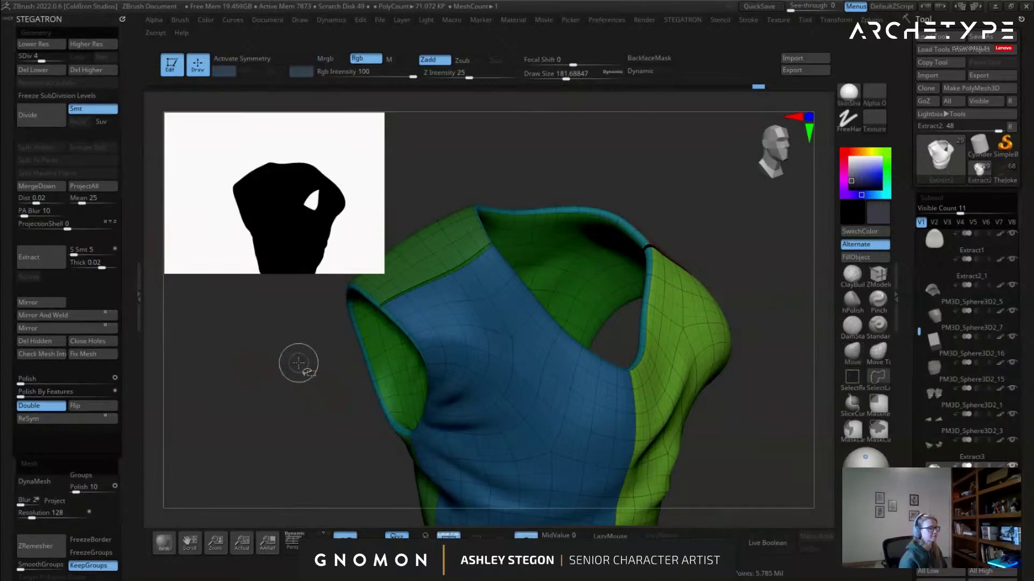
ctrl+shift+drag(295, 363, 326, 389)
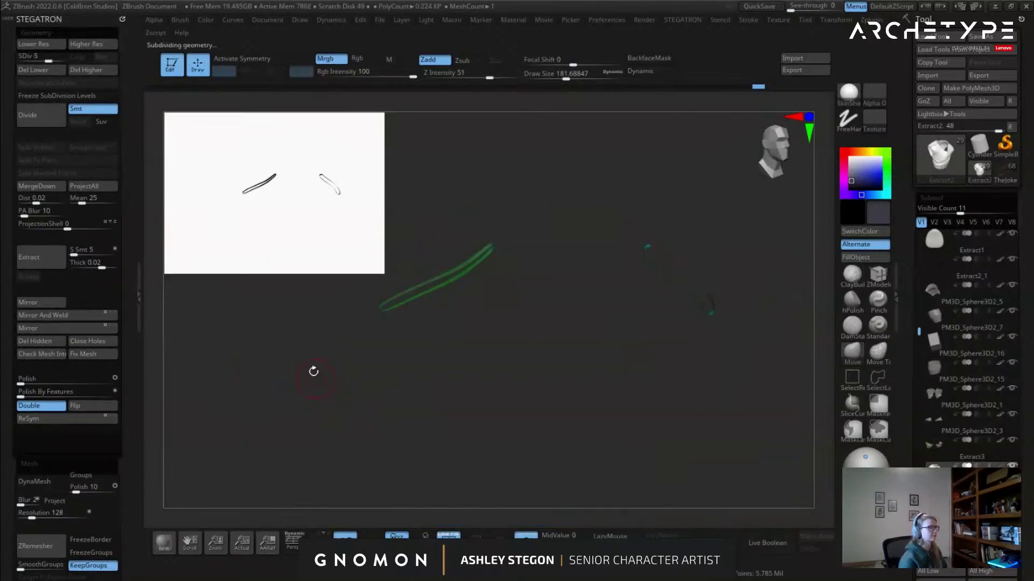
ctrl+click(316, 377)
ctrl+shift+click(320, 372)
key(shift+f)
drag(302, 374, 485, 331)
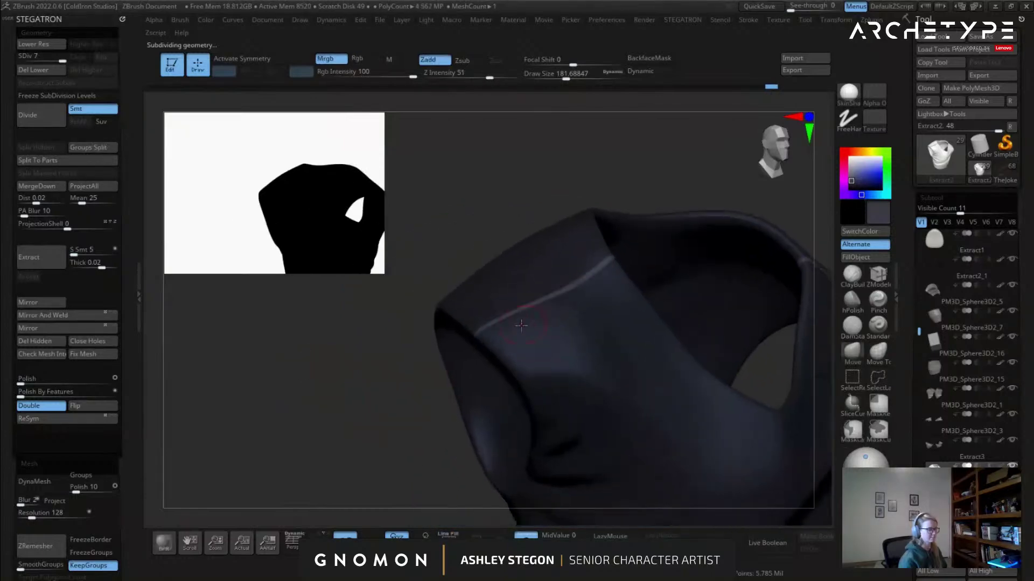
Hide the mask shading and sculpt and smooth the unmasked shoulder seams with ClayBuildup at a draw size of about 318.
key(ctrl+shift+a)
click(855, 277)
right_drag(570, 253, 541, 309)
key(s)
drag(541, 309, 553, 309)
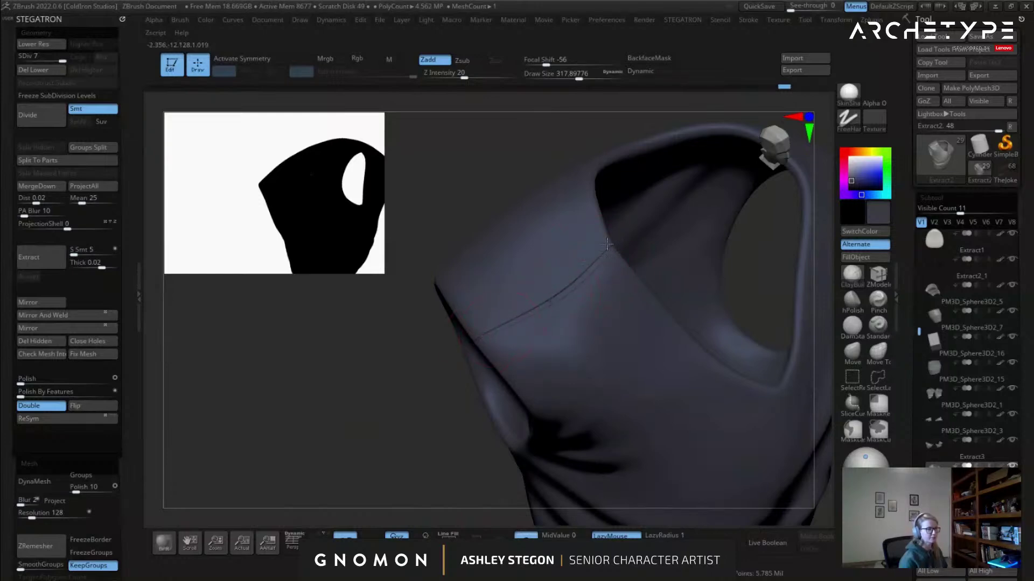
right_drag(598, 265, 466, 331)
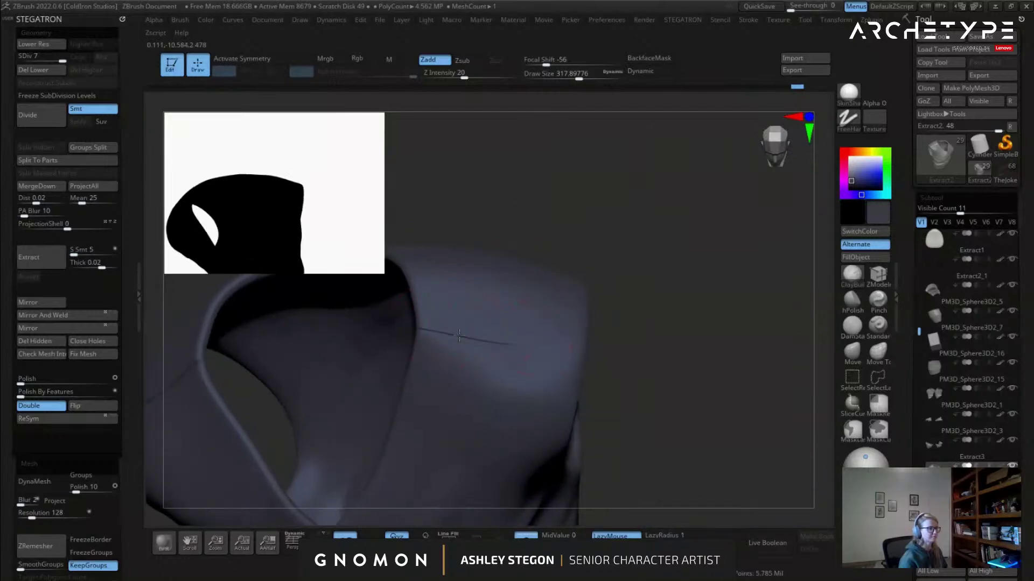
mouse_move(570, 350)
right_down()
mouse_move(470, 336)
mouse_move(575, 358)
right_up()
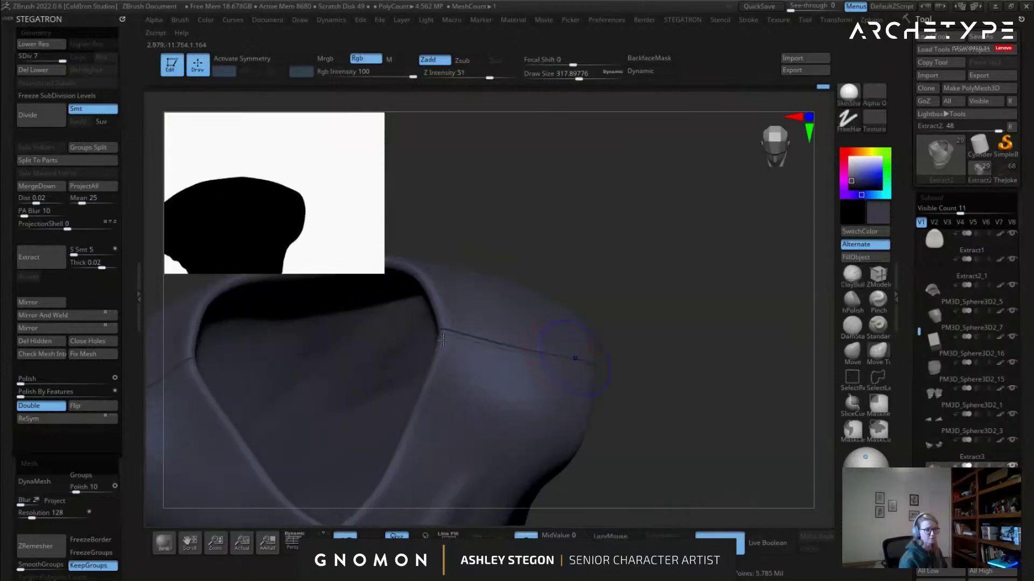
mouse_move(480, 345)
right_down()
mouse_move(592, 352)
mouse_move(554, 333)
mouse_move(415, 339)
mouse_move(431, 338)
mouse_move(410, 347)
mouse_move(409, 371)
right_up()
right_drag(560, 307, 587, 329)
mouse_move(587, 329)
ctrl+right_down()
mouse_move(602, 341)
mouse_move(584, 329)
mouse_move(698, 342)
ctrl+right_up()
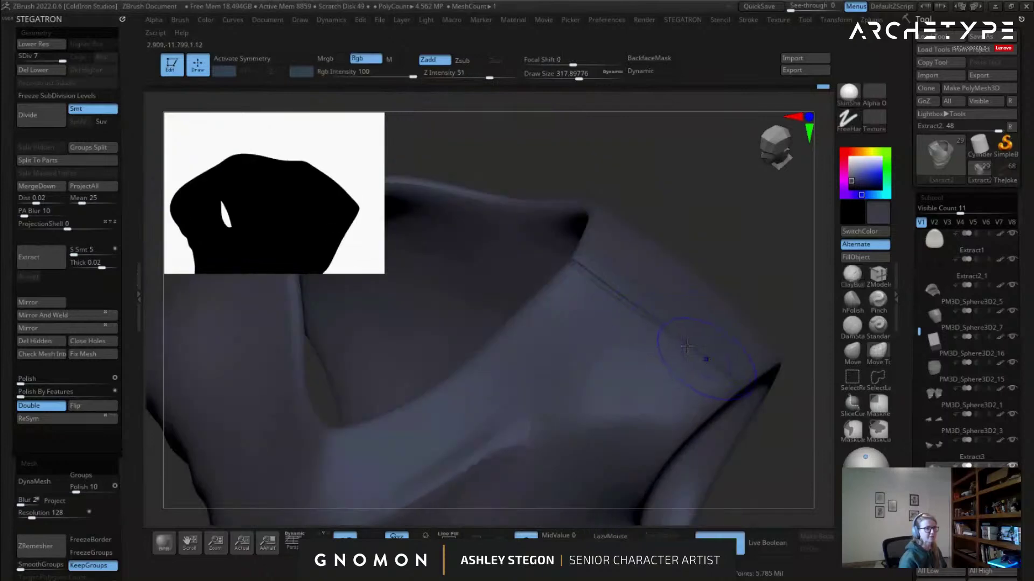
Show the shirt's polygroups at subdivision level 4 beneath the armhole and reduce the draw size to about 80.
mouse_move(632, 347)
ctrl+right_down()
mouse_move(676, 342)
mouse_move(700, 306)
mouse_move(703, 201)
mouse_move(550, 282)
mouse_move(457, 409)
mouse_move(519, 441)
mouse_move(613, 349)
ctrl+right_up()
key(shift+f)
key(s)
drag(615, 334, 602, 335)
mouse_move(619, 349)
ctrl+right_down()
mouse_move(646, 403)
mouse_move(616, 326)
ctrl+right_up()
key(s)
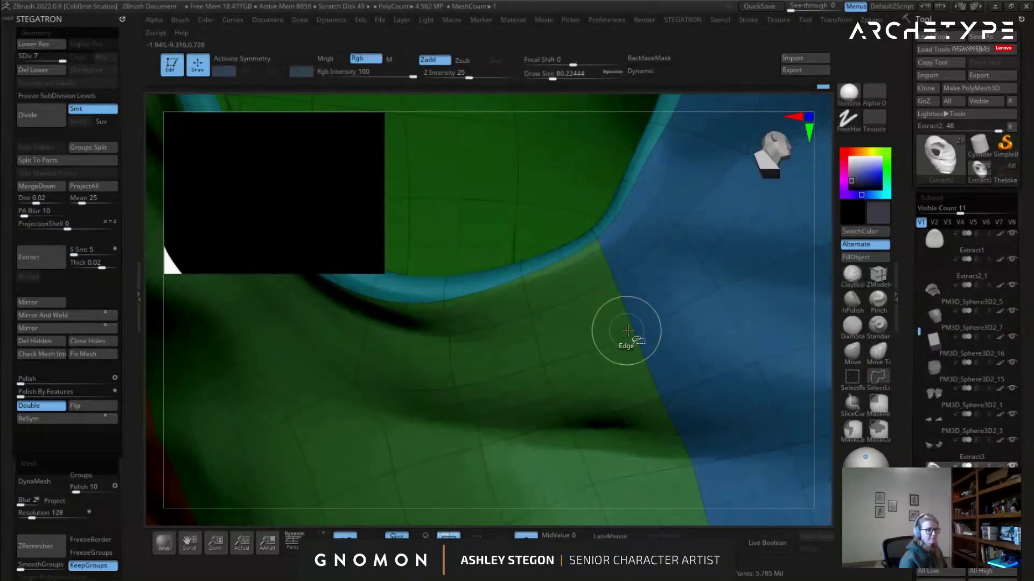
key(shift+d)
key(shift+d)
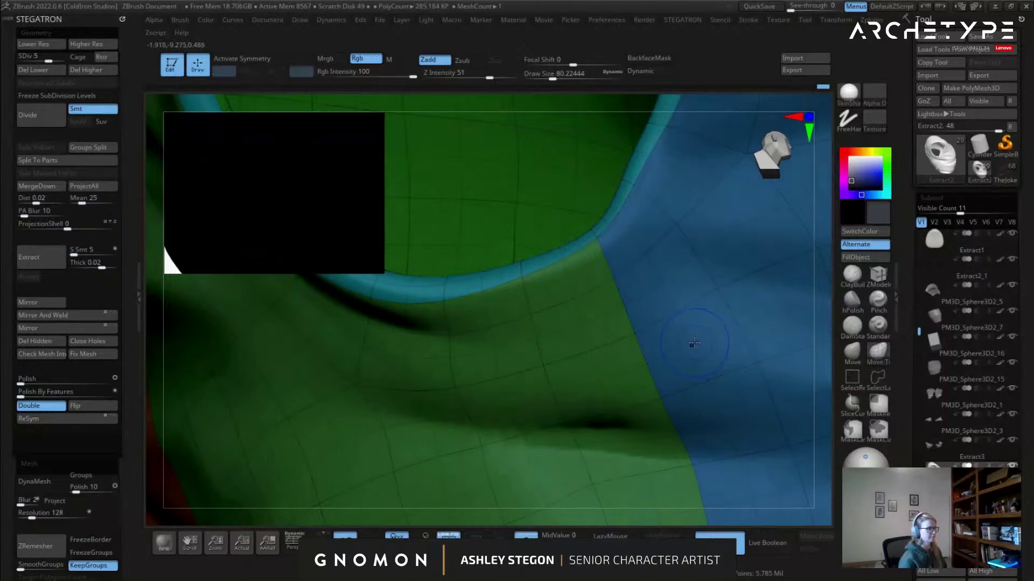
key(shift+d)
key(ctrl+shift)
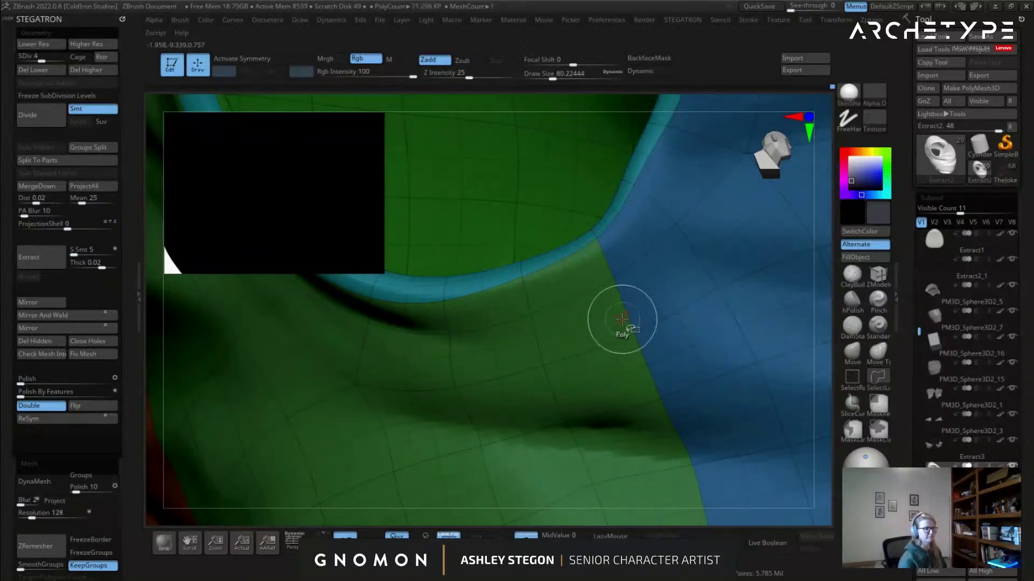
Hide the polygon loops along the side seams between the front and back panels on both sides of the shirt.
ctrl+shift+click(620, 307)
ctrl+right_drag(620, 307, 571, 382)
alt+right_drag(570, 382, 463, 343)
alt+right_drag(705, 343, 565, 349)
ctrl+right_drag(566, 350, 517, 365)
ctrl+shift+click(511, 235)
key(f)
right_drag(521, 300, 685, 383)
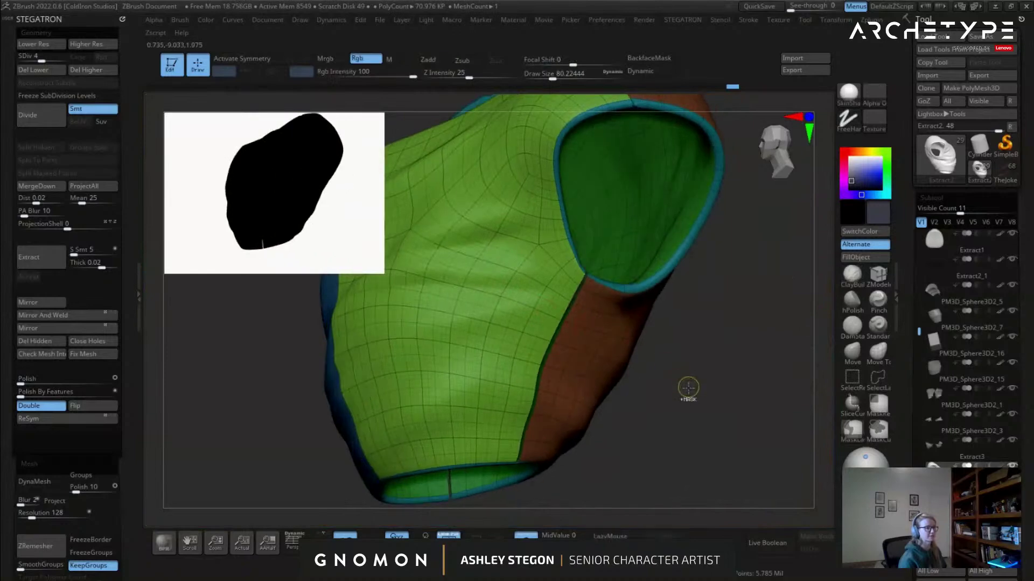
Turn off the polygroup display, isolate the side seam strips, and mask the rest of the shirt around them at subdivision level 7.
key(shift+f)
ctrl+shift+drag(690, 384, 710, 395)
ctrl+click(712, 391)
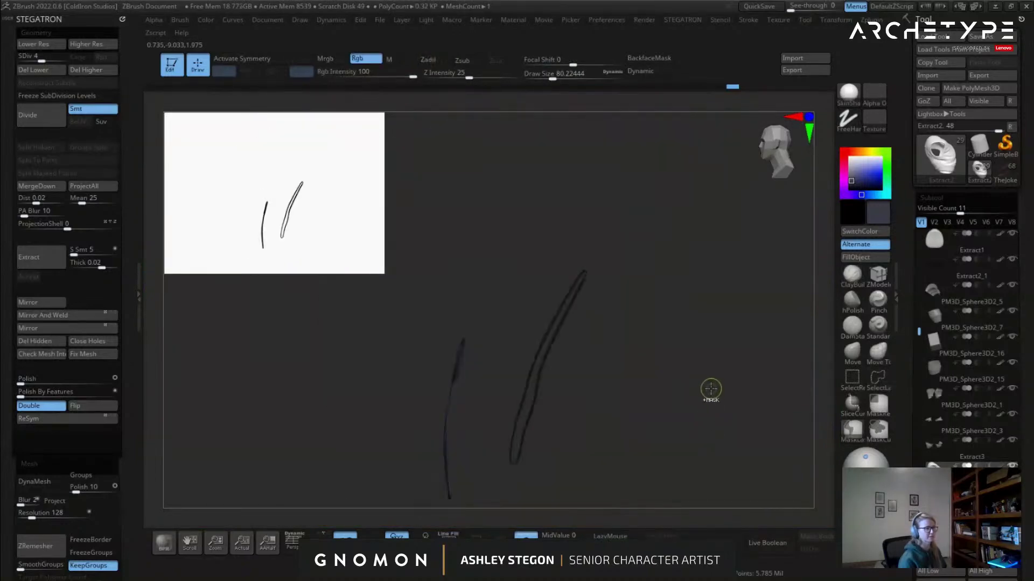
ctrl+shift+click(694, 388)
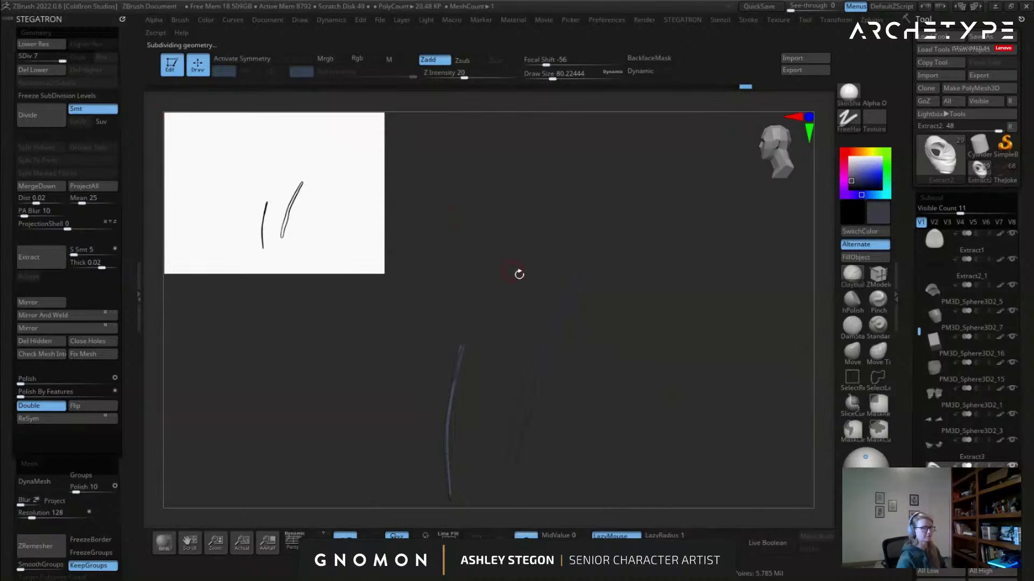
drag(683, 408, 671, 344)
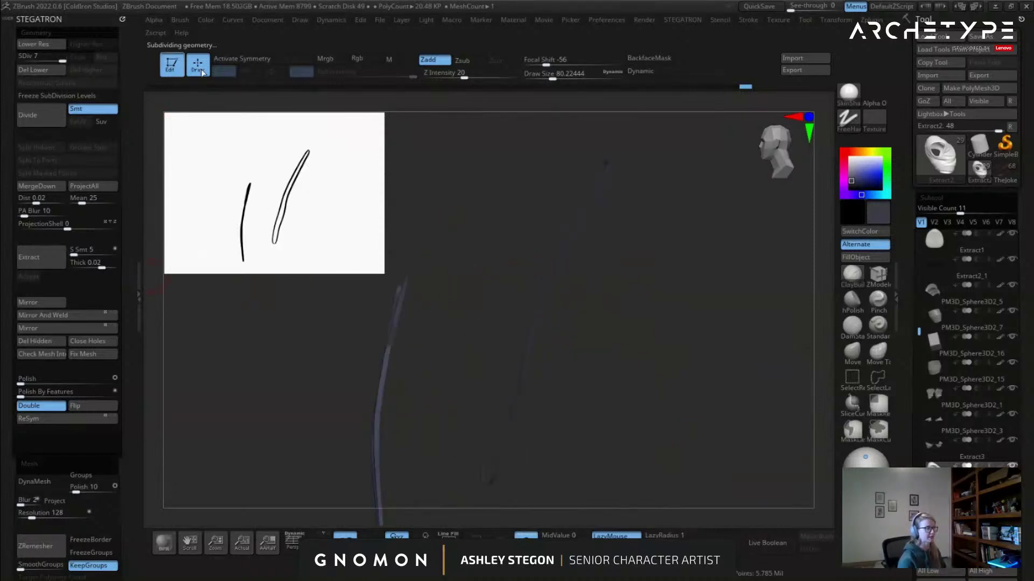
ctrl+shift+click(682, 345)
ctrl+click(712, 356)
drag(696, 360, 688, 364)
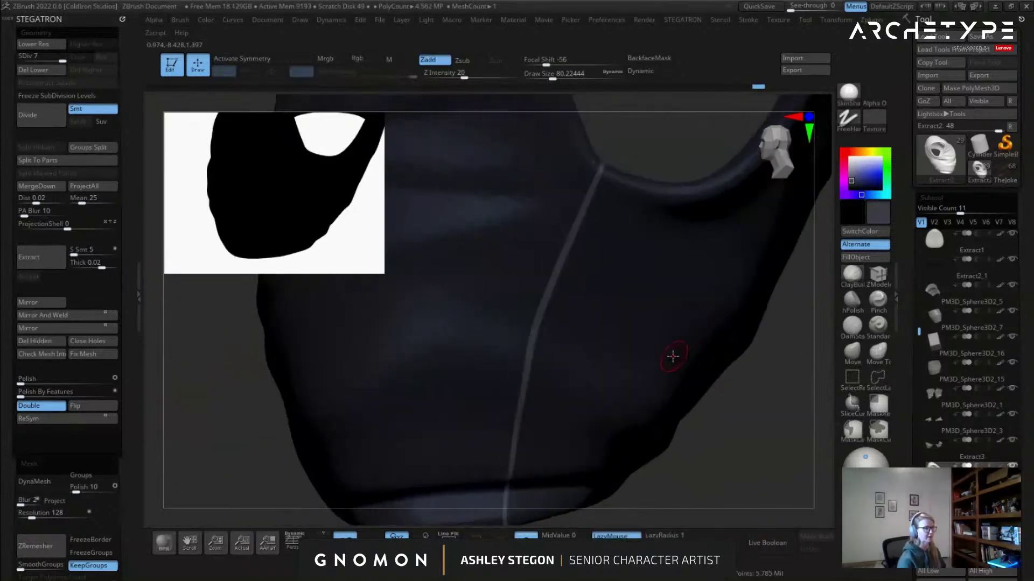
Hide the mask shading and sculpt the side seam below the armhole with X symmetry on and a draw size of about 239.
key(ctrl+f)
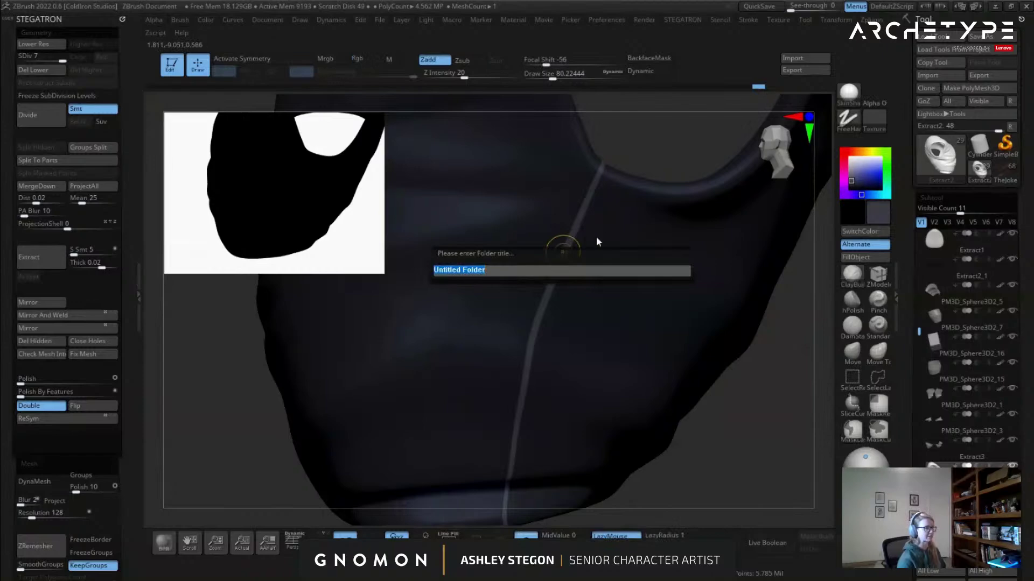
key(Escape)
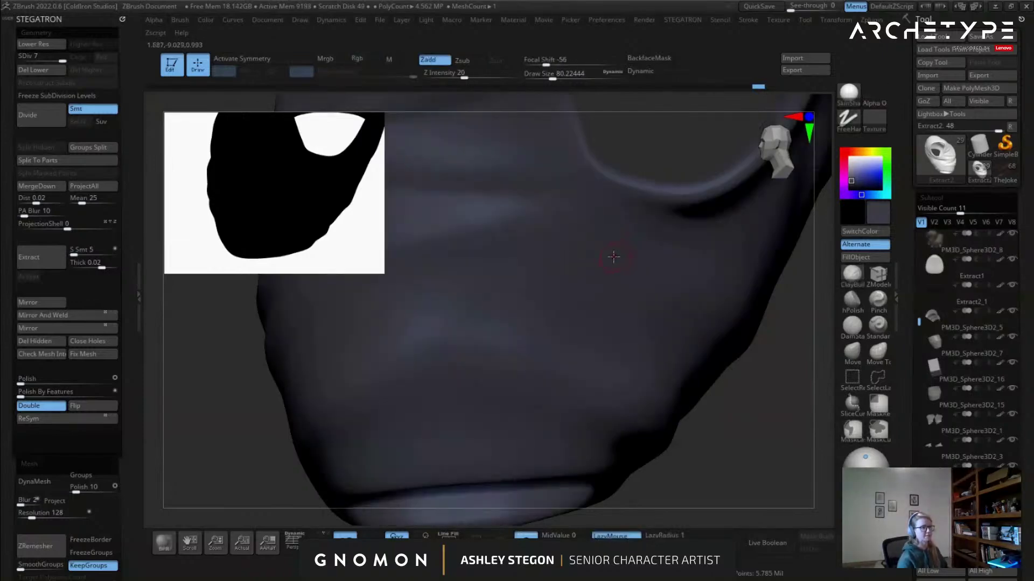
key(s)
drag(607, 234, 626, 233)
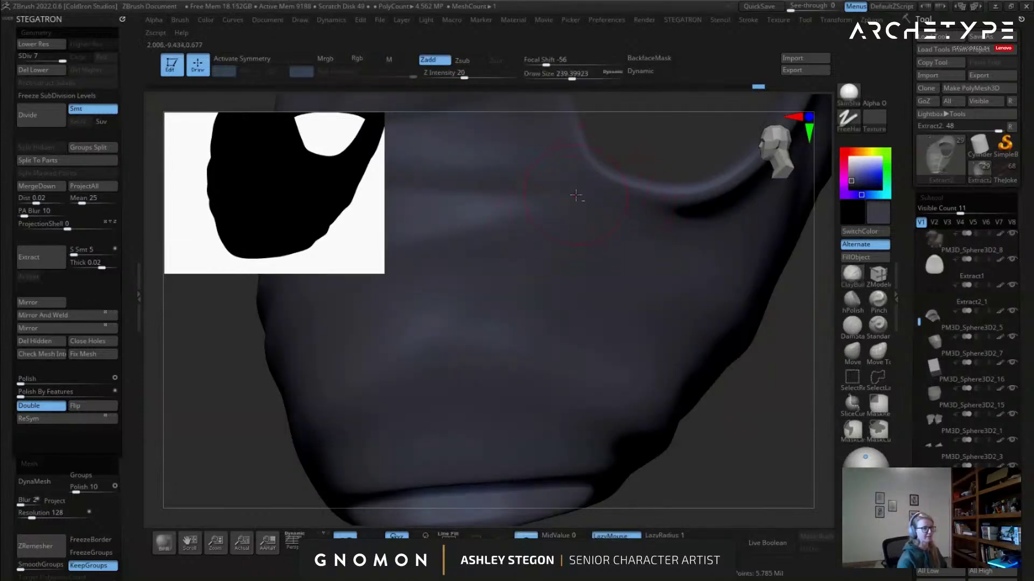
key(x)
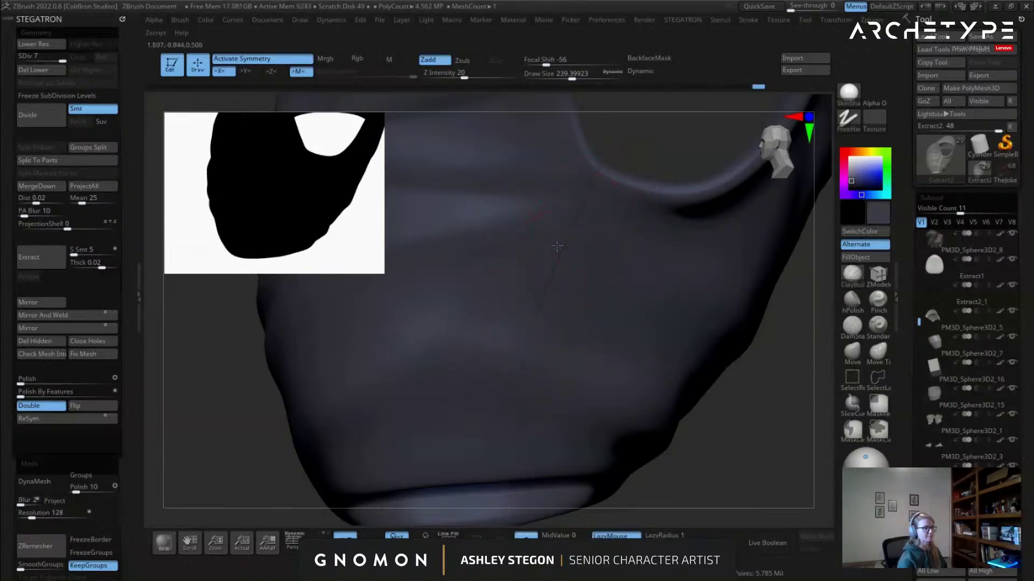
right_drag(529, 411, 542, 244)
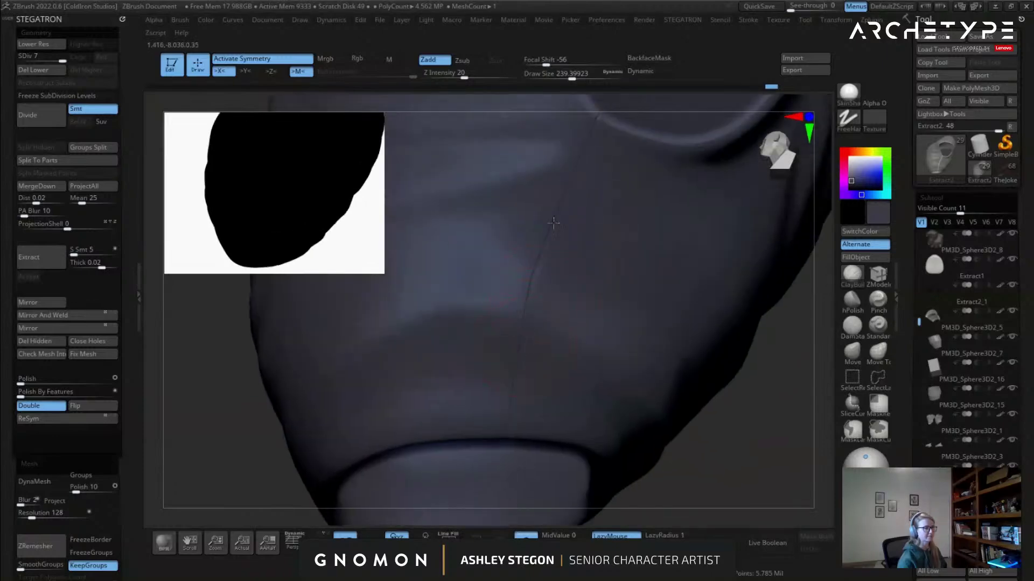
shift+drag(515, 335, 561, 214)
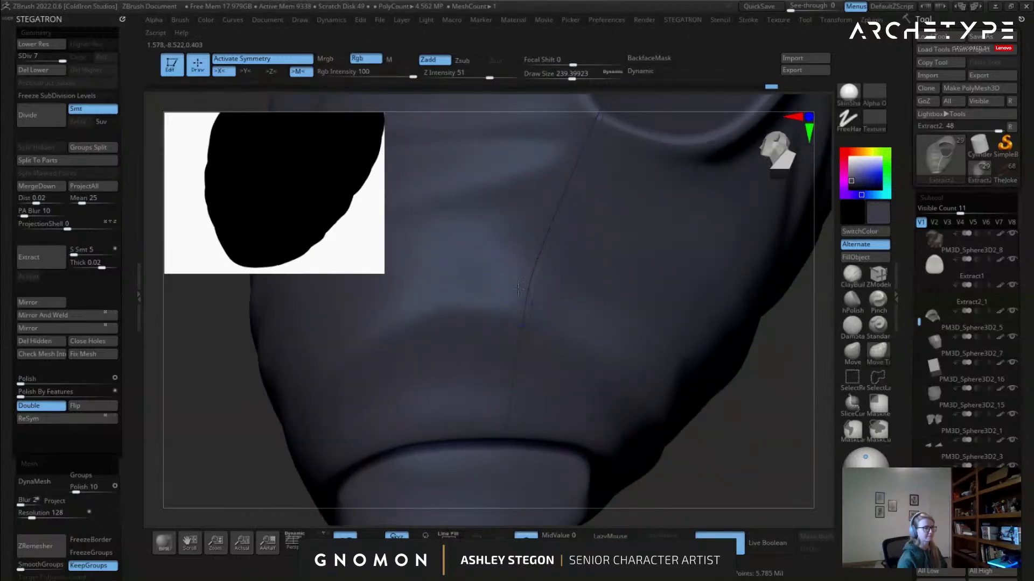
mouse_move(554, 268)
right_down()
mouse_move(610, 294)
mouse_move(581, 298)
mouse_move(568, 286)
mouse_move(586, 316)
right_up()
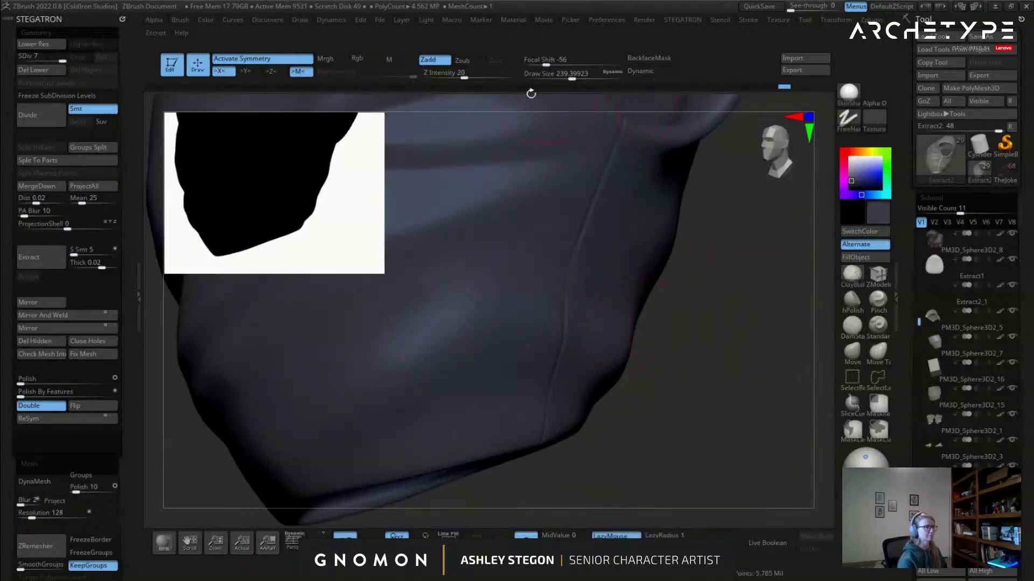
Work over the side seam at subdivision level 6 and return to level 7.
key(shift+d)
right_drag(473, 192, 612, 208)
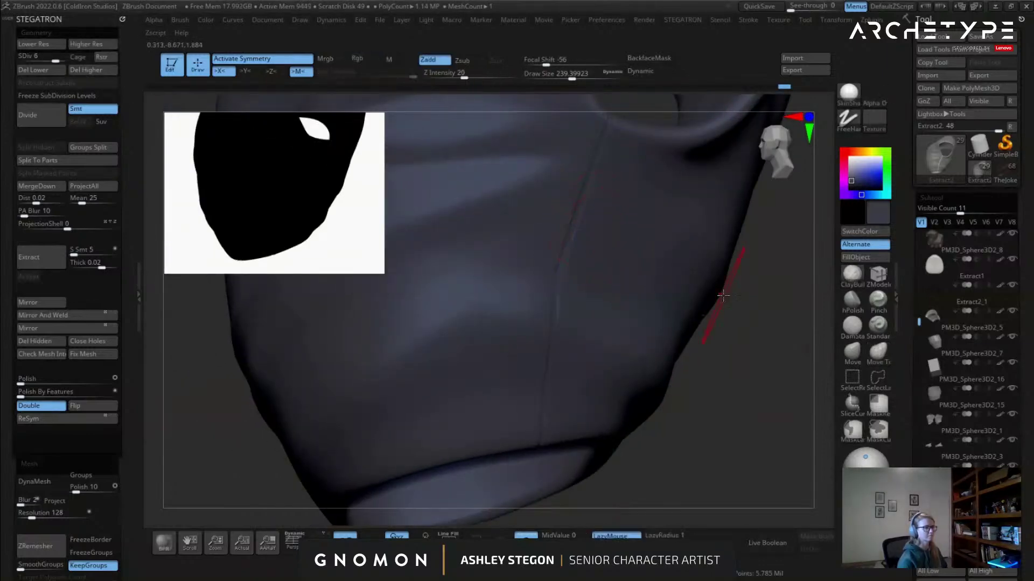
click(852, 358)
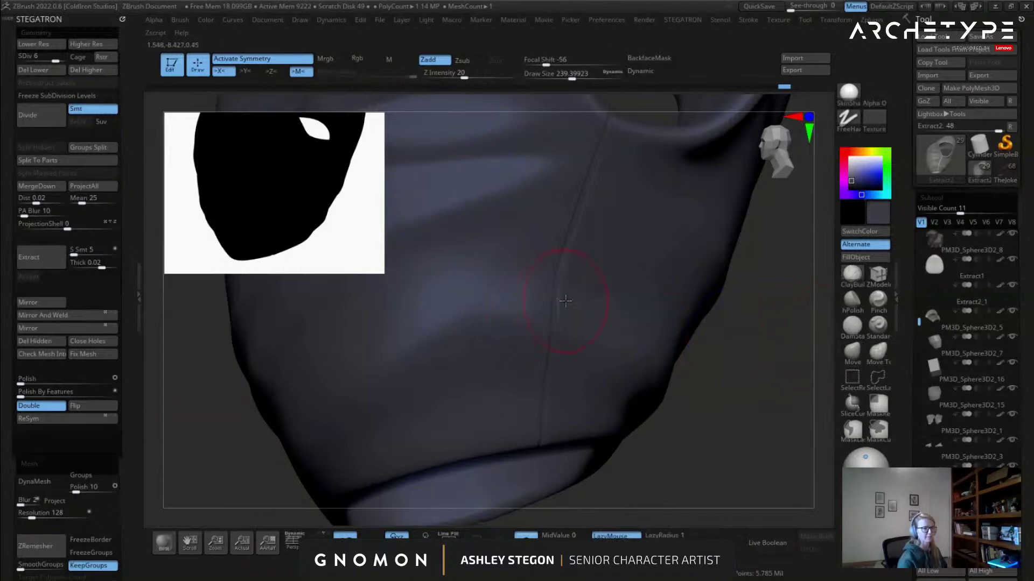
right_drag(566, 300, 566, 271)
key(d)
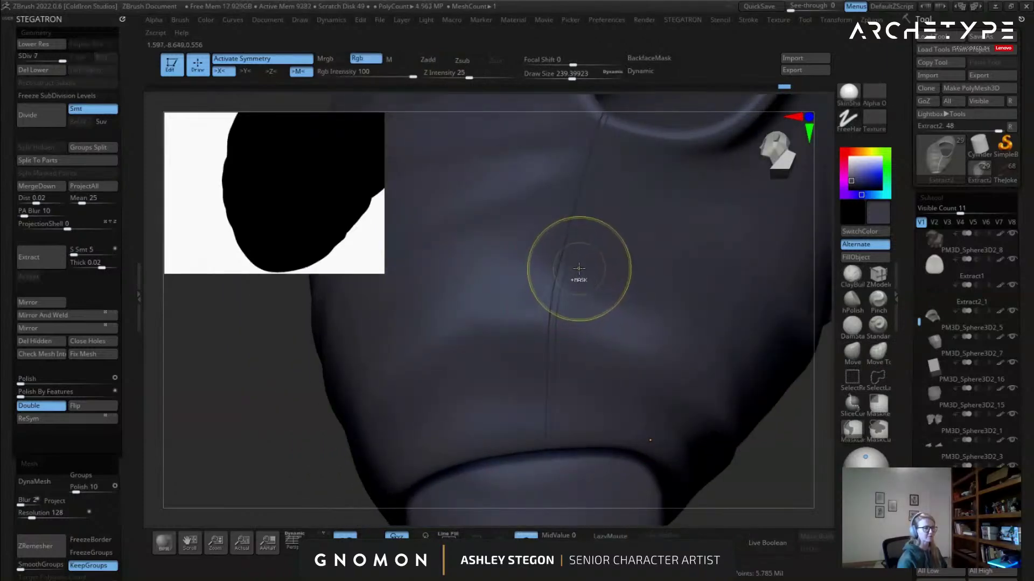
Try the Move and Move Topological brushes for adjusting the side seam.
click(852, 379)
click(860, 351)
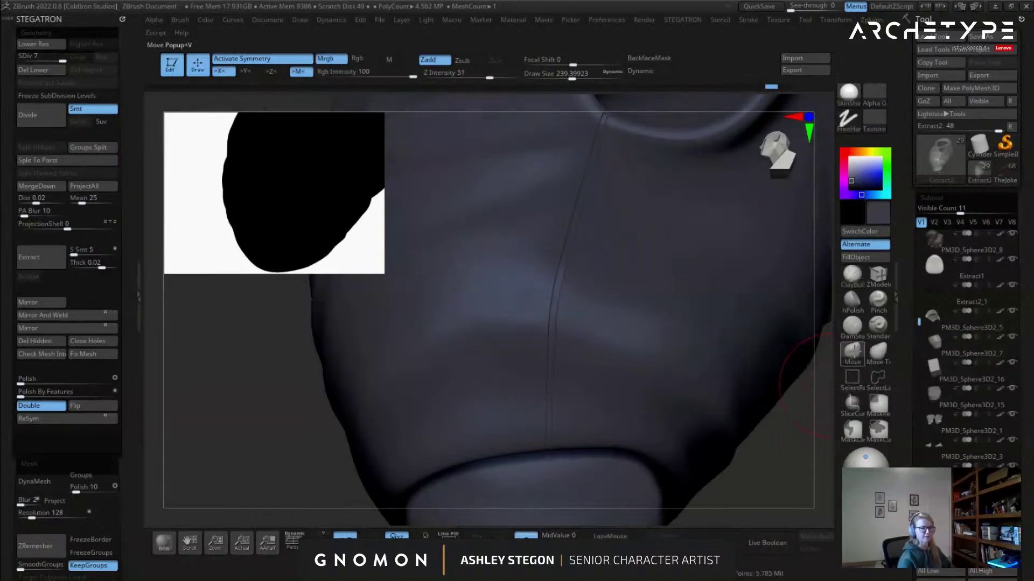
key(b)
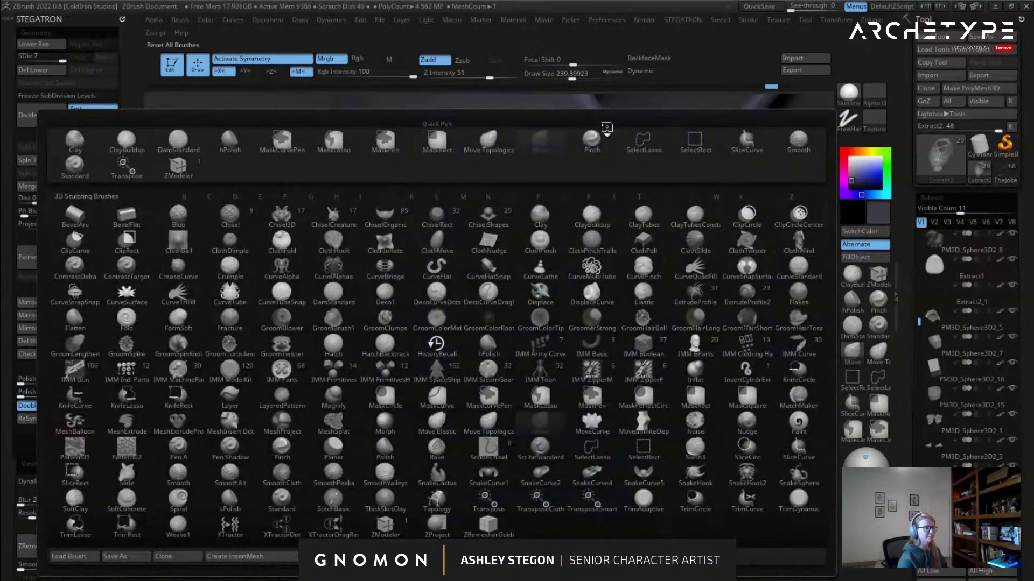
click(502, 139)
key(shift)
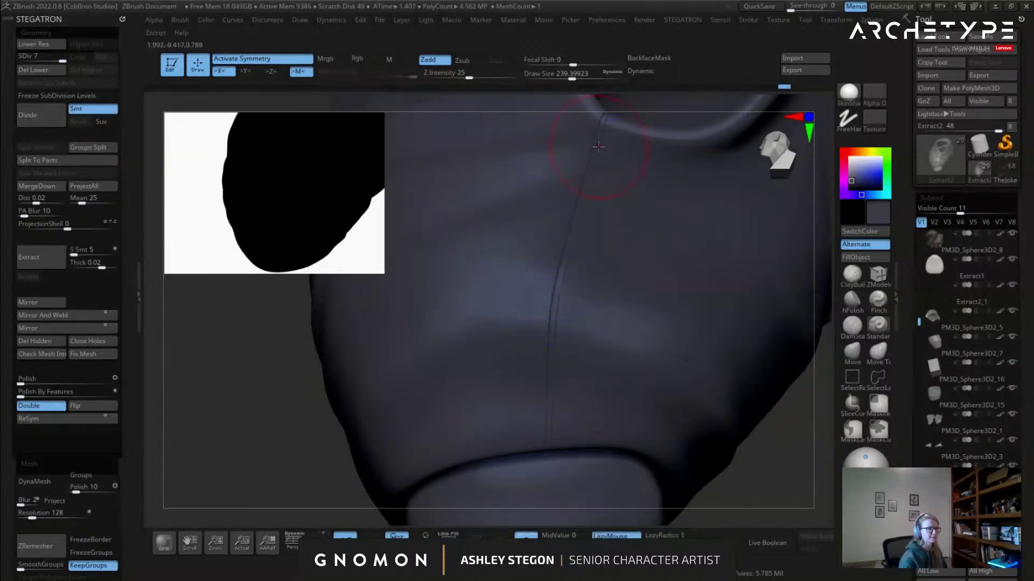
Sculpt and smooth the side seam with ClayBuildup from the armhole down to the hem.
click(855, 277)
right_drag(604, 148, 600, 189)
right_drag(525, 402, 550, 323)
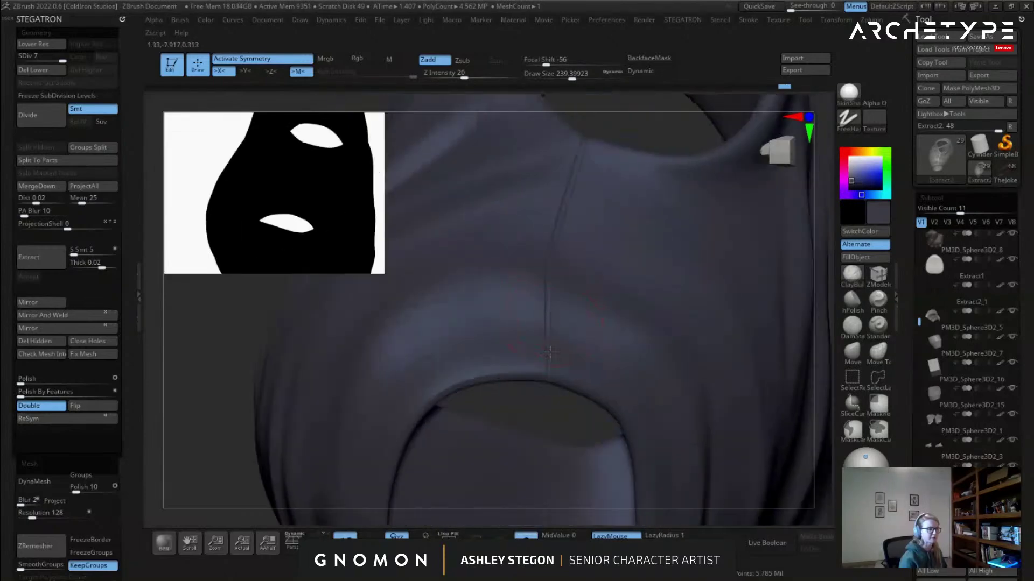
drag(551, 352, 553, 364)
key(shift)
right_drag(554, 257, 550, 323)
drag(550, 258, 569, 235)
mouse_move(568, 270)
right_down()
mouse_move(560, 239)
mouse_move(711, 314)
mouse_move(631, 287)
mouse_move(665, 299)
mouse_move(640, 253)
mouse_move(538, 270)
right_up()
Turn off symmetry and sculpt and smooth the opposite side seam up to the armhole at a draw size of about 274.
key(x)
key(s)
drag(526, 268, 529, 269)
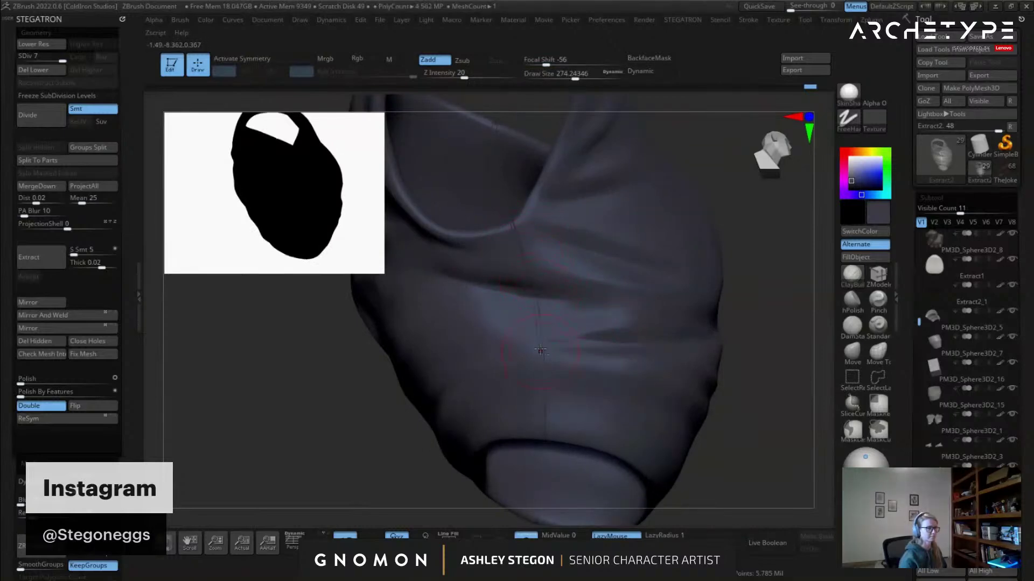
drag(535, 304, 508, 221)
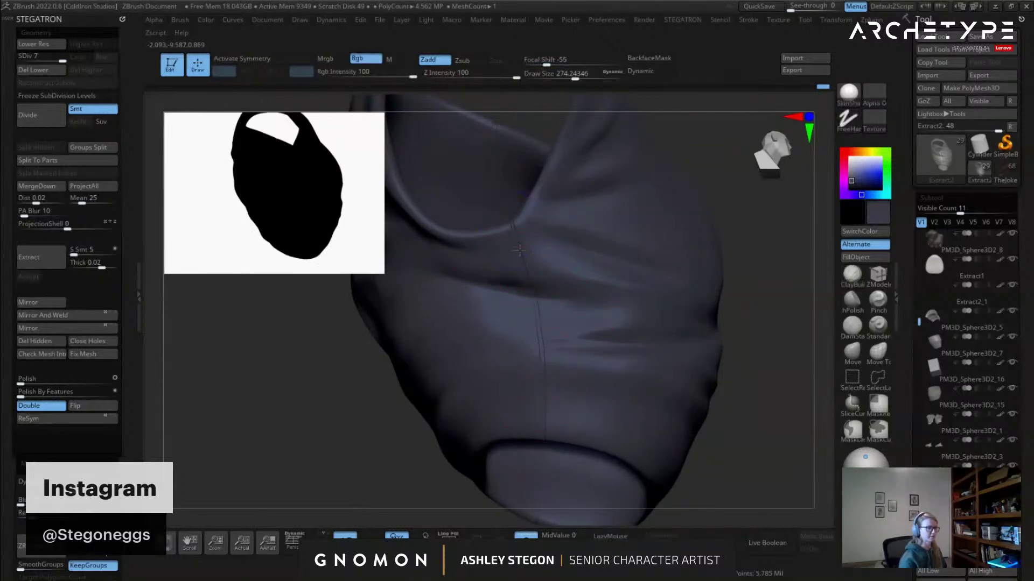
right_drag(540, 334, 525, 346)
shift+drag(525, 346, 541, 347)
mouse_move(557, 345)
right_down()
mouse_move(603, 328)
mouse_move(581, 314)
right_up()
Inspect the sculpted seams around the shirt, on its own and together with the other subtools.
mouse_move(463, 222)
right_down()
mouse_move(533, 325)
mouse_move(565, 257)
mouse_move(596, 363)
mouse_move(578, 268)
right_up()
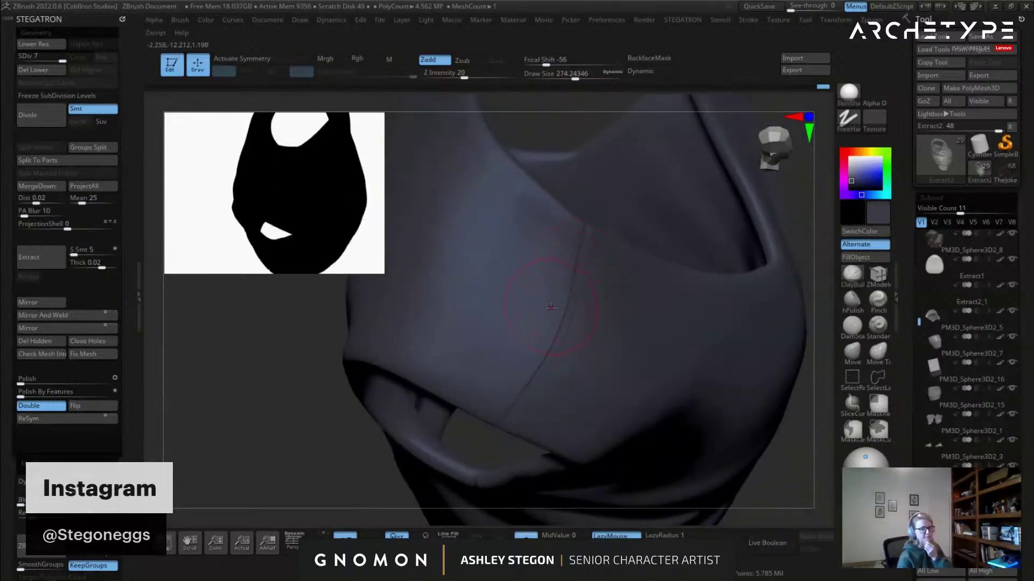
mouse_move(582, 338)
right_down()
mouse_move(565, 301)
mouse_move(538, 366)
mouse_move(522, 313)
mouse_move(485, 329)
mouse_move(505, 362)
right_up()
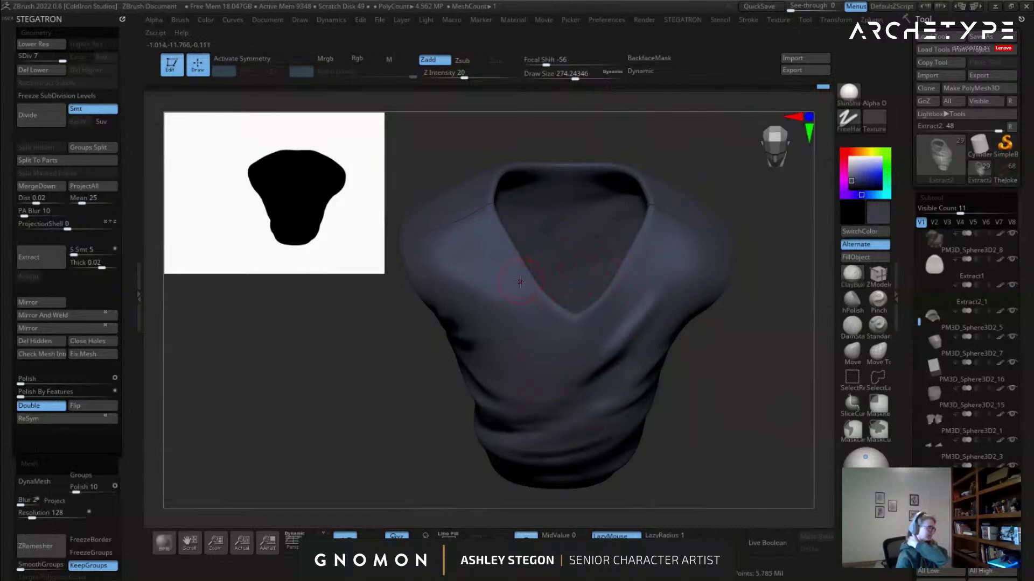
mouse_move(729, 381)
right_down()
mouse_move(694, 370)
mouse_move(676, 328)
right_up()
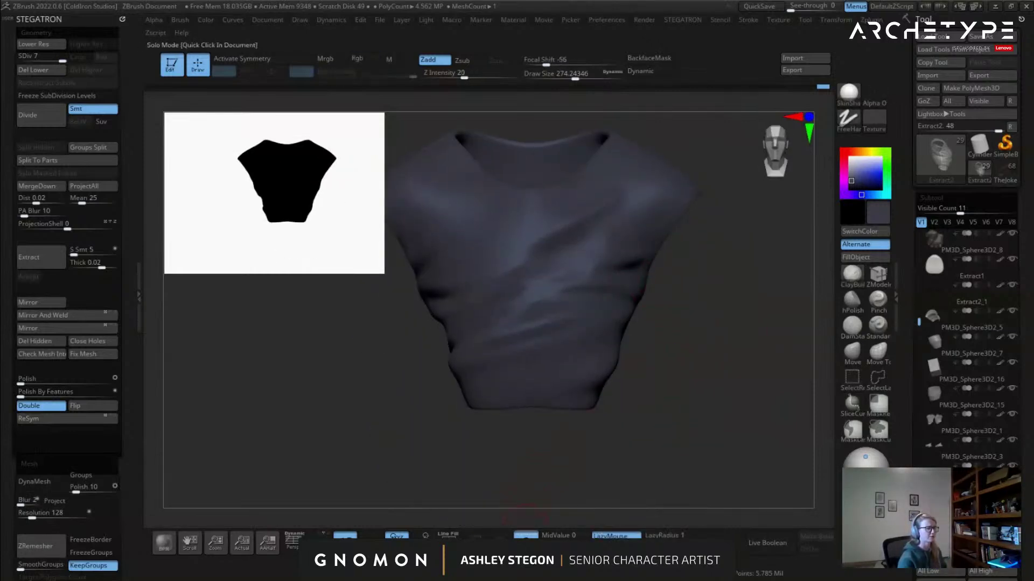
click(526, 537)
mouse_move(542, 353)
right_down()
mouse_move(566, 354)
mouse_move(517, 333)
mouse_move(585, 339)
mouse_move(568, 305)
mouse_move(619, 285)
mouse_move(592, 353)
right_up()
click(526, 536)
Show the shirt's polygroups at subdivision level 3 around the front centre line and reduce the draw size to about 74.
key(shift+f)
key(shift+d)
key(shift+d)
key(shift+d)
key(shift+d)
key(shift+d)
key(shift+d)
key(s)
drag(606, 357, 583, 357)
key(d)
key(d)
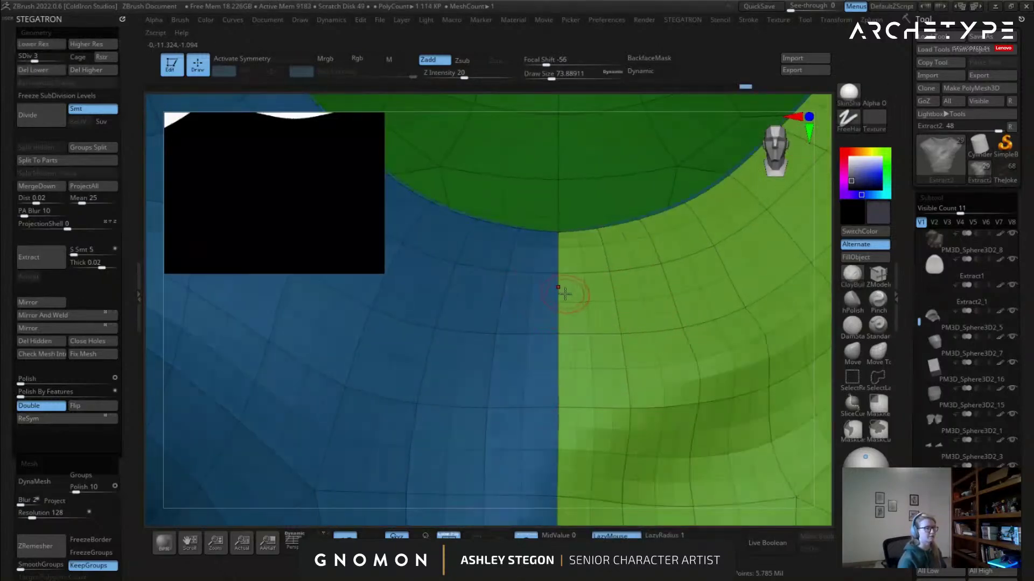
Step up to subdivision level 4 and hide the narrow loop beside the front centre line with SelectLasso.
key(ctrl+shift)
key(d)
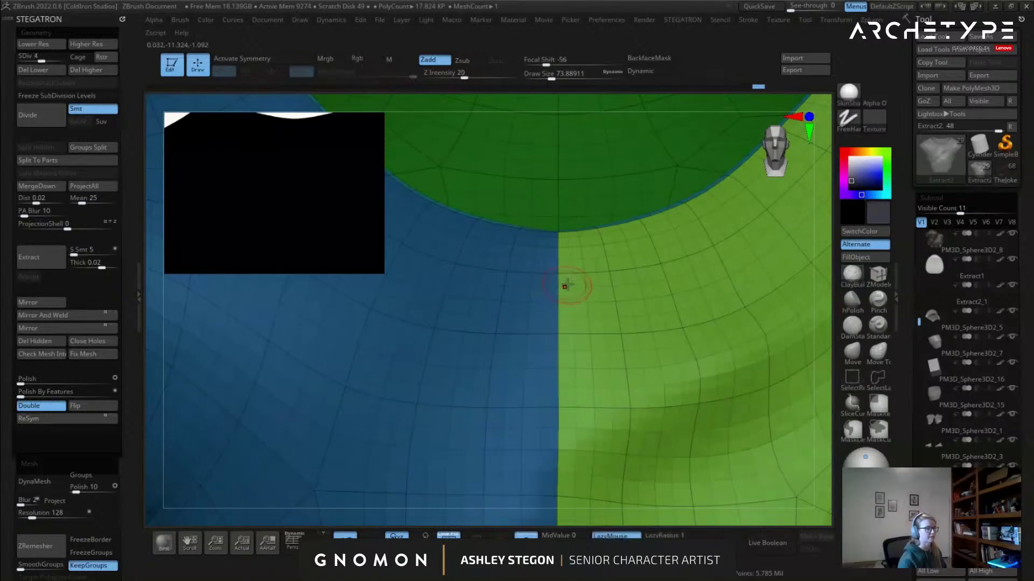
ctrl+right_drag(570, 288, 586, 326)
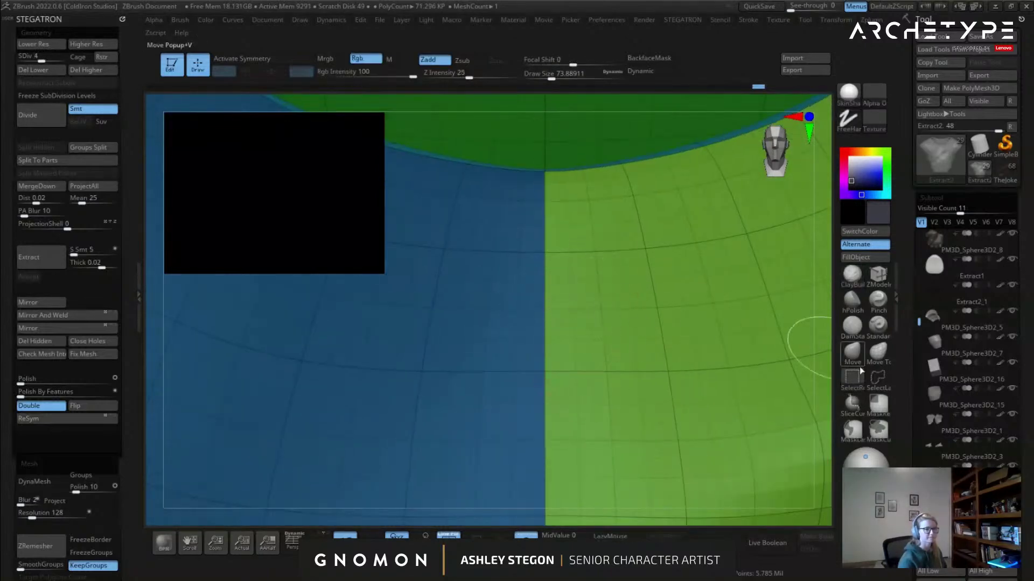
click(877, 376)
ctrl+shift+drag(550, 311, 546, 318)
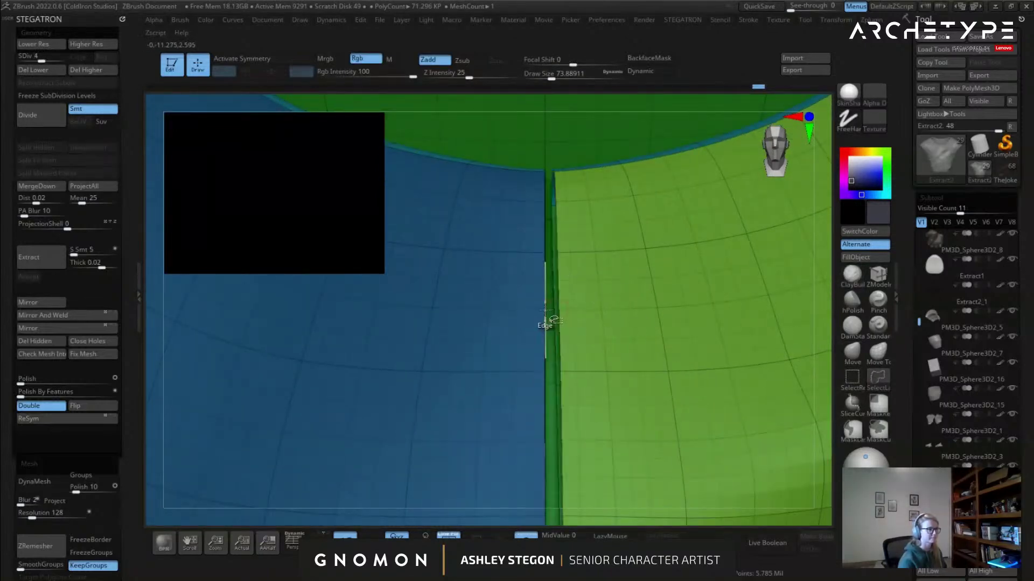
ctrl+shift+click(539, 309)
Adjust the shirt's visibility until only the narrow loops along the front and back centre lines are isolated.
ctrl+right_drag(604, 323, 613, 282)
ctrl+shift+click(628, 210)
key(ctrl+z)
ctrl+shift+click(640, 208)
ctrl+shift+click(601, 208)
ctrl+right_drag(630, 221, 514, 138)
right_drag(514, 137, 619, 253)
right_drag(575, 344, 510, 253)
right_drag(636, 335, 542, 372)
right_drag(677, 350, 660, 323)
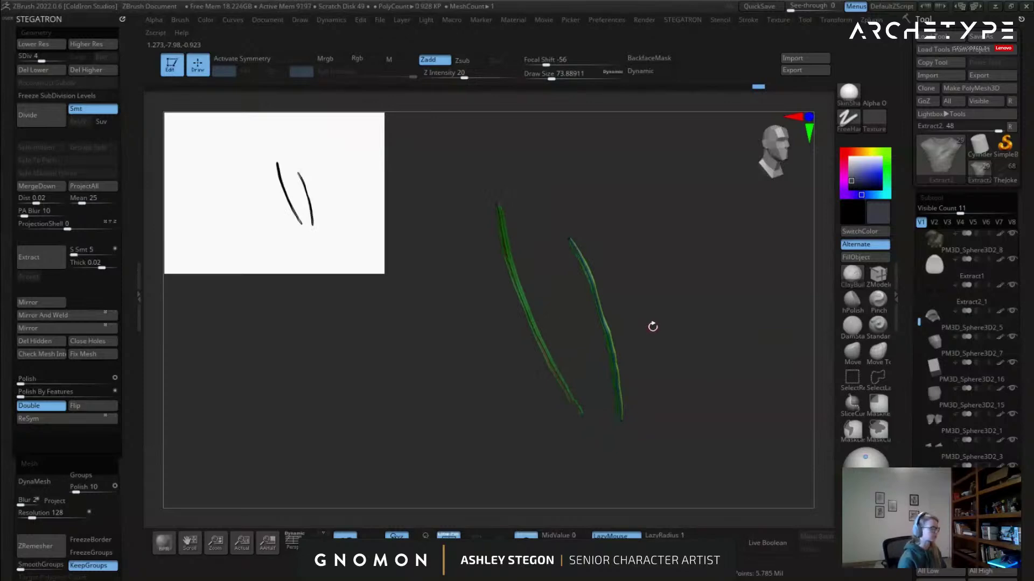
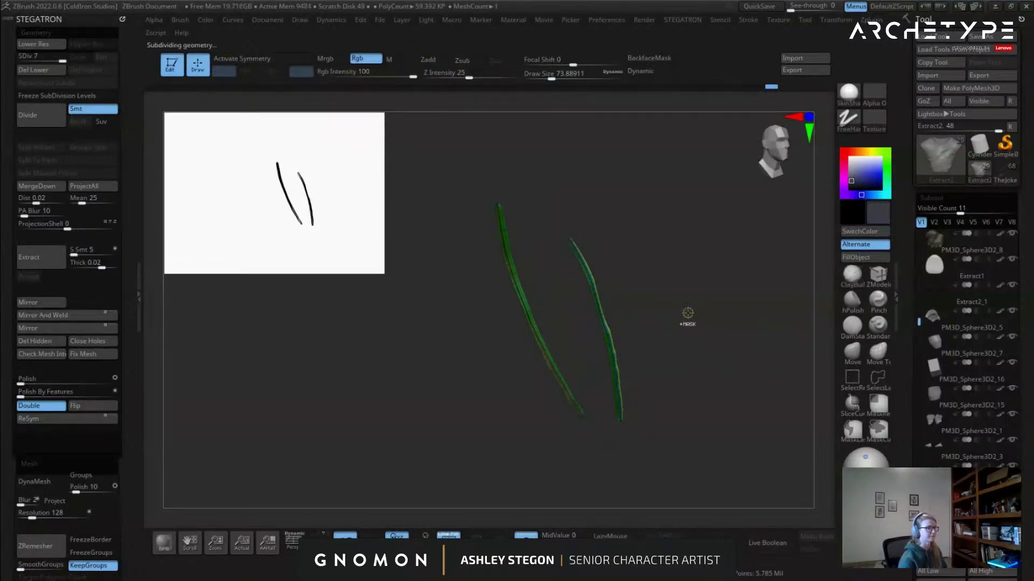
Set the draw size to about 158 and mask the isolated centre loops at subdivision level 7.
key(s)
mouse_move(683, 288)
mouse_down()
mouse_move(692, 293)
mouse_move(663, 315)
mouse_move(642, 288)
mouse_up()
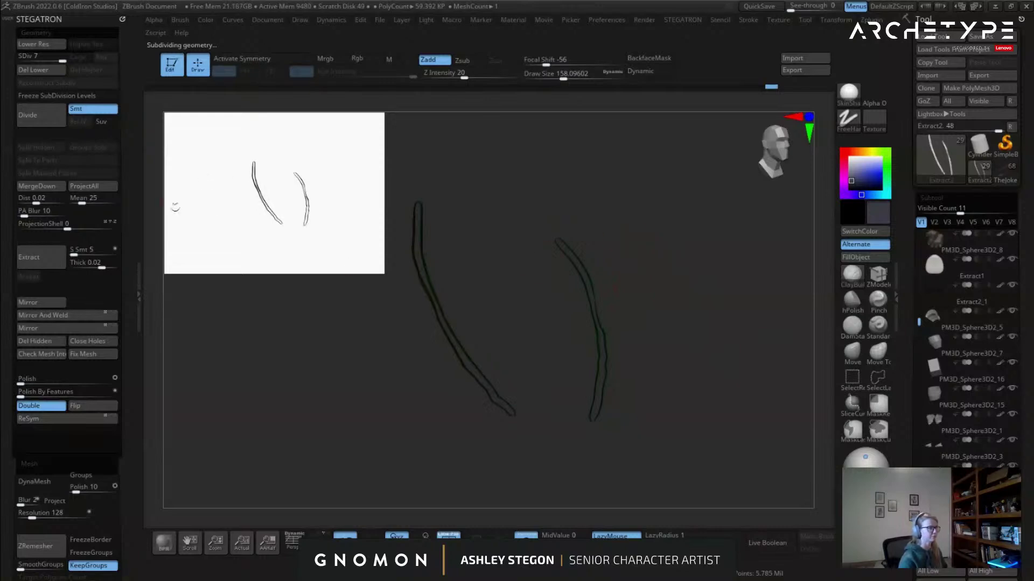
drag(563, 225, 603, 279)
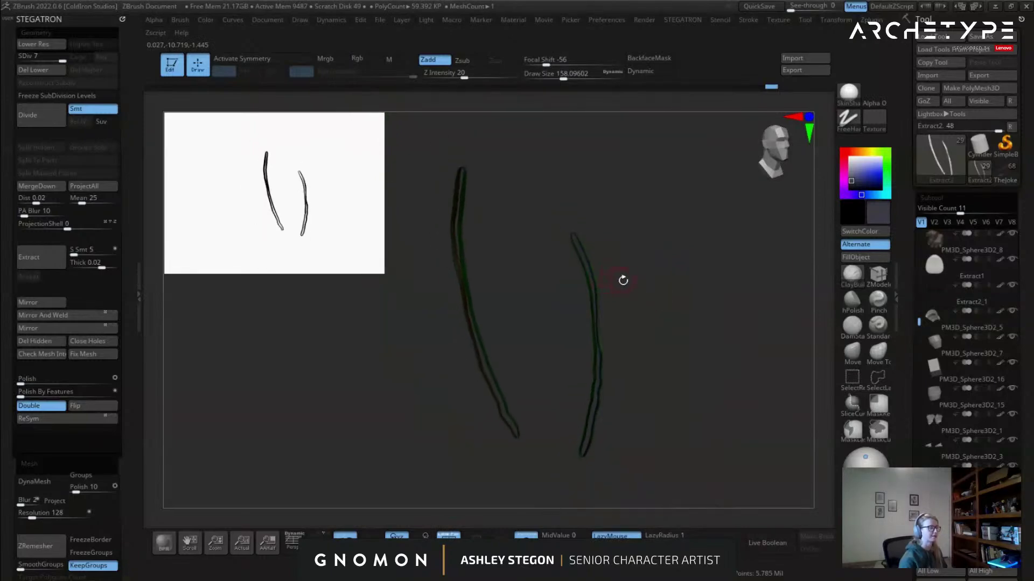
ctrl+shift+click(689, 320)
key(ctrl+z)
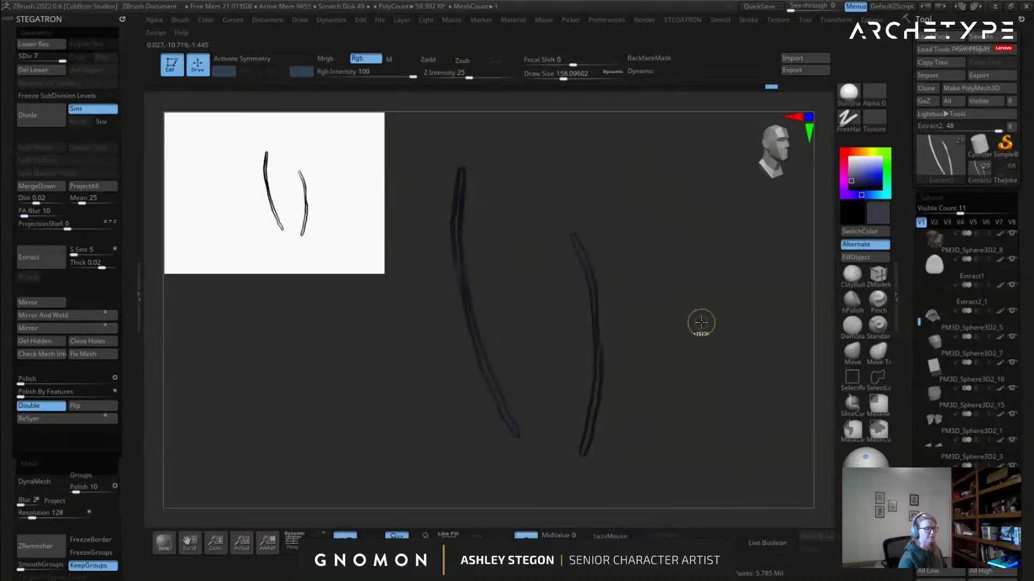
ctrl+shift+drag(720, 337, 746, 387)
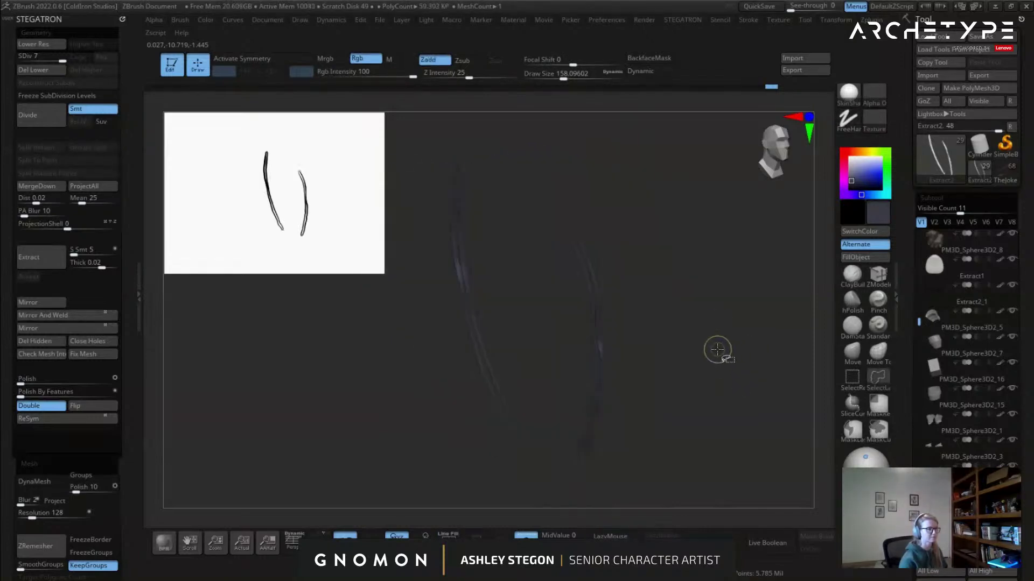
ctrl+drag(701, 349, 735, 408)
ctrl+click(717, 374)
Show the whole shirt and invert the mask so only the narrow centre loops are editable.
ctrl+shift+drag(725, 371, 670, 369)
shift+drag(730, 381, 745, 382)
ctrl+click(727, 378)
alt+right_drag(598, 228, 485, 344)
alt+right_drag(686, 336, 596, 221)
mouse_move(596, 221)
ctrl+right_down()
mouse_move(596, 182)
mouse_move(608, 218)
mouse_move(578, 221)
ctrl+right_up()
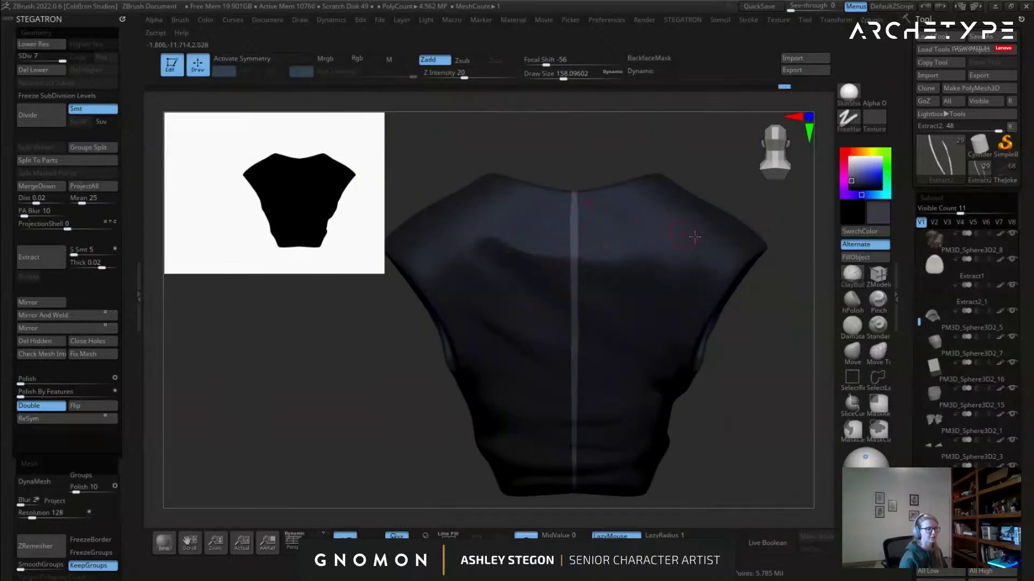
Sculpt the upper part of the back centre seam with ClayBuildup, raising the draw size to about 437.
key(b)
key(c)
key(b)
key(s)
drag(584, 225, 605, 225)
key(shift+f)
key(shift+f)
key(ctrl+shift+a)
right_drag(582, 212, 578, 204)
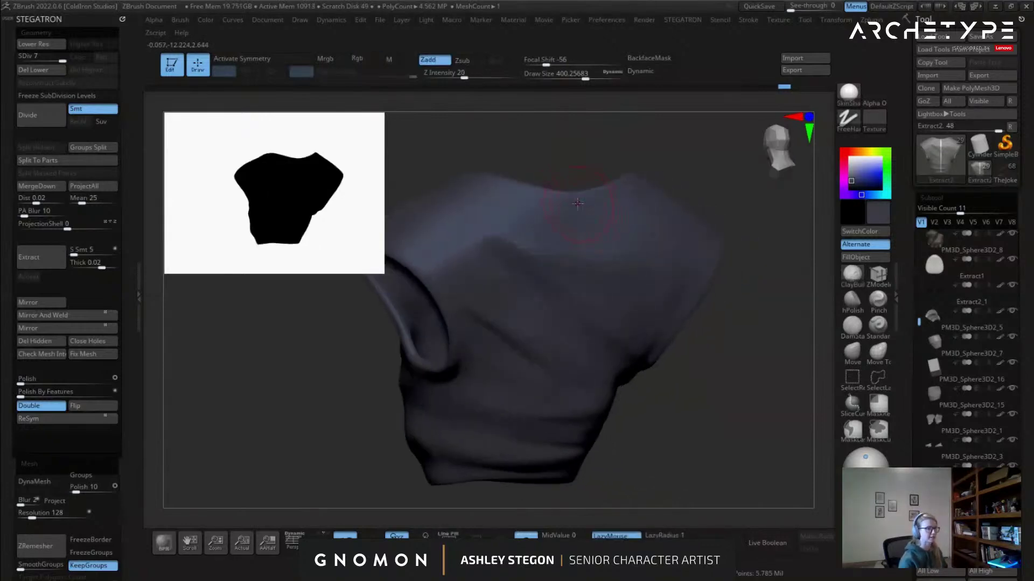
right_drag(580, 246, 572, 240)
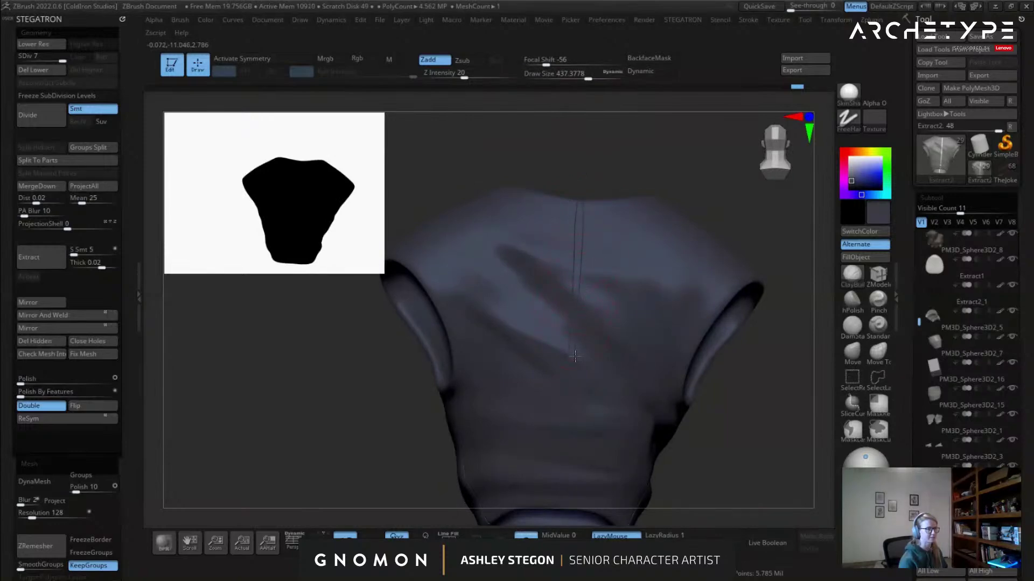
Continue the back centre seam down to the hem and smooth it up to the neckline.
right_drag(563, 380, 581, 249)
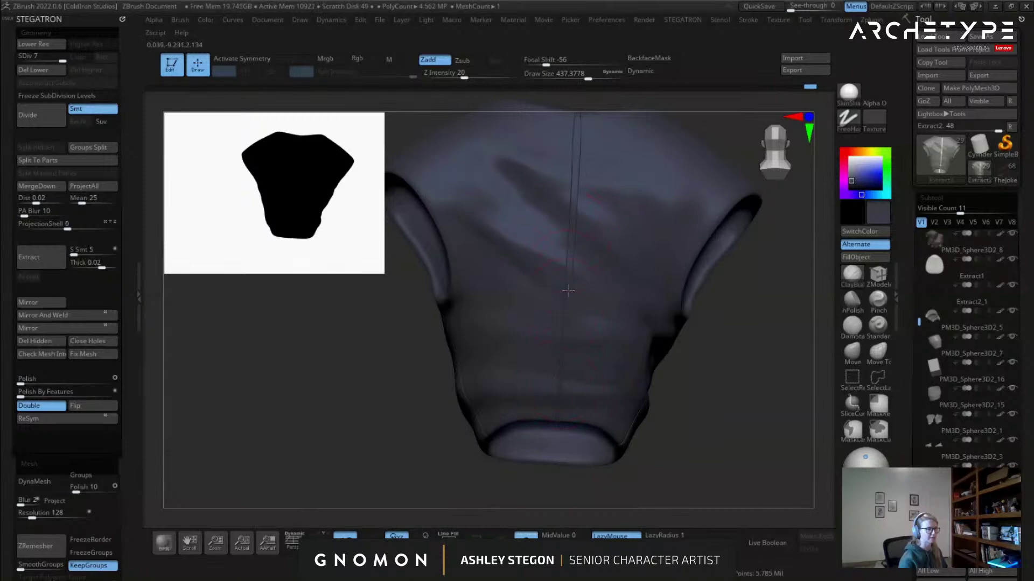
key(shift)
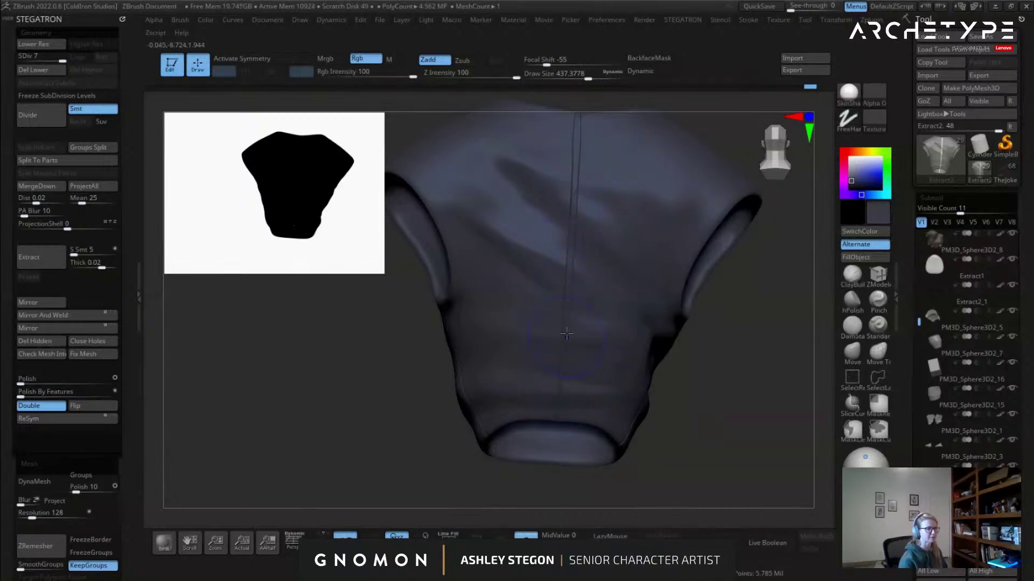
alt+right_drag(564, 237, 546, 337)
key(shift)
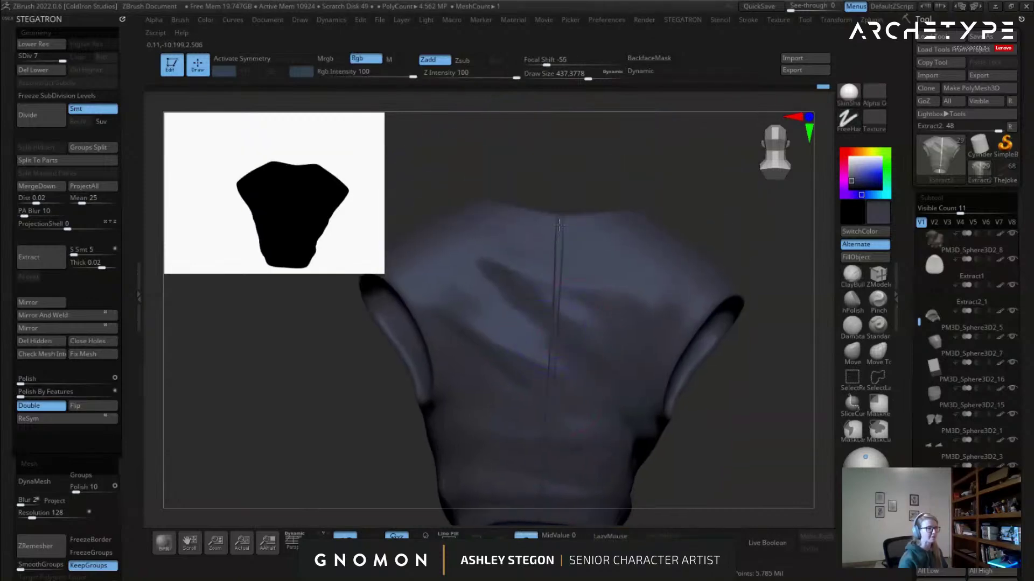
mouse_move(571, 211)
right_down()
mouse_move(553, 323)
mouse_move(549, 253)
mouse_move(561, 209)
mouse_move(514, 321)
mouse_move(512, 243)
right_up()
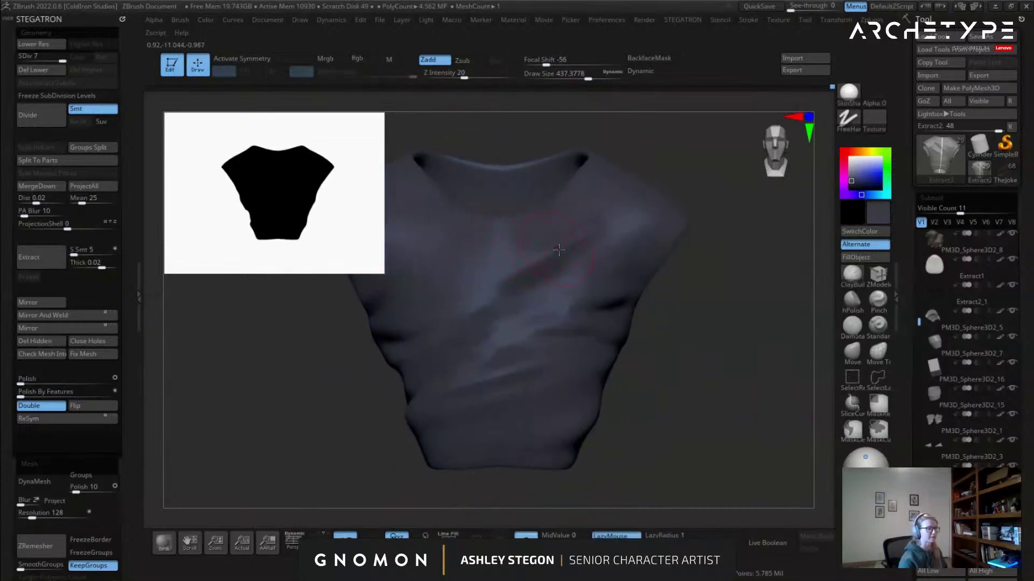
Sculpt and smooth the front centre seam from the neckline to the hem, and clear the mask.
key(shift+f)
key(shift+f)
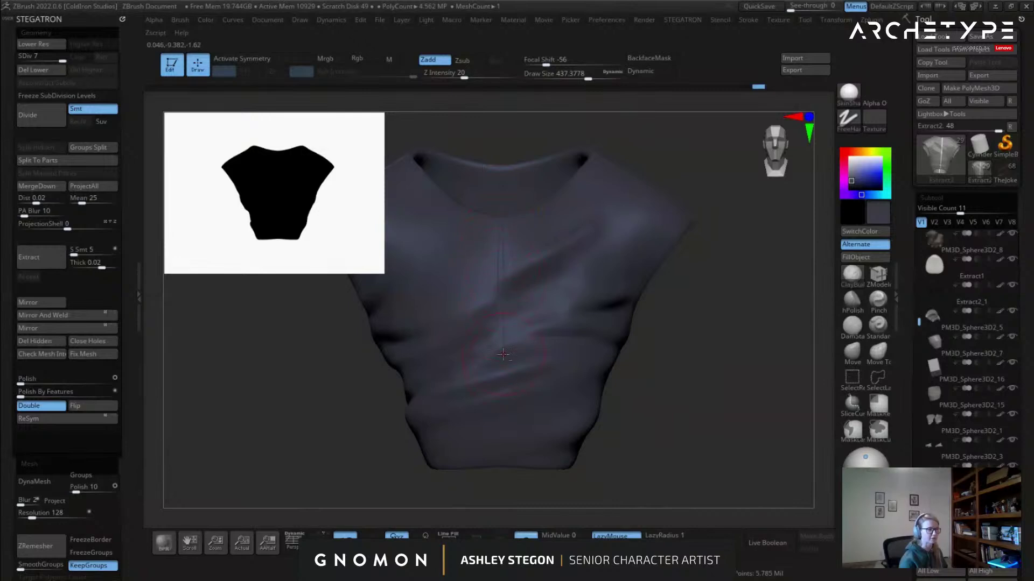
mouse_move(504, 464)
right_down()
mouse_move(579, 377)
mouse_move(518, 285)
right_up()
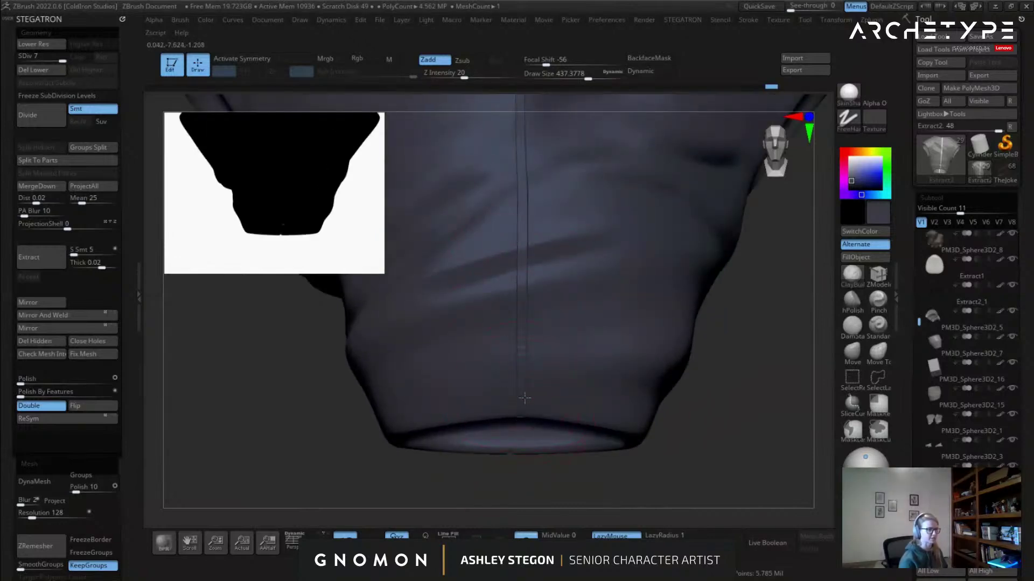
right_drag(524, 393, 526, 349)
right_drag(542, 193, 526, 335)
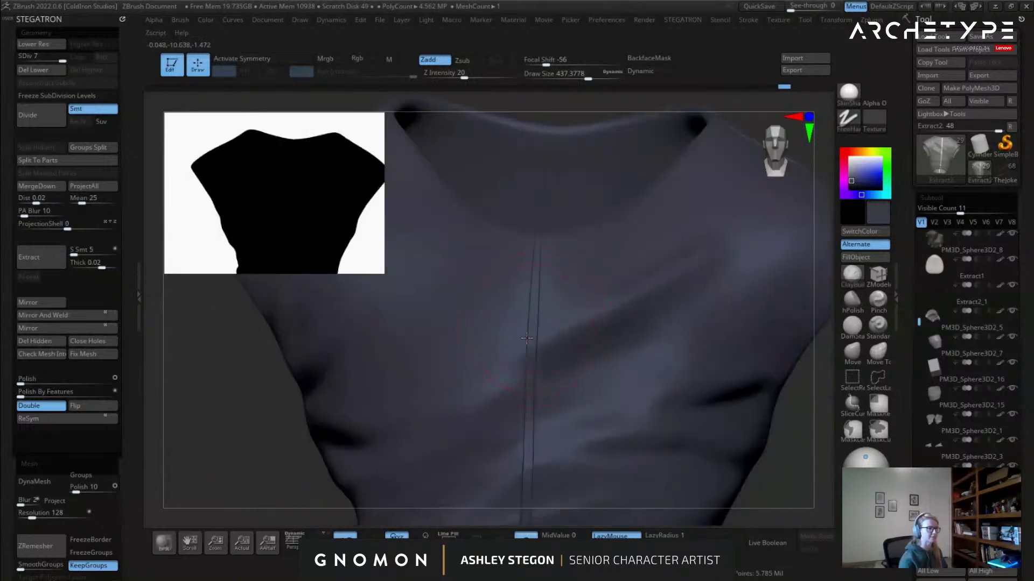
shift+drag(528, 340, 528, 386)
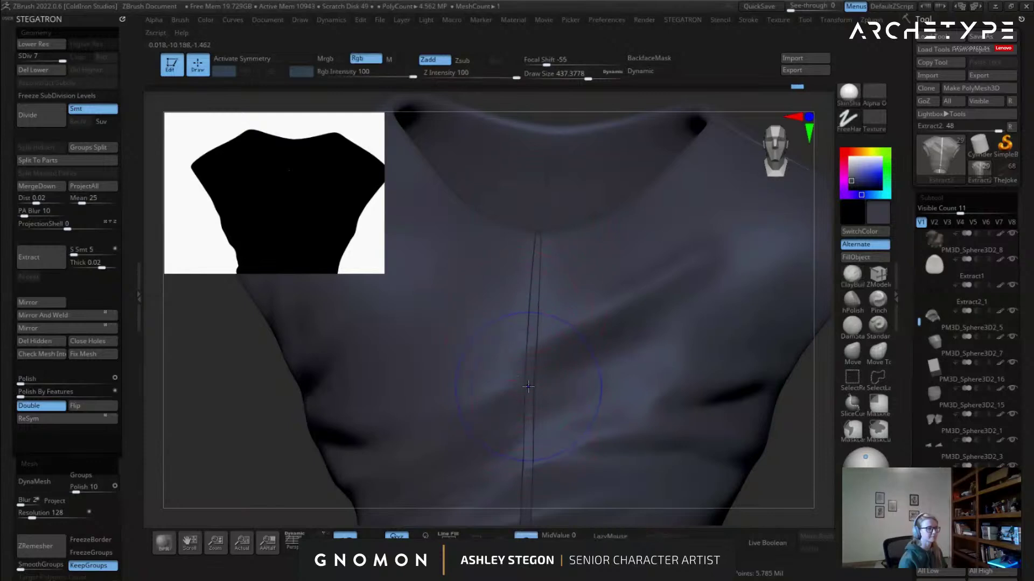
right_drag(539, 411, 549, 279)
right_drag(552, 395, 729, 398)
ctrl+drag(727, 377, 754, 431)
alt+right_drag(786, 330, 741, 328)
Tighten the upper front centre seam with the Pinch brush at subdivision level 5 and a draw size of about 331.
click(878, 303)
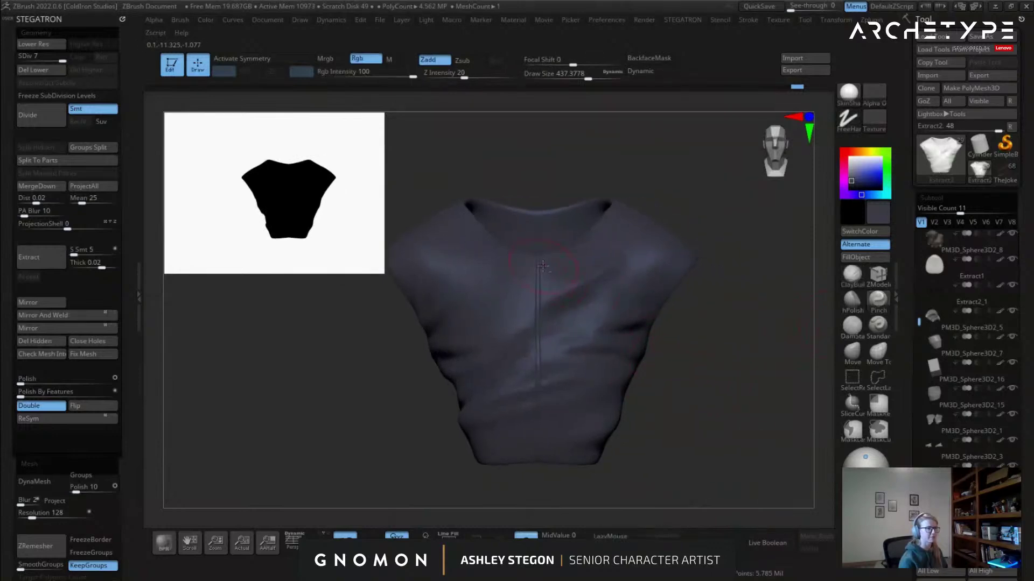
ctrl+right_drag(547, 268, 551, 293)
key(shift+d)
key(shift+d)
key(shift+f)
key(shift+f)
key(s)
drag(528, 265, 520, 264)
alt+right_drag(550, 290, 574, 214)
key(x)
key(x)
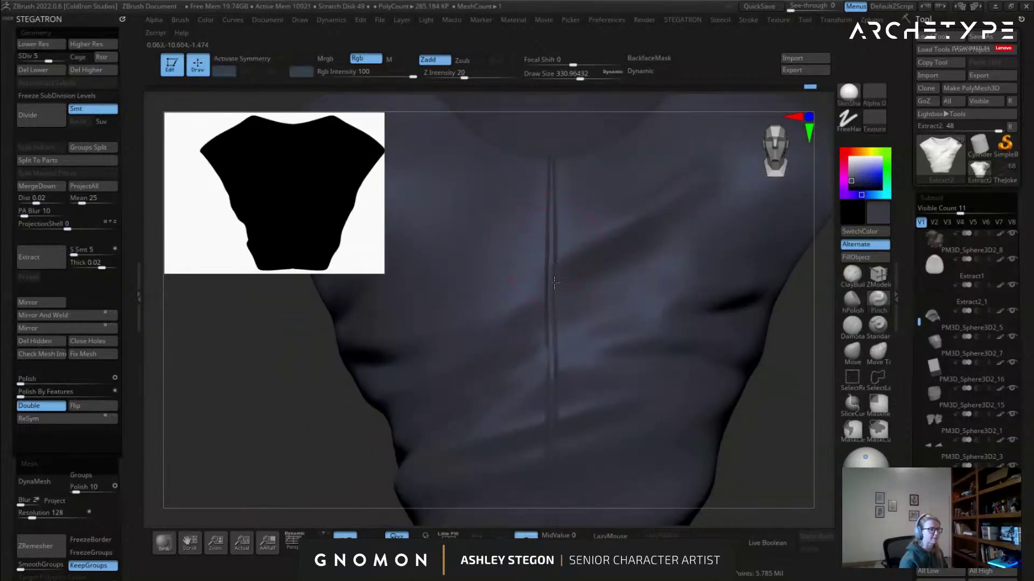
Pinch the lower front centre seam down to the hem and rework its upper part.
right_drag(534, 325, 554, 233)
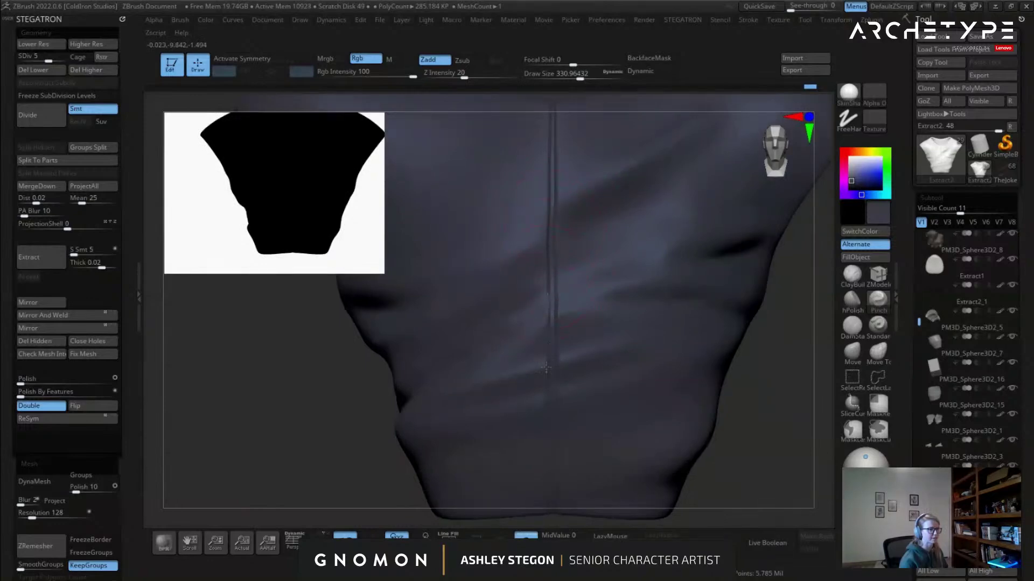
right_drag(551, 358, 571, 272)
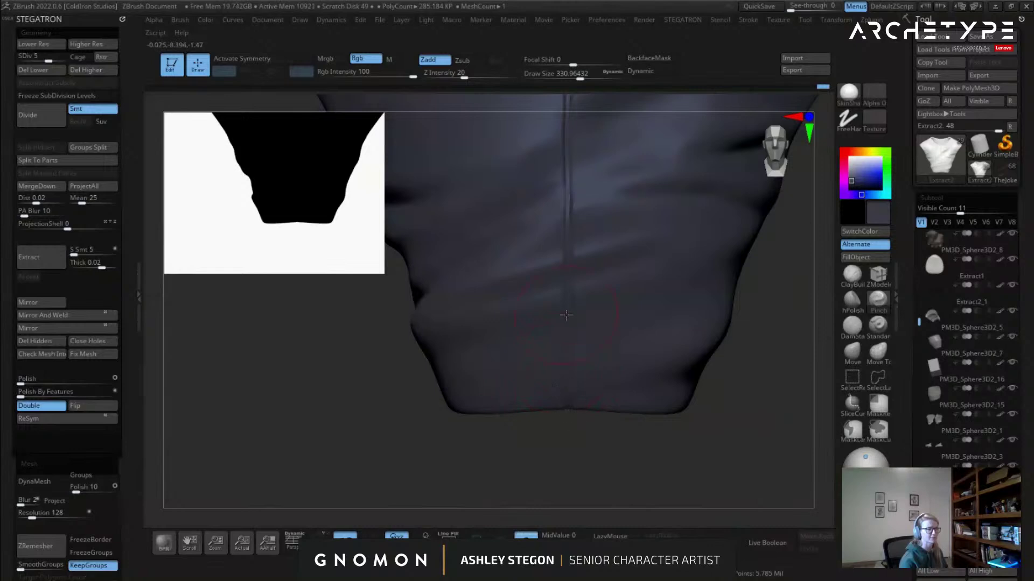
right_drag(571, 249, 551, 303)
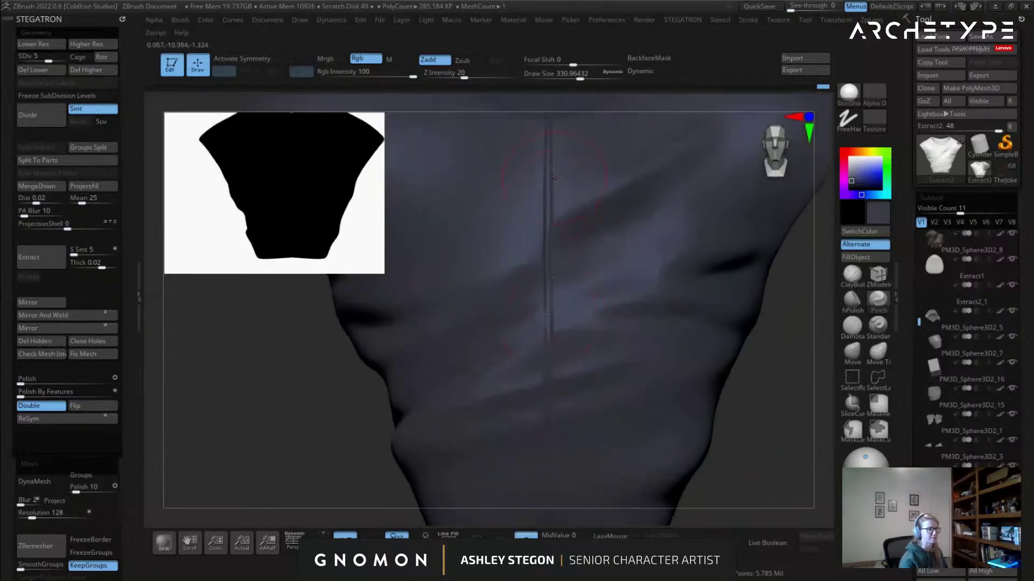
right_drag(555, 177, 545, 308)
Pinch the side seam from the armhole to the hem at subdivision level 6 and a draw size of about 251.
mouse_move(544, 267)
right_down()
mouse_move(485, 261)
mouse_move(479, 302)
right_up()
key([)
key(d)
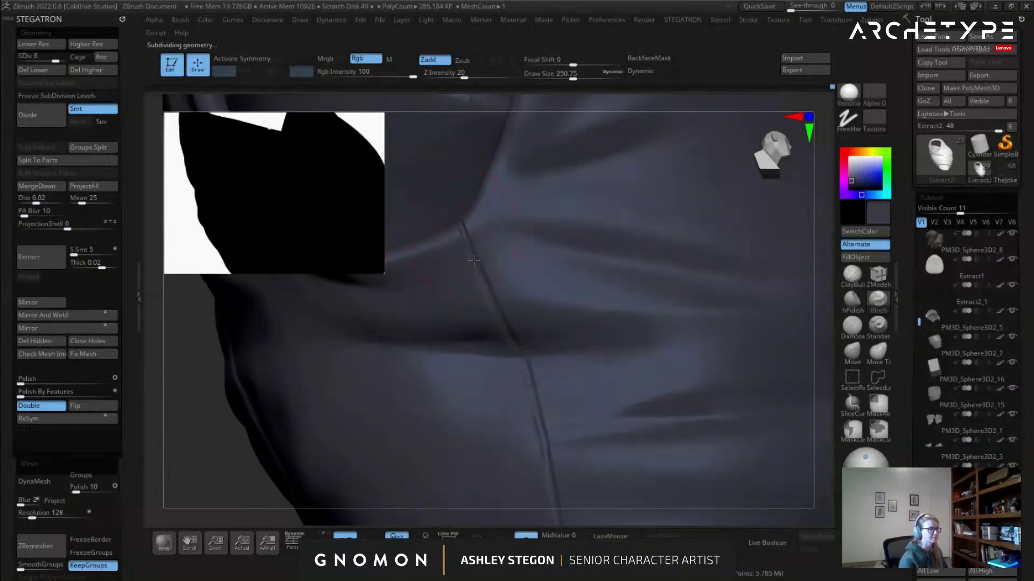
right_drag(538, 374, 531, 259)
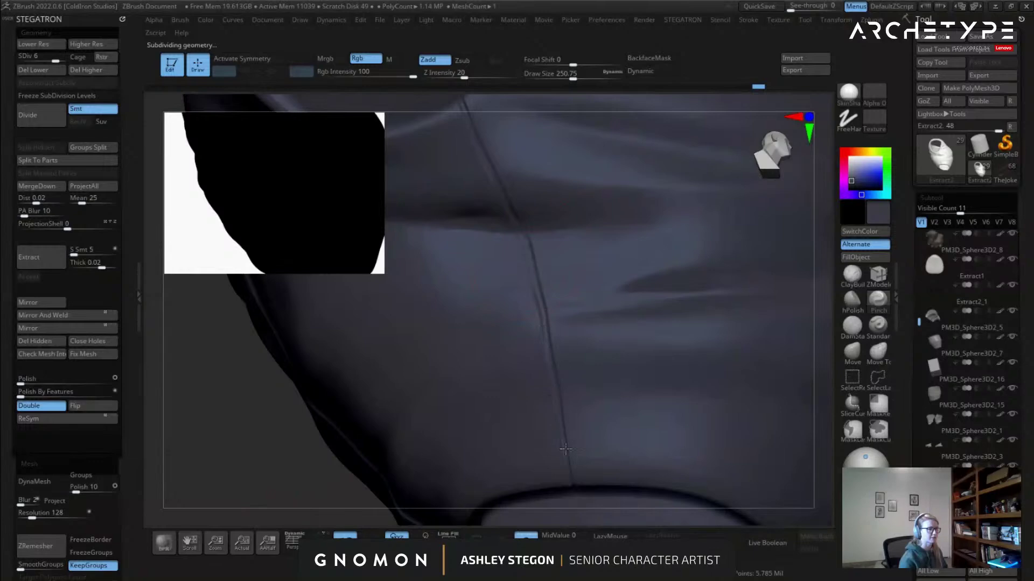
right_drag(478, 166, 550, 338)
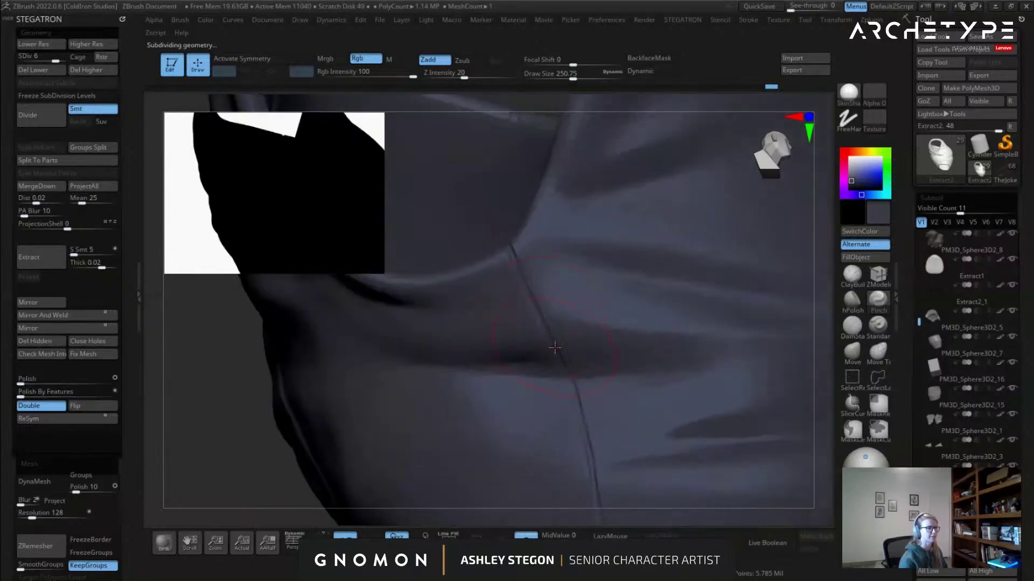
mouse_move(520, 272)
ctrl+right_down()
mouse_move(514, 225)
mouse_move(528, 277)
ctrl+right_up()
Resize the silhouette thumbnail down to 163.
drag(383, 273, 440, 315)
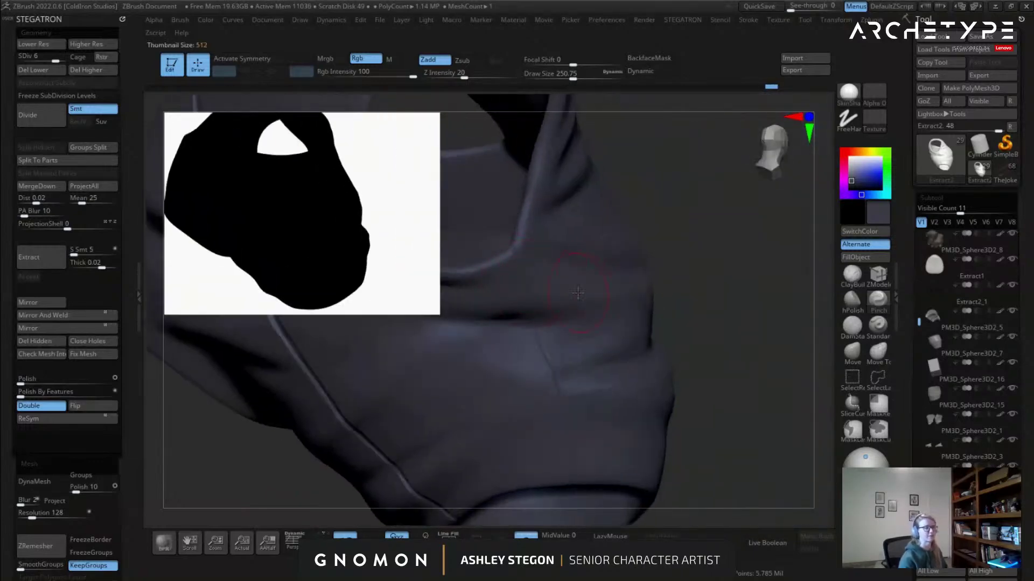
right_drag(458, 313, 557, 311)
drag(438, 313, 253, 180)
Pinch the back centre seam of the shirt from the neckline down to the hem at a draw size of about 280.
mouse_move(396, 283)
right_down()
mouse_move(613, 298)
mouse_move(554, 231)
mouse_move(534, 248)
mouse_move(543, 223)
right_up()
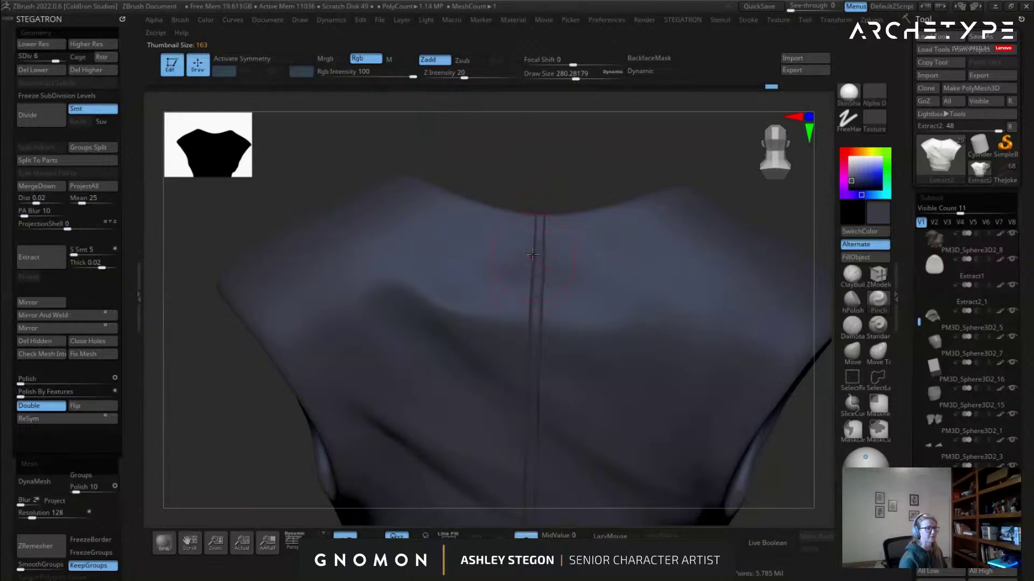
right_drag(546, 198, 550, 266)
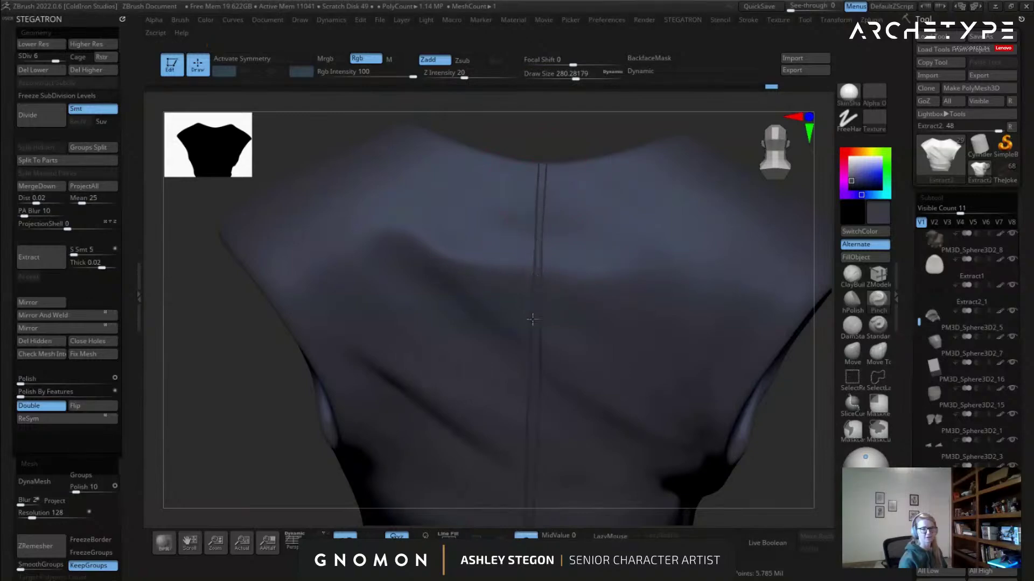
right_drag(512, 346, 503, 225)
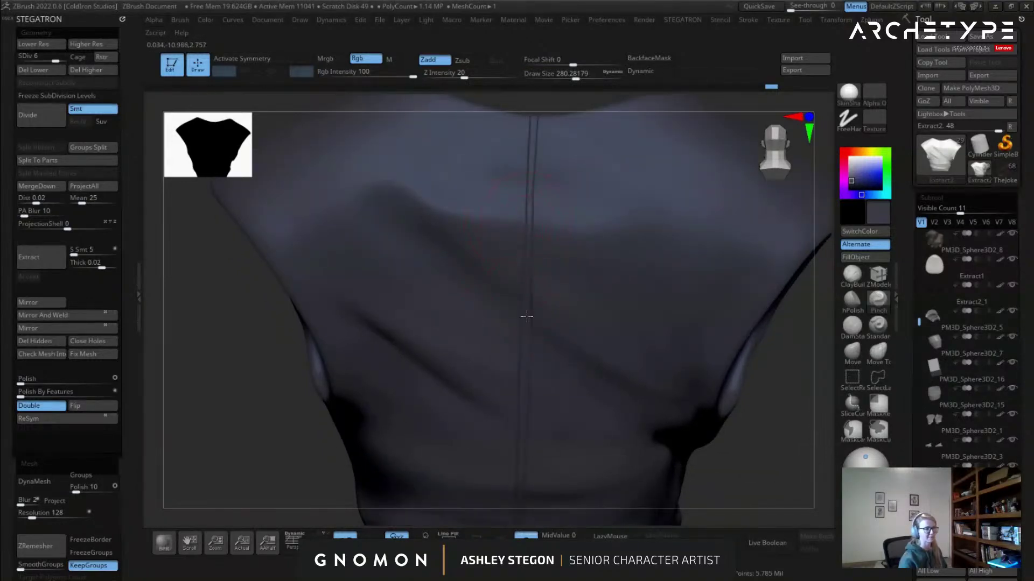
right_drag(529, 286, 512, 281)
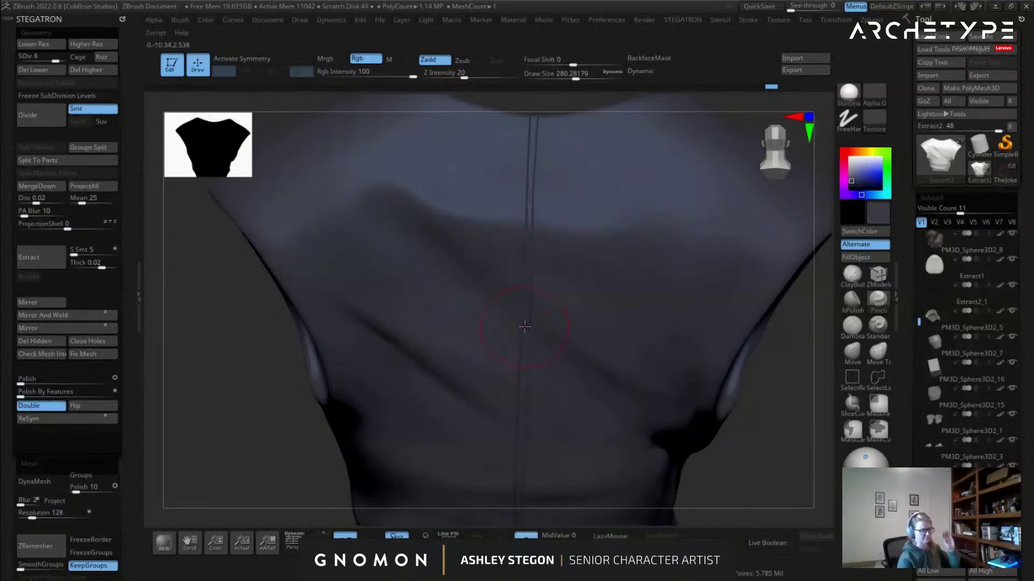
right_drag(527, 341, 537, 242)
right_drag(524, 357, 518, 246)
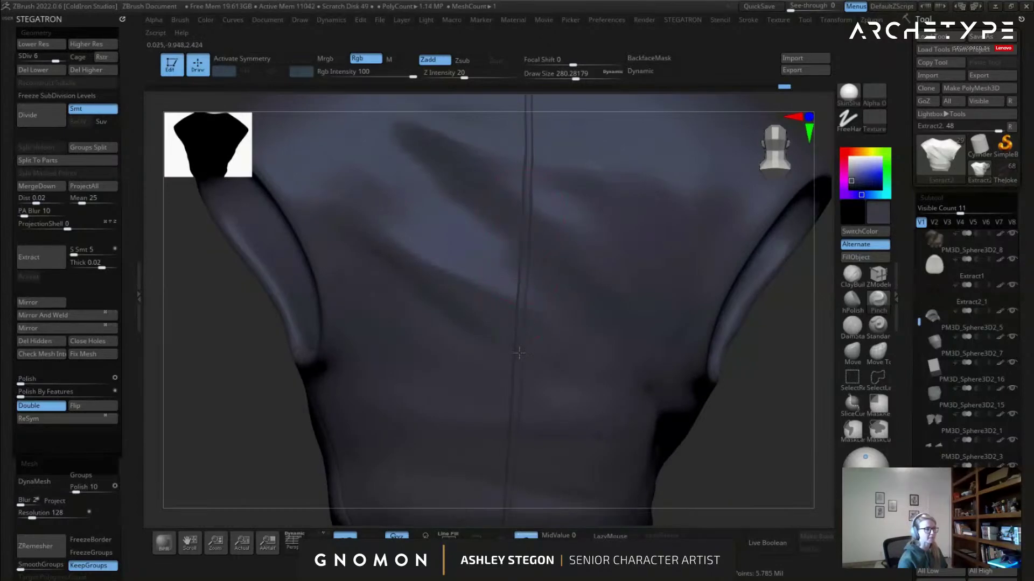
right_drag(531, 156, 515, 213)
right_drag(516, 319, 528, 276)
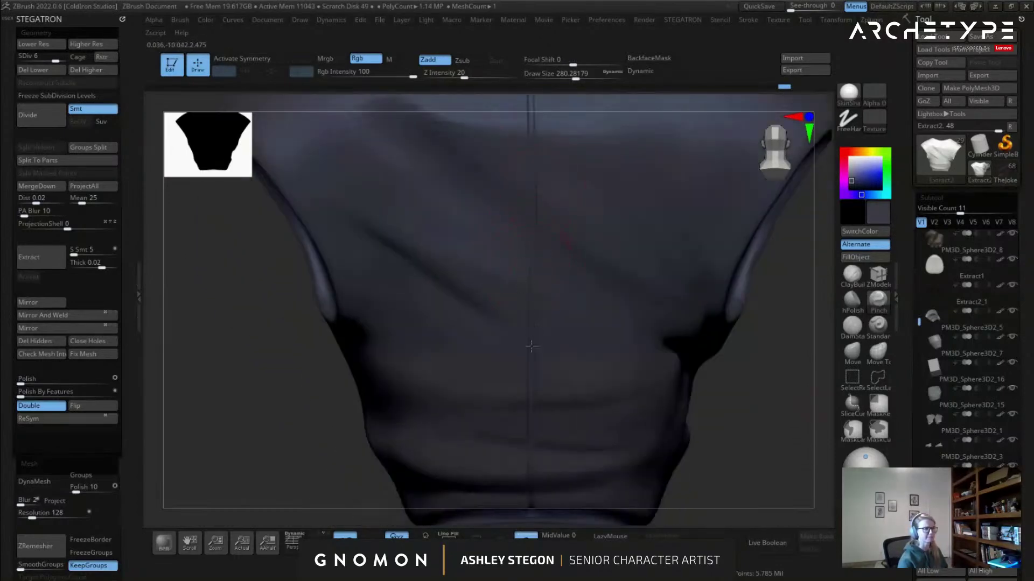
right_drag(524, 446, 530, 276)
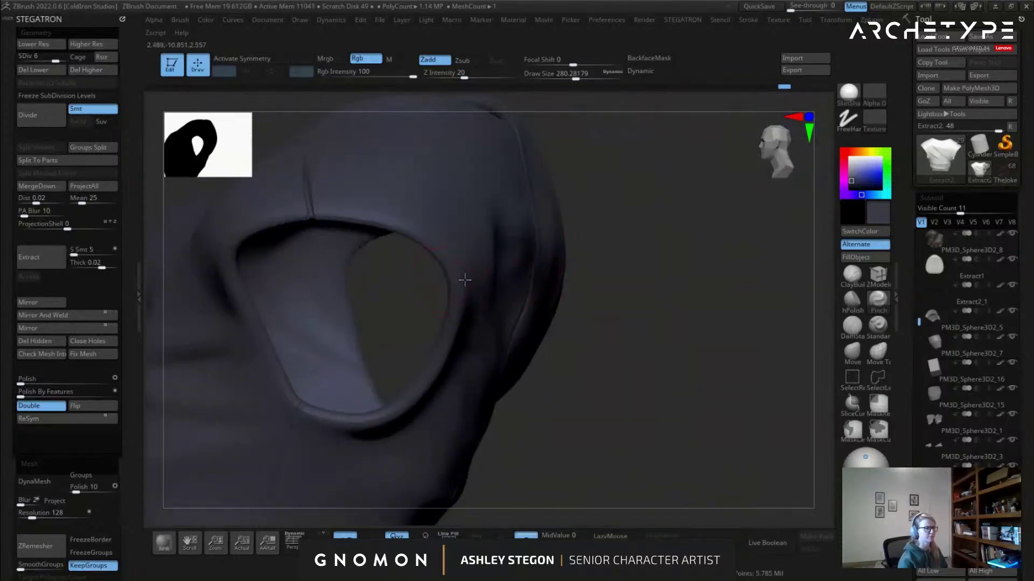
Show the wireframe and smooth the shoulder seam near the armhole, working up from subdivision level 2 to level 5.
mouse_move(472, 281)
right_down()
mouse_move(430, 226)
mouse_move(358, 195)
mouse_move(485, 274)
mouse_move(453, 262)
right_up()
key(shift+f)
key(shift+d)
key(shift+d)
key(shift+d)
key(shift+d)
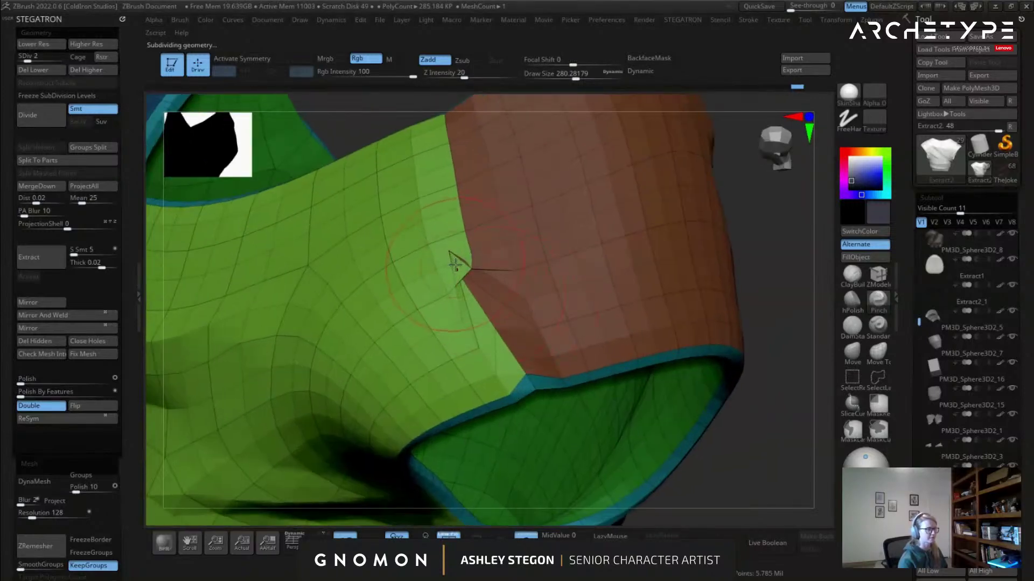
key(d)
shift+drag(459, 260, 524, 357)
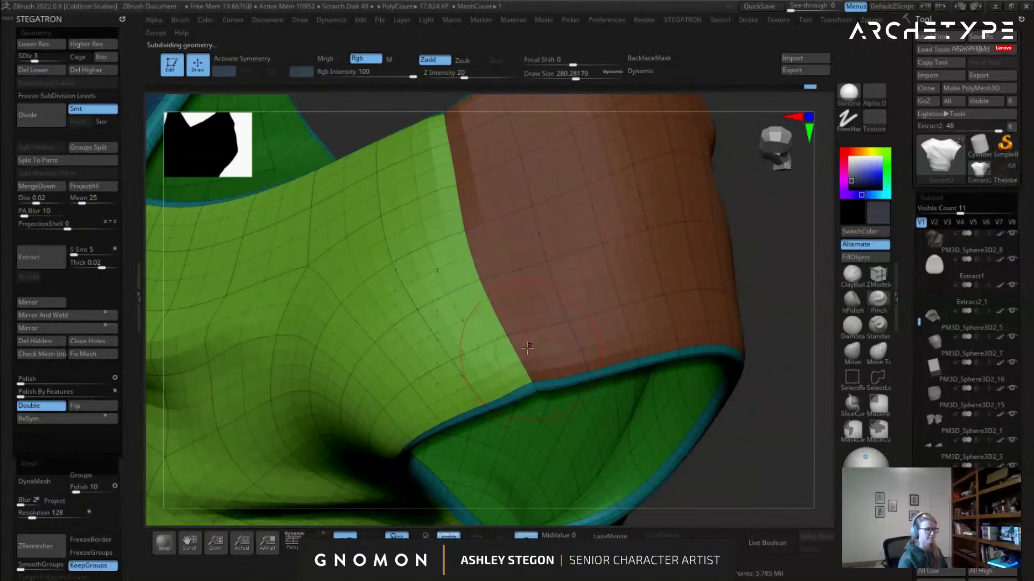
key(d)
mouse_move(457, 270)
shift+mouse_down()
mouse_move(484, 277)
mouse_move(525, 358)
shift+mouse_up()
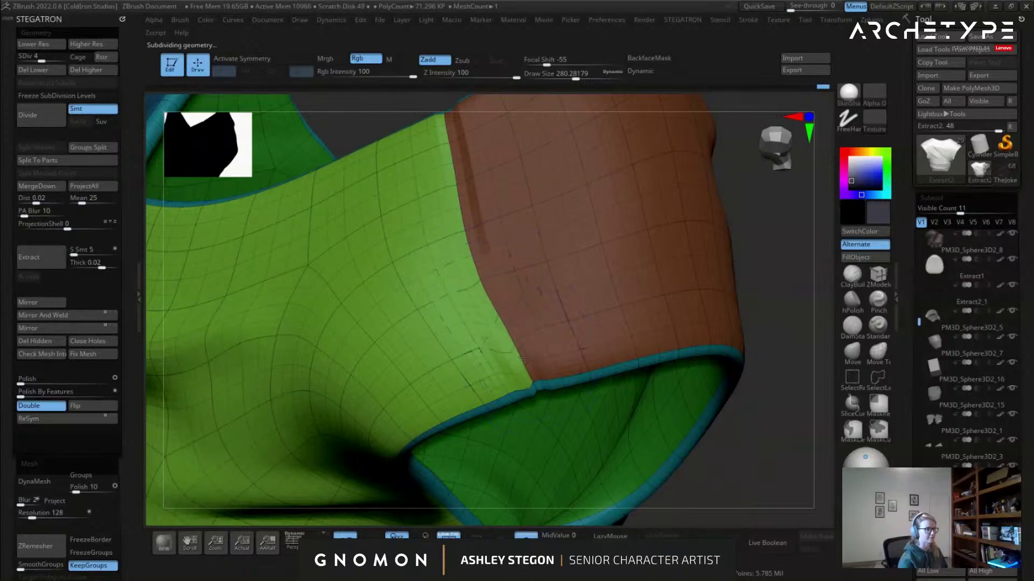
key(d)
shift+drag(477, 279, 532, 361)
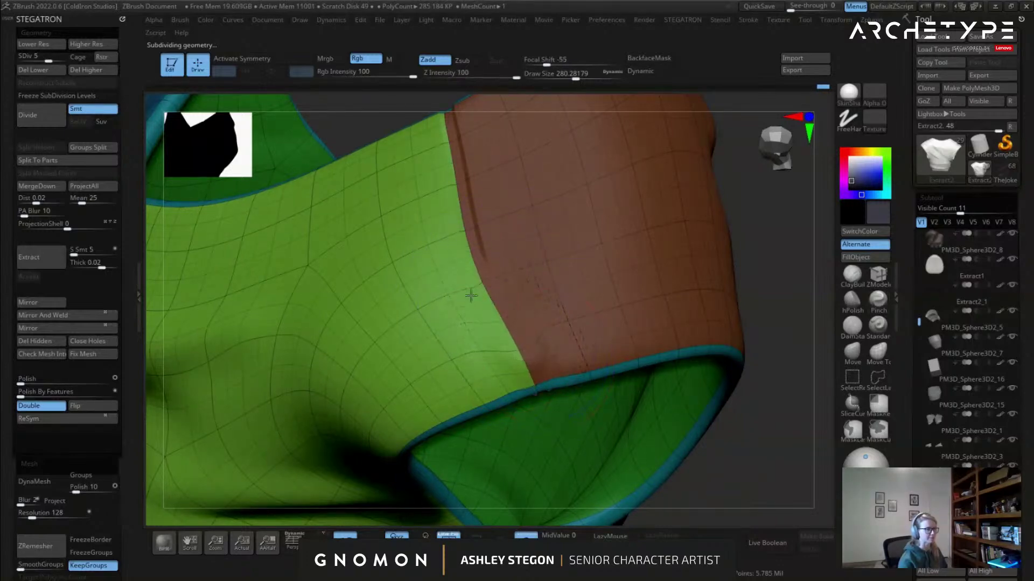
Undo the last smoothing strokes along the shoulder seam.
key(ctrl+z)
key(ctrl+z)
key(ctrl+z)
key(ctrl+z)
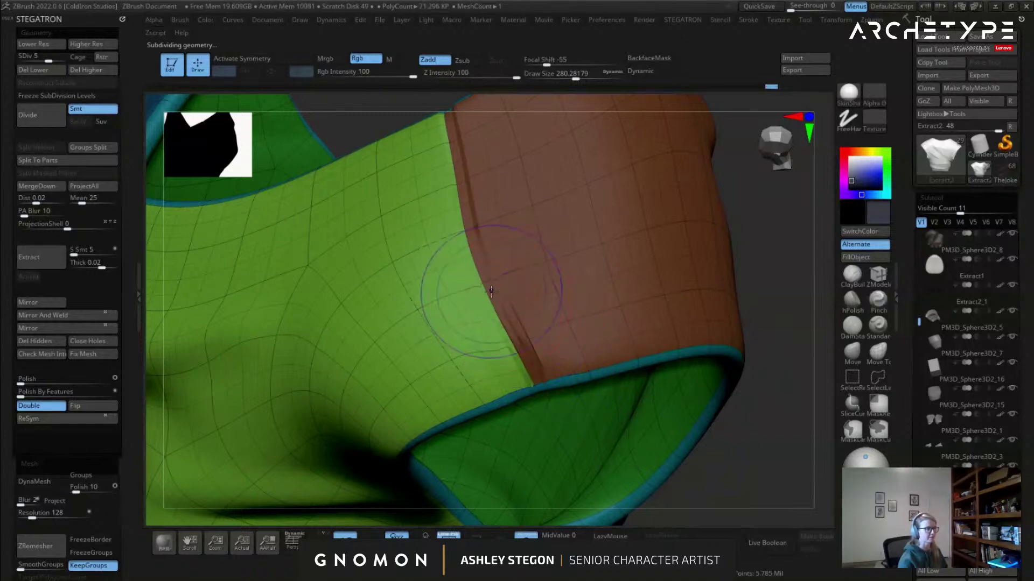
Smooth the shoulder seam between the neckline and the armhole, working up from subdivision level 3 to level 5.
key(shift+f)
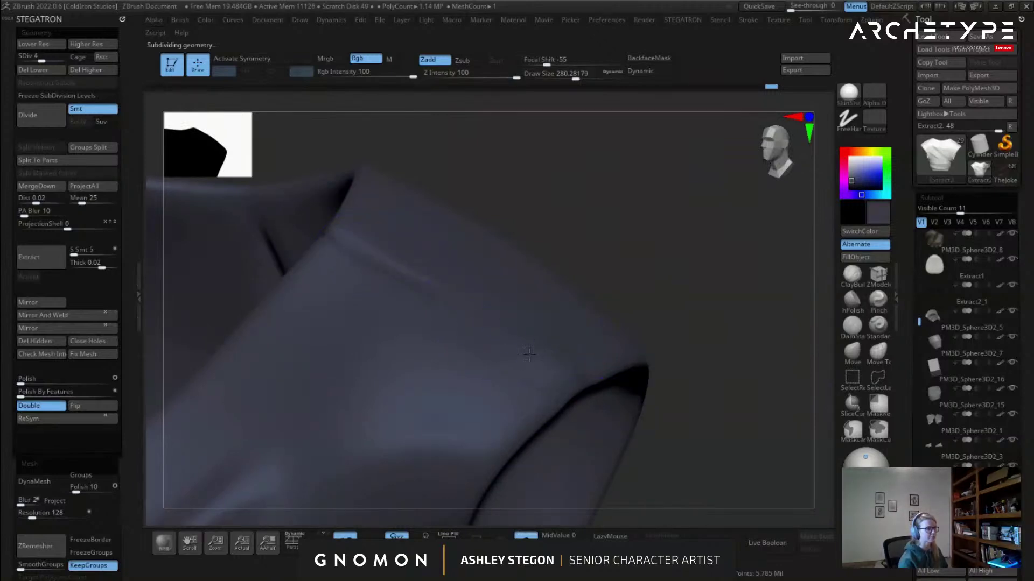
key(shift+f)
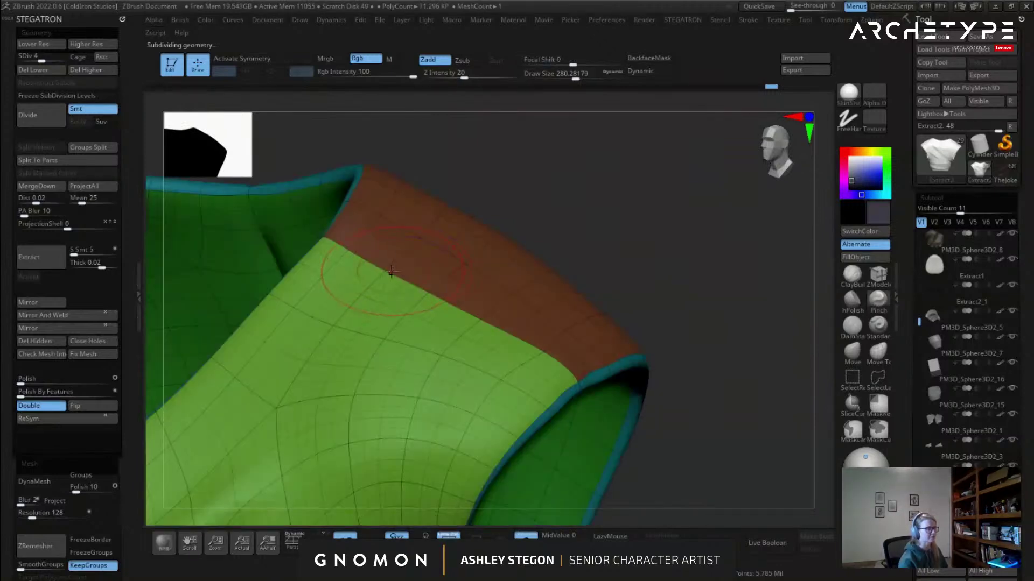
key(shift+d)
key(shift)
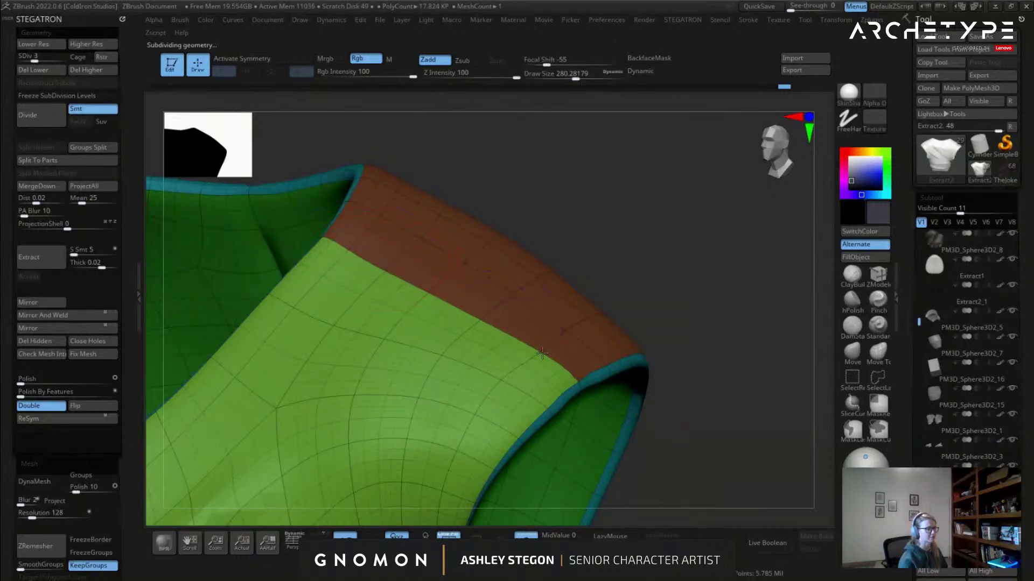
key(d)
key(shift)
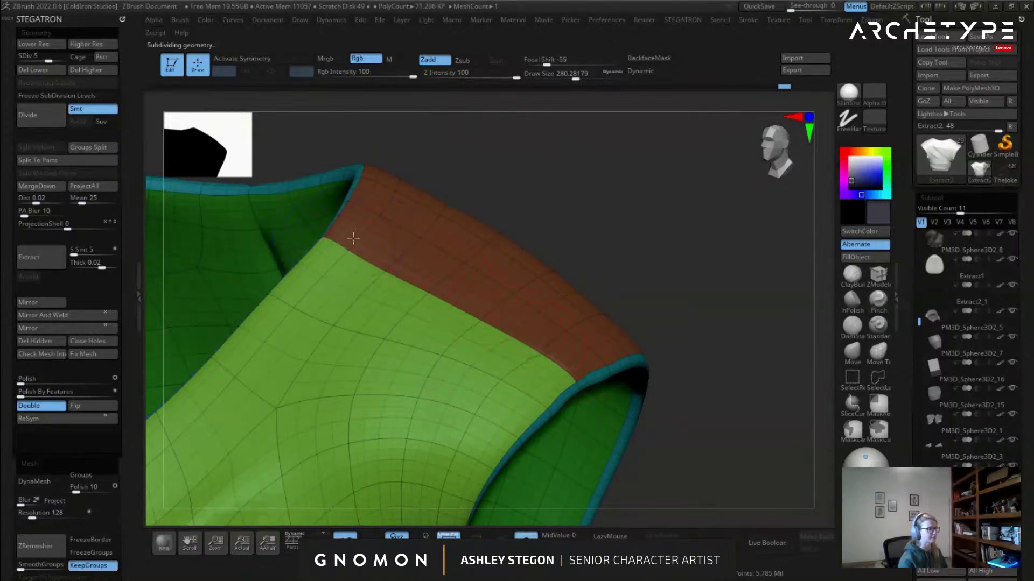
key(shift+f)
right_drag(526, 339, 407, 276)
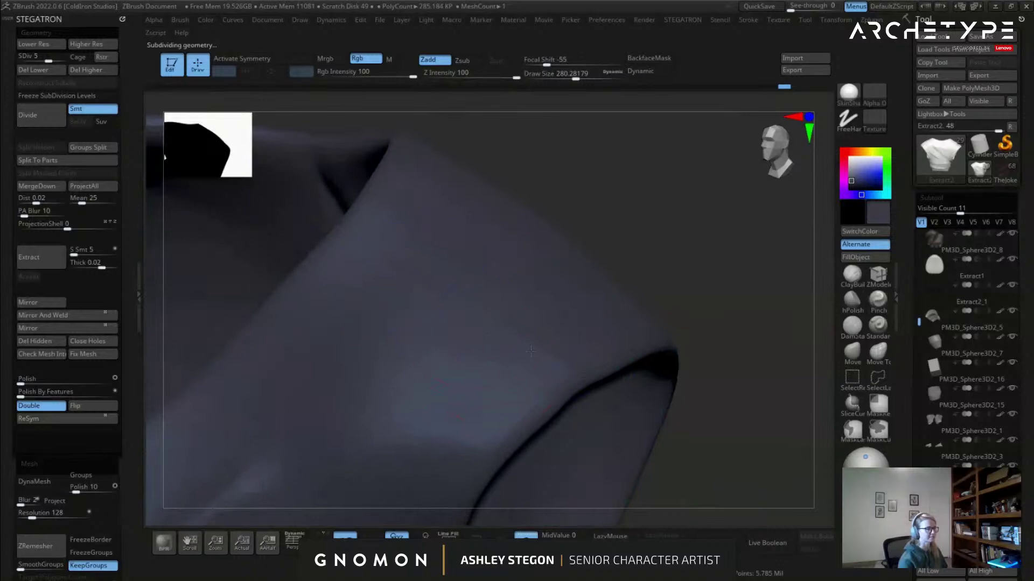
key(shift+f)
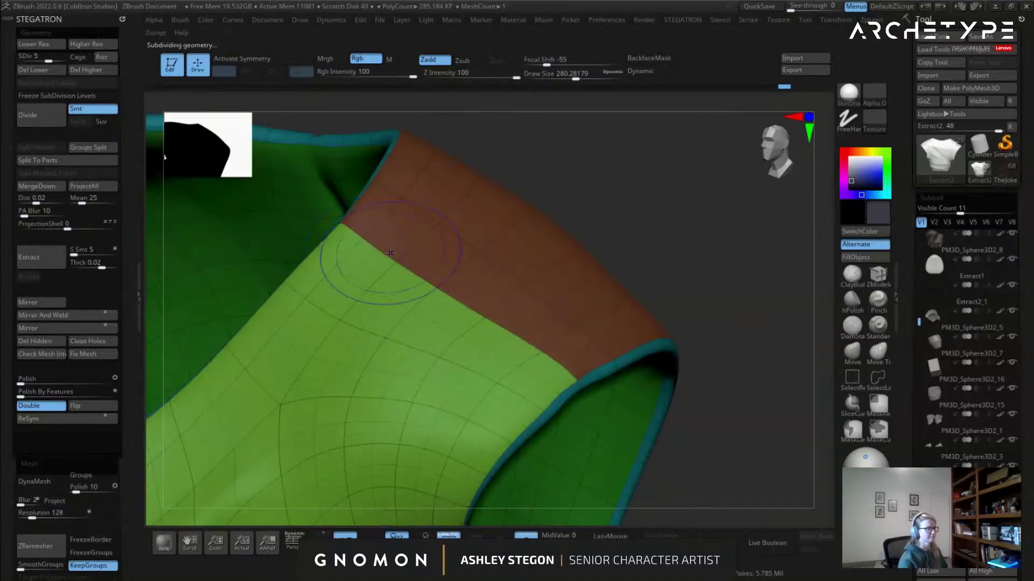
Set the draw size to about 97 and hide the polygon loop along the shoulder seam at subdivision level 4.
key(f)
right_drag(557, 238, 539, 226)
key(shift)
key(shift+d)
alt+right_drag(609, 194, 571, 323)
mouse_move(571, 323)
right_down()
mouse_move(504, 316)
mouse_move(485, 301)
mouse_move(546, 341)
right_up()
key(s)
drag(549, 342, 529, 342)
key(ctrl+shift)
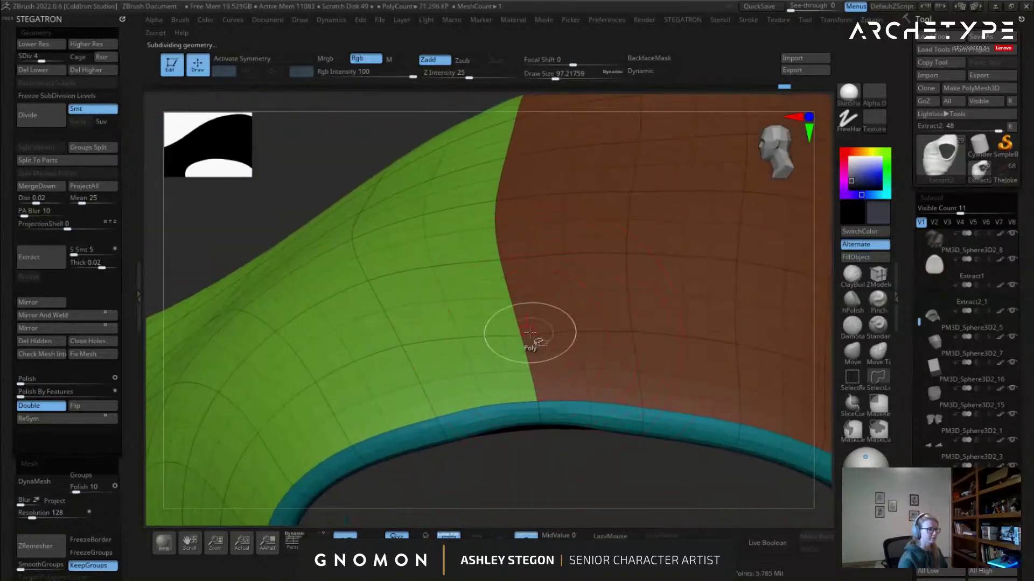
ctrl+shift+click(529, 333)
ctrl+right_drag(529, 334, 469, 247)
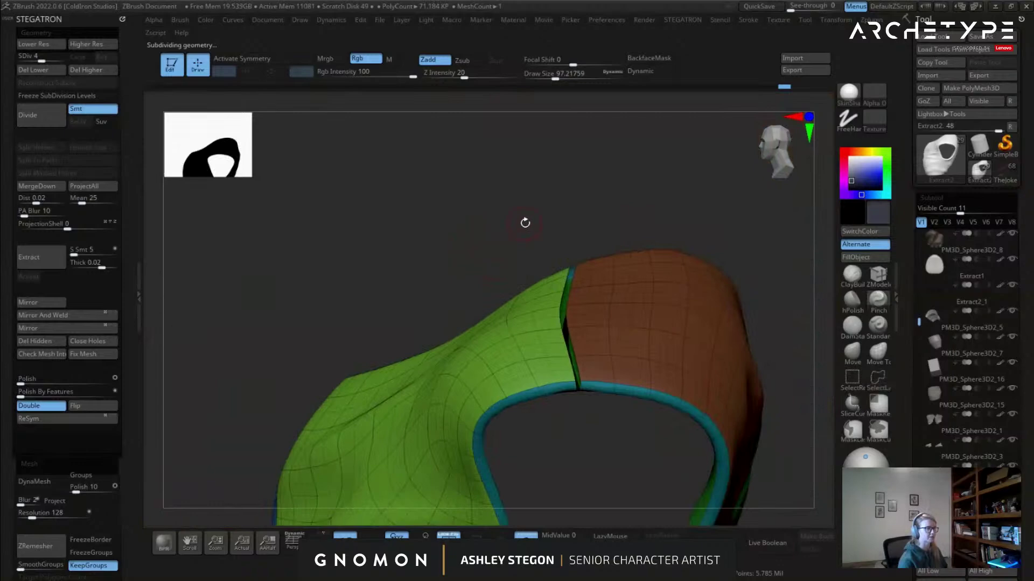
Isolate the shoulder seam loop, raise the mesh to subdivision level 7 and bring back the rest of the shirt.
ctrl+click(581, 203)
ctrl+shift+click(683, 201)
mouse_move(693, 193)
ctrl+shift+mouse_down()
mouse_move(729, 216)
mouse_move(716, 208)
ctrl+shift+mouse_up()
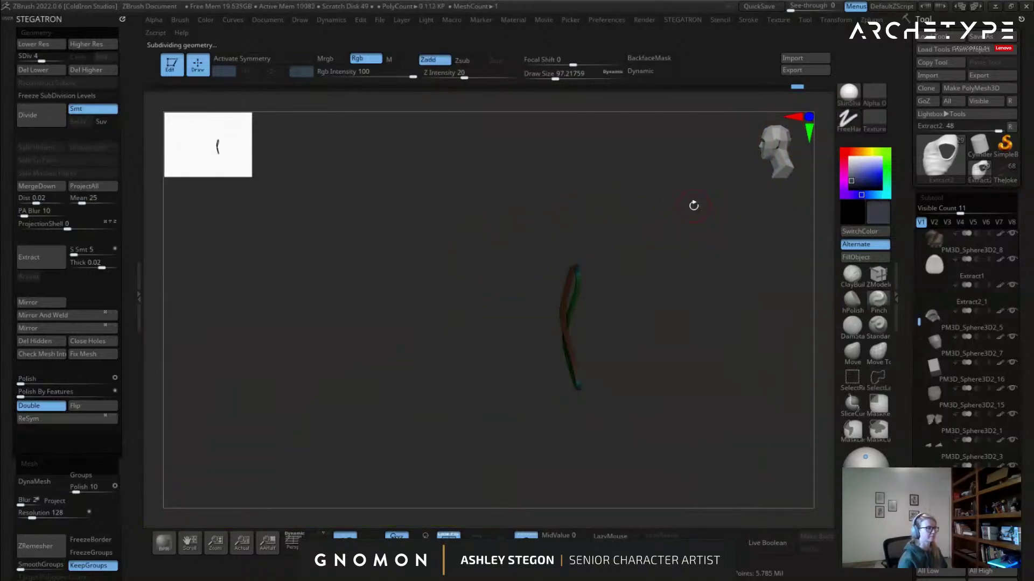
ctrl+drag(656, 195, 681, 215)
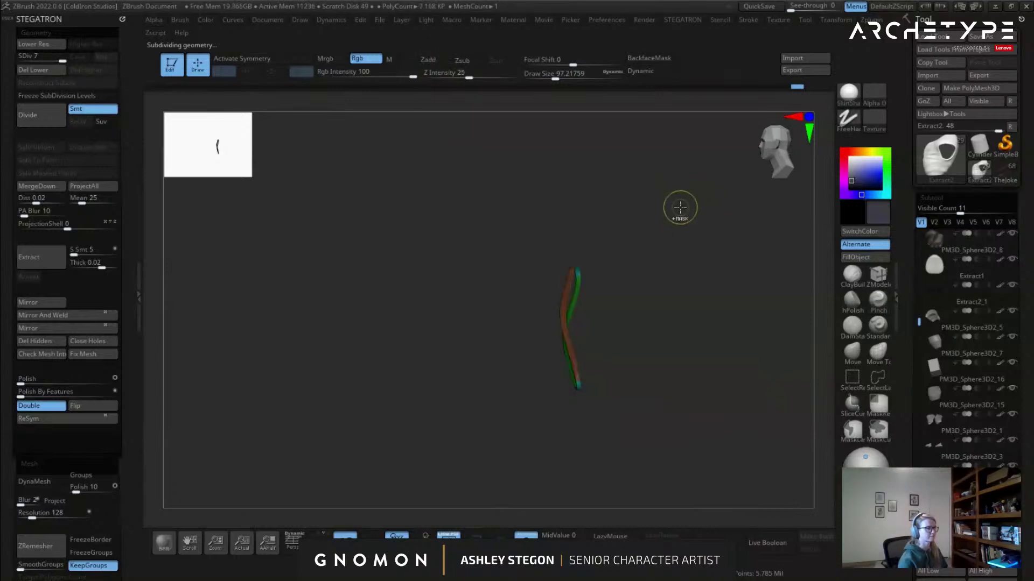
ctrl+shift+click(673, 218)
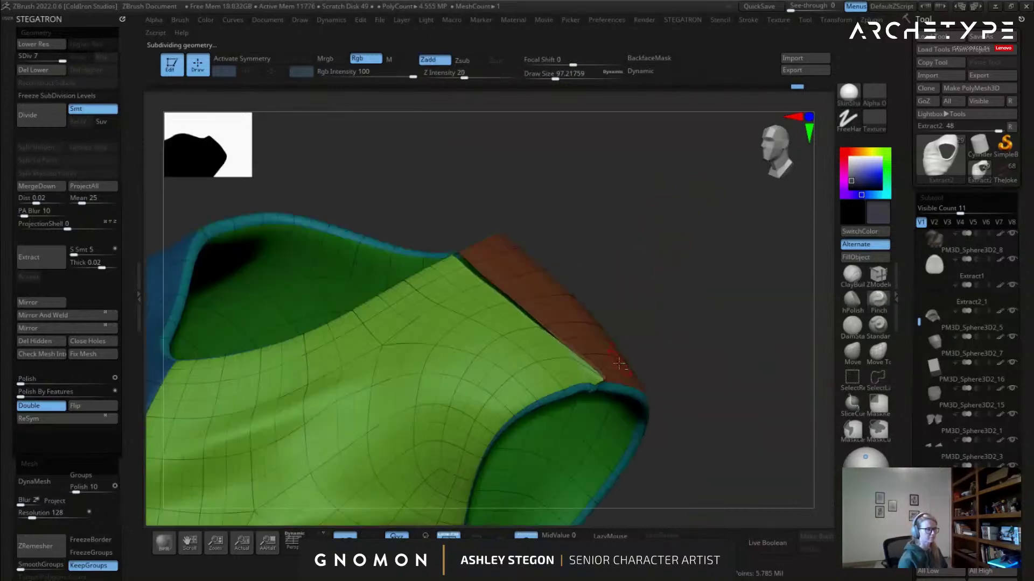
Smooth out the old shoulder seam from subdivision level 5 up to level 7 at a draw size of about 223.
drag(619, 302, 592, 312)
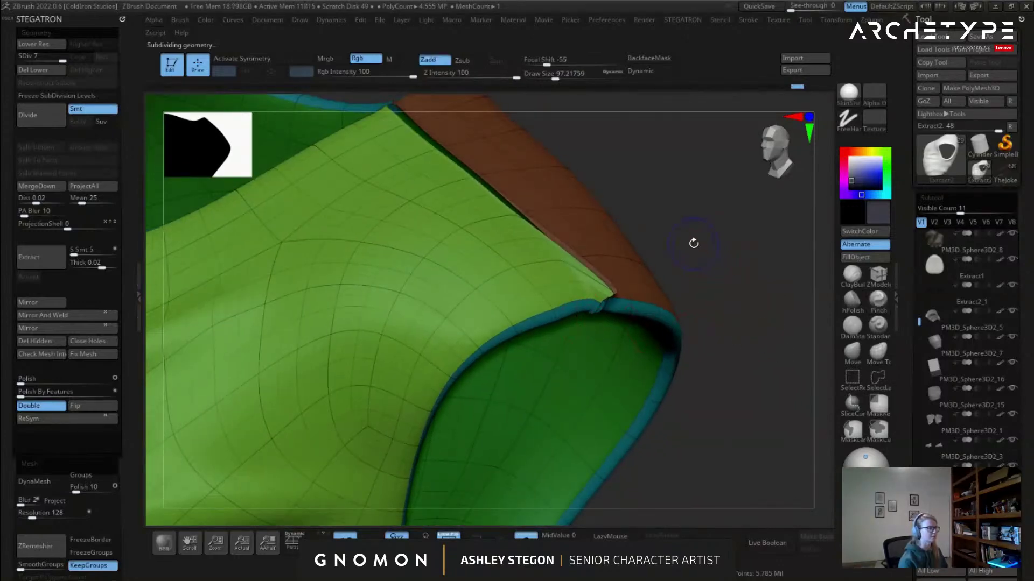
key(shift+f)
drag(676, 229, 646, 280)
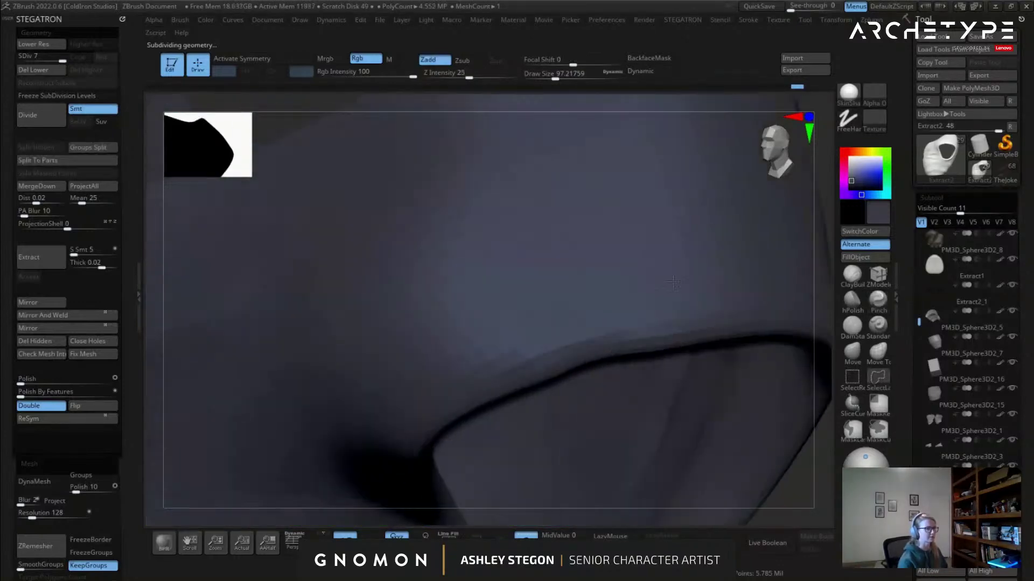
key(shift+d)
key(shift+d)
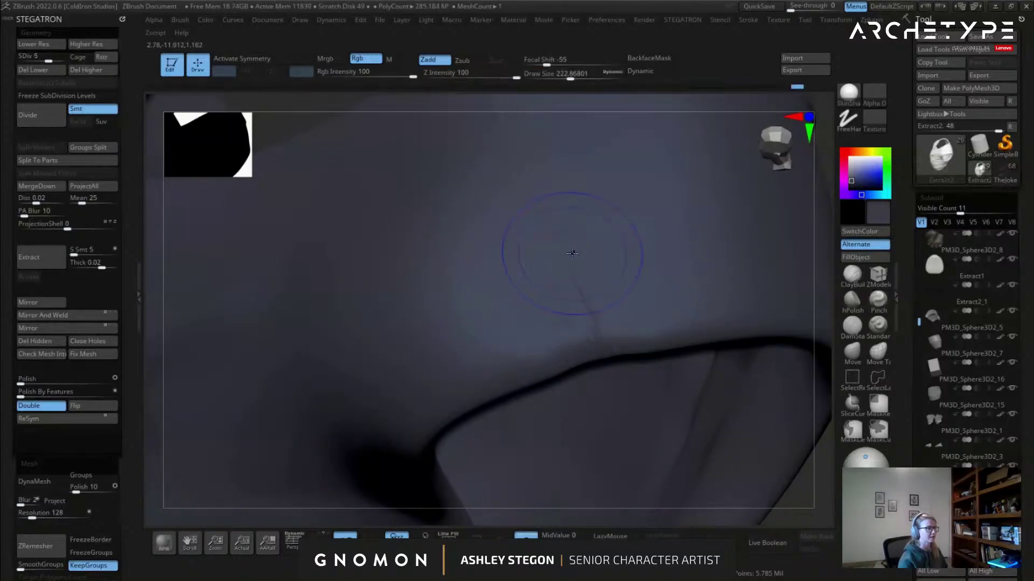
key(d)
mouse_move(577, 292)
shift+mouse_down()
mouse_move(586, 318)
mouse_move(591, 307)
shift+mouse_up()
mouse_move(591, 307)
right_down()
mouse_move(603, 344)
mouse_move(575, 287)
mouse_move(574, 324)
right_up()
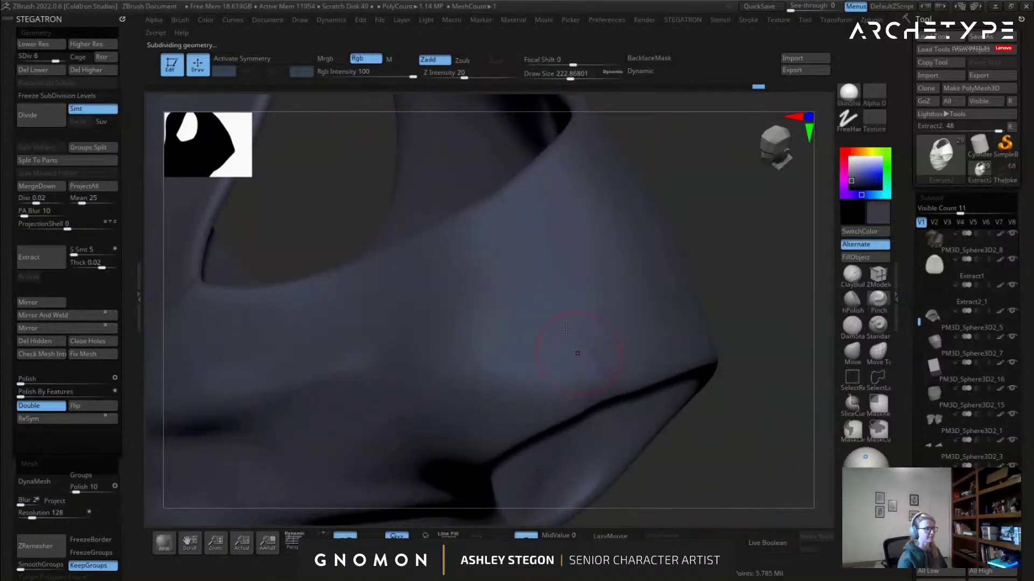
key(d)
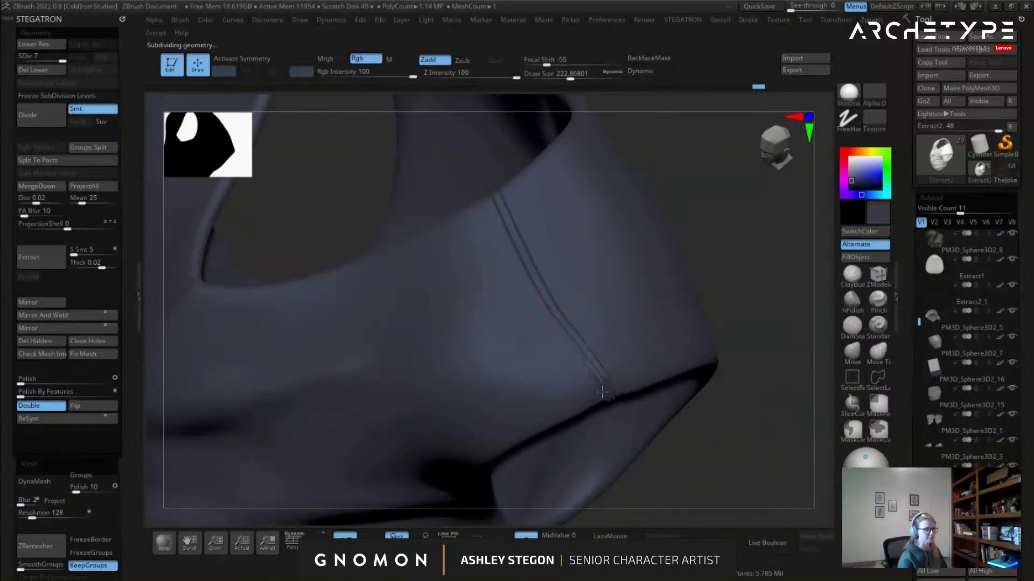
mouse_move(599, 386)
right_down()
mouse_move(593, 286)
mouse_move(595, 340)
right_up()
mouse_move(650, 376)
right_down()
mouse_move(644, 353)
mouse_move(618, 334)
mouse_move(412, 336)
mouse_move(457, 347)
right_up()
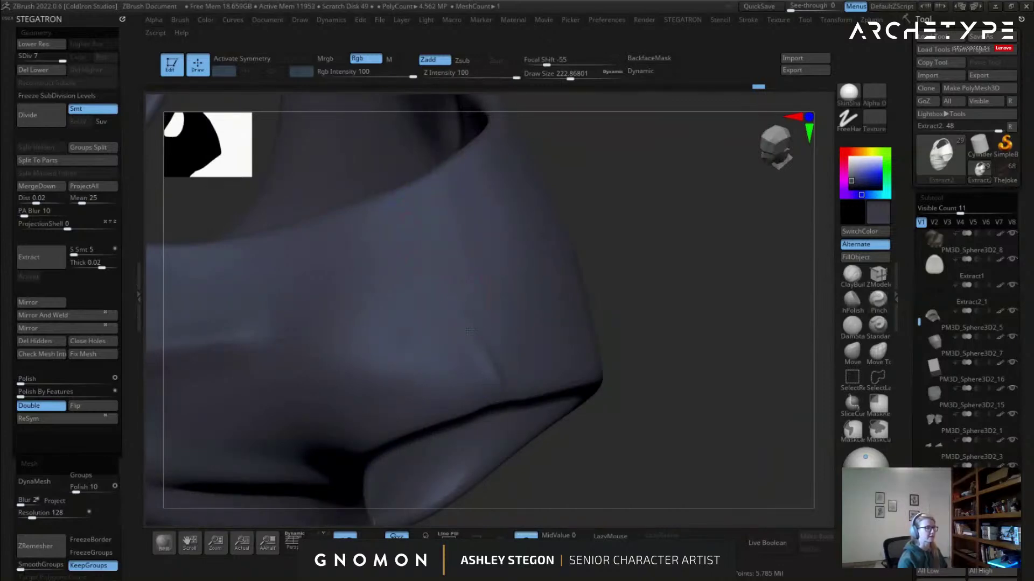
Mask the whole shirt except the narrow polygon loop along the shoulder seam at subdivision level 7.
mouse_move(458, 199)
right_down()
mouse_move(507, 353)
mouse_move(484, 281)
mouse_move(473, 295)
mouse_move(490, 350)
mouse_move(386, 147)
right_up()
key(shift+f)
ctrl+shift+click(473, 331)
mouse_move(650, 317)
right_down()
mouse_move(677, 329)
mouse_move(631, 323)
mouse_move(644, 360)
mouse_move(628, 351)
right_up()
ctrl+shift+click(627, 338)
key(shift+f)
Set the draw size to about 257, clear the shirt's mask and pinch the front stretch of the shoulder seam loop.
key(s)
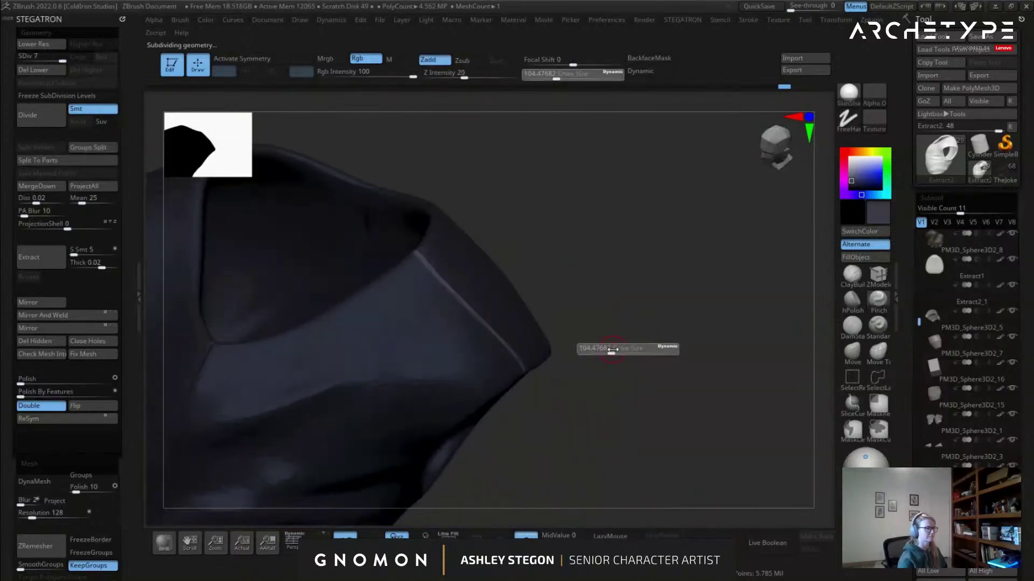
drag(612, 349, 628, 349)
ctrl+right_drag(375, 258, 443, 330)
right_drag(492, 282, 546, 290)
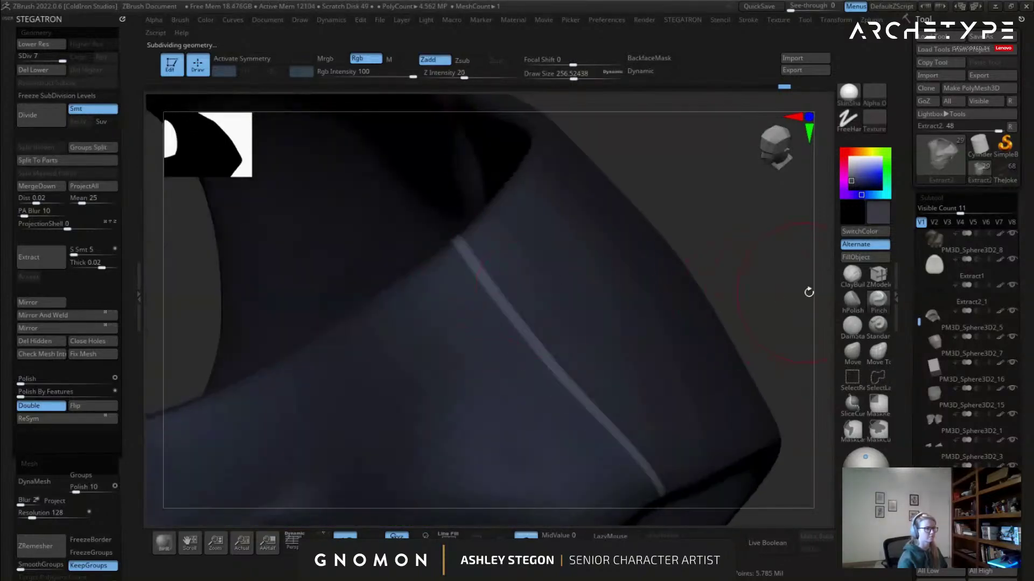
right_drag(798, 292, 791, 274)
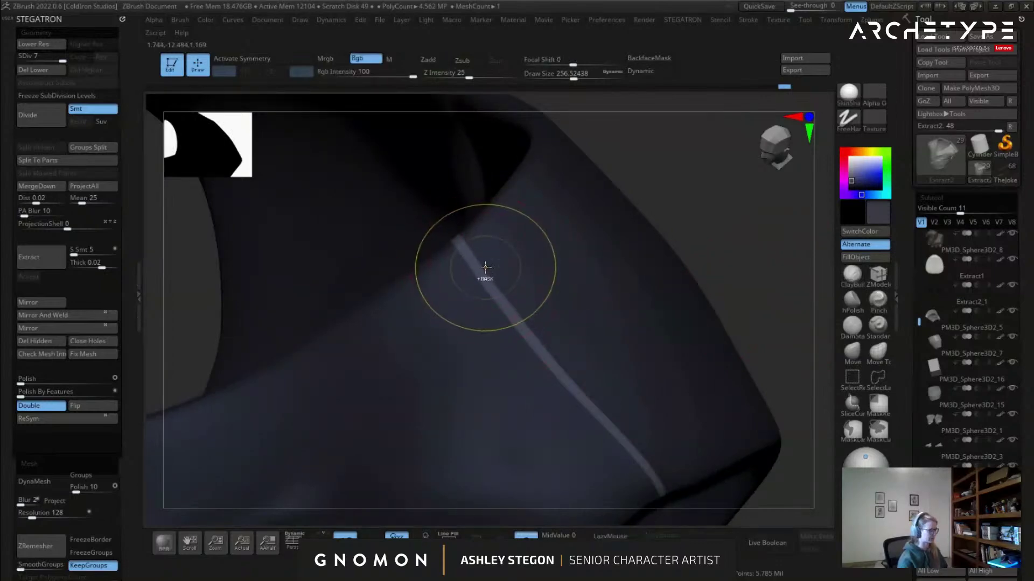
key(ctrl+shift+a)
drag(522, 317, 600, 418)
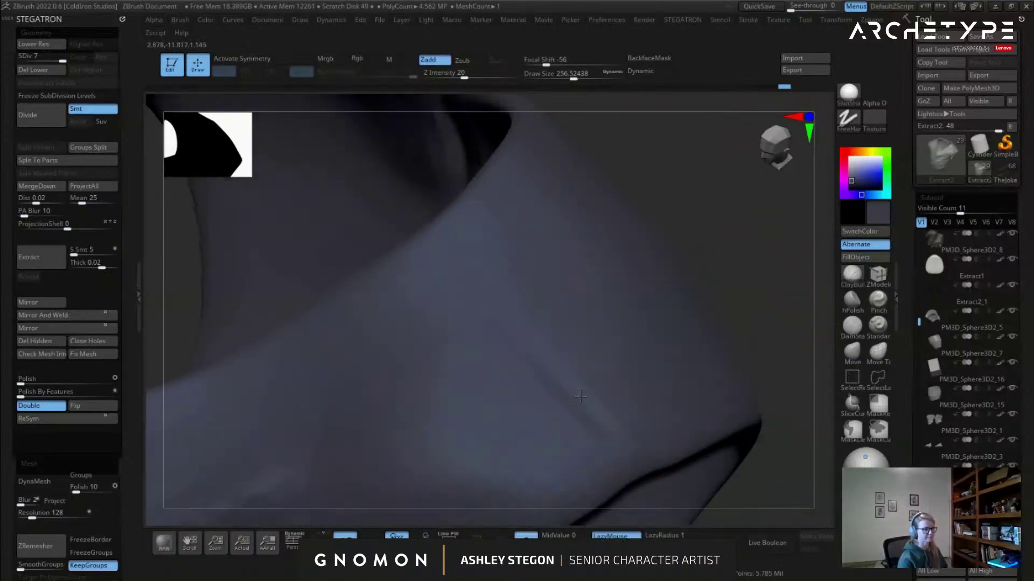
Pinch and smooth along the shoulder seam between the neckline and the armhole to refine its crease.
right_drag(616, 435, 545, 345)
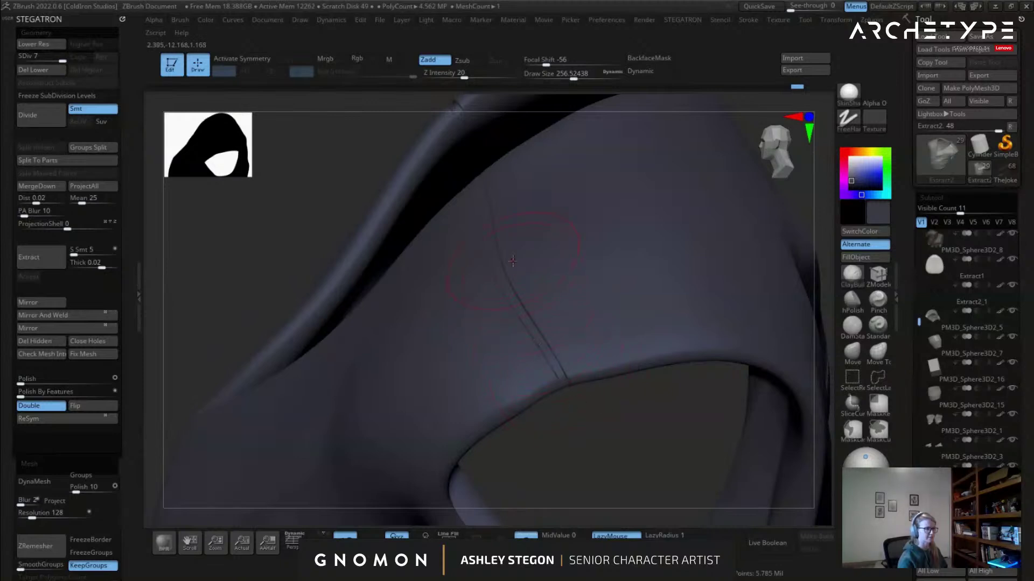
right_drag(512, 261, 517, 299)
shift+drag(451, 187, 500, 259)
right_drag(493, 227, 486, 275)
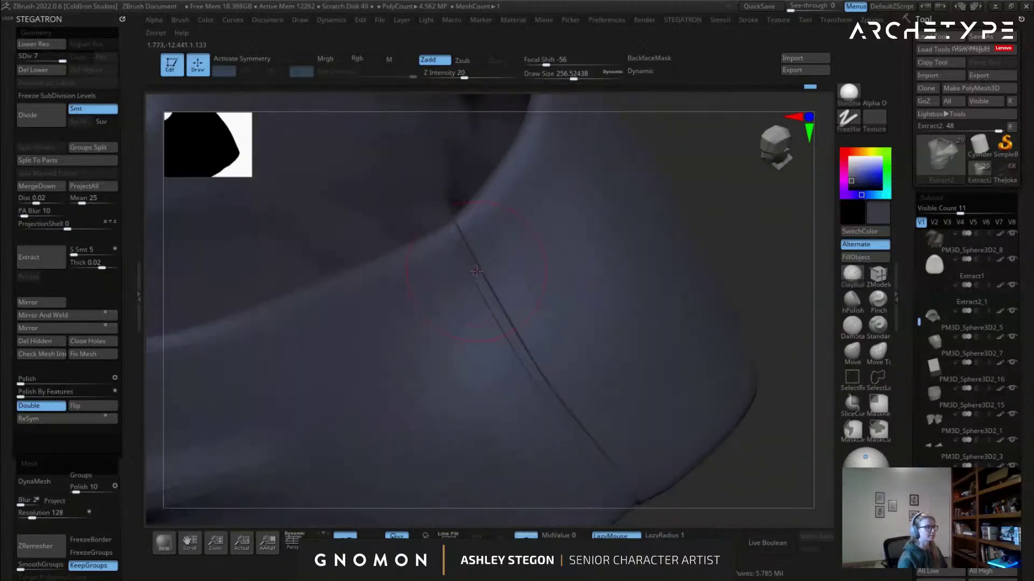
mouse_move(458, 210)
right_down()
mouse_move(481, 253)
mouse_move(458, 217)
right_up()
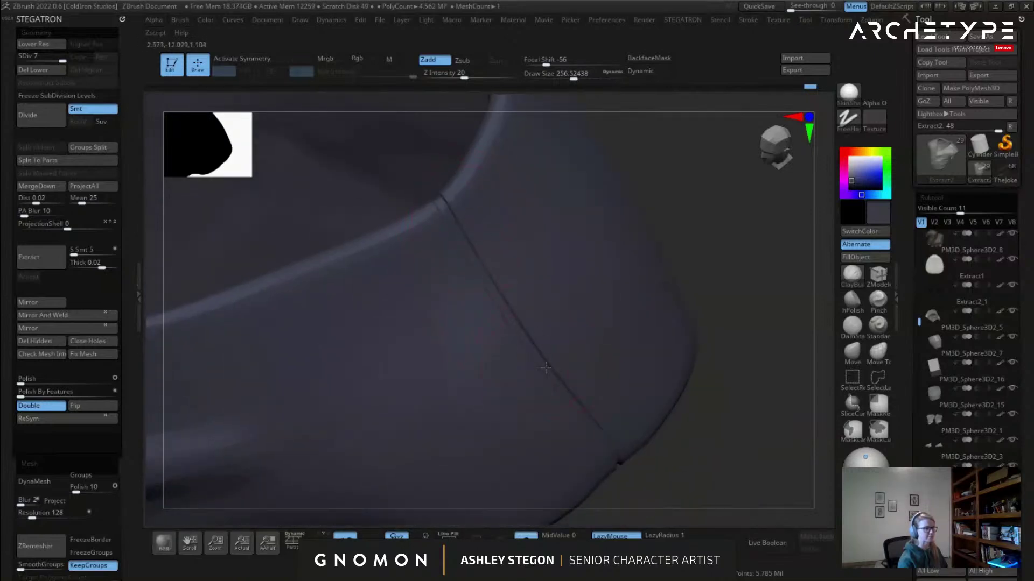
right_drag(552, 369, 555, 375)
alt+right_drag(634, 455, 560, 341)
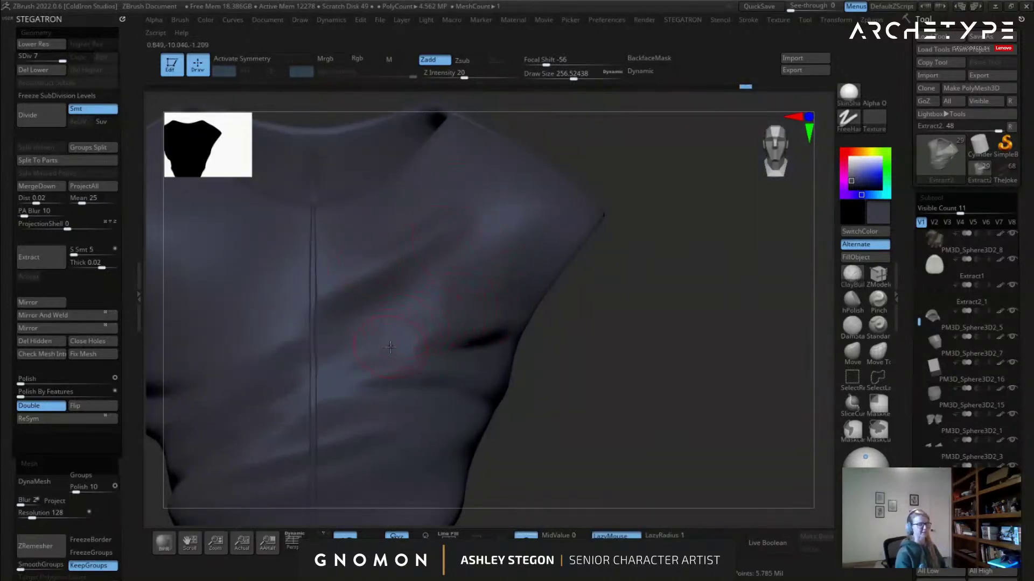
Display the shirt's polygroup wireframe and lower the mesh to subdivision level 4.
ctrl+right_drag(403, 329, 597, 285)
right_drag(597, 285, 531, 277)
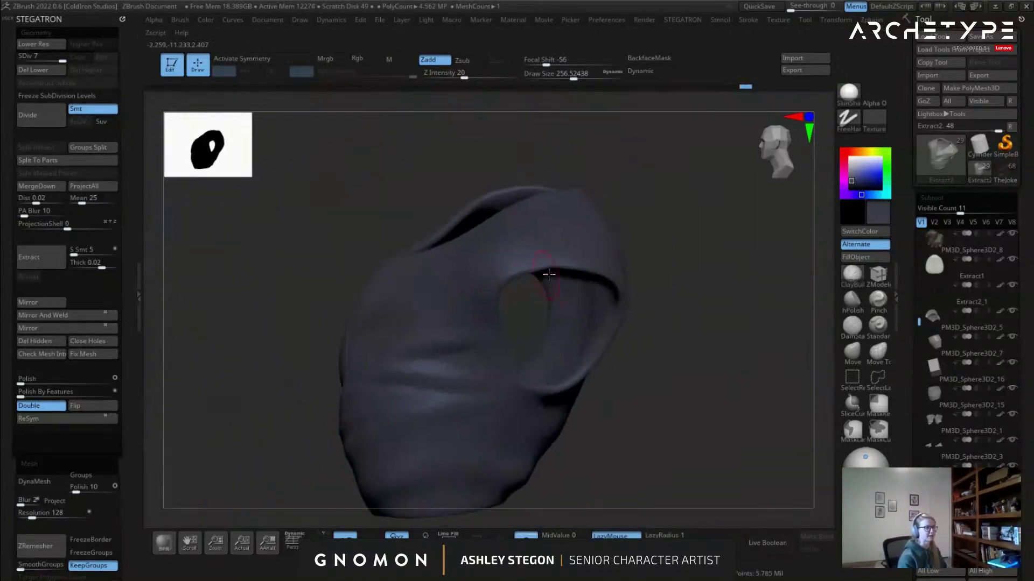
right_drag(541, 241, 590, 221)
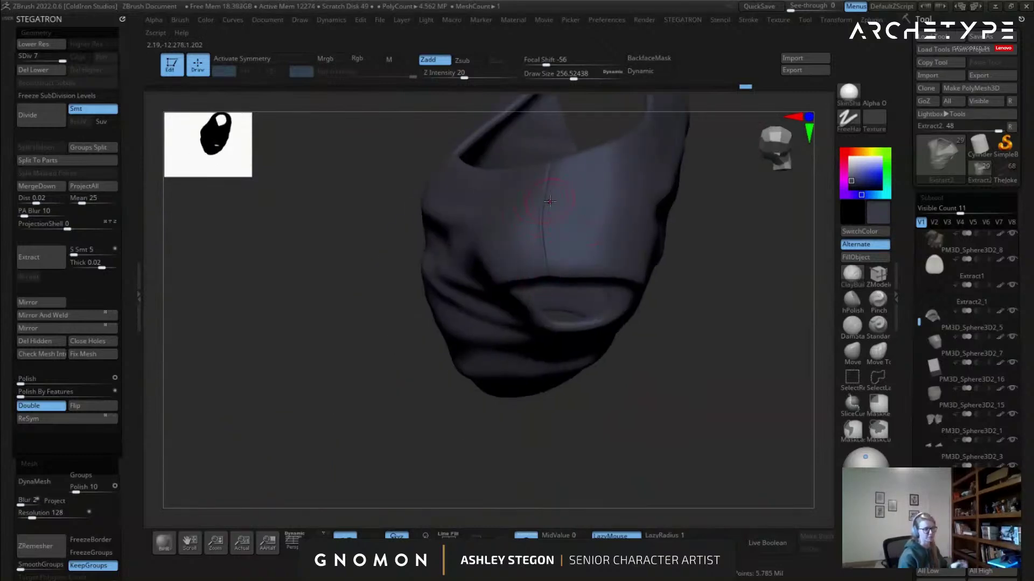
right_drag(553, 221, 574, 242)
ctrl+right_drag(575, 243, 529, 320)
key(shift+f)
key(shift+f)
key(shift+d)
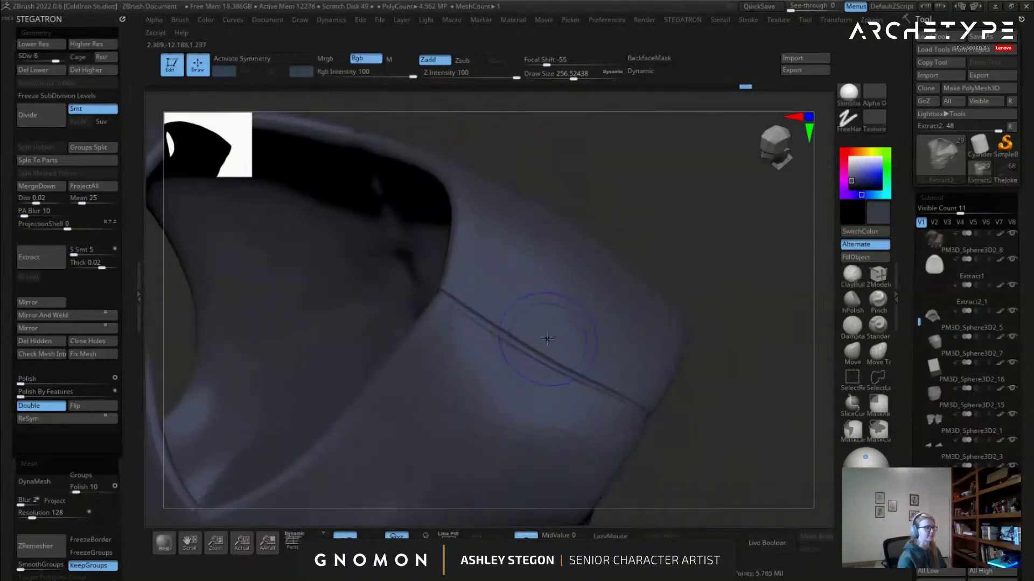
key(shift+f)
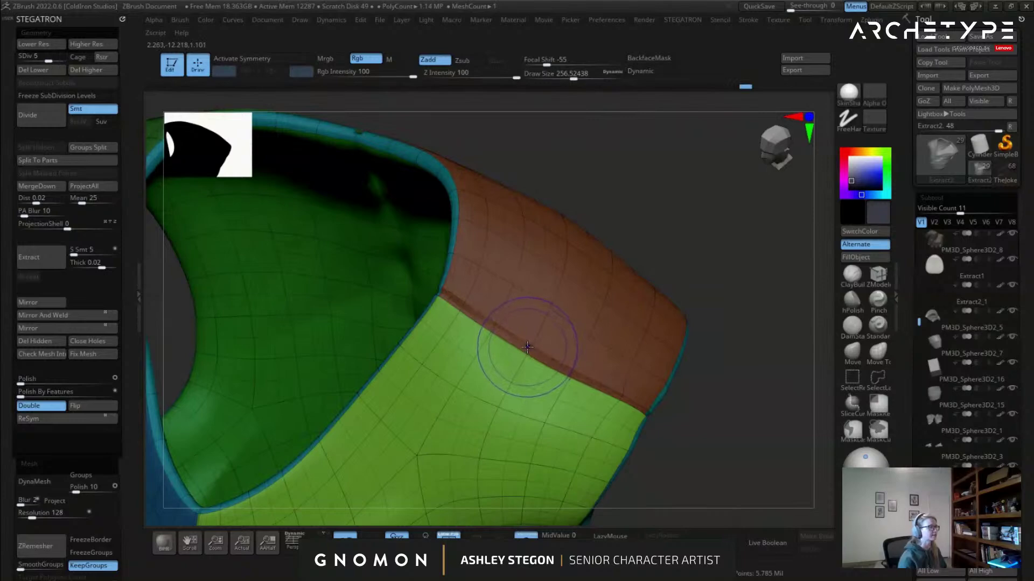
key(shift+d)
Hide the narrow polygon loops along the shoulder seam and the side seam at subdivision level 4.
right_drag(530, 351, 605, 429)
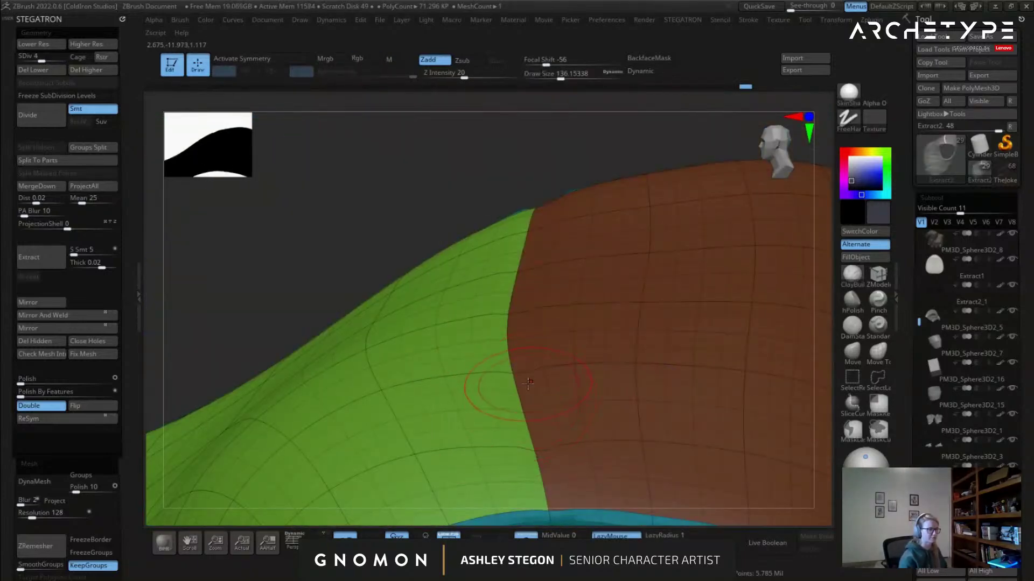
right_drag(531, 396, 531, 308)
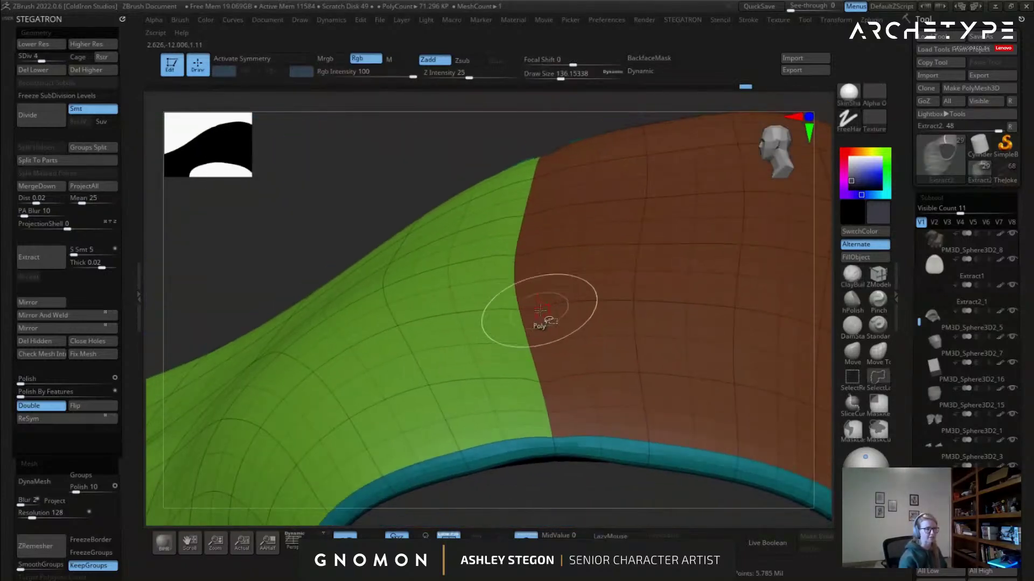
ctrl+shift+click(526, 310)
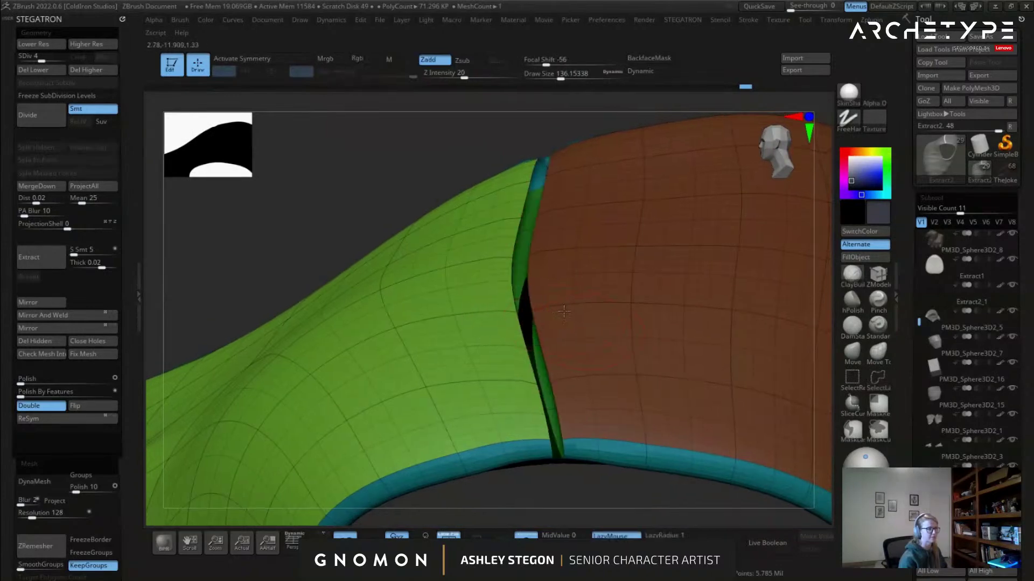
ctrl+right_drag(527, 310, 538, 237)
alt+right_drag(555, 409, 603, 345)
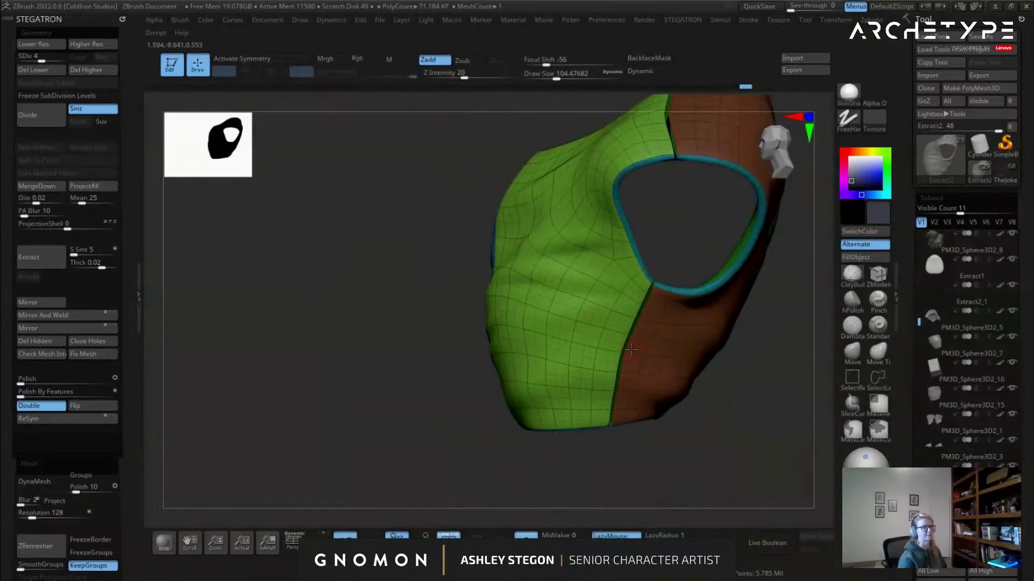
Hide the polygon loops on both sides of the shirt's centre seam, front and back.
click(854, 378)
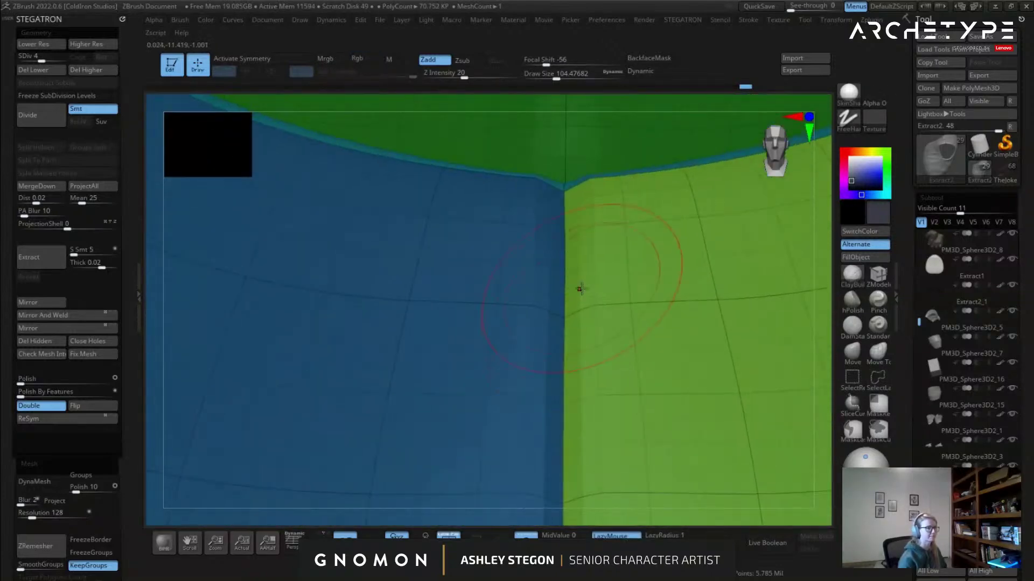
key(ctrl+shift)
ctrl+shift+click(573, 235)
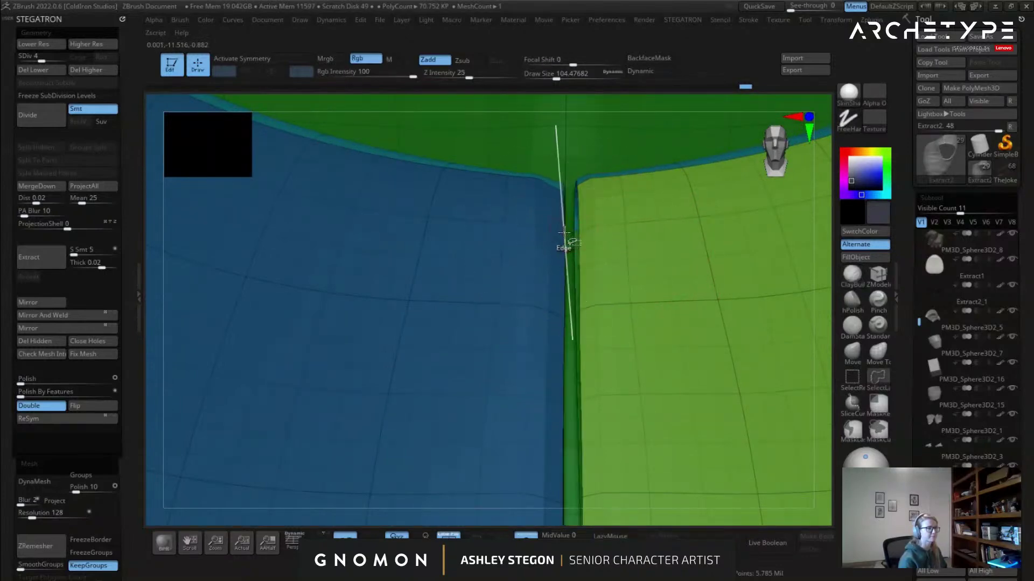
ctrl+shift+click(558, 235)
alt+right_drag(616, 240, 638, 466)
ctrl+shift+click(576, 269)
ctrl+shift+click(559, 268)
Isolate all the hidden seam loops and raise the mesh to subdivision level 7.
ctrl+right_drag(559, 268, 313, 65)
alt+right_drag(570, 189, 471, 174)
ctrl+shift+drag(669, 210, 690, 294)
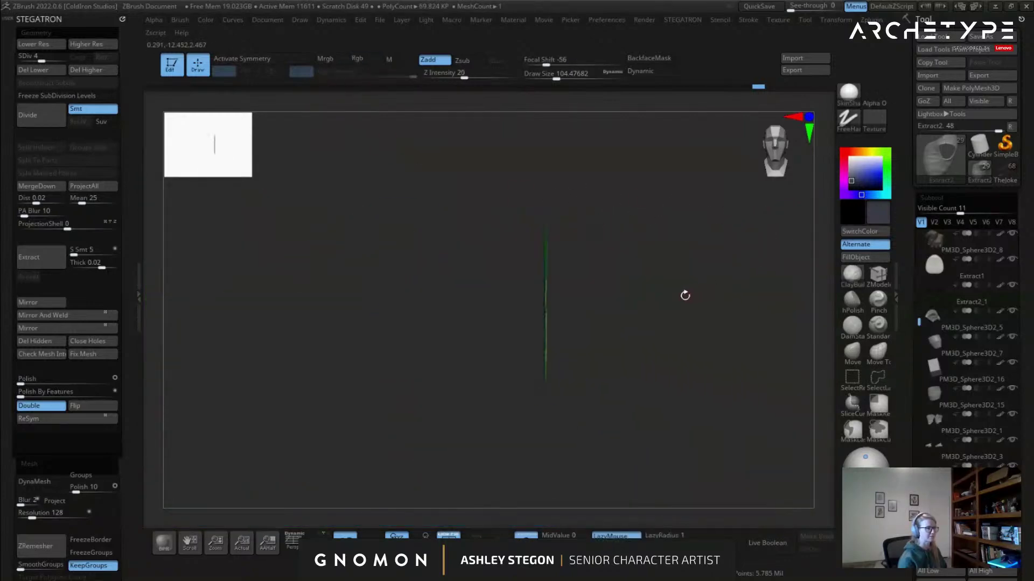
right_drag(632, 312, 623, 366)
key(shift+d)
key(shift+d)
key(shift+d)
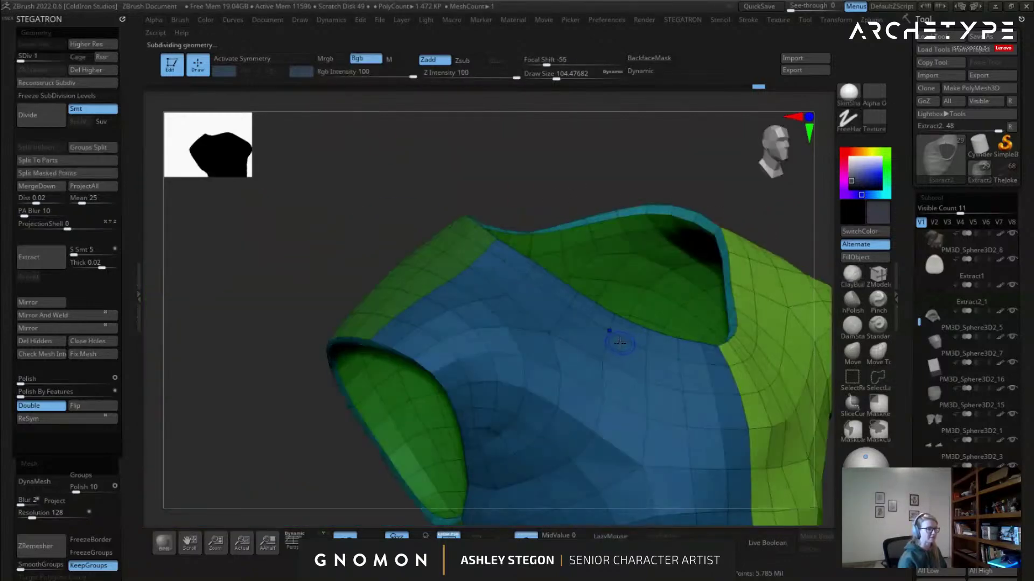
key(d)
key(d)
key(d)
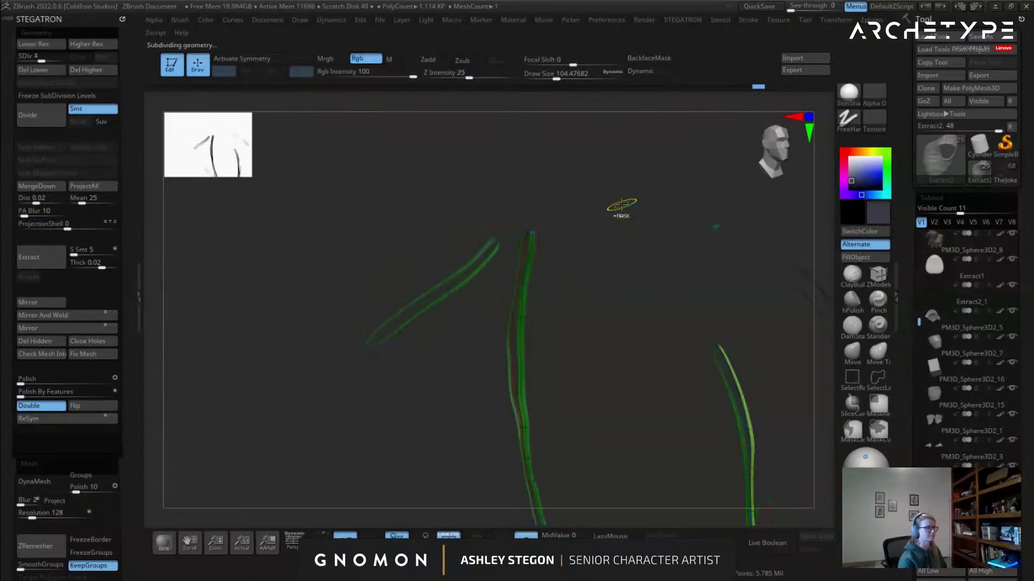
alt+right_drag(627, 210, 634, 296)
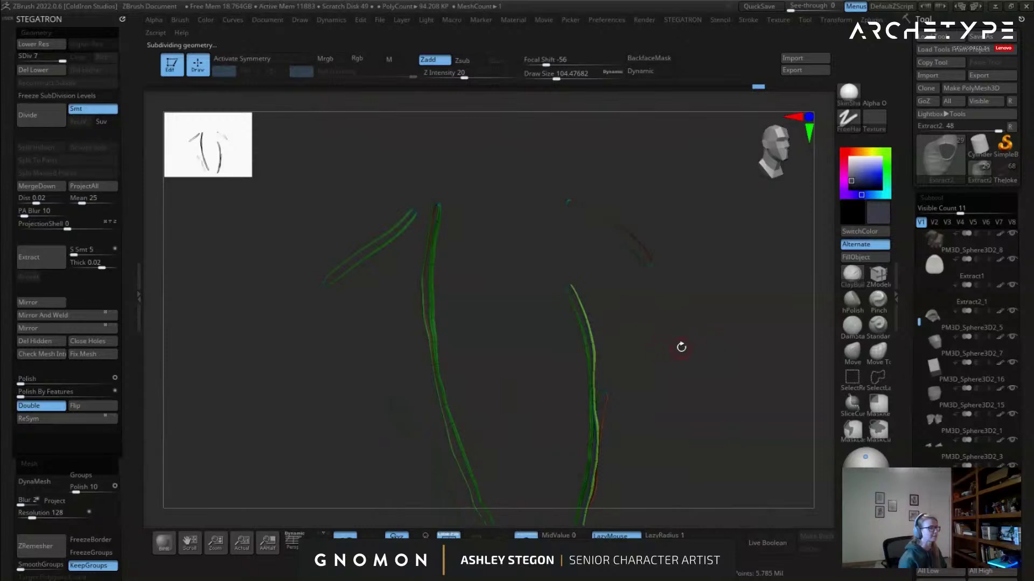
mouse_move(675, 342)
right_down()
mouse_move(646, 349)
mouse_move(598, 337)
mouse_move(597, 362)
right_up()
Group the isolated seam loops, bring back the whole shirt and mask everything except the loops.
key(ctrl)
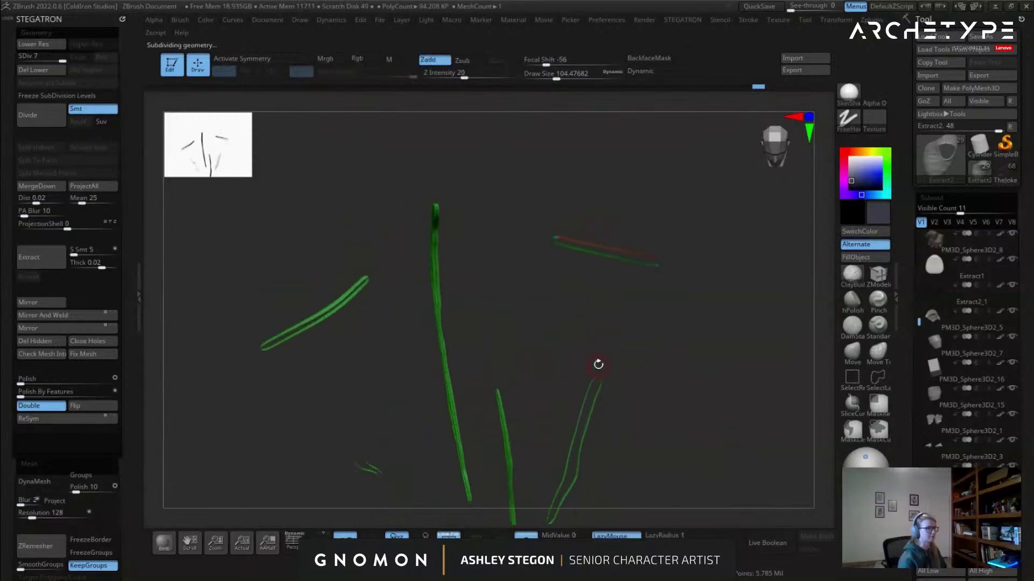
right_drag(741, 369, 684, 323)
key(shift)
key(ctrl+shift)
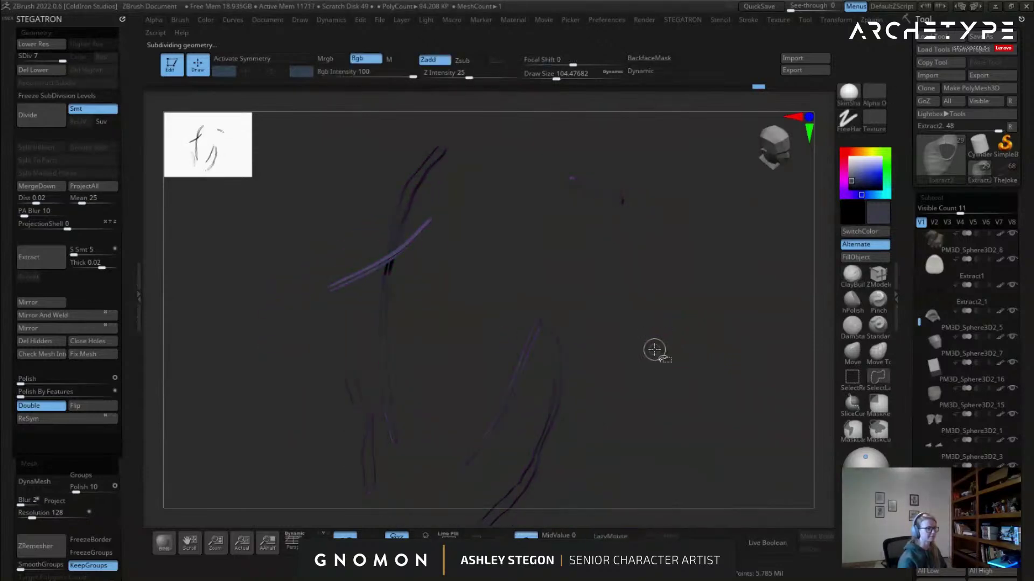
key(ctrl)
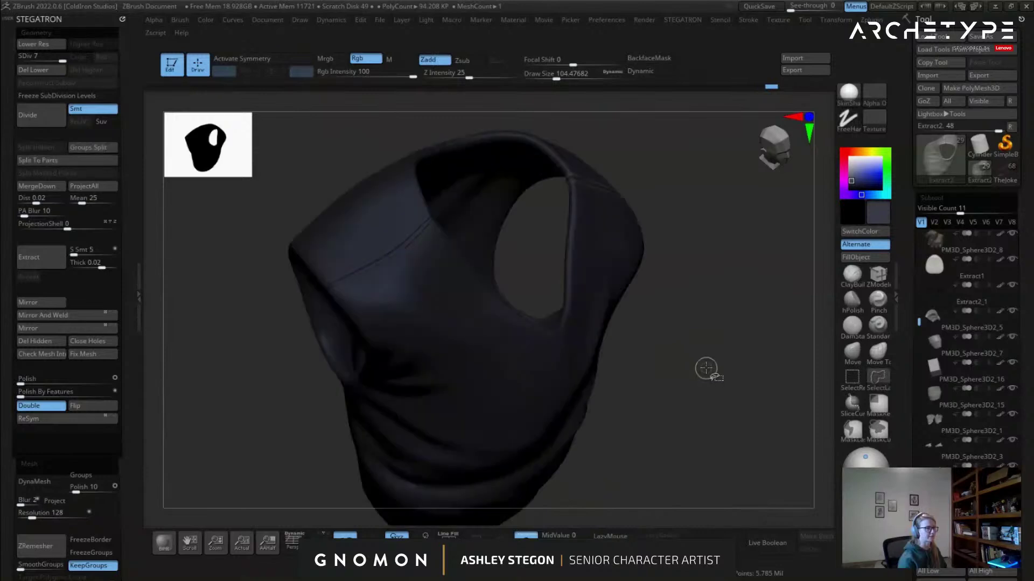
key(ctrl)
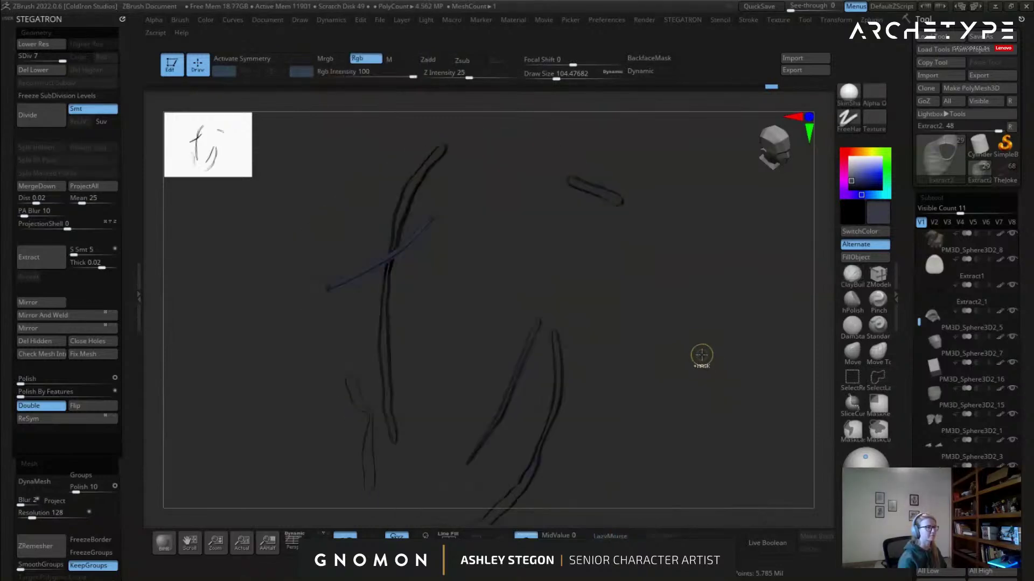
ctrl+drag(670, 323, 687, 334)
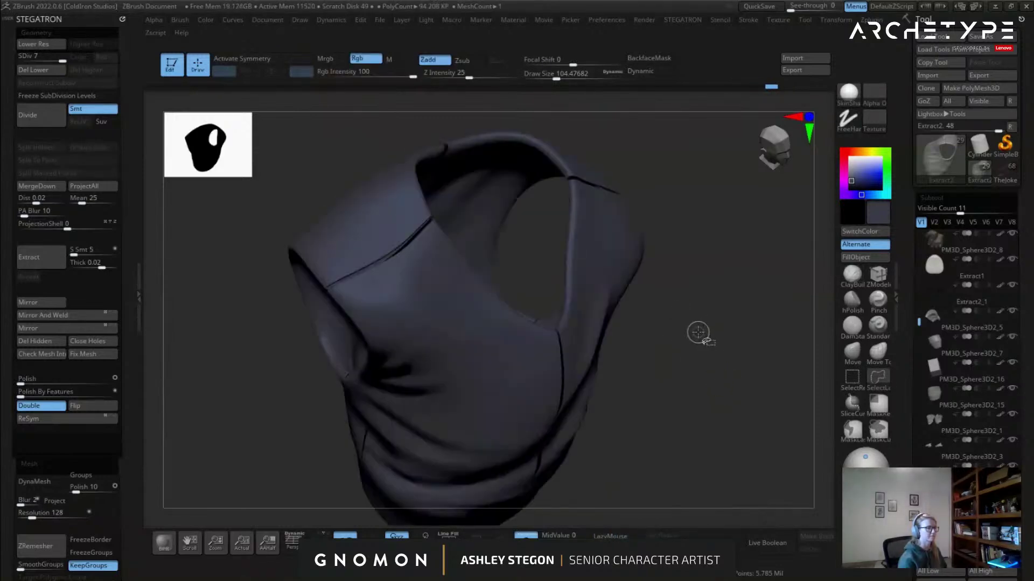
ctrl+click(720, 360)
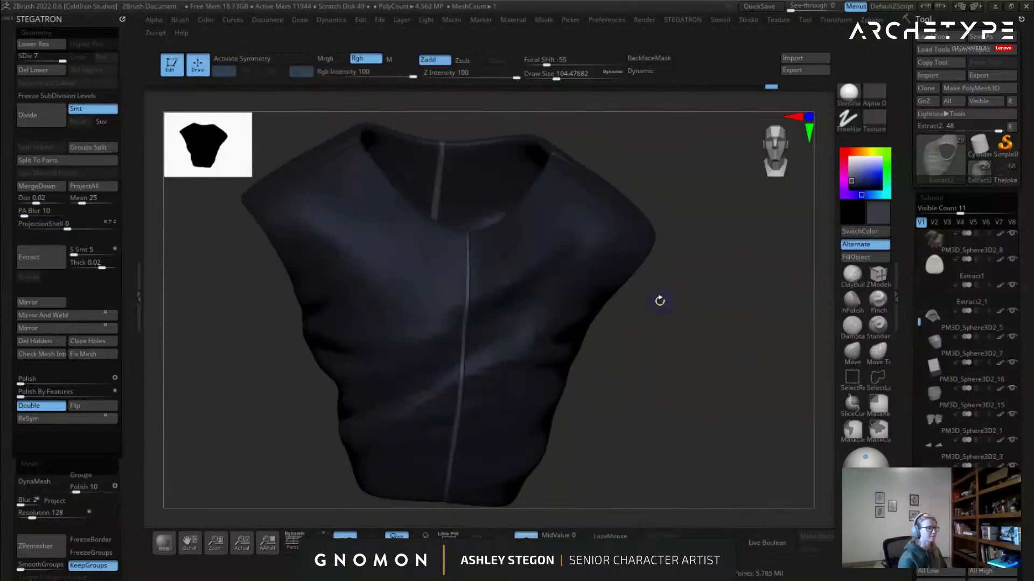
Display the shirt's blue and yellow paint, fill the unmasked seam loops with a dark colour and clear the mask.
mouse_move(660, 298)
mouse_down()
mouse_move(628, 316)
mouse_move(570, 300)
mouse_move(577, 339)
mouse_move(562, 317)
mouse_move(816, 279)
mouse_up()
key(shift+f)
mouse_move(780, 366)
mouse_down()
mouse_move(771, 405)
mouse_move(723, 410)
mouse_up()
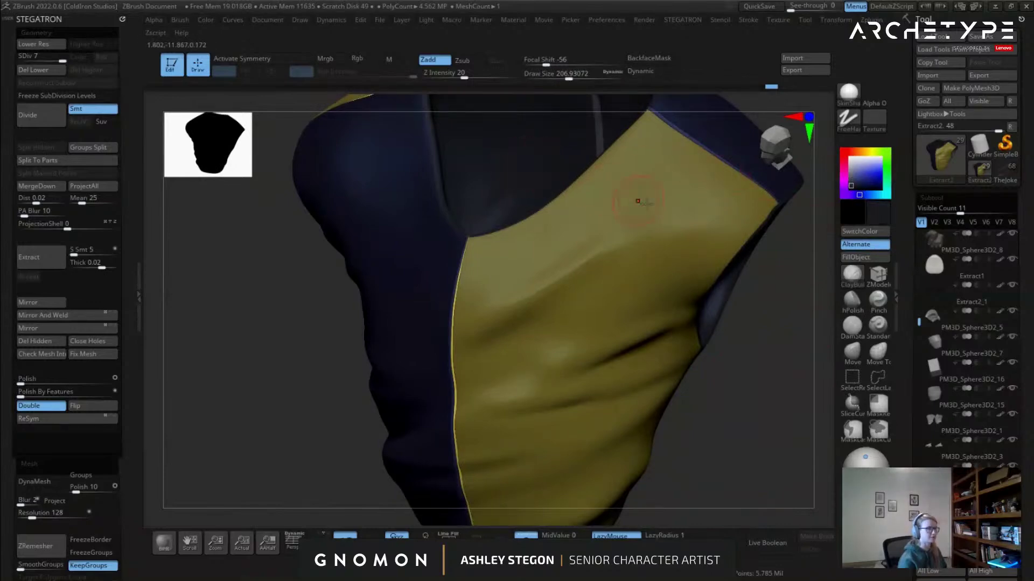
click(853, 254)
alt+drag(750, 305, 607, 372)
key(shift+f)
key(shift+f)
alt+right_drag(470, 255, 626, 323)
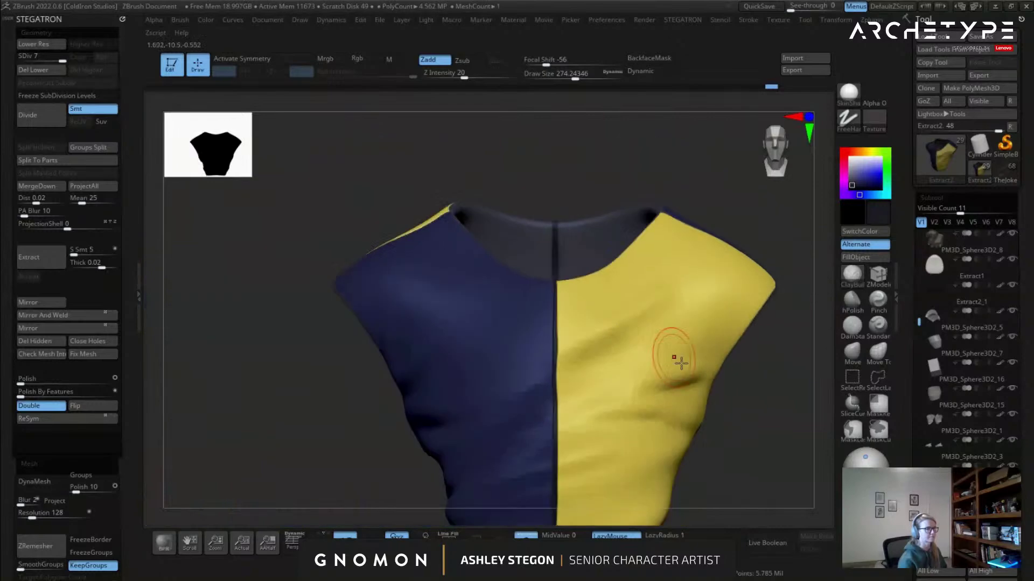
Mask the entire shirt, set the draw size to about 318 and display the polygroups around the neckline.
drag(627, 323, 697, 335)
drag(653, 226, 609, 301)
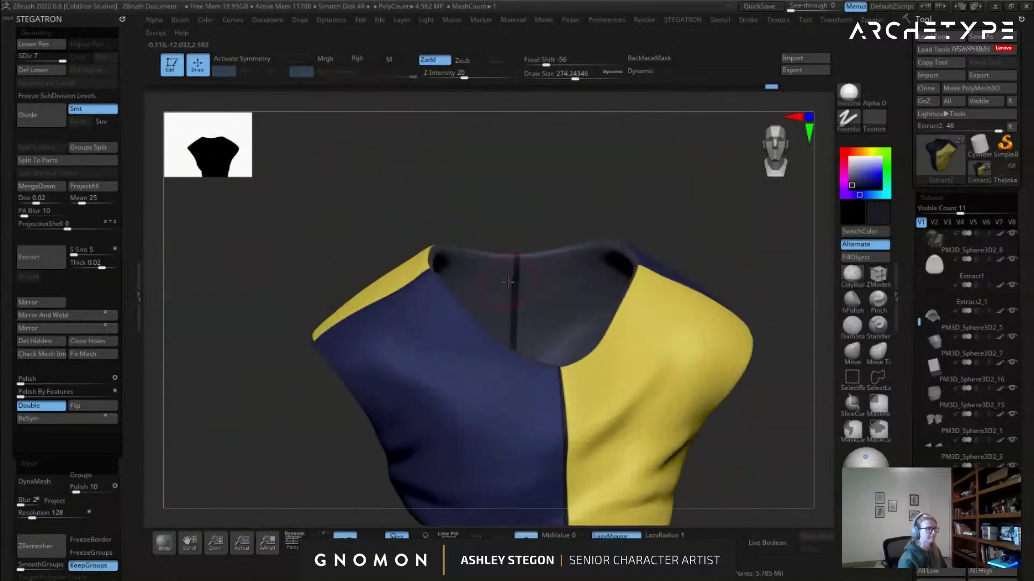
key(ctrl)
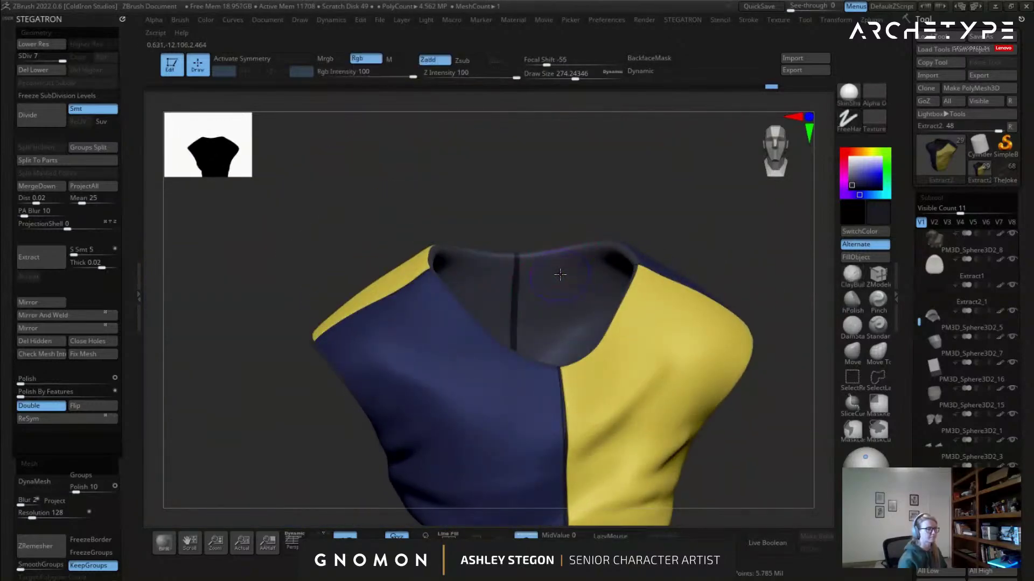
right_drag(557, 273, 572, 306)
key(ctrl+a)
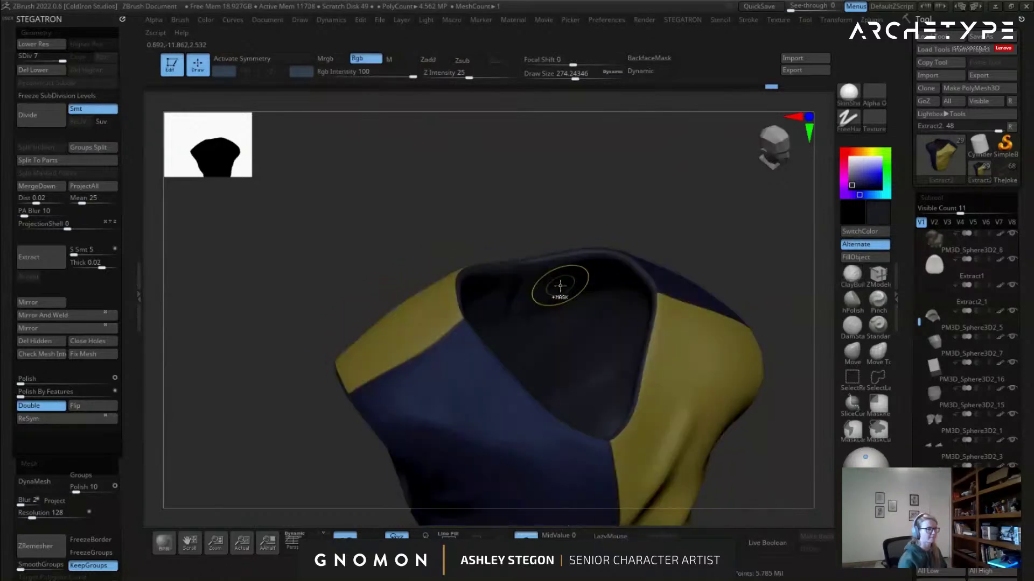
mouse_move(559, 288)
mouse_down()
mouse_move(546, 266)
mouse_move(537, 273)
mouse_up()
mouse_move(537, 274)
right_down()
mouse_move(542, 339)
mouse_move(547, 321)
right_up()
key(shift+f)
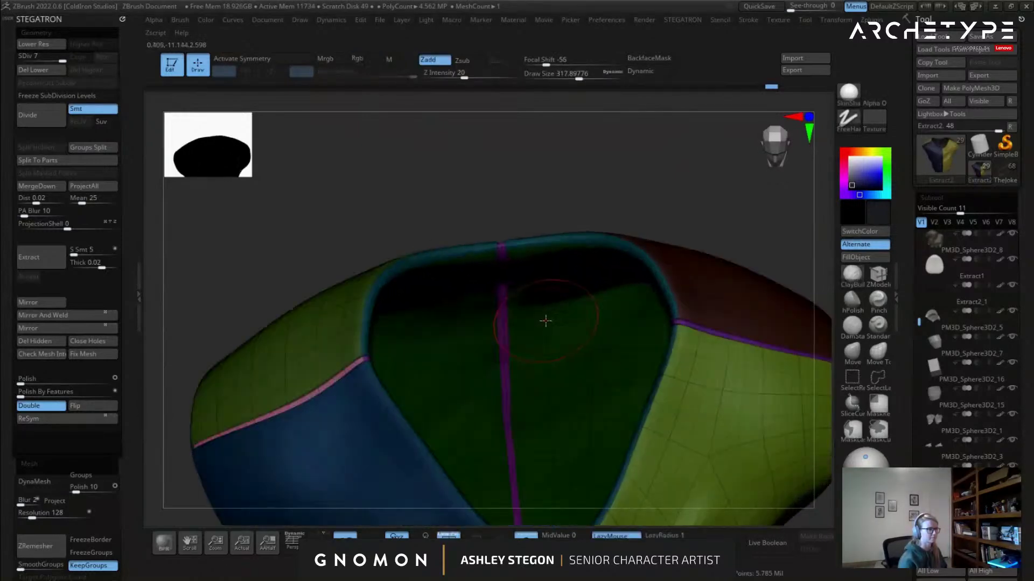
ctrl+right_drag(511, 285, 531, 344)
ctrl+right_drag(572, 276, 560, 202)
alt+right_drag(721, 278, 565, 226)
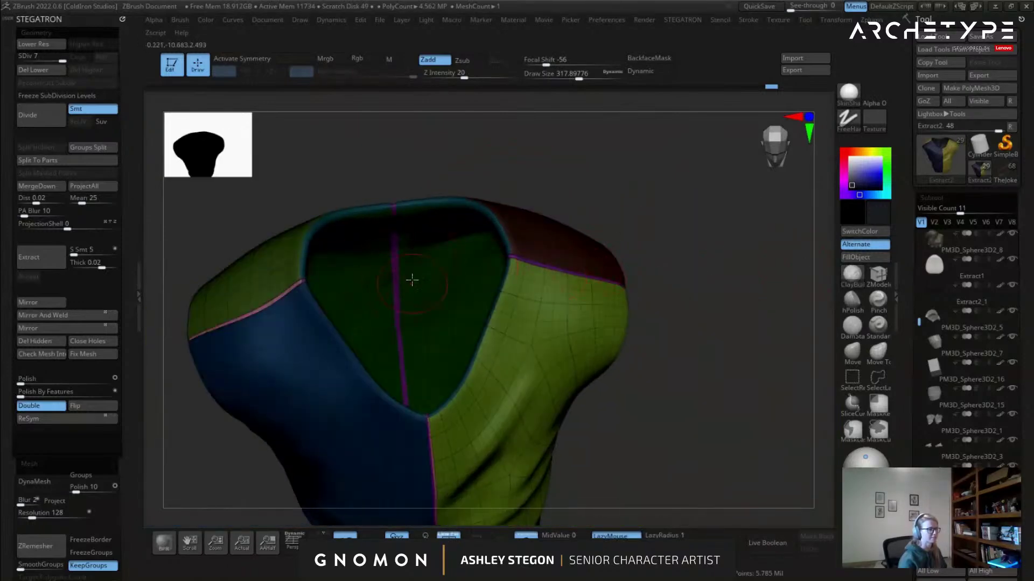
Hide the polygroup display, fill the unmasked seam loops and inner lining with the dark colour and clear the mask.
key(shift+f)
mouse_move(713, 160)
right_down()
mouse_move(666, 229)
mouse_move(660, 307)
right_up()
key(ctrl)
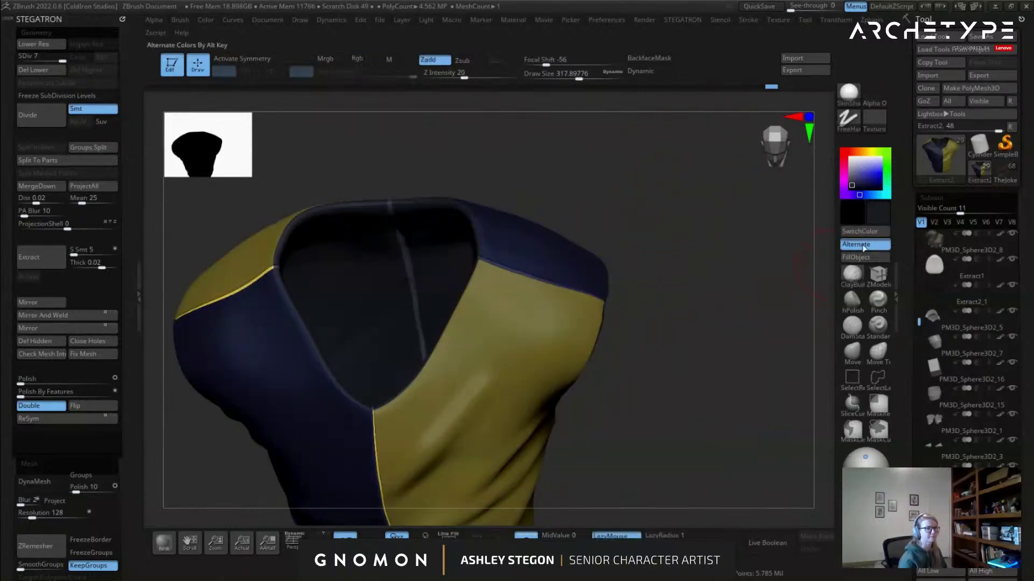
click(855, 260)
ctrl+drag(671, 267, 692, 317)
shift+right_drag(674, 316, 677, 275)
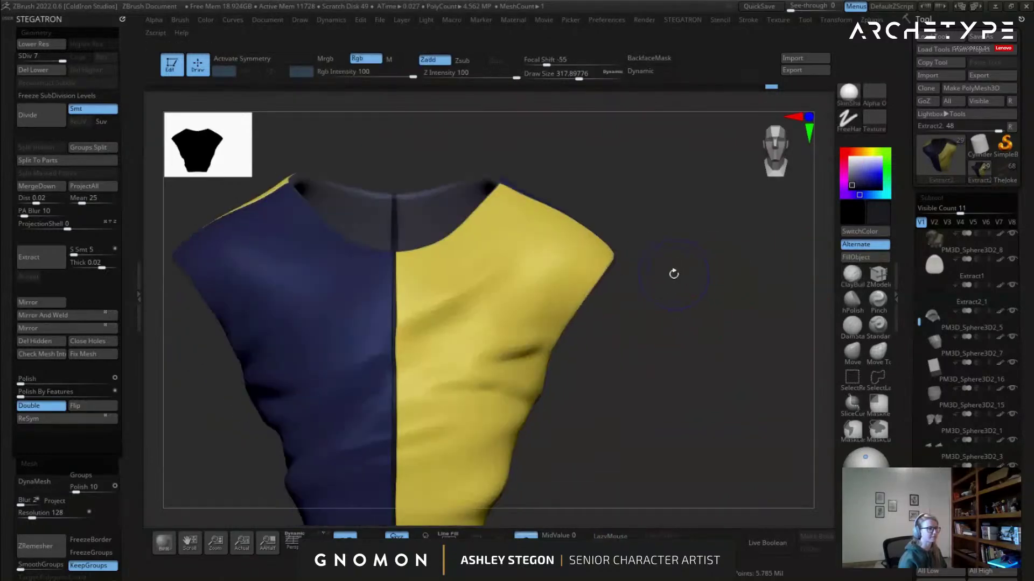
Undo the last mask change and refill the shirt's seam loops with a slightly lighter dark grey.
alt+right_drag(661, 233, 722, 227)
ctrl+click(721, 225)
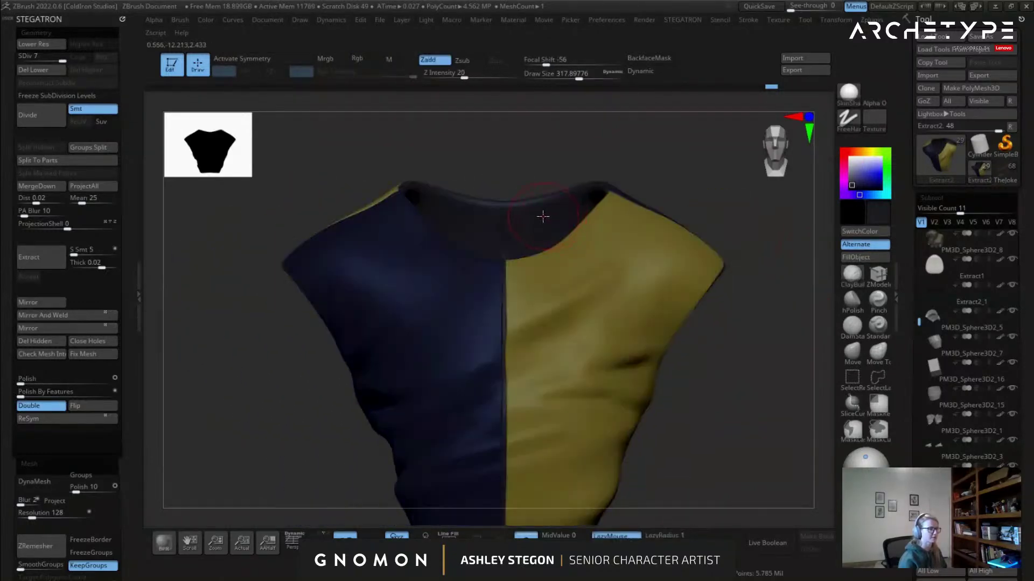
key(ctrl+z)
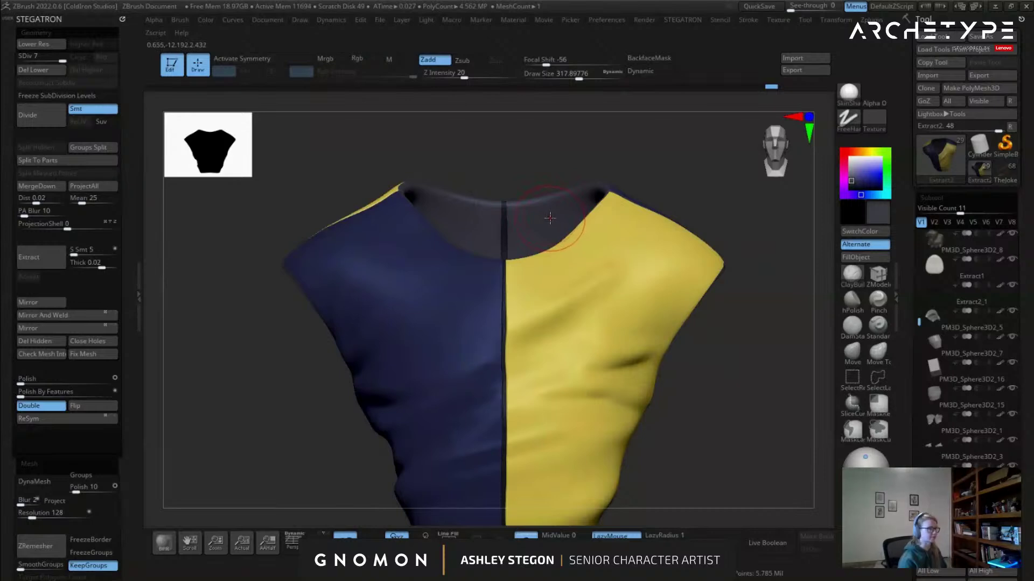
mouse_move(710, 269)
right_down()
mouse_move(745, 295)
mouse_move(733, 309)
mouse_move(734, 379)
mouse_move(733, 319)
mouse_move(576, 289)
mouse_move(512, 525)
right_up()
click(849, 257)
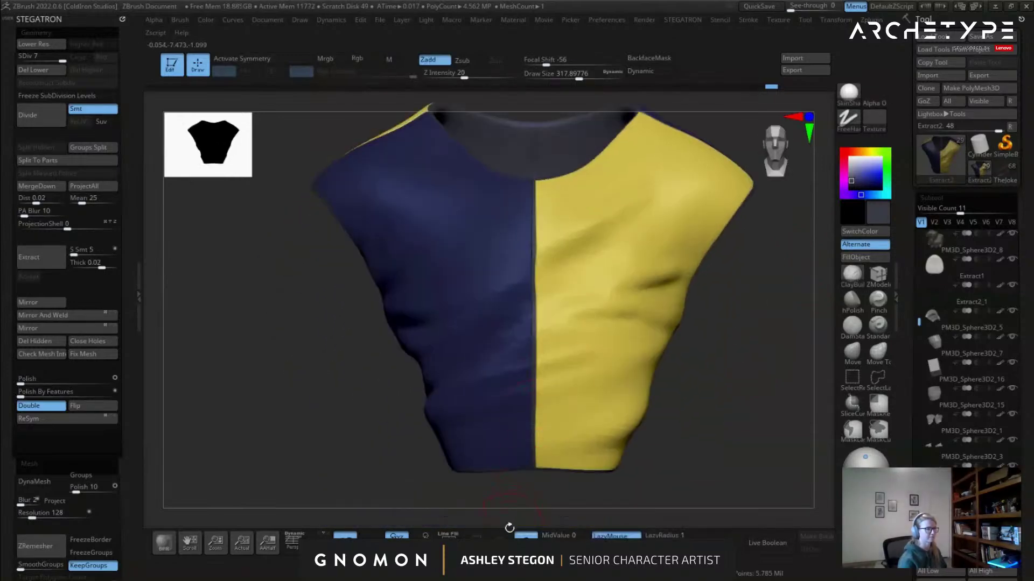
alt+right_drag(510, 358, 450, 317)
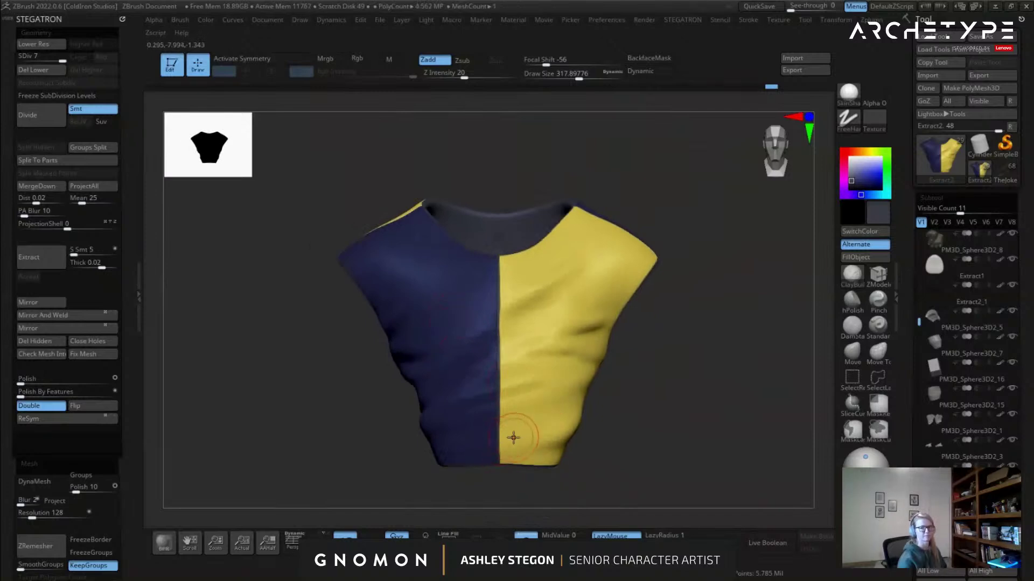
Display the whole character again and examine the recoloured shirt seams alongside the collar, strap and armour.
click(530, 534)
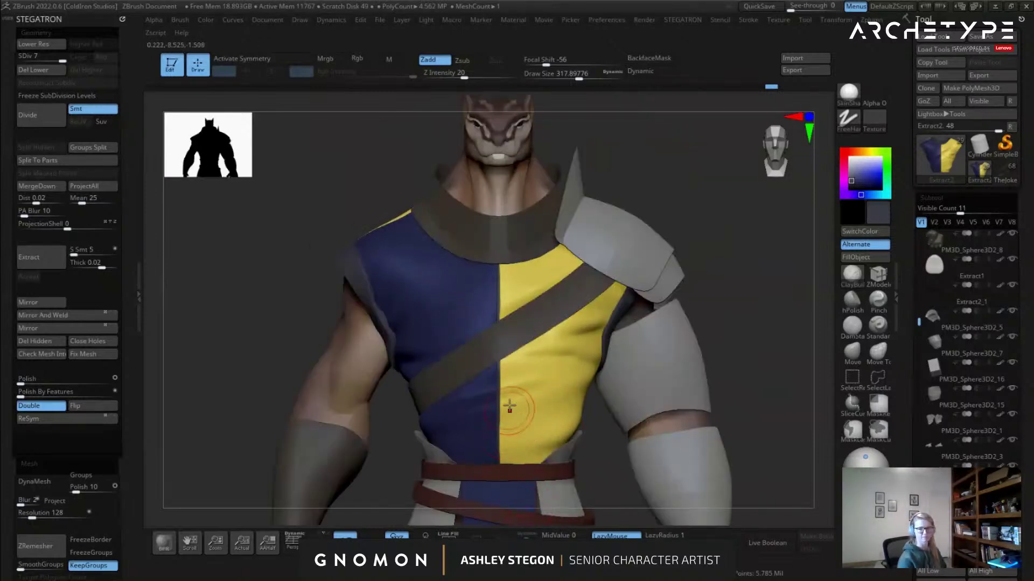
right_drag(318, 134, 420, 161)
key(s)
click(451, 287)
mouse_move(526, 289)
right_down()
mouse_move(494, 276)
mouse_move(531, 309)
mouse_move(505, 296)
mouse_move(536, 304)
mouse_move(518, 325)
mouse_move(351, 289)
right_up()
ctrl+click(516, 325)
key(q)
ctrl+click(516, 326)
ctrl+click(420, 295)
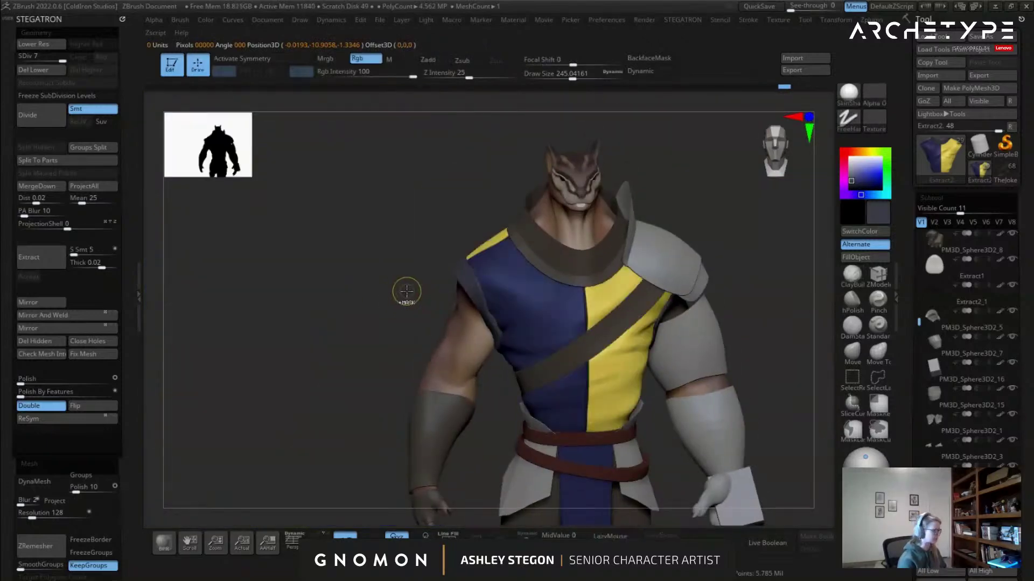
Isolate the shirt and set the draw size to about 187 at the neckline end of the front centre seam.
click(593, 152)
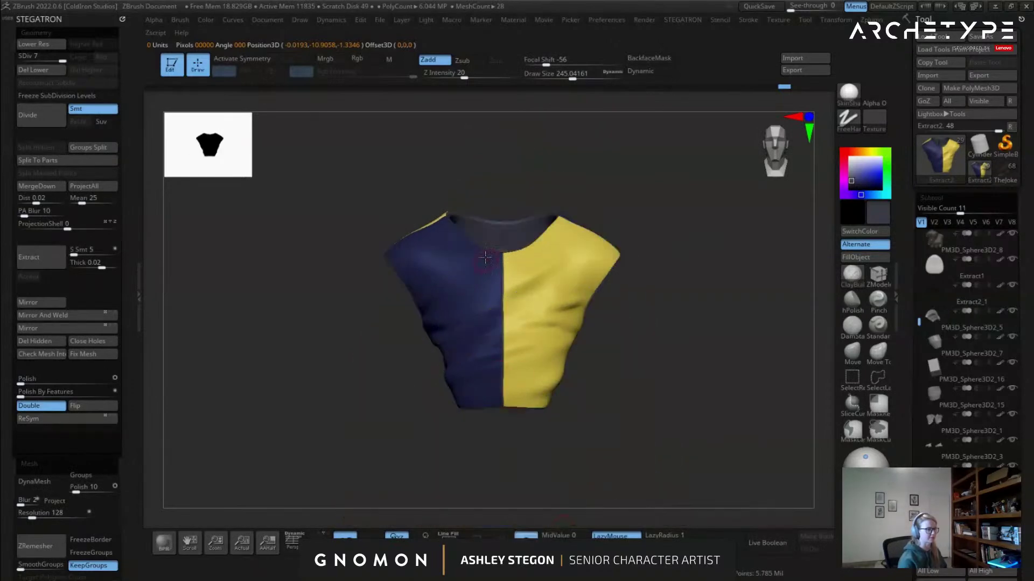
ctrl+right_drag(485, 258, 549, 334)
key(s)
drag(549, 334, 555, 334)
mouse_move(549, 312)
alt+right_down()
mouse_move(497, 227)
mouse_move(598, 237)
alt+right_up()
click(852, 275)
key(s)
drag(494, 223, 486, 222)
mouse_move(486, 204)
ctrl+right_down()
mouse_move(496, 207)
mouse_move(485, 194)
ctrl+right_up()
key(s)
drag(485, 193, 482, 193)
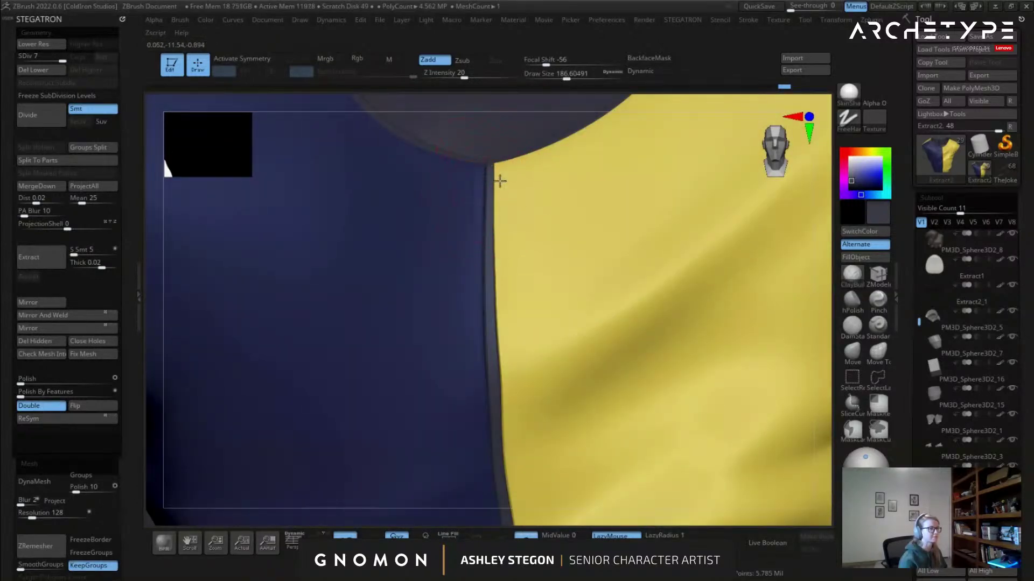
Load the last seam brush from the Seams folder of the Lightbox brush library.
right_drag(498, 188, 500, 197)
right_drag(582, 278, 515, 227)
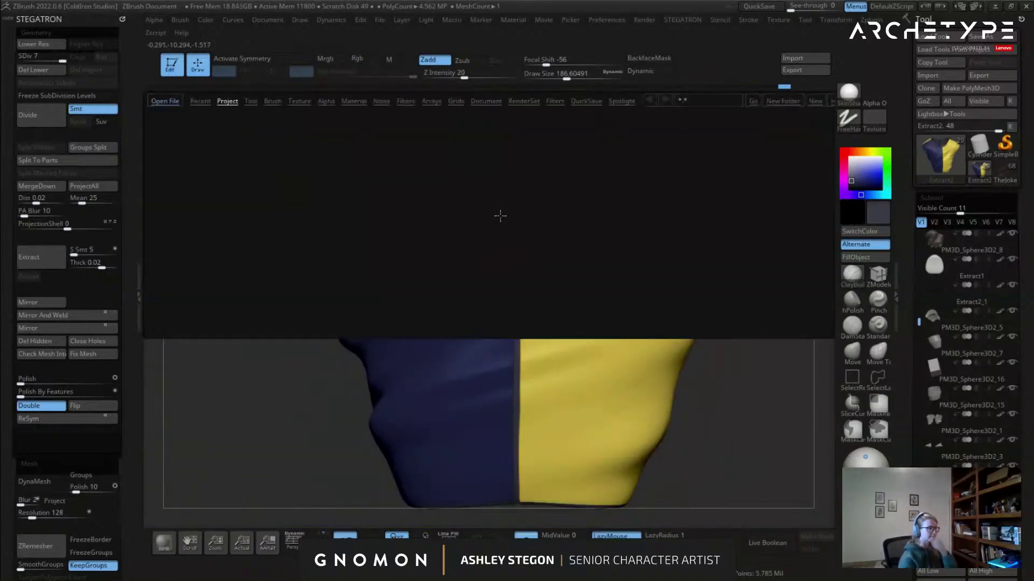
click(272, 101)
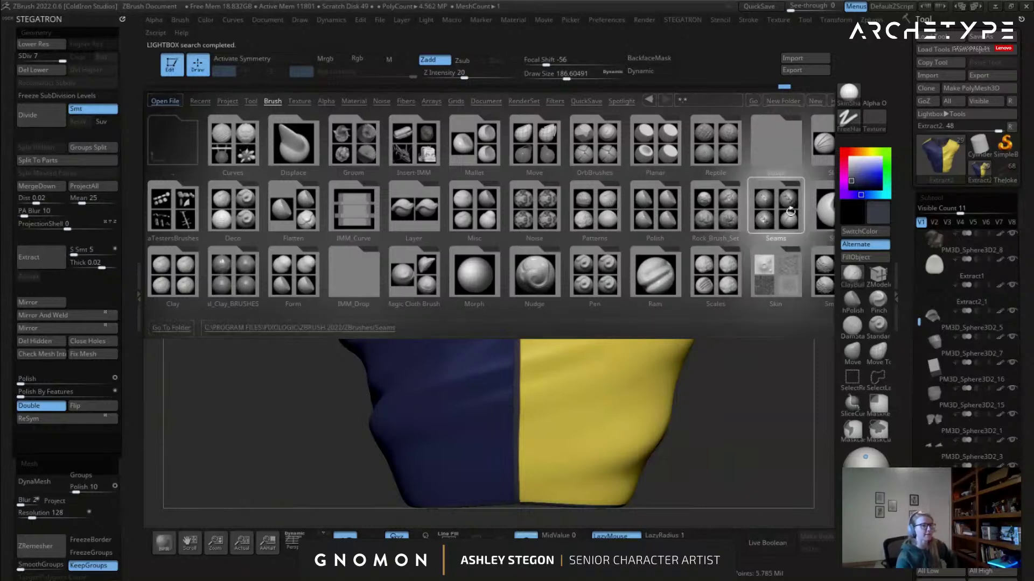
double_click(762, 210)
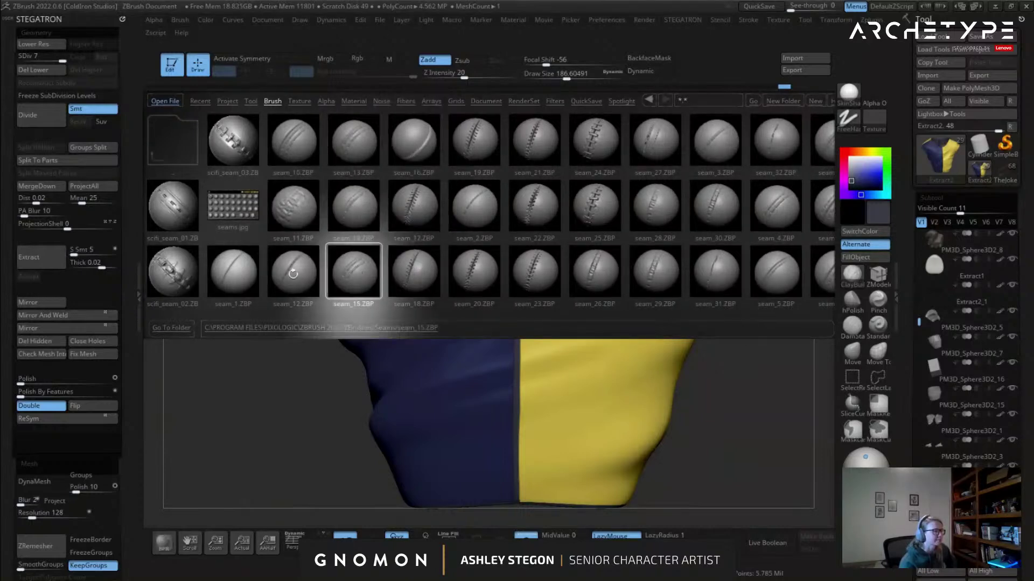
drag(509, 238, 478, 242)
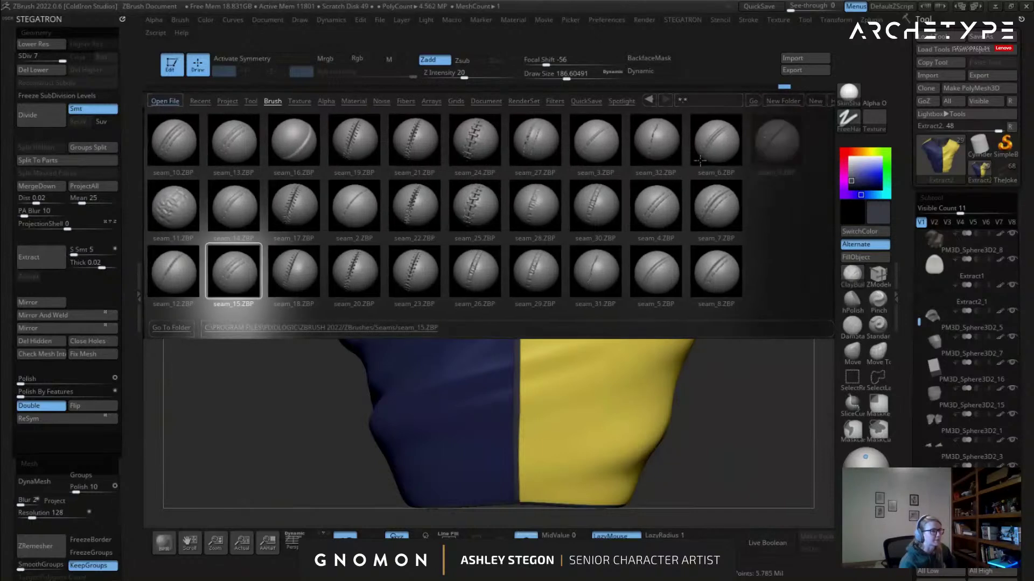
double_click(778, 142)
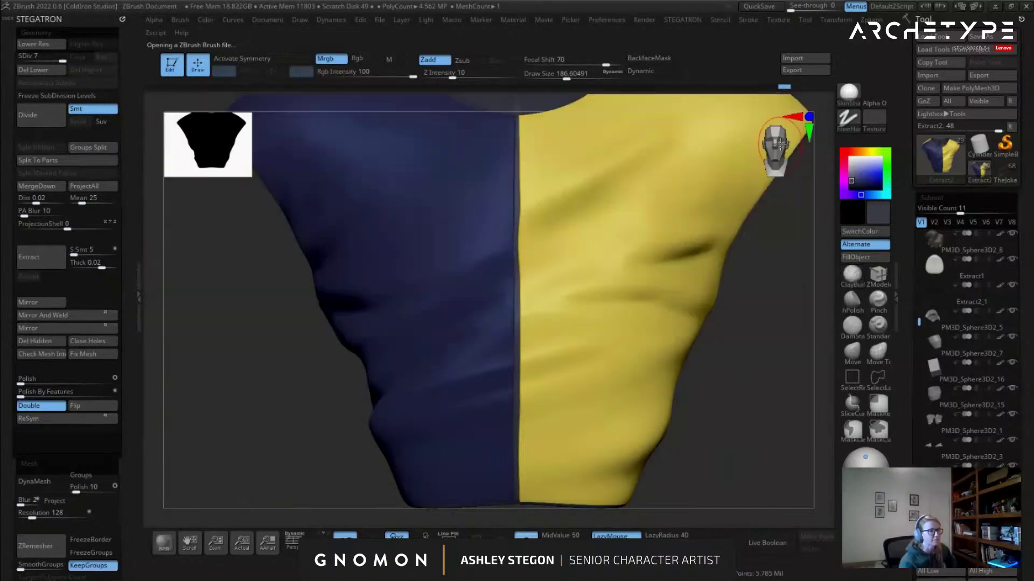
Undo the trial seam stroke beside the neckline and enlarge the seam brush's draw size to about 251.
alt+right_drag(528, 151, 555, 233)
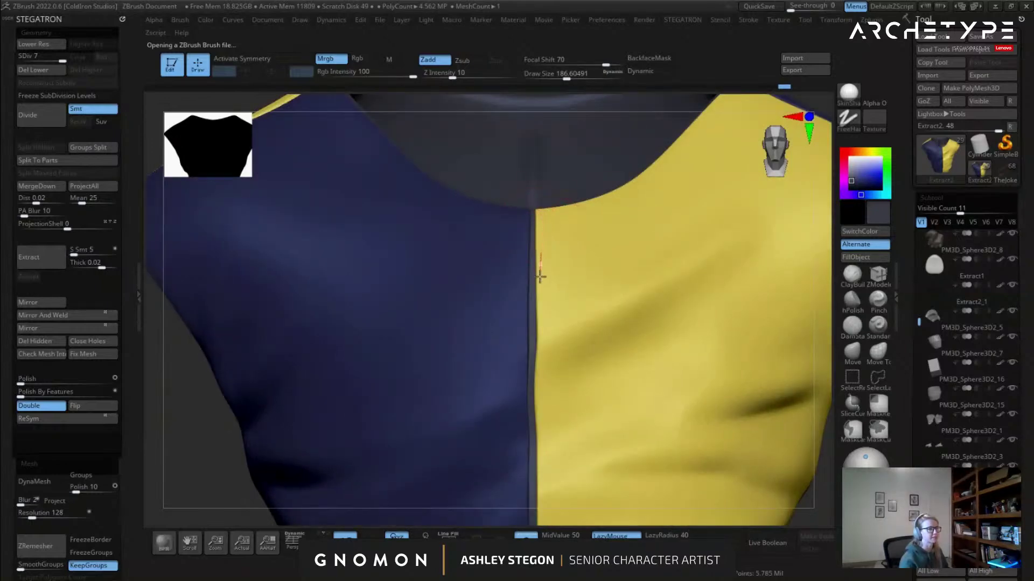
key(ctrl+z)
key(s)
drag(559, 269, 565, 269)
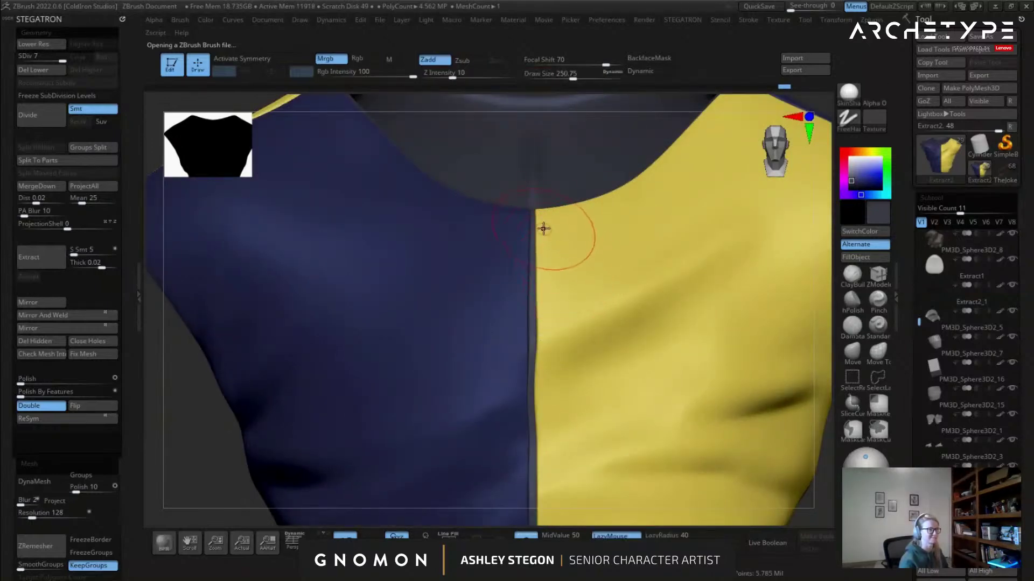
Draw a seam stroke down the yellow side of the front centre seam, starting below the neckline.
mouse_move(531, 390)
right_down()
mouse_move(542, 409)
mouse_move(582, 397)
right_up()
right_drag(582, 310, 480, 142)
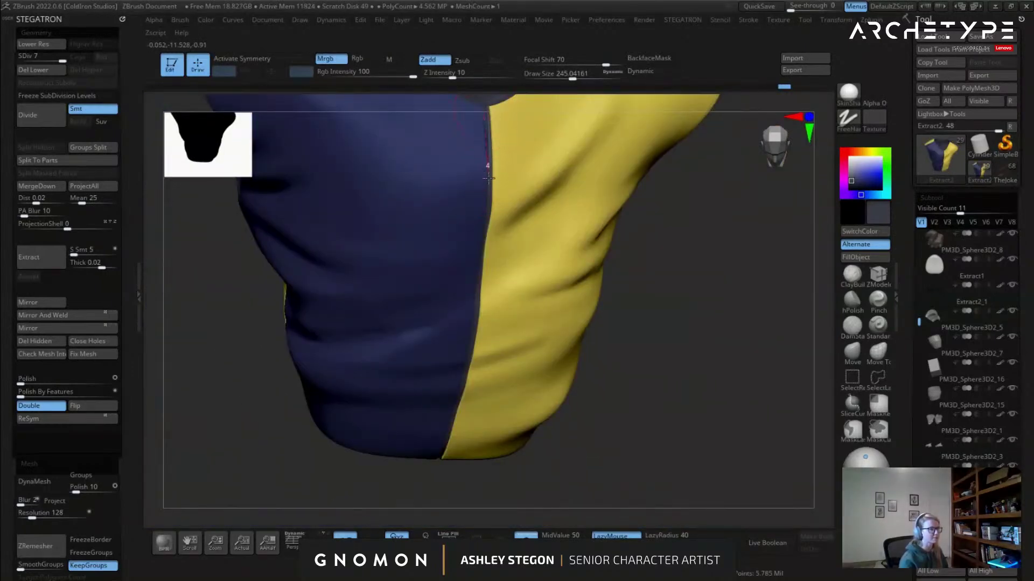
right_drag(476, 213, 510, 249)
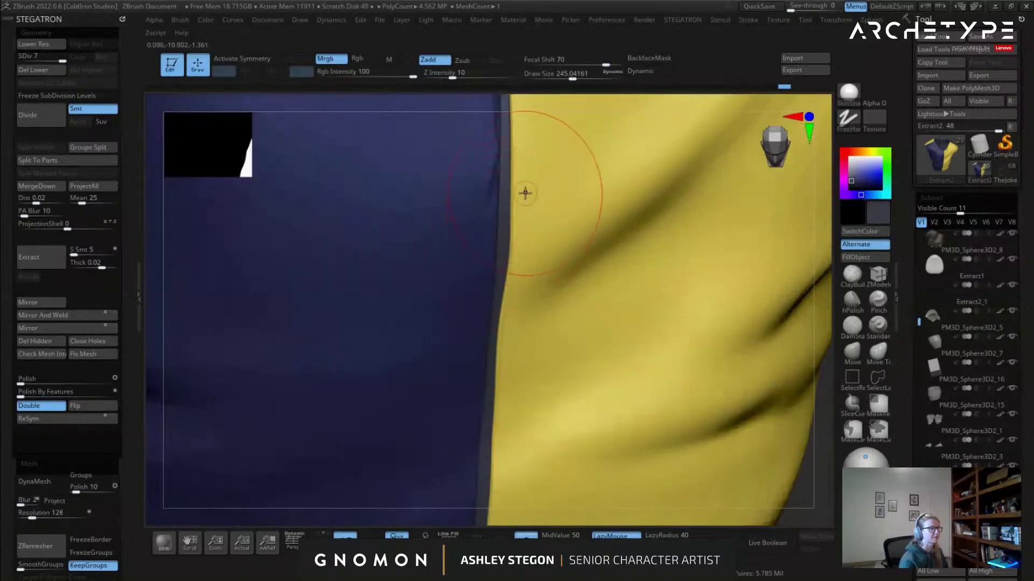
alt+right_drag(524, 203, 523, 280)
mouse_move(533, 251)
shift+mouse_down()
mouse_move(530, 347)
mouse_move(520, 348)
shift+mouse_up()
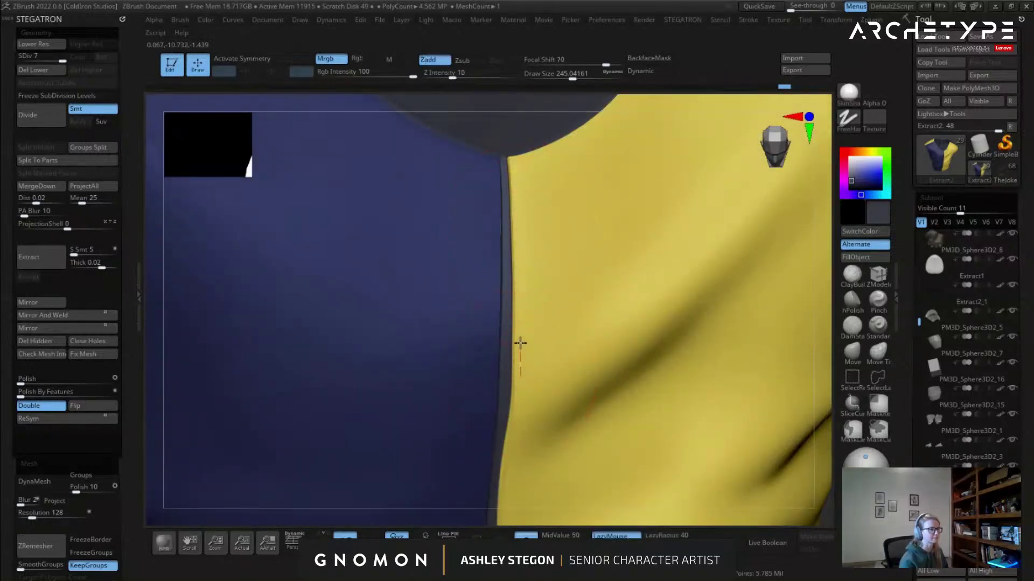
Sculpt along the shirt's front centre seam from the neckline down over the torso.
drag(512, 176, 510, 161)
right_drag(511, 157, 494, 148)
shift+drag(510, 174, 506, 274)
ctrl+right_drag(506, 275, 506, 178)
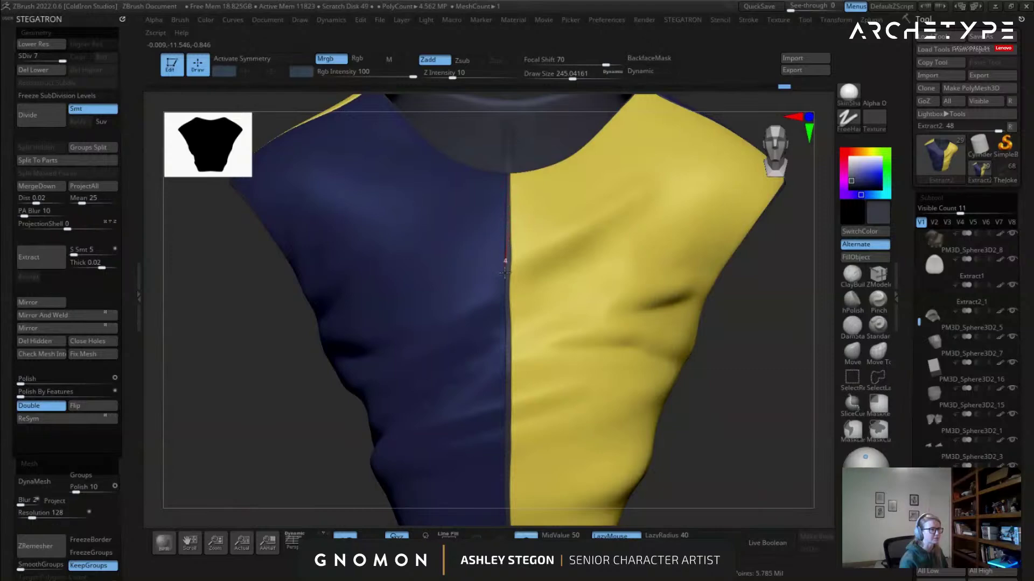
right_drag(500, 382, 514, 223)
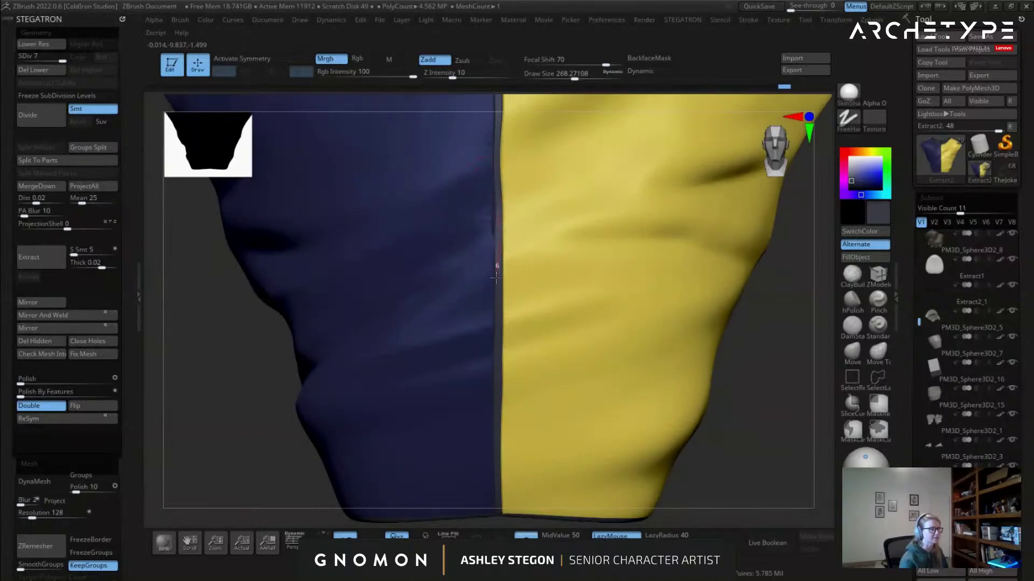
right_drag(493, 372, 495, 277)
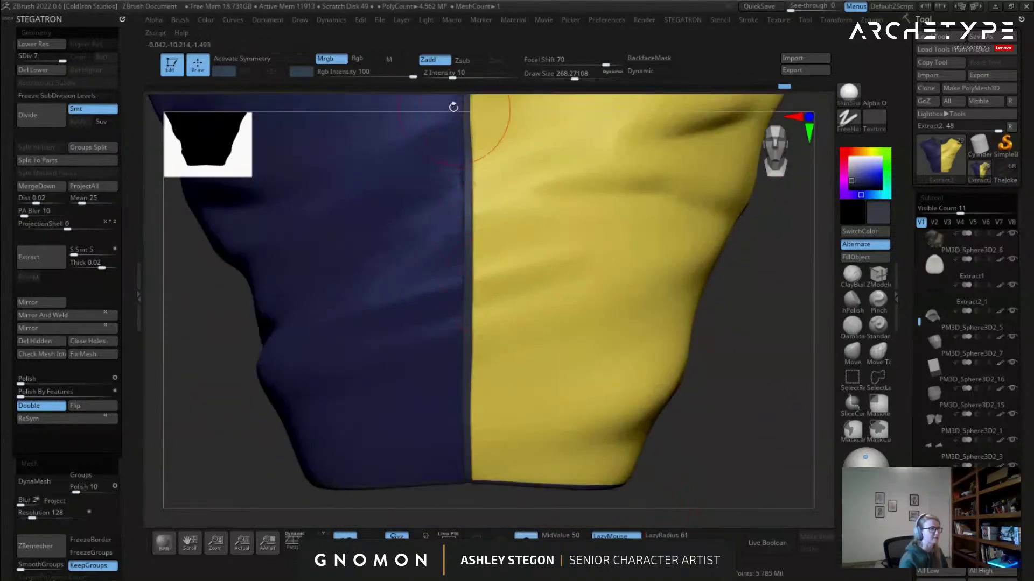
Set the brush intensity to 18 and draw size to about 207, and sculpt the lower front seam to the hem.
click(462, 77)
key(s)
drag(463, 277, 457, 277)
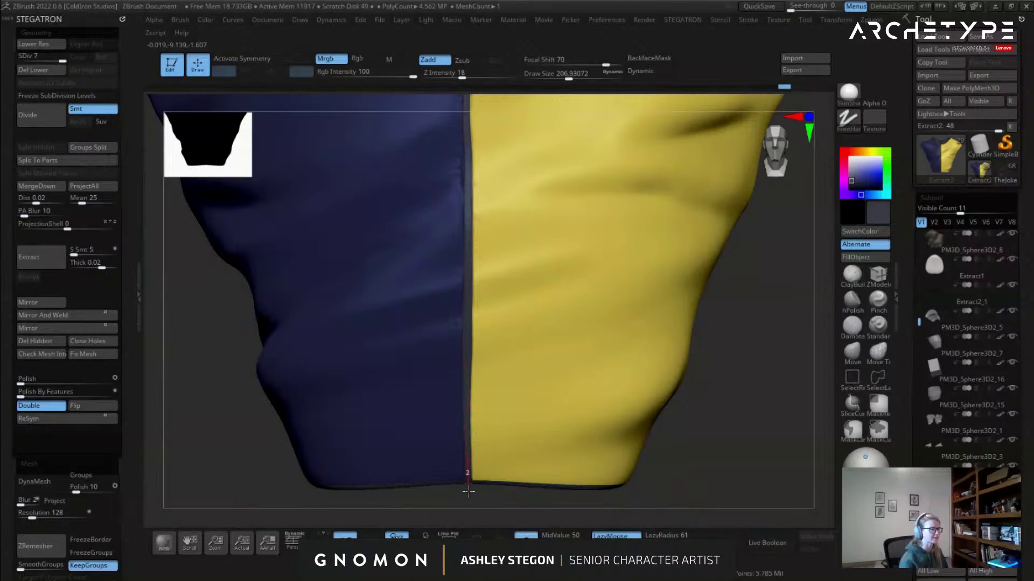
mouse_move(478, 422)
right_down()
mouse_move(506, 261)
mouse_move(452, 309)
mouse_move(443, 246)
mouse_move(446, 291)
right_up()
Try to crease the front centre seam with the Dam Standard brush and undo the strokes.
key(b)
key(m)
key(v)
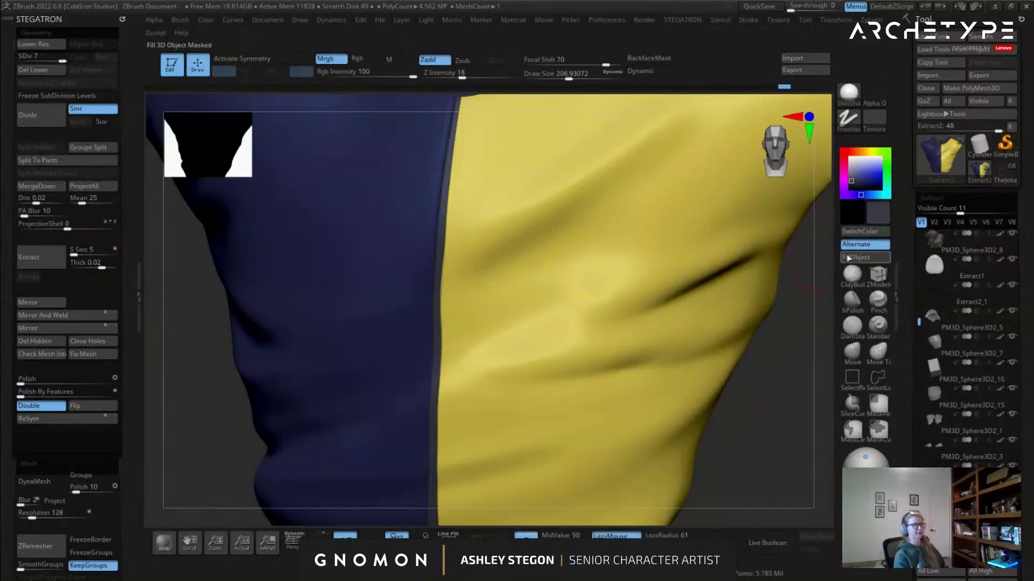
click(876, 326)
mouse_move(469, 203)
right_down()
mouse_move(459, 232)
mouse_move(482, 233)
right_up()
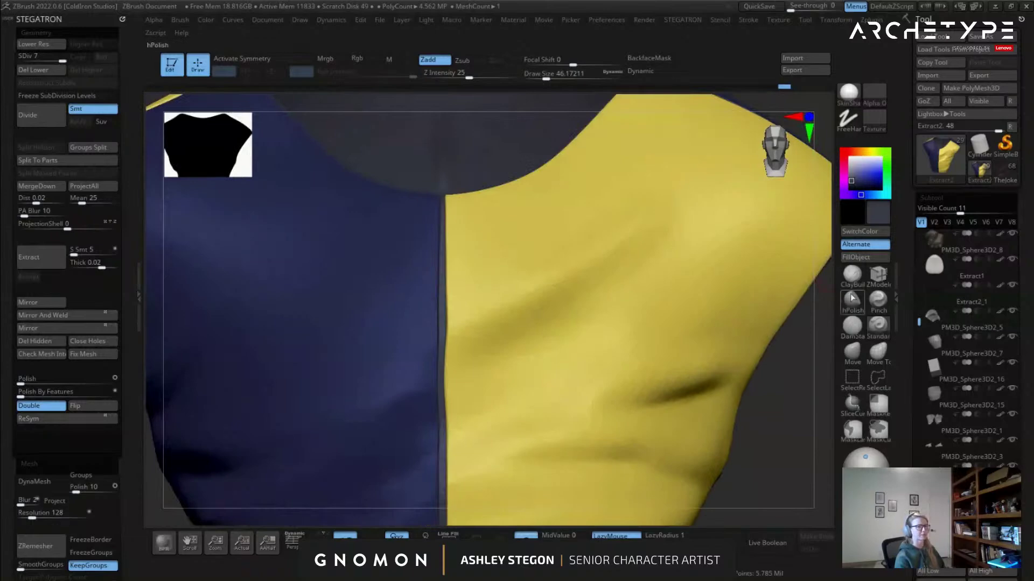
click(853, 328)
mouse_move(522, 245)
right_down()
mouse_move(472, 278)
mouse_move(448, 261)
right_up()
key(ctrl+z)
key(ctrl+z)
ctrl+right_drag(440, 178, 418, 217)
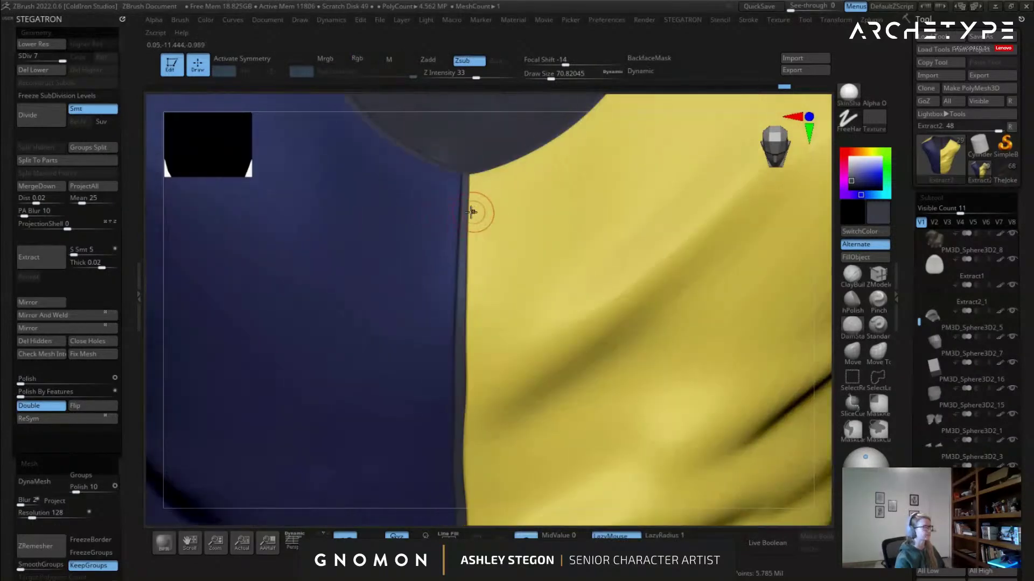
Invert the mask so only the centre seam strip is editable, select the Pinch brush and hide the mask display.
right_drag(372, 289, 503, 265)
key(f)
ctrl+click(754, 370)
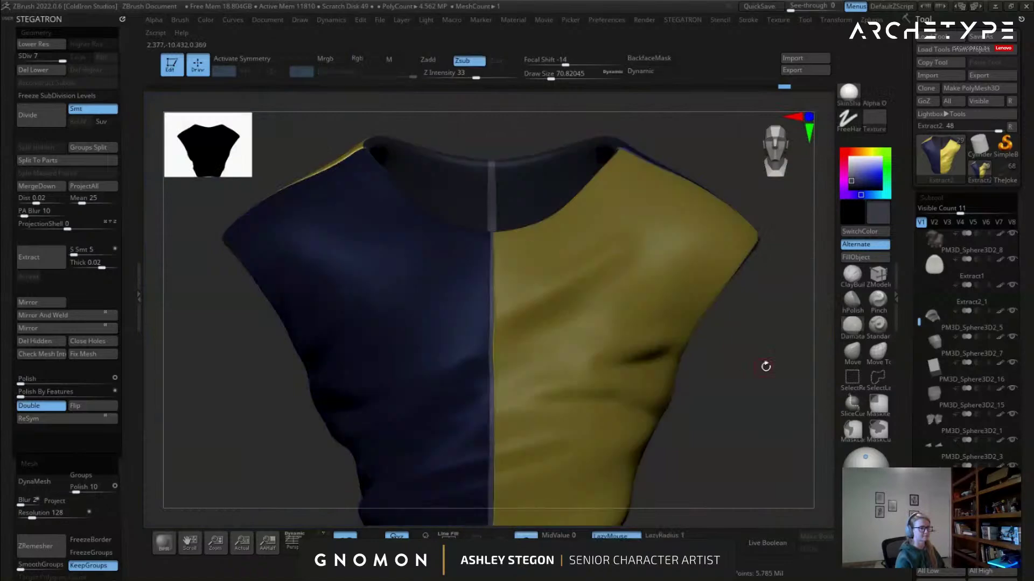
click(878, 301)
key(s)
click(490, 270)
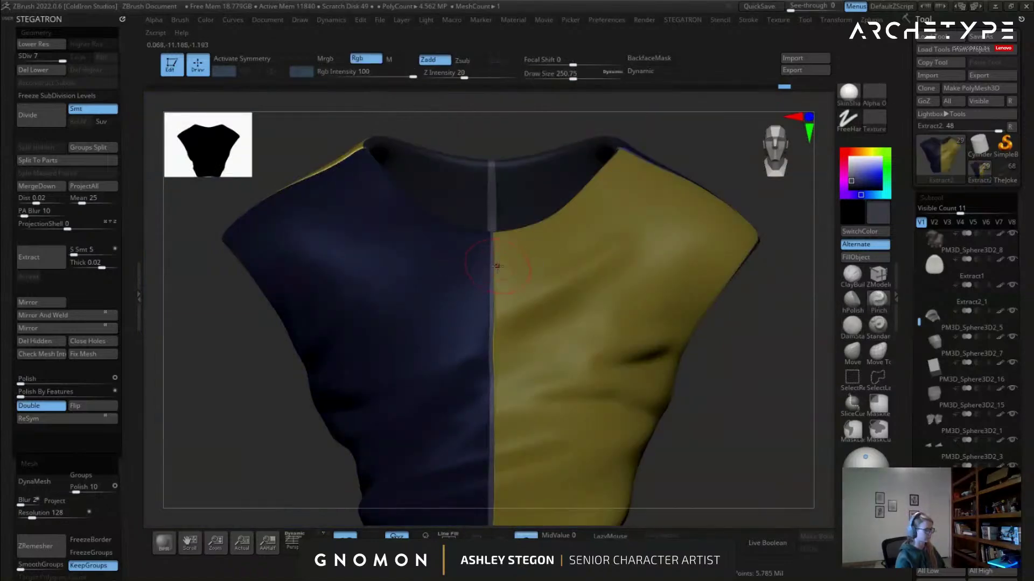
key(ctrl+h)
Pinch the front centre seam from the neckline to the hem, using draw sizes of about 331 and 293.
key(s)
click(489, 271)
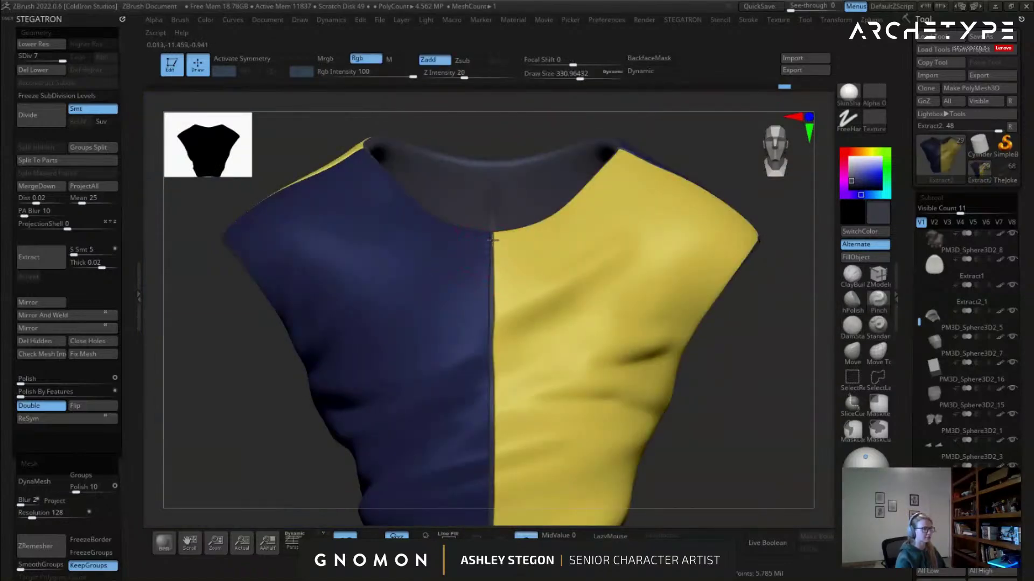
alt+right_drag(485, 403, 496, 228)
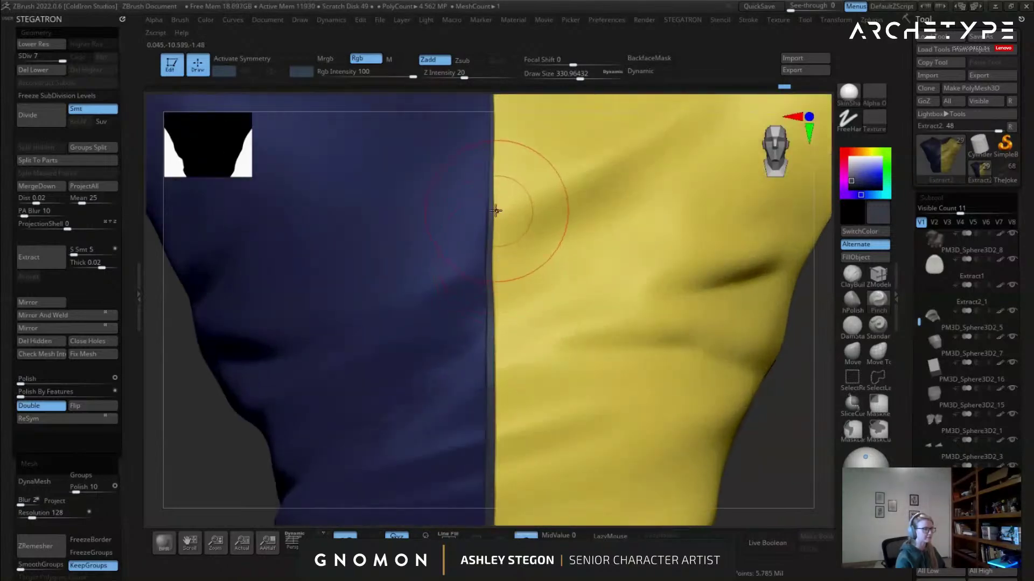
alt+right_drag(490, 426, 492, 312)
key(s)
click(497, 286)
alt+right_drag(485, 477, 437, 219)
Pinch the side seam from the armhole to the hem and the centre seam down the back.
right_drag(466, 275, 442, 232)
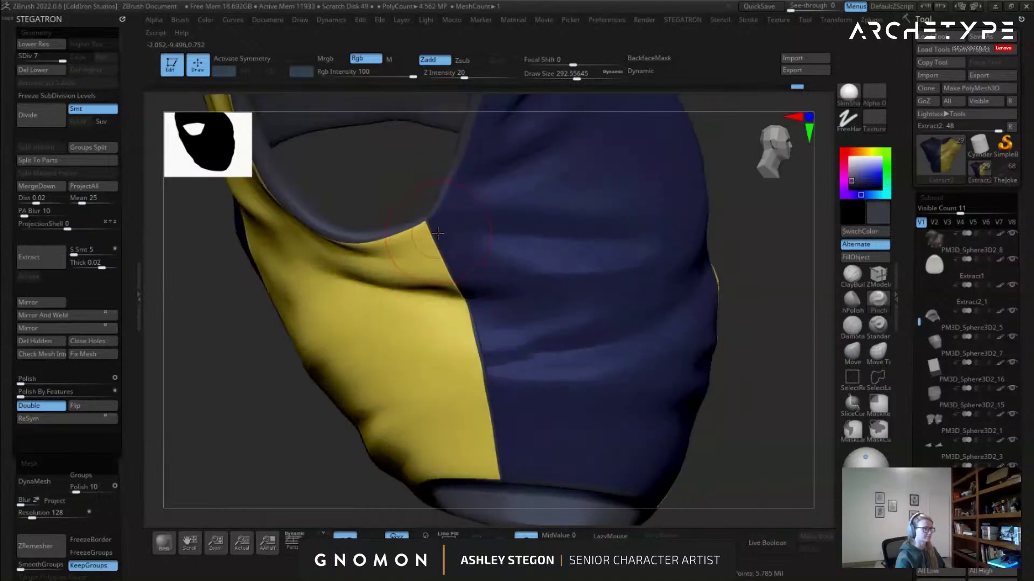
drag(483, 356, 503, 467)
mouse_move(463, 350)
right_down()
mouse_move(526, 323)
mouse_move(526, 348)
mouse_move(475, 362)
mouse_move(459, 348)
right_up()
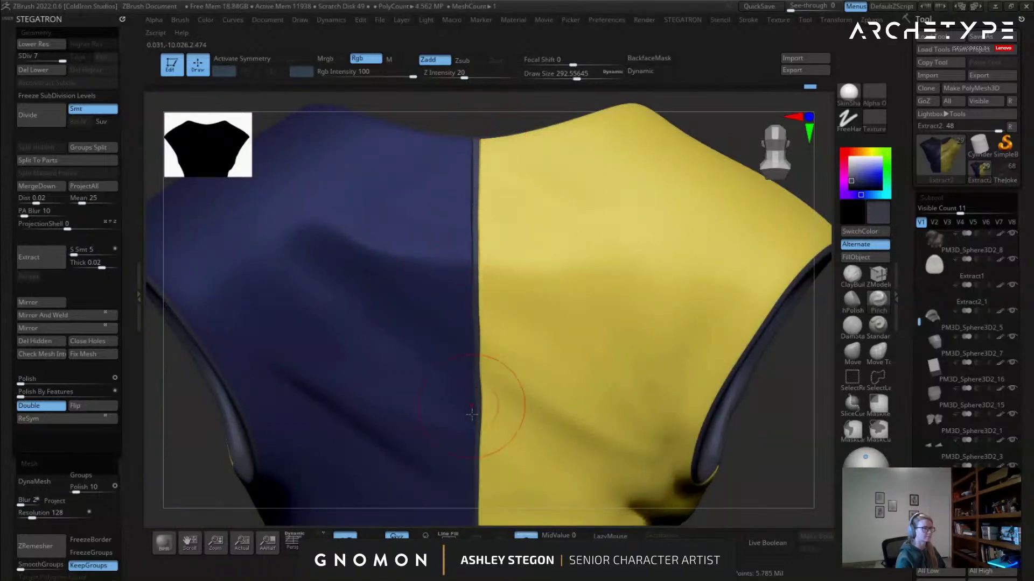
right_drag(471, 403, 485, 237)
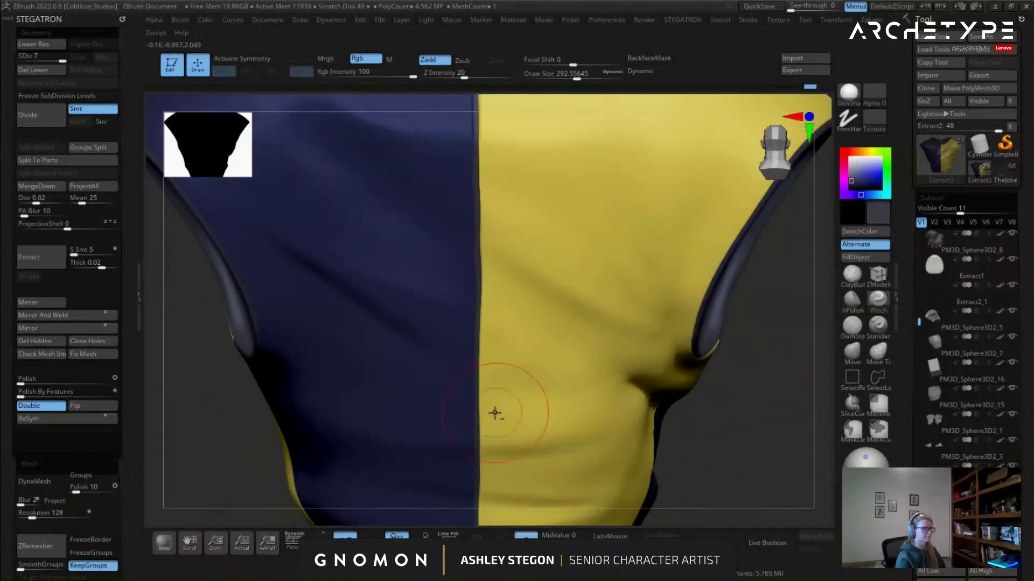
alt+right_drag(491, 410, 487, 327)
ctrl+right_drag(488, 326, 477, 342)
alt+right_drag(509, 276, 531, 468)
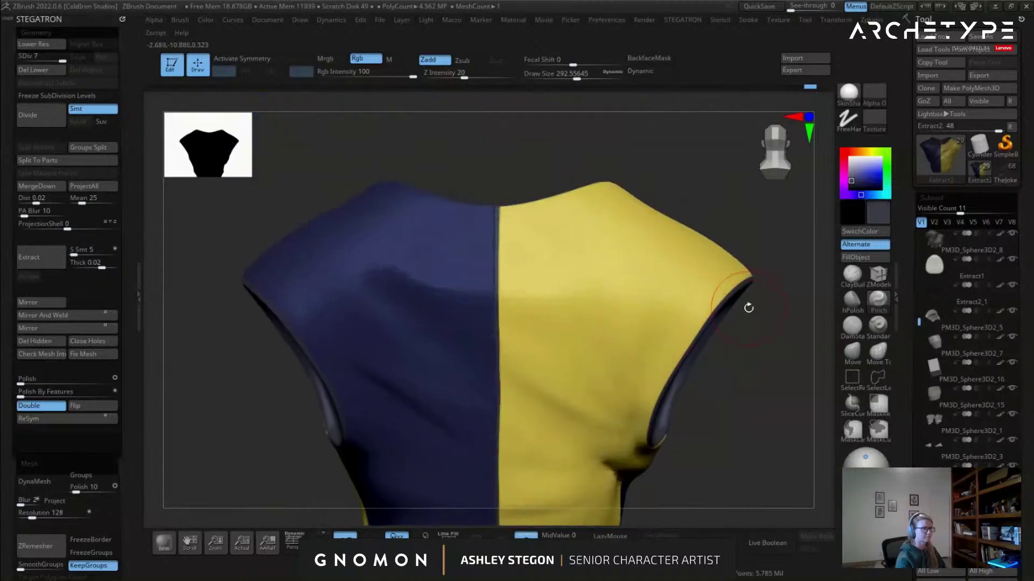
Rework the mask at the back neckline by polygroup so everything except the centre seam strip is masked.
ctrl+click(714, 182)
ctrl+click(682, 156)
ctrl+click(680, 156)
mouse_move(518, 201)
ctrl+right_down()
mouse_move(520, 129)
mouse_move(574, 457)
ctrl+right_up()
ctrl+click(500, 183)
key(w)
ctrl+click(505, 303)
key(q)
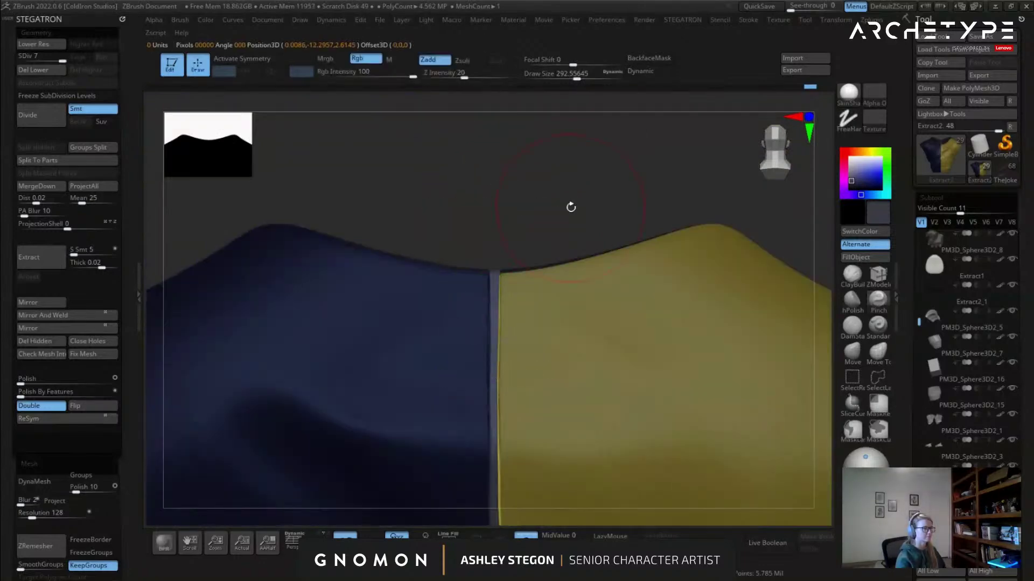
Check the back seam with the polygroup wireframe shown, and remask around the purple seam group before hiding the wireframe.
ctrl+right_drag(570, 207, 529, 173)
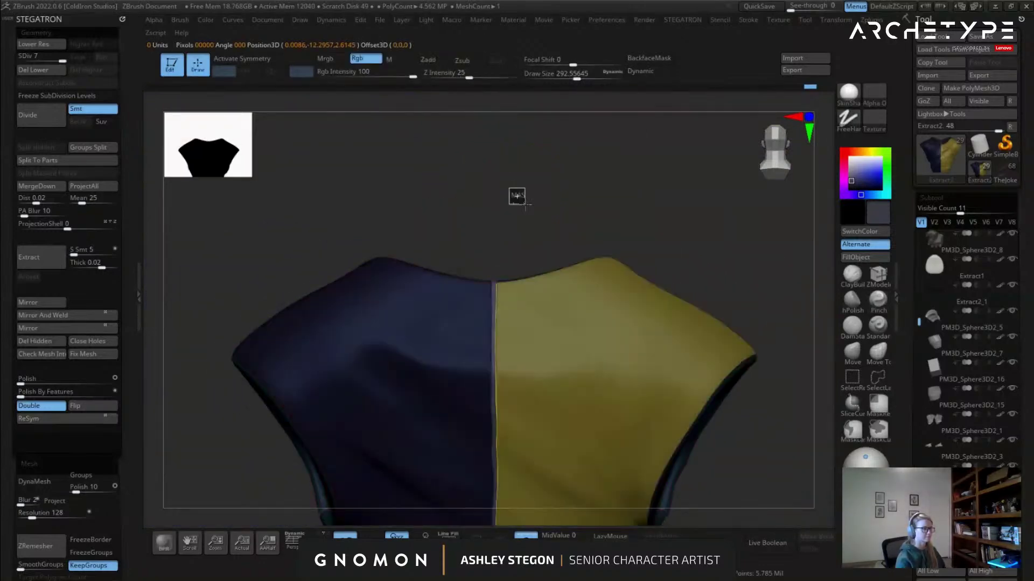
key(shift+f)
ctrl+right_drag(499, 284, 526, 398)
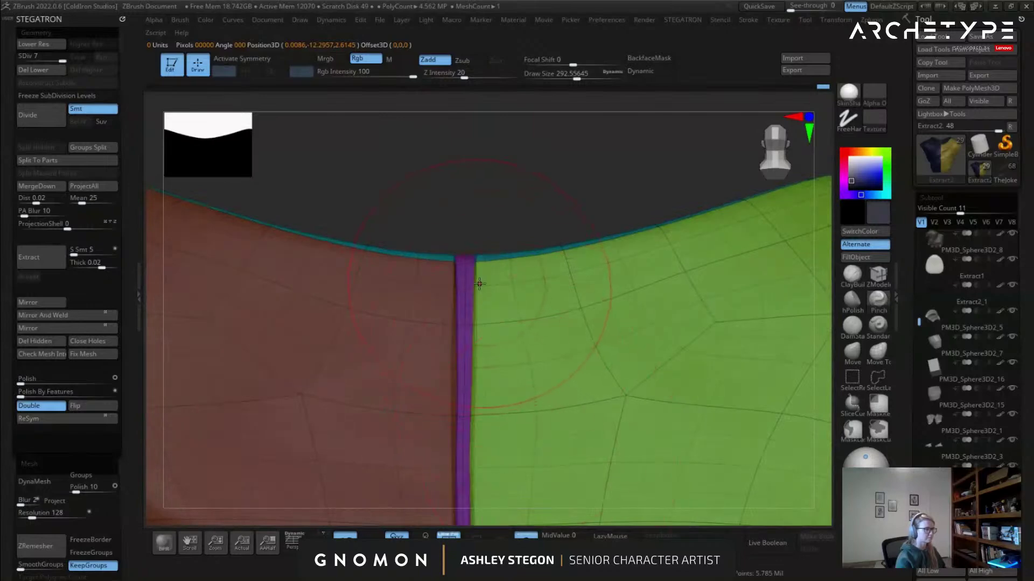
key(w)
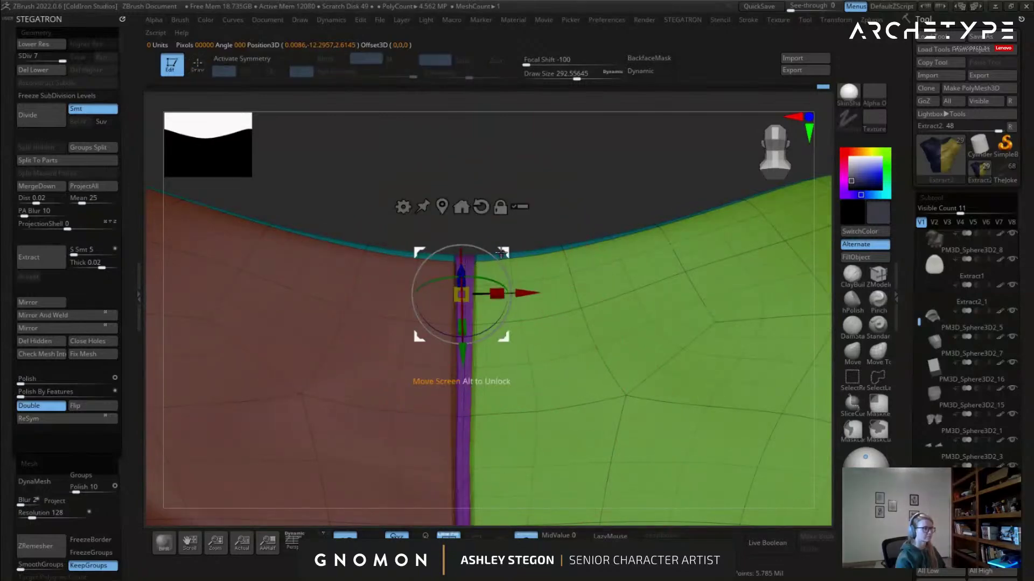
key(q)
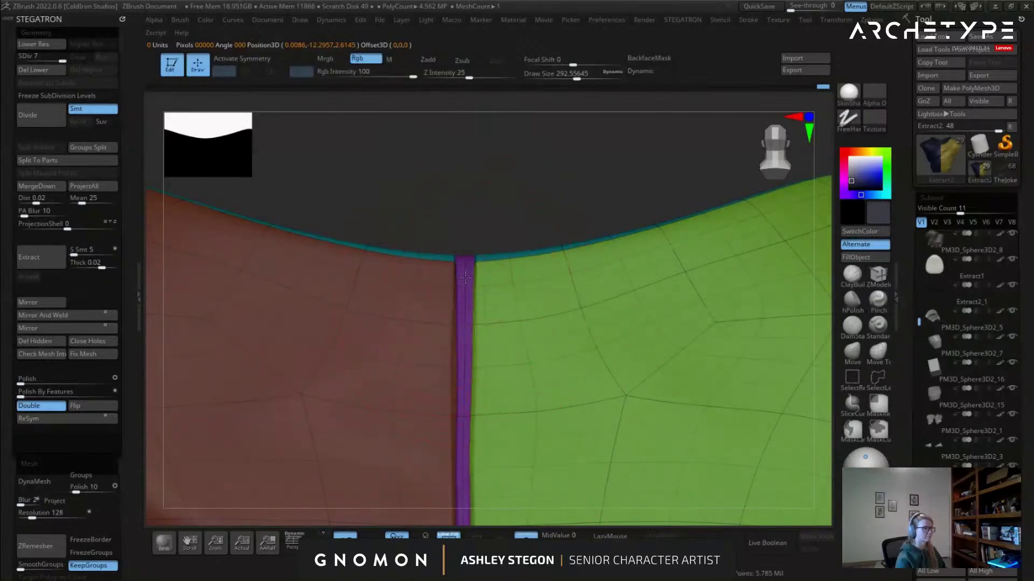
key(s)
key(w)
ctrl+click(466, 276)
key(q)
ctrl+right_drag(535, 226, 501, 183)
ctrl+click(496, 198)
key(shift+f)
Toggle symmetry and set the brush draw size to about 116 at the top of the back centre seam.
ctrl+right_drag(533, 226, 504, 186)
mouse_move(481, 296)
alt+right_down()
mouse_move(438, 204)
mouse_move(445, 212)
alt+right_up()
key(x)
key(s)
drag(441, 194, 446, 197)
key(x)
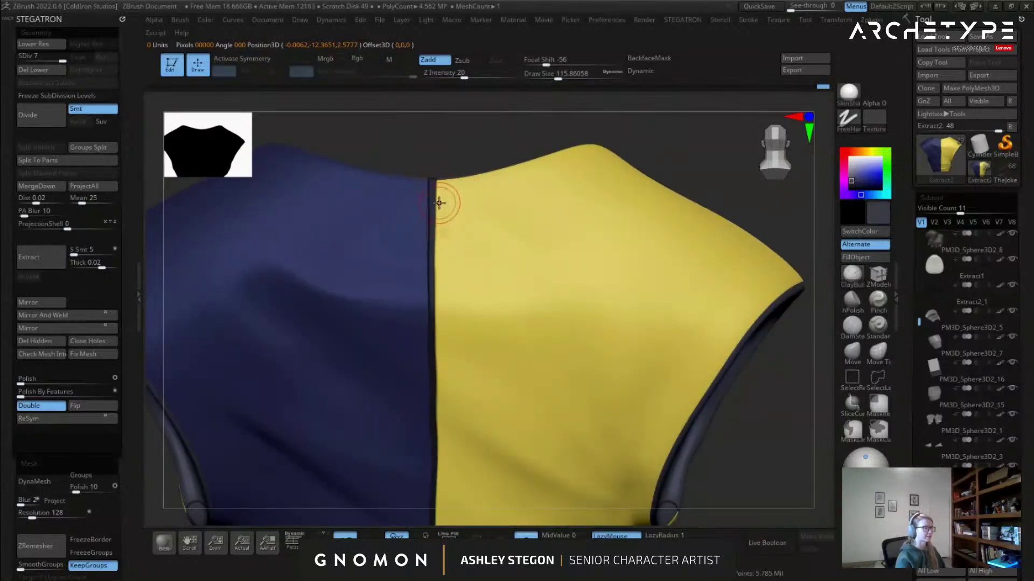
mouse_move(446, 216)
right_down()
mouse_move(434, 222)
mouse_move(512, 224)
mouse_move(494, 224)
mouse_move(509, 212)
right_up()
Show the polygroup wireframe, clear the mask, drop to subdivision level 4 and set the draw size to about 51.
key(shift+f)
alt+right_drag(528, 156, 522, 211)
ctrl+drag(512, 152, 533, 161)
alt+right_drag(511, 226, 507, 308)
key(shift+d)
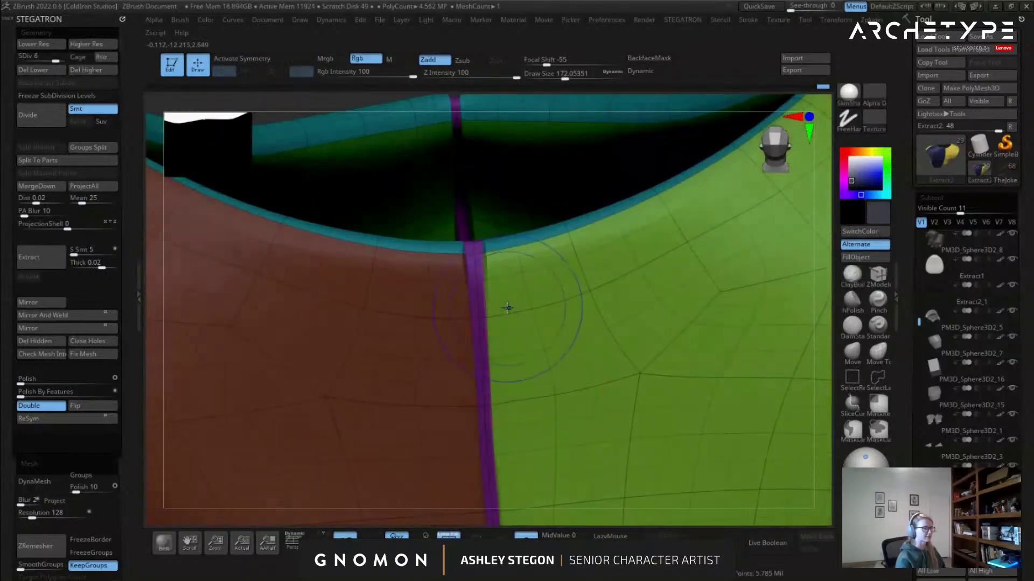
key(shift+d)
key(shift+d)
key(s)
drag(499, 279, 480, 279)
Try to hide the edge loops on both sides of the back centre seam and restore full visibility.
mouse_move(504, 275)
alt+right_down()
mouse_move(512, 282)
mouse_move(501, 293)
alt+right_up()
shift+drag(480, 288, 479, 281)
ctrl+shift+click(480, 281)
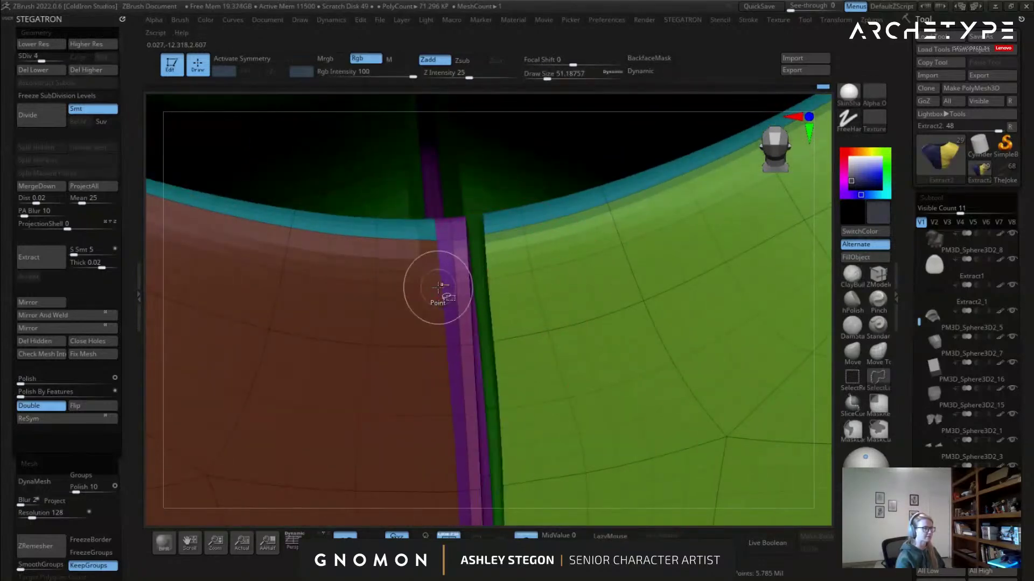
ctrl+shift+click(429, 286)
alt+right_drag(509, 404, 639, 287)
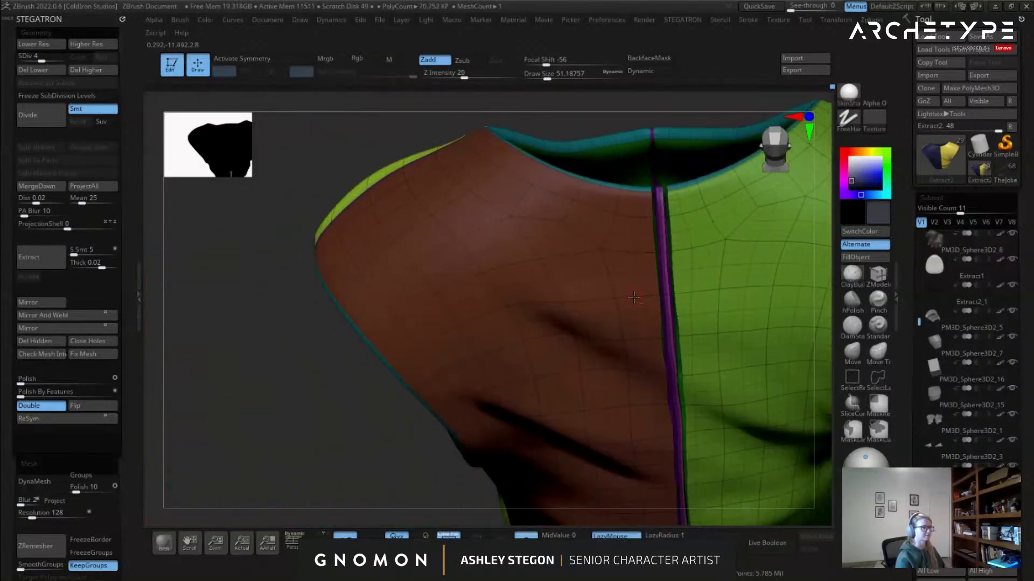
ctrl+shift+click(341, 381)
alt+right_drag(654, 161, 515, 224)
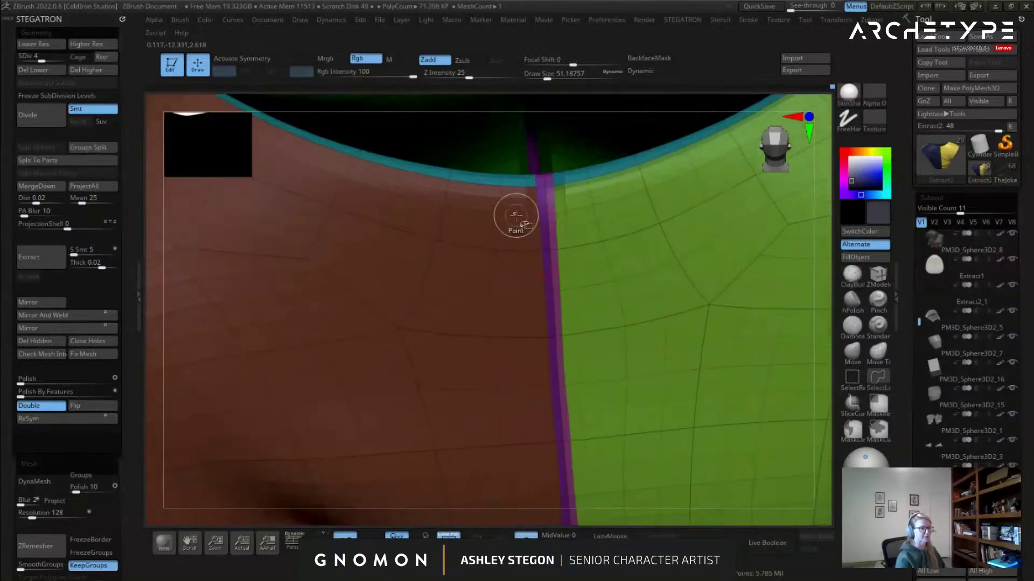
Isolate the purple seam polygroup, grow the visible area outward and hide the seam strip, leaving only its bordering loops.
ctrl+shift+click(546, 199)
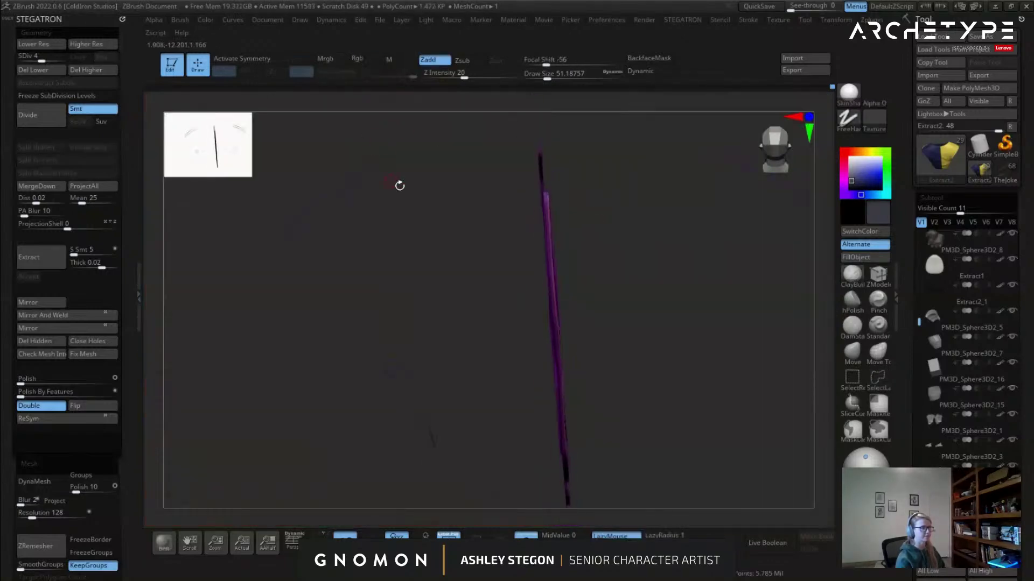
key(ctrl+shift)
key(ctrl+shift+x)
alt+drag(498, 247, 626, 434)
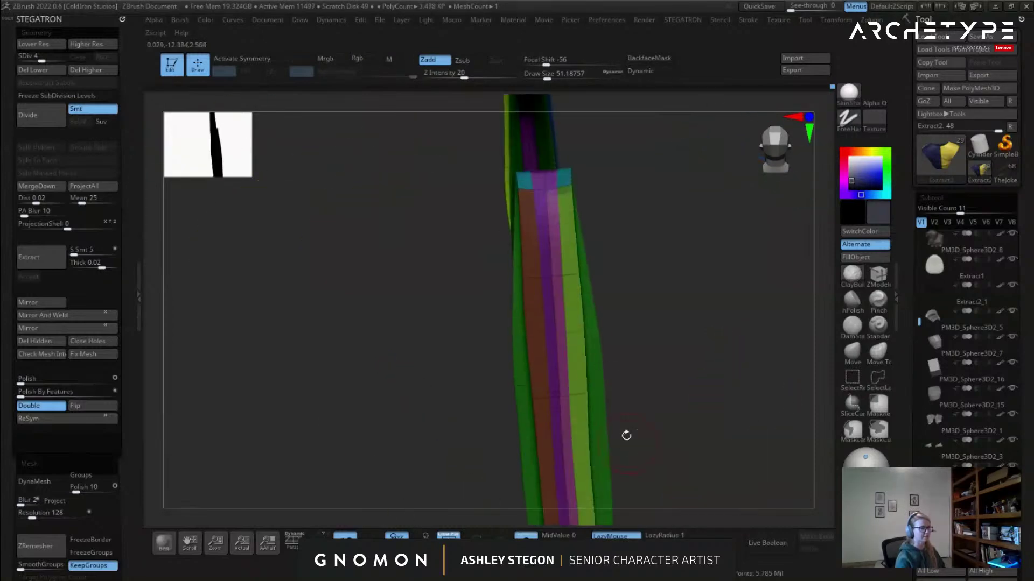
ctrl+shift+click(549, 224)
key(f)
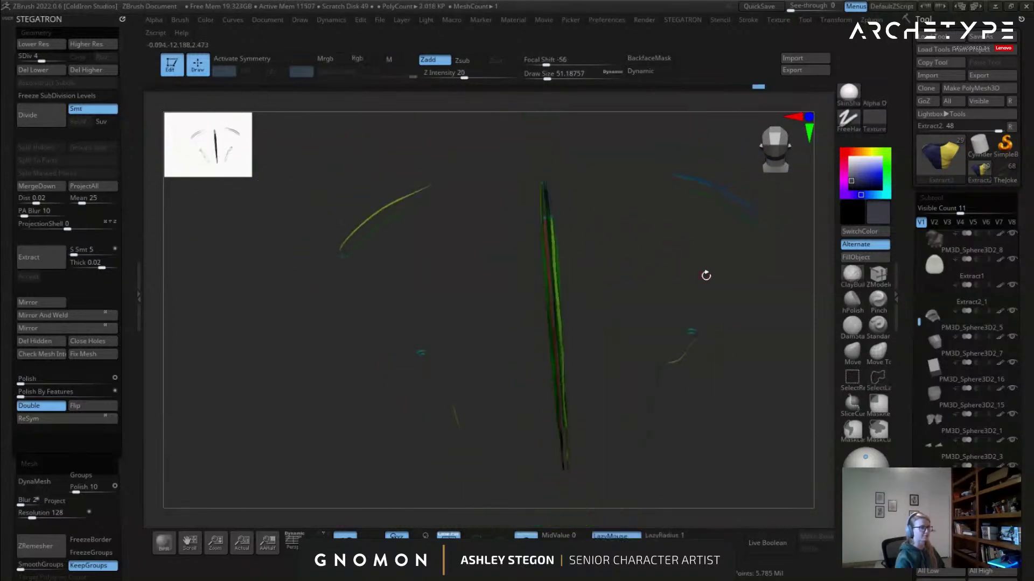
Return to subdivision level 7, show the whole shirt and invert the mask for working on the seam borders.
key(d)
key(d)
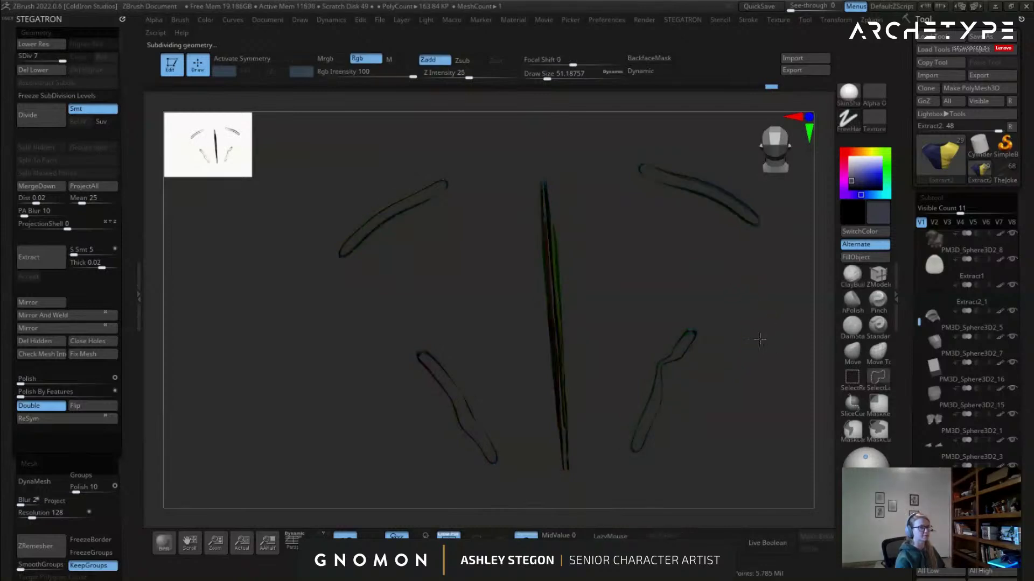
ctrl+shift+click(763, 364)
mouse_move(764, 364)
shift+mouse_down()
mouse_move(716, 363)
mouse_move(619, 334)
shift+mouse_up()
drag(587, 275, 649, 264)
ctrl+right_drag(483, 166, 509, 261)
key(ctrl+i)
Sculpt along the borders of the shoulder seam with a draw size of about 305.
key(s)
drag(522, 233, 530, 233)
ctrl+right_drag(533, 232, 570, 199)
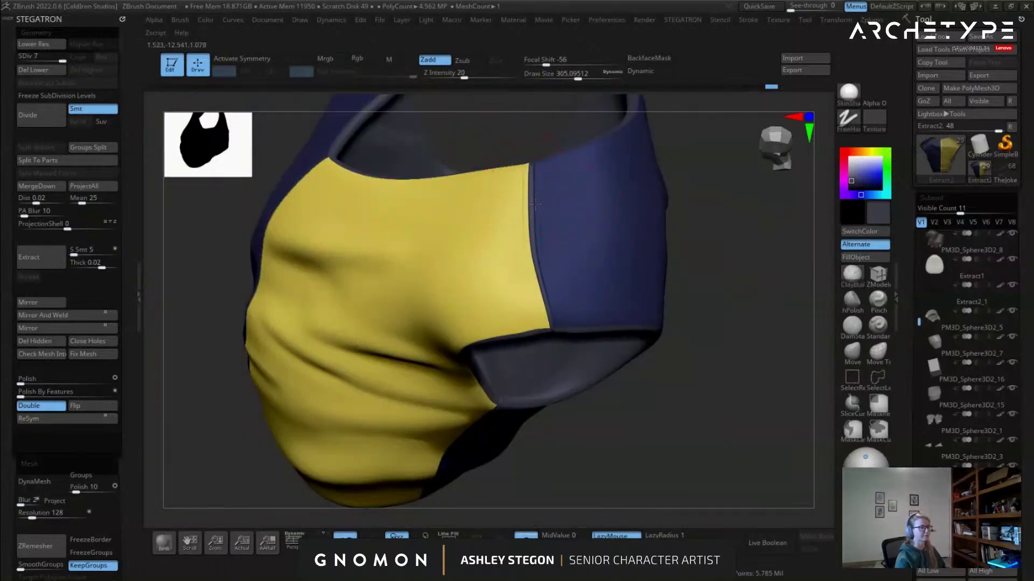
ctrl+right_drag(538, 247, 568, 366)
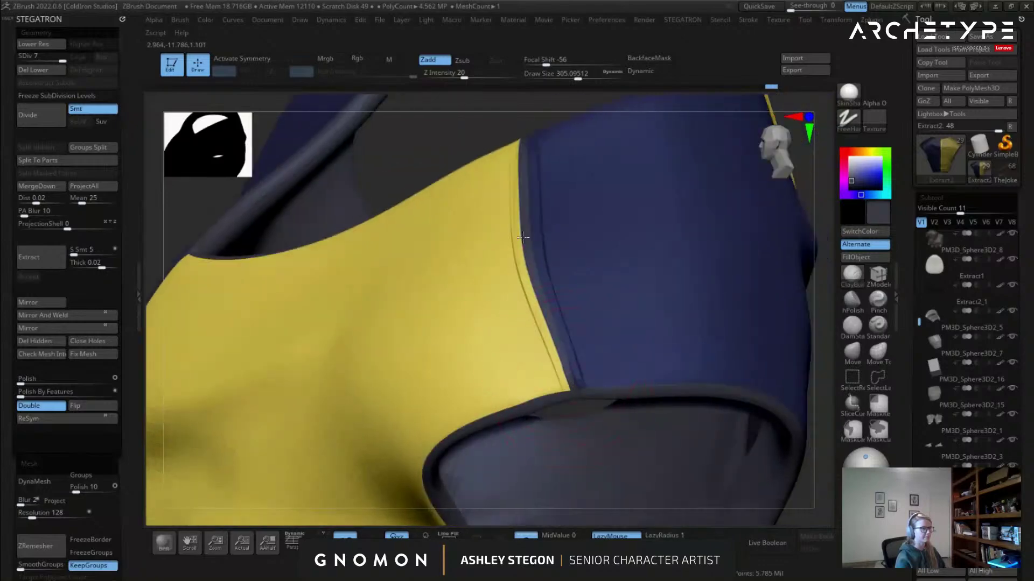
mouse_move(517, 237)
right_down()
mouse_move(570, 189)
mouse_move(547, 196)
mouse_move(577, 252)
mouse_move(558, 227)
right_up()
Isolate the purple seam polygroup and mask its strips.
key(shift+f)
key(ctrl)
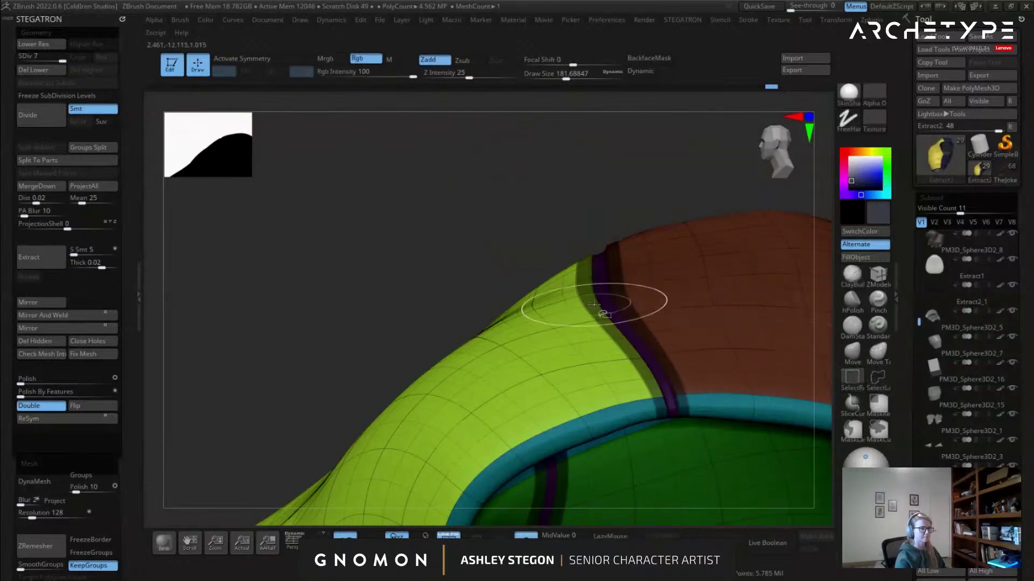
ctrl+shift+click(601, 284)
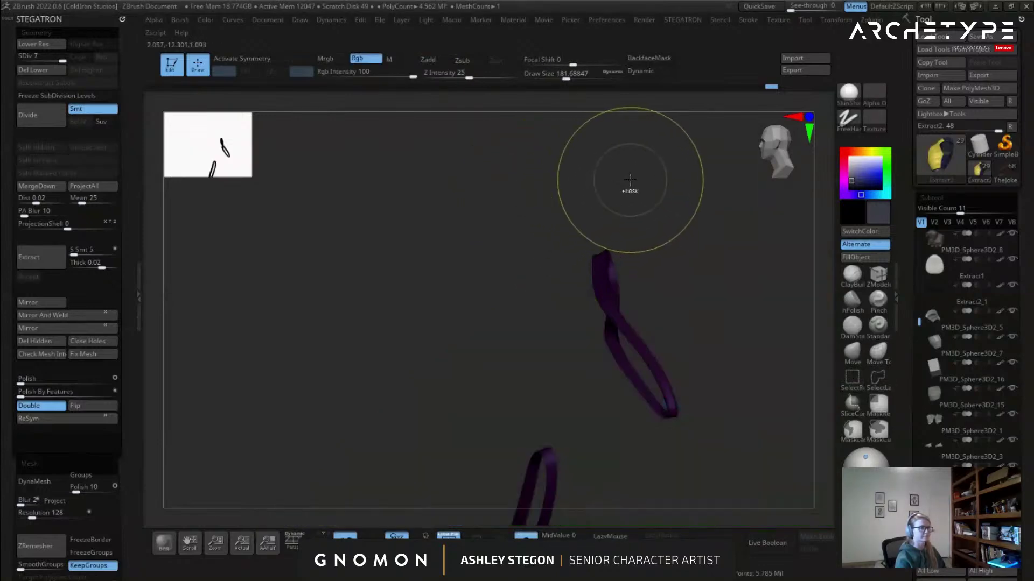
ctrl+shift+click(671, 204)
key(shift+f)
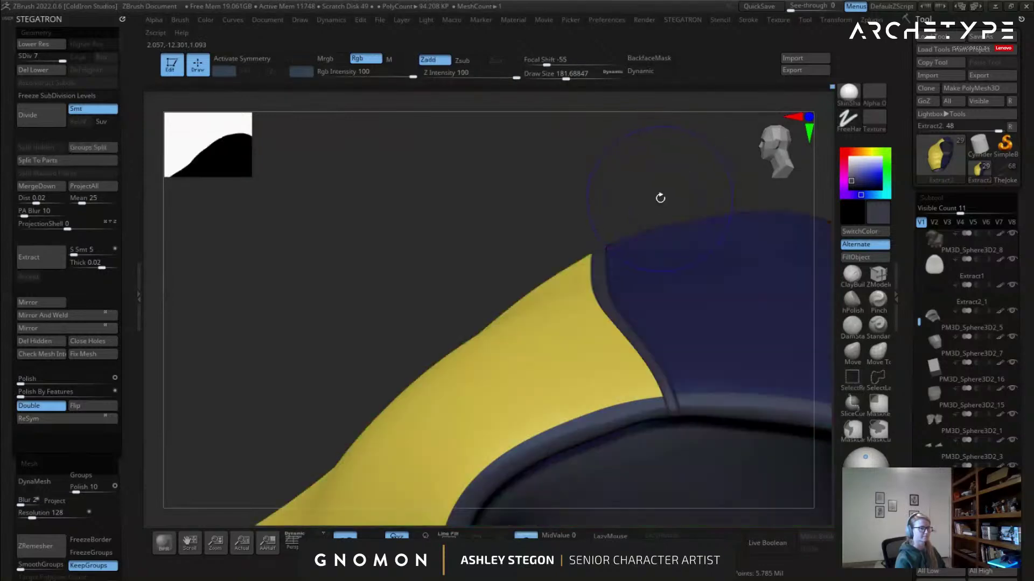
key(ctrl+z)
ctrl+click(632, 182)
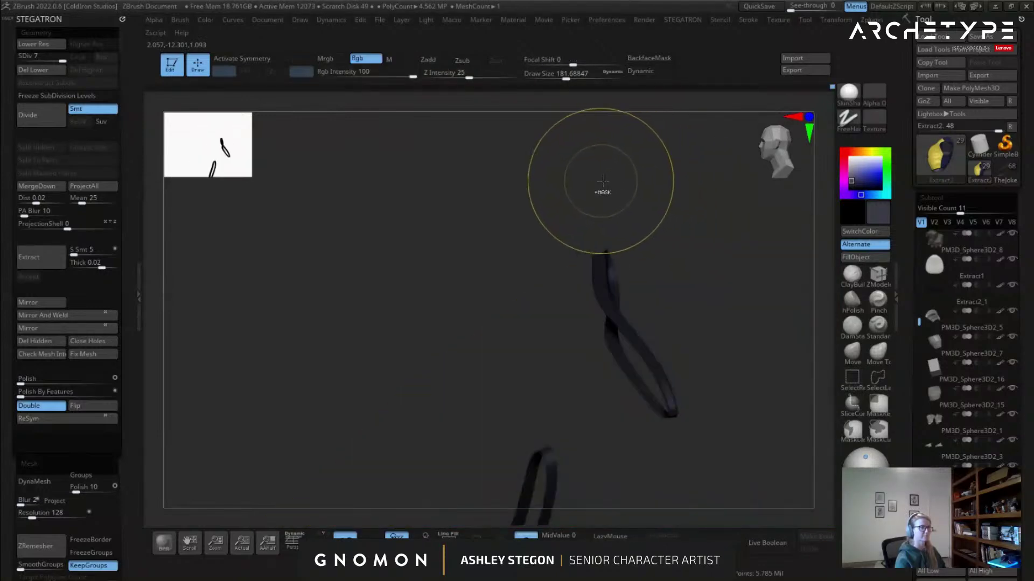
Show the whole shirt and invert the mask so only the seam areas remain editable.
mouse_move(680, 247)
mouse_down()
mouse_move(536, 215)
mouse_move(456, 150)
mouse_move(703, 413)
mouse_up()
ctrl+shift+click(662, 307)
alt+drag(663, 307, 601, 331)
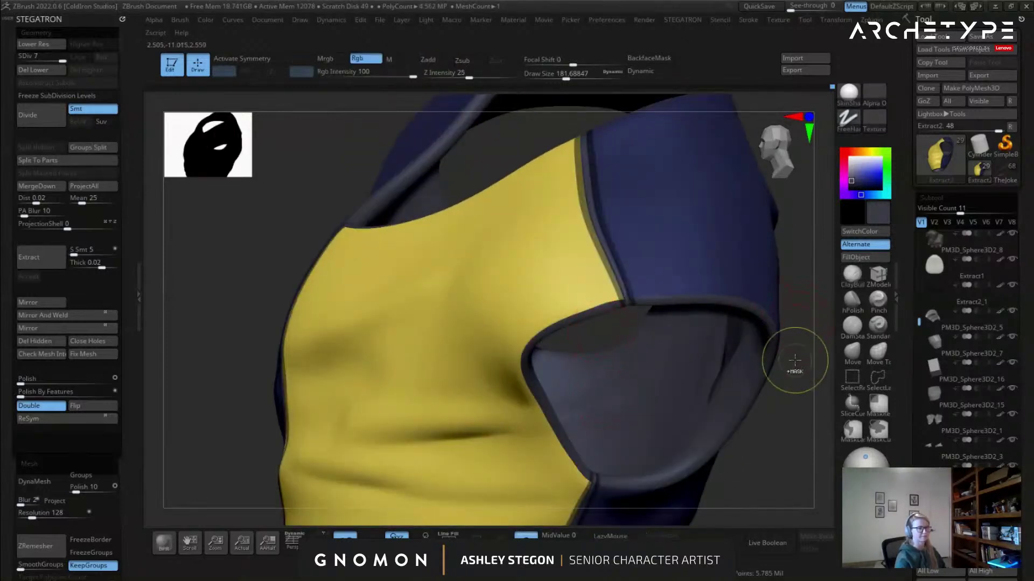
ctrl+click(791, 364)
alt+right_drag(579, 161, 536, 206)
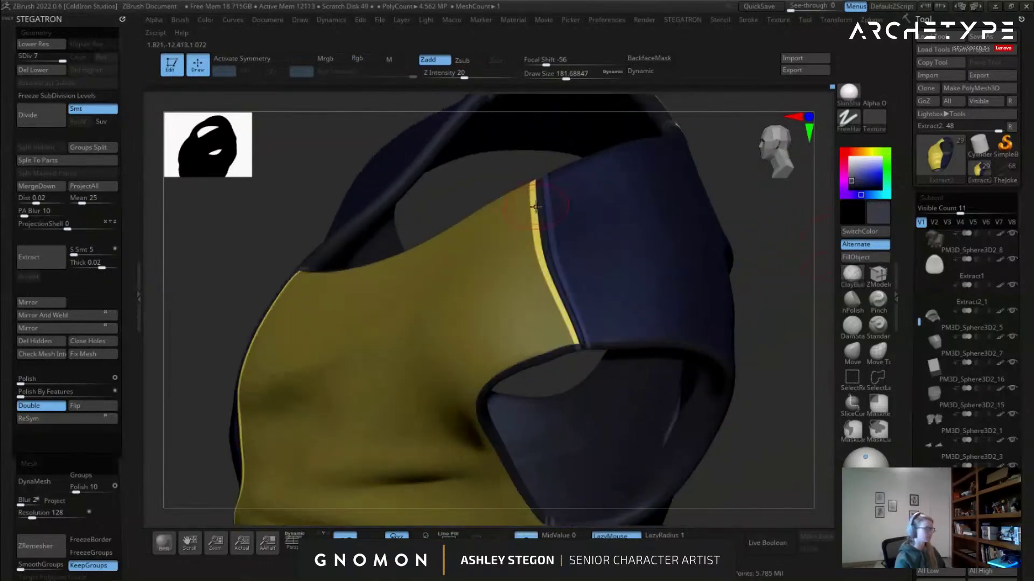
Set the draw size to about 268 and sculpt the borders of the shoulder seam near the neckline.
key(ctrl+shift+a)
key(bracketright)
key(bracketright)
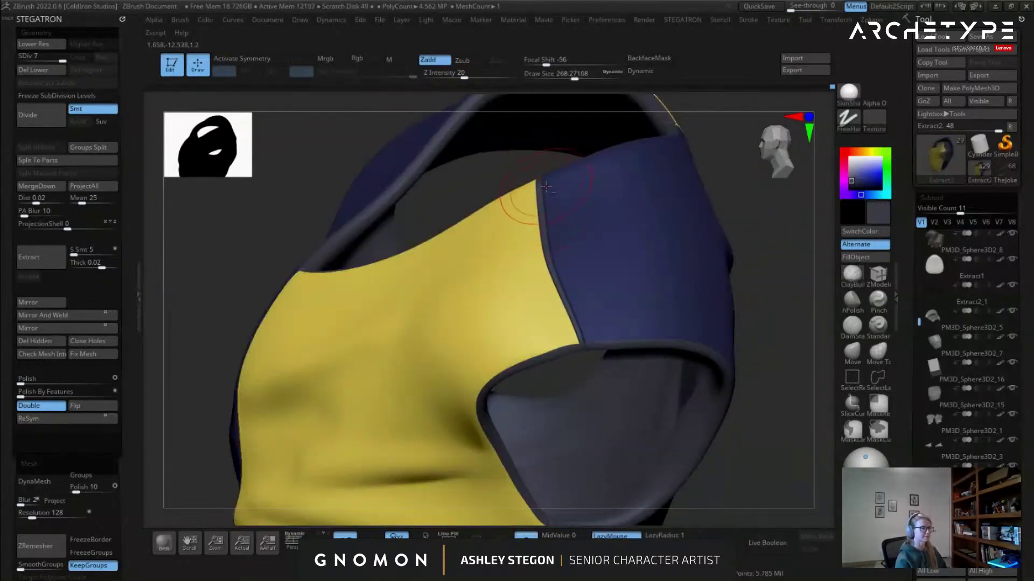
drag(549, 202, 543, 222)
drag(560, 296, 523, 270)
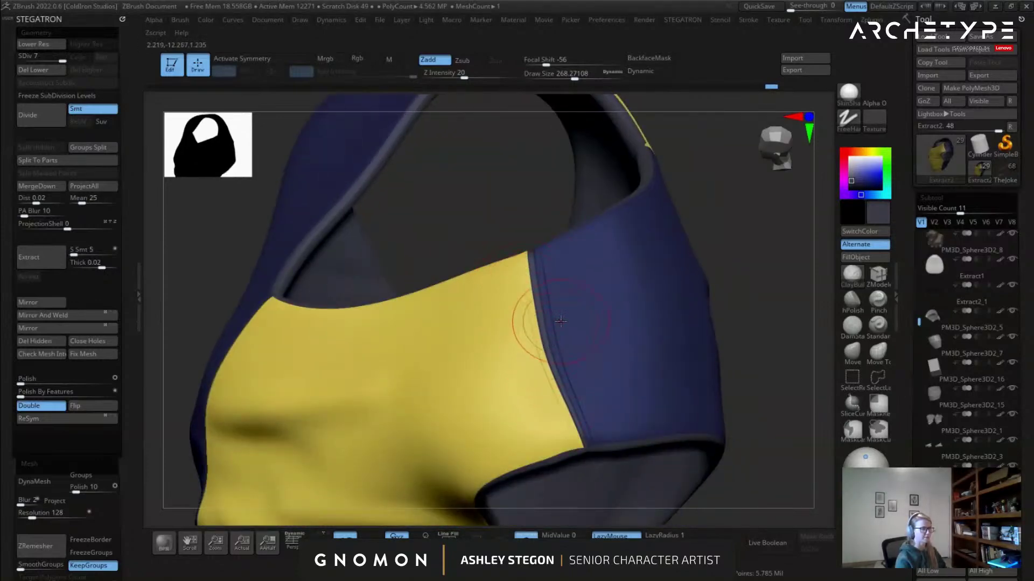
right_drag(535, 328, 553, 314)
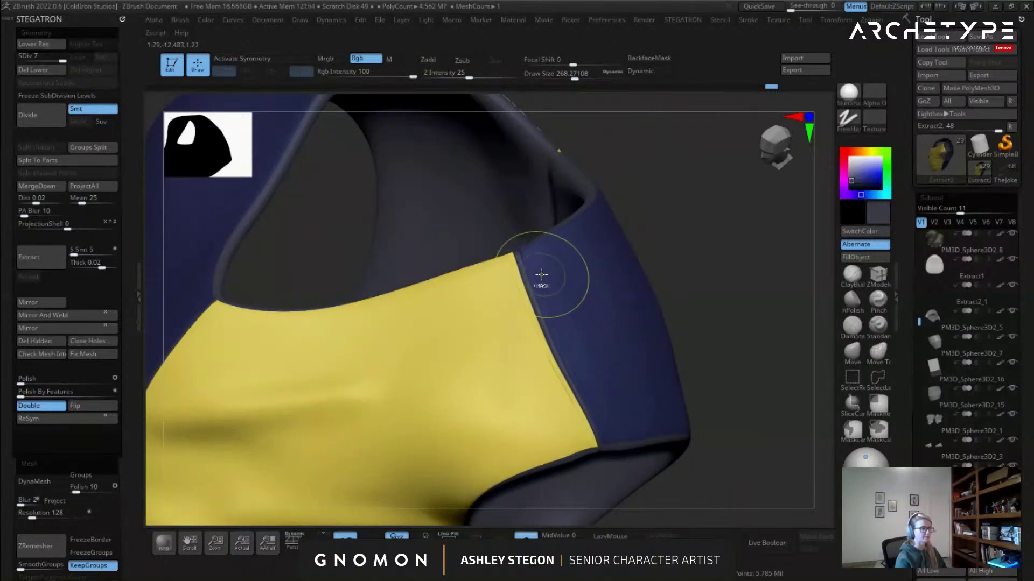
right_drag(569, 279, 532, 281)
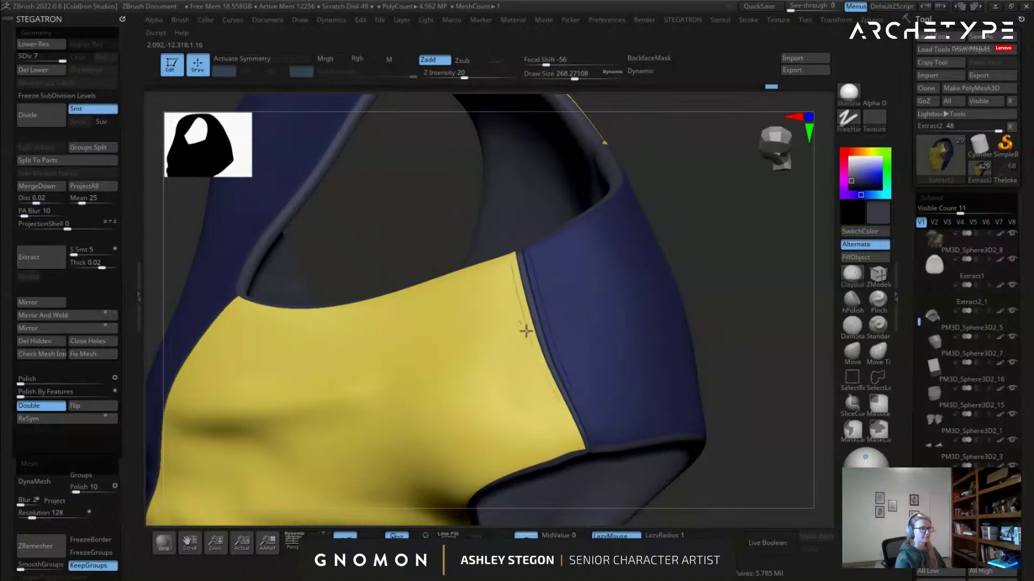
Sculpt and smooth both borders of the shoulder seam down to the armhole.
drag(573, 433, 558, 308)
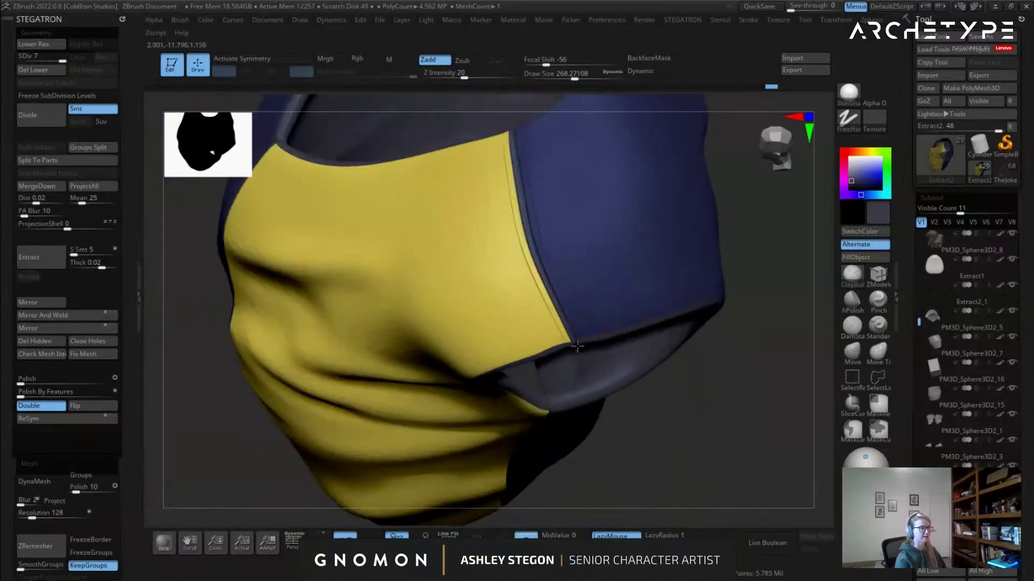
drag(542, 176, 530, 226)
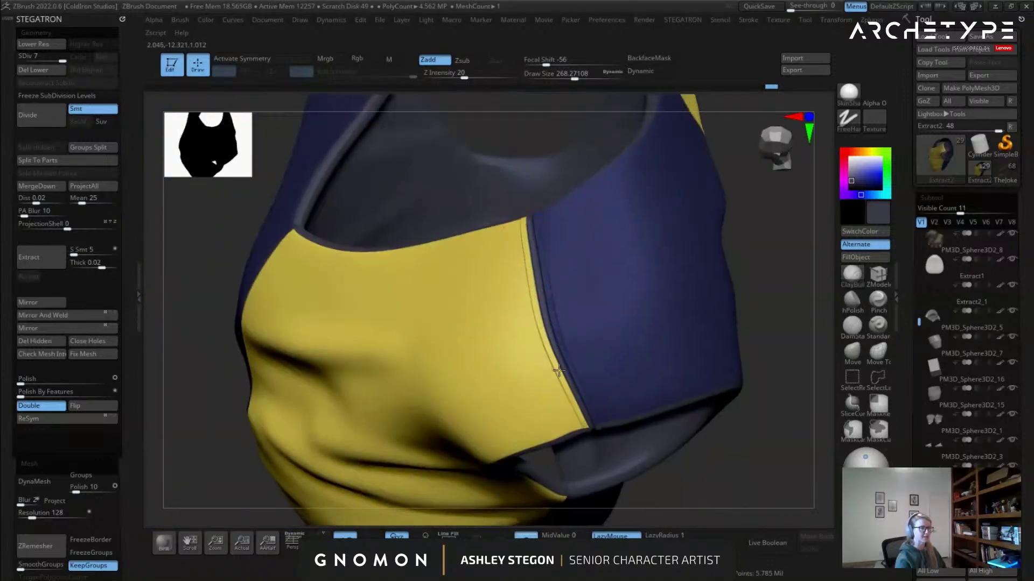
shift+drag(558, 351, 540, 223)
shift+drag(549, 297, 538, 224)
drag(584, 408, 593, 433)
Set the draw size to about 358 and sculpt and smooth the front centre seam borders up to the neckline.
mouse_move(188, 301)
mouse_down()
mouse_move(251, 301)
mouse_move(513, 217)
mouse_up()
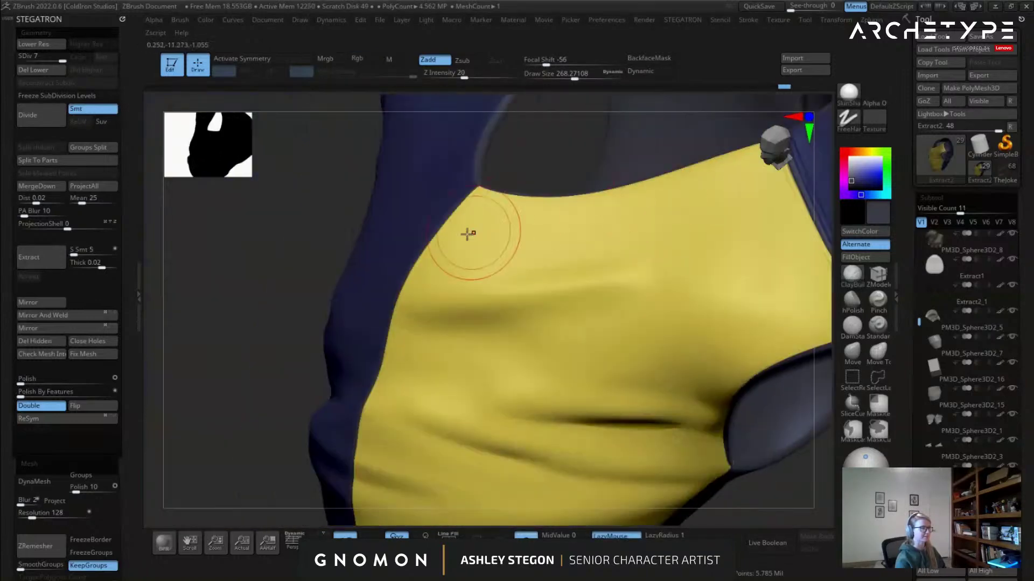
right_drag(513, 216, 405, 251)
key(s)
drag(441, 222, 430, 393)
right_drag(426, 420, 494, 324)
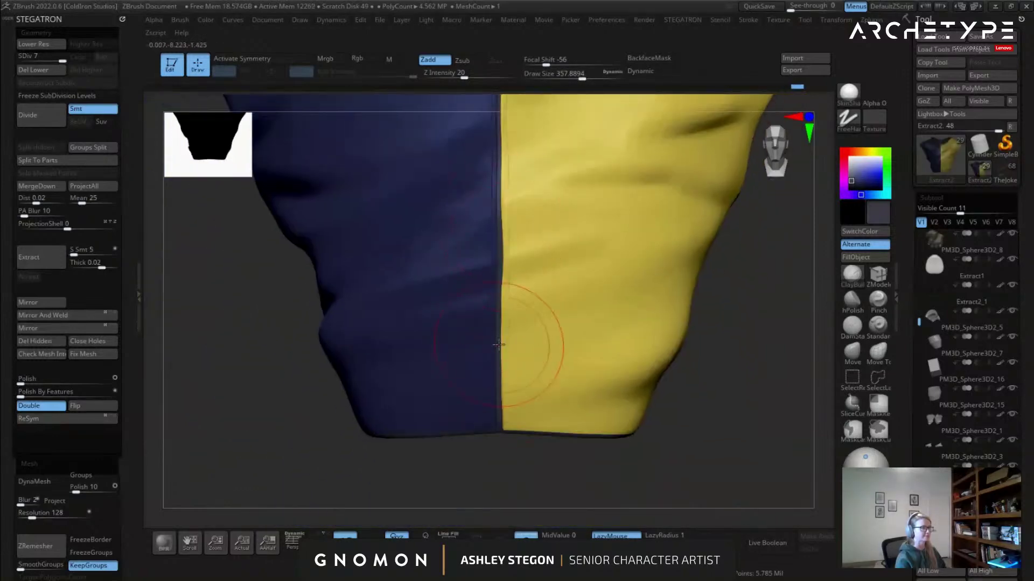
right_drag(525, 102, 445, 321)
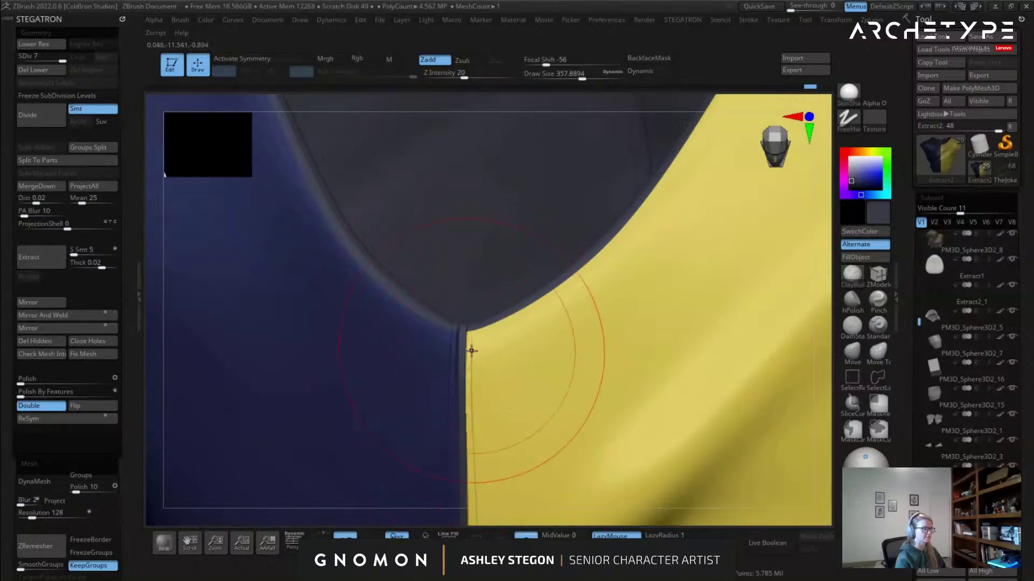
shift+drag(460, 381, 477, 443)
mouse_move(493, 406)
alt+right_down()
mouse_move(519, 259)
mouse_move(484, 431)
alt+right_up()
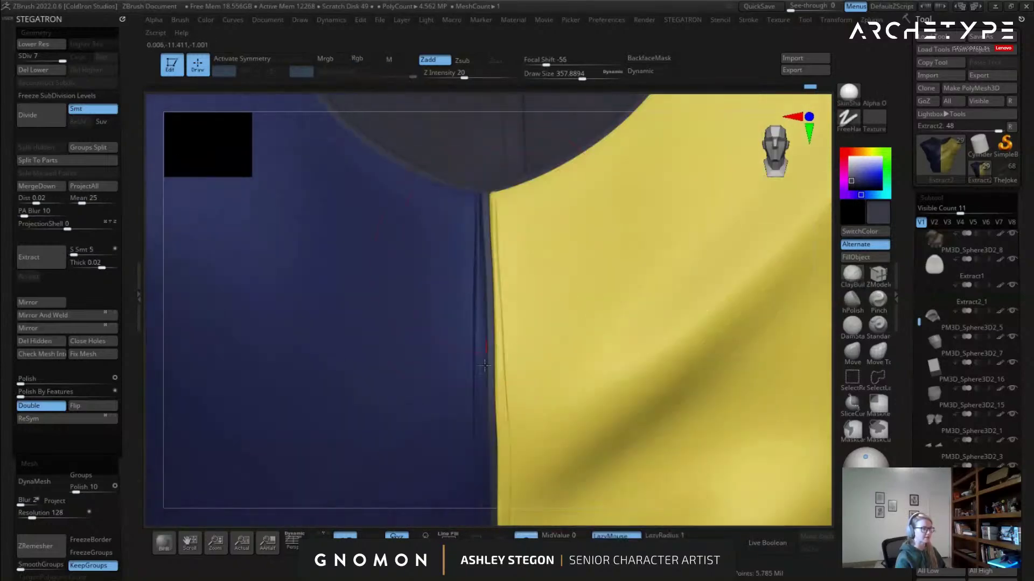
Hide the shirt's colours and work the front centre seam borders down to the hem with a draw size of about 445.
mouse_move(481, 469)
alt+right_down()
mouse_move(503, 258)
mouse_move(811, 336)
alt+right_up()
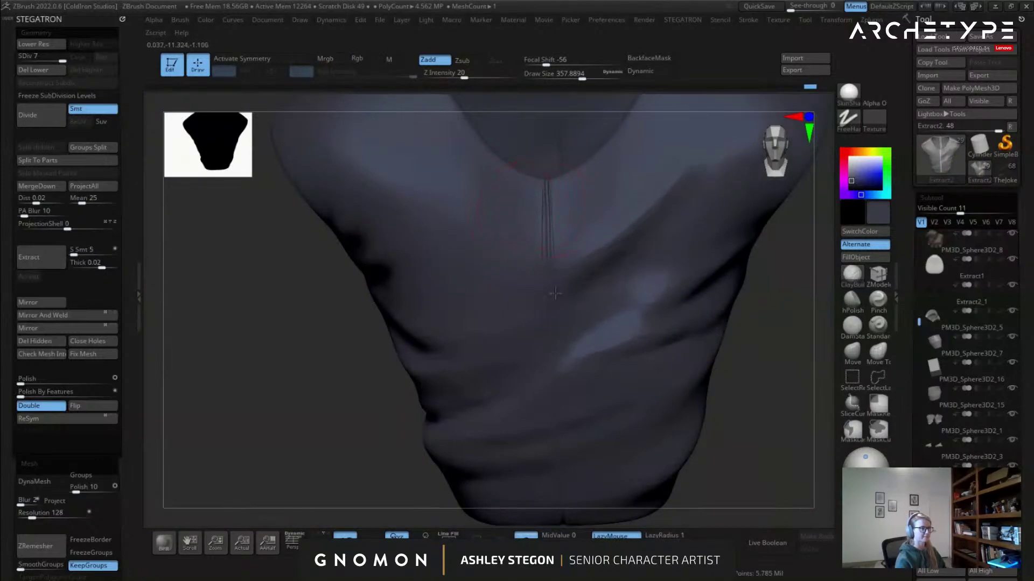
ctrl+right_drag(555, 293, 552, 335)
ctrl+right_drag(558, 425, 557, 295)
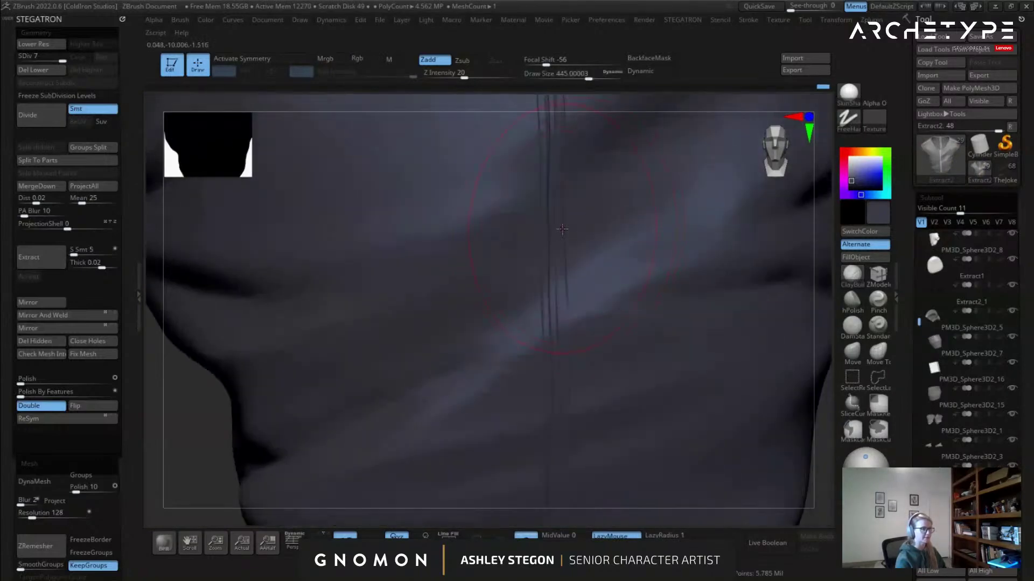
alt+right_drag(572, 366, 565, 268)
shift+drag(565, 268, 571, 227)
mouse_move(571, 227)
alt+right_down()
mouse_move(554, 321)
mouse_move(481, 293)
alt+right_up()
mouse_move(486, 434)
alt+right_down()
mouse_move(511, 321)
mouse_move(551, 305)
alt+right_up()
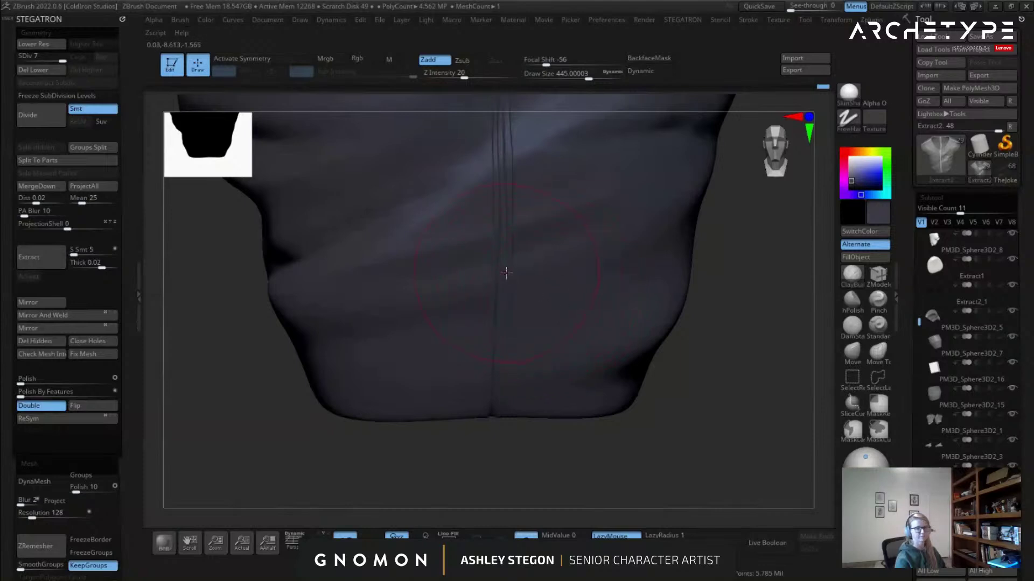
shift+drag(491, 398, 508, 301)
alt+right_drag(511, 225, 513, 312)
Reduce the draw size to about 400 and refine and smooth the front centre seam borders up to the neckline.
key(s)
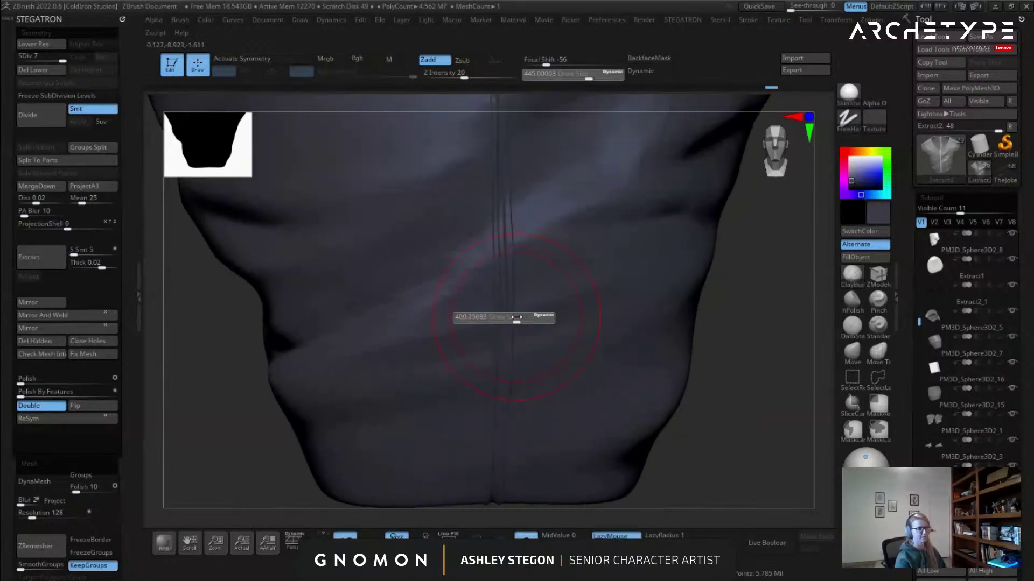
drag(518, 317, 516, 317)
alt+right_drag(505, 194, 512, 349)
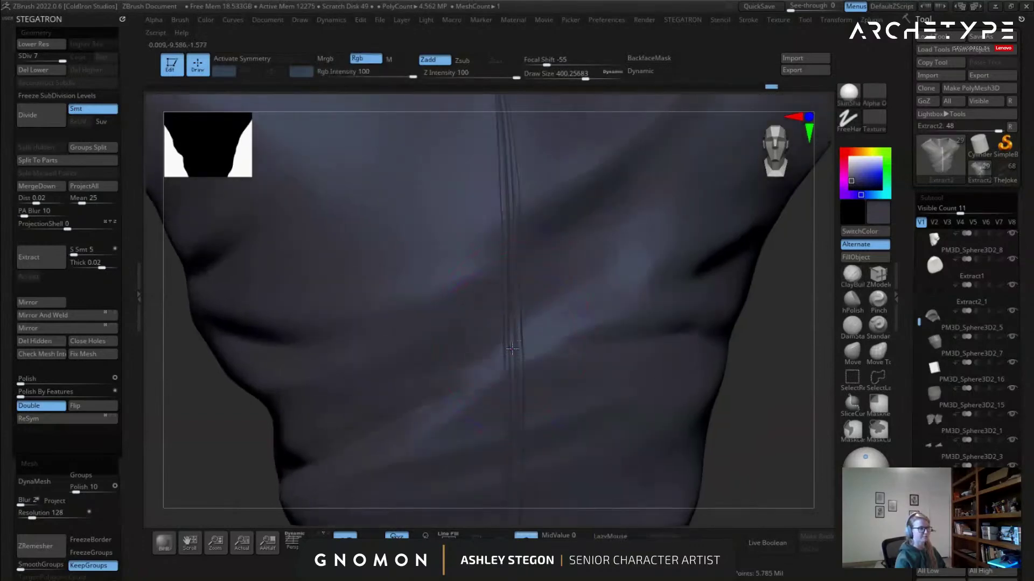
alt+right_drag(504, 183, 509, 323)
alt+right_drag(501, 440, 490, 379)
alt+right_drag(516, 237, 511, 359)
shift+drag(501, 254, 514, 382)
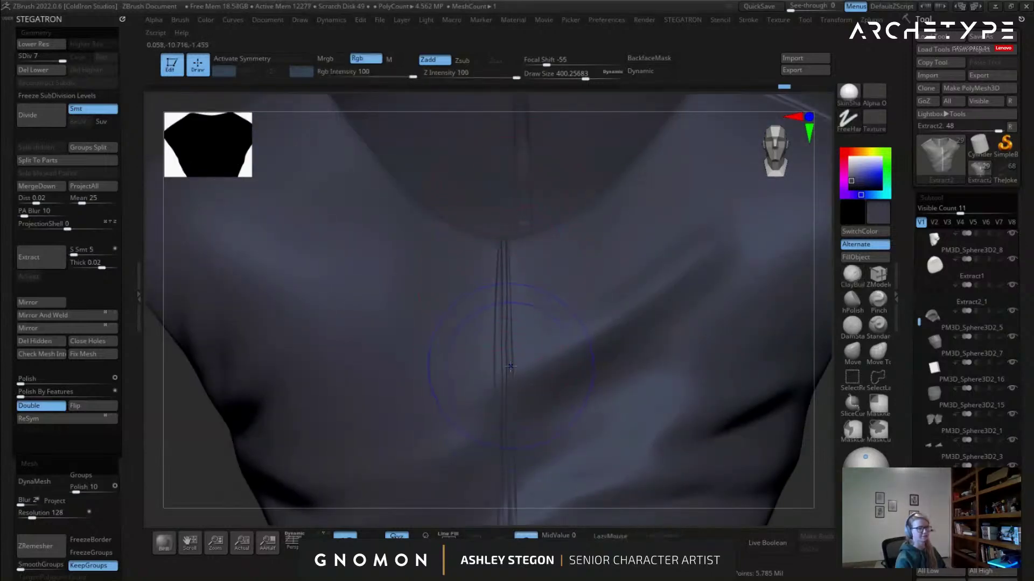
Sculpt and smooth the borders of the opposite shoulder seam between neckline and armhole.
mouse_move(486, 282)
right_down()
mouse_move(514, 307)
mouse_move(546, 404)
right_up()
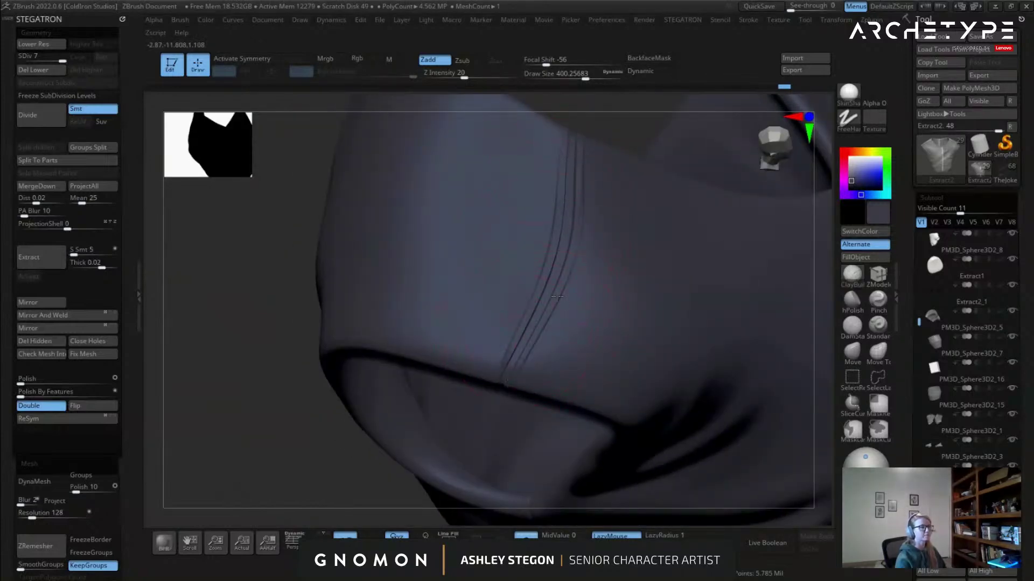
mouse_move(567, 115)
right_down()
mouse_move(547, 305)
mouse_move(571, 237)
right_up()
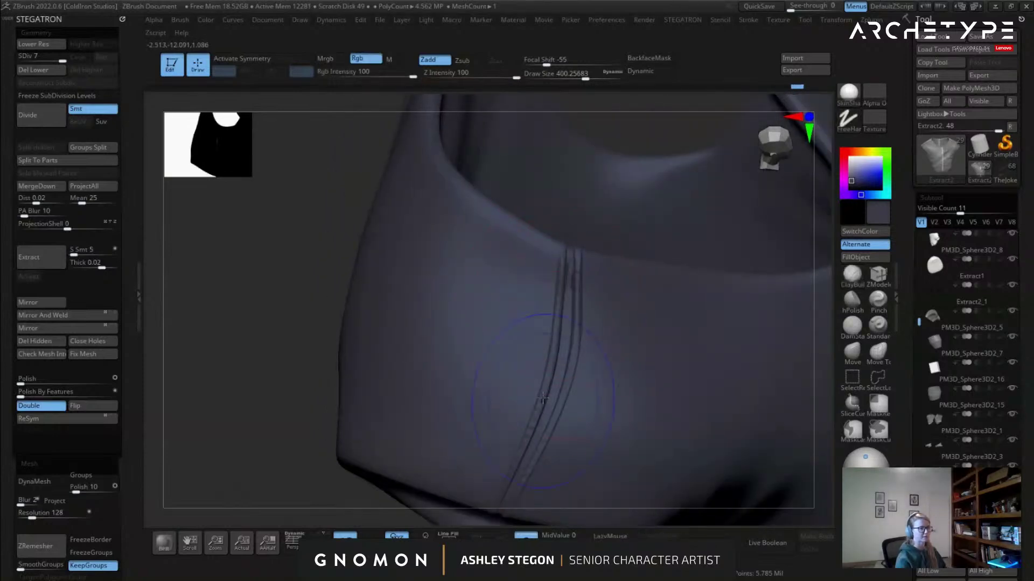
alt+right_drag(543, 398, 545, 278)
Sculpt and smooth the side seam borders from the armhole to the hem with a draw size of about 460.
mouse_move(512, 354)
right_down()
mouse_move(528, 305)
mouse_move(577, 298)
right_up()
key(s)
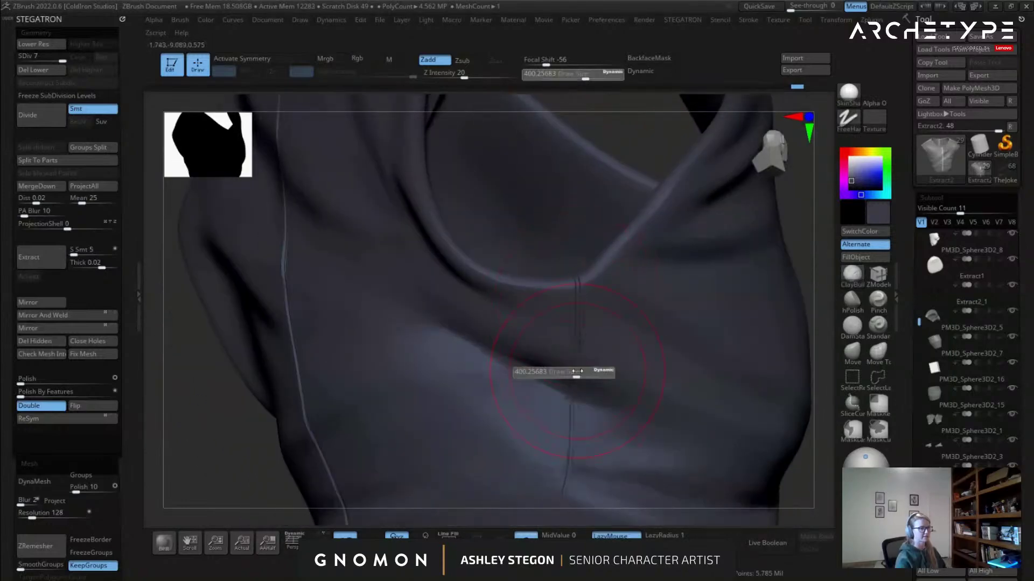
drag(575, 377, 579, 377)
alt+right_drag(561, 477, 560, 306)
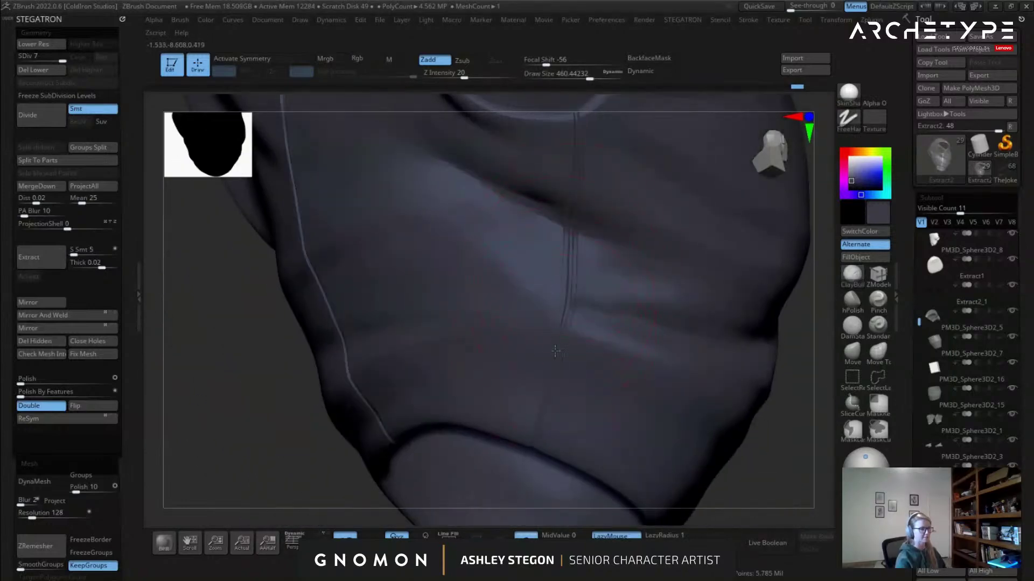
right_drag(528, 433, 541, 416)
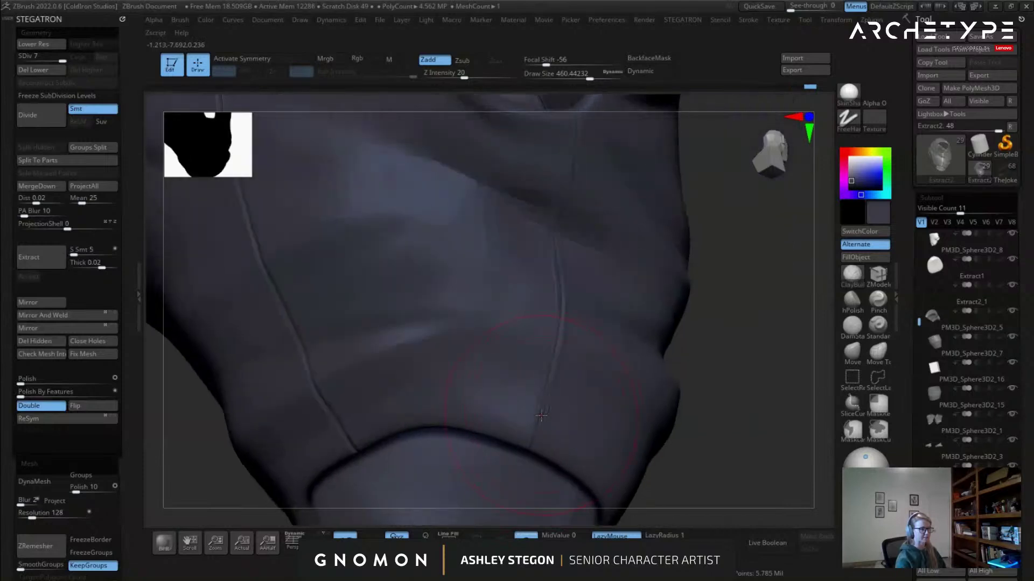
mouse_move(563, 301)
shift+mouse_down()
mouse_move(540, 413)
mouse_move(557, 349)
shift+mouse_up()
mouse_move(569, 219)
alt+right_down()
mouse_move(518, 295)
mouse_move(501, 288)
alt+right_up()
shift+drag(522, 190, 504, 281)
Set the draw size to about 365, sculpt the upper back centre seam borders and undo the last strokes.
key(s)
right_drag(516, 277, 584, 224)
key(s)
drag(585, 269, 595, 268)
ctrl+right_drag(592, 228, 580, 290)
mouse_move(577, 183)
right_down()
mouse_move(549, 351)
mouse_move(560, 318)
mouse_move(593, 355)
mouse_move(574, 329)
right_up()
key(ctrl+z)
key(ctrl+z)
key(ctrl+z)
key(ctrl+z)
Sculpt and smooth both borders of the back centre seam down to the hem.
right_drag(571, 382, 576, 229)
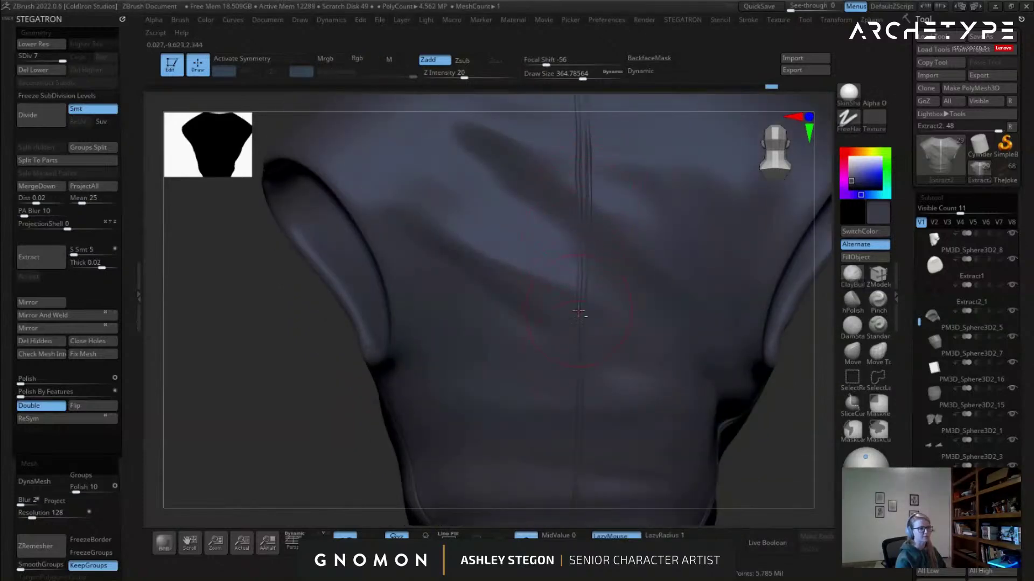
shift+drag(580, 302, 592, 263)
mouse_move(596, 329)
alt+right_down()
mouse_move(591, 153)
mouse_move(588, 163)
alt+right_up()
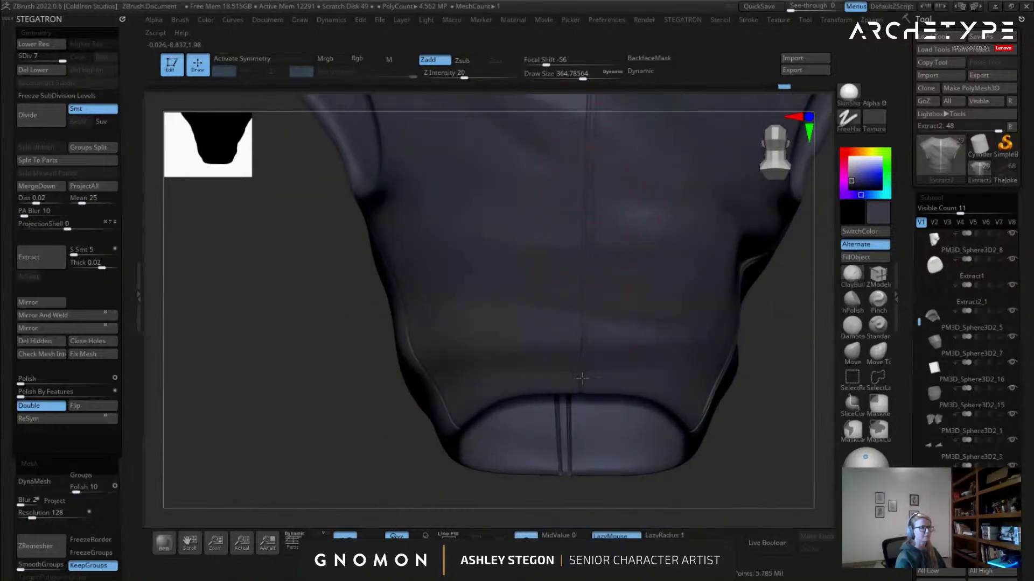
right_drag(582, 367, 578, 378)
right_drag(599, 216, 605, 354)
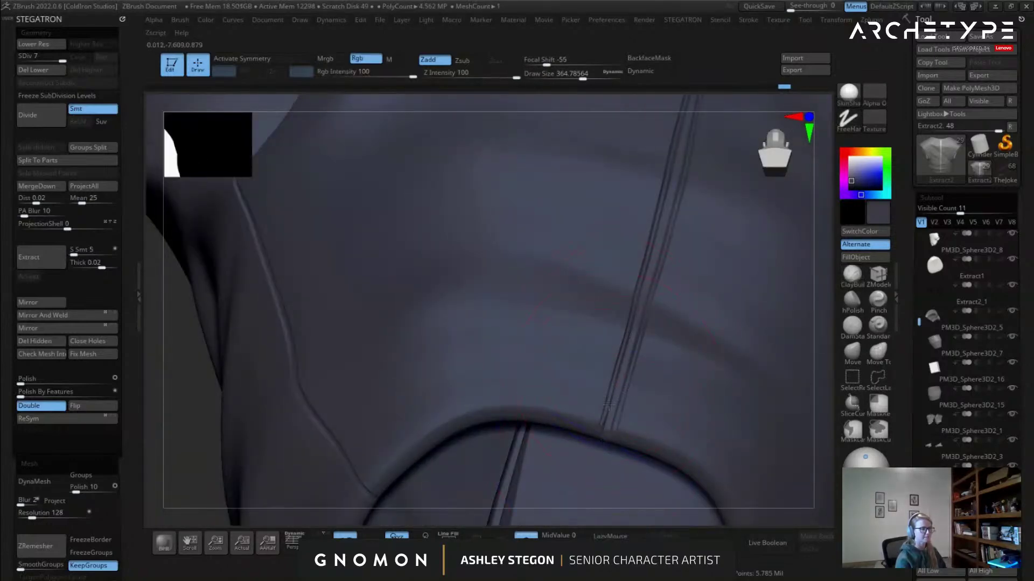
right_drag(612, 434, 658, 285)
mouse_move(657, 119)
alt+right_down()
mouse_move(592, 285)
mouse_move(616, 242)
mouse_move(544, 188)
mouse_move(535, 234)
mouse_move(577, 299)
mouse_move(637, 309)
mouse_move(763, 282)
mouse_move(715, 288)
mouse_move(717, 334)
mouse_move(749, 320)
alt+right_up()
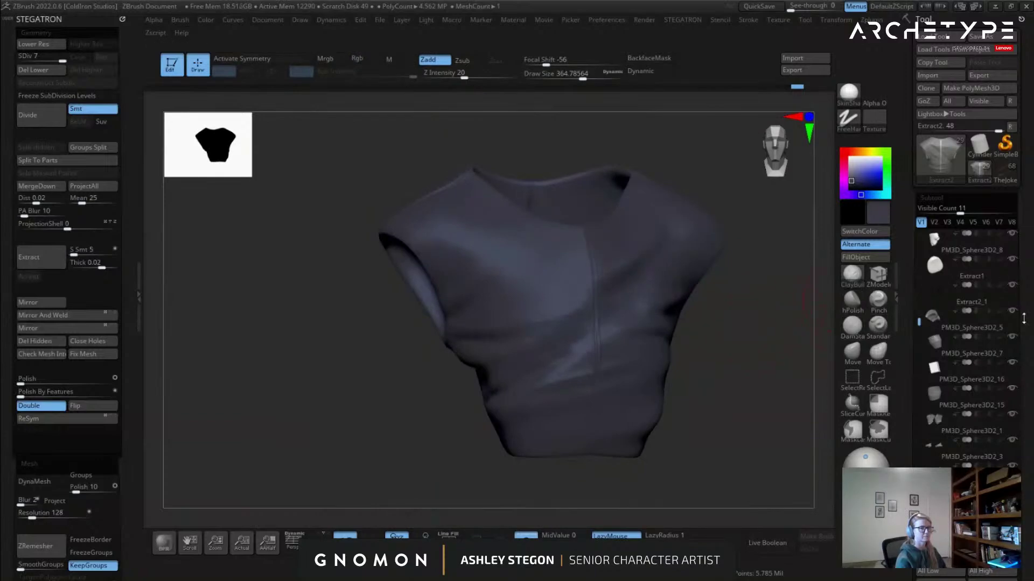
Return to the Extract2 shirt with its colours displayed, view it on the full character and solo it again.
click(958, 477)
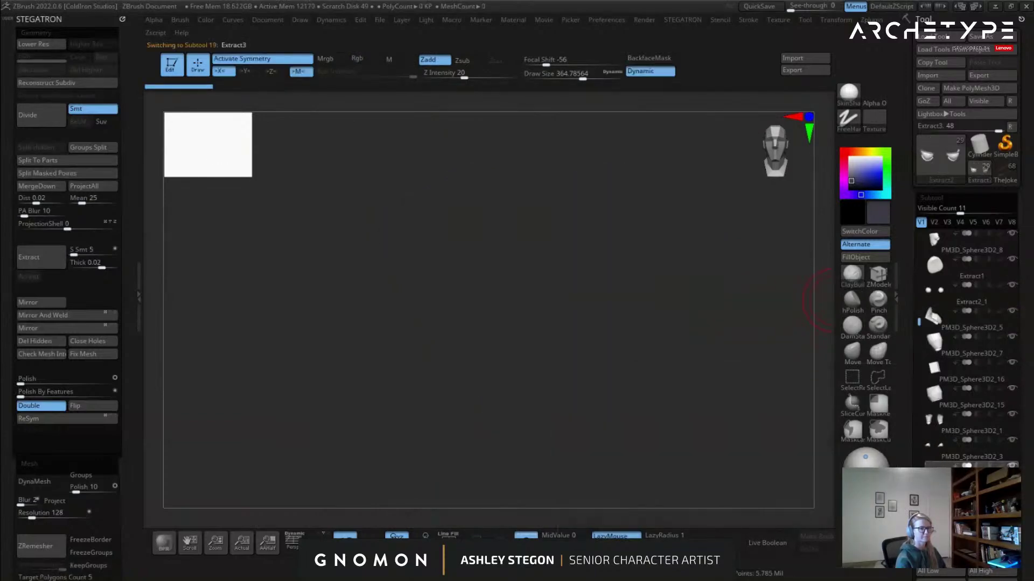
click(958, 503)
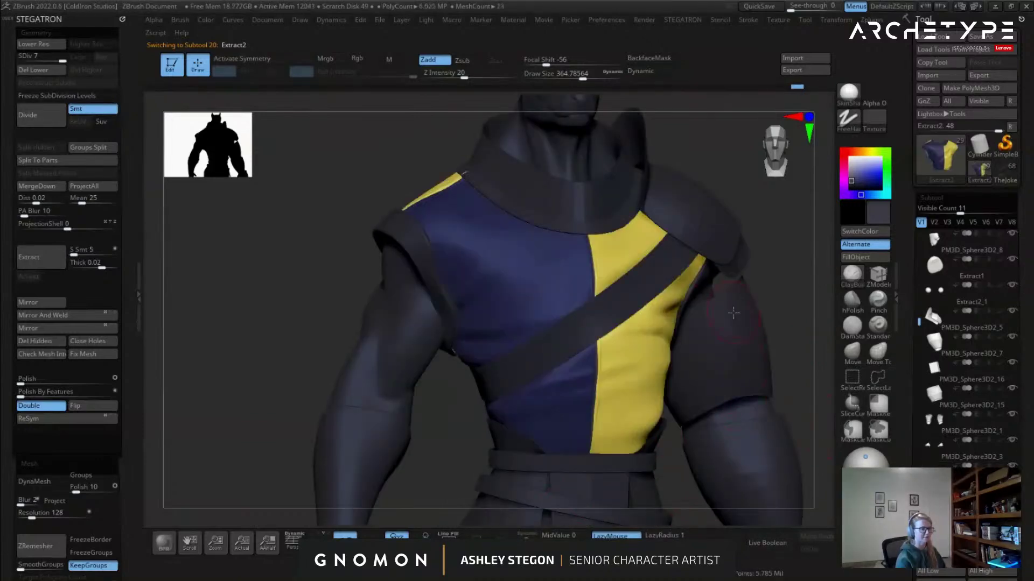
click(526, 539)
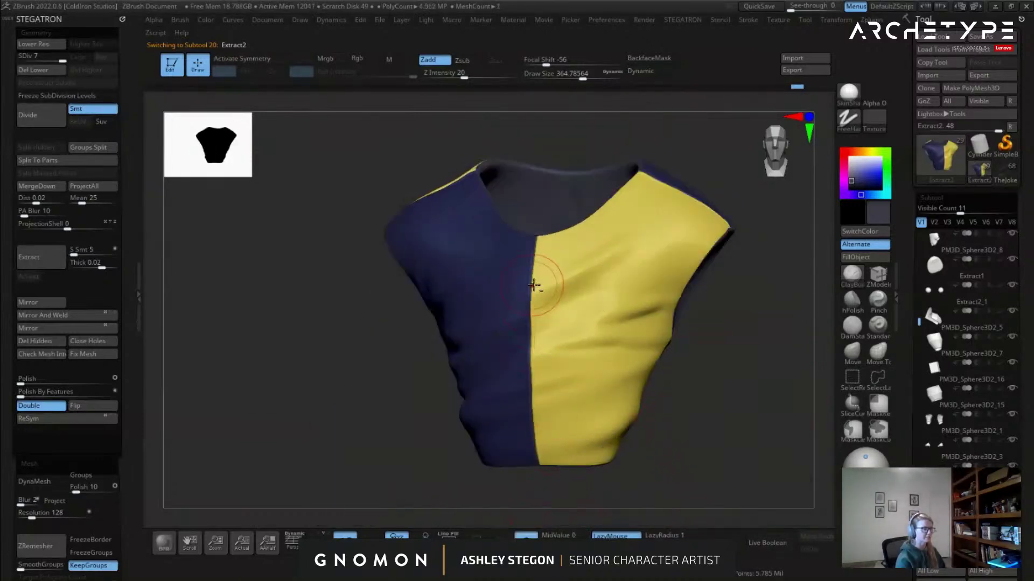
ctrl+right_drag(546, 300, 605, 323)
Isolate the polygroup of the yellow front panel of the shirt.
key(shift+f)
key(shift+f)
mouse_move(636, 246)
right_down()
mouse_move(604, 299)
mouse_move(791, 393)
right_up()
ctrl+shift+click(675, 369)
ctrl+right_drag(711, 375, 682, 340)
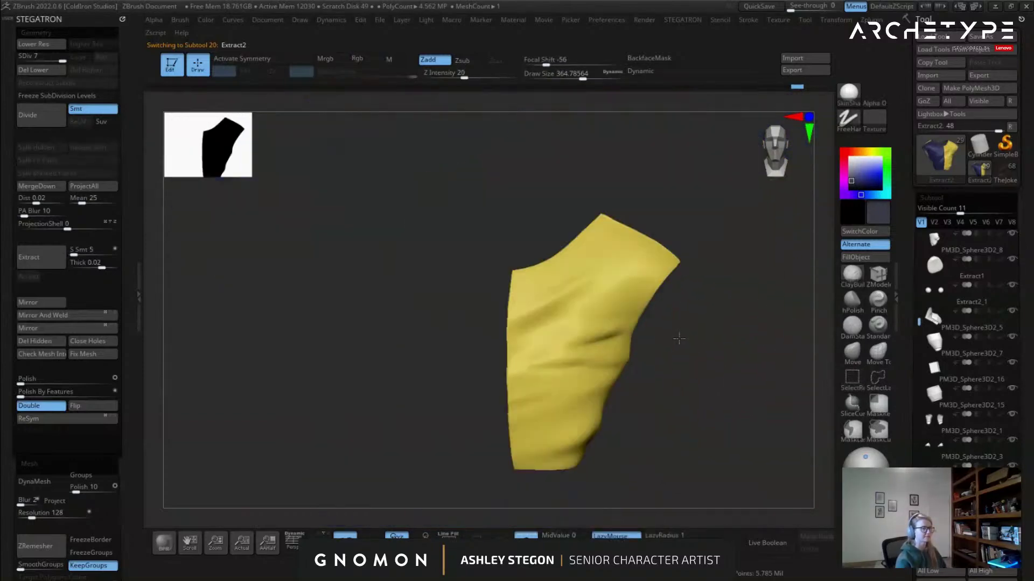
Isolate the yellow polygroups of the shirt, fill them with a muted golden yellow and show the complete shirt again.
ctrl+shift+drag(708, 383, 714, 407)
ctrl+shift+click(732, 328)
right_drag(729, 325, 520, 259)
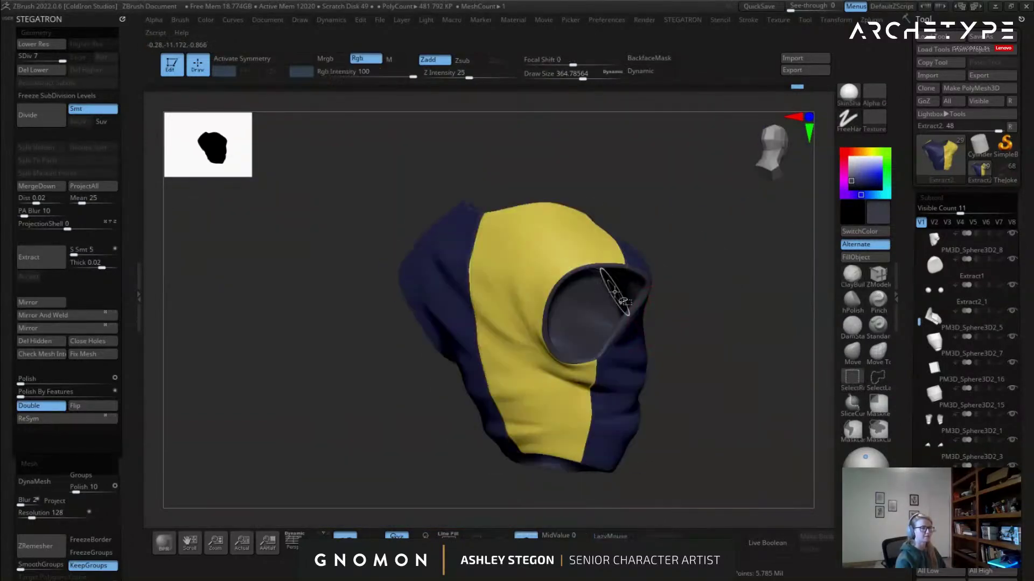
ctrl+click(688, 301)
ctrl+shift+drag(736, 263, 730, 345)
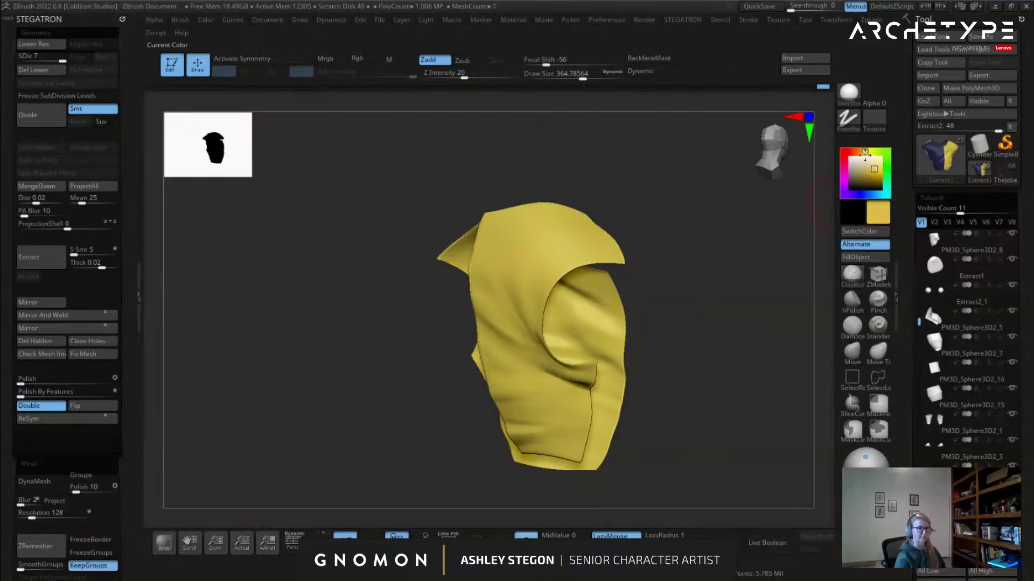
click(870, 172)
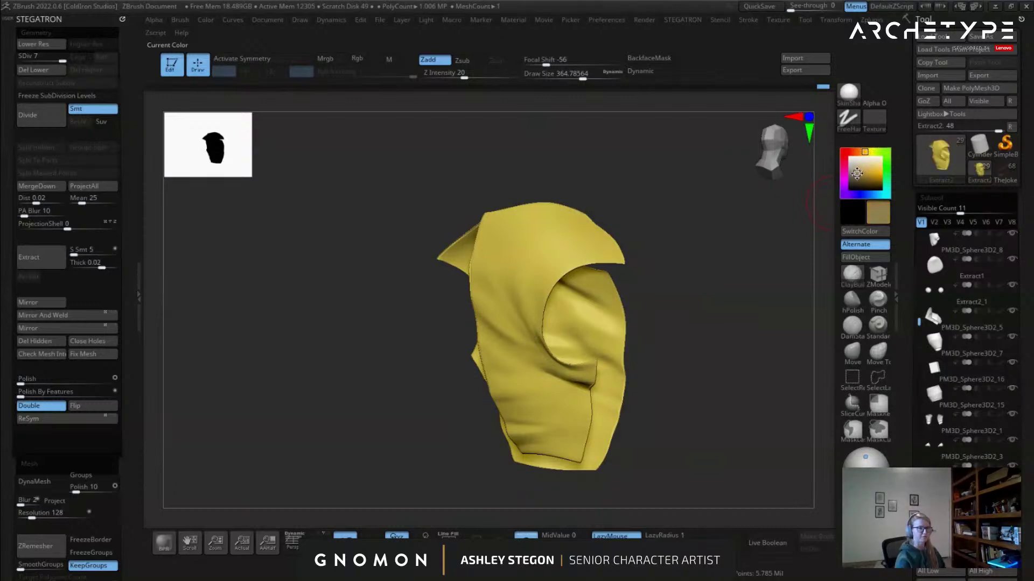
click(863, 258)
drag(722, 311, 682, 382)
ctrl+shift+click(724, 381)
Return to the whole character with light grey as the active colour and the colours of all subtools displayed.
click(528, 537)
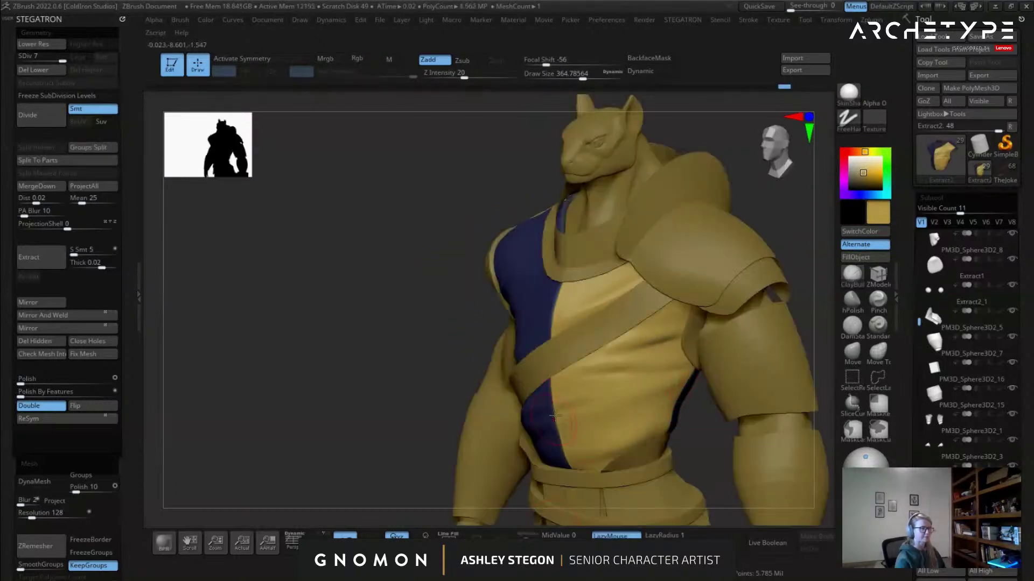
shift+drag(535, 519, 599, 364)
alt+drag(775, 312, 748, 300)
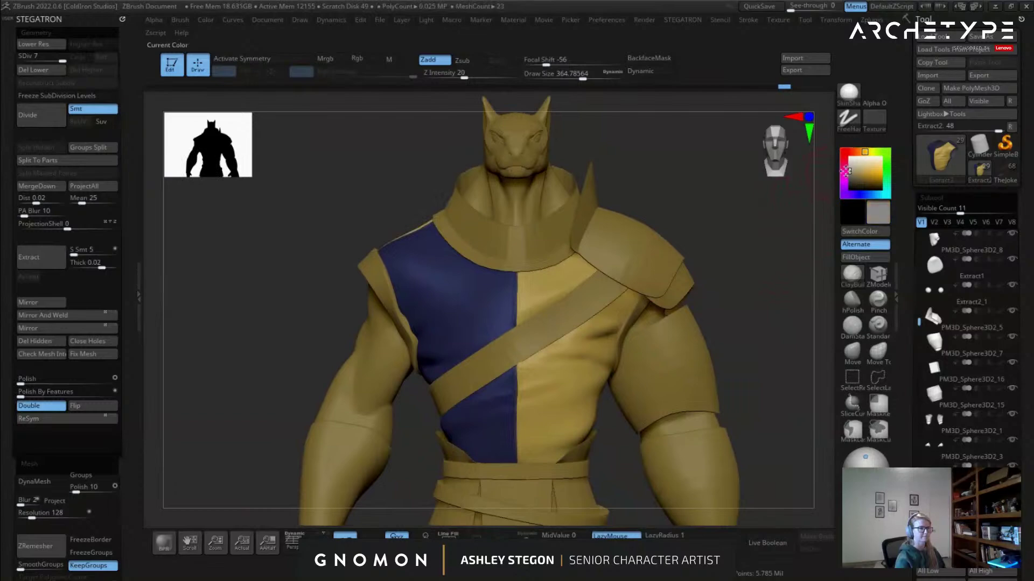
click(849, 172)
shift+click(999, 492)
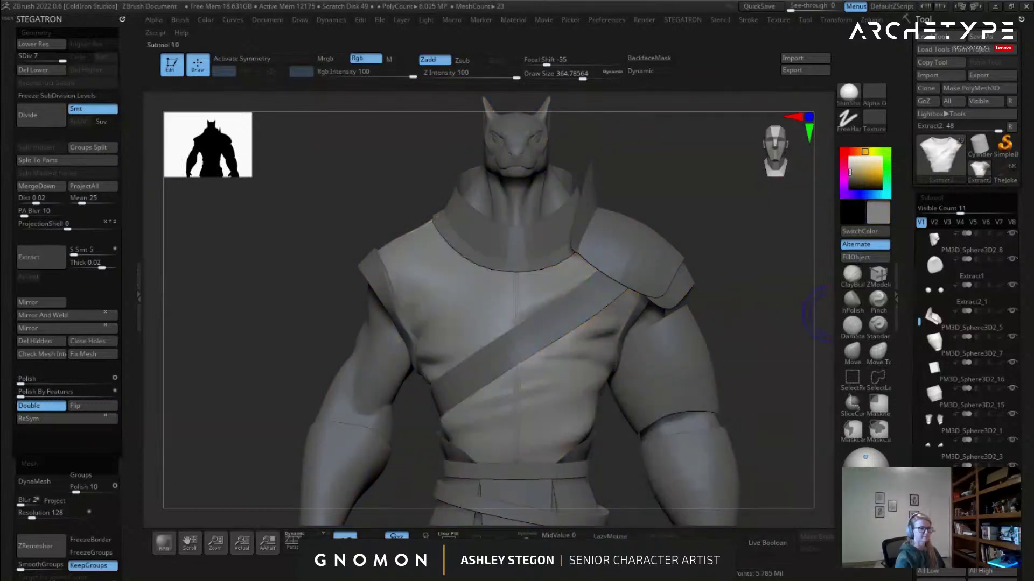
shift+click(1000, 491)
Choose the DamStandard brush and display the polyframe over the shirt's chest and shoulder.
mouse_move(669, 275)
mouse_down()
mouse_move(683, 324)
mouse_move(783, 274)
mouse_move(770, 344)
mouse_up()
click(847, 327)
right_drag(539, 270, 536, 269)
key(s)
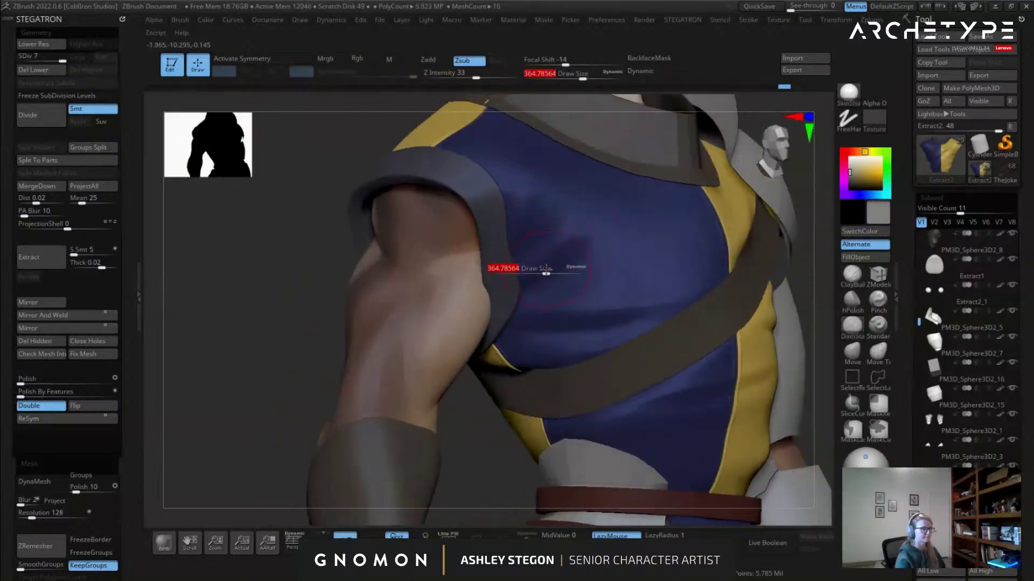
key(shift+f)
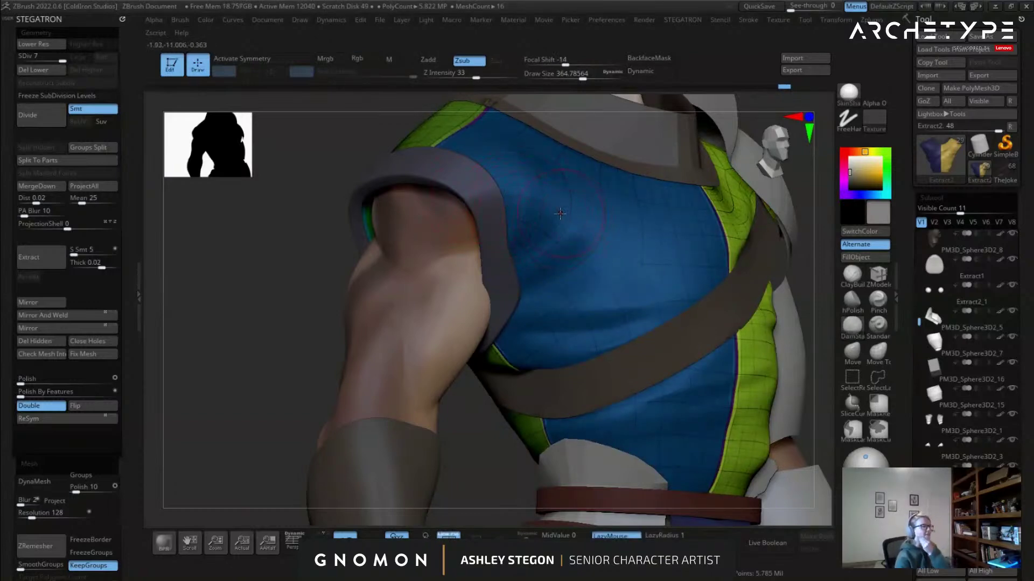
right_drag(560, 213, 490, 246)
right_drag(510, 284, 523, 281)
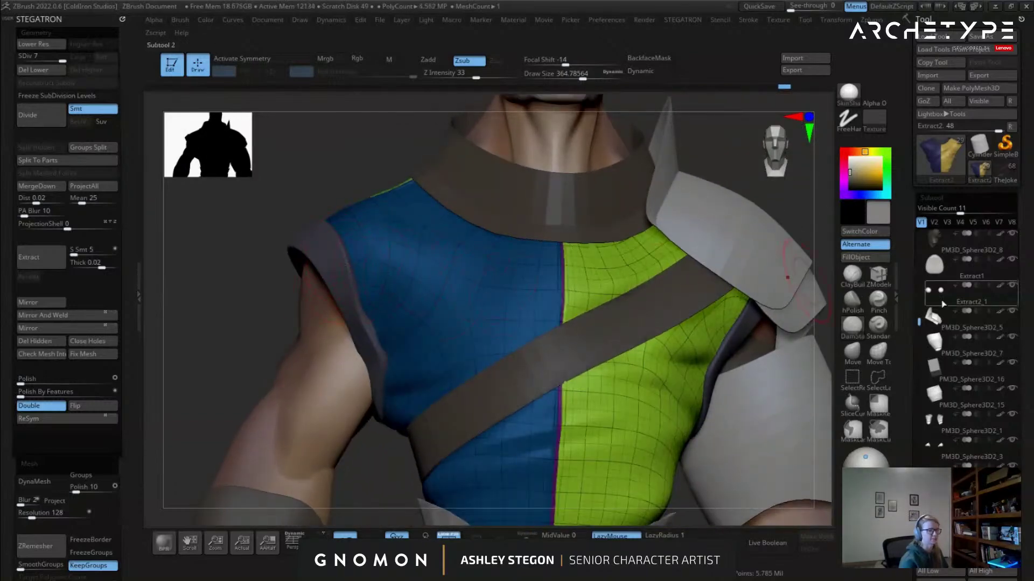
Choose the Move brush, make the armhole trim the active subtool and drop it to its lowest subdivision level.
click(852, 351)
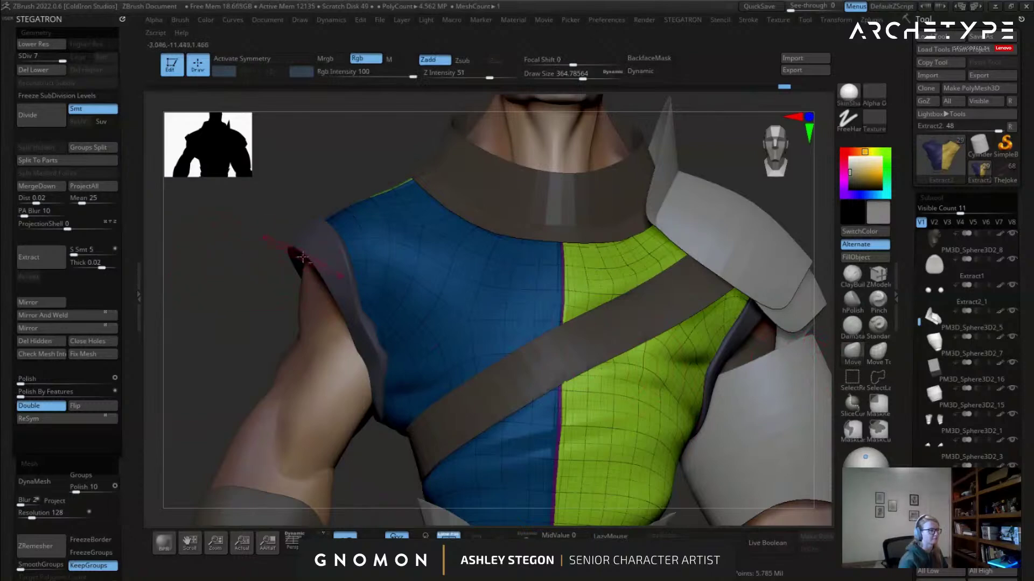
alt+click(313, 257)
key(shift+d)
mouse_move(342, 272)
right_down()
mouse_move(328, 272)
mouse_move(430, 268)
mouse_move(455, 287)
right_up()
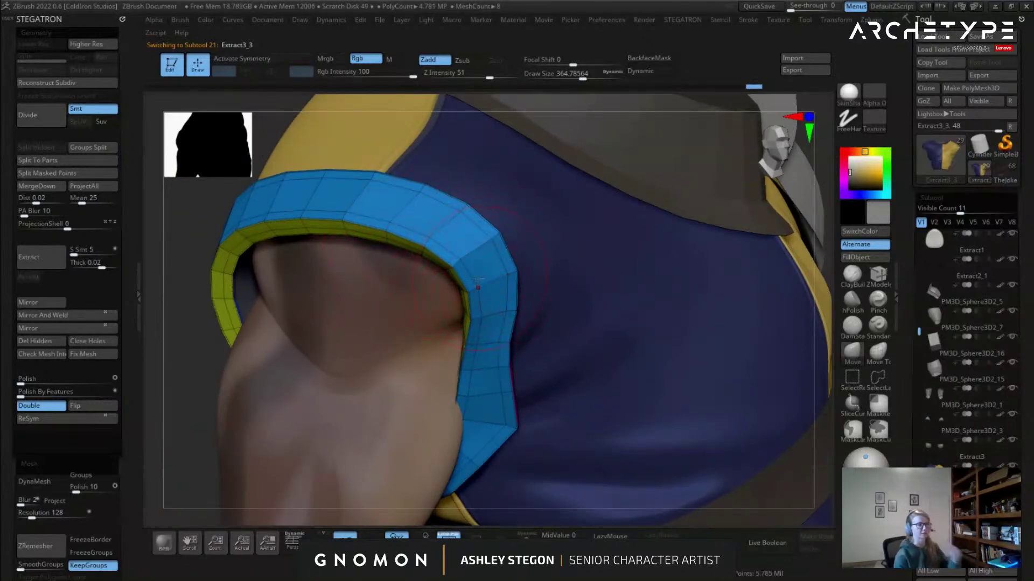
right_drag(478, 278, 396, 183)
right_drag(409, 237, 463, 296)
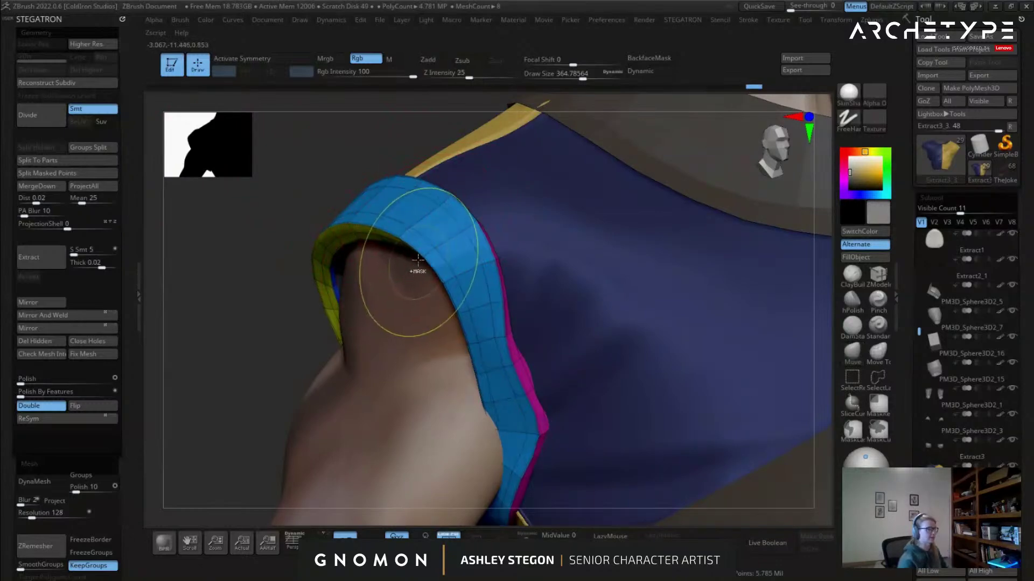
Set the armhole trim to subdivision level 2 and the draw size to about 74.
key(d)
key(d)
key(d)
key(shift+f)
key(shift+f)
ctrl+right_drag(439, 224, 423, 287)
key(shift+d)
key(shift+d)
key(s)
mouse_move(423, 288)
mouse_down()
mouse_move(413, 288)
mouse_move(423, 270)
mouse_up()
key(s)
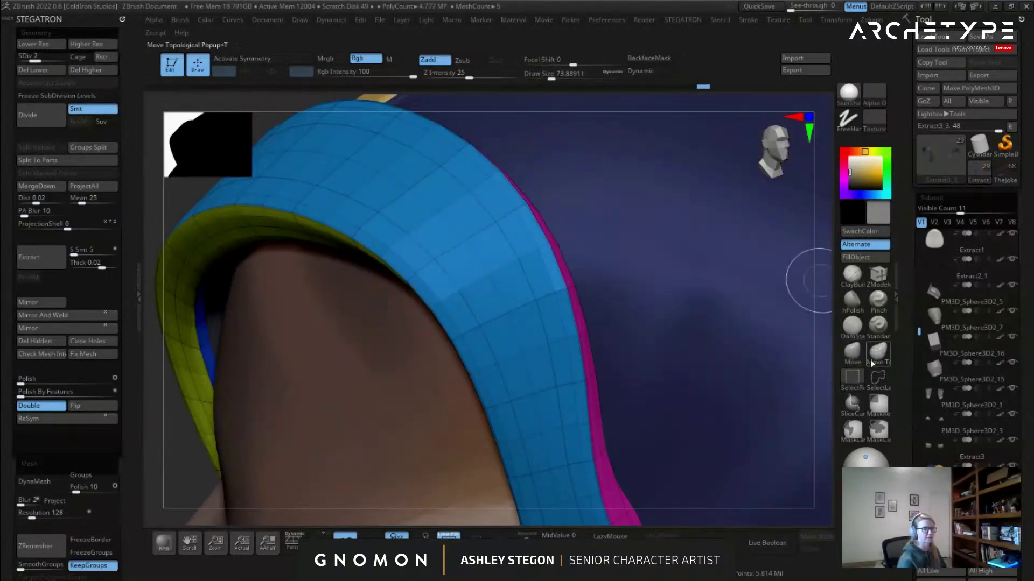
Hide the edge loops running near both borders of the outer face on the two armhole trims.
click(877, 377)
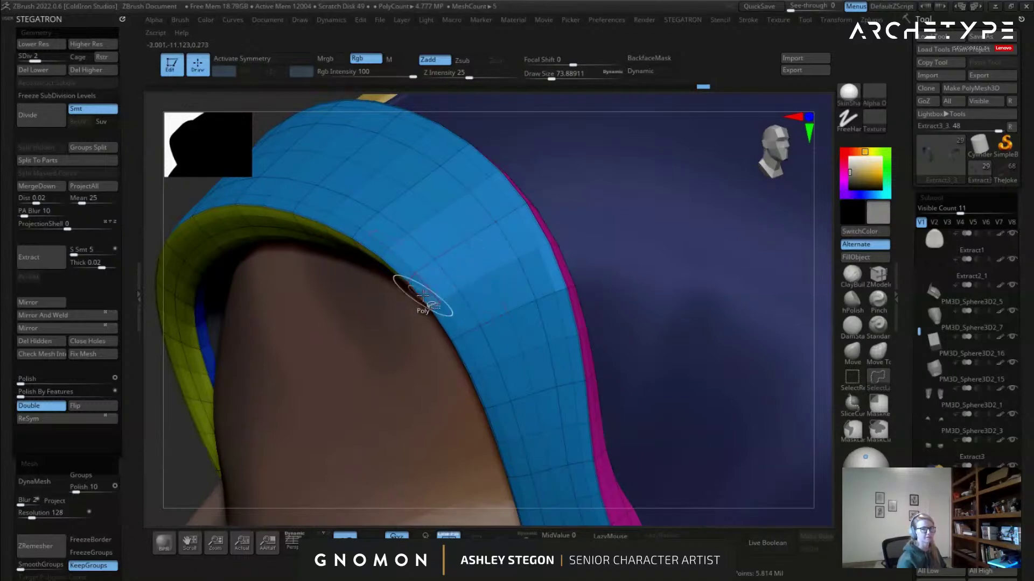
ctrl+shift+click(424, 266)
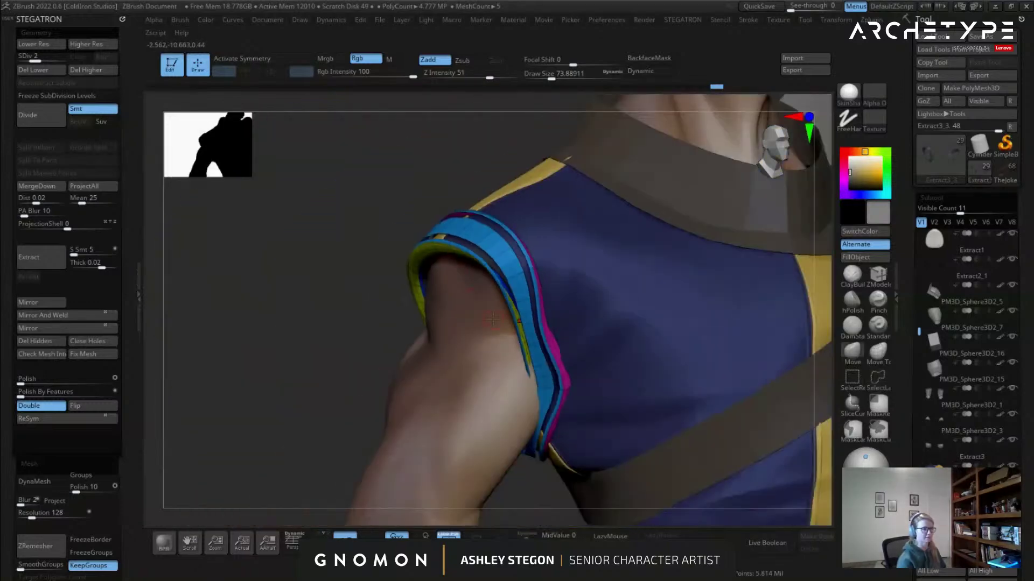
alt+right_drag(433, 308, 468, 255)
click(526, 538)
drag(612, 369, 607, 337)
alt+drag(646, 198, 599, 415)
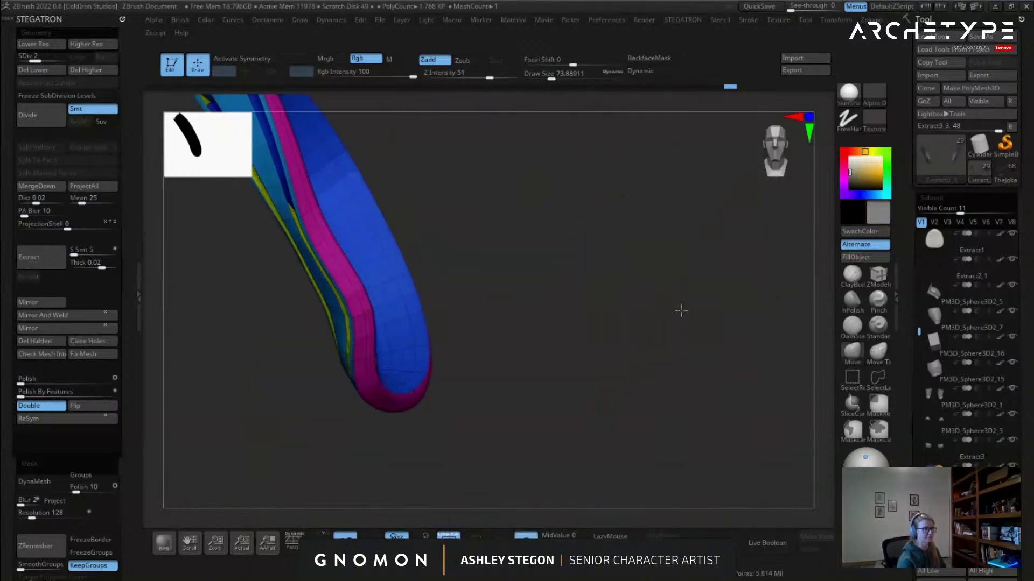
alt+drag(693, 309, 559, 267)
drag(575, 328, 549, 243)
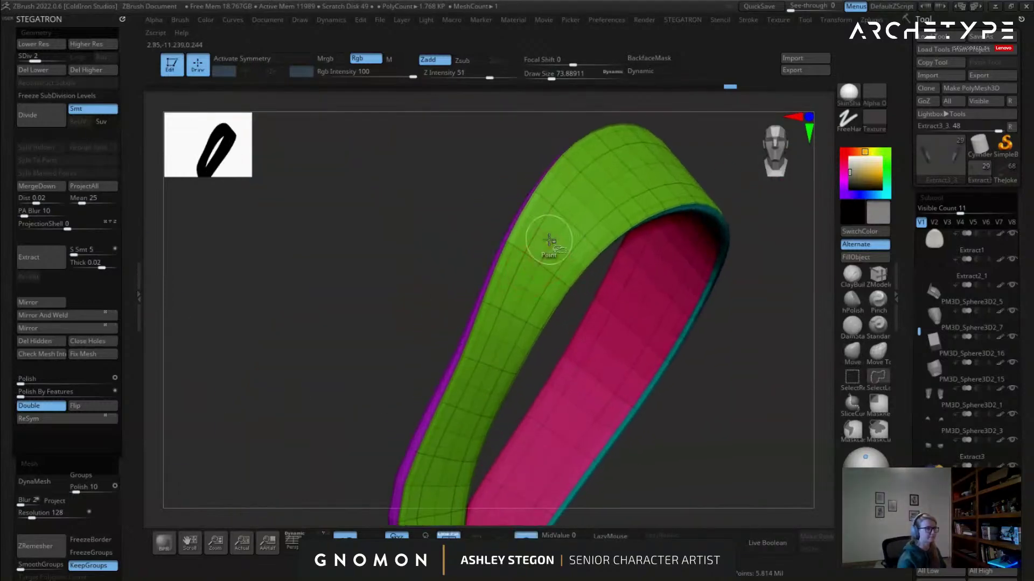
ctrl+shift+double_click(531, 223)
click(573, 253)
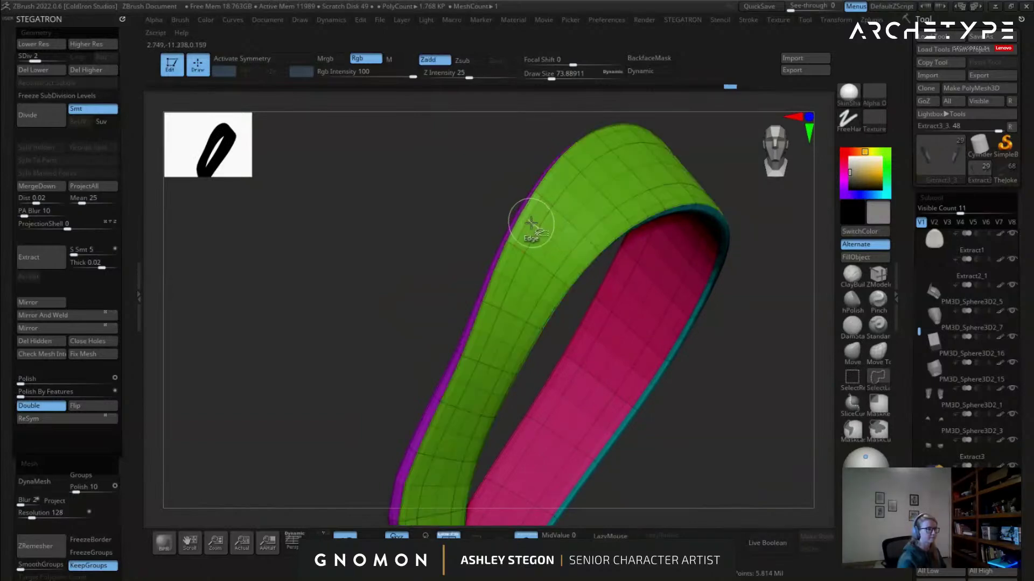
ctrl+shift+click(597, 273)
Isolate the border loops of the trims at subdivision level 4, mask them and show the complete trims again.
alt+drag(684, 299, 505, 330)
key(d)
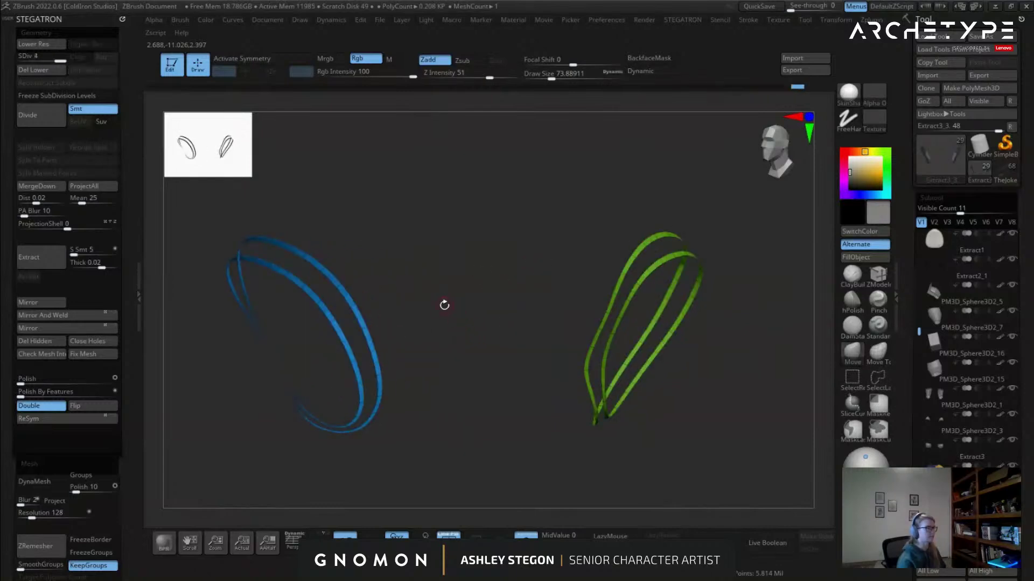
drag(436, 305, 474, 302)
ctrl+click(498, 276)
ctrl+shift+click(516, 258)
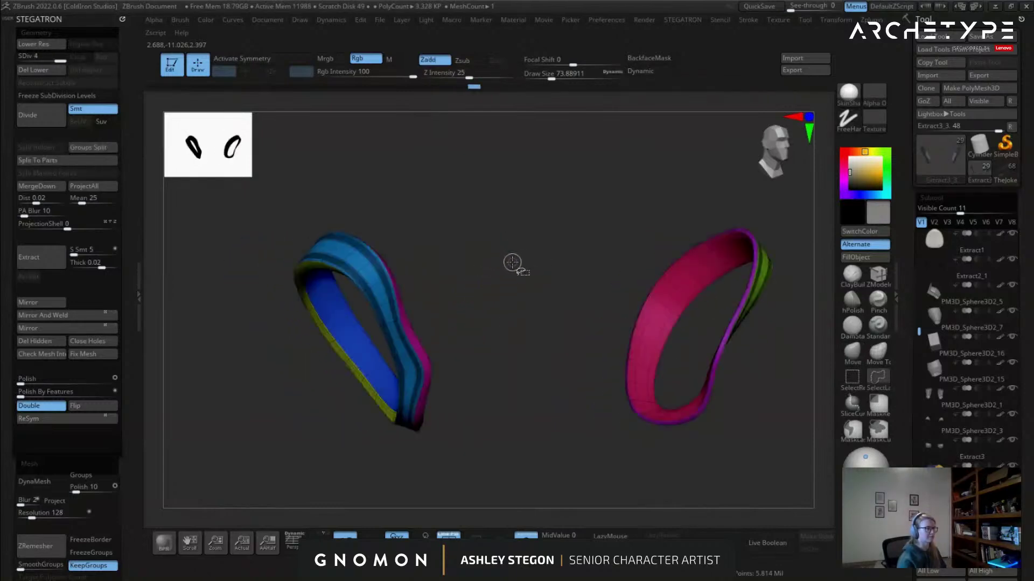
key(shift+f)
Show the other subtools, clear the mask on the armhole trim and isolate only the thin bands along its borders.
click(526, 534)
alt+right_drag(402, 270, 448, 307)
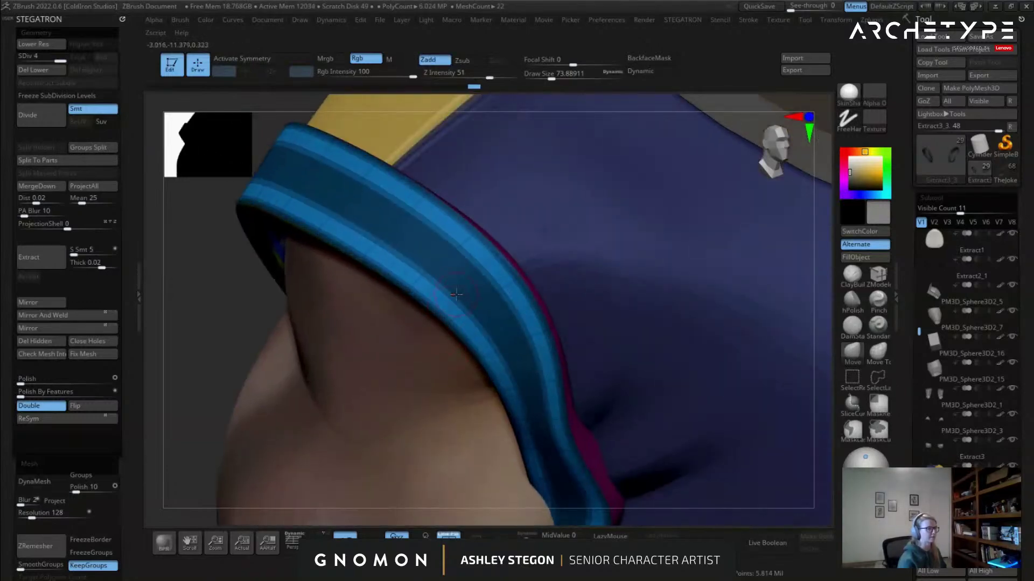
key(ctrl+i)
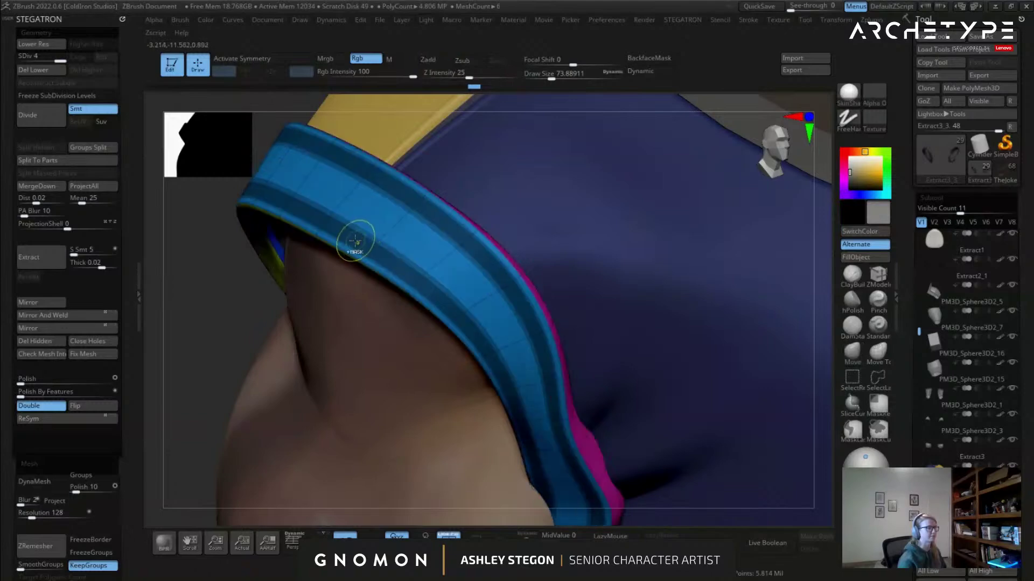
ctrl+shift+click(438, 230)
ctrl+shift+click(223, 320)
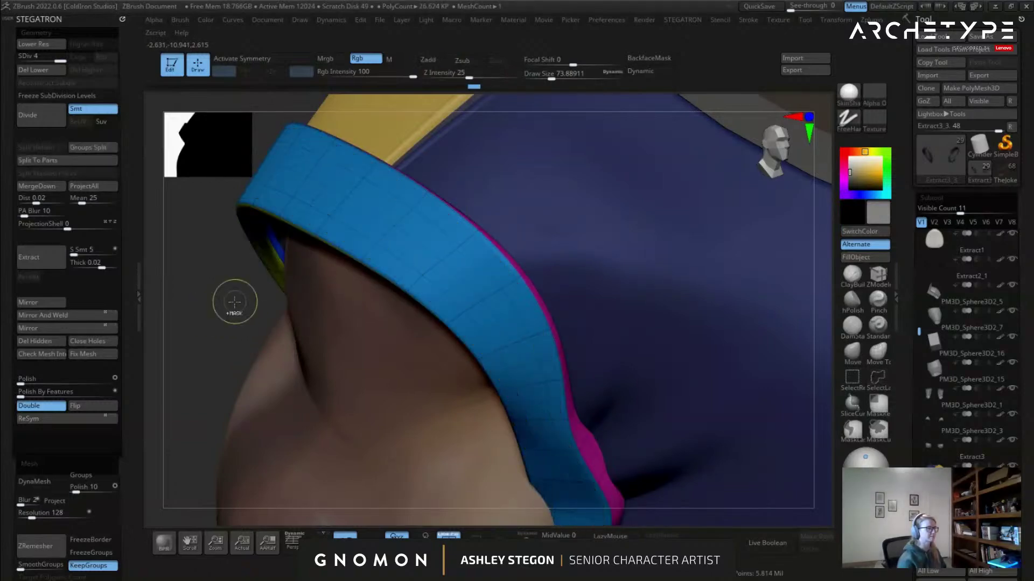
ctrl+shift+click(223, 305)
key(ctrl+shift+x)
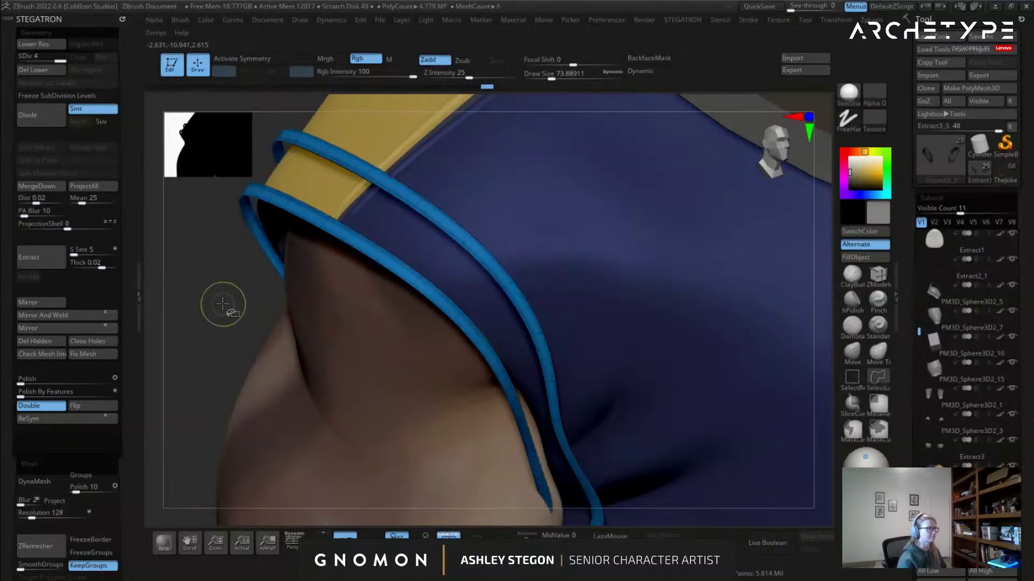
ctrl+click(222, 305)
Solo the trims, mask their isolated border bands and make the rest of the trims visible again.
alt+drag(250, 309, 258, 188)
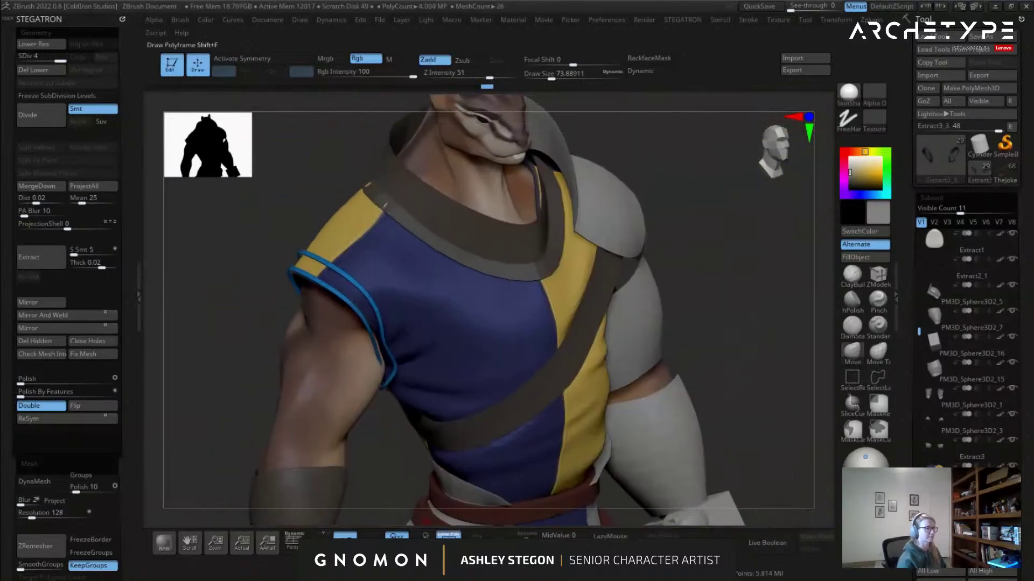
click(371, 425)
alt+drag(371, 426, 379, 381)
ctrl+drag(213, 399, 555, 160)
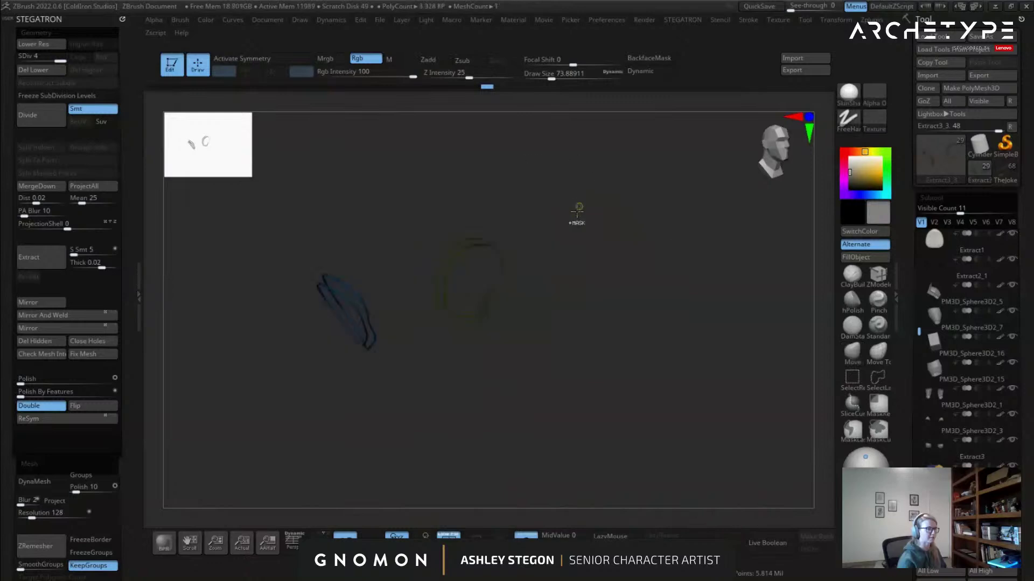
ctrl+shift+click(511, 368)
alt+drag(425, 372, 412, 449)
mouse_move(421, 328)
alt+mouse_down()
mouse_move(554, 388)
mouse_move(550, 431)
alt+mouse_up()
alt+drag(584, 335, 563, 293)
ctrl+shift+click(419, 329)
ctrl+shift+drag(364, 366, 375, 379)
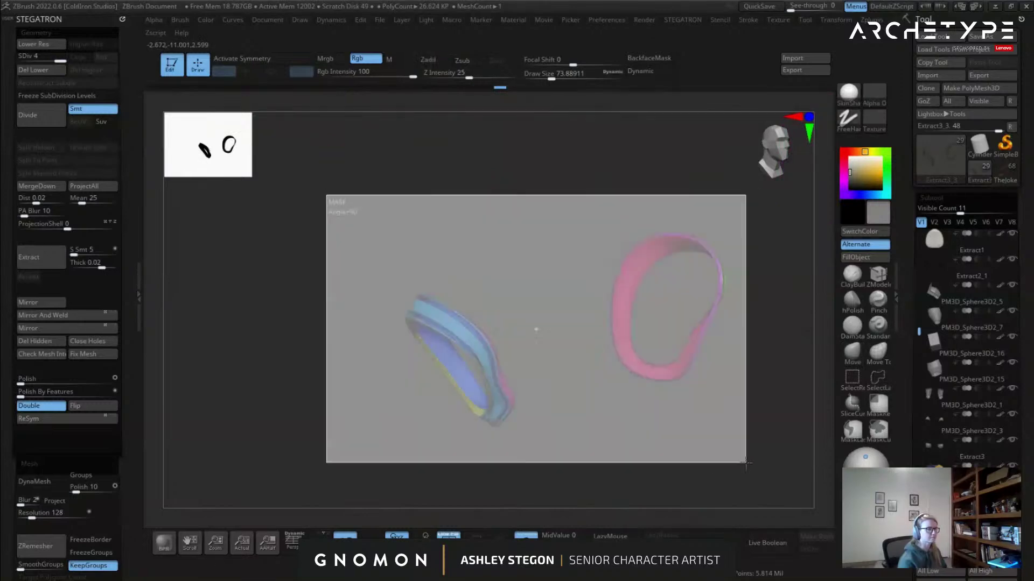
Turn off the polyframe and bring back the full character around the armhole trims.
alt+drag(467, 366, 461, 461)
key(shift+f)
drag(450, 410, 473, 514)
click(525, 540)
ctrl+right_drag(554, 408, 478, 281)
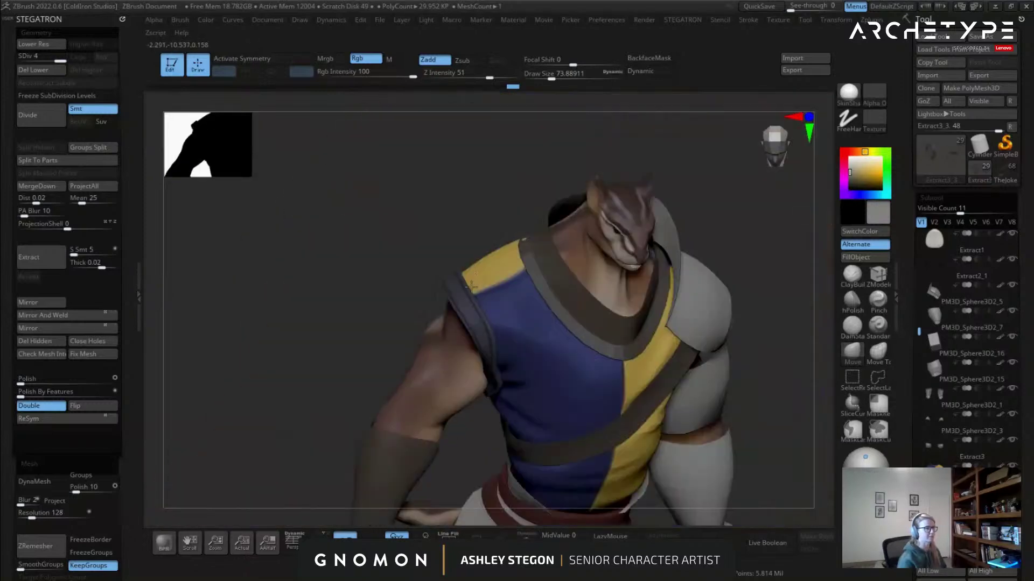
drag(381, 323, 521, 175)
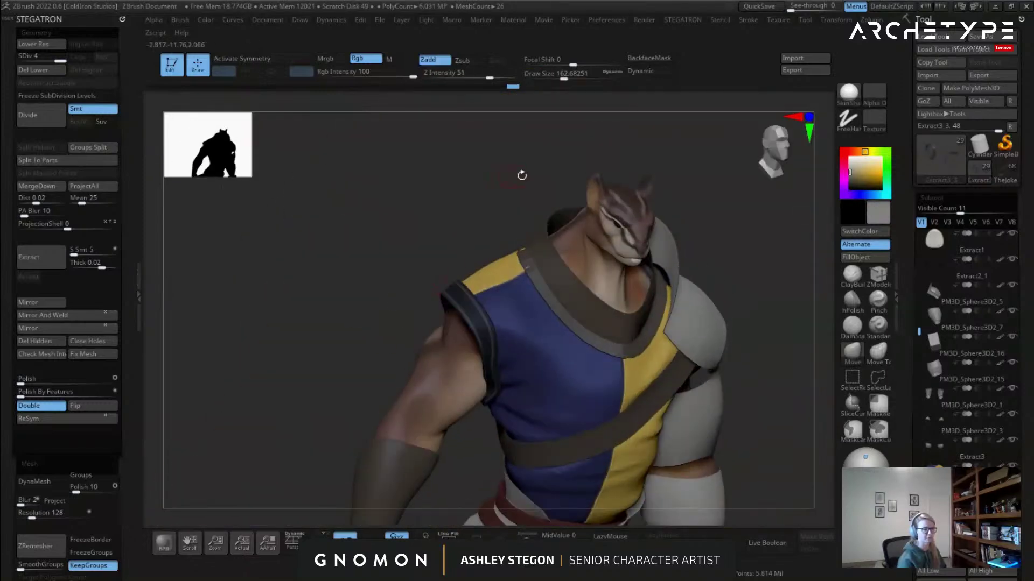
Bring up the transform gizmo and position it at the armhole trim on the bare arm.
click(855, 275)
ctrl+right_drag(451, 215, 476, 312)
right_drag(477, 312, 565, 322)
alt+right_drag(433, 303, 502, 284)
key(w)
alt+right_drag(662, 358, 692, 254)
alt+drag(755, 462, 503, 211)
click(438, 168)
shift+right_drag(624, 210, 571, 212)
Activate X symmetry, centre the gizmo in the armhole and scale the unmasked part of the trim to about 0.984.
key(x)
shift+right_drag(734, 167, 636, 226)
alt+drag(640, 254, 516, 254)
click(540, 209)
right_drag(543, 215, 565, 269)
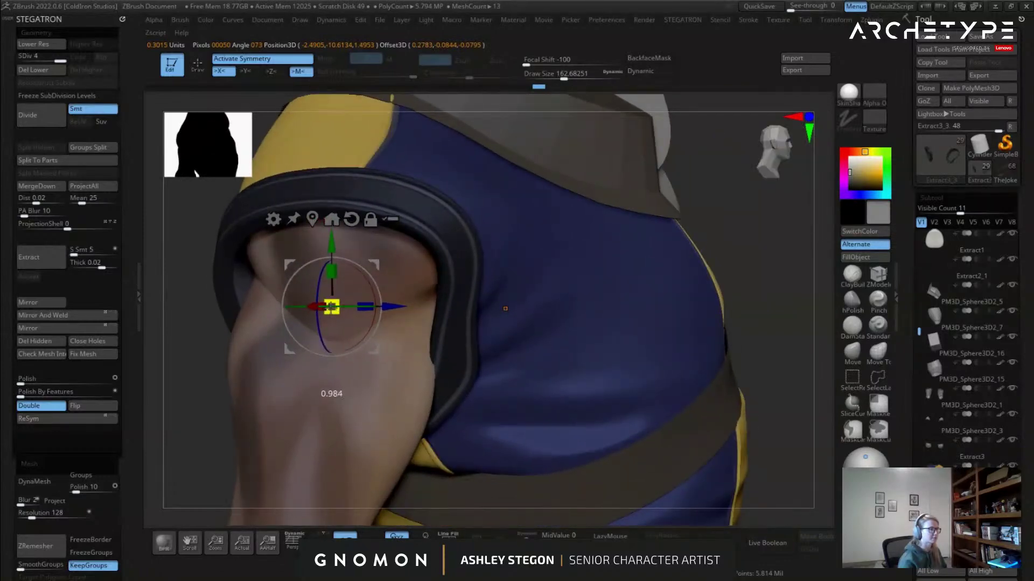
Adjust the mask on the armhole trim, checking its topology with the polyframe.
key(q)
mouse_move(431, 312)
right_down()
mouse_move(389, 325)
mouse_move(442, 277)
mouse_move(461, 314)
mouse_move(418, 289)
mouse_move(386, 307)
mouse_move(307, 317)
mouse_move(336, 320)
right_up()
key(shift+f)
key(shift+f)
ctrl+click(324, 320)
right_drag(321, 261, 468, 252)
ctrl+click(432, 277)
ctrl+click(429, 283)
ctrl+click(399, 293)
Scale the armhole trim to about 0.991 with the transform gizmo and return to draw mode.
key(w)
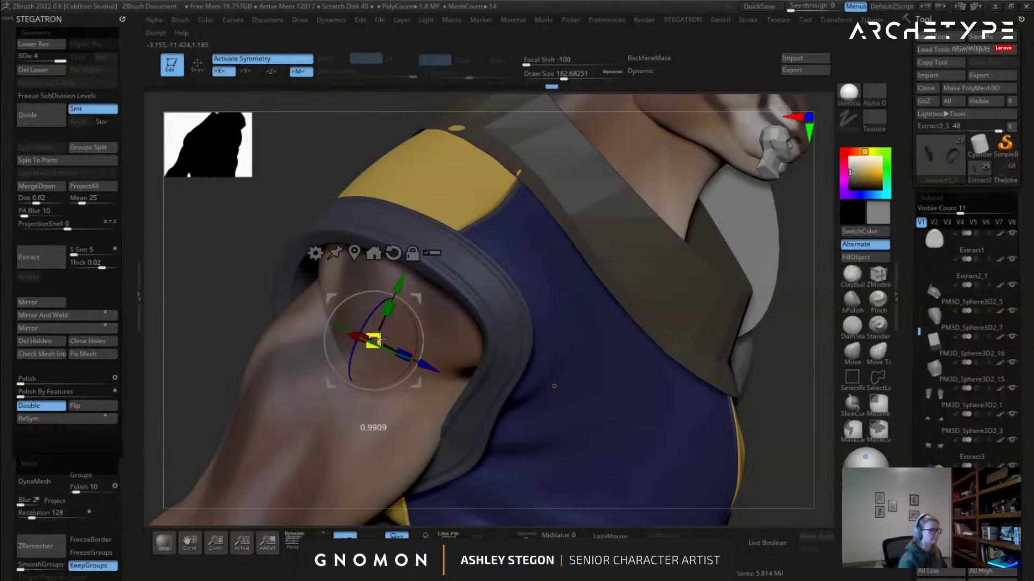
mouse_move(458, 323)
right_down()
mouse_move(417, 309)
mouse_move(498, 329)
mouse_move(524, 321)
mouse_move(540, 356)
right_up()
key(q)
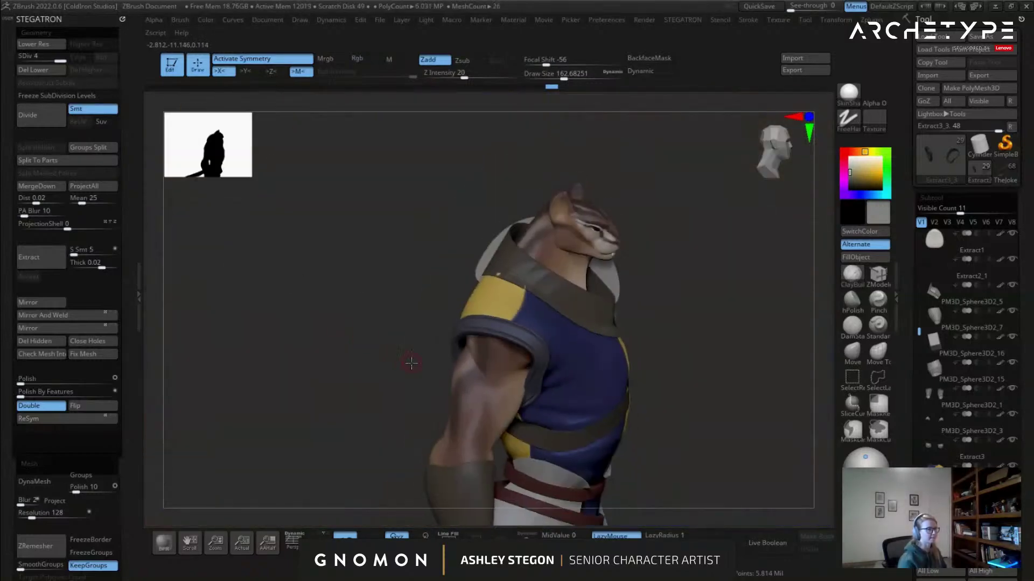
Set the draw size to about 280 and smooth the armhole trim along the top of the shoulder.
right_drag(410, 362, 438, 369)
mouse_move(500, 362)
right_down()
mouse_move(479, 323)
mouse_move(424, 323)
mouse_move(400, 290)
mouse_move(391, 348)
mouse_move(622, 358)
right_up()
right_drag(660, 401, 473, 317)
ctrl+right_drag(598, 259, 638, 301)
shift+drag(649, 277, 596, 286)
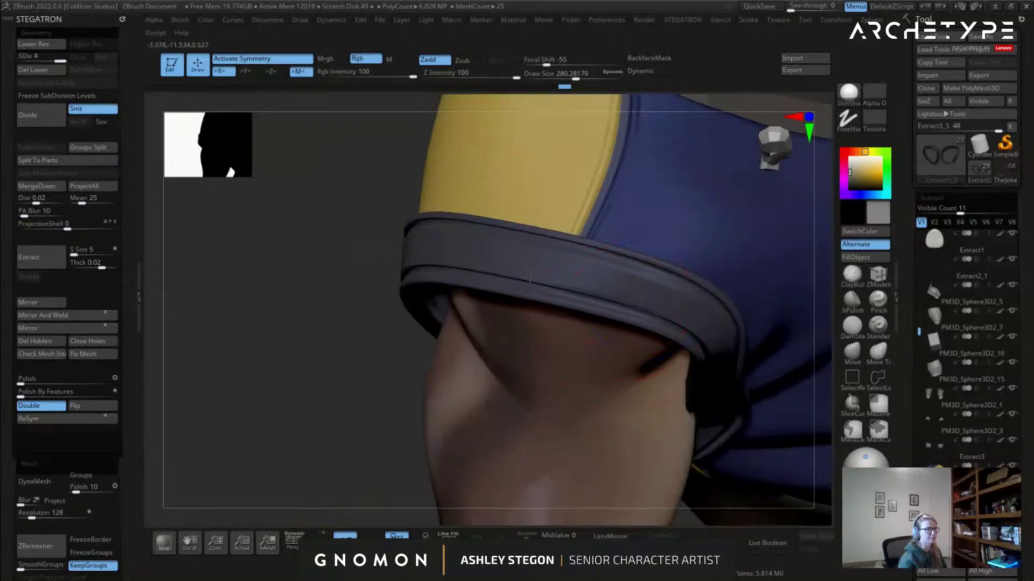
right_drag(557, 257, 454, 275)
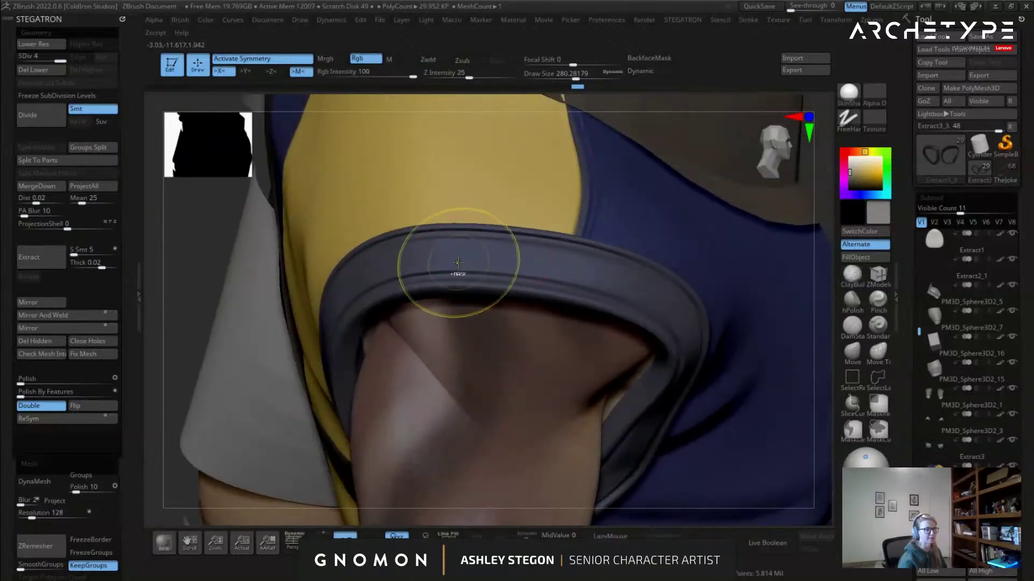
Undo the last change and divide the armhole trim up to subdivision level 5.
key(ctrl+z)
key(ctrl+d)
key(ctrl+d)
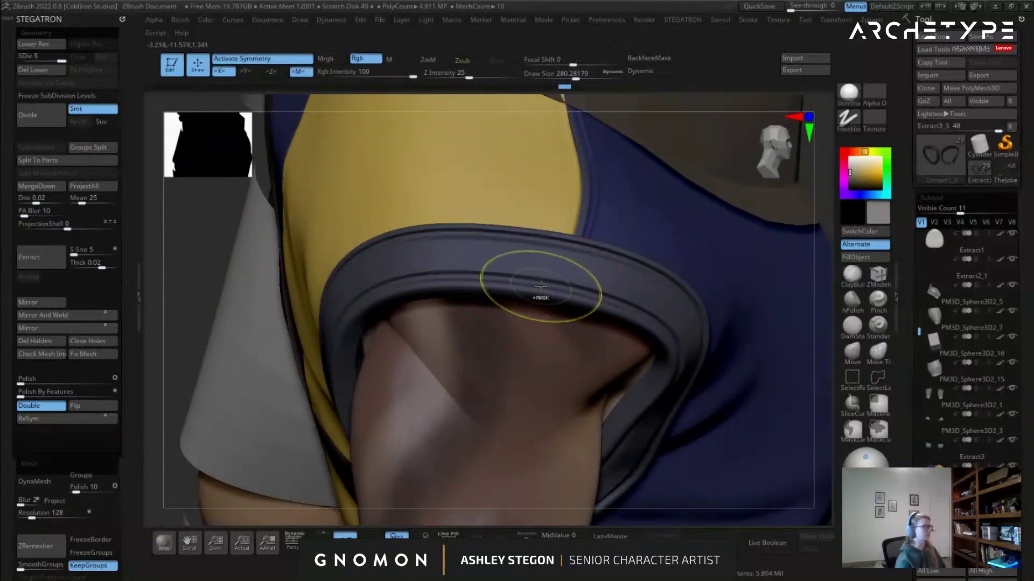
Smooth the armhole trim at subdivision level 6 and check it from the front of the shoulder.
right_drag(435, 246, 549, 259)
drag(428, 273, 410, 264)
mouse_move(291, 377)
ctrl+right_down()
mouse_move(299, 336)
mouse_move(475, 312)
mouse_move(484, 425)
mouse_move(590, 381)
ctrl+right_up()
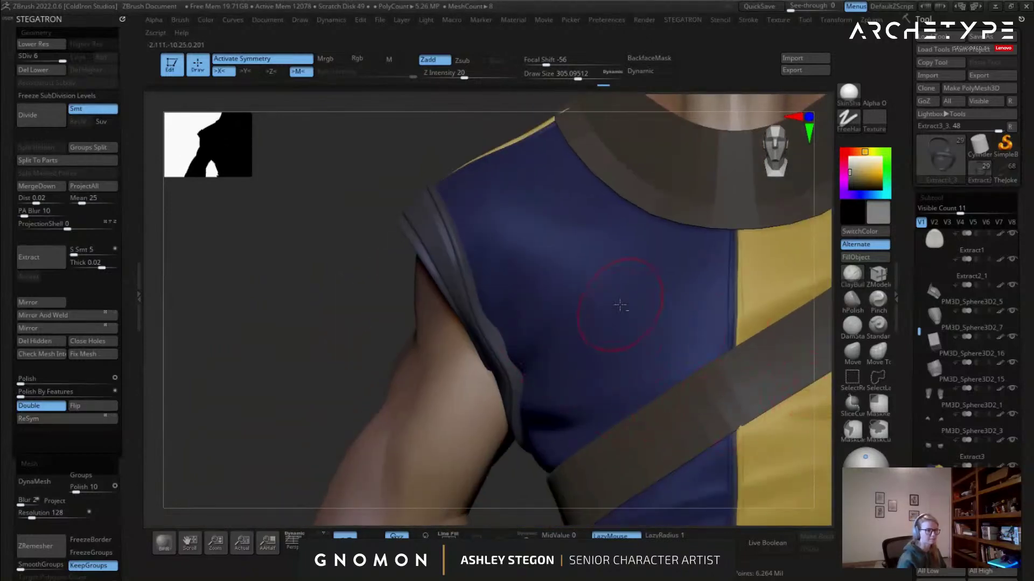
Select the blue and yellow shirt subtool, lower its subdivision level and isolate it from the rest of the character.
ctrl+right_drag(620, 306, 692, 312)
right_drag(555, 320, 561, 407)
alt+click(608, 333)
key(shift+d)
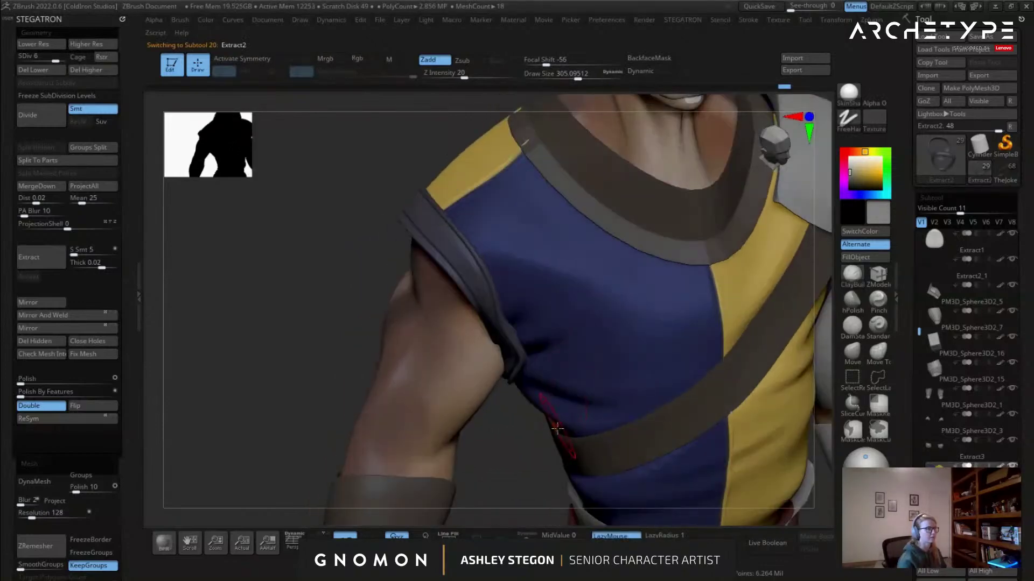
click(523, 539)
Set the isolated shirt to subdivision level 6 and delete its higher subdivision levels.
right_drag(616, 433, 534, 411)
key(d)
key(shift+d)
right_drag(542, 373, 463, 316)
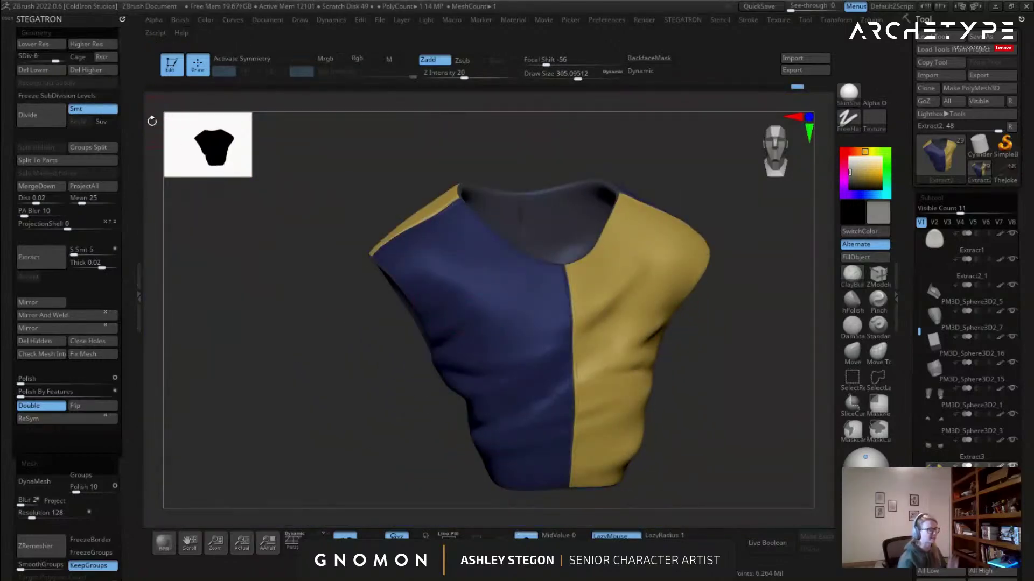
click(85, 71)
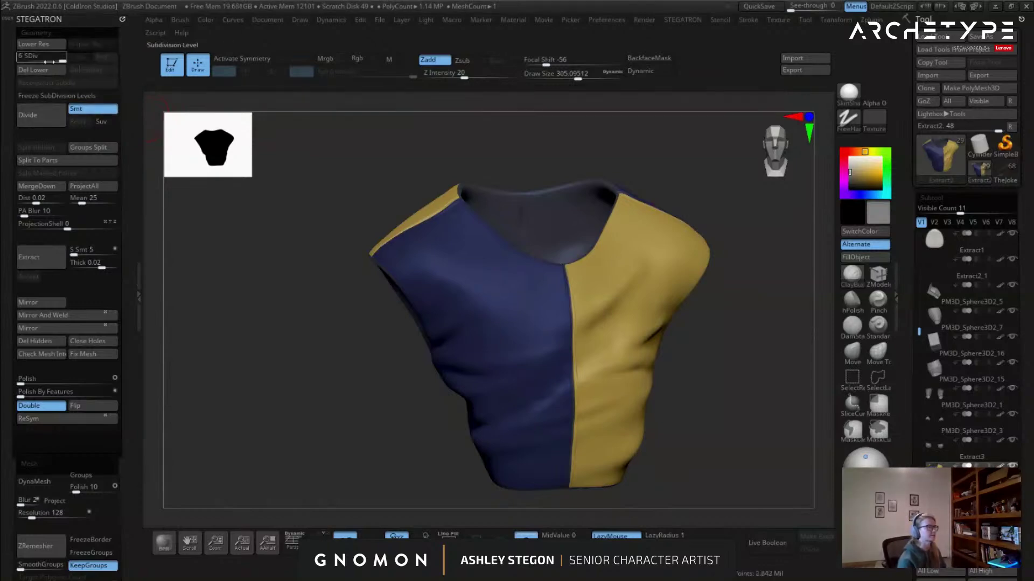
Compare the armhole trim with the shirt, reselect the shirt and merge it down with the trim subtool.
click(938, 496)
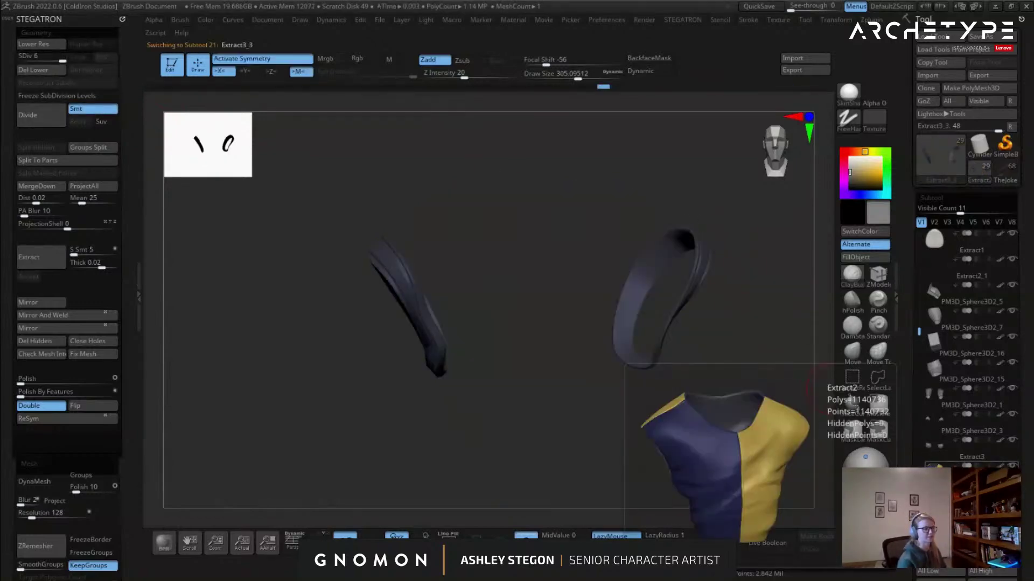
click(936, 471)
scroll(922, 413, down, 5)
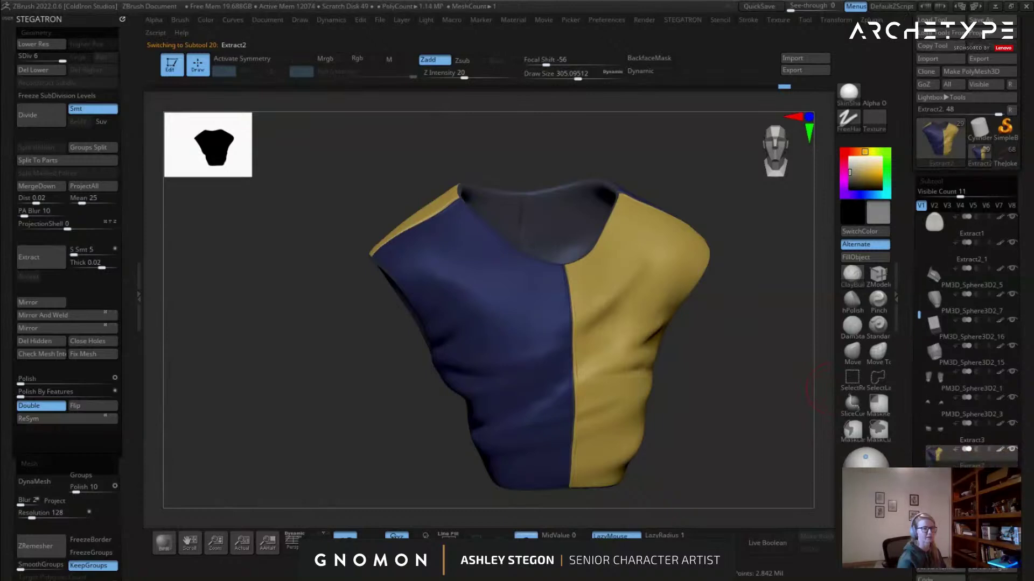
click(40, 186)
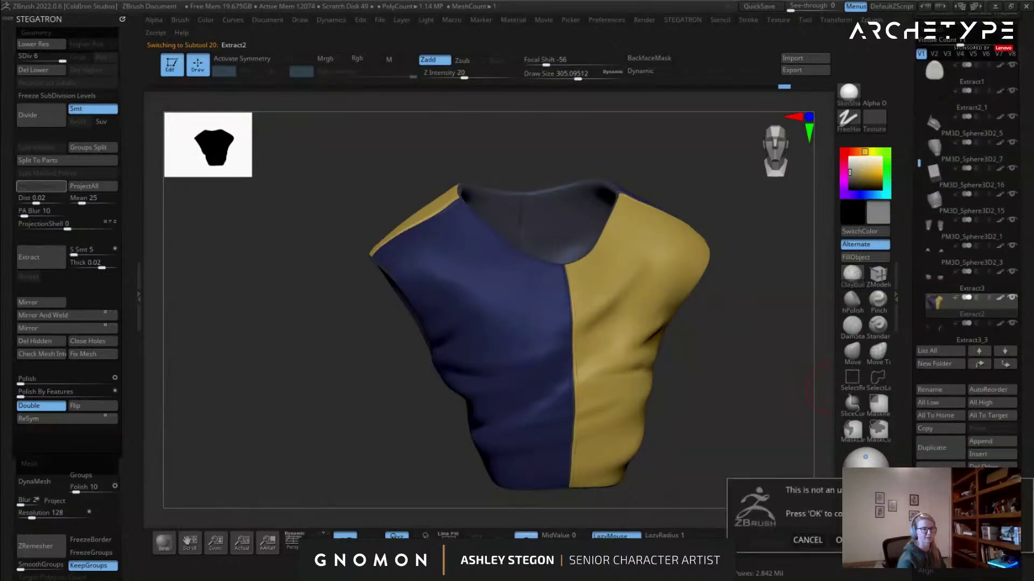
click(841, 539)
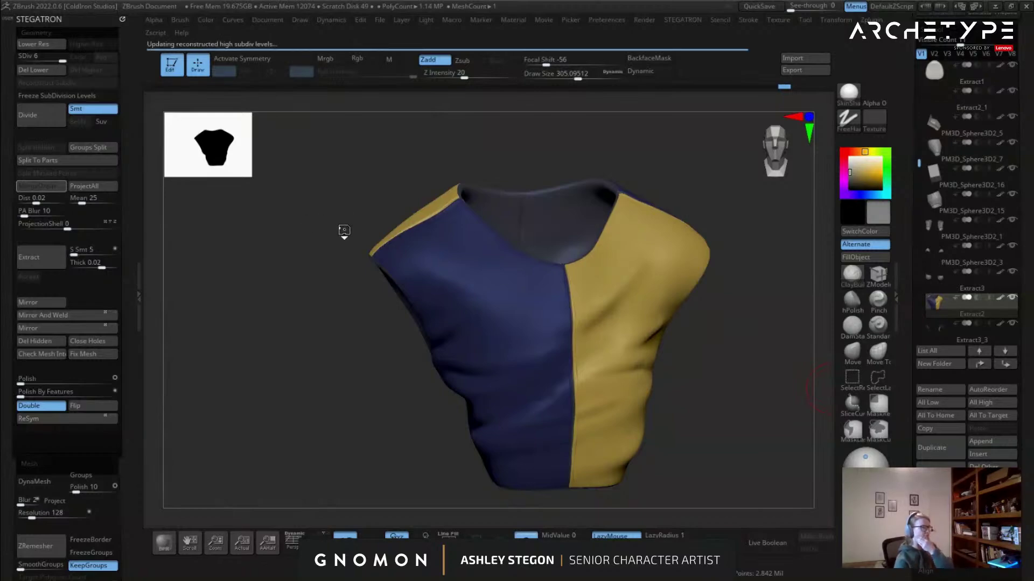
Show the polyframe on the merged shirt and step it down to subdivision level 1.
right_drag(391, 260, 452, 261)
mouse_move(372, 261)
ctrl+right_down()
mouse_move(374, 306)
mouse_move(315, 304)
mouse_move(505, 281)
ctrl+right_up()
key(shift+f)
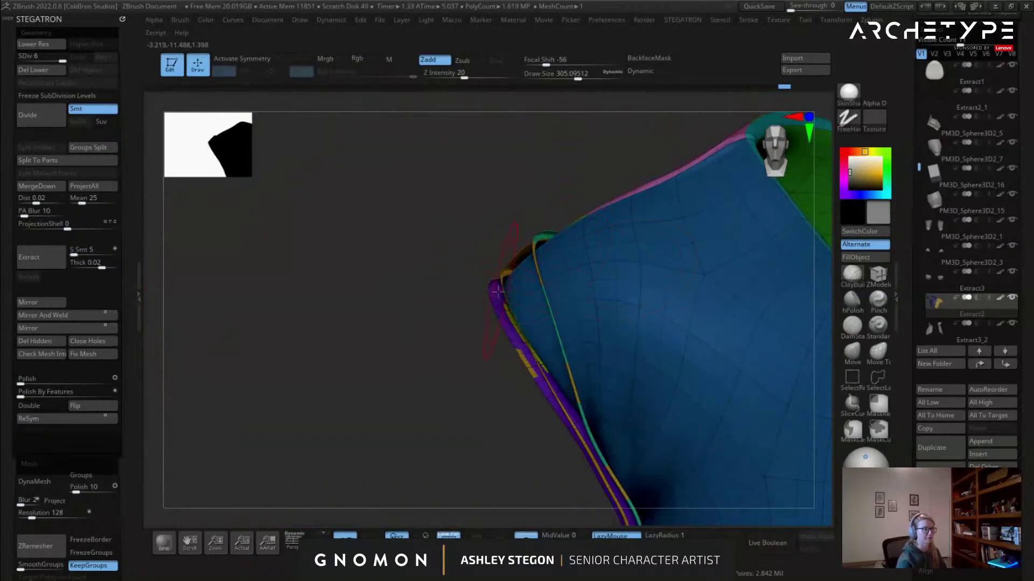
key(shift+d)
key(shift+d)
key(shift+d)
key(shift+d)
key(shift+d)
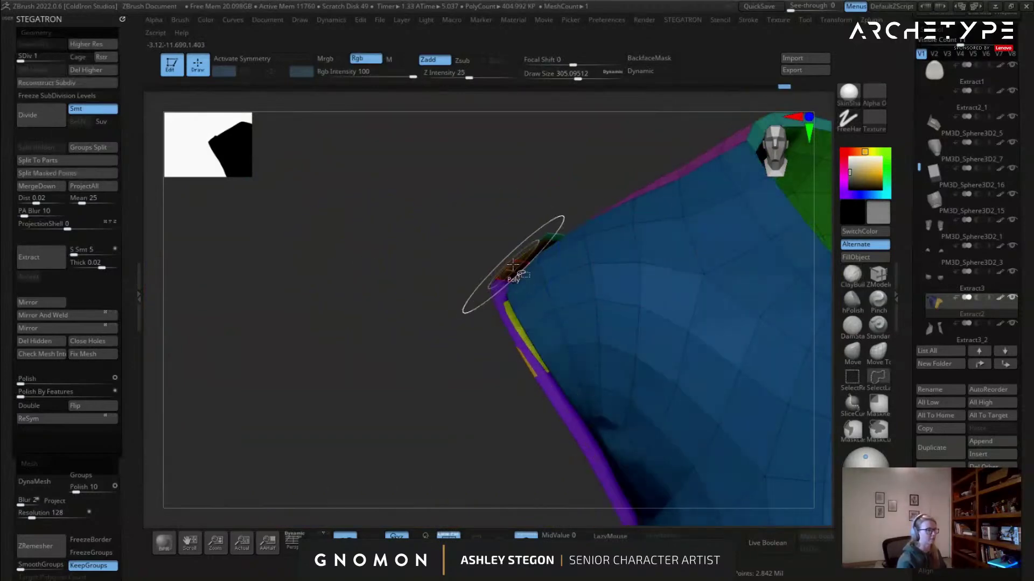
Hide the shirt body's polygroups so that only the armhole trims on both sides stay visible.
ctrl+shift+click(514, 263)
ctrl+right_drag(475, 278, 324, 218)
alt+right_drag(459, 323, 241, 358)
ctrl+shift+click(296, 399)
ctrl+right_drag(496, 345, 738, 371)
alt+right_drag(738, 372, 443, 329)
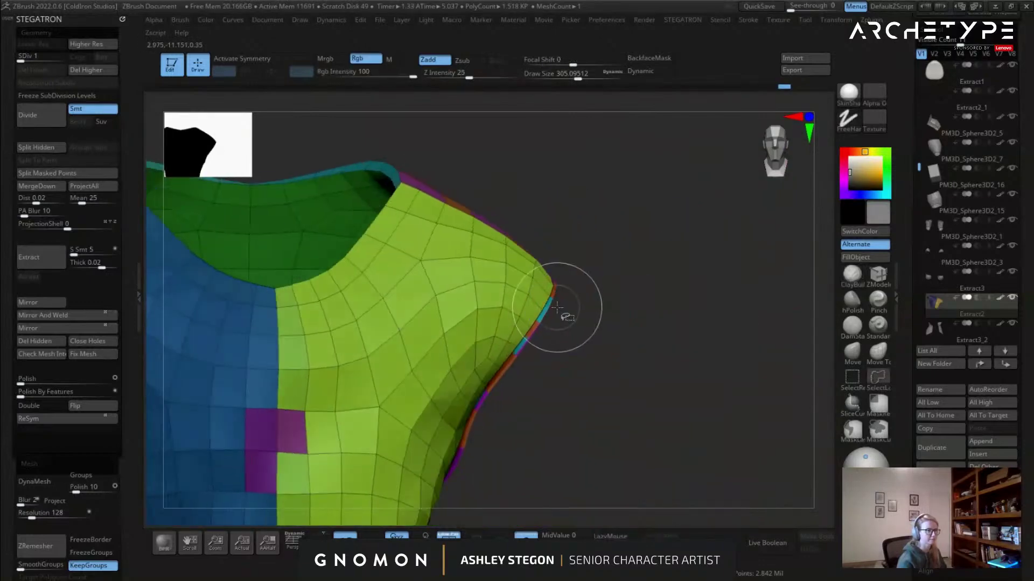
shift+drag(559, 302, 554, 299)
ctrl+shift+click(541, 322)
alt+right_drag(638, 379, 593, 315)
ctrl+shift+drag(611, 330, 624, 342)
Raise the isolated armhole trims to subdivision level 6.
key(d)
key(d)
key(d)
key(d)
key(d)
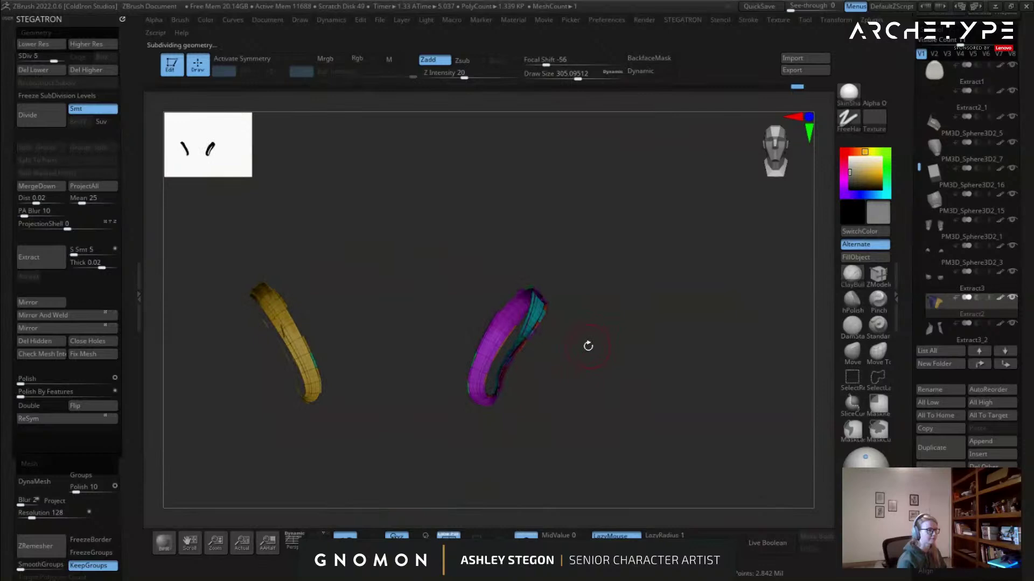
alt+right_drag(344, 320, 535, 286)
ctrl+right_drag(535, 286, 527, 337)
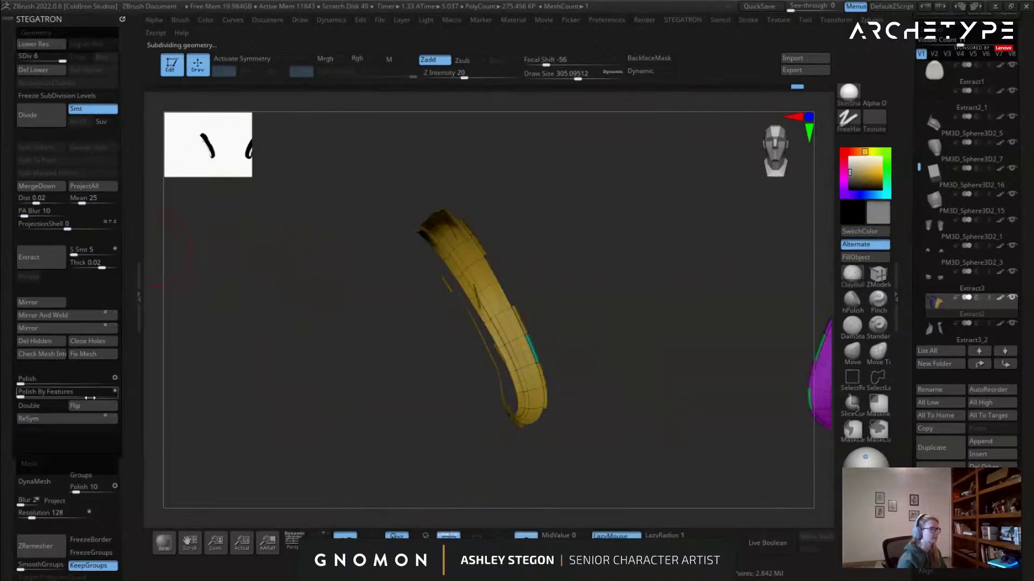
Try to flip the surface normals of the isolated armhole trims and undo the attempt.
click(118, 396)
right_drag(379, 370, 399, 357)
key(ctrl+z)
key(ctrl+z)
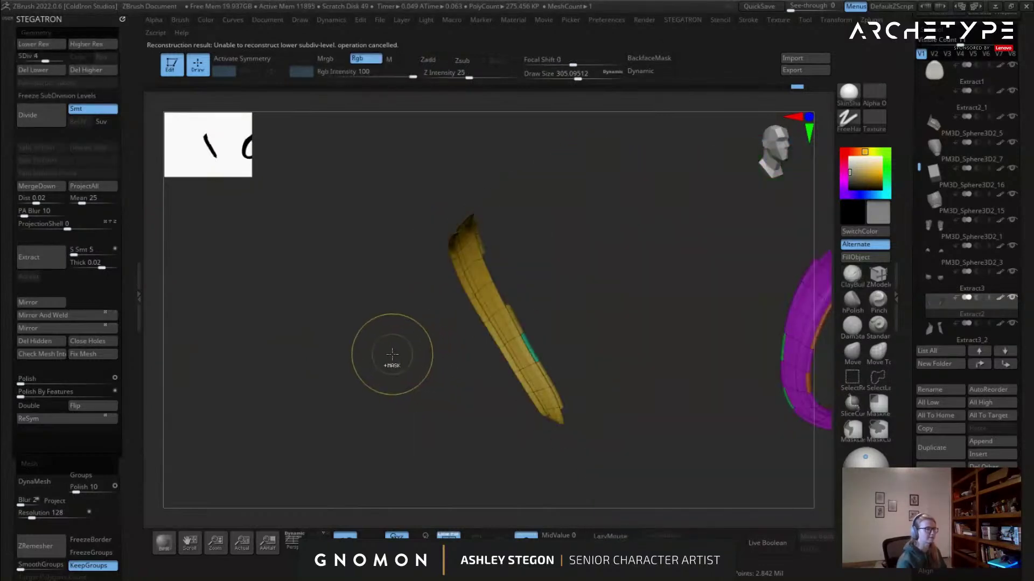
key(ctrl+shift+z)
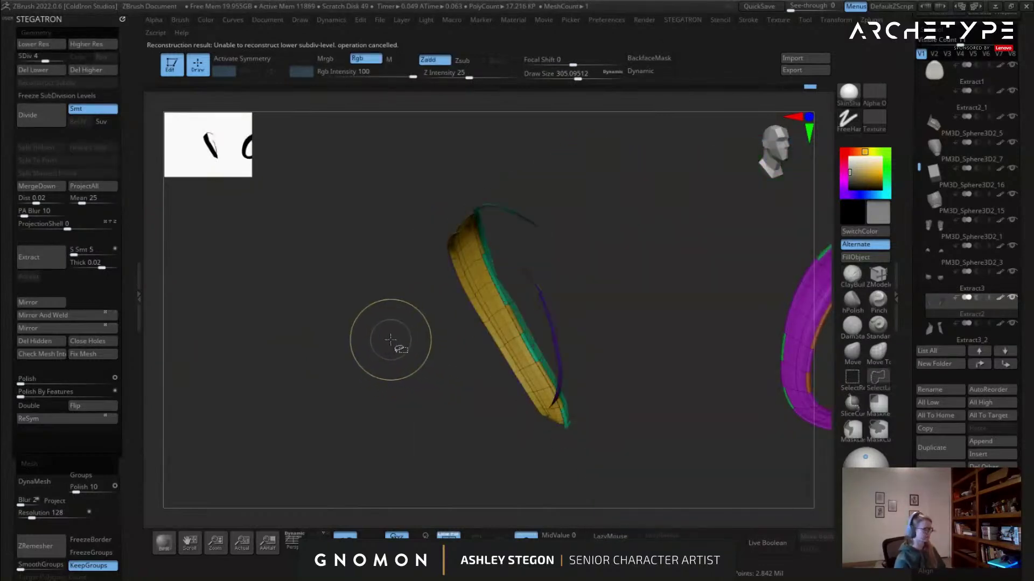
Duplicate the merged shirt subtool and lower the copy with its isolated trims to subdivision level 1.
key(ctrl+shift+z)
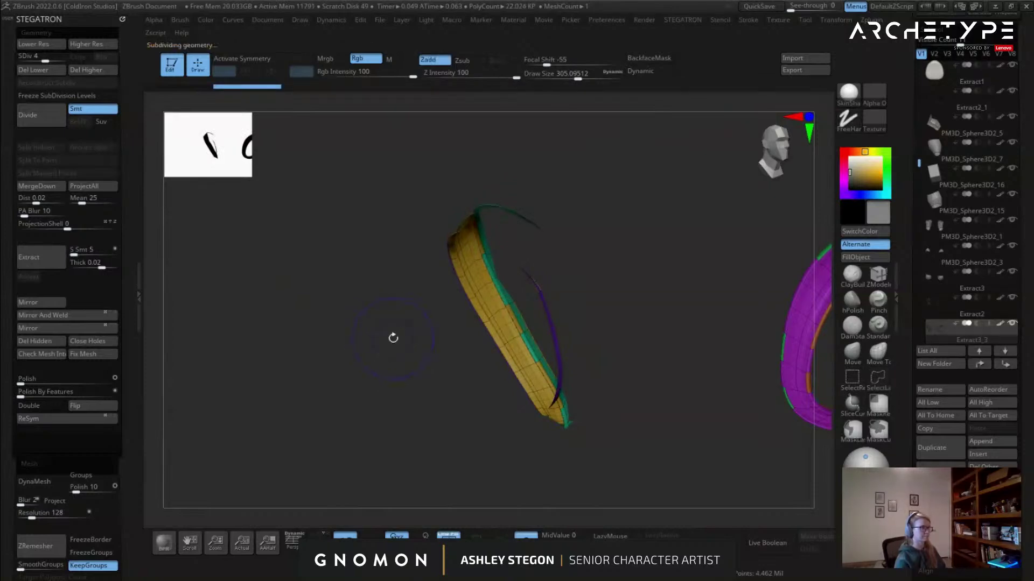
key(ctrl+shift+z)
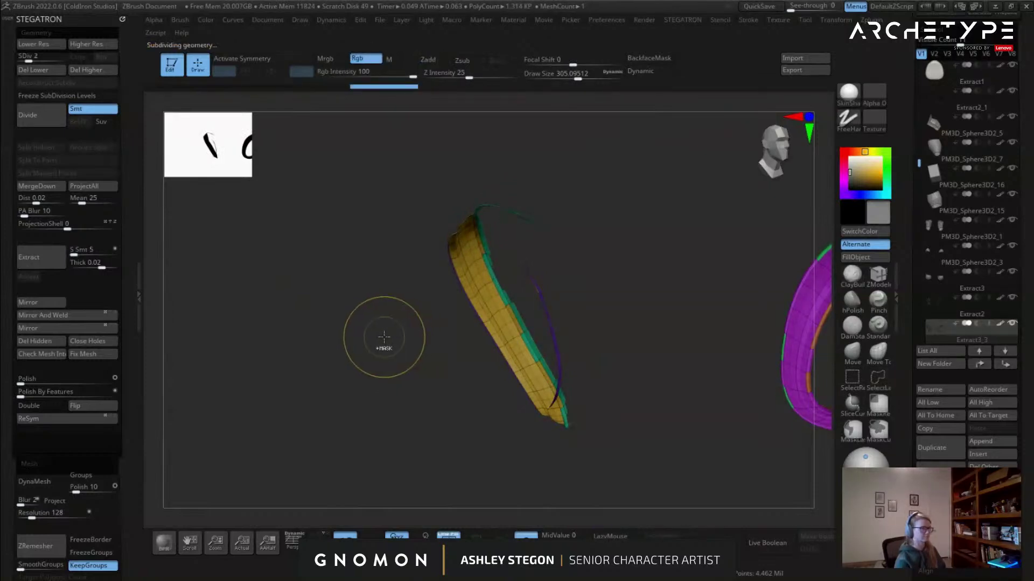
key(ctrl+shift+z)
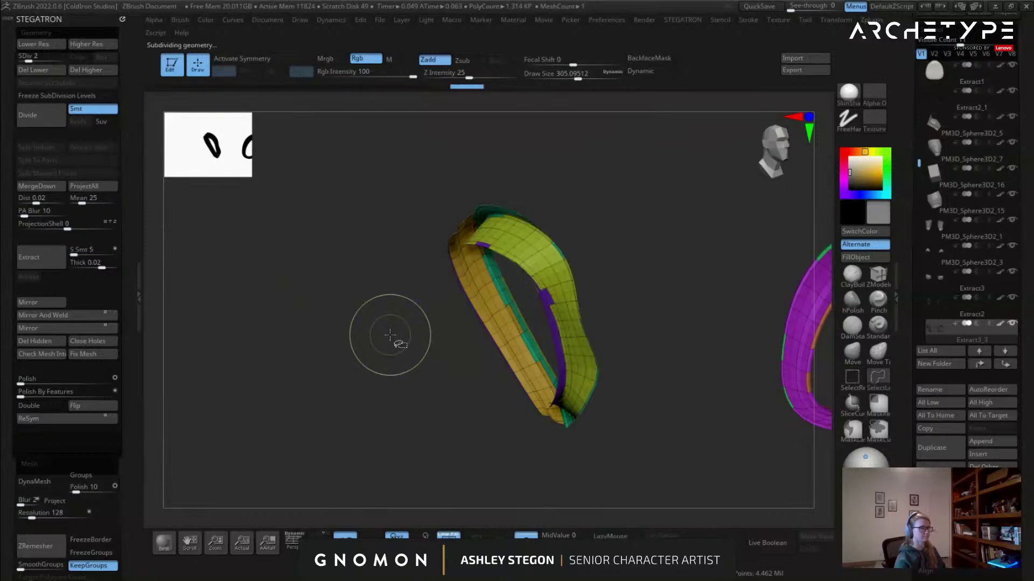
mouse_move(389, 326)
alt+mouse_down()
mouse_move(208, 309)
mouse_move(460, 316)
mouse_move(326, 330)
alt+mouse_up()
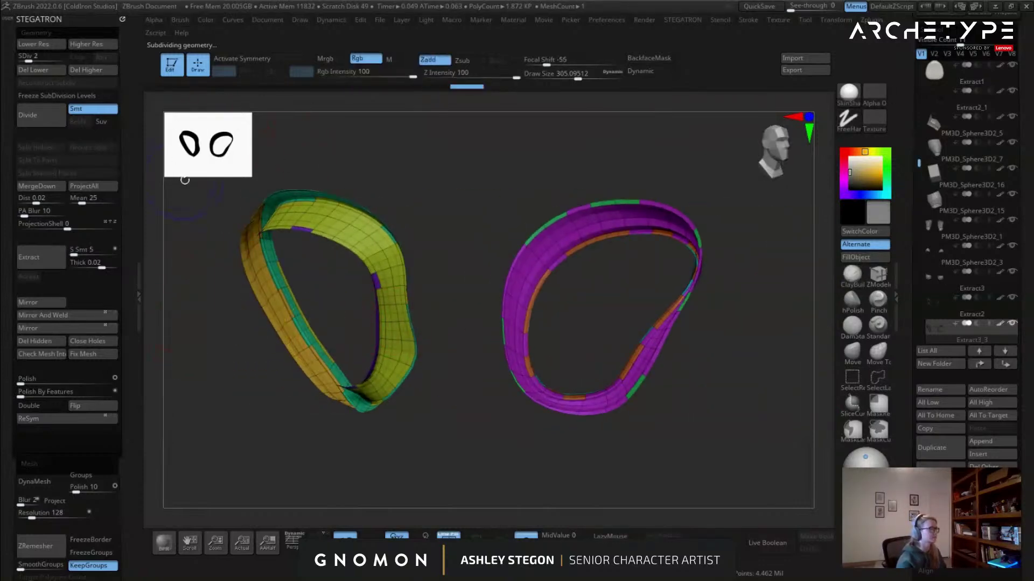
key(shift+d)
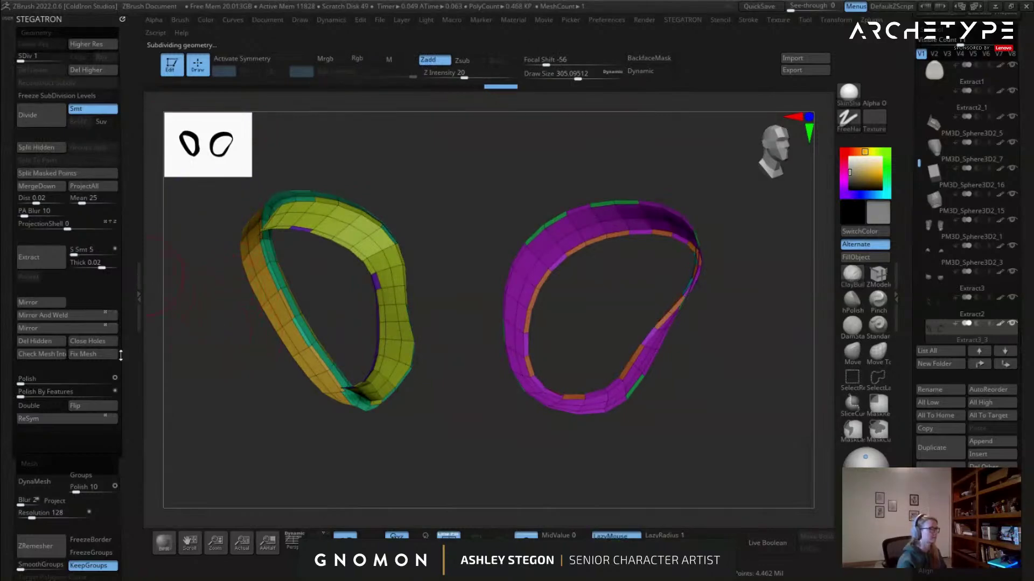
Try flipping the duplicate's trim normals at subdivision level 6 and undo the change.
key(ctrl+shift+z)
key(ctrl+shift+z)
key(ctrl+shift+z)
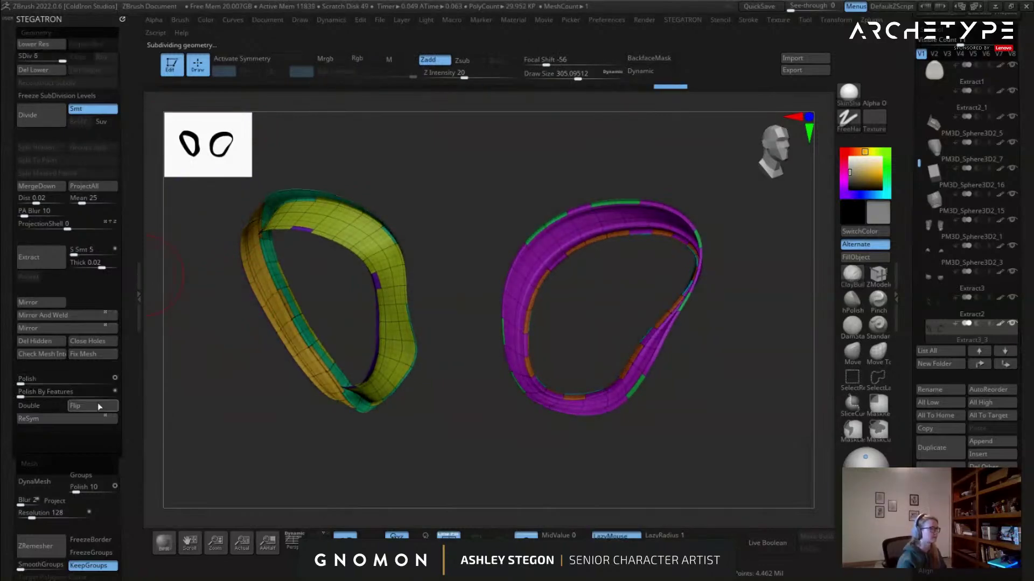
key(ctrl+shift+z)
drag(340, 396, 593, 379)
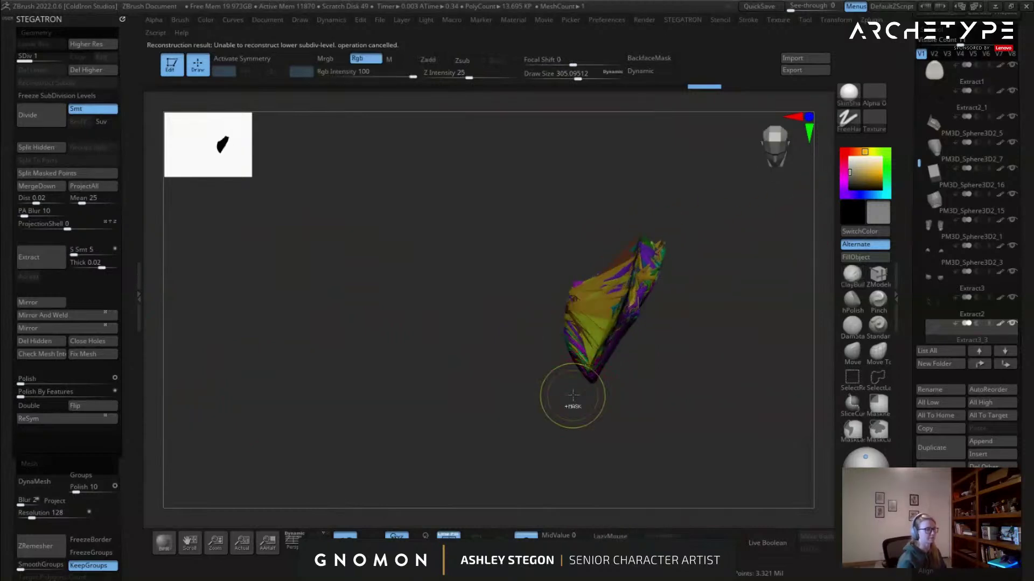
key(ctrl+z)
mouse_move(473, 397)
mouse_down()
mouse_move(398, 328)
mouse_move(225, 330)
mouse_up()
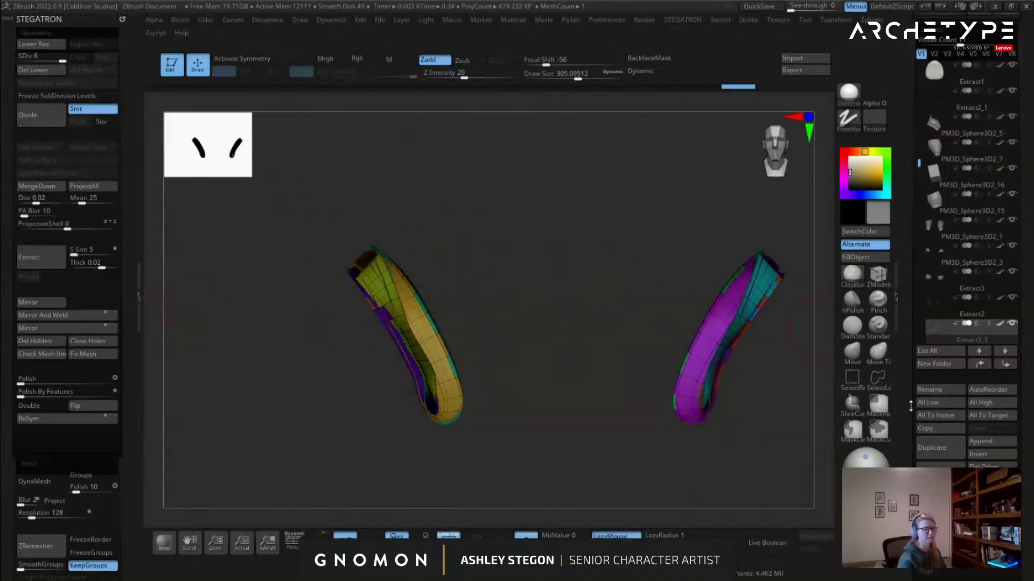
Lower the duplicate to subdivision level 1 and split its hidden shirt body from the armhole trims.
scroll(905, 358, down, 1)
key(shift+d)
key(shift+d)
key(shift+d)
key(shift+d)
key(shift+d)
click(49, 146)
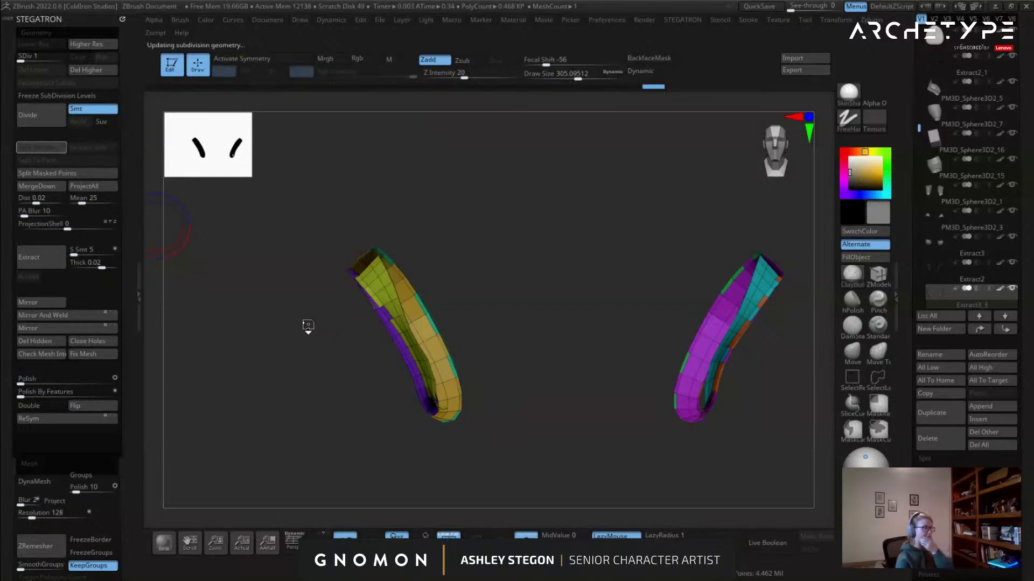
alt+drag(686, 251, 641, 239)
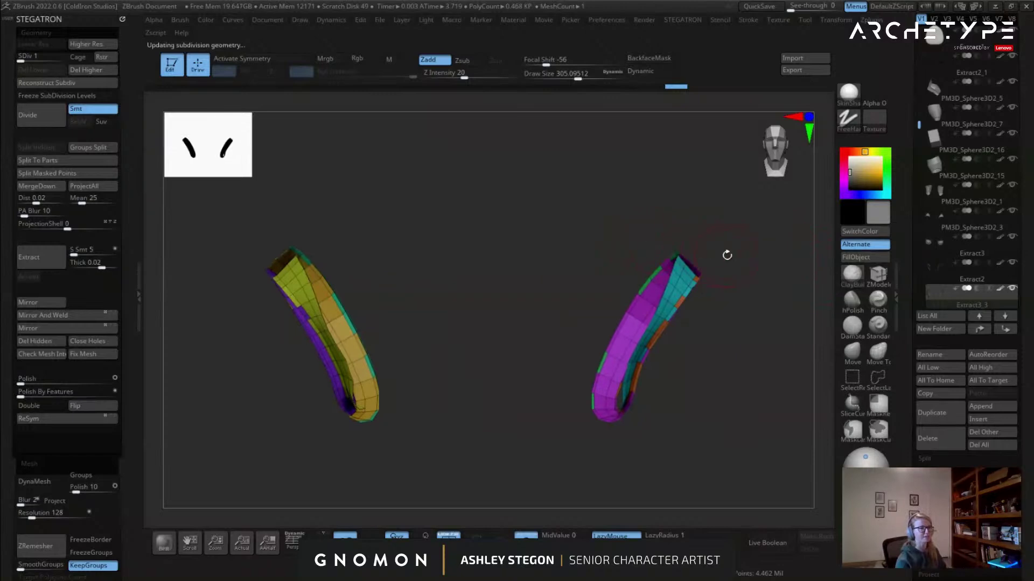
Review the trim subtools and delete the original merged subtool Extract2.
click(935, 276)
drag(916, 119, 918, 155)
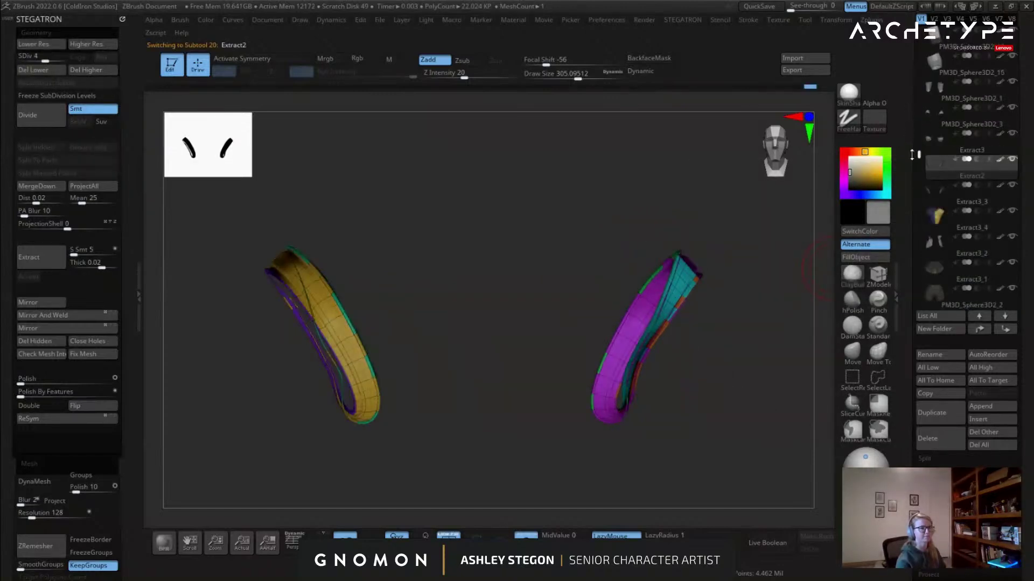
click(943, 202)
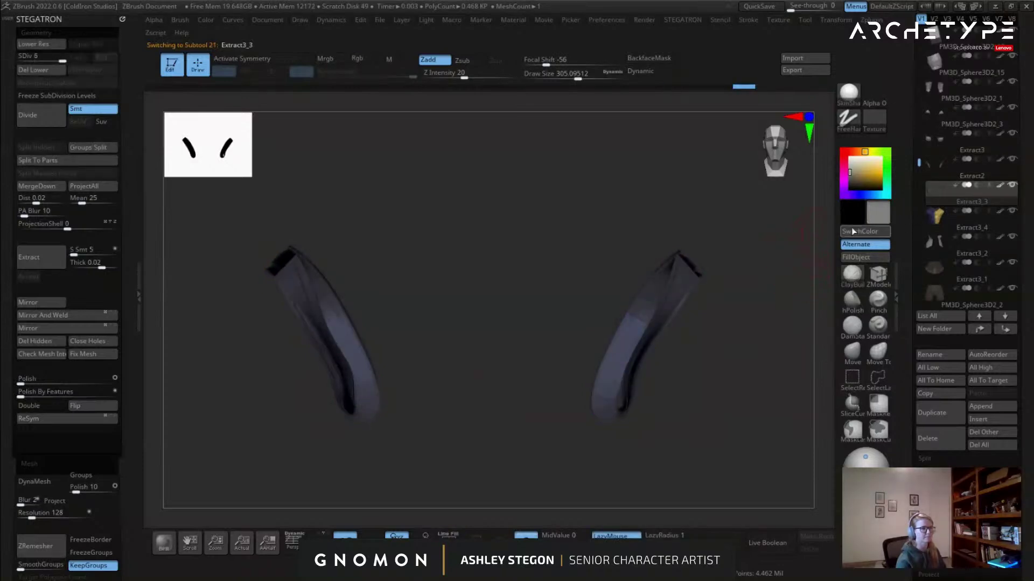
click(934, 175)
key(shift+d)
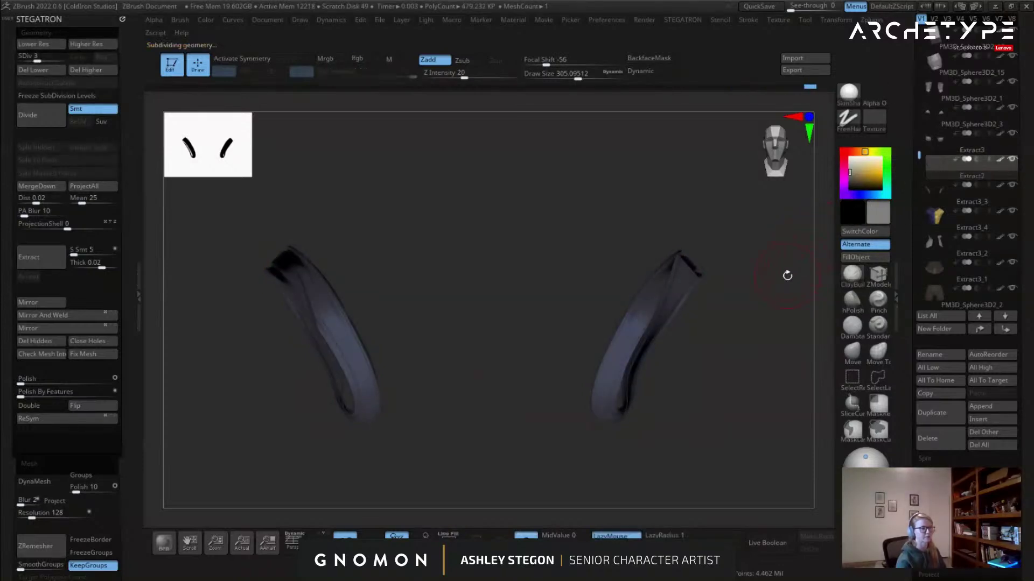
click(927, 438)
click(843, 466)
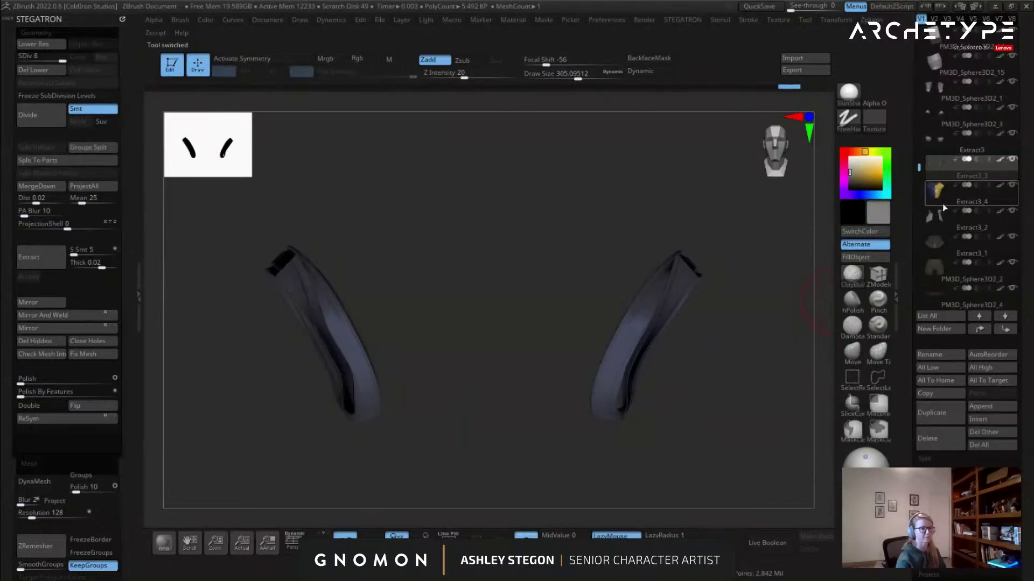
Raise the split-off shirt body to subdivision level 6 and check its polygroups with the polyframe.
click(940, 212)
key(d)
key(d)
key(d)
key(d)
key(d)
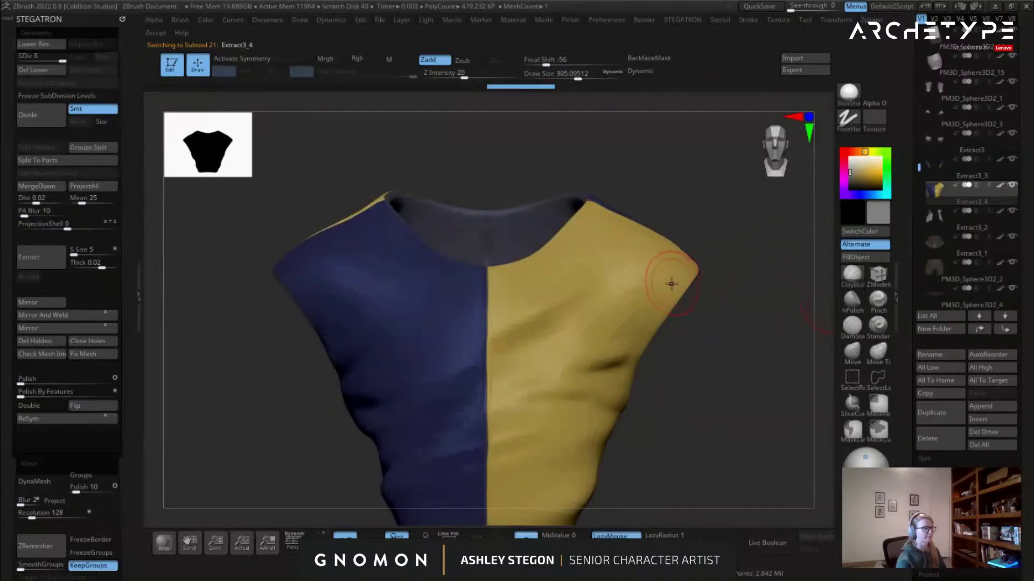
right_drag(587, 293, 572, 330)
key(shift+f)
right_drag(510, 327, 778, 245)
key(shift+f)
Select the separated armhole trims and flip their surface normals.
click(943, 168)
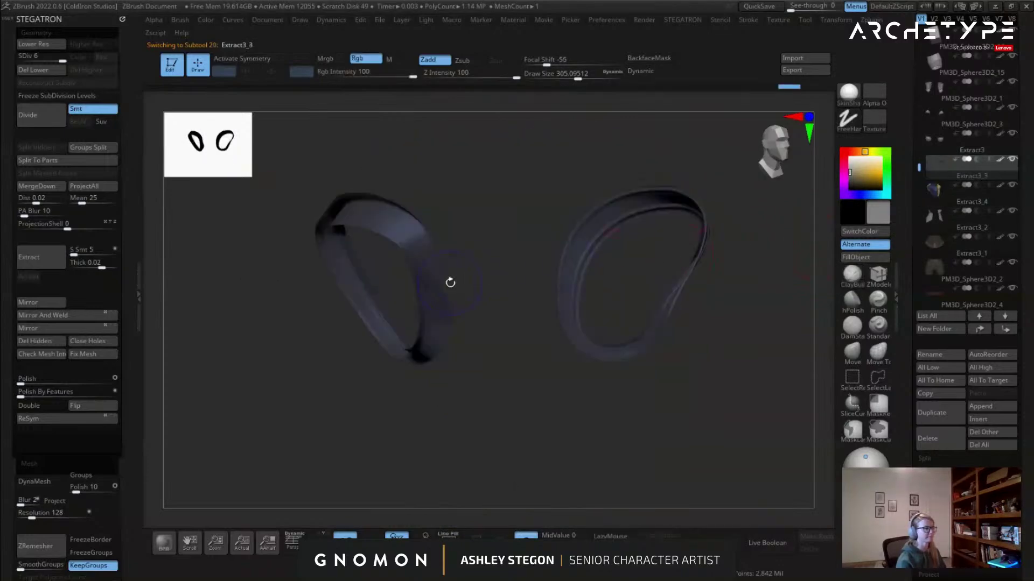
click(93, 408)
right_drag(312, 392, 334, 377)
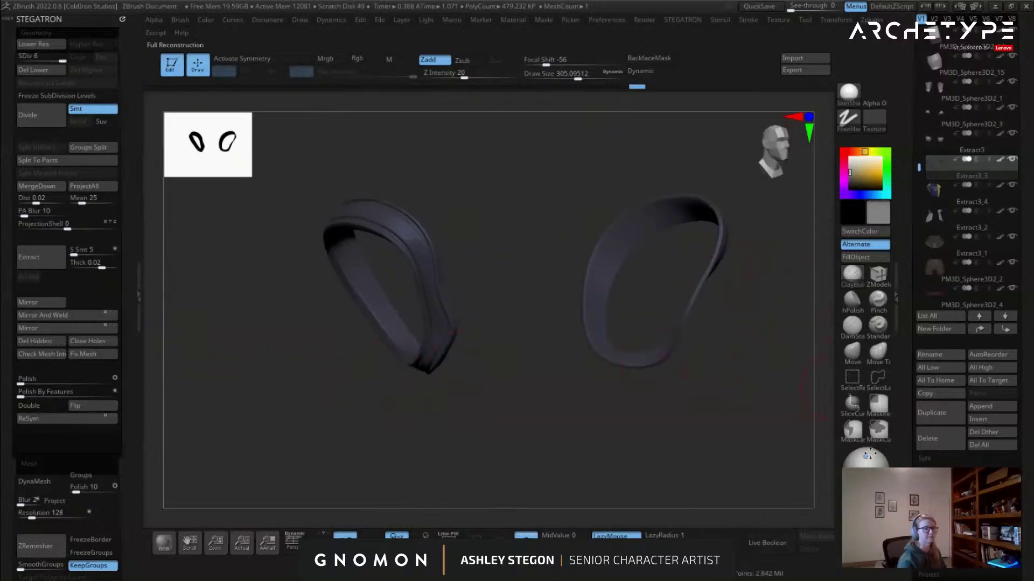
Merge the armhole trims down with the shirt body and review the combined shirt from the front.
click(41, 187)
click(835, 505)
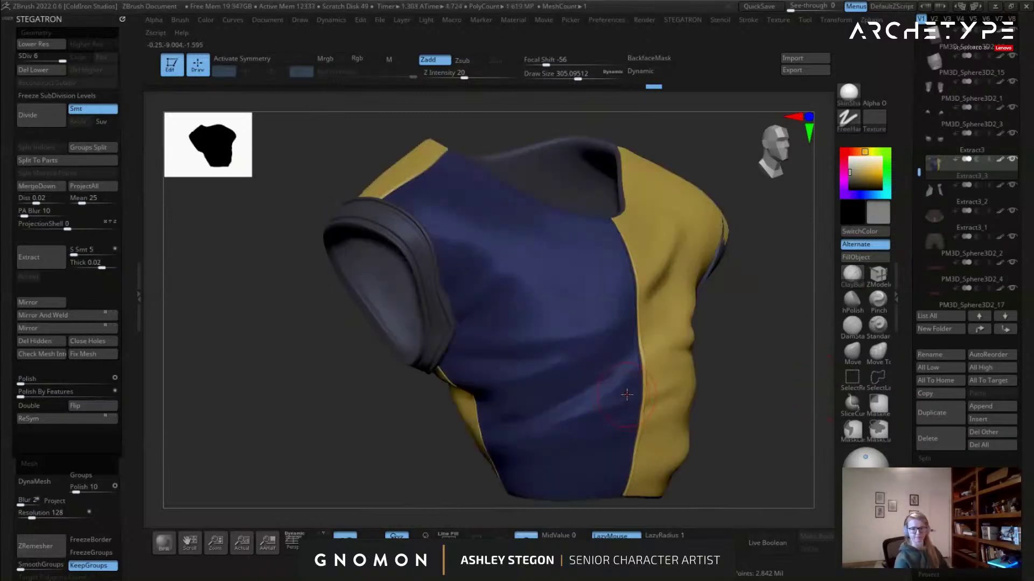
drag(541, 325, 678, 329)
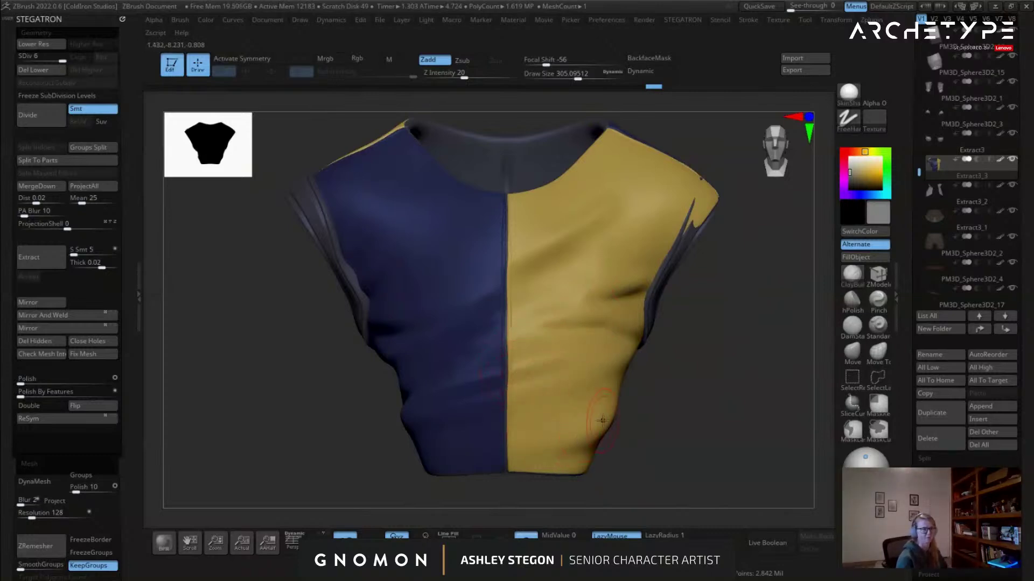
right_drag(467, 304, 534, 307)
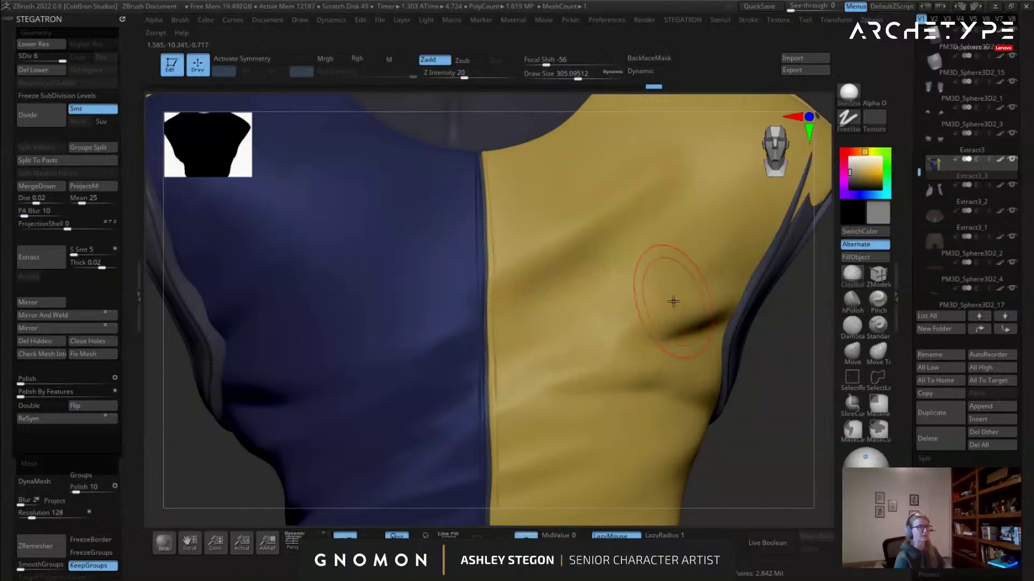
Inspect both armhole trims for places where the shirt body pokes through or the trim fits badly.
mouse_move(595, 291)
ctrl+right_down()
mouse_move(627, 300)
mouse_move(592, 312)
ctrl+right_up()
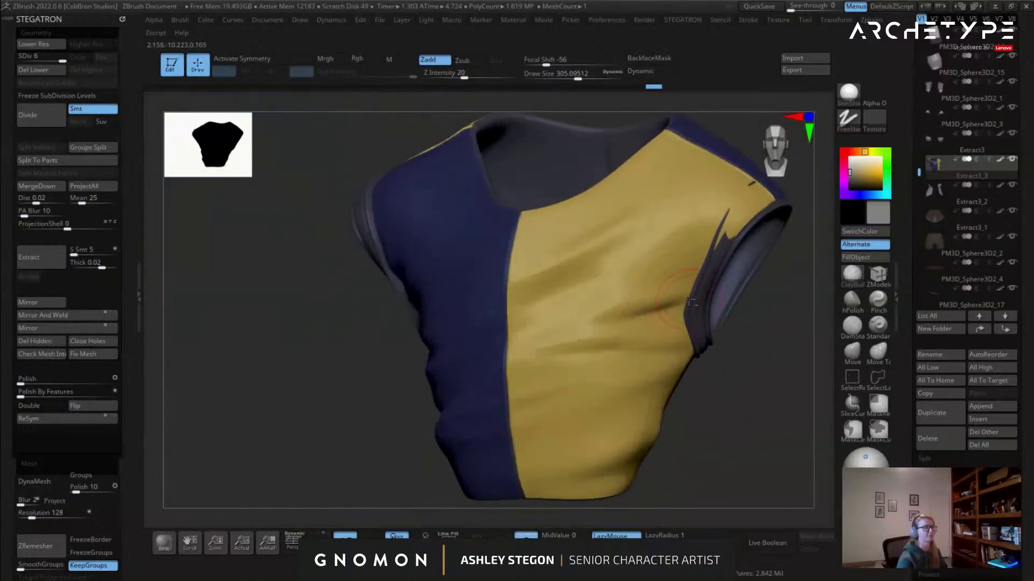
right_drag(710, 325, 726, 366)
key(s)
click(851, 353)
key(shift+f)
key(shift+f)
right_drag(397, 288, 490, 277)
alt+right_drag(312, 270, 464, 284)
mouse_move(464, 284)
ctrl+right_down()
mouse_move(517, 301)
mouse_move(475, 275)
ctrl+right_up()
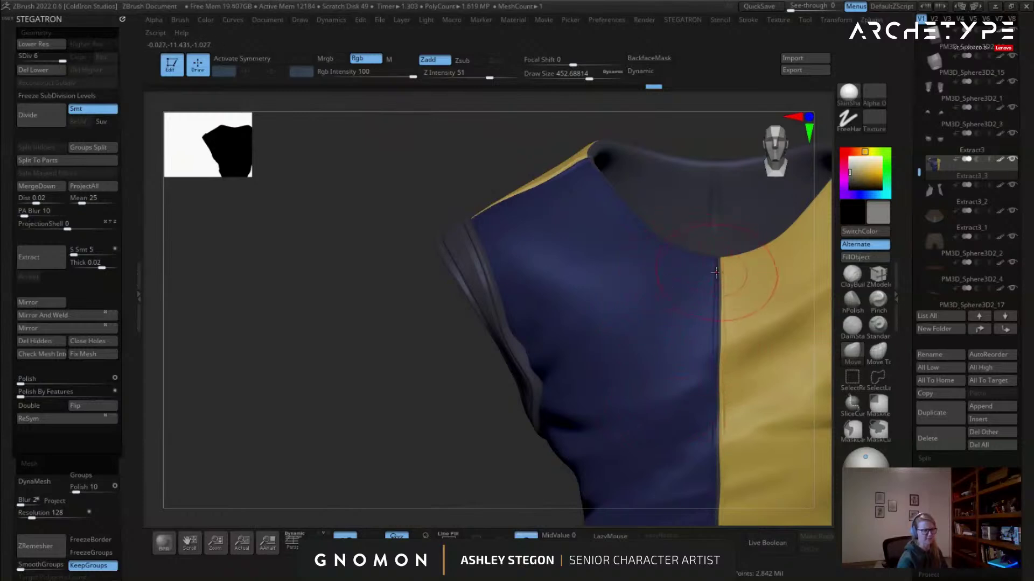
click(877, 325)
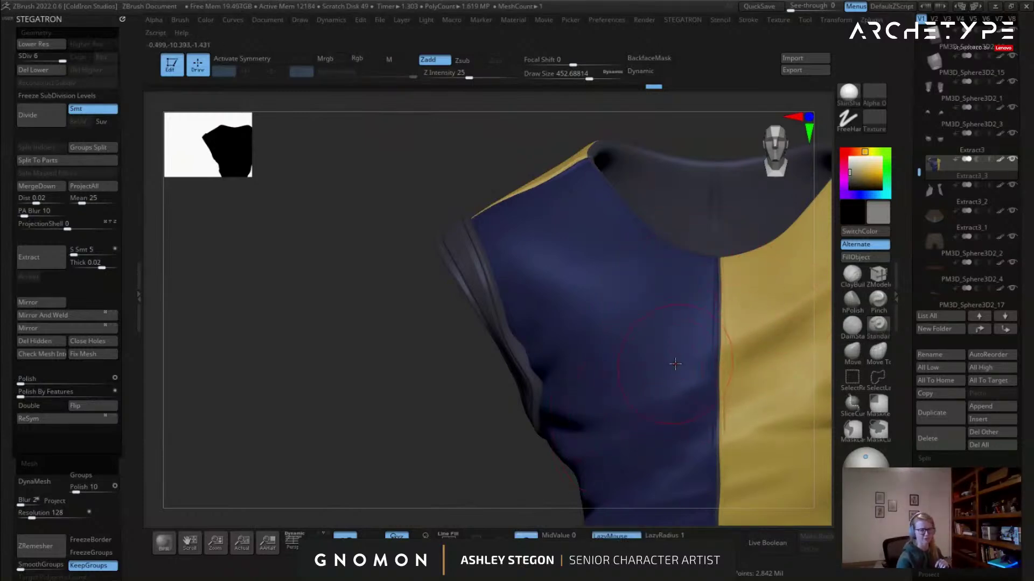
right_drag(627, 357, 674, 344)
mouse_move(567, 312)
right_down()
mouse_move(592, 308)
mouse_move(560, 317)
right_up()
key(s)
drag(561, 316, 550, 318)
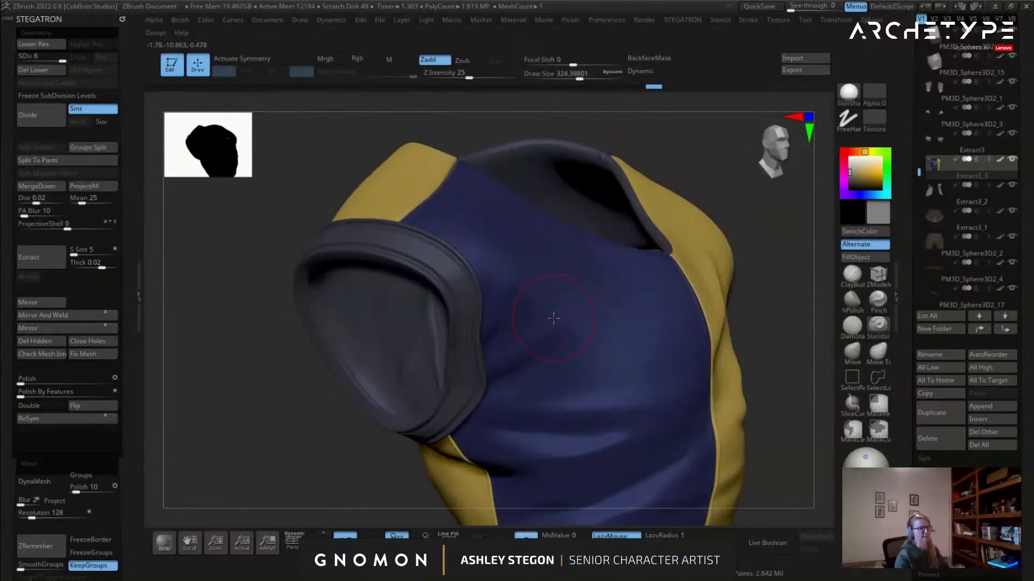
right_drag(628, 321, 574, 320)
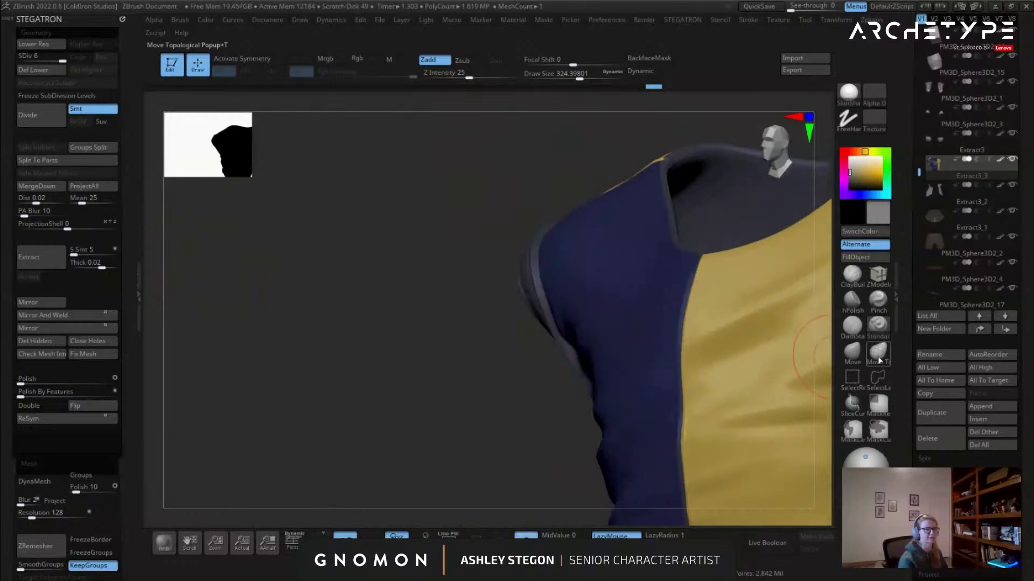
Lower the merged shirt to subdivision level 2 and check its topology and polygroups with the polyframe.
click(879, 360)
key(shift+f)
key(shift+d)
key(shift+d)
key(shift+d)
key(shift+d)
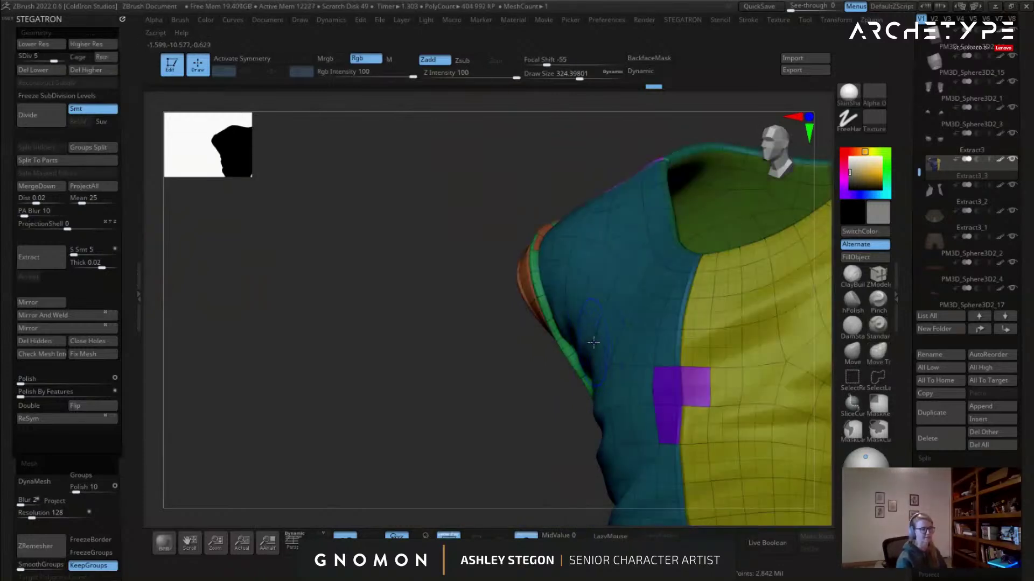
key(shift+d)
key(d)
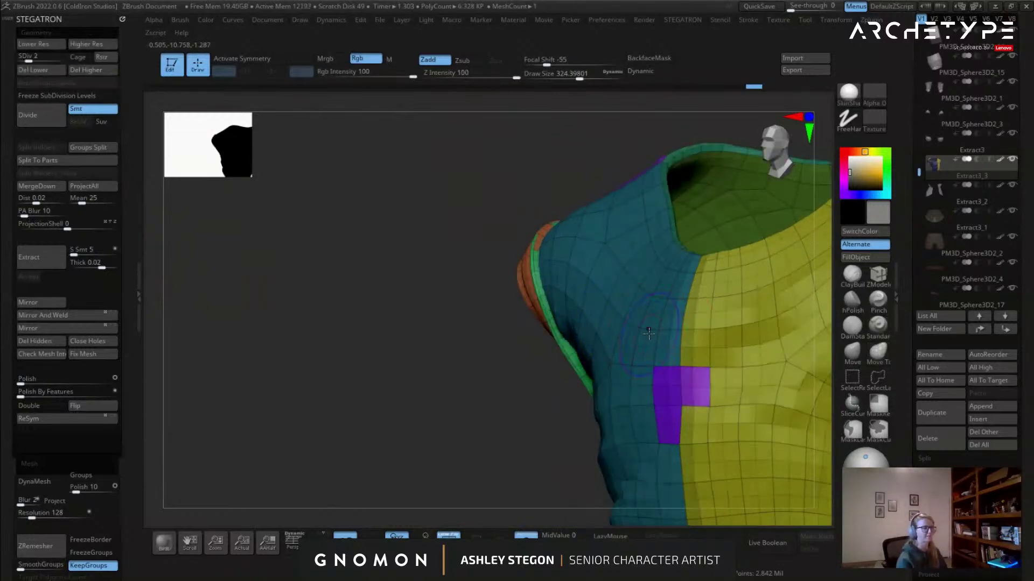
key(shift+f)
Reshape the trim along the blue-fronted armhole's shoulder with a large Move brush so it sits over the shirt.
ctrl+right_drag(520, 270, 531, 295)
key(s)
drag(537, 298, 549, 298)
mouse_move(540, 289)
right_down()
mouse_move(528, 284)
mouse_move(523, 299)
right_up()
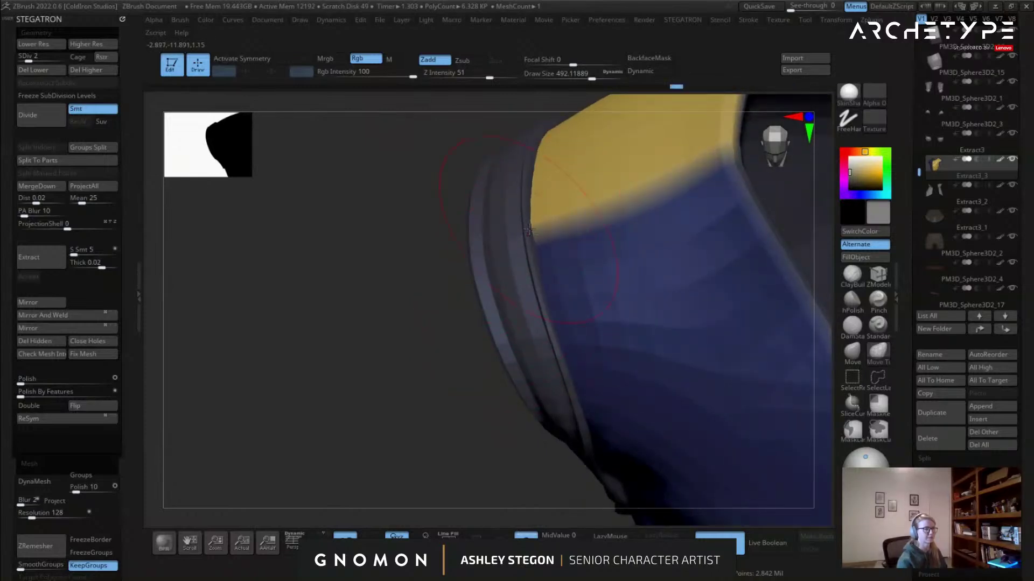
right_drag(529, 231, 523, 242)
drag(523, 243, 522, 248)
right_drag(522, 248, 567, 304)
Raise the shirt to subdivision level 3 and adjust the trim around the underside of the armhole with the Move brush.
key(d)
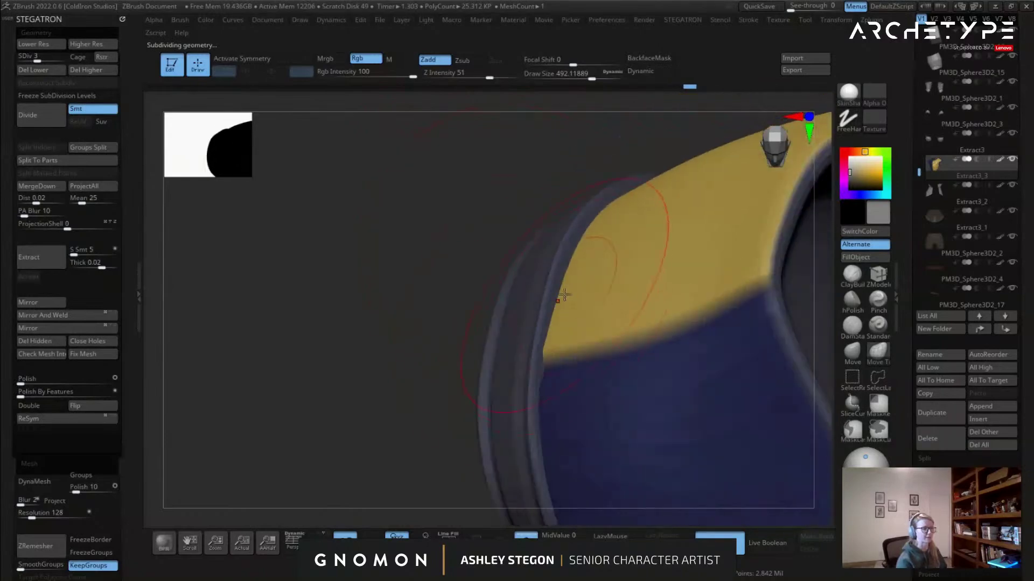
mouse_move(536, 263)
right_down()
mouse_move(609, 265)
mouse_move(580, 305)
mouse_move(490, 322)
mouse_move(610, 352)
mouse_move(577, 348)
mouse_move(592, 343)
right_up()
right_drag(615, 256, 667, 336)
right_drag(735, 323, 518, 300)
key(bracketleft)
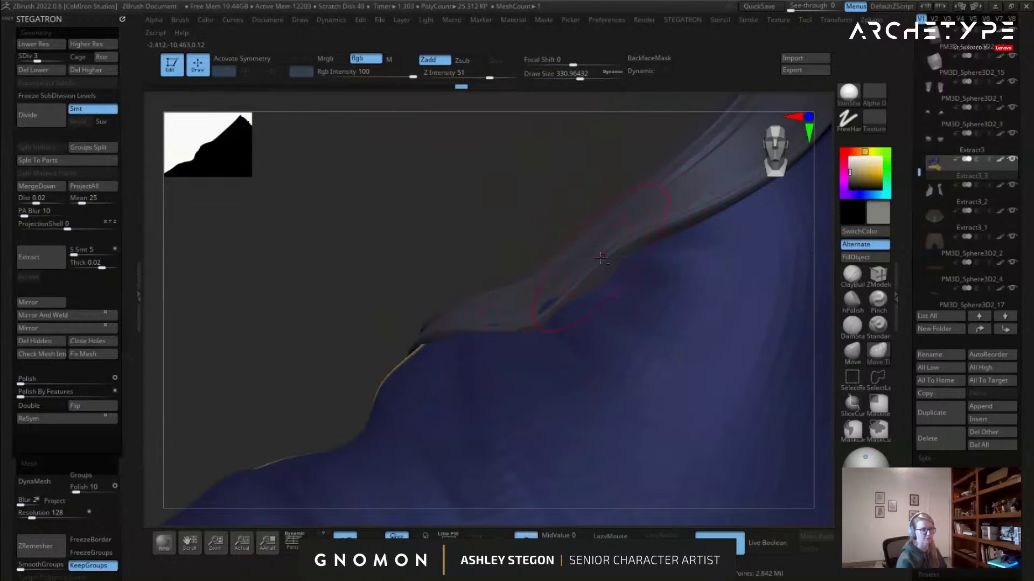
mouse_move(645, 267)
right_down()
mouse_move(455, 320)
mouse_move(436, 338)
right_up()
key(s)
drag(435, 339, 418, 342)
mouse_move(422, 366)
right_down()
mouse_move(537, 288)
mouse_move(606, 272)
mouse_move(679, 438)
right_up()
Move the trim and shirt edge on the yellow-fronted armhole so the yellow fabric no longer cuts through the trim.
key(s)
drag(689, 430, 698, 429)
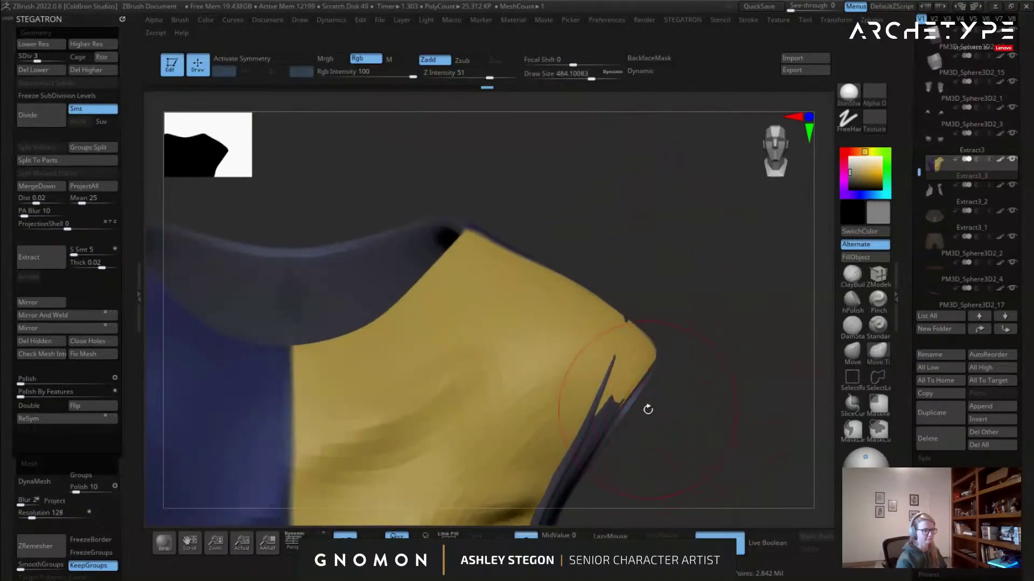
alt+right_drag(649, 408, 635, 308)
mouse_move(596, 312)
mouse_down()
mouse_move(588, 338)
mouse_move(593, 312)
mouse_up()
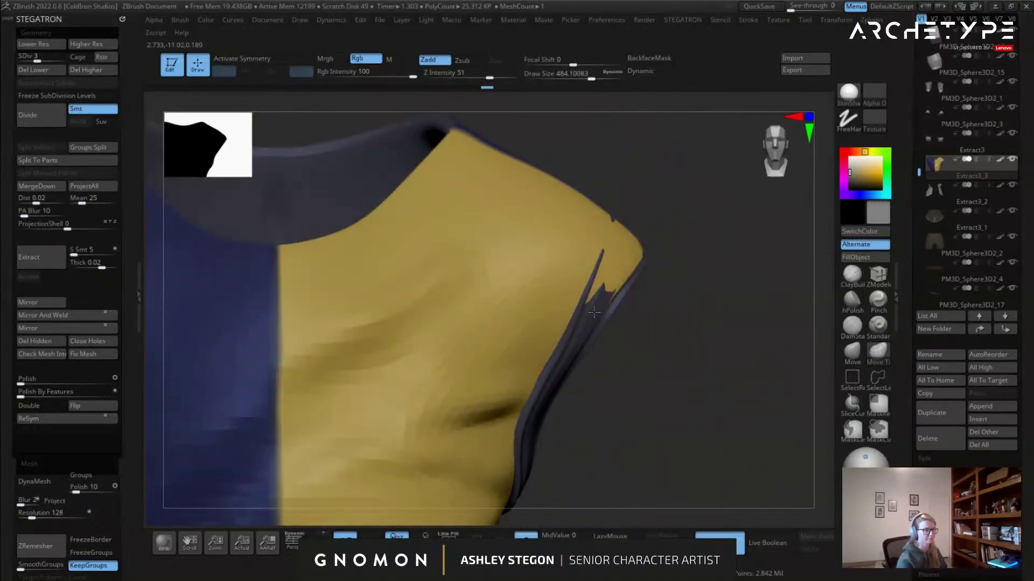
mouse_move(630, 254)
mouse_down()
mouse_move(642, 255)
mouse_move(625, 235)
mouse_up()
drag(600, 272, 614, 270)
mouse_move(614, 270)
right_down()
mouse_move(544, 269)
mouse_move(566, 281)
right_up()
mouse_move(567, 282)
mouse_down()
mouse_move(517, 274)
mouse_move(607, 281)
mouse_up()
key(ctrl+z)
drag(662, 305, 716, 335)
Fix the back of the same armhole with the Move brush where the blue fabric breaks through the trim.
right_drag(742, 372, 620, 309)
drag(619, 269, 641, 318)
mouse_move(673, 310)
right_down()
mouse_move(596, 311)
mouse_move(646, 302)
mouse_move(570, 292)
right_up()
key(bracketleft)
key(bracketright)
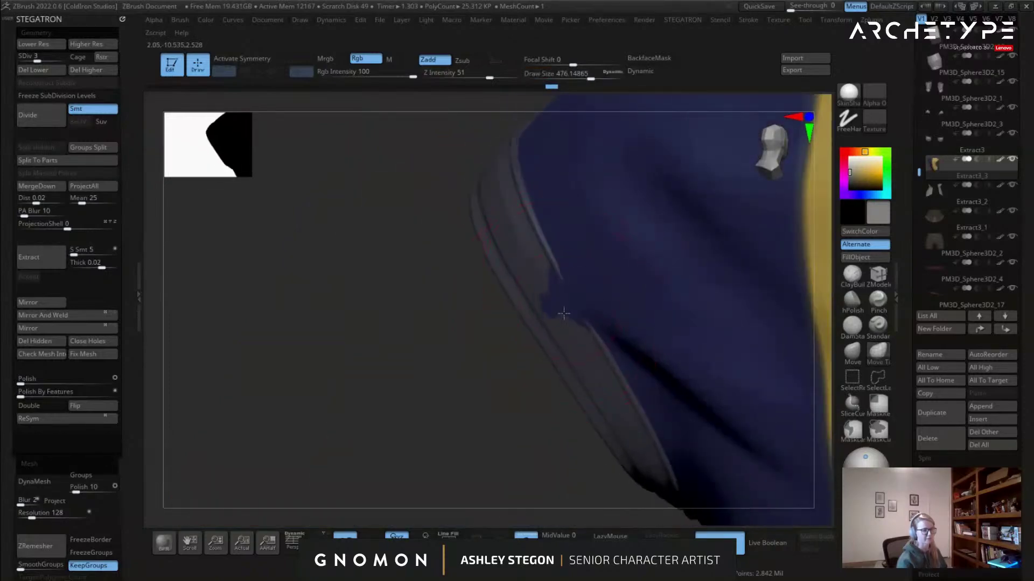
mouse_move(568, 312)
right_down()
mouse_move(626, 321)
mouse_move(574, 318)
mouse_move(531, 369)
right_up()
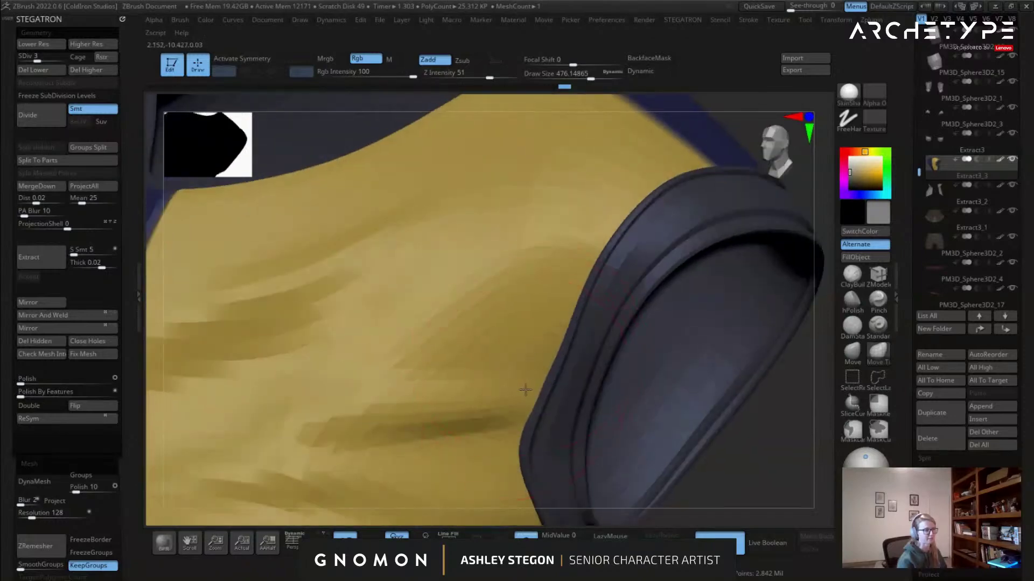
Raise the shirt back to subdivision level 6 and review the corrected armhole trim from the front.
mouse_move(532, 406)
right_down()
mouse_move(549, 404)
mouse_move(547, 414)
mouse_move(503, 370)
mouse_move(499, 330)
mouse_move(565, 366)
right_up()
key(d)
key(d)
key(d)
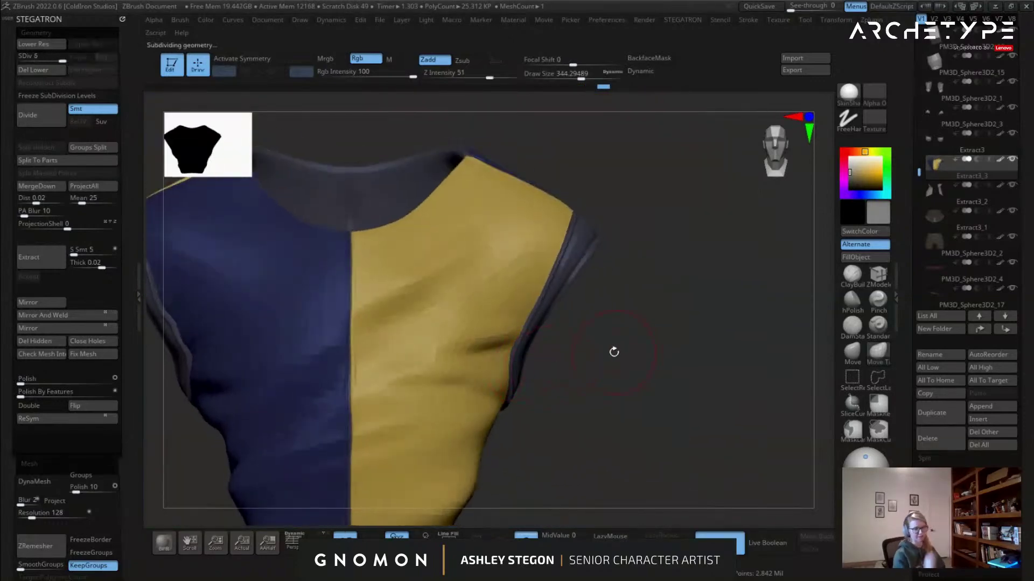
key(d)
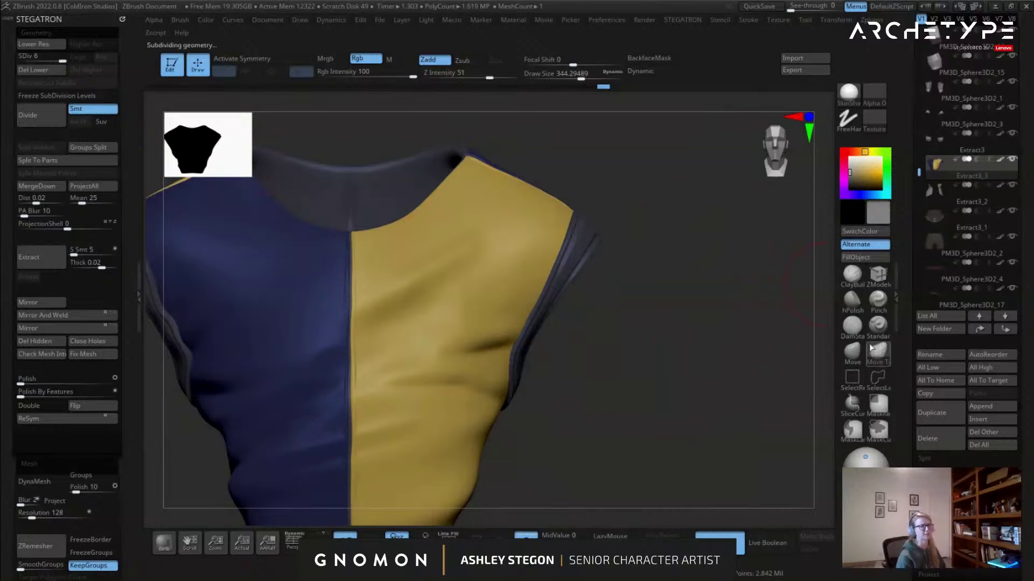
Sharpen the seam lines of the yellow-fronted armhole trim across the shoulder with a small Pinch brush, keeping symmetry off.
click(874, 300)
mouse_move(695, 288)
right_down()
mouse_move(487, 256)
mouse_move(344, 313)
mouse_move(426, 328)
right_up()
ctrl+right_drag(425, 329, 433, 351)
key(s)
drag(414, 417, 401, 417)
alt+right_drag(399, 439, 585, 339)
key(s)
drag(586, 345, 581, 346)
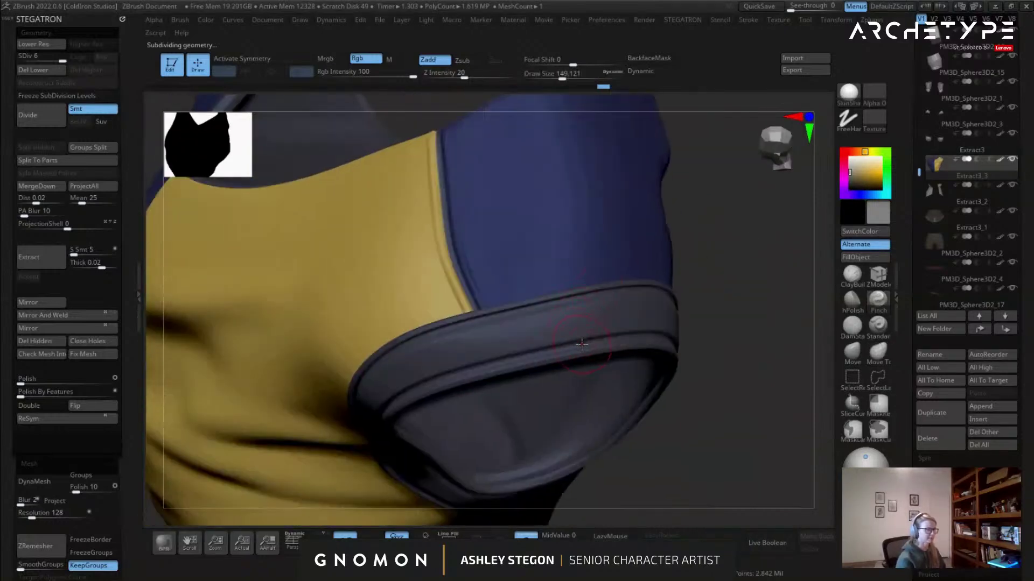
key(x)
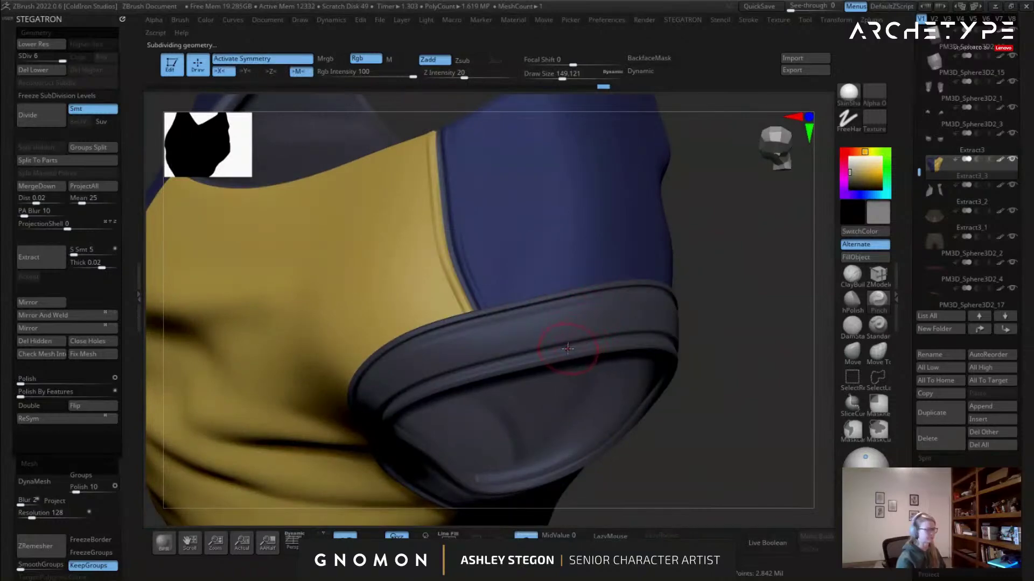
key(x)
key(bracketright)
right_drag(539, 351, 578, 332)
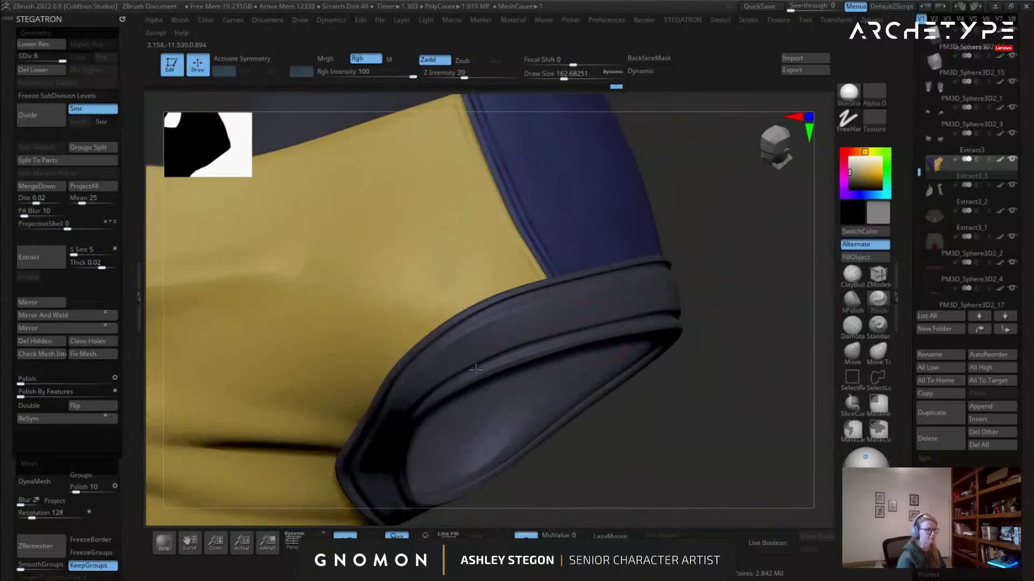
Continue pinching the trim's seam lines down the front, underarm and back of the armhole.
alt+right_drag(434, 396, 538, 245)
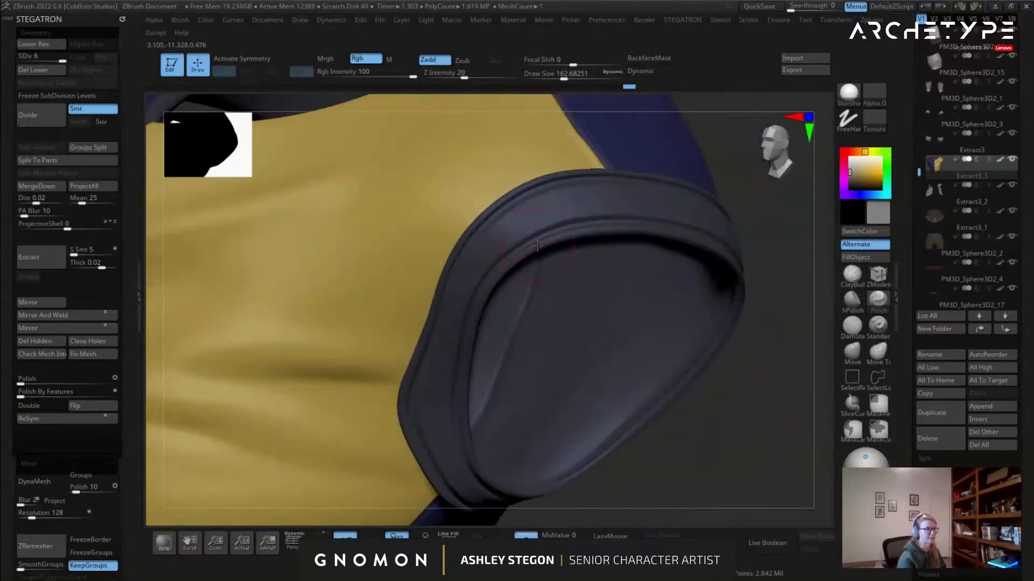
right_drag(472, 278, 451, 346)
right_drag(444, 436, 418, 230)
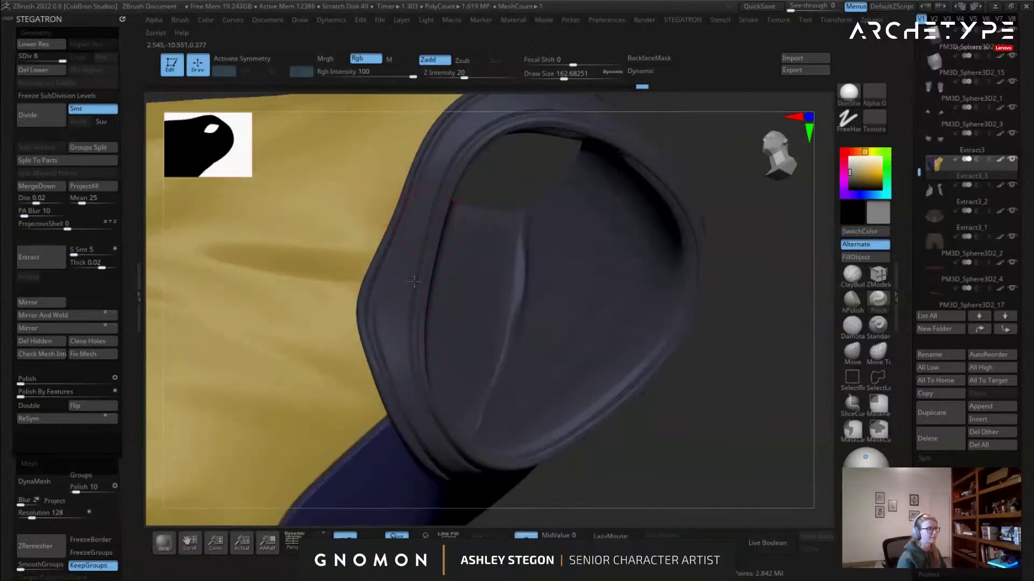
right_drag(437, 422, 313, 291)
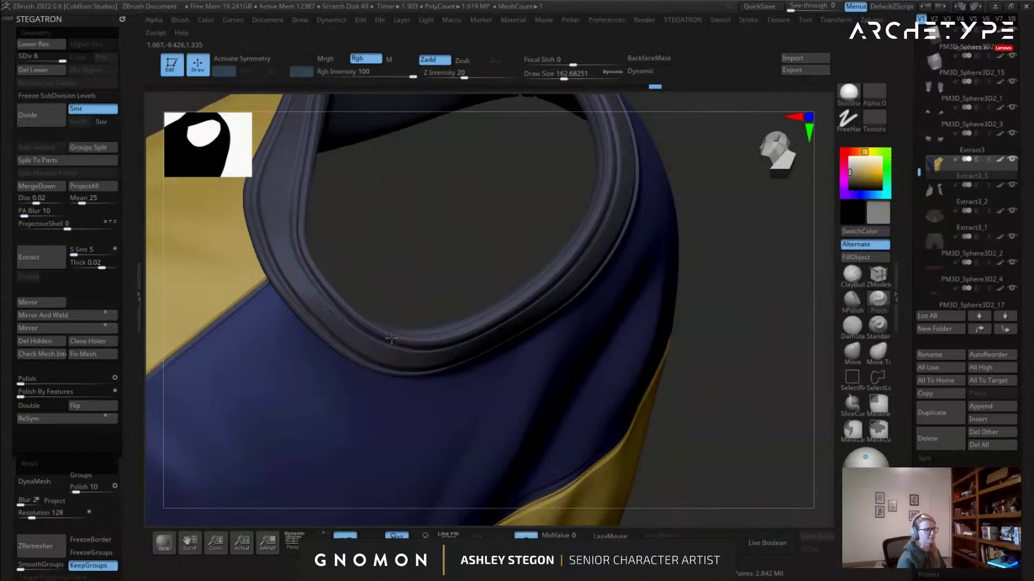
right_drag(378, 334, 442, 297)
right_drag(603, 243, 610, 310)
Lower the shirt to subdivision level 3 and switch to a larger moving brush for broad trim adjustments.
click(881, 353)
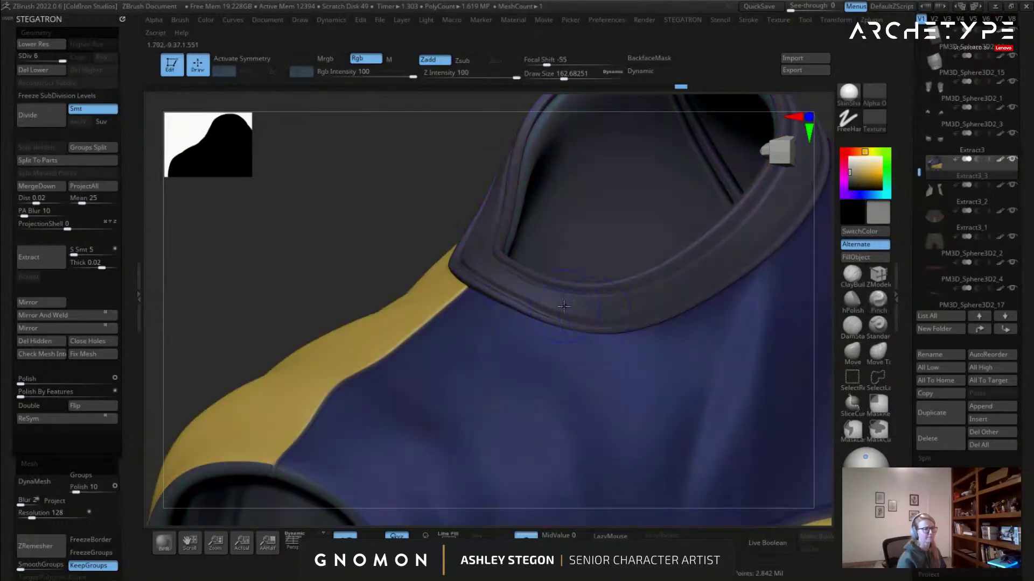
key(w)
key(s)
drag(574, 301, 627, 303)
key(shift+d)
key(shift+d)
key(shift+d)
key(q)
key(s)
right_drag(556, 293, 497, 360)
Reshape the trim on the blue-fronted armhole with the Move brush, working around its front and outer edge.
key(s)
drag(497, 359, 471, 360)
mouse_move(471, 360)
right_down()
mouse_move(475, 369)
mouse_move(493, 339)
mouse_move(604, 371)
right_up()
right_drag(350, 280, 559, 333)
ctrl+right_drag(558, 334, 474, 322)
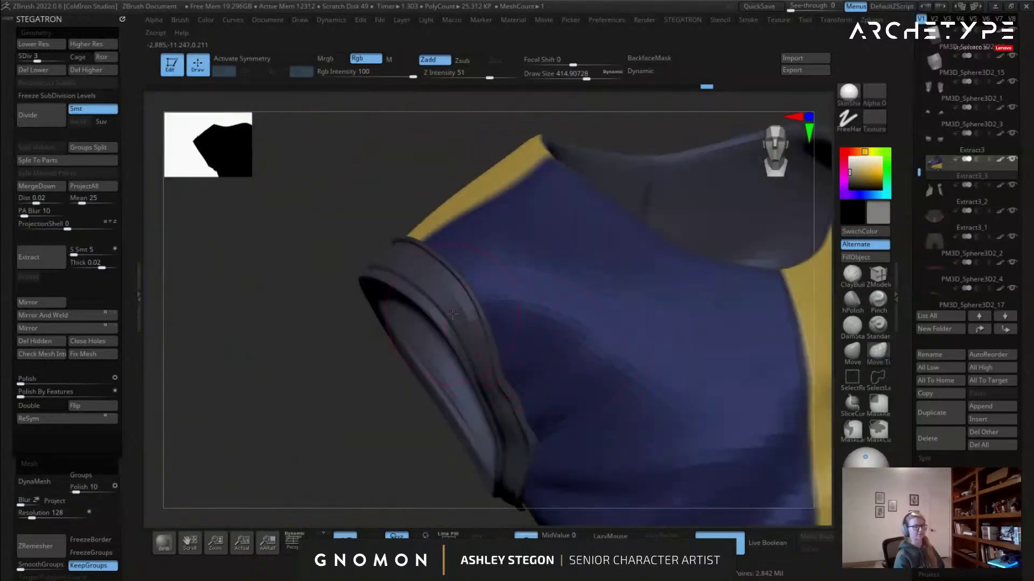
right_drag(437, 259, 426, 284)
right_drag(412, 322, 454, 310)
key(s)
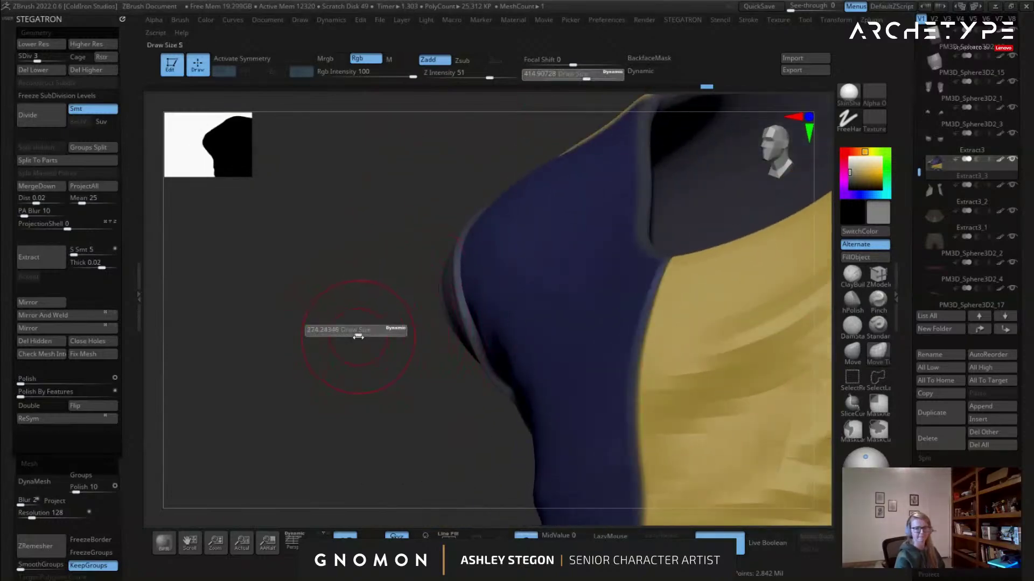
drag(353, 336, 360, 336)
right_drag(562, 298, 703, 300)
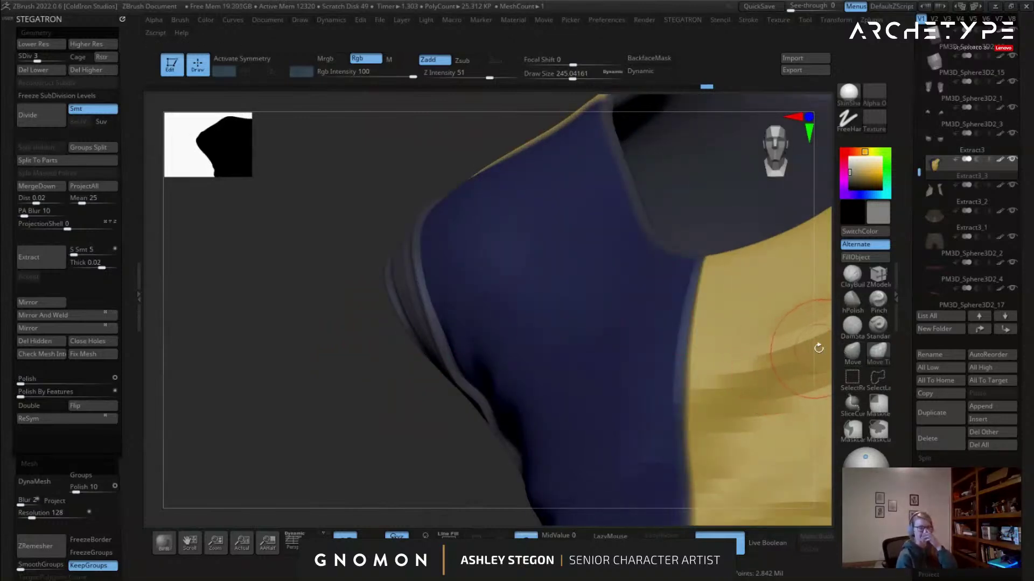
Pull the blue-fronted armhole trim's front and lower edges into a cleaner curve and review the whole shirt.
key(shift+f)
key(shift+f)
key(s)
drag(422, 329, 431, 332)
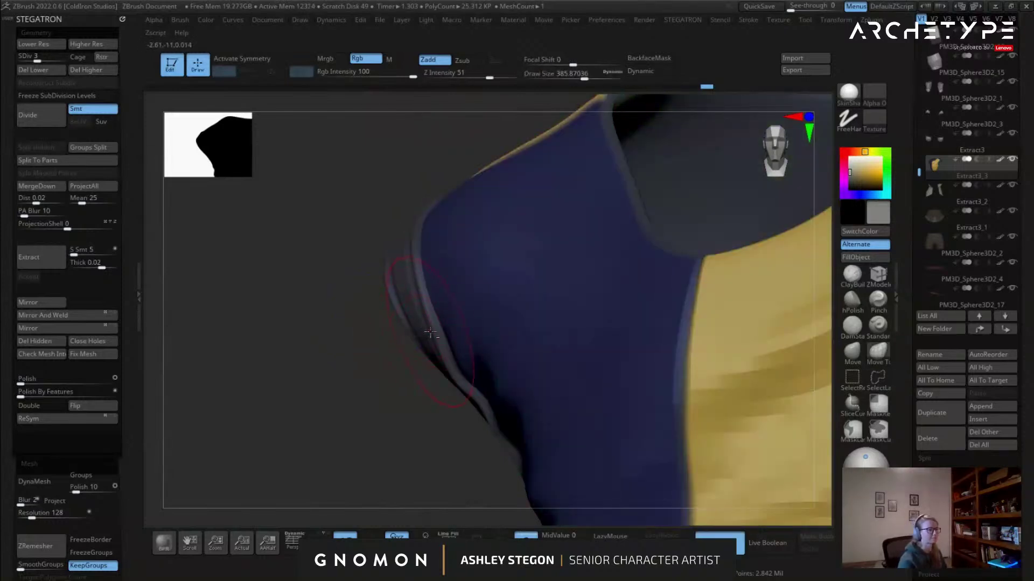
right_drag(435, 331, 441, 318)
drag(459, 387, 451, 387)
mouse_move(425, 340)
mouse_down()
mouse_move(418, 303)
mouse_move(390, 302)
mouse_up()
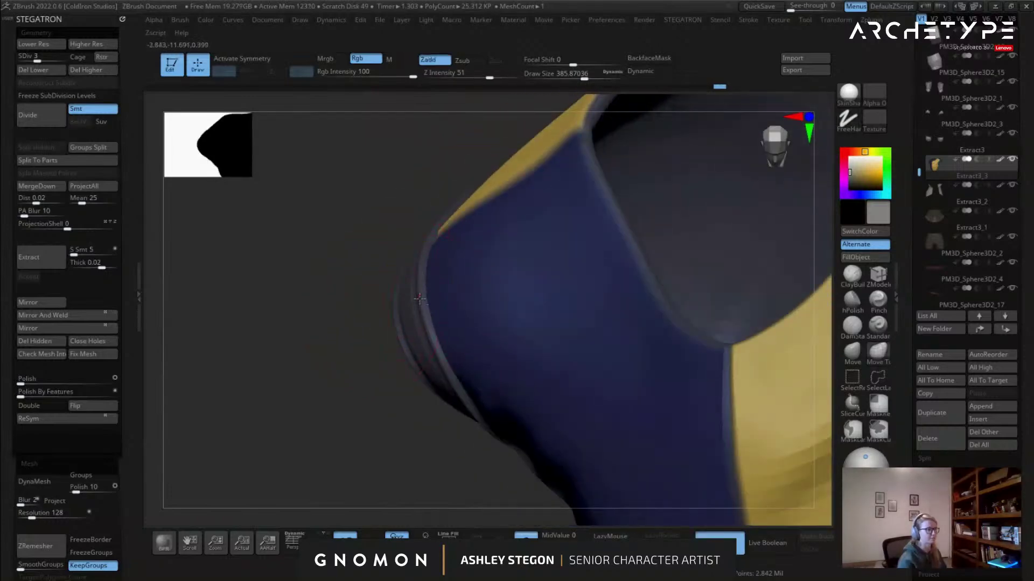
right_drag(441, 270, 420, 329)
mouse_move(276, 338)
mouse_down()
mouse_move(429, 282)
mouse_move(487, 331)
mouse_move(457, 297)
mouse_up()
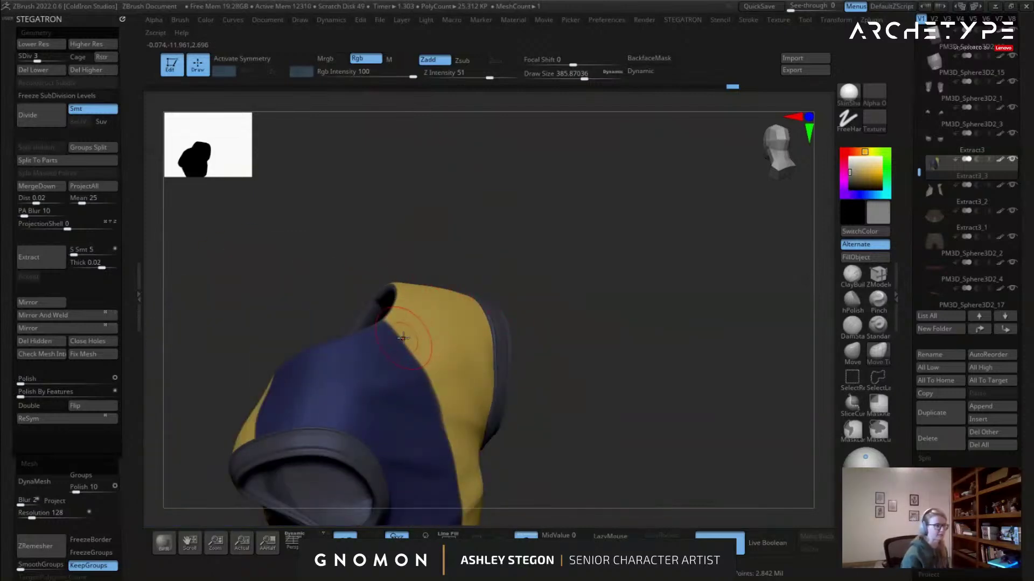
drag(508, 375, 547, 296)
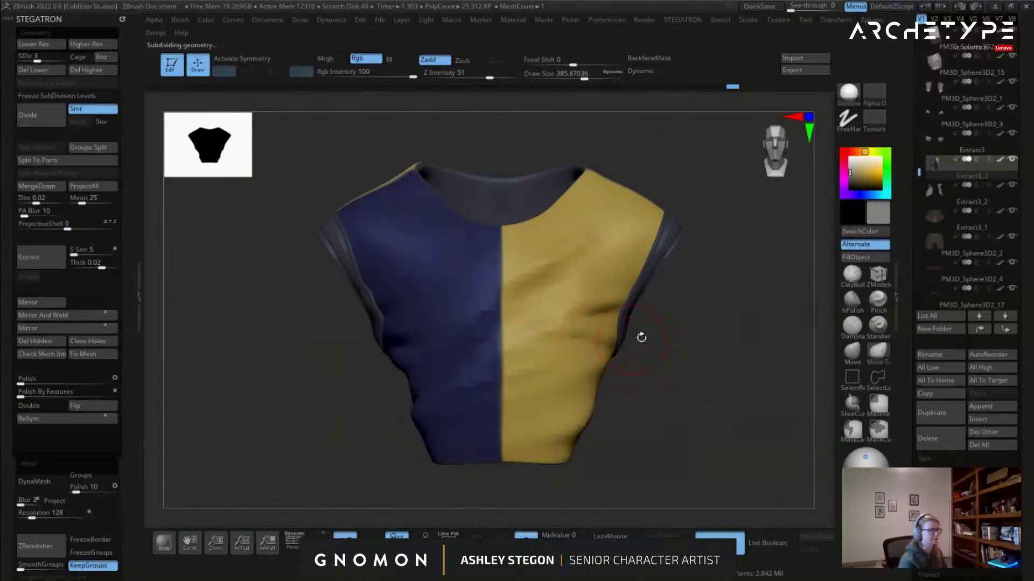
Raise the shirt to subdivision level 6 and sculpt fine folds in the yellow fabric radiating from the armhole trim.
key(ctrl+d)
click(852, 325)
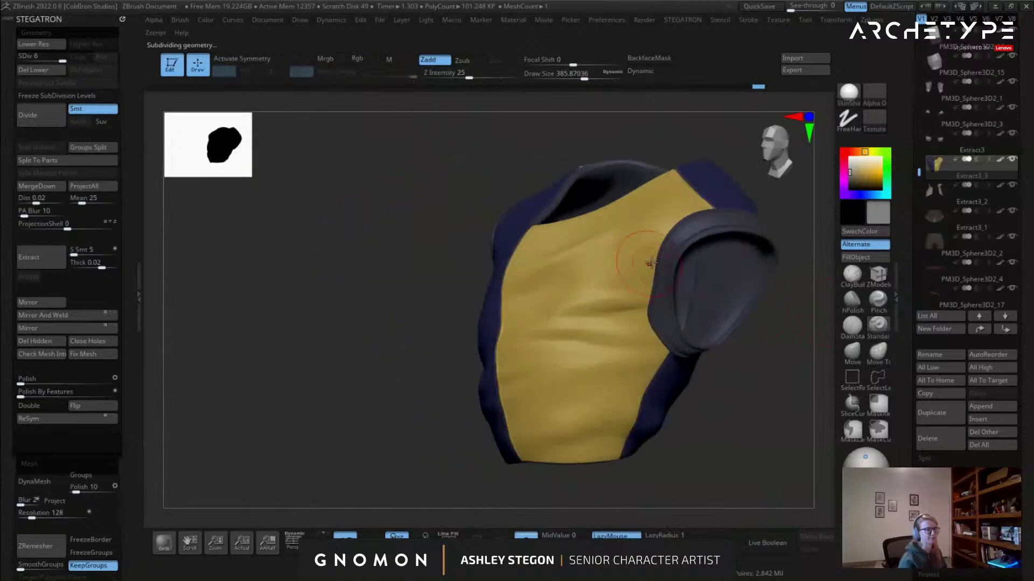
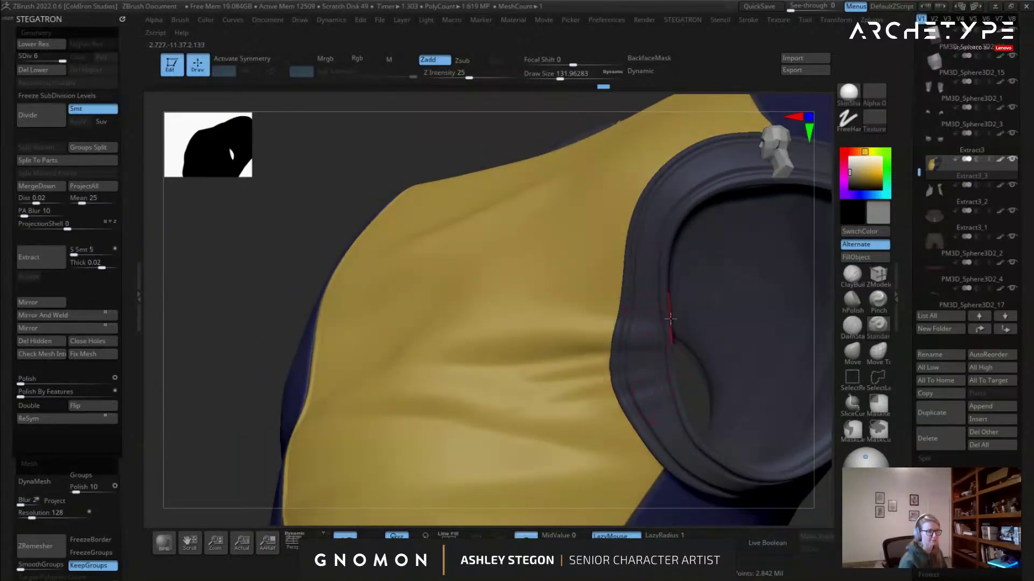
right_drag(609, 315, 599, 352)
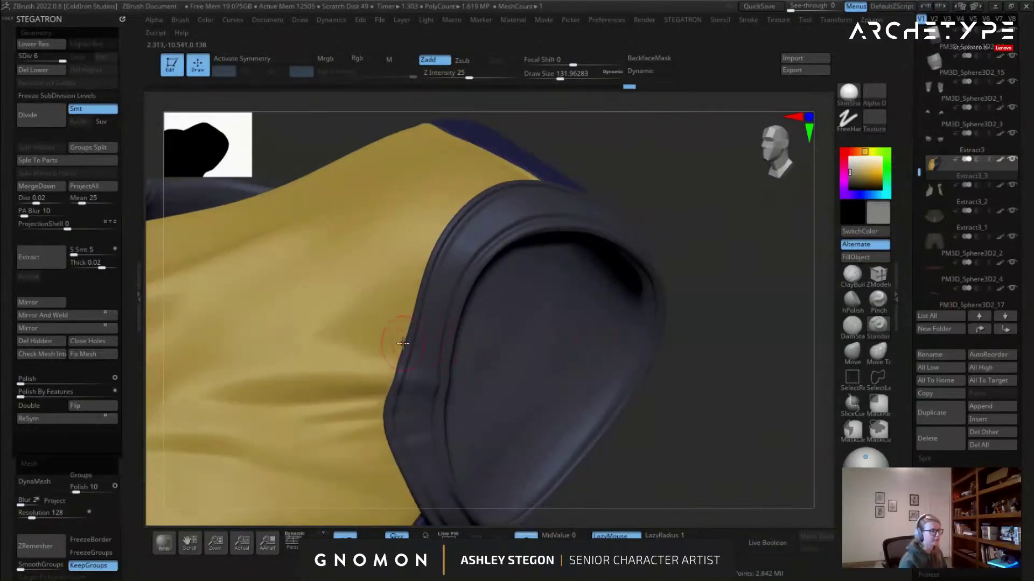
key(s)
drag(400, 330, 396, 330)
drag(405, 321, 277, 300)
drag(387, 338, 217, 347)
Sculpt fine gathered wrinkles across the front and lower stretch of the yellow-fronted armhole trim.
right_drag(351, 310, 401, 373)
key(s)
drag(401, 373, 408, 373)
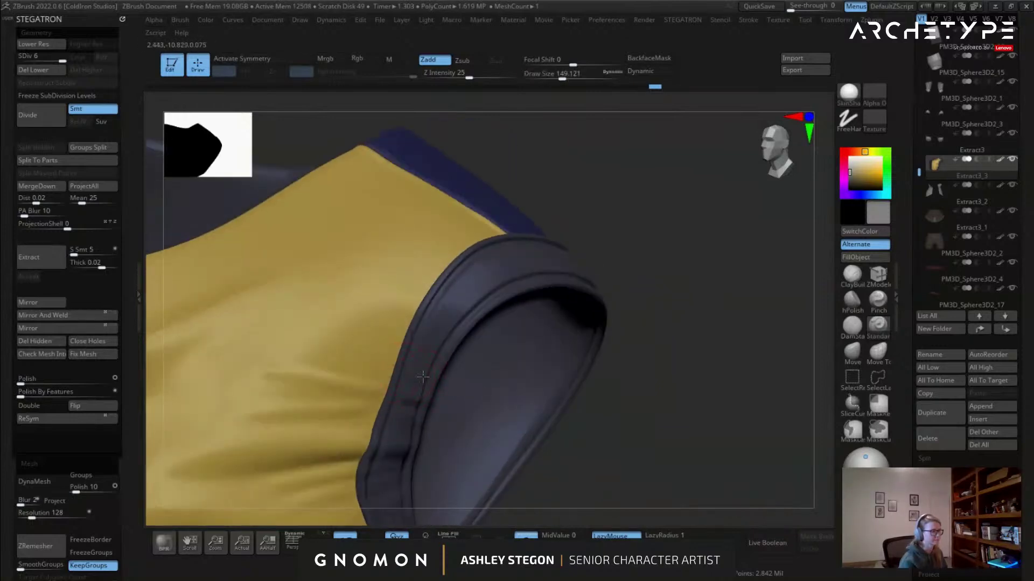
right_drag(464, 342, 471, 346)
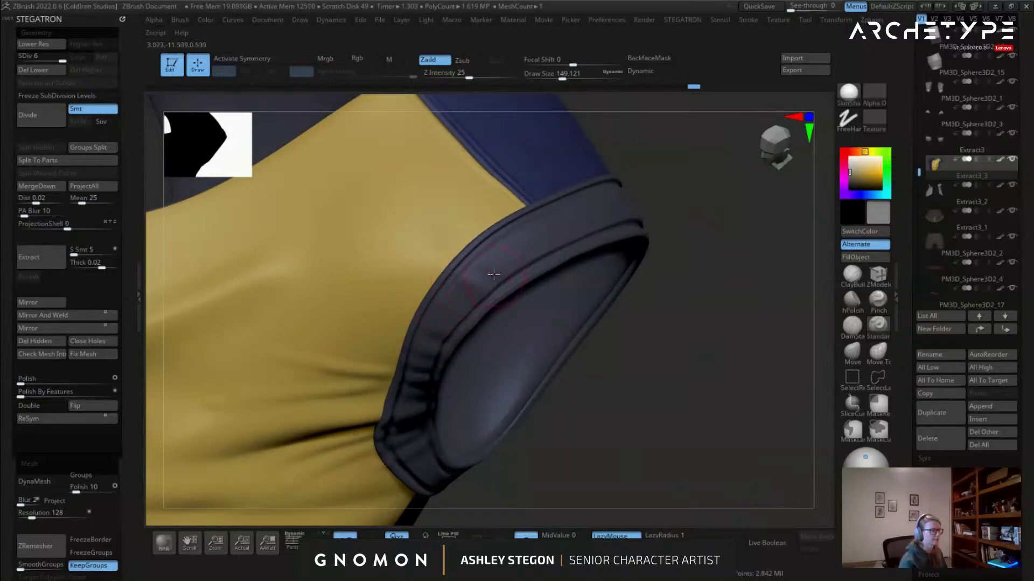
right_drag(525, 291, 422, 340)
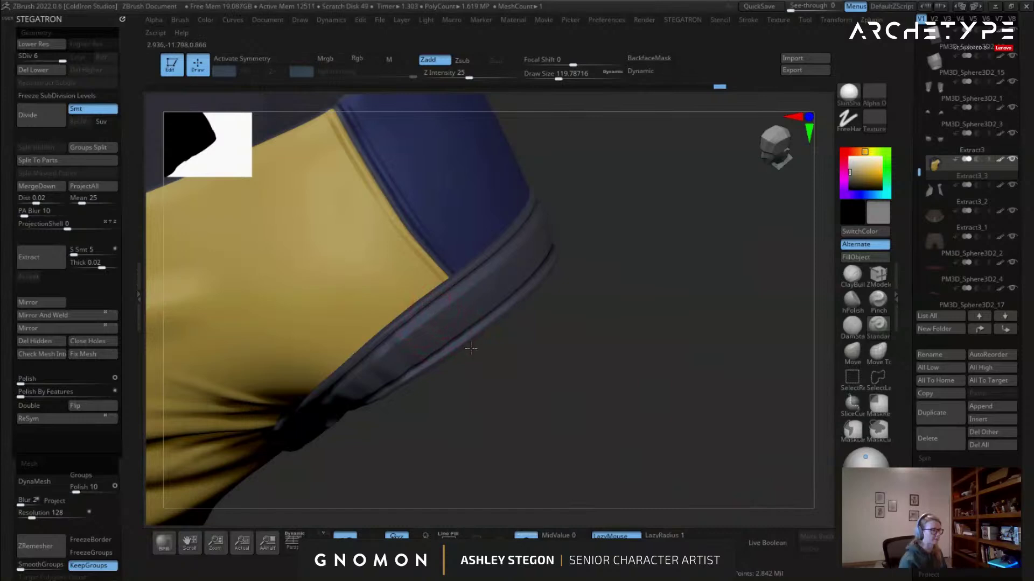
Extend the gathered wrinkles up the yellow-fronted armhole trim toward the shoulder seam with a smaller brush, and review the whole shirt.
key(s)
drag(484, 344, 458, 290)
mouse_move(513, 322)
mouse_down()
mouse_move(482, 295)
mouse_move(518, 274)
mouse_up()
key(s)
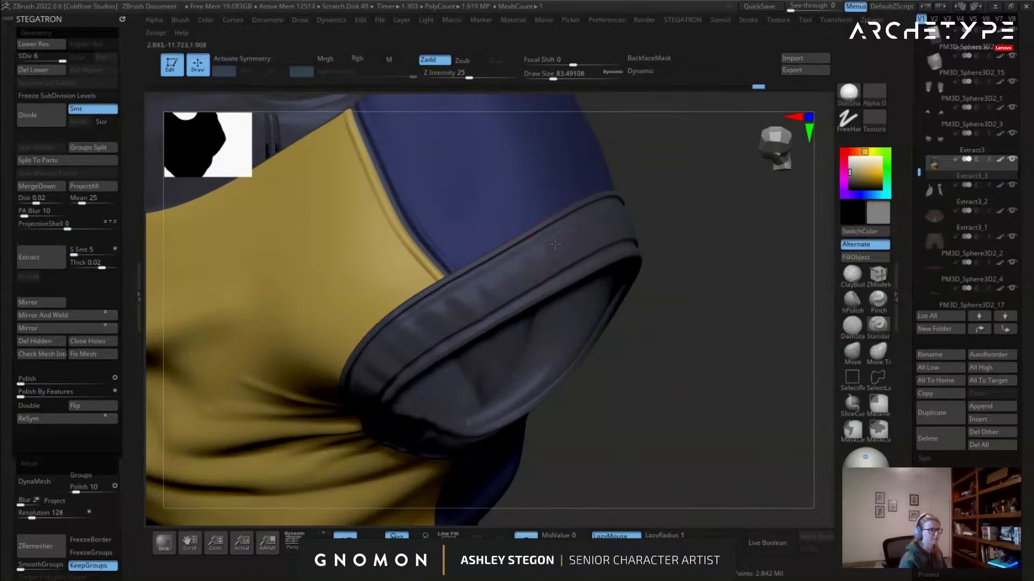
drag(595, 281, 513, 445)
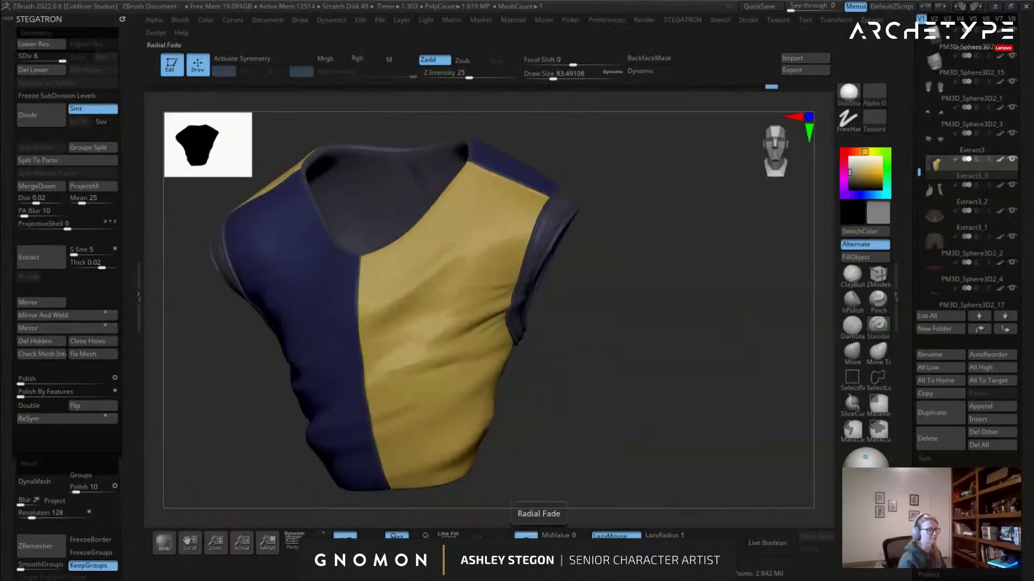
Adjust the blue-fronted armhole trim with a large Move brush at subdivision level 4 and return the shirt to level 6.
click(531, 533)
click(530, 533)
mouse_move(463, 493)
mouse_down()
mouse_move(529, 381)
mouse_move(619, 372)
mouse_move(544, 269)
mouse_move(501, 322)
mouse_up()
key(s)
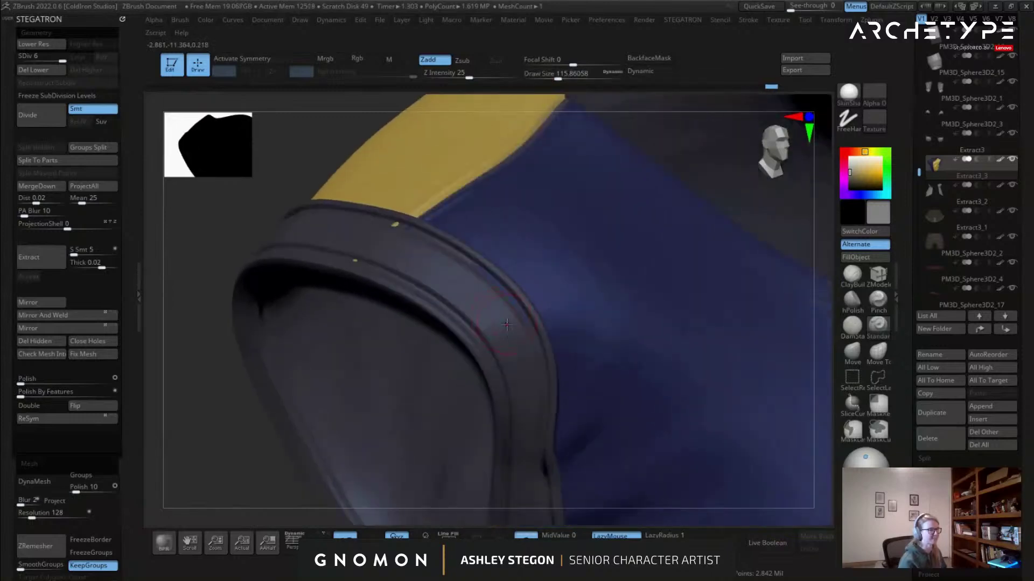
click(863, 356)
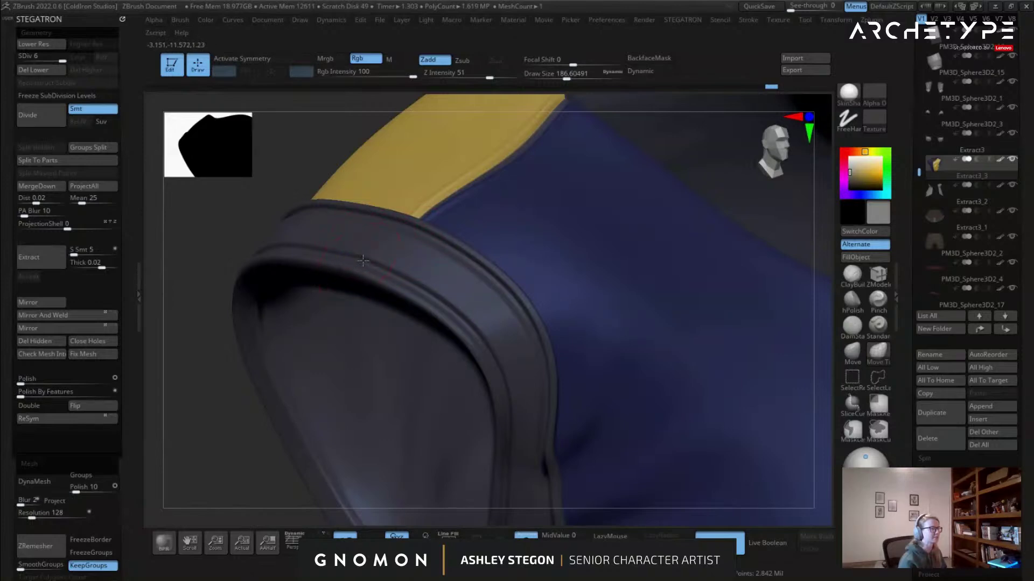
right_drag(384, 275, 410, 271)
key(shift+d)
key(shift+d)
key(s)
drag(349, 268, 365, 269)
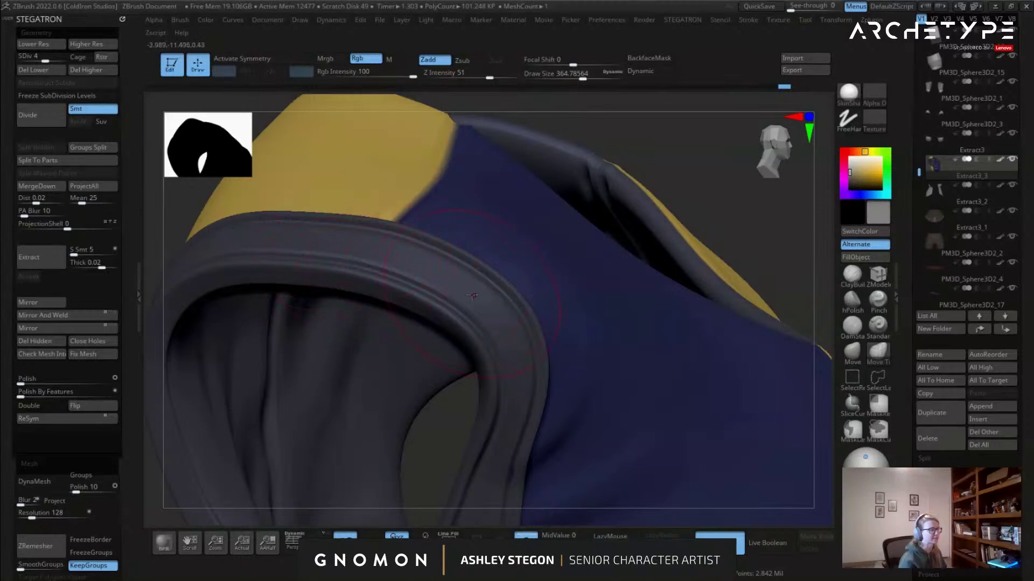
right_drag(466, 286, 530, 329)
key(d)
key(d)
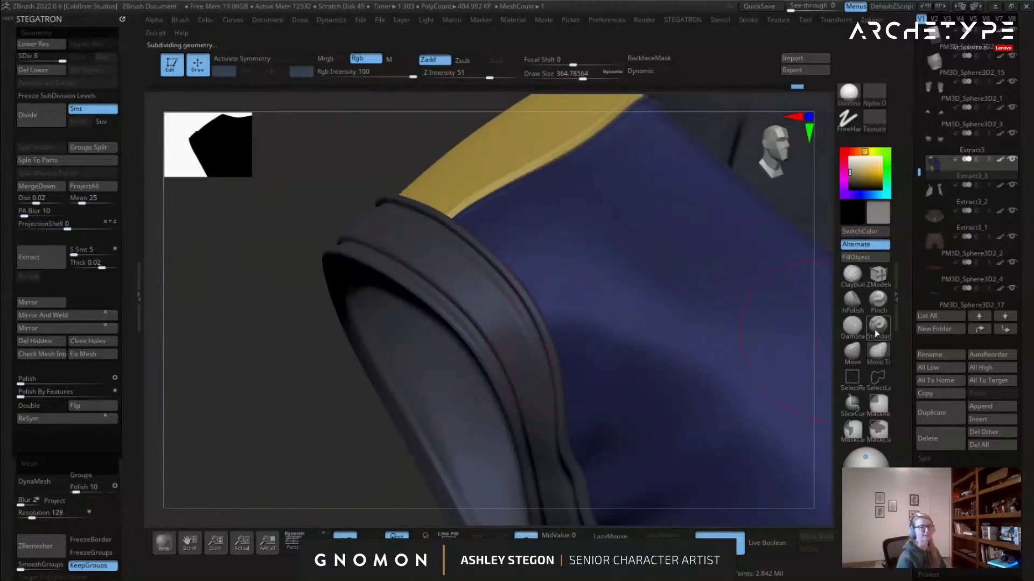
Switch to the Standard brush at a small size and start sculpting fine wrinkles across the blue-fronted armhole trim.
click(876, 334)
key(s)
mouse_move(507, 333)
mouse_down()
mouse_move(480, 334)
mouse_move(536, 349)
mouse_up()
key(s)
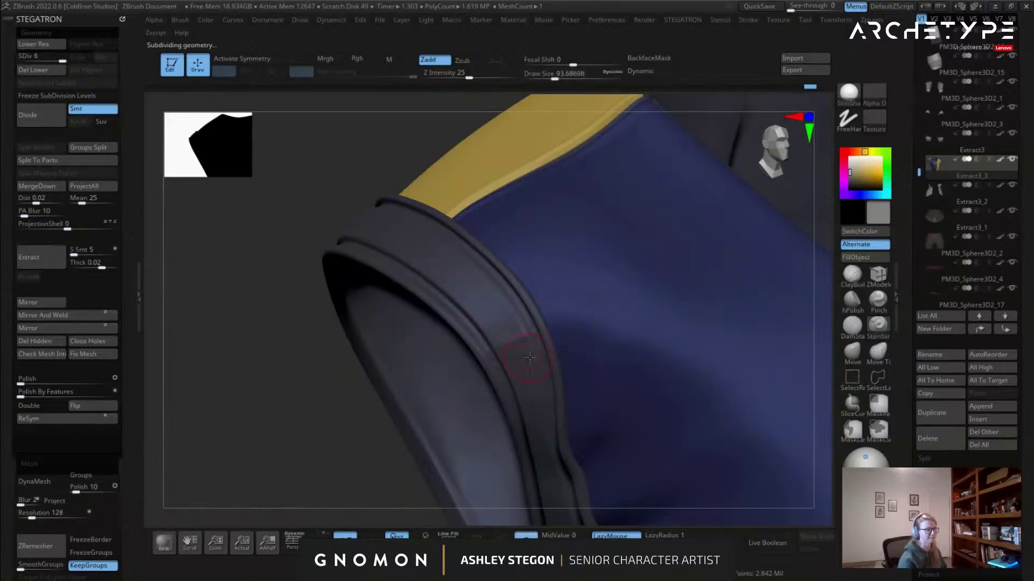
mouse_move(516, 370)
ctrl+right_down()
mouse_move(512, 295)
mouse_move(581, 280)
mouse_move(593, 264)
ctrl+right_up()
key(s)
right_drag(505, 298, 517, 296)
key(s)
Set the brush intensity to 38, deepen the trim wrinkles, and sculpt and smooth folds in the adjoining blue fabric.
drag(523, 318, 518, 318)
click(470, 76)
drag(470, 75, 480, 77)
key(s)
drag(535, 341, 542, 340)
right_drag(578, 344, 554, 376)
drag(554, 376, 600, 372)
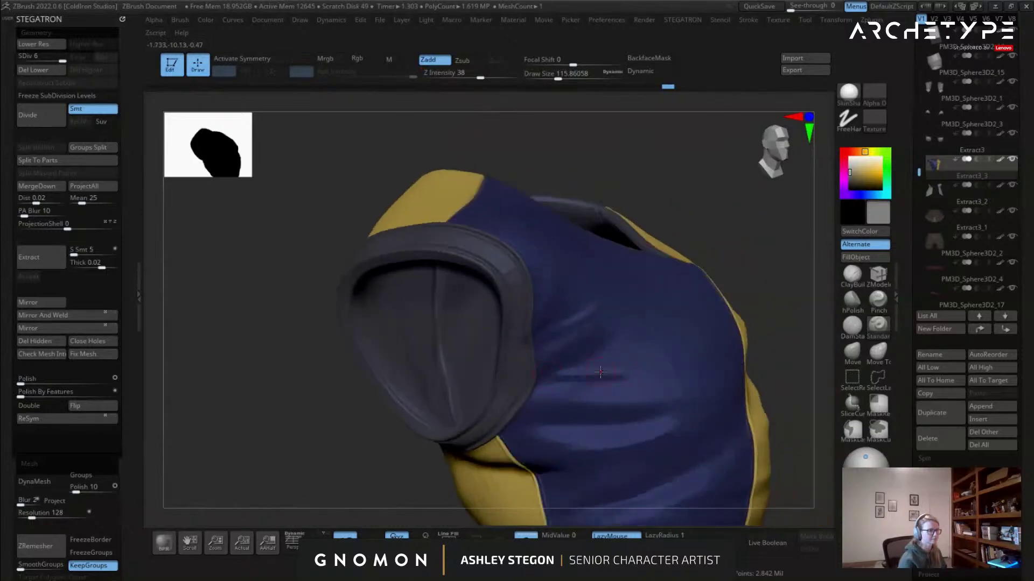
shift+drag(675, 369, 668, 380)
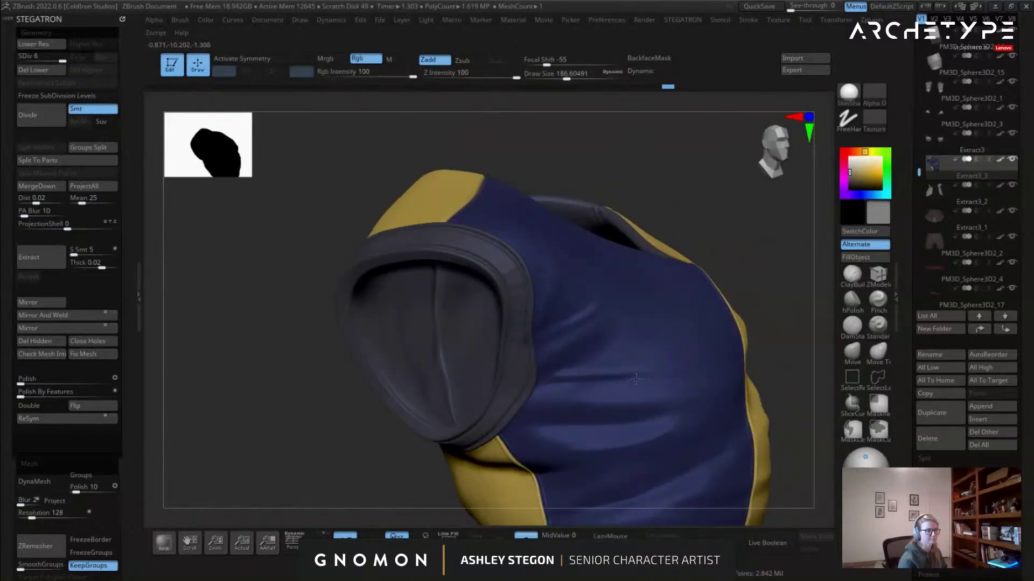
Sculpt gathered wrinkles around the lower front curve of the blue-fronted armhole trim toward the underarm.
mouse_move(664, 364)
right_down()
mouse_move(565, 347)
mouse_move(585, 349)
mouse_move(517, 265)
right_up()
key(s)
drag(536, 271, 525, 271)
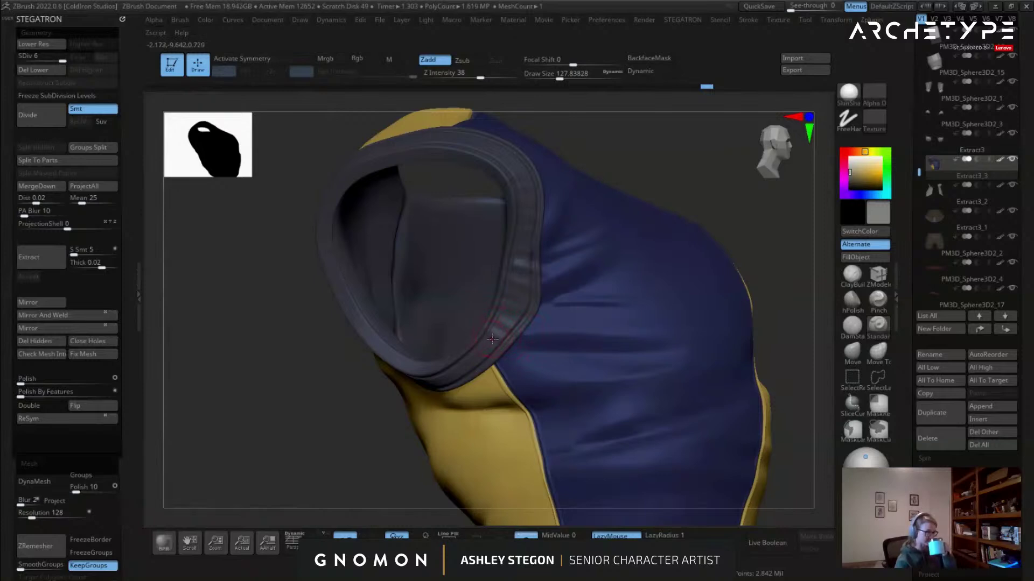
drag(480, 360, 461, 358)
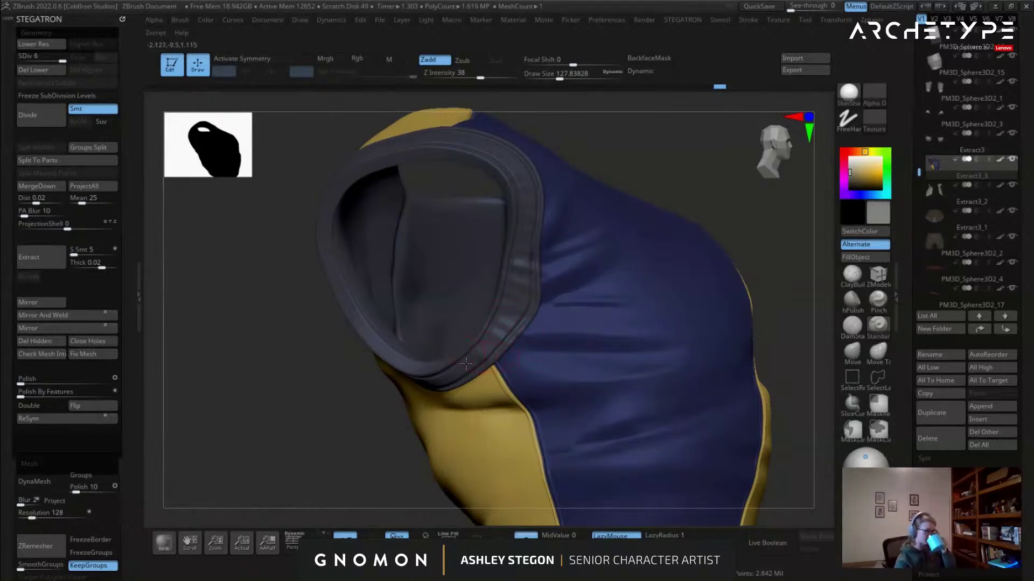
right_drag(467, 362, 517, 337)
drag(487, 352, 453, 369)
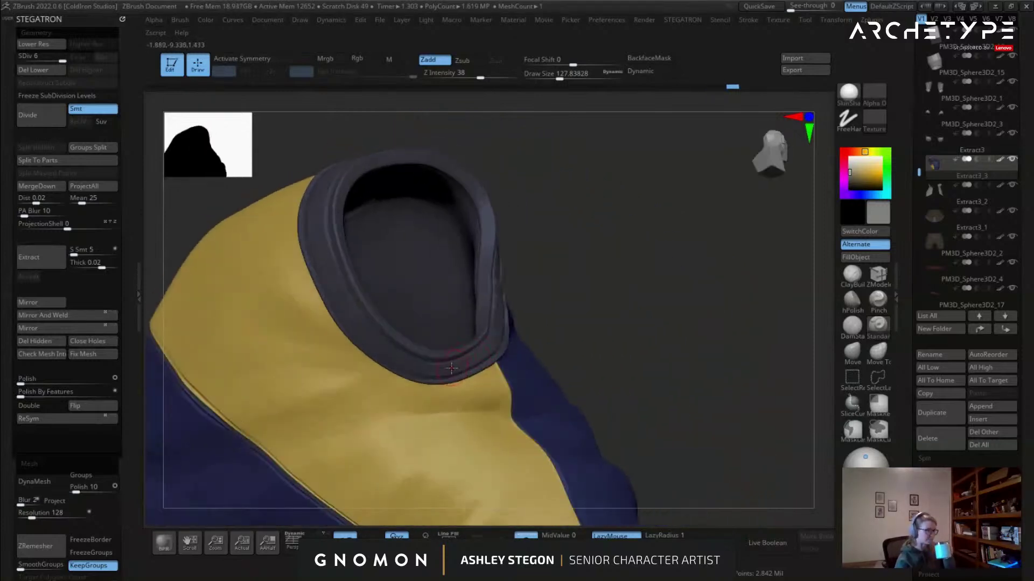
Carry the gathered wrinkles around the underarm and back of the blue-fronted armhole trim beside the yellow panel.
mouse_move(393, 369)
right_down()
mouse_move(449, 368)
mouse_move(393, 334)
mouse_move(419, 336)
right_up()
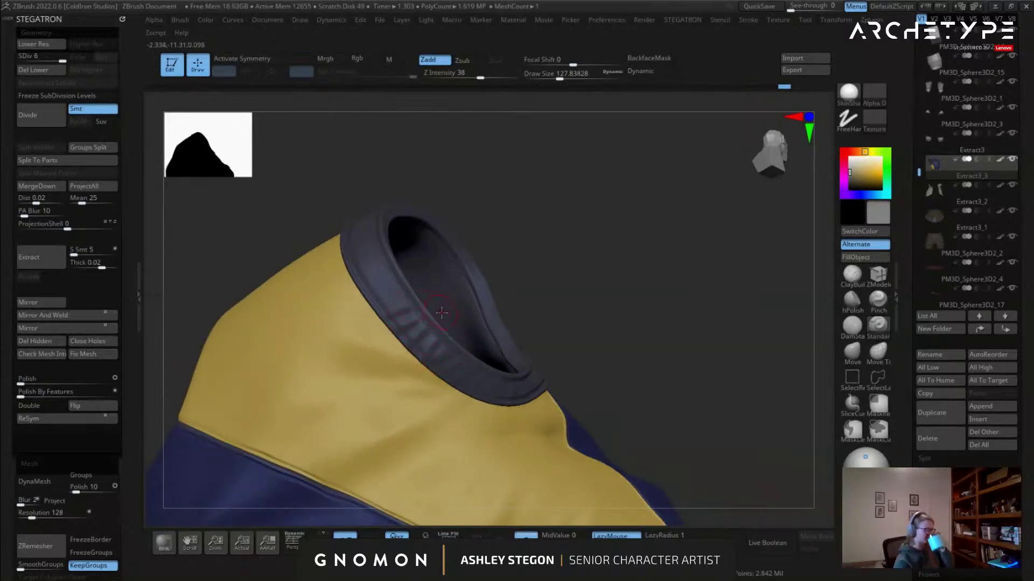
right_drag(427, 321, 448, 337)
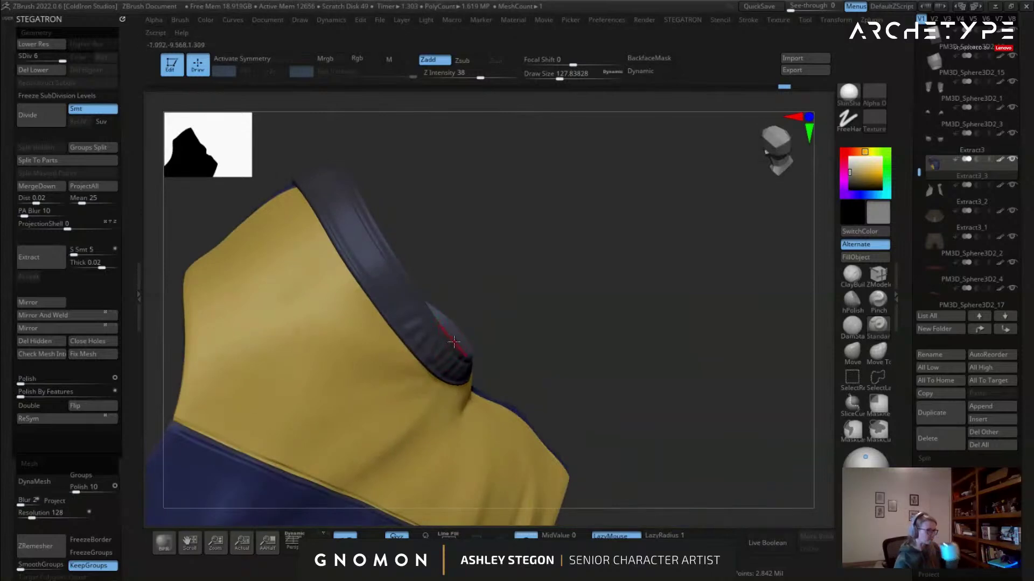
right_drag(413, 334, 482, 370)
mouse_move(426, 391)
right_down()
mouse_move(457, 347)
mouse_move(440, 304)
mouse_move(401, 288)
mouse_move(422, 265)
mouse_move(531, 351)
right_up()
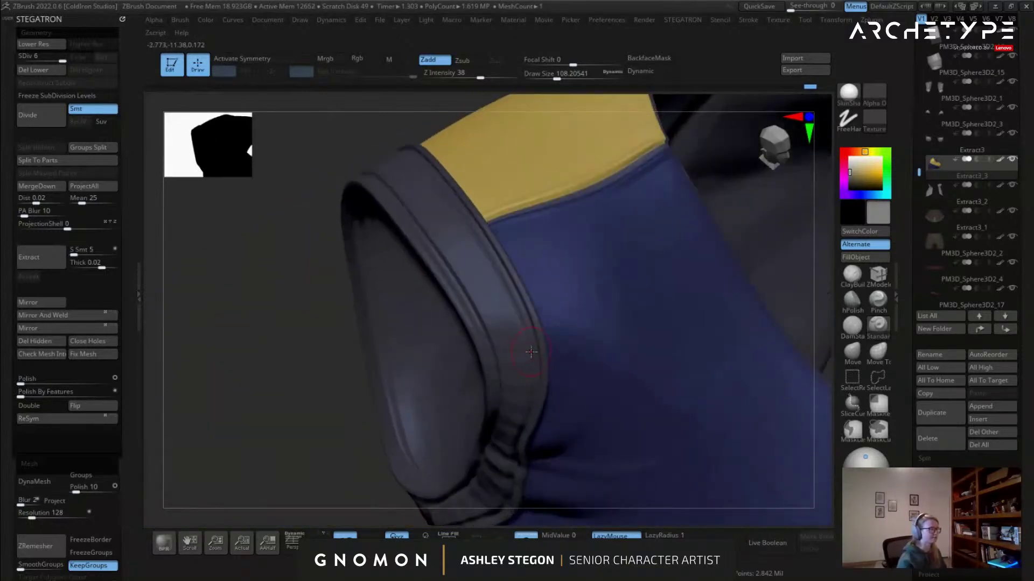
Sculpt short cross wrinkles up the front of the blue-fronted armhole trim with a finer brush.
key(s)
drag(528, 321, 525, 321)
mouse_move(533, 312)
mouse_down()
mouse_move(475, 335)
mouse_move(502, 327)
mouse_up()
key(s)
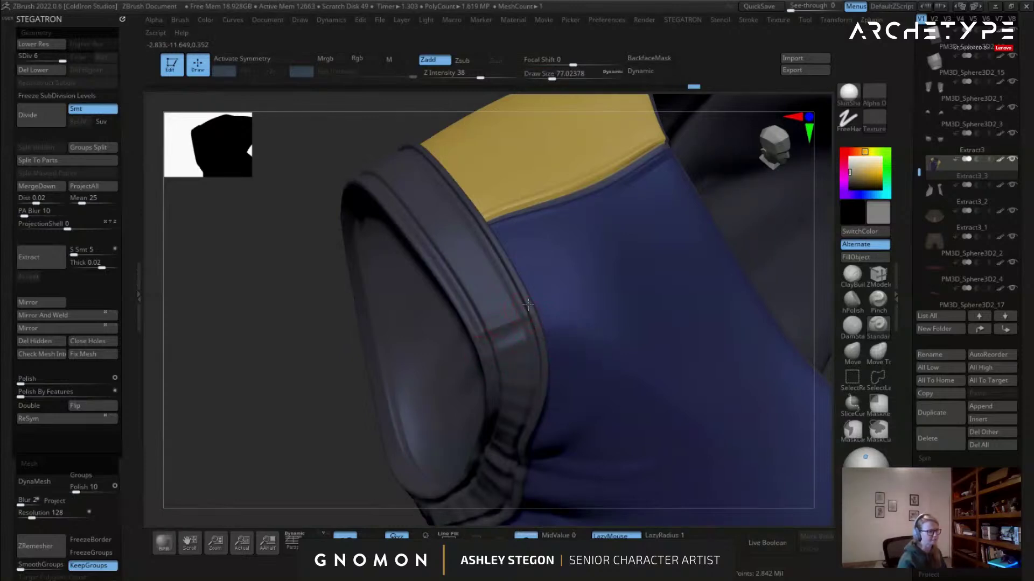
right_drag(488, 319, 575, 371)
key(s)
drag(564, 367, 586, 367)
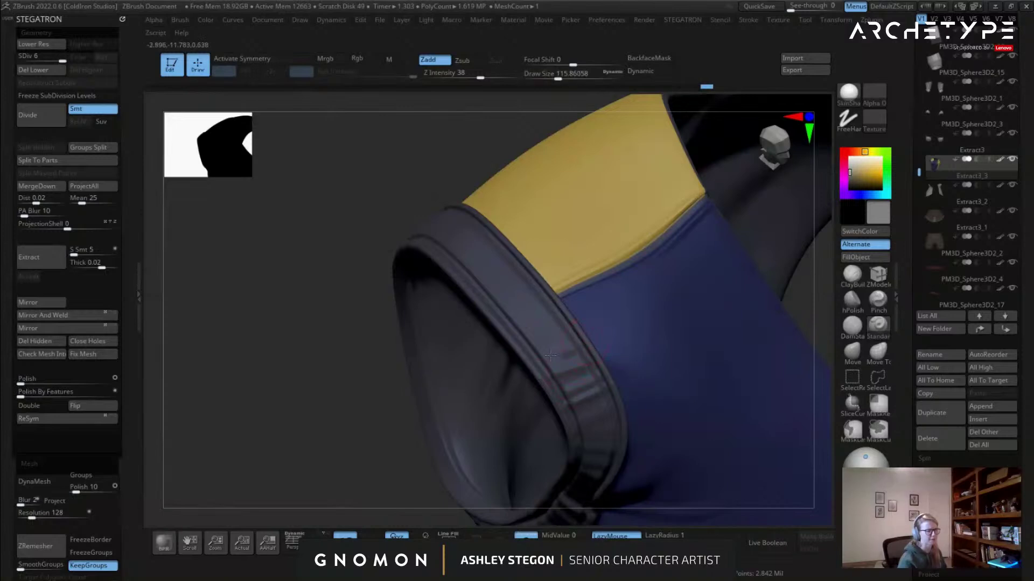
Continue the cross wrinkles along the blue-fronted armhole trim past the shoulder seam and over its top.
right_drag(549, 322, 565, 339)
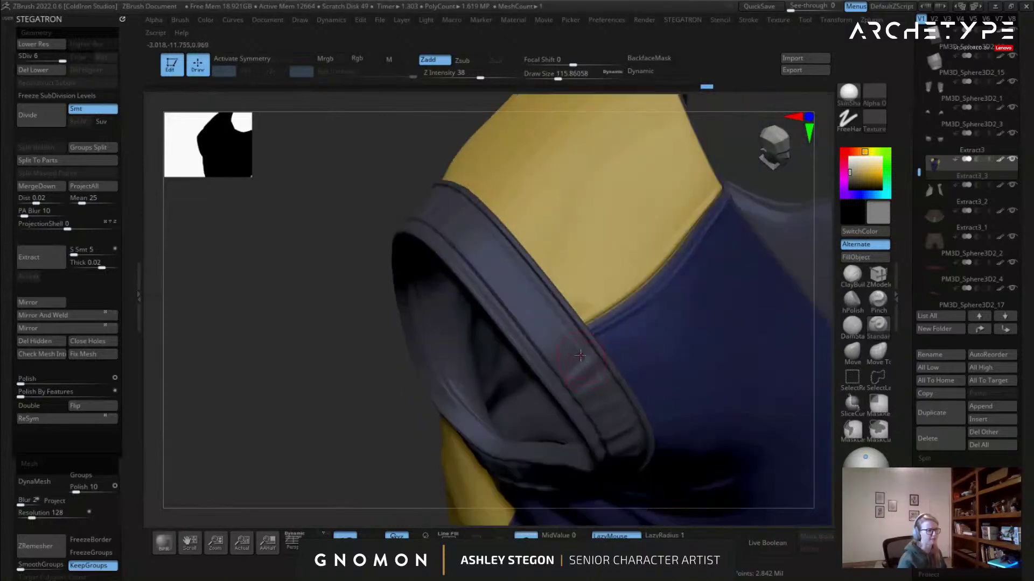
mouse_move(567, 340)
mouse_down()
mouse_move(550, 347)
mouse_move(524, 338)
mouse_up()
key(s)
right_drag(507, 301, 513, 281)
mouse_move(528, 269)
mouse_down()
mouse_move(500, 294)
mouse_move(477, 289)
mouse_up()
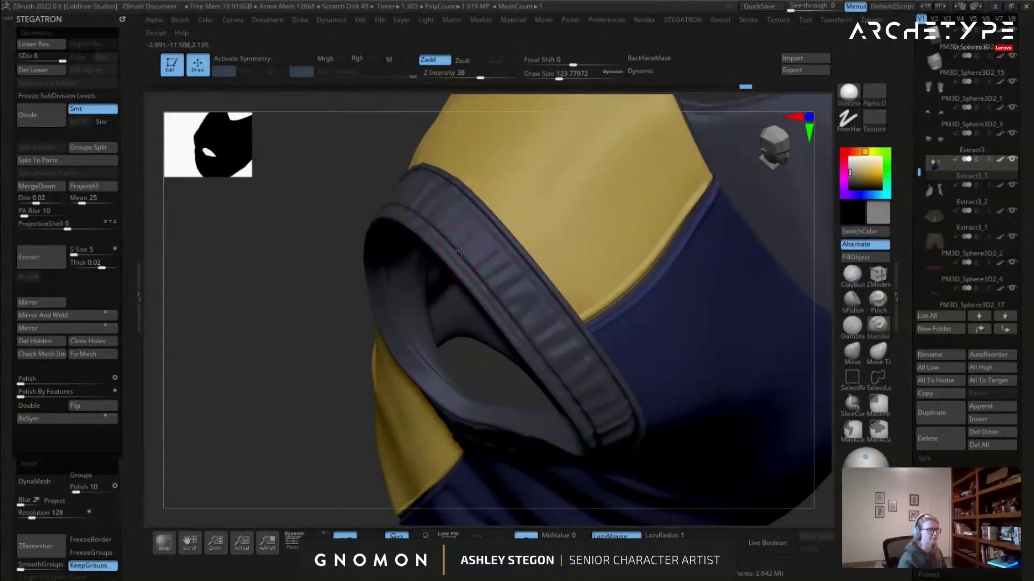
mouse_move(489, 268)
right_down()
mouse_move(618, 399)
mouse_move(646, 355)
mouse_move(588, 285)
right_up()
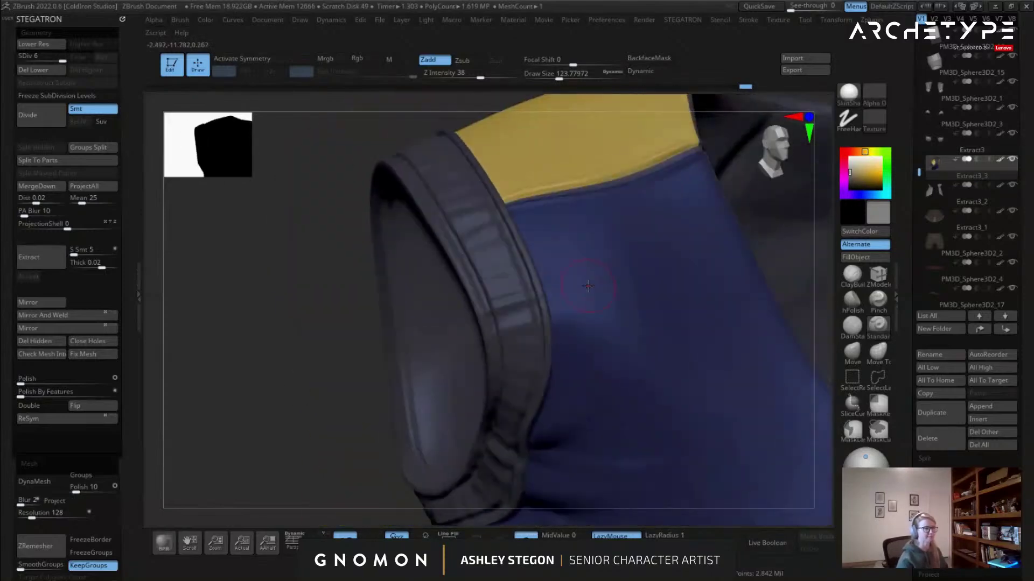
Carve sharp creases between the wrinkles of the blue-fronted armhole trim with the DamStandard brush.
click(846, 326)
right_drag(494, 262, 527, 270)
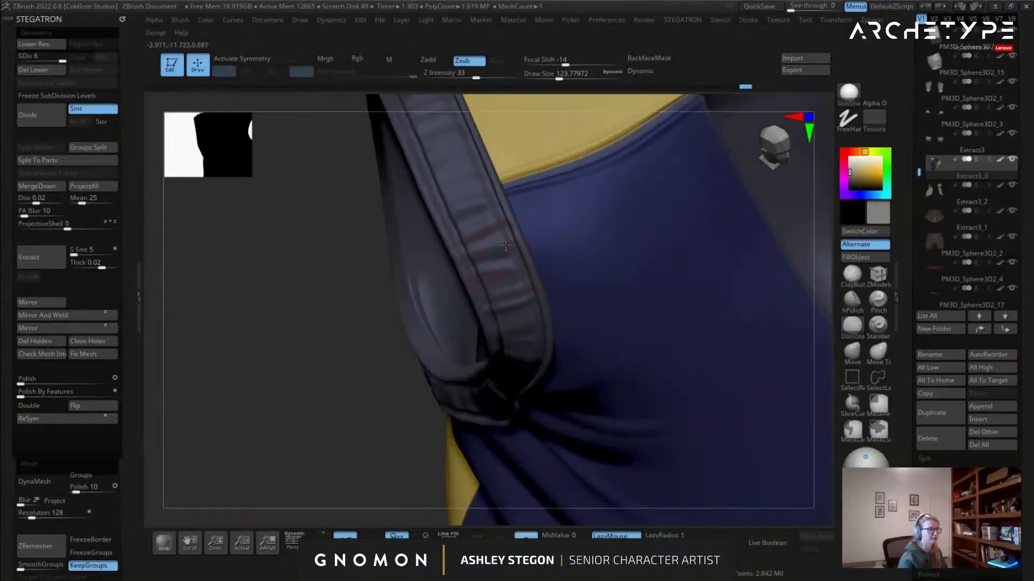
right_drag(531, 283, 494, 340)
mouse_move(491, 379)
right_down()
mouse_move(562, 325)
mouse_move(537, 350)
right_up()
key(s)
key(shift+f)
key(shift+f)
key(s)
drag(538, 362, 533, 355)
key(s)
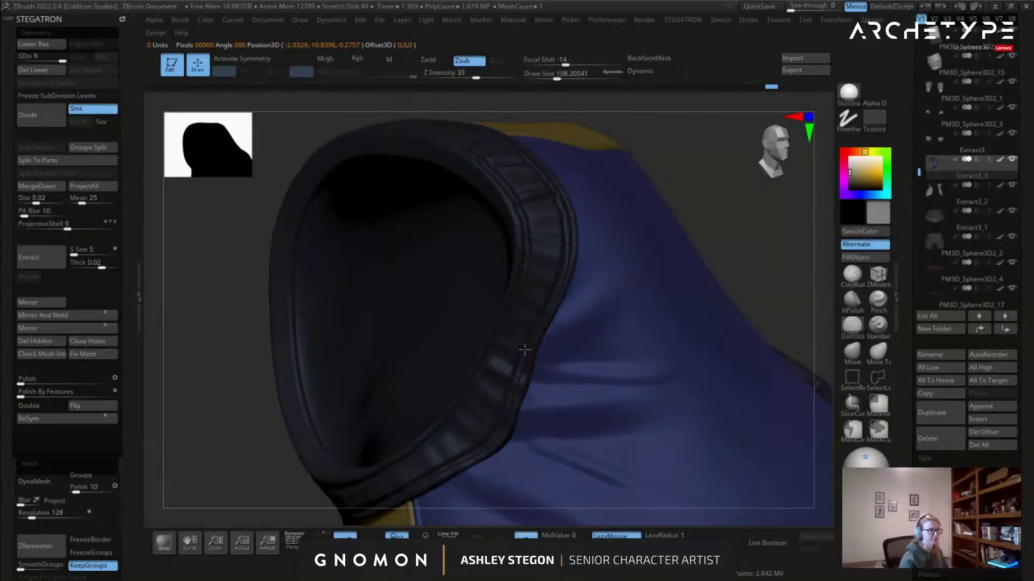
Show the polygroup wireframe and lower the shirt to subdivision level 4, focusing on the blue-fronted armhole trim's seam.
right_drag(532, 395, 572, 379)
ctrl+right_drag(386, 353, 520, 398)
key(shift+f)
key(shift+f)
key(shift+d)
key(shift+d)
key(shift+d)
key(s)
drag(511, 319, 502, 319)
key(b)
key(m)
key(v)
key(shift+f)
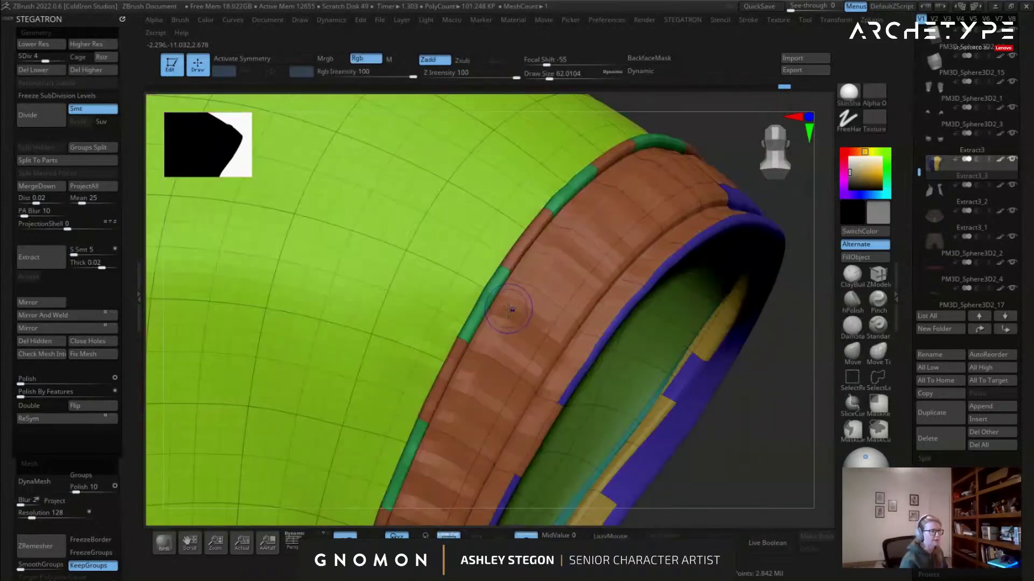
alt+right_drag(514, 300, 514, 303)
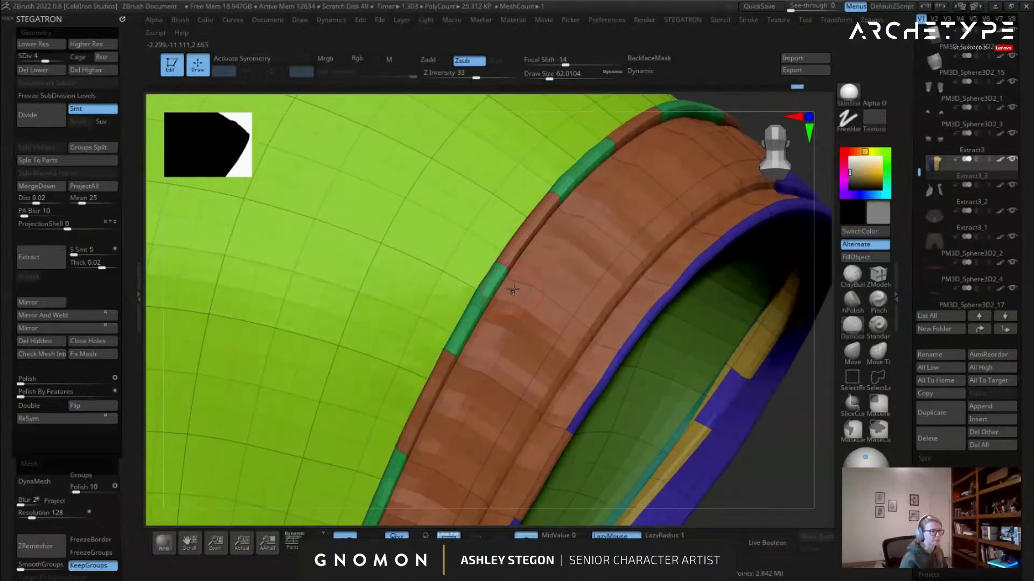
Lower the shirt to subdivision level 1 and isolate the two armhole trims from the body panels.
key(shift+d)
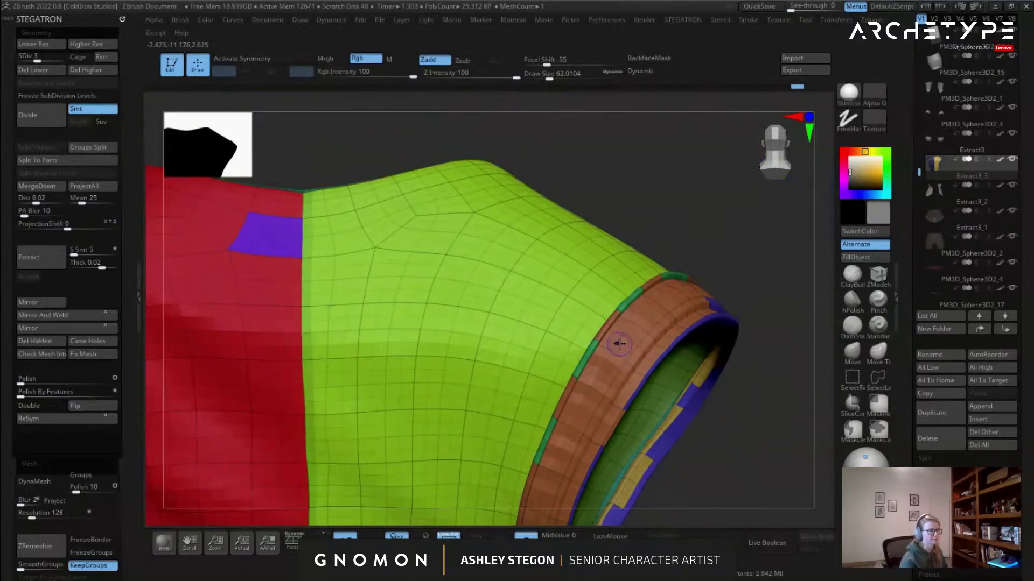
key(shift+d)
key(s)
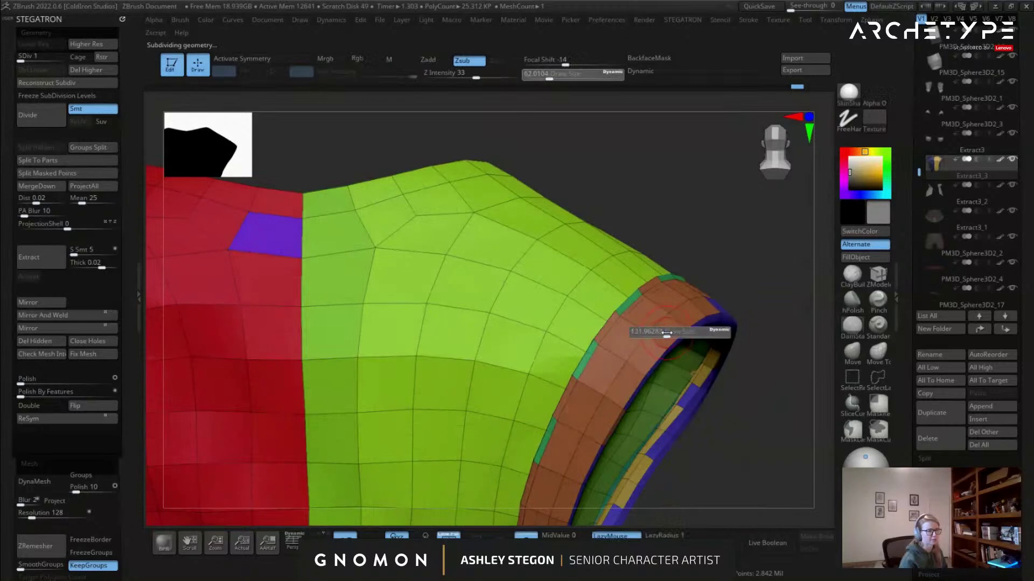
ctrl+shift+click(670, 310)
mouse_move(598, 318)
alt+mouse_down()
mouse_move(604, 289)
mouse_move(530, 224)
alt+mouse_up()
ctrl+shift+click(531, 224)
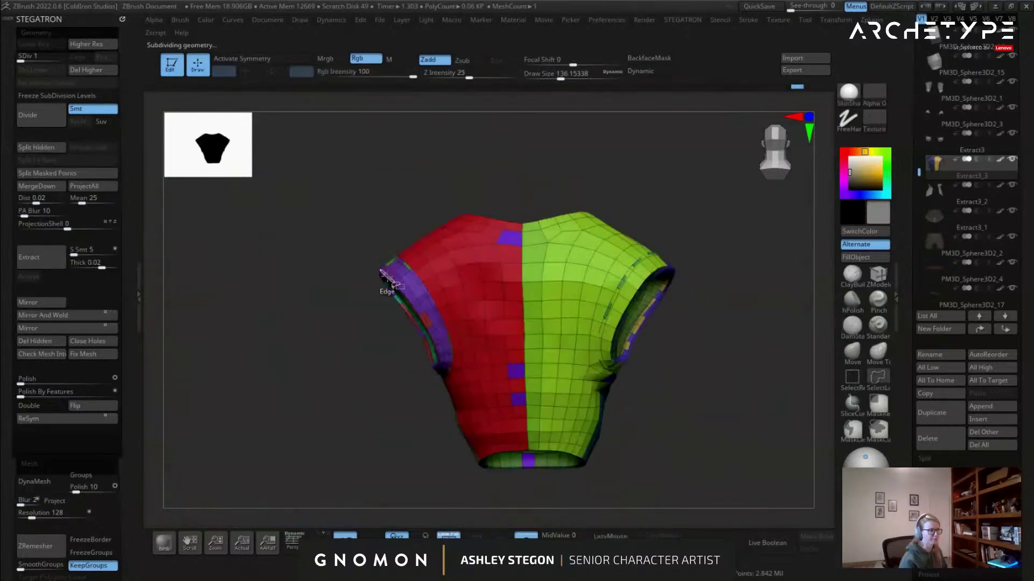
alt+right_drag(410, 280, 398, 323)
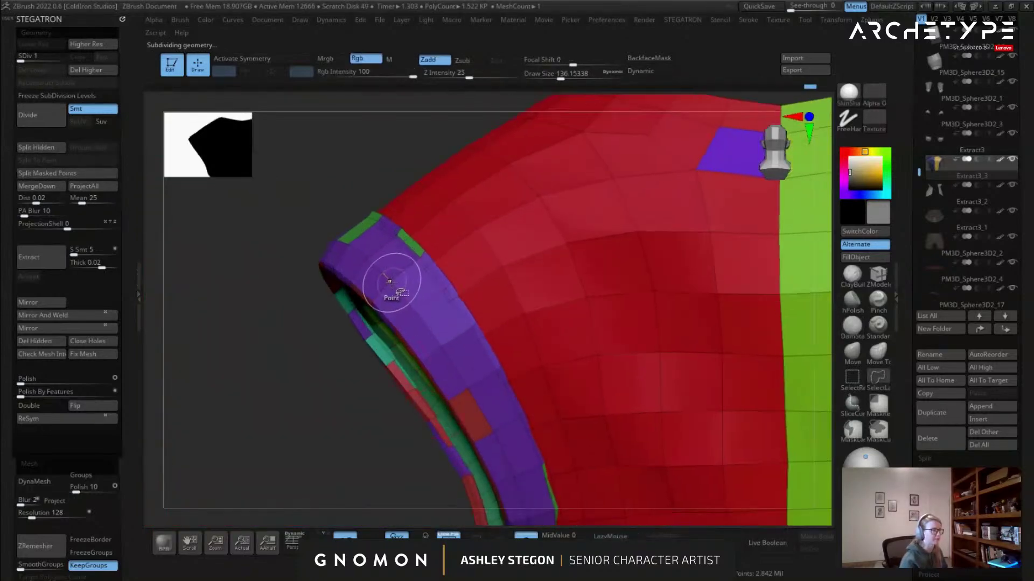
ctrl+shift+click(390, 283)
alt+right_drag(388, 283, 332, 251)
ctrl+shift+drag(332, 253, 326, 290)
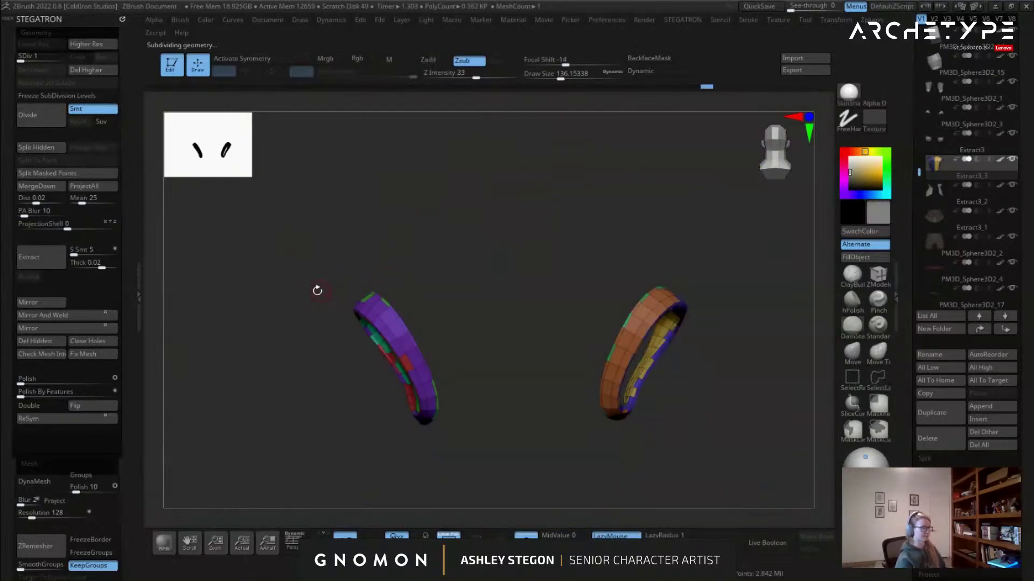
Assign the isolated armhole trims to a single polygroup and bring back the full shirt.
key(ctrl+w)
drag(286, 366, 534, 421)
drag(582, 307, 595, 291)
ctrl+shift+click(464, 299)
alt+drag(464, 299, 516, 301)
Raise the shirt to subdivision level 5 and examine the regrouped blue-fronted armhole trim.
key(d)
key(d)
key(d)
key(d)
alt+drag(441, 298, 580, 307)
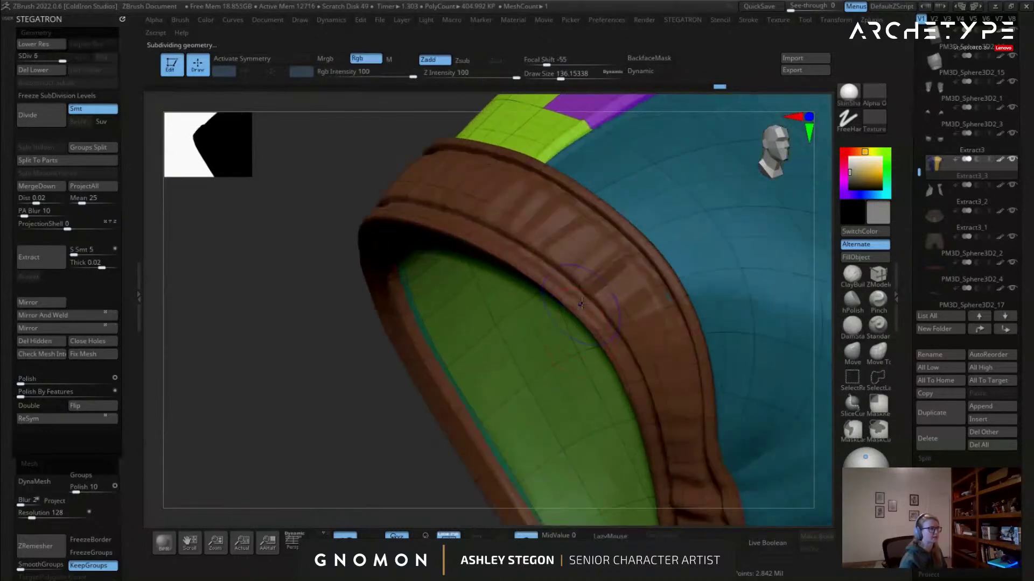
Lower the shirt to subdivision level 3 and hide the two polygon loops beside the blue-fronted armhole trim's piping.
key(shift+d)
key(shift+d)
key(shift+d)
mouse_move(587, 245)
ctrl+right_down()
mouse_move(600, 281)
mouse_move(624, 277)
mouse_move(633, 273)
mouse_move(627, 237)
ctrl+right_up()
key(s)
drag(627, 237, 620, 237)
ctrl+right_drag(571, 113, 627, 226)
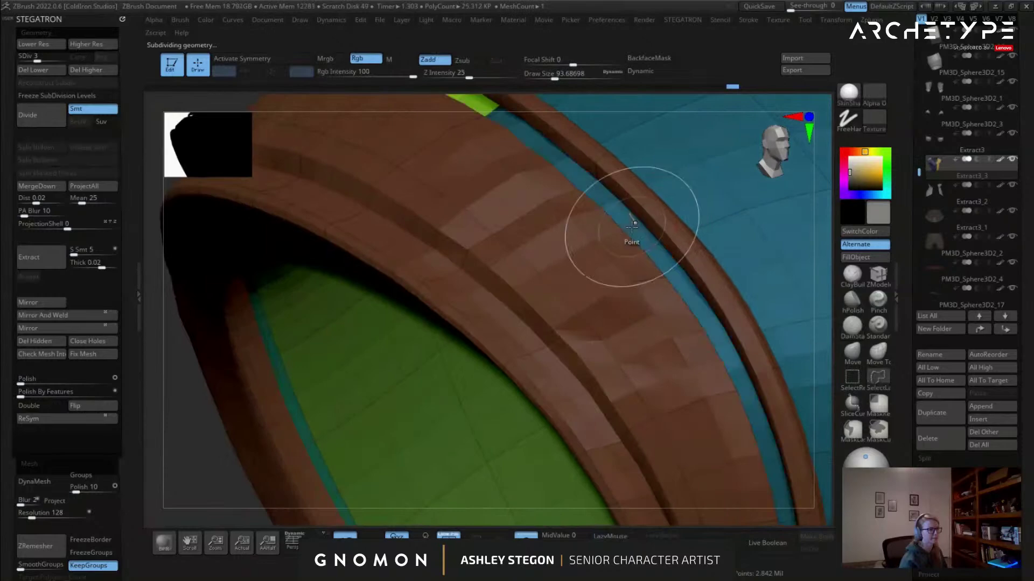
ctrl+shift+click(520, 330)
ctrl+right_drag(520, 330, 411, 242)
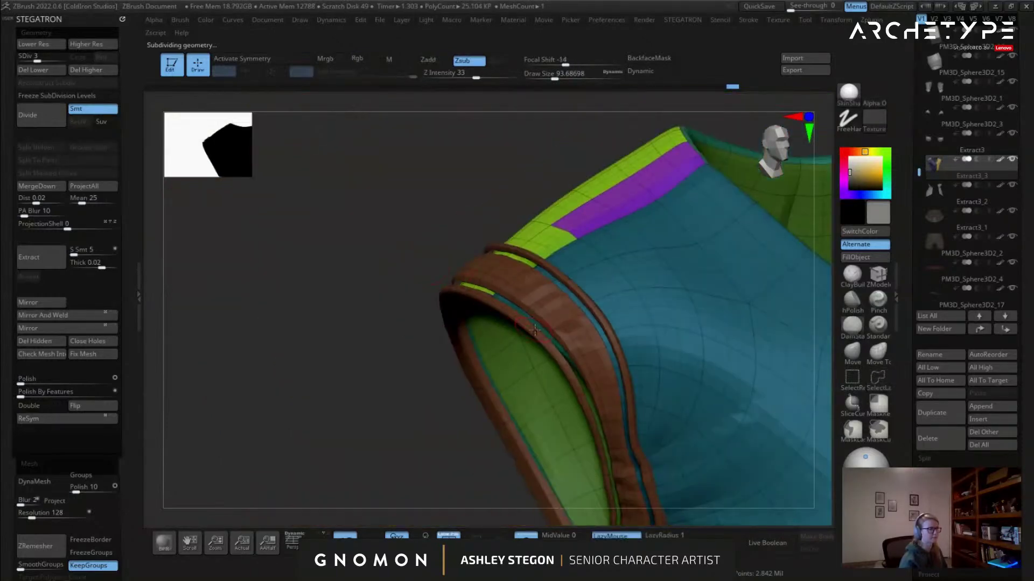
Hide the matching pair of polygon loops on the yellow-fronted armhole trim.
alt+right_drag(681, 325, 657, 387)
alt+right_drag(723, 310, 228, 347)
ctrl+right_drag(371, 258, 411, 316)
mouse_move(392, 282)
right_down()
mouse_move(474, 335)
mouse_move(479, 296)
mouse_move(463, 323)
right_up()
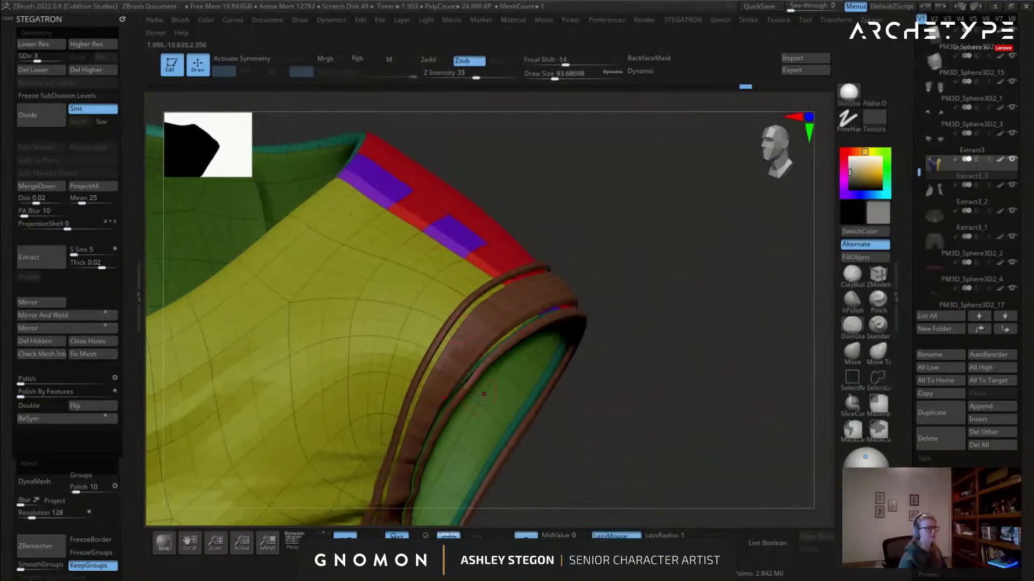
alt+right_drag(334, 388, 597, 302)
ctrl+right_drag(597, 301, 576, 252)
right_drag(512, 319, 470, 302)
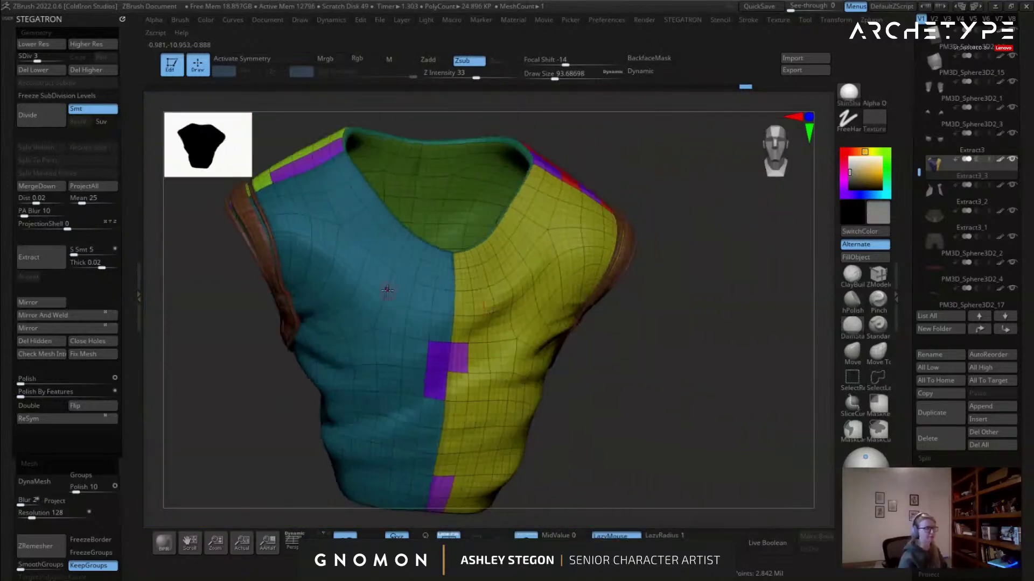
Invert the visibility to isolate the hidden trim loops and raise them to subdivision level 6.
ctrl+shift+drag(232, 324, 270, 387)
alt+right_drag(189, 321, 312, 354)
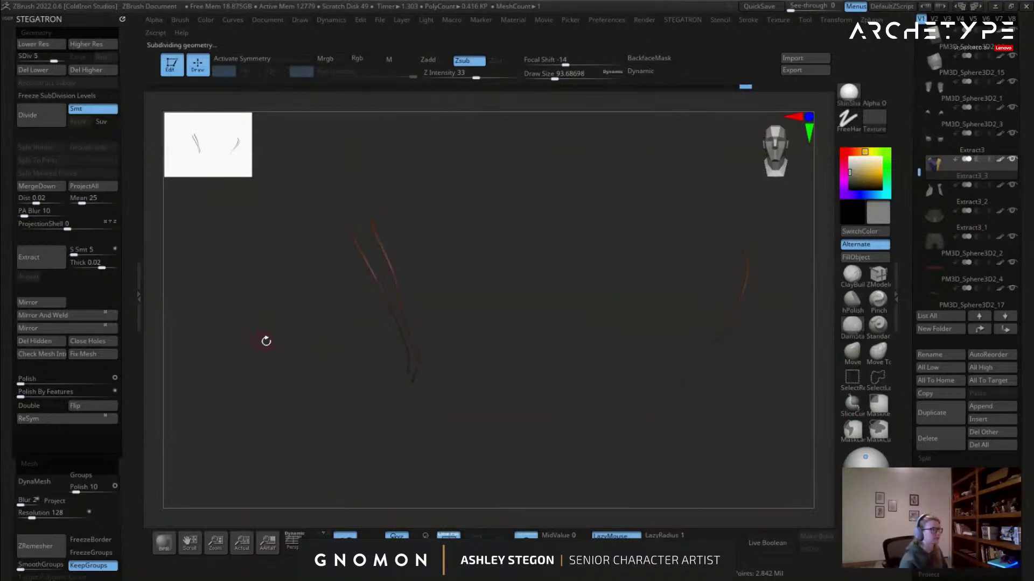
key(d)
key(s)
mouse_move(306, 332)
ctrl+right_down()
mouse_move(319, 353)
mouse_move(360, 369)
ctrl+right_up()
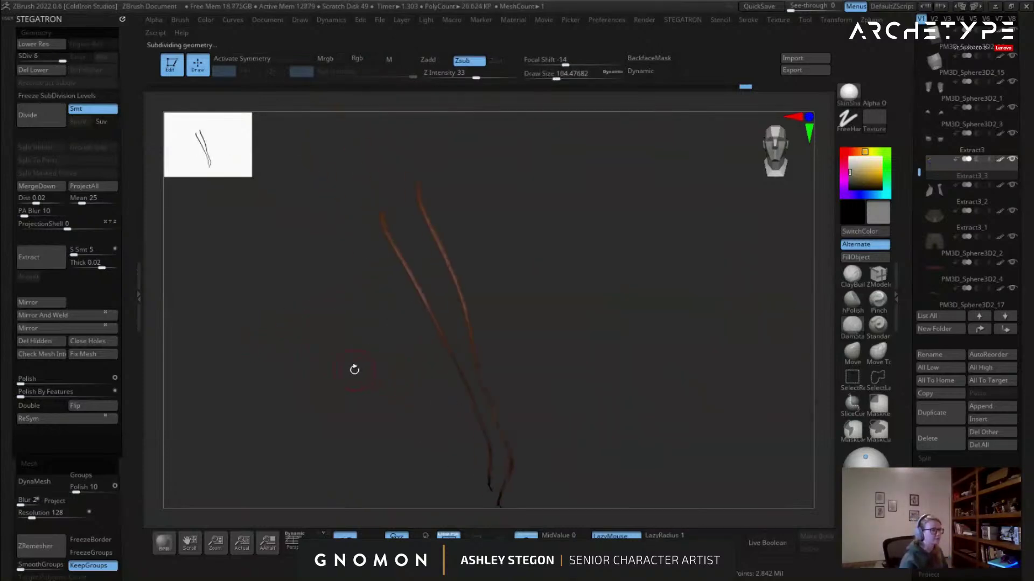
Bring back the full shirt and turn off the polygroup wireframe.
mouse_move(324, 351)
ctrl+shift+mouse_down()
mouse_move(344, 383)
mouse_move(349, 343)
ctrl+shift+mouse_up()
key(shift+f)
key(shift+f)
key(shift+f)
mouse_move(385, 296)
alt+right_down()
mouse_move(471, 341)
mouse_move(477, 302)
mouse_move(426, 291)
mouse_move(467, 294)
alt+right_up()
key(shift+f)
key(shift+f)
key(ctrl+shift+a)
key(s)
drag(466, 295, 472, 295)
Polish the gathered ridges over the shoulder and back of the blue-fronted armhole trim with the hPolish brush.
click(853, 302)
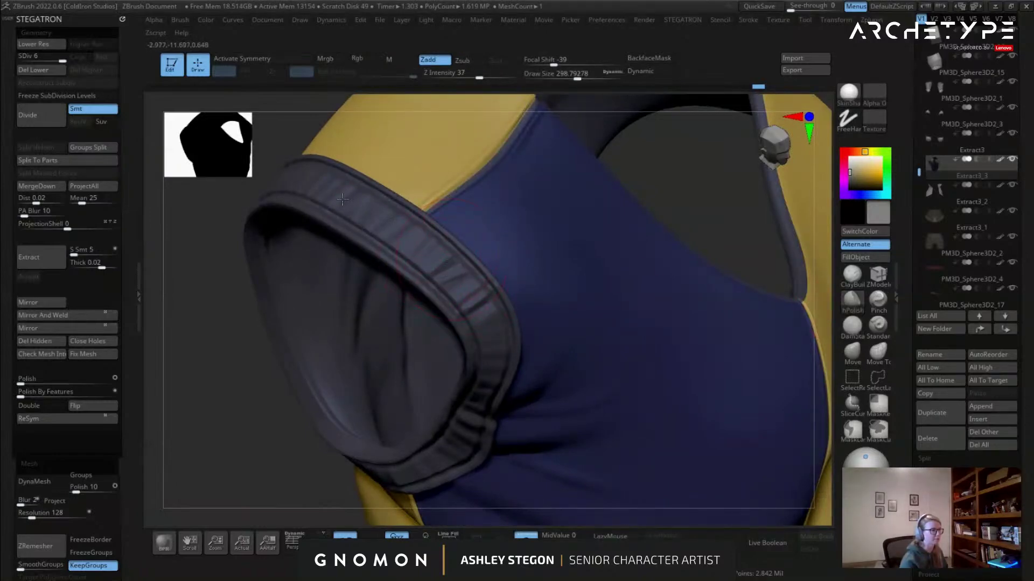
right_drag(403, 232, 539, 309)
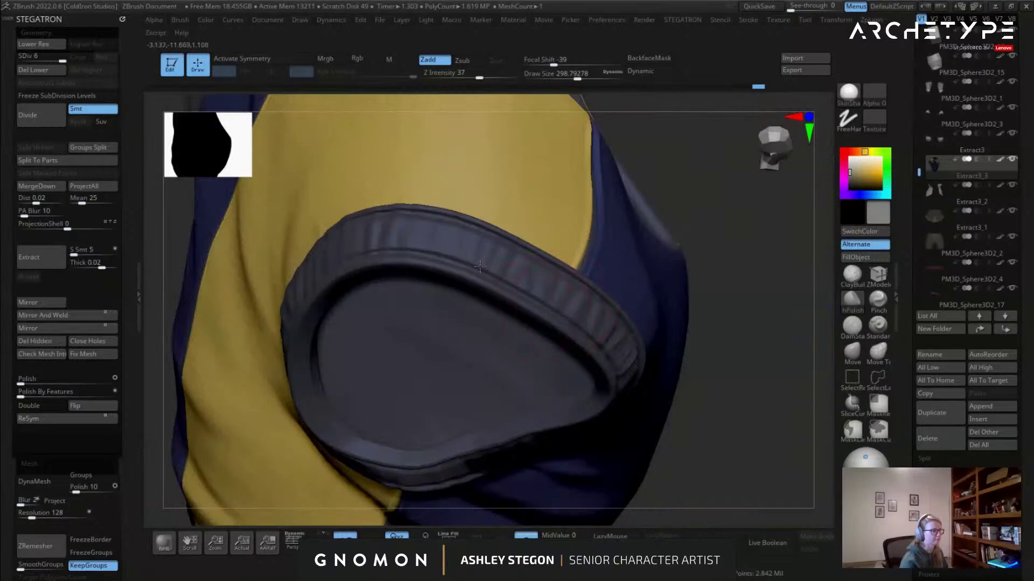
right_drag(433, 235, 412, 227)
right_drag(322, 226, 411, 268)
mouse_move(340, 287)
right_down()
mouse_move(473, 279)
mouse_move(455, 284)
mouse_move(427, 263)
mouse_move(474, 259)
right_up()
right_drag(421, 376, 470, 245)
right_drag(460, 376, 458, 291)
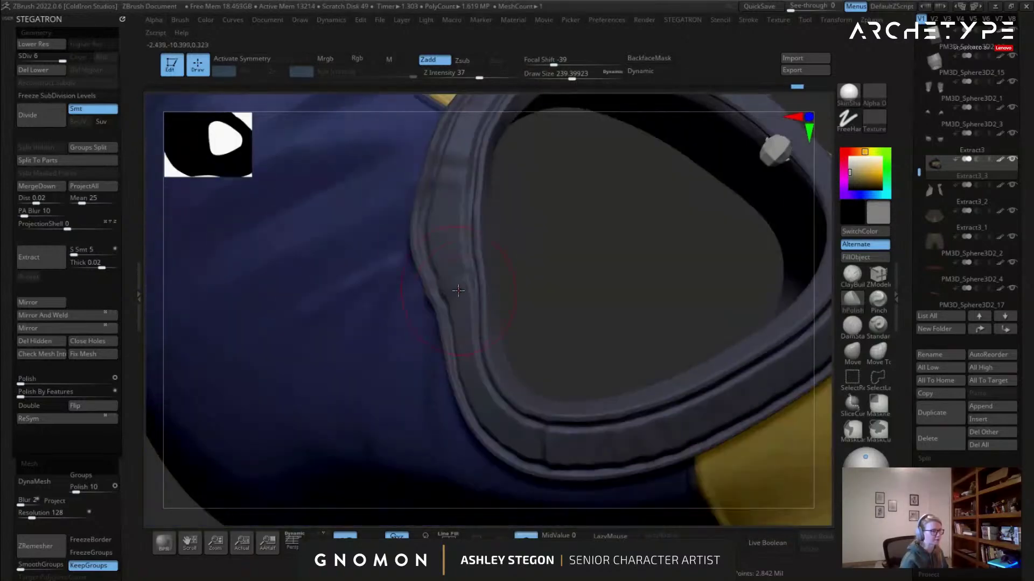
Continue polishing the armhole trim's ridges along its underarm and front sections.
right_drag(485, 379, 477, 388)
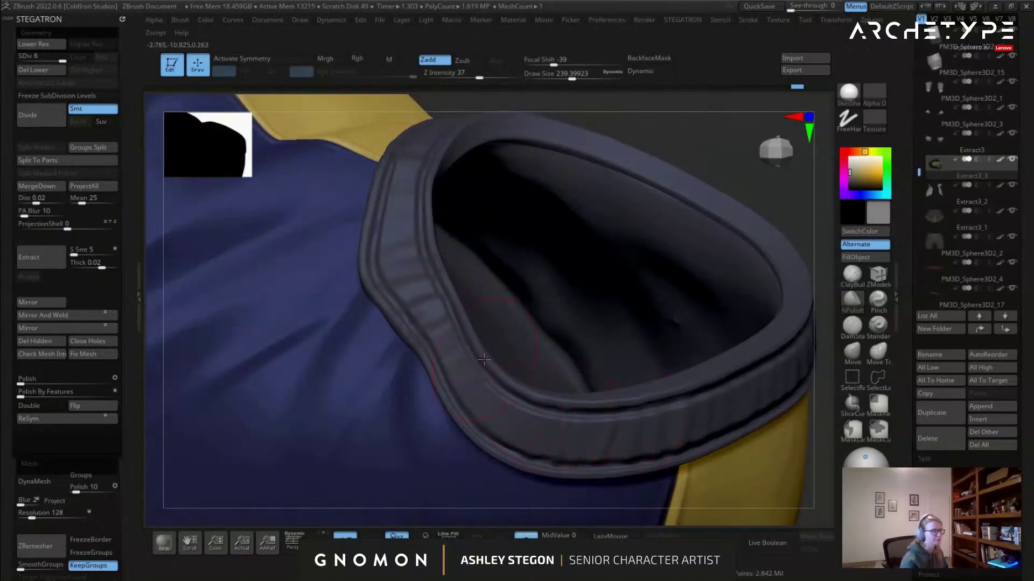
right_drag(358, 291, 560, 351)
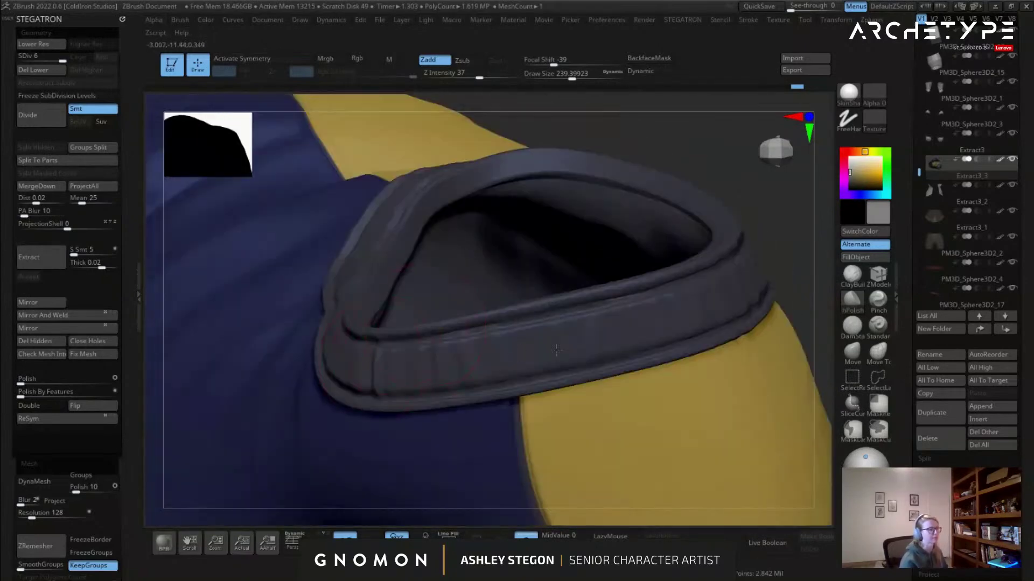
right_drag(480, 343, 540, 321)
right_drag(615, 294, 530, 293)
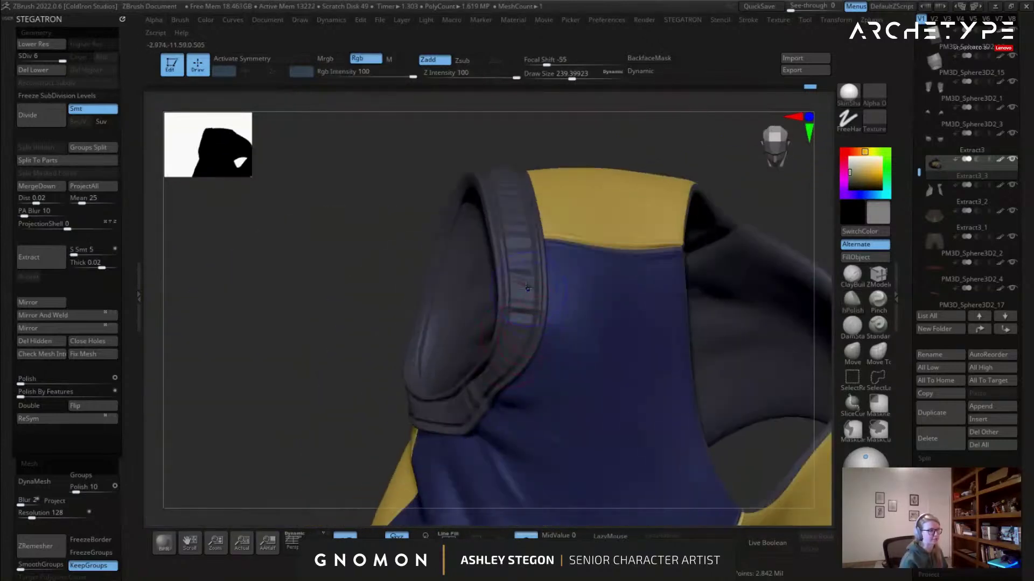
mouse_move(488, 339)
right_down()
mouse_move(451, 266)
mouse_move(571, 322)
mouse_move(562, 342)
mouse_move(549, 338)
right_up()
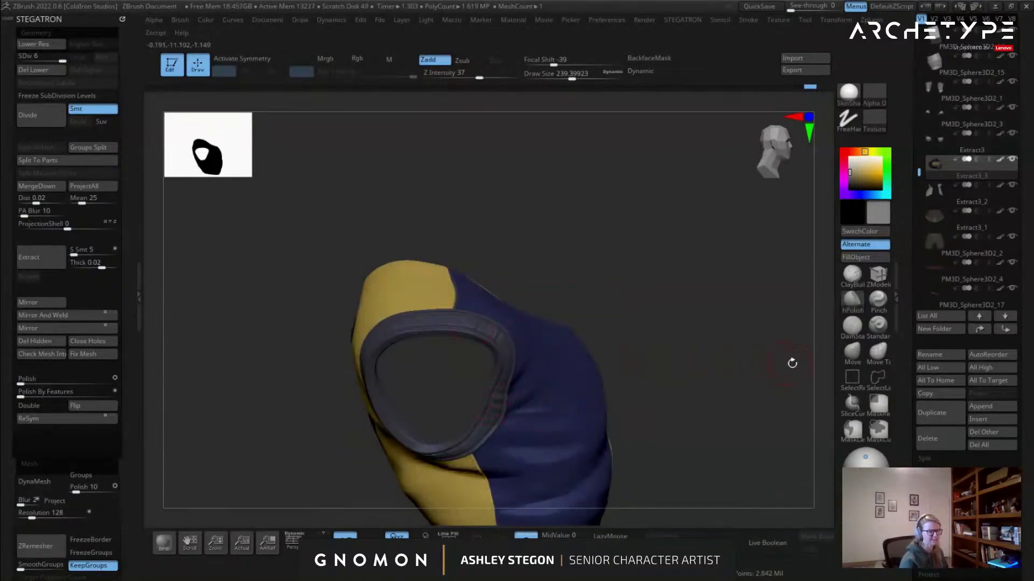
Sculpt folds radiating from the armhole across the blue front panel with the Standard brush at subdivision level 4.
click(880, 336)
mouse_move(724, 344)
right_down()
mouse_move(603, 347)
mouse_move(556, 394)
mouse_move(577, 346)
right_up()
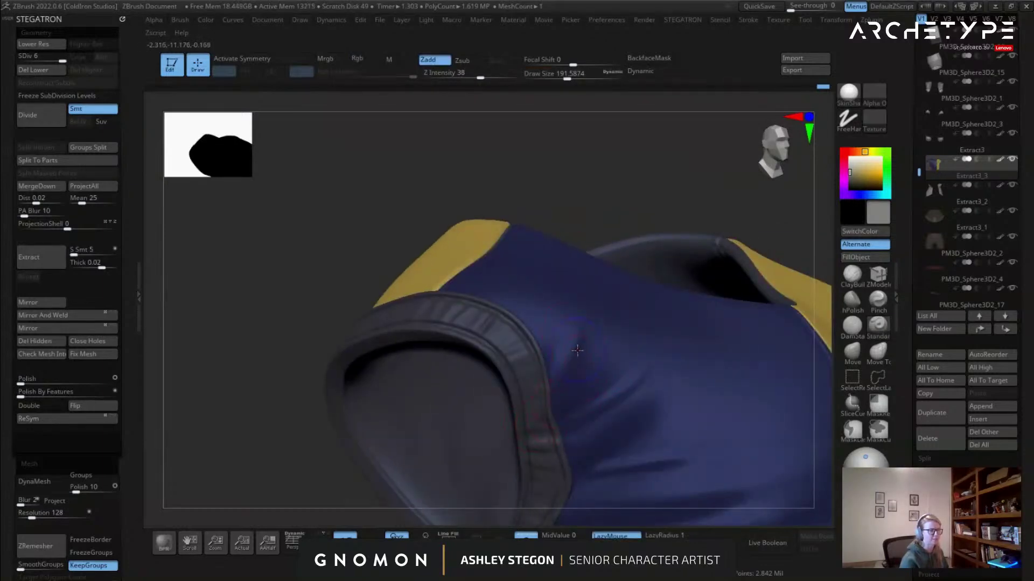
key(shift+f)
key(shift+f)
key(shift+d)
key(shift+d)
key(s)
drag(585, 343, 593, 344)
shift+drag(591, 323, 596, 347)
right_drag(588, 349, 584, 304)
key(s)
drag(578, 311, 558, 311)
key(s)
drag(624, 289, 662, 289)
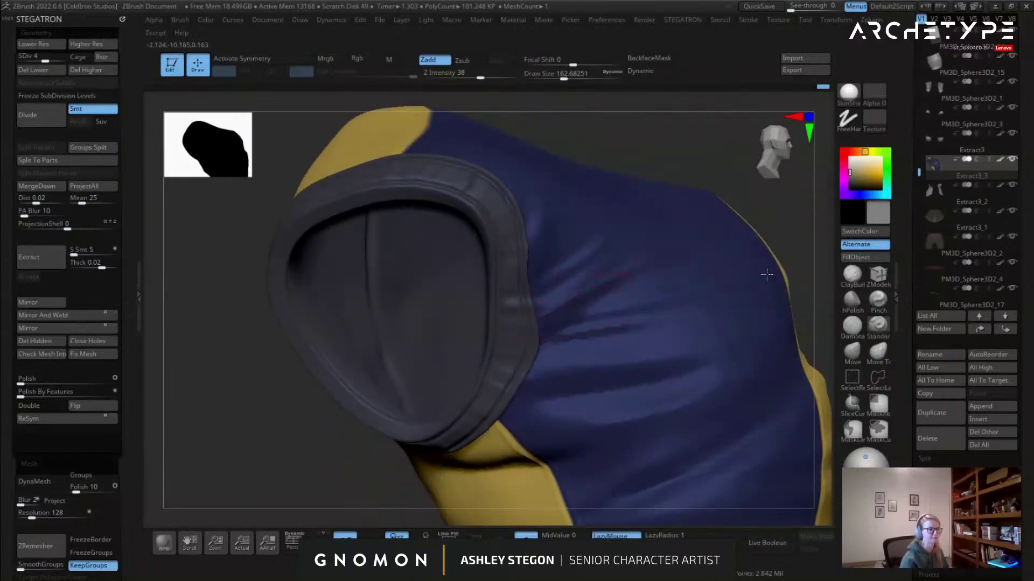
Add horizontal folds on the blue chest panel beside the front center seam.
right_drag(709, 308, 635, 301)
key(s)
drag(635, 301, 606, 302)
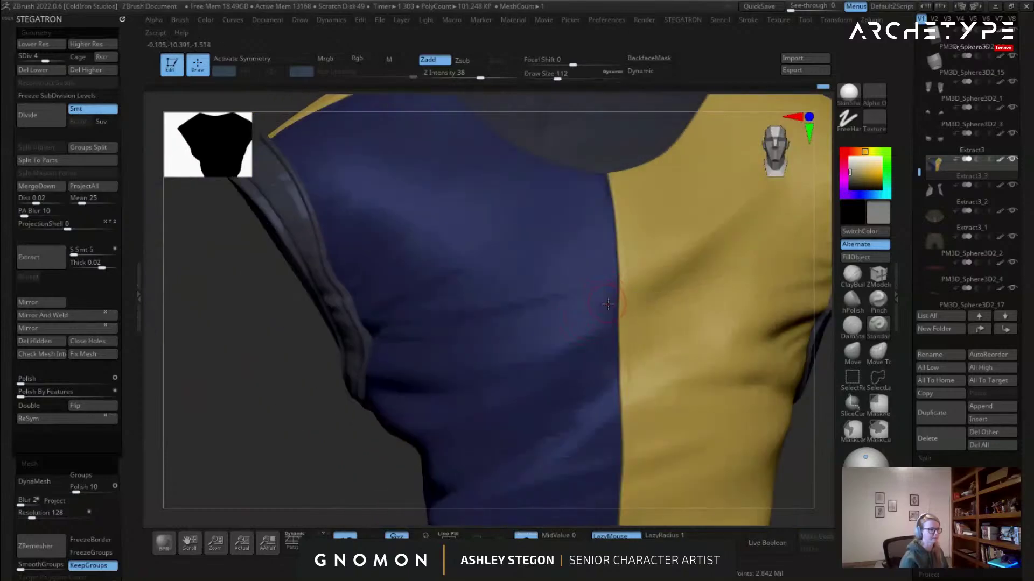
right_drag(564, 316, 596, 326)
key(s)
drag(596, 327, 605, 331)
right_drag(580, 348, 653, 330)
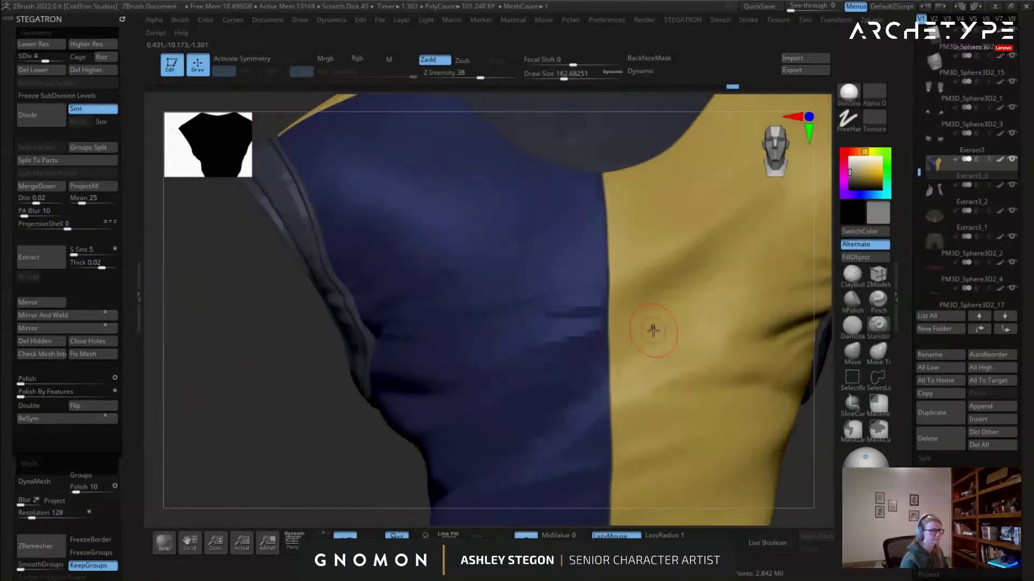
Sculpt drapery folds across the yellow side panel below the armhole.
ctrl+right_drag(764, 356, 578, 356)
mouse_move(686, 354)
right_down()
mouse_move(669, 341)
mouse_move(674, 350)
mouse_move(623, 341)
mouse_move(664, 276)
right_up()
key(bracketleft)
key(bracketright)
drag(657, 297, 620, 324)
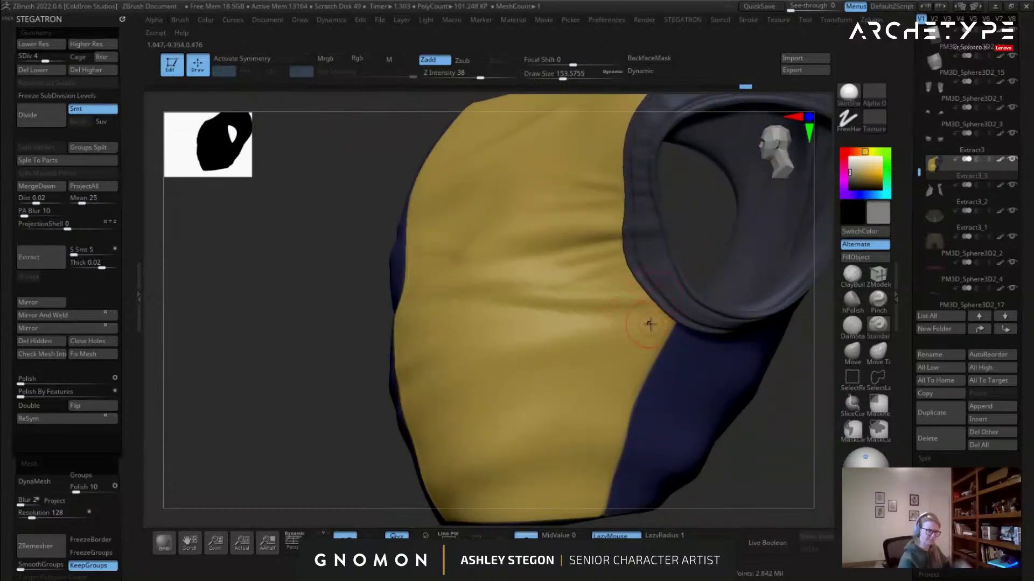
key(bracketright)
drag(588, 348, 514, 367)
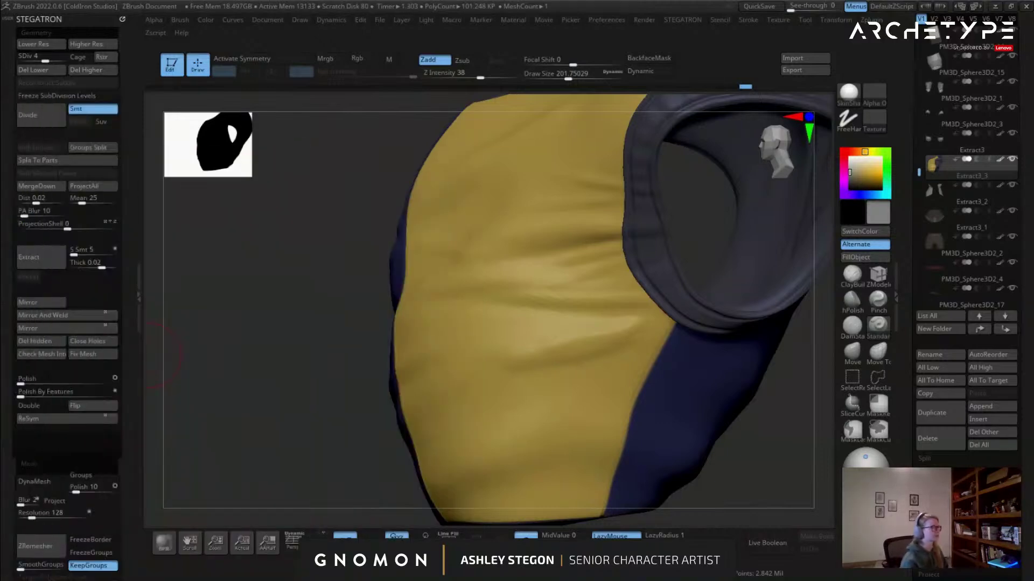
Check the shirt's front at subdivision level 5 and lower it to level 3.
mouse_move(276, 328)
mouse_down()
mouse_move(473, 340)
mouse_move(491, 318)
mouse_move(563, 300)
mouse_move(525, 277)
mouse_up()
key(d)
right_drag(565, 305, 503, 338)
key(shift+d)
key(shift+d)
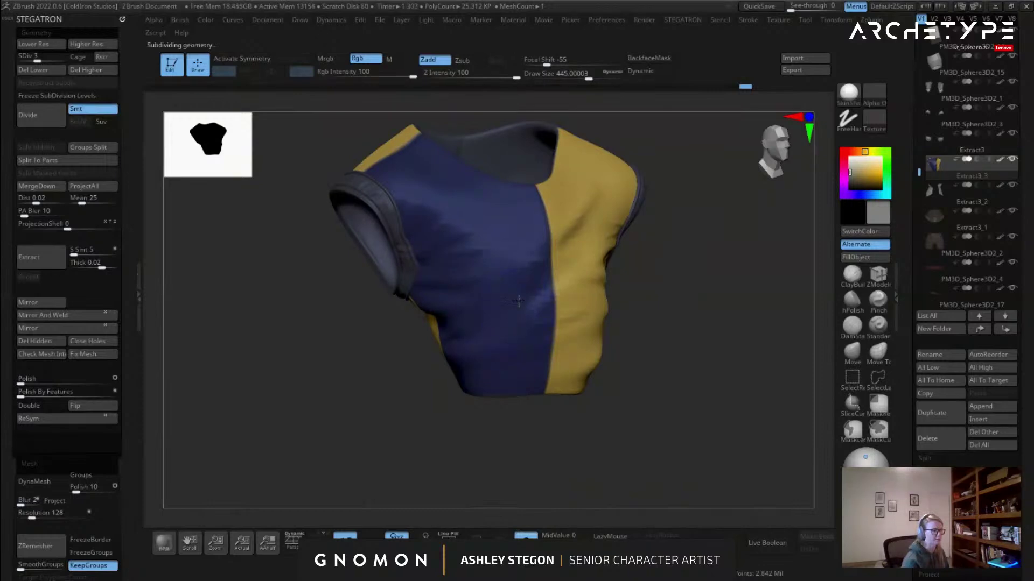
Try to smooth the folds near the front center seam with the color-enabled Smooth brush.
mouse_move(518, 318)
mouse_down()
mouse_move(560, 323)
mouse_move(540, 330)
mouse_up()
right_drag(570, 271, 538, 305)
right_drag(536, 342, 567, 317)
key(ctrl+z)
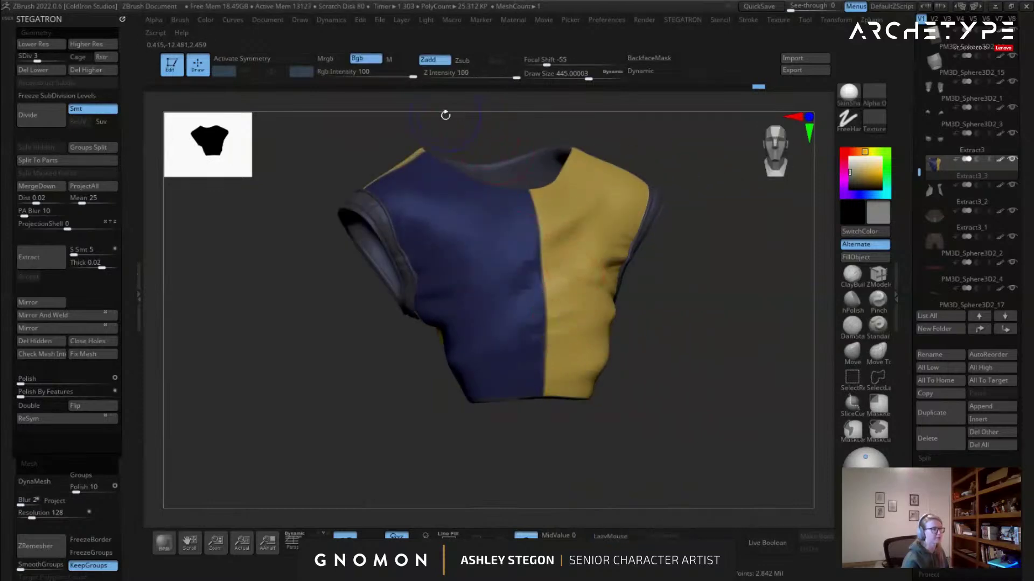
Turn off color painting for the Smooth brush and soften the folds around the front center seam.
click(358, 63)
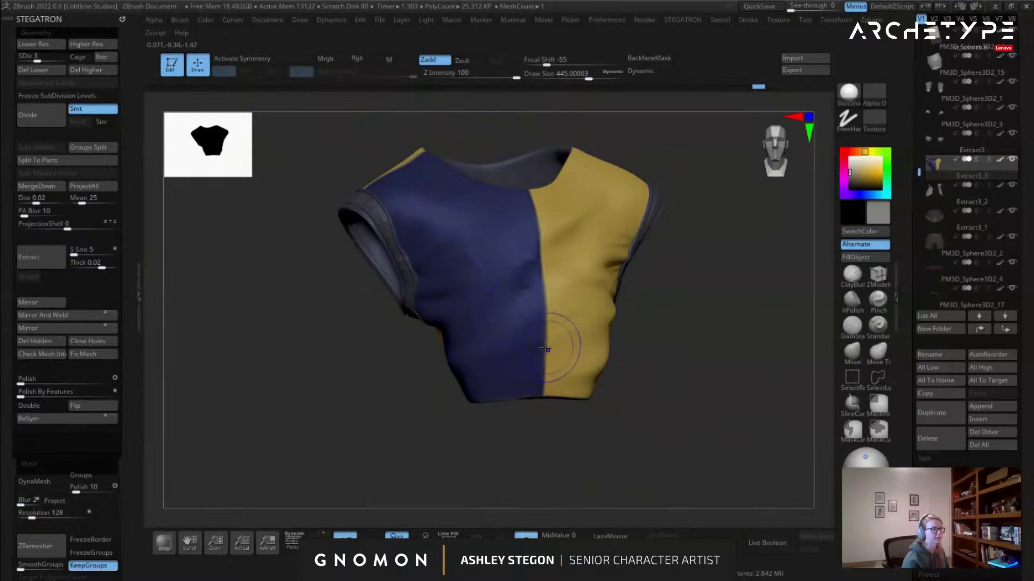
mouse_move(509, 258)
right_down()
mouse_move(566, 259)
mouse_move(565, 301)
right_up()
key(ctrl+d)
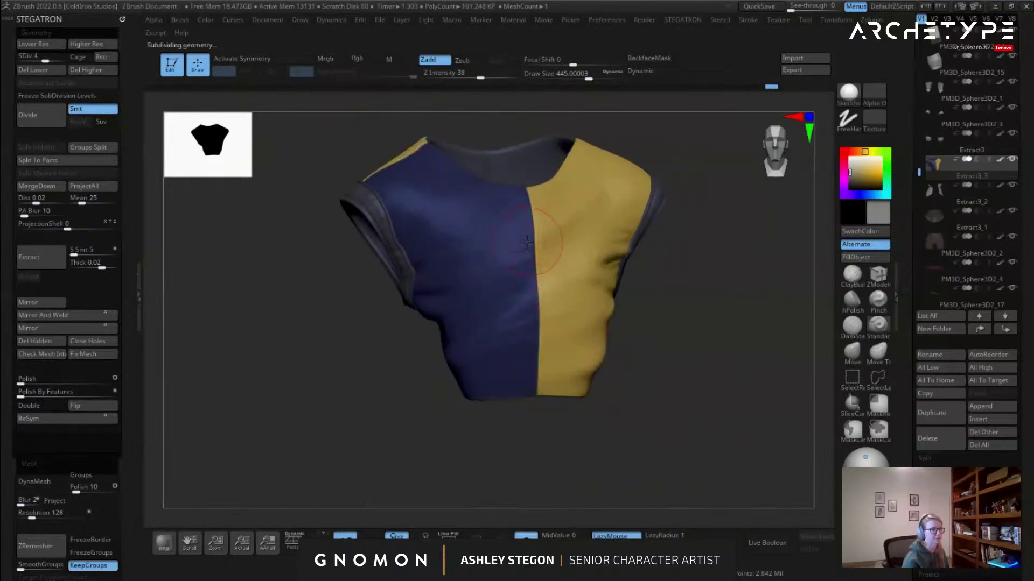
shift+drag(554, 226, 529, 240)
right_drag(541, 262, 558, 281)
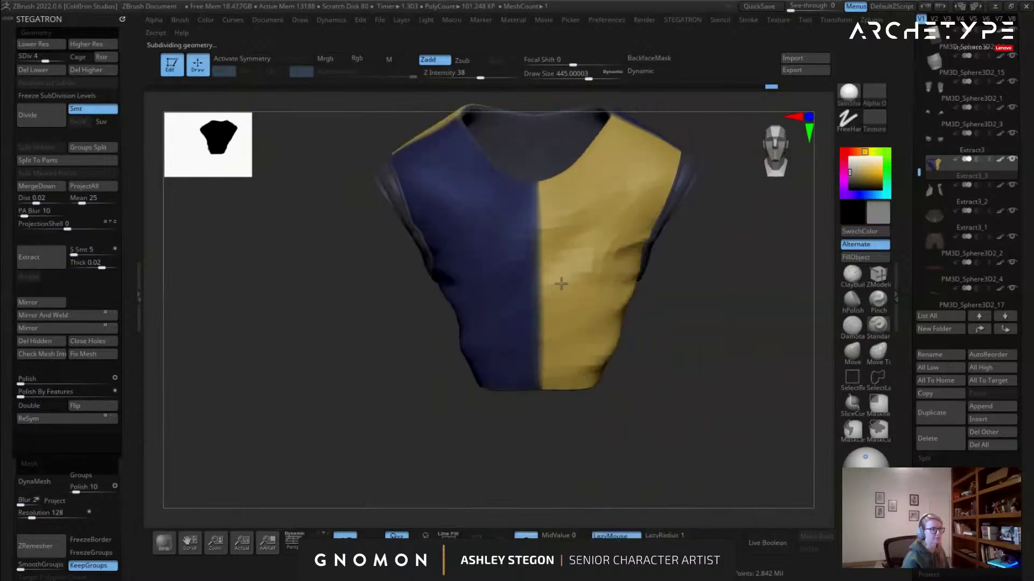
key(shift+d)
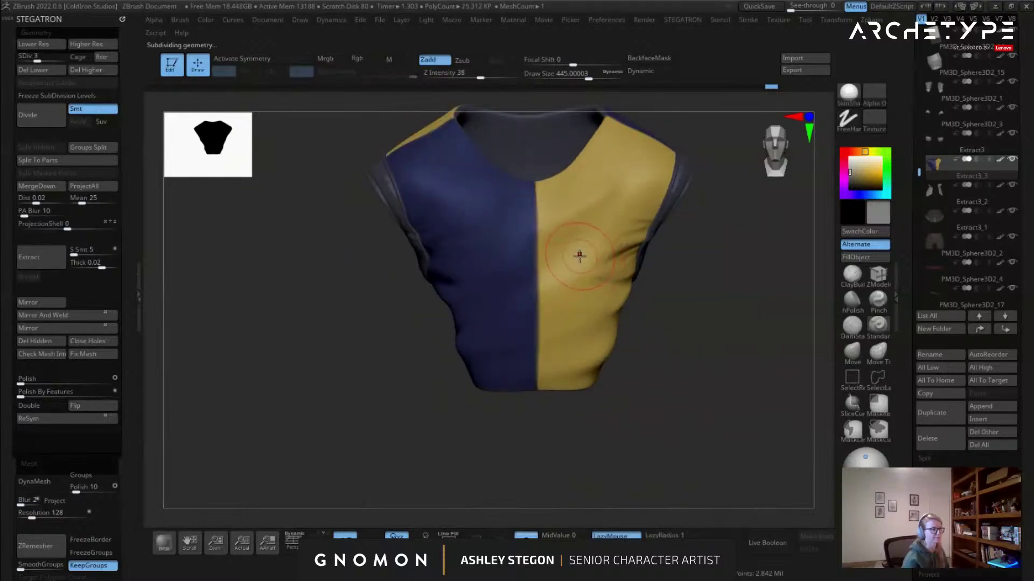
right_drag(577, 258, 547, 260)
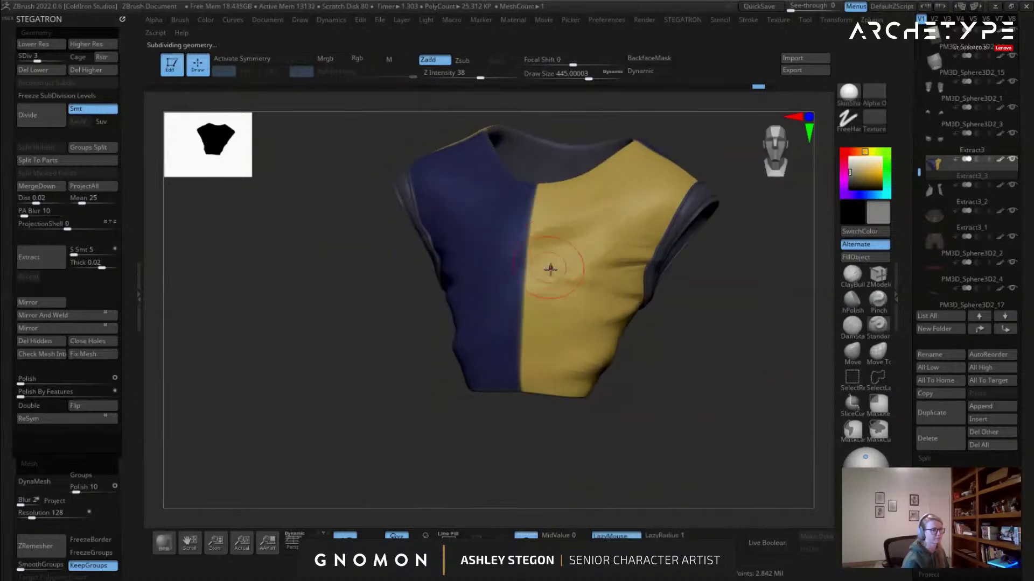
right_drag(574, 325, 597, 327)
Raise the shirt to subdivision level 6 and show the full character, focusing on the waist.
key(d)
key(d)
right_drag(521, 286, 431, 330)
key(s)
drag(431, 330, 416, 332)
click(526, 535)
mouse_move(501, 445)
right_down()
mouse_move(525, 417)
mouse_move(518, 318)
right_up()
ctrl+right_drag(518, 319, 573, 374)
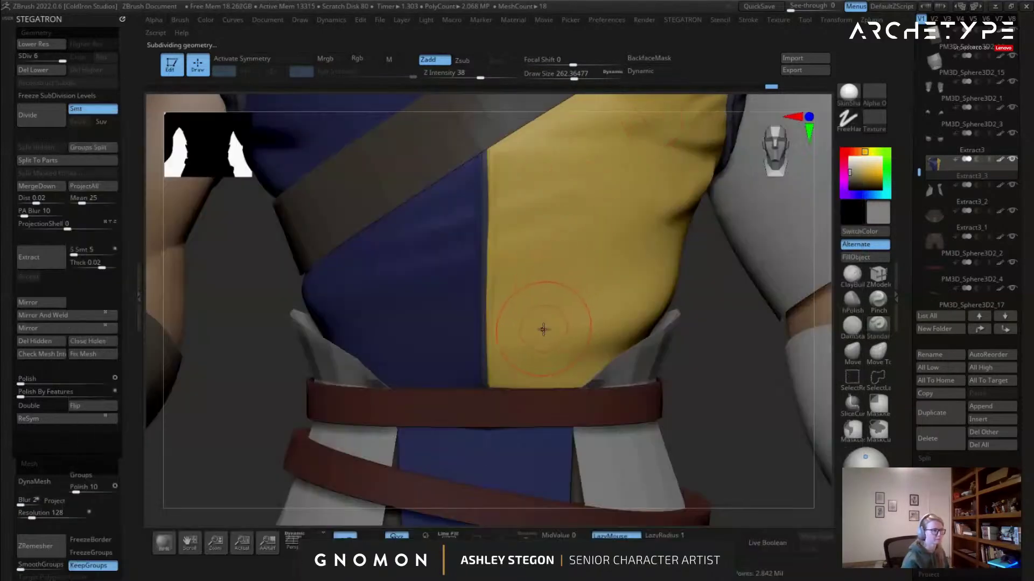
Sculpt folds rising from the belt on the lower part of the yellow front panel.
key(s)
drag(543, 329, 525, 330)
key(s)
mouse_move(541, 373)
mouse_down()
mouse_move(529, 358)
mouse_move(544, 333)
mouse_move(573, 363)
mouse_up()
key(s)
key(s)
alt+right_drag(574, 362, 480, 344)
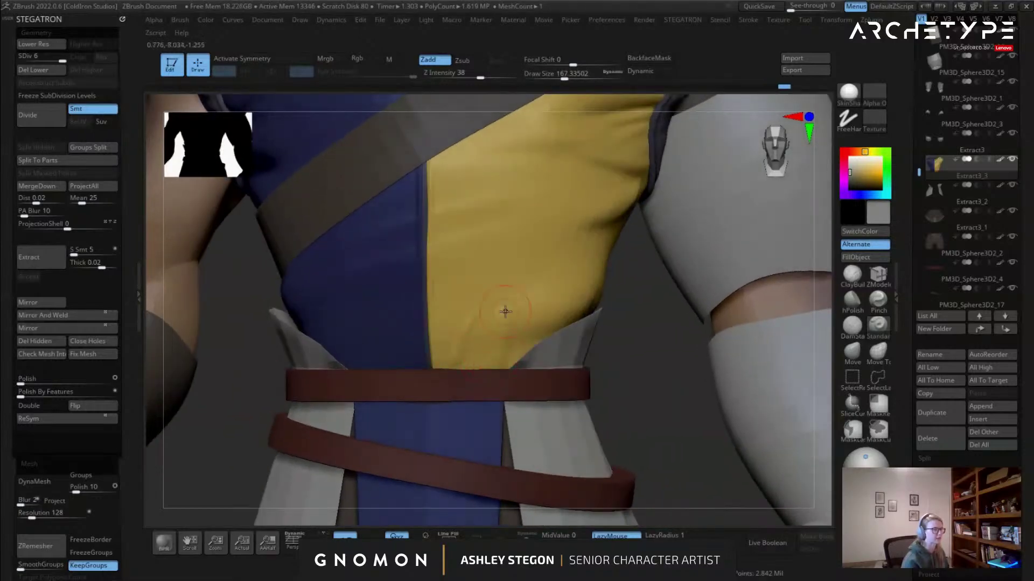
Lower the shirt to subdivision level 4 and soften the yellow panel's waist folds.
key(shift+d)
key(shift+d)
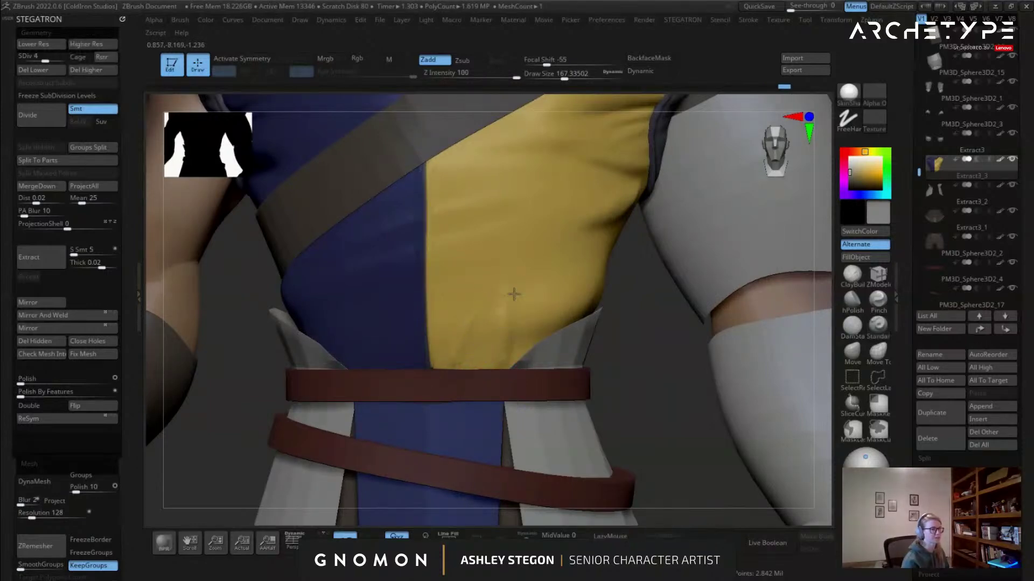
ctrl+right_drag(514, 319, 496, 319)
ctrl+right_drag(582, 331, 533, 346)
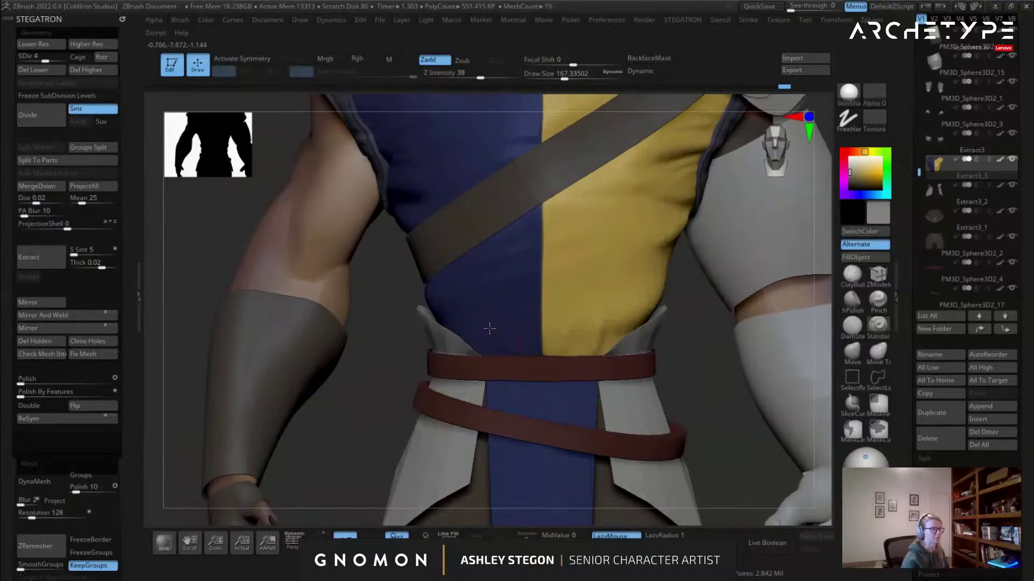
Sculpt diagonal folds into the blue front panel just above the belt at subdivision level 5.
ctrl+right_drag(527, 334, 480, 402)
key(ctrl+d)
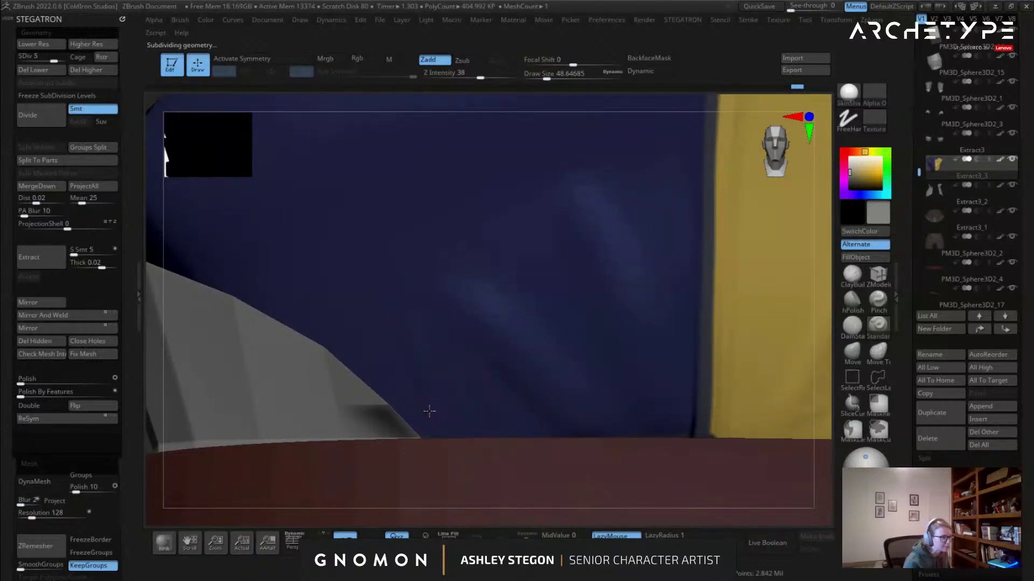
mouse_move(395, 287)
ctrl+right_down()
mouse_move(425, 289)
mouse_move(490, 348)
mouse_move(564, 346)
mouse_move(700, 373)
mouse_move(651, 328)
ctrl+right_up()
key(s)
drag(711, 327, 720, 328)
right_drag(721, 327, 647, 325)
ctrl+right_drag(562, 300, 591, 410)
key(s)
drag(608, 280, 619, 278)
right_drag(689, 226, 635, 210)
Lower the shirt two subdivision levels and adjust the yellow side's shape with the Move brush.
key(s)
click(599, 245)
key(shift+d)
key(shift+d)
key(b)
key(m)
key(v)
key(s)
mouse_move(599, 246)
mouse_down()
mouse_move(609, 247)
mouse_move(580, 231)
mouse_up()
Return to the Standard brush at subdivision level 5 and refine the folds on the yellow side panel with smoothing.
key(b)
key(s)
key(t)
key(d)
key(d)
key(s)
drag(587, 267, 578, 267)
ctrl+right_drag(623, 252, 636, 278)
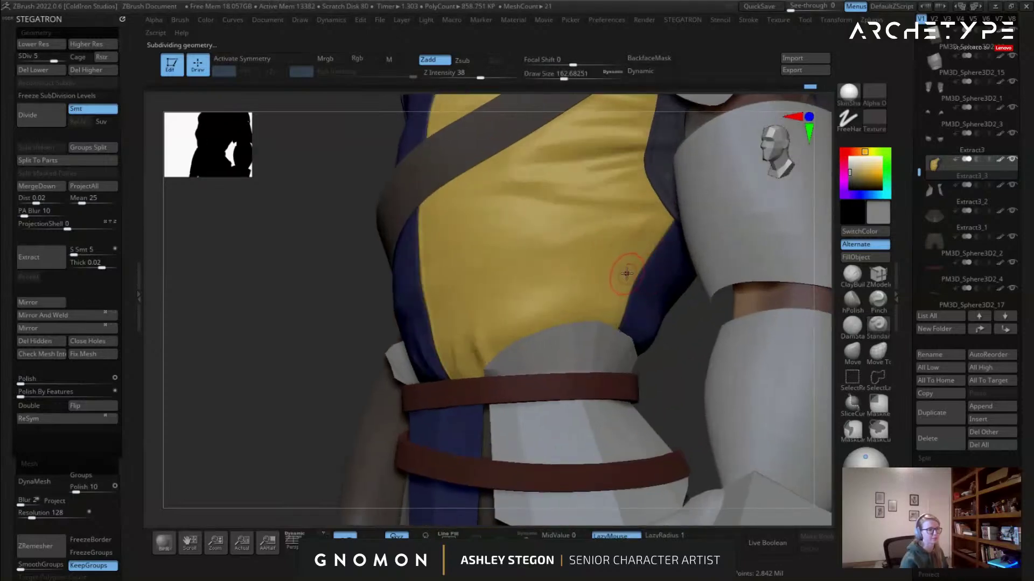
key(s)
mouse_move(621, 277)
shift+mouse_down()
mouse_move(658, 280)
mouse_move(625, 285)
shift+mouse_up()
Set the Standard brush to Alpha 38 with a focal shift of -46 and rework the yellow side panel's folds.
key(s)
click(874, 92)
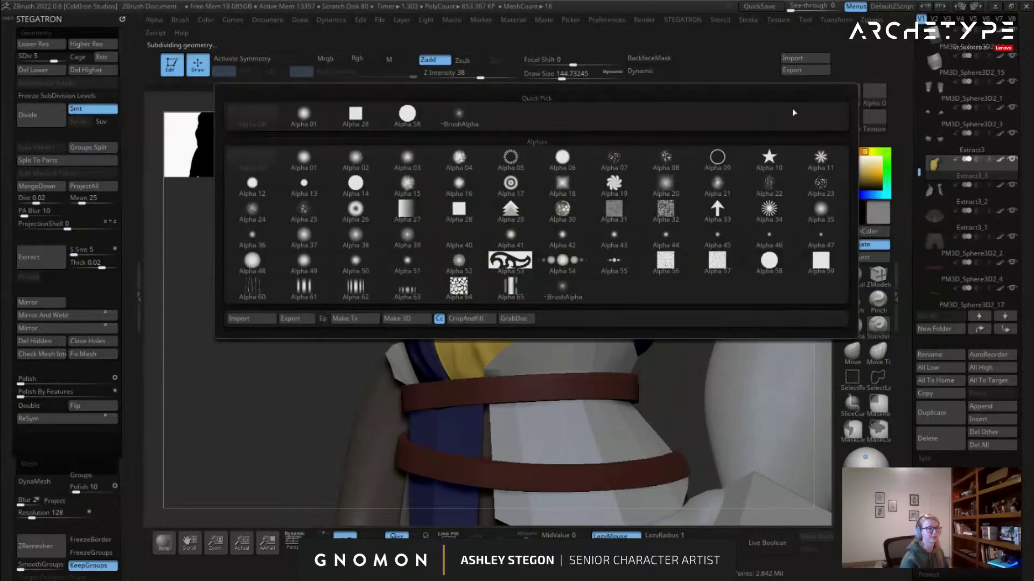
click(356, 235)
drag(636, 273, 606, 271)
key(ctrl+z)
drag(572, 66, 551, 65)
key(bracketleft)
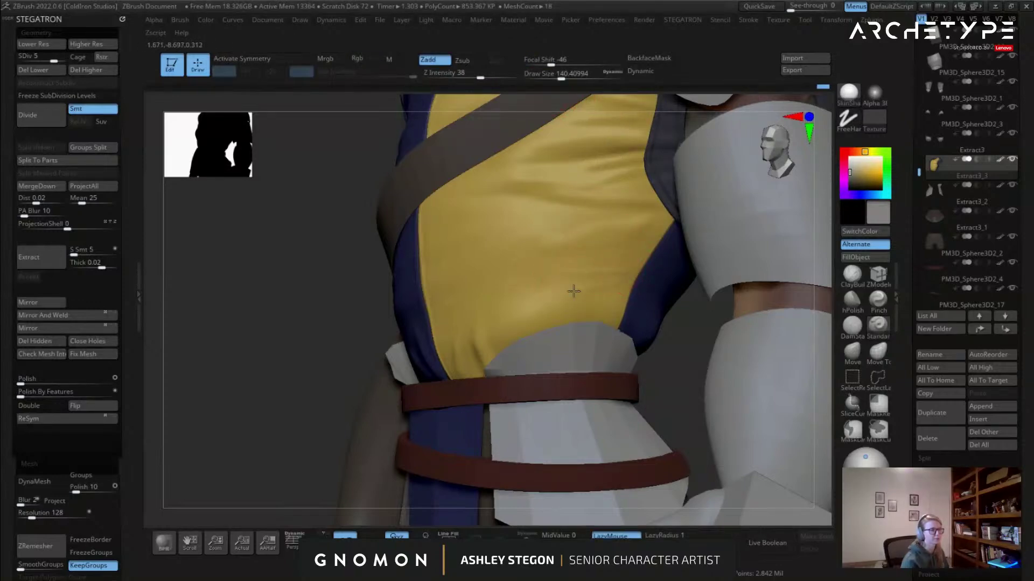
mouse_move(597, 289)
shift+mouse_down()
mouse_move(544, 291)
mouse_move(603, 271)
shift+mouse_up()
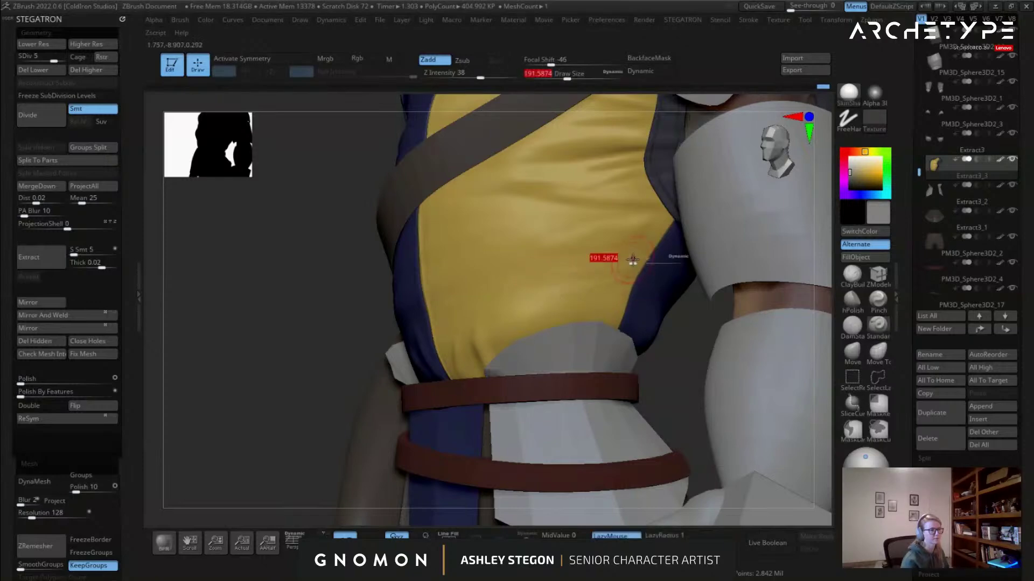
Sculpt a soft fold across the blue chest panel with the Standard brush.
alt+right_drag(599, 249, 672, 220)
right_drag(500, 216, 554, 201)
alt+right_drag(334, 223, 479, 273)
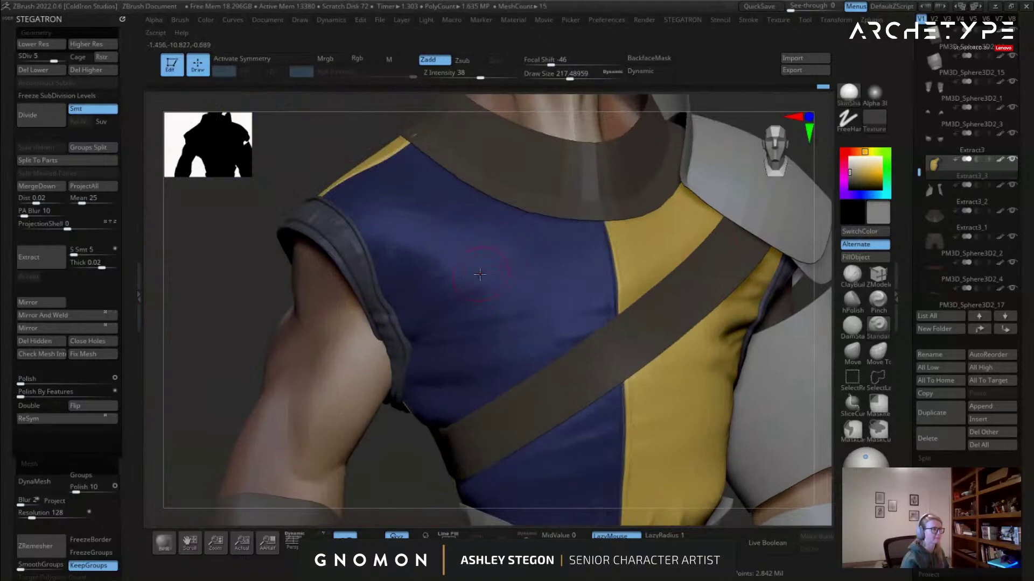
right_drag(426, 179, 418, 160)
right_drag(532, 254, 408, 186)
drag(496, 255, 536, 291)
key(shift+d)
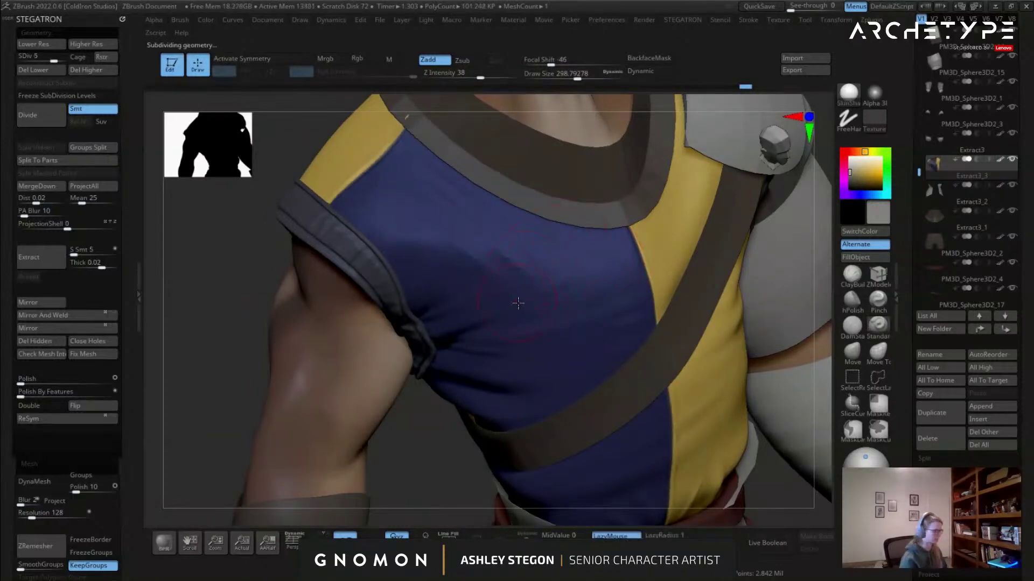
Load the SmoothDirectional brush from the Smooth brush folder as the smoothing brush.
key(comma)
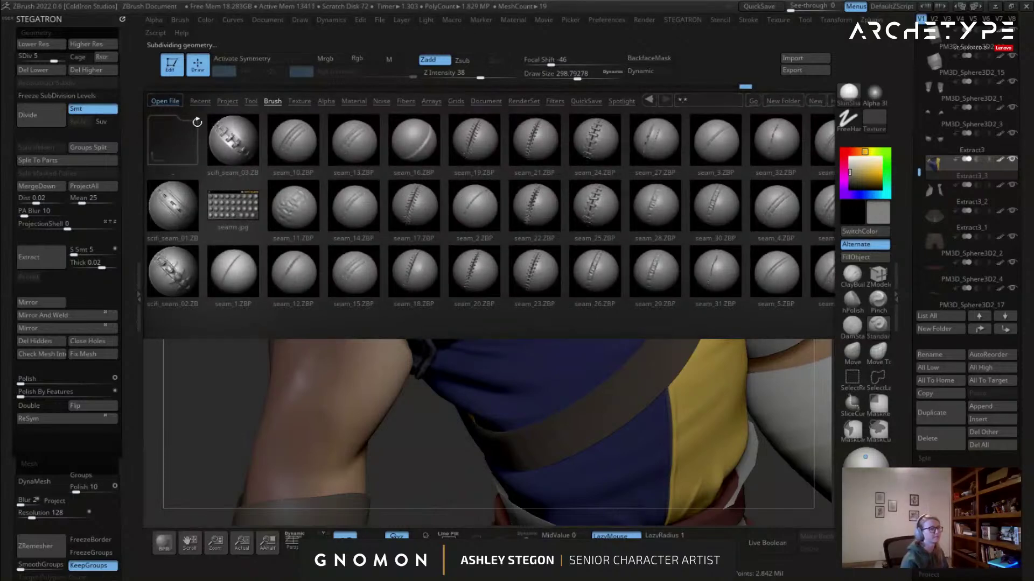
click(271, 104)
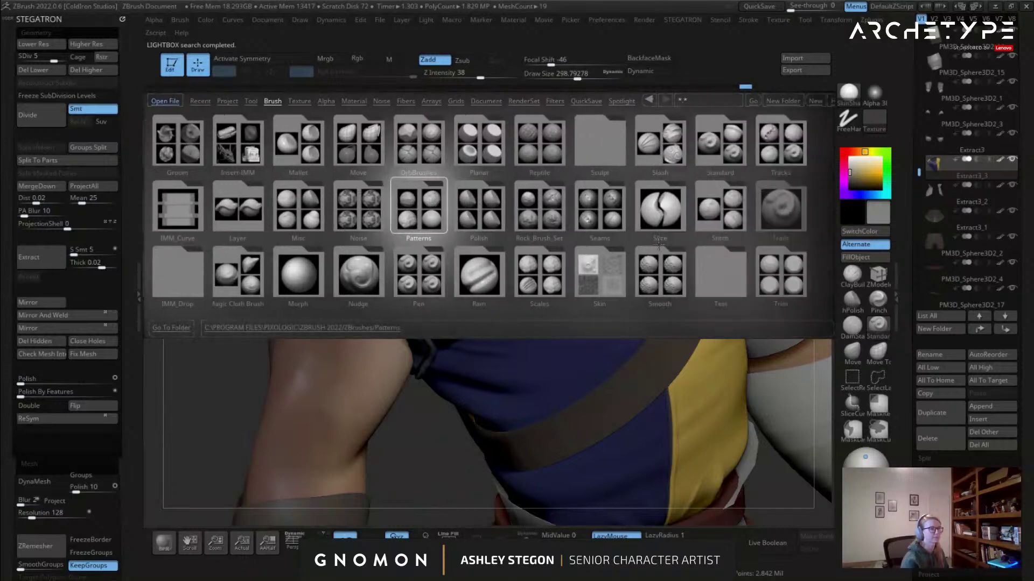
click(645, 272)
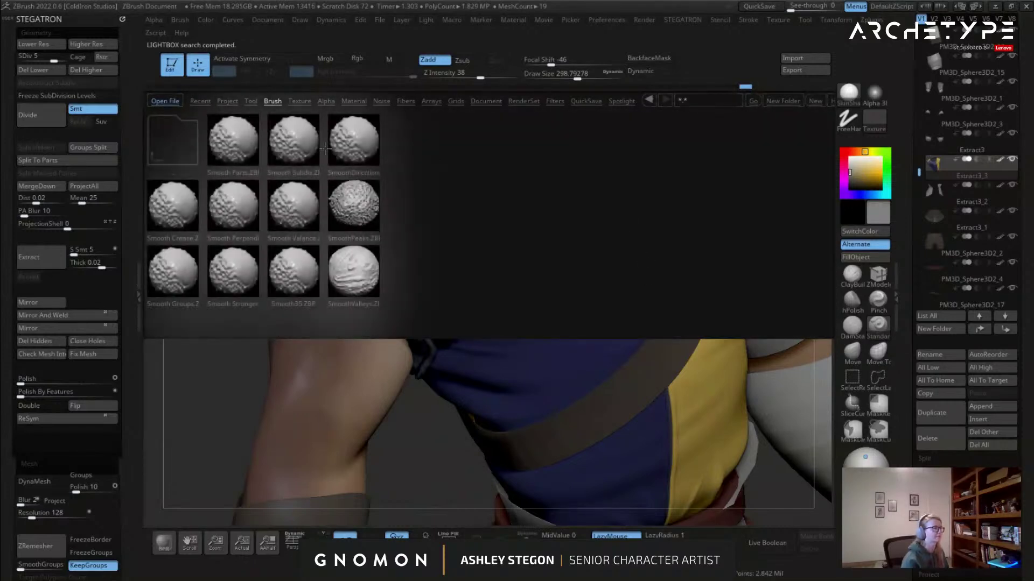
double_click(351, 141)
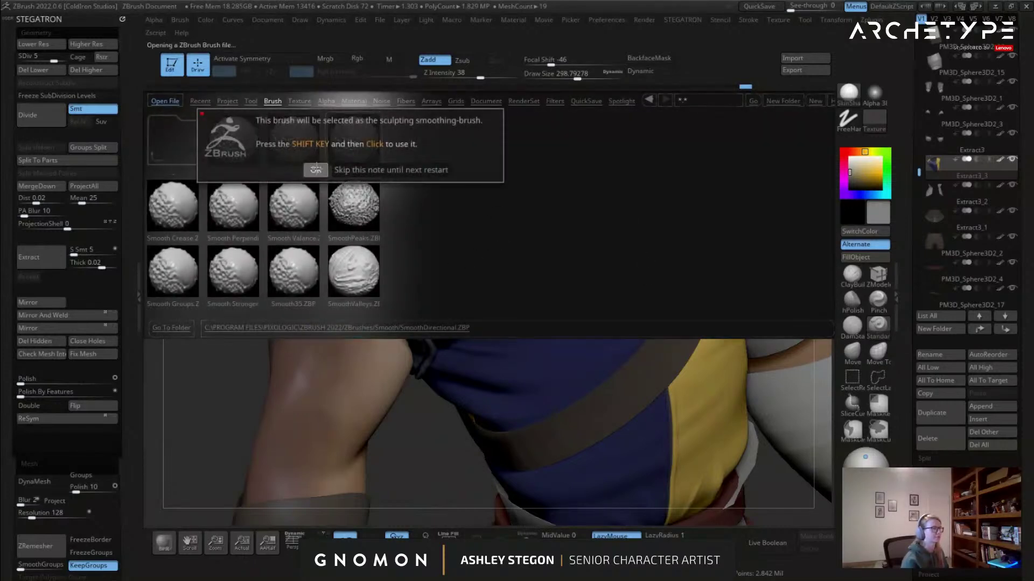
click(316, 170)
Raise the shirt to subdivision level 6 and soften the blue chest folds near the shoulder and armhole with directional smoothing.
key(d)
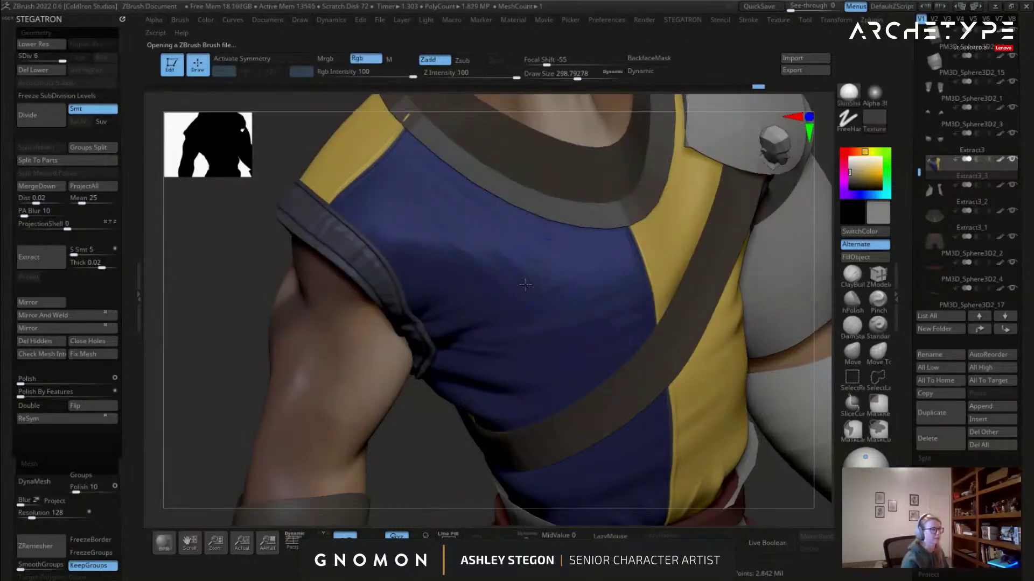
right_drag(457, 299, 517, 288)
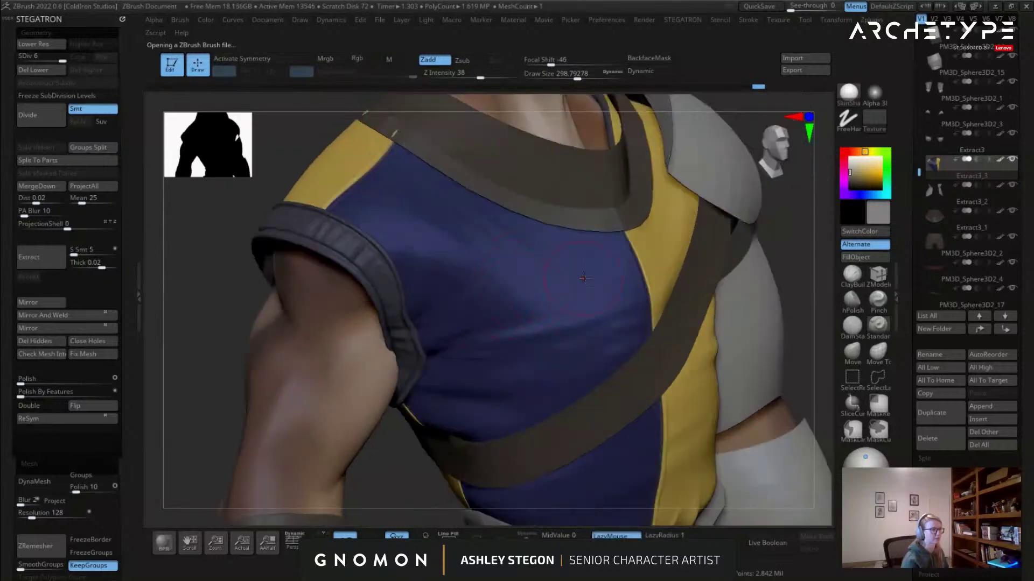
mouse_move(597, 269)
right_down()
mouse_move(510, 277)
mouse_move(514, 302)
right_up()
shift+drag(485, 231, 422, 189)
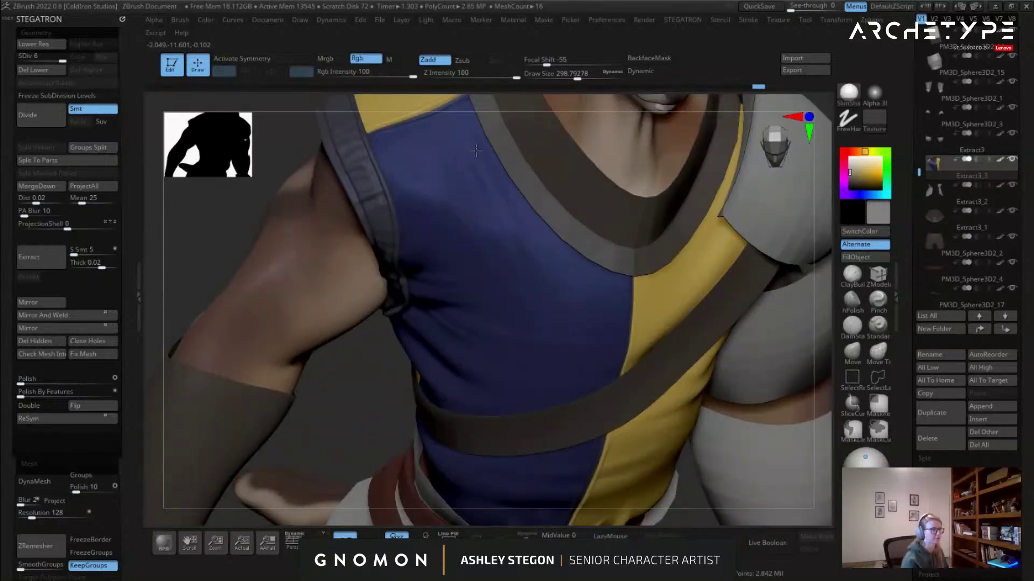
shift+drag(462, 162, 417, 161)
key(s)
drag(434, 203, 425, 203)
mouse_move(450, 235)
right_down()
mouse_move(470, 261)
mouse_move(511, 269)
right_up()
right_drag(454, 220, 417, 256)
key(s)
drag(392, 278, 395, 278)
right_drag(368, 279, 384, 282)
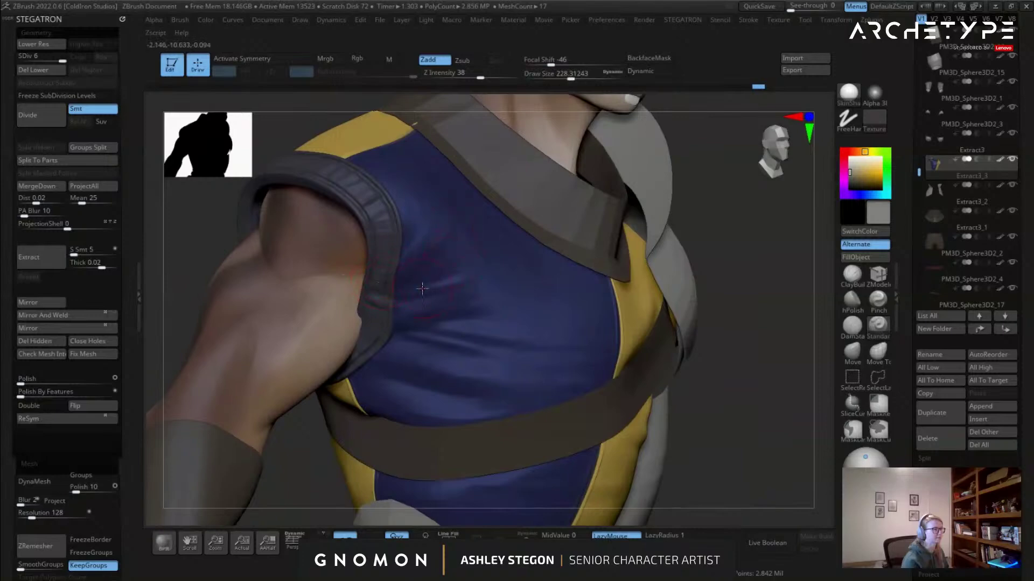
Set the shirt to subdivision level 5 and sculpt horizontal folds into the blue panel between the armhole and the diagonal strap.
key(shift+d)
key(shift+d)
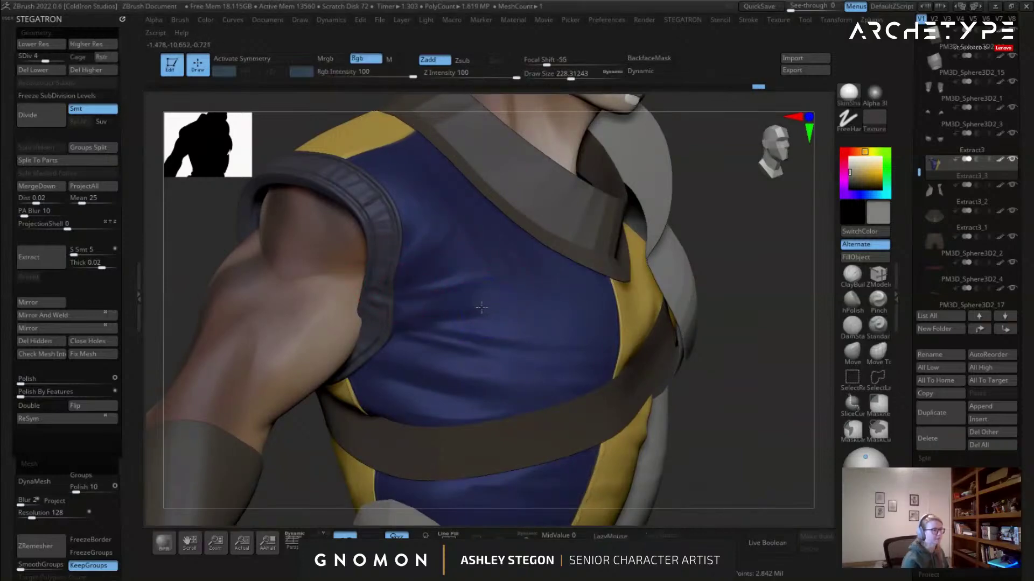
key(d)
alt+right_drag(425, 335, 463, 291)
drag(434, 287, 527, 316)
right_drag(410, 303, 452, 308)
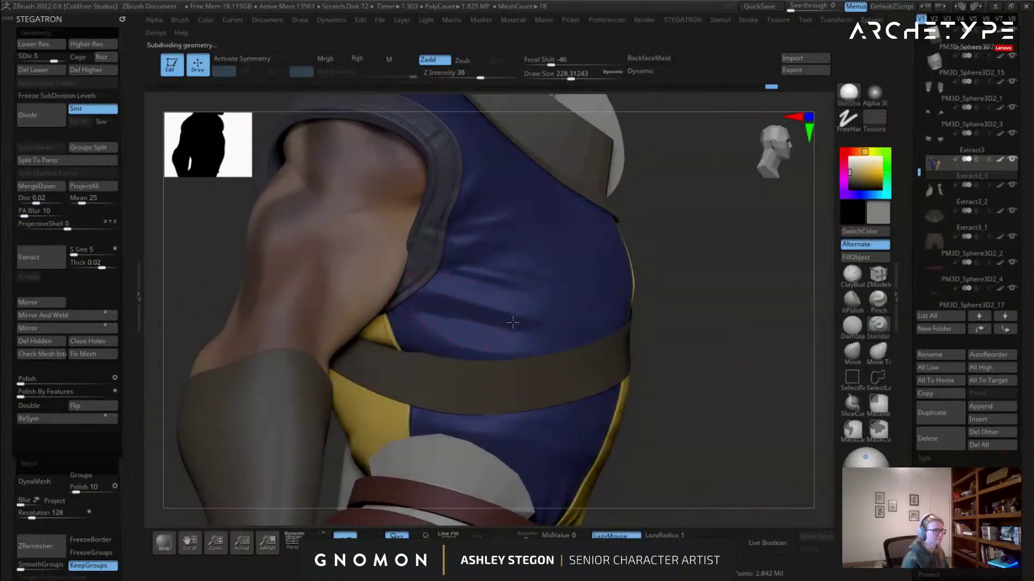
drag(488, 317, 542, 325)
key(shift)
right_drag(446, 333, 526, 312)
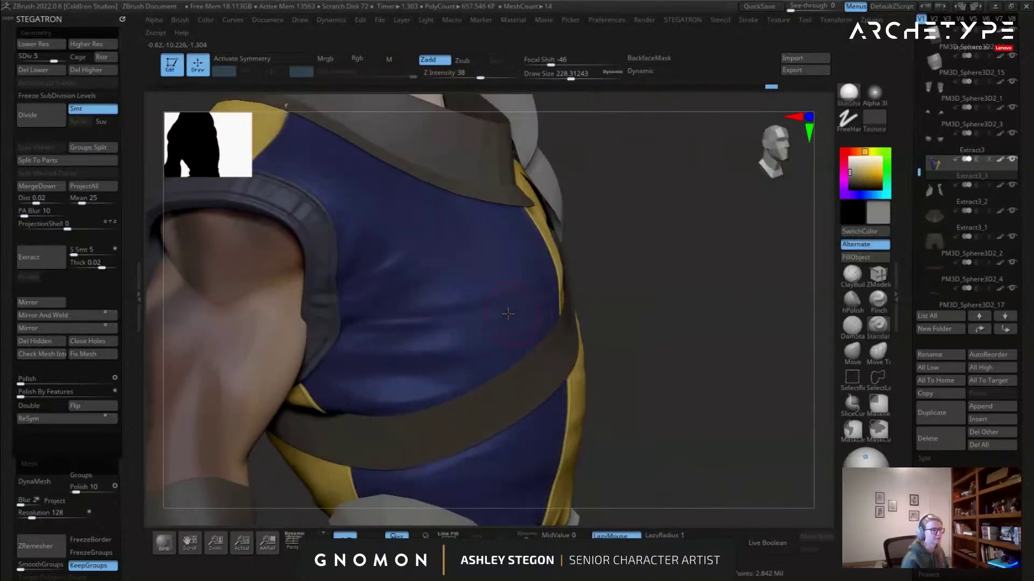
Carve creases radiating from the armhole into the blue chest with the DamStandard brush.
right_drag(403, 291, 468, 246)
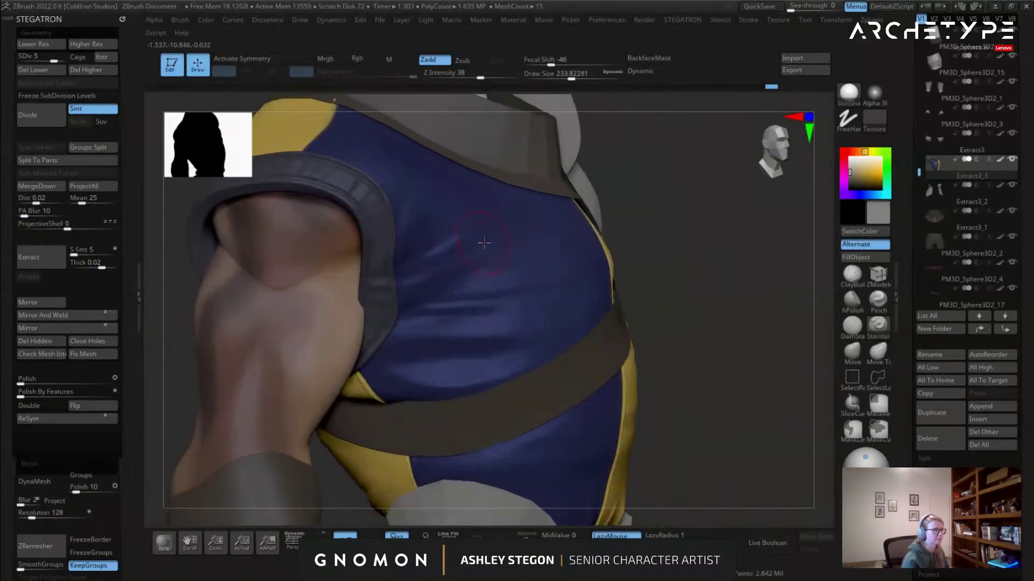
click(852, 326)
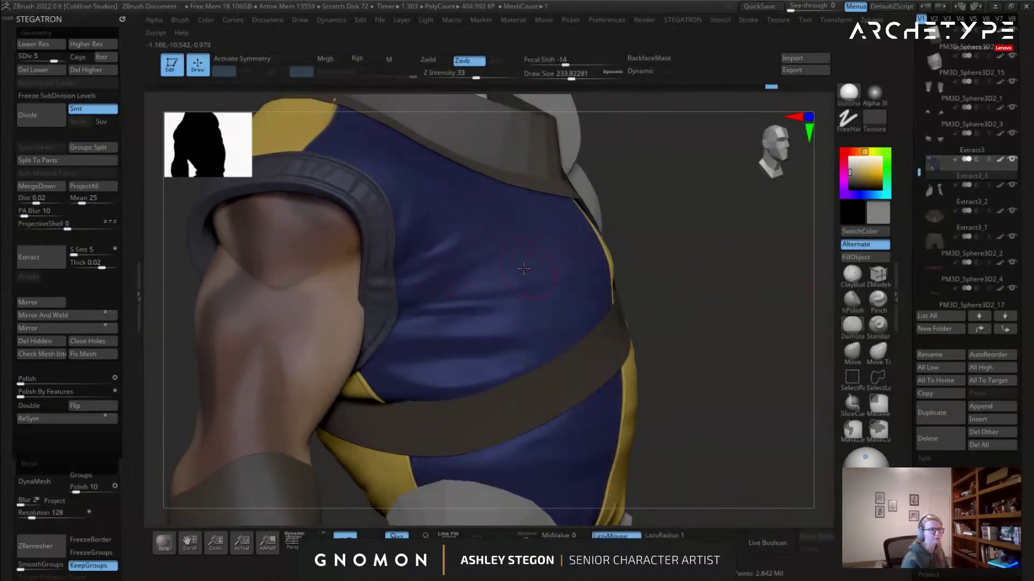
right_drag(543, 270, 468, 257)
key(s)
drag(467, 258, 489, 237)
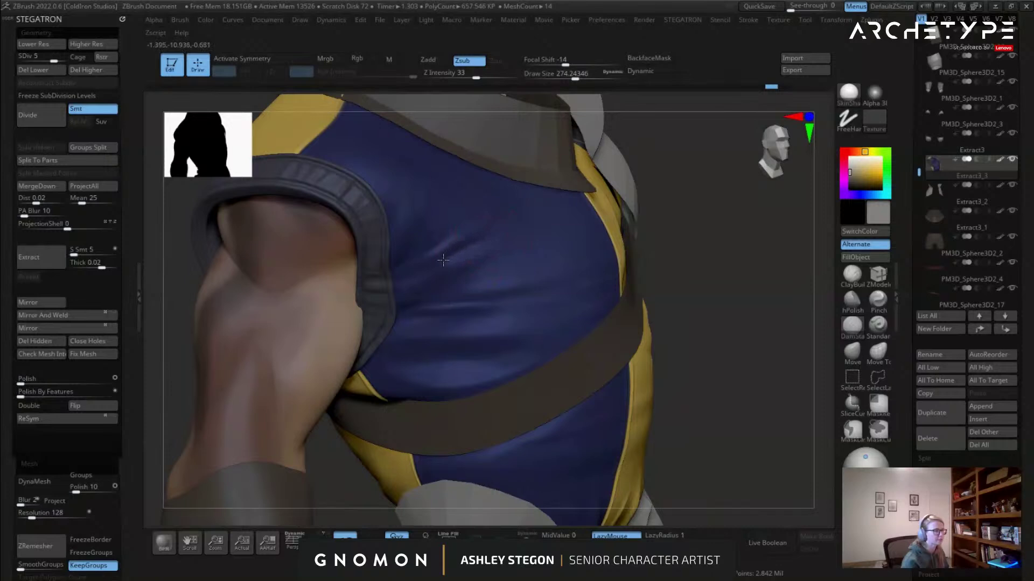
key(s)
drag(451, 281, 414, 296)
right_drag(418, 300, 427, 289)
Carve and soften creases in the blue panel just above the diagonal strap.
key(s)
drag(429, 302, 420, 302)
key(s)
drag(474, 352, 493, 352)
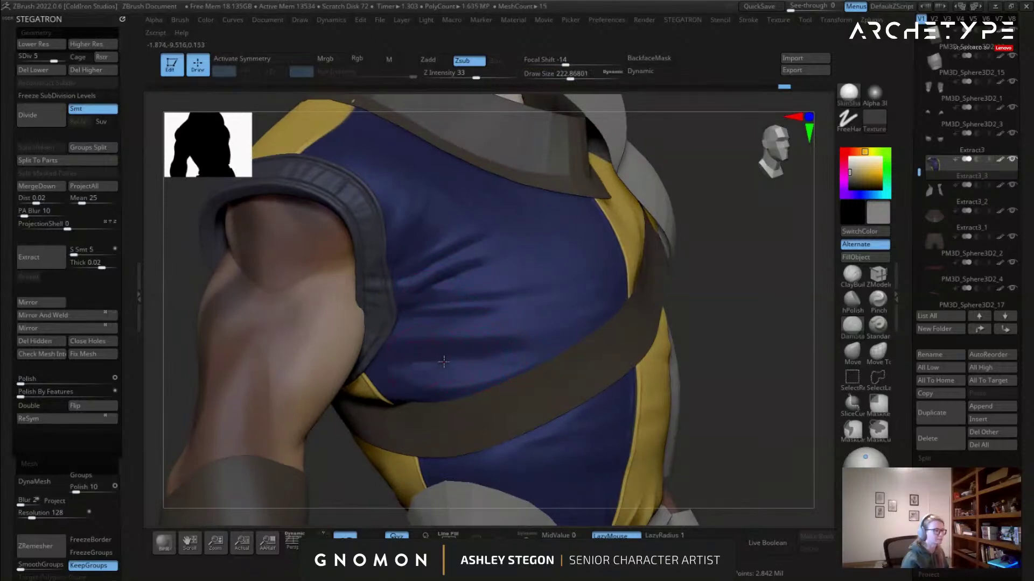
drag(552, 339, 532, 347)
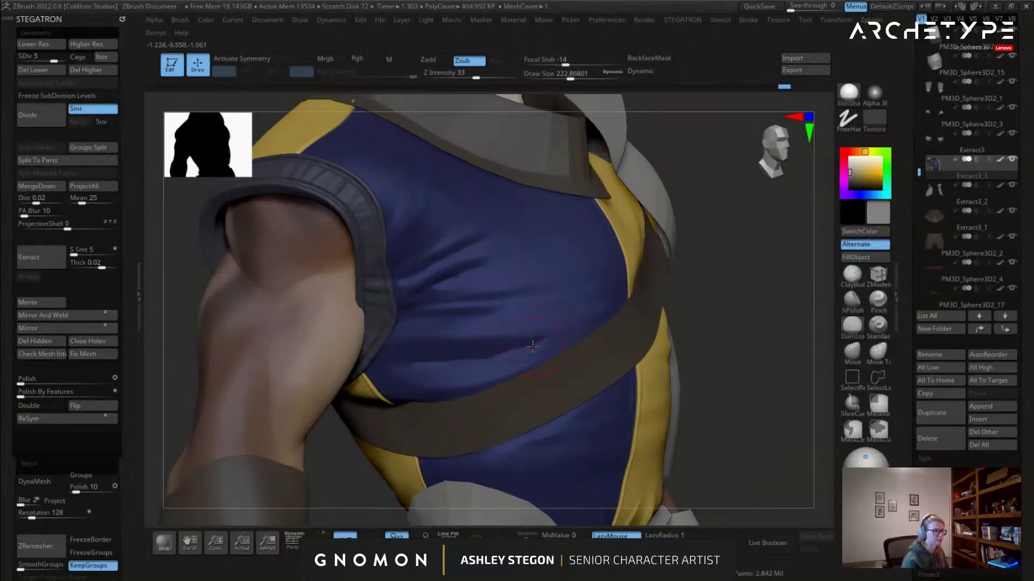
key(shift)
Smooth the blue chest creases beside the armhole at subdivision levels 6 and 5.
key(ctrl+d)
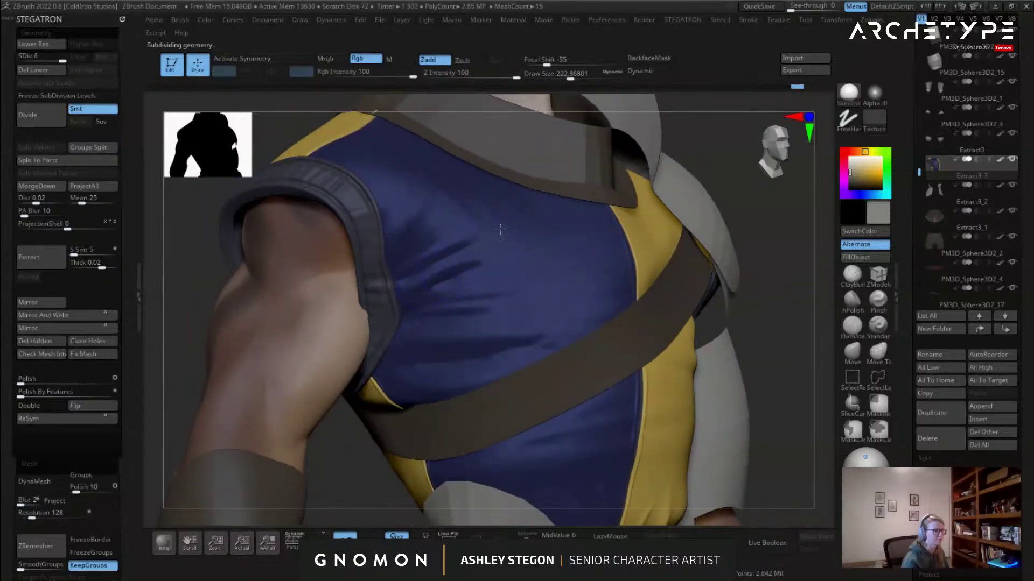
mouse_move(402, 239)
right_down()
mouse_move(439, 286)
mouse_move(413, 296)
mouse_move(454, 299)
mouse_move(429, 300)
mouse_move(457, 271)
right_up()
shift+right_drag(530, 290, 498, 297)
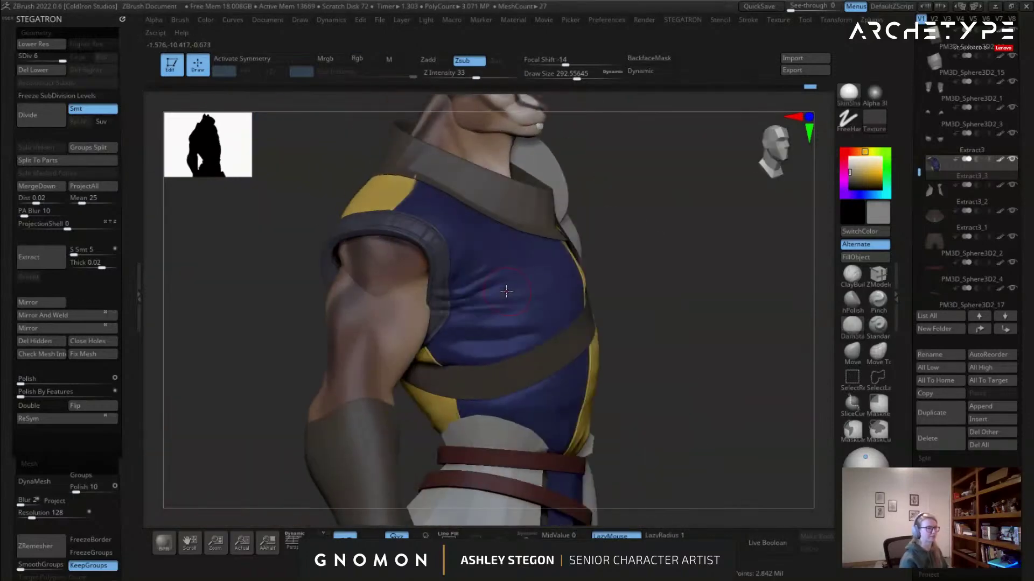
key(shift+d)
key(shift)
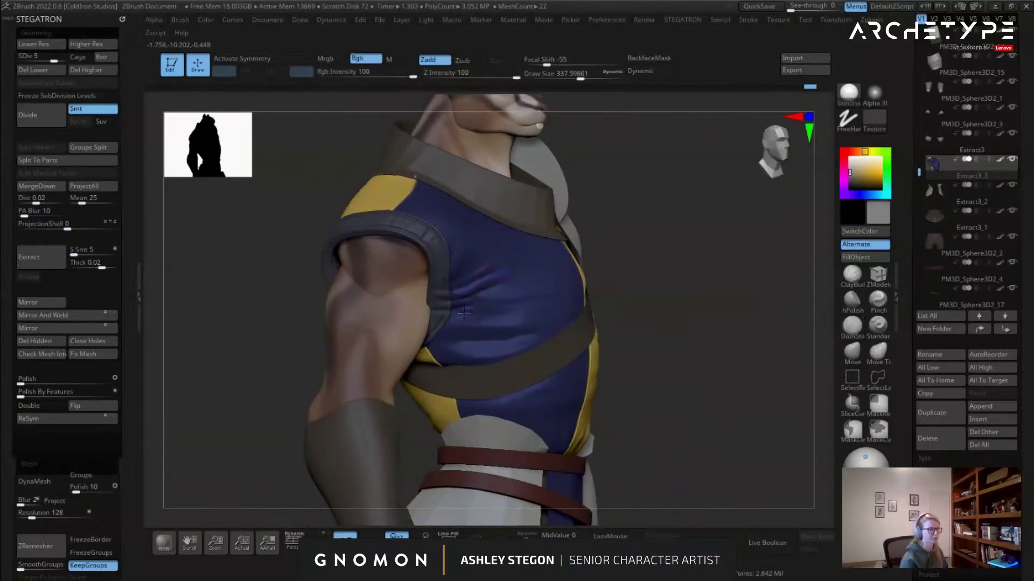
shift+drag(508, 269, 494, 279)
right_drag(507, 269, 496, 280)
Carve small folds across the centre seam below the strap at subdivision level 6 and smooth them on the yellow side.
key(d)
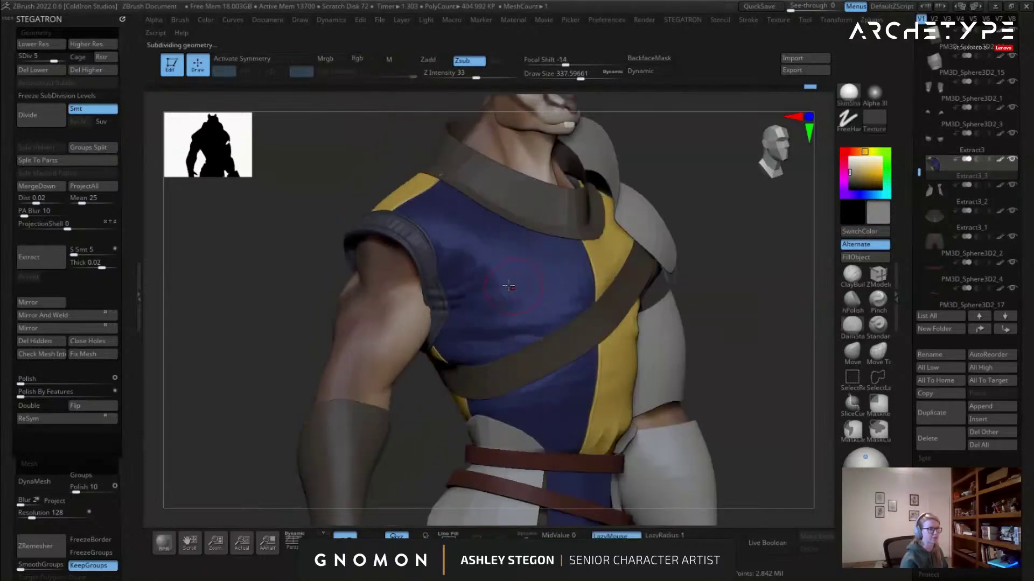
mouse_move(501, 315)
ctrl+right_down()
mouse_move(520, 323)
mouse_move(520, 336)
ctrl+right_up()
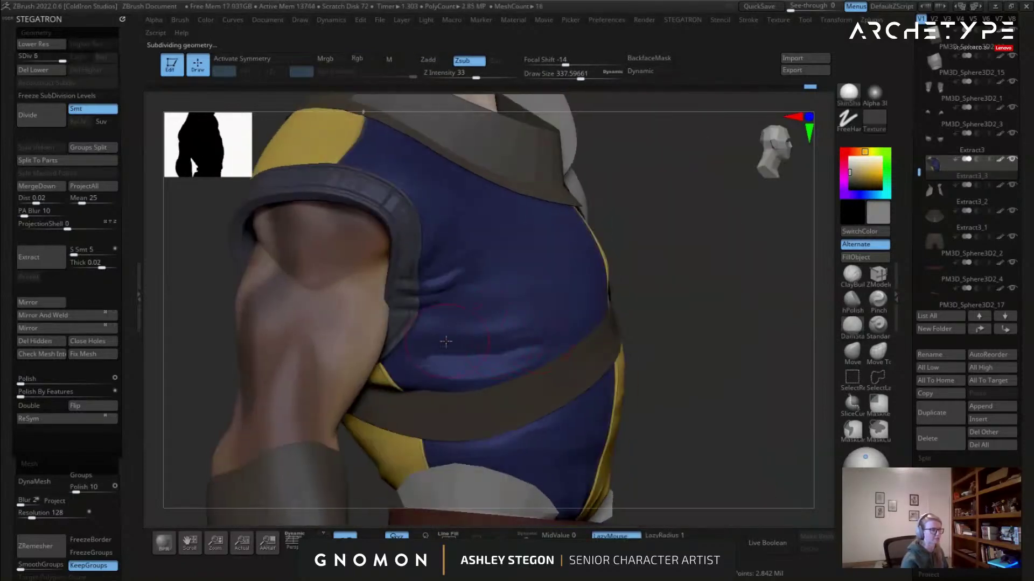
mouse_move(442, 344)
right_down()
mouse_move(517, 335)
mouse_move(537, 348)
right_up()
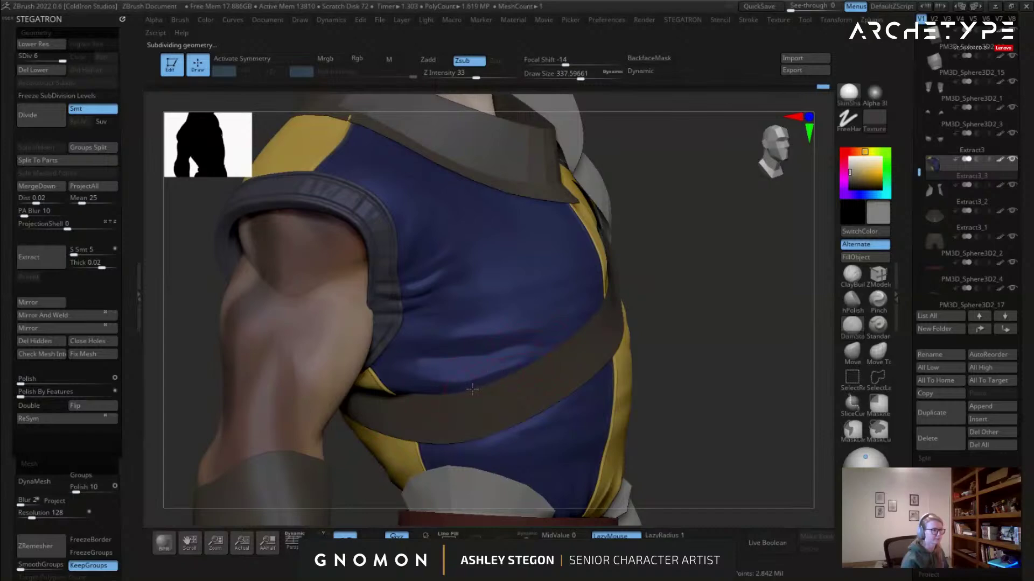
right_drag(385, 402, 563, 341)
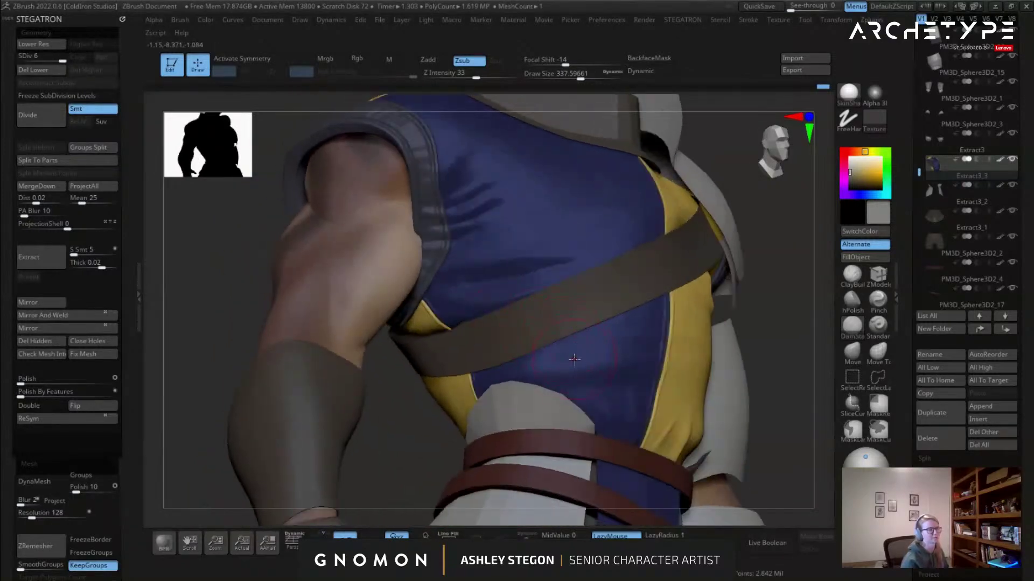
right_drag(649, 345, 550, 356)
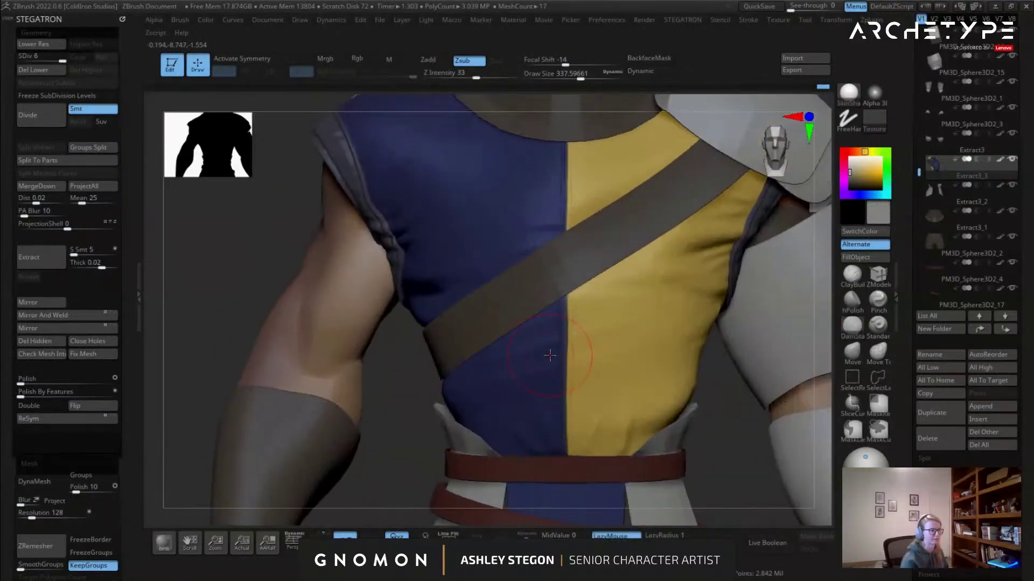
drag(537, 359, 522, 369)
key(s)
click(541, 342)
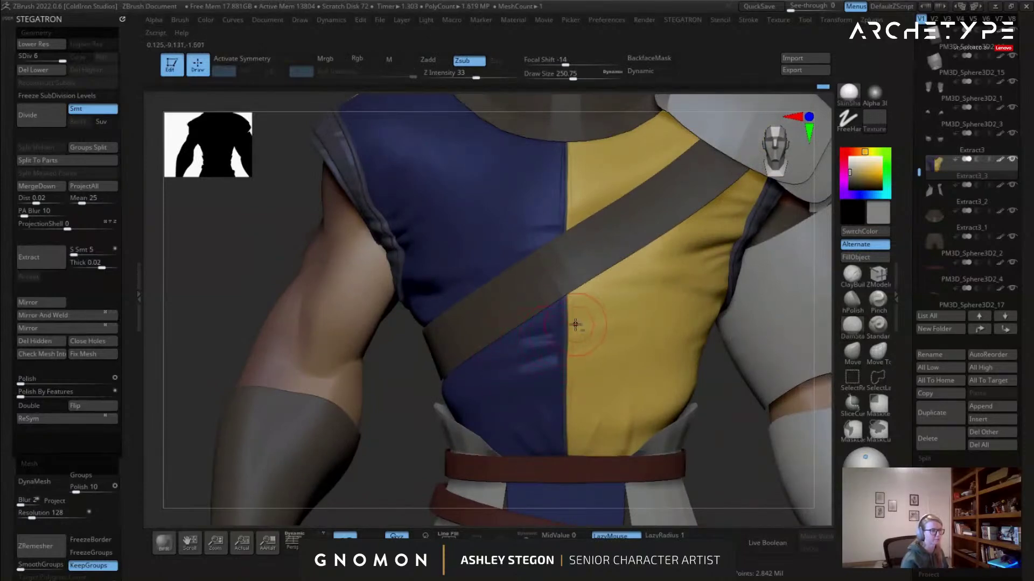
shift+drag(617, 336, 641, 334)
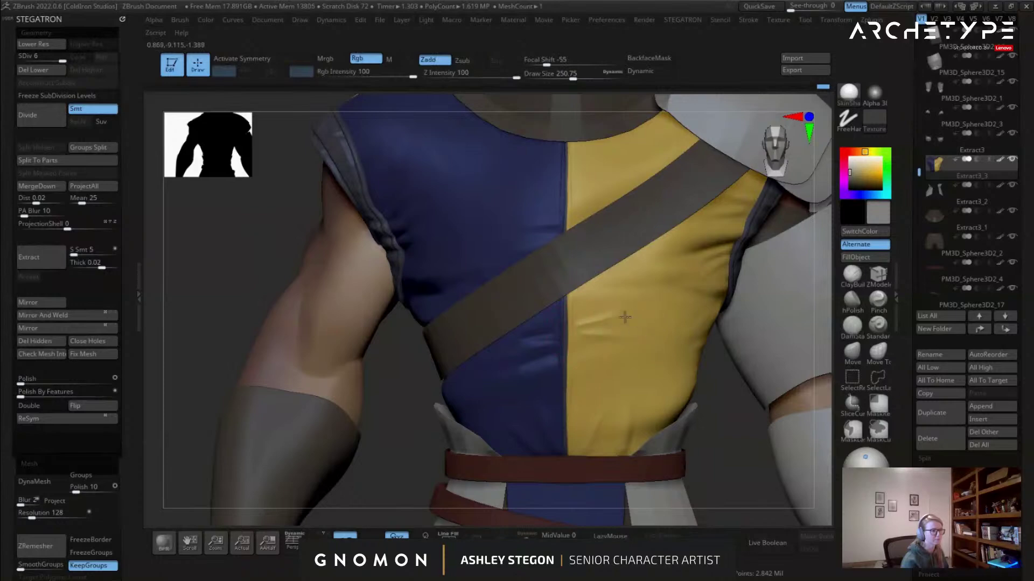
Lower the shirt to subdivision level 5 and build up folds beside the lower centre seam with the Standard brush and smoothing.
key(shift+d)
key(bracketright)
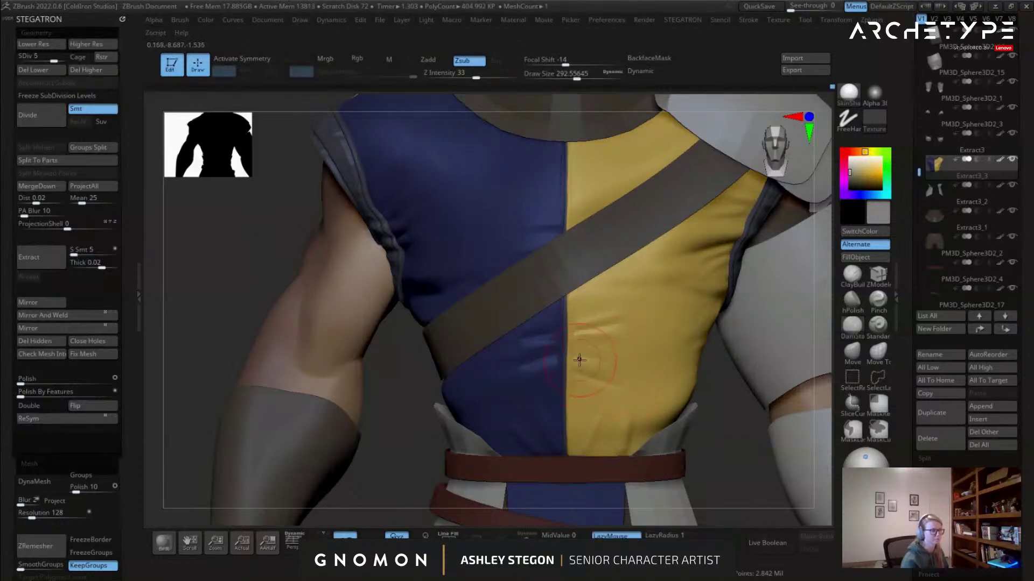
click(877, 326)
key(s)
drag(598, 361, 576, 353)
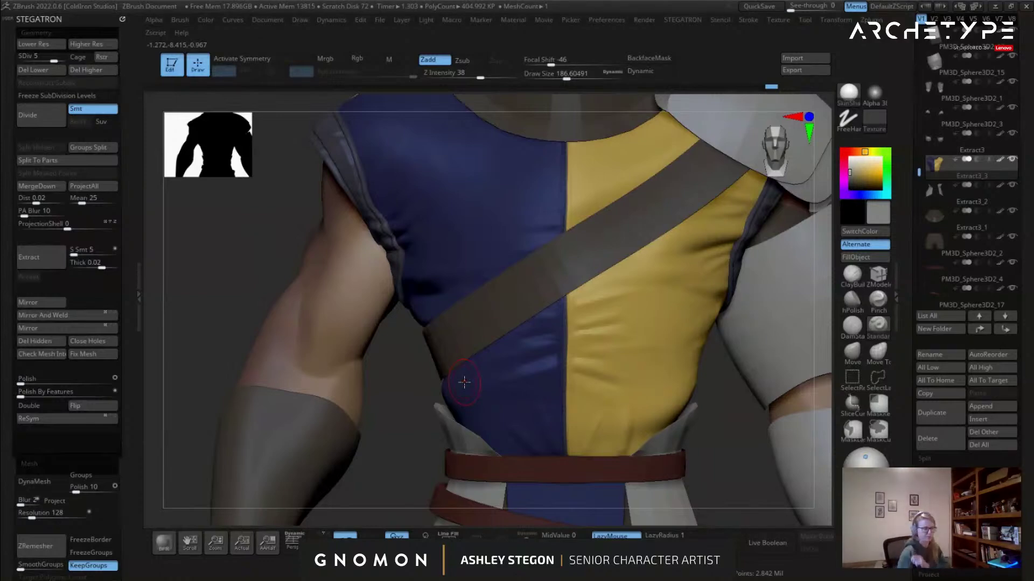
right_drag(619, 187, 636, 346)
drag(636, 345, 592, 357)
shift+drag(630, 325, 636, 391)
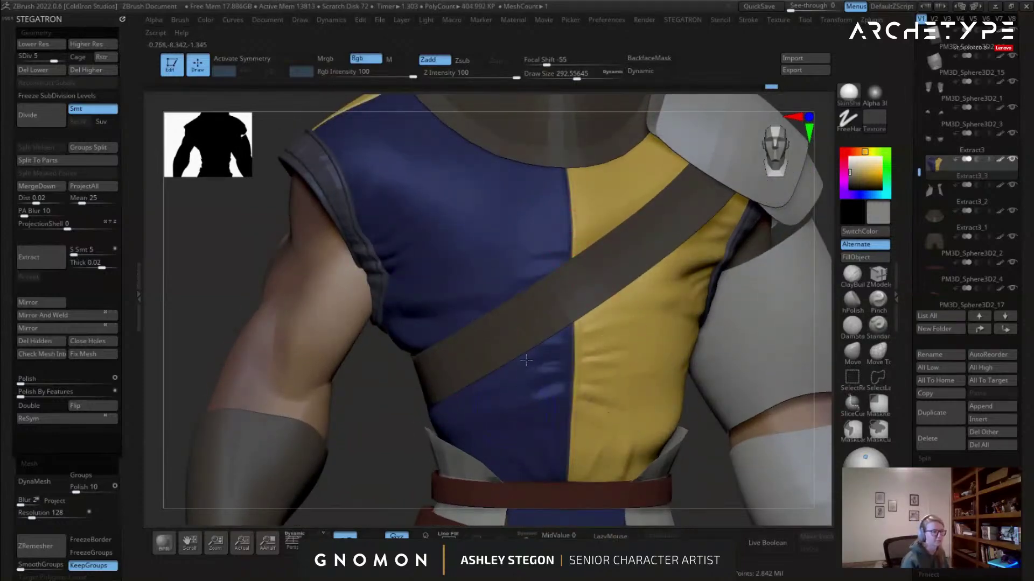
Raise the shirt to subdivision level 6 and sculpt a fold into the blue chest beside the upper centre seam.
key(ctrl+d)
key(bracketleft)
alt+right_drag(605, 325, 581, 405)
key(bracketleft)
alt+right_drag(528, 281, 530, 290)
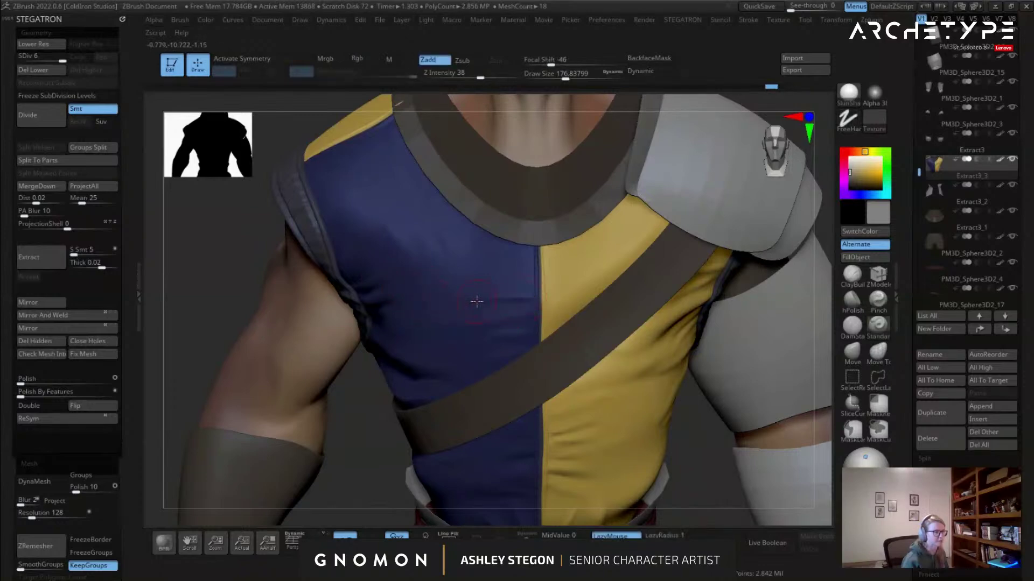
mouse_move(527, 284)
mouse_down()
mouse_move(437, 270)
mouse_move(477, 278)
mouse_move(476, 296)
mouse_up()
Return to subdivision level 5 and sculpt small folds across the centre seam between the collar and the strap.
key(shift+d)
key(s)
key(s)
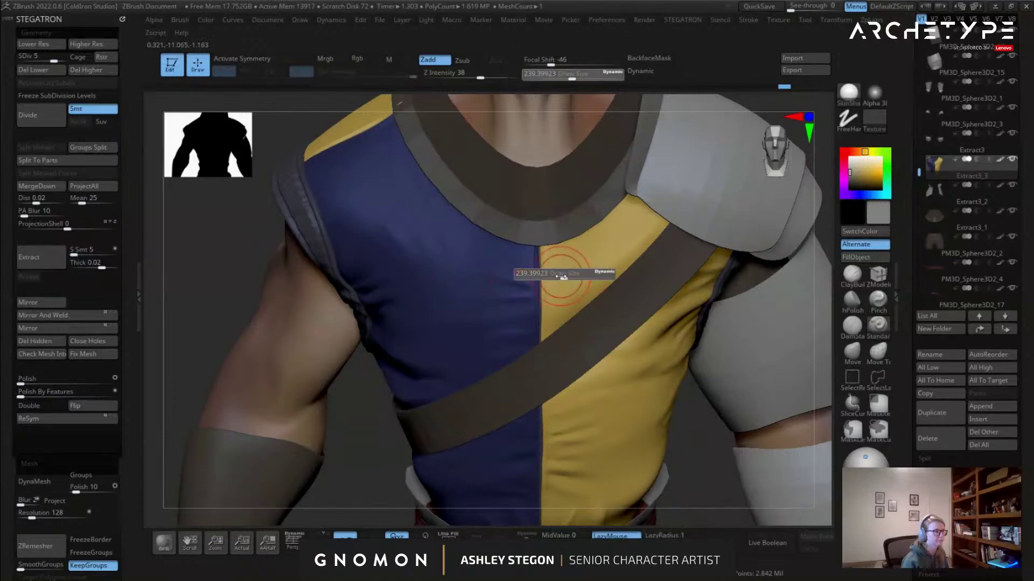
mouse_move(542, 268)
mouse_down()
mouse_move(609, 248)
mouse_move(603, 280)
mouse_move(578, 268)
mouse_up()
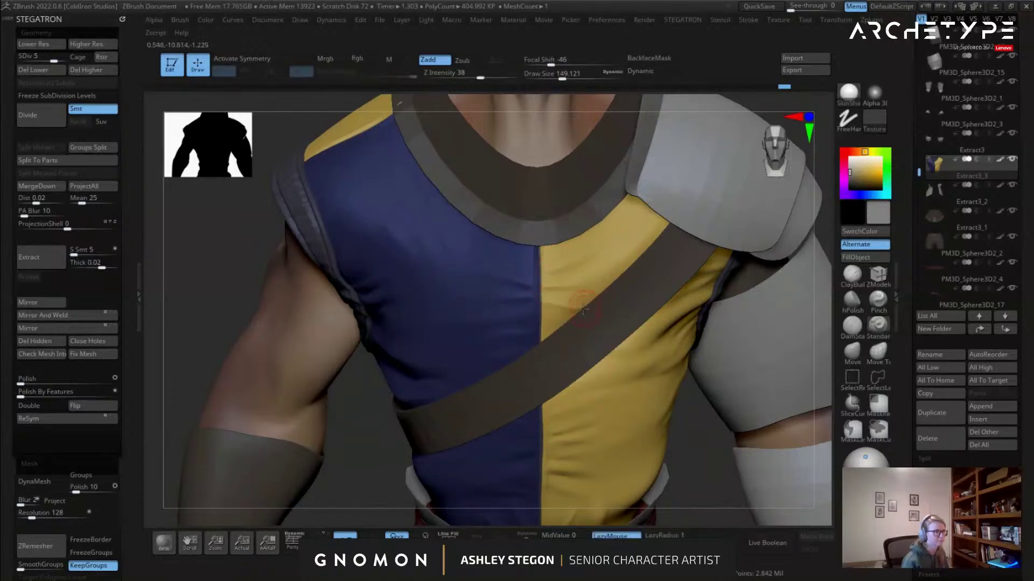
mouse_move(586, 302)
right_down()
mouse_move(581, 293)
mouse_move(601, 295)
mouse_move(597, 281)
right_up()
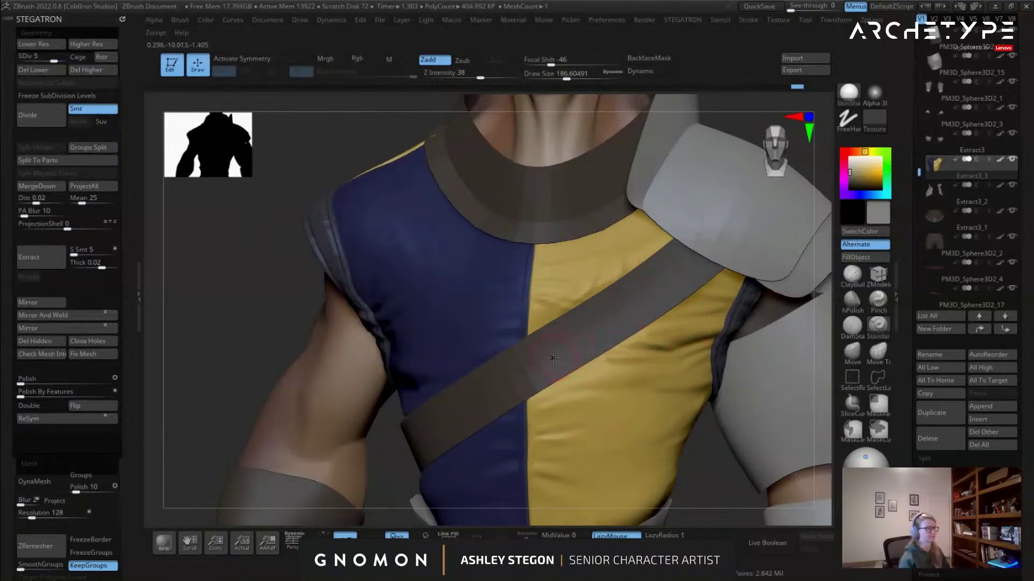
Refine the folds on the blue chest around the diagonal strap with the Standard brush at subdivision level 5.
right_drag(553, 357, 599, 362)
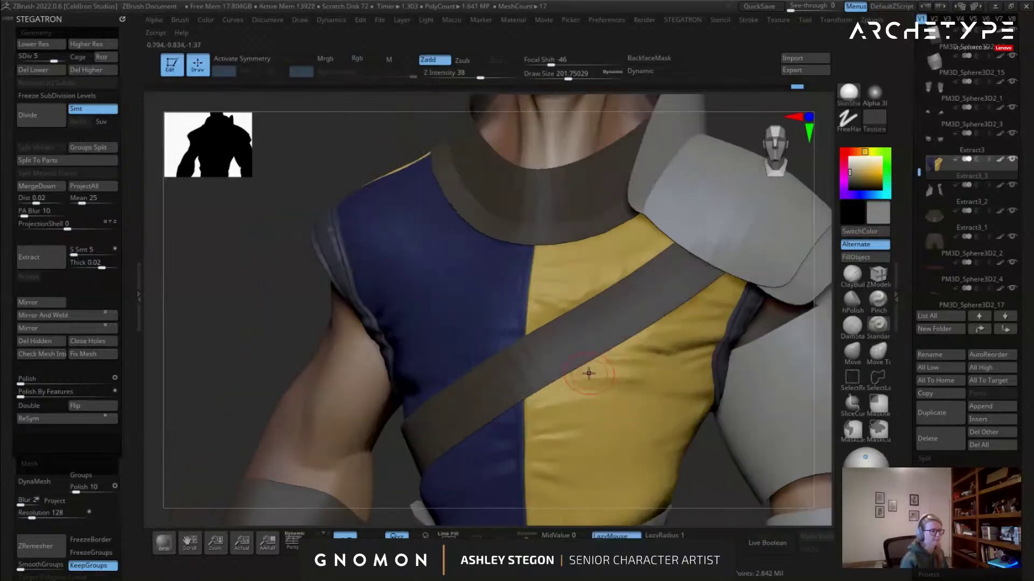
right_drag(602, 388, 645, 360)
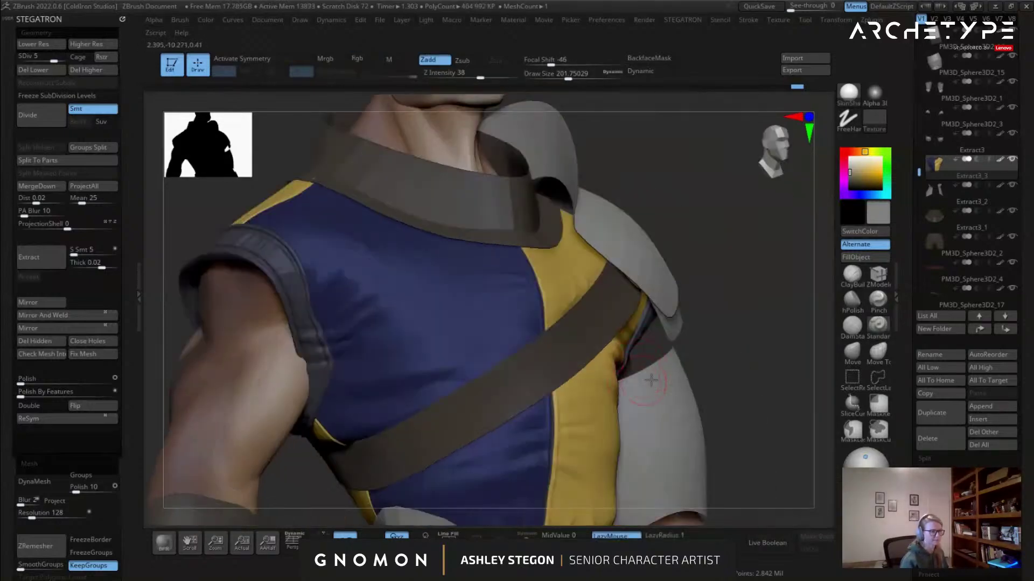
click(872, 330)
click(721, 216)
mouse_move(554, 359)
alt+right_down()
mouse_move(546, 341)
mouse_move(584, 300)
alt+right_up()
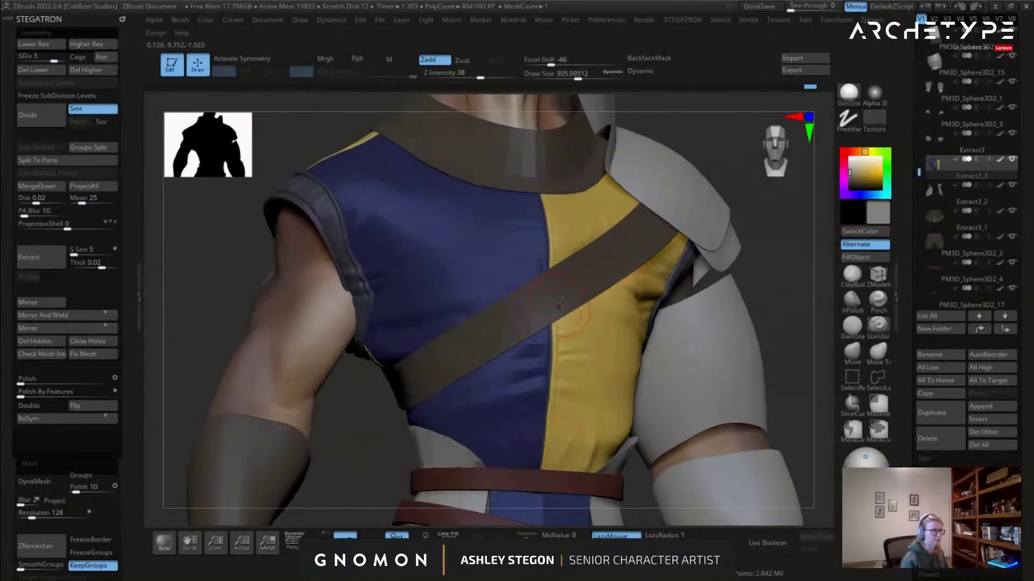
key(s)
drag(573, 309, 532, 332)
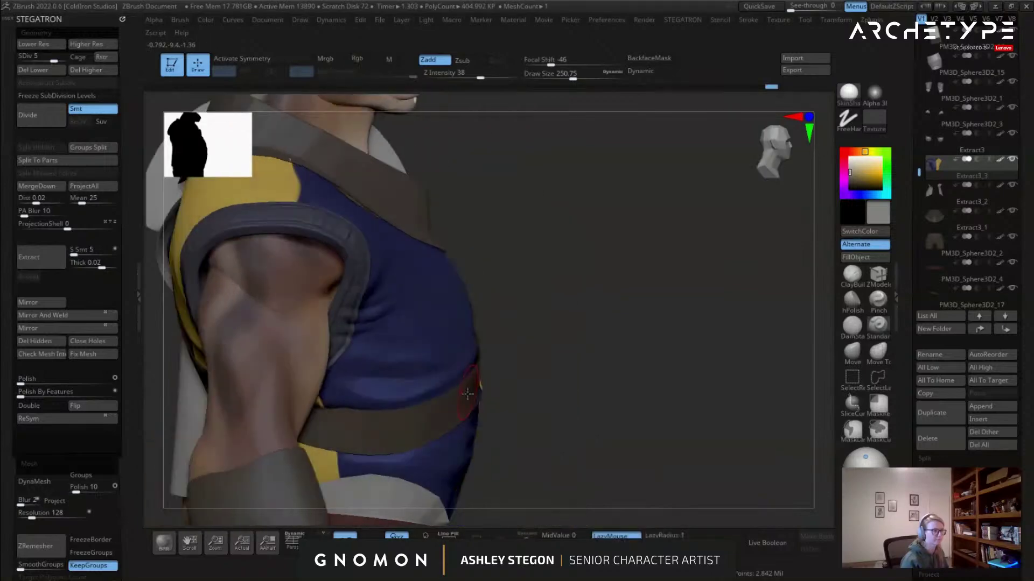
Raise the shirt to subdivision level 6, build up small folds across the back's centre seam above the strap with ClayBuildup, and smooth them.
right_drag(457, 371, 489, 353)
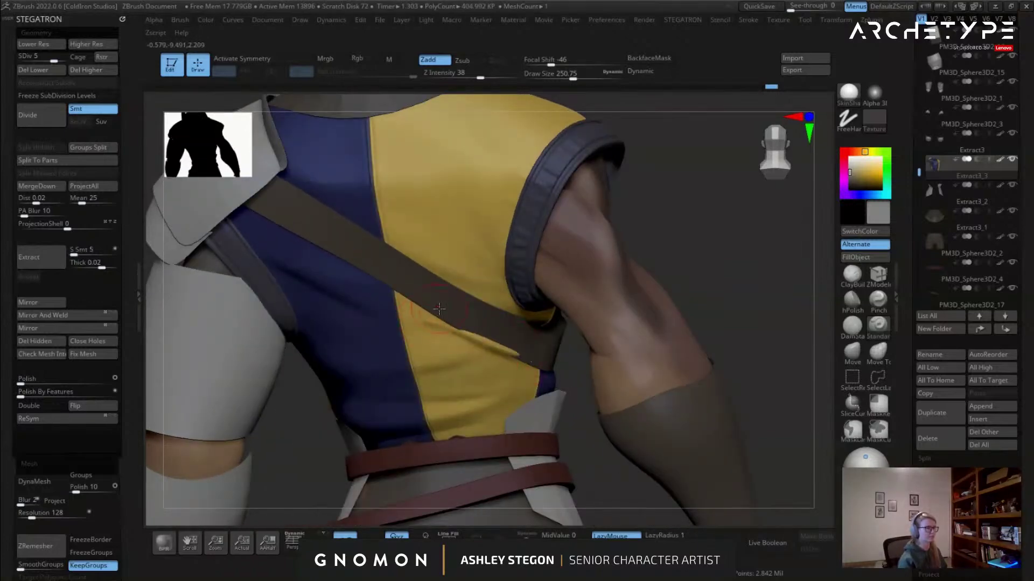
right_drag(531, 357, 444, 284)
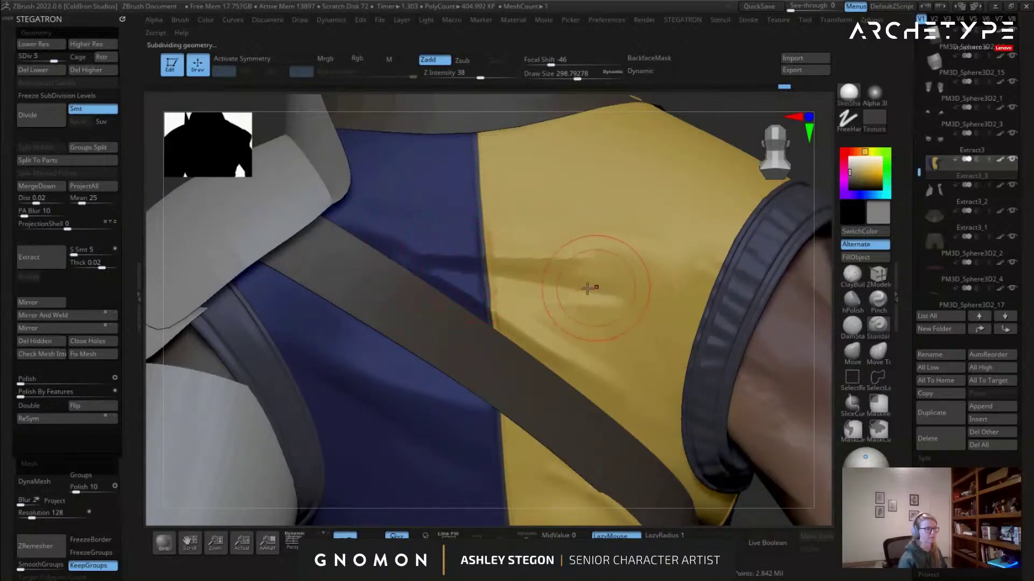
key(ctrl+d)
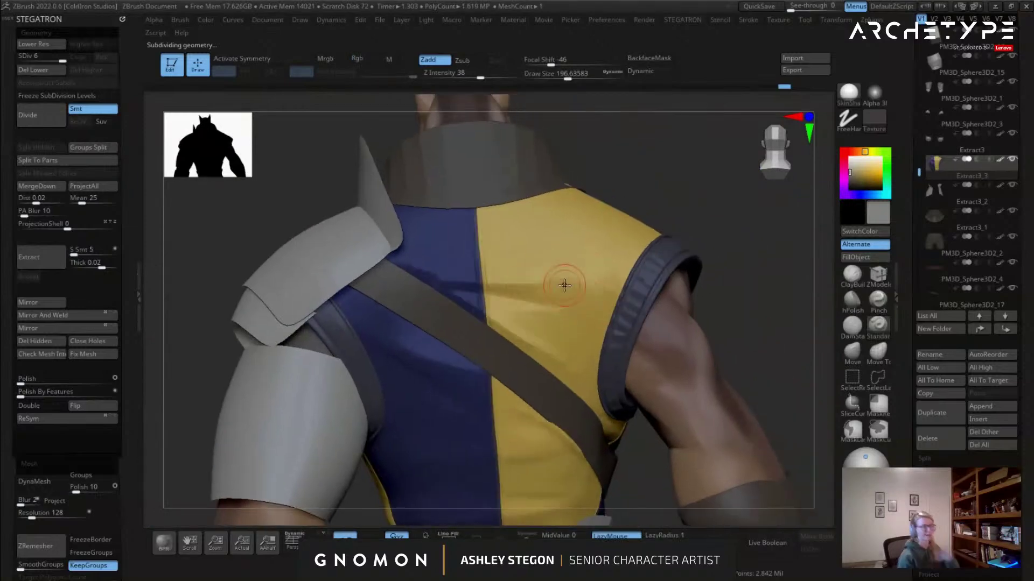
click(860, 279)
mouse_move(459, 271)
ctrl+right_down()
mouse_move(500, 314)
mouse_move(517, 296)
ctrl+right_up()
key(bracketright)
drag(510, 292, 520, 290)
right_drag(520, 290, 509, 215)
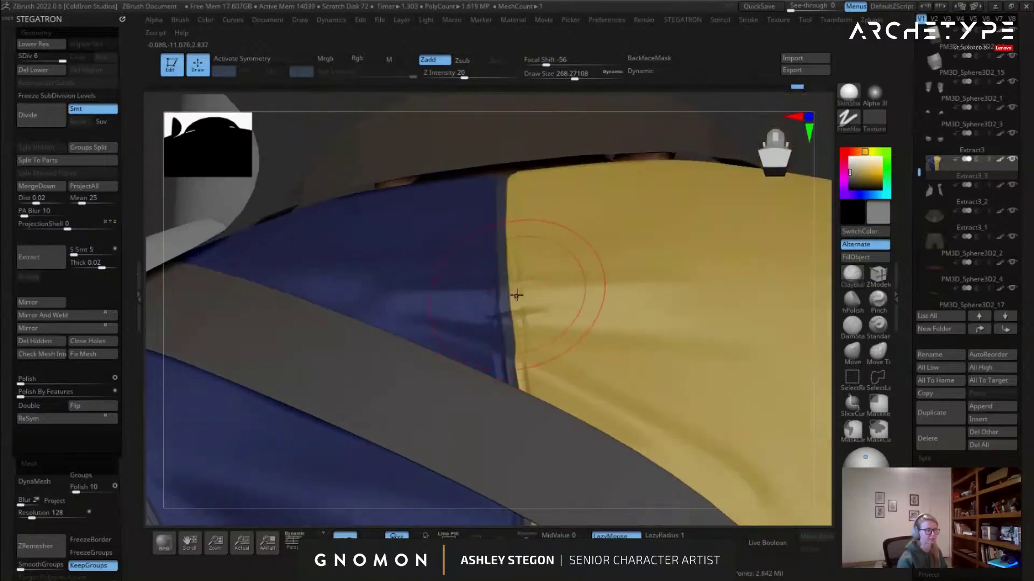
key(bracketleft)
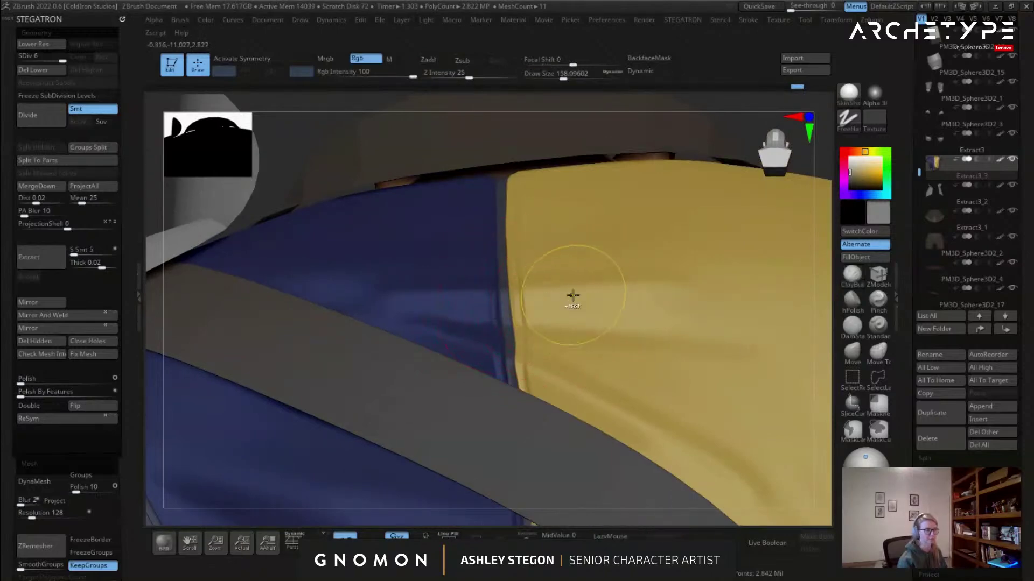
right_drag(616, 293, 614, 328)
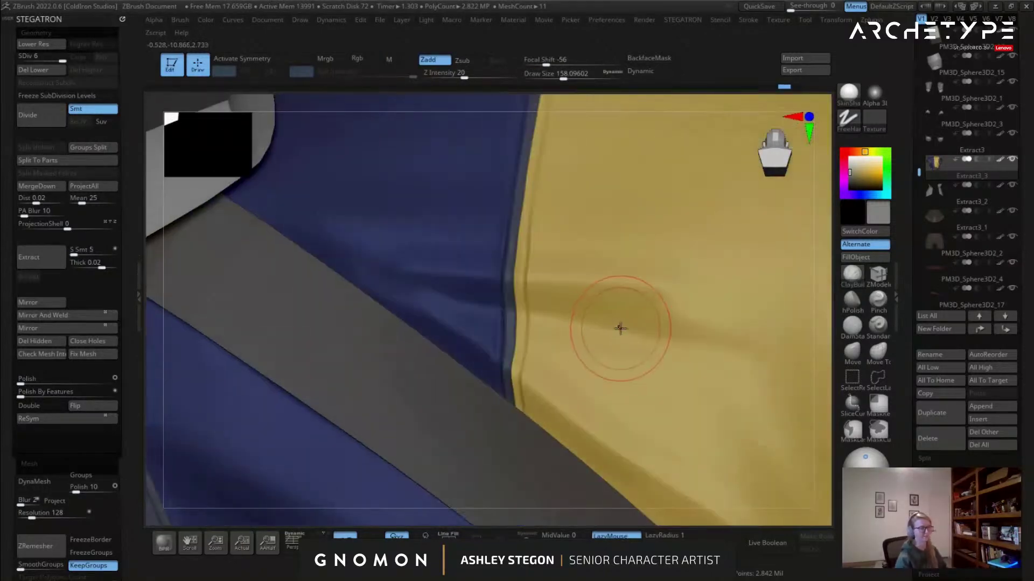
mouse_move(529, 300)
right_down()
mouse_move(543, 293)
mouse_move(509, 288)
mouse_move(531, 288)
right_up()
Try to sculpt a long fold across the upper back's centre seam with the Standard brush.
click(878, 328)
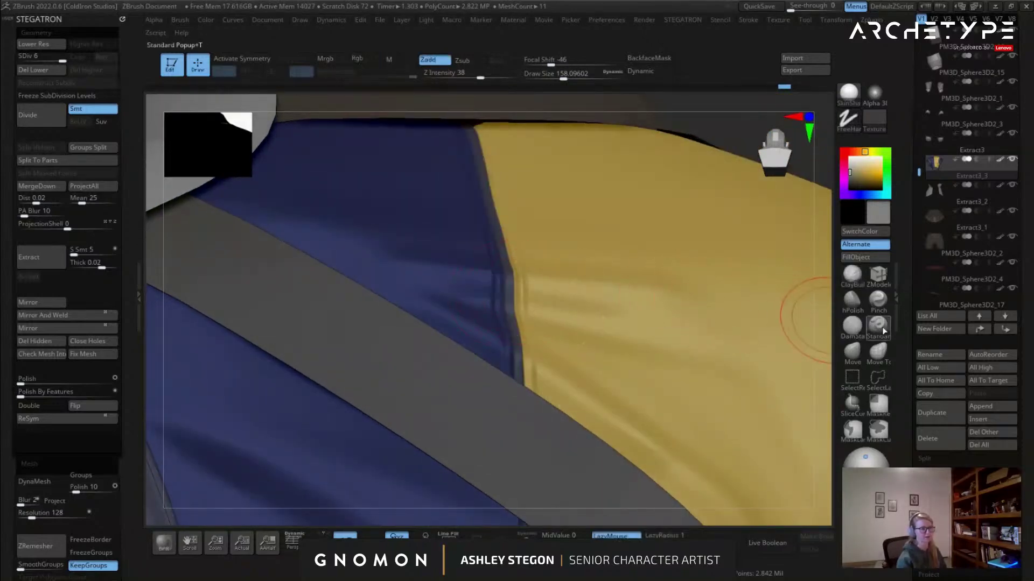
right_drag(544, 237, 517, 280)
drag(464, 230, 742, 236)
right_drag(742, 235, 514, 229)
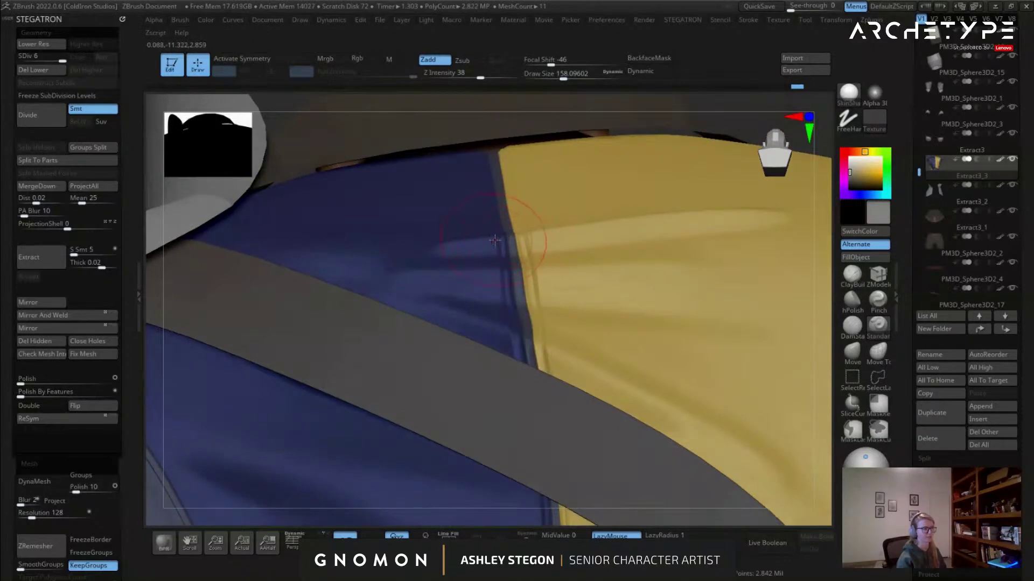
key(ctrl+z)
Enlarge the brush to about 324, lower the shirt to subdivision level 5 and smooth the upper back folds beside the centre seam.
mouse_move(639, 283)
ctrl+right_down()
mouse_move(508, 224)
mouse_move(622, 332)
ctrl+right_up()
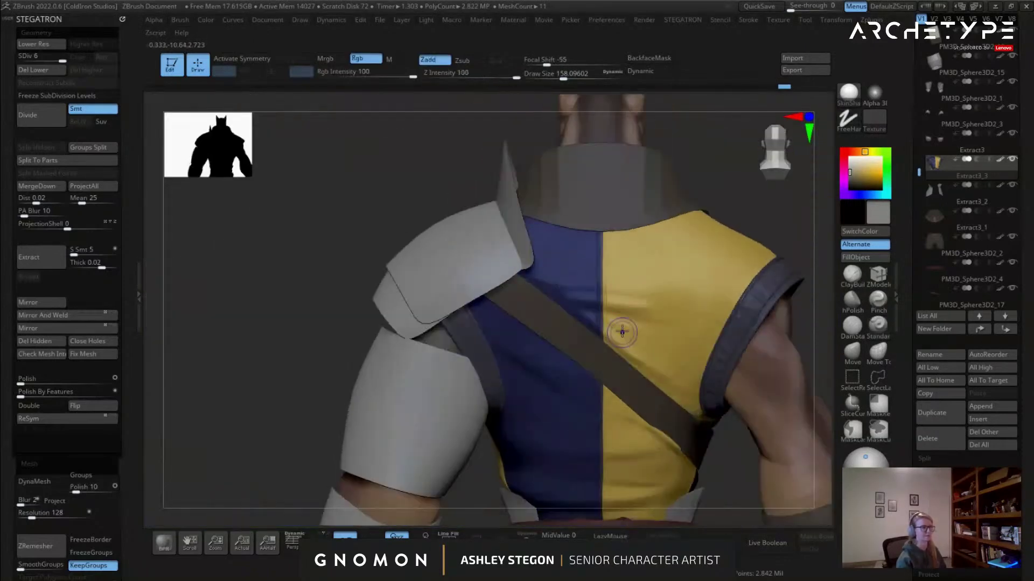
key(s)
mouse_move(590, 274)
mouse_down()
mouse_move(685, 266)
mouse_move(571, 290)
mouse_up()
key(s)
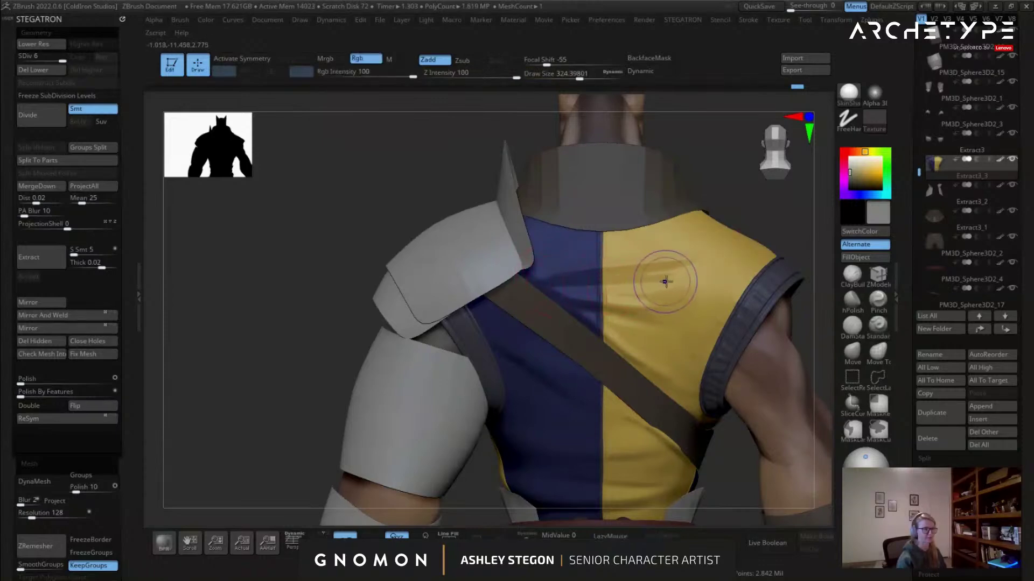
key(shift+d)
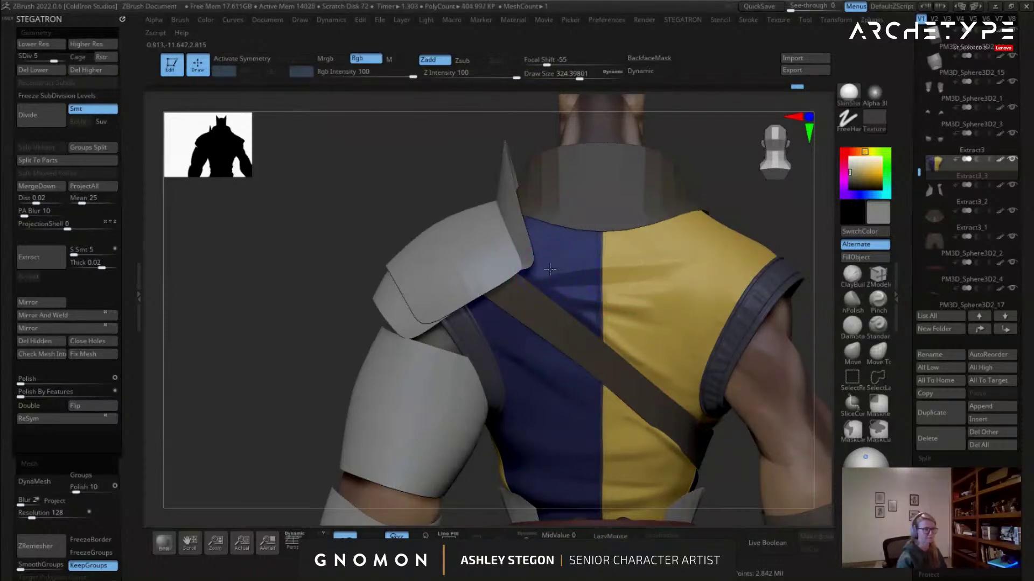
shift+drag(547, 260, 563, 262)
Sculpt folds across the blue lower back below the strap with a draw size of about 245.
key(s)
drag(519, 350, 511, 350)
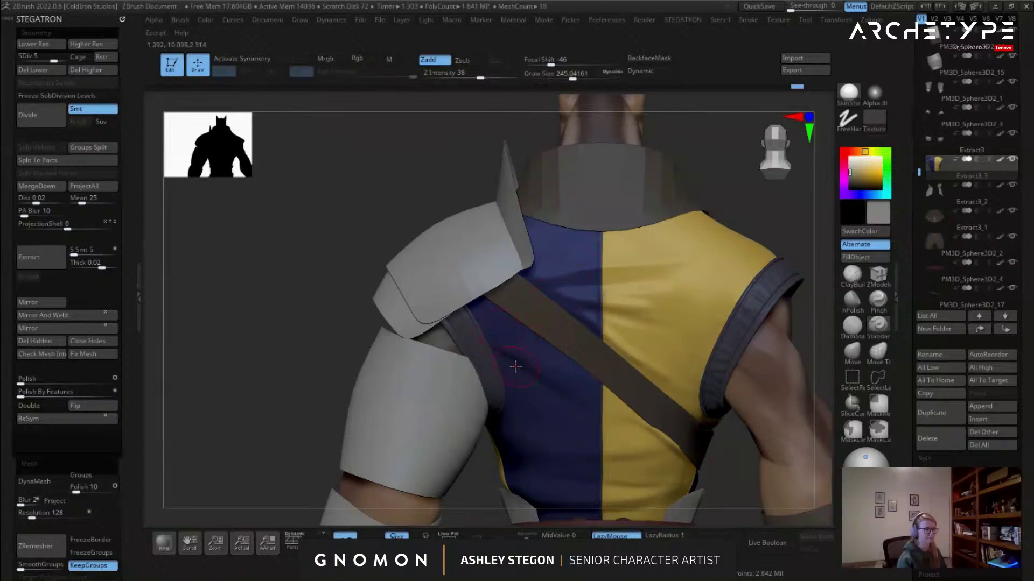
alt+right_drag(578, 411, 587, 344)
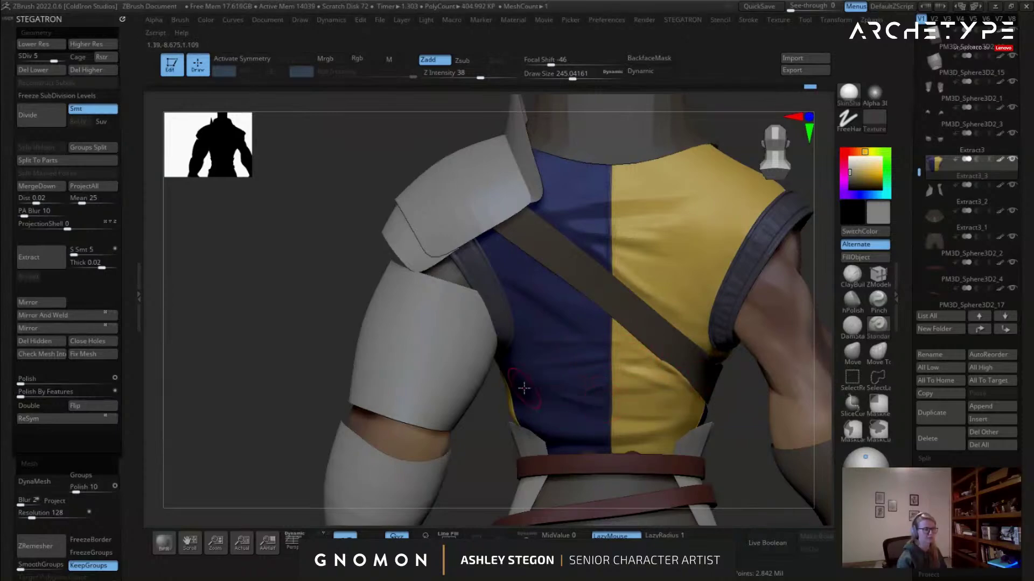
right_drag(596, 389, 602, 370)
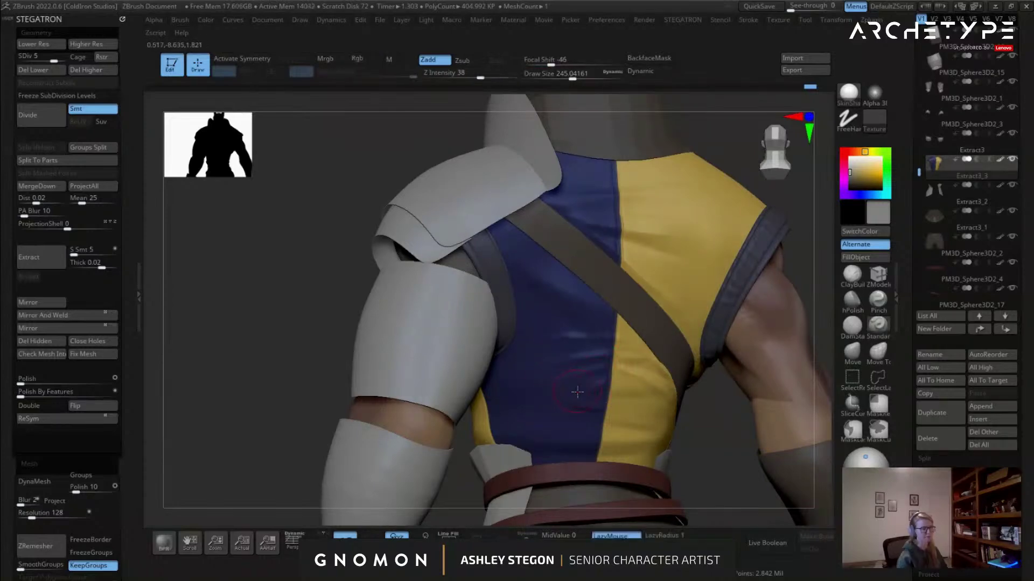
mouse_move(545, 352)
right_down()
mouse_move(532, 362)
mouse_move(560, 334)
mouse_move(554, 293)
right_up()
Lower the shirt to subdivision level 4 and shape and smooth the yellow lower back along the strap's lower edge.
key(shift+d)
mouse_move(559, 307)
right_down()
mouse_move(588, 291)
mouse_move(591, 329)
mouse_move(549, 287)
mouse_move(624, 335)
mouse_move(618, 386)
right_up()
mouse_move(593, 373)
mouse_down()
mouse_move(712, 370)
mouse_move(570, 368)
mouse_up()
right_drag(708, 351, 608, 353)
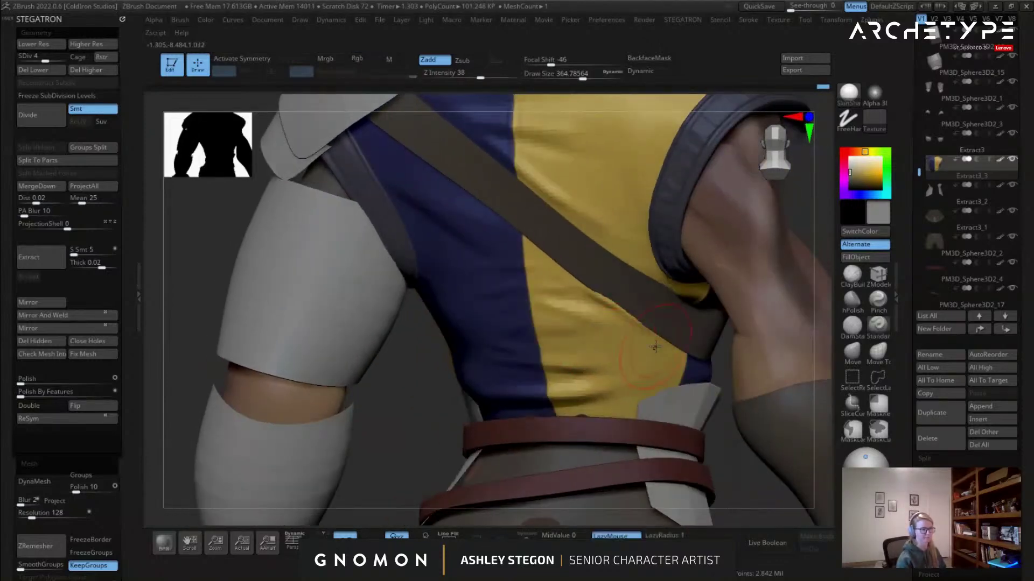
key(s)
click(647, 317)
shift+drag(658, 316, 573, 286)
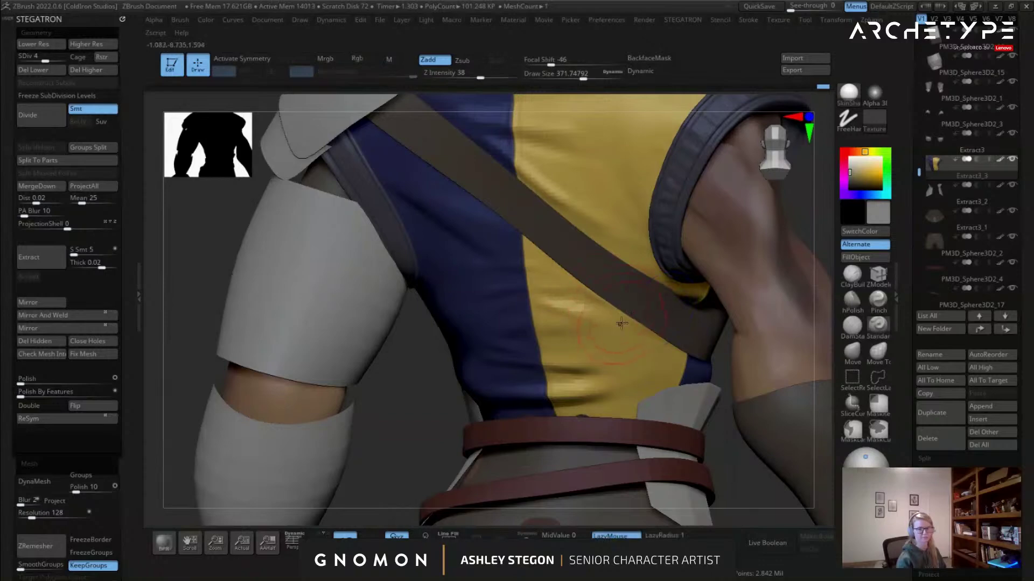
Sculpt a diagonal fold under the strap from the yellow lower back towards the side, with a draw size of about 299.
right_drag(628, 316, 609, 312)
key(s)
click(605, 313)
mouse_move(577, 293)
mouse_down()
mouse_move(657, 341)
mouse_move(699, 348)
mouse_up()
right_drag(666, 345, 644, 349)
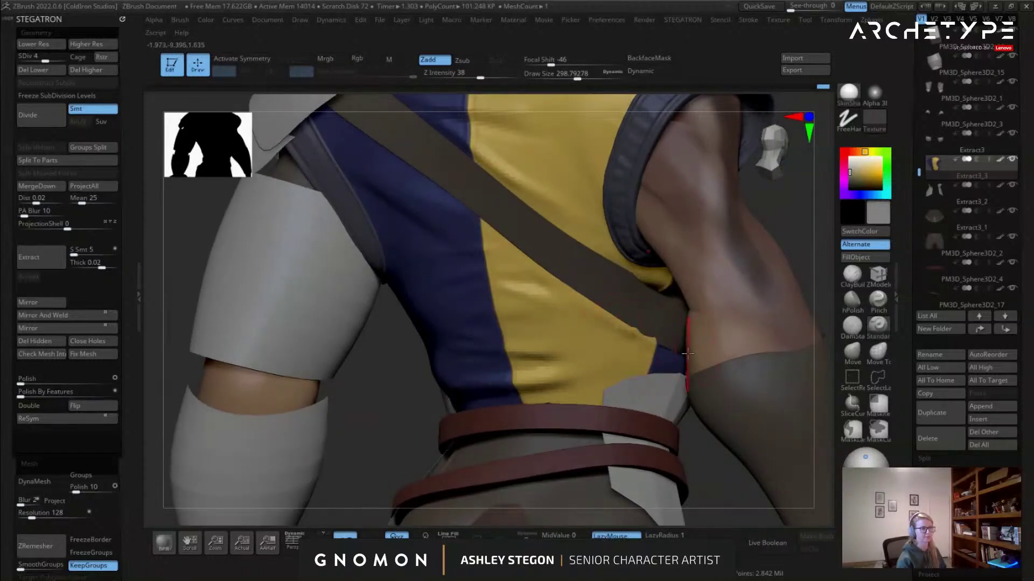
Reduce the draw size to about 251, return to subdivision level 5 and sculpt a fold down the yellow upper back beside the armhole.
mouse_move(644, 350)
right_down()
mouse_move(552, 339)
mouse_move(530, 245)
mouse_move(587, 336)
mouse_move(595, 303)
mouse_move(585, 293)
right_up()
key(s)
drag(572, 245, 565, 238)
key(s)
drag(634, 309, 630, 306)
mouse_move(623, 326)
right_down()
mouse_move(617, 304)
mouse_move(674, 316)
mouse_move(702, 291)
mouse_move(605, 289)
mouse_move(648, 302)
right_up()
key(ctrl+d)
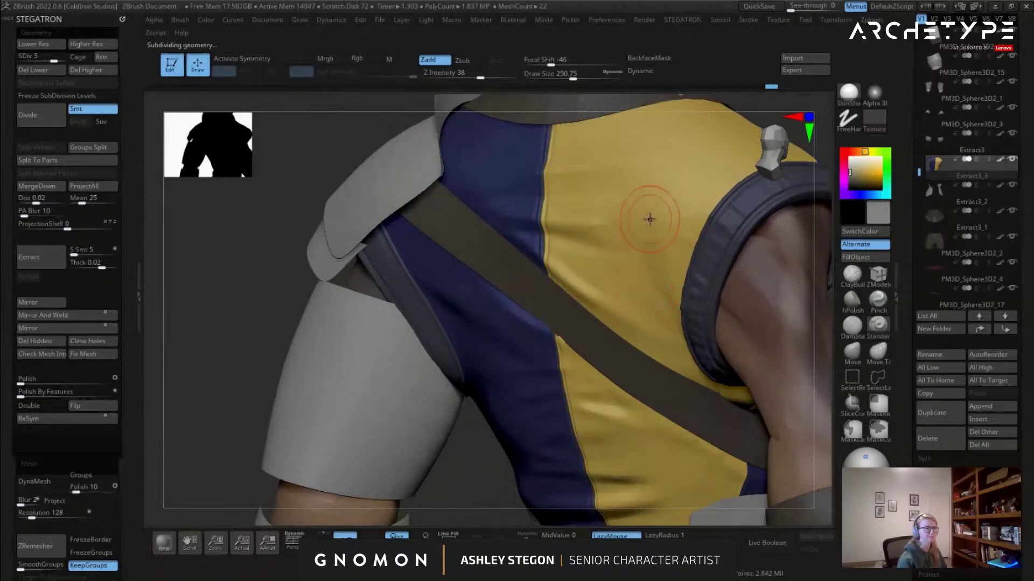
drag(655, 207, 674, 314)
right_drag(657, 266, 567, 263)
right_drag(588, 299, 571, 272)
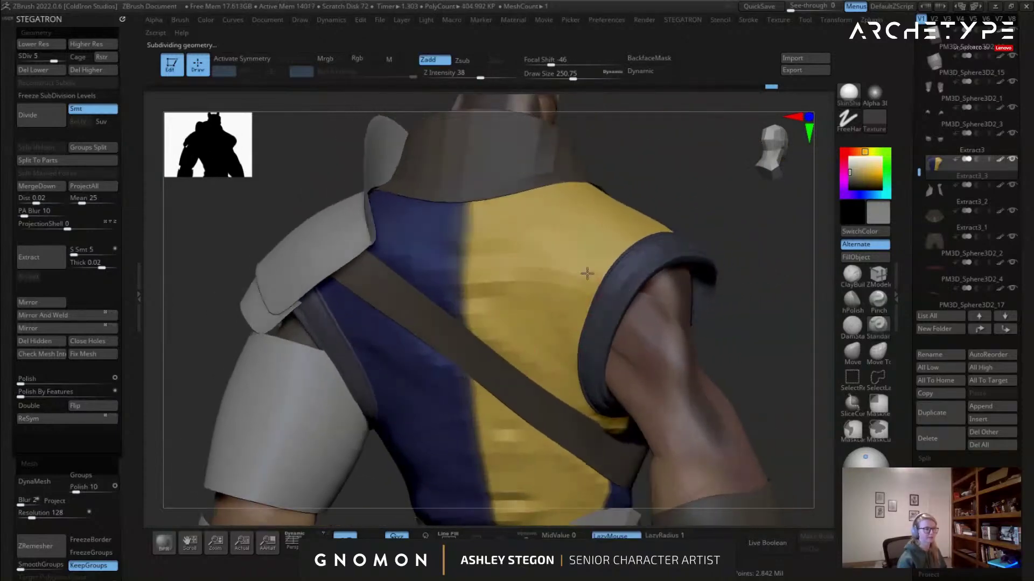
right_drag(609, 226, 592, 231)
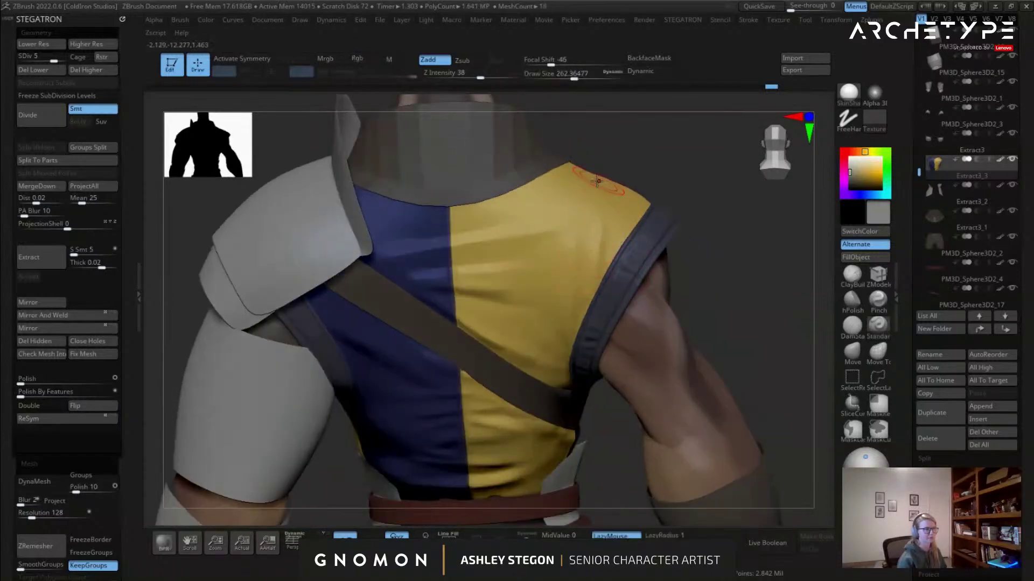
Soften the yellow upper back at subdivision level 3, return to level 5 and sculpt a Standard brush fold running down from the shoulder.
key(shift+d)
key(shift+d)
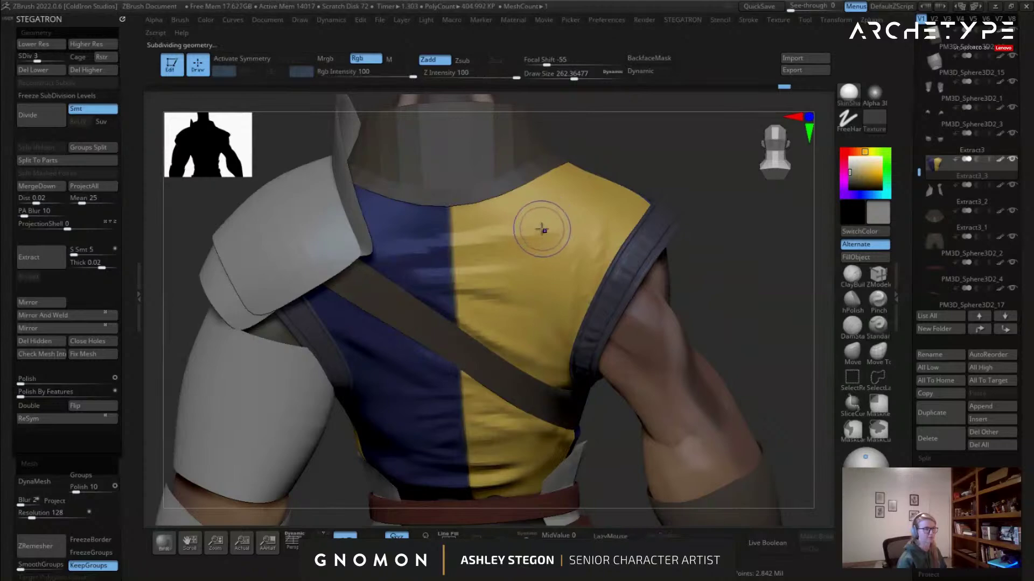
key(d)
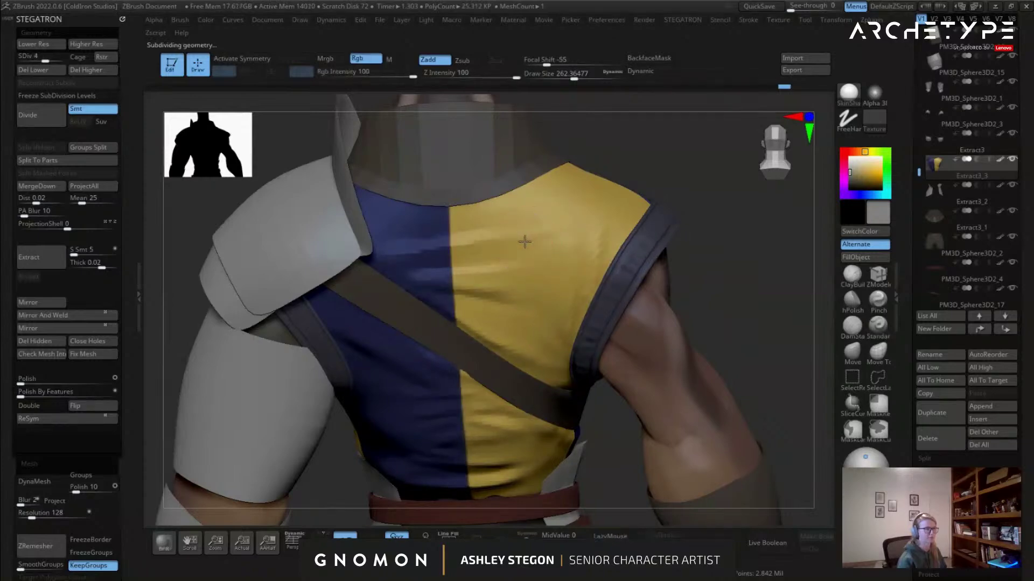
key(d)
key(b)
key(s)
key(t)
key(s)
drag(557, 181, 508, 233)
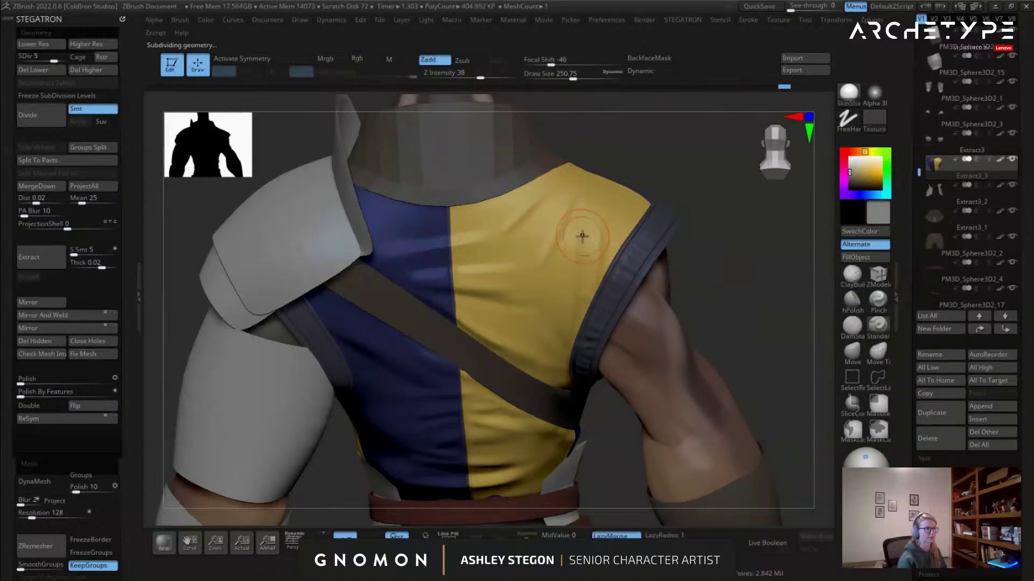
Carve between the yellow shoulder-blade folds with a subtractive brush at a draw size of about 430, and smooth the transitions.
key(bracketleft)
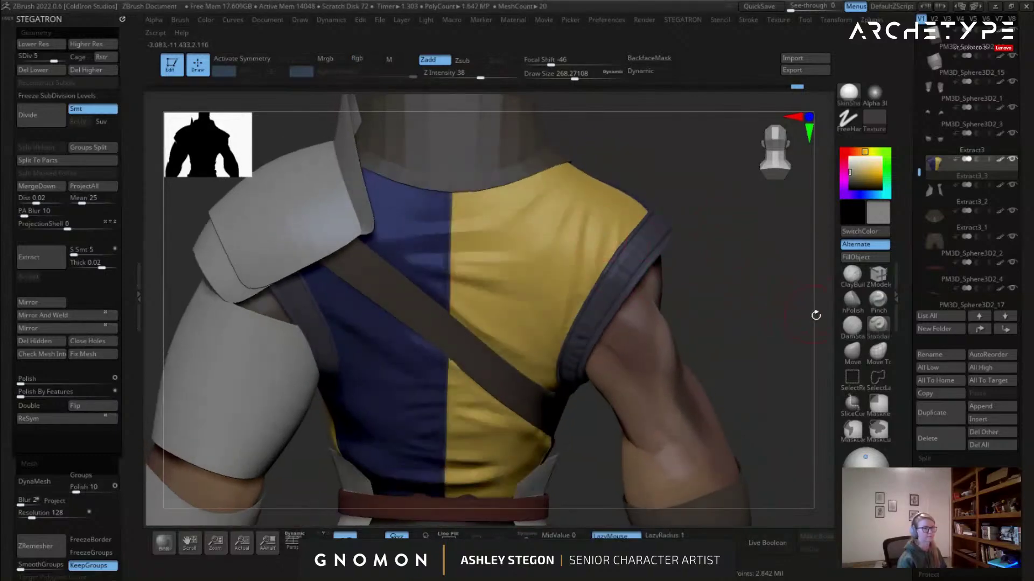
drag(574, 79, 587, 79)
drag(571, 212, 570, 217)
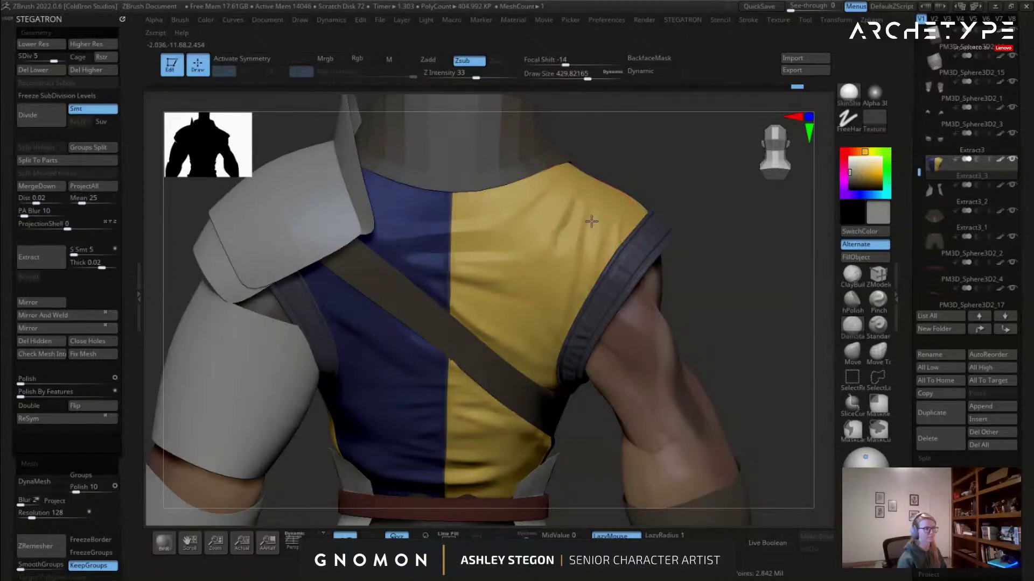
drag(585, 256, 584, 275)
mouse_move(584, 275)
right_down()
mouse_move(574, 264)
mouse_move(557, 306)
mouse_move(549, 259)
right_up()
mouse_move(549, 259)
shift+mouse_down()
mouse_move(540, 233)
mouse_move(507, 233)
shift+mouse_up()
mouse_move(533, 226)
alt+right_down()
mouse_move(553, 240)
mouse_move(528, 285)
mouse_move(570, 282)
mouse_move(570, 253)
mouse_move(564, 268)
mouse_move(598, 263)
mouse_move(617, 280)
alt+right_up()
Deepen and smooth the creases on the yellow upper back beside the armhole trim, reducing the draw size to about 358.
key(s)
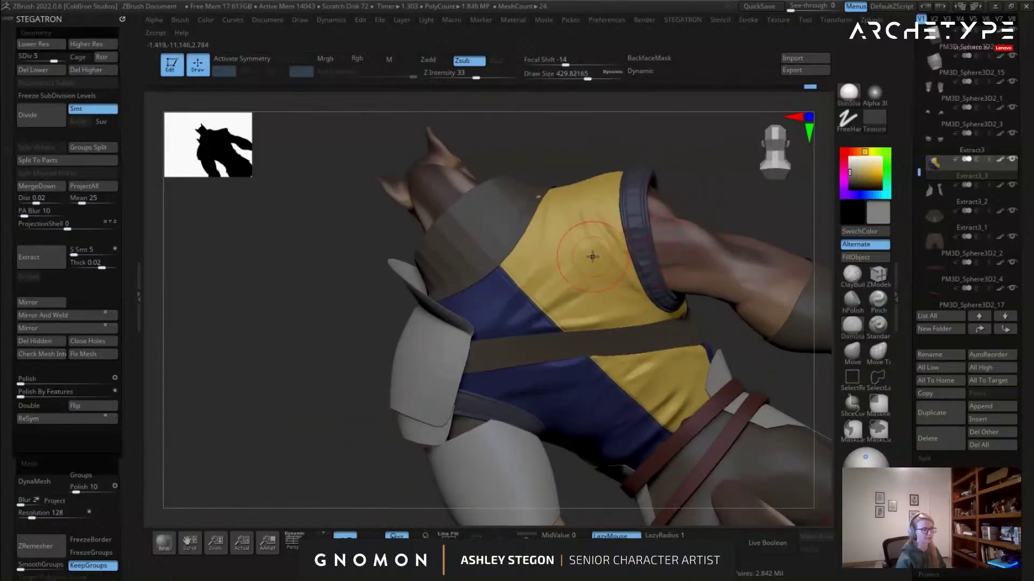
drag(628, 288, 606, 286)
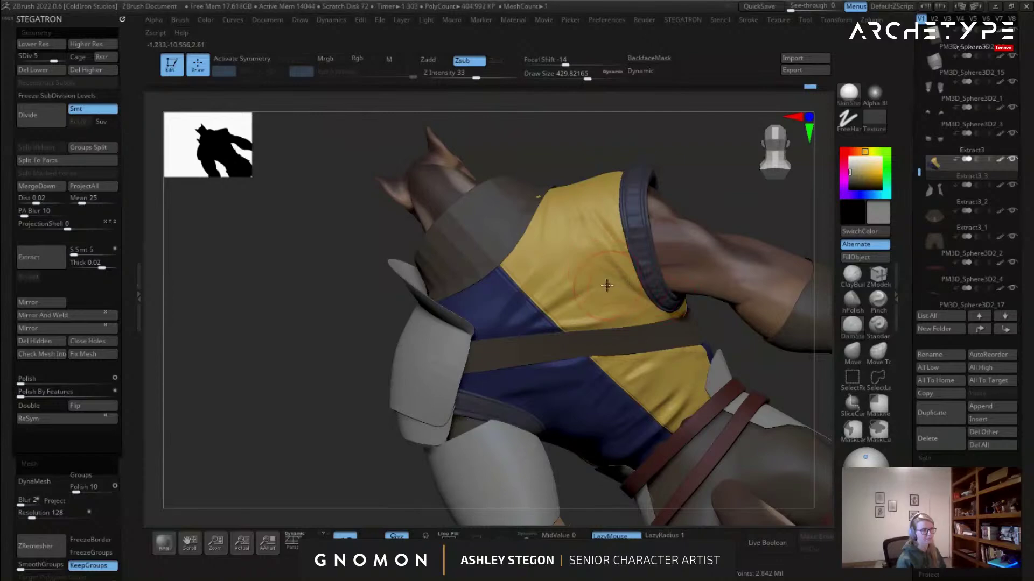
right_drag(646, 290, 604, 272)
shift+drag(605, 272, 595, 258)
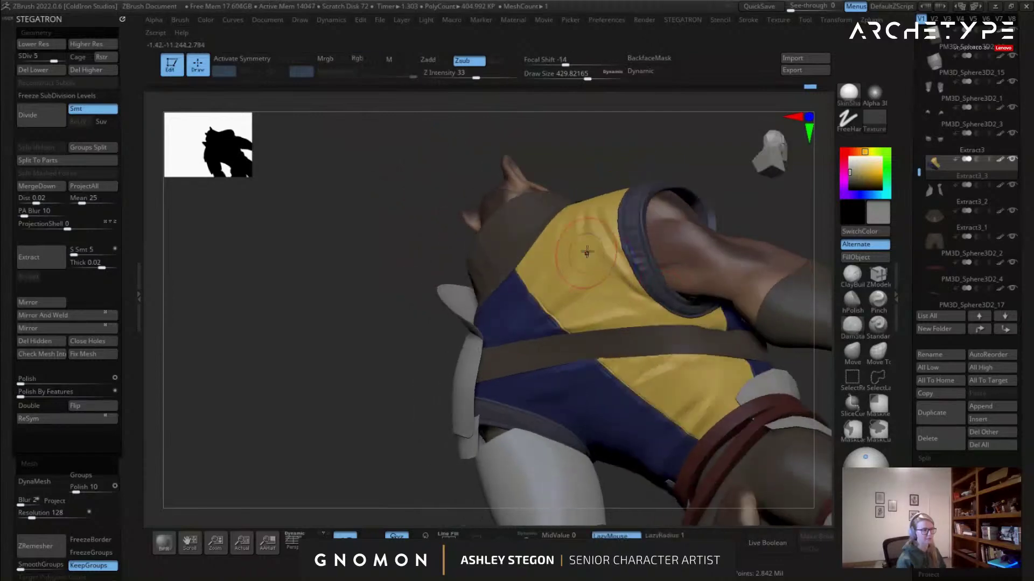
right_drag(586, 251, 582, 203)
drag(581, 203, 571, 235)
right_drag(574, 189, 585, 203)
key(s)
drag(599, 212, 593, 211)
mouse_move(590, 198)
right_down()
mouse_move(606, 166)
mouse_move(560, 202)
right_up()
mouse_move(484, 334)
shift+mouse_down()
mouse_move(470, 333)
mouse_move(499, 310)
shift+mouse_up()
Carve and smooth small folds on the front of the shirt just above the belt.
right_drag(496, 263, 533, 271)
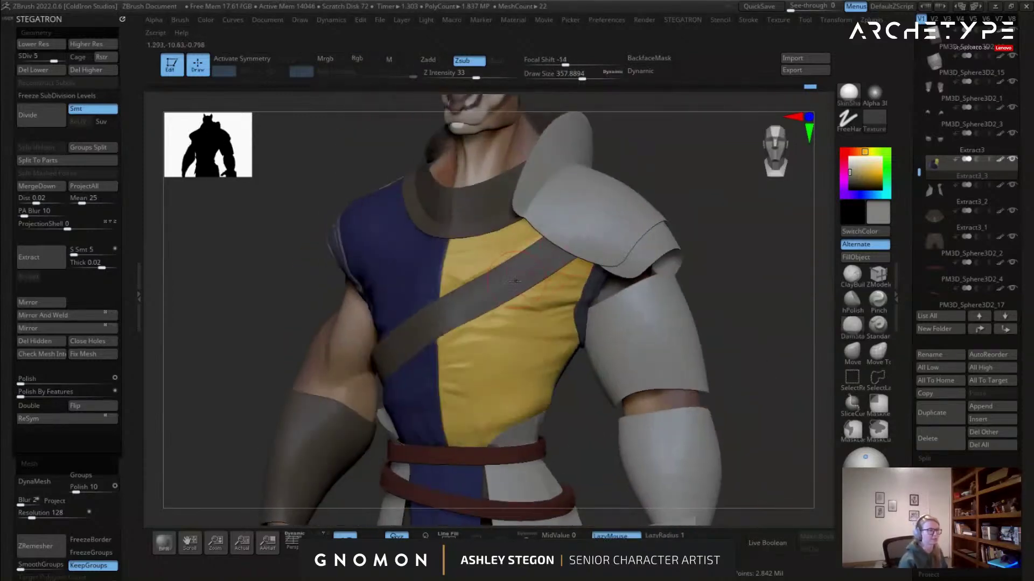
mouse_move(501, 306)
right_down()
mouse_move(501, 324)
mouse_move(435, 317)
mouse_move(457, 333)
mouse_move(590, 298)
mouse_move(533, 351)
mouse_move(556, 349)
mouse_move(542, 347)
mouse_move(516, 394)
right_up()
key(shift)
key(s)
drag(514, 394, 530, 403)
right_drag(533, 404, 515, 411)
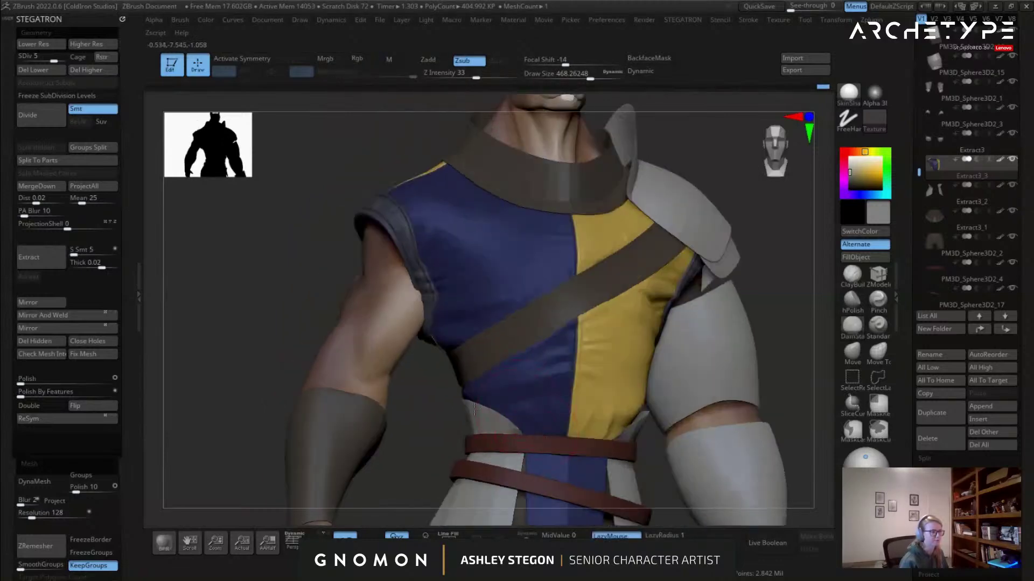
shift+drag(518, 414, 530, 394)
mouse_move(530, 395)
alt+right_down()
mouse_move(474, 355)
mouse_move(487, 385)
alt+right_up()
right_drag(581, 377, 559, 373)
shift+drag(558, 373, 570, 366)
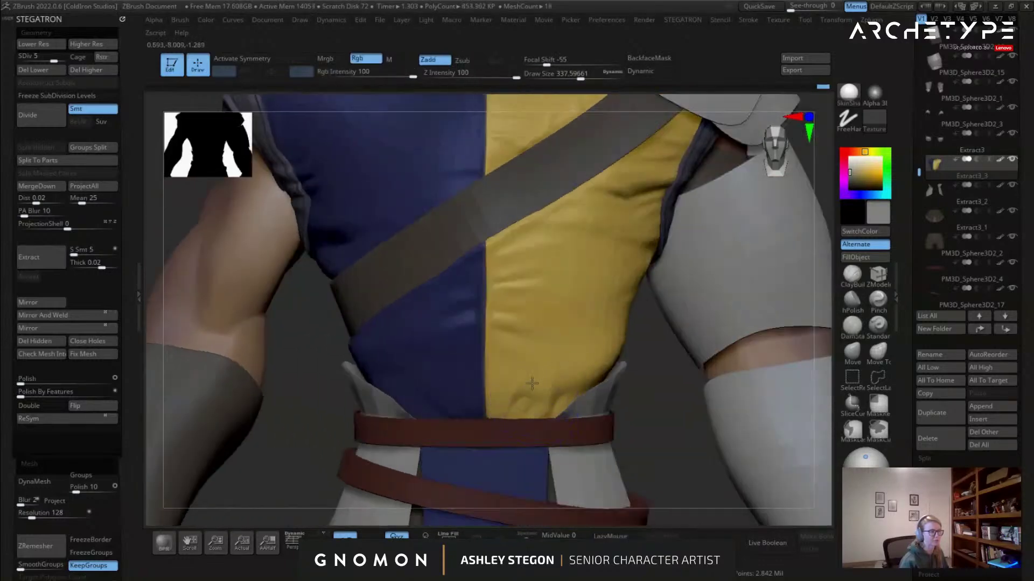
Smooth the small folds on the yellow front of the shirt above the belt.
right_drag(673, 254, 622, 243)
drag(708, 256, 586, 307)
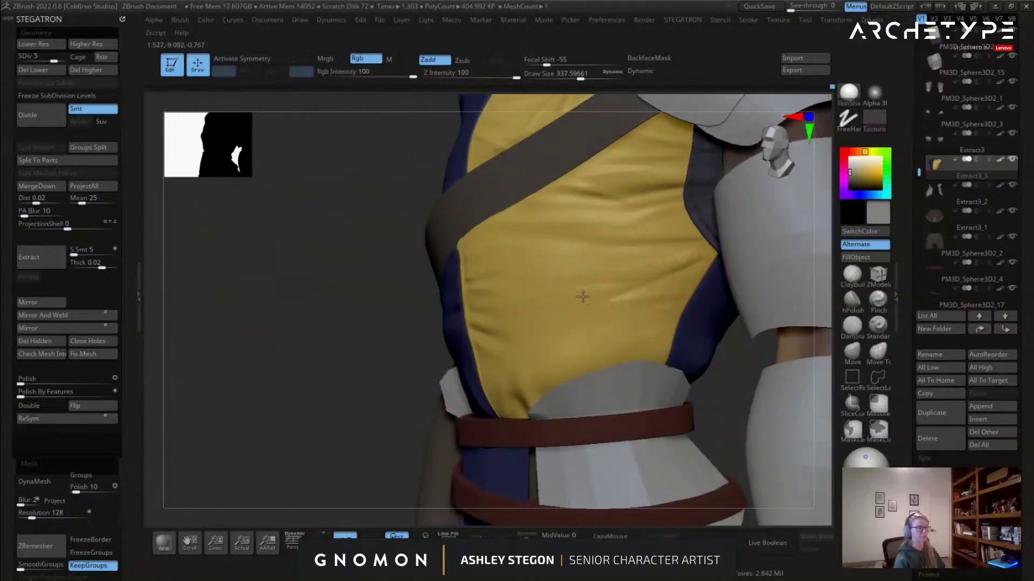
mouse_move(570, 259)
right_down()
mouse_move(568, 230)
mouse_move(565, 293)
mouse_move(555, 281)
right_up()
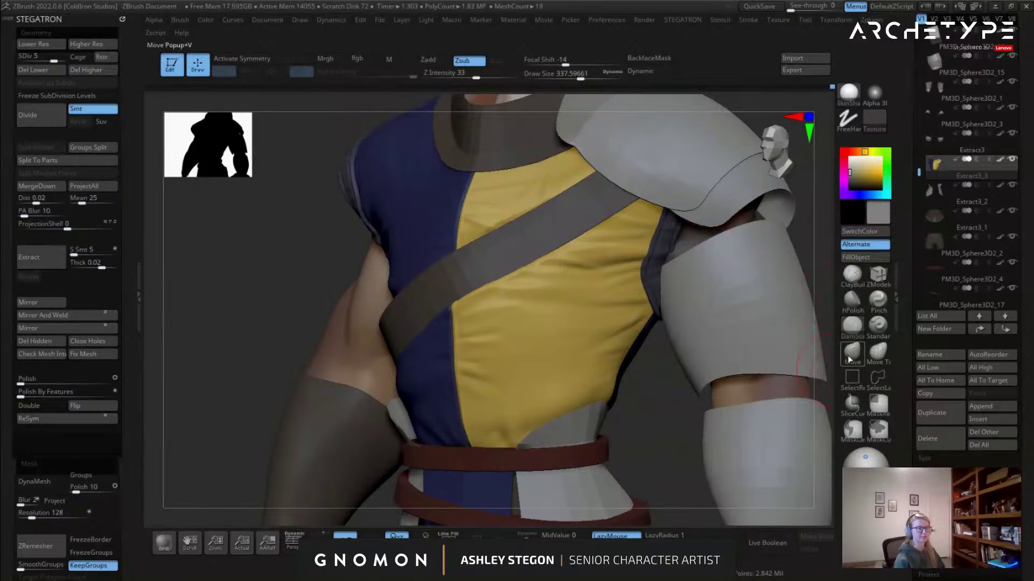
Sculpt soft folds on the yellow chest beside the armhole with the Standard brush, setting the draw size to about 311.
key(b)
key(s)
key(t)
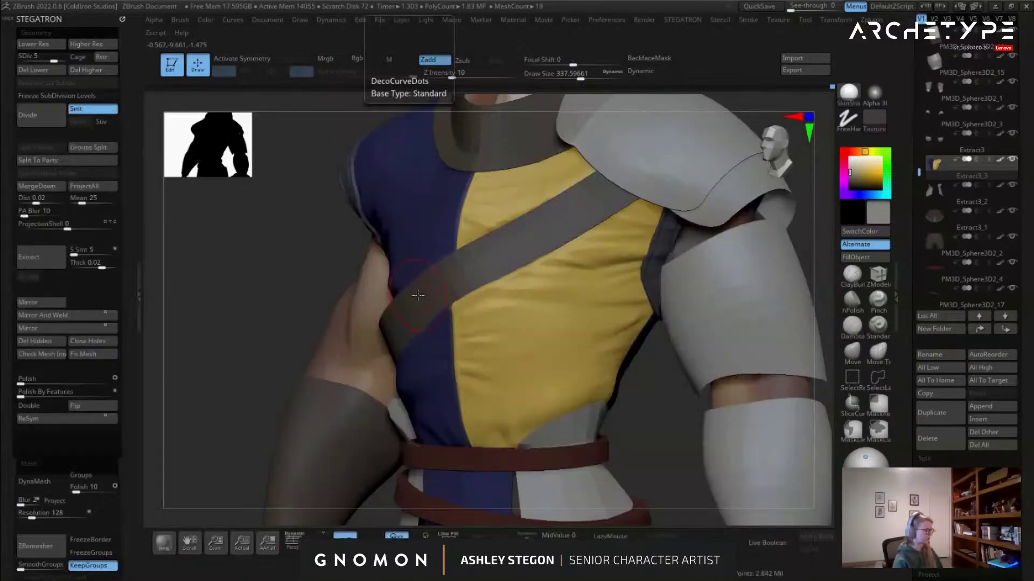
right_drag(571, 297, 609, 265)
key(bracketright)
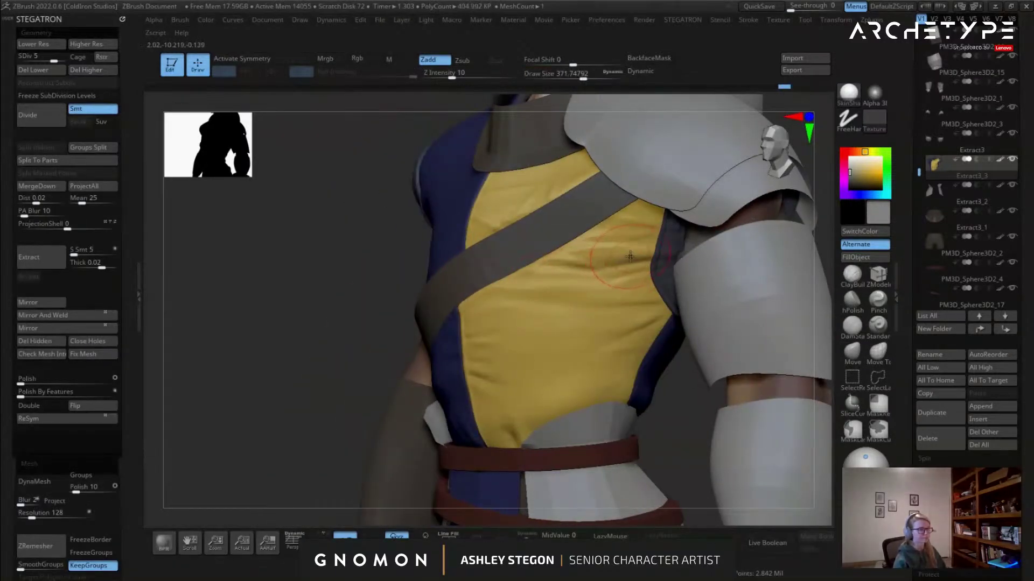
key(s)
drag(628, 321, 623, 321)
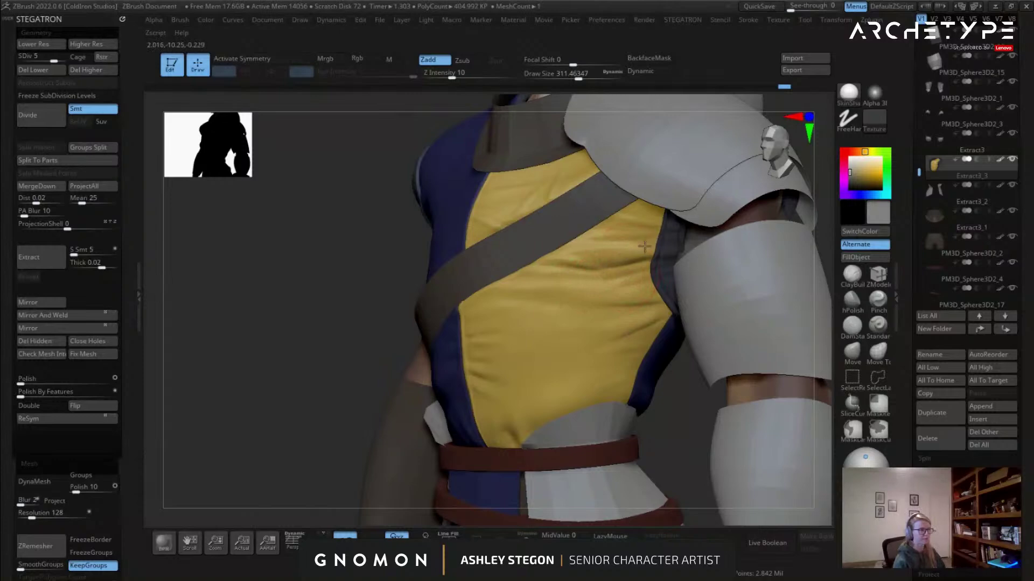
Sculpt and smooth soft folds across the blue chest above the diagonal strap, raising the draw size to about 415.
shift+right_drag(506, 217, 510, 218)
alt+right_drag(248, 207, 495, 242)
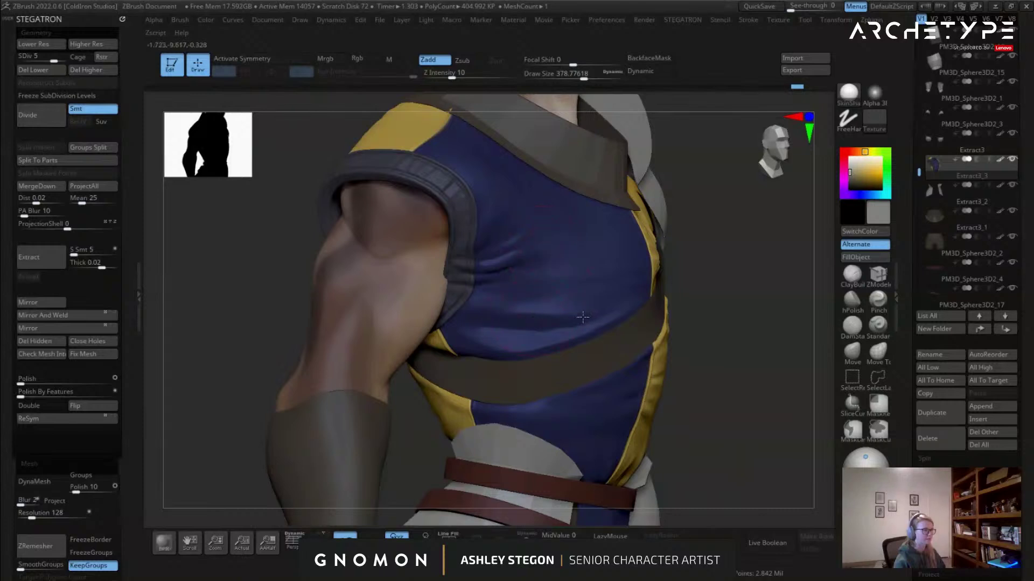
right_drag(516, 316, 503, 303)
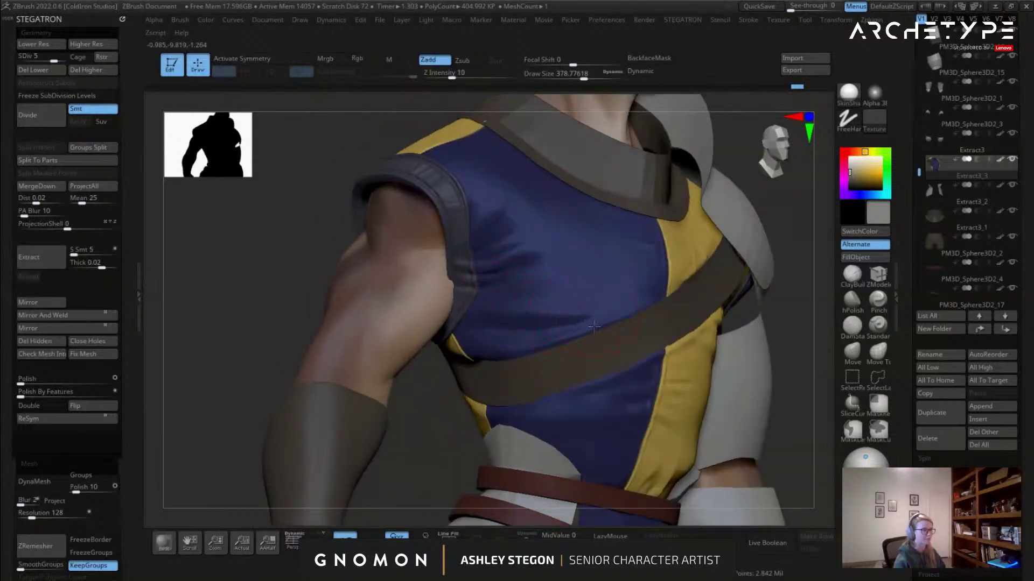
mouse_move(612, 325)
right_down()
mouse_move(631, 322)
mouse_move(573, 256)
mouse_move(609, 245)
mouse_move(579, 246)
mouse_move(550, 231)
right_up()
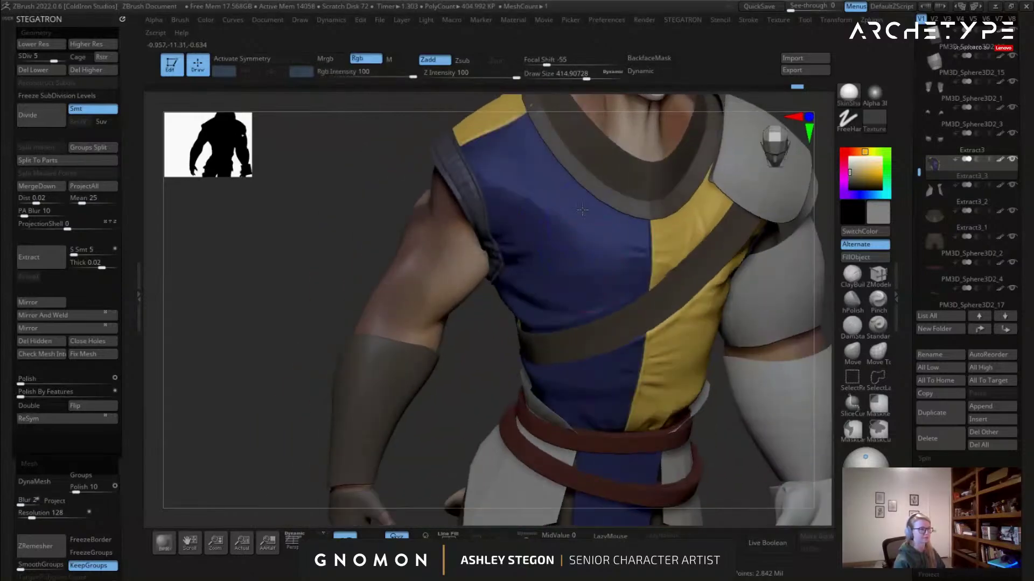
right_drag(614, 255, 597, 244)
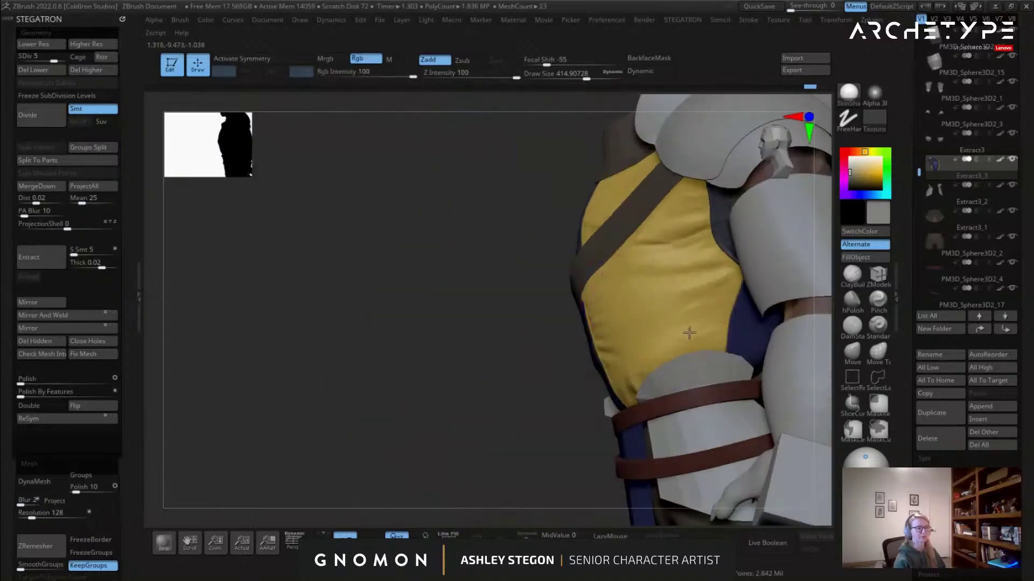
right_drag(689, 333, 606, 328)
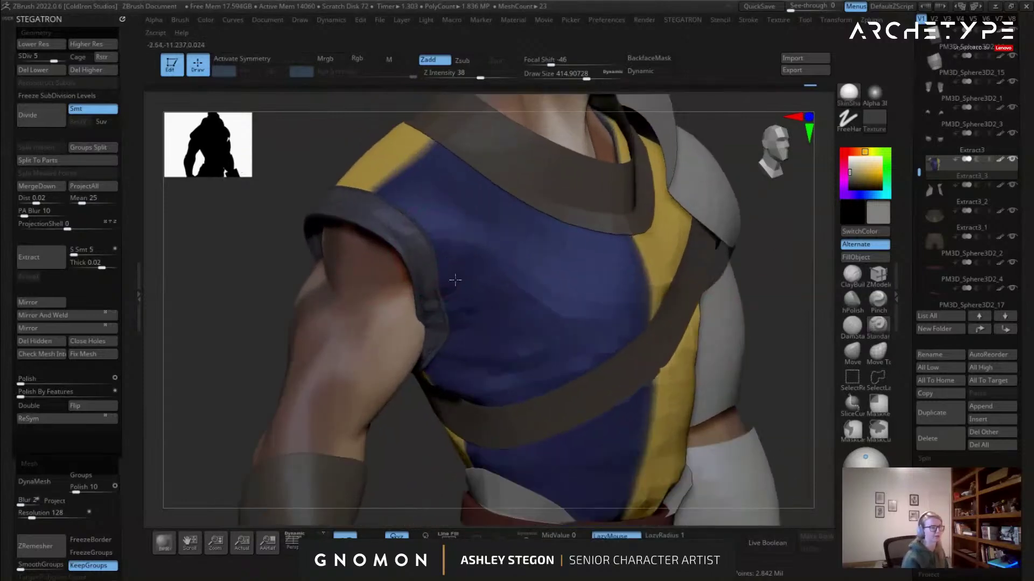
Sculpt folds running down from the blue shoulder with a draw size of about 182, and soften them at subdivision level 4 before returning to level 5.
key(s)
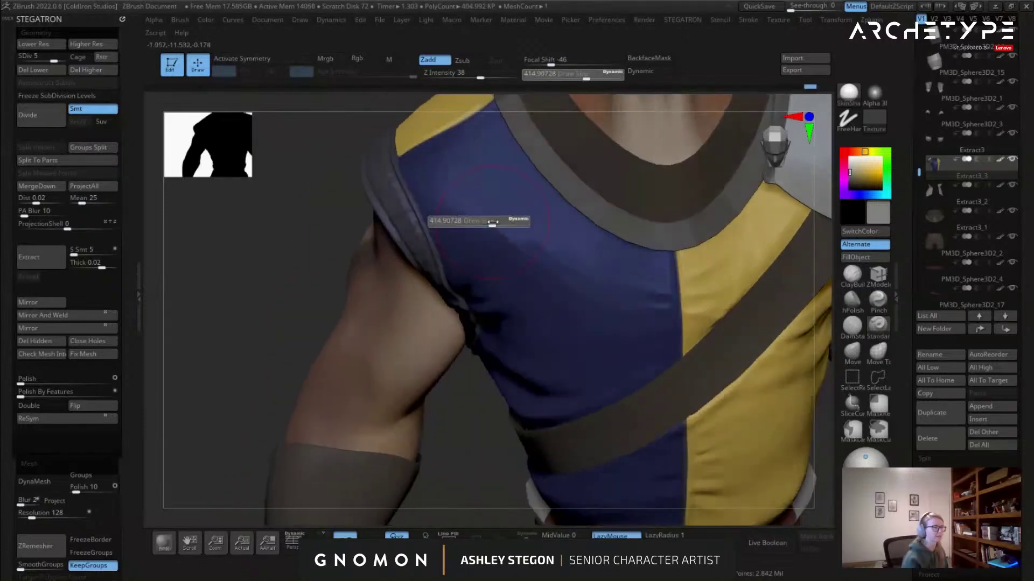
drag(463, 222, 444, 222)
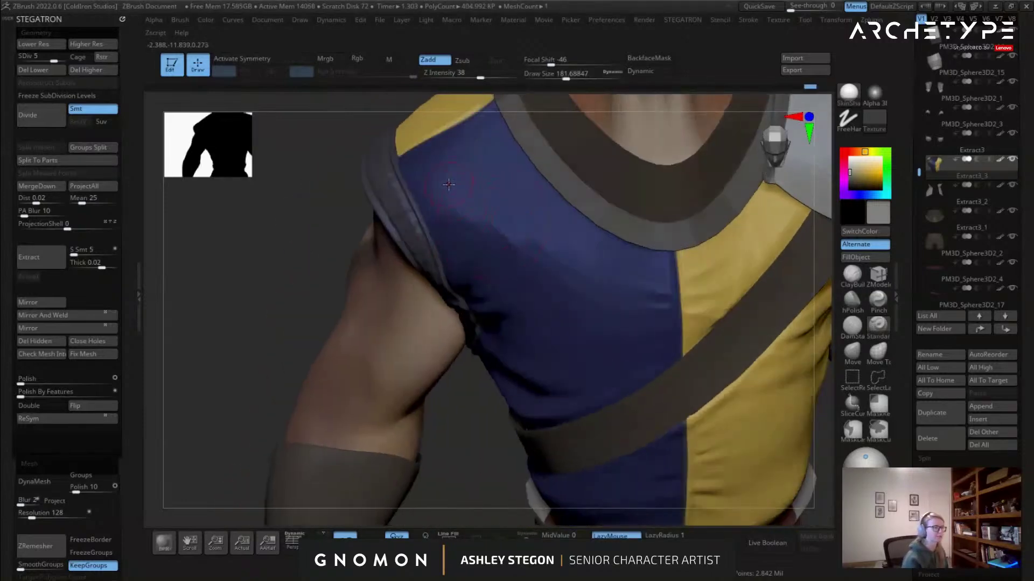
mouse_move(489, 213)
right_down()
mouse_move(463, 209)
mouse_move(483, 256)
right_up()
right_drag(573, 260, 559, 273)
key(shift+d)
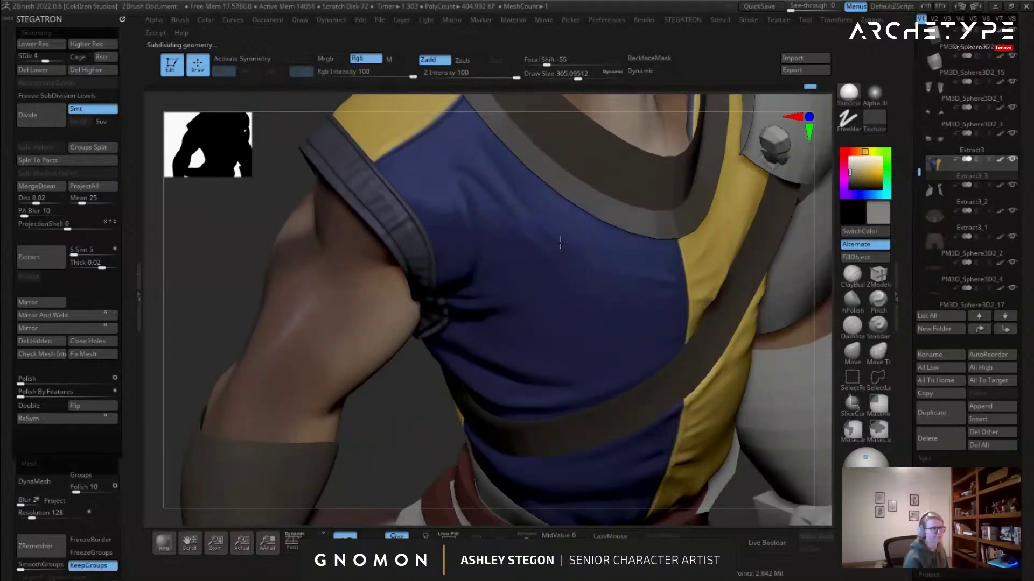
key(d)
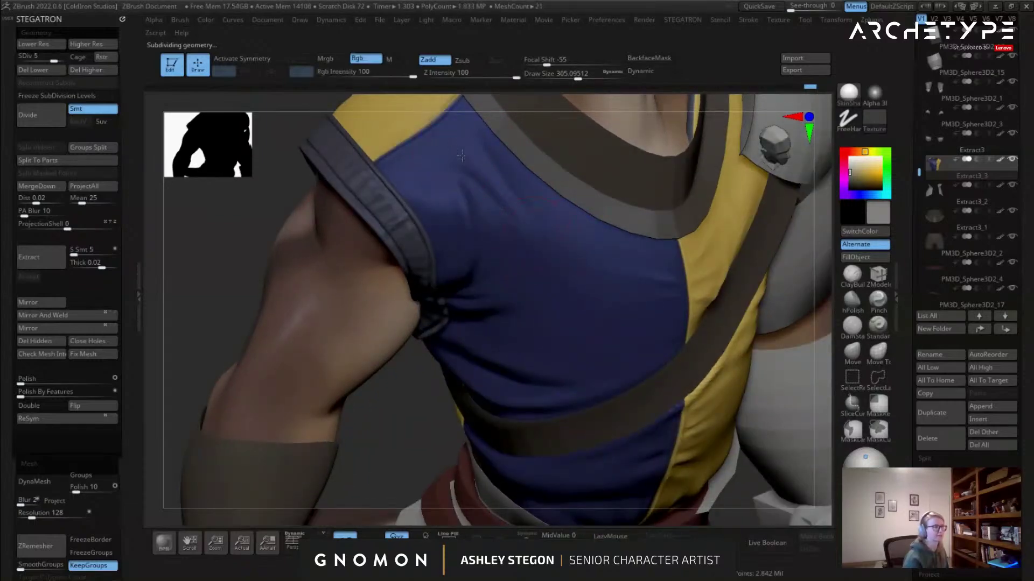
mouse_move(411, 181)
right_down()
mouse_move(362, 171)
mouse_move(462, 168)
mouse_move(507, 229)
mouse_move(525, 211)
mouse_move(544, 274)
mouse_move(525, 264)
mouse_move(543, 285)
right_up()
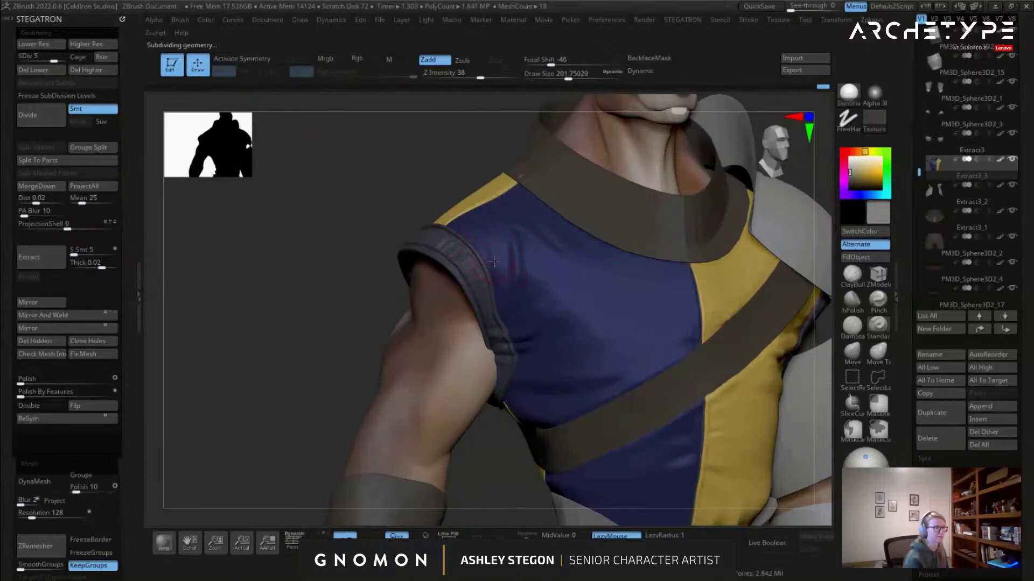
Carve the creases on the blue chest beside the armhole trim with the subtractive DamStandard brush and smooth their transitions.
right_drag(506, 328, 538, 323)
click(852, 327)
right_drag(571, 264, 518, 275)
shift+drag(521, 276, 540, 269)
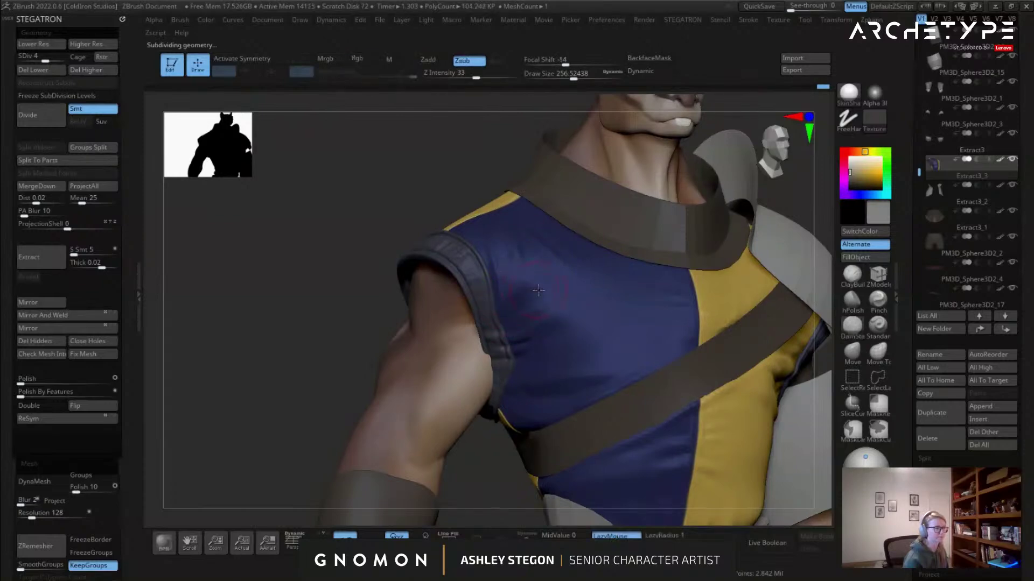
right_drag(522, 277, 500, 264)
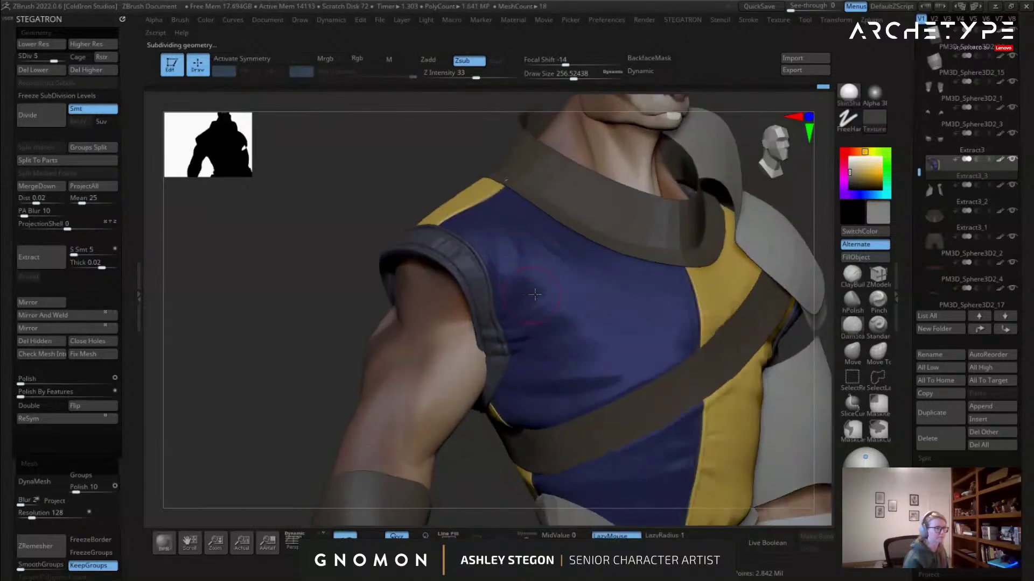
right_drag(508, 308, 527, 347)
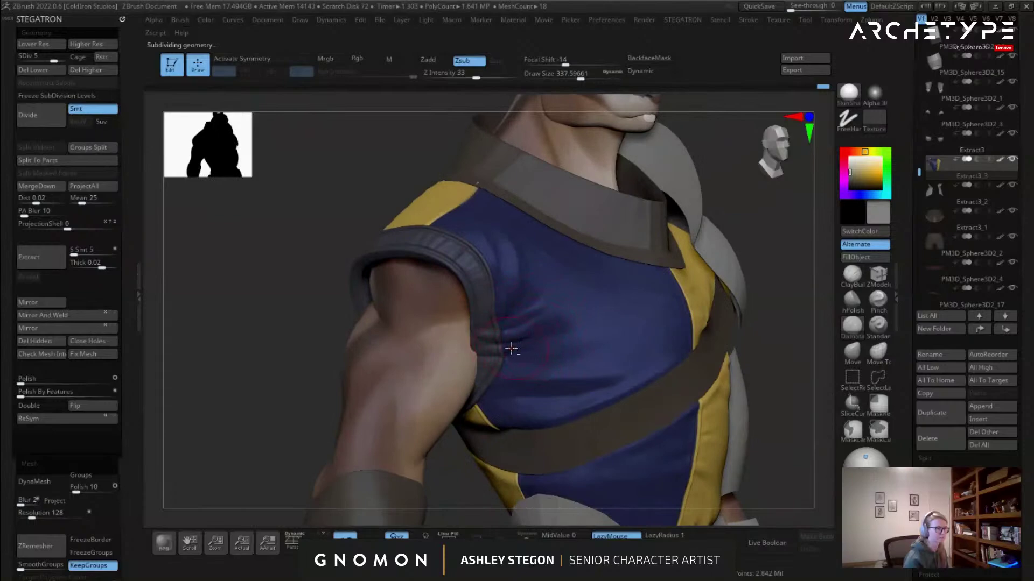
right_drag(608, 340, 546, 360)
Smooth the blue creases below the armhole and refine the folds around the torso with adjusted brush sizes.
shift+drag(570, 361, 601, 370)
ctrl+right_drag(618, 392, 646, 345)
mouse_move(749, 353)
right_down()
mouse_move(660, 359)
mouse_move(481, 316)
right_up()
ctrl+right_drag(381, 332, 402, 305)
right_drag(449, 345, 518, 386)
right_drag(304, 261, 350, 258)
alt+right_drag(371, 317, 377, 253)
mouse_move(377, 253)
ctrl+right_down()
mouse_move(395, 302)
mouse_move(468, 329)
ctrl+right_up()
key(bracketleft)
key(s)
mouse_move(460, 332)
mouse_down()
mouse_move(415, 305)
mouse_move(457, 307)
mouse_up()
mouse_move(473, 306)
ctrl+right_down()
mouse_move(518, 298)
mouse_move(452, 317)
ctrl+right_up()
mouse_move(450, 237)
right_down()
mouse_move(470, 213)
mouse_move(549, 232)
mouse_move(565, 252)
mouse_move(503, 219)
right_up()
Set the draw size to about 476, make the collar the active subtool and display its polygroup wireframe.
key(f)
key(s)
drag(507, 226, 524, 227)
alt+right_drag(529, 257, 525, 346)
alt+click(523, 295)
right_drag(524, 295, 543, 336)
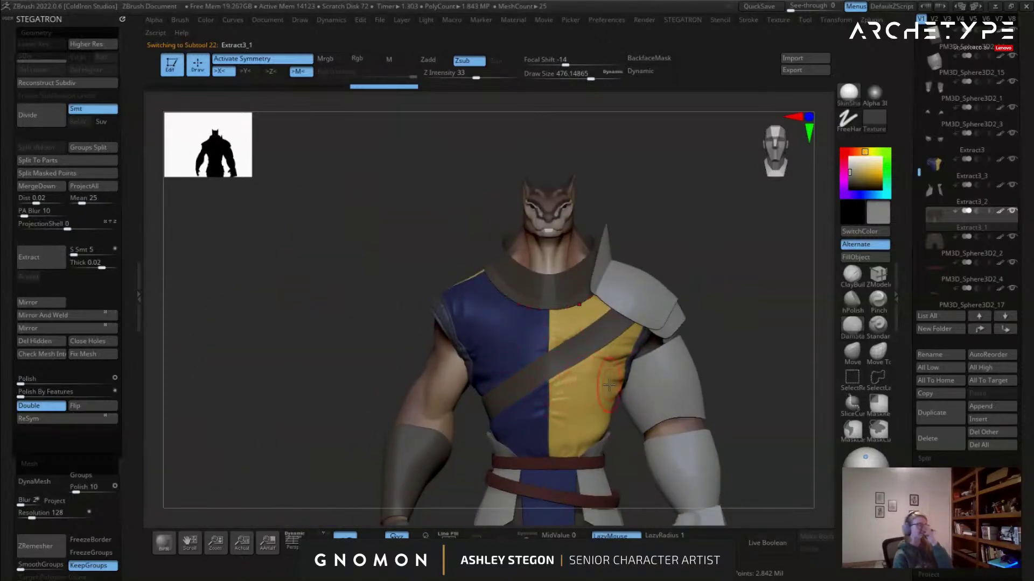
alt+click(535, 295)
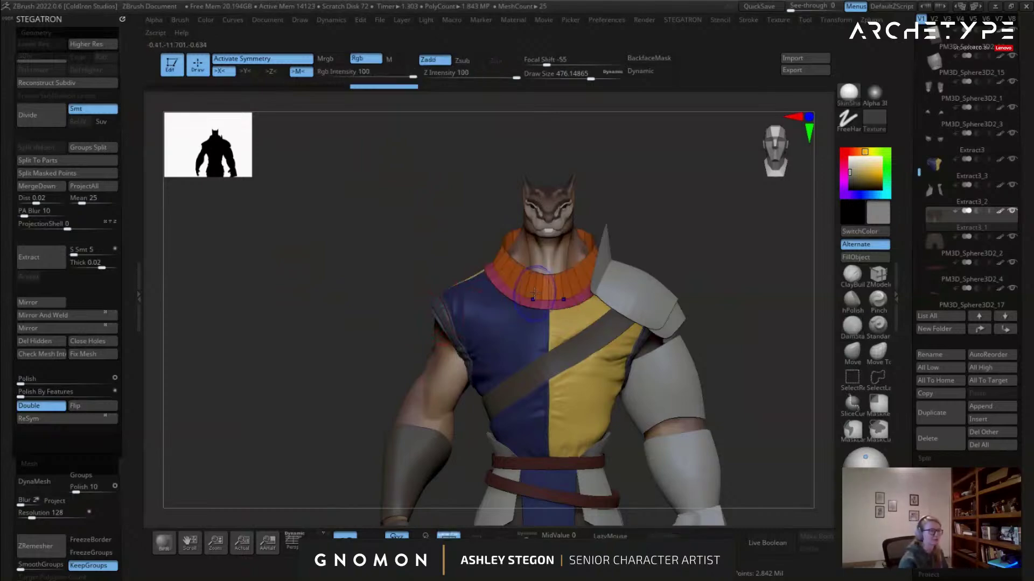
key(shift+f)
mouse_move(474, 290)
right_down()
mouse_move(531, 288)
mouse_move(544, 344)
right_up()
shift+right_drag(619, 280, 564, 340)
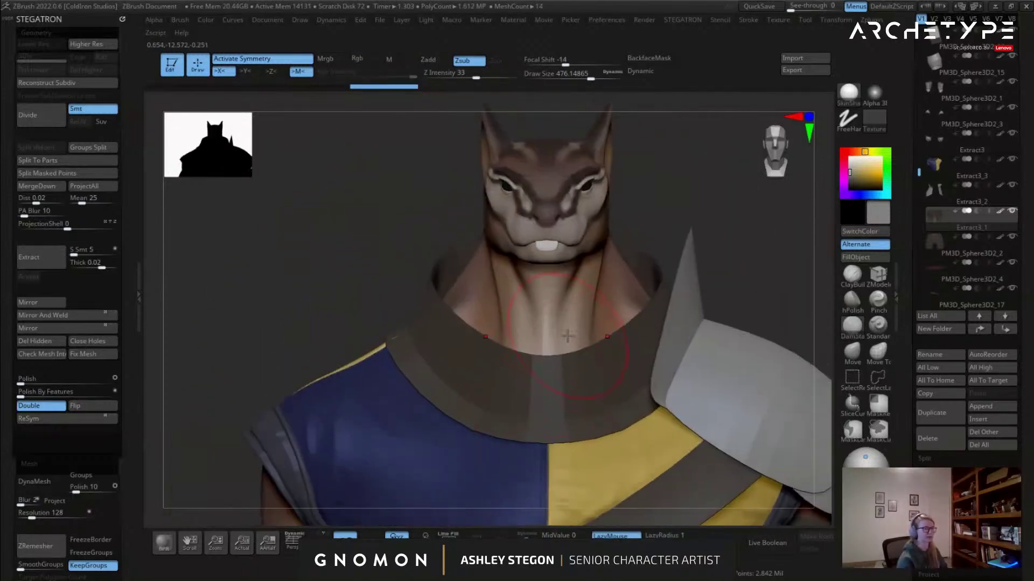
Reduce the draw size to about 338, turn off symmetry for the collar and show its wireframe again.
key(shift+f)
key(shift+f)
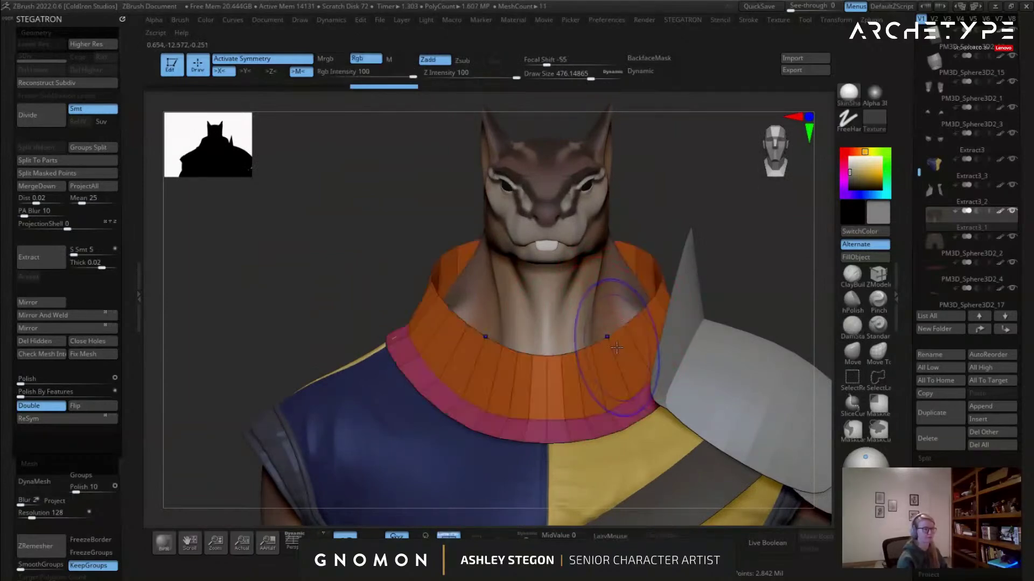
right_drag(639, 300, 631, 335)
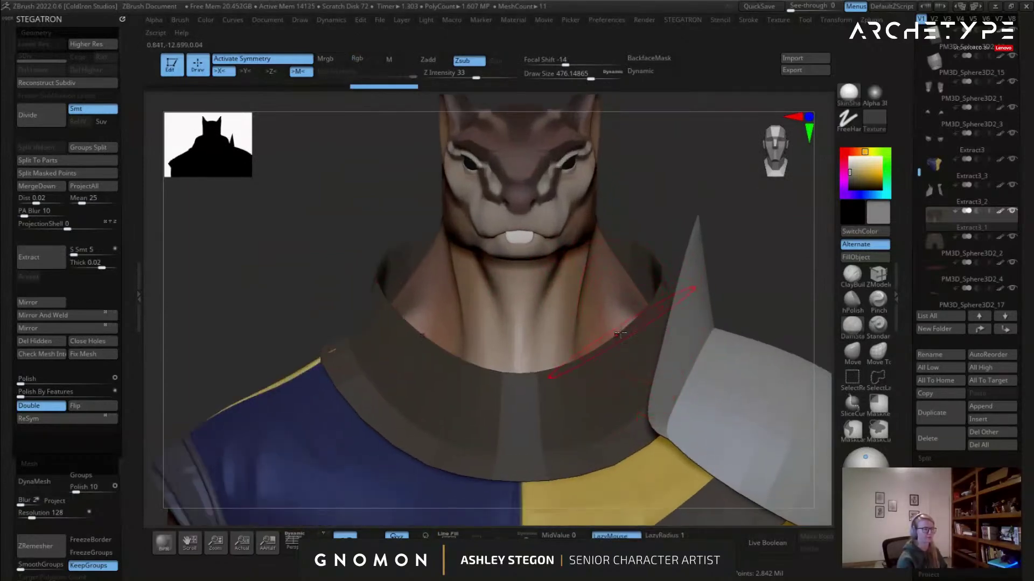
key(s)
drag(616, 346, 606, 349)
key(x)
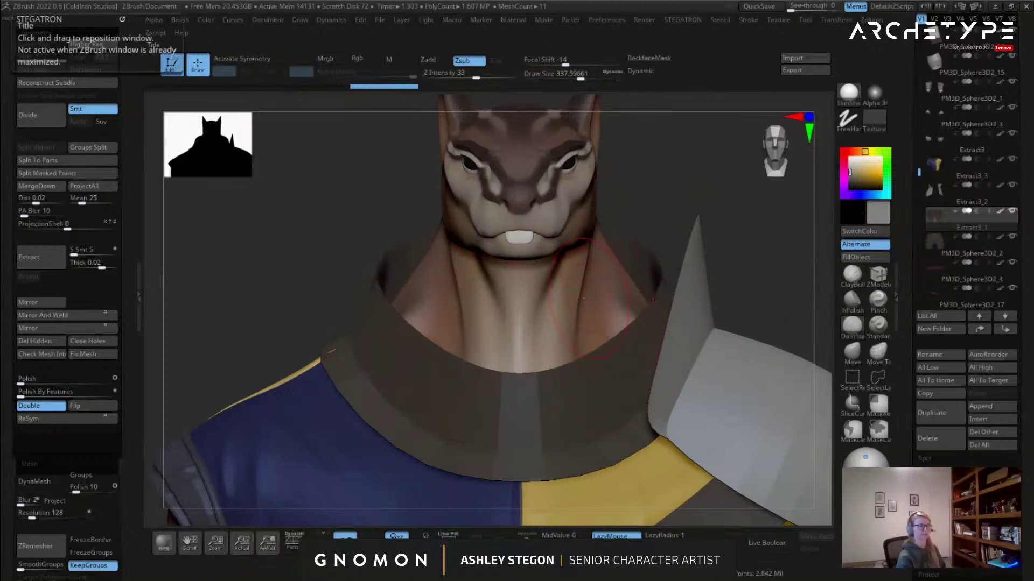
key(shift+f)
key(shift+f)
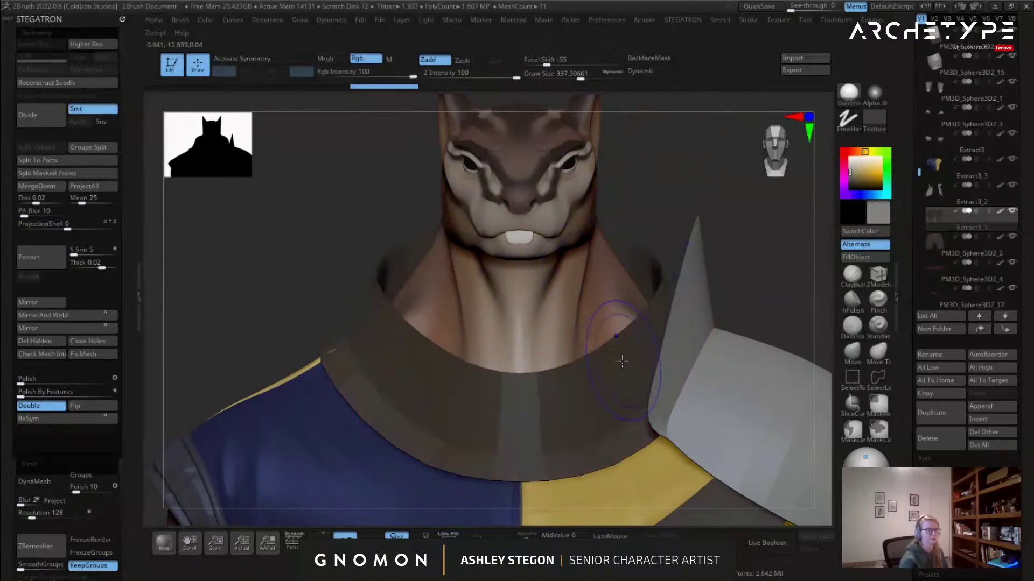
Insert additional edge loops along and across the collar with the ZModeler brush.
click(887, 276)
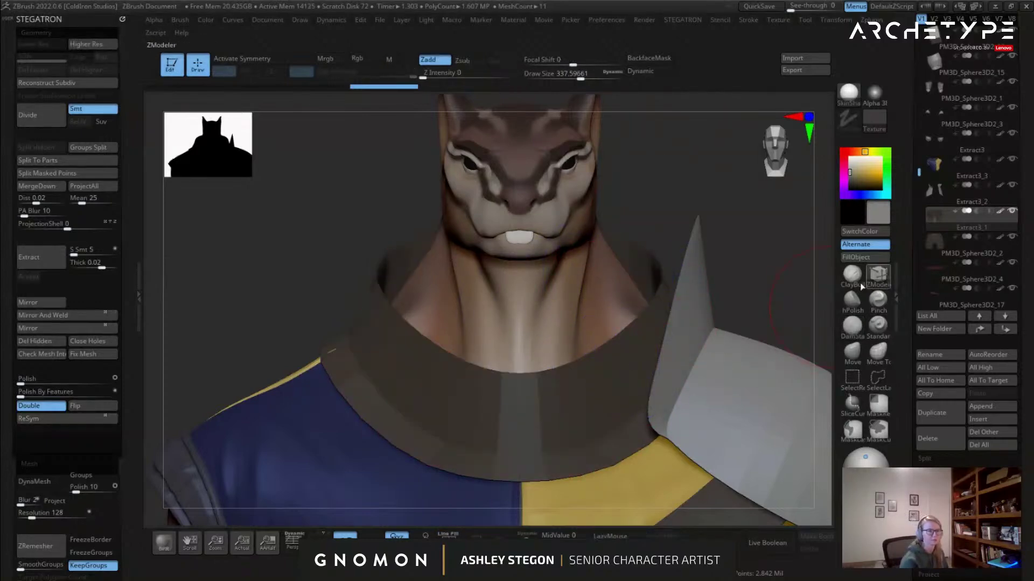
click(633, 357)
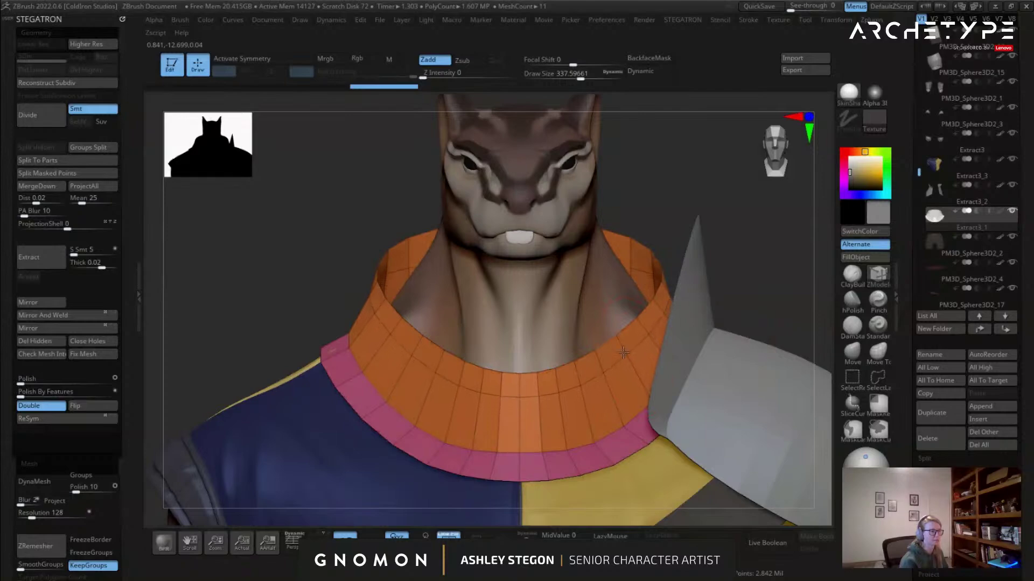
click(591, 414)
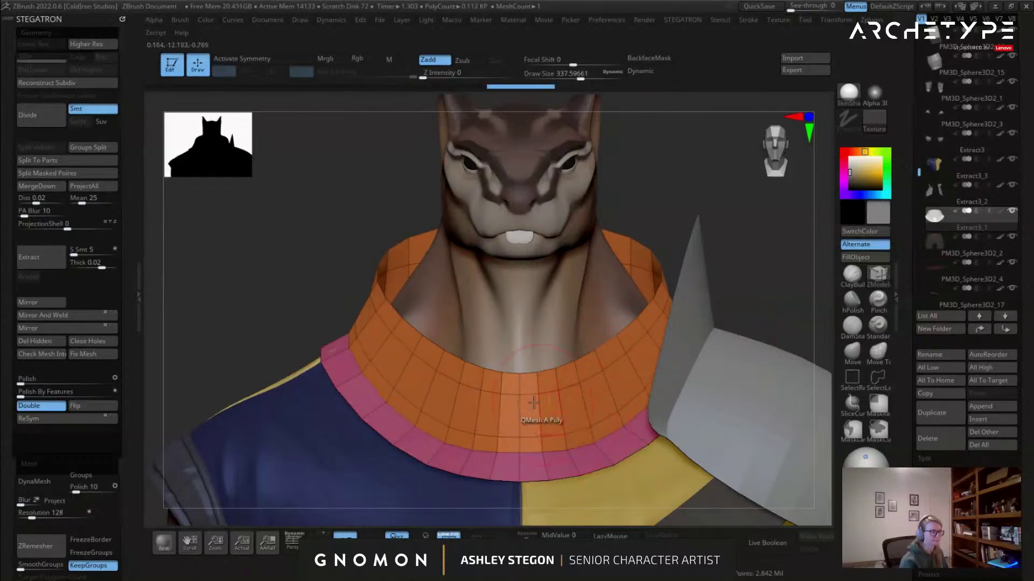
click(382, 352)
click(381, 352)
Scale a complete edge loop of the collar with ZModeler to form a crease beneath its upper band.
key(space)
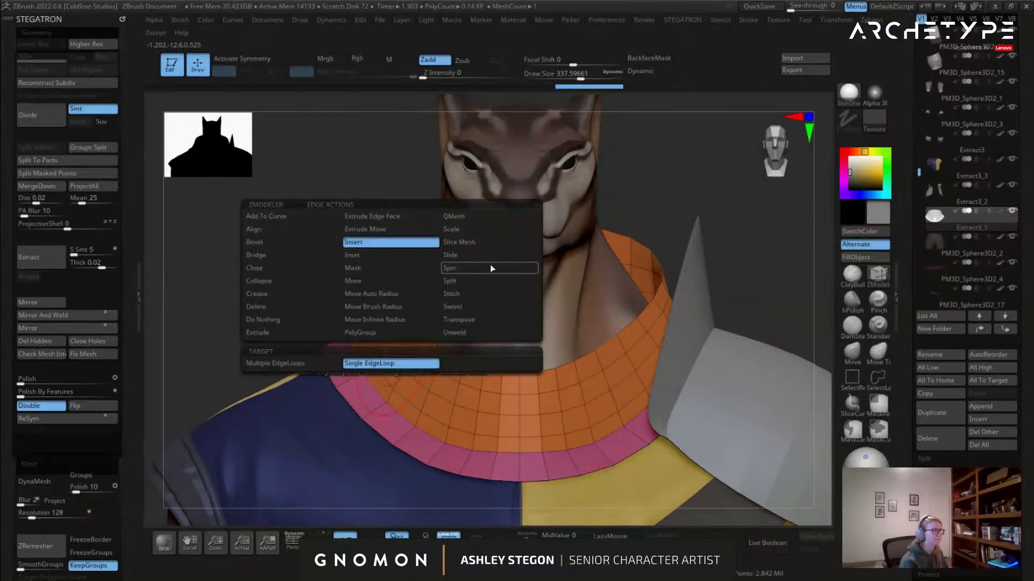
click(455, 216)
click(279, 363)
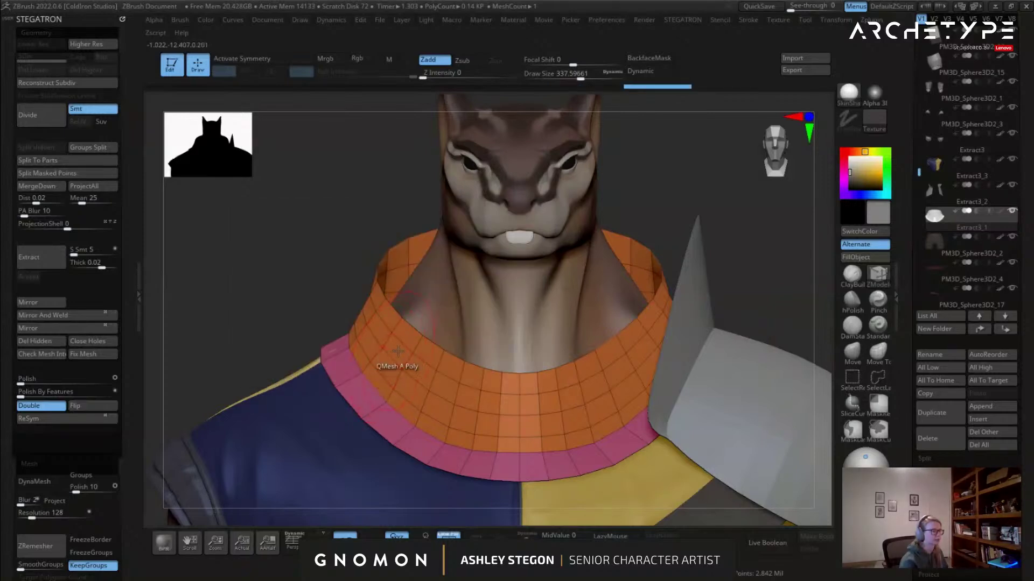
key(space)
click(487, 230)
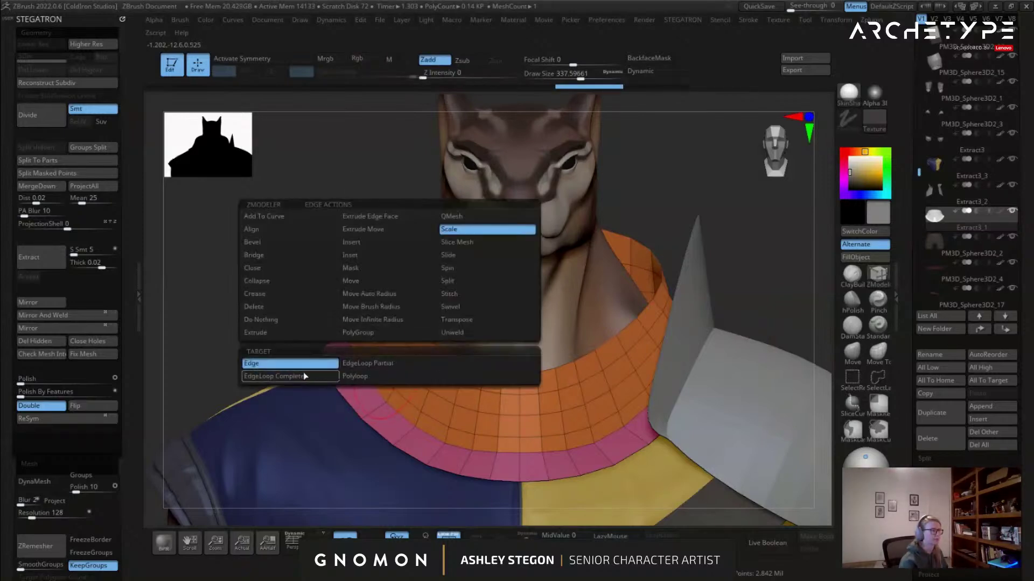
click(304, 376)
drag(393, 360, 412, 347)
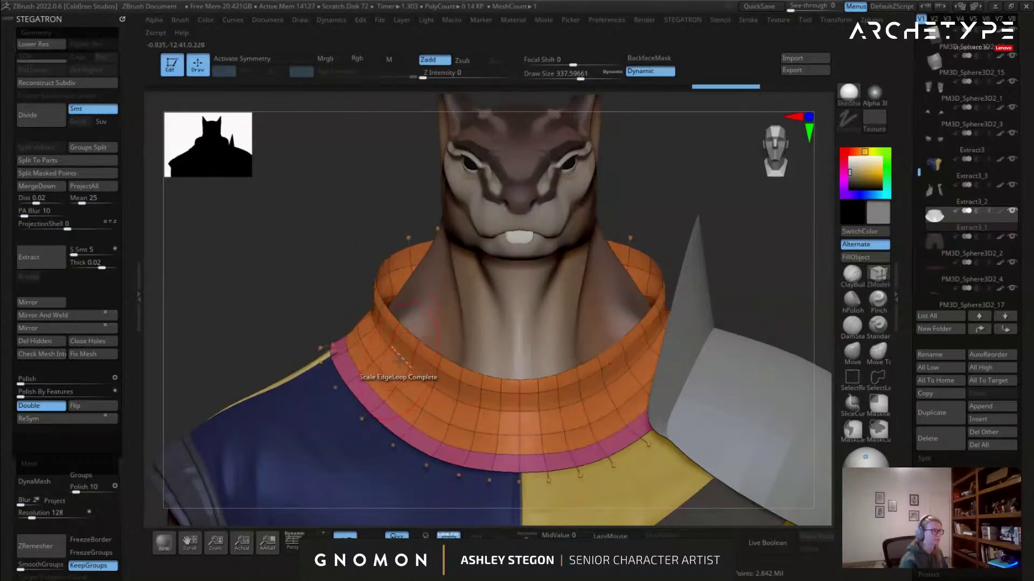
mouse_move(743, 280)
mouse_down()
mouse_move(673, 285)
mouse_move(743, 280)
mouse_up()
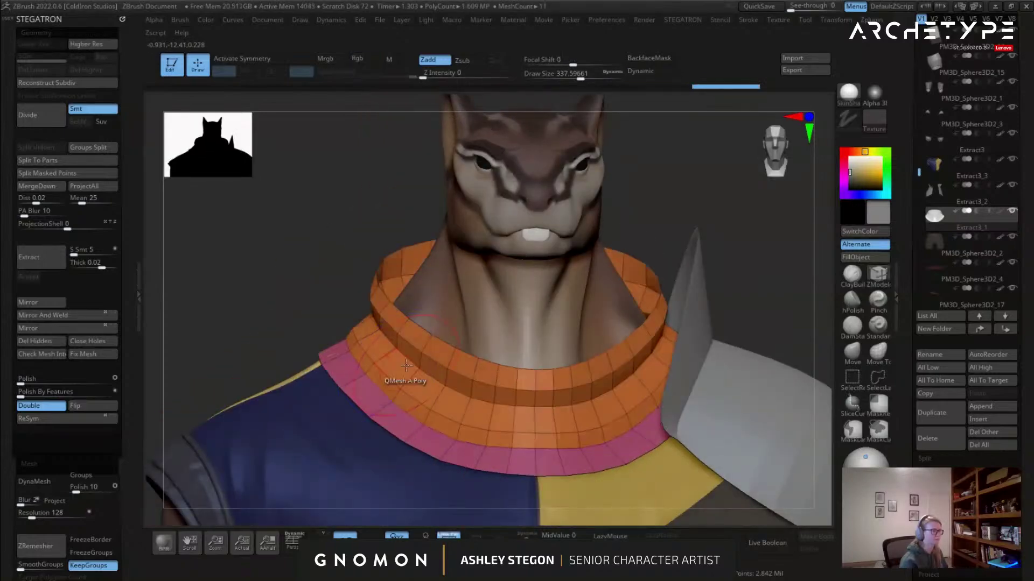
Switch to the Move brush at a draw size of about 324 and reshape the crease around the collar's side and back.
drag(726, 350, 786, 348)
key(s)
drag(478, 401, 472, 400)
click(855, 364)
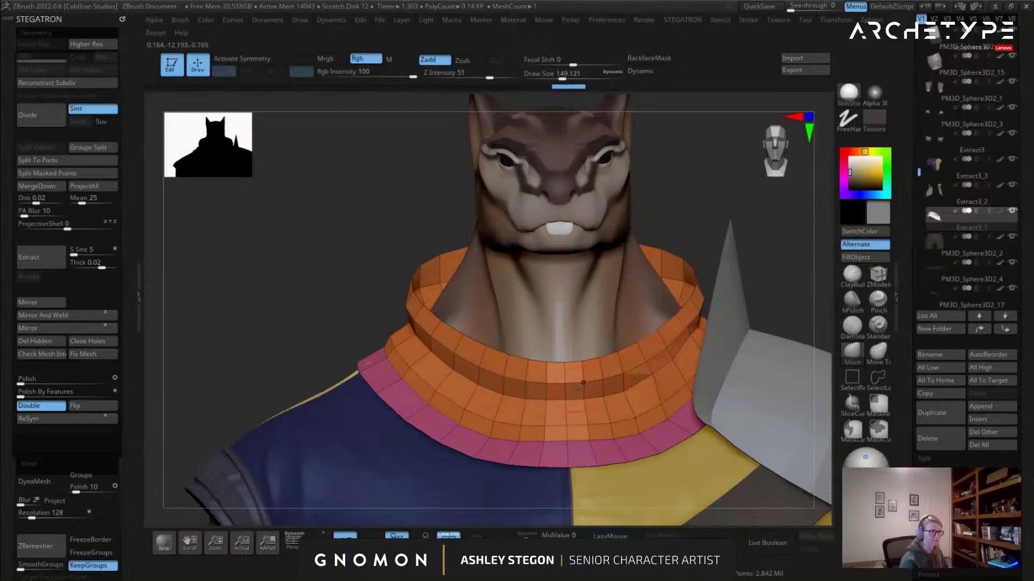
key(])
key(s)
mouse_move(546, 399)
right_down()
mouse_move(529, 398)
mouse_move(509, 376)
mouse_move(553, 349)
mouse_move(514, 337)
mouse_move(531, 333)
mouse_move(545, 336)
mouse_move(512, 342)
right_up()
key(])
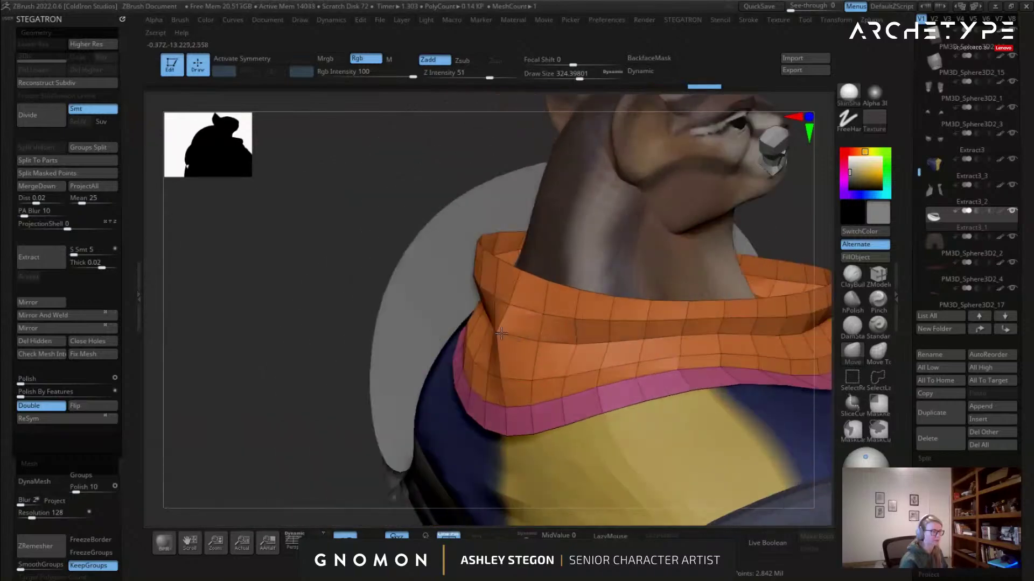
mouse_move(502, 333)
right_down()
mouse_move(507, 370)
mouse_move(546, 342)
right_up()
drag(461, 337, 427, 346)
right_drag(424, 346, 478, 352)
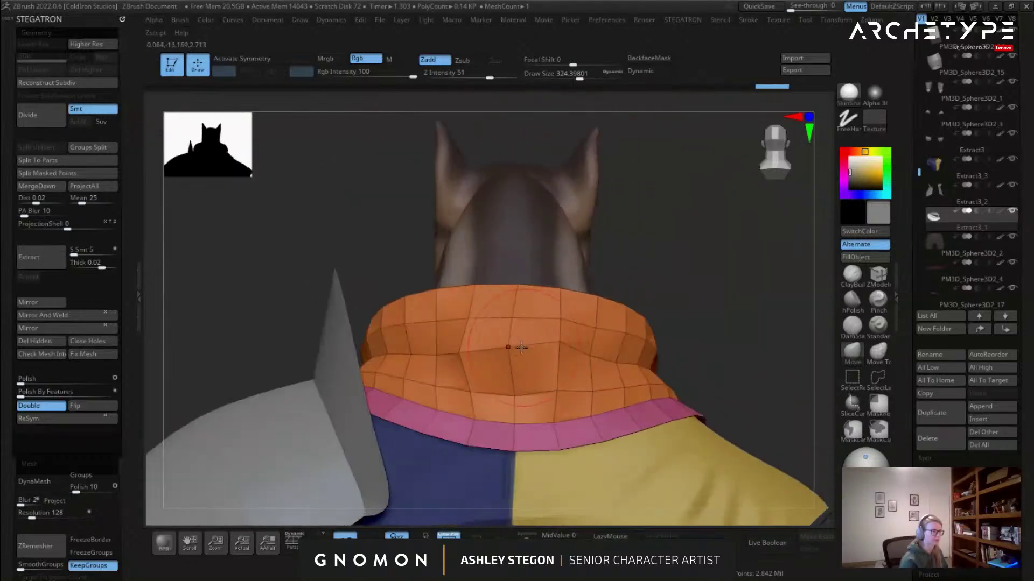
drag(454, 353, 431, 351)
Reduce the draw size to about 200 and pull the collar's upper fold over the lower band at the back of the neck.
key(s)
right_drag(421, 323, 429, 353)
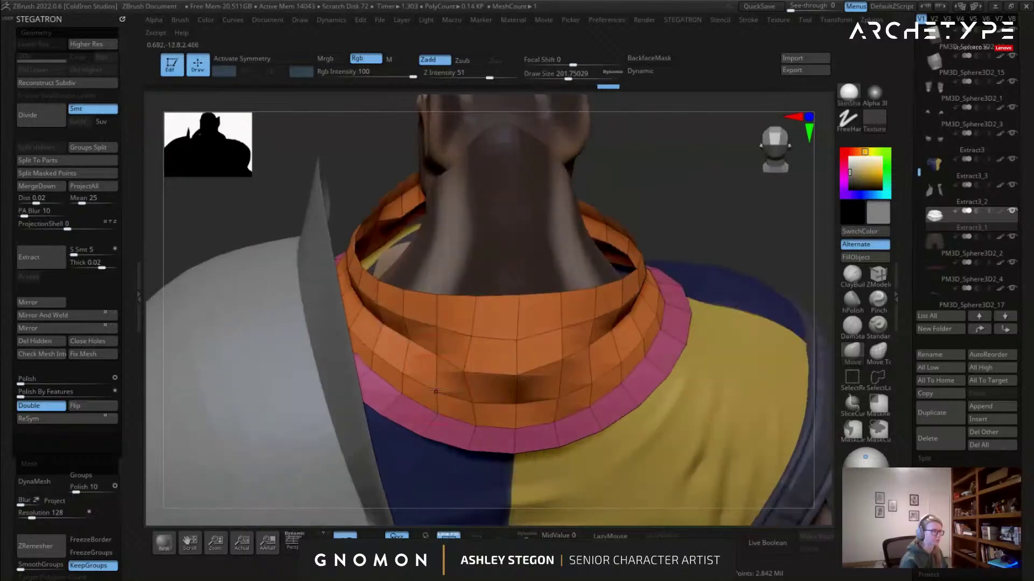
drag(438, 352, 439, 347)
mouse_move(408, 340)
right_down()
mouse_move(573, 396)
mouse_move(558, 427)
right_up()
right_drag(589, 369, 598, 422)
right_drag(629, 384, 586, 375)
drag(577, 382, 576, 373)
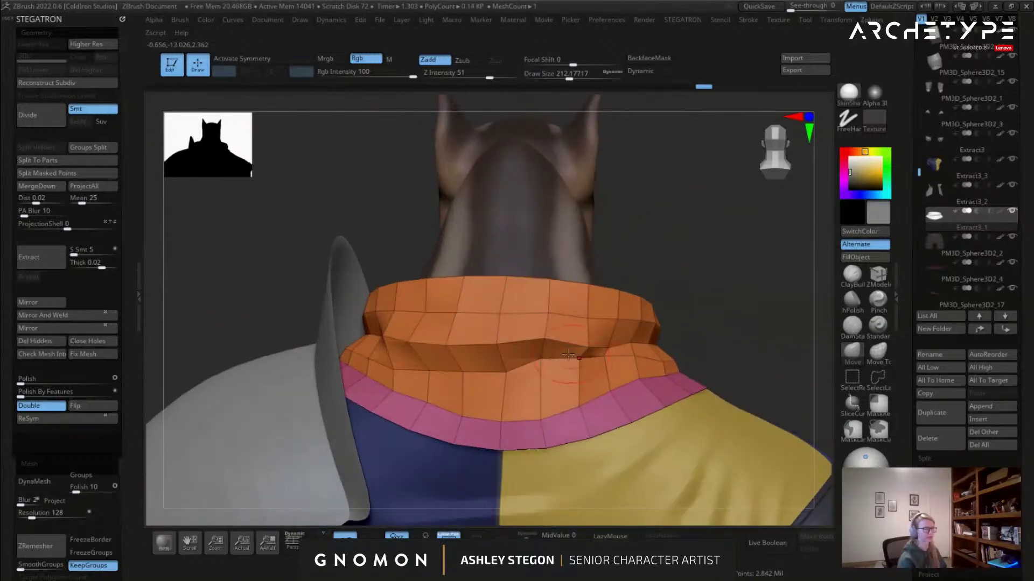
Preview the collar with dynamic subdivision smoothing and return to the low-poly wireframe display.
key(d)
right_drag(551, 377, 516, 340)
key(shift+f)
key(shift+d)
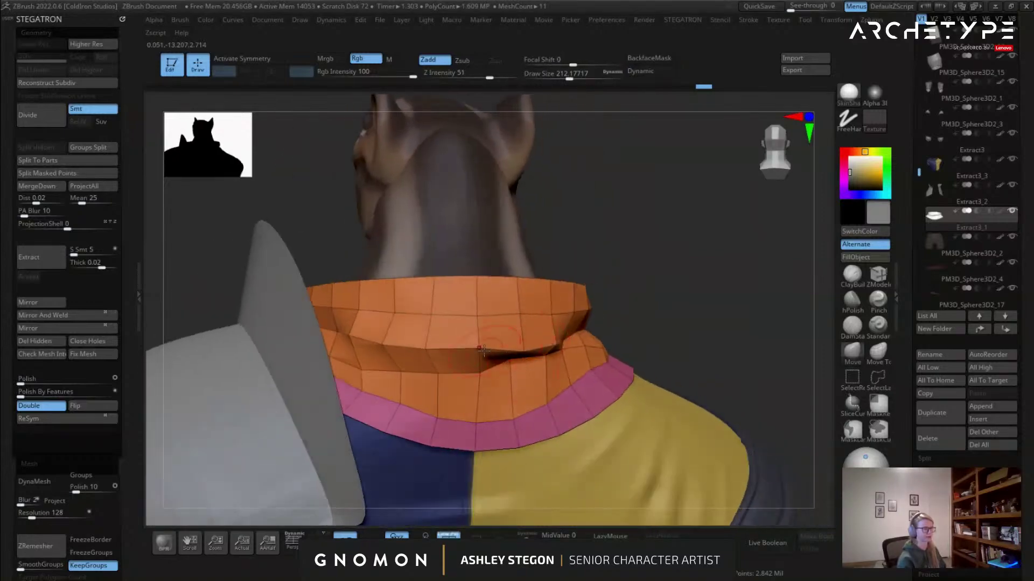
Set the draw size to about 197 and move the fold's vertices beside the shoulder armor at the collar's back.
right_drag(390, 353, 354, 339)
key(s)
drag(356, 336, 329, 324)
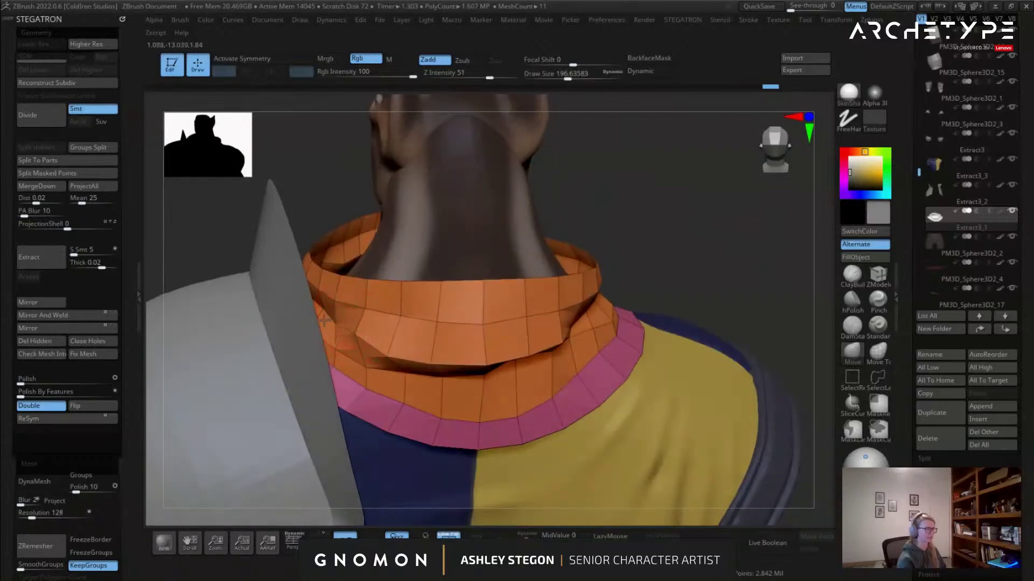
right_drag(349, 357, 360, 362)
drag(360, 360, 362, 354)
right_drag(409, 378, 398, 334)
Vary the brush size and nudge further points along the collar's crease to even out the overhanging fold.
ctrl+right_drag(554, 396, 559, 418)
key(s)
mouse_move(558, 417)
mouse_down()
mouse_move(590, 418)
mouse_move(544, 411)
mouse_up()
key(s)
mouse_move(530, 412)
right_down()
mouse_move(573, 419)
mouse_move(489, 371)
right_up()
drag(489, 372, 492, 364)
right_drag(473, 368, 501, 371)
drag(481, 367, 482, 359)
right_drag(478, 353, 586, 406)
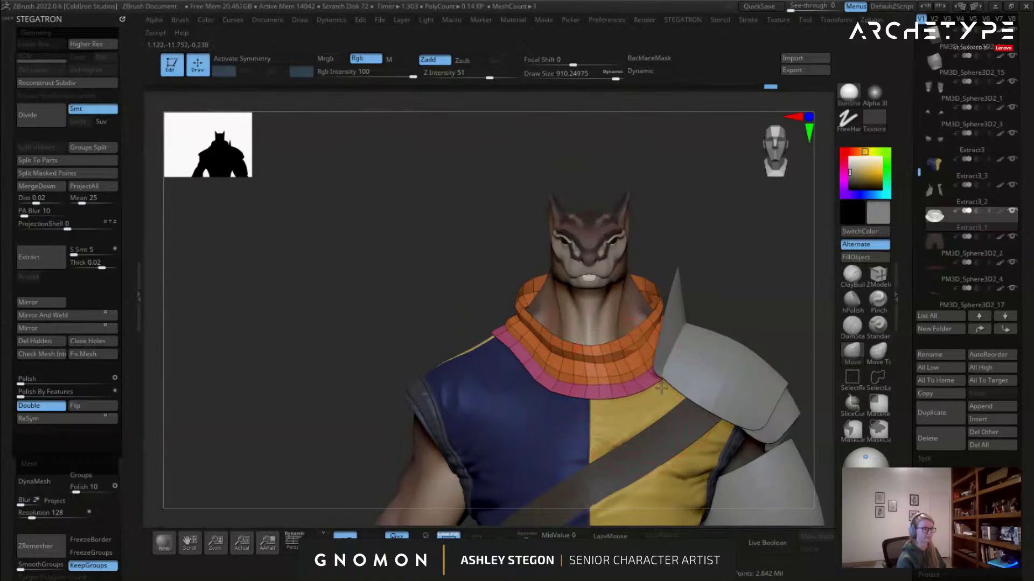
Insert an edge loop running vertically through the collar's front near the shoulder armor with the ZModeler brush.
mouse_move(658, 386)
right_down()
mouse_move(587, 367)
mouse_move(556, 299)
right_up()
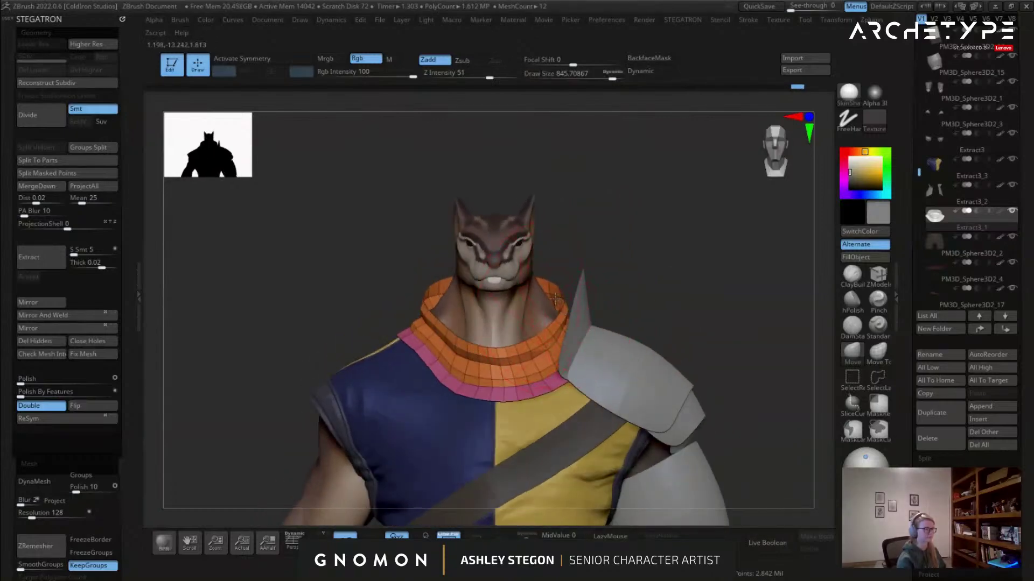
mouse_move(429, 287)
right_down()
mouse_move(417, 301)
mouse_move(430, 291)
mouse_move(473, 354)
mouse_move(460, 347)
mouse_move(474, 336)
mouse_move(518, 357)
mouse_move(504, 364)
right_up()
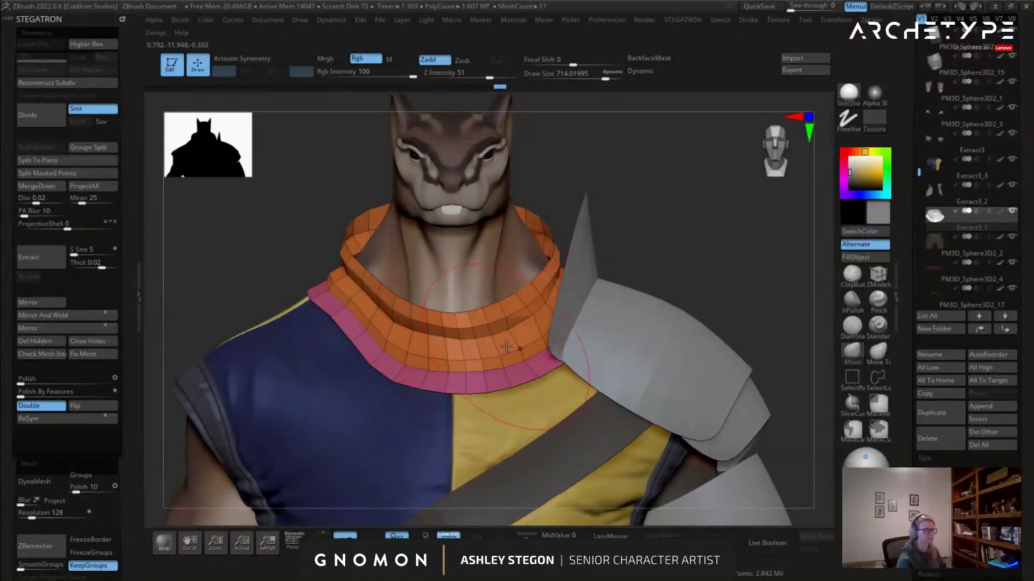
ctrl+right_drag(486, 330, 508, 345)
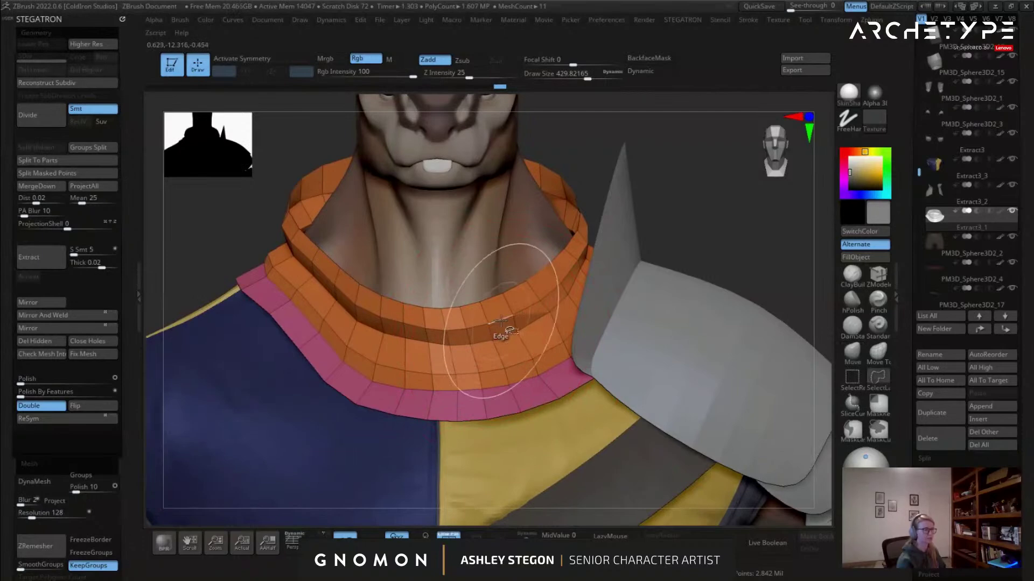
click(870, 282)
ctrl+right_drag(515, 318, 492, 321)
key(space)
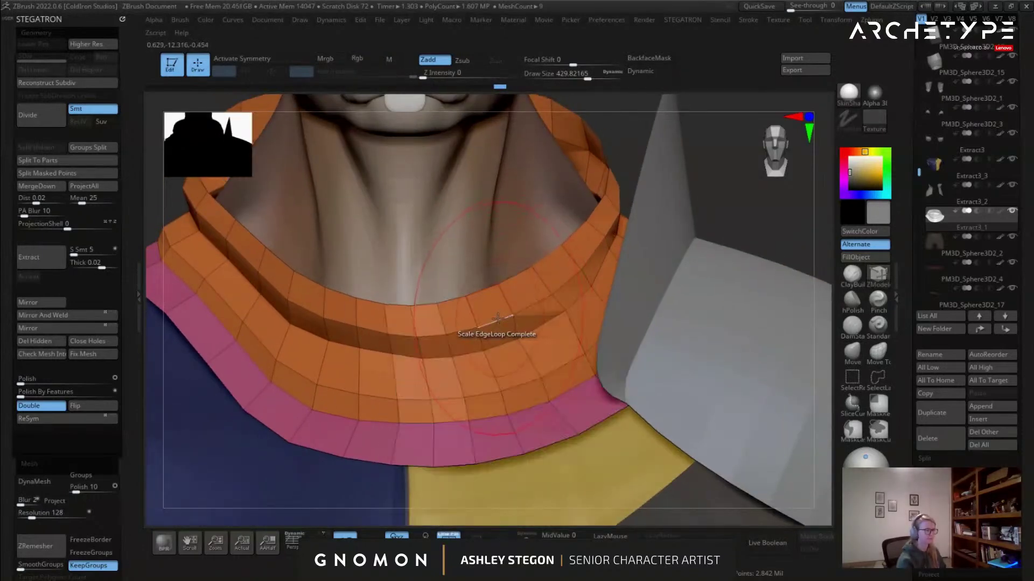
key(space)
click(494, 246)
click(497, 317)
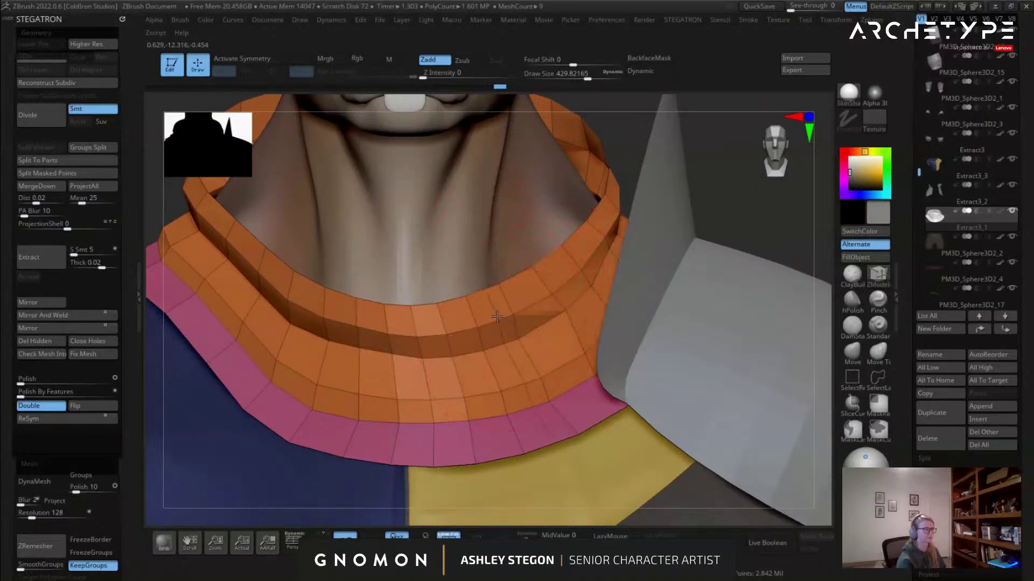
Hide the narrow vertical strip of polygons on the collar's front and delete the hidden geometry to cut the collar open.
ctrl+shift+click(508, 325)
ctrl+right_drag(545, 358, 485, 306)
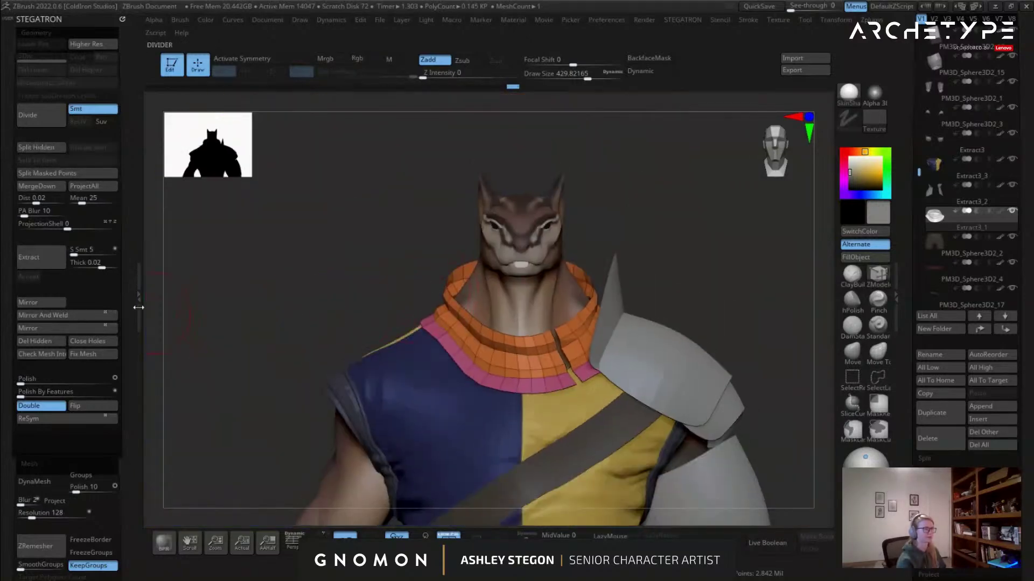
click(23, 173)
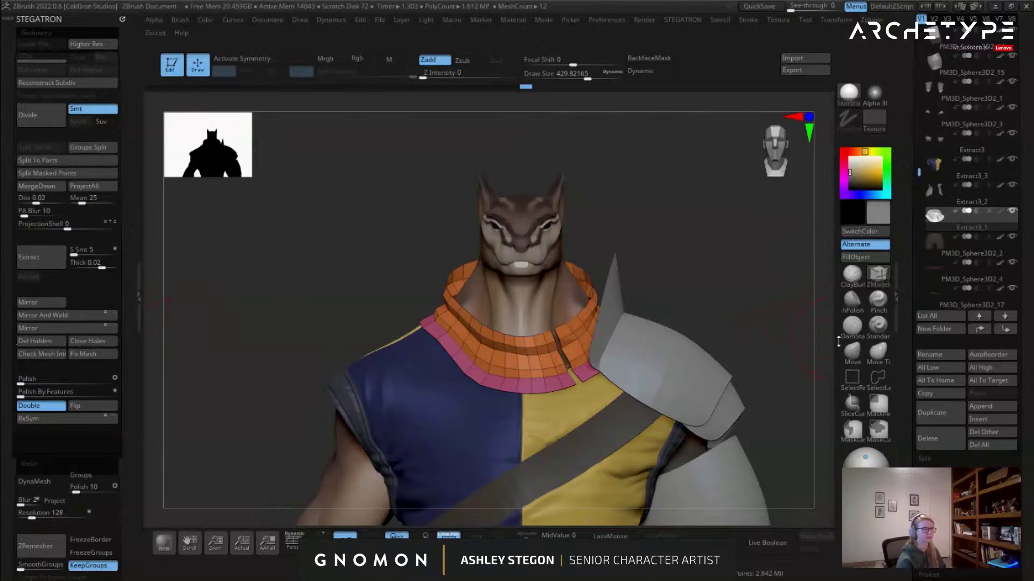
With the Move Topological brush at a draw size of about 814, pull the collar's cut ends across each other into an overlap.
click(877, 352)
mouse_move(710, 346)
right_down()
mouse_move(700, 425)
mouse_move(684, 447)
right_up()
key(s)
drag(573, 388, 596, 388)
right_drag(683, 366, 640, 396)
drag(583, 392, 605, 381)
drag(542, 359, 544, 340)
drag(566, 400, 568, 392)
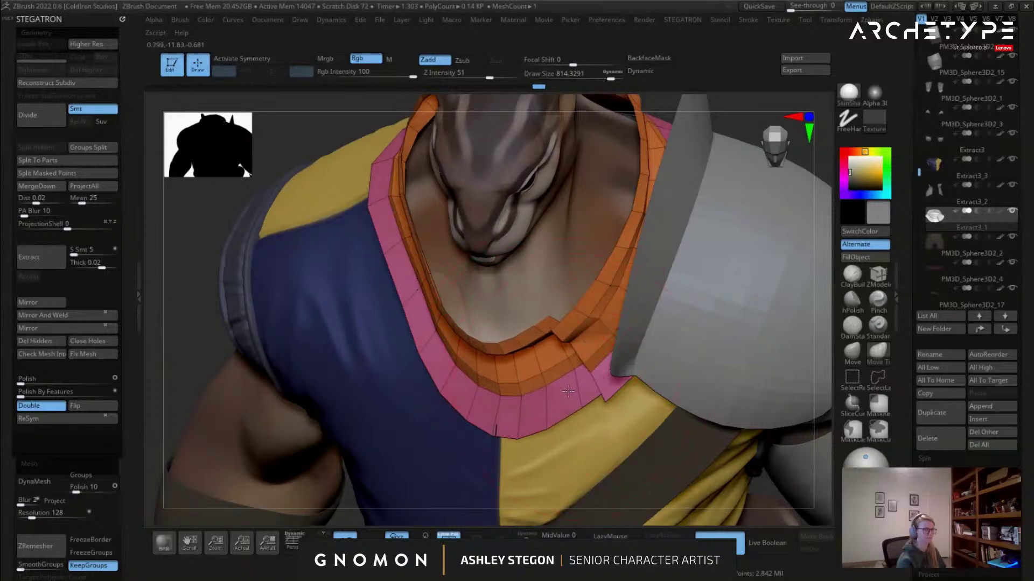
Adjust the overlapping flap and the collar's lower front edge, reducing the draw size to about 593.
right_drag(568, 391, 595, 395)
drag(550, 422, 546, 412)
right_drag(566, 417, 509, 431)
drag(509, 430, 508, 435)
right_drag(510, 425, 512, 387)
key(s)
mouse_move(563, 345)
mouse_down()
mouse_move(551, 346)
mouse_move(564, 311)
mouse_up()
mouse_move(563, 311)
right_down()
mouse_move(582, 350)
mouse_move(644, 367)
right_up()
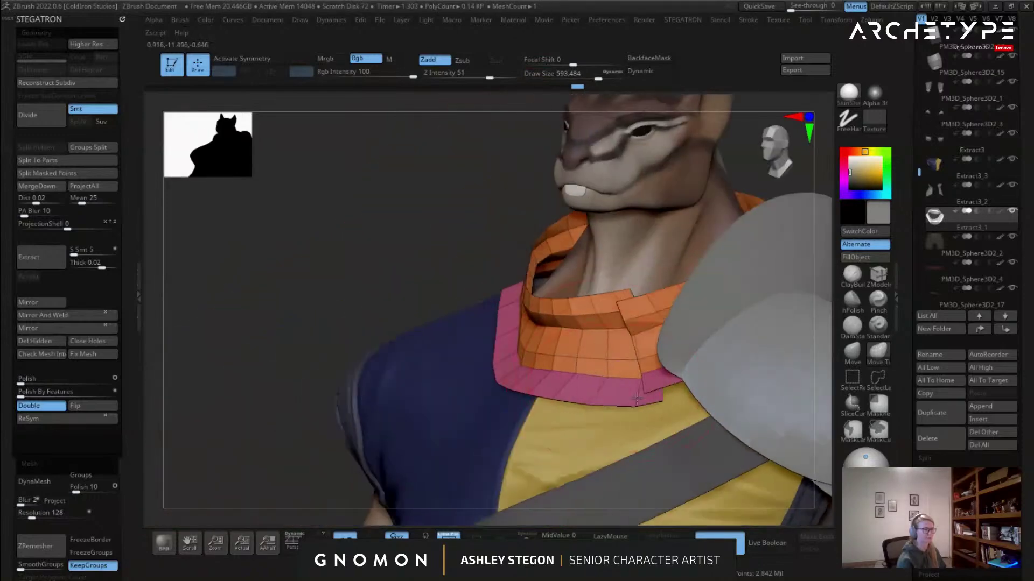
Reshape the overlapping ends at the front of the collar with the Move brush, using progressively smaller draw sizes and light smoothing.
drag(647, 339, 644, 343)
right_drag(648, 343, 654, 371)
key(s)
drag(643, 346, 619, 346)
mouse_move(647, 308)
right_down()
mouse_move(644, 296)
mouse_move(613, 323)
mouse_move(576, 331)
mouse_move(588, 329)
mouse_move(581, 311)
right_up()
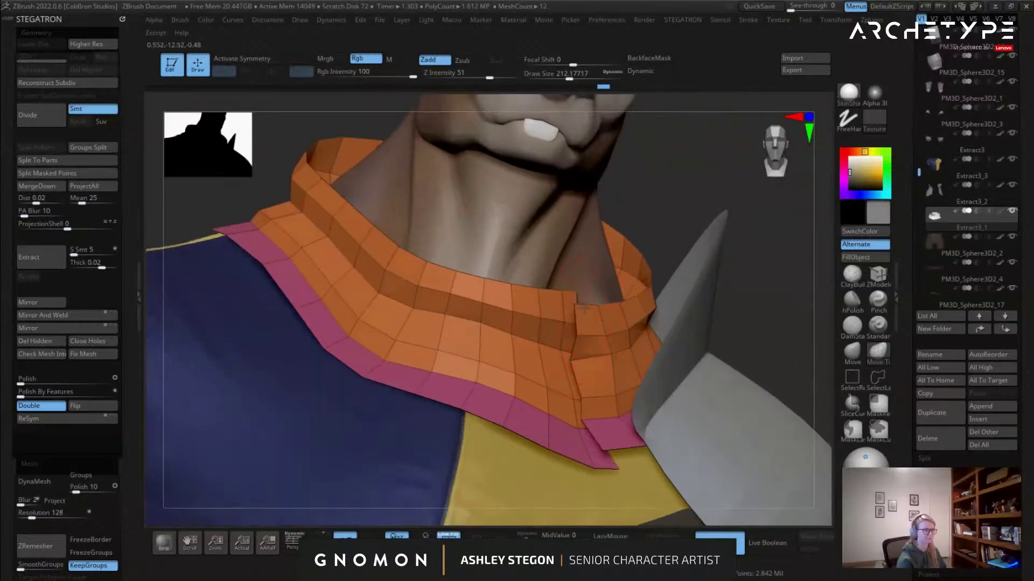
drag(618, 313, 626, 312)
mouse_move(596, 329)
right_down()
mouse_move(608, 315)
mouse_move(586, 350)
right_up()
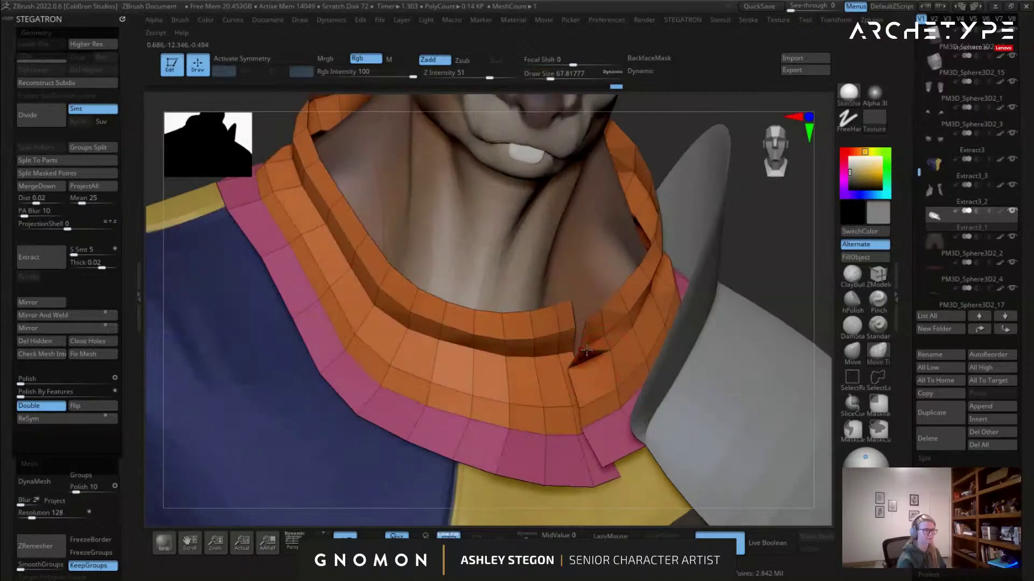
shift+drag(600, 364, 601, 358)
right_drag(609, 340, 599, 478)
key(s)
drag(604, 478, 572, 397)
mouse_move(571, 397)
ctrl+right_down()
mouse_move(576, 358)
mouse_move(663, 361)
mouse_move(560, 372)
mouse_move(586, 377)
mouse_move(569, 378)
mouse_move(619, 428)
ctrl+right_up()
Check the collar with smooth subdivision, return to its low-poly cage, and set ZModeler's polygon action to Extrude.
key(d)
key(shift+f)
key(shift+f)
key(shift+d)
click(883, 283)
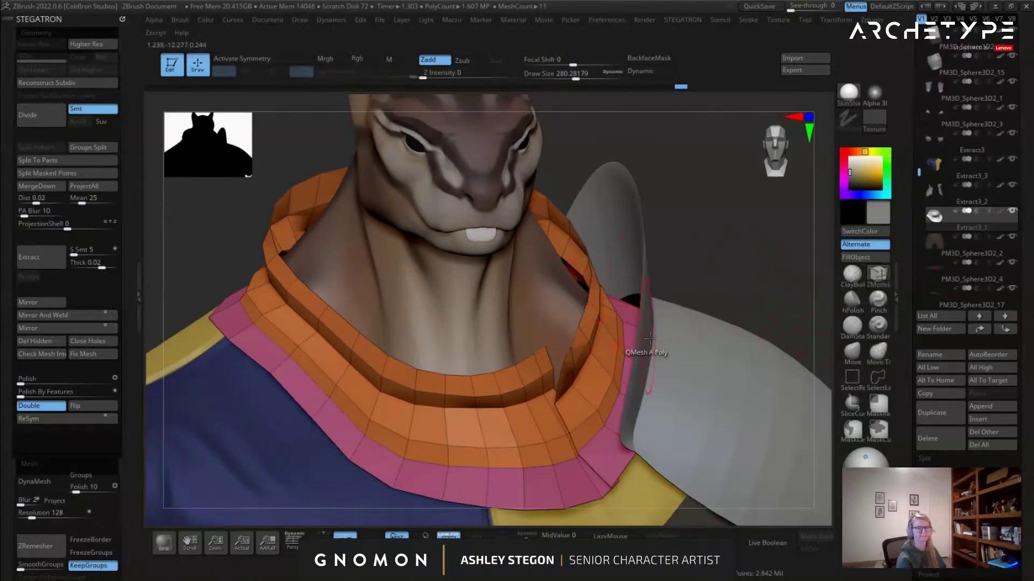
mouse_move(633, 346)
ctrl+right_down()
mouse_move(637, 367)
mouse_move(640, 358)
ctrl+right_up()
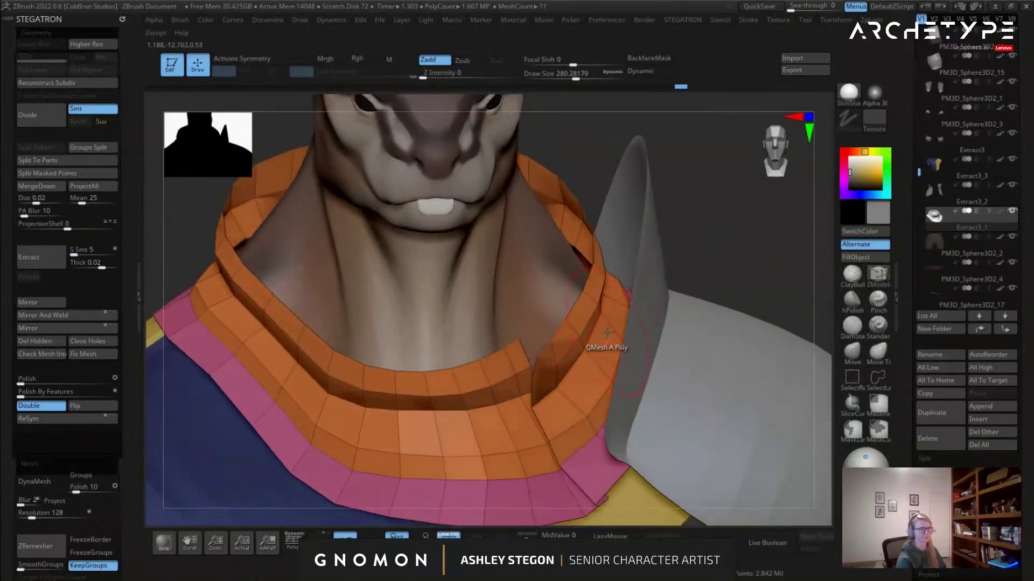
key(space)
click(438, 215)
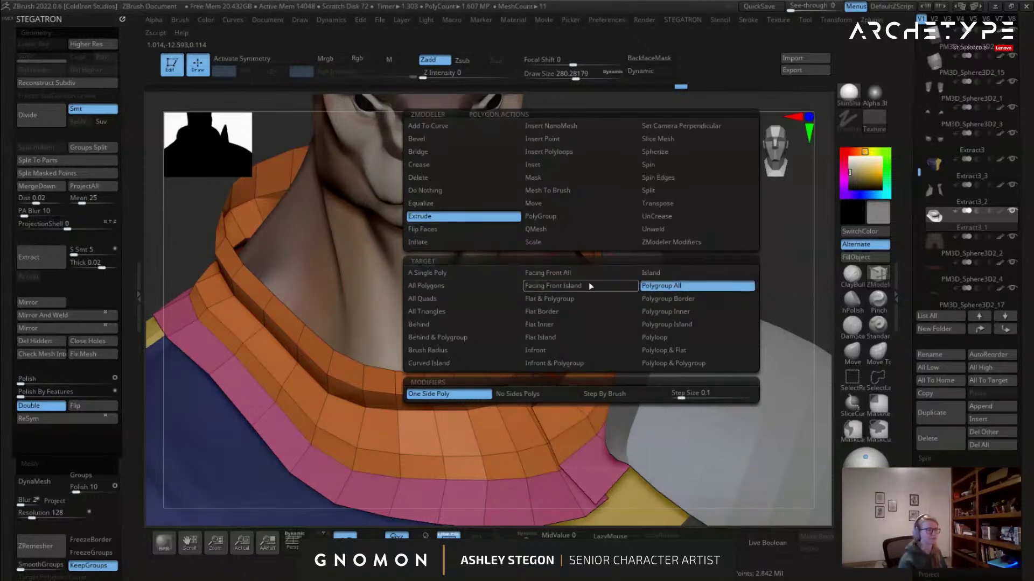
Try extruding the collar with the Polygroup All target and undo the extrusion.
click(669, 283)
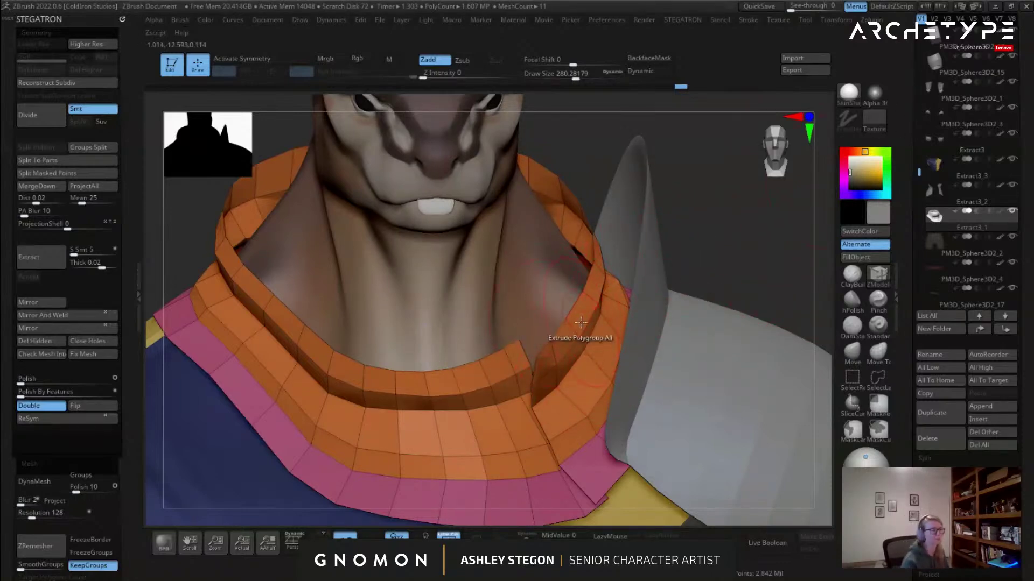
key(space)
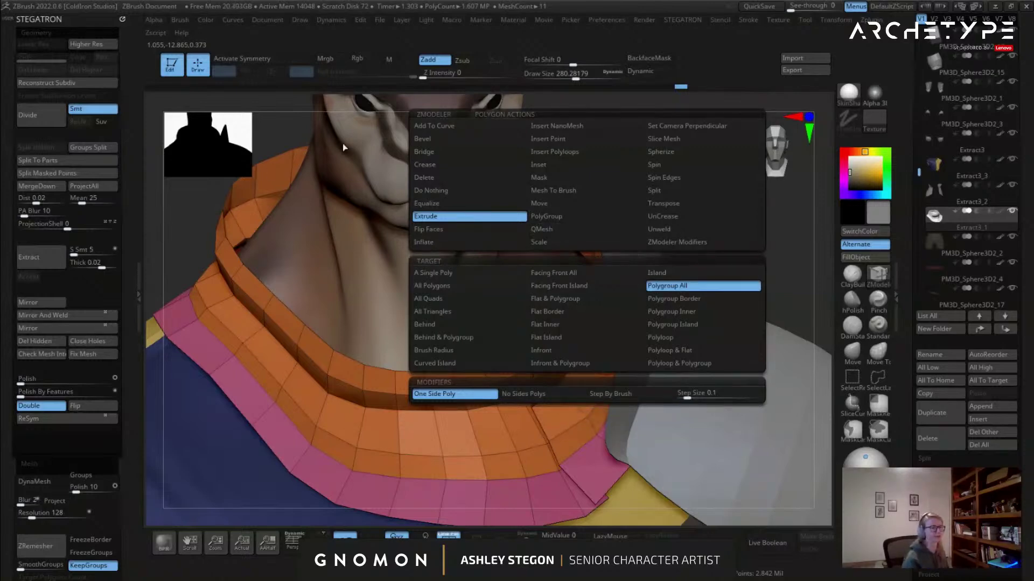
right_drag(533, 347, 620, 382)
drag(619, 383, 592, 396)
key(ctrl+z)
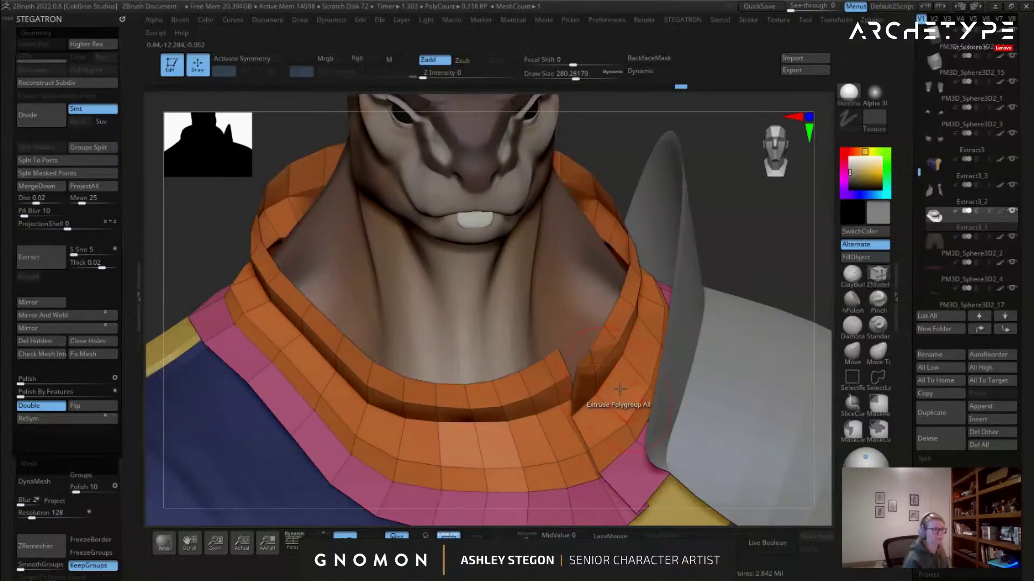
Extrude the collar with the All Polygons target to give it thickness, and preview it smoothed without polyframes.
key(space)
click(466, 285)
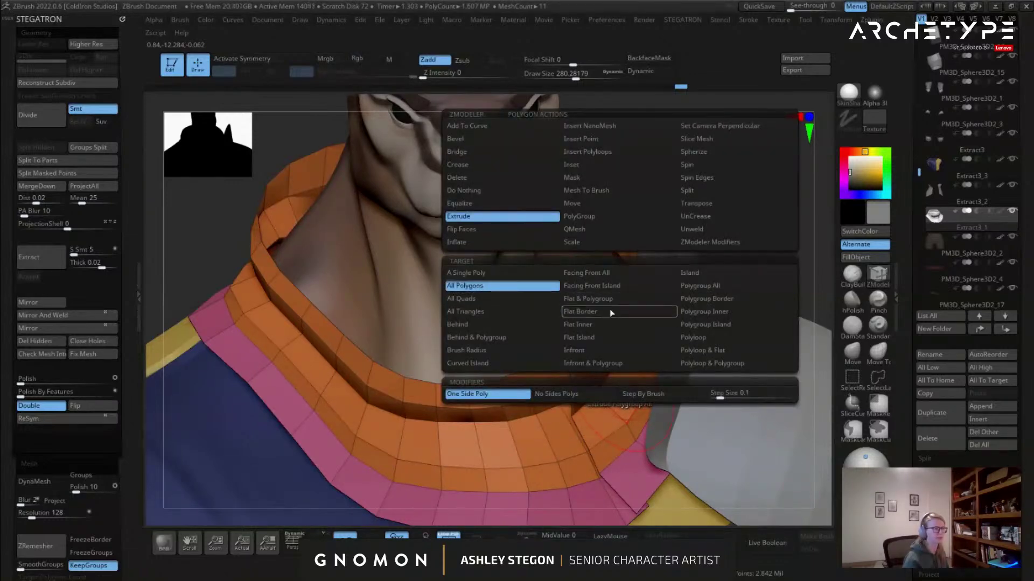
drag(618, 386, 591, 393)
ctrl+right_drag(593, 393, 635, 268)
key(d)
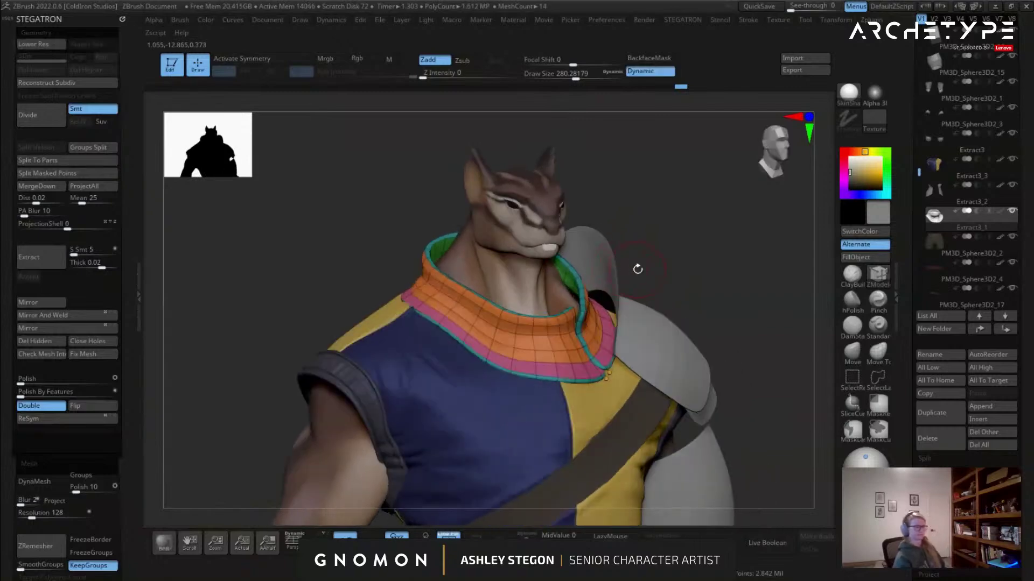
key(shift+f)
key(shift+f)
key(shift+f)
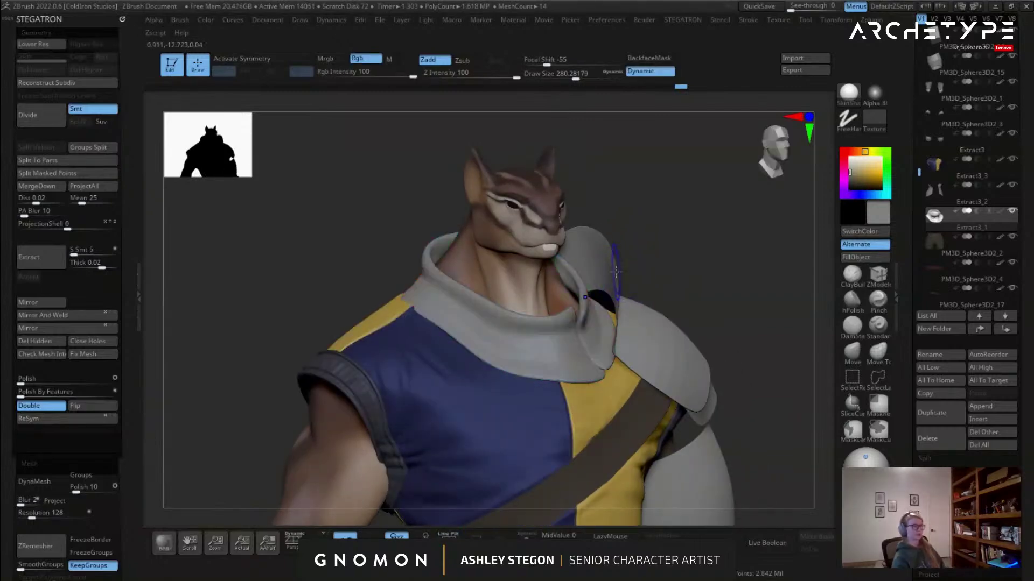
Sample the chest strap's dark brown colour and fill the whole collar with it.
alt+right_drag(743, 340, 693, 275)
click(861, 359)
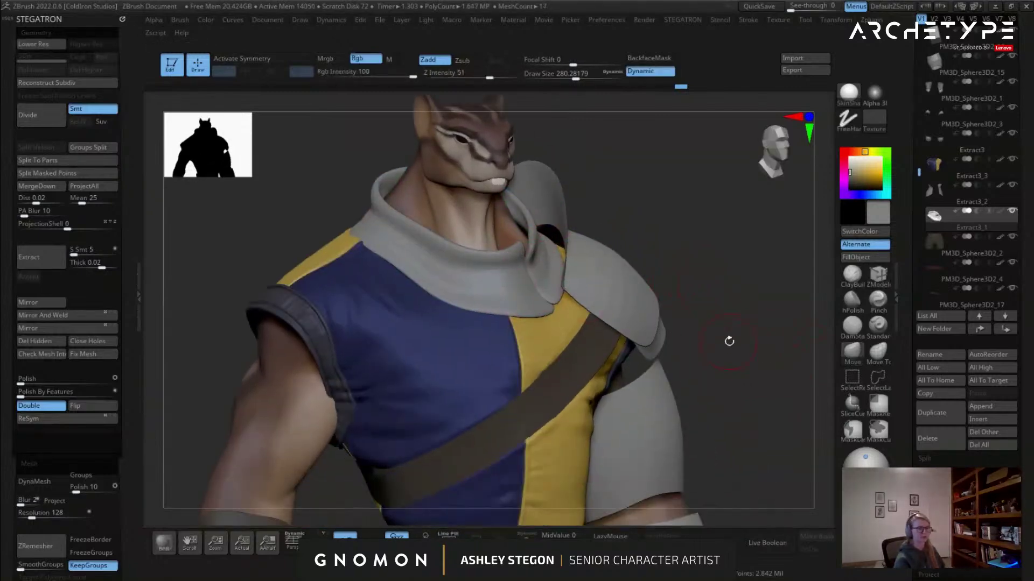
key(c)
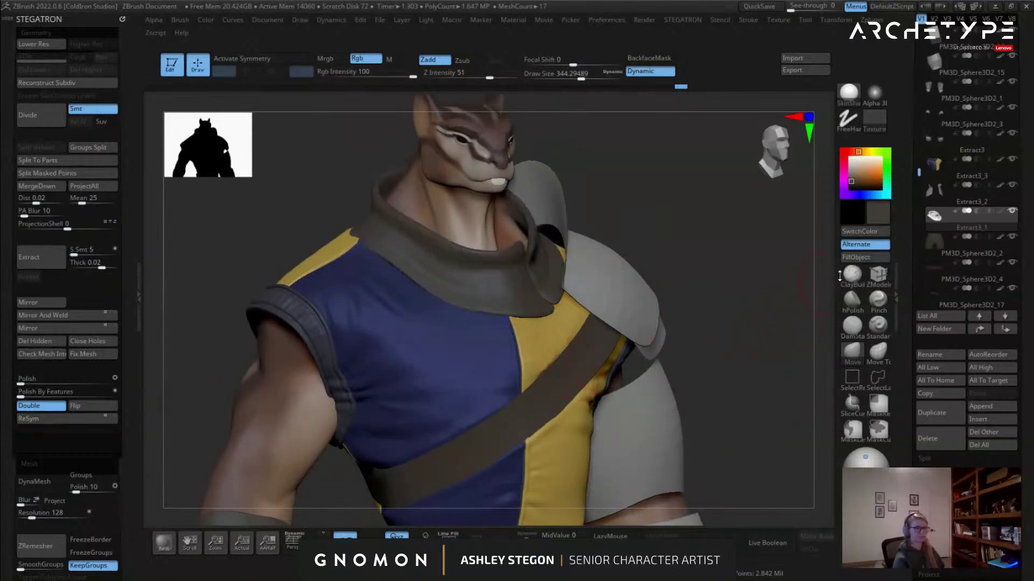
click(861, 256)
Fit the collar around the neck and shoulders with the Move brush at a draw size of about 685.
click(845, 349)
key(s)
drag(332, 253, 405, 255)
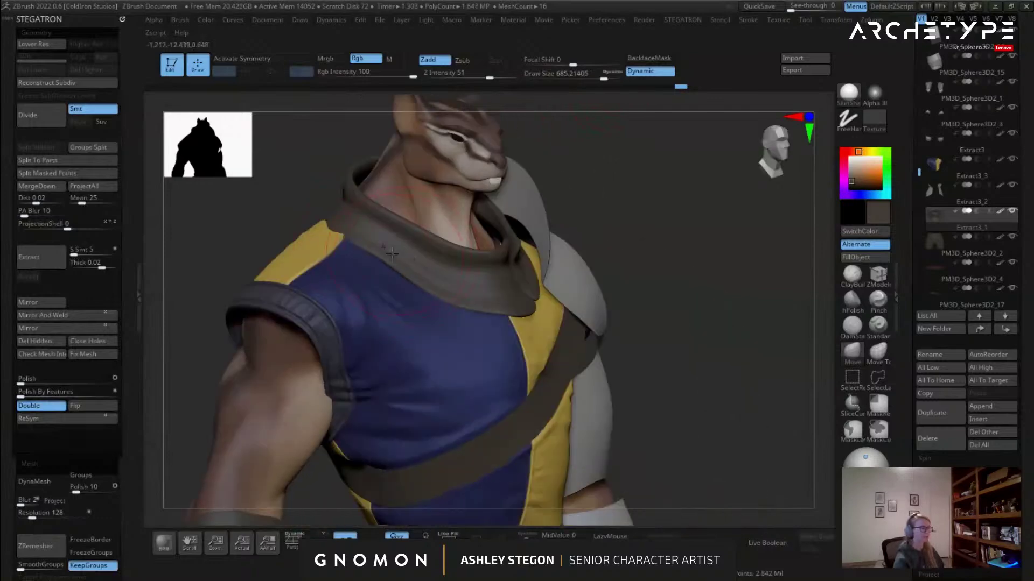
mouse_move(336, 246)
right_down()
mouse_move(418, 250)
mouse_move(369, 245)
right_up()
right_drag(255, 245, 498, 403)
right_drag(802, 345, 820, 376)
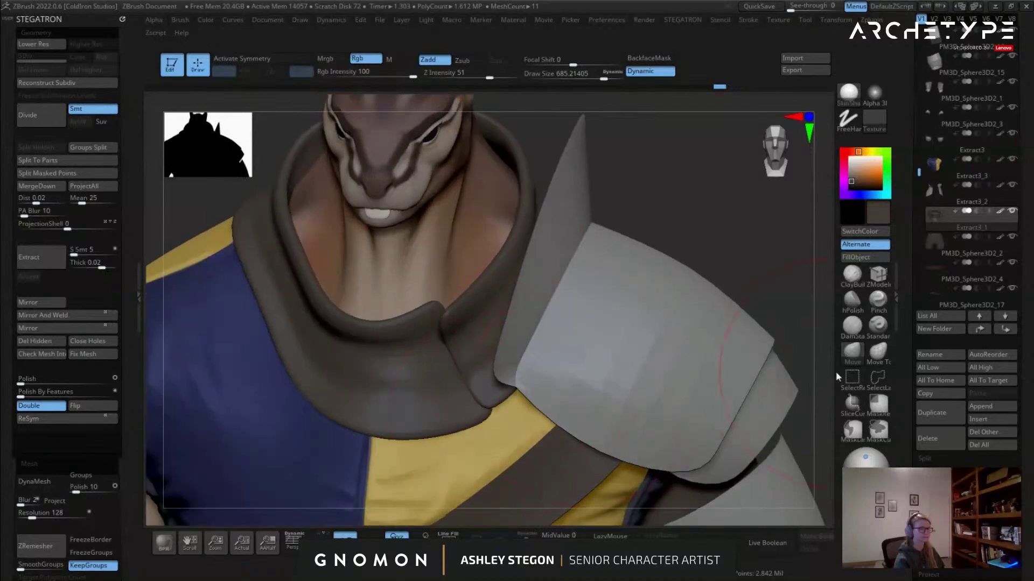
key(s)
drag(462, 355, 452, 353)
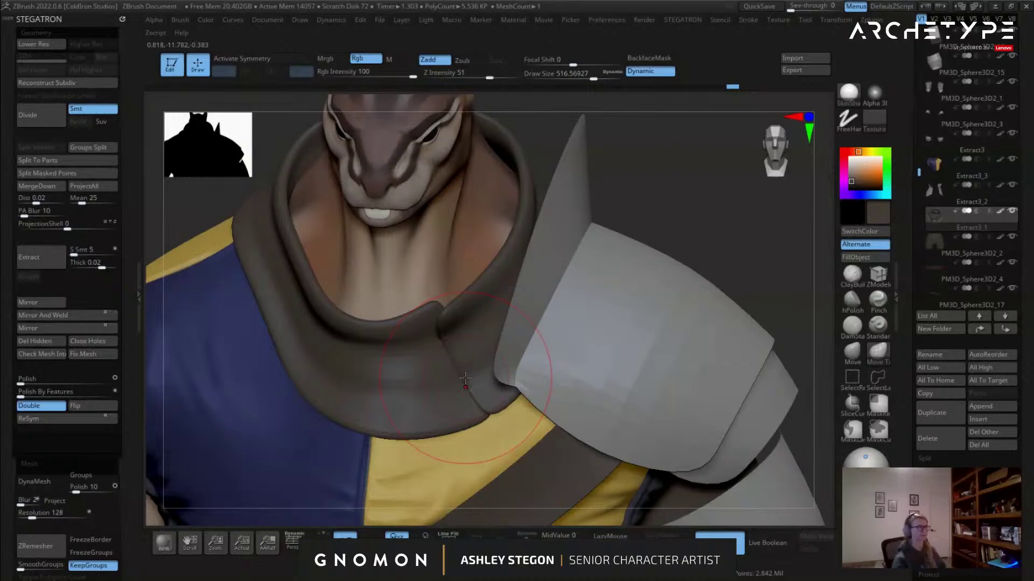
Refine the upper edge of the collar's front overlap with the Move brush at a draw size of about 351.
mouse_move(381, 179)
right_down()
mouse_move(306, 216)
mouse_move(466, 317)
right_up()
key(s)
drag(466, 317, 450, 316)
right_drag(451, 313, 448, 309)
drag(451, 291, 452, 267)
mouse_move(446, 335)
right_down()
mouse_move(453, 304)
mouse_move(414, 319)
right_up()
right_drag(467, 359, 483, 360)
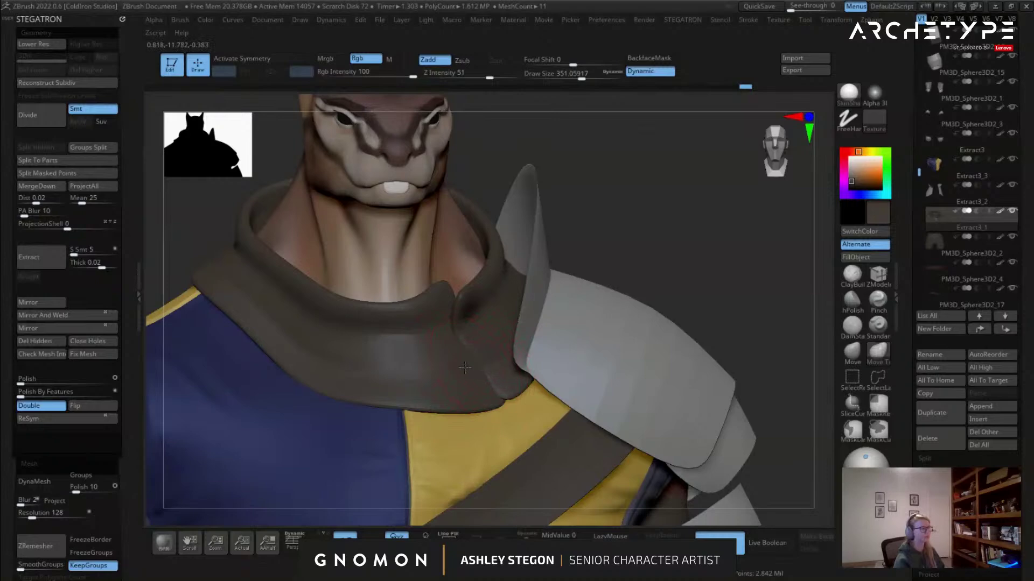
right_drag(491, 363, 575, 331)
Isolate the collar's outer surface in Solo mode, merge its faces into one polygroup, and unhide the rest of the collar.
ctrl+right_drag(574, 331, 462, 338)
right_drag(546, 351, 557, 382)
key(shift+d)
key(shift+f)
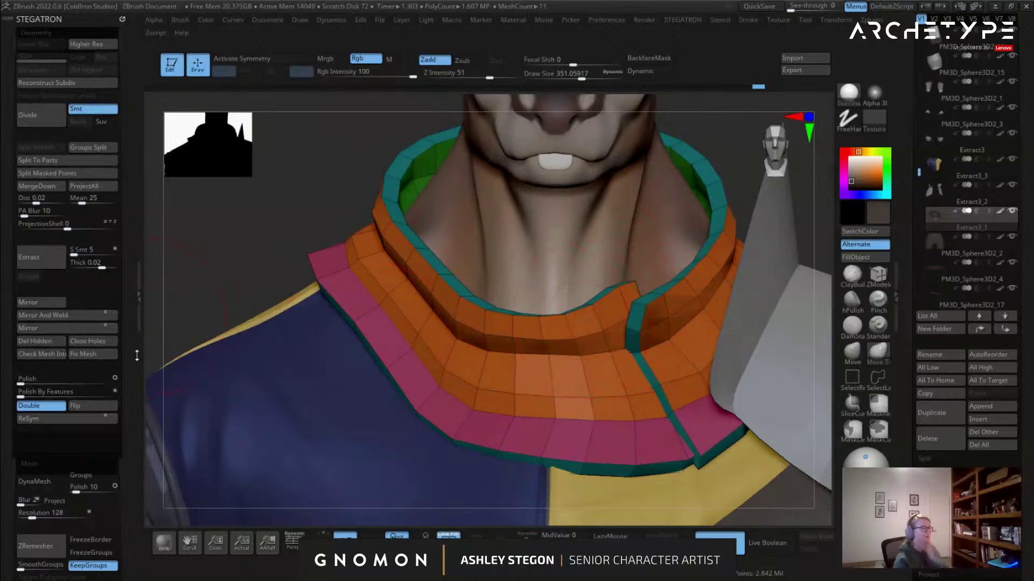
ctrl+shift+click(429, 396)
key(f)
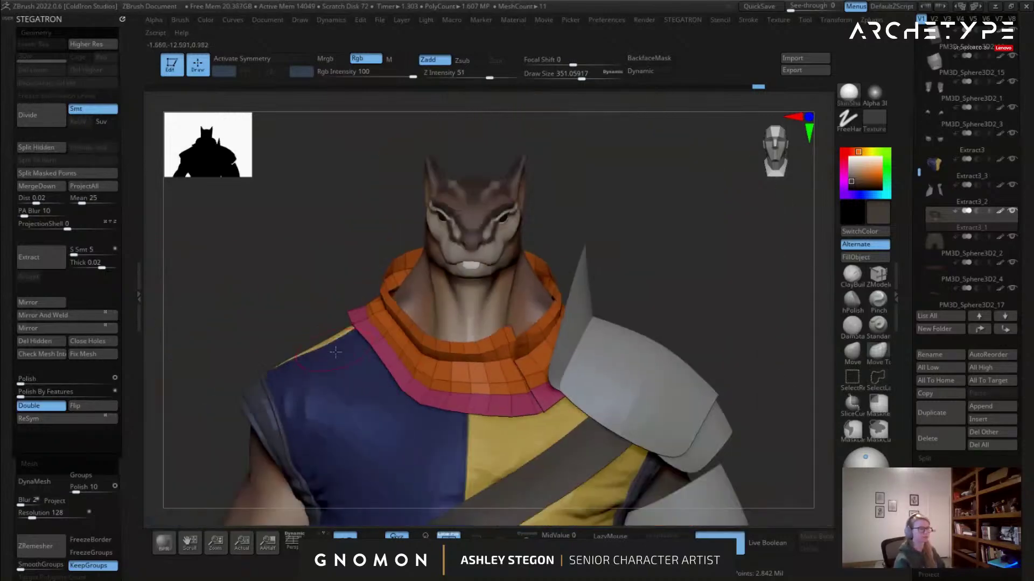
click(525, 537)
key(ctrl+w)
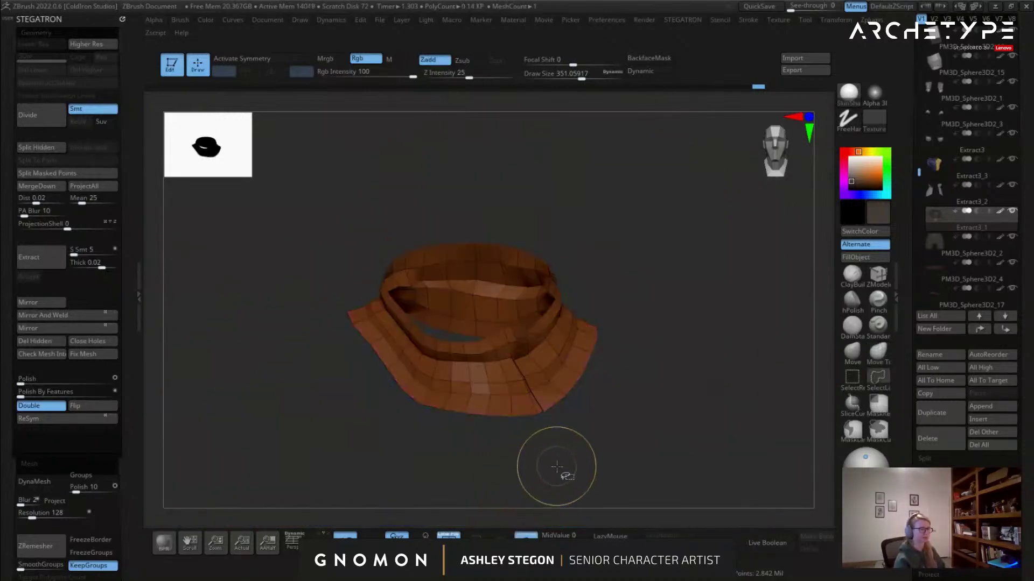
ctrl+shift+click(554, 466)
right_drag(525, 396, 501, 395)
drag(501, 395, 299, 408)
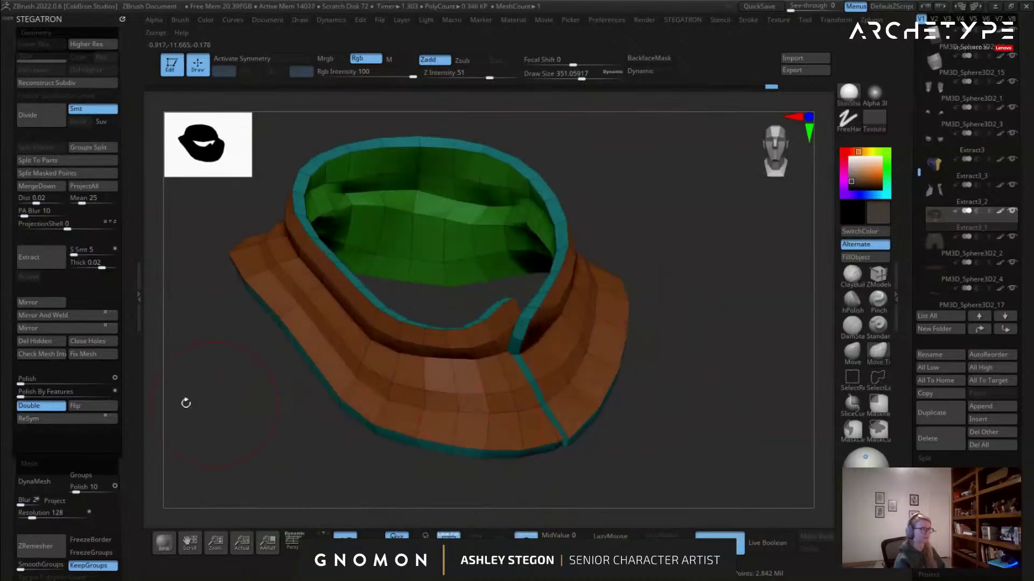
Crease the collar's polygroup borders and check the smoothed overlap against the character before returning to the low-poly cage.
scroll(107, 316, down, 5)
scroll(107, 316, down, 5)
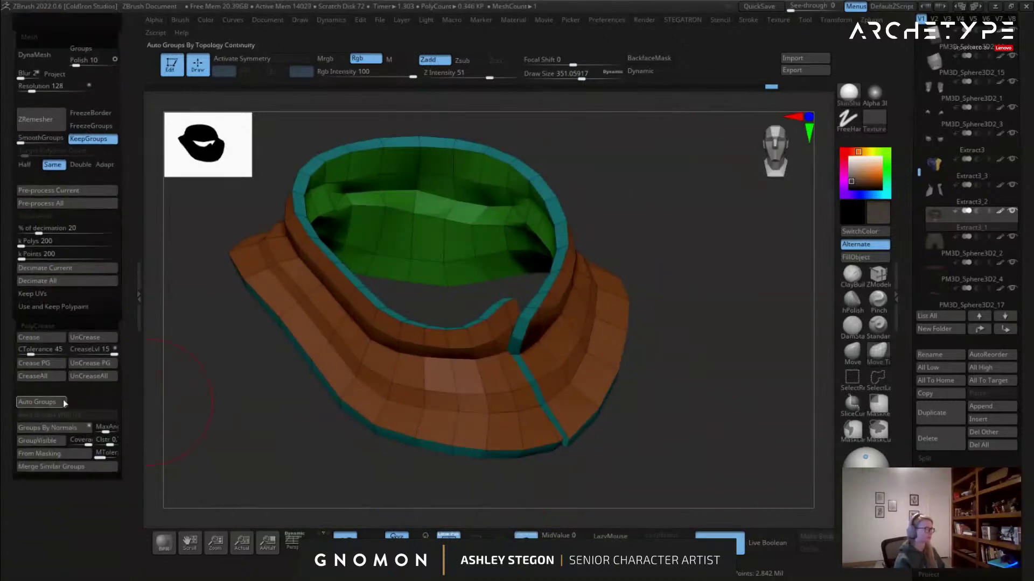
click(36, 368)
key(d)
key(shift+f)
mouse_move(411, 453)
mouse_down()
mouse_move(355, 450)
mouse_move(413, 453)
mouse_up()
click(525, 537)
ctrl+right_drag(563, 345, 525, 339)
right_drag(479, 375, 507, 336)
key(shift+f)
key(shift+d)
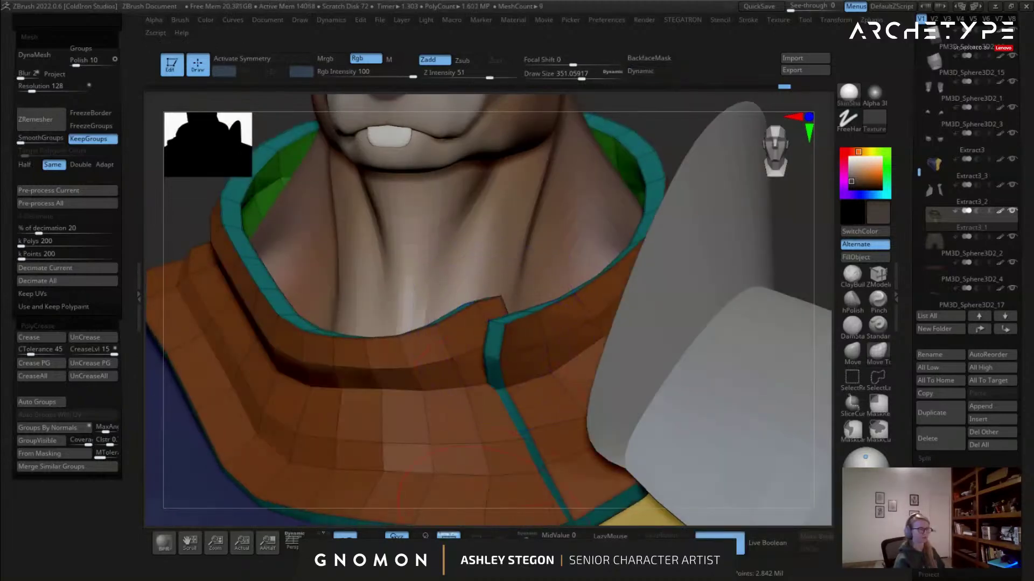
Isolate the collar's thickness strip, split it into separate polygroups by normals, and unhide the whole collar.
click(526, 537)
right_drag(512, 411, 516, 361)
key(s)
drag(516, 361, 501, 362)
ctrl+shift+double_click(505, 362)
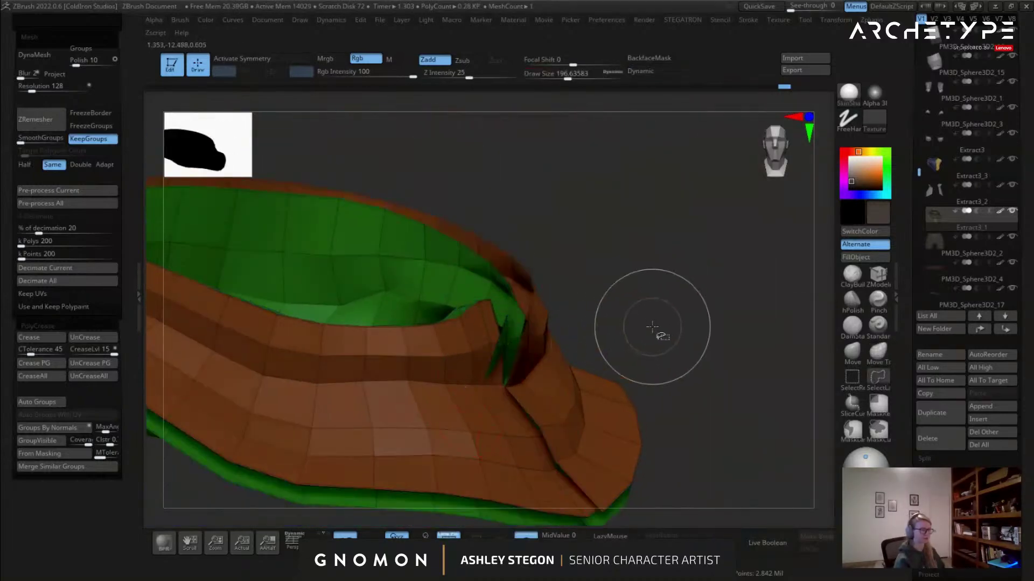
ctrl+shift+drag(662, 318, 690, 358)
key(f)
right_drag(350, 377, 305, 436)
click(84, 426)
ctrl+shift+click(345, 405)
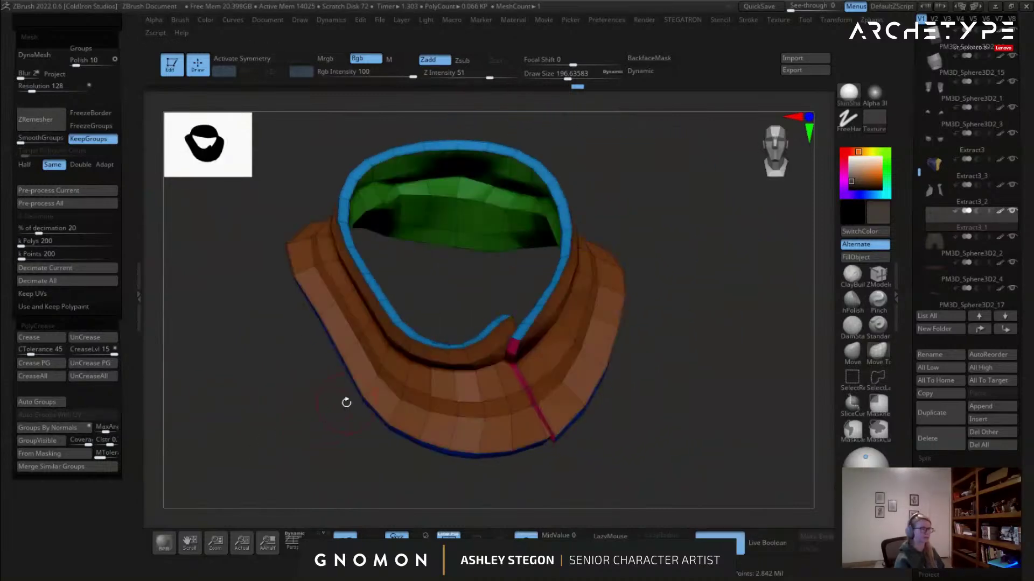
Crease the borders of the collar's new polygroups and set the crease level to 2.
right_drag(348, 401, 157, 359)
click(44, 365)
key(f)
right_drag(393, 382, 460, 383)
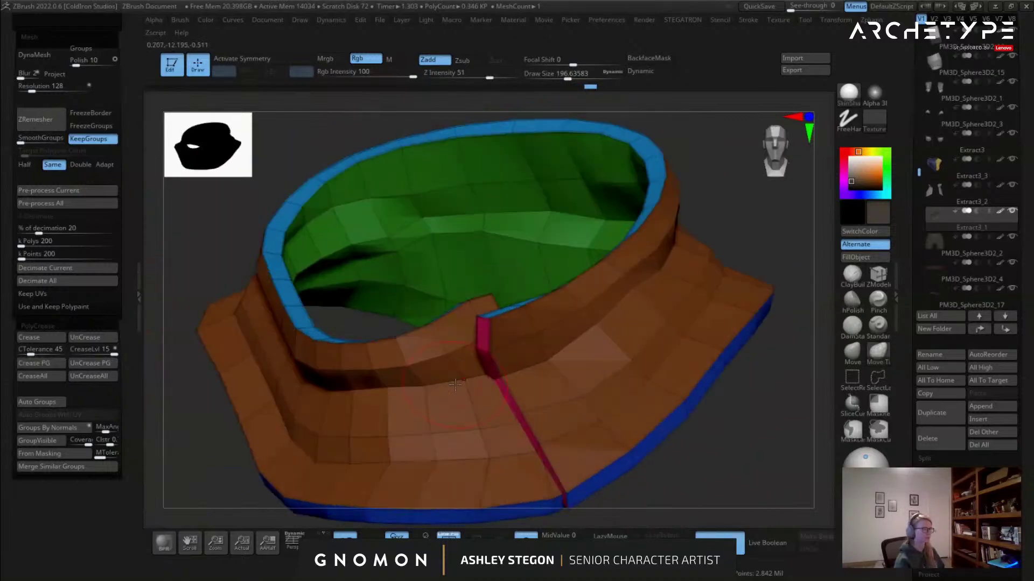
drag(72, 353, 75, 359)
key(d)
right_drag(441, 370, 447, 338)
key(shift+f)
drag(74, 354, 72, 353)
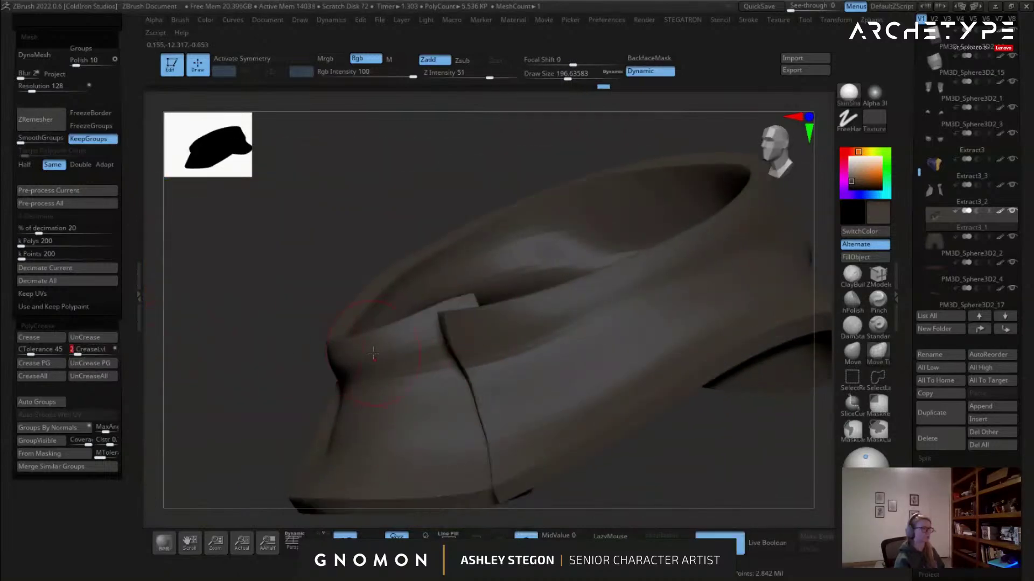
Raise the collar's dynamic smooth subdivision by one level and check the sharpened edges.
right_drag(295, 350, 807, 361)
drag(904, 436, 904, 251)
scroll(966, 323, down, 5)
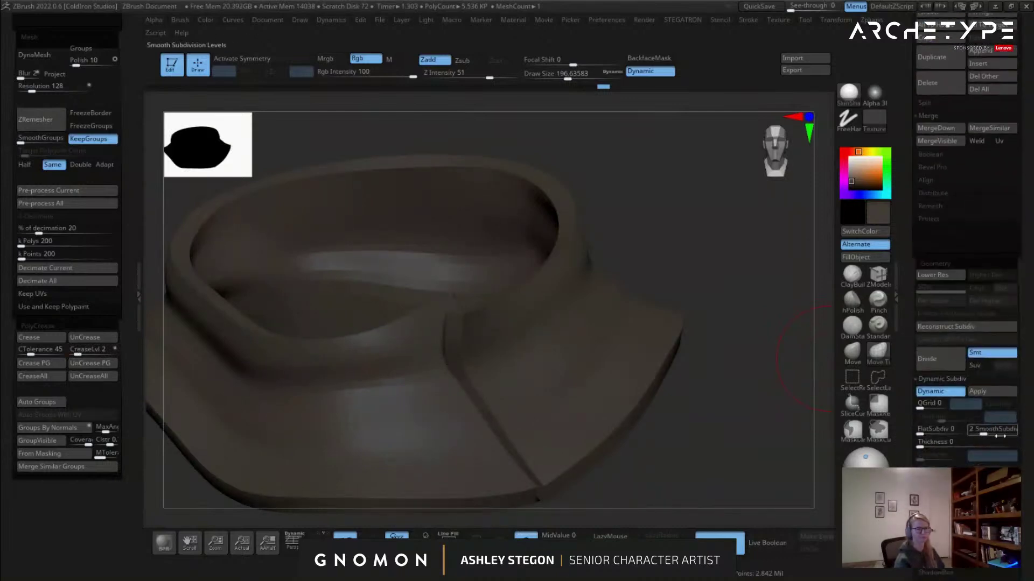
click(987, 433)
right_drag(660, 397, 528, 427)
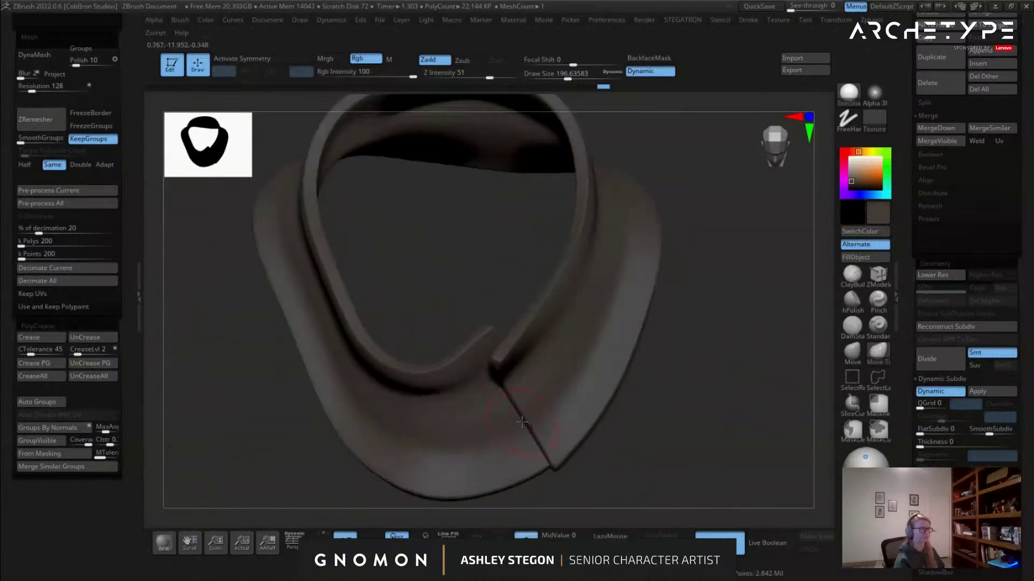
Try a crease level of 1 on the collar and return it to 2.
right_drag(503, 350, 442, 365)
drag(78, 354, 75, 355)
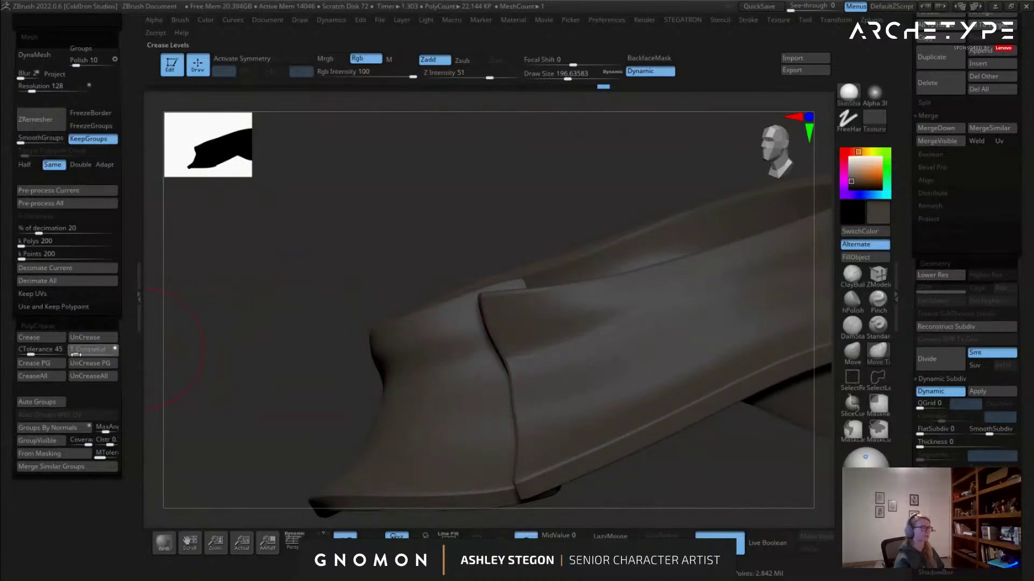
right_drag(289, 346, 408, 357)
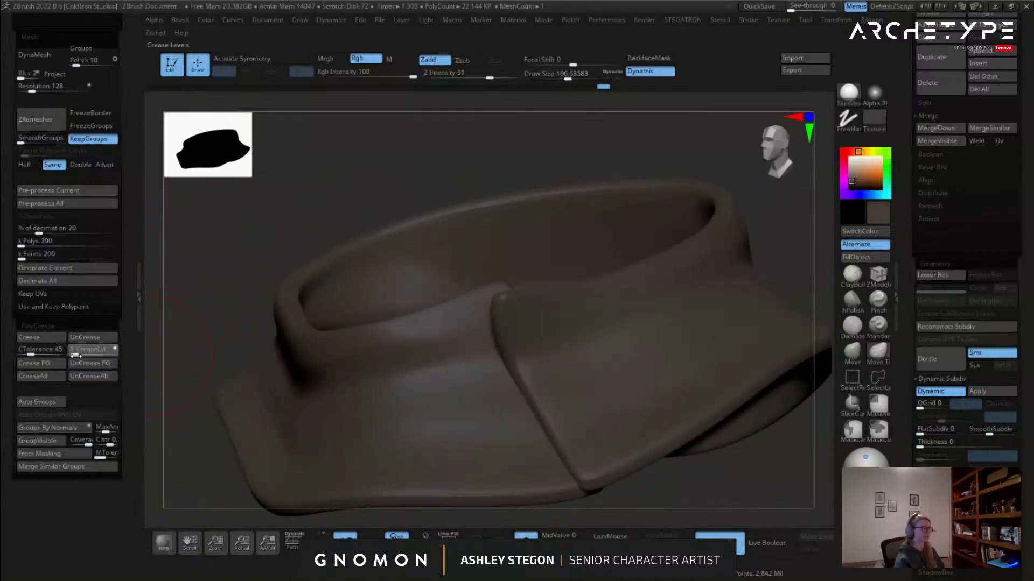
right_drag(309, 369, 410, 422)
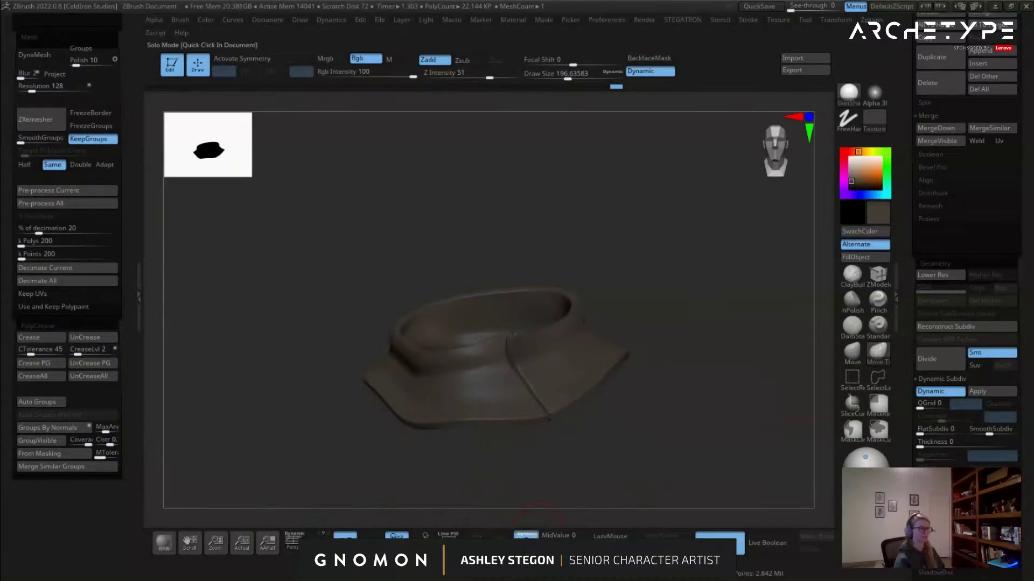
Show the full character again and apply the collar's dynamic subdivision as real subdivision levels.
click(525, 536)
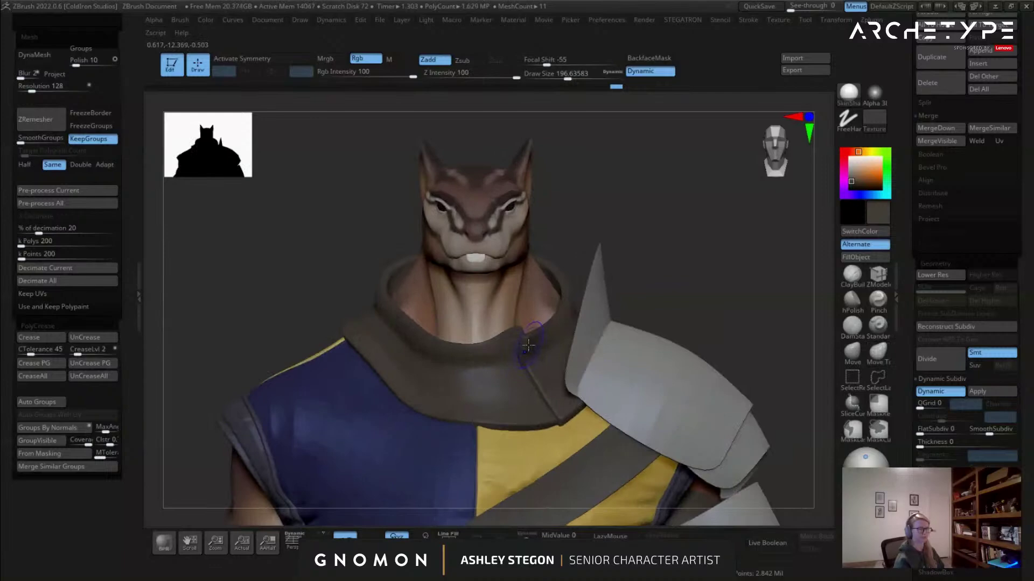
key(shift+d)
key(d)
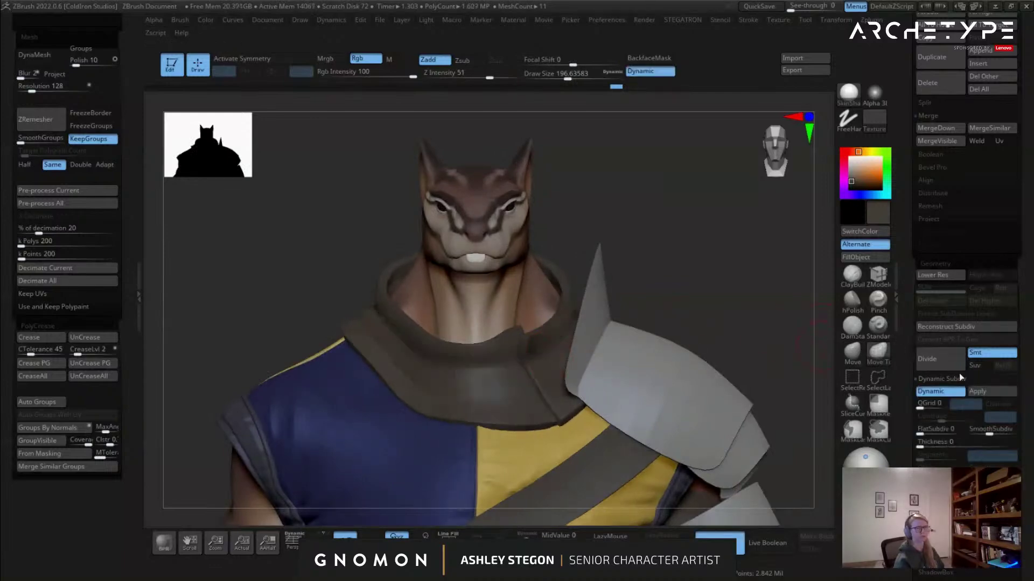
click(977, 393)
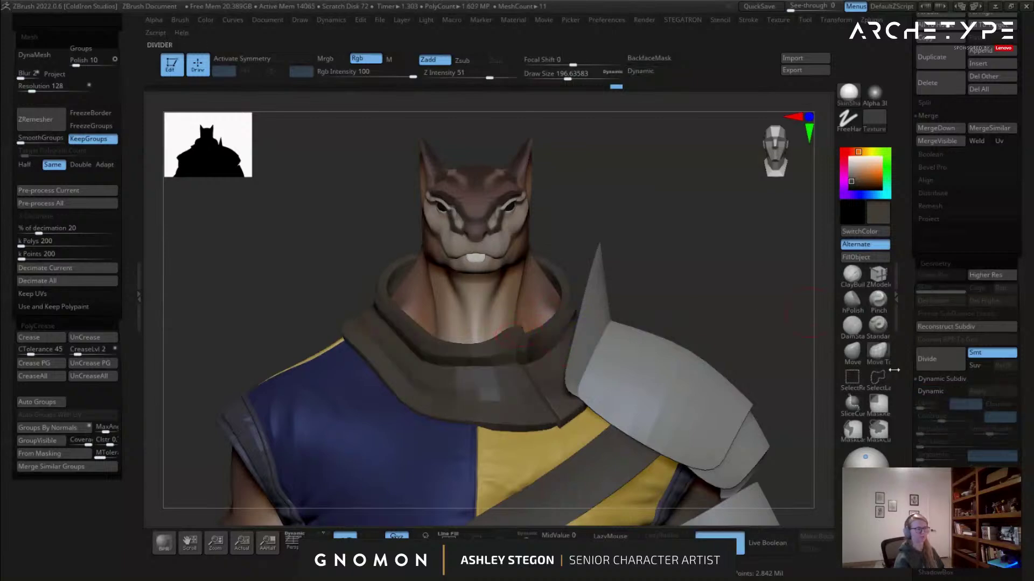
Divide the collar up to subdivision level 5 and smooth the surface near its front overlap.
right_drag(521, 302, 571, 389)
key(ctrl+d)
key(ctrl+d)
key(ctrl+d)
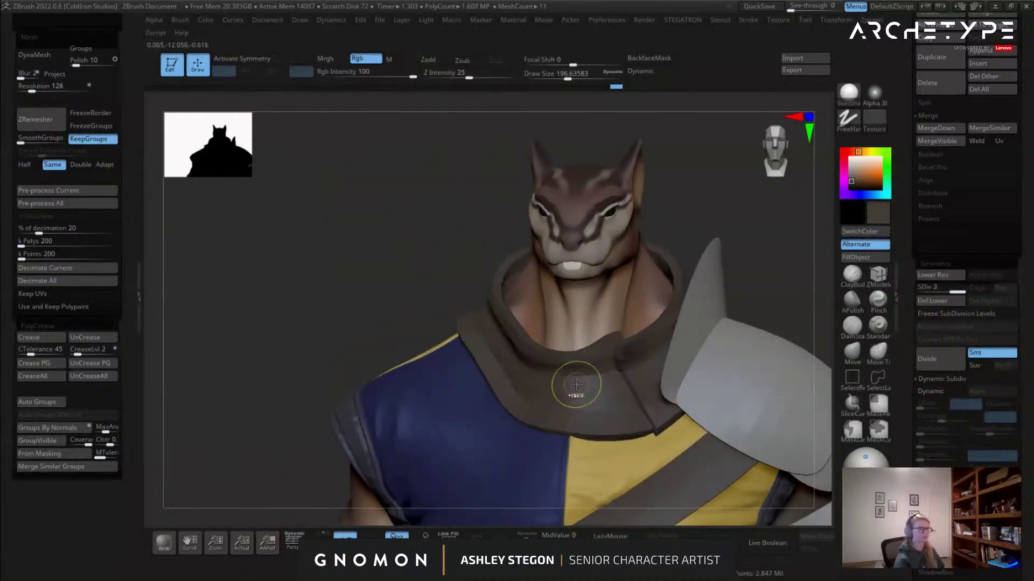
right_drag(579, 384, 600, 371)
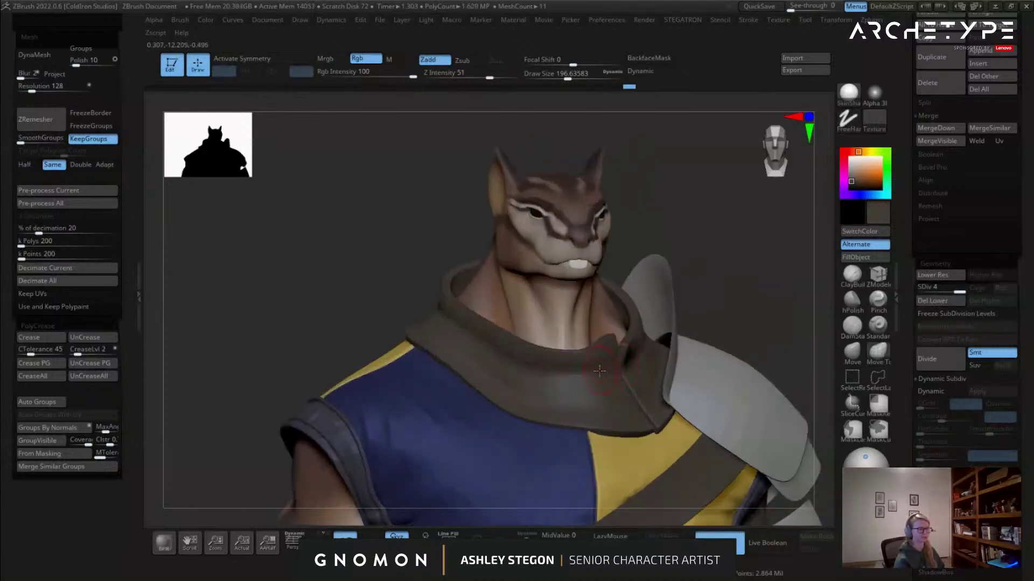
shift+drag(632, 338, 636, 356)
mouse_move(636, 356)
ctrl+right_down()
mouse_move(638, 401)
mouse_move(567, 409)
mouse_move(566, 375)
mouse_move(492, 333)
mouse_move(492, 350)
ctrl+right_up()
Switch to the DamStandard brush, size it to about 177 and try a crease stroke across the collar's front.
key(s)
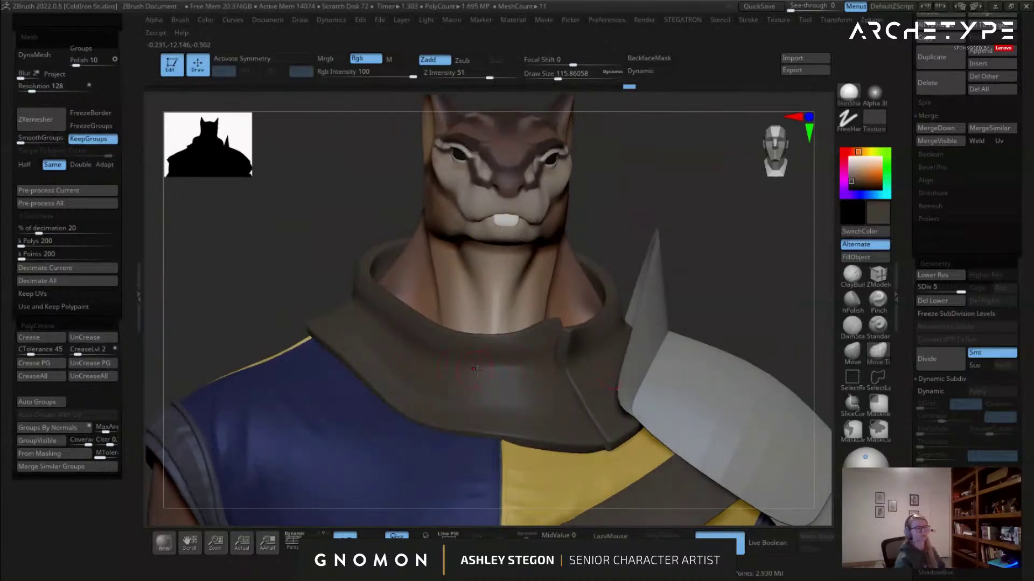
click(852, 327)
key(s)
drag(465, 378, 481, 378)
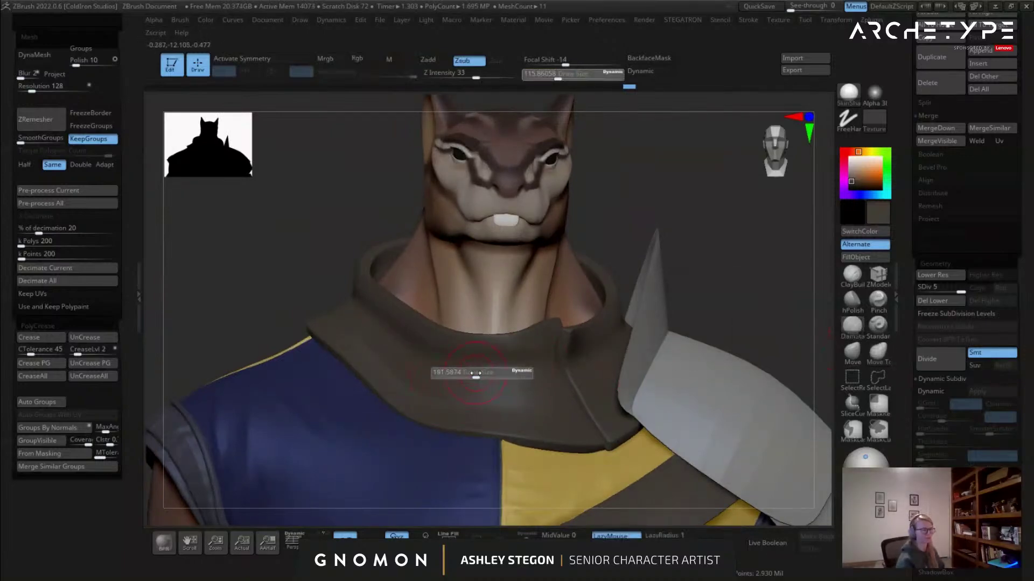
right_drag(481, 377, 510, 366)
mouse_move(517, 360)
mouse_down()
mouse_move(447, 367)
mouse_move(462, 370)
mouse_up()
key(ctrl+z)
key(s)
ctrl+right_drag(506, 358, 350, 476)
alt+right_drag(350, 477, 331, 324)
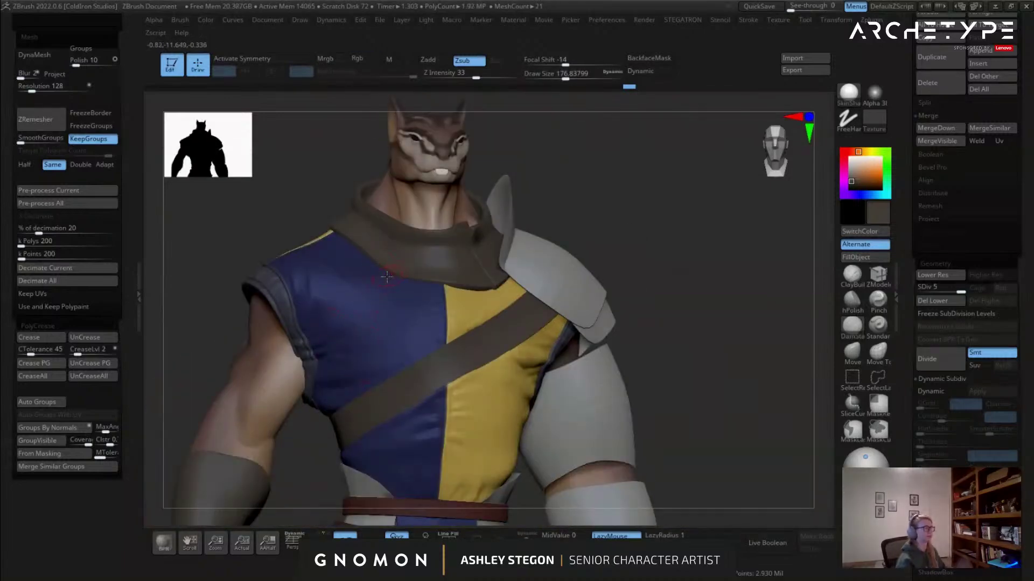
Enable backface masking for the brush and test fold strokes on the collar with a draw size of about 212.
alt+right_drag(404, 241, 563, 352)
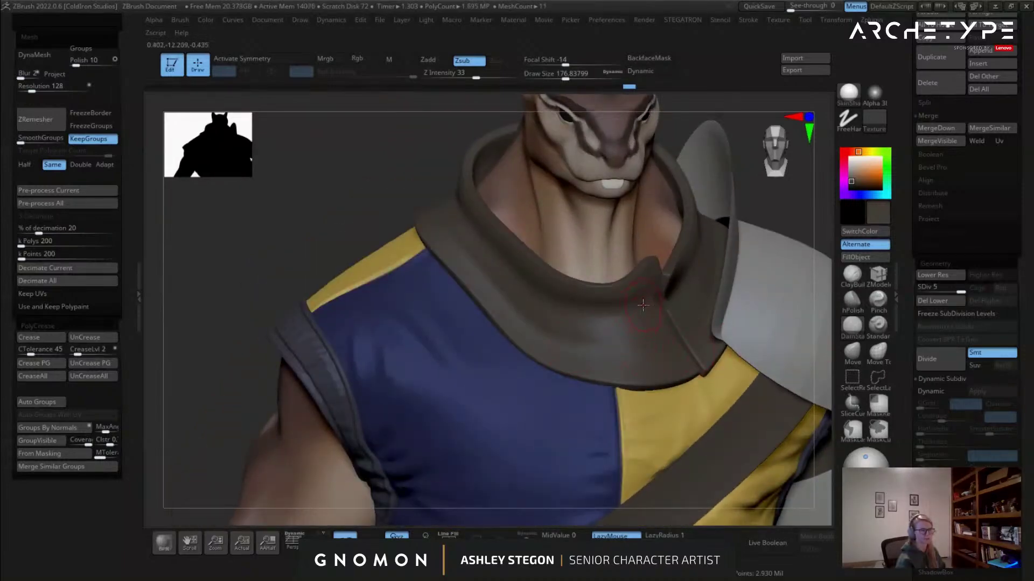
right_drag(634, 330, 641, 277)
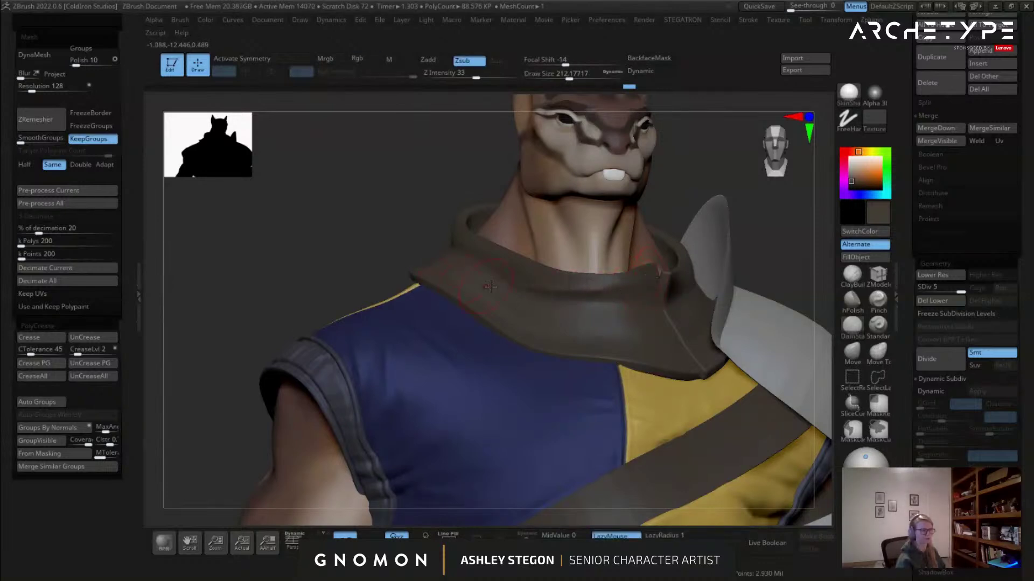
right_drag(465, 281, 455, 315)
key(ctrl+z)
click(649, 59)
right_drag(605, 301, 614, 269)
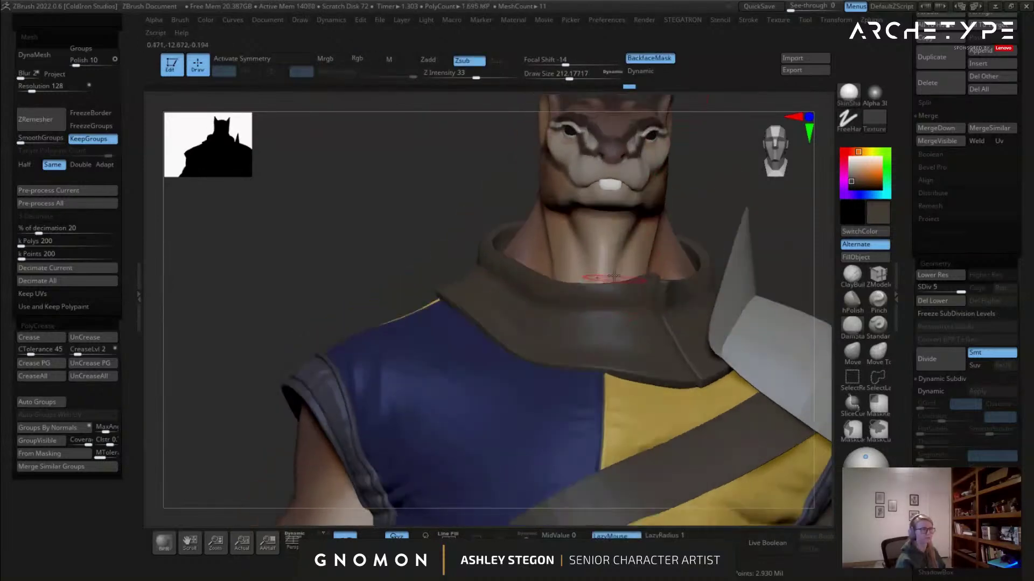
right_drag(500, 276, 615, 315)
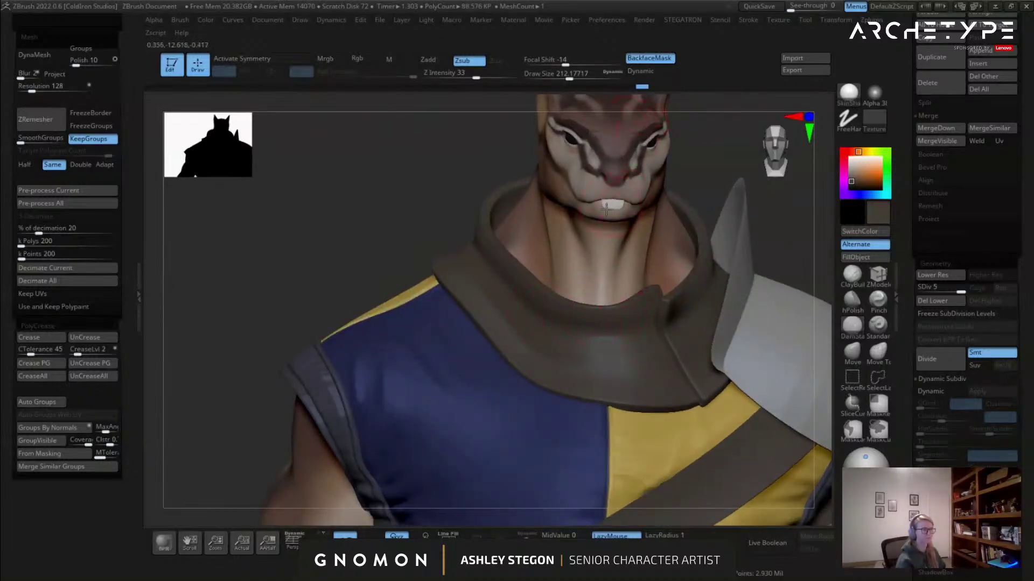
right_drag(411, 314, 524, 364)
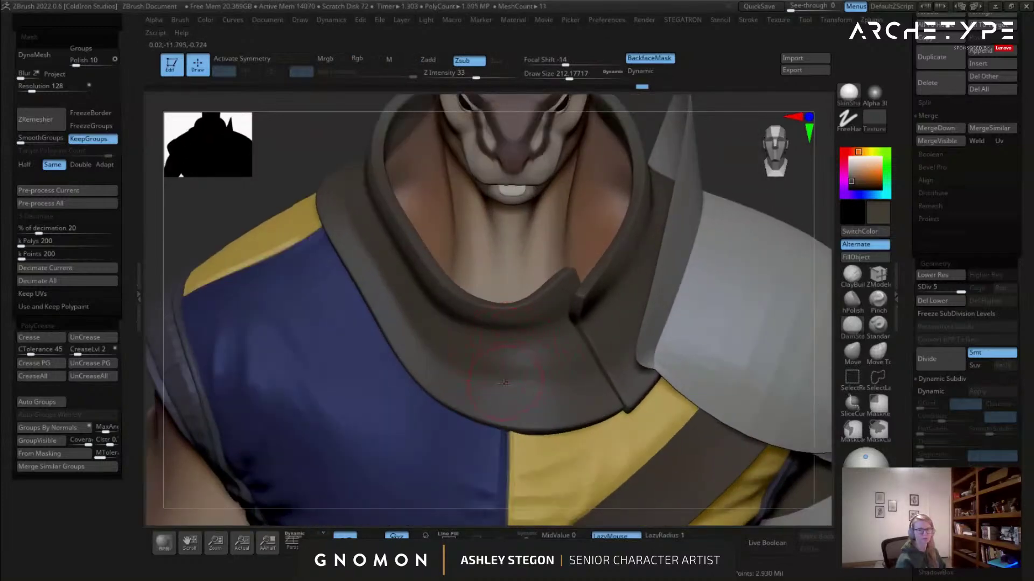
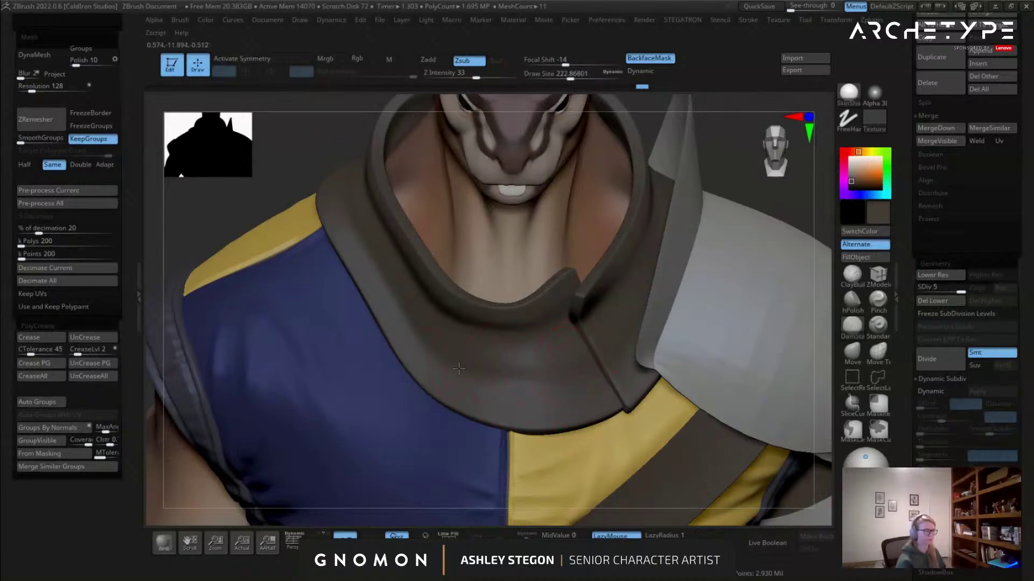
Isolate the collar, set the brush draw size to about 239 and check the surface from above.
mouse_move(523, 372)
ctrl+right_down()
mouse_move(351, 224)
mouse_move(463, 307)
ctrl+right_up()
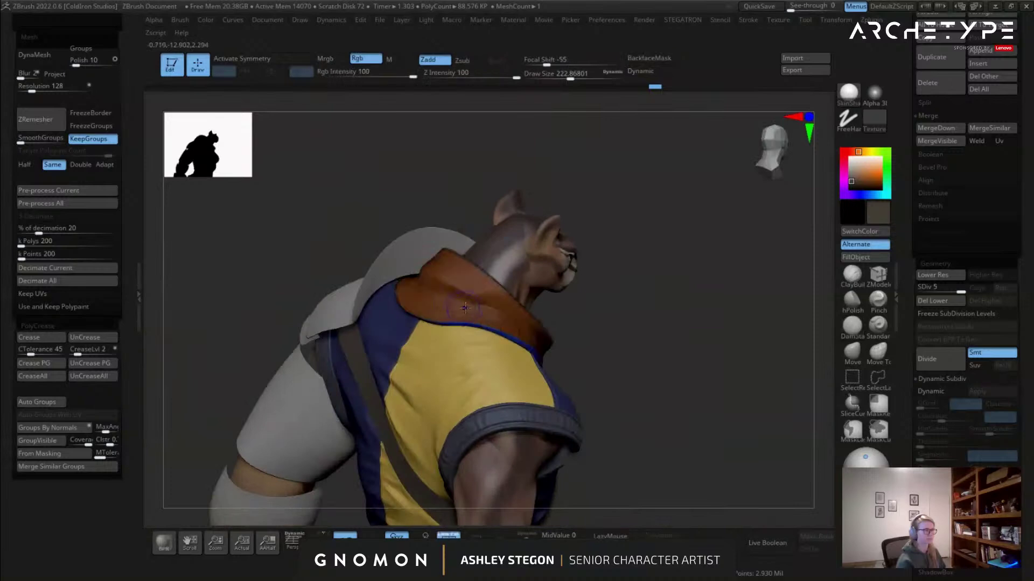
key(shift+f)
drag(659, 380, 424, 323)
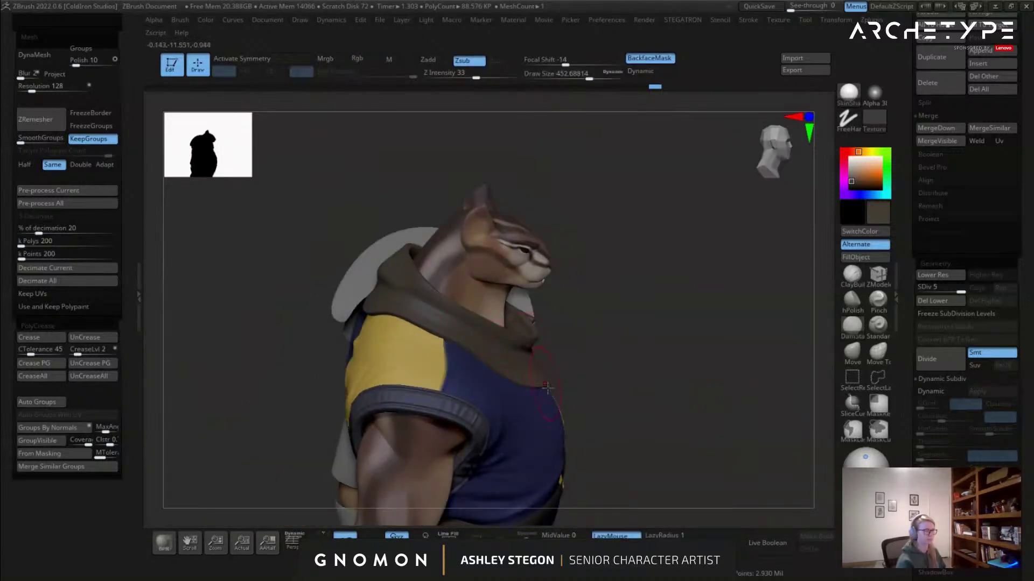
right_drag(534, 368, 530, 431)
click(526, 536)
right_drag(523, 512, 387, 431)
ctrl+right_drag(619, 301, 611, 242)
mouse_move(576, 323)
right_down()
mouse_move(565, 350)
mouse_move(583, 393)
right_up()
key(s)
drag(583, 394, 565, 395)
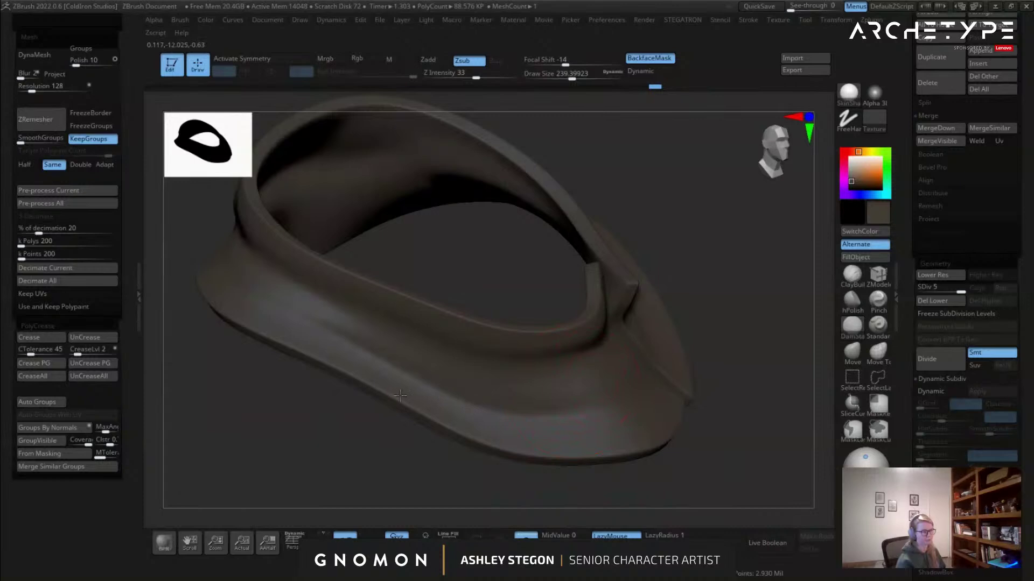
right_drag(526, 408, 463, 381)
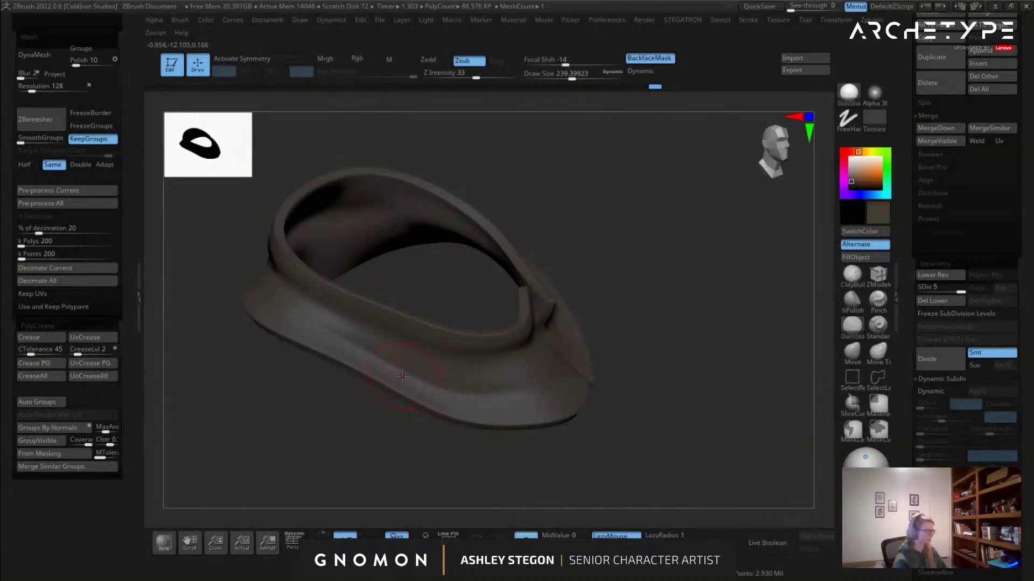
Display the collar's polyframe and go back in its undo history to the dynamic-subdivision state before the real levels were added.
mouse_move(120, 194)
mouse_down()
mouse_move(122, 247)
mouse_move(101, 298)
mouse_up()
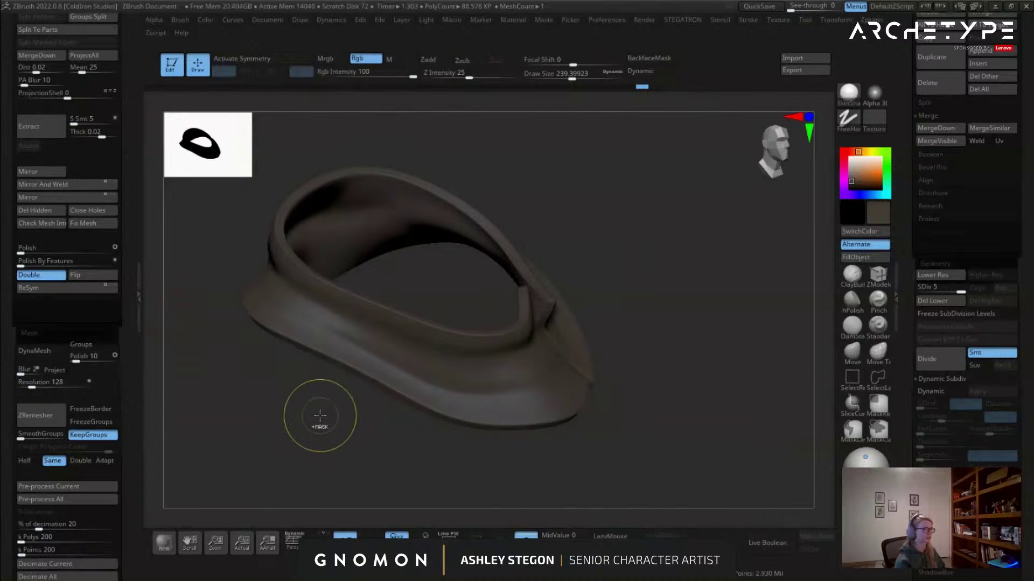
key(shift+f)
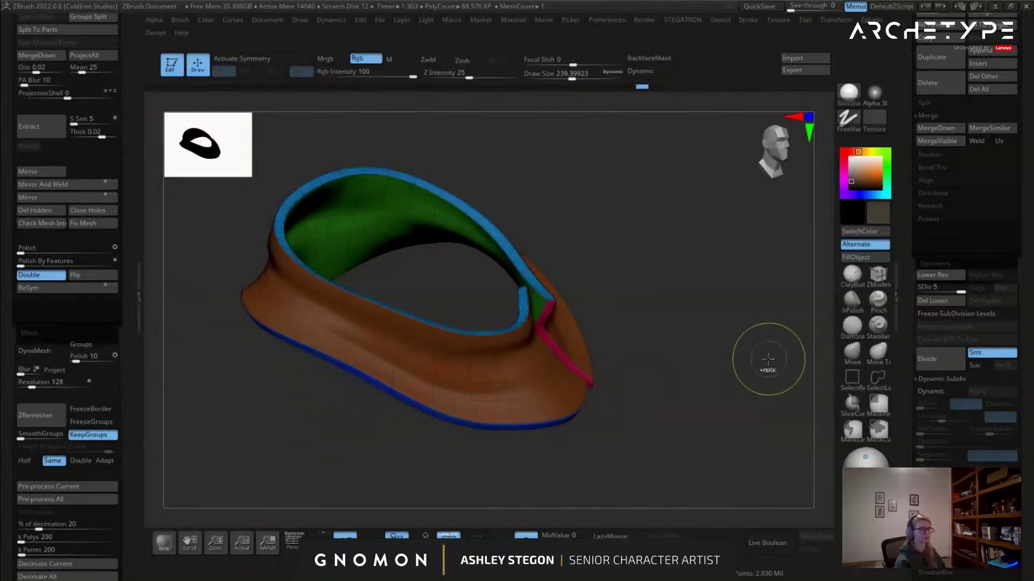
key(shift+d)
key(shift+d)
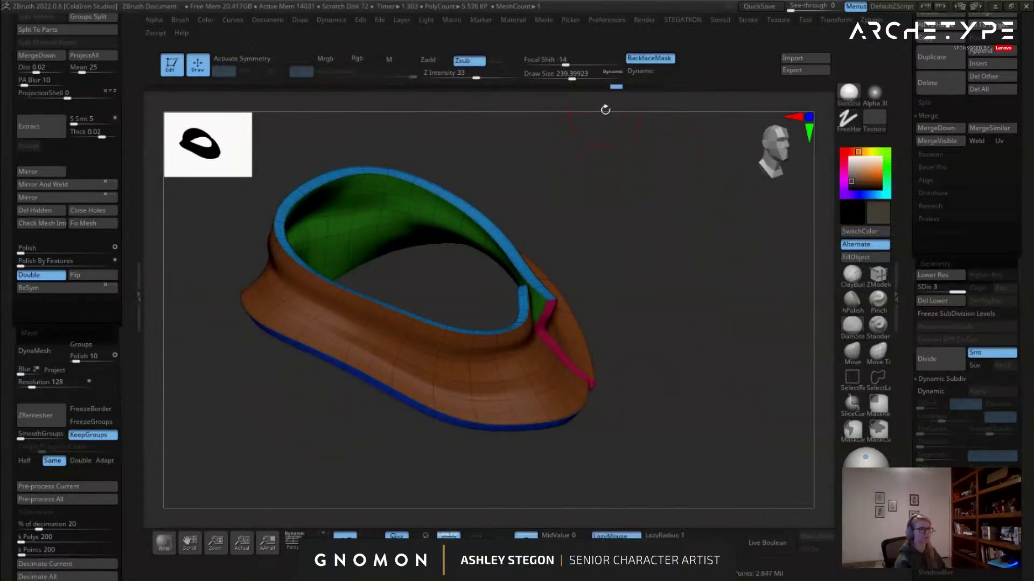
key(d)
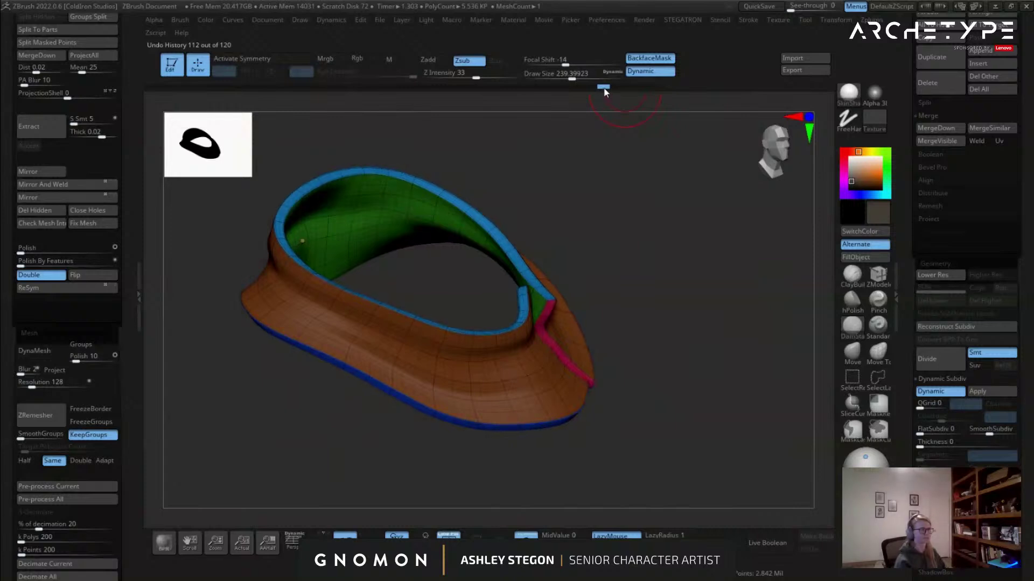
click(619, 89)
click(629, 88)
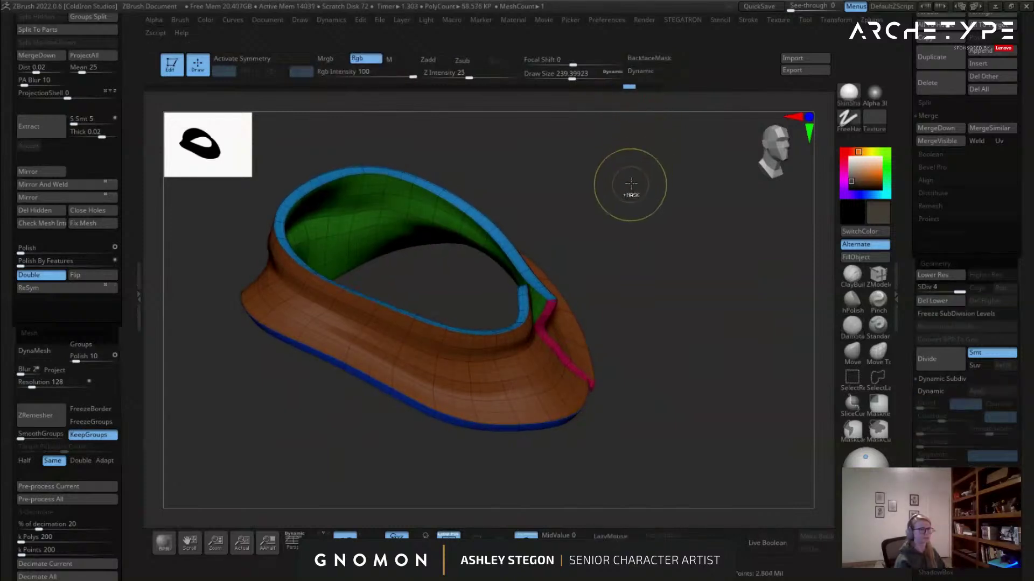
key(ctrl+z)
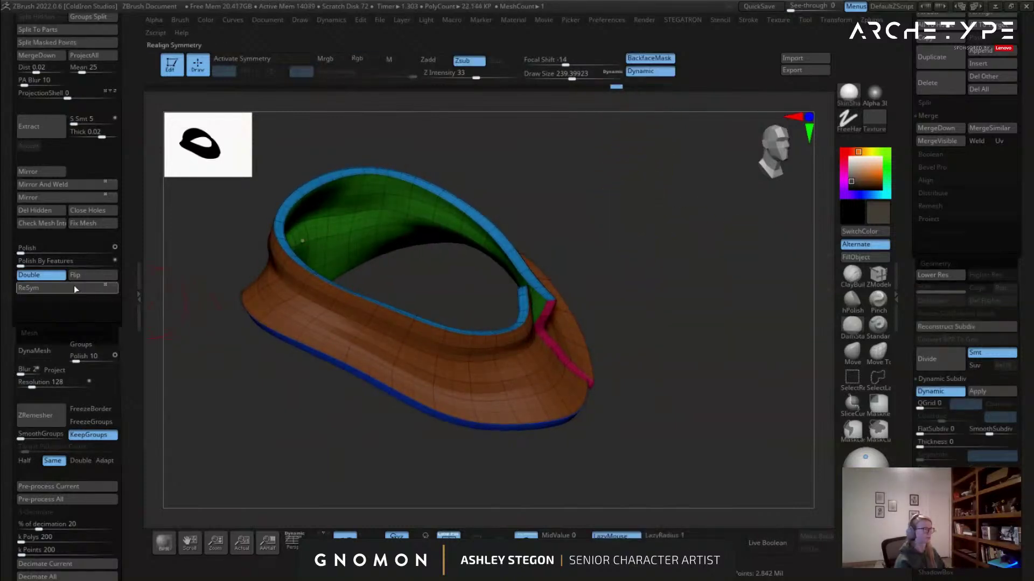
Turn off double-sided display for the collar and flip its normals.
click(57, 277)
drag(227, 372, 528, 334)
click(98, 277)
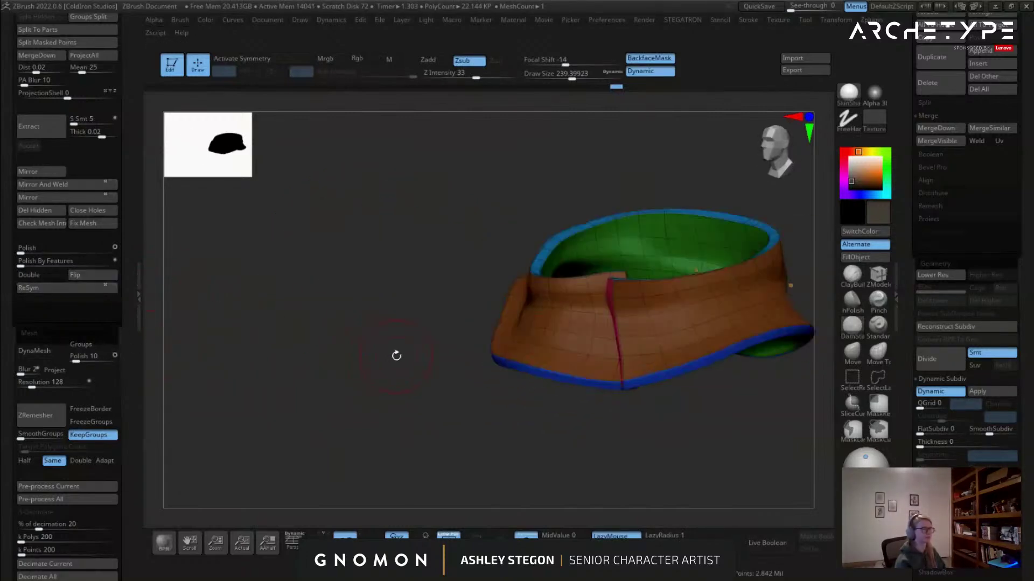
drag(387, 355, 419, 353)
Replace the collar's dynamic subdivision with real levels up to 4 and show the full character without polyframe.
key(shift+d)
drag(577, 402, 622, 438)
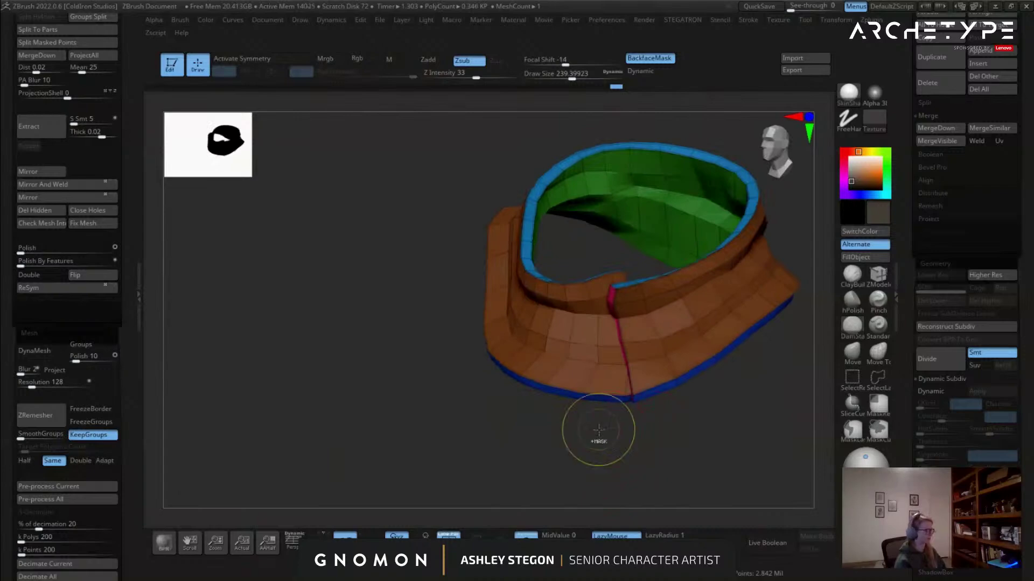
key(ctrl+d)
key(ctrl+d)
key(ctrl+d)
key(alt)
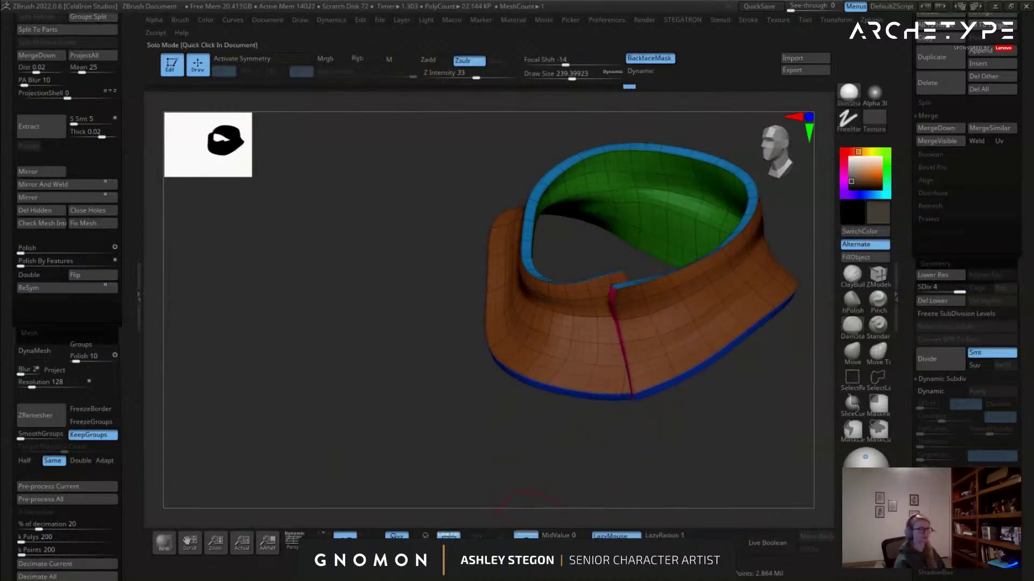
click(527, 535)
key(shift+f)
Carve cloth folds across the front of the collar with the DamStandard brush at a draw size of about 239.
right_drag(572, 429, 524, 281)
right_drag(451, 290, 489, 287)
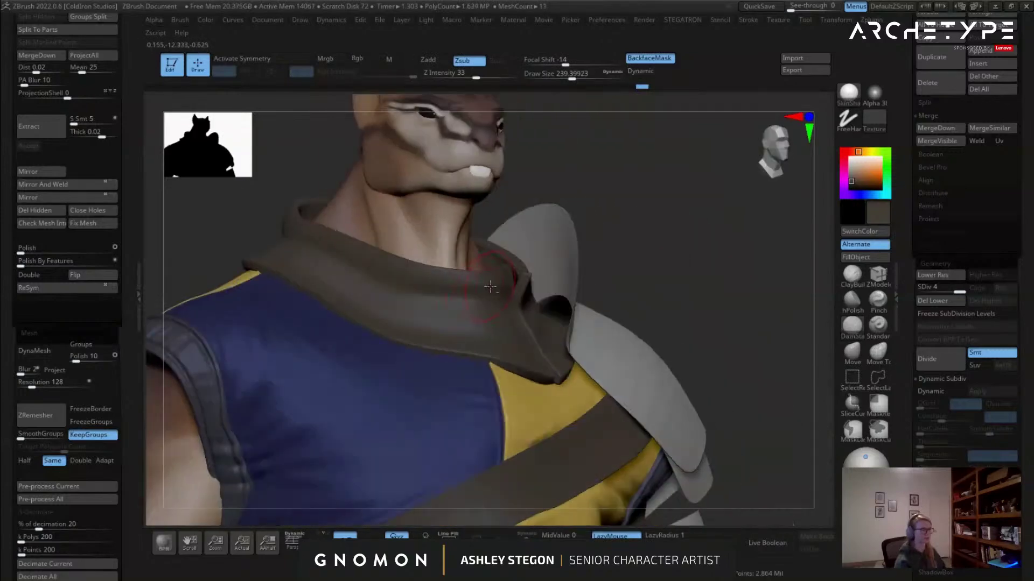
right_drag(405, 276, 396, 305)
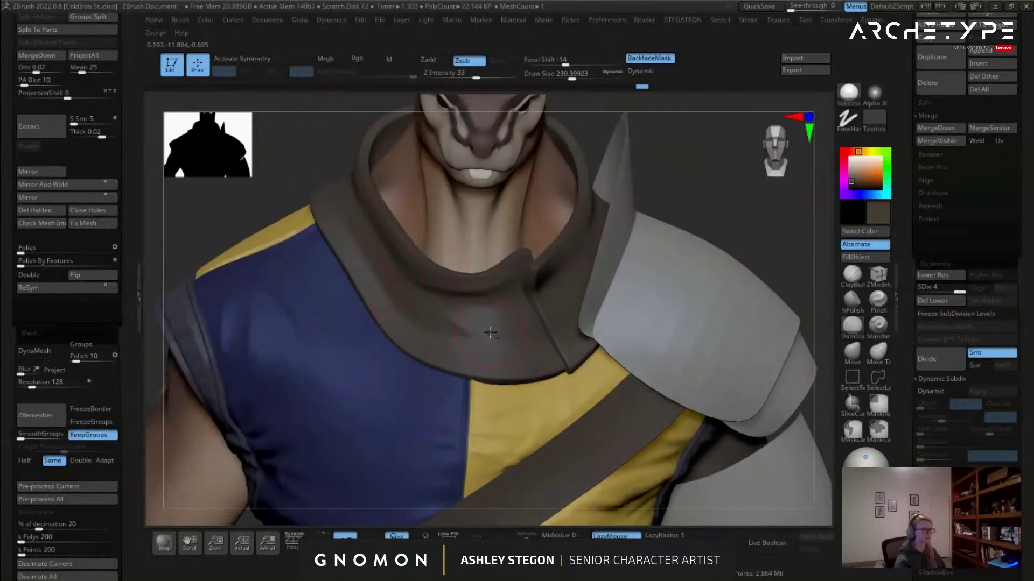
right_drag(526, 356, 509, 361)
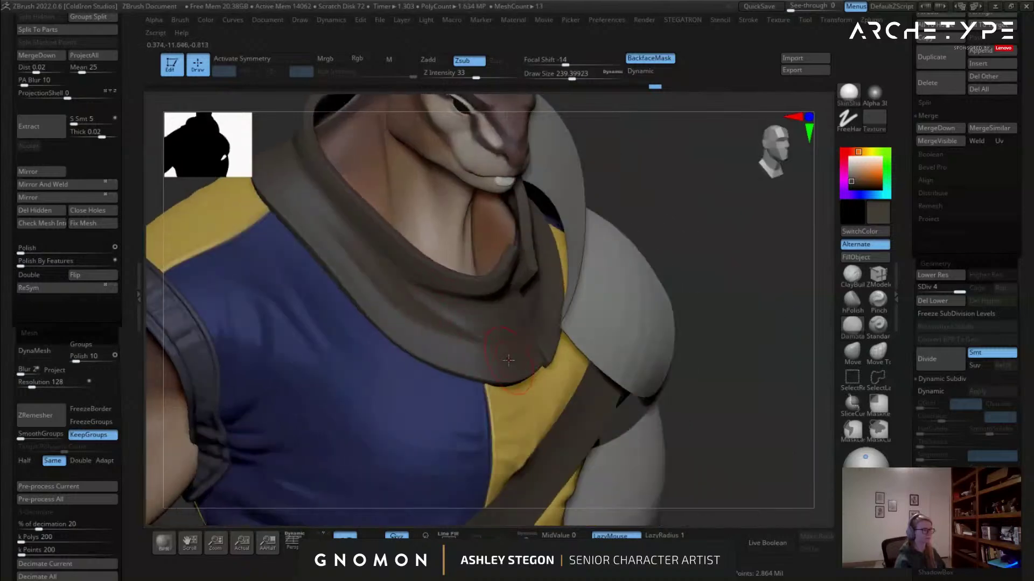
key(s)
right_drag(422, 319, 486, 303)
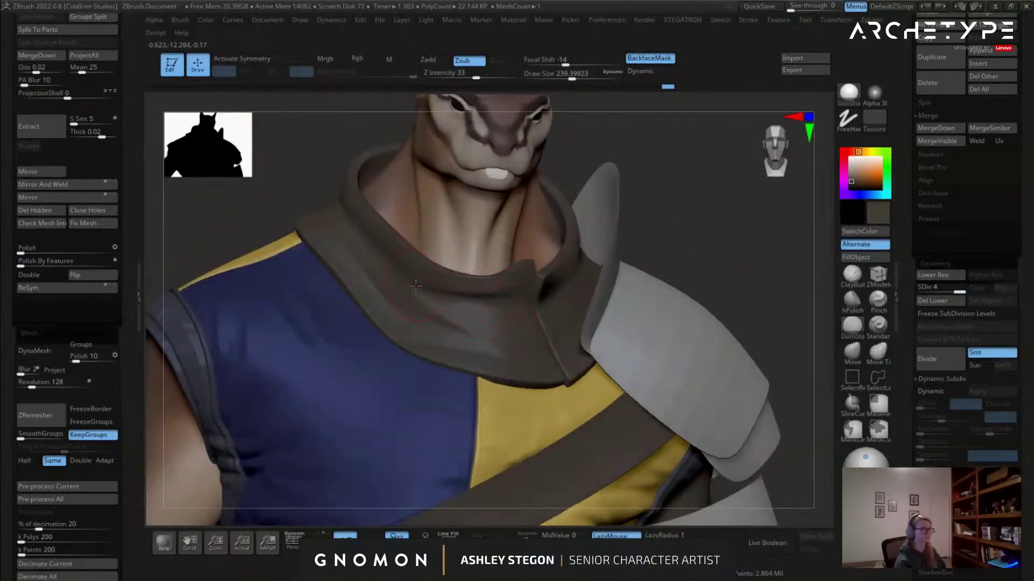
right_drag(415, 286, 460, 334)
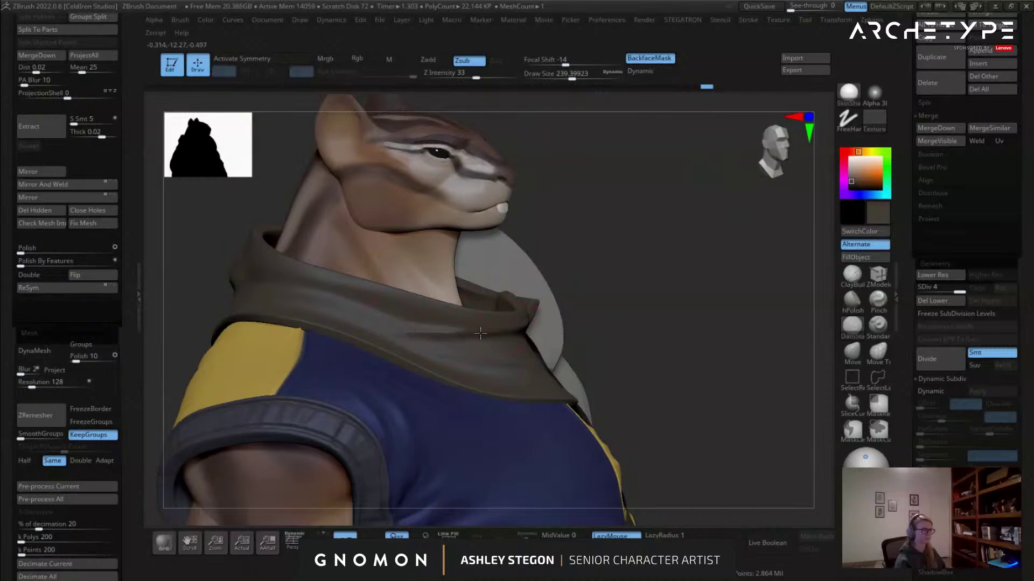
Extend the folds around the side of the collar, varying the draw size between about 311 and 257.
mouse_move(422, 334)
right_down()
mouse_move(406, 332)
mouse_move(479, 330)
right_up()
mouse_move(377, 323)
alt+right_down()
mouse_move(500, 334)
mouse_move(422, 336)
alt+right_up()
key(s)
drag(418, 337, 424, 336)
mouse_move(339, 318)
right_down()
mouse_move(446, 311)
mouse_move(431, 313)
right_up()
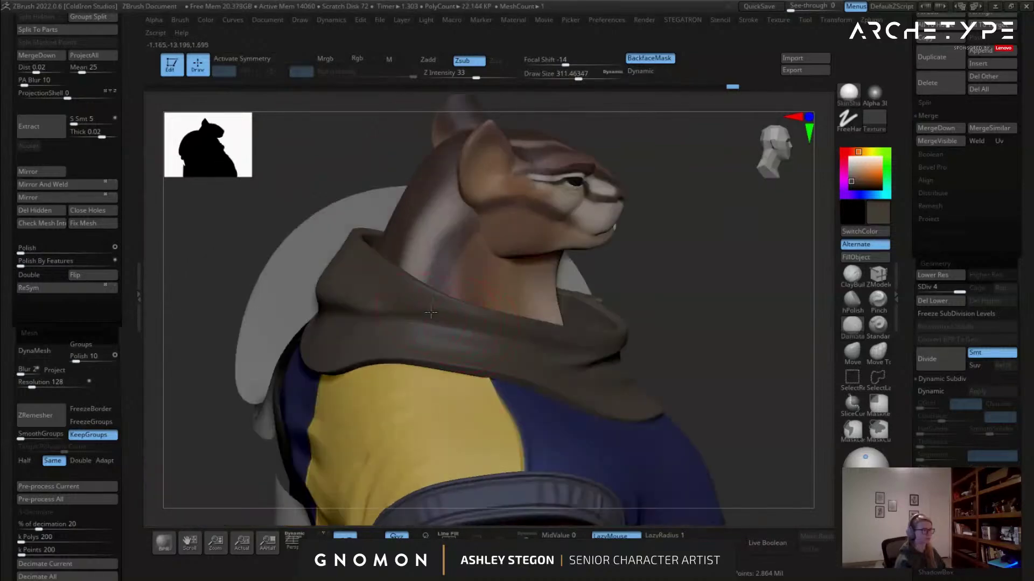
right_drag(485, 336, 472, 349)
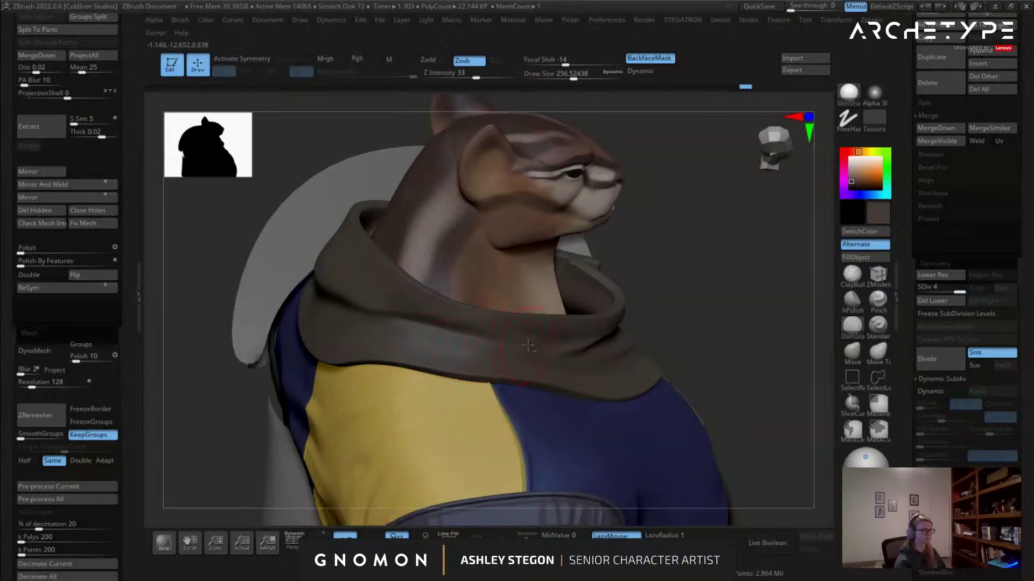
Carve horizontal folds across the back of the collar with a draw size of about 268.
mouse_move(585, 337)
right_down()
mouse_move(512, 346)
mouse_move(539, 331)
mouse_move(521, 351)
mouse_move(509, 347)
mouse_move(536, 338)
right_up()
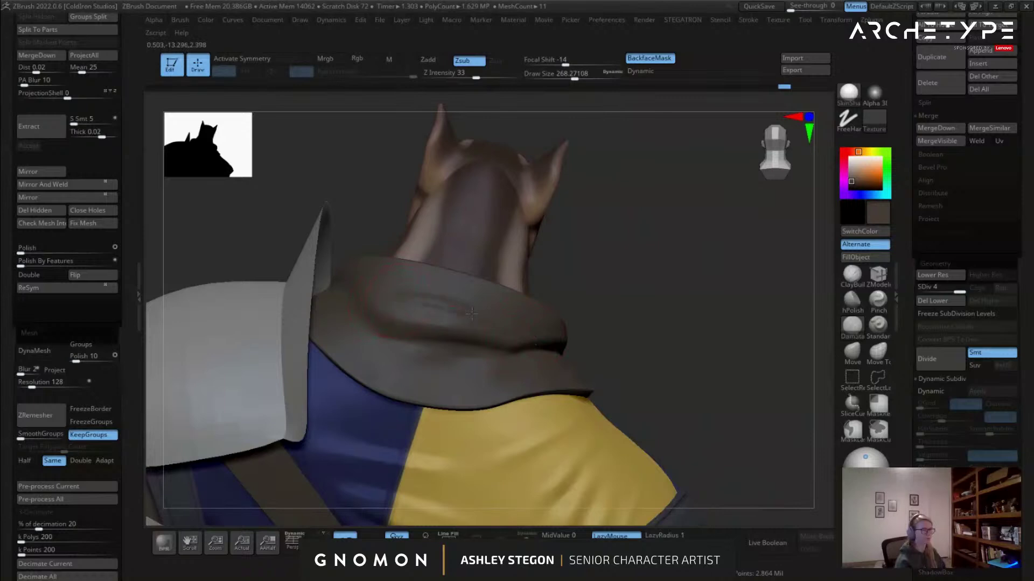
drag(476, 320, 407, 307)
right_drag(410, 311, 476, 380)
mouse_move(491, 329)
right_down()
mouse_move(411, 303)
mouse_move(465, 324)
mouse_move(509, 326)
mouse_move(458, 321)
right_up()
Divide the collar to subdivision level 5 and refine the back folds with a draw size of about 299.
key(ctrl+d)
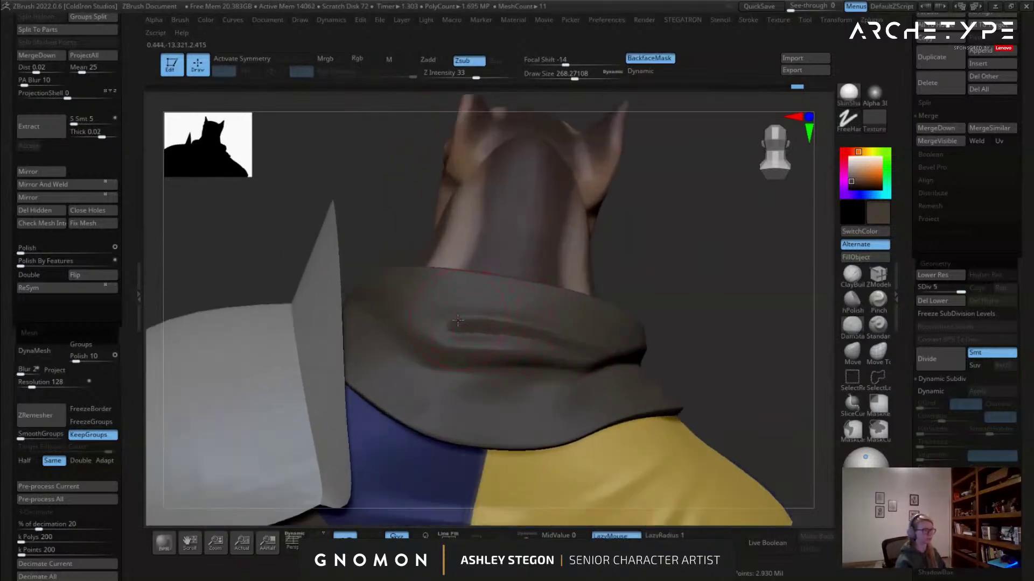
right_drag(377, 289, 371, 303)
key(s)
drag(366, 300, 370, 300)
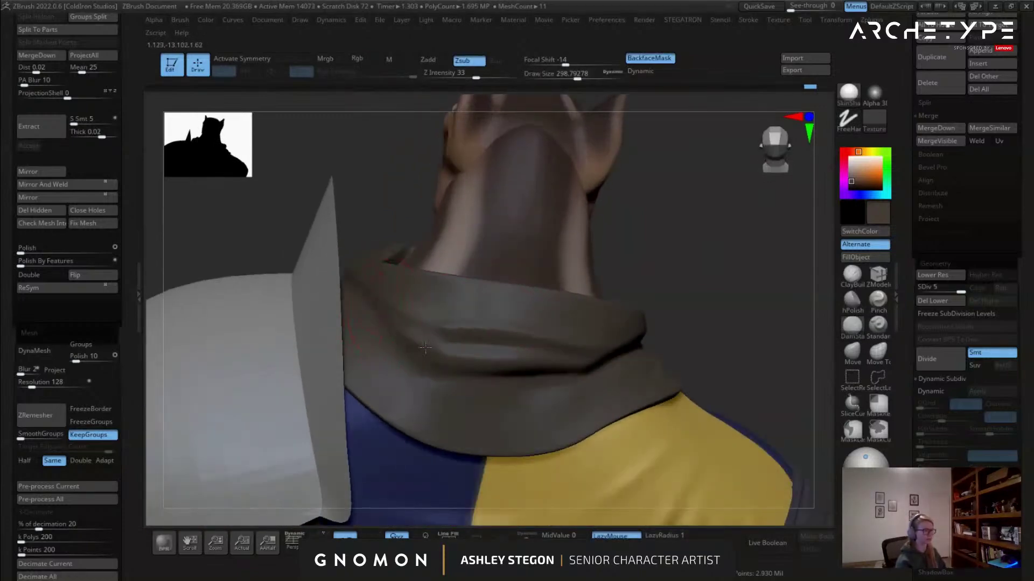
right_drag(543, 348, 548, 355)
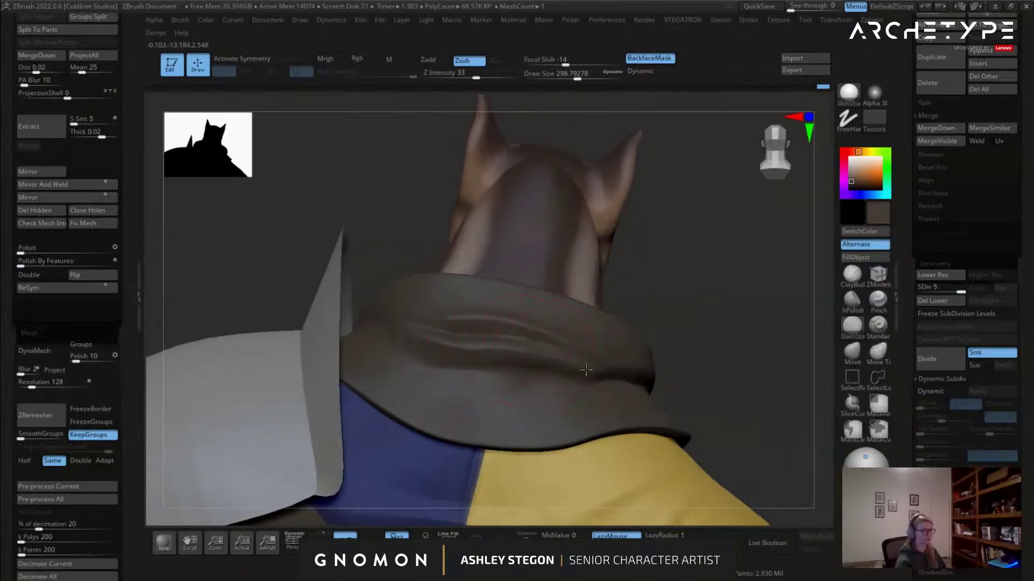
Carve and smooth additional folds across the lower back of the collar with a draw size of about 299.
drag(591, 382, 442, 399)
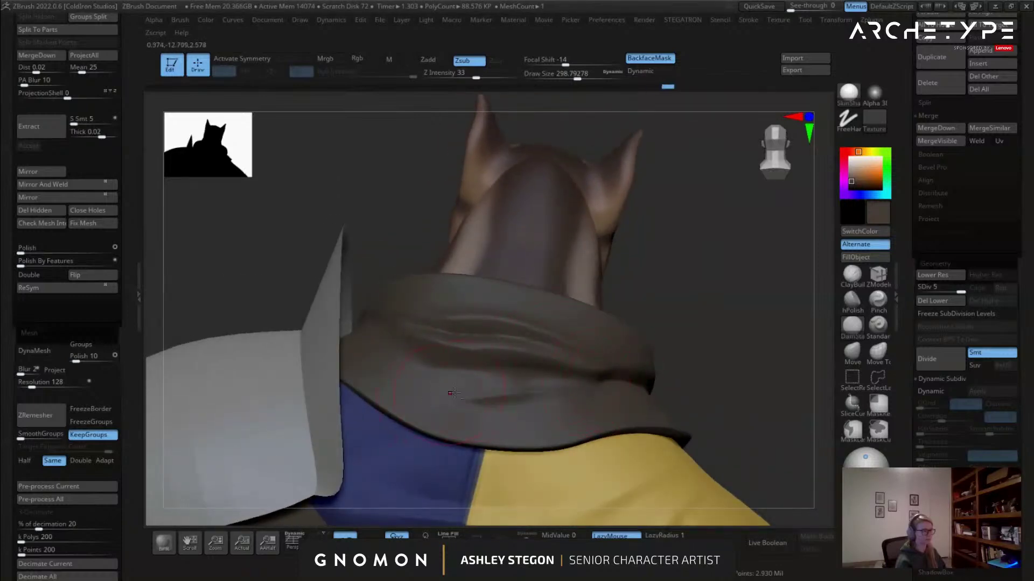
right_drag(435, 397, 457, 405)
drag(457, 406, 591, 385)
shift+drag(497, 400, 449, 396)
Refine the folds across the front of the collar, reducing the draw size from about 197 to 167.
mouse_move(395, 371)
right_down()
mouse_move(452, 387)
mouse_move(493, 356)
mouse_move(488, 328)
right_up()
mouse_move(487, 328)
alt+right_down()
mouse_move(393, 307)
mouse_move(409, 344)
mouse_move(489, 350)
mouse_move(461, 364)
mouse_move(391, 339)
alt+right_up()
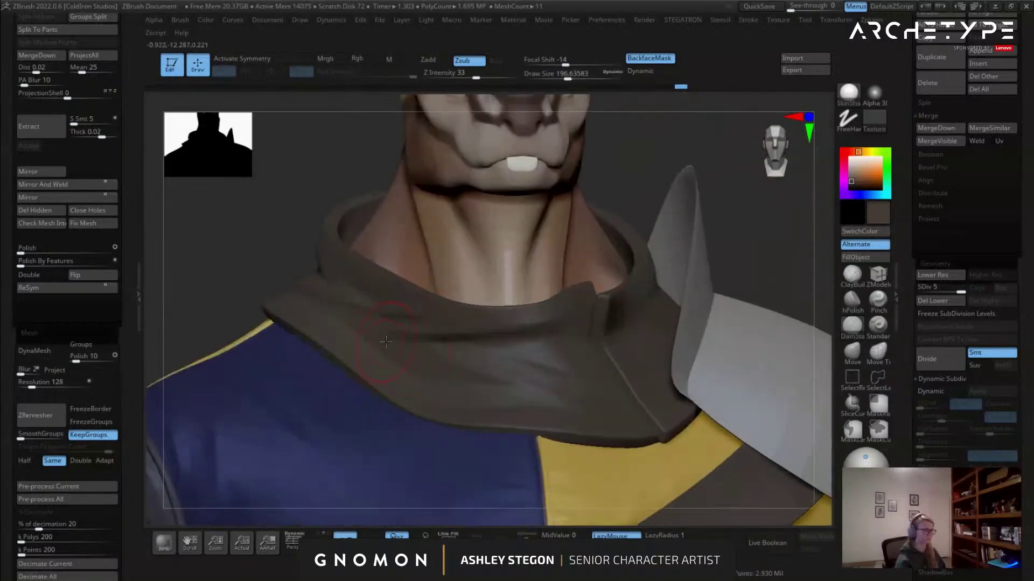
mouse_move(552, 375)
right_down()
mouse_move(554, 360)
mouse_move(571, 385)
mouse_move(633, 353)
mouse_move(603, 349)
right_up()
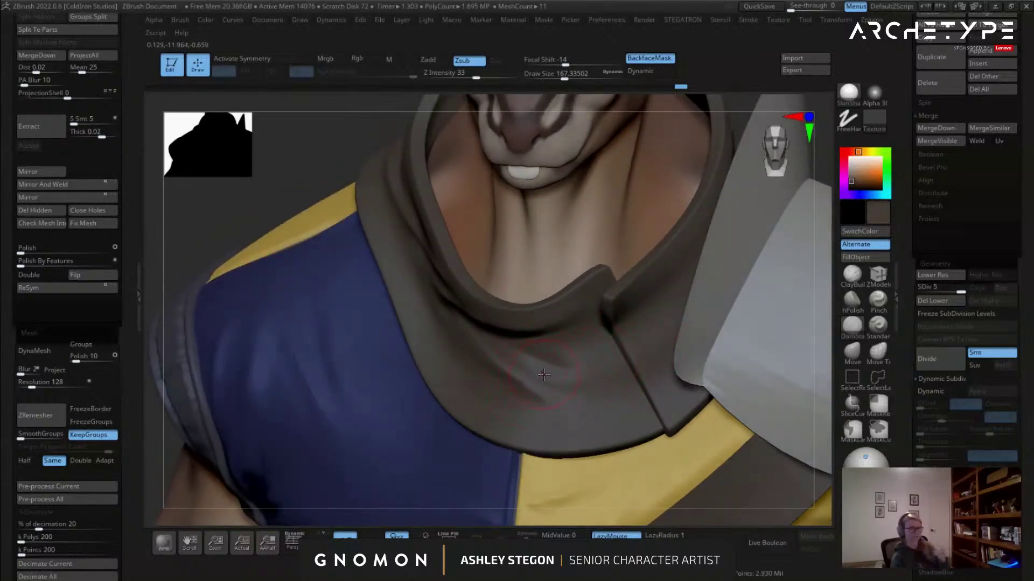
right_drag(503, 396, 443, 344)
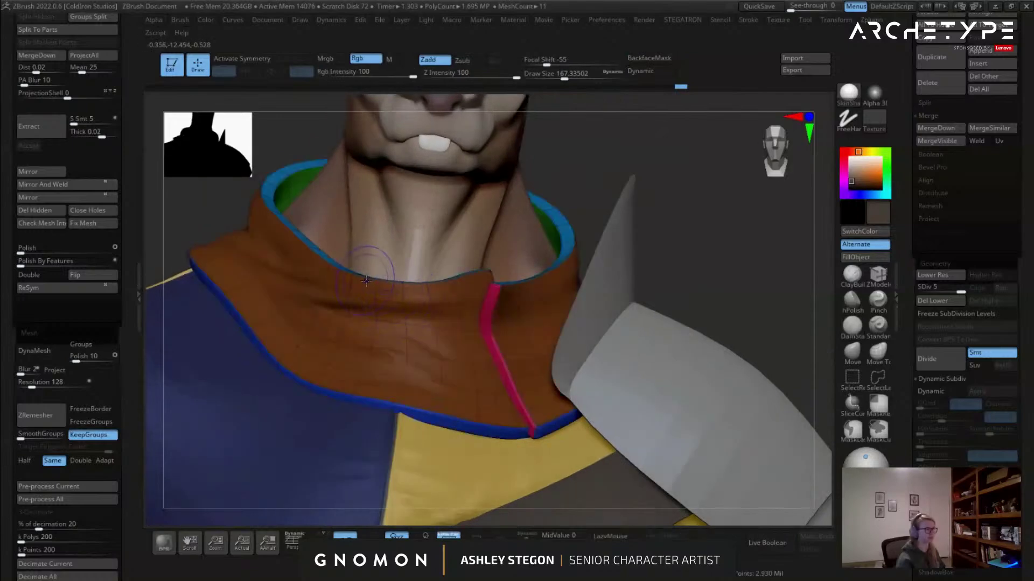
Lower the collar to subdivision level 1 with its polygroup wireframe displayed and set the draw size to about 90.
key(shift+d)
key(shift+d)
key(shift+d)
mouse_move(394, 289)
alt+right_down()
mouse_move(538, 300)
mouse_move(543, 353)
alt+right_up()
key(s)
click(549, 338)
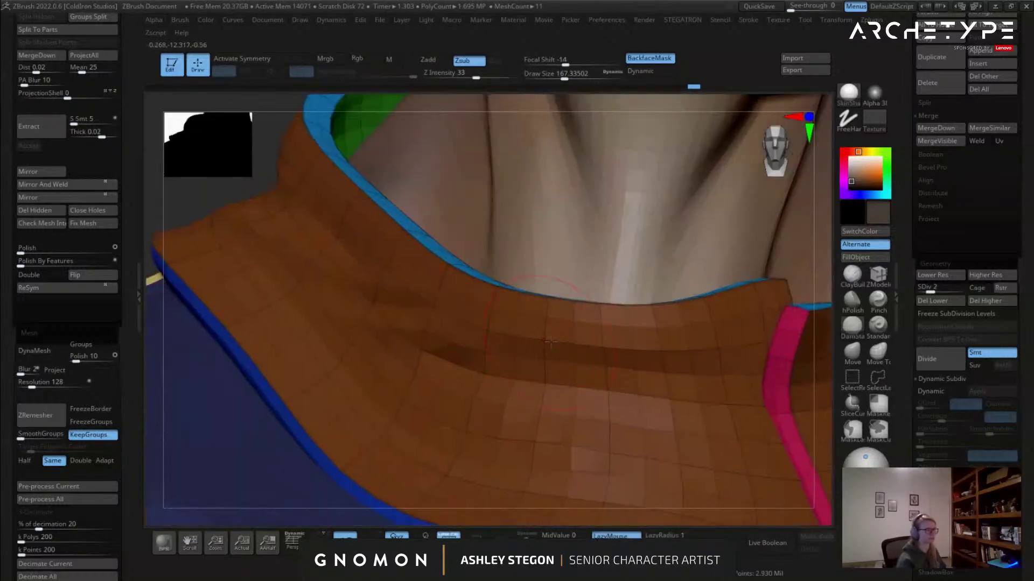
right_drag(549, 296, 540, 330)
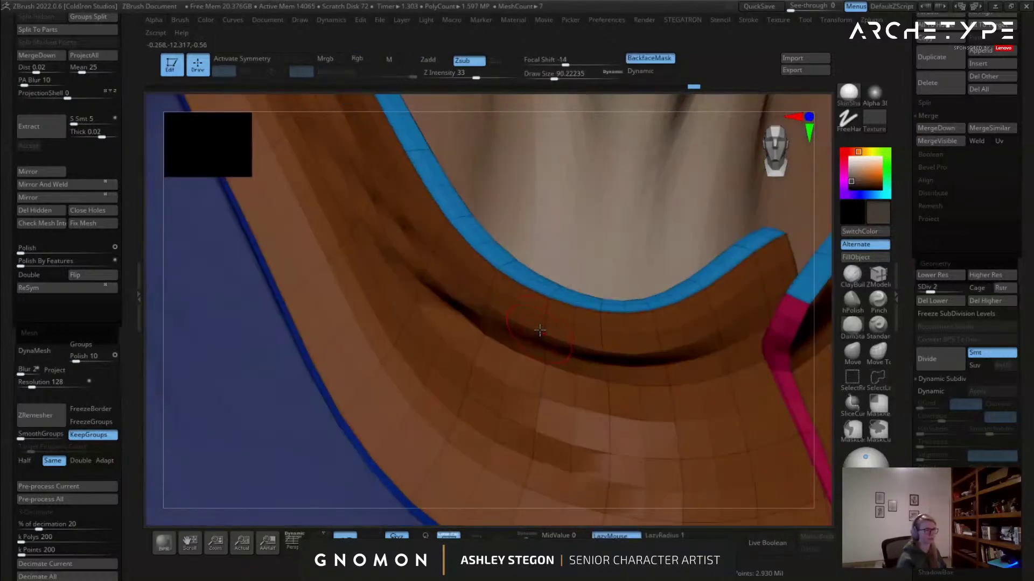
key(shift+d)
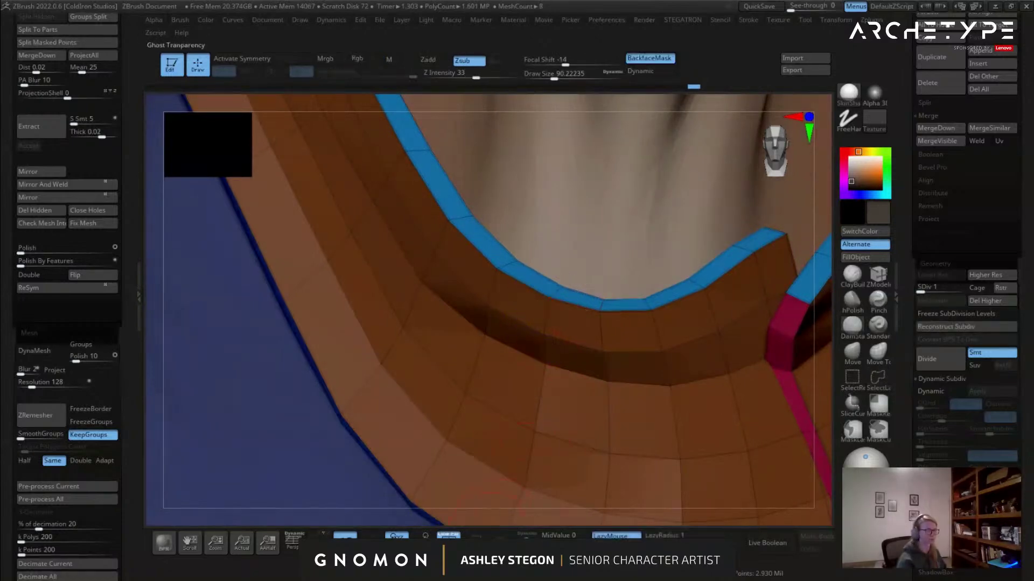
Isolate the collar and hide its main outer and inner polygroups, leaving only the edge strips visible.
click(526, 539)
right_drag(548, 269, 482, 295)
ctrl+shift+click(559, 297)
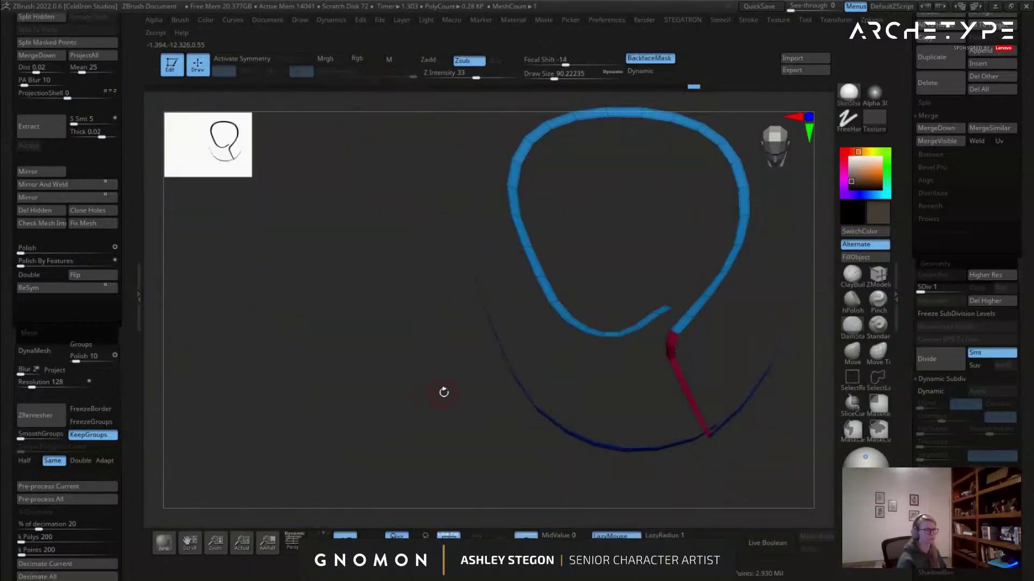
mouse_move(443, 393)
right_down()
mouse_move(415, 344)
mouse_move(524, 436)
right_up()
Raise the collar to subdivision level 3 and expand the visible edge strips by a narrow band of neighbouring polygons.
key(ctrl+shift+x)
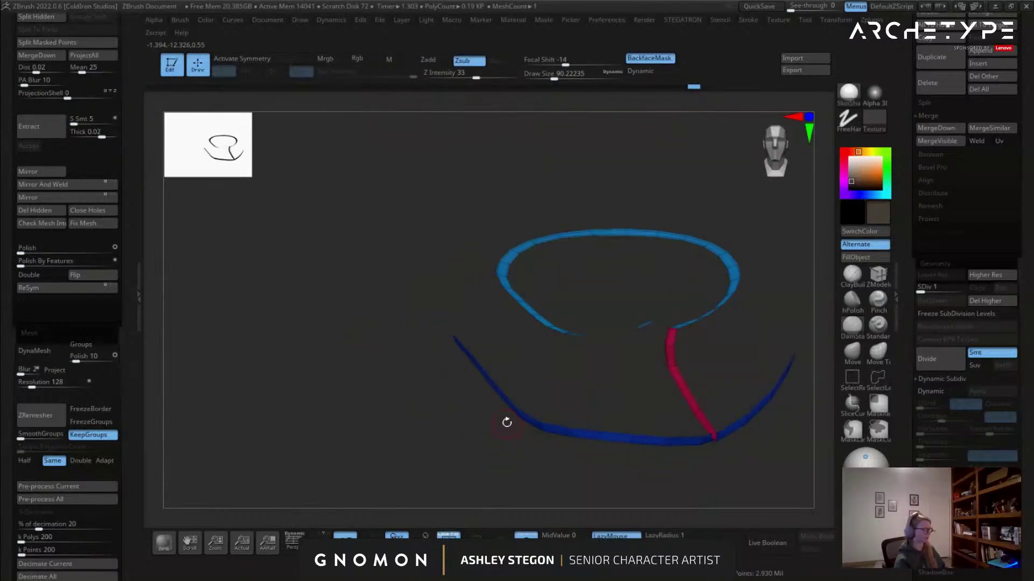
key(ctrl+d)
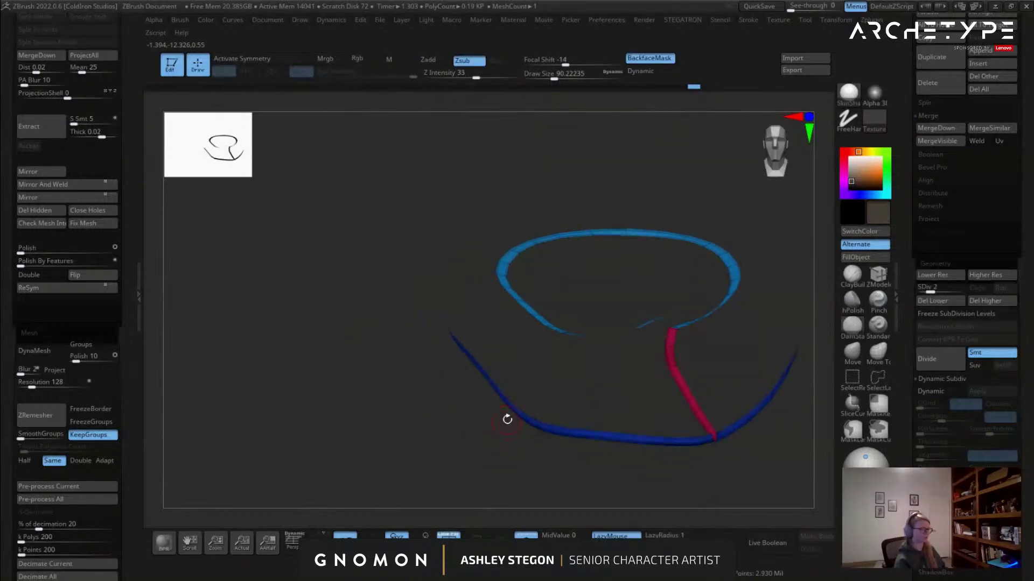
ctrl+shift+click(502, 420)
drag(503, 419, 539, 447)
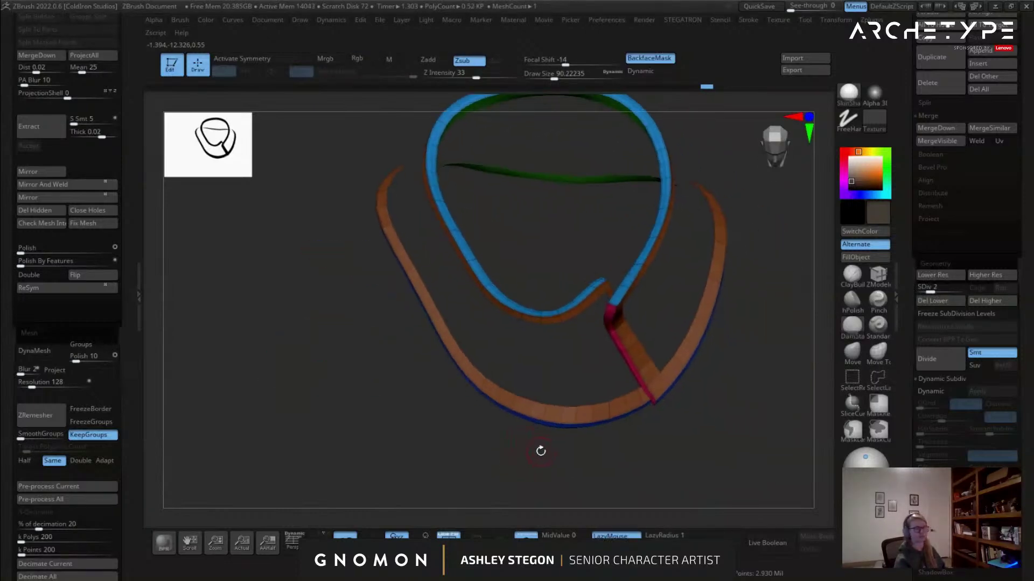
key(ctrl+shift+z)
ctrl+shift+click(542, 441)
drag(544, 438, 583, 365)
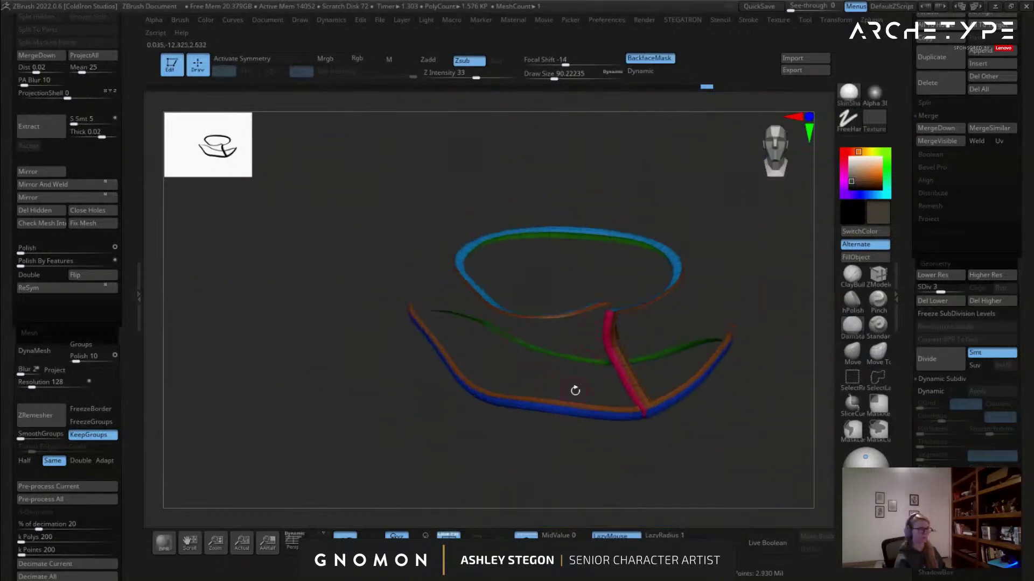
Raise the collar to subdivision level 5, mask the visible edge band, unhide the whole collar and turn off the polygroup wireframe.
drag(587, 468, 566, 455)
key(ctrl)
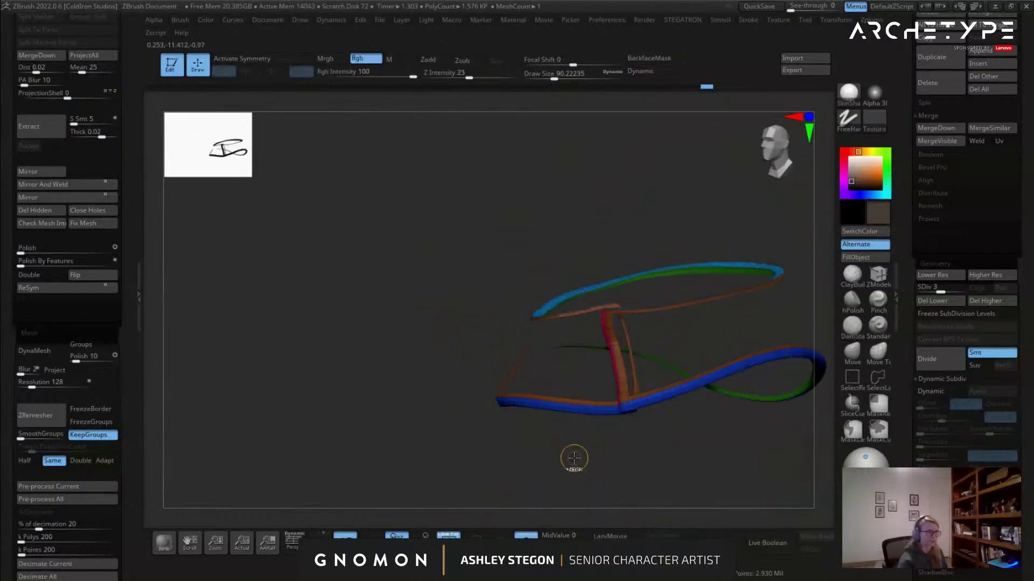
key(d)
key(d)
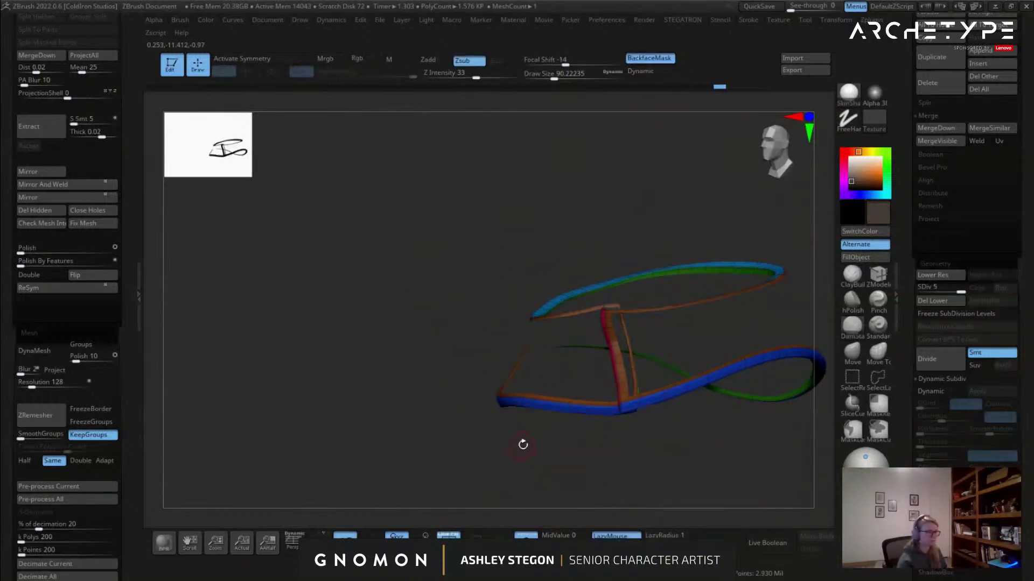
drag(529, 439, 540, 448)
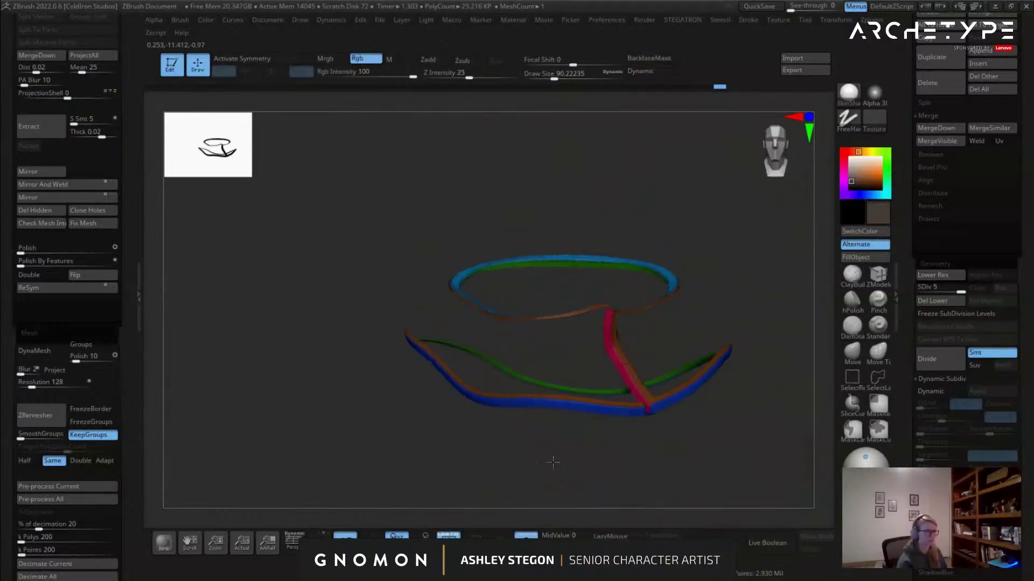
ctrl+shift+click(622, 475)
drag(614, 470, 624, 454)
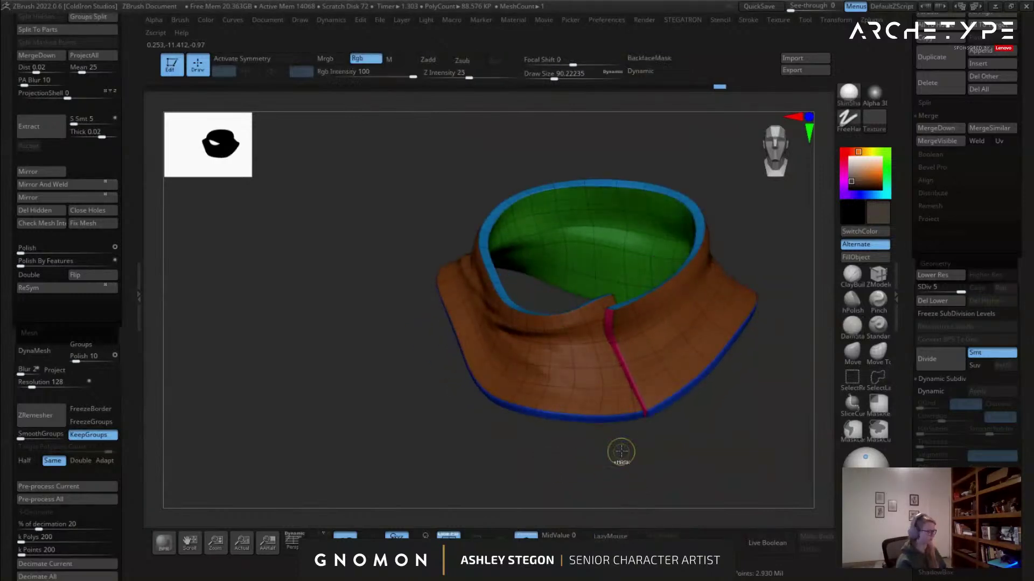
key(shift+f)
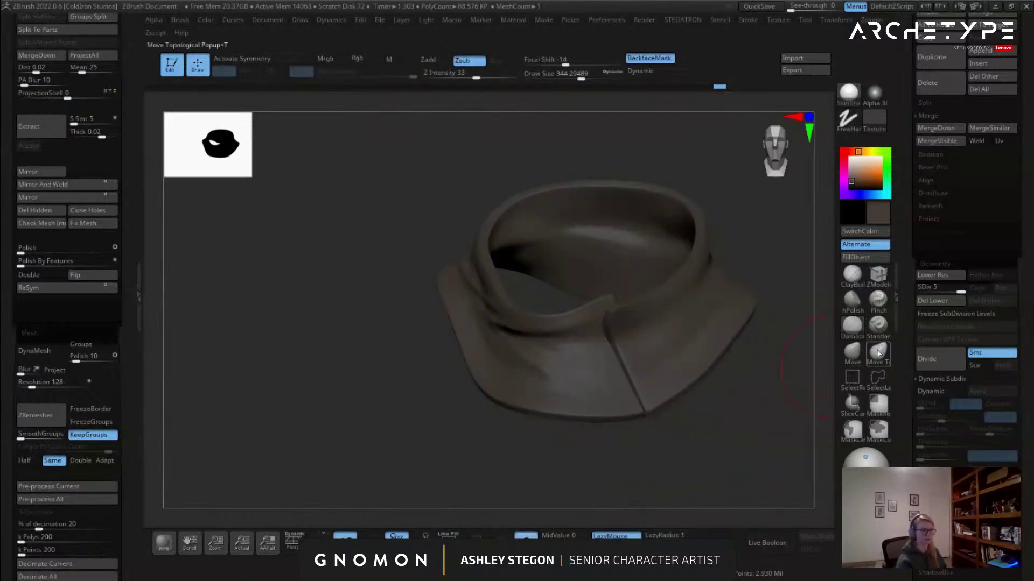
Inflate the hem along the front of the collar with the Inflat brush at a draw size of about 585.
key(b)
key(i)
key(n)
key(s)
drag(648, 310, 669, 314)
right_drag(632, 375, 603, 344)
ctrl+right_drag(603, 345, 605, 314)
ctrl+click(660, 210)
key(ctrl+shift+a)
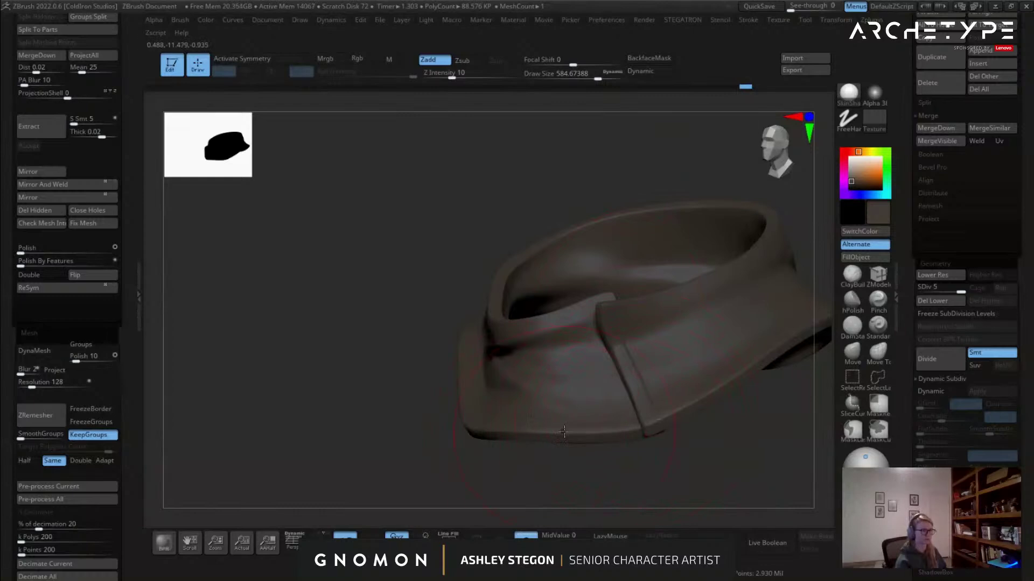
right_drag(546, 429, 572, 459)
alt+right_drag(478, 428, 623, 454)
right_drag(547, 391, 555, 420)
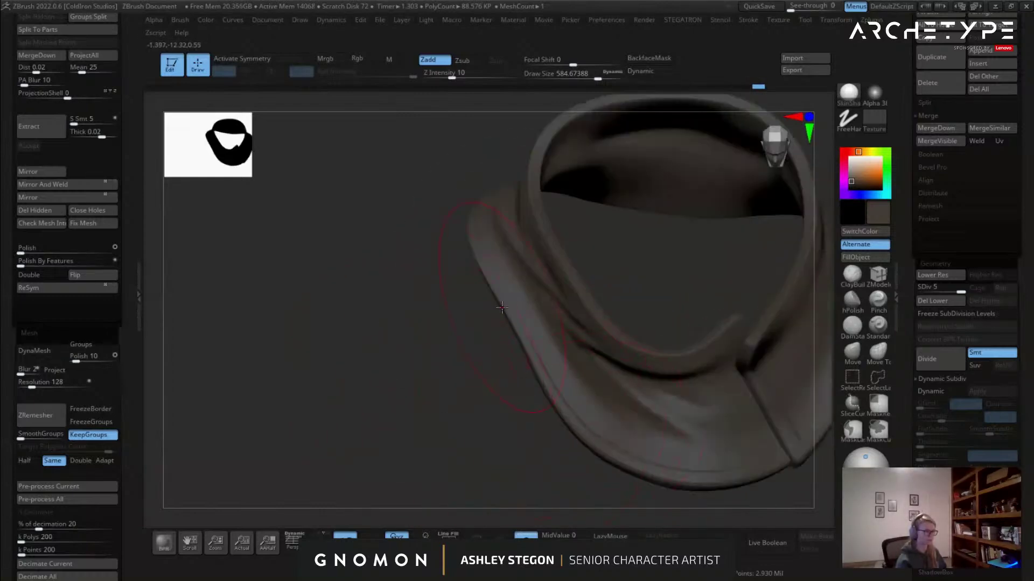
Continue inflating the collar's edges along the side and around to the back at Z Intensity 10.
right_drag(474, 240, 526, 349)
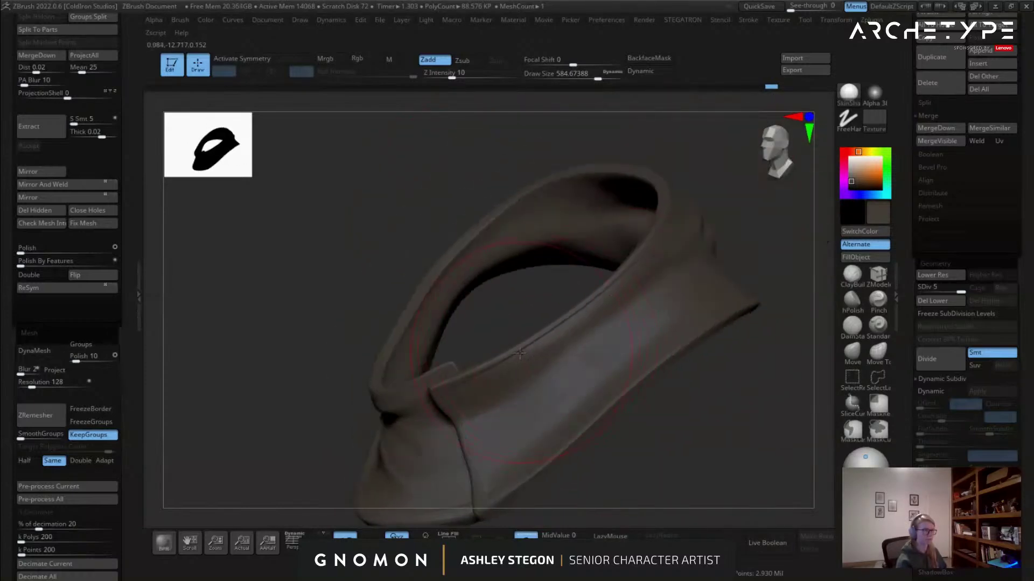
right_drag(656, 237, 539, 356)
right_drag(625, 230, 583, 325)
right_drag(680, 237, 651, 318)
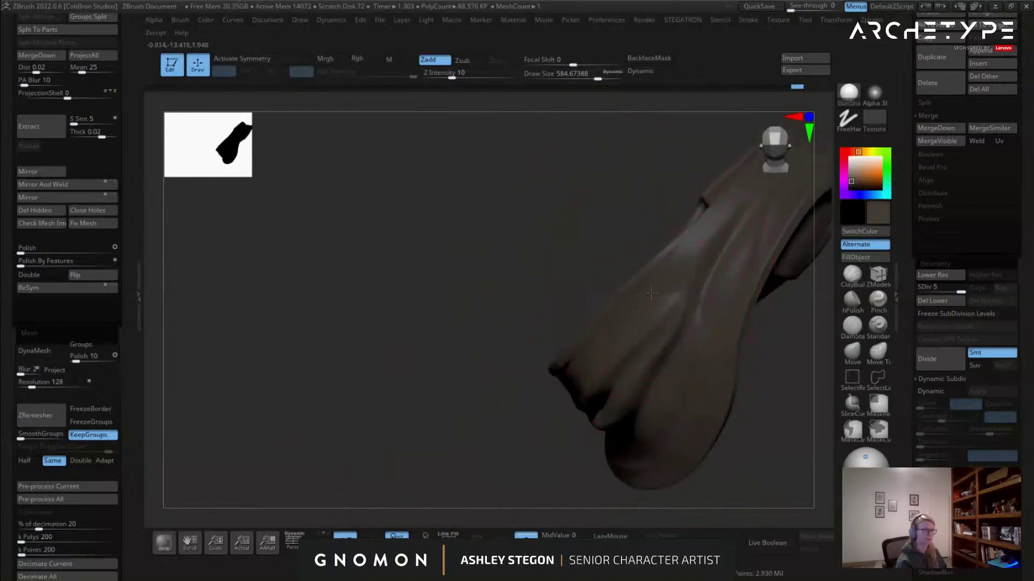
right_drag(670, 258, 601, 358)
right_drag(637, 315, 627, 373)
right_drag(610, 425, 712, 232)
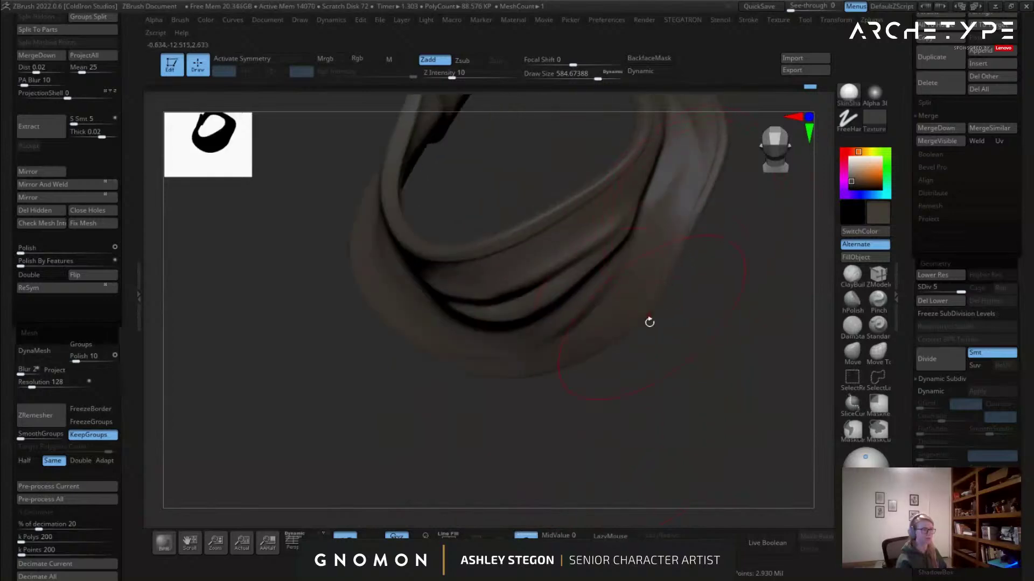
Inflate the remaining lower hem across the back and along the opposite side of the collar.
right_drag(575, 363, 628, 317)
right_drag(530, 366, 694, 334)
right_drag(587, 358, 573, 340)
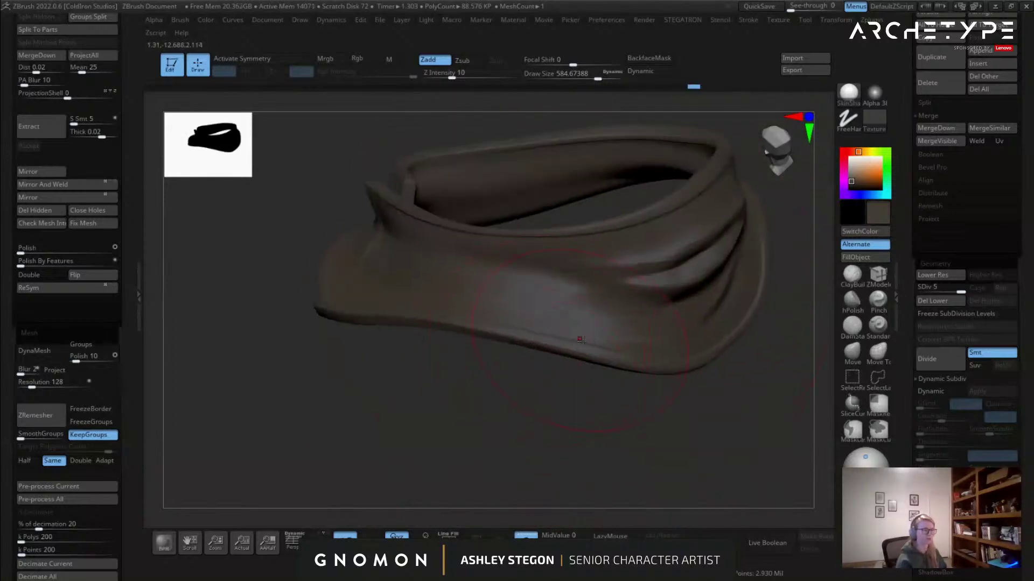
right_drag(470, 321, 368, 314)
right_drag(523, 305, 527, 324)
right_drag(706, 355, 528, 320)
mouse_move(657, 335)
right_down()
mouse_move(764, 329)
mouse_move(741, 345)
mouse_move(629, 347)
right_up()
Inflate the edge of the front overlap with a draw size of about 324, and clear the mask.
key(s)
click(623, 344)
key(s)
click(624, 302)
mouse_move(627, 301)
right_down()
mouse_move(647, 335)
mouse_move(609, 245)
mouse_move(652, 331)
right_up()
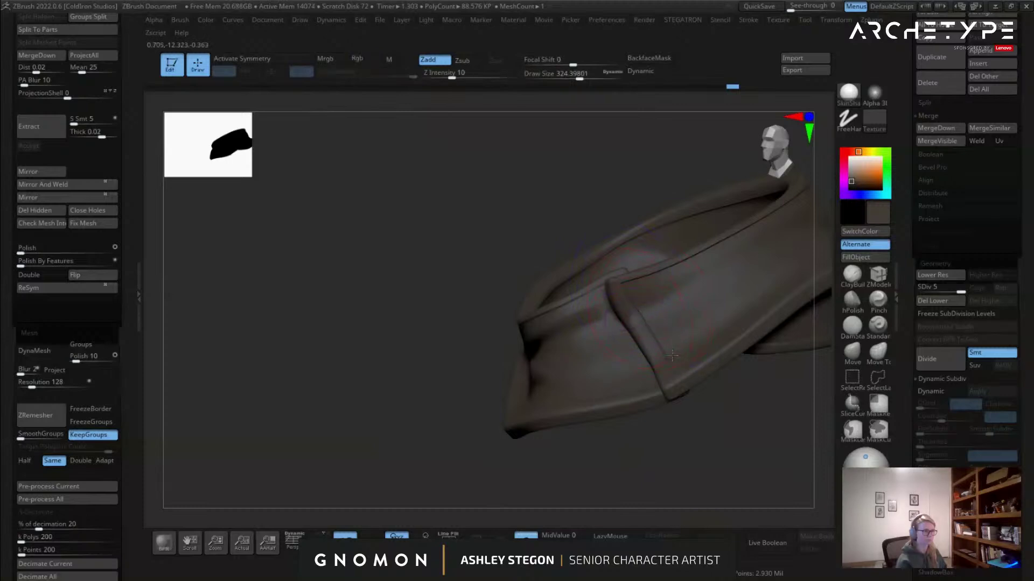
right_drag(672, 360, 592, 372)
right_drag(688, 381, 637, 401)
ctrl+drag(651, 425, 691, 444)
right_drag(722, 328, 660, 303)
drag(624, 299, 524, 331)
key(ctrl+z)
key([)
alt+drag(649, 293, 568, 310)
key(ctrl+z)
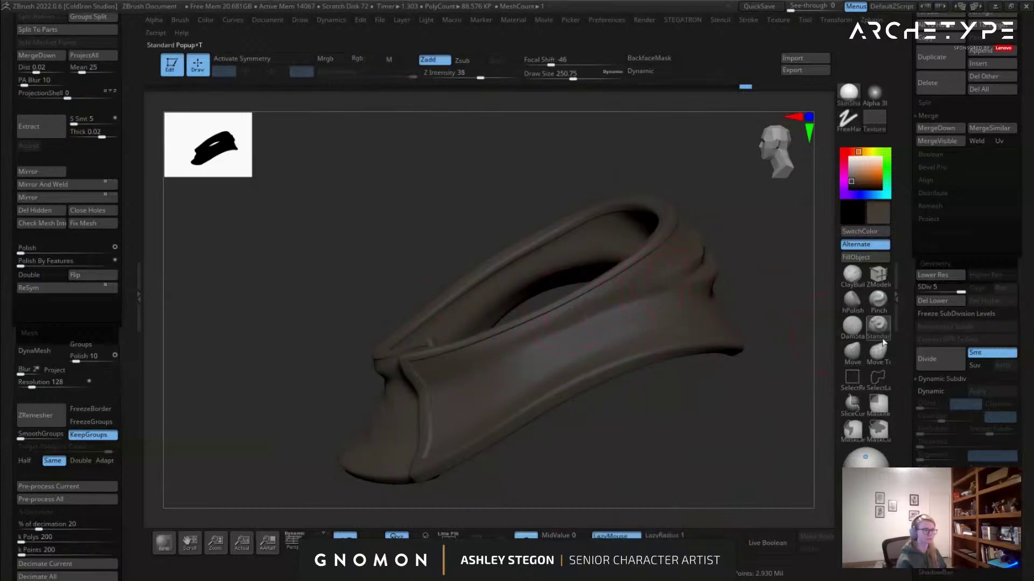
Carve folds from the front overlap along the side of the collar with the DamStandard brush at a draw size of about 262.
click(853, 327)
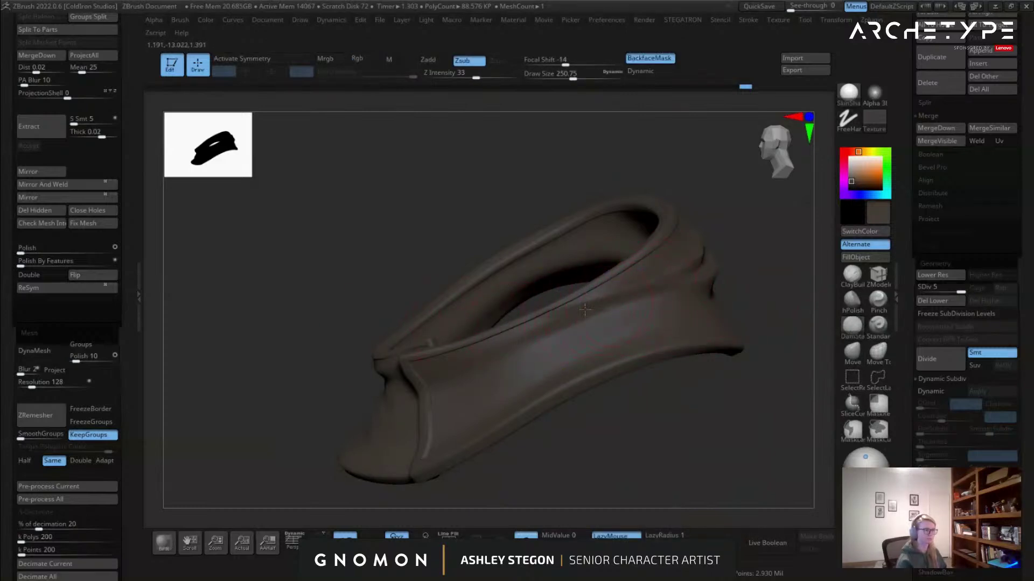
right_drag(585, 310, 662, 318)
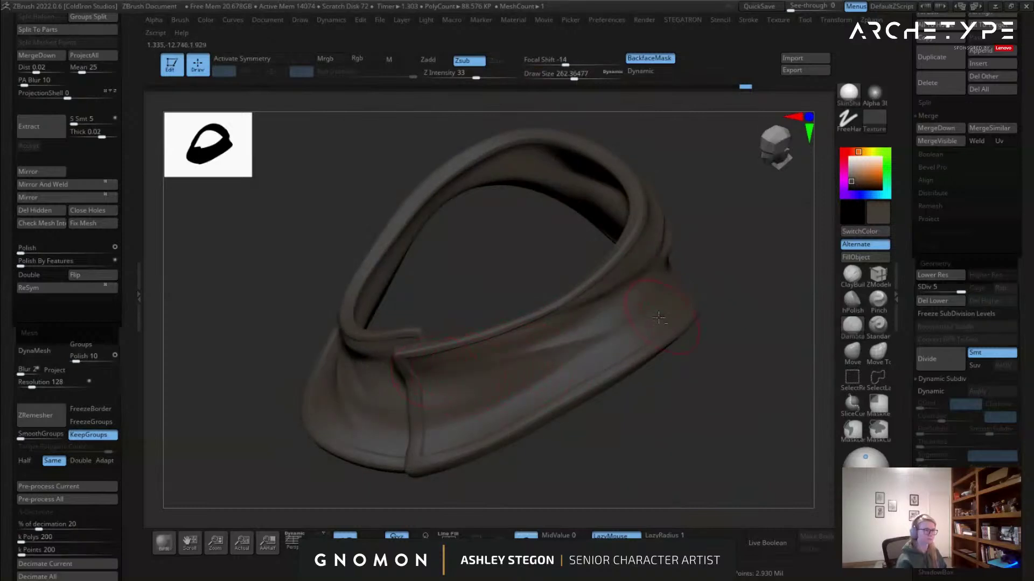
right_drag(484, 372, 580, 353)
mouse_move(489, 388)
right_down()
mouse_move(536, 400)
mouse_move(516, 380)
right_up()
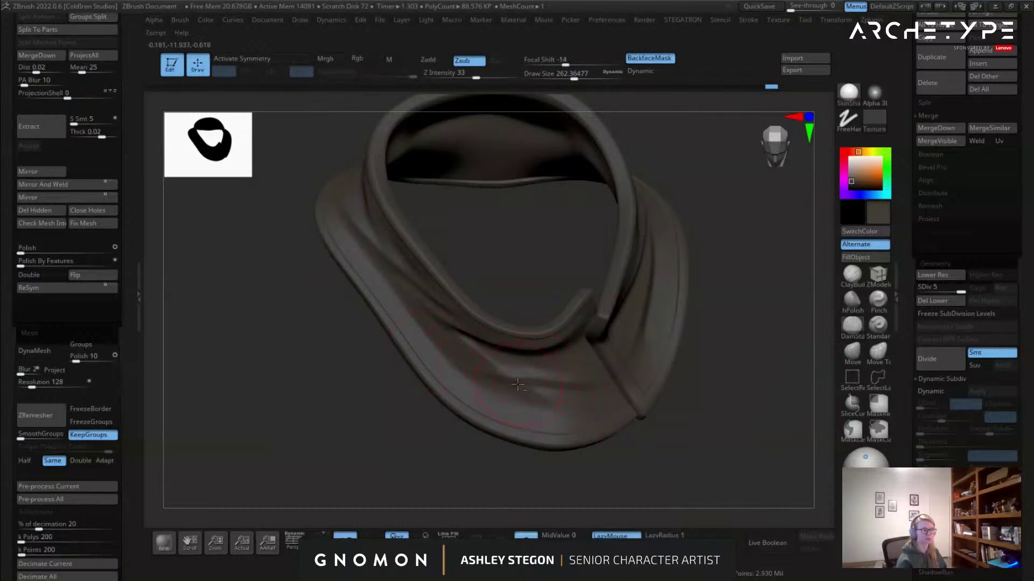
mouse_move(601, 410)
right_down()
mouse_move(559, 367)
mouse_move(526, 378)
right_up()
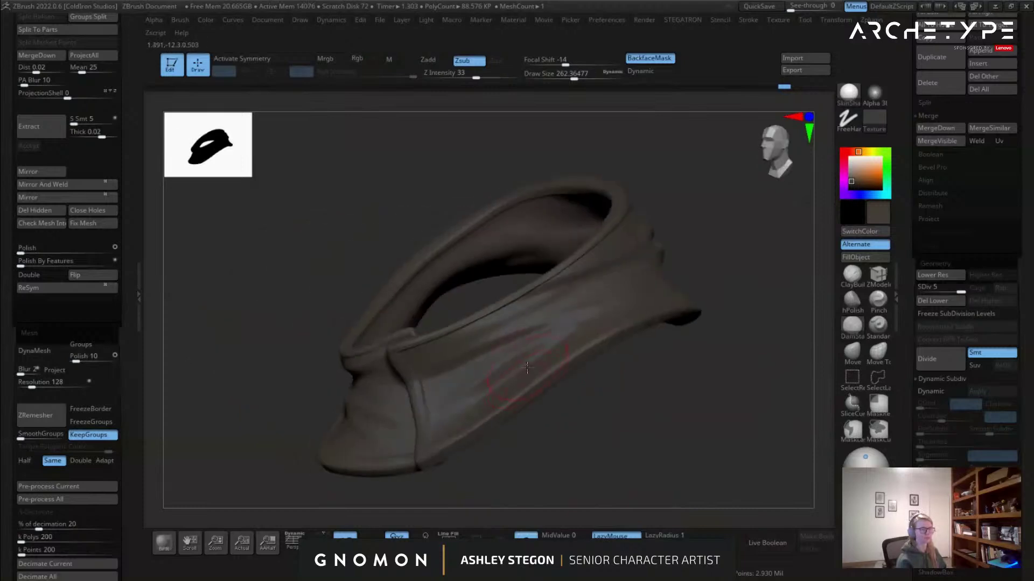
Deepen the long folds wrapping from the side around the back of the collar using a draw size of about 262.
right_drag(662, 369, 560, 301)
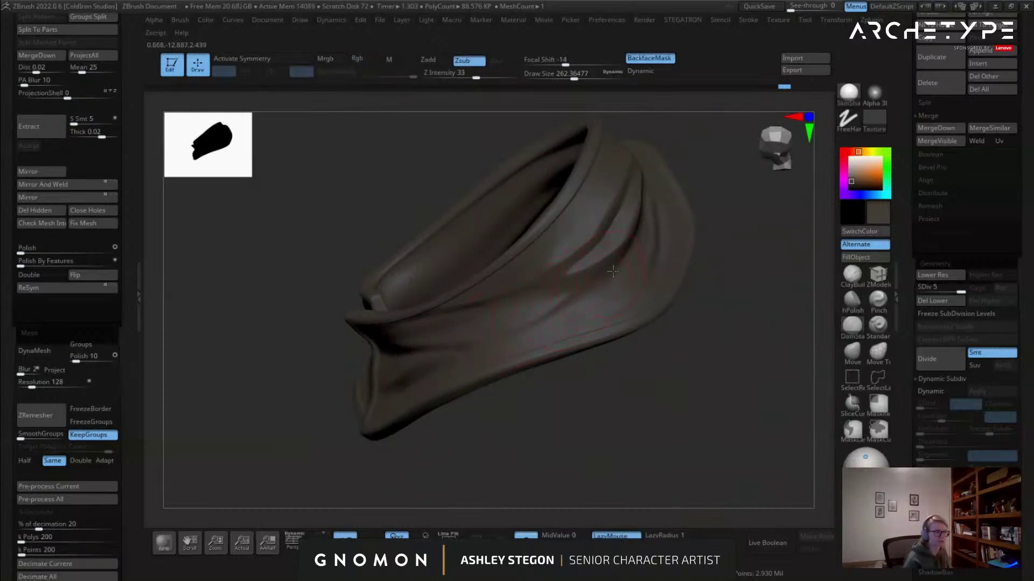
right_drag(541, 312, 549, 233)
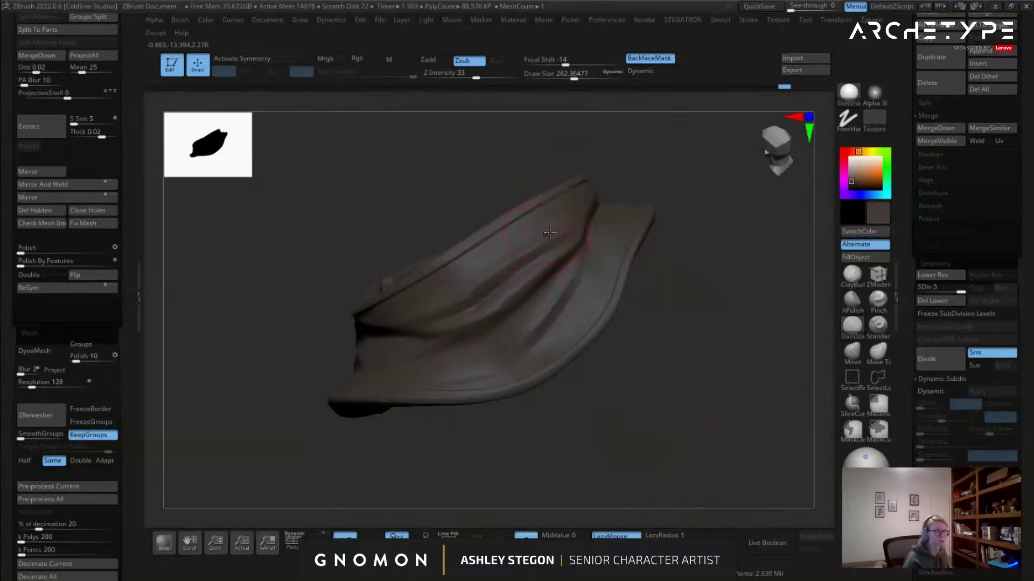
mouse_move(573, 185)
right_down()
mouse_move(561, 206)
mouse_move(575, 185)
right_up()
right_drag(553, 242, 581, 301)
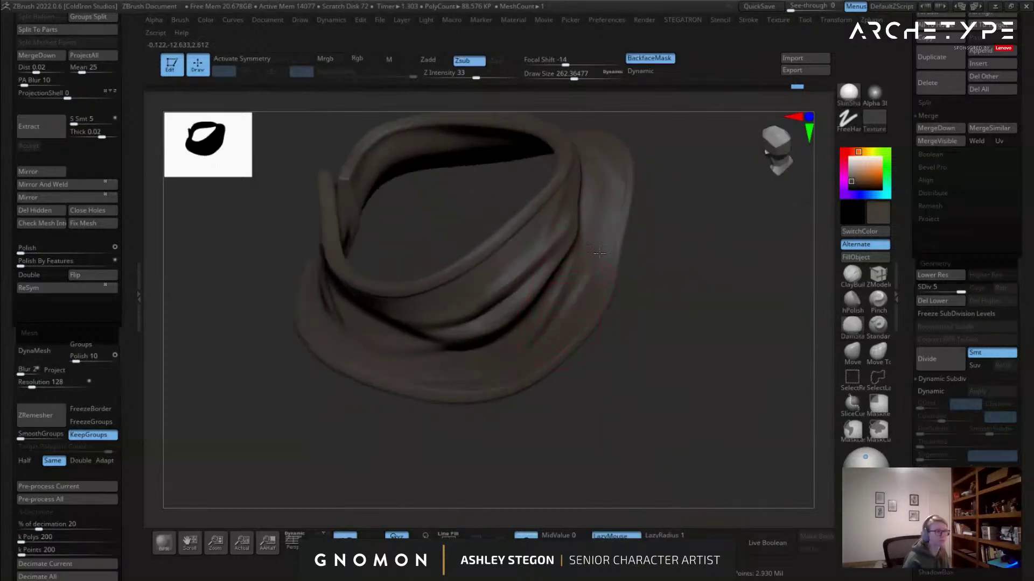
Carve folds along the front overlap and side of the collar with DamStandard at draw sizes from about 187 to 338.
right_drag(598, 260, 431, 326)
right_drag(370, 335, 339, 333)
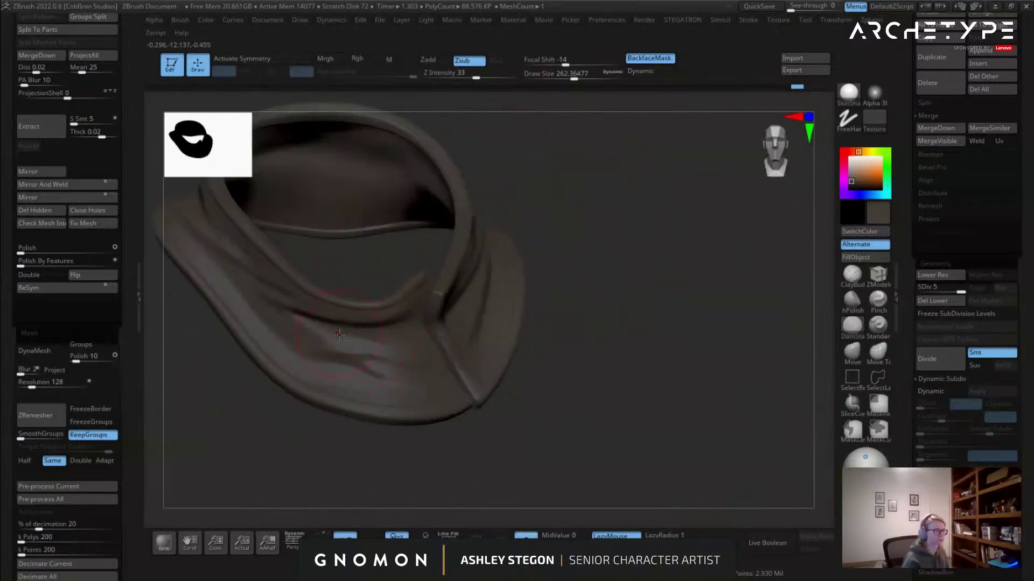
right_drag(444, 372, 493, 365)
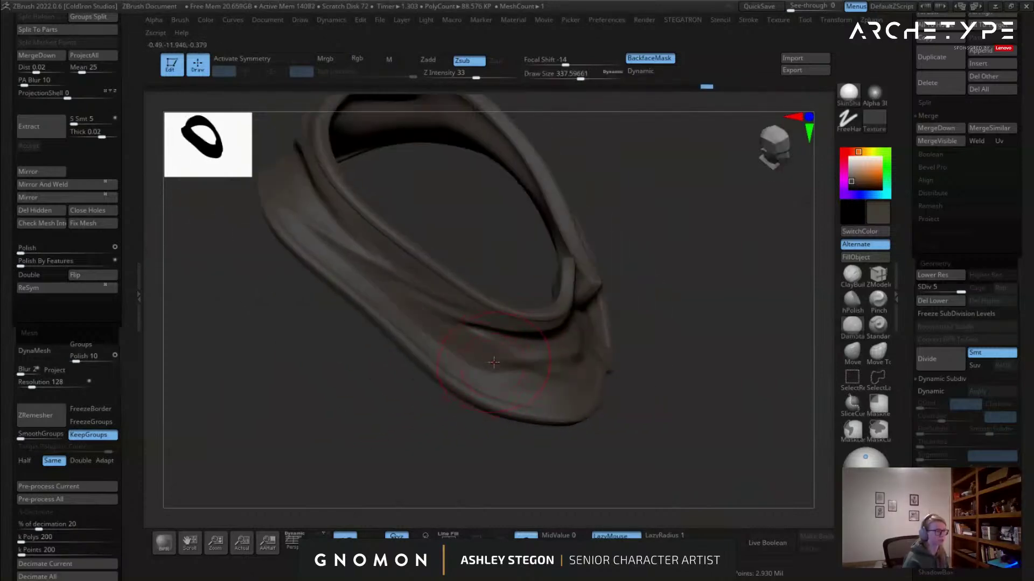
right_drag(372, 290, 411, 310)
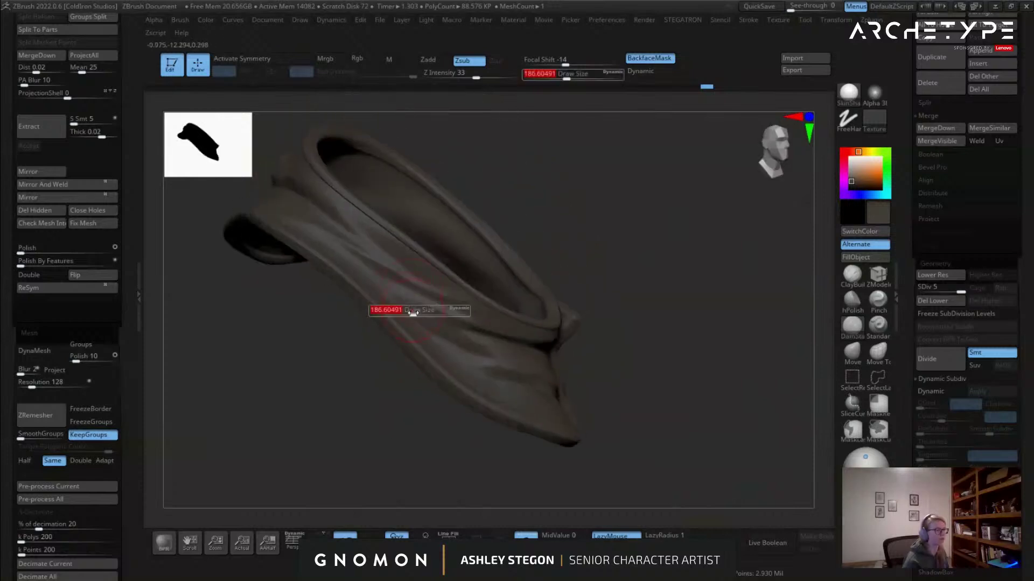
right_drag(366, 263, 613, 308)
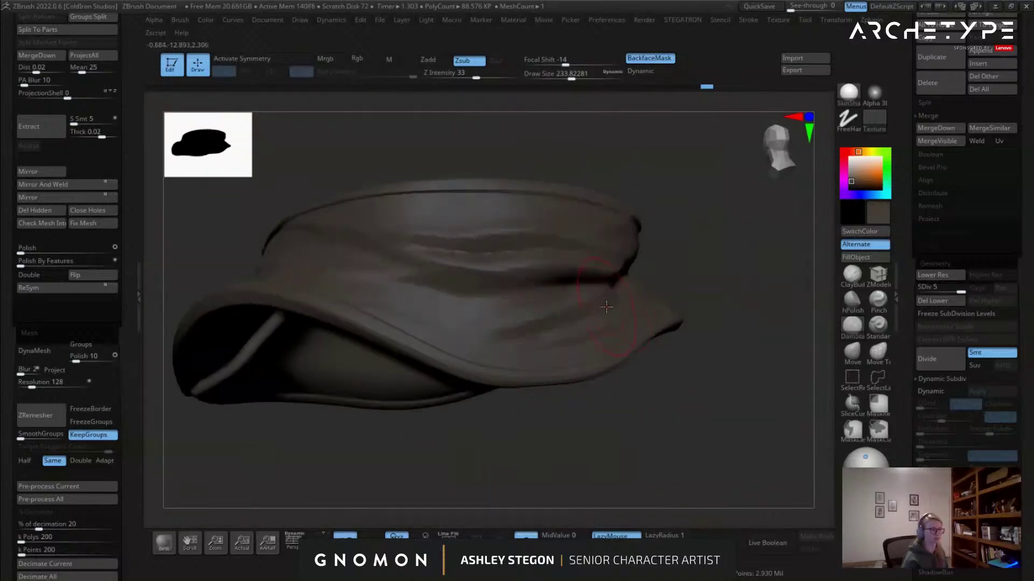
Deepen the folds across the back and upper band of the collar at a draw size of about 234.
right_drag(536, 314, 511, 325)
mouse_move(494, 326)
mouse_down()
mouse_move(396, 294)
mouse_move(478, 331)
mouse_move(428, 341)
mouse_up()
right_drag(622, 278, 613, 234)
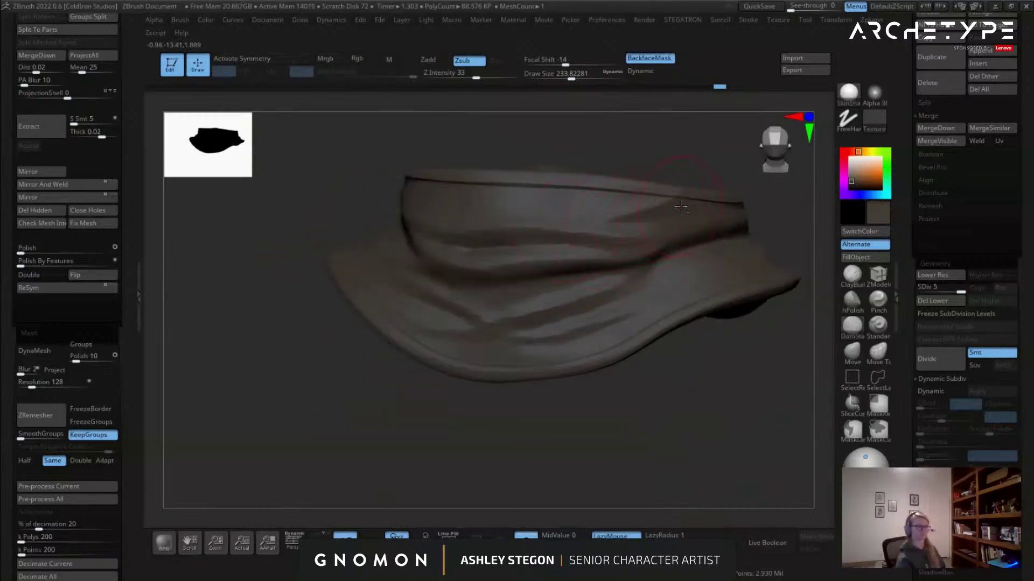
right_drag(655, 222, 539, 222)
drag(498, 211, 426, 206)
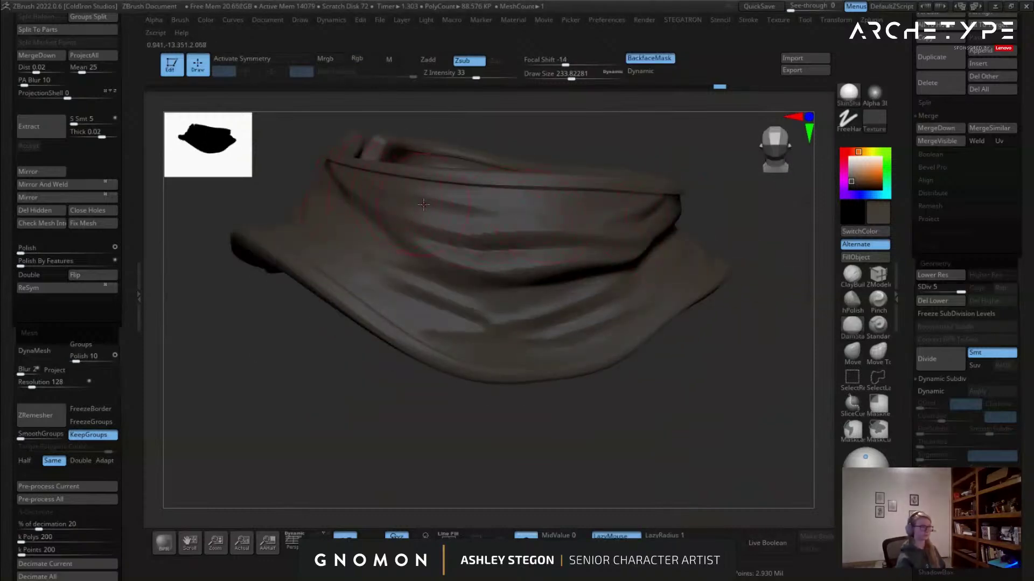
right_drag(526, 218, 519, 215)
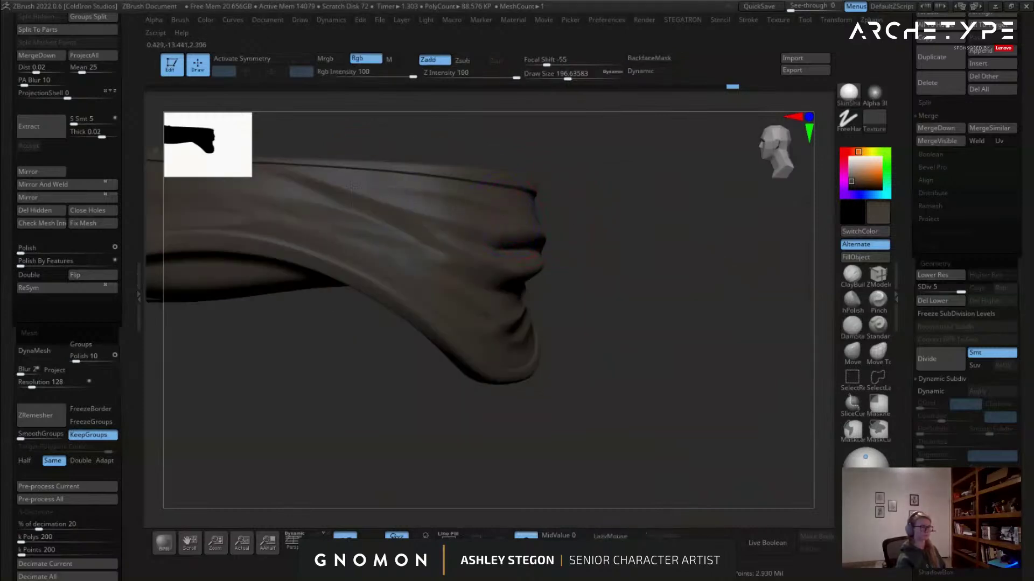
Smooth the collar's side folds, subdivide the mesh to level 6, and set the draw size to about 163.
right_drag(360, 187, 474, 205)
mouse_move(608, 252)
right_down()
mouse_move(592, 241)
mouse_move(521, 268)
mouse_move(814, 279)
mouse_move(563, 303)
mouse_move(536, 282)
right_up()
key(ctrl+d)
key(s)
drag(536, 282, 533, 281)
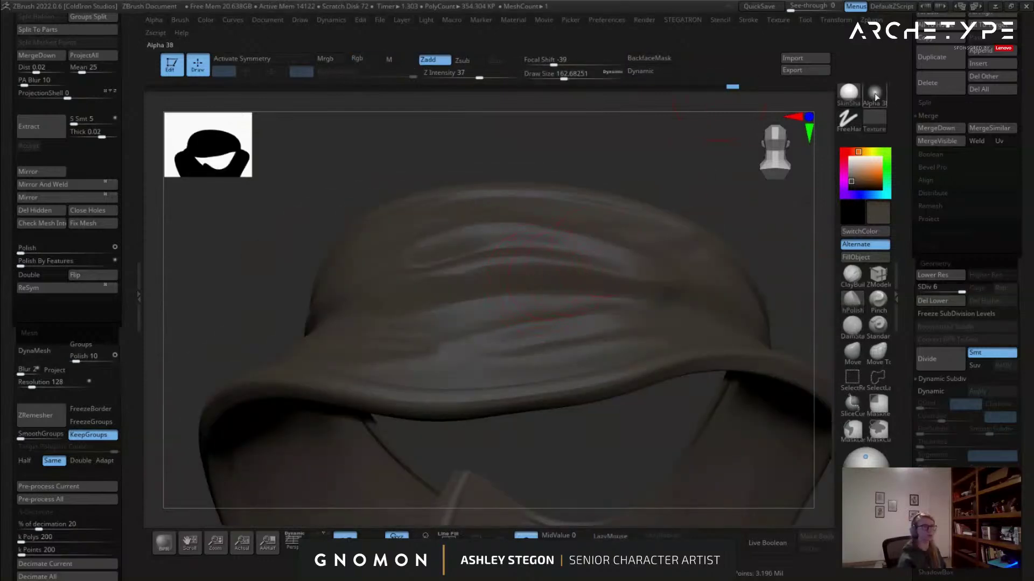
Assign the square Alpha 59 to the brush and set its focal shift to -86.
click(873, 95)
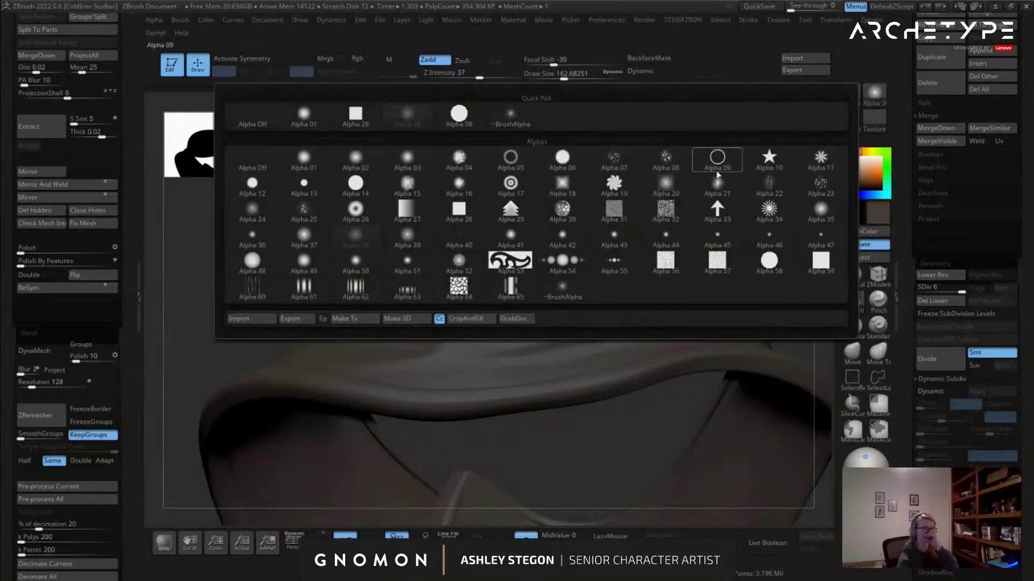
click(820, 261)
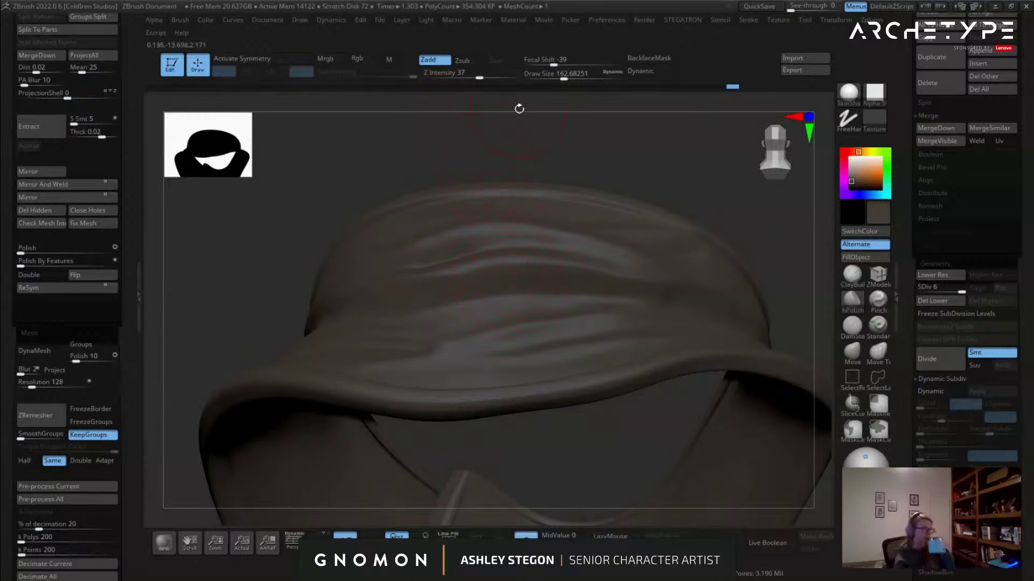
drag(553, 64, 531, 64)
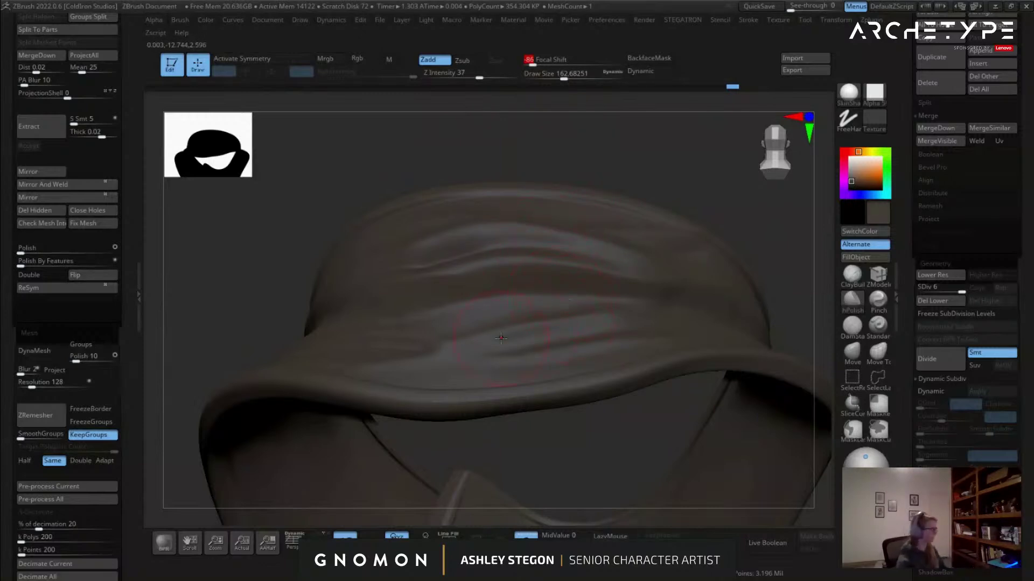
Sharpen the fold ridges on the back of the collar, reducing the draw size from about 116 to 77.
key(s)
mouse_move(532, 288)
mouse_down()
mouse_move(519, 280)
mouse_move(538, 278)
mouse_move(488, 279)
mouse_up()
key(s)
key(s)
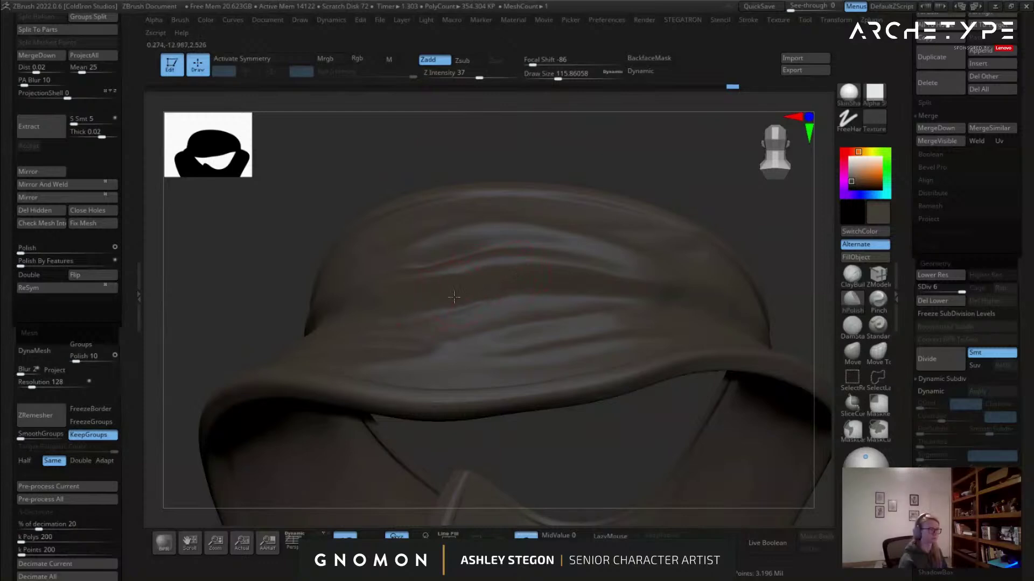
right_drag(454, 297, 462, 299)
key(s)
drag(462, 299, 457, 299)
key(s)
mouse_move(522, 274)
mouse_down()
mouse_move(515, 278)
mouse_move(535, 281)
mouse_move(521, 279)
mouse_up()
key(s)
key(s)
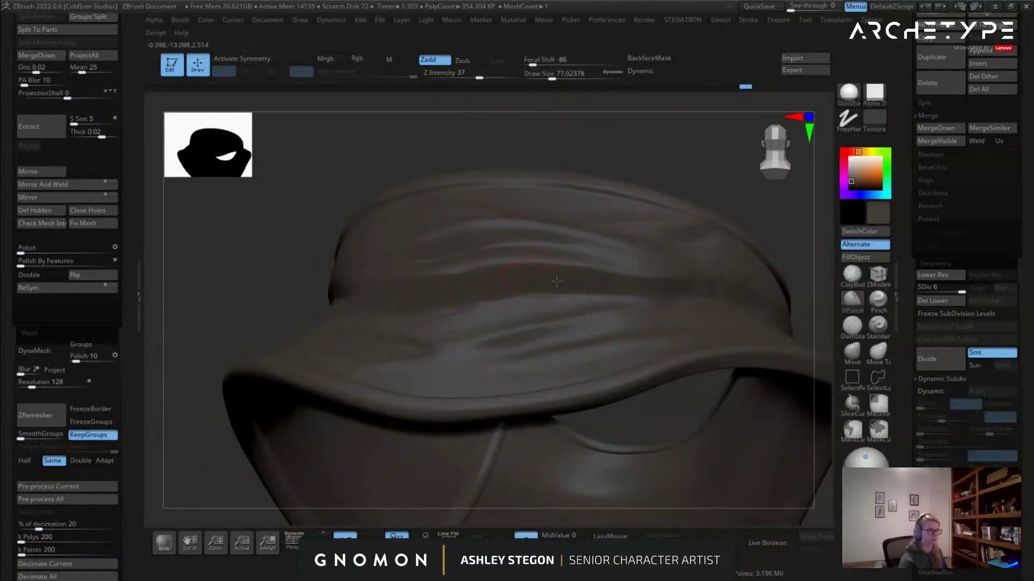
Refine the long folds around the back and side at a draw size of about 77, and smooth the side fold.
right_drag(551, 284, 598, 308)
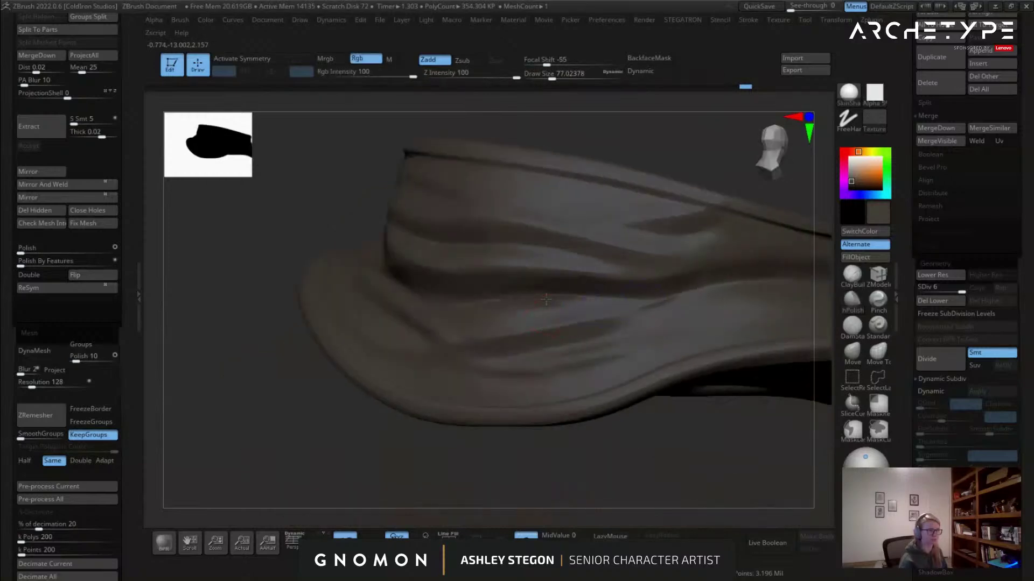
right_drag(494, 303, 484, 261)
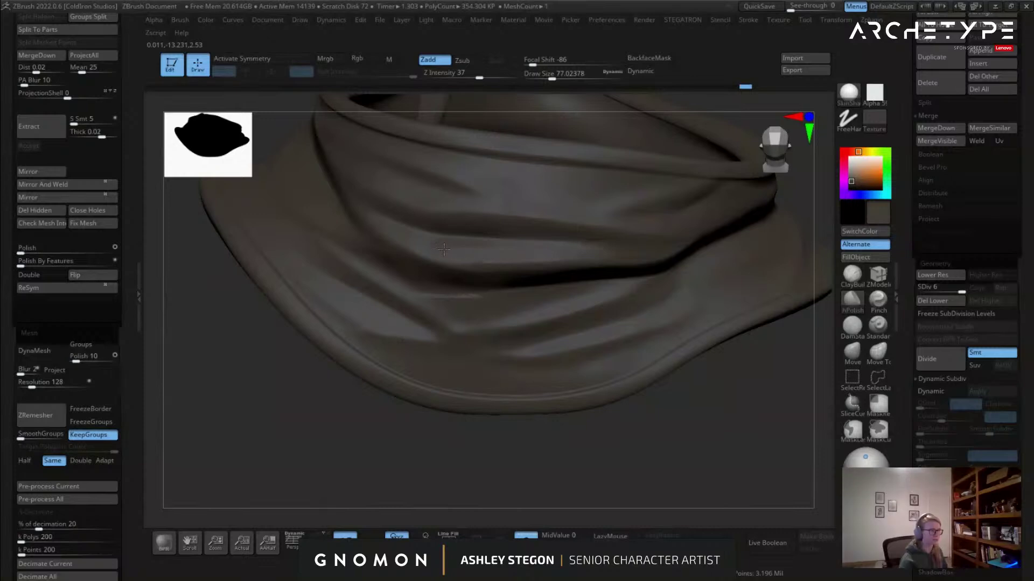
right_drag(377, 231, 472, 261)
mouse_move(557, 264)
right_down()
mouse_move(632, 250)
mouse_move(708, 259)
right_up()
drag(689, 274, 657, 270)
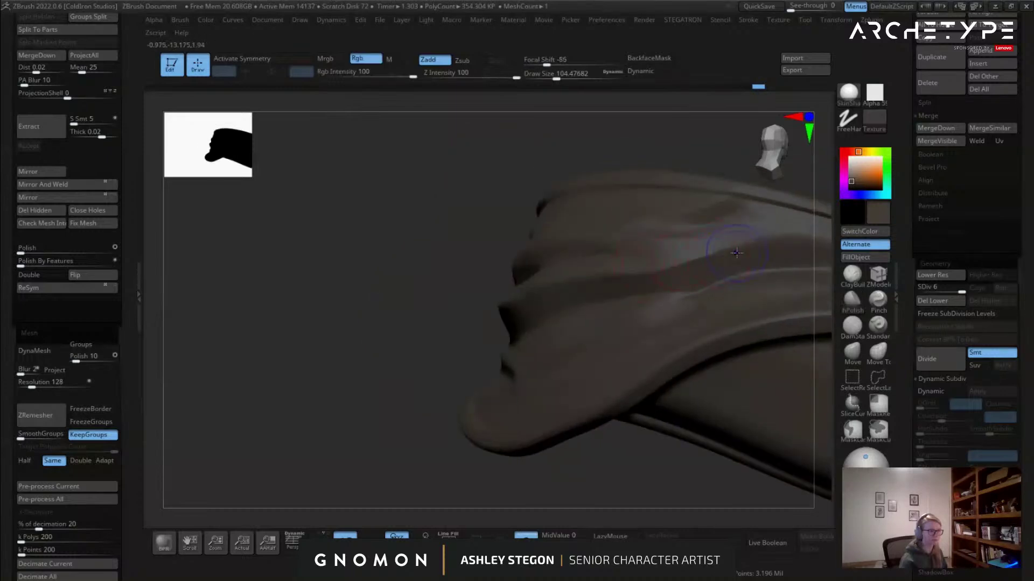
shift+drag(742, 256, 715, 237)
Undo the last stroke on the upper collar fold and set the brush's focal shift to -73.
right_drag(705, 263, 625, 271)
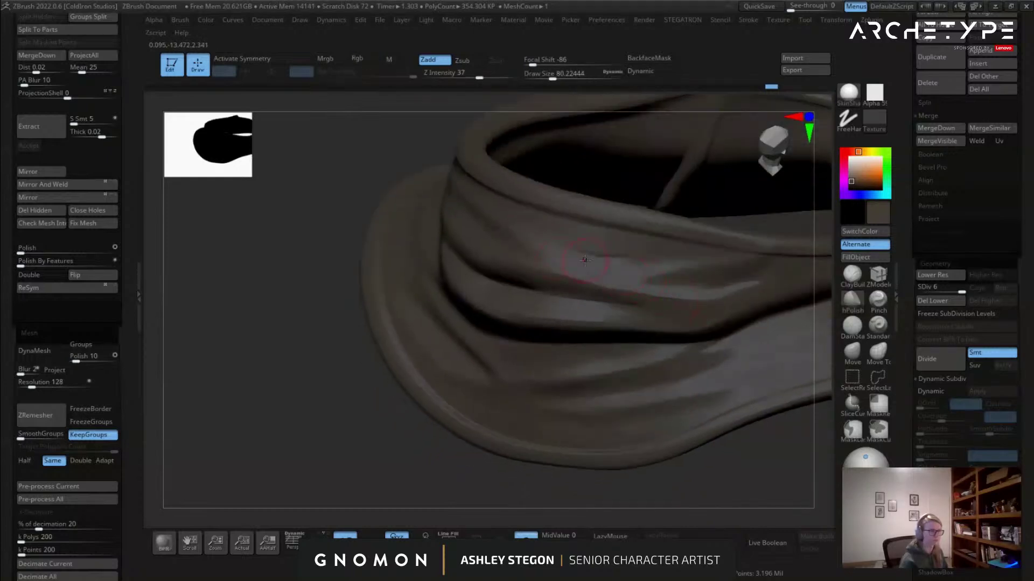
key(ctrl+z)
drag(533, 63, 540, 65)
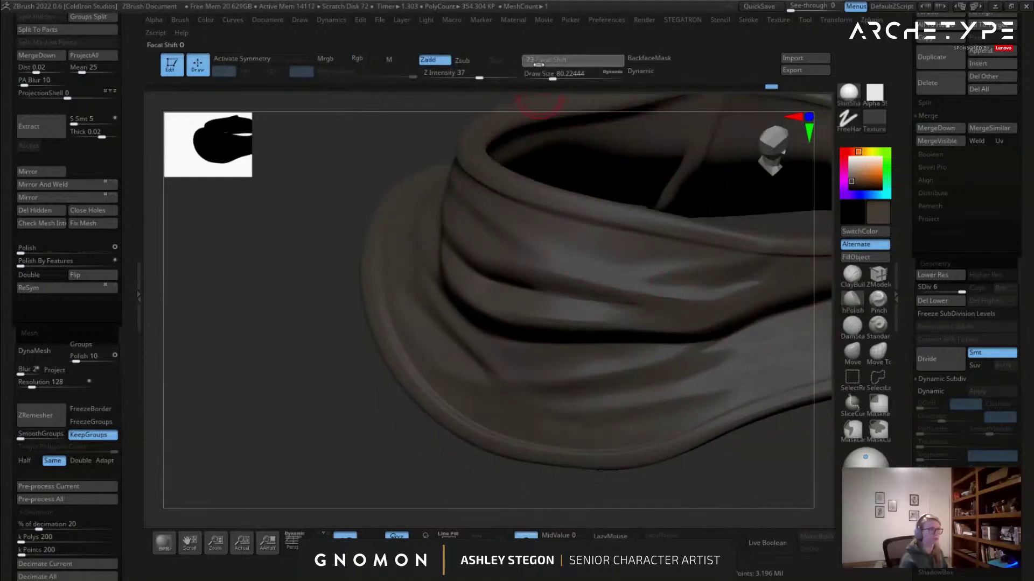
key(Return)
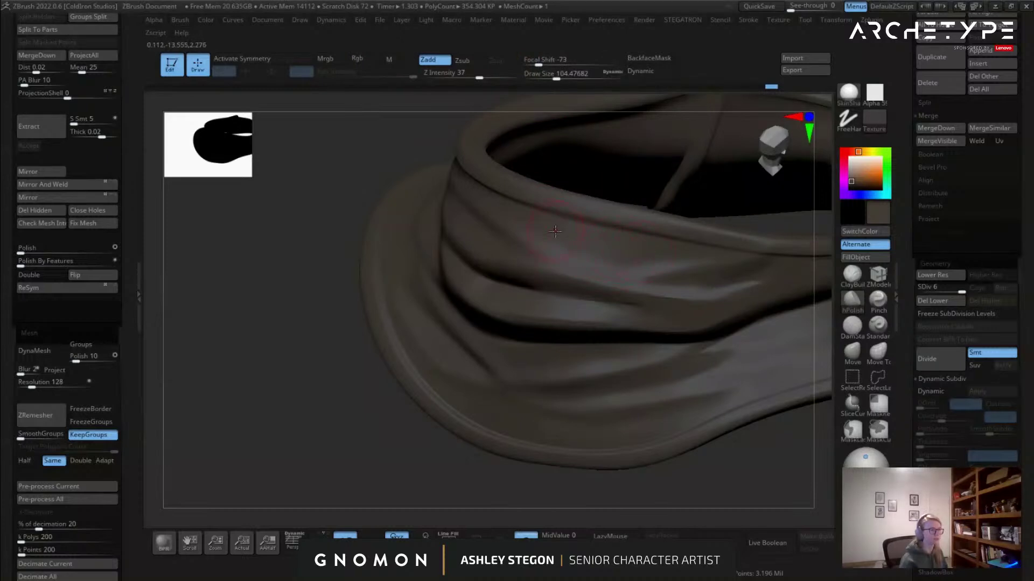
Define and smooth the folds below the collar's upper rim and along its side at a draw size of about 104.
right_drag(489, 247, 507, 253)
right_drag(368, 150, 485, 241)
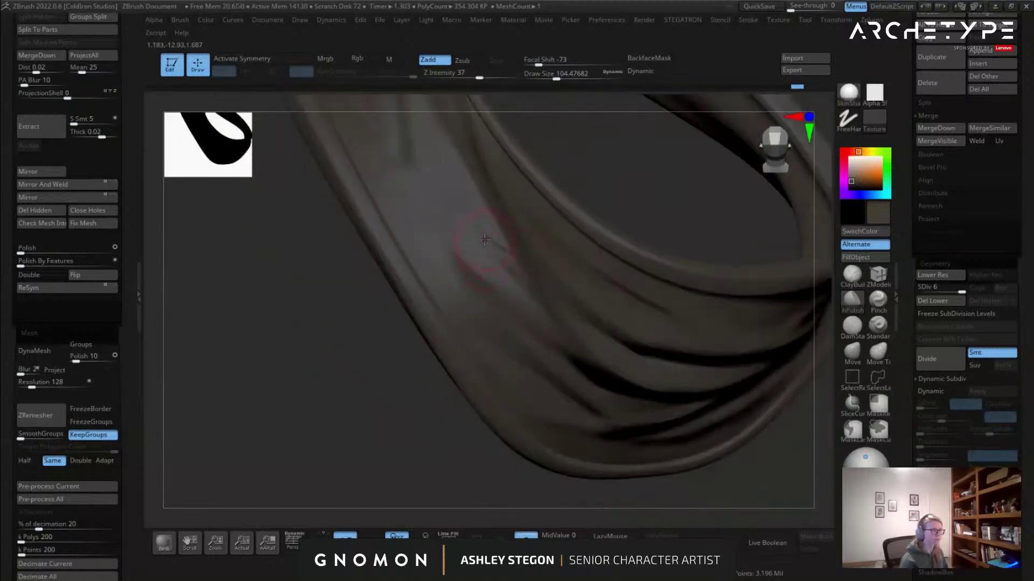
mouse_move(486, 250)
shift+mouse_down()
mouse_move(481, 224)
mouse_move(489, 237)
shift+mouse_up()
key(shift)
right_drag(486, 224, 523, 217)
Sharpen the narrow folds along the side of the collar at a draw size of about 90, and smooth their ends.
key(s)
drag(558, 261, 577, 281)
right_drag(576, 281, 553, 276)
key(shift)
key(s)
drag(520, 261, 511, 233)
right_drag(505, 224, 518, 254)
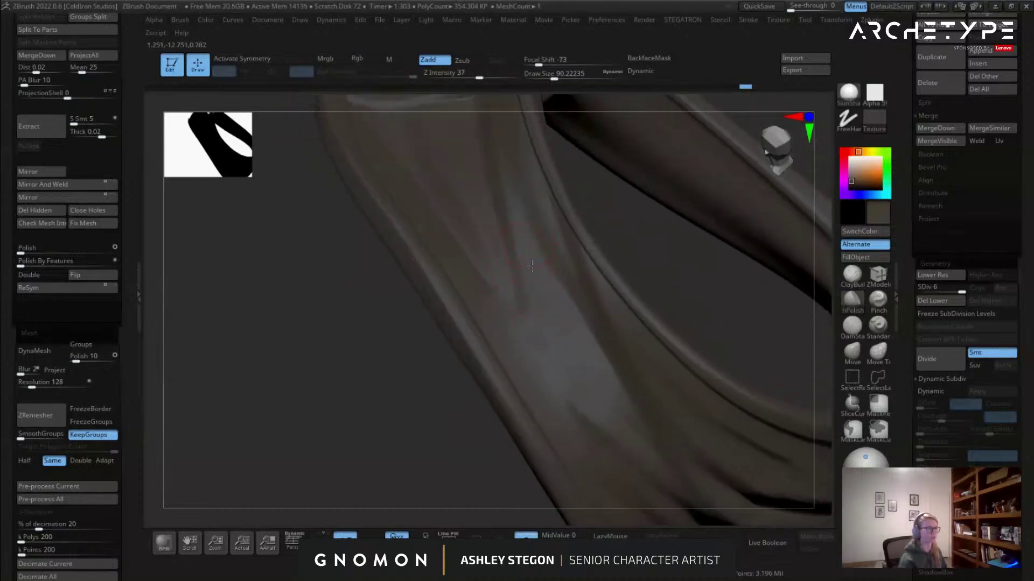
key(shift)
shift+drag(542, 261, 521, 233)
Turn off Solo mode to show the rest of the character, and choose the Move Topological brush.
mouse_move(519, 230)
right_down()
mouse_move(478, 209)
mouse_move(452, 168)
mouse_move(614, 311)
mouse_move(583, 372)
mouse_move(441, 345)
mouse_move(458, 318)
right_up()
click(525, 534)
mouse_move(520, 427)
right_down()
mouse_move(628, 367)
mouse_move(654, 368)
right_up()
click(878, 354)
Reshape the lower corner of the front overlap with Move Topological, using draw sizes of about 386 and 324.
alt+right_drag(586, 330, 544, 345)
ctrl+right_drag(544, 344, 523, 383)
key(s)
drag(482, 322, 509, 321)
mouse_move(549, 315)
right_down()
mouse_move(493, 317)
mouse_move(556, 354)
right_up()
drag(552, 372, 535, 352)
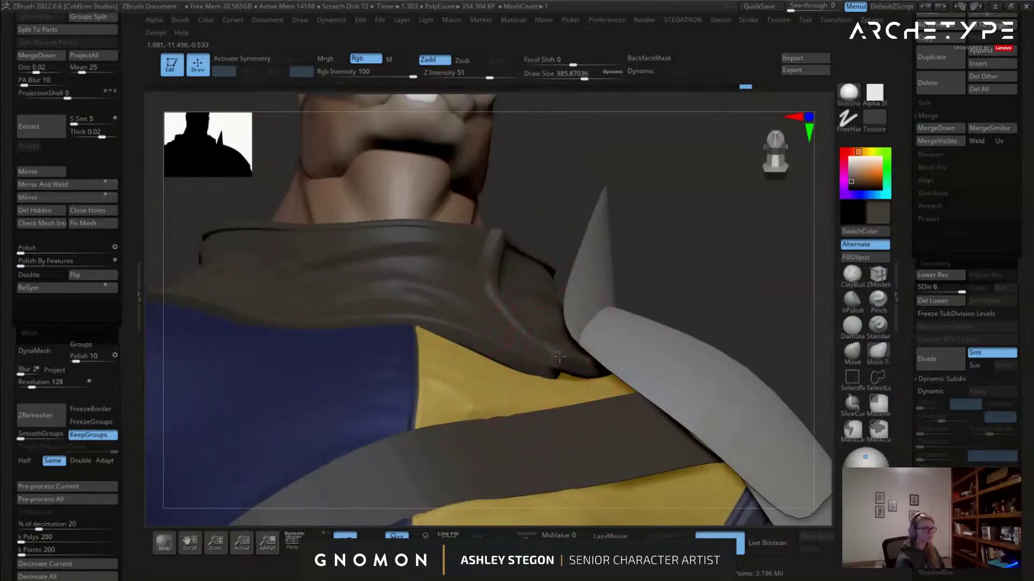
key(s)
click(538, 352)
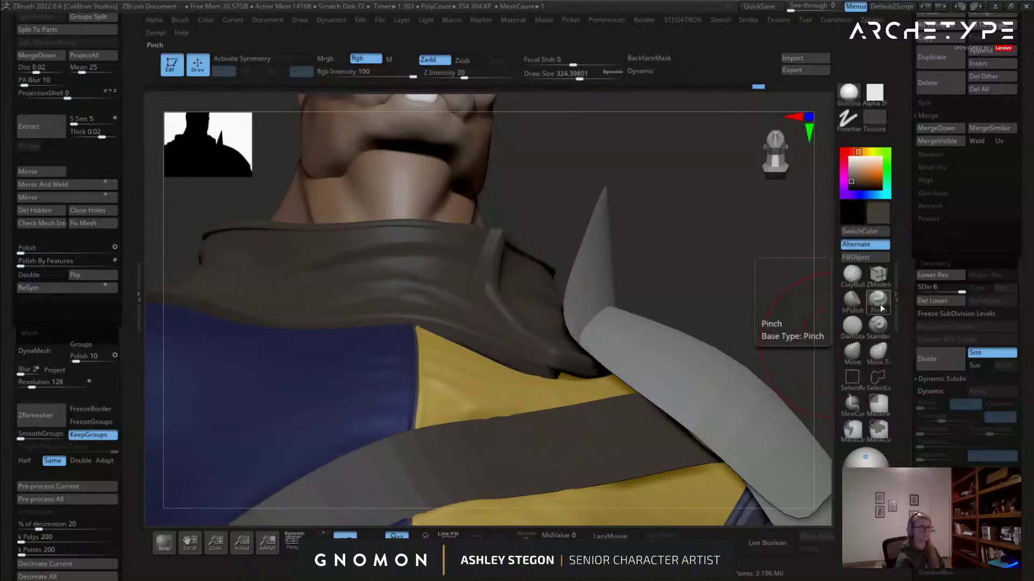
Examine the Move Topological brush's Modifiers, Create, Curve, Depth, Samples, Elasticity, FiberMesh and Sculptris Pro settings.
click(868, 335)
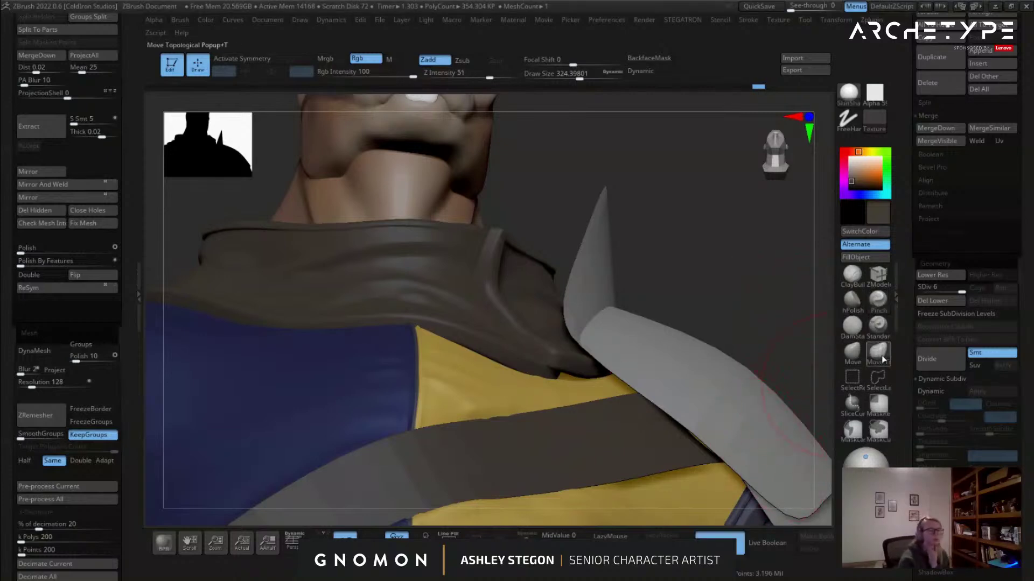
click(878, 356)
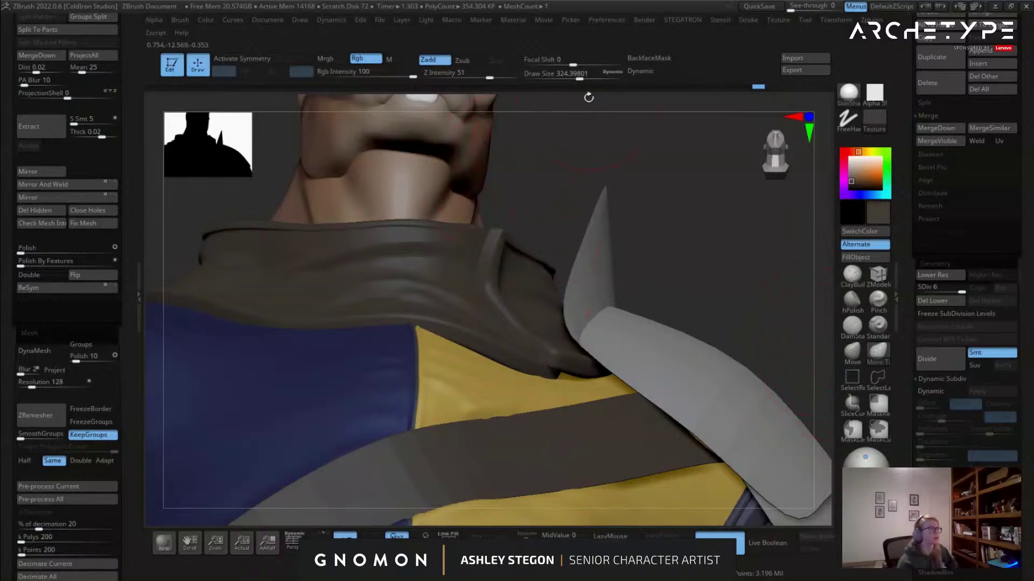
click(178, 21)
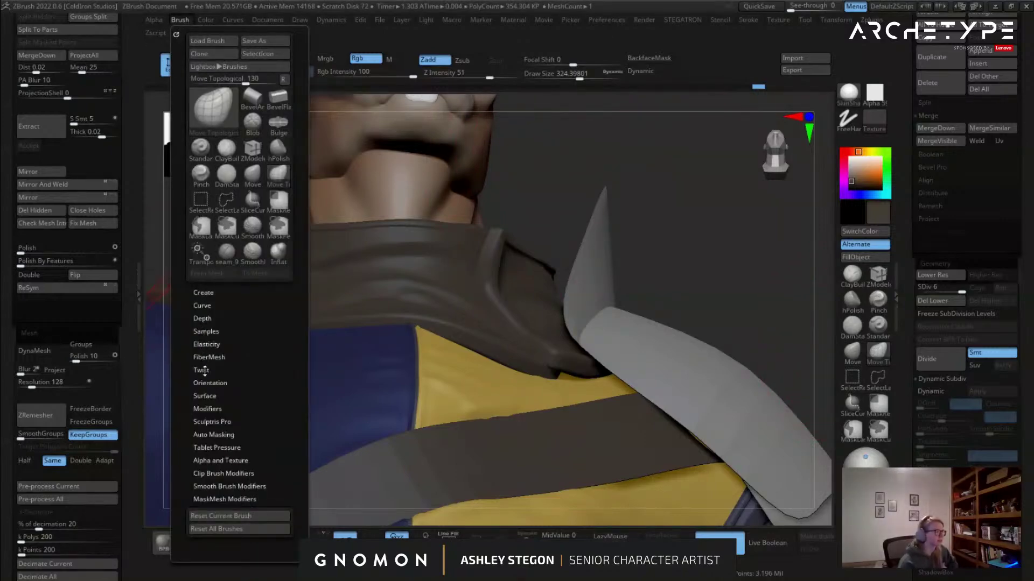
click(207, 409)
scroll(212, 409, down, 5)
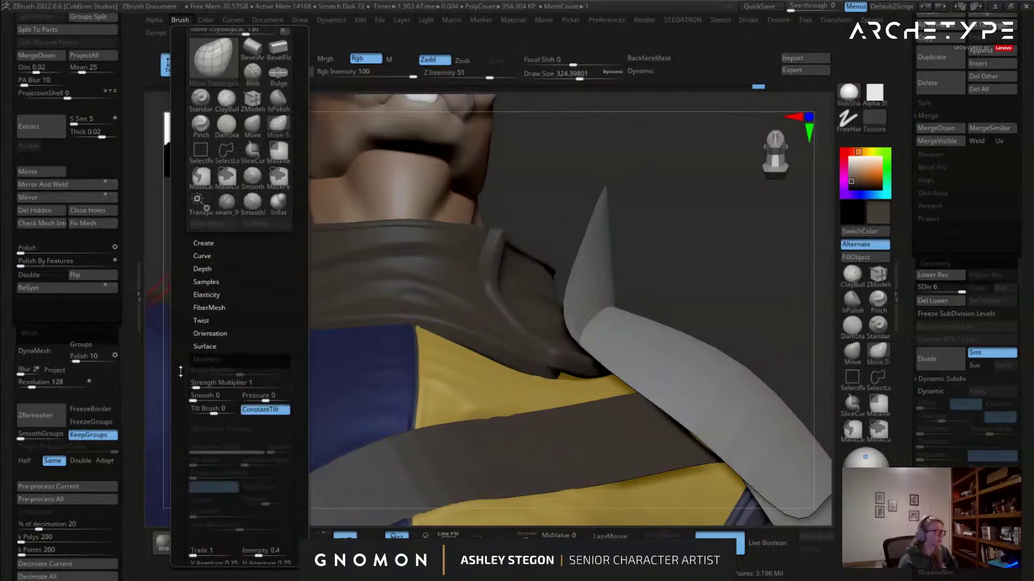
click(199, 188)
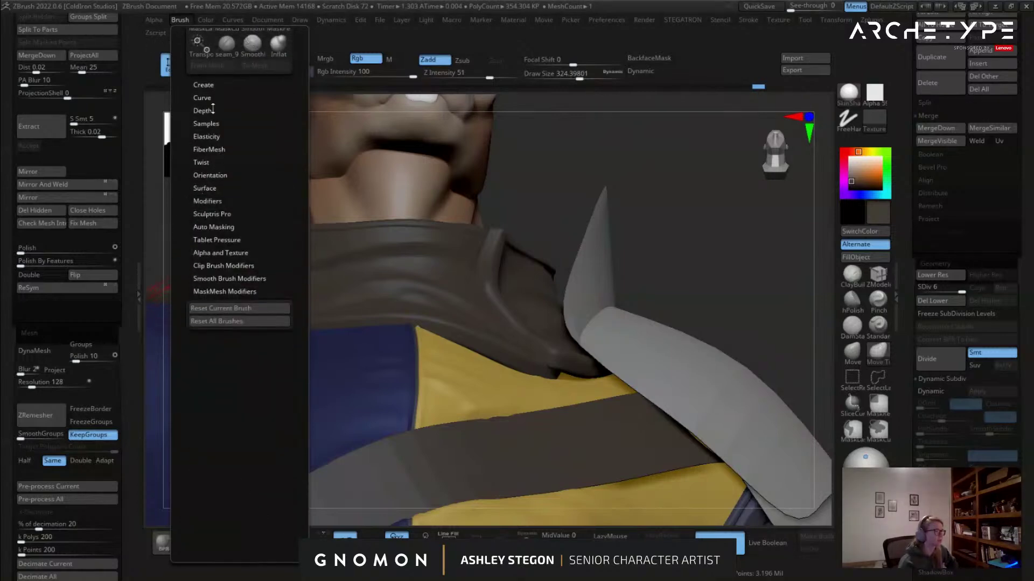
click(204, 85)
click(205, 85)
click(203, 95)
click(204, 98)
click(204, 110)
click(210, 112)
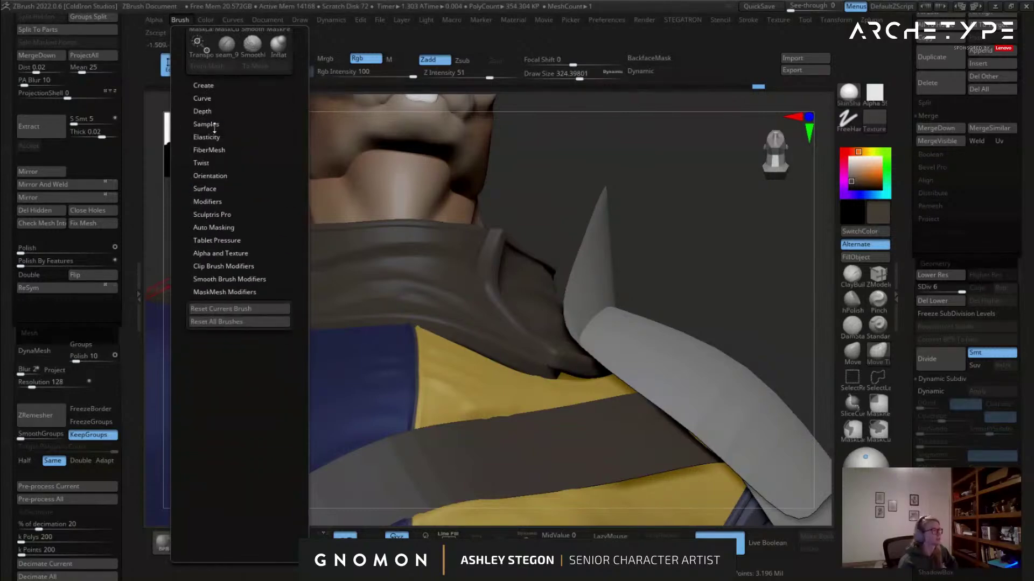
click(210, 124)
click(206, 124)
click(207, 132)
click(209, 133)
click(213, 144)
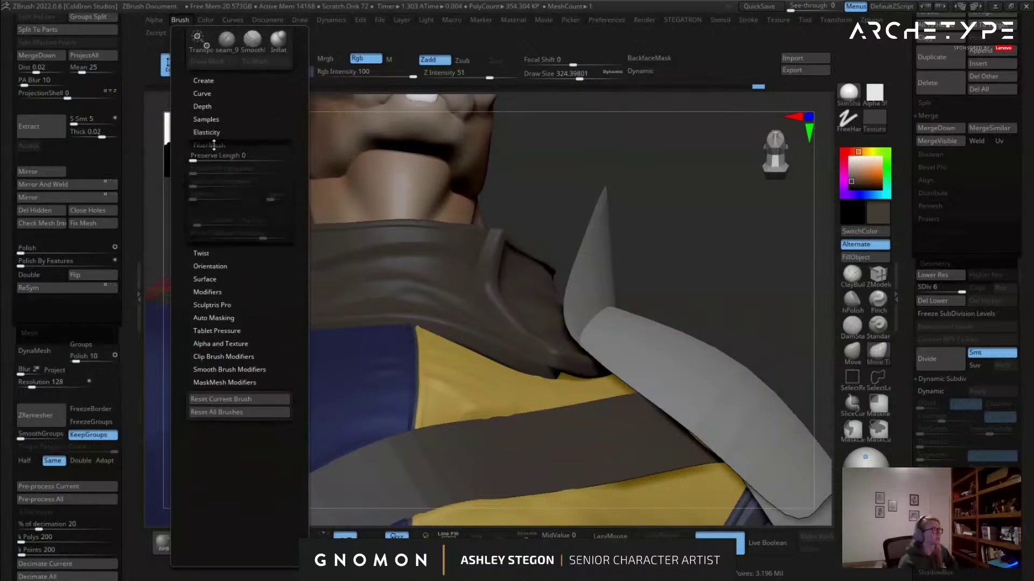
click(213, 145)
click(214, 210)
click(211, 208)
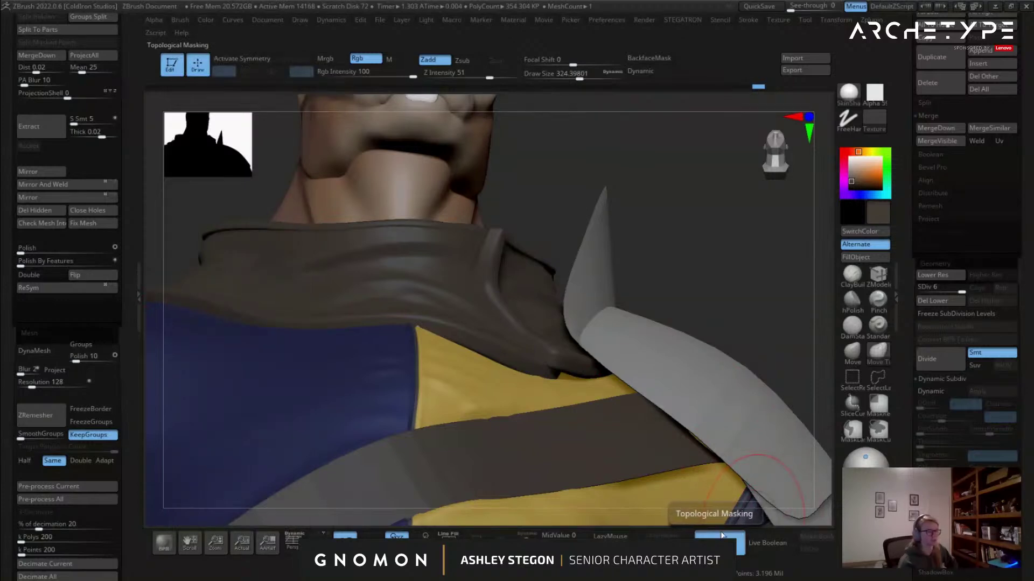
Pinch the hem of the front overlap with the Pinch brush at Z intensity 20 and a draw size of about 268.
click(879, 311)
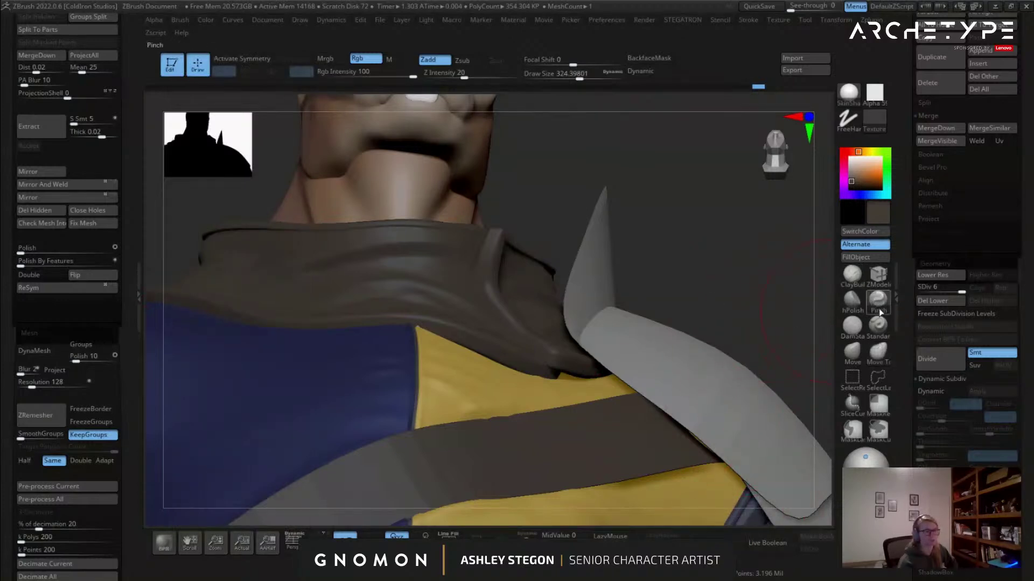
drag(551, 237, 505, 263)
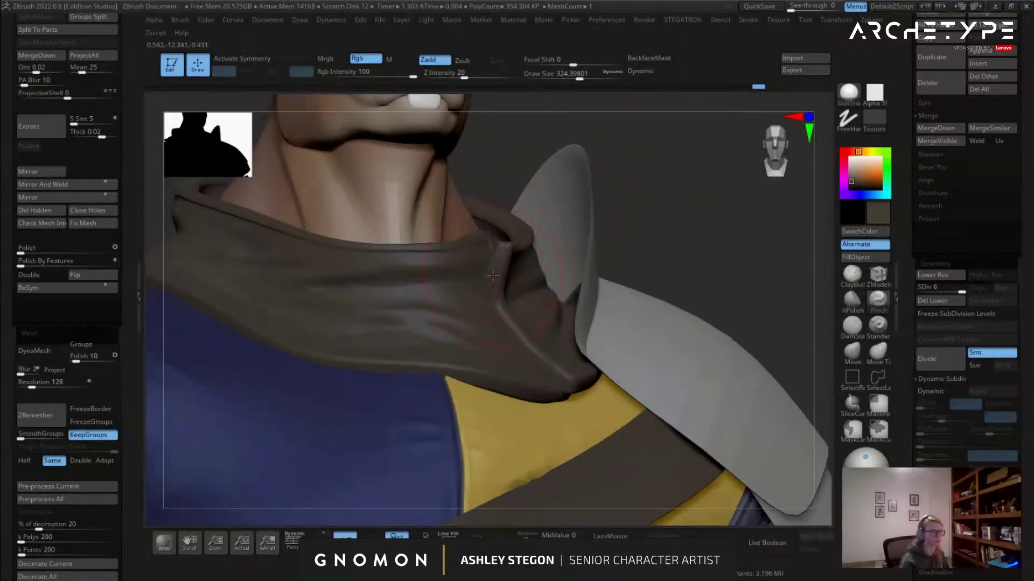
ctrl+right_drag(573, 383, 568, 383)
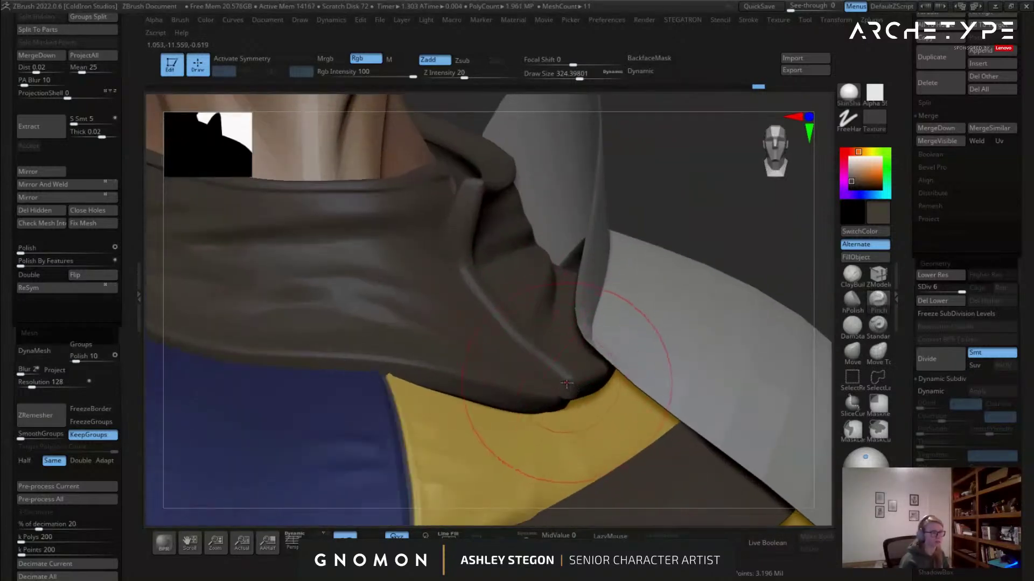
key(s)
drag(466, 249, 462, 245)
drag(474, 207, 462, 262)
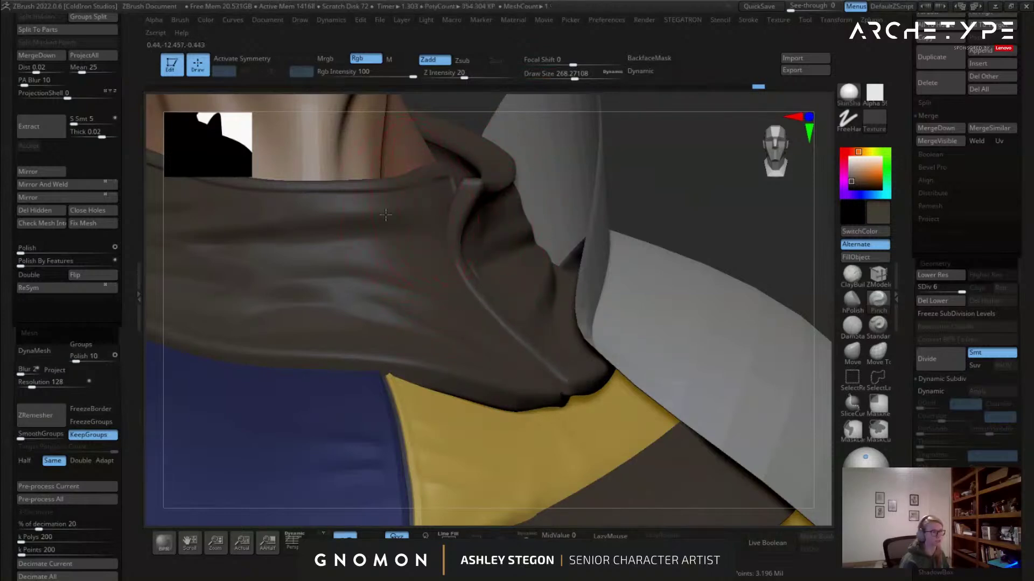
Undo the last Pinch strokes on the front overlap's hem and turn on topological masking for the Pinch brush.
key(ctrl+z)
key(ctrl+z)
key(ctrl+z)
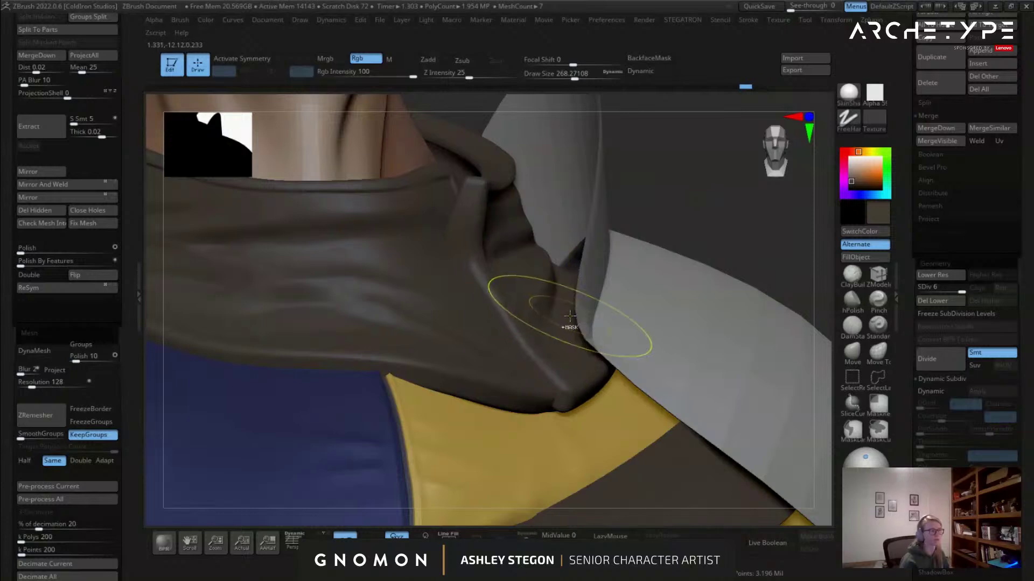
click(720, 543)
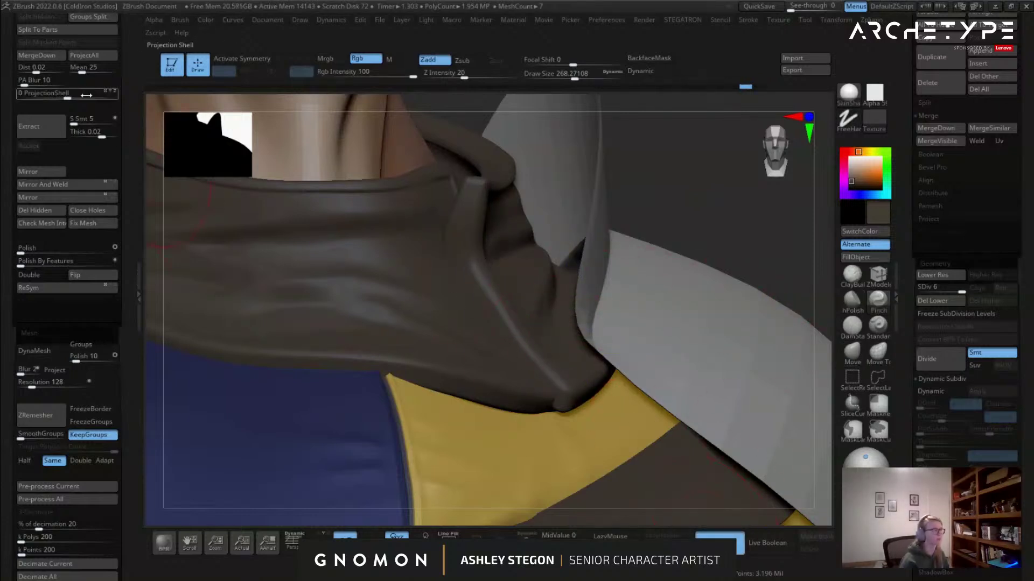
Examine the Pinch brush's Auto Masking settings, down to the Topological option with its Range and Smooth values.
click(181, 20)
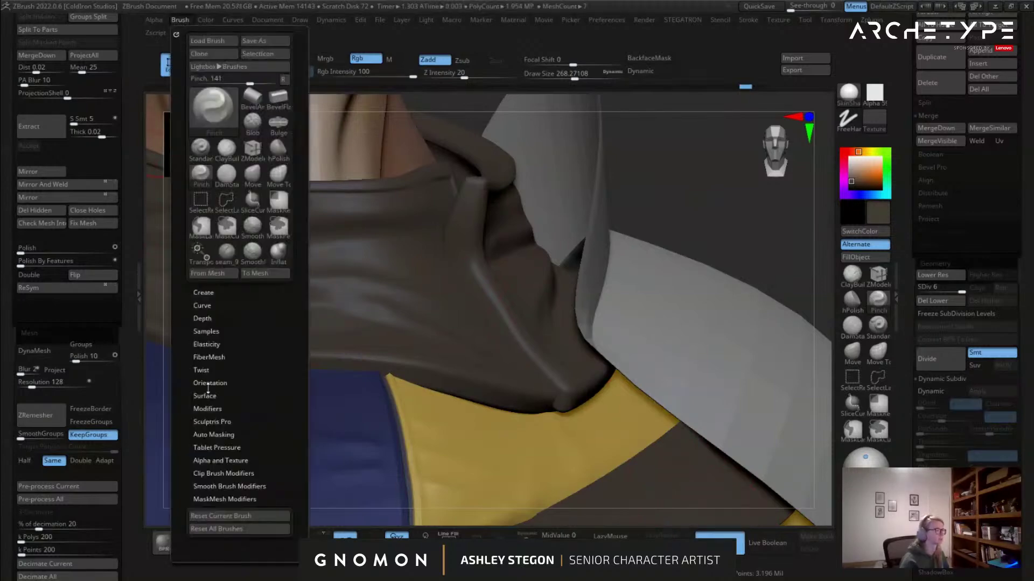
click(219, 434)
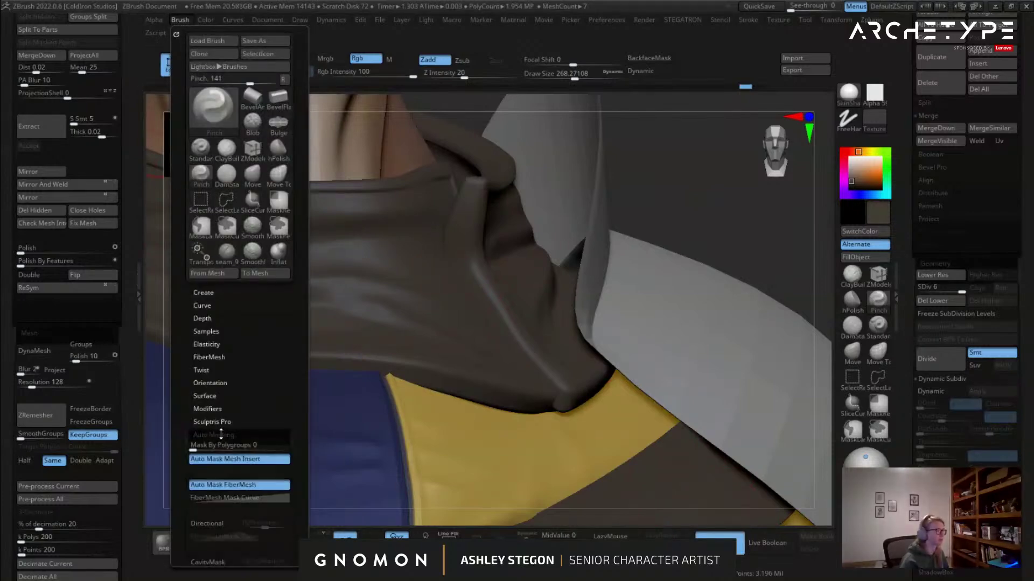
scroll(178, 457, down, 5)
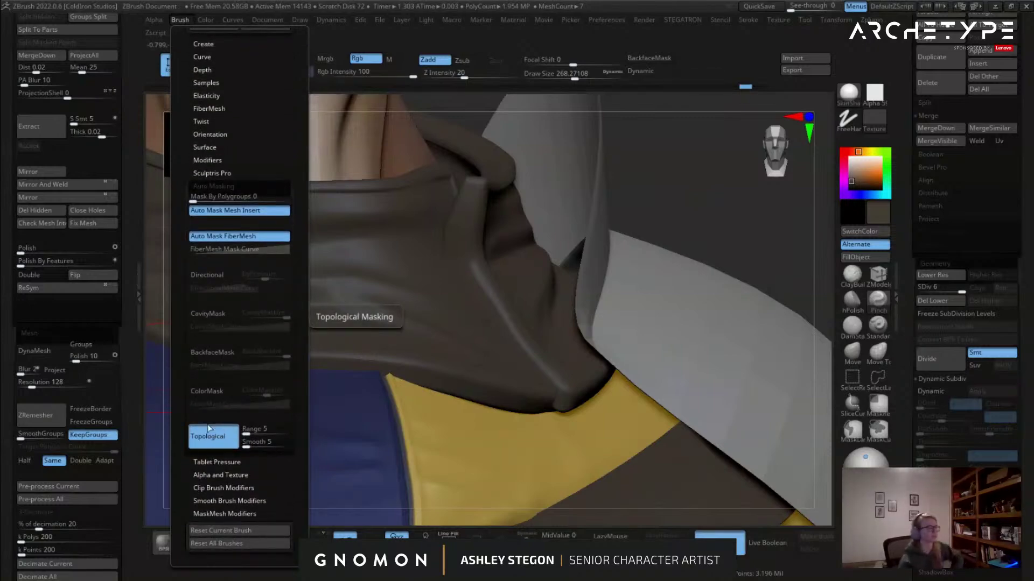
click(225, 436)
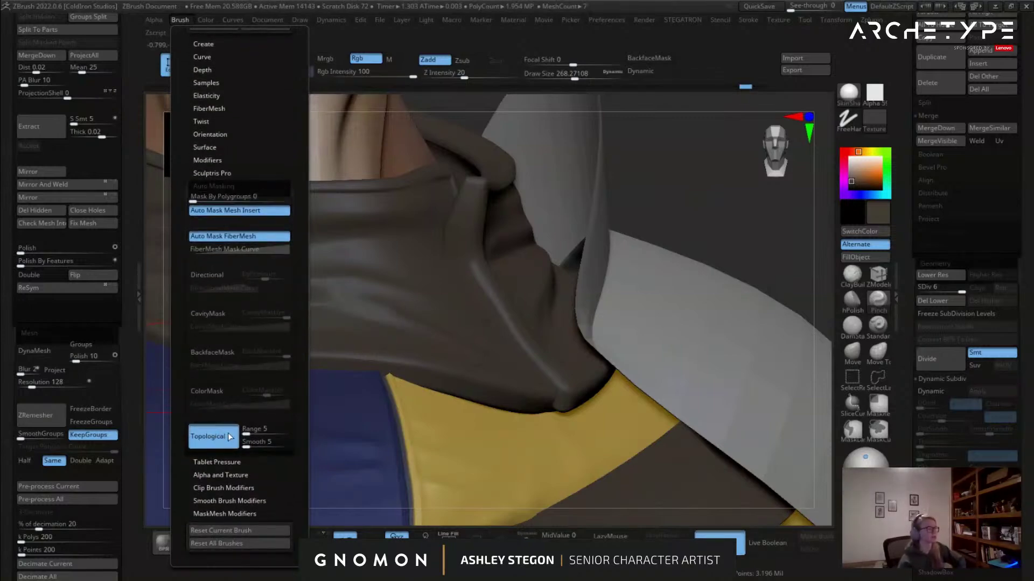
Pinch the front overlap's edge and lower corner with topological masking, using draw sizes of about 311 and 476.
right_drag(430, 242, 469, 225)
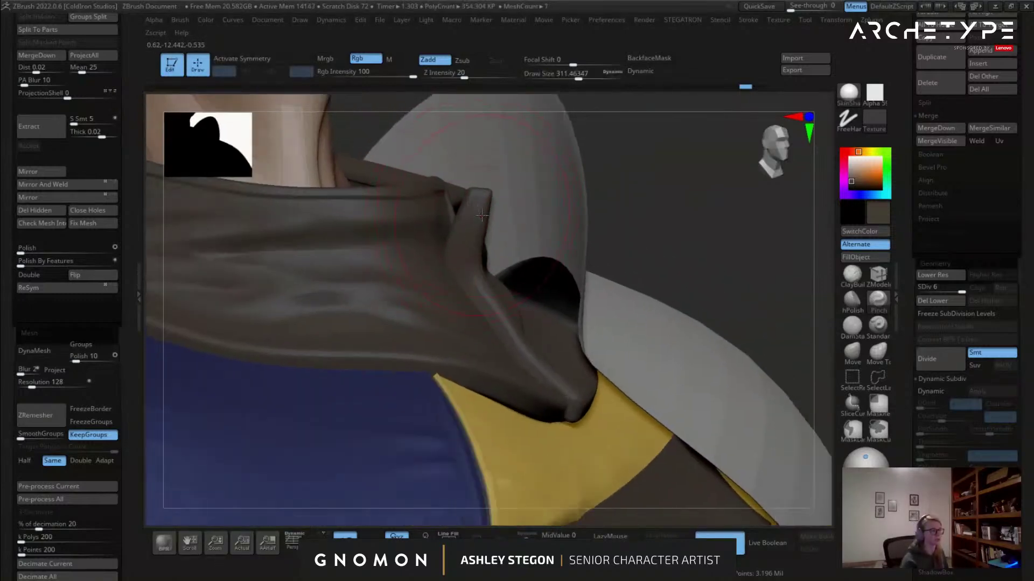
drag(470, 226, 472, 266)
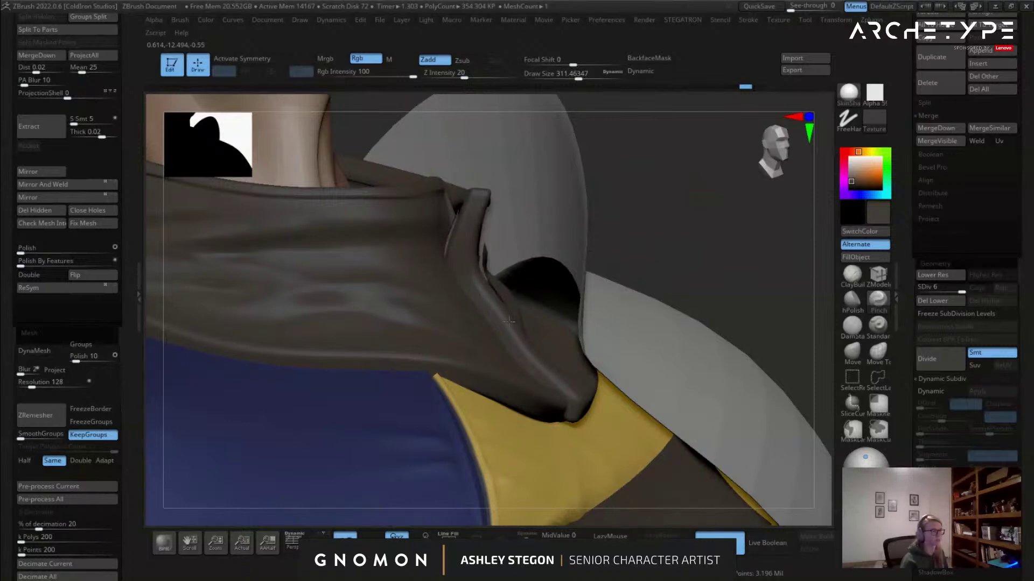
drag(468, 275, 467, 275)
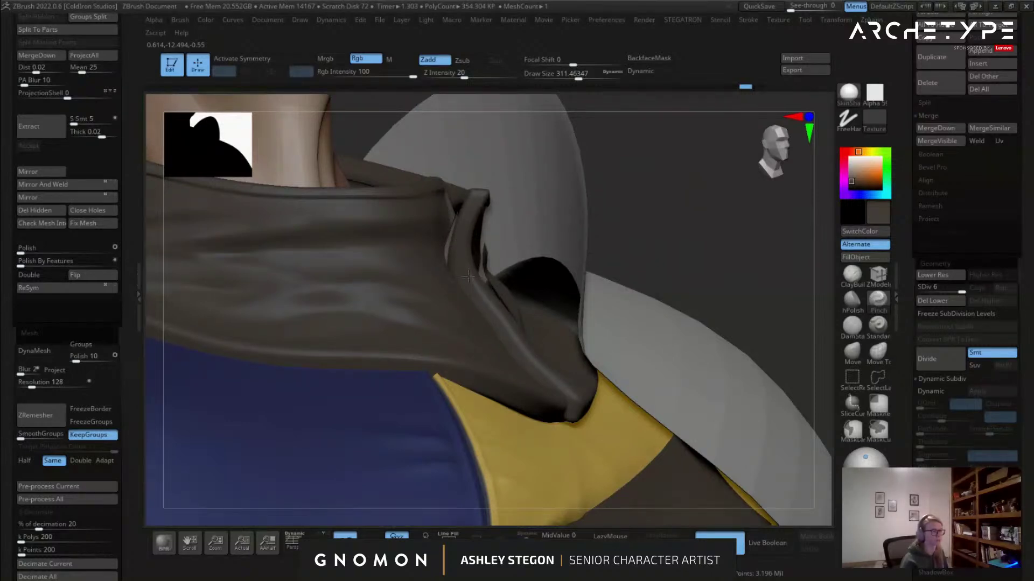
right_drag(450, 297, 488, 320)
right_drag(493, 381, 483, 367)
right_drag(543, 427, 498, 384)
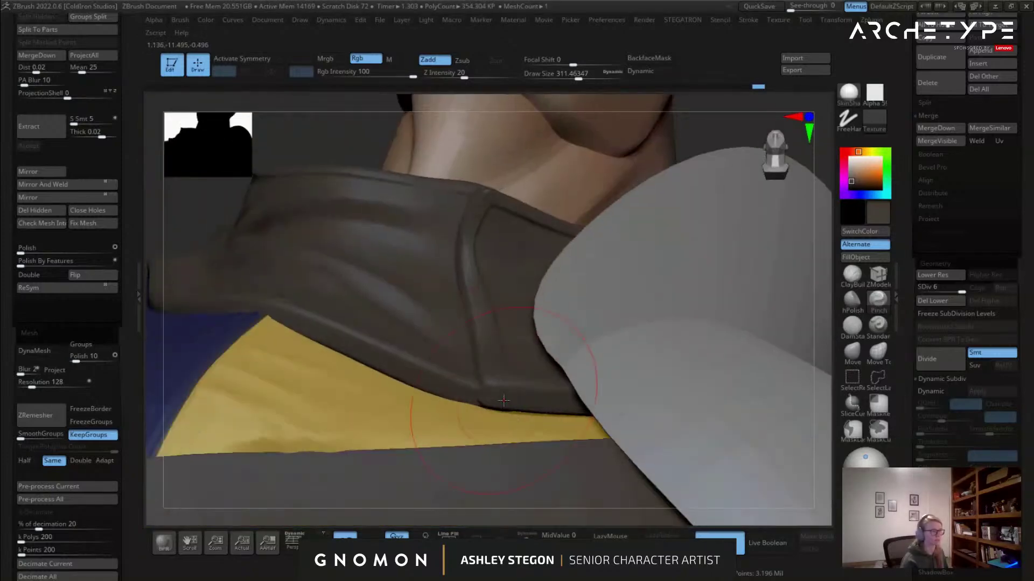
key(bracketright)
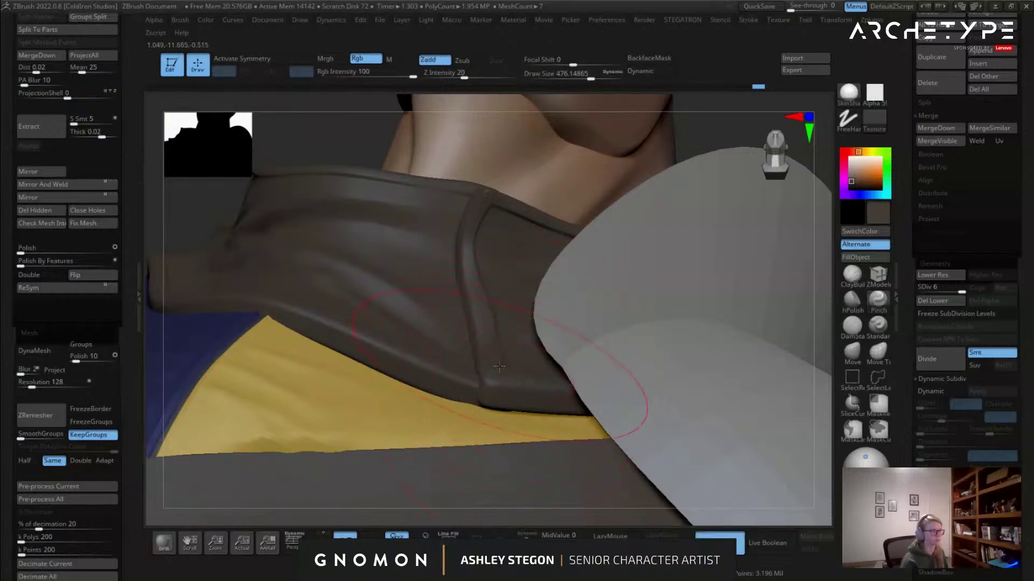
mouse_move(542, 384)
right_down()
mouse_move(554, 404)
mouse_move(514, 404)
right_up()
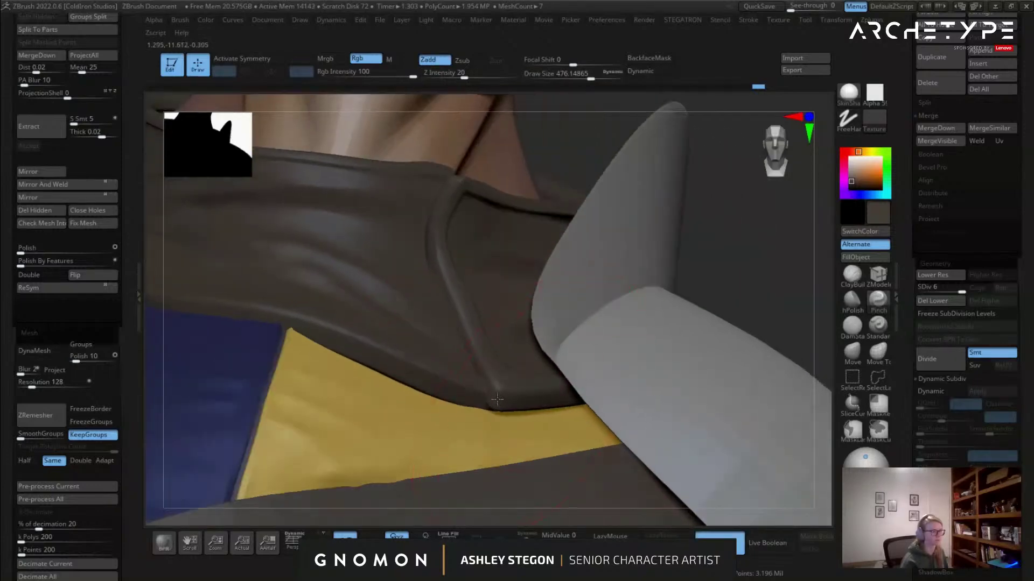
right_drag(436, 249, 501, 272)
Reshape the front overlap's edge and lower corner with Move Topological, reducing the draw size from about 550 to 268.
click(878, 353)
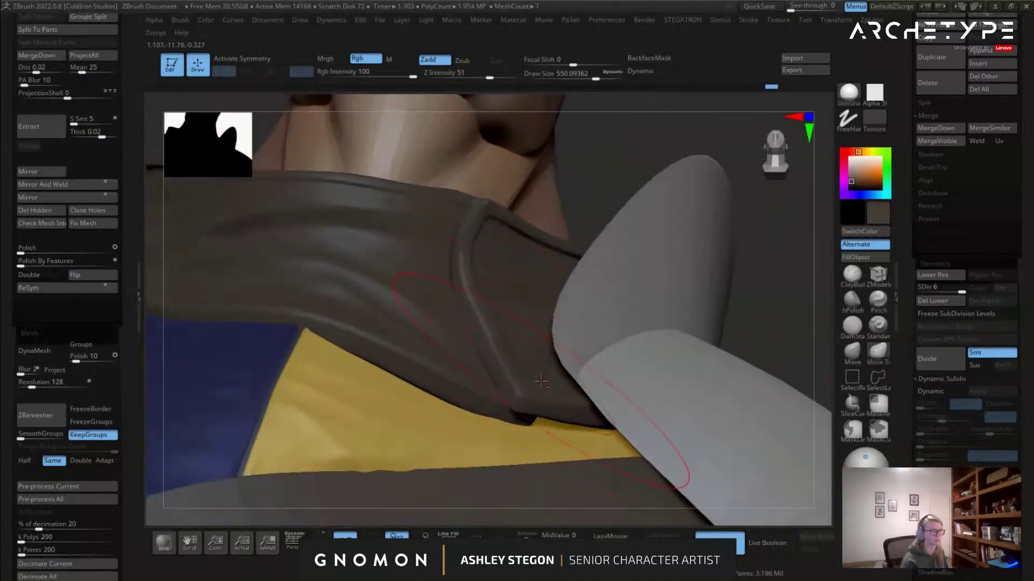
mouse_move(541, 382)
ctrl+right_down()
mouse_move(531, 356)
mouse_move(515, 432)
mouse_move(459, 398)
ctrl+right_up()
key(s)
drag(458, 398, 452, 398)
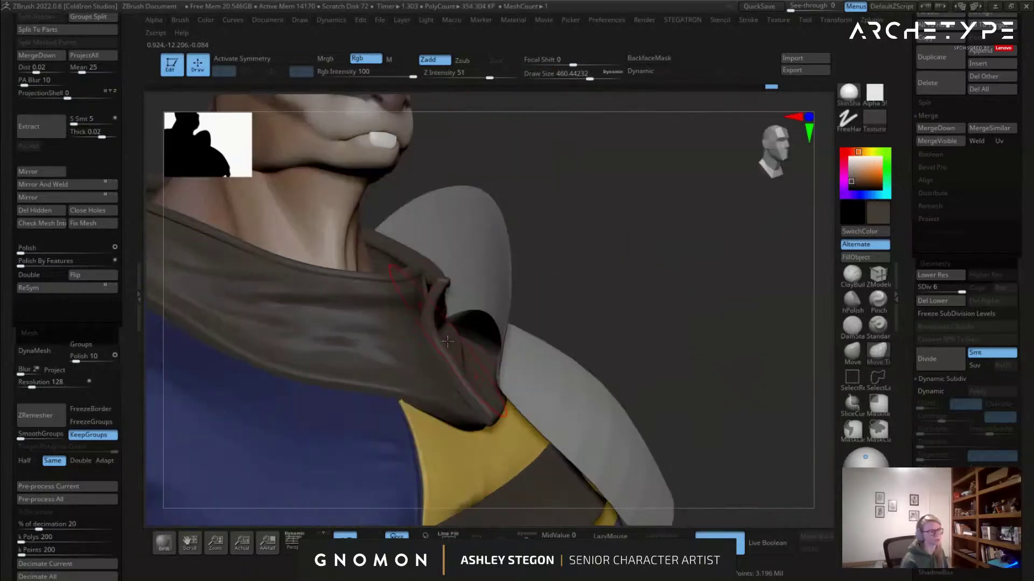
key(s)
drag(437, 365, 430, 365)
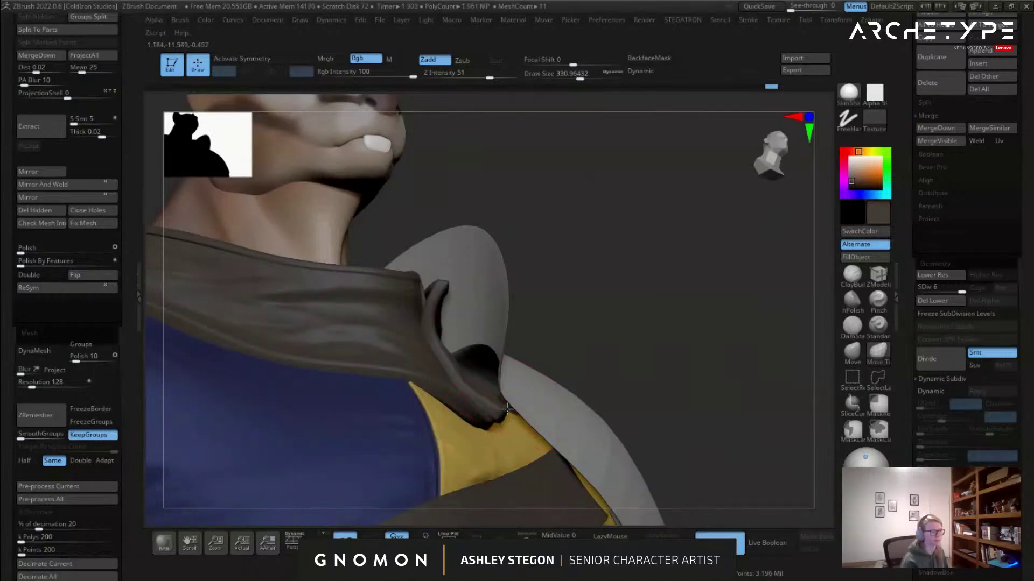
right_drag(507, 409, 447, 410)
key(s)
drag(408, 406, 402, 406)
right_drag(403, 401, 416, 371)
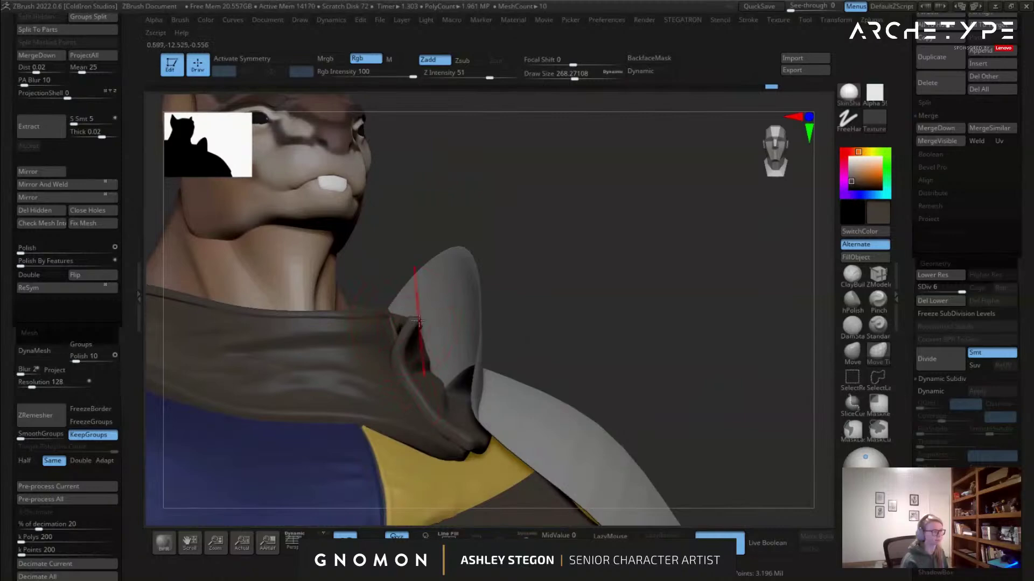
right_drag(404, 317, 411, 366)
right_drag(377, 435, 385, 482)
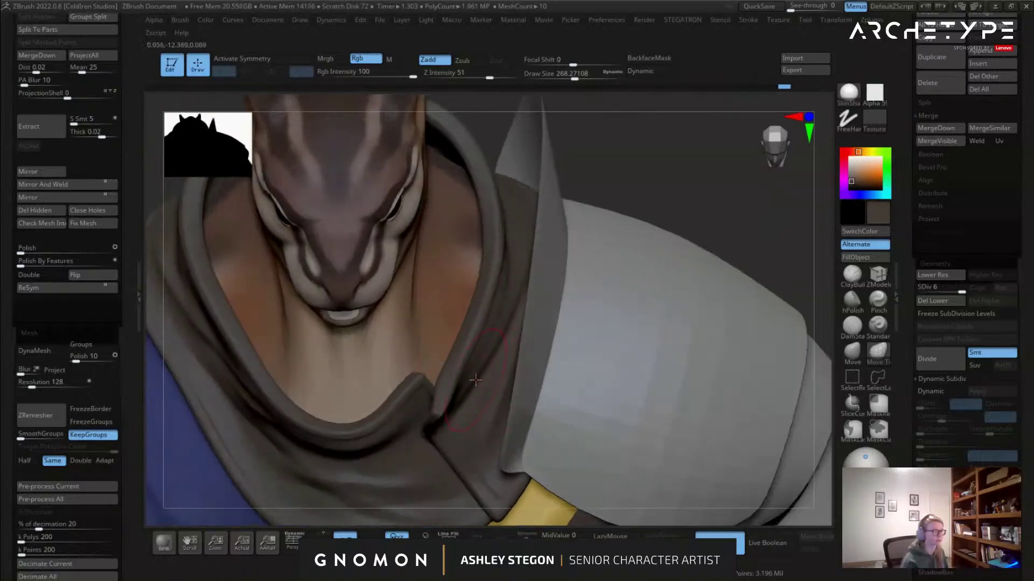
Pinch the collar's upper rim and overlap edge at Z intensity 20, using draw sizes from about 268 to 365.
click(879, 302)
mouse_move(581, 270)
right_down()
mouse_move(520, 338)
mouse_move(540, 345)
right_up()
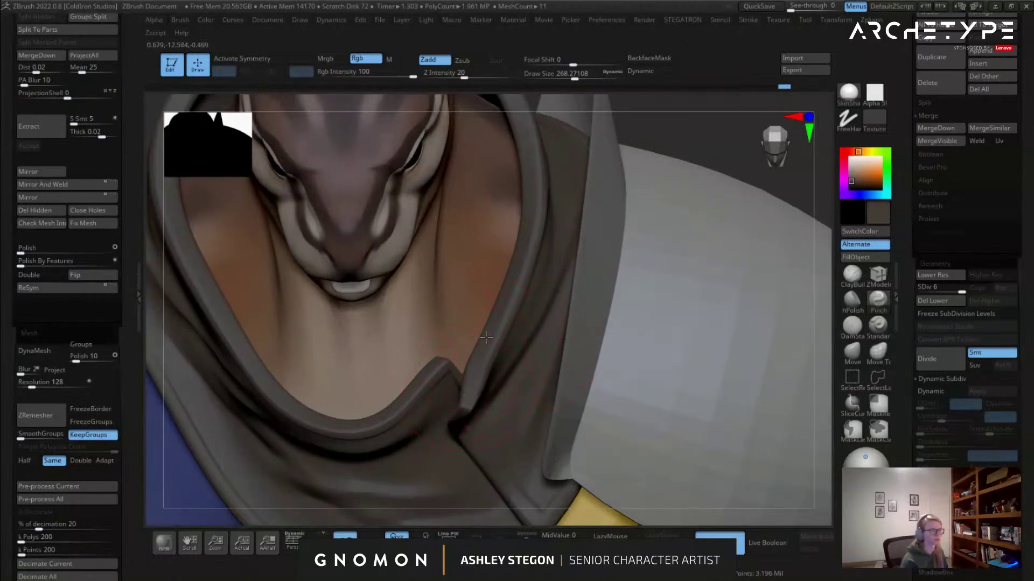
drag(465, 380, 469, 395)
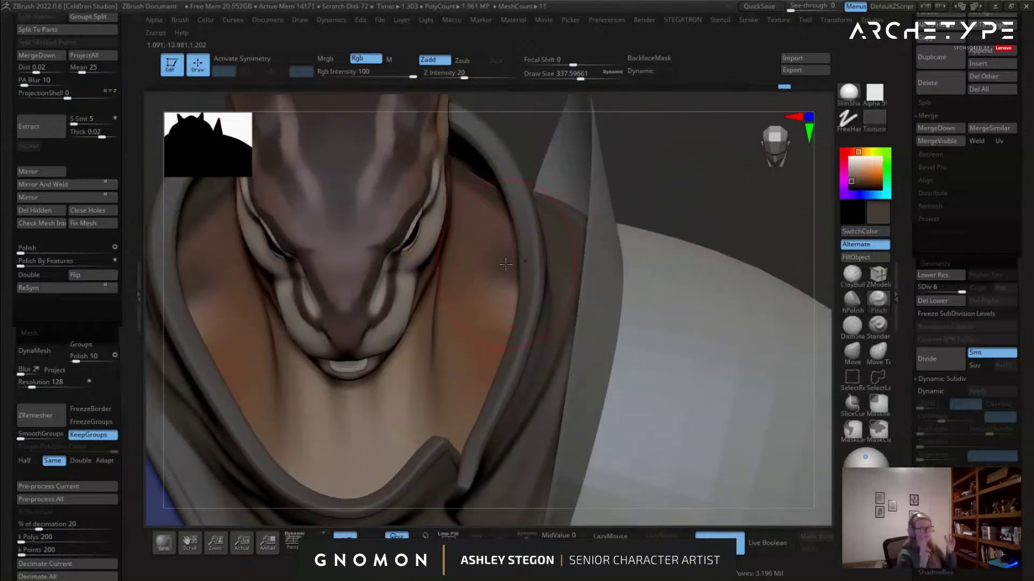
key(bracketright)
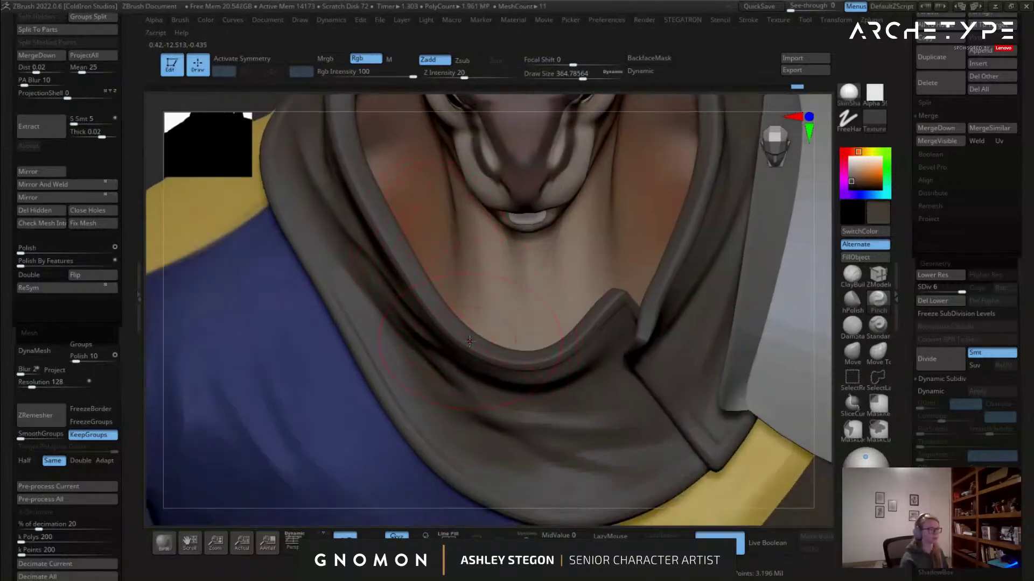
right_drag(398, 276, 508, 354)
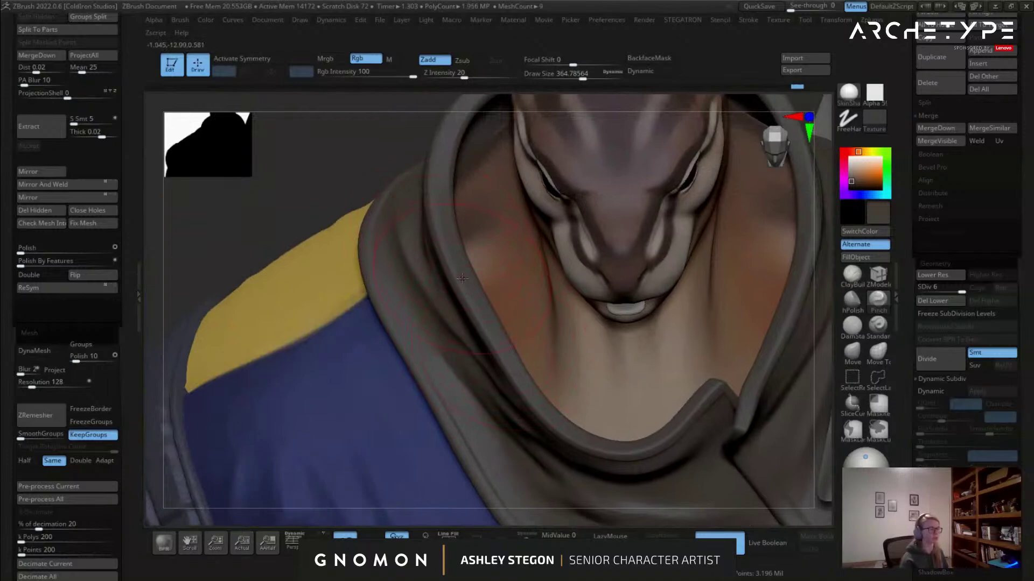
right_drag(434, 214, 447, 245)
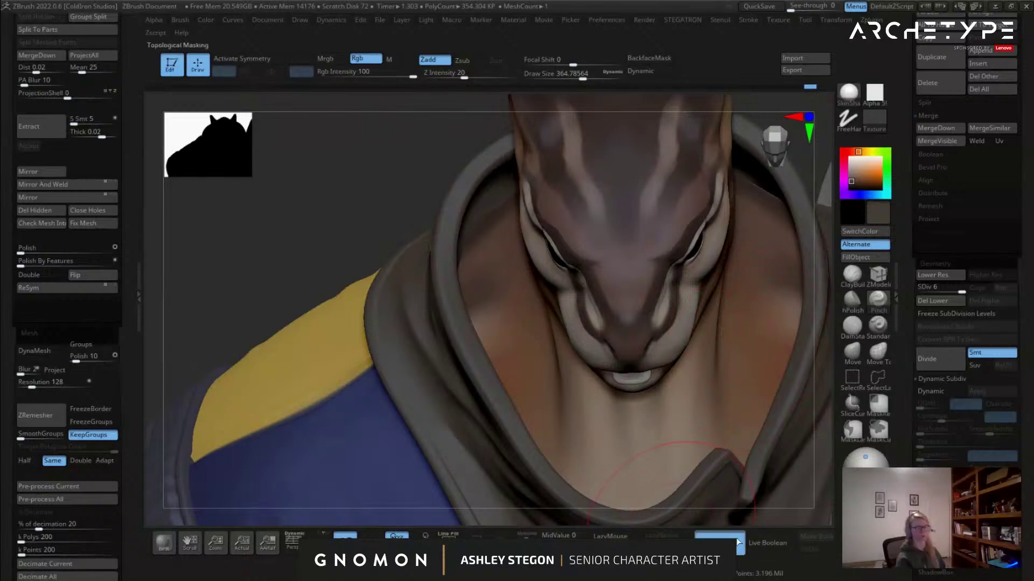
right_drag(635, 423, 563, 210)
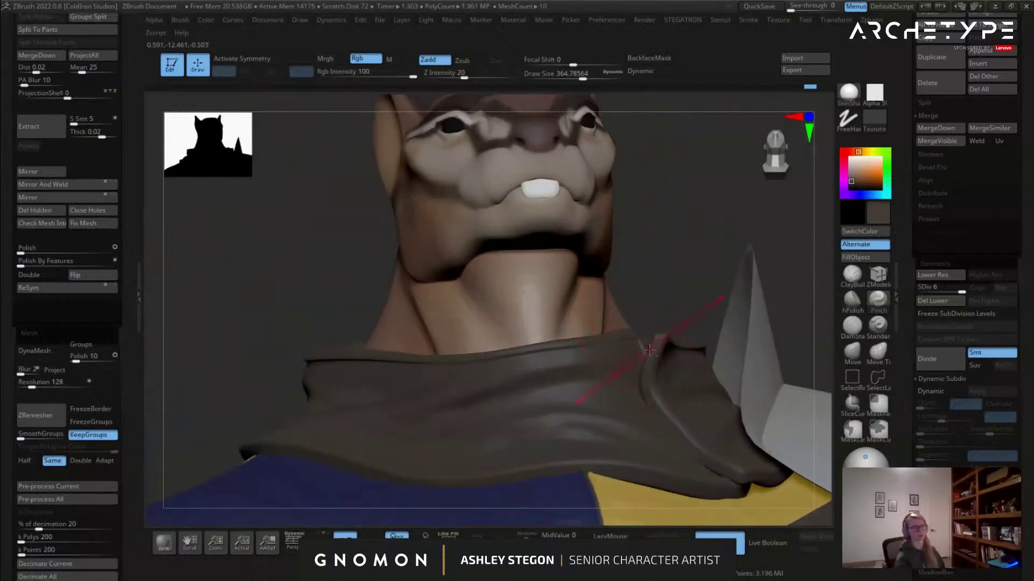
ctrl+right_drag(593, 372, 603, 302)
right_drag(657, 328, 540, 343)
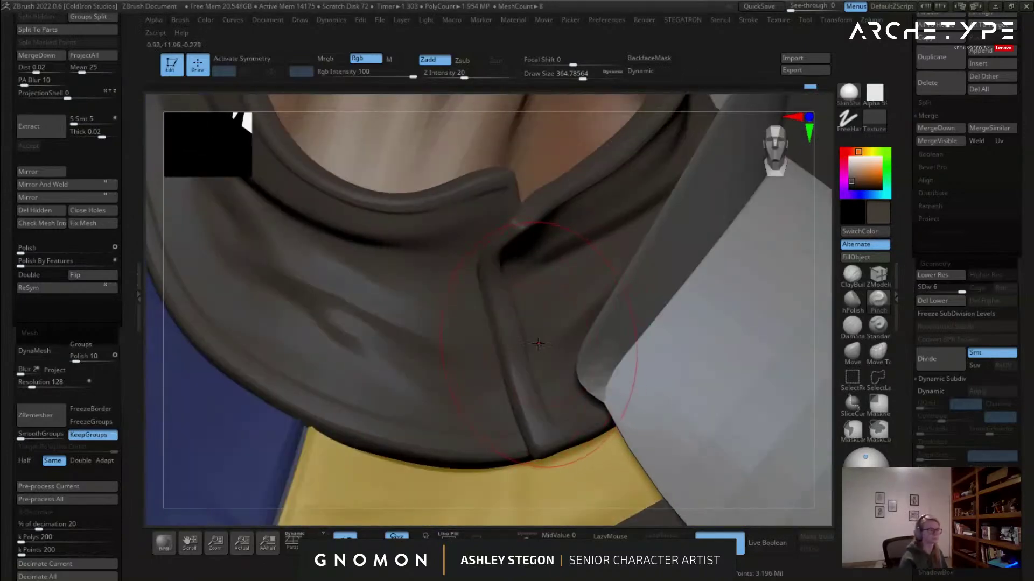
Adjust the front overlap with the Move brush at Z intensity 51, checking the collar on its own in Solo mode.
click(862, 362)
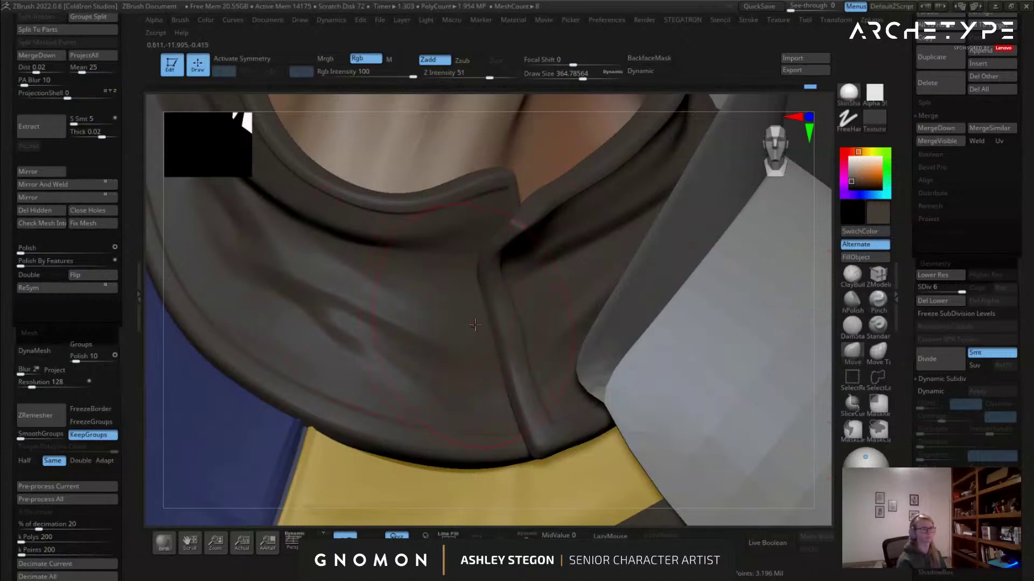
mouse_move(504, 302)
right_down()
mouse_move(535, 324)
mouse_move(524, 299)
mouse_move(513, 517)
right_up()
click(524, 535)
right_drag(575, 419, 530, 377)
click(526, 535)
ctrl+right_drag(524, 338, 659, 331)
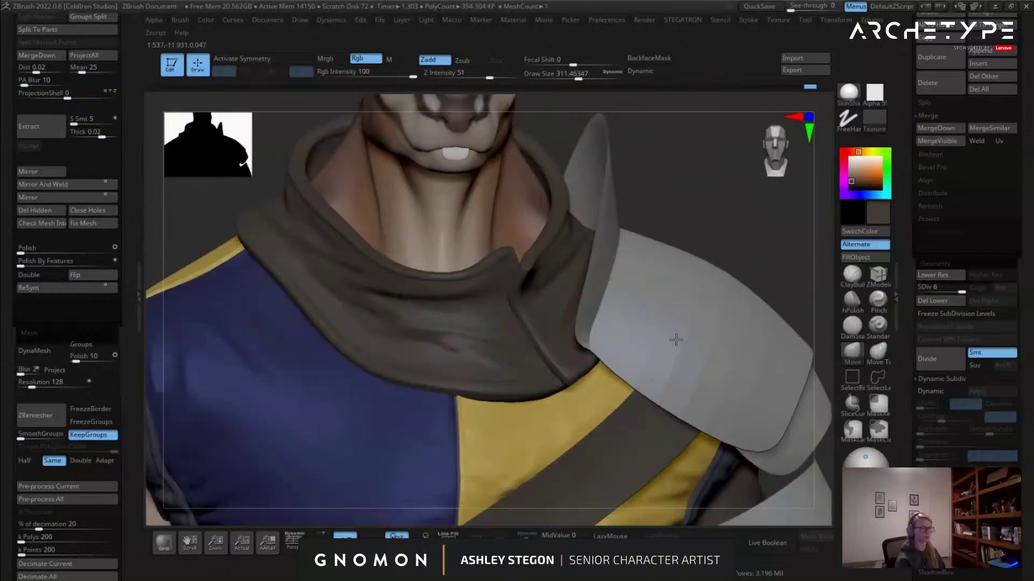
Select the shoulder armor subtool and choose the H Sphere 32 mesh from the IMM Primitives insert brushes.
alt+click(679, 306)
key(shift+f)
key(shift+f)
key(b)
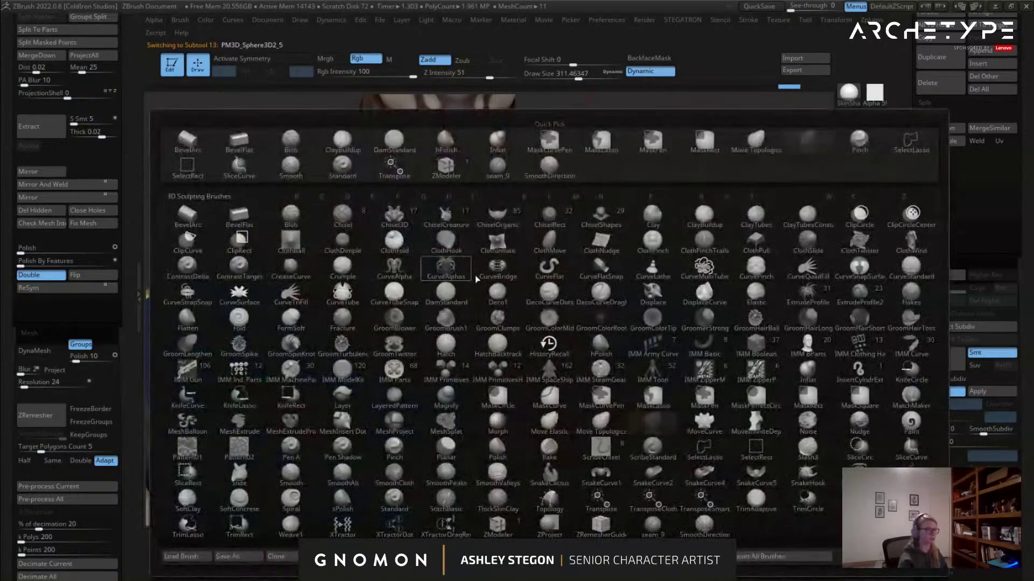
click(504, 370)
click(494, 112)
Insert two small spheres as buttons along the collar's front overlap, using a draw size of about 197.
right_drag(597, 323, 547, 329)
key(s)
drag(548, 328, 537, 328)
mouse_move(537, 337)
right_down()
mouse_move(553, 345)
mouse_move(525, 311)
right_up()
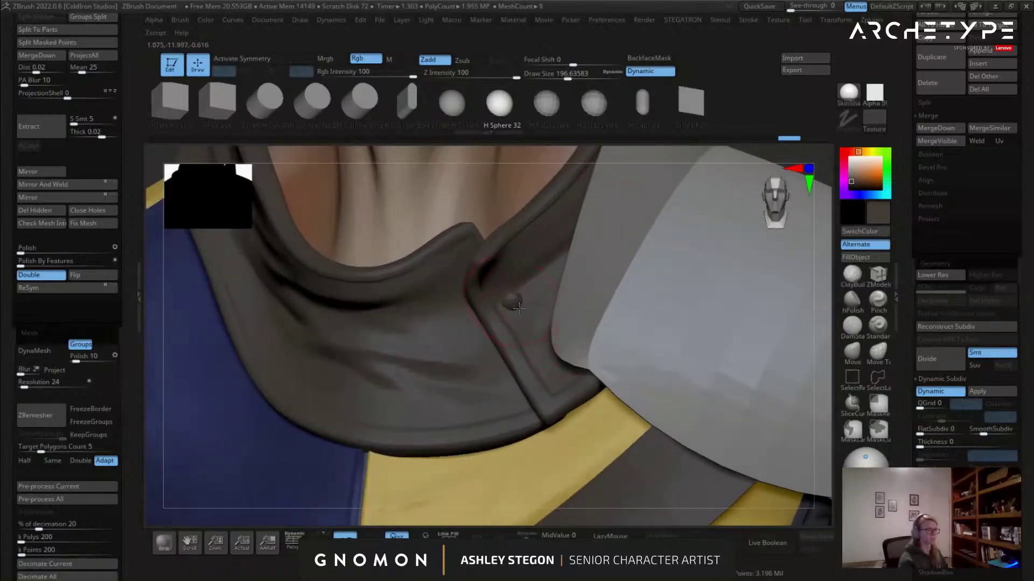
drag(521, 310, 522, 311)
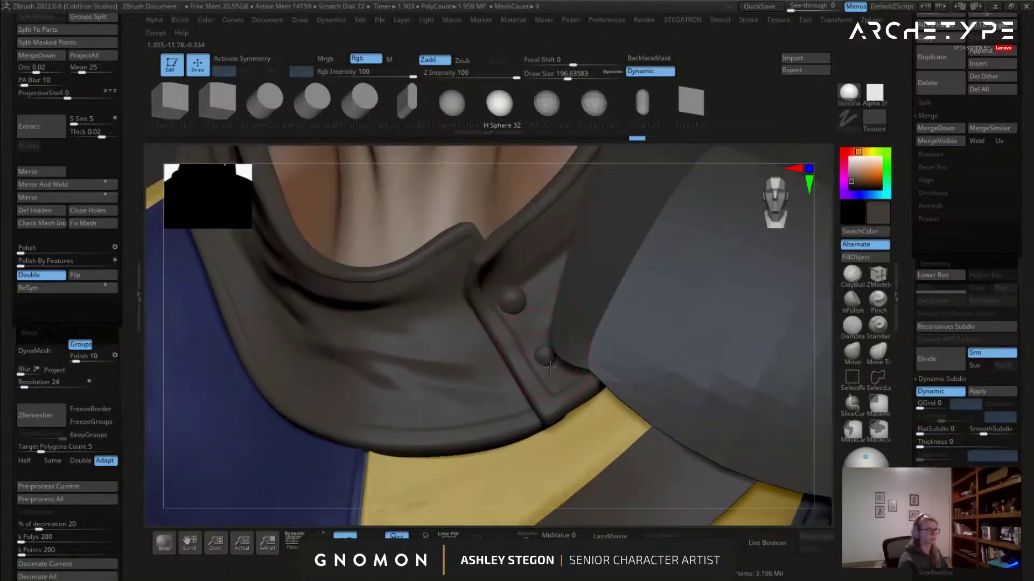
drag(554, 370, 554, 371)
Clear the mask, isolate the armor subtool in Solo mode, and hide the two button spheres by their polygroup.
key(shift+f)
ctrl+right_drag(562, 385, 541, 407)
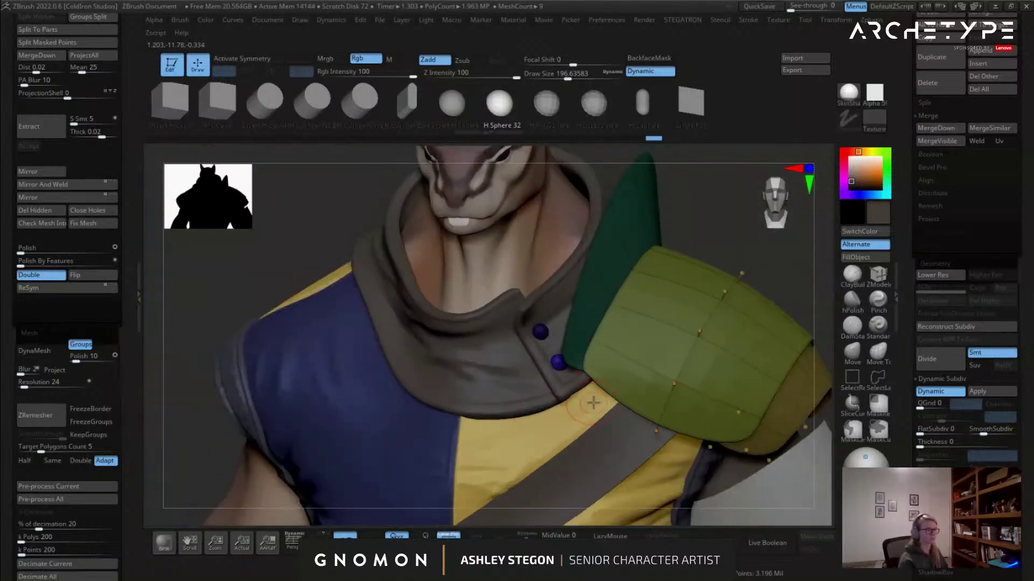
ctrl+drag(720, 224, 706, 241)
click(526, 539)
ctrl+right_drag(552, 492, 542, 395)
ctrl+shift+click(538, 355)
ctrl+shift+drag(408, 321, 389, 370)
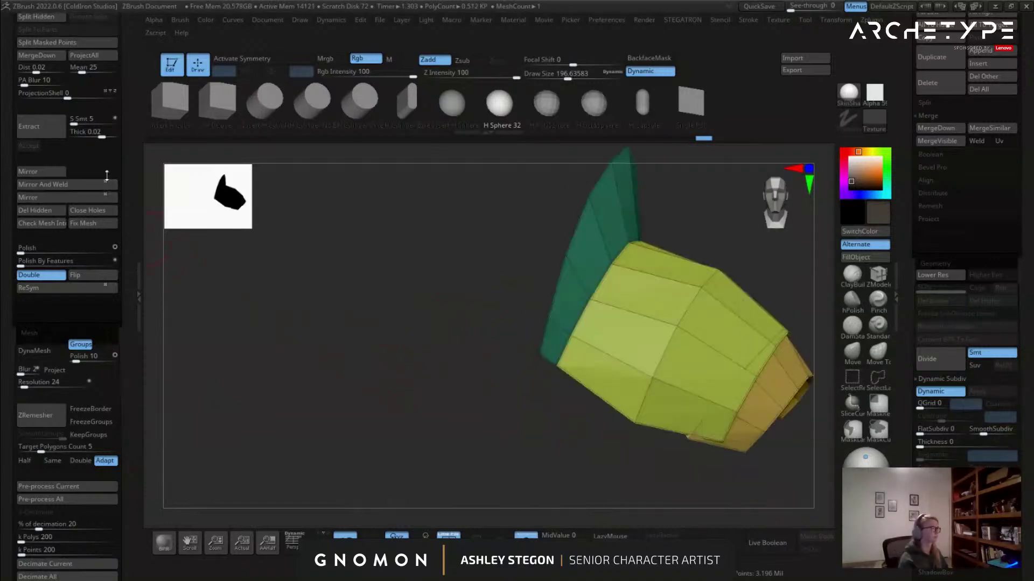
Split the hidden button spheres into a separate subtool and turn off Solo mode and the polygroup display.
scroll(82, 155, up, 5)
click(51, 150)
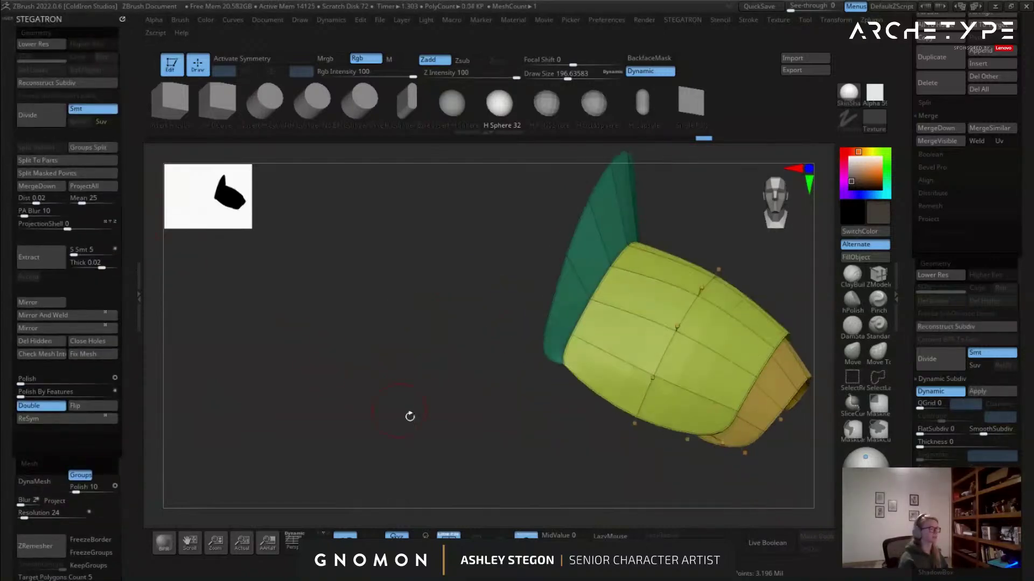
click(525, 535)
right_drag(538, 431, 525, 458)
key(shift+f)
key(shift+f)
Select the button spheres' subtool and color both buttons golden brown, with the polygroup display turned off.
alt+click(534, 367)
click(860, 174)
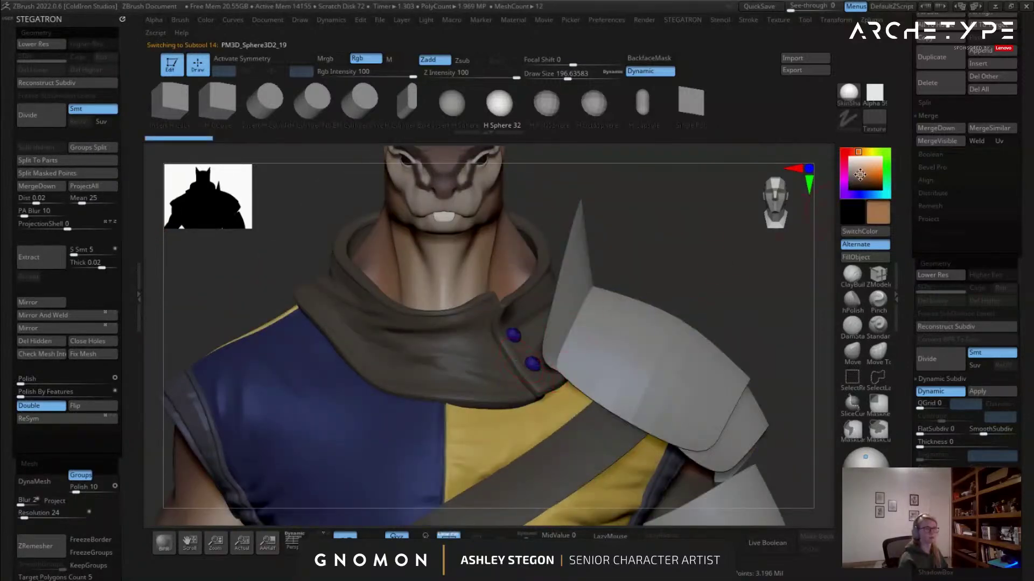
click(860, 149)
click(864, 174)
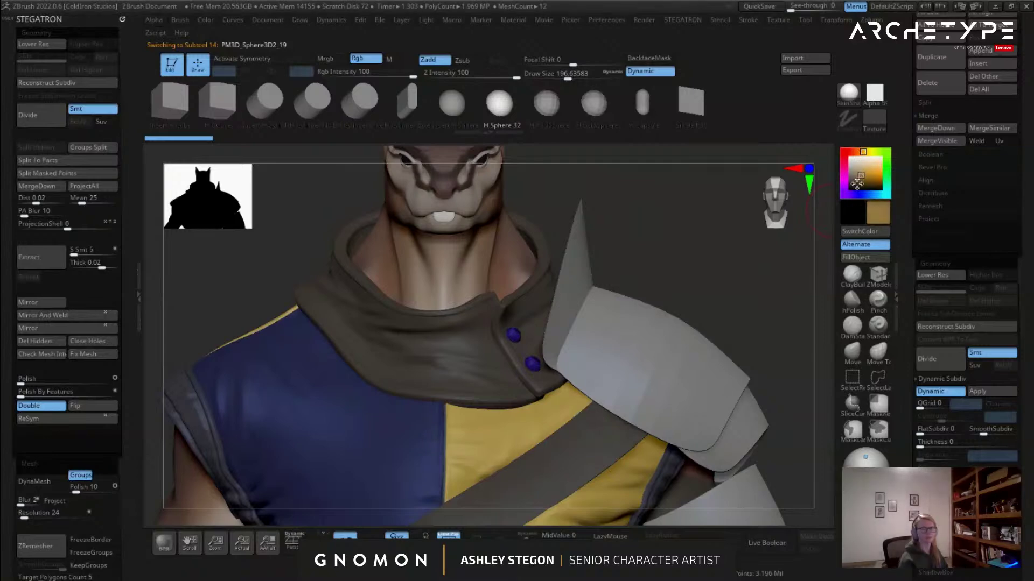
key(shift+f)
drag(704, 272, 536, 361)
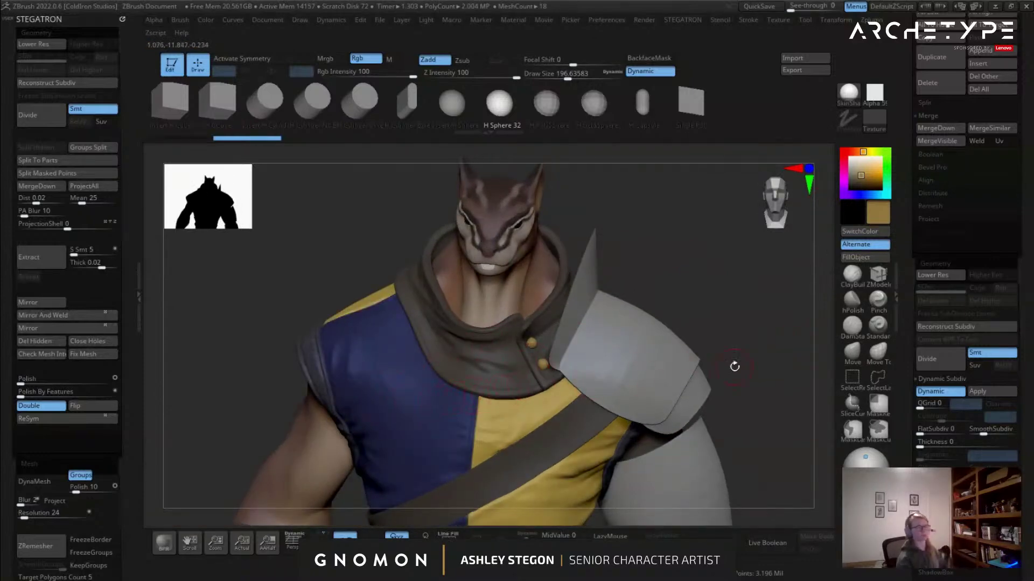
Select the cloth collar with the Move brush, show its polygroups, and lower it to subdivision level 1.
click(852, 353)
alt+click(521, 351)
key(shift+f)
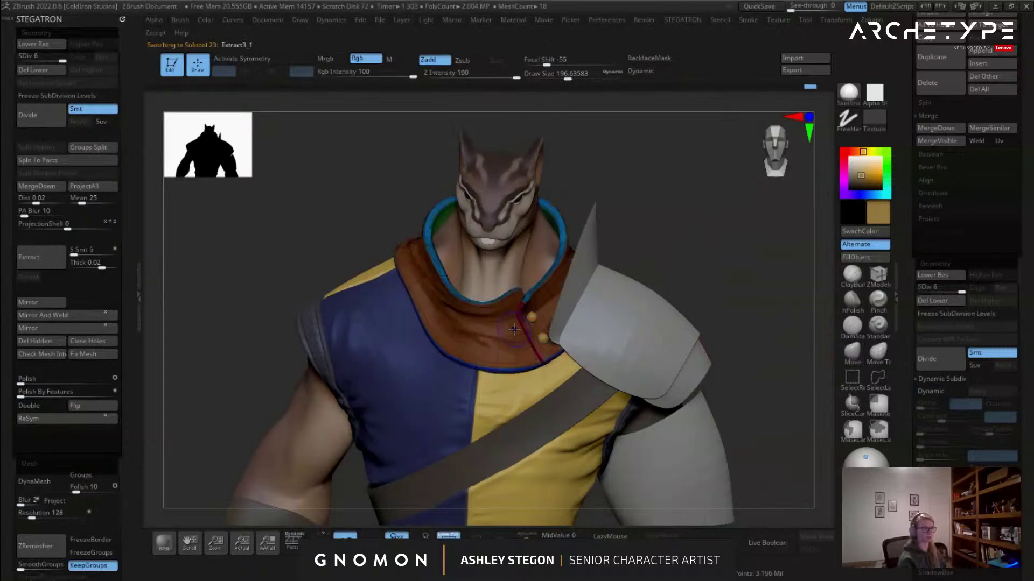
key(f)
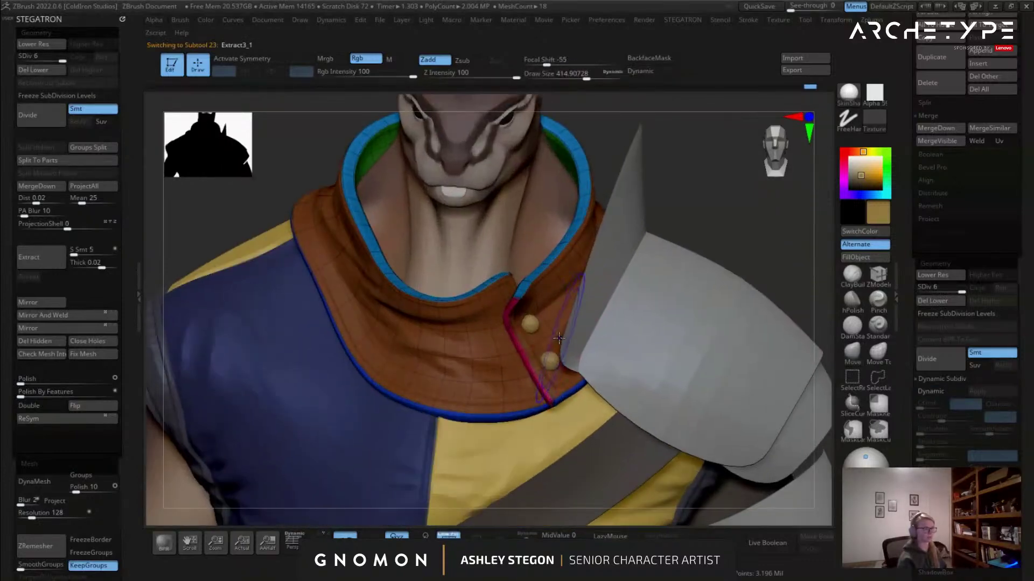
key(shift+d)
key(shift+d)
key(shift+d)
key(shift+d)
key(shift+d)
Try to shift the collar's front overlap with the Move brush at a draw size of about 648.
right_drag(533, 318, 504, 321)
key(s)
drag(518, 324, 532, 324)
right_drag(527, 318, 504, 299)
drag(501, 290, 516, 282)
key(ctrl+z)
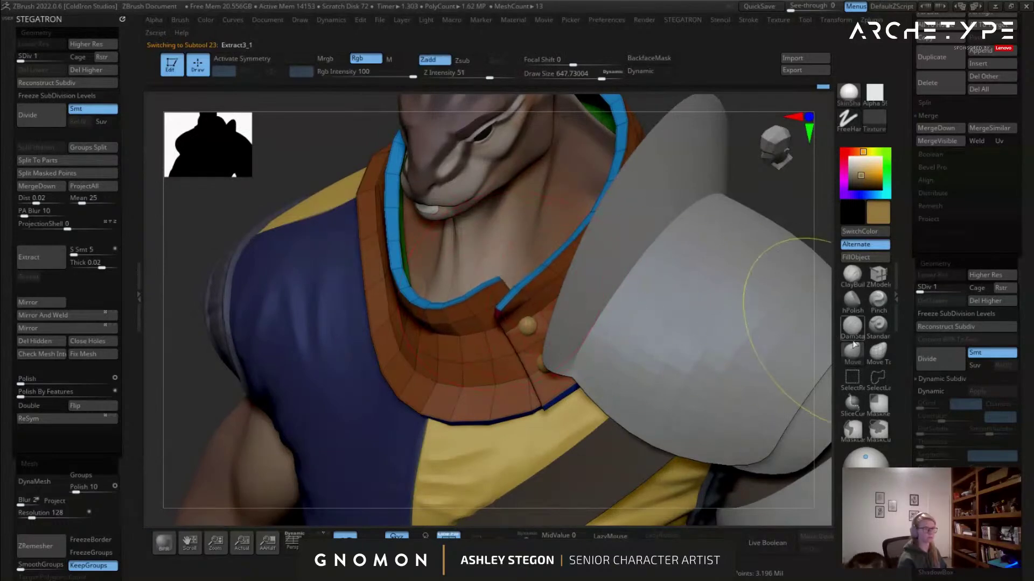
Isolate the collar in Solo mode and adjust its overlapping front flap with the Move Topological brush.
click(878, 353)
right_drag(521, 276, 574, 404)
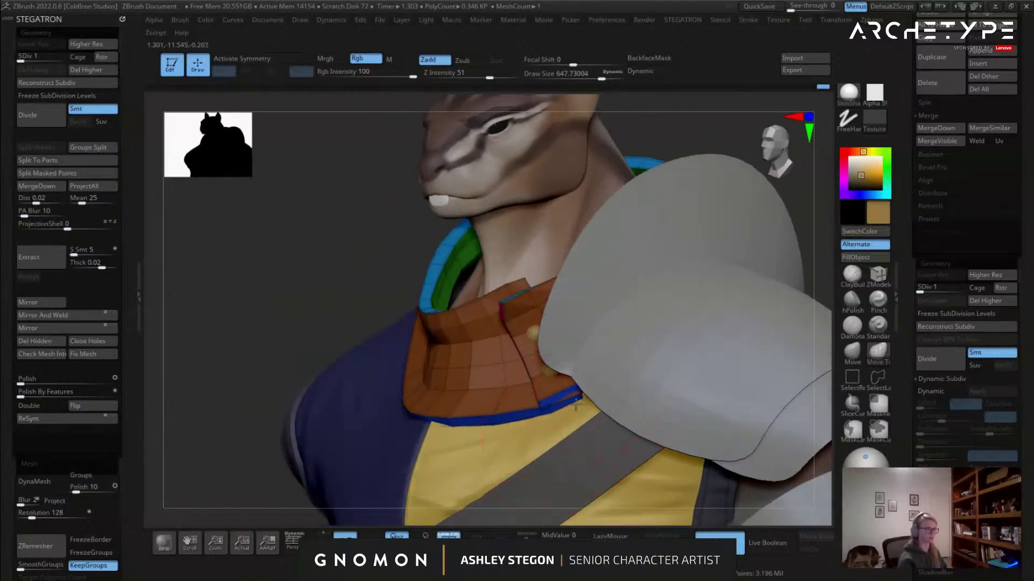
click(525, 537)
right_drag(554, 443, 500, 312)
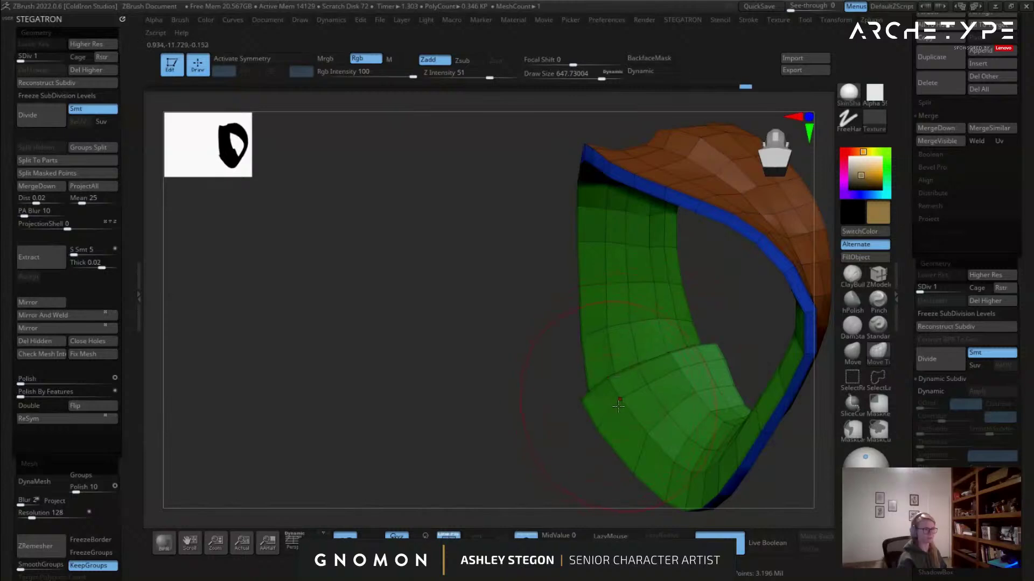
mouse_move(706, 359)
right_down()
mouse_move(627, 421)
mouse_move(593, 406)
mouse_move(658, 378)
mouse_move(650, 358)
mouse_move(695, 400)
mouse_move(663, 426)
right_up()
Return the collar to subdivision level 6 and turn off Solo mode and the polygroup display.
key(d)
key(d)
key(d)
key(d)
key(d)
click(526, 535)
key(shift+f)
Select the diagonal chest strap, show its polygroup wireframe without Dynamic Subdivision, and switch to the ZModeler brush at about size 324.
key(s)
drag(664, 425, 643, 425)
mouse_move(632, 428)
right_down()
mouse_move(654, 415)
mouse_move(640, 319)
mouse_move(652, 254)
right_up()
key(s)
drag(689, 261, 683, 260)
mouse_move(625, 431)
alt+right_down()
mouse_move(609, 308)
mouse_move(646, 313)
mouse_move(608, 310)
mouse_move(562, 246)
alt+right_up()
alt+click(512, 271)
right_drag(500, 266, 558, 257)
key(shift+f)
key(shift+d)
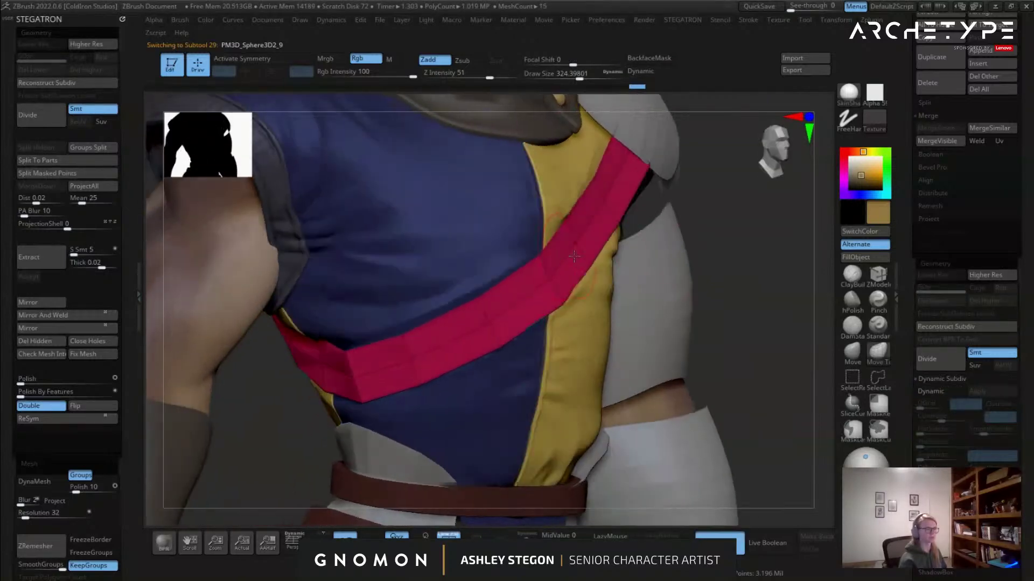
click(878, 275)
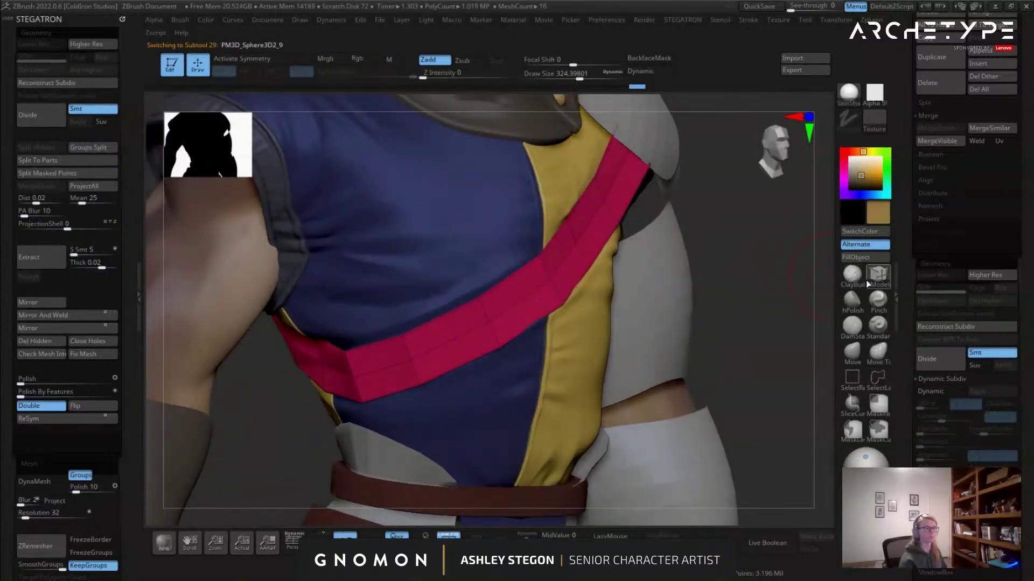
Edit the chest strap's edge loops with ZModeler, turn Dynamic Subdivision back on, and hide the polygroup wireframe.
alt+click(587, 226)
drag(580, 229, 599, 222)
right_drag(599, 222, 563, 269)
key(d)
key(shift+f)
right_drag(612, 247, 488, 194)
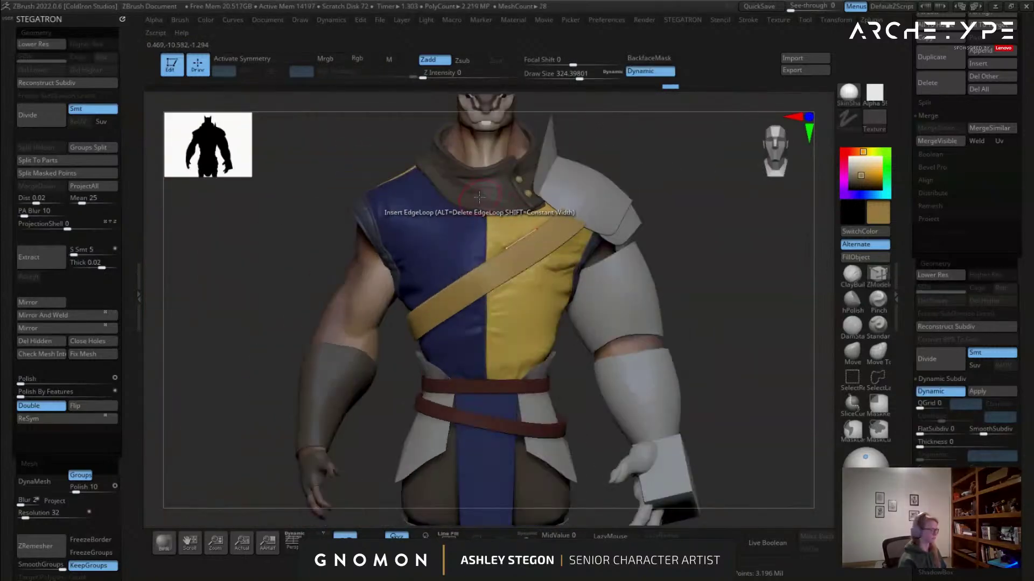
Sample the collar's dark brown and fill the whole chest strap with it.
key(c)
click(868, 260)
mouse_move(764, 274)
right_down()
mouse_move(560, 279)
mouse_move(627, 295)
mouse_move(620, 328)
right_up()
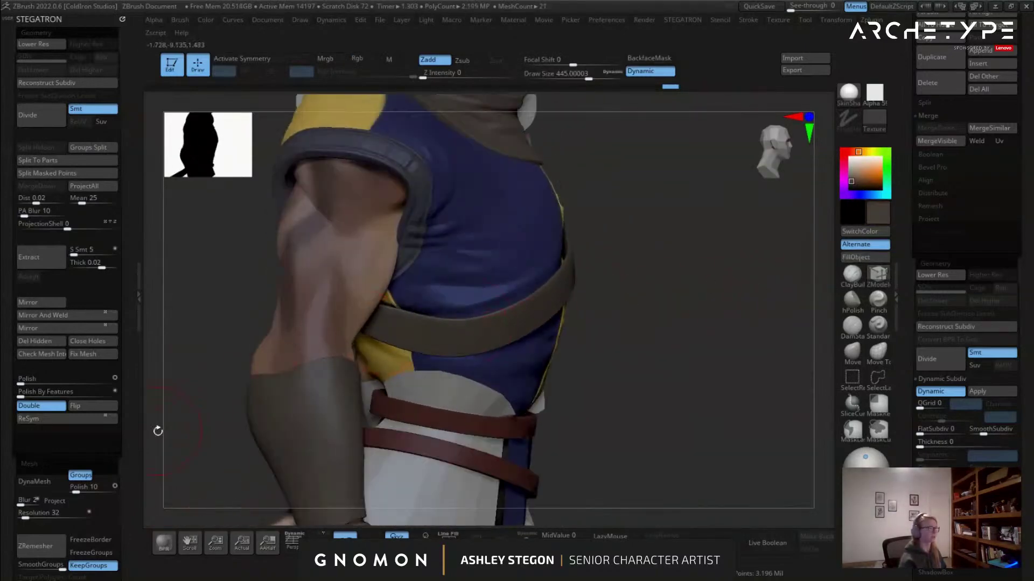
Set the chest strap's crease level to 2 and raise its dynamic smooth subdivision level.
scroll(118, 490, down, 5)
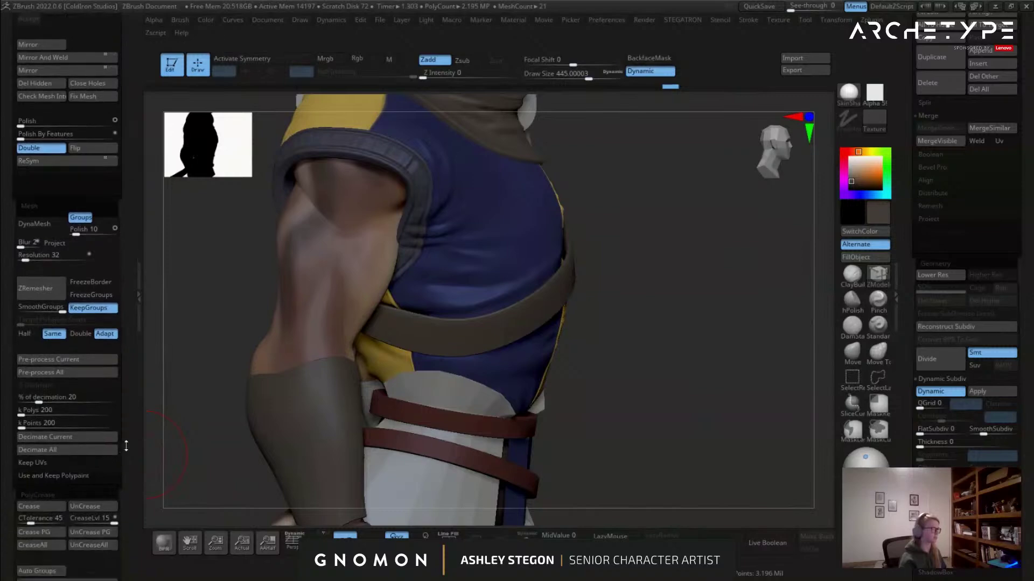
click(77, 502)
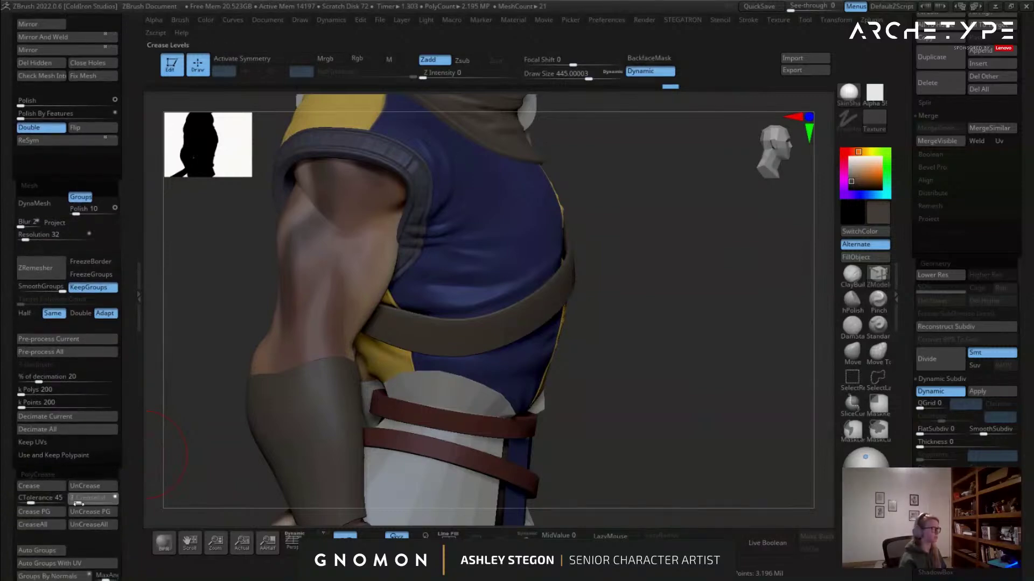
drag(658, 360, 579, 351)
right_drag(579, 351, 628, 344)
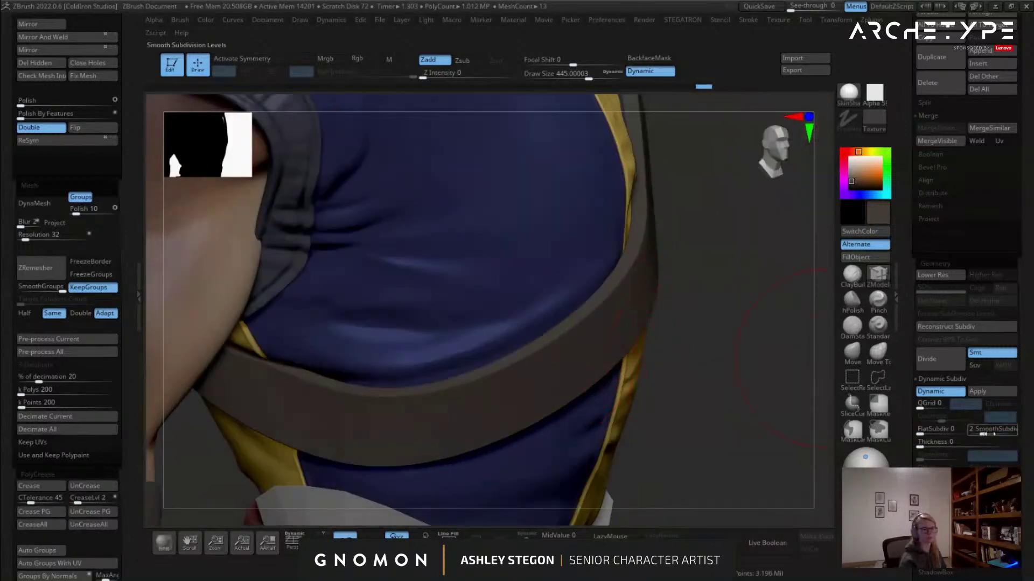
click(988, 432)
right_drag(724, 372, 659, 366)
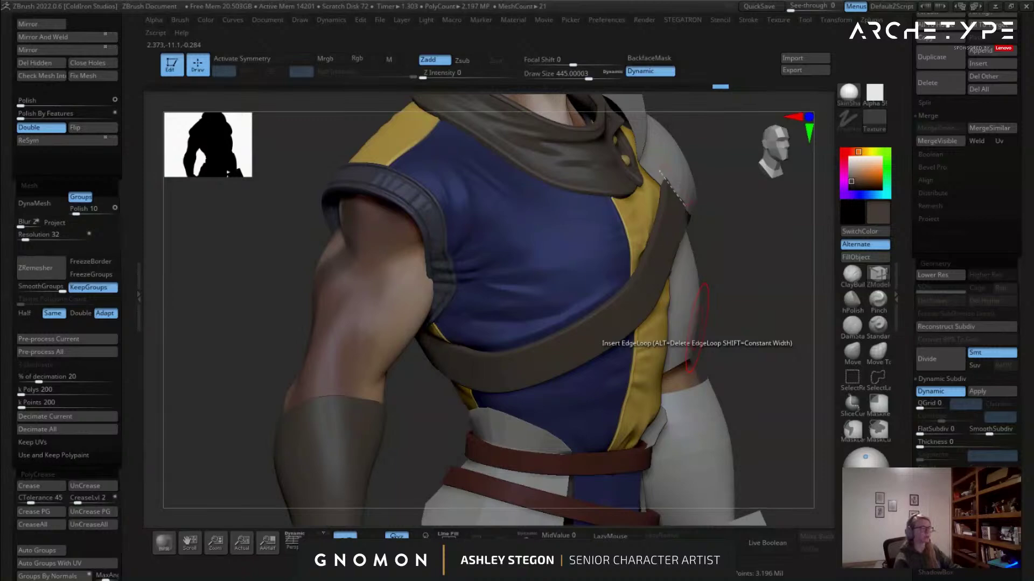
drag(237, 426, 678, 401)
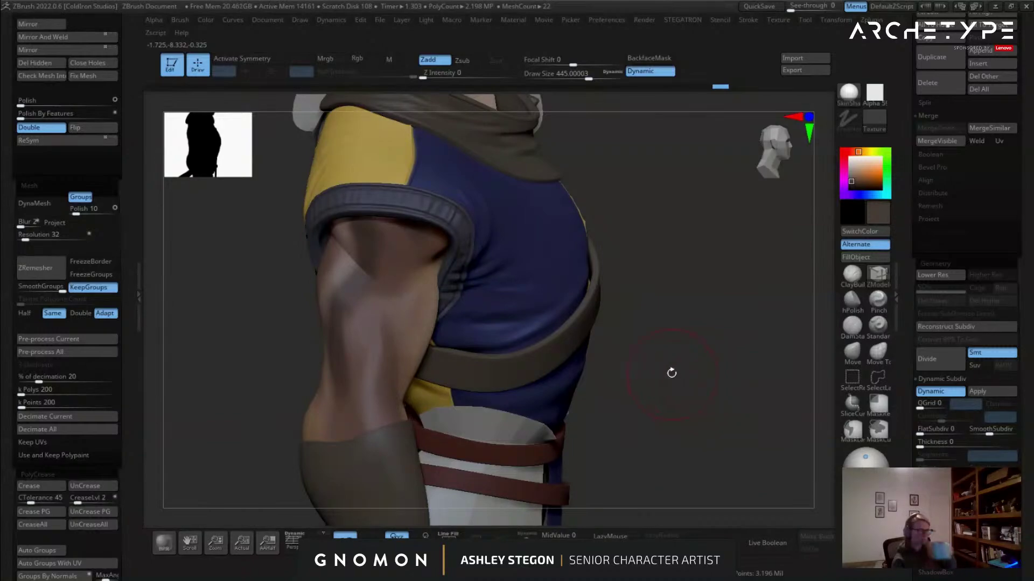
Fit the chest strap closer around the chest and side with the Move brush, using draw sizes of about 943 and 856.
click(849, 353)
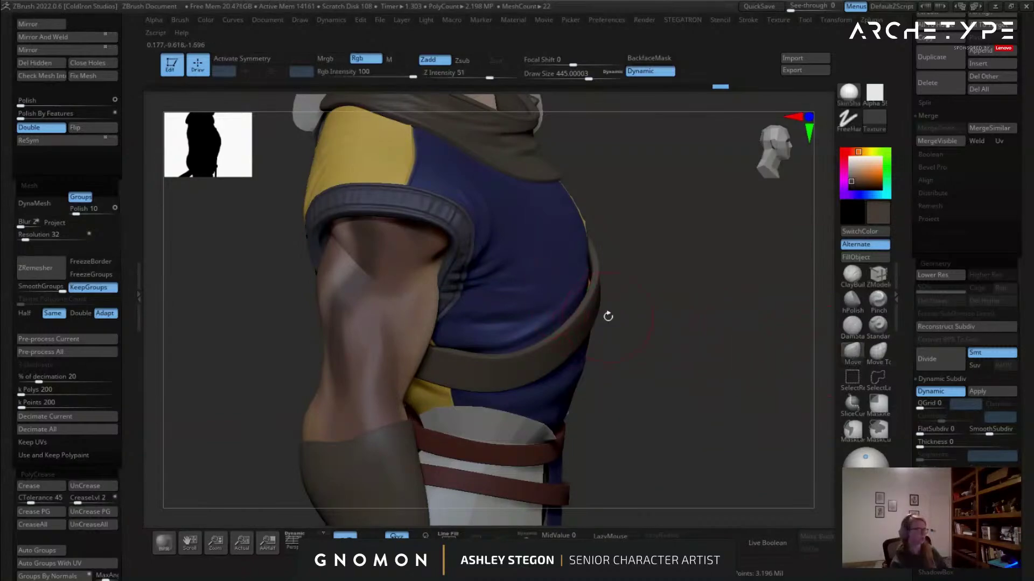
key(s)
mouse_move(648, 351)
mouse_down()
mouse_move(667, 351)
mouse_move(607, 308)
mouse_move(652, 305)
mouse_move(605, 283)
mouse_up()
key(s)
drag(679, 312, 738, 318)
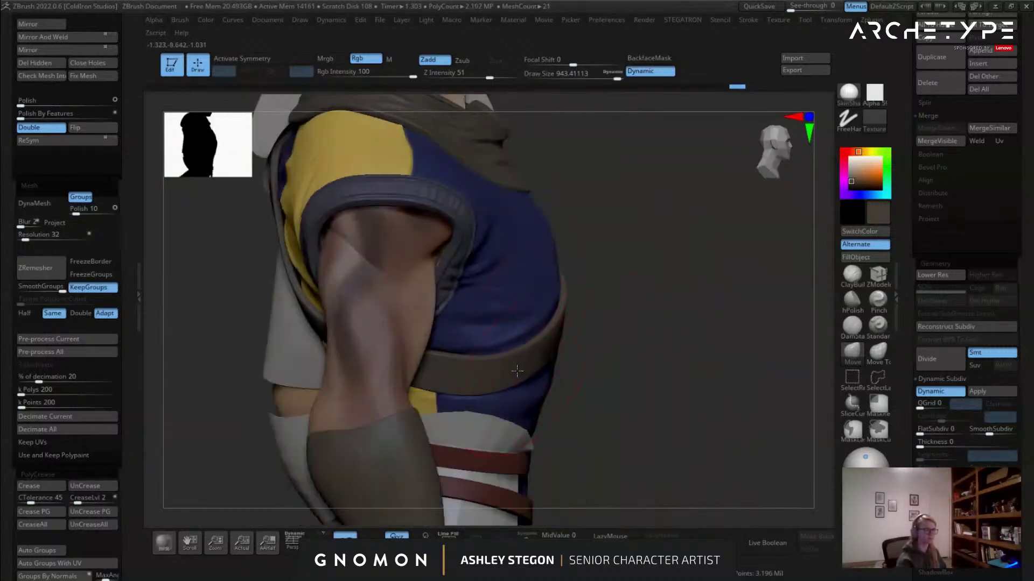
mouse_move(504, 366)
mouse_down()
mouse_move(545, 355)
mouse_move(505, 344)
mouse_up()
key(s)
drag(540, 316, 535, 315)
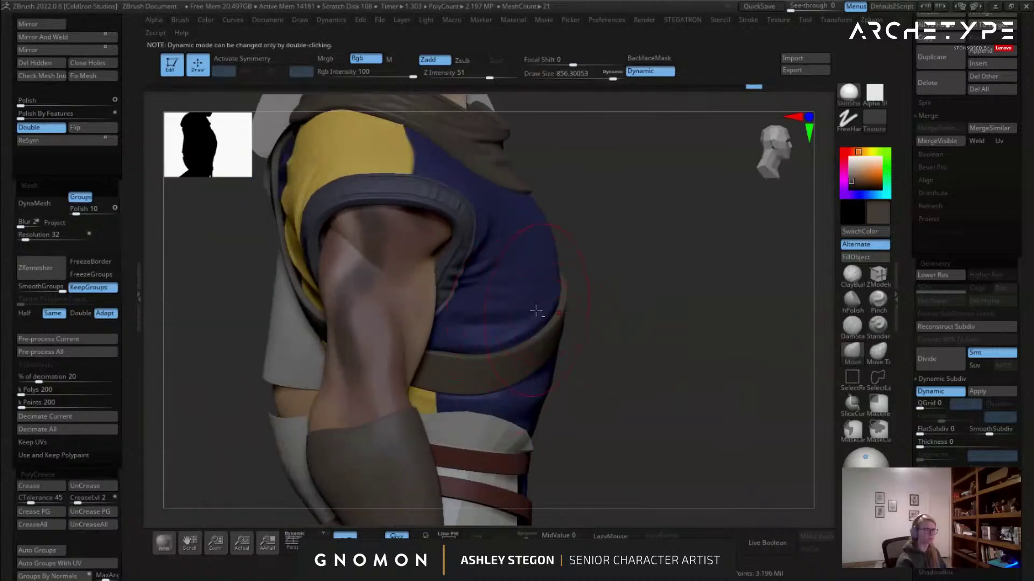
Enlarge the Move brush to draw size 1000 and turn off the chest strap's double-sided display.
mouse_move(484, 319)
right_down()
mouse_move(445, 315)
mouse_move(427, 326)
mouse_move(491, 326)
right_up()
mouse_move(304, 315)
alt+right_down()
mouse_move(538, 302)
mouse_move(584, 318)
mouse_move(597, 367)
alt+right_up()
key(s)
drag(596, 367, 608, 367)
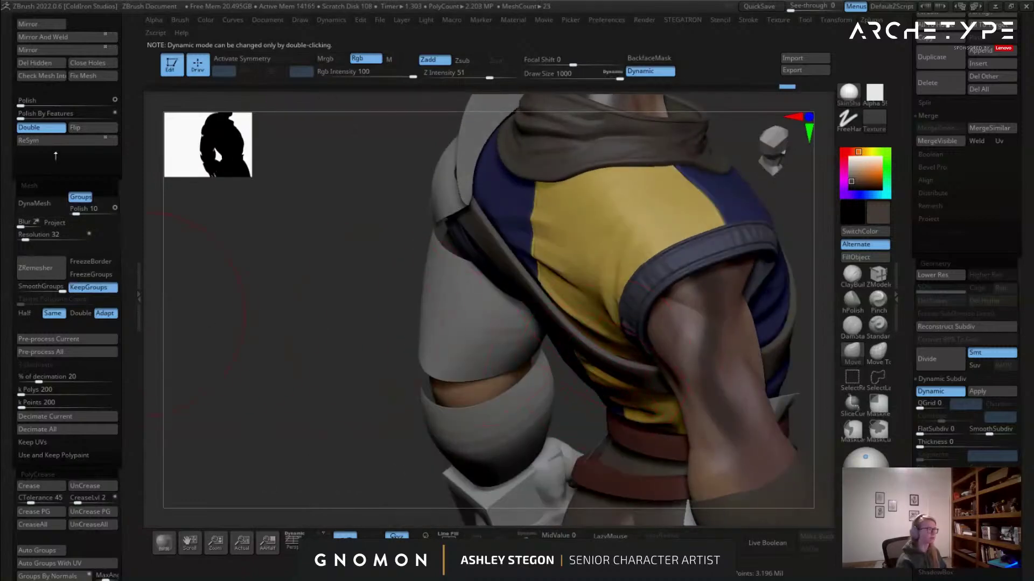
click(53, 131)
Fit the strap's back section along the tunic with the Move brush, checking the shape in Solo mode.
right_drag(519, 314, 630, 344)
drag(630, 344, 634, 348)
right_drag(635, 348, 621, 352)
drag(622, 351, 608, 339)
mouse_move(609, 339)
right_down()
mouse_move(658, 284)
mouse_move(667, 289)
right_up()
drag(667, 289, 664, 286)
right_drag(663, 286, 581, 248)
mouse_move(564, 238)
mouse_down()
mouse_move(471, 183)
mouse_move(657, 358)
mouse_move(683, 428)
mouse_up()
ctrl+right_drag(676, 426, 665, 356)
click(526, 539)
mouse_move(607, 323)
right_down()
mouse_move(613, 357)
mouse_move(676, 357)
mouse_move(572, 362)
mouse_move(560, 384)
mouse_move(608, 366)
mouse_move(604, 351)
mouse_move(540, 385)
mouse_move(522, 341)
mouse_move(546, 291)
right_up()
click(527, 538)
drag(516, 338, 512, 341)
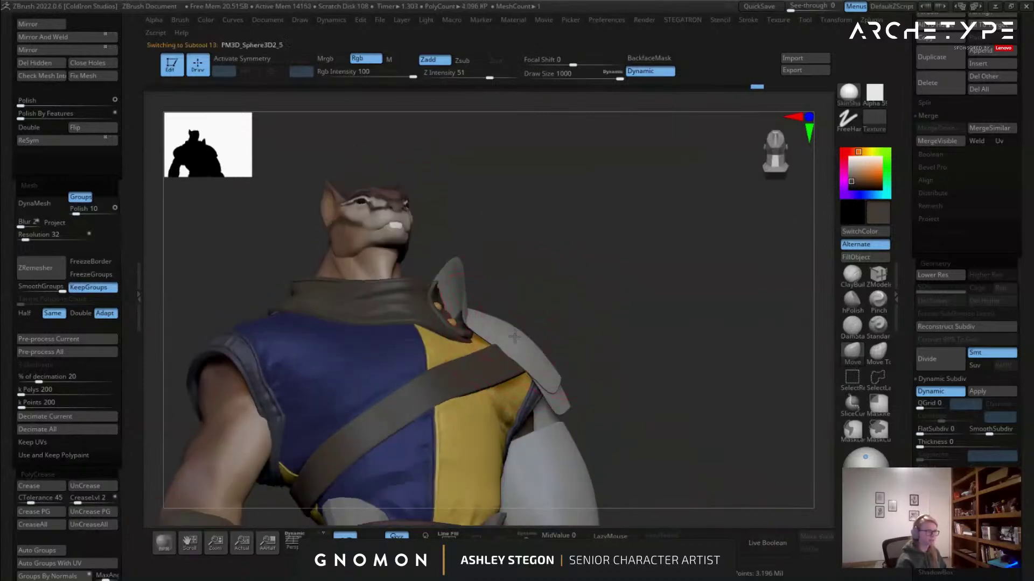
Hide the shoulder armor, reselect the chest strap, and turn off its Dynamic Subdivision preview.
alt+click(512, 340)
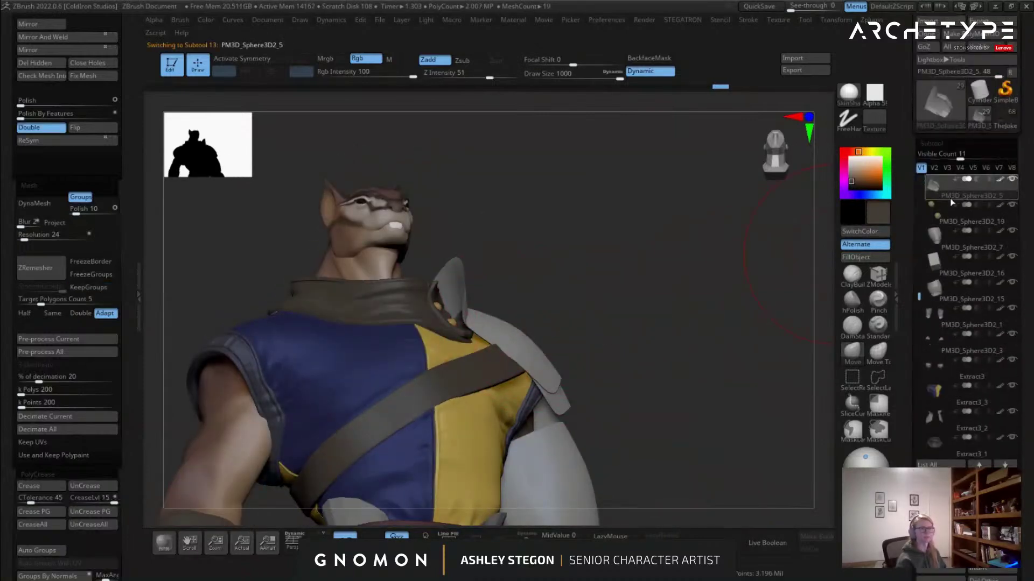
alt+click(544, 327)
right_drag(544, 327, 560, 356)
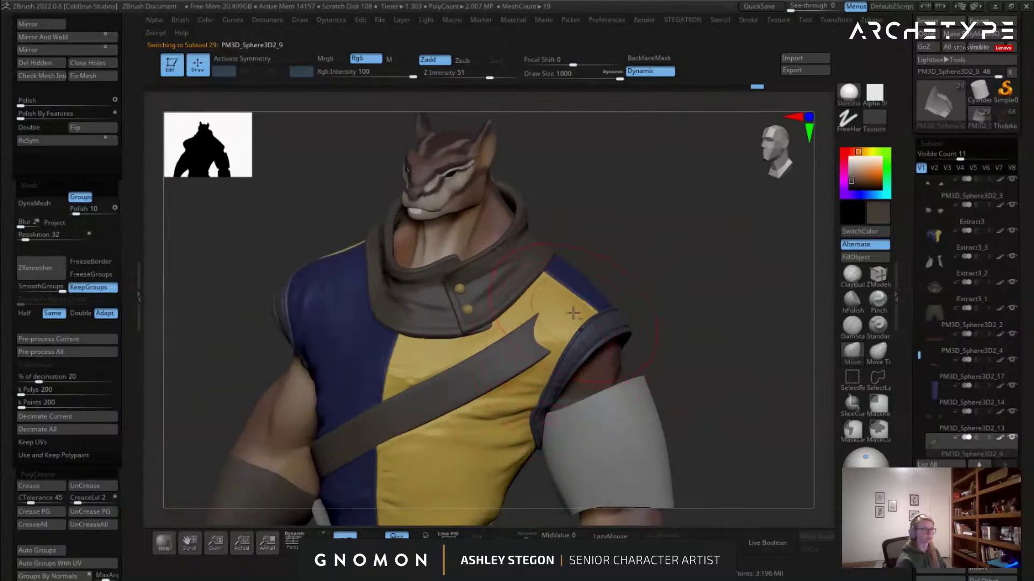
right_drag(595, 313, 585, 318)
key(shift+d)
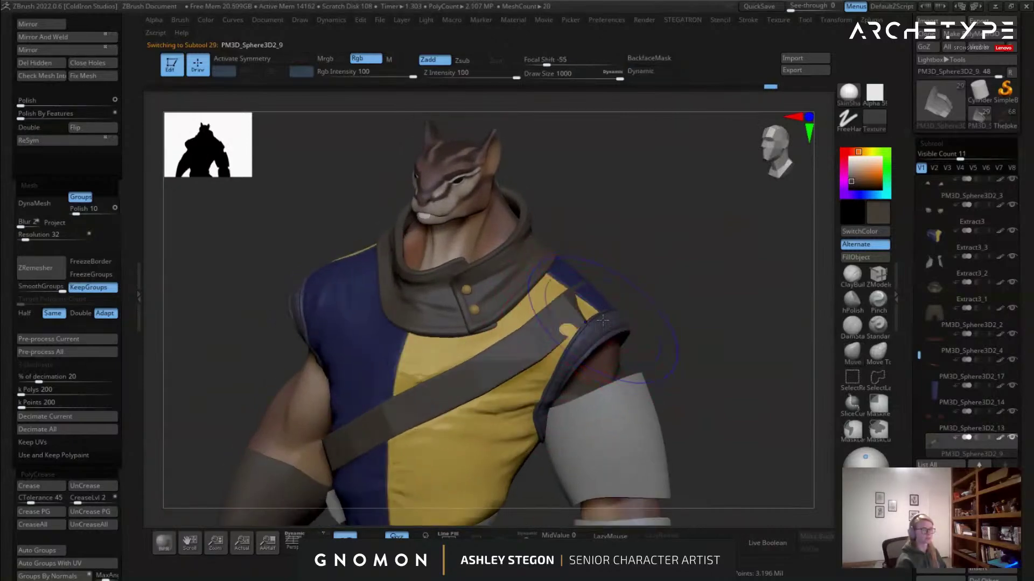
Pull the chest strap's upper end over the shoulder with the Move brush and re-enable Dynamic Subdivision.
right_drag(616, 321, 604, 318)
drag(604, 318, 619, 309)
right_drag(633, 311, 591, 310)
drag(591, 303, 587, 312)
mouse_move(624, 312)
right_down()
mouse_move(599, 317)
mouse_move(619, 318)
right_up()
key(s)
drag(641, 301, 632, 301)
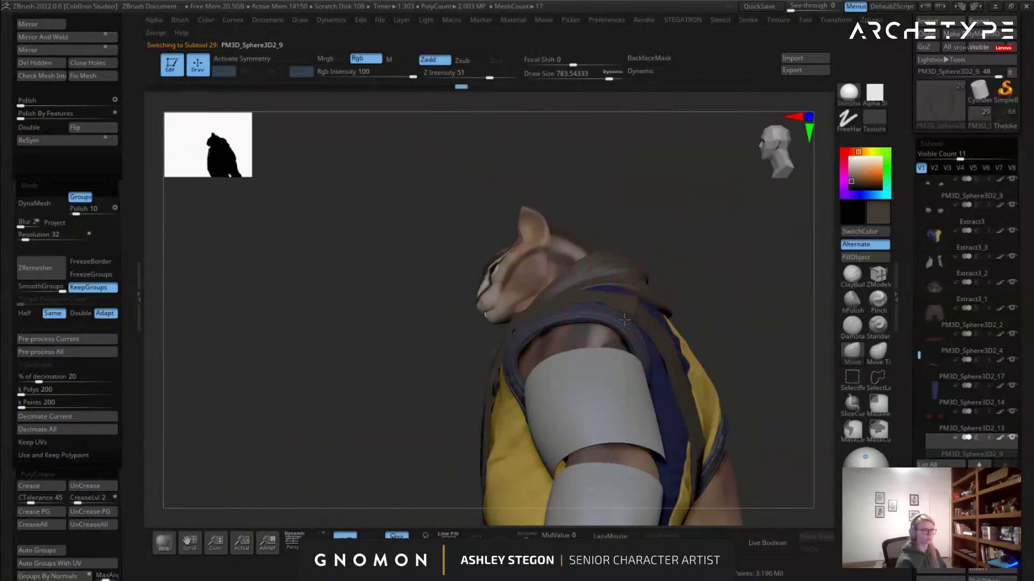
key(d)
Refine how the strap wraps over the shoulder, set the draw size to 1000, and show the other subtools again.
right_drag(614, 319, 598, 311)
drag(598, 309, 596, 303)
mouse_move(618, 303)
right_down()
mouse_move(593, 338)
mouse_move(632, 332)
mouse_move(627, 300)
right_up()
key(s)
drag(620, 301, 634, 302)
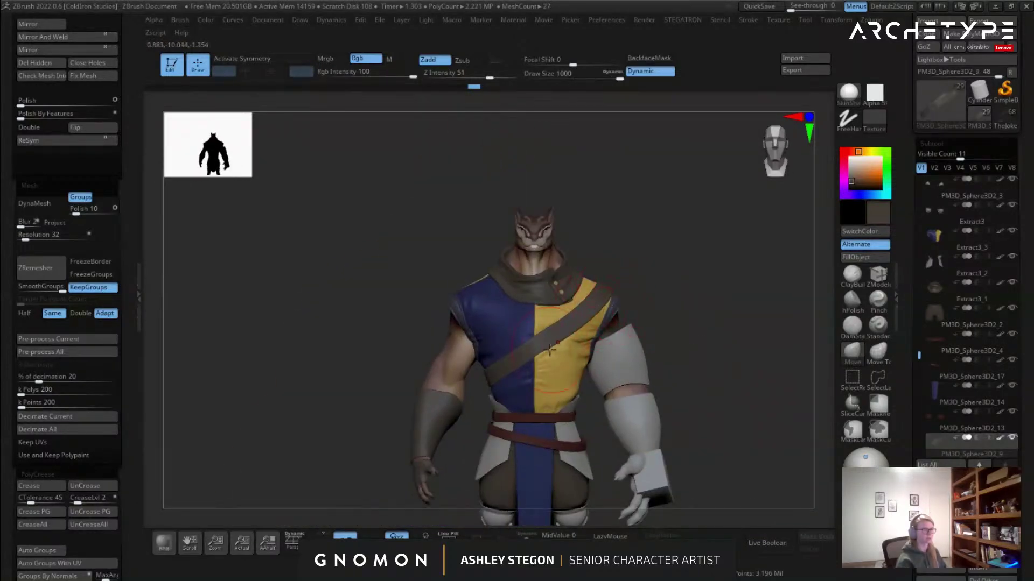
shift+click(1014, 438)
shift+click(1014, 438)
Fine-tune the chest strap's fit under the shoulder armor, reducing the Move brush to a draw size of about 835.
mouse_move(554, 330)
right_down()
mouse_move(585, 329)
mouse_move(618, 300)
mouse_move(571, 293)
right_up()
key(s)
drag(655, 265, 651, 266)
right_drag(695, 290, 665, 295)
mouse_move(665, 295)
alt+right_down()
mouse_move(571, 237)
mouse_move(576, 293)
mouse_move(622, 308)
alt+right_up()
key(s)
drag(622, 310, 618, 310)
alt+right_drag(617, 309, 733, 224)
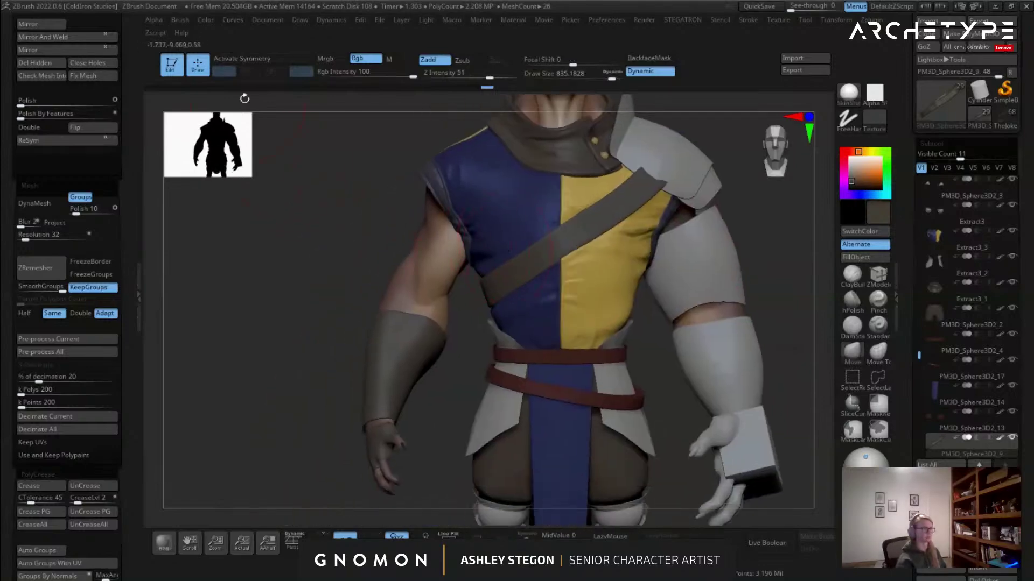
Select the brown trousers subtool and remesh it with ZRemesher, keeping its polygroups.
alt+right_drag(482, 327, 552, 314)
right_drag(559, 379, 493, 415)
right_drag(576, 372, 596, 401)
alt+click(604, 404)
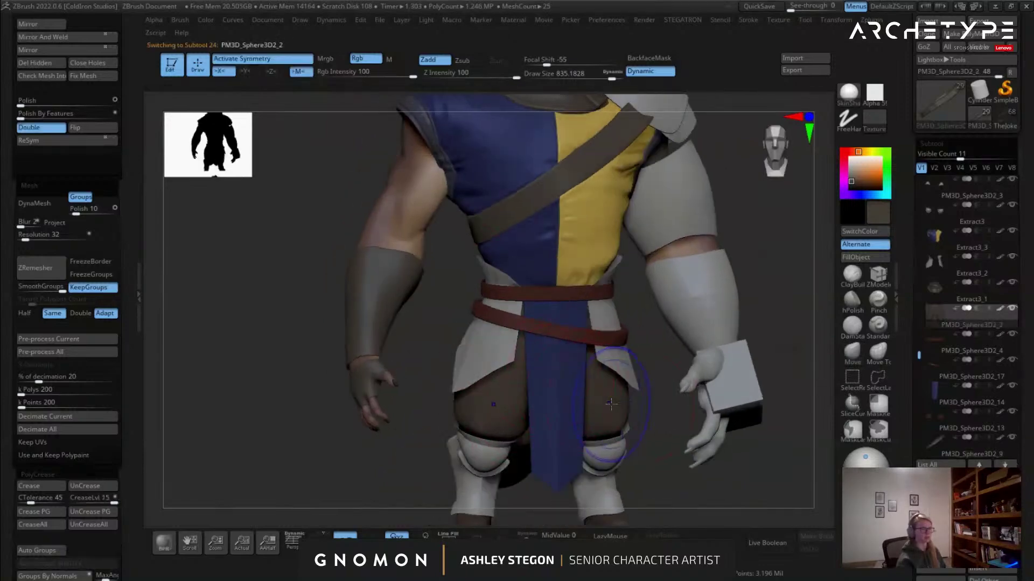
key(shift+f)
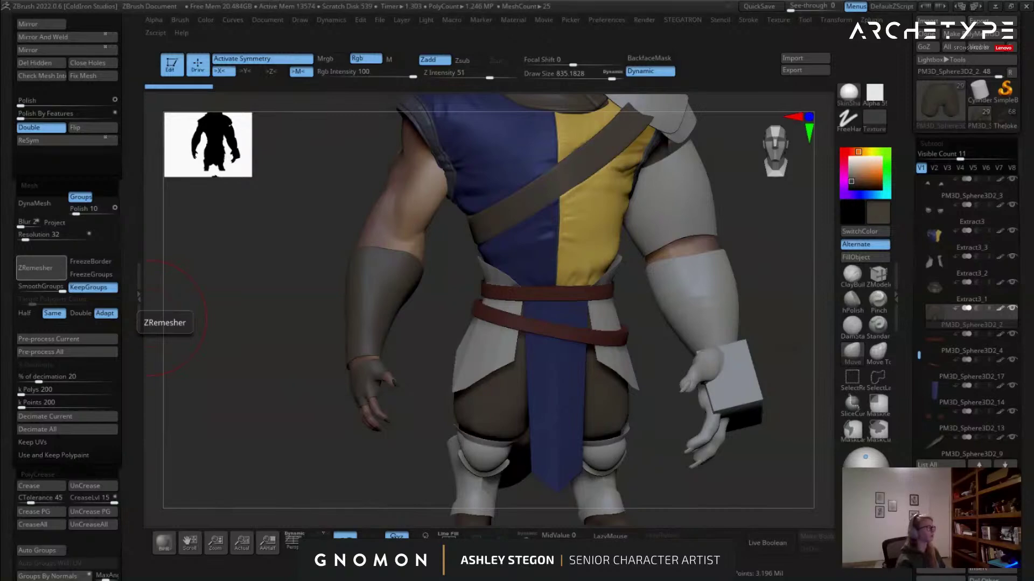
Examine the waist, belt and skirt layers in the armored knight reference photo beside the model.
right_drag(0, 404, 335, 374)
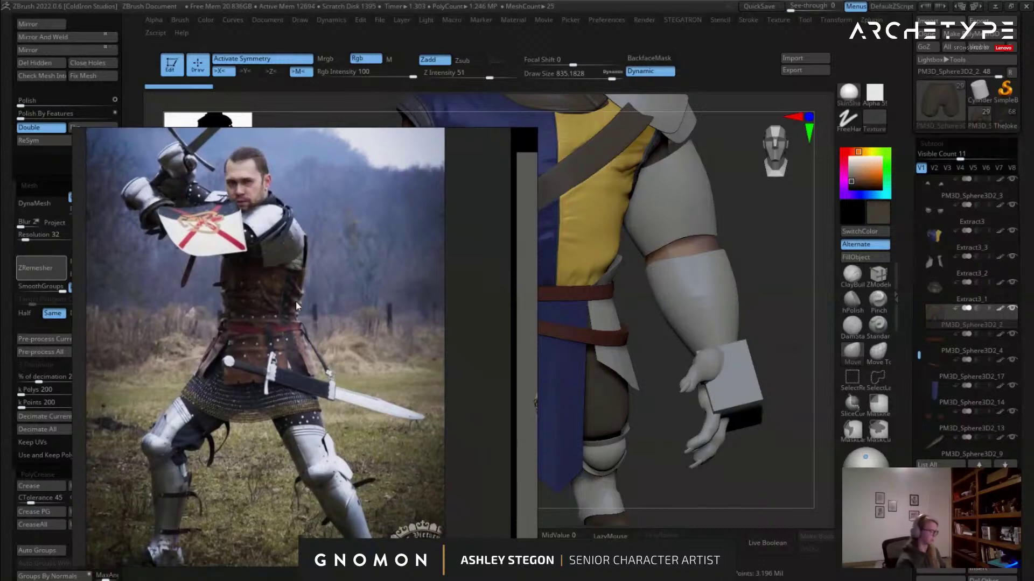
scroll(286, 289, up, 4)
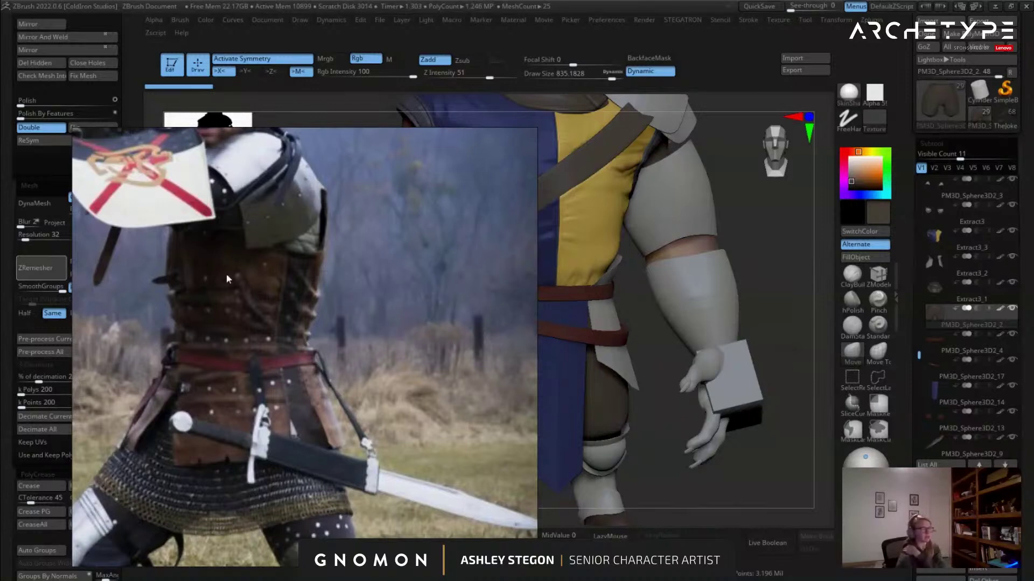
mouse_move(661, 420)
mouse_down()
mouse_move(631, 407)
mouse_move(658, 414)
mouse_move(578, 411)
mouse_up()
drag(709, 381, 647, 379)
click(671, 343)
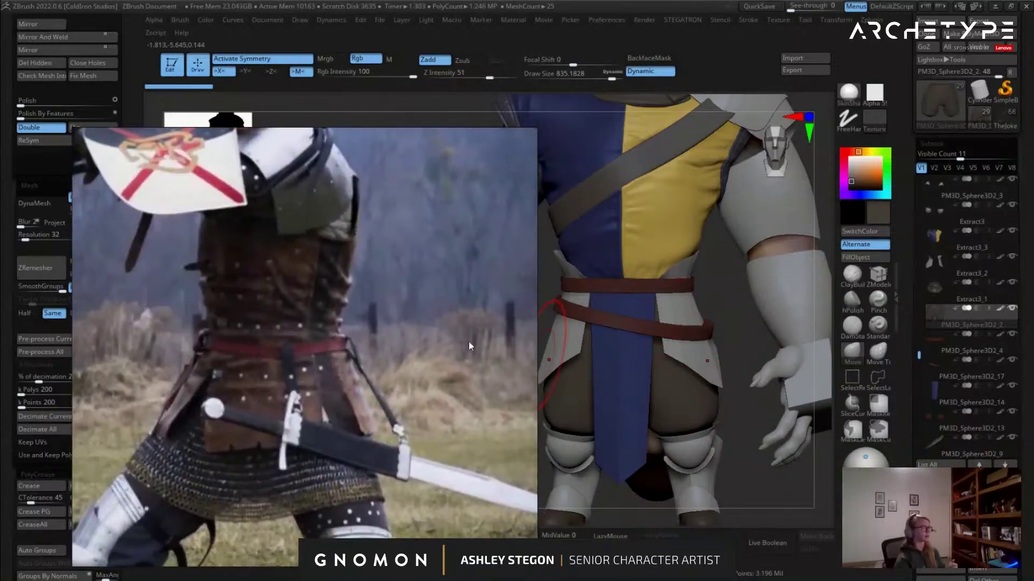
right_drag(470, 332, 0, 329)
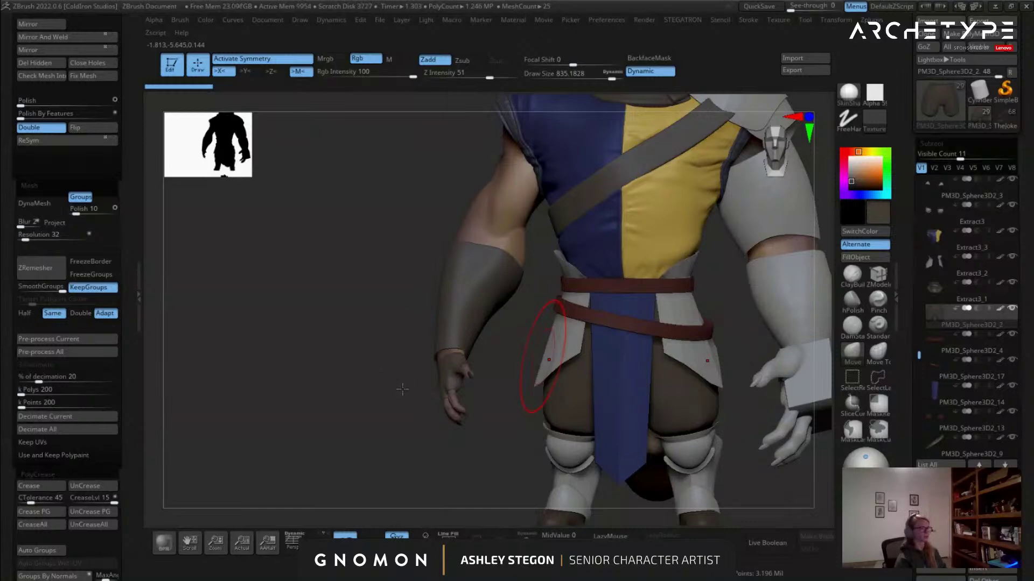
Adjust the trousers' shape around the hips with the symmetrical Move brush while checking the full figure's silhouette.
drag(403, 388, 486, 293)
shift+drag(476, 338, 410, 359)
drag(576, 335, 580, 349)
right_drag(558, 377, 528, 339)
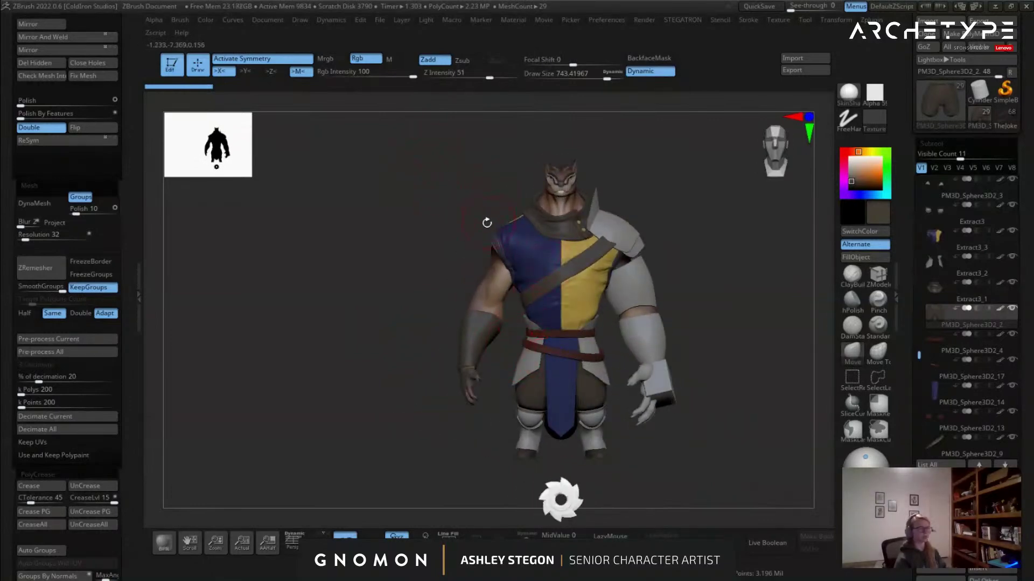
key(s)
drag(465, 211, 464, 211)
mouse_move(570, 345)
alt+right_down()
mouse_move(538, 385)
mouse_move(529, 380)
alt+right_up()
alt+right_drag(515, 418, 525, 303)
right_drag(619, 344, 624, 375)
Isolate the trousers in Solo mode, smooth and shape the legs, and return to the full outfit.
key(shift+f)
key(shift+f)
click(527, 536)
right_drag(488, 419, 533, 398)
shift+drag(496, 304, 484, 295)
mouse_move(501, 372)
right_down()
mouse_move(506, 360)
mouse_move(560, 366)
mouse_move(564, 406)
mouse_move(527, 453)
mouse_move(546, 452)
right_up()
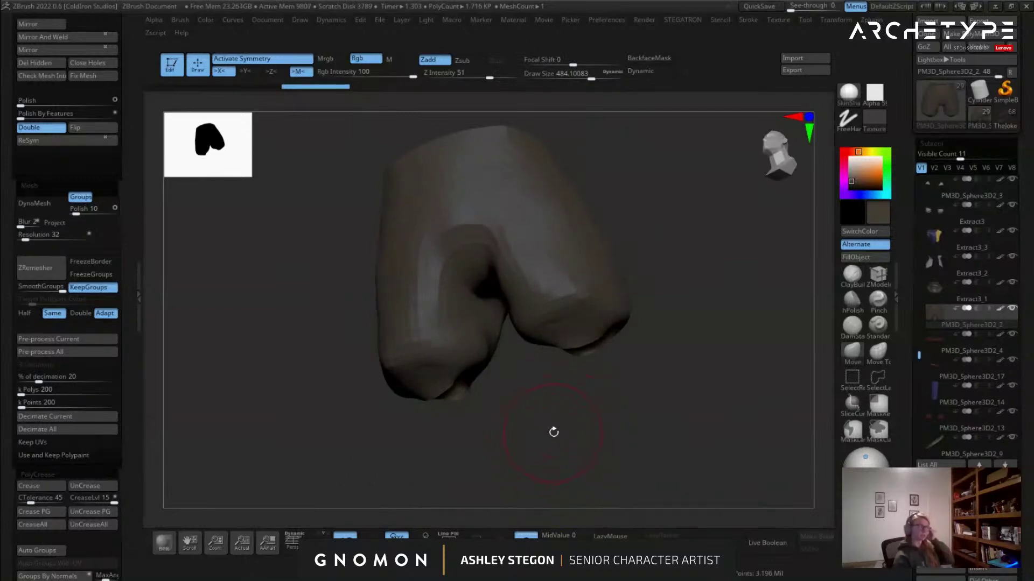
click(527, 538)
Examine the trousers, hip plates and belts from the side, with the draw size set to about 500.
right_drag(539, 285, 563, 347)
alt+right_drag(684, 178, 473, 301)
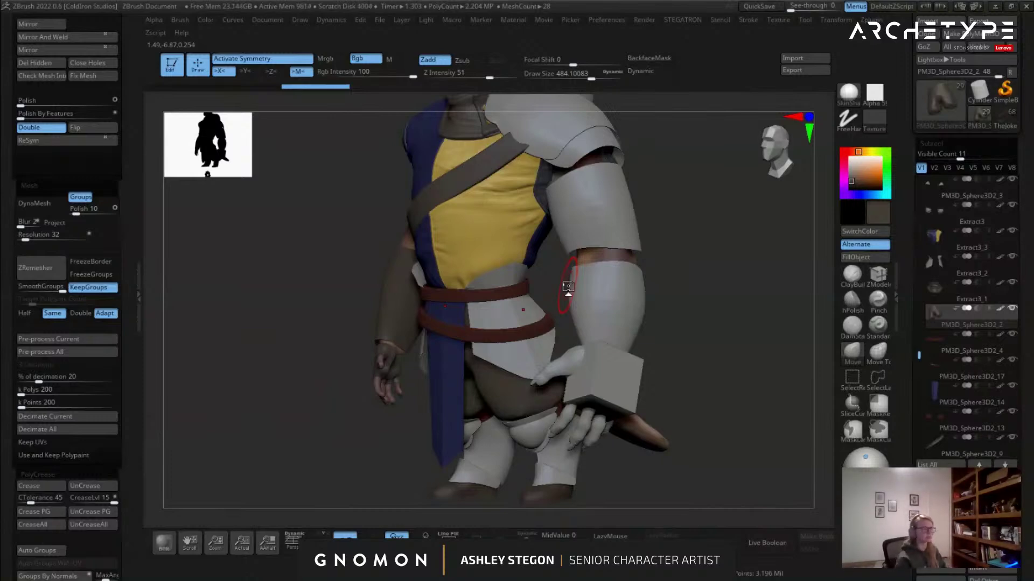
right_drag(414, 235, 594, 229)
right_drag(591, 291, 578, 323)
right_drag(589, 385, 615, 338)
key(s)
click(691, 301)
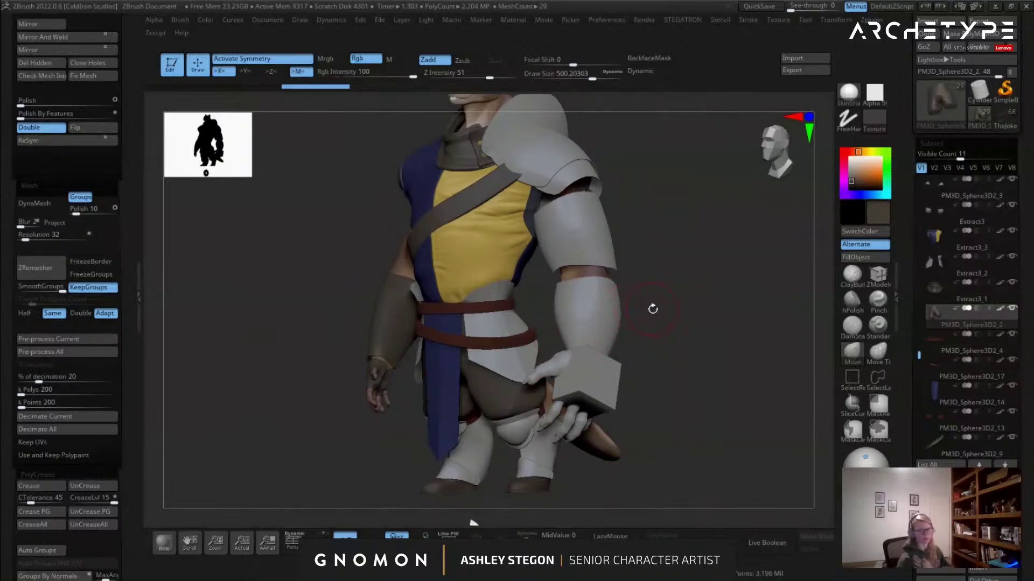
Examine the outfit from the front and side, comparing the arm and waist armor with the armored knight reference photo.
right_drag(624, 304, 634, 323)
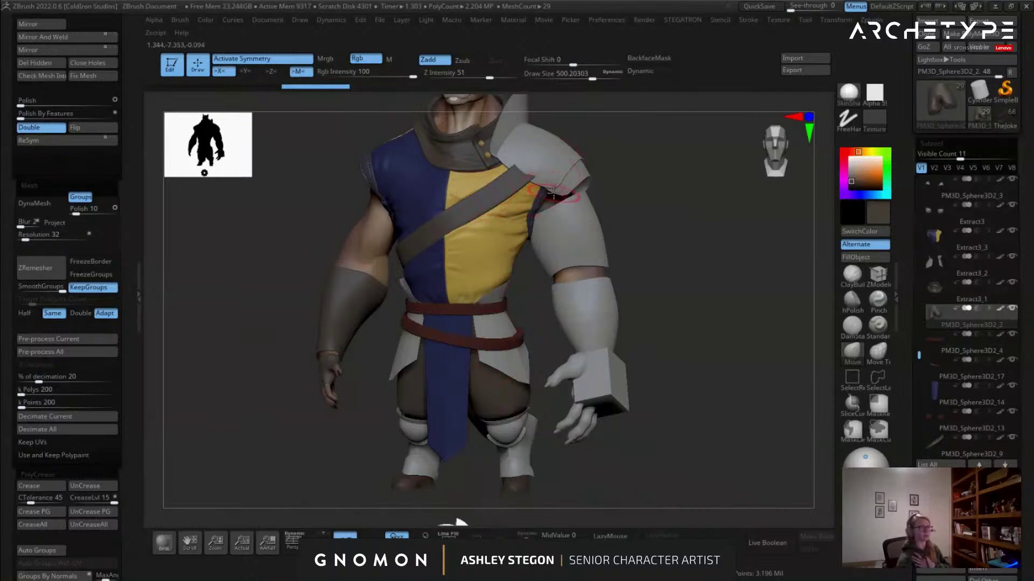
right_drag(564, 228, 345, 307)
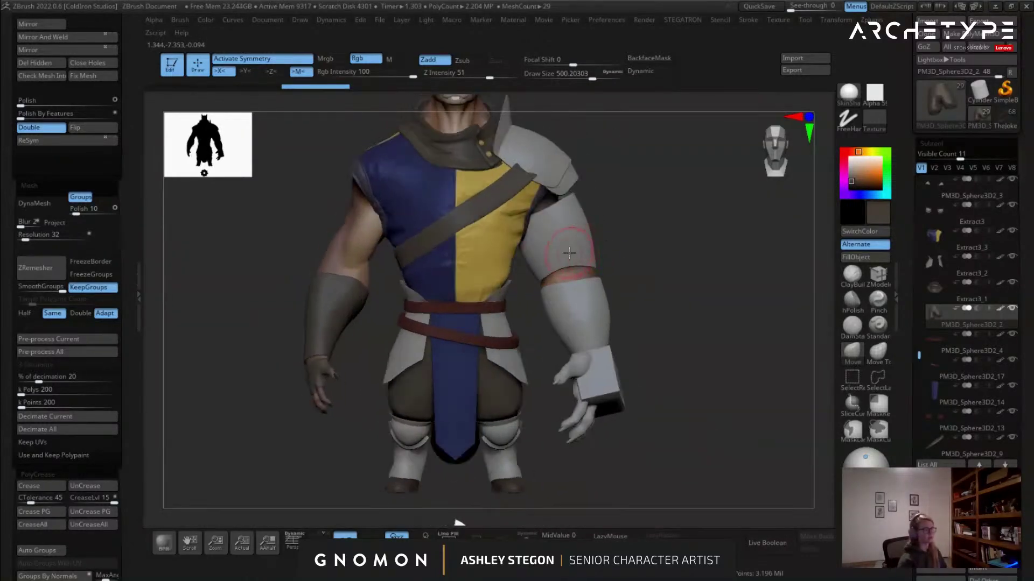
alt+click(342, 301)
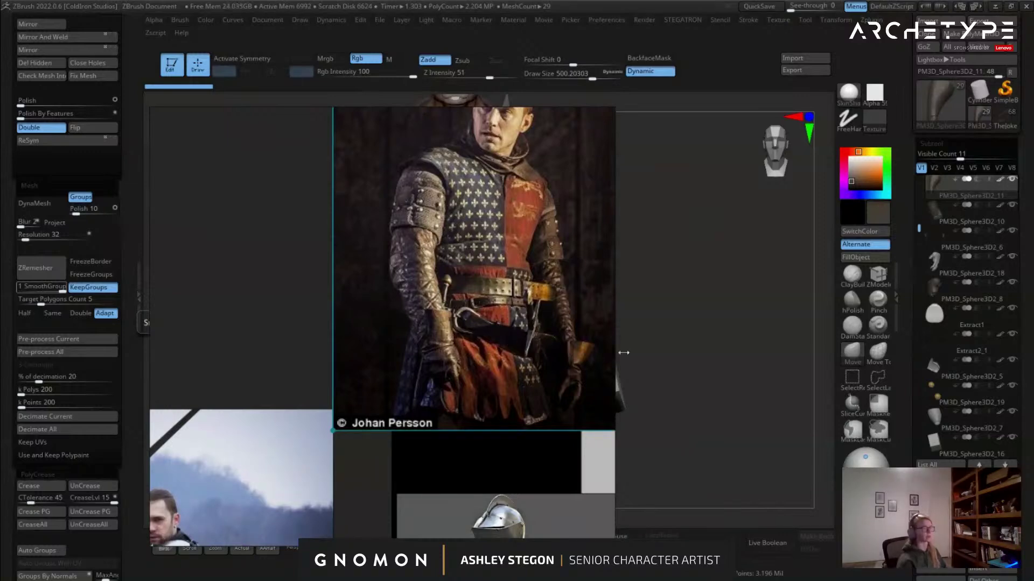
drag(662, 339, 657, 329)
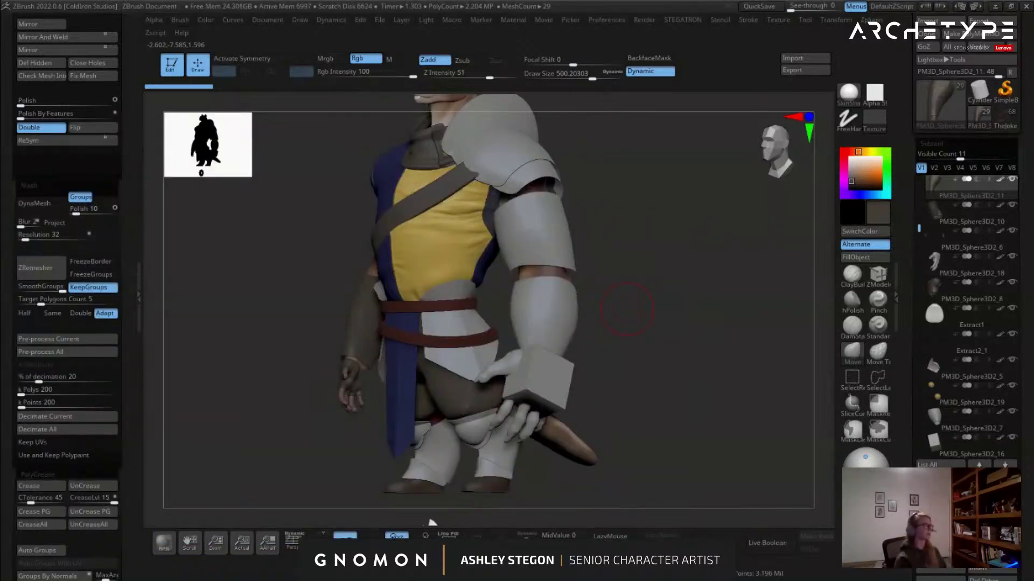
drag(219, 315, 291, 333)
alt+drag(533, 399, 467, 235)
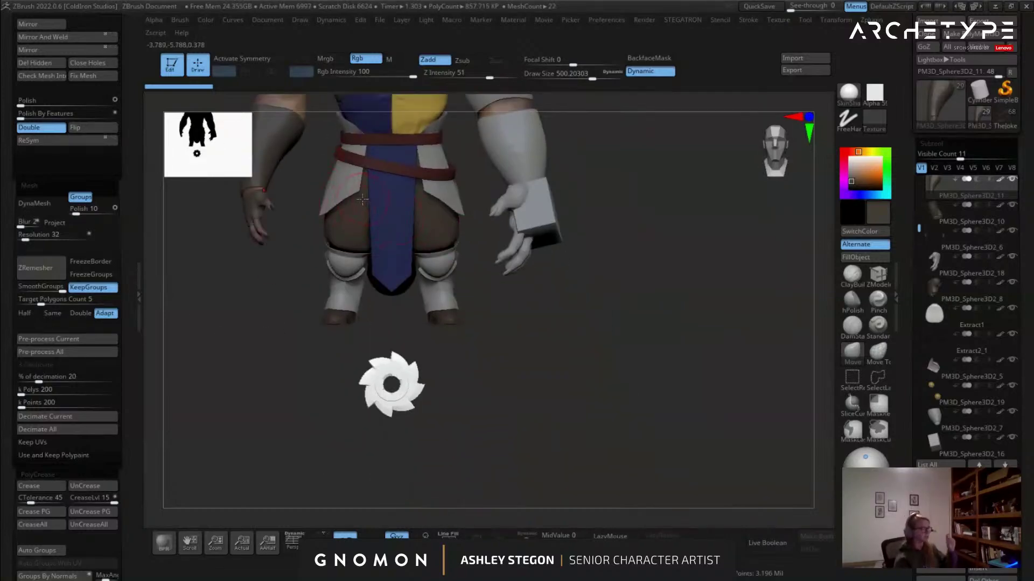
Select the trousers under the hip plates, show their polygroup wireframe and isolate them in Solo mode.
alt+click(427, 230)
alt+drag(470, 237, 480, 334)
key(shift+f)
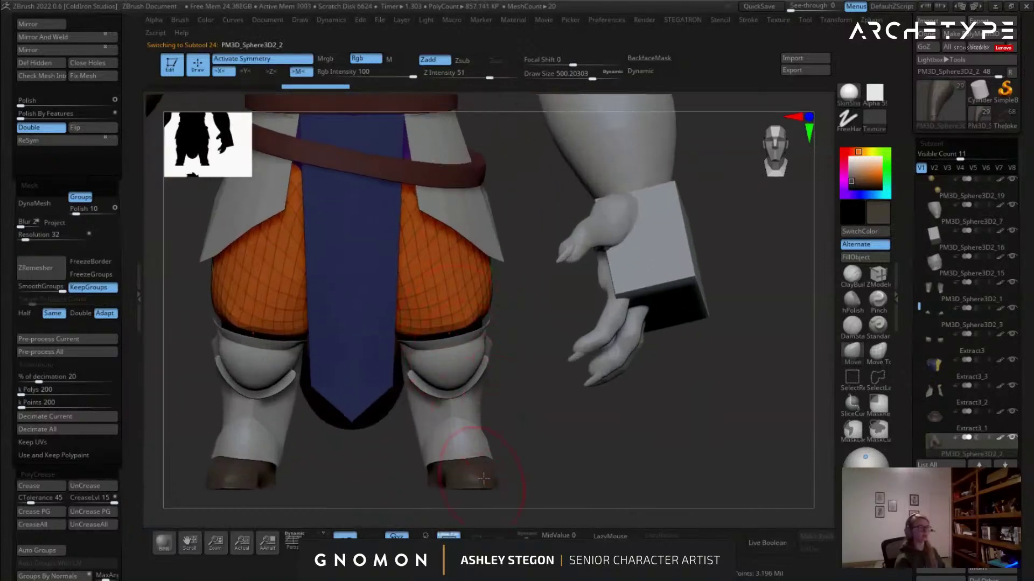
click(525, 536)
drag(531, 500, 534, 299)
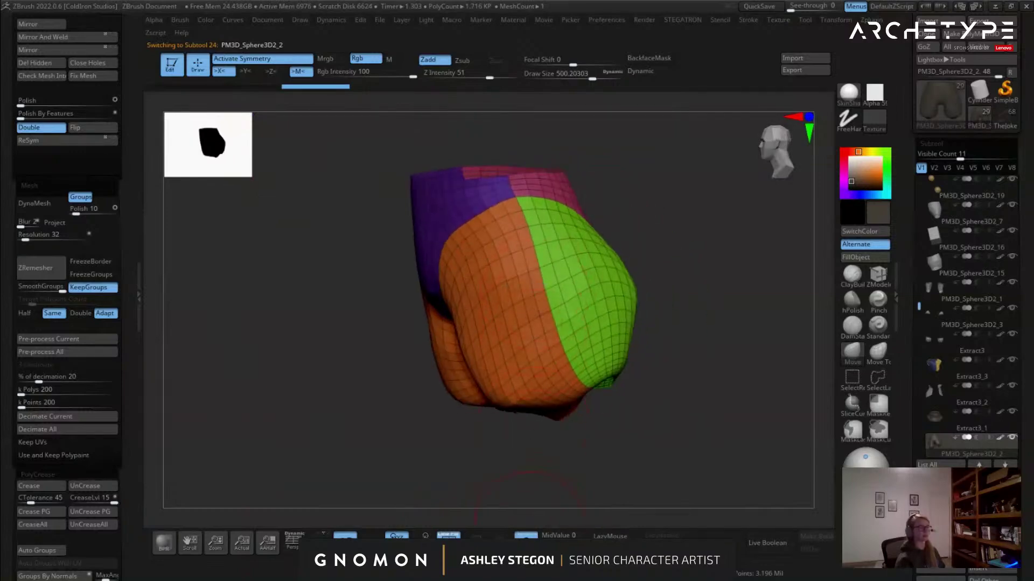
Examine the isolated trousers' topology and polygroups from several angles, with the draw size lowered to about 408.
click(516, 563)
click(506, 528)
click(525, 537)
drag(527, 511, 557, 441)
click(525, 536)
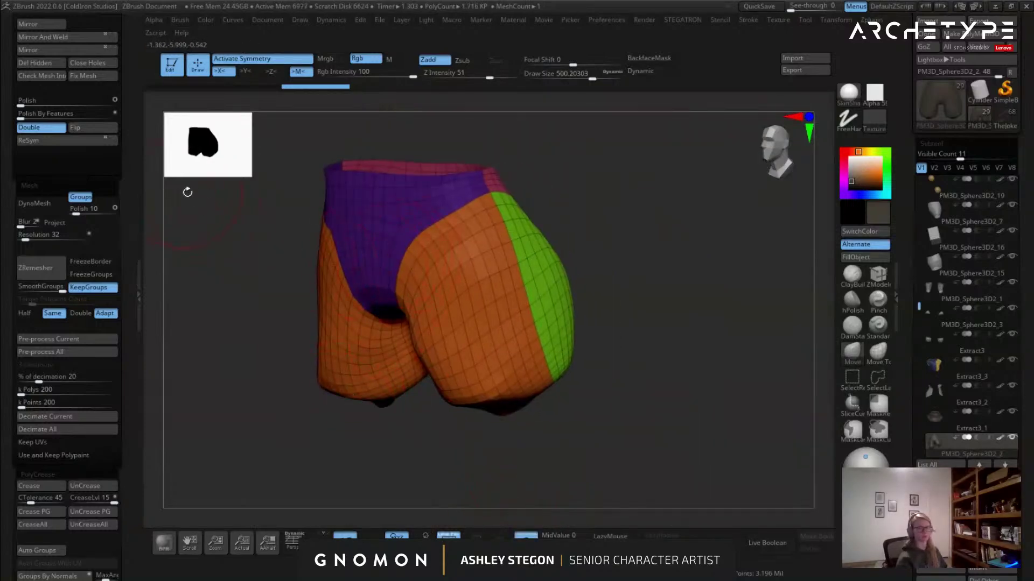
shift+right_drag(378, 317, 540, 314)
key(shift+f)
key(shift+f)
key(s)
drag(524, 330, 518, 330)
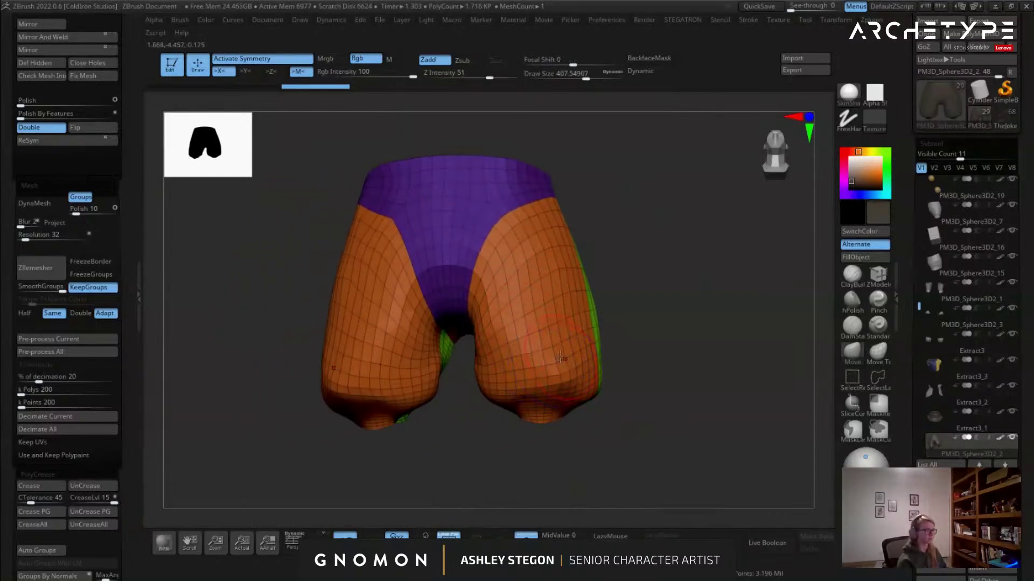
shift+right_drag(544, 367, 533, 369)
Subdivide the trousers up to level 5, hide the wireframe and set the draw size to about 576.
key(ctrl)
key(ctrl+d)
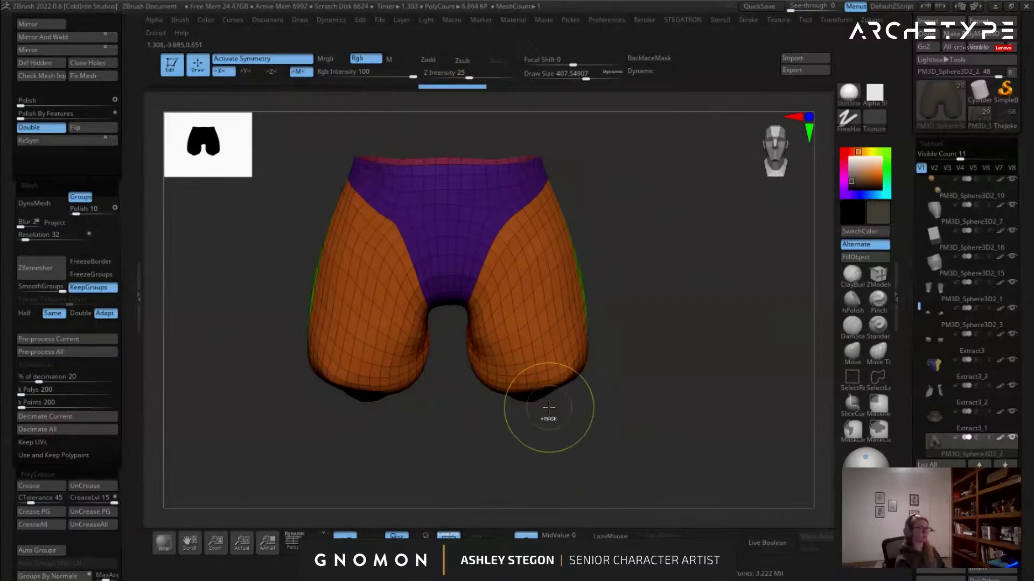
key(shift+f)
key(s)
mouse_move(585, 411)
mouse_down()
mouse_move(597, 412)
mouse_move(575, 388)
mouse_up()
key(ctrl+d)
key(ctrl+d)
key(ctrl+d)
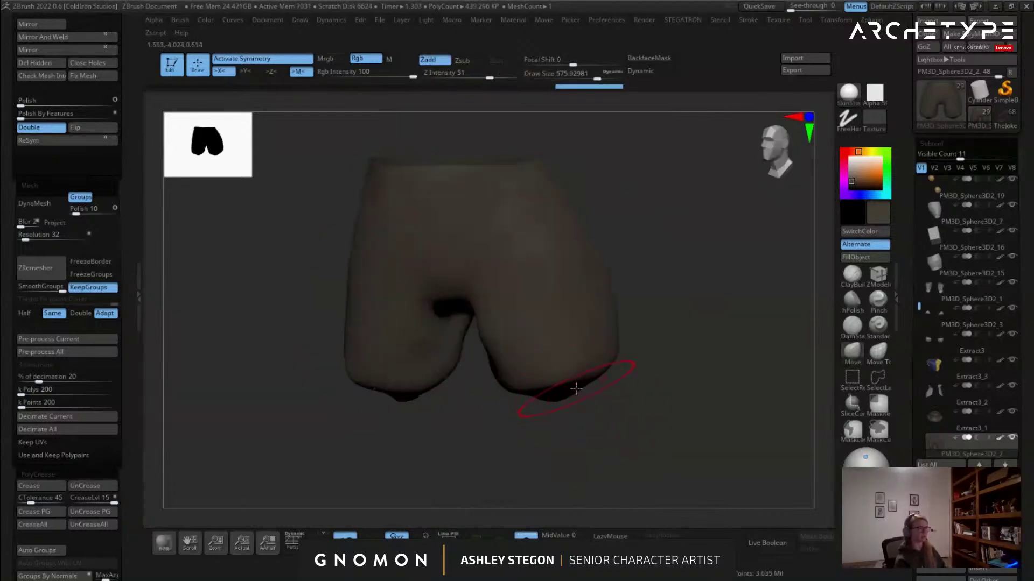
Lower the trousers to subdivision level 3 and choose the Move brush.
drag(120, 217, 129, 329)
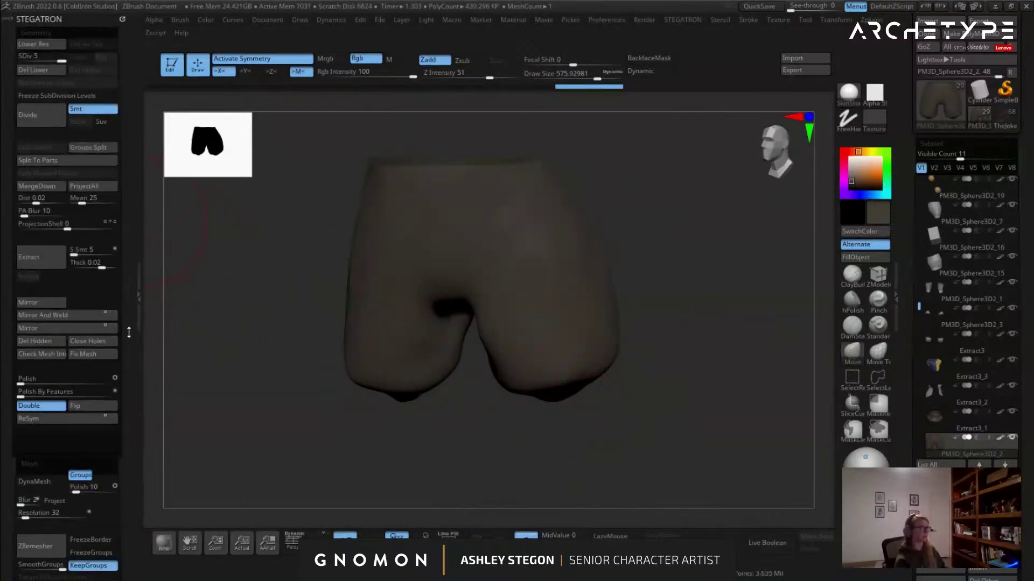
key(shift+d)
key(shift+d)
key(b)
key(m)
key(v)
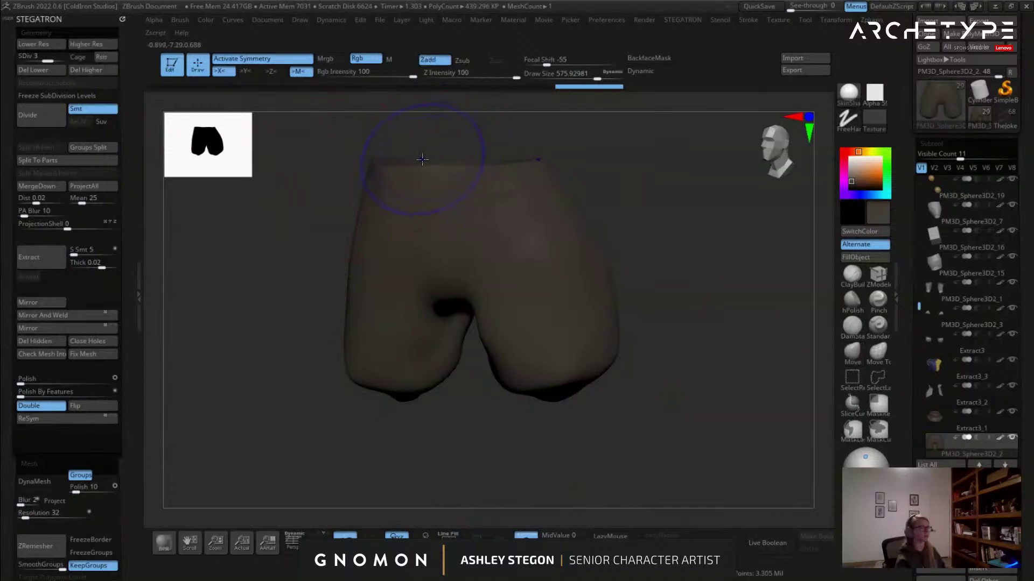
key(shift+f)
key(shift+f)
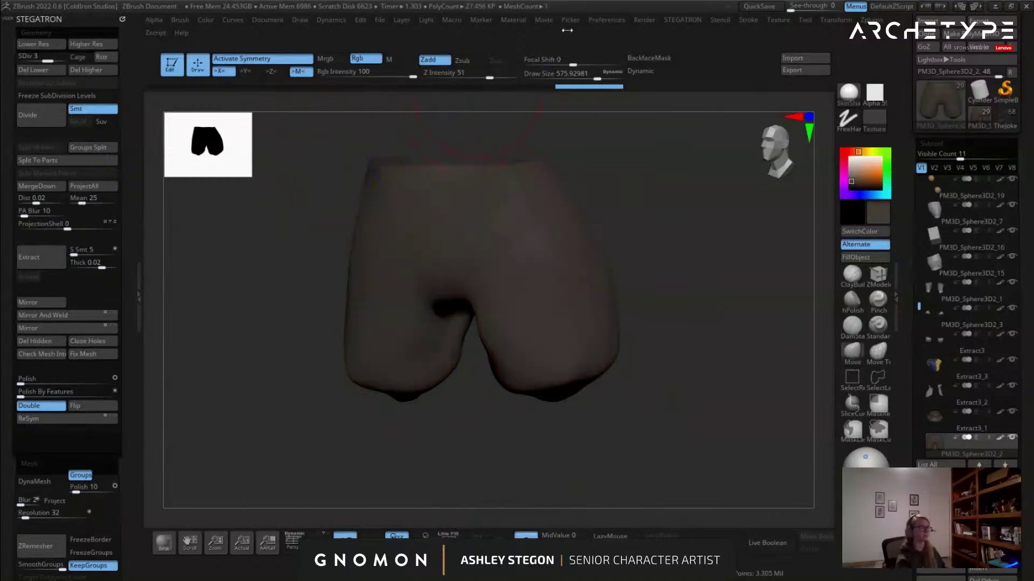
Dock the Dynamics settings above the custom geometry tools.
click(327, 20)
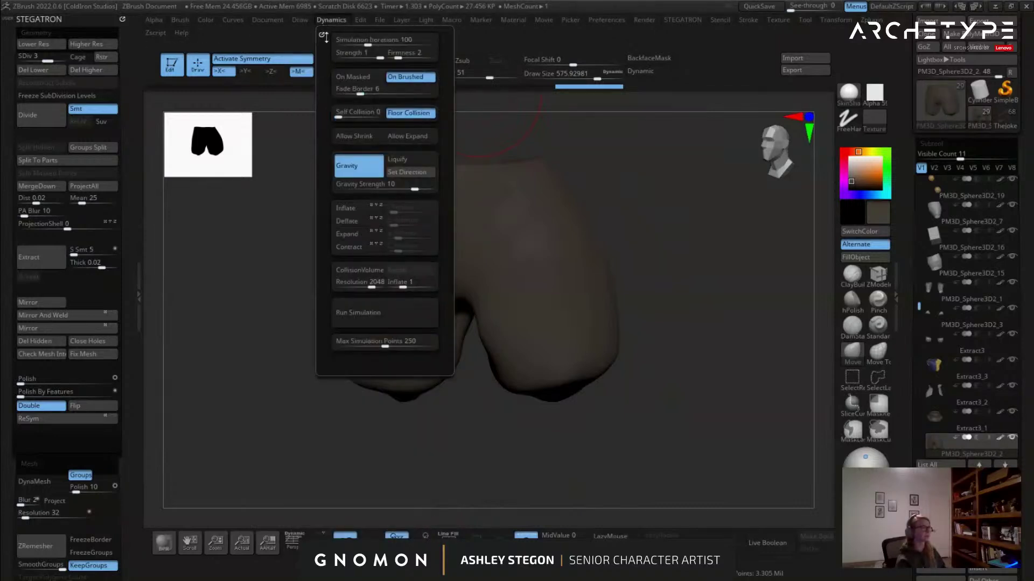
click(331, 24)
click(321, 36)
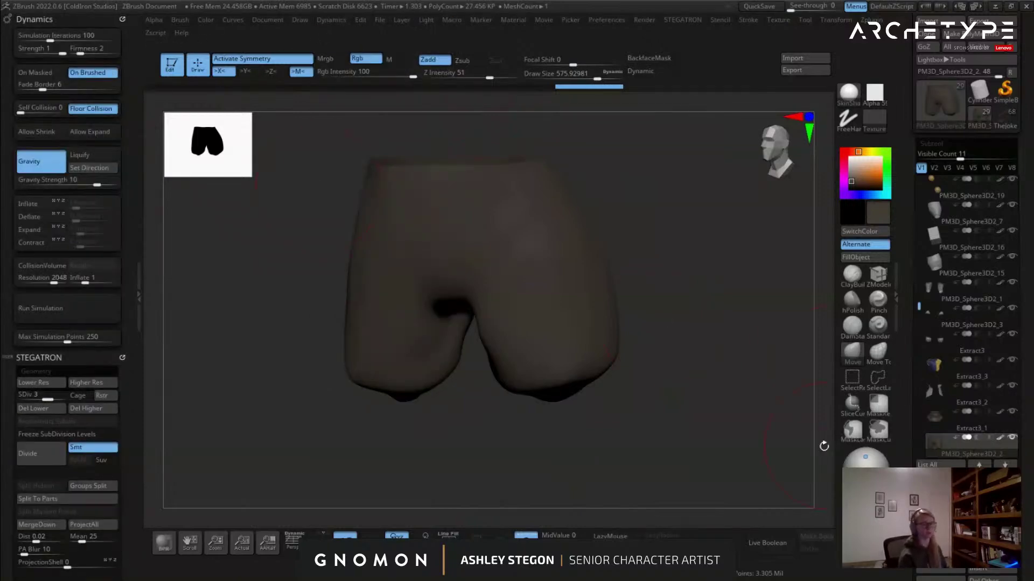
Leave Solo mode and hide the other outfit pieces so only the trousers and the character's body are visible.
click(527, 534)
right_drag(498, 389, 593, 321)
key(x)
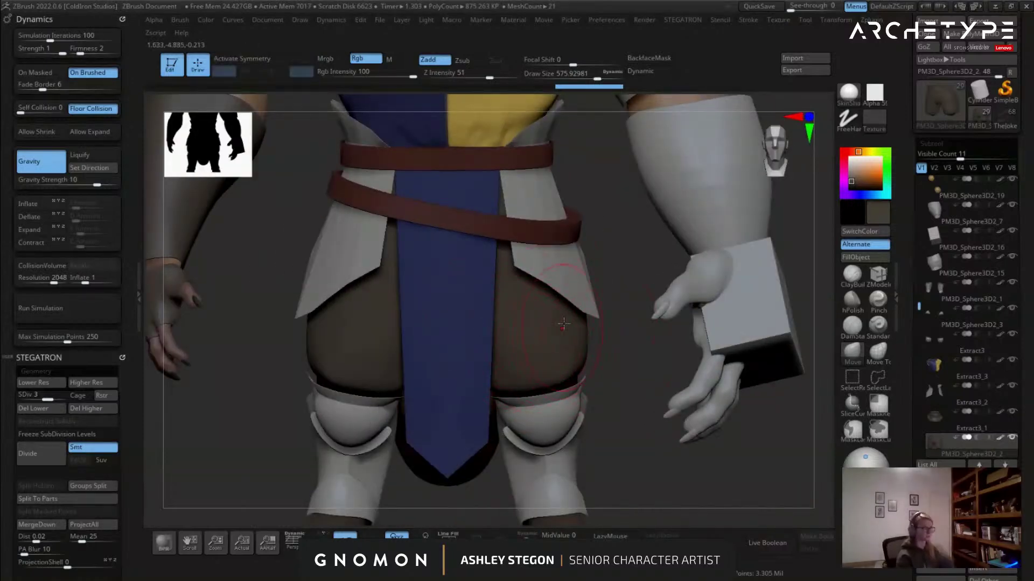
ctrl+right_drag(570, 265, 534, 364)
alt+right_drag(500, 144, 490, 228)
alt+right_drag(502, 439, 590, 257)
alt+right_drag(684, 345, 645, 393)
drag(918, 307, 908, 329)
click(1012, 361)
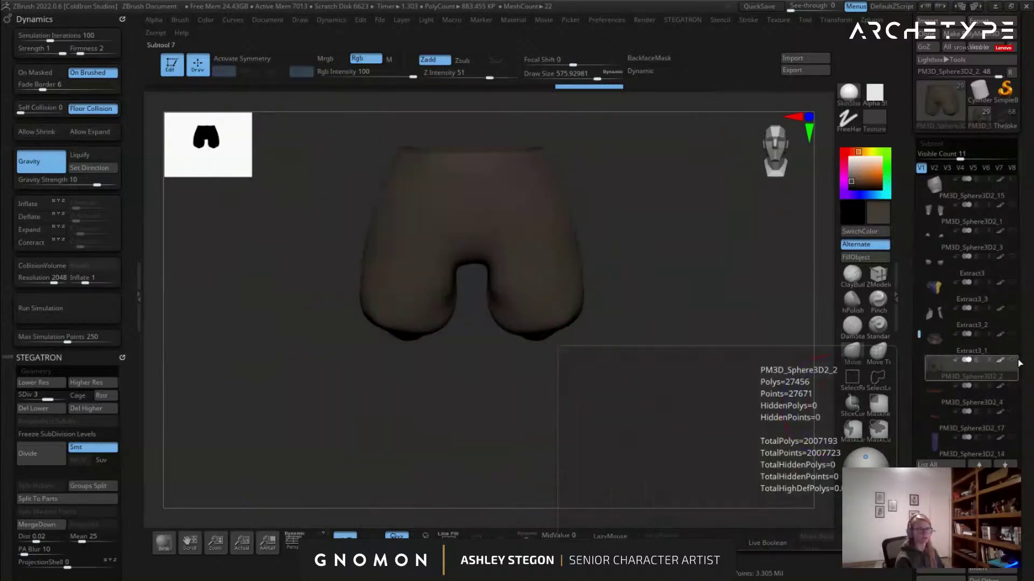
drag(919, 334, 917, 182)
shift+click(1012, 230)
Fit the trousers around the body's waist and legs with the symmetrical Move brush at a draw size of about 666.
mouse_move(660, 272)
mouse_down()
mouse_move(608, 296)
mouse_move(504, 303)
mouse_move(526, 209)
mouse_move(526, 237)
mouse_up()
click(852, 353)
key(Escape)
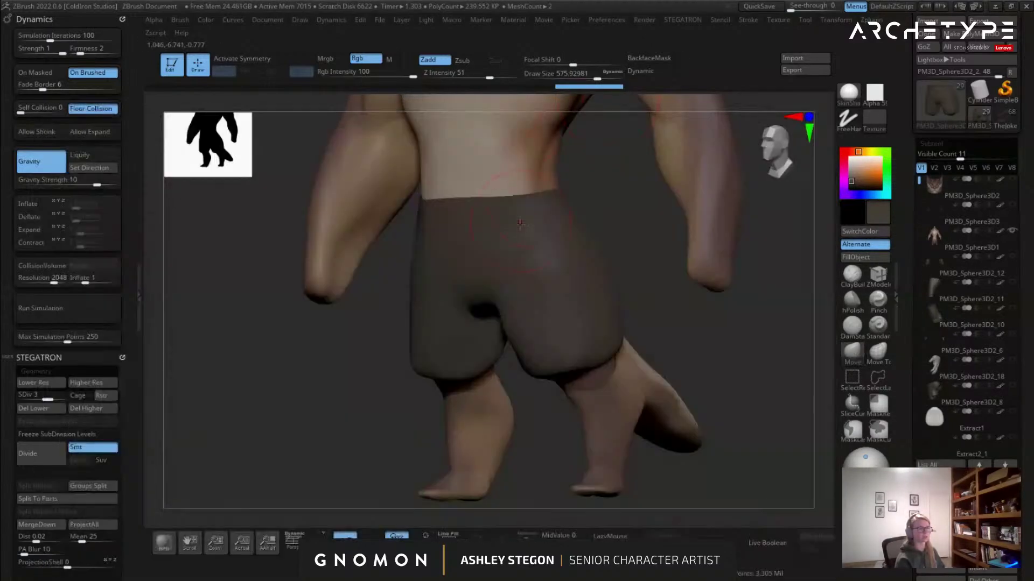
drag(603, 216, 512, 231)
key(x)
mouse_move(673, 227)
mouse_down()
mouse_move(596, 205)
mouse_move(580, 211)
mouse_up()
key(s)
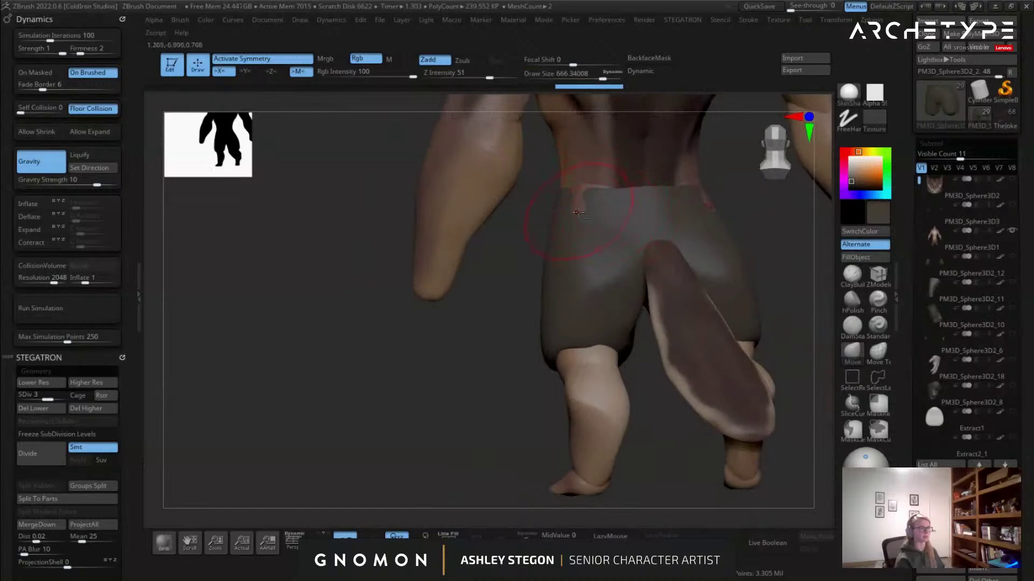
right_drag(602, 324, 601, 349)
drag(592, 350, 615, 345)
mouse_move(609, 345)
right_down()
mouse_move(566, 368)
mouse_move(594, 385)
mouse_move(553, 384)
mouse_move(534, 402)
mouse_move(551, 388)
mouse_move(517, 395)
mouse_move(510, 385)
right_up()
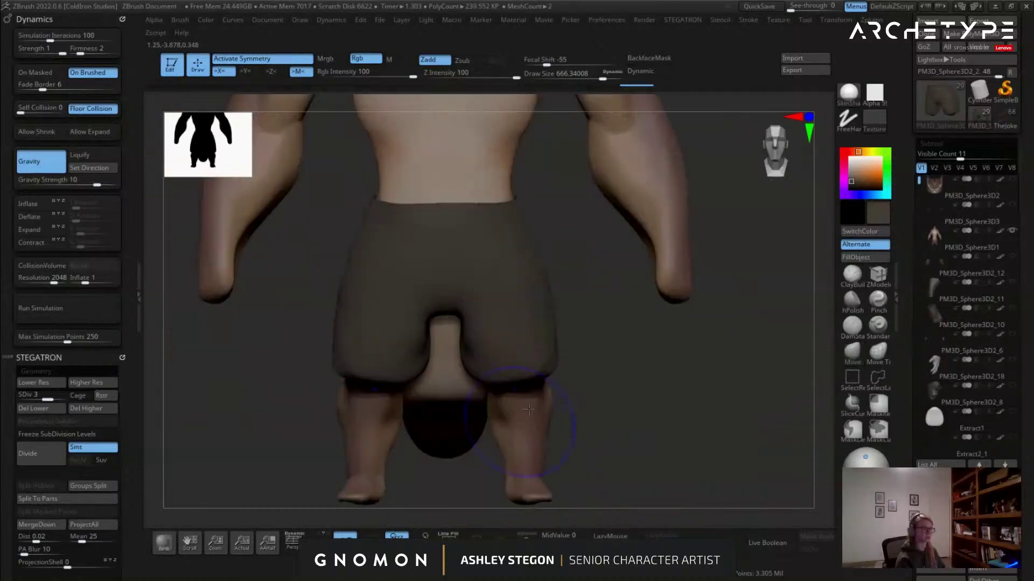
Enable the collision volume for the cloth simulation, keeping gravity on, and inspect the trousers against the body.
right_drag(502, 265, 619, 293)
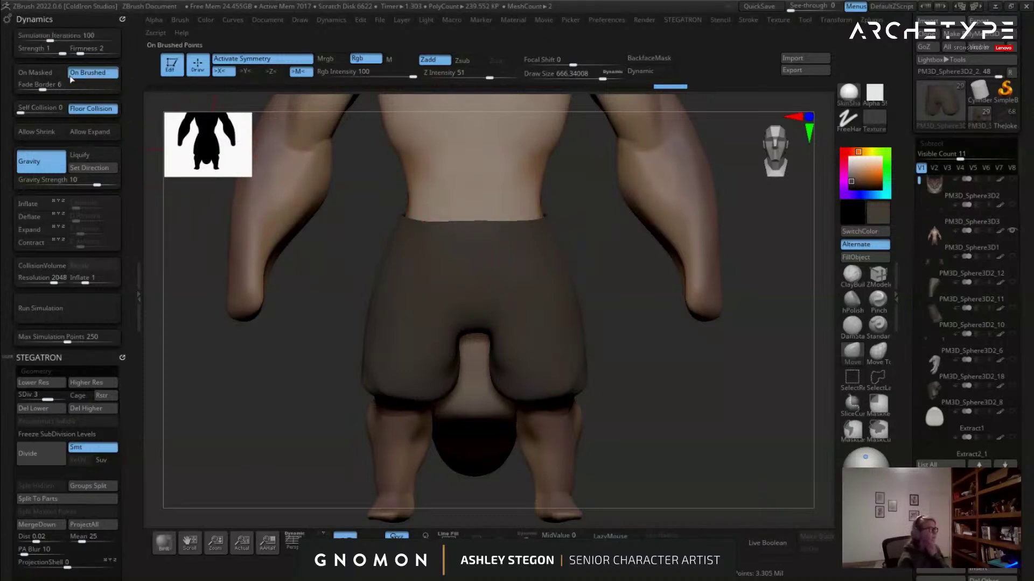
click(47, 161)
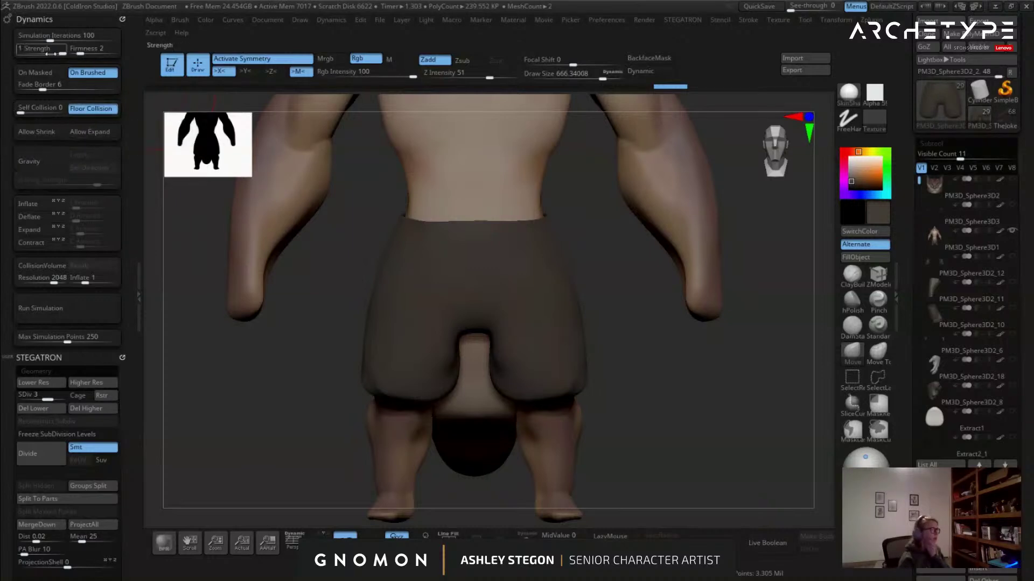
click(39, 162)
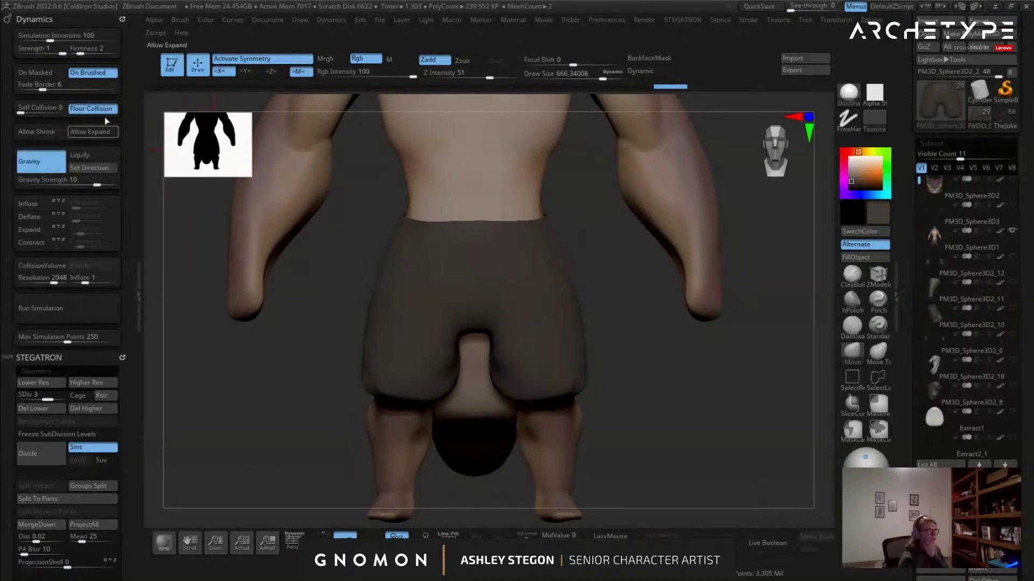
click(54, 265)
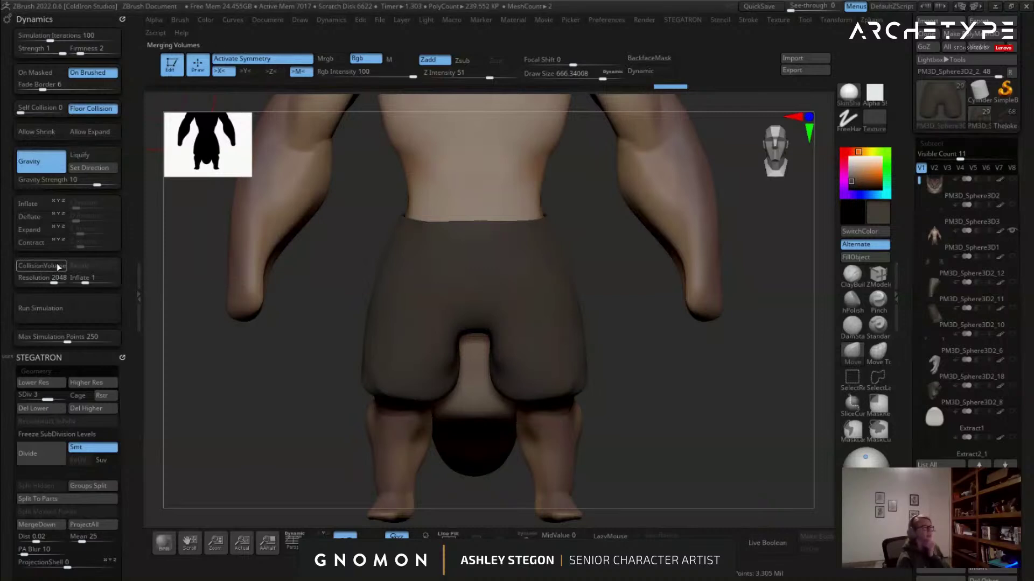
drag(607, 315, 499, 289)
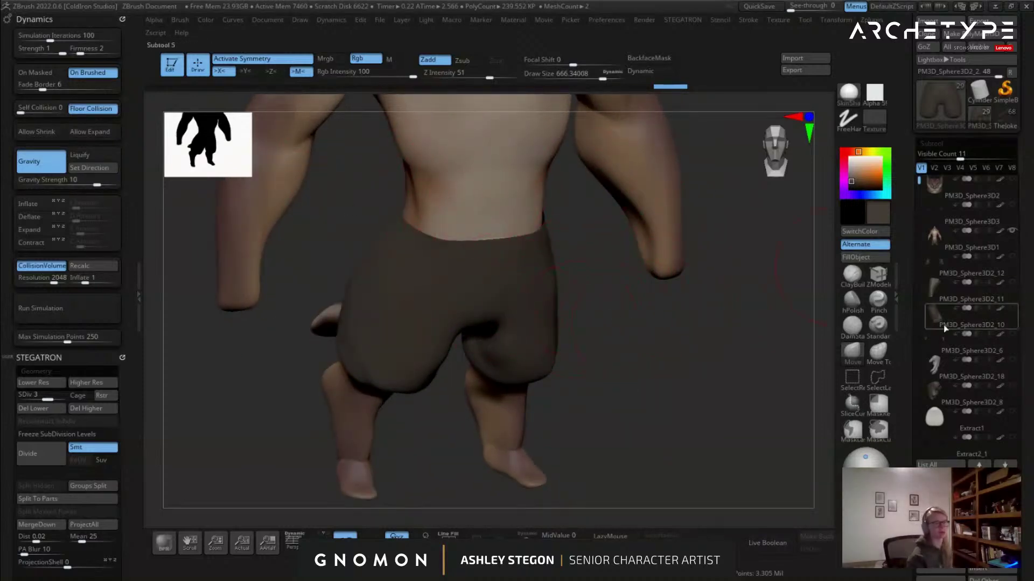
mouse_move(943, 309)
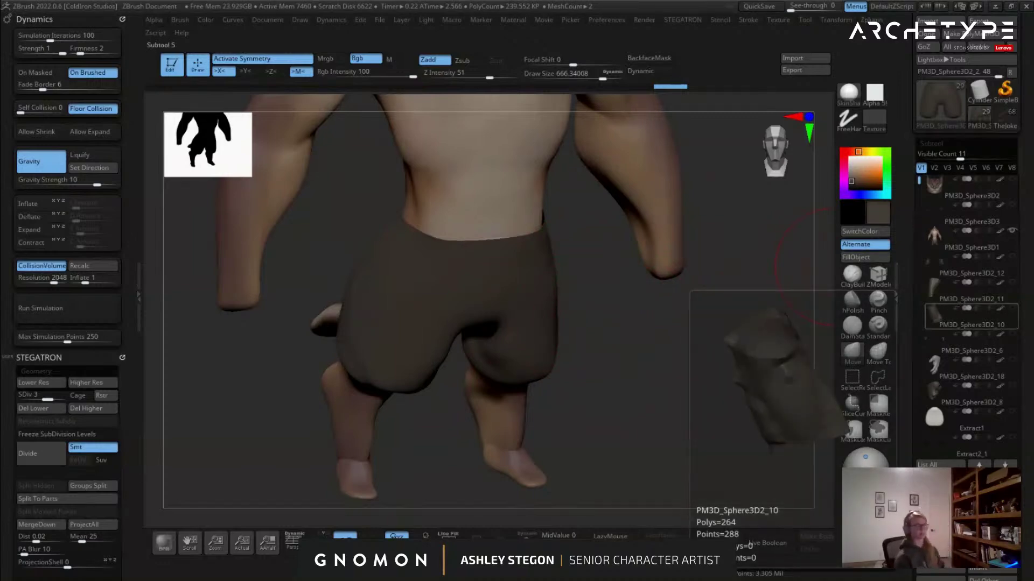
mouse_move(572, 350)
mouse_down()
mouse_move(544, 341)
mouse_move(519, 196)
mouse_move(497, 297)
mouse_move(619, 301)
mouse_move(518, 306)
mouse_up()
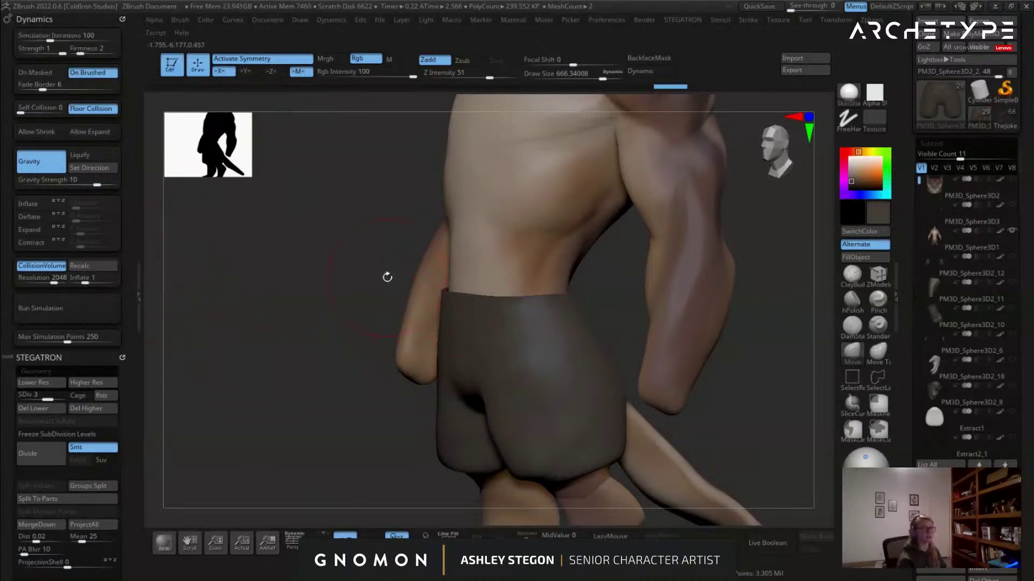
Set up the ClothNudge brush with symmetry off, a simulation firmness of 4 and a draw size of about 804.
key(b)
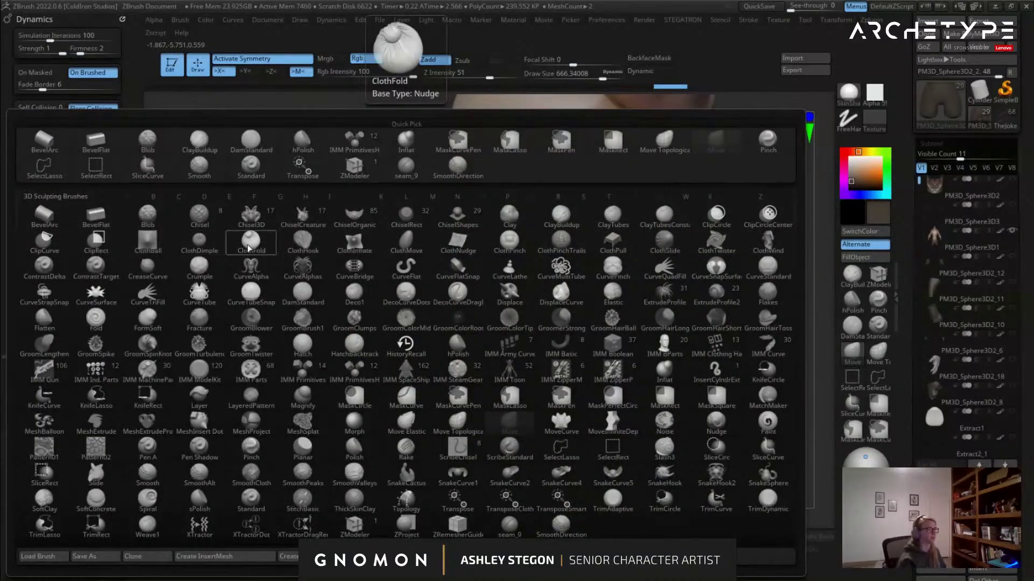
click(458, 246)
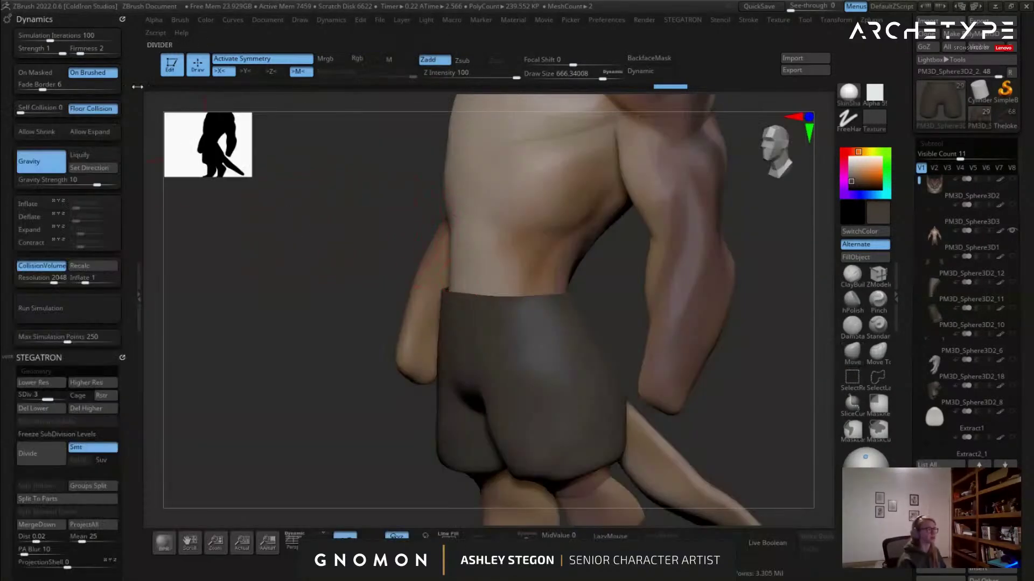
click(97, 52)
shift+right_drag(488, 270, 489, 267)
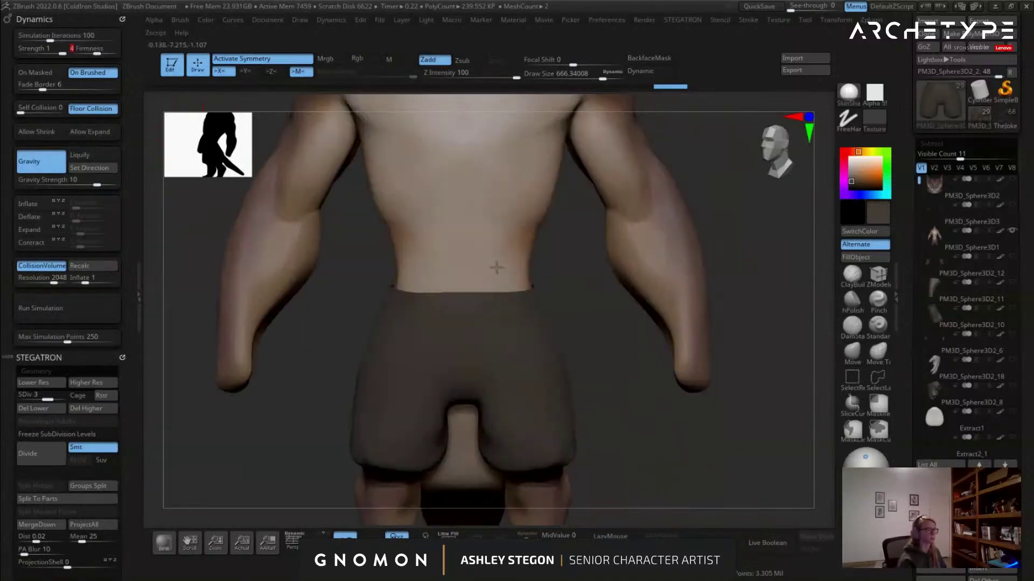
key(x)
key(s)
drag(527, 382, 539, 402)
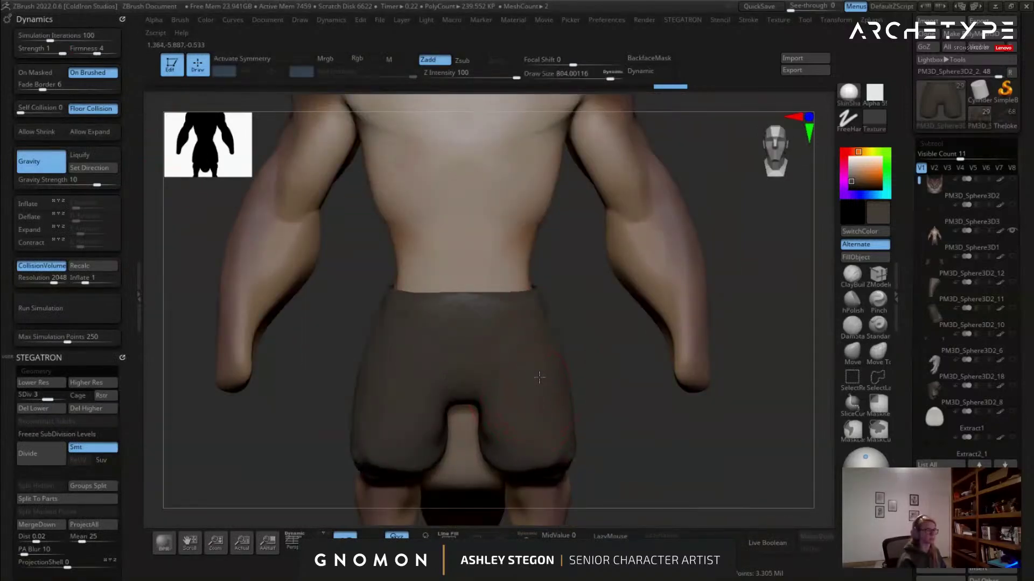
Try nudging the cloth on the front of the trousers with ClothNudge, and undo the strokes.
right_drag(565, 412, 573, 421)
alt+right_drag(538, 366, 519, 289)
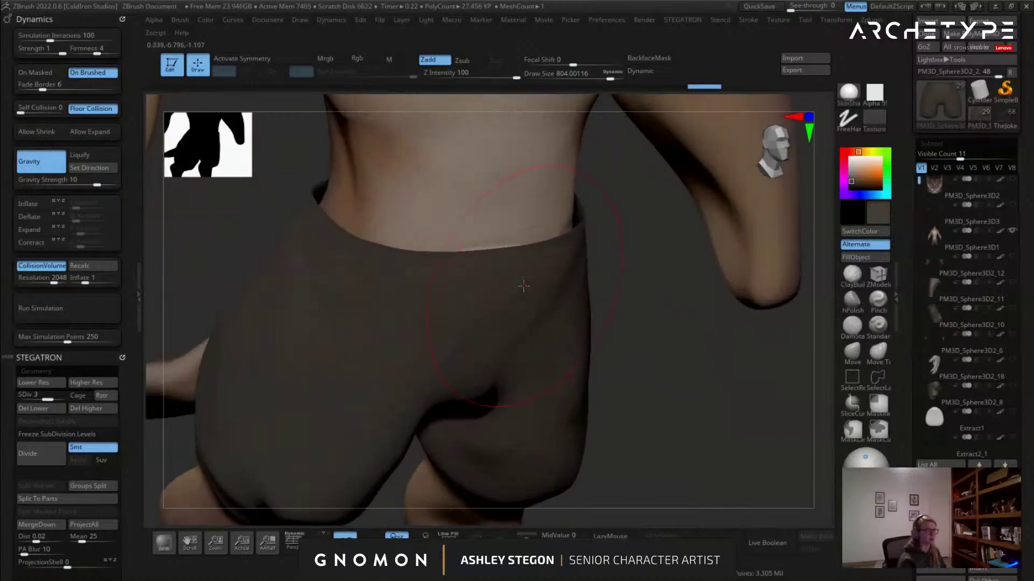
right_drag(592, 352, 468, 355)
drag(533, 321, 528, 339)
key(ctrl+z)
key(ctrl+z)
Set the collision volume's inflate value to about 0.28.
shift+right_drag(530, 328, 586, 325)
ctrl+right_drag(585, 325, 573, 350)
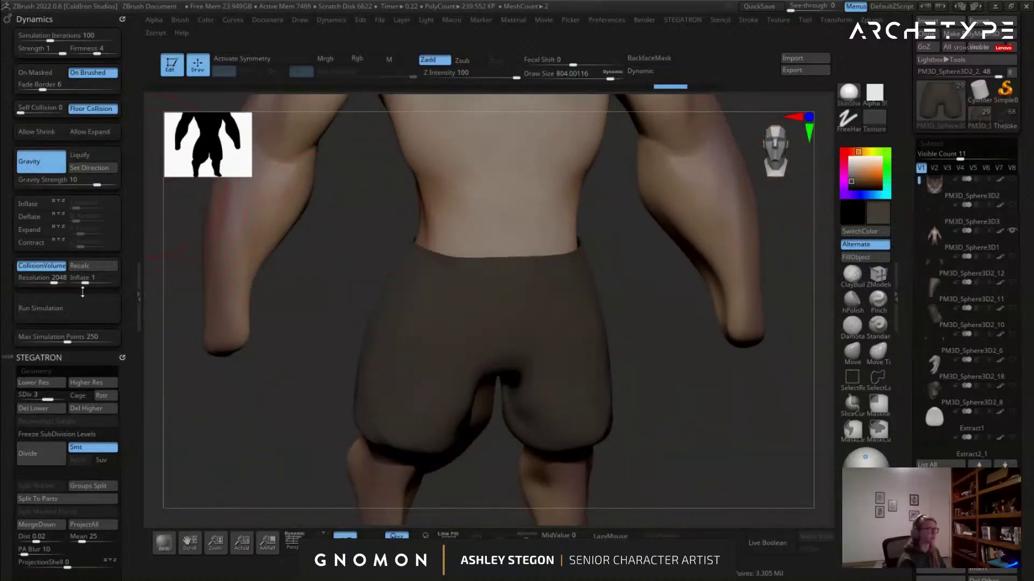
drag(81, 282, 85, 282)
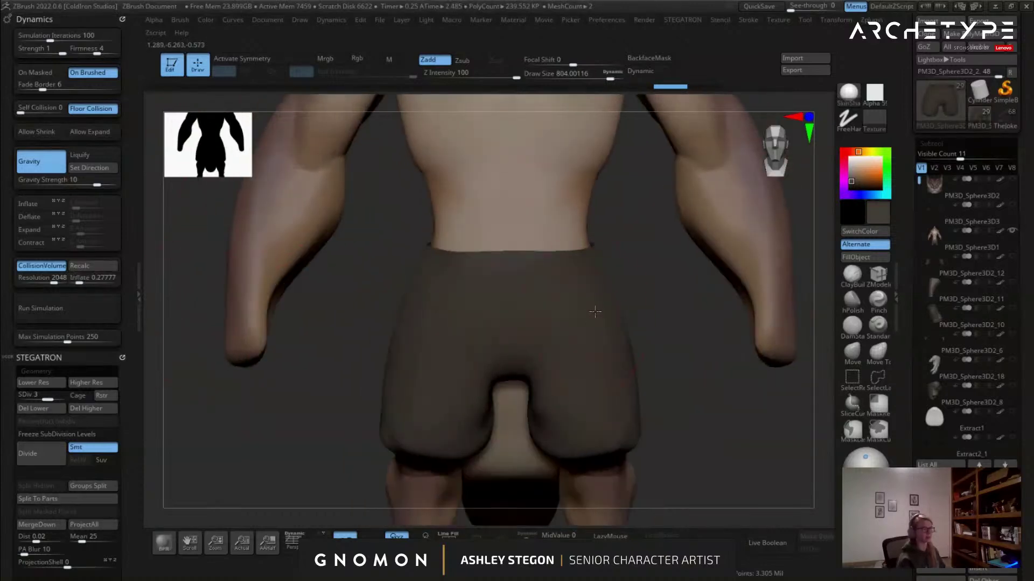
Try nudging the trouser legs from the front and sides with ClothNudge up to draw size 1000, and undo the strokes.
mouse_move(601, 383)
right_down()
mouse_move(588, 358)
mouse_move(572, 347)
mouse_move(558, 360)
mouse_move(479, 288)
mouse_move(554, 267)
mouse_move(532, 323)
right_up()
mouse_move(551, 303)
mouse_down()
mouse_move(556, 323)
mouse_move(544, 325)
mouse_up()
right_drag(545, 325, 470, 323)
drag(471, 323, 474, 315)
mouse_move(473, 315)
right_down()
mouse_move(591, 339)
mouse_move(635, 321)
right_up()
drag(498, 333, 535, 341)
right_drag(536, 340, 526, 281)
key(ctrl+z)
key(ctrl+z)
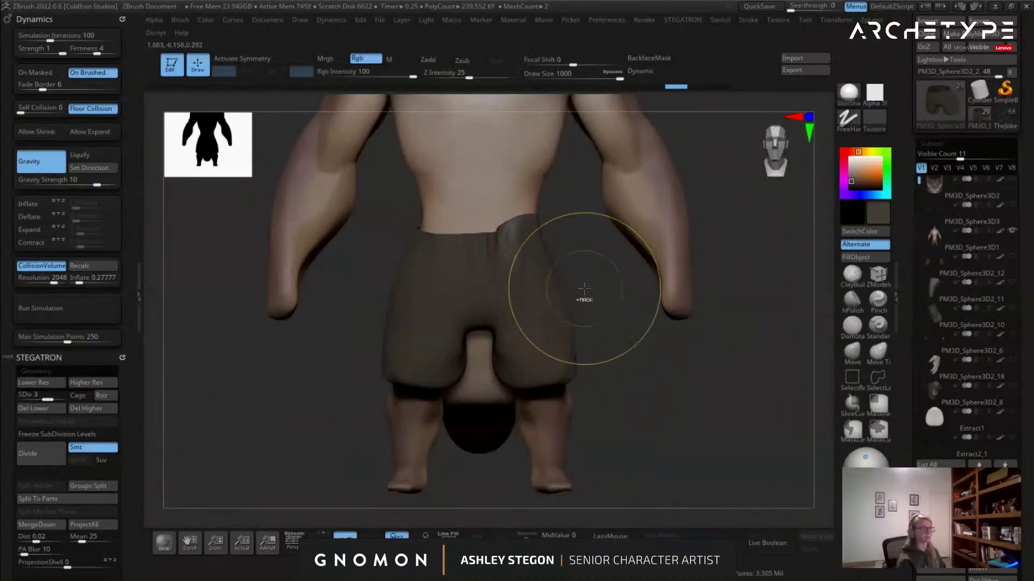
right_drag(588, 298, 573, 295)
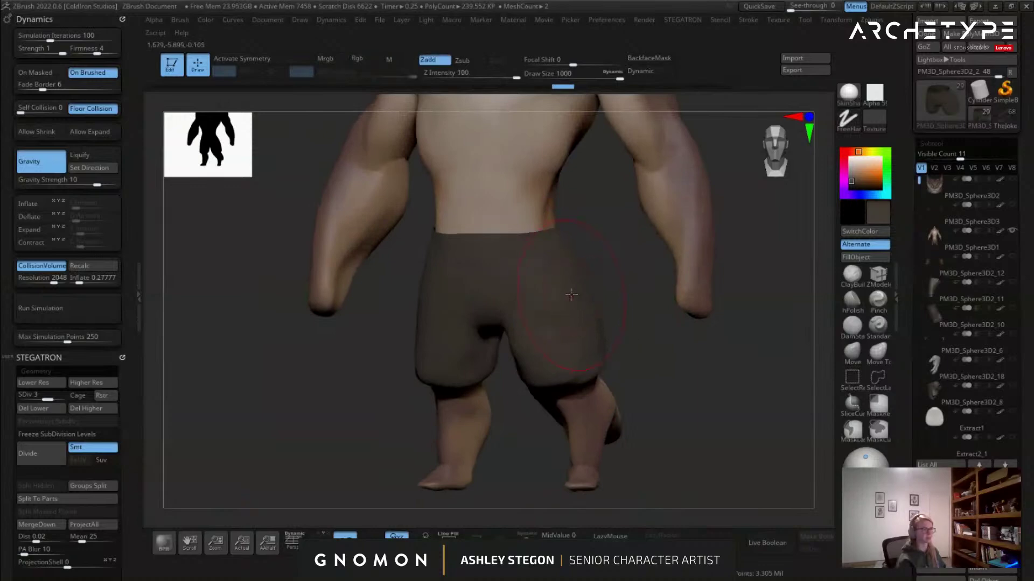
key(ctrl+z)
Set the simulation firmness to 1 and try working wrinkles into the character's left trouser leg with ClothNudge at draw size 1000.
mouse_move(98, 52)
mouse_down()
mouse_move(109, 54)
mouse_move(73, 54)
mouse_up()
key(s)
click(599, 306)
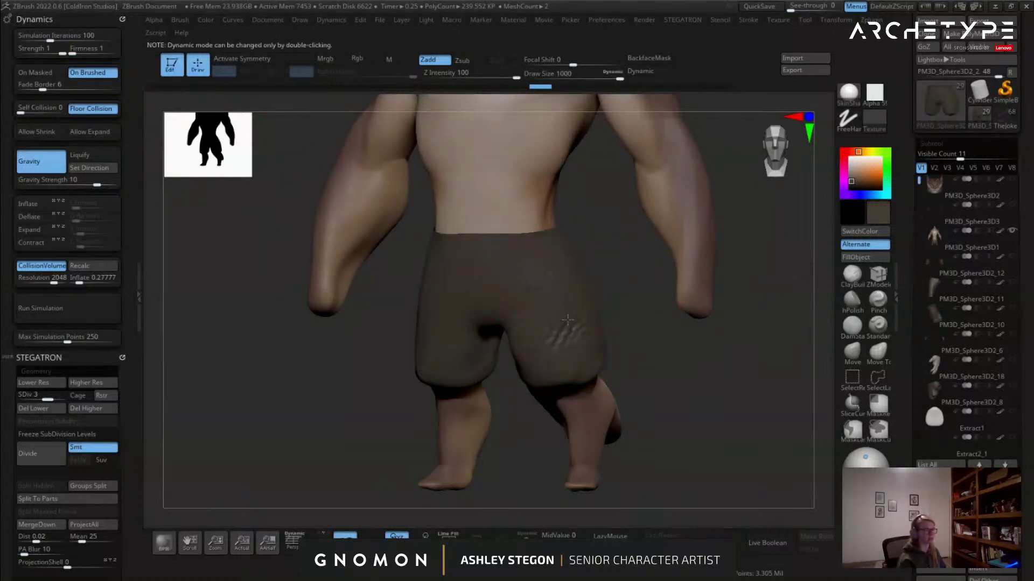
key(f)
mouse_move(563, 365)
mouse_down()
mouse_move(571, 283)
mouse_move(547, 352)
mouse_move(586, 344)
mouse_move(521, 318)
mouse_move(541, 285)
mouse_up()
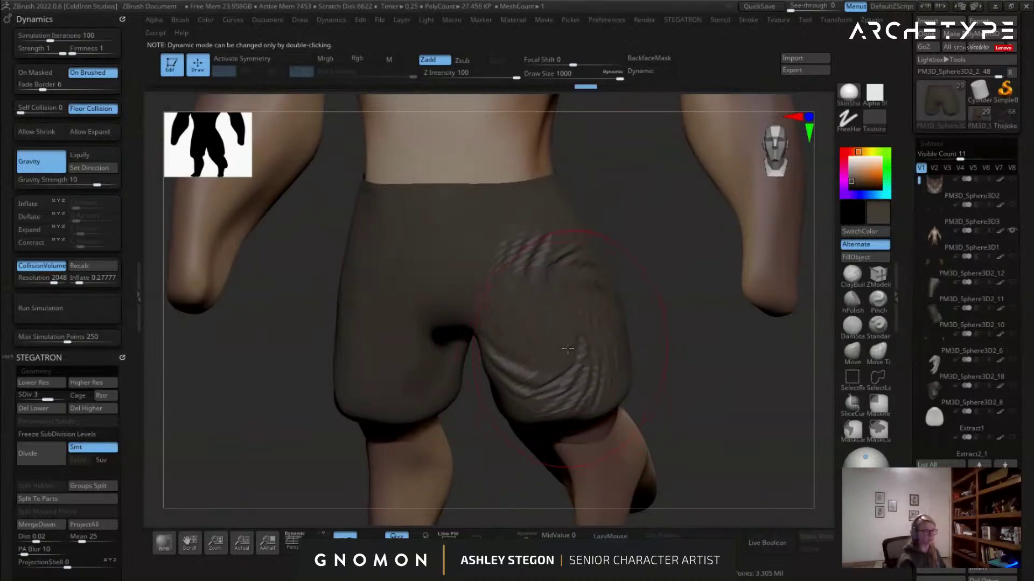
right_drag(635, 323, 543, 334)
mouse_move(543, 334)
mouse_down()
mouse_move(594, 318)
mouse_move(580, 282)
mouse_move(614, 343)
mouse_up()
drag(649, 330, 611, 354)
drag(617, 275, 660, 329)
drag(650, 284, 676, 347)
drag(681, 344, 635, 370)
right_drag(666, 366, 614, 366)
shift+drag(669, 318, 673, 357)
mouse_move(601, 362)
right_down()
mouse_move(636, 365)
mouse_move(549, 307)
right_up()
Undo the wrinkle strokes made on the left trouser leg.
key(ctrl)
key(ctrl+z)
key(ctrl+z)
key(ctrl+z)
key(ctrl+z)
key(ctrl+z)
key(ctrl+z)
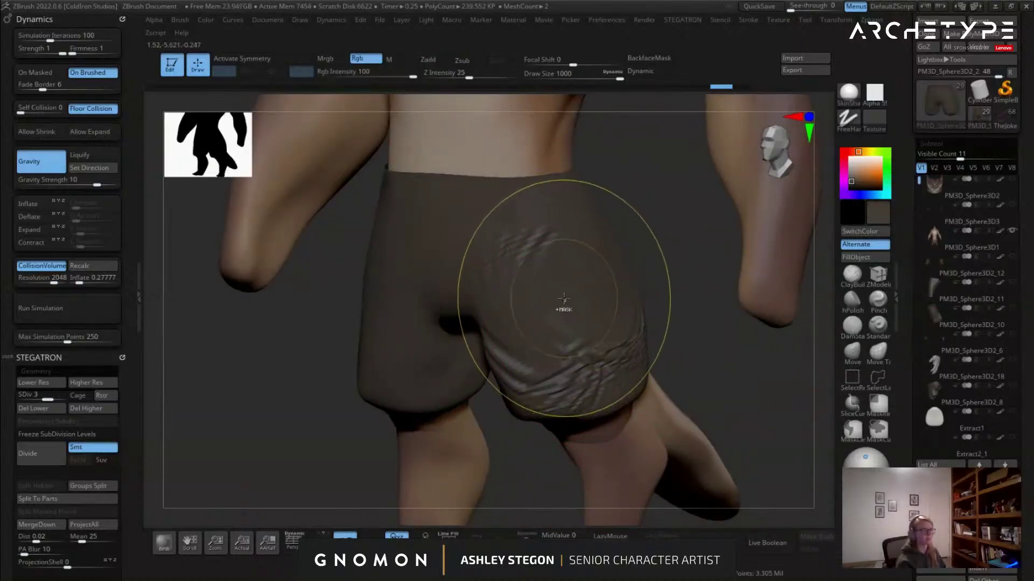
key(ctrl+z)
Try nudging the left trouser leg with a firmness of 6 and a draw size of about 955, and undo the stroke.
right_drag(569, 289, 538, 242)
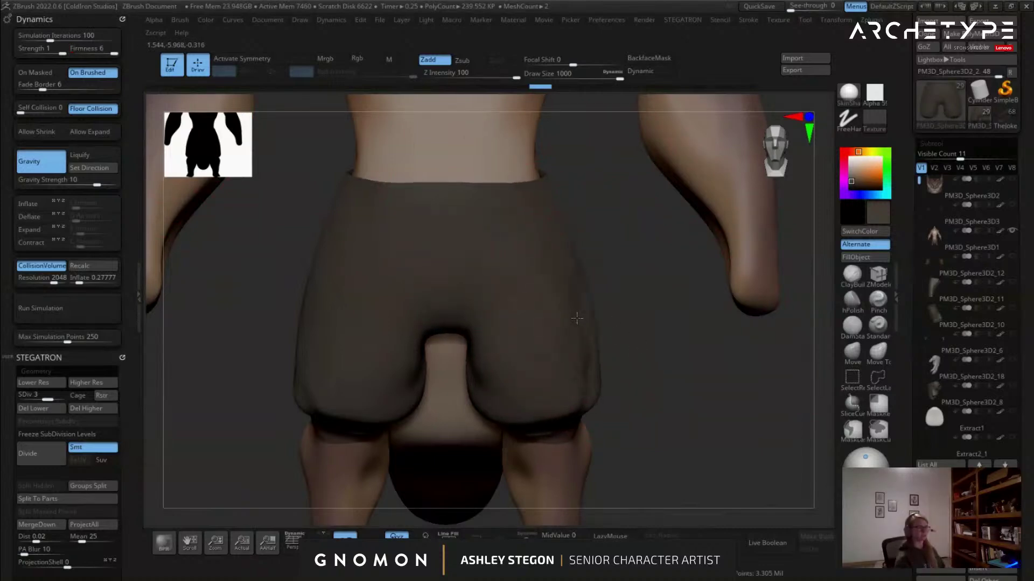
key(s)
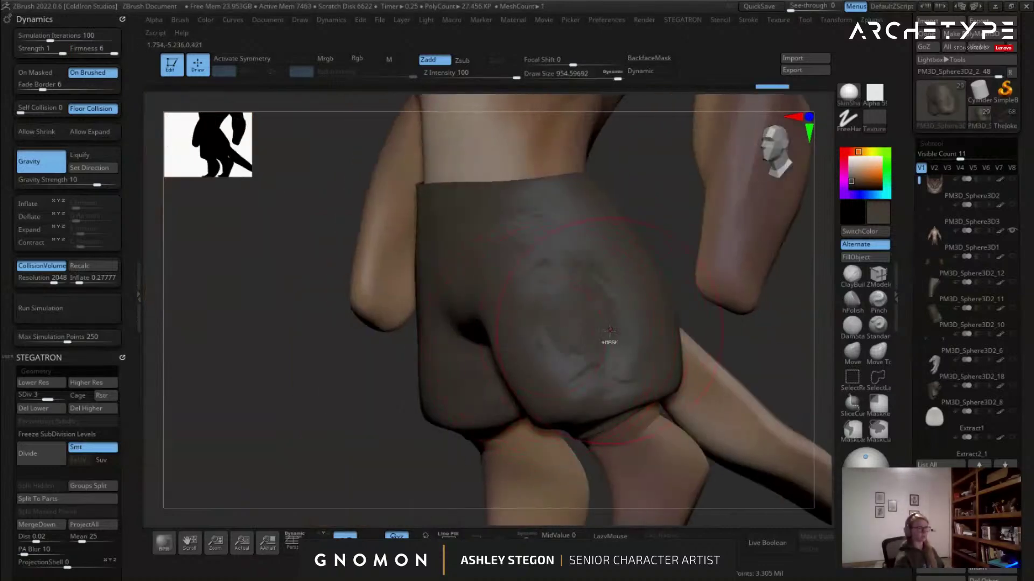
shift+drag(598, 317, 613, 361)
alt+drag(358, 323, 358, 247)
key(ctrl+z)
Set the simulation firmness to 5 and nudge soft folds into the front and back of the trouser legs near the hems.
drag(111, 54, 98, 55)
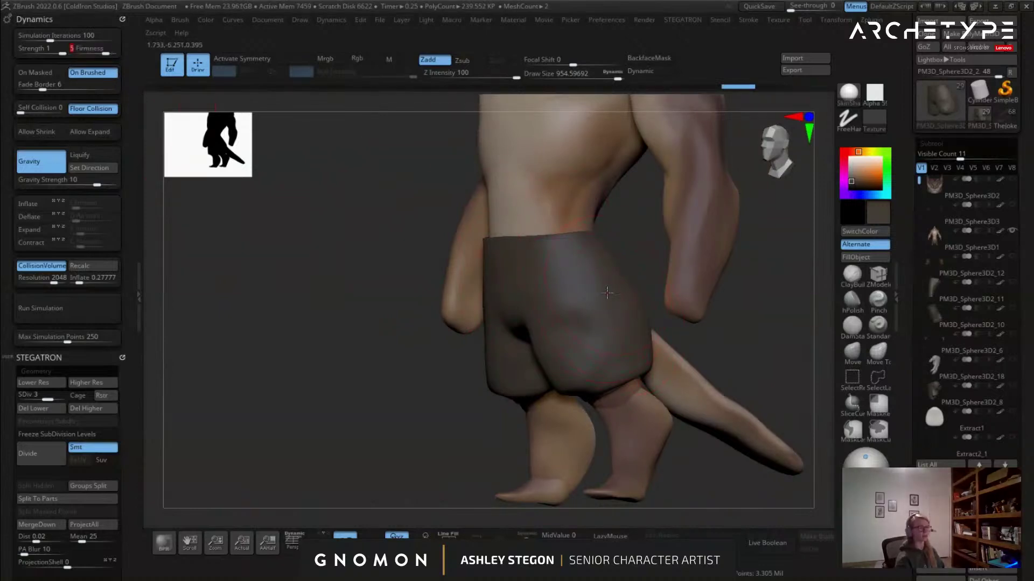
right_drag(600, 330, 568, 312)
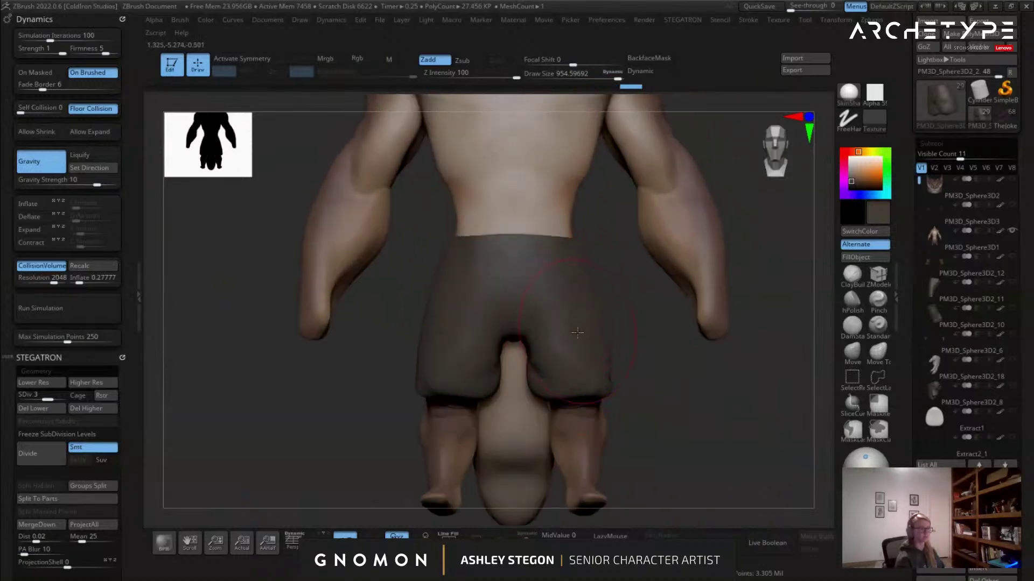
right_drag(575, 364, 566, 335)
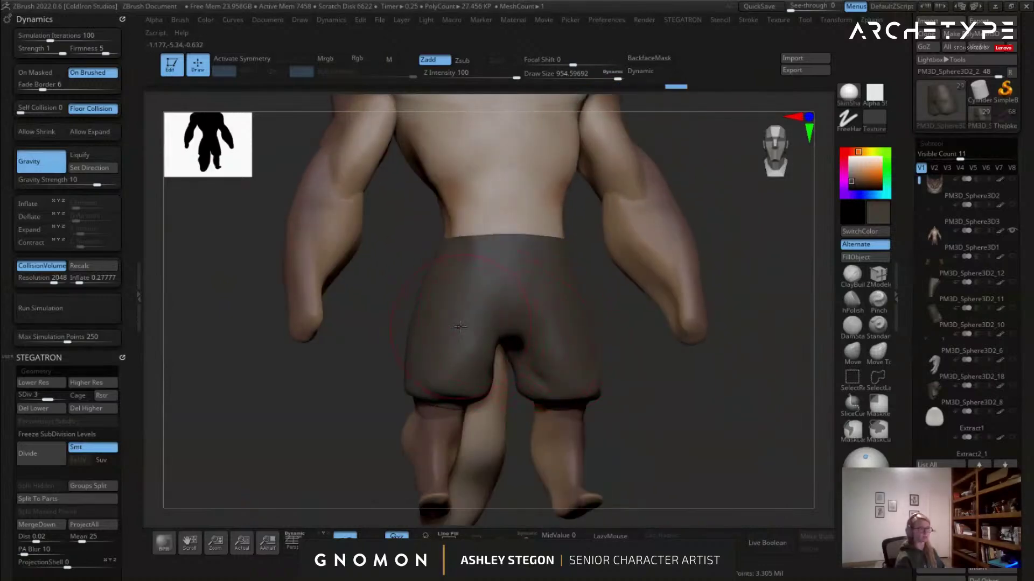
right_drag(482, 338, 466, 325)
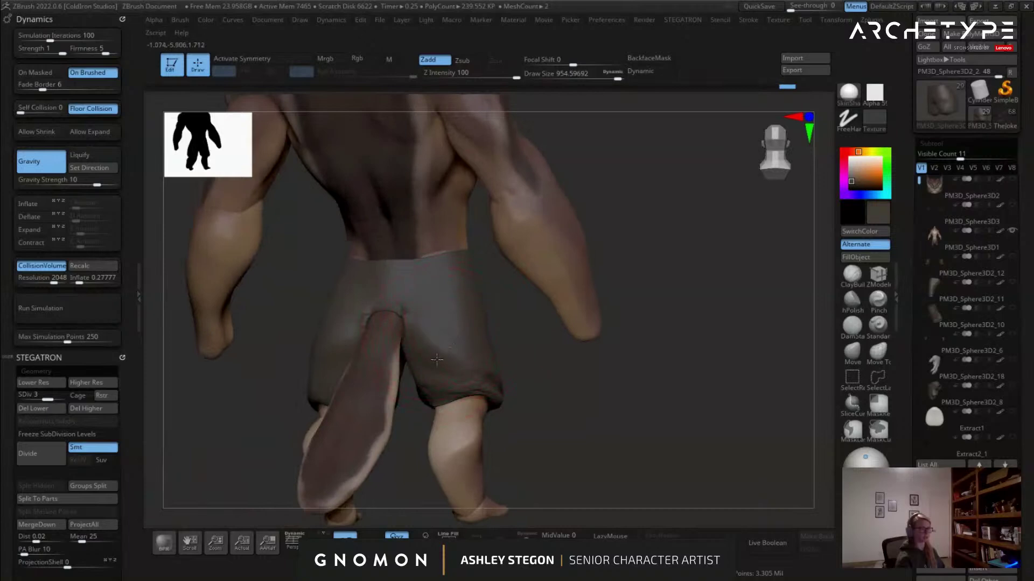
drag(451, 363, 423, 349)
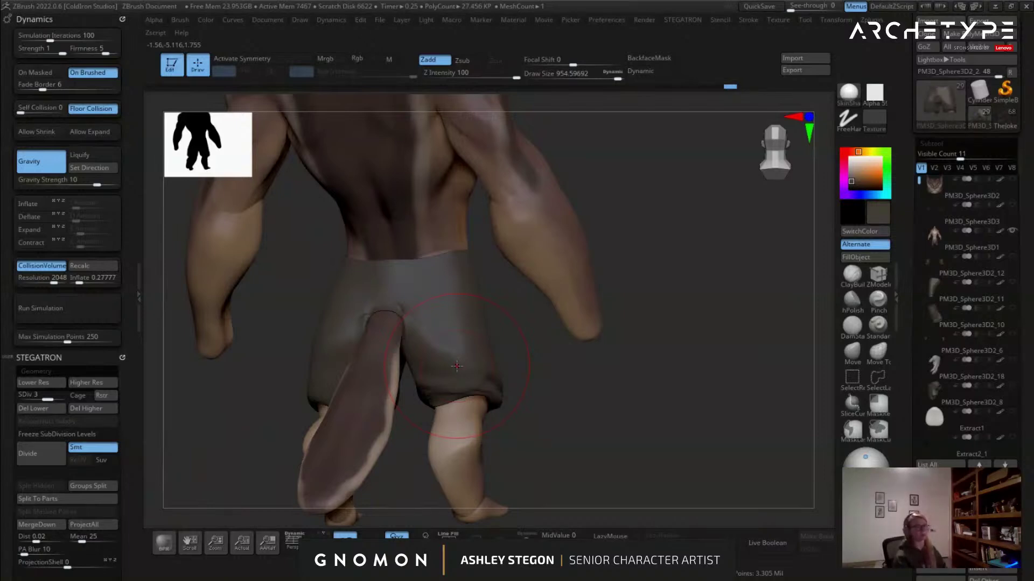
drag(658, 319, 495, 350)
drag(547, 406, 566, 306)
Reduce the draw size to about 856 and check the cloth around the back of the legs, the tail and the underside.
right_drag(615, 291, 673, 290)
key(s)
mouse_move(485, 269)
right_down()
mouse_move(410, 253)
mouse_move(511, 279)
mouse_move(577, 280)
right_up()
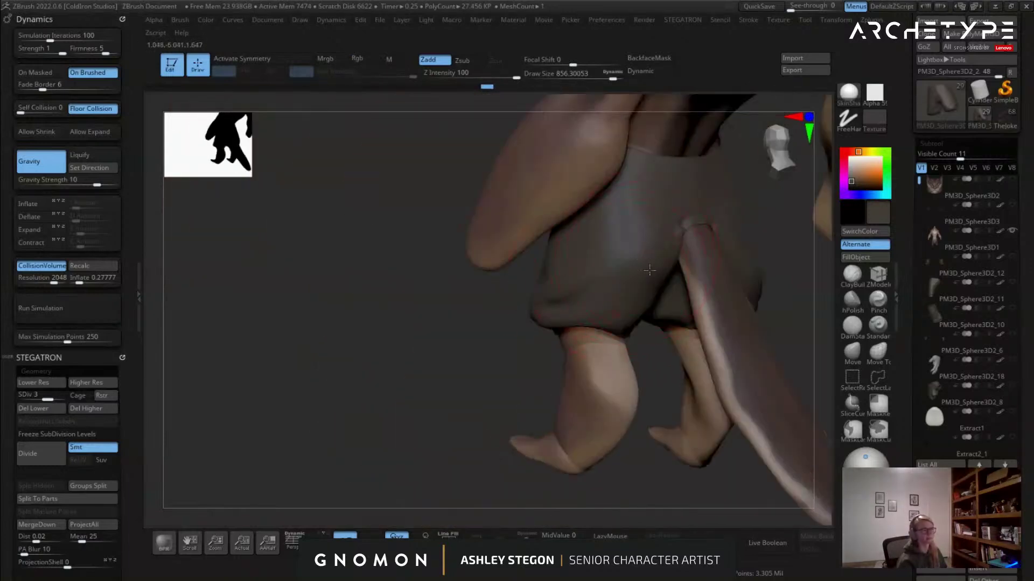
right_drag(650, 258, 637, 258)
right_drag(727, 230, 737, 277)
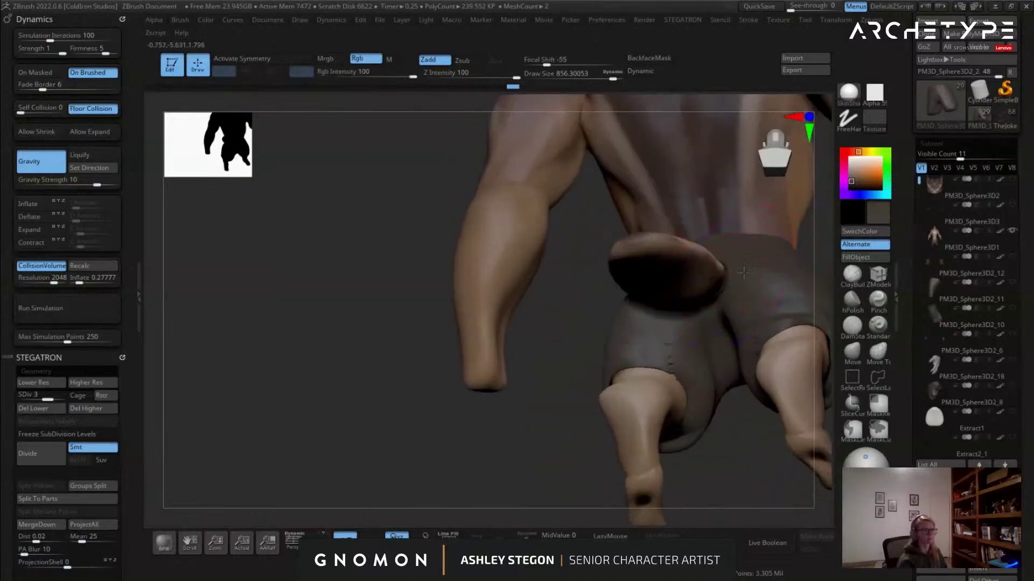
mouse_move(716, 317)
right_down()
mouse_move(794, 321)
mouse_move(516, 302)
right_up()
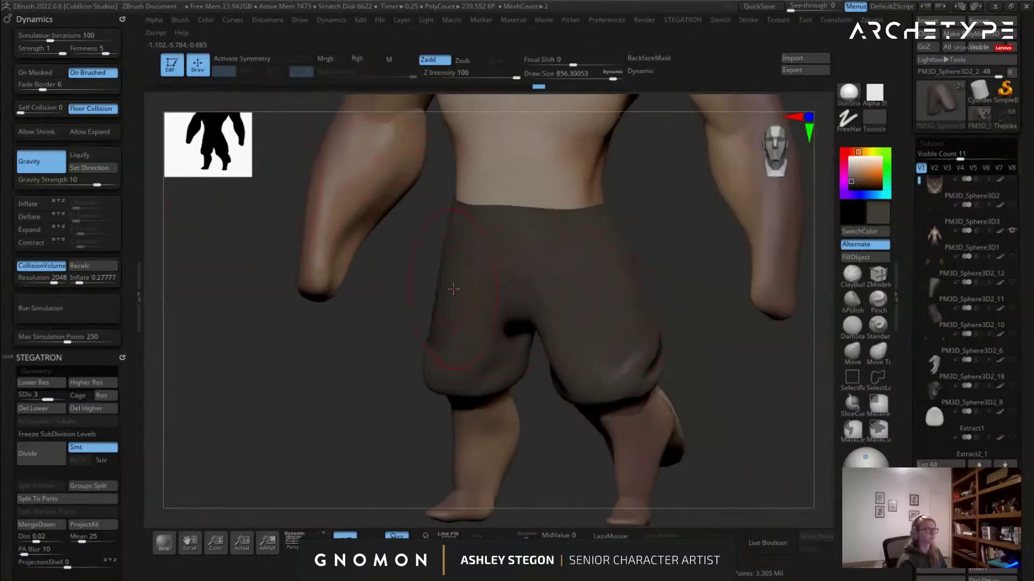
Set the firmness to 4 and the draw size to about 743, and nudge folds around the lower trouser legs.
drag(102, 53, 96, 53)
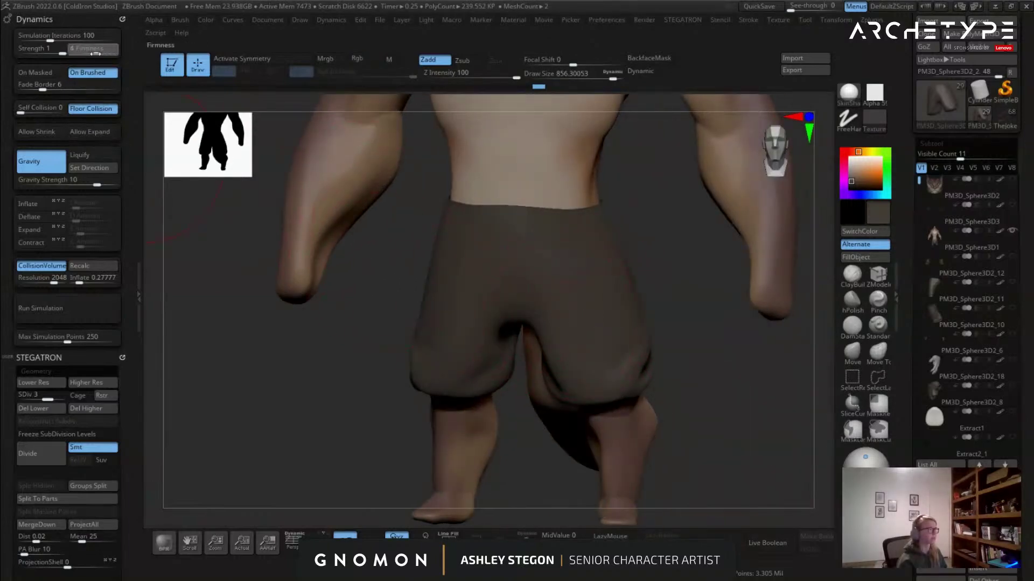
right_drag(525, 247, 587, 299)
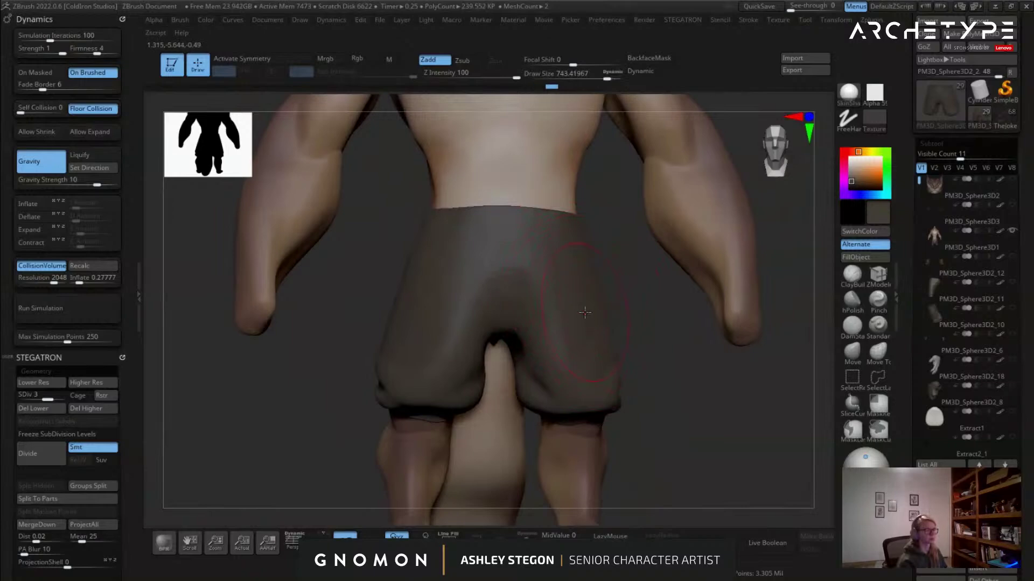
key(ctrl+z)
mouse_move(600, 304)
right_down()
mouse_move(597, 326)
mouse_move(498, 308)
mouse_move(431, 330)
mouse_move(440, 303)
right_up()
key(ctrl+shift+z)
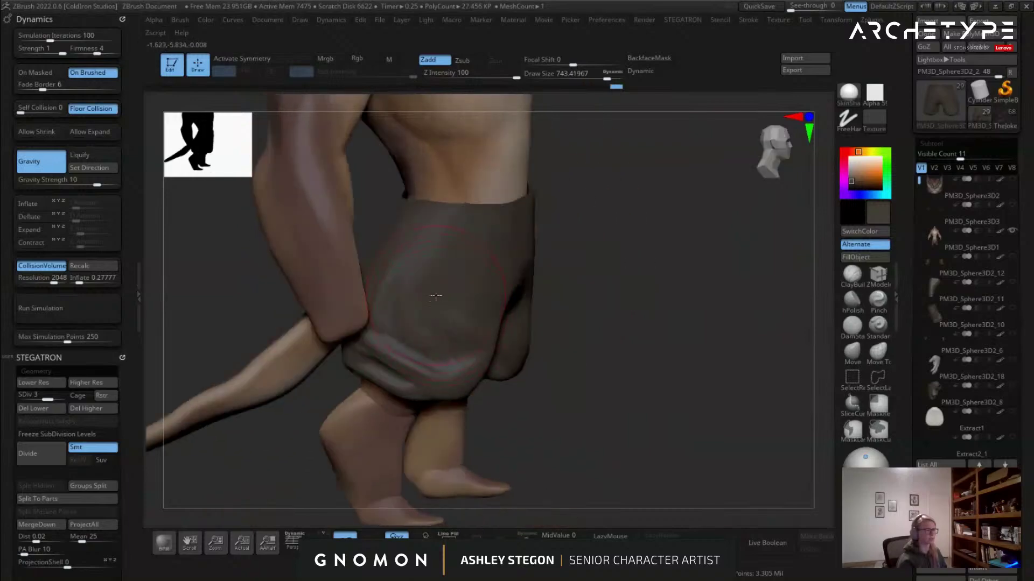
key(ctrl+shift+z)
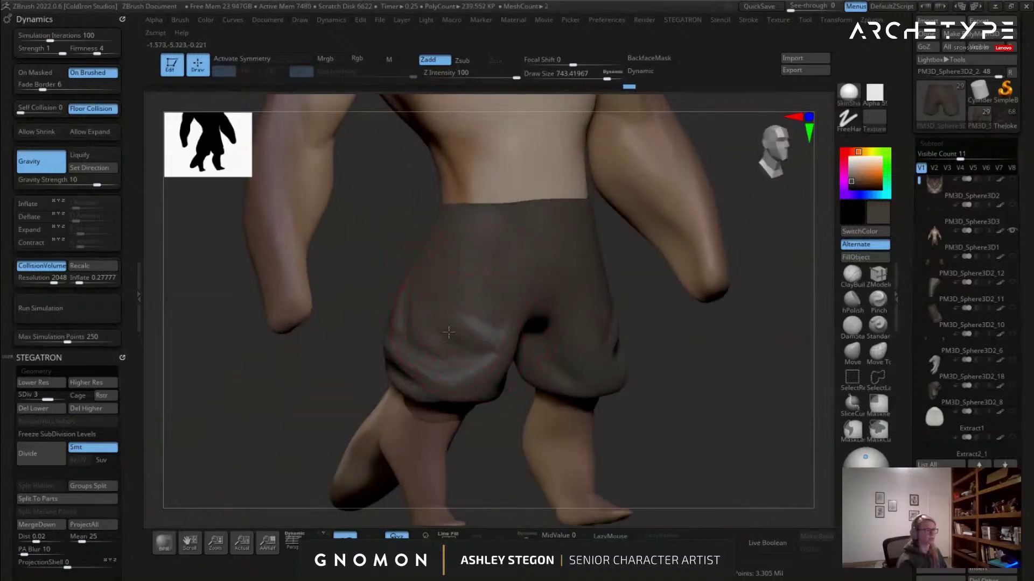
Refine the folds around the crotch and lower legs with a draw size of about 773, smoothing the cloth between them.
key(ctrl+z)
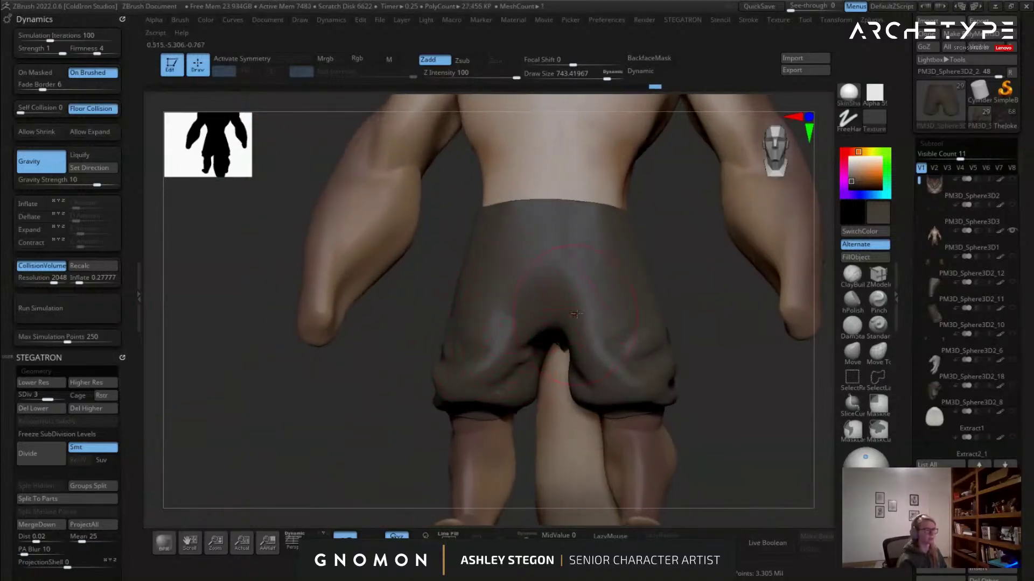
key(ctrl+shift+z)
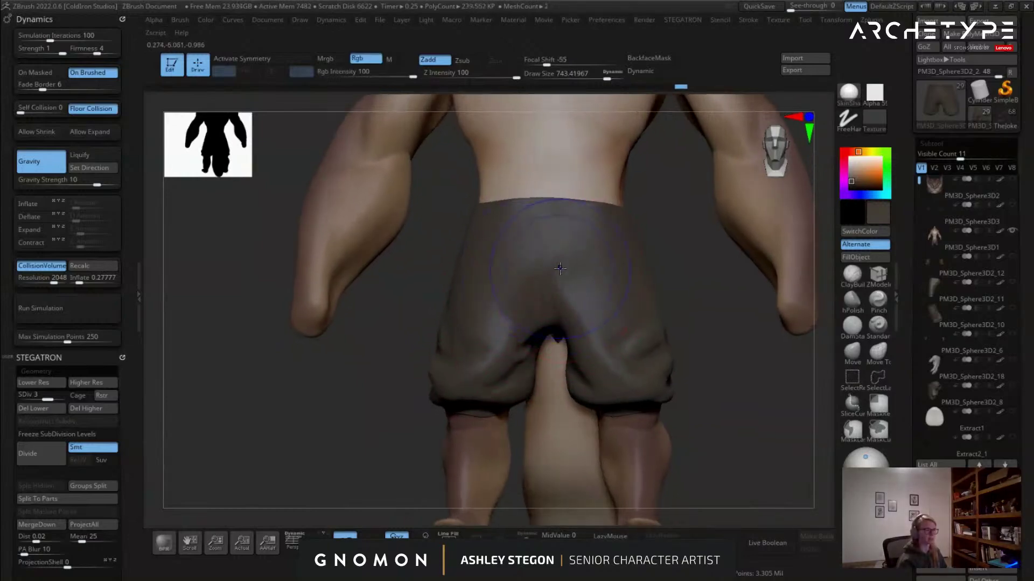
key(ctrl+shift+z)
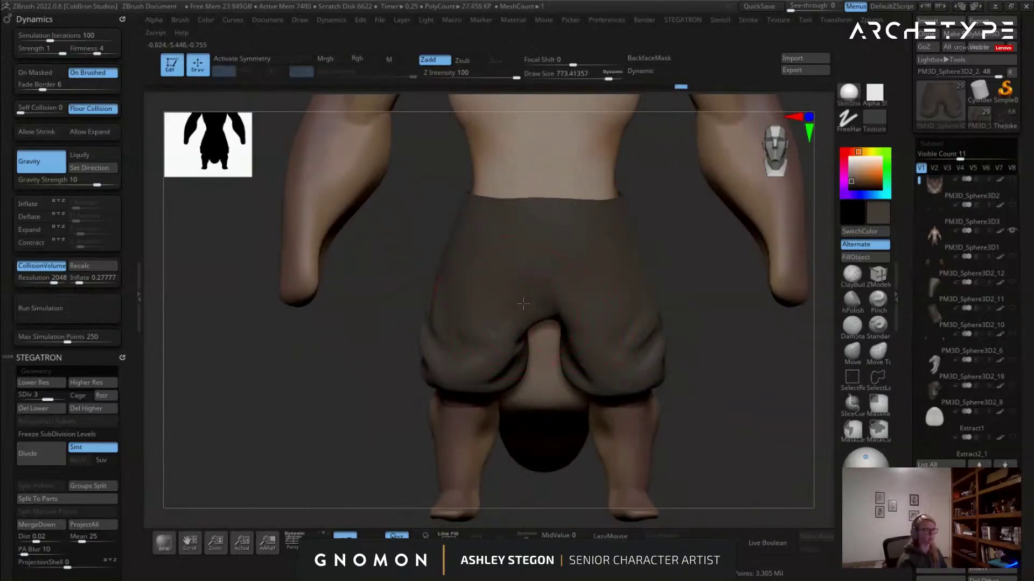
mouse_move(530, 296)
shift+mouse_down()
mouse_move(548, 282)
mouse_move(544, 306)
shift+mouse_up()
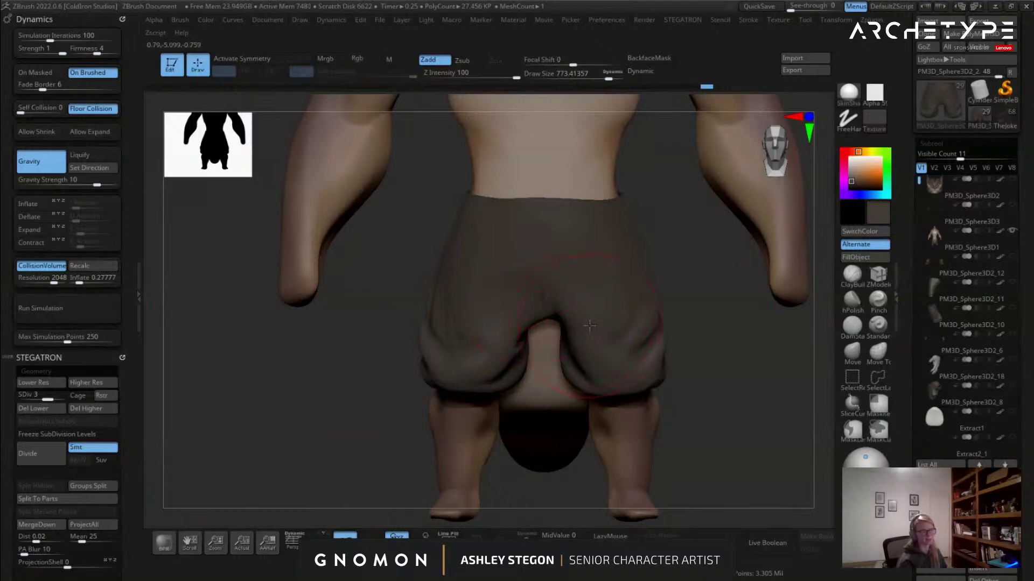
key(ctrl+shift+z)
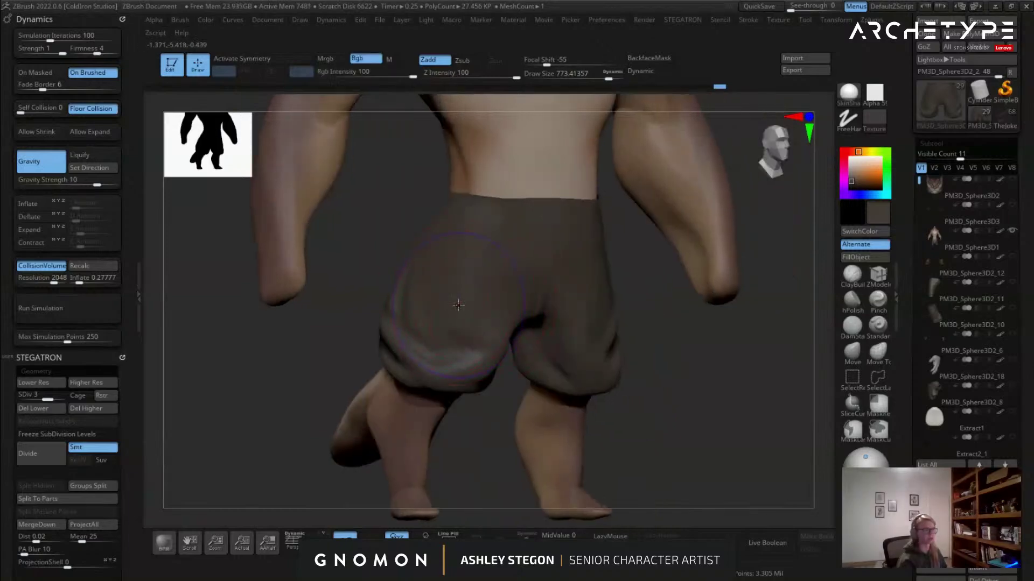
key(ctrl+shift+z)
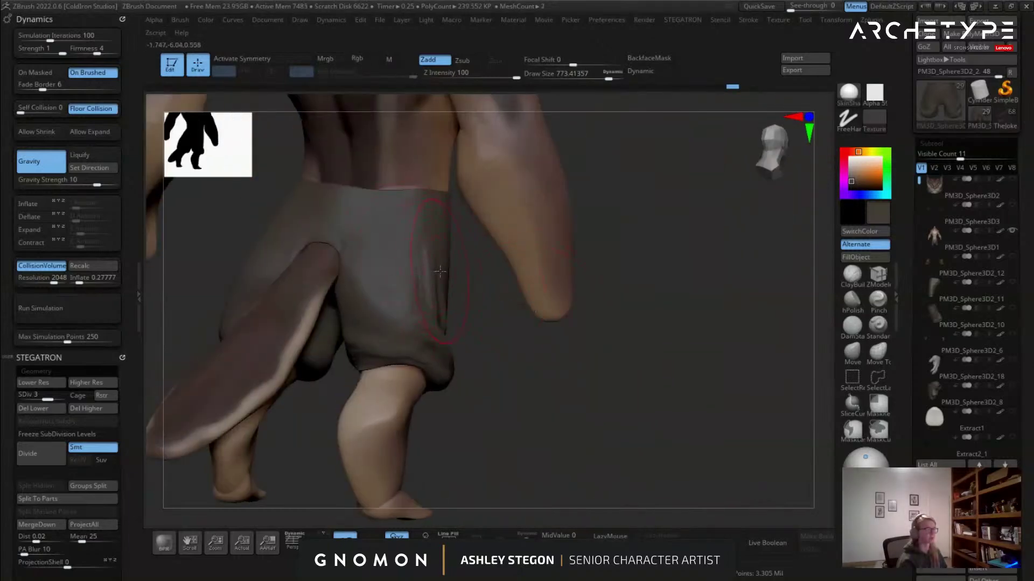
Switch to the ClothMove brush, try pulling the cloth on the outside of the right leg, and undo the last strokes.
key(b)
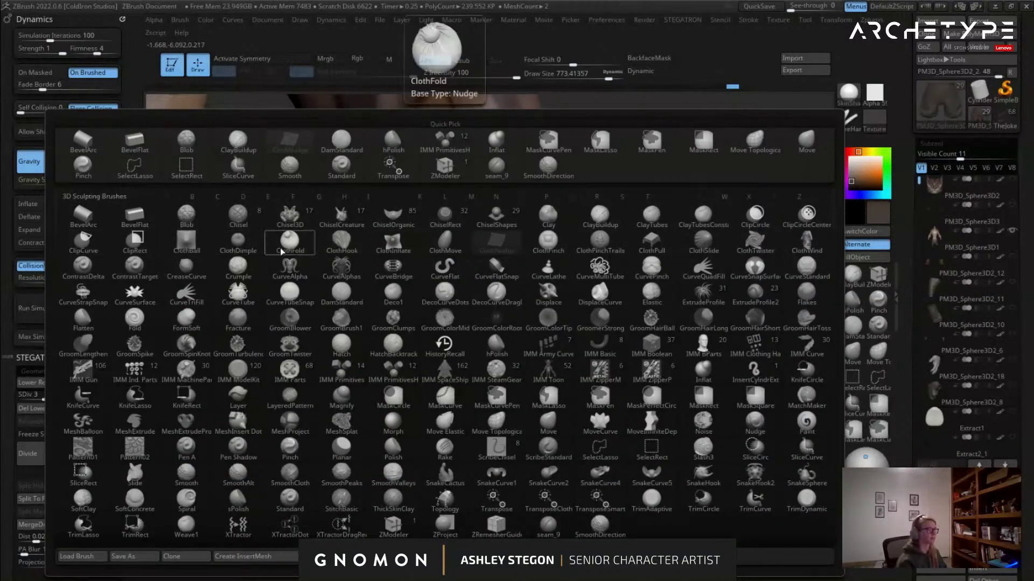
click(449, 248)
mouse_move(416, 214)
mouse_down()
mouse_move(435, 227)
mouse_move(396, 198)
mouse_move(399, 225)
mouse_move(425, 143)
mouse_move(423, 259)
mouse_up()
mouse_move(484, 281)
mouse_down()
mouse_move(456, 281)
mouse_move(464, 282)
mouse_up()
mouse_move(465, 281)
right_down()
mouse_move(463, 251)
mouse_move(485, 293)
mouse_move(480, 331)
right_up()
drag(480, 330, 495, 332)
key(ctrl+z)
key(ctrl+z)
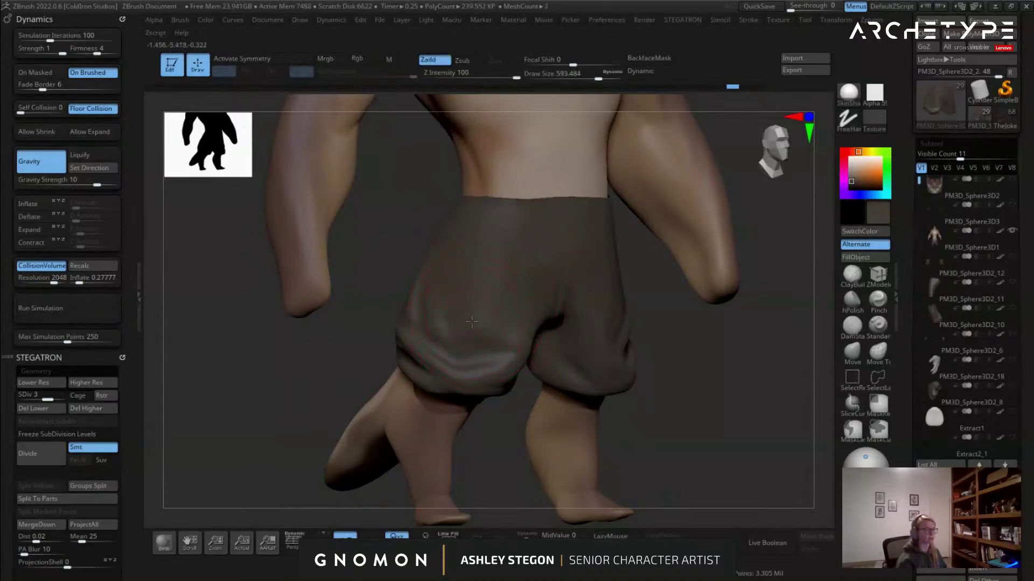
Reduce the draw size to about 508 and pull folds into the side and back of the right trouser leg.
right_drag(471, 317, 491, 314)
key(s)
drag(464, 312, 459, 312)
right_drag(412, 337, 471, 309)
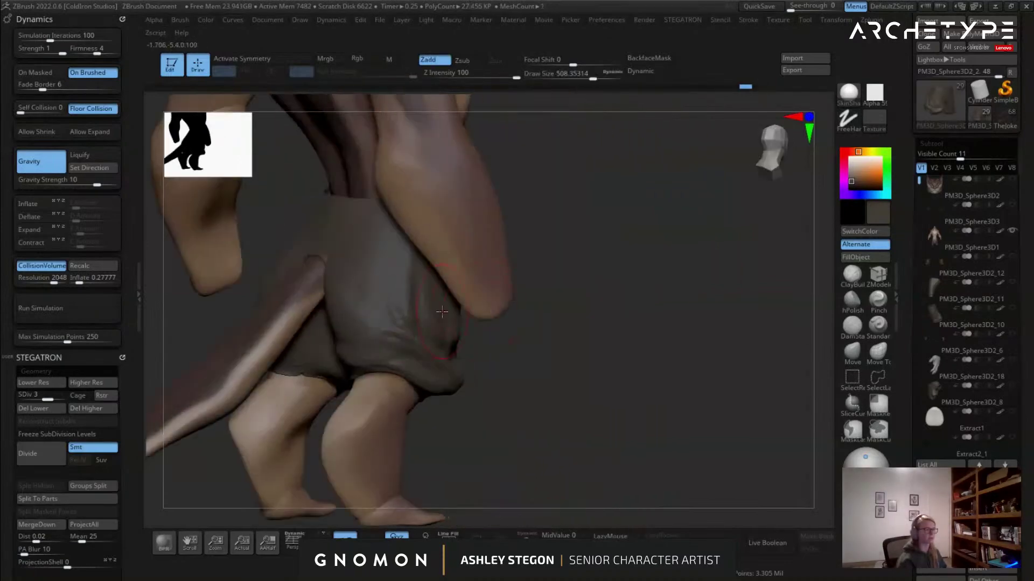
drag(355, 302, 369, 296)
right_drag(371, 299, 512, 316)
Raise the draw size to about 676, reselect a cloth brush and push folds into the back of the left trouser leg.
key(s)
click(366, 316)
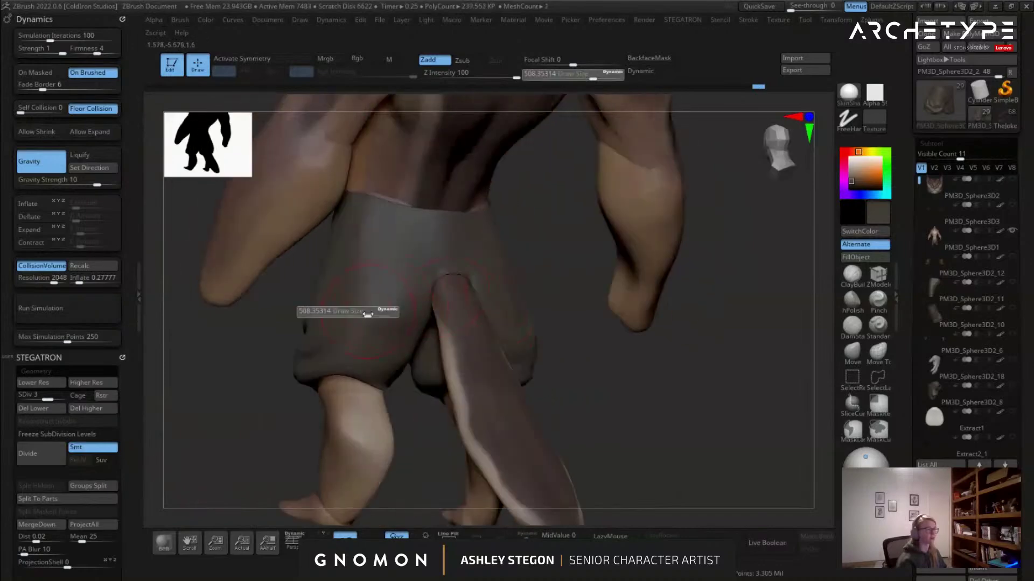
mouse_move(377, 304)
mouse_down()
mouse_move(368, 313)
mouse_move(375, 323)
mouse_move(350, 305)
mouse_move(395, 294)
mouse_move(450, 245)
mouse_move(570, 244)
mouse_move(262, 278)
mouse_move(578, 264)
mouse_move(285, 280)
mouse_move(461, 308)
mouse_move(375, 242)
mouse_move(414, 291)
mouse_up()
key(s)
key(b)
click(461, 243)
mouse_move(449, 242)
shift+mouse_down()
mouse_move(460, 245)
mouse_move(457, 236)
shift+mouse_up()
drag(334, 296, 396, 299)
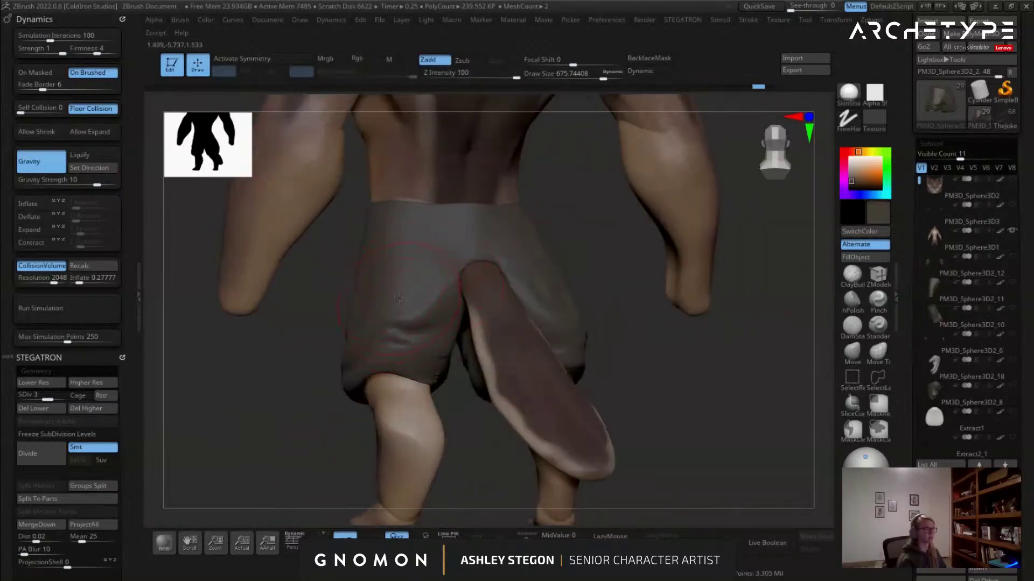
Smooth the new folds behind the left leg and shape the cloth across the seat and back of the right leg.
shift+drag(333, 323, 411, 326)
right_drag(411, 326, 420, 323)
drag(391, 311, 500, 279)
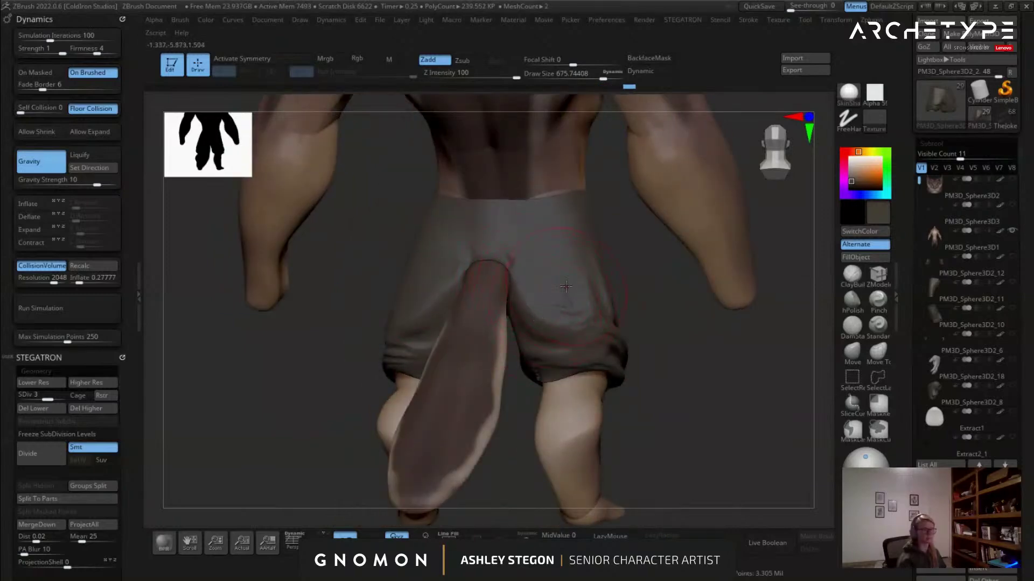
drag(531, 303, 475, 249)
Build up bunched folds above the hem around the front, outside and back of the left trouser leg.
right_drag(533, 267, 641, 307)
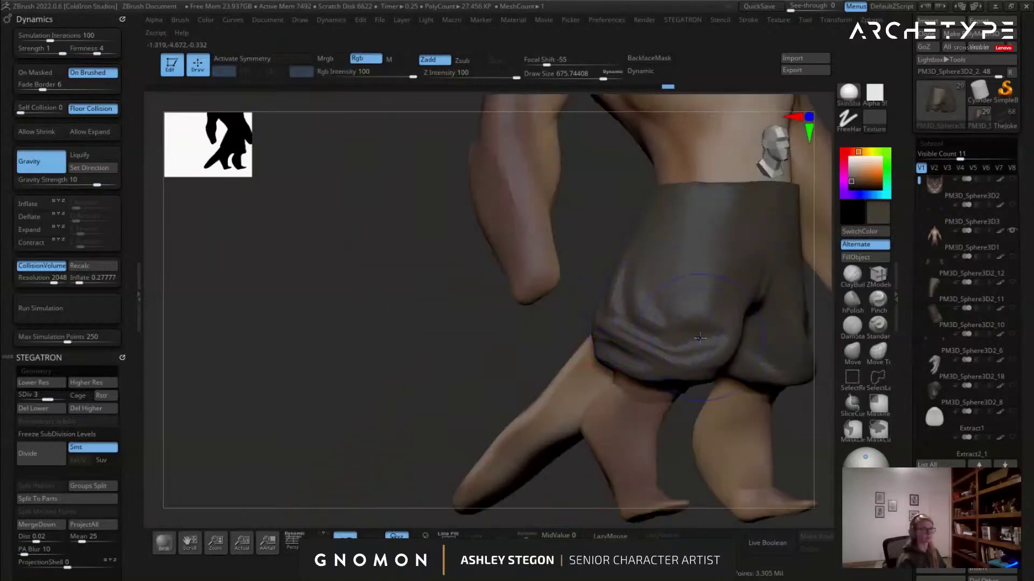
shift+right_drag(720, 341, 533, 295)
drag(587, 320, 583, 333)
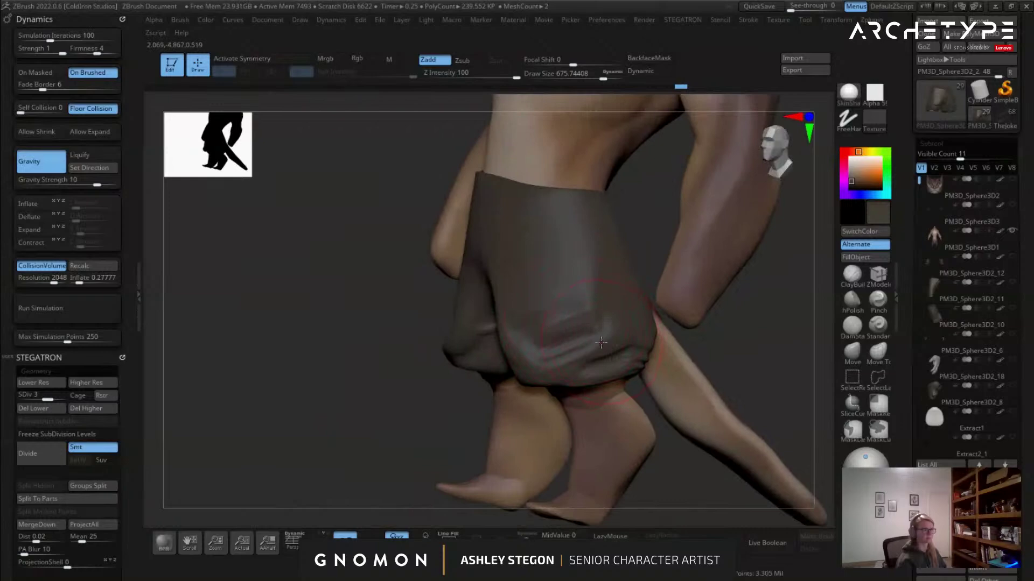
right_drag(607, 339, 596, 348)
drag(596, 348, 619, 338)
right_drag(618, 338, 631, 344)
mouse_move(630, 358)
mouse_down()
mouse_move(612, 327)
mouse_move(642, 367)
mouse_up()
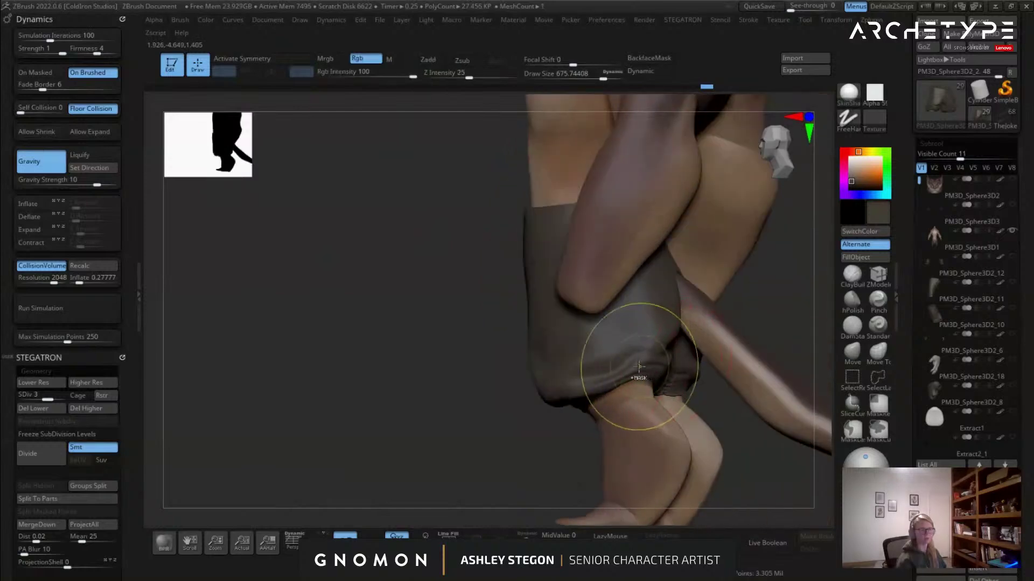
Soften the left trouser leg at lower subdivision levels, and reshape its front folds at level 3 with a draw size of about 743.
key(shift+d)
key(shift+d)
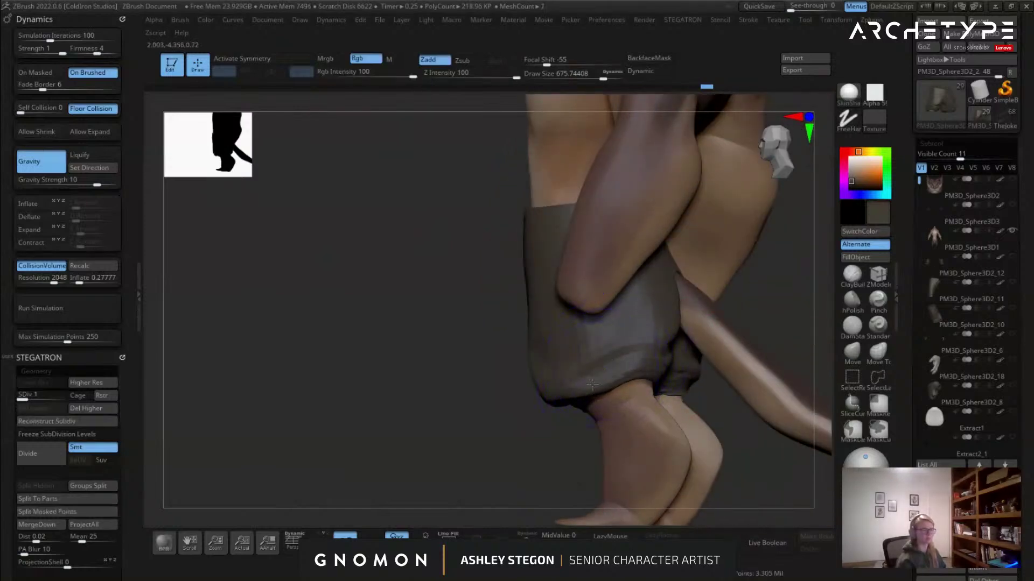
key(d)
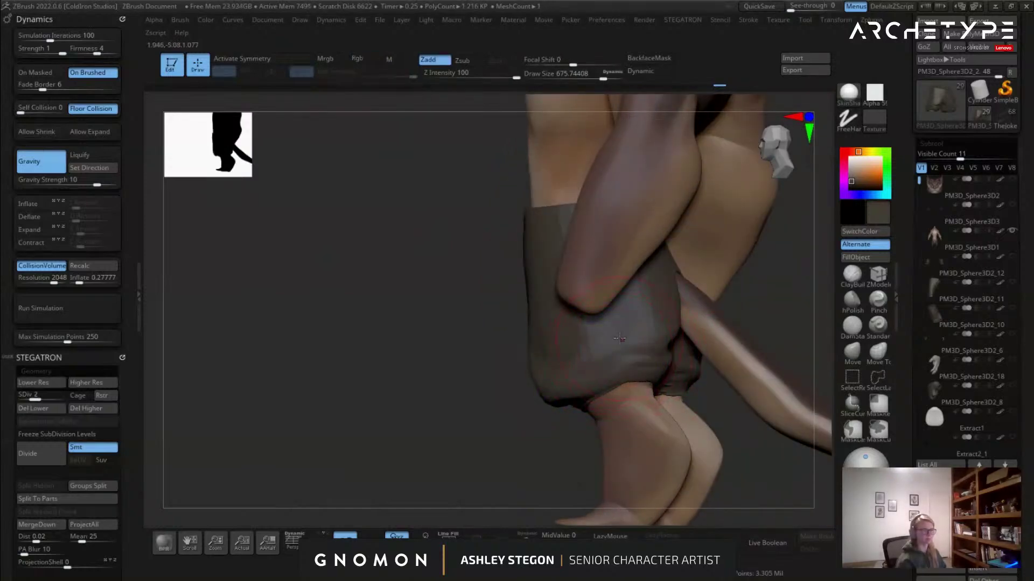
right_drag(655, 360, 613, 351)
drag(628, 350, 616, 335)
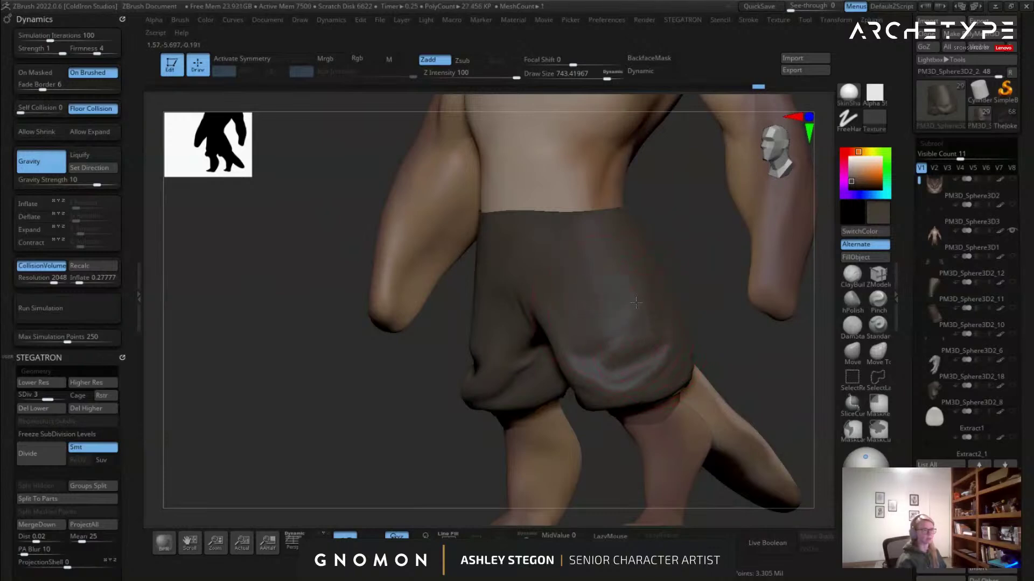
right_drag(614, 312, 618, 323)
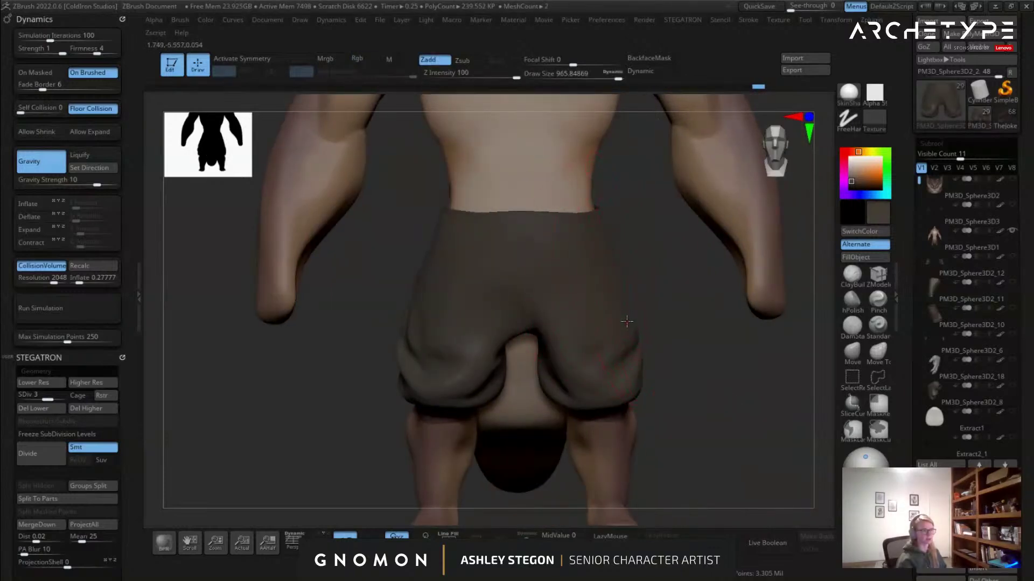
Pull folds across the front of the crotch with a draw size of about 966, and reduce the draw size to about 525.
right_drag(626, 331, 566, 306)
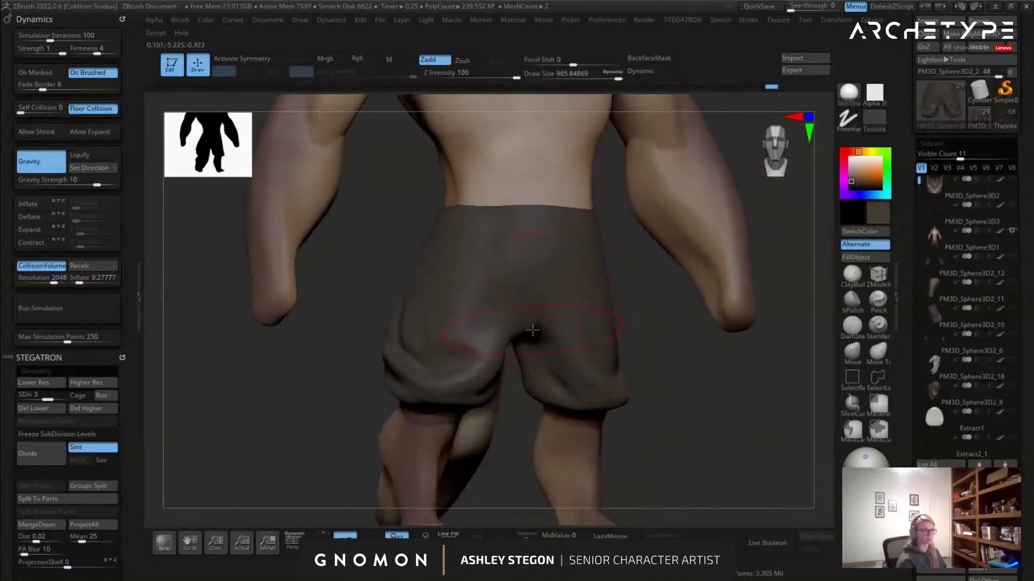
drag(522, 326, 528, 316)
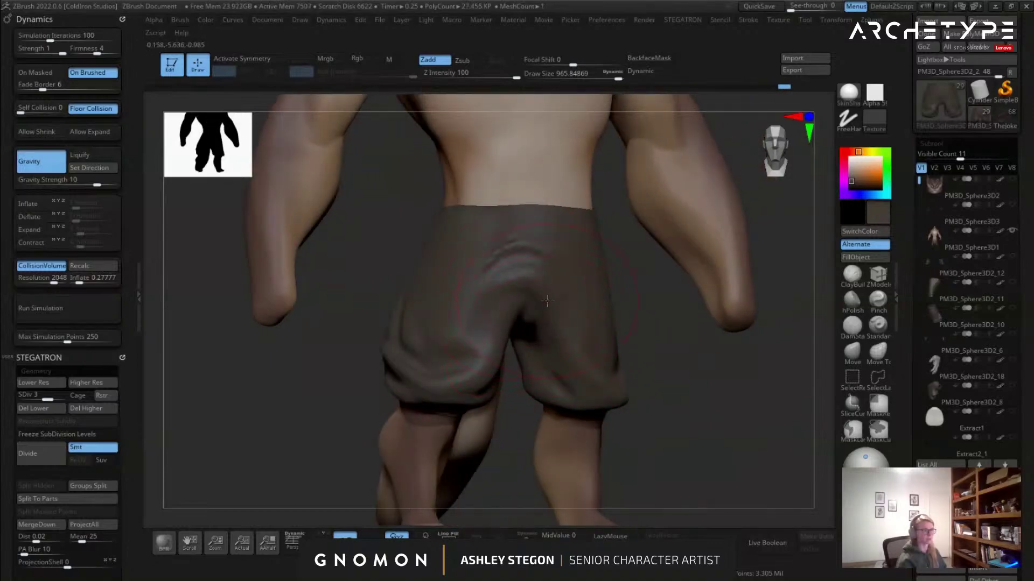
right_drag(528, 316, 542, 322)
key(s)
drag(551, 275, 538, 289)
key(s)
key(bracketleft)
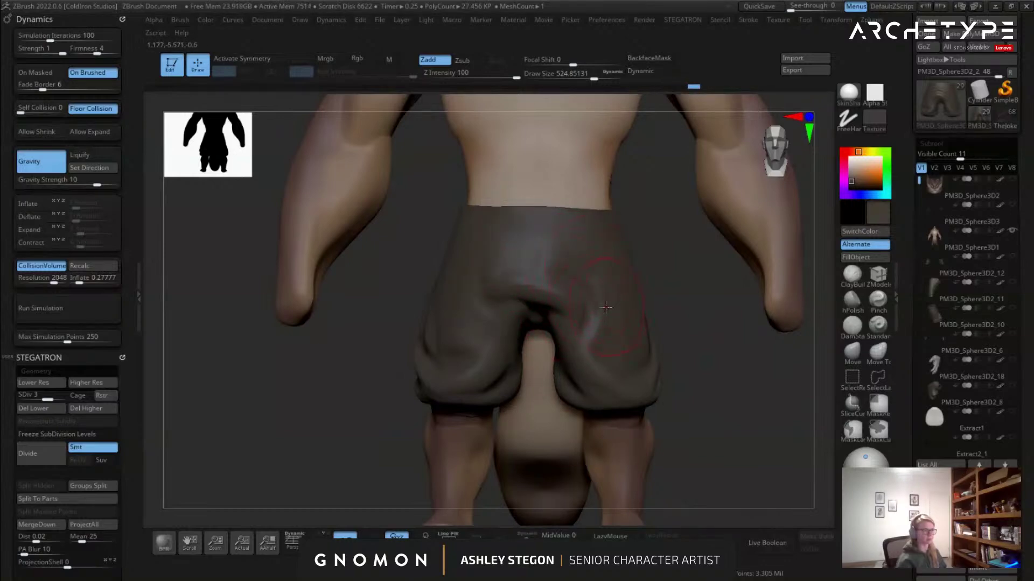
Soften the folds around the crotch and inner left thigh, and rework the crotch fold with a draw size of about 676.
key(shift)
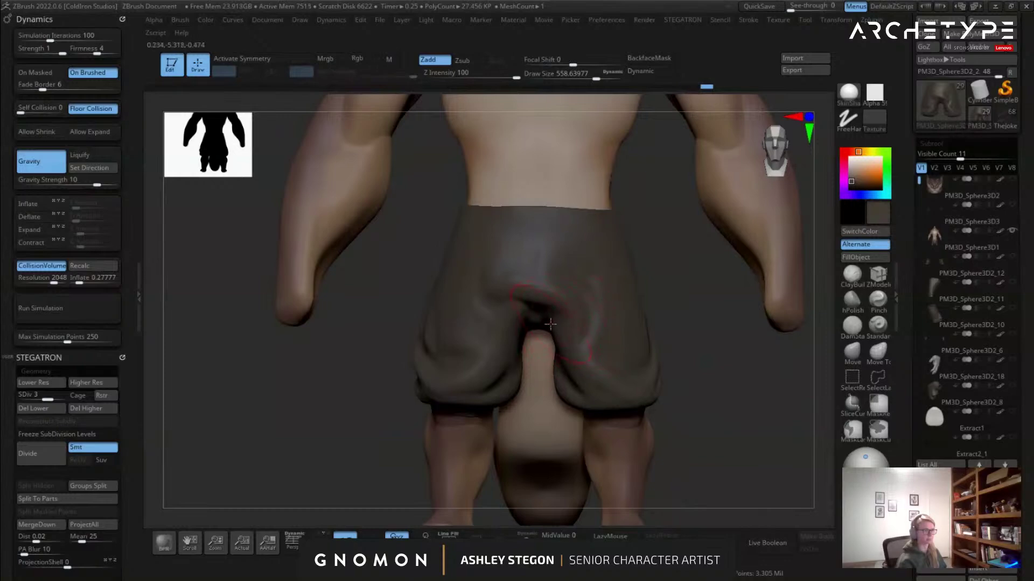
key(shift)
mouse_move(559, 305)
right_down()
mouse_move(593, 301)
mouse_move(549, 286)
mouse_move(540, 300)
right_up()
key(s)
drag(534, 299, 541, 299)
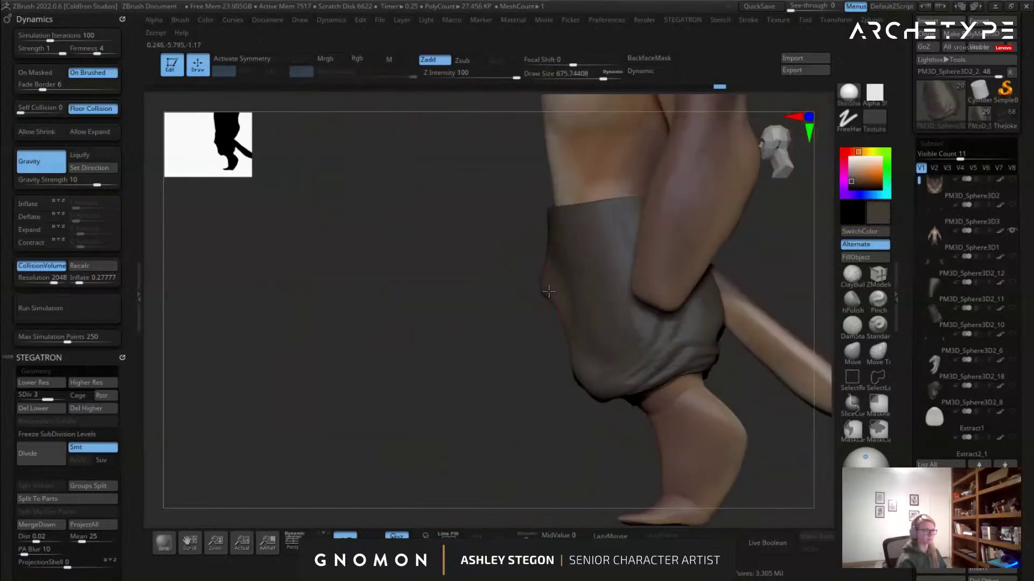
right_drag(529, 303, 641, 318)
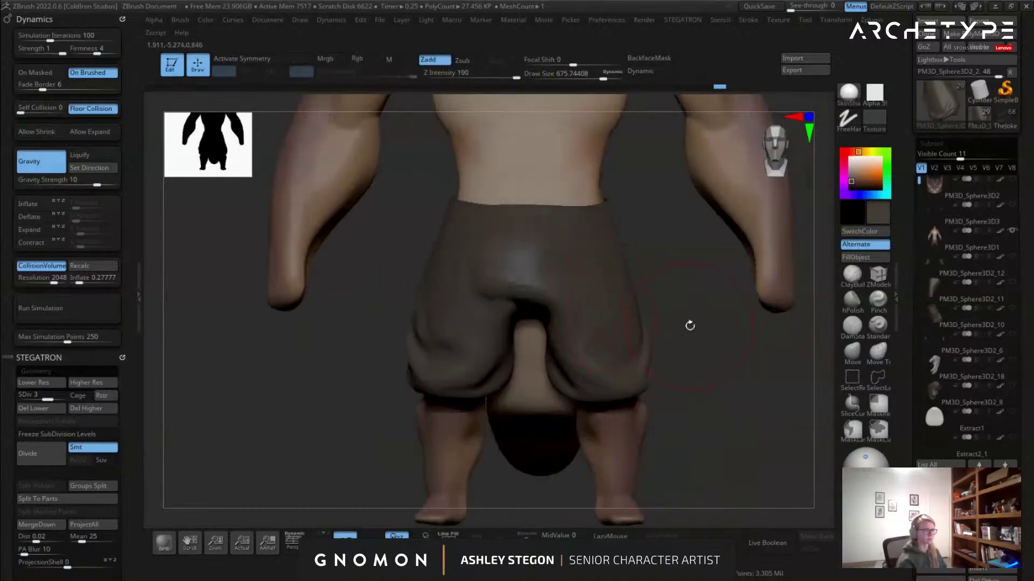
right_drag(715, 346, 702, 285)
Lower the trousers to subdivision level 2 and smooth the folds above the crotch.
key(shift+d)
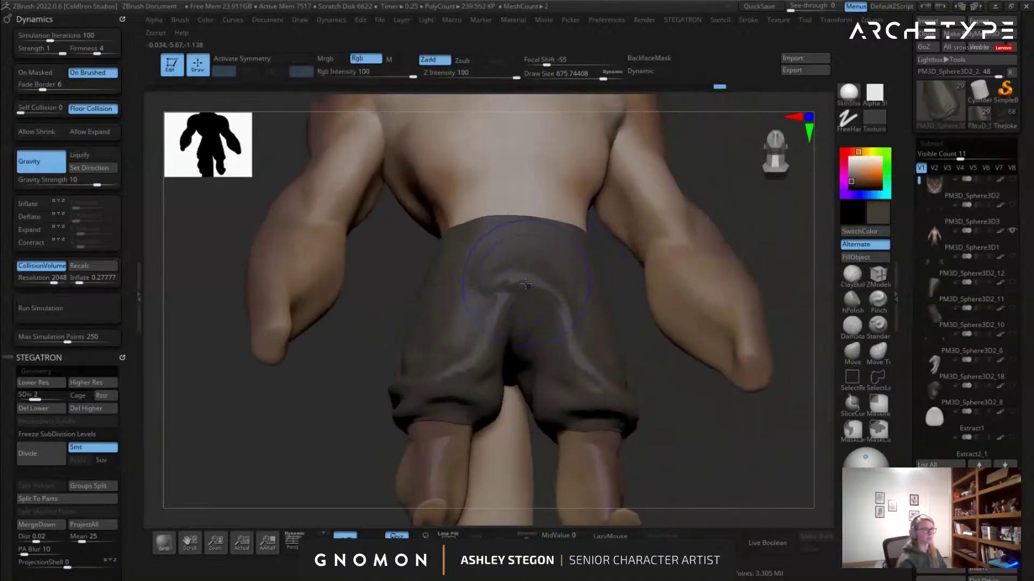
shift+drag(551, 286, 545, 287)
mouse_move(711, 296)
right_down()
mouse_move(524, 283)
mouse_move(573, 293)
mouse_move(533, 280)
right_up()
shift+drag(530, 273, 528, 259)
mouse_move(588, 308)
right_down()
mouse_move(520, 301)
mouse_move(580, 304)
right_up()
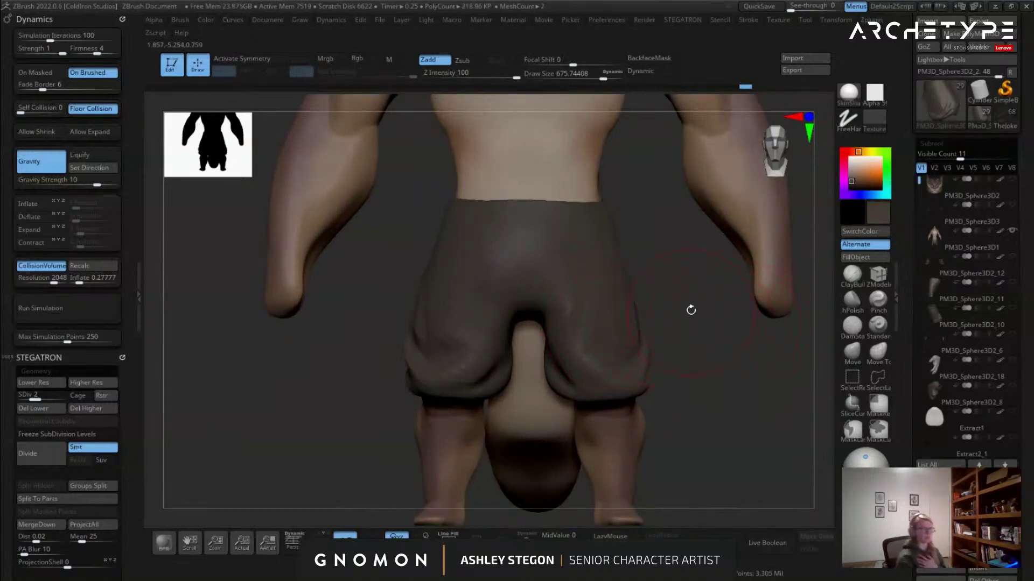
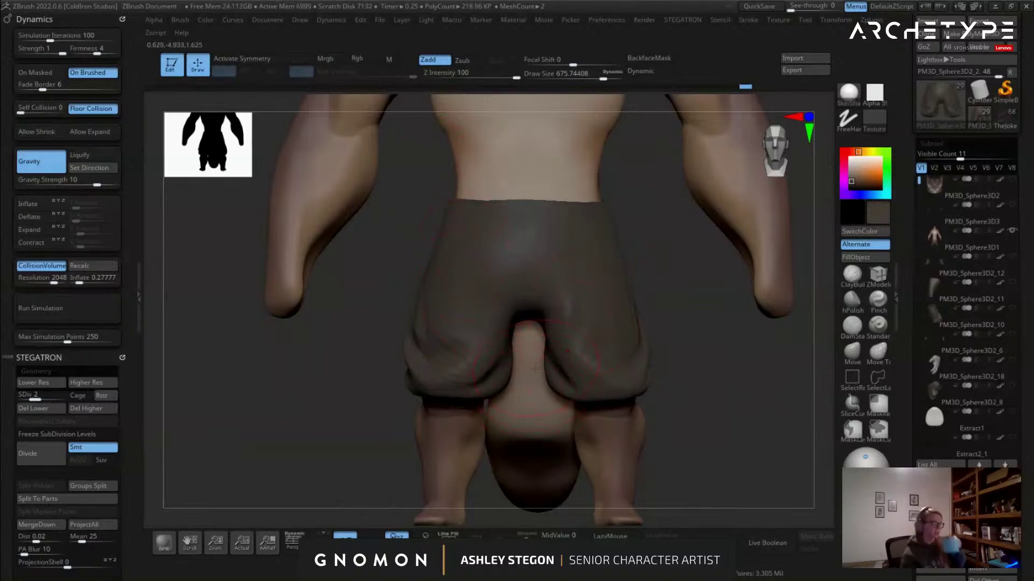
Return the trousers to subdivision level 3 and smooth the seat and backs of both legs around the tail.
right_drag(582, 308, 556, 292)
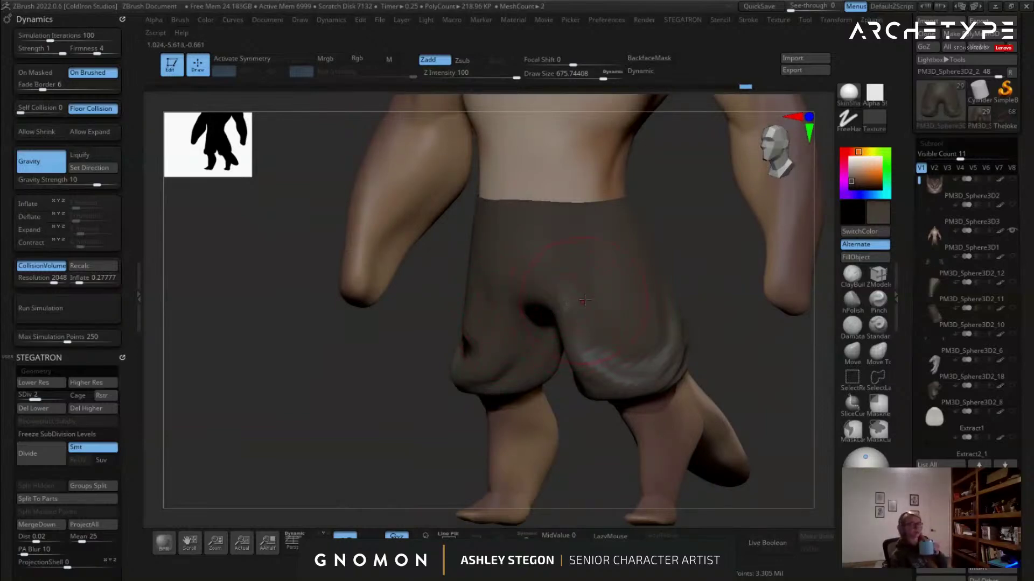
right_drag(541, 318, 637, 297)
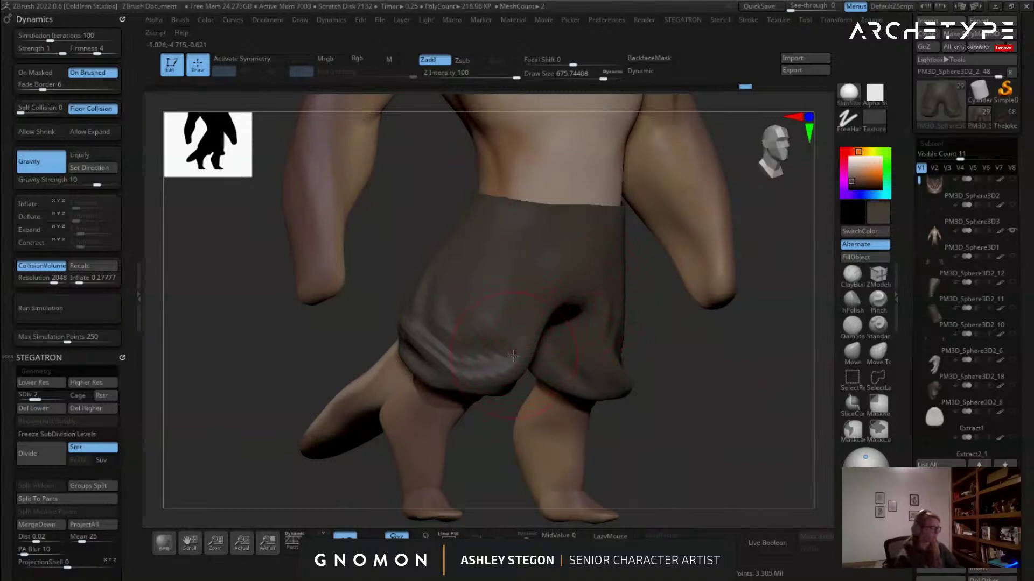
right_drag(411, 338, 317, 344)
key(d)
right_drag(503, 336, 727, 304)
shift+drag(656, 322, 658, 302)
right_drag(671, 325, 636, 404)
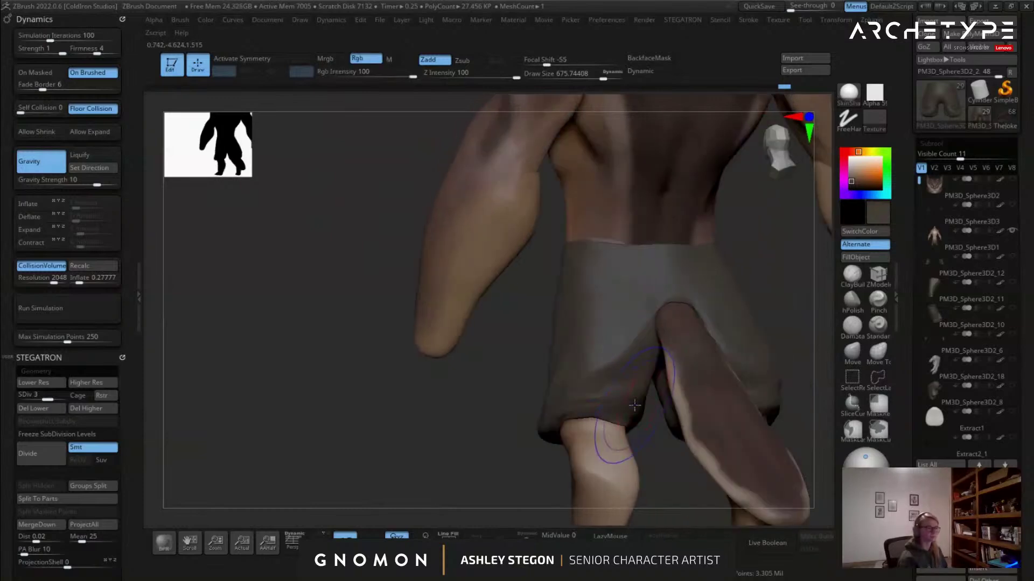
right_drag(689, 355, 636, 331)
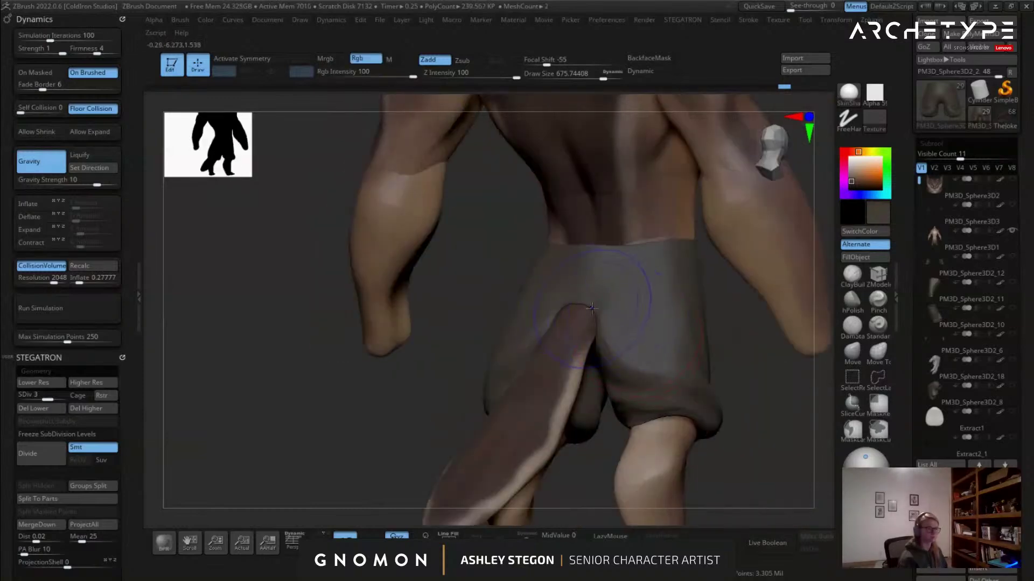
mouse_move(592, 306)
right_down()
mouse_move(748, 397)
mouse_move(496, 387)
mouse_move(662, 379)
mouse_move(635, 371)
mouse_move(673, 360)
mouse_move(692, 380)
right_up()
Raise the trousers to subdivision level 4 and choose the Standard brush for sculpting the front in close-up.
key(shift+f)
key(shift+f)
key(d)
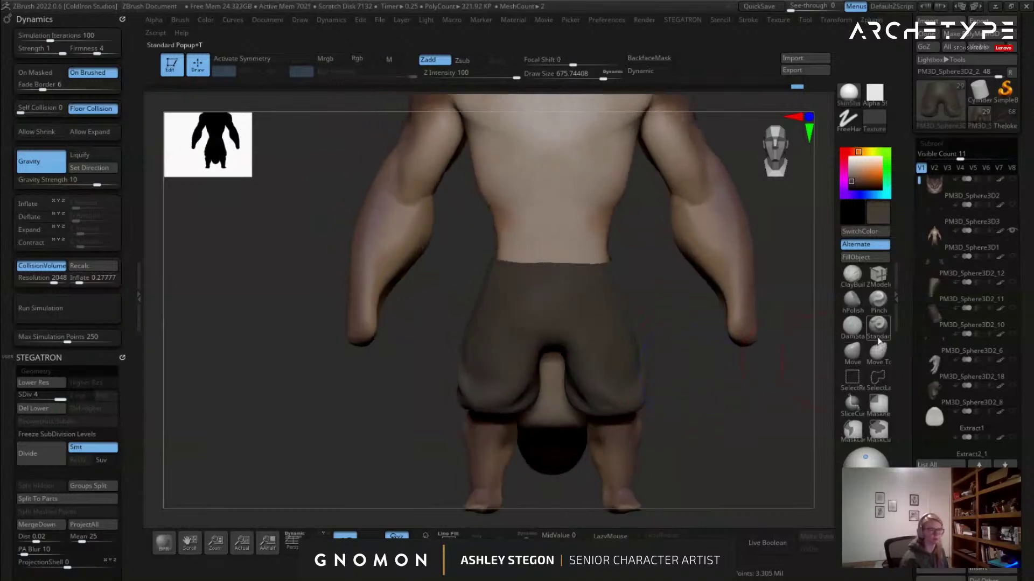
click(881, 337)
ctrl+right_drag(636, 323, 570, 369)
alt+right_drag(570, 368, 468, 319)
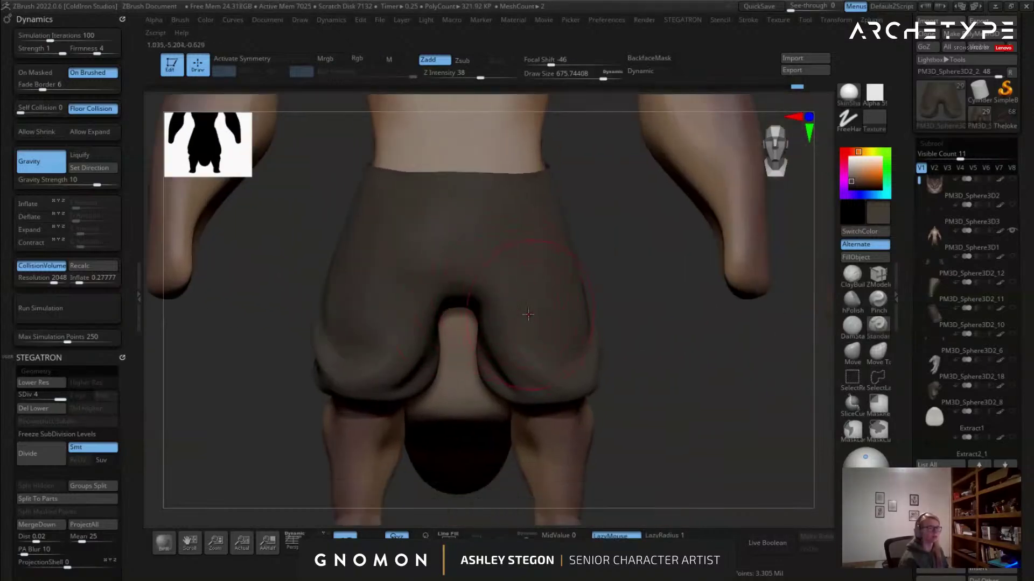
Sculpt folds across the crotch and down the left thigh with the Standard brush at a draw size of about 344.
drag(401, 275, 562, 278)
key(ctrl+z)
key(s)
mouse_move(456, 280)
mouse_down()
mouse_move(434, 280)
mouse_move(505, 282)
mouse_up()
right_drag(510, 305, 504, 280)
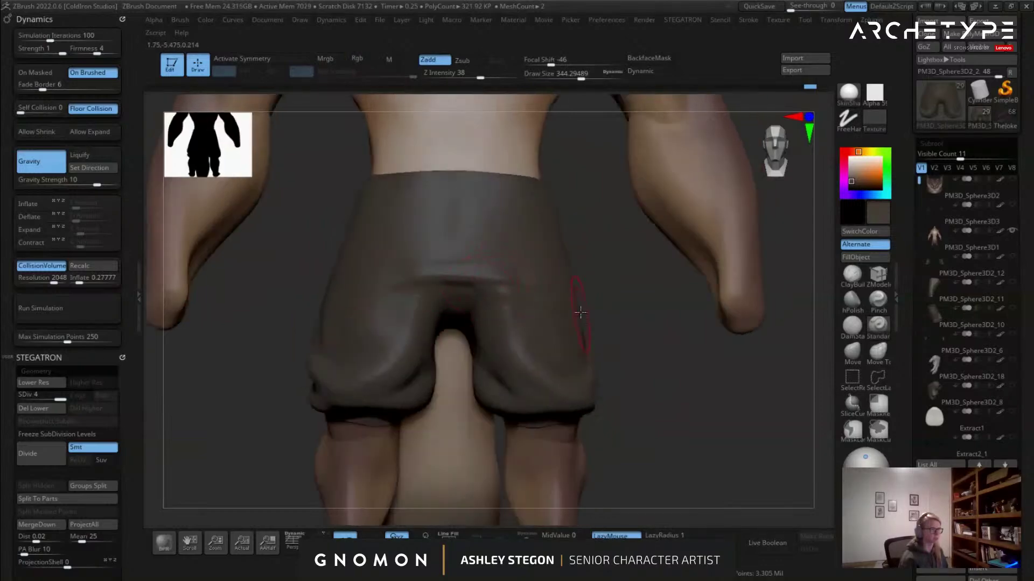
right_drag(577, 318, 524, 293)
drag(476, 291, 555, 347)
right_drag(562, 382, 542, 327)
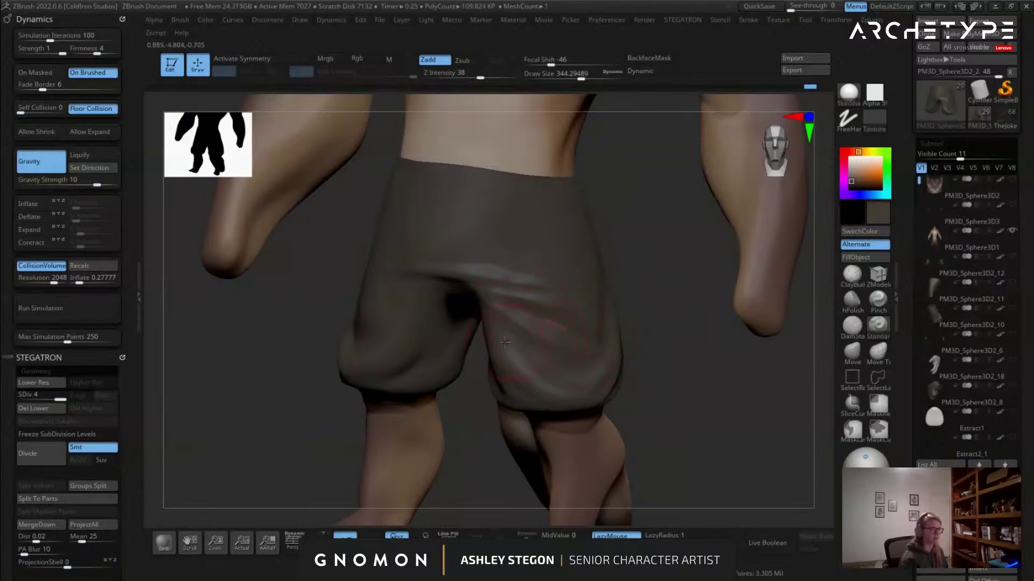
Build up folds on the inner left trouser leg at a draw size of about 422, and switch to the Move brush.
right_drag(557, 420, 490, 334)
key(s)
drag(490, 333, 498, 332)
mouse_move(492, 345)
right_down()
mouse_move(528, 399)
mouse_move(509, 396)
mouse_move(545, 396)
right_up()
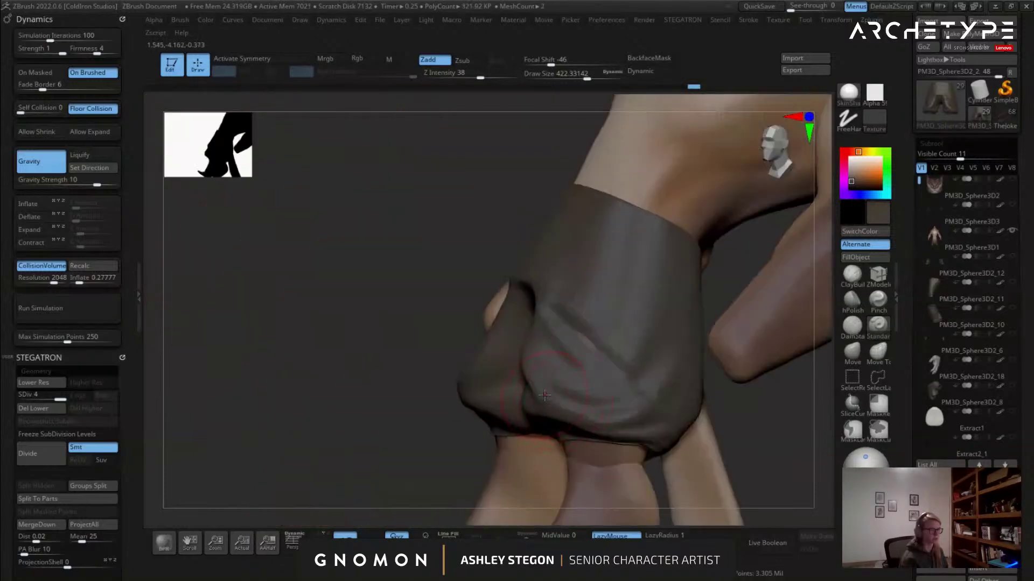
right_drag(677, 401, 614, 345)
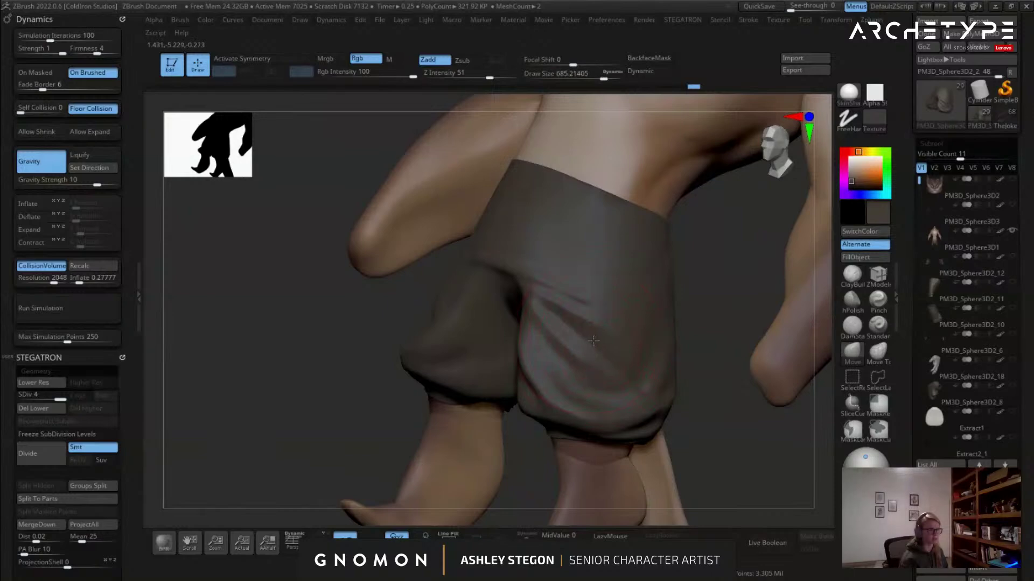
right_drag(594, 345, 680, 356)
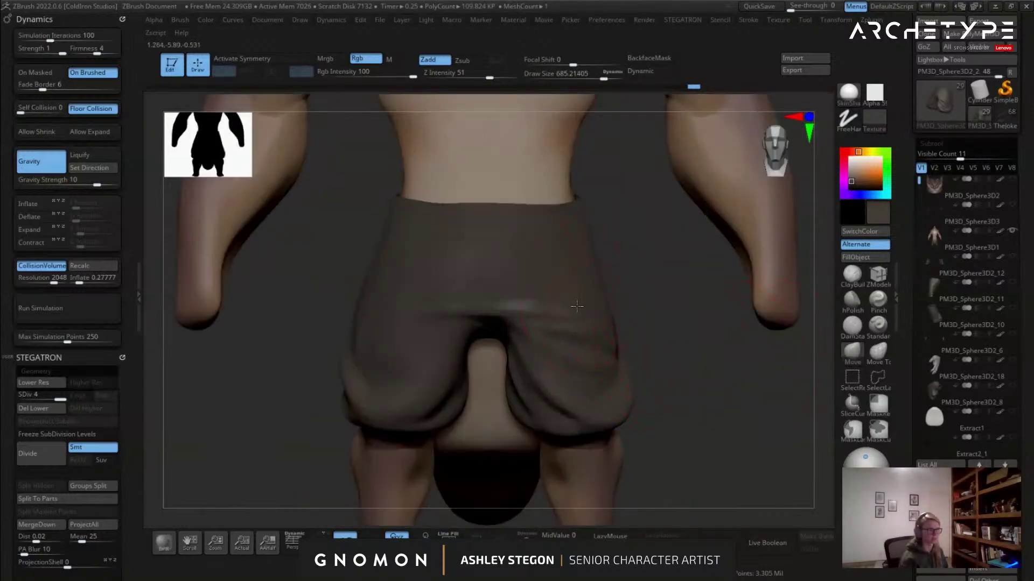
Carve creases with the DamStandard brush from the crotch across the front and outside of the right trouser leg.
click(855, 329)
right_drag(753, 336, 665, 329)
drag(446, 323, 360, 356)
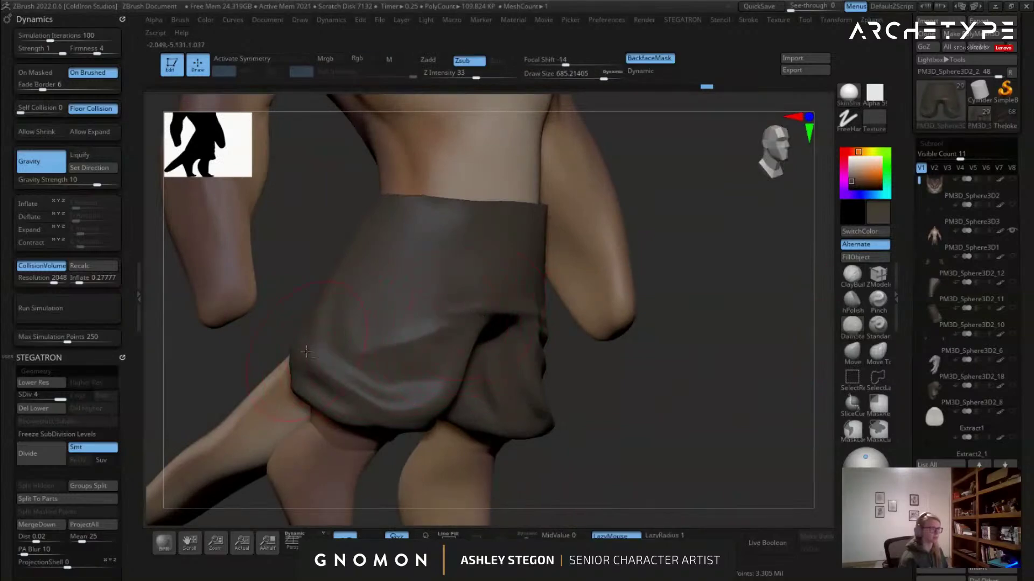
drag(454, 329, 376, 353)
right_drag(716, 344, 660, 344)
drag(398, 342, 313, 354)
right_drag(356, 389, 359, 387)
Carve diagonal creases from the crotch down the inner right trouser leg at a draw size of about 593.
right_drag(460, 363, 485, 349)
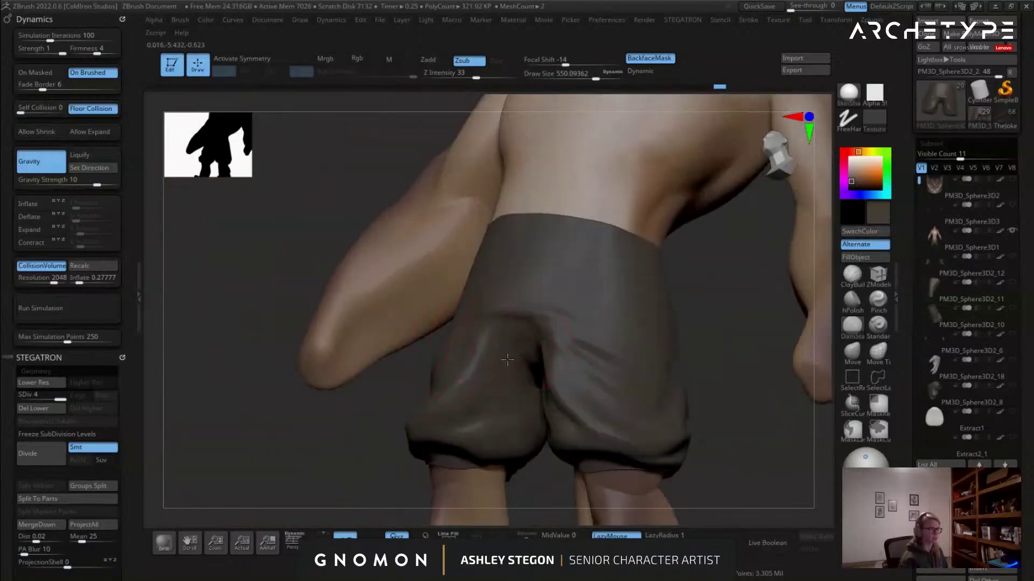
drag(490, 373, 510, 353)
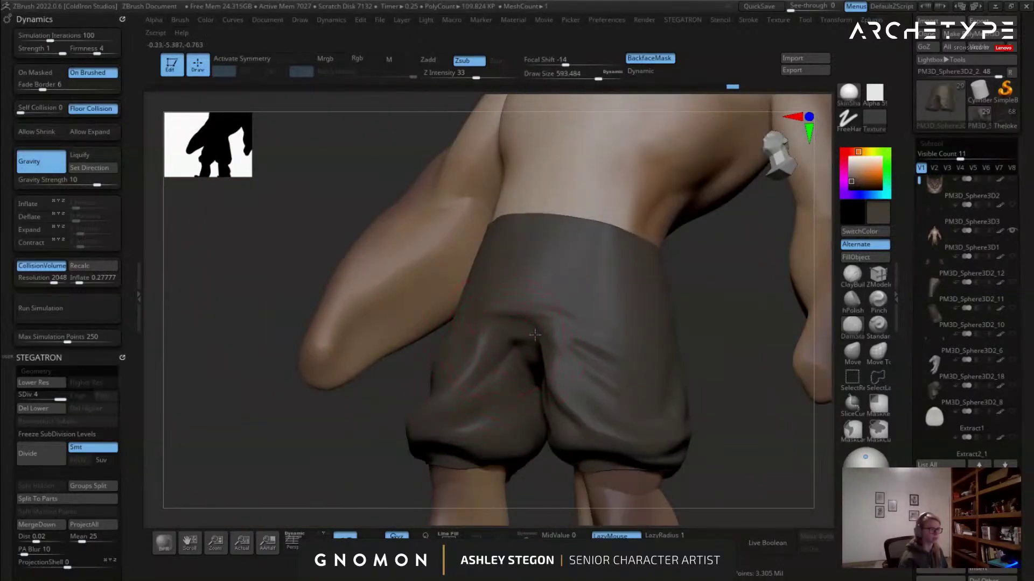
right_drag(514, 335, 515, 373)
drag(518, 365, 472, 402)
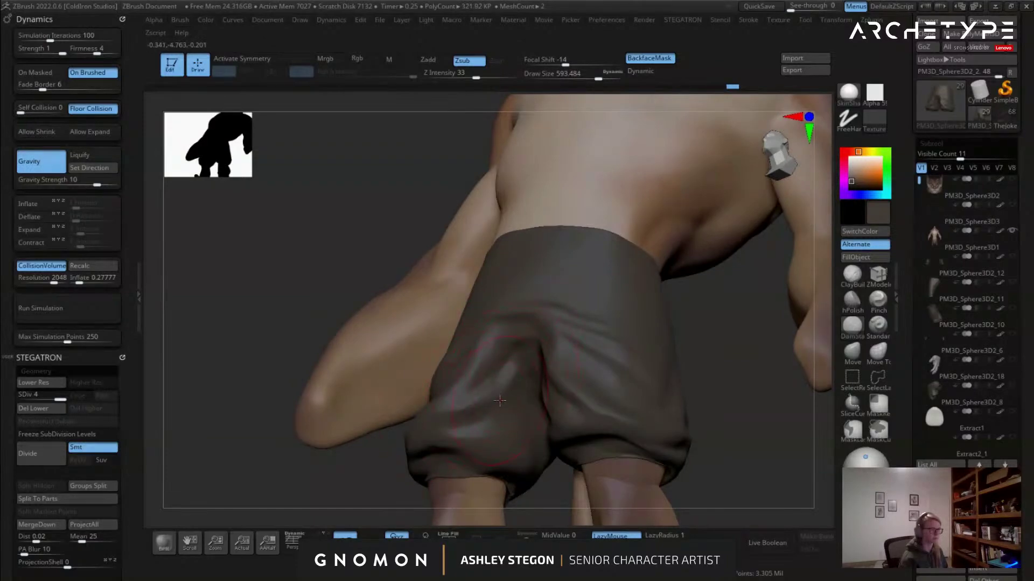
Reduce the draw size to about 550 and carve creases around the lower inner right leg and underside of its hem.
right_drag(469, 420, 455, 345)
key(s)
click(467, 343)
mouse_move(517, 336)
right_down()
mouse_move(530, 377)
mouse_move(537, 337)
mouse_move(483, 322)
right_up()
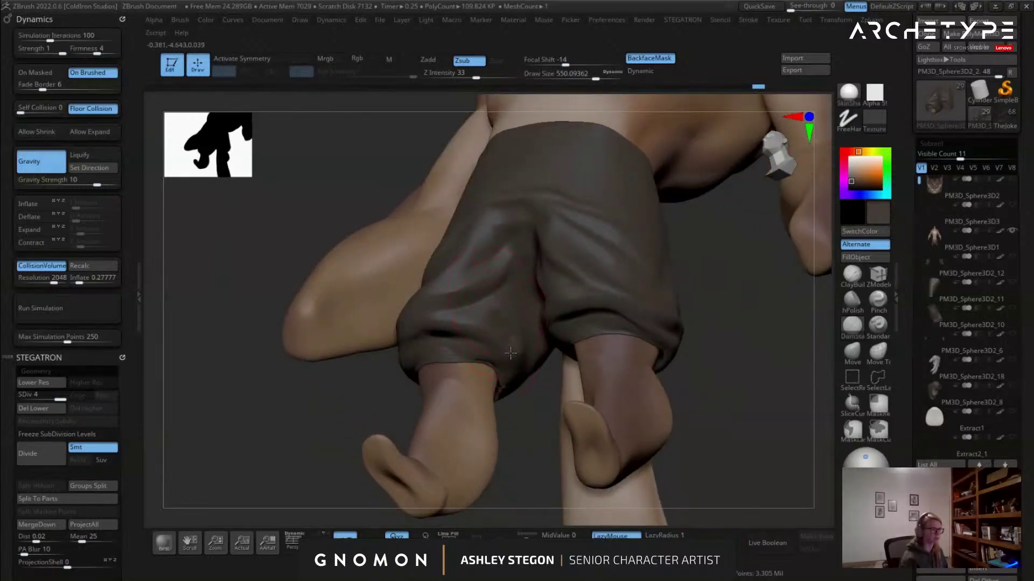
right_drag(517, 354, 522, 394)
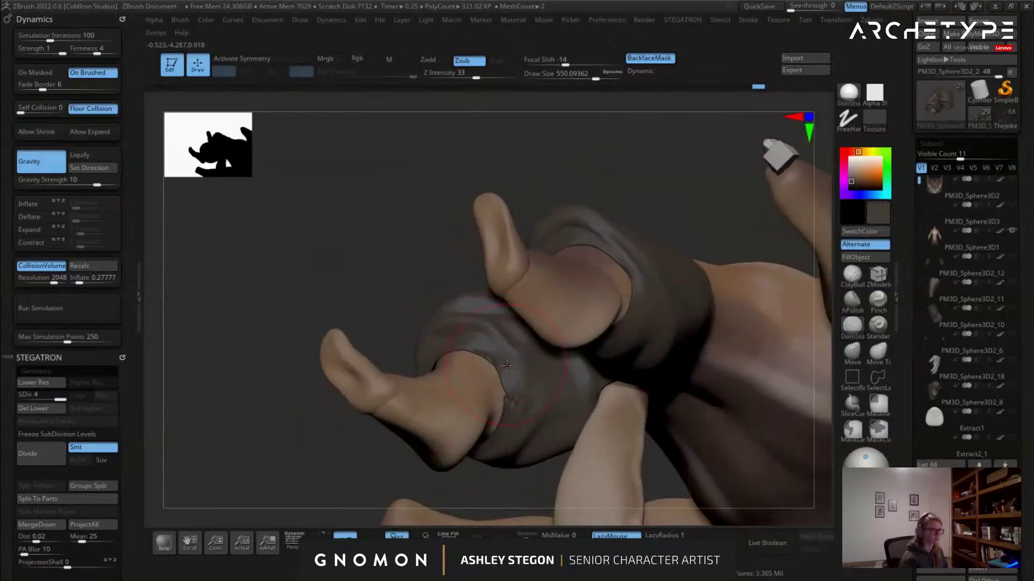
drag(521, 395, 530, 417)
Carve diagonal creases from the tail base across the seat at a draw size of about 559, and smooth the left leg's back.
mouse_move(531, 377)
right_down()
mouse_move(485, 420)
mouse_move(434, 308)
mouse_move(304, 329)
mouse_move(468, 346)
mouse_move(440, 235)
mouse_move(398, 282)
right_up()
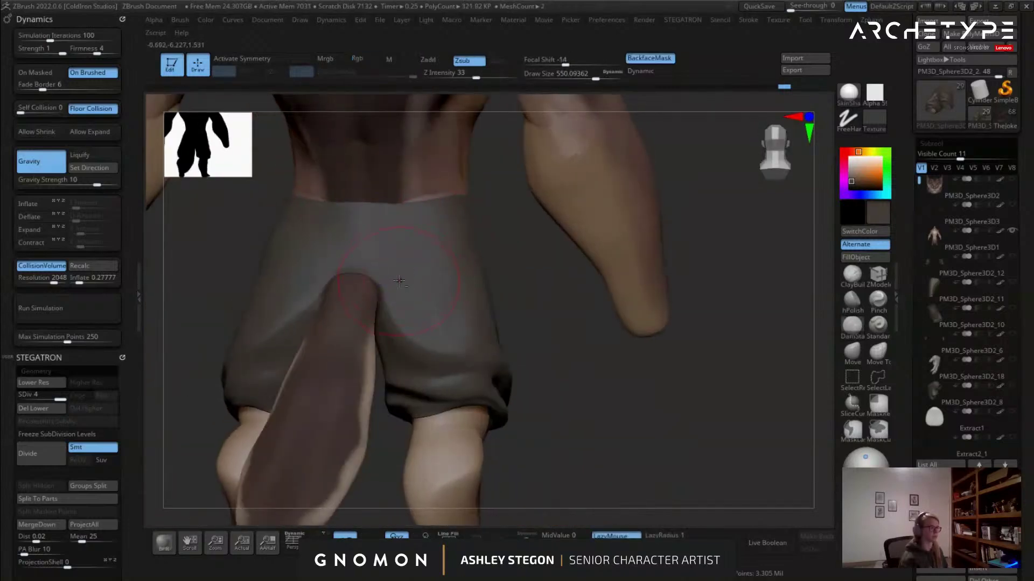
right_drag(490, 301, 371, 276)
key(s)
drag(371, 257, 455, 309)
right_drag(462, 302, 441, 301)
key(ctrl+z)
drag(378, 271, 454, 306)
drag(393, 283, 469, 320)
right_drag(470, 320, 452, 318)
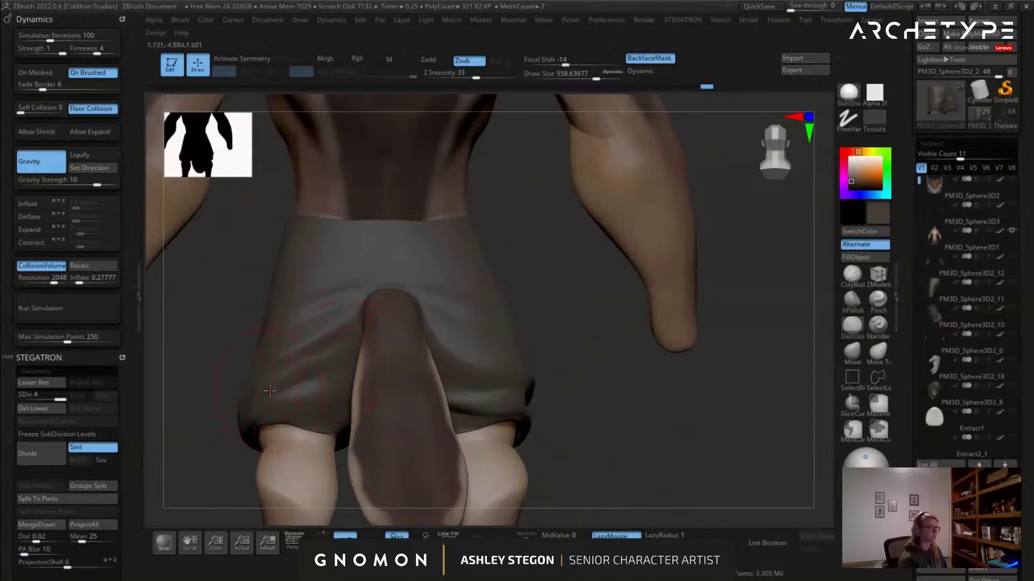
mouse_move(270, 391)
shift+mouse_down()
mouse_move(287, 379)
mouse_move(264, 360)
shift+mouse_up()
Undo the last crease on the left leg and carve a replacement from the outer hip toward the front thigh folds.
mouse_move(290, 401)
right_down()
mouse_move(490, 344)
mouse_move(384, 352)
right_up()
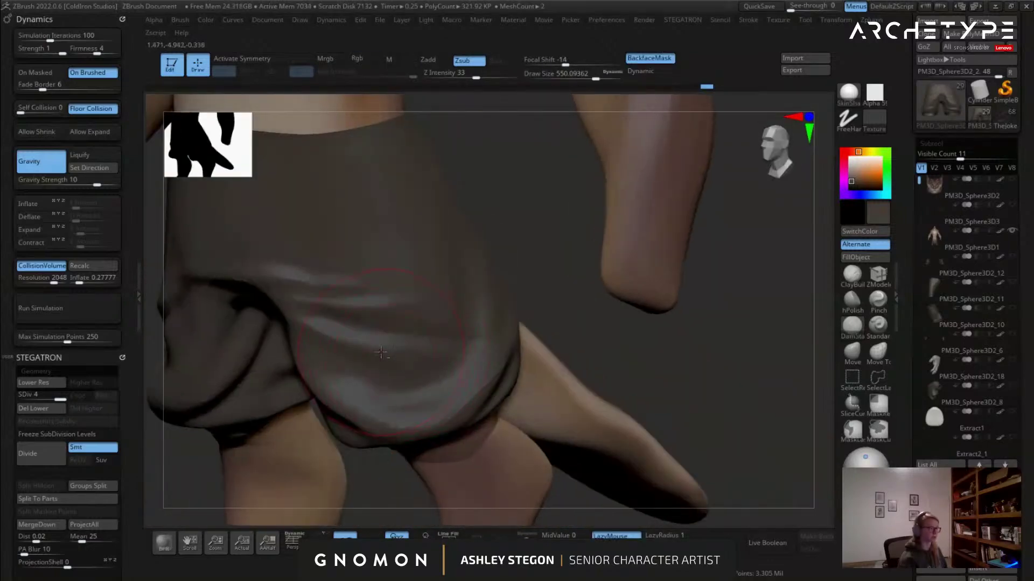
right_drag(500, 352, 385, 318)
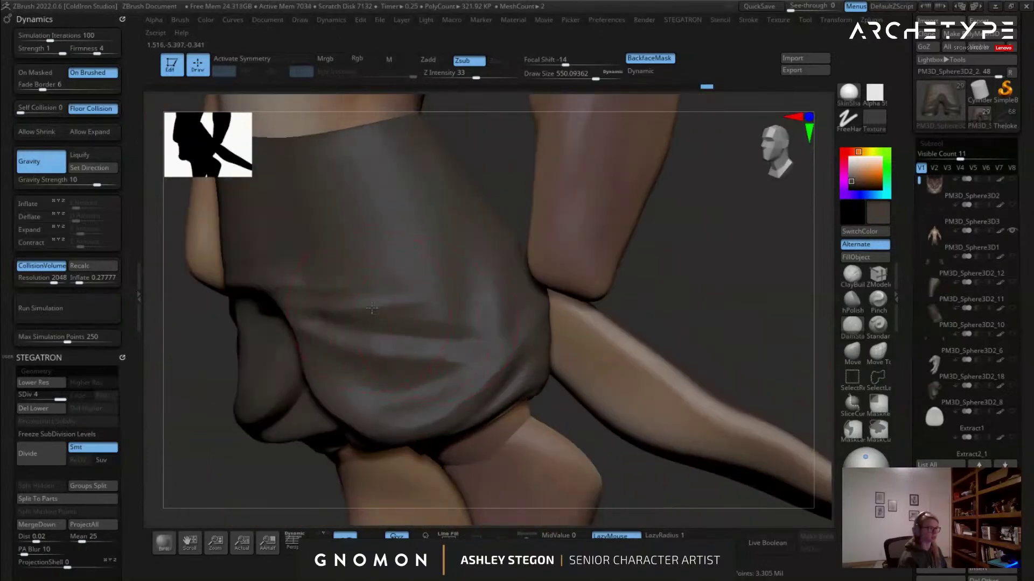
key(ctrl+z)
drag(472, 226, 372, 303)
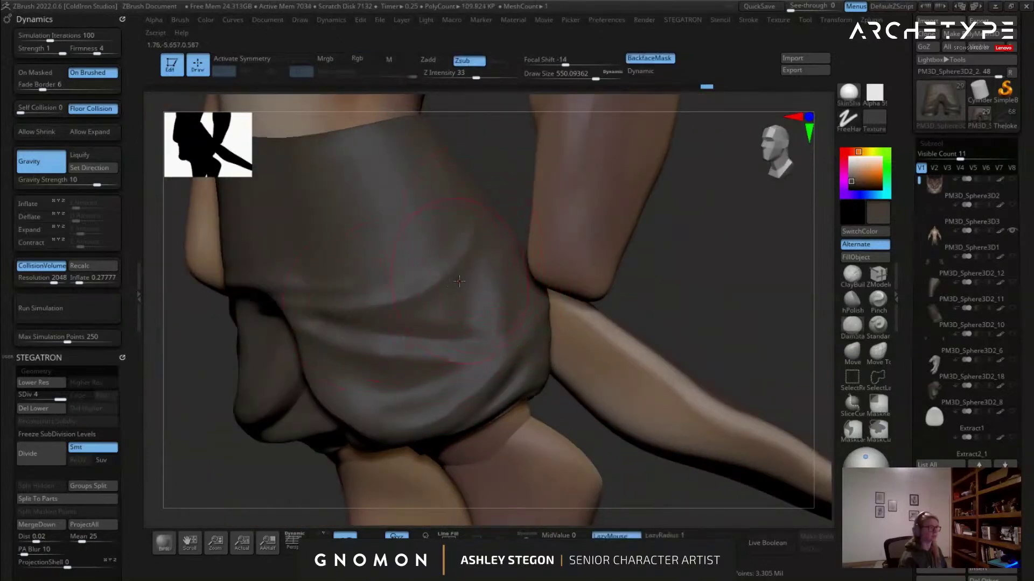
Carve a crease across the outer left thigh toward the hip and smooth its upper end.
drag(472, 260, 439, 312)
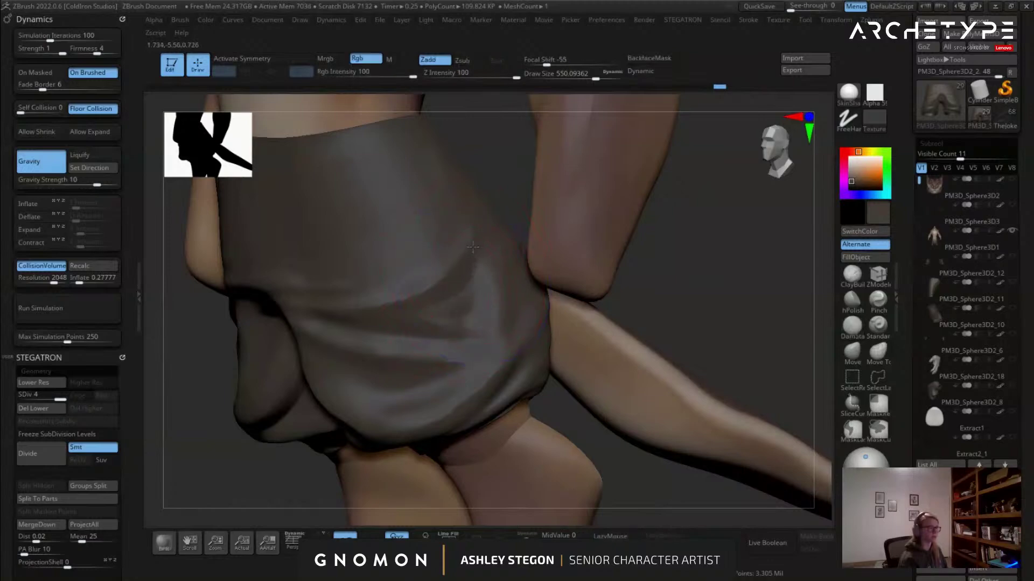
mouse_move(402, 282)
ctrl+right_down()
mouse_move(393, 254)
mouse_move(474, 253)
ctrl+right_up()
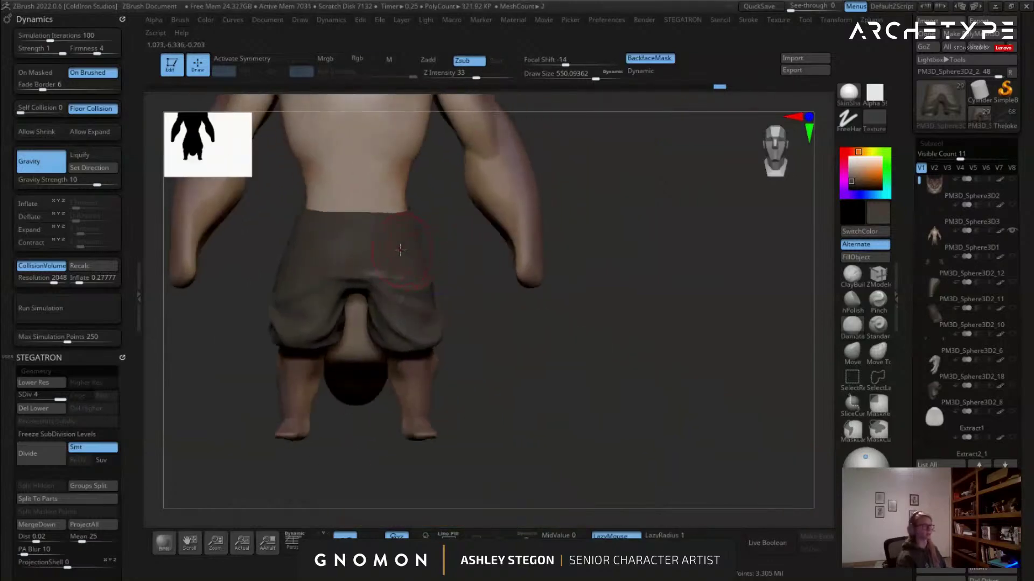
alt+right_drag(392, 252, 521, 255)
right_drag(454, 297, 478, 300)
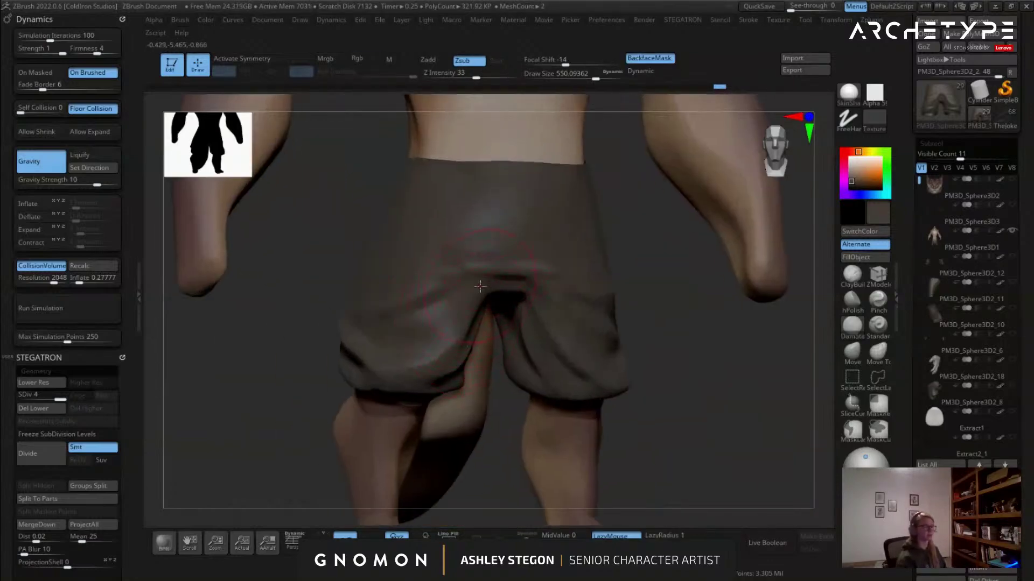
right_drag(377, 351, 508, 234)
Smooth the folds above the crotch at subdivision level 3, and return the trousers to level 4.
key(shift+d)
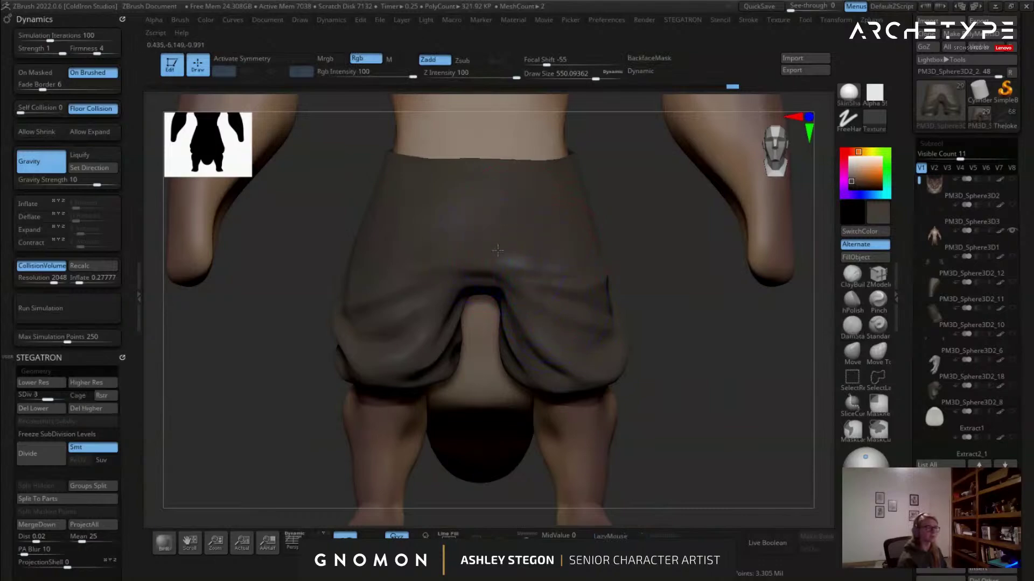
key(d)
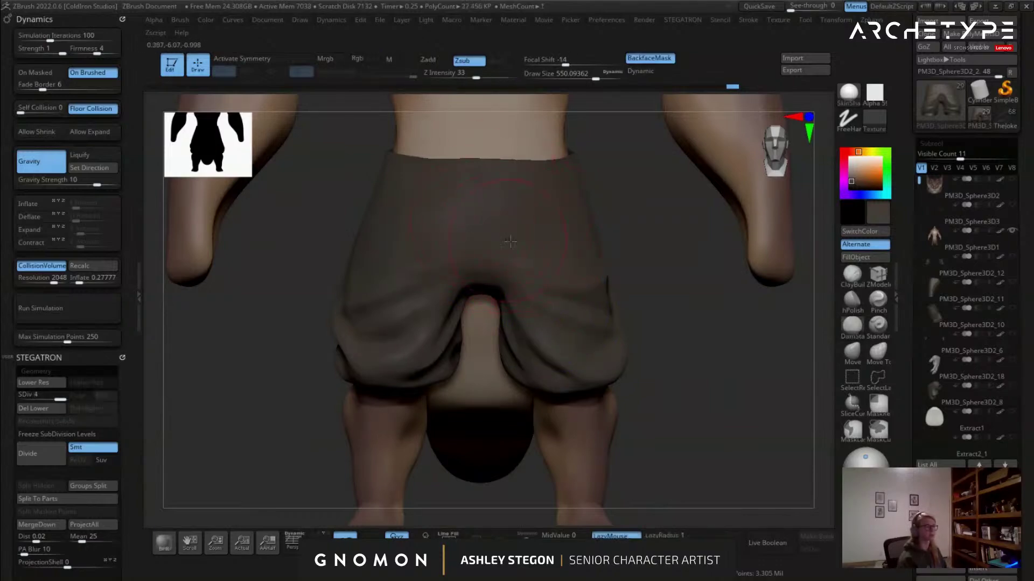
right_drag(519, 263, 516, 250)
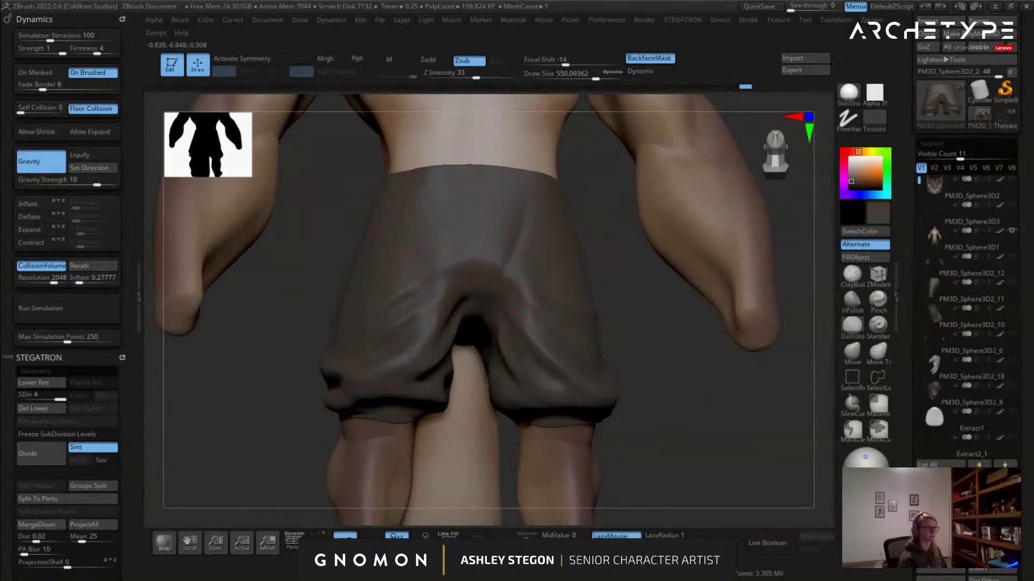
right_drag(447, 259, 458, 254)
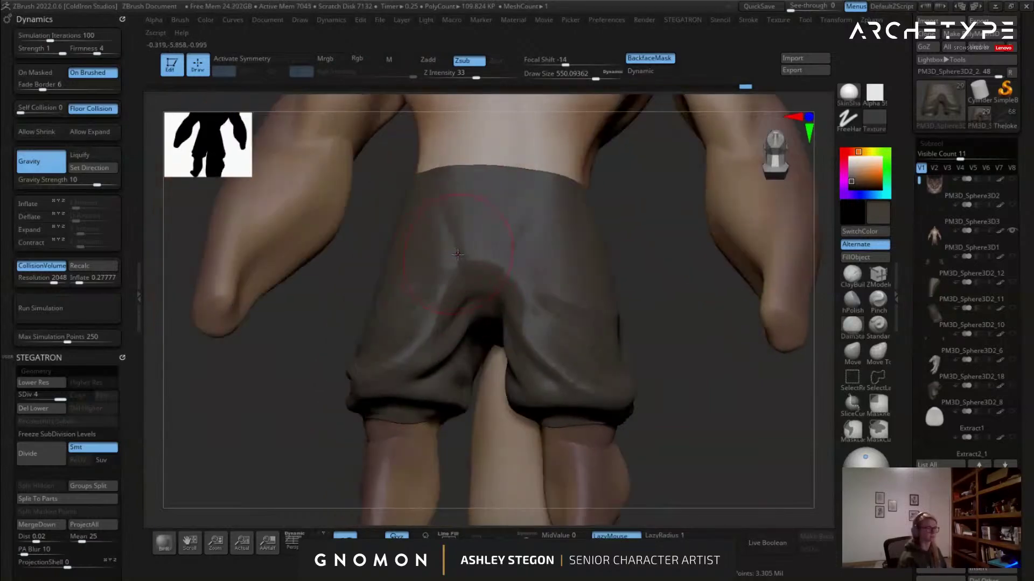
Reduce the draw size to about 476 and smooth the trousers' front between the crotch and right hip.
right_drag(532, 208, 539, 197)
key(s)
drag(559, 223, 554, 223)
right_drag(366, 216, 465, 213)
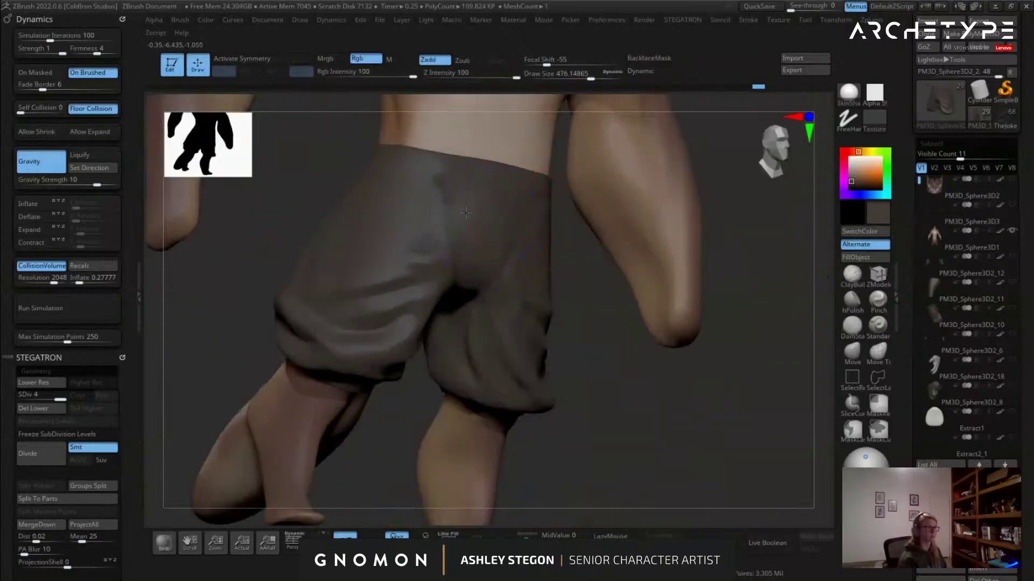
right_drag(511, 239, 492, 265)
Reduce the draw size to about 358 and carve short creases fanning from the crotch across both front hips.
key(s)
drag(492, 265, 483, 265)
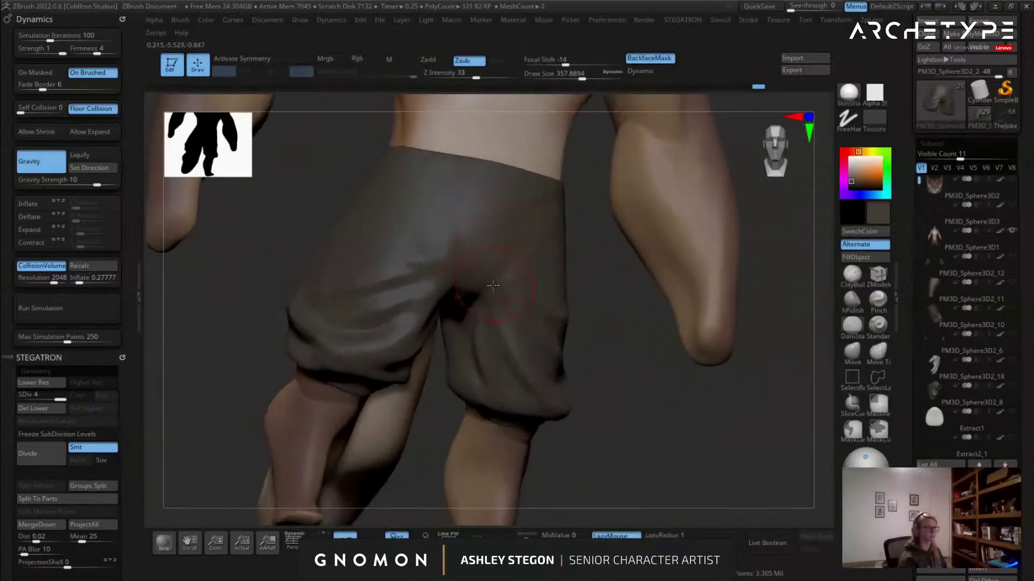
right_drag(483, 288, 492, 282)
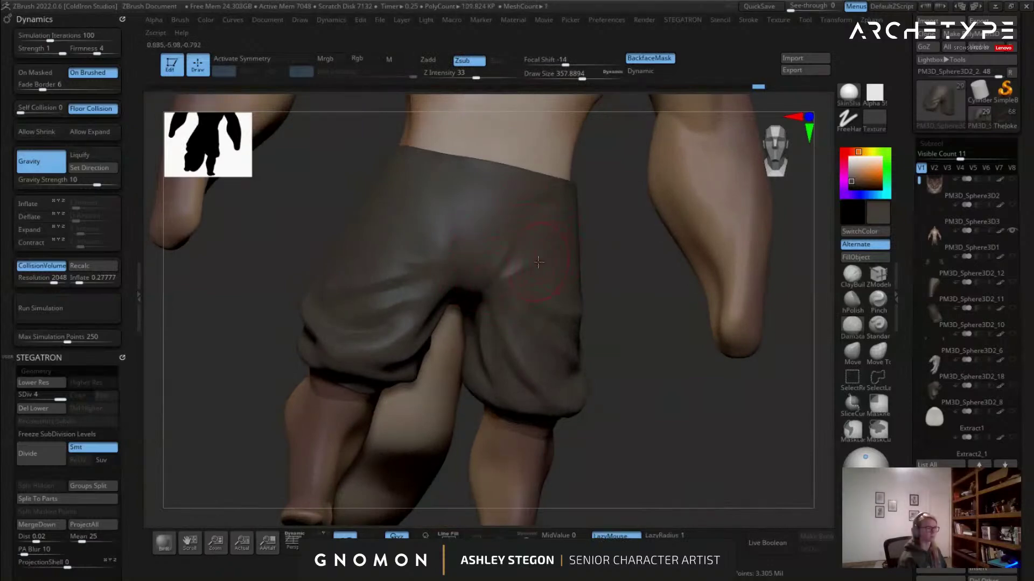
drag(453, 276, 413, 225)
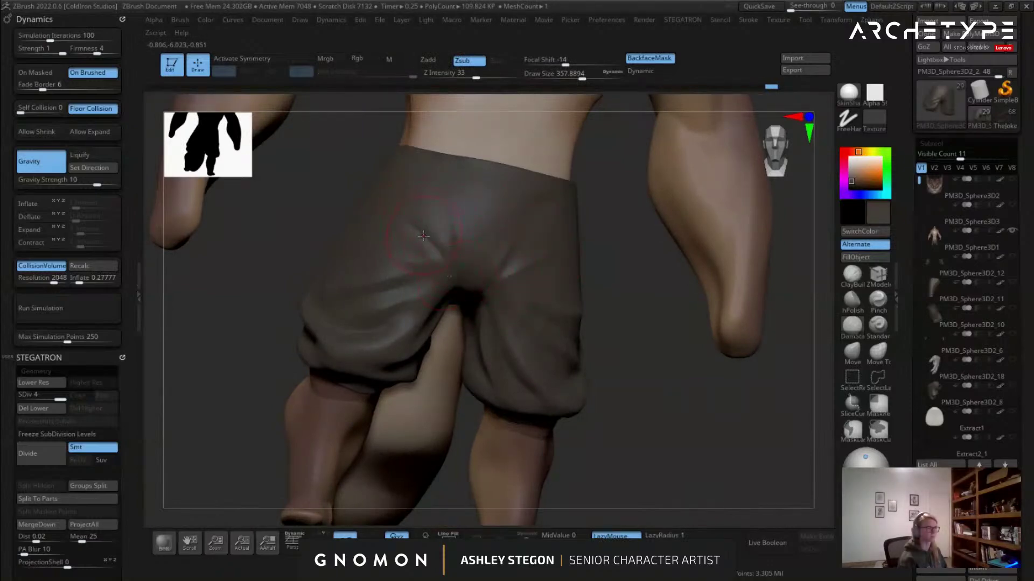
right_drag(486, 216, 555, 254)
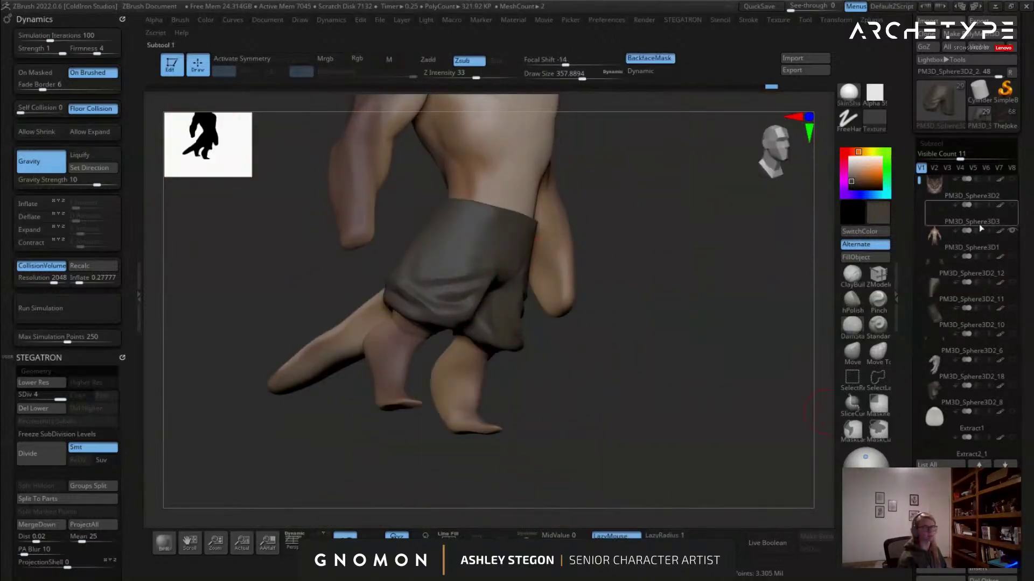
Show the hidden outfit pieces around the trousers and switch to the ClayBuildup brush.
shift+click(1012, 232)
mouse_move(599, 292)
right_down()
mouse_move(556, 322)
mouse_move(521, 311)
right_up()
mouse_move(586, 324)
mouse_down()
mouse_move(549, 323)
mouse_move(568, 330)
mouse_move(544, 315)
mouse_up()
mouse_move(597, 293)
right_down()
mouse_move(595, 324)
mouse_move(549, 275)
mouse_move(569, 284)
right_up()
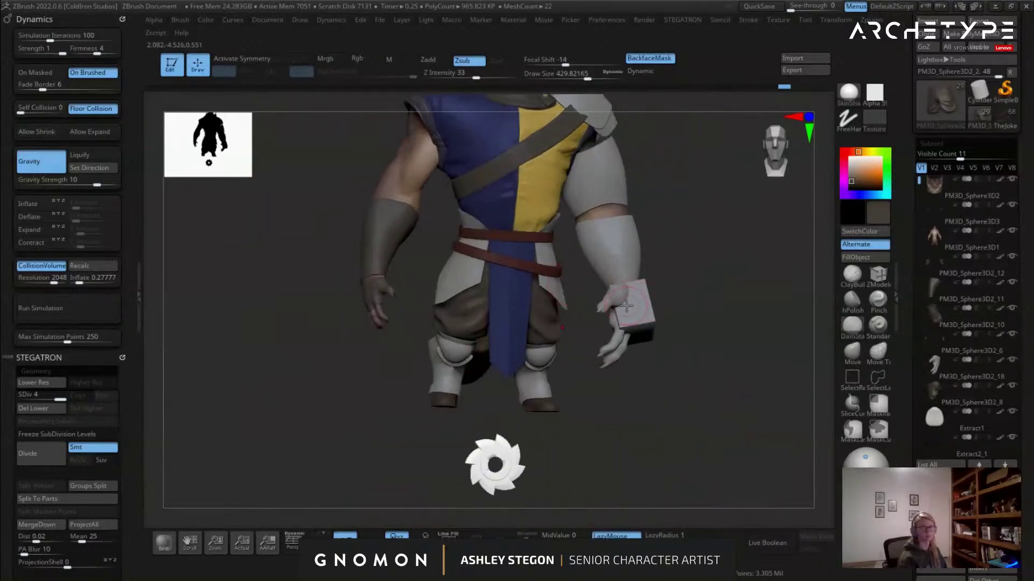
click(852, 273)
ctrl+right_drag(506, 299, 533, 325)
right_drag(533, 325, 511, 311)
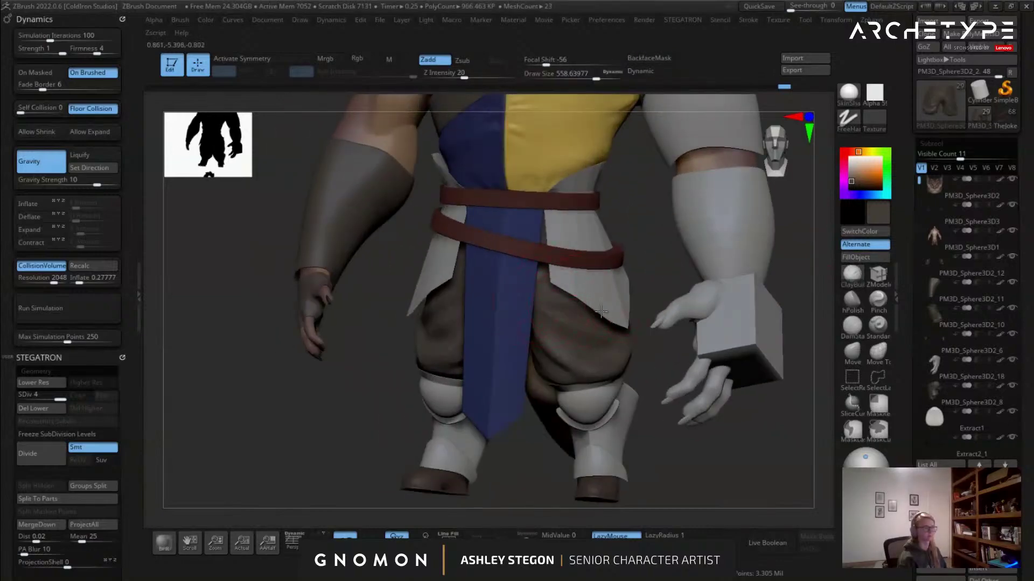
right_drag(590, 315, 556, 318)
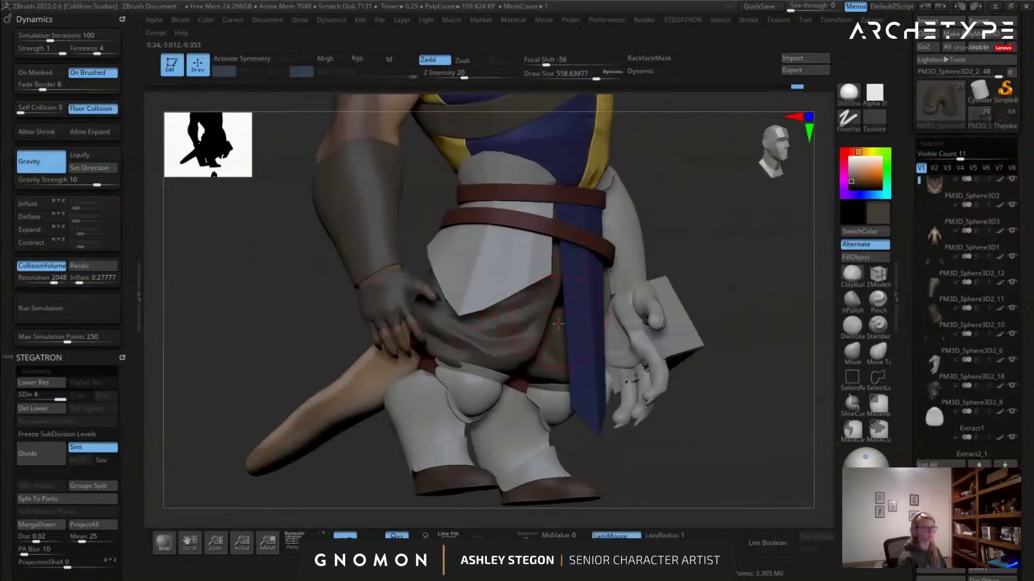
Flatten the folds on the front of the right trouser leg with hPolish at a draw size of about 344.
click(852, 299)
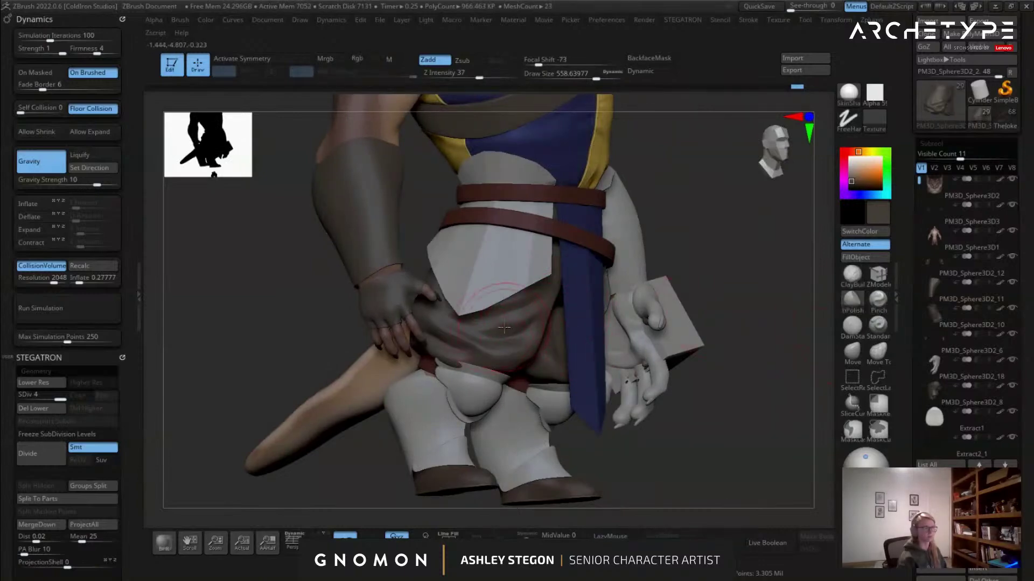
key(s)
ctrl+right_drag(510, 343, 529, 352)
key(s)
drag(528, 352, 515, 353)
right_drag(514, 353, 516, 352)
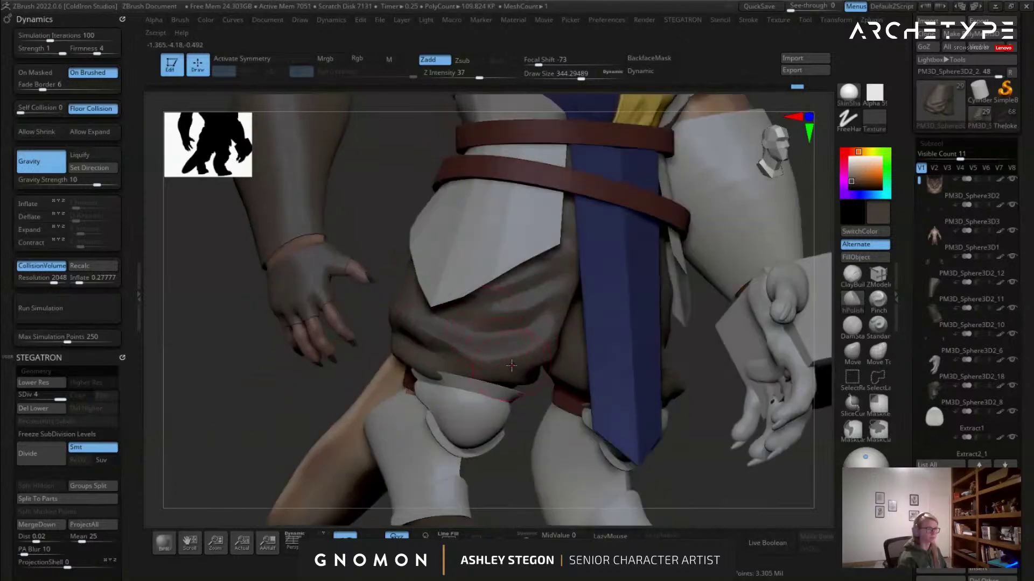
Polish the back of the right trouser leg at a draw size of about 305, and smooth its crease at about 217.
mouse_move(528, 340)
right_down()
mouse_move(500, 371)
mouse_move(562, 356)
mouse_move(458, 372)
mouse_move(521, 369)
mouse_move(346, 341)
right_up()
key(s)
click(442, 361)
key(bracketright)
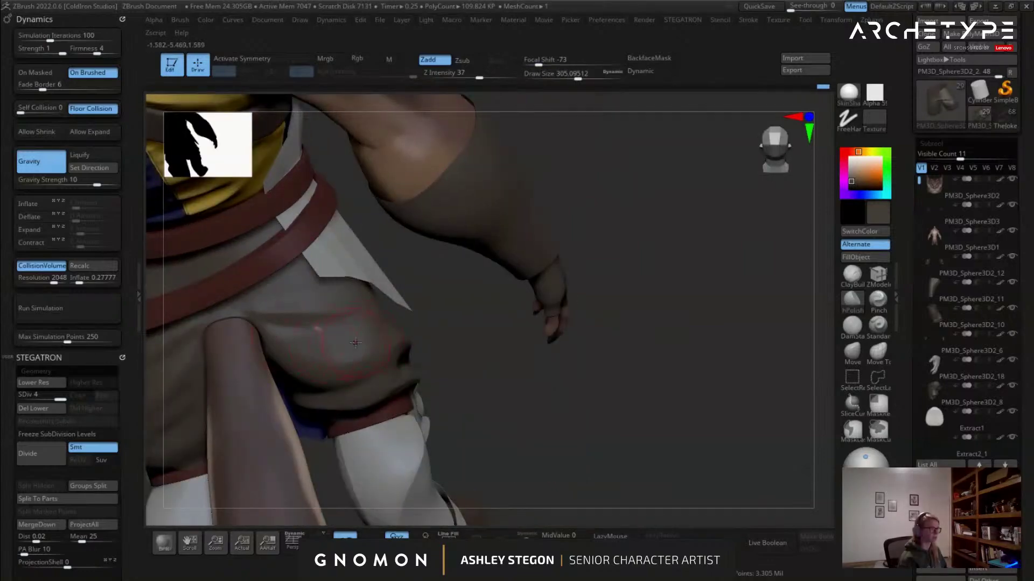
key(bracketleft)
shift+drag(322, 332, 326, 332)
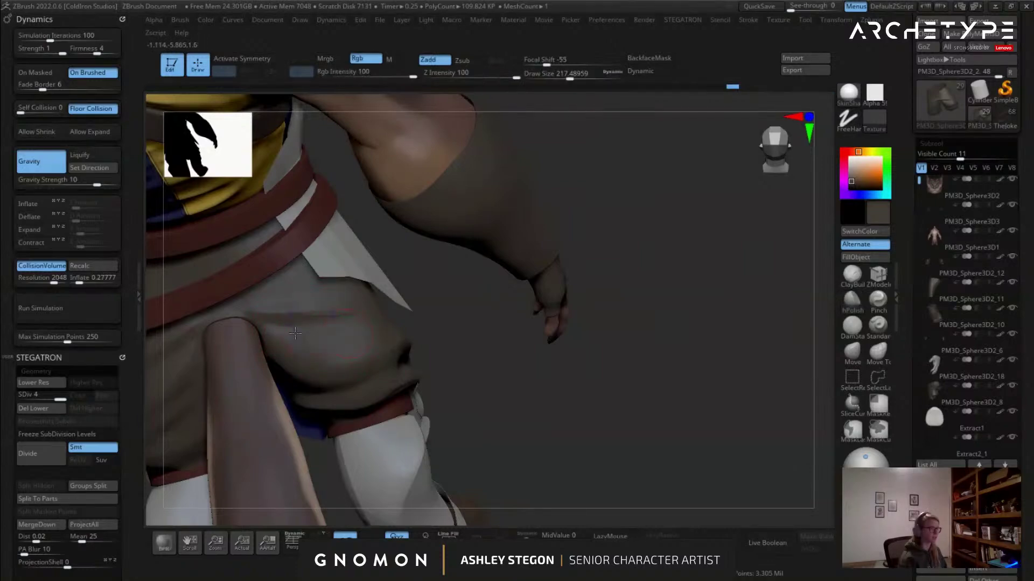
Set the draw size to about 293 and polish the seat between the tail base and right hip.
key(s)
drag(266, 301, 274, 301)
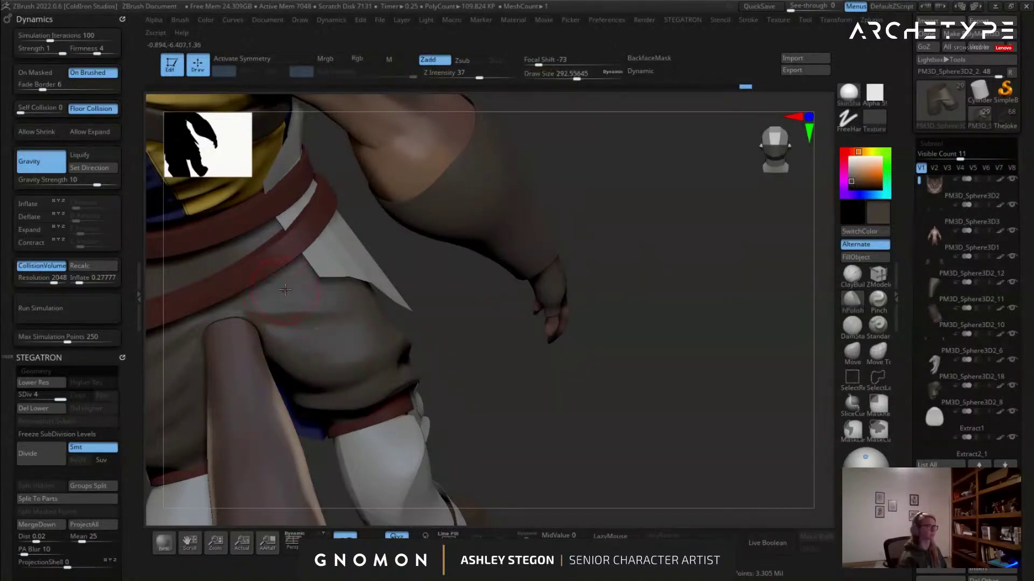
mouse_move(315, 266)
right_down()
mouse_move(379, 347)
mouse_move(317, 396)
right_up()
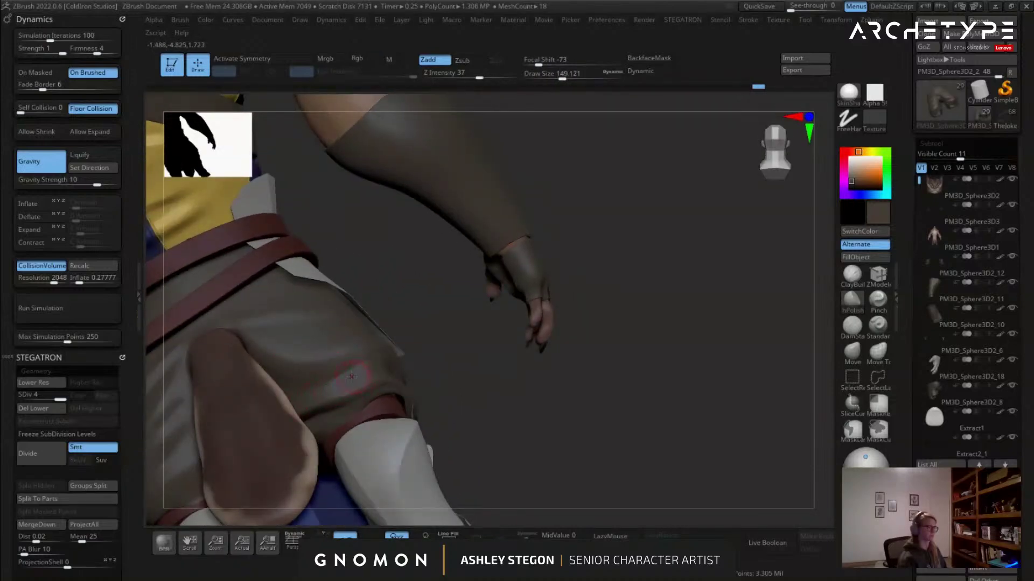
Polish the folds on the back of the left trouser leg, reducing the draw size from about 145 to 116.
mouse_move(366, 368)
right_down()
mouse_move(486, 337)
mouse_move(467, 344)
right_up()
key(s)
drag(424, 363, 411, 364)
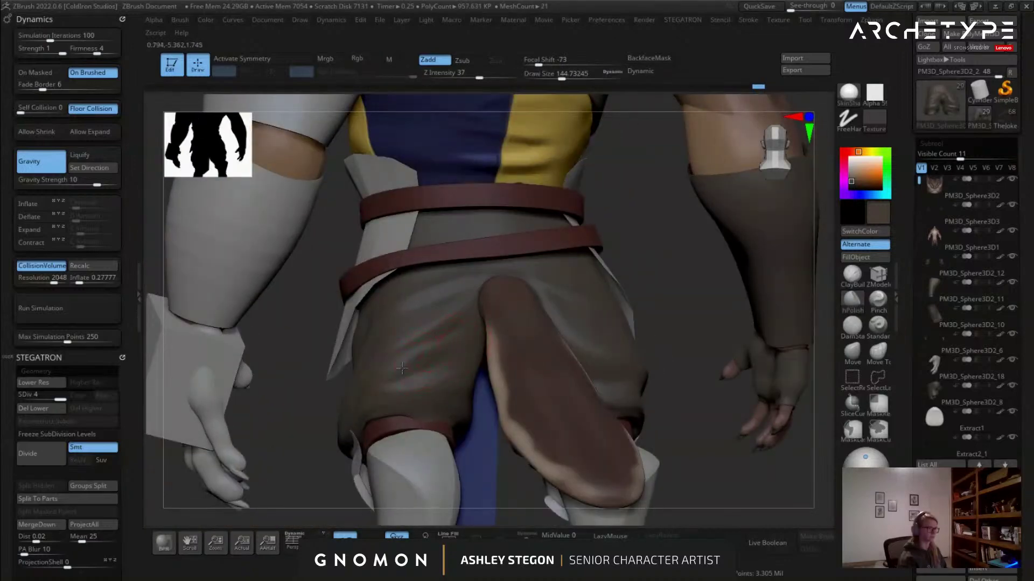
mouse_move(422, 334)
right_down()
mouse_move(447, 371)
mouse_move(420, 373)
right_up()
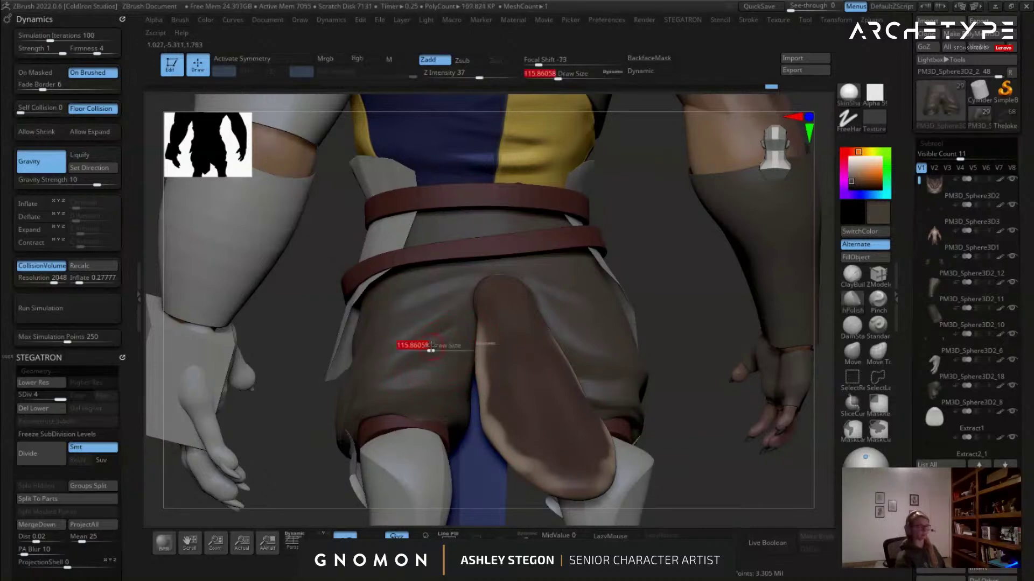
right_drag(455, 336, 472, 346)
Isolate the trousers from the rest of the character for close sculpting.
right_drag(449, 304, 544, 269)
right_drag(544, 269, 566, 290)
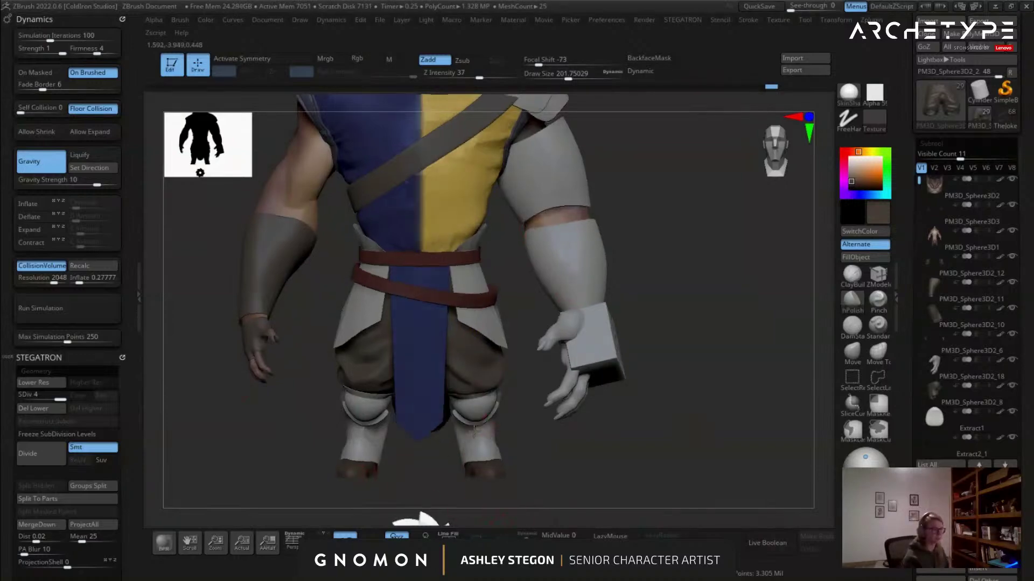
drag(484, 427, 468, 339)
click(525, 536)
drag(524, 373, 431, 341)
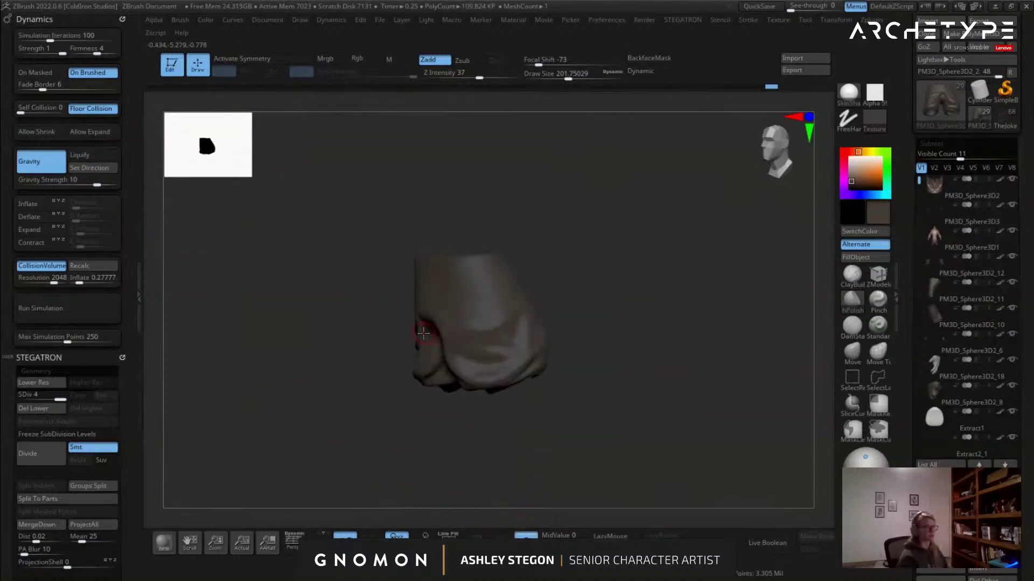
alt+drag(560, 334, 560, 377)
Raise the diagonal folds on the outer left trouser leg with the Standard brush at a draw size of about 268.
click(881, 330)
mouse_move(700, 323)
right_down()
mouse_move(582, 294)
mouse_move(606, 305)
right_up()
key(s)
drag(605, 305, 612, 305)
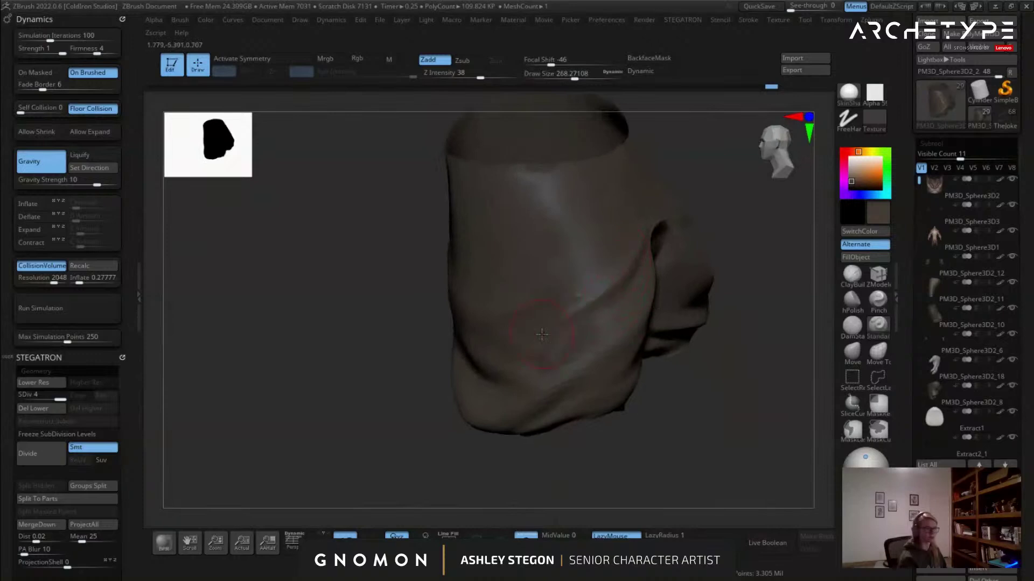
drag(544, 364, 605, 323)
mouse_move(641, 318)
right_down()
mouse_move(595, 300)
mouse_move(607, 305)
right_up()
Carve creases between the outer left leg's folds with DamStandard at a draw size of about 324, and smooth them.
click(852, 326)
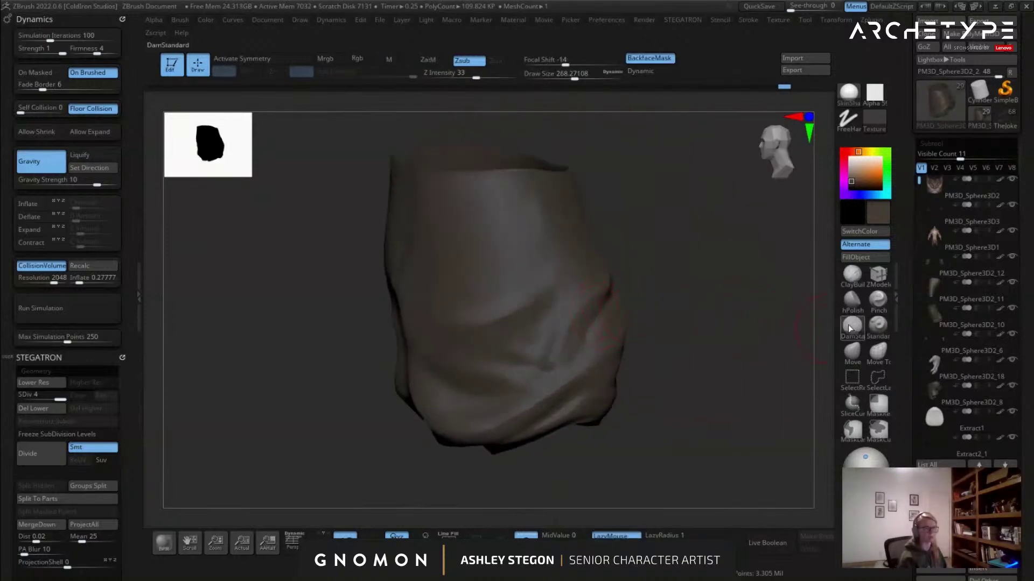
right_drag(716, 321, 609, 312)
key(s)
drag(605, 312, 610, 312)
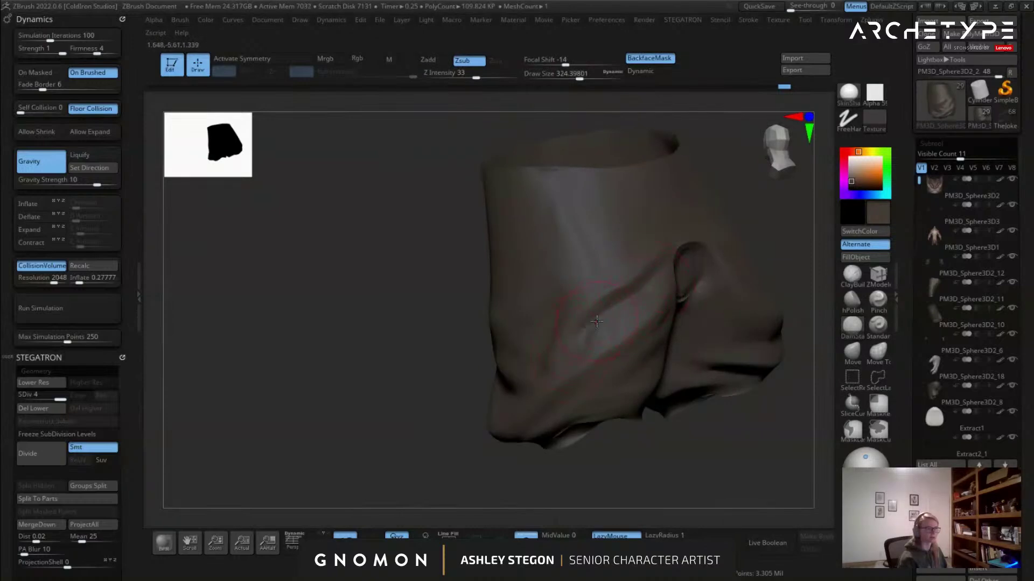
mouse_move(596, 321)
right_down()
mouse_move(538, 309)
mouse_move(545, 364)
mouse_move(510, 373)
right_up()
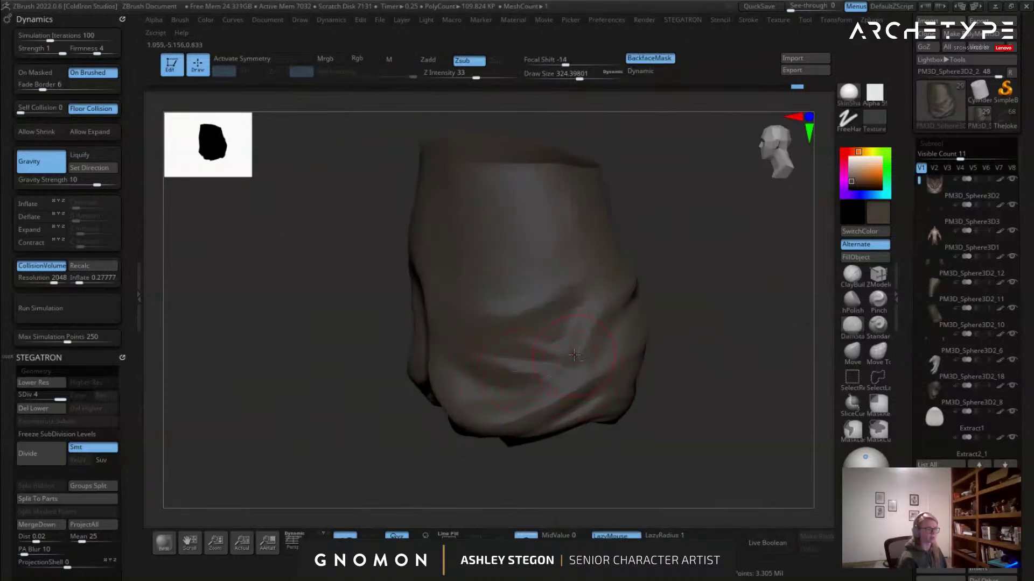
shift+drag(573, 357, 519, 377)
mouse_move(493, 299)
right_down()
mouse_move(538, 310)
mouse_move(504, 298)
right_up()
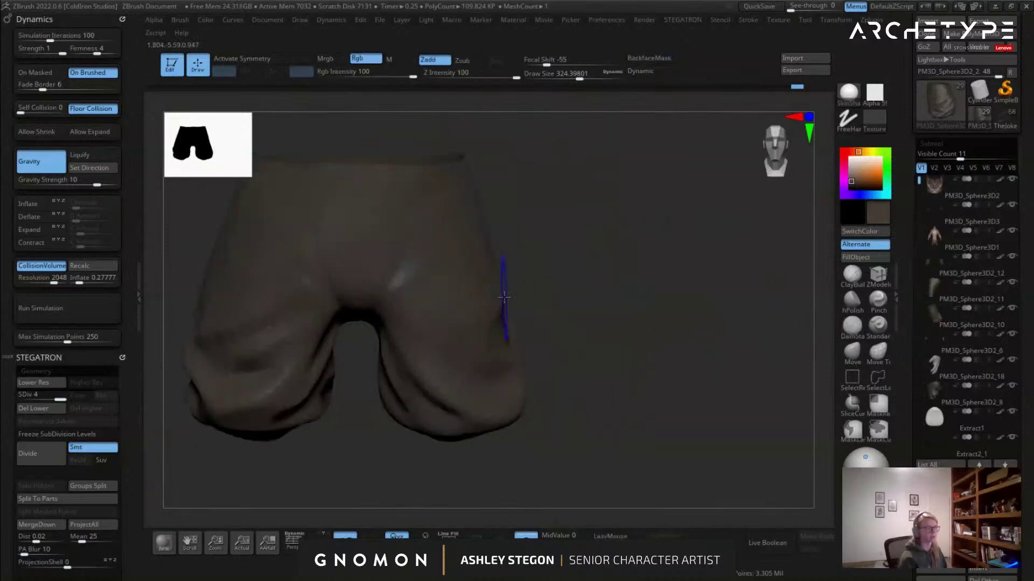
key(alt)
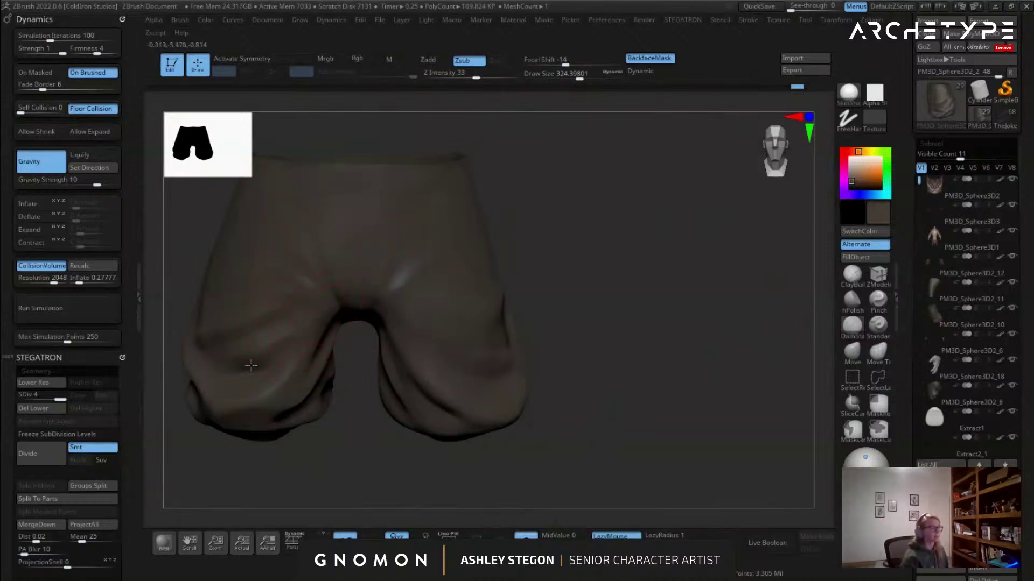
Increase the draw size to about 351, carve creases across the outer right trouser leg, and smooth the folds.
right_drag(270, 364, 289, 354)
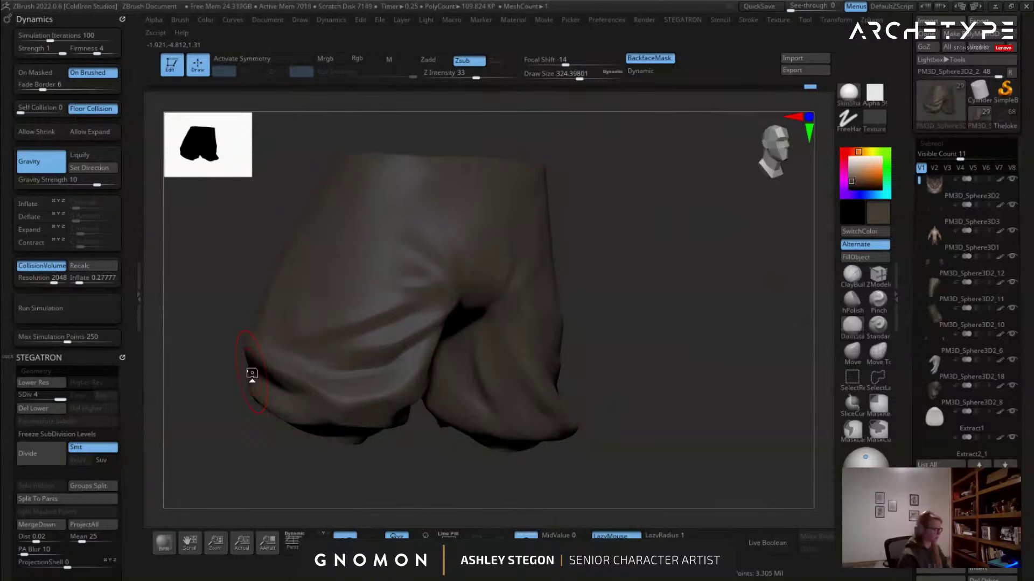
right_drag(326, 369, 452, 378)
drag(488, 367, 349, 361)
right_drag(337, 364, 466, 375)
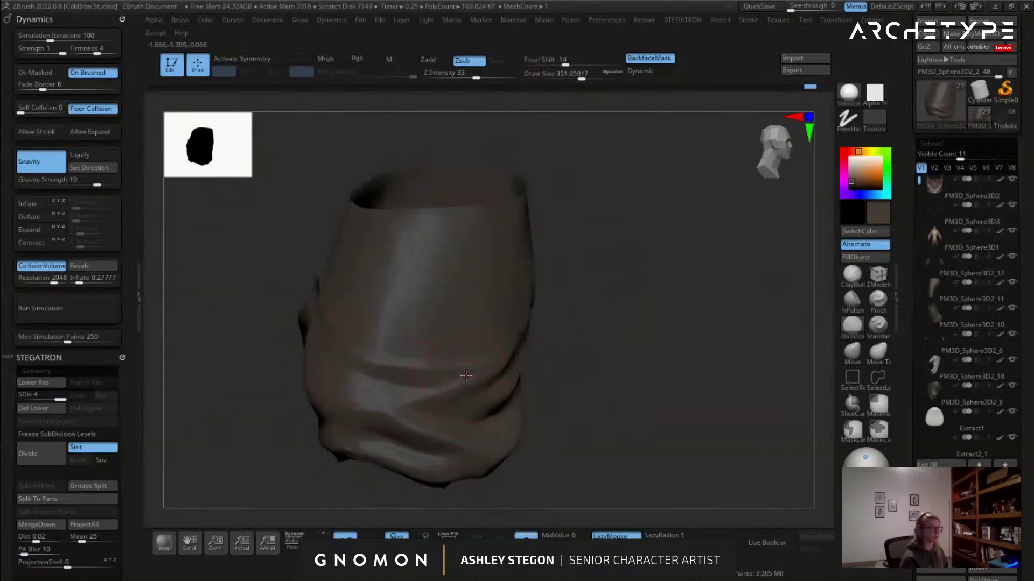
key(shift)
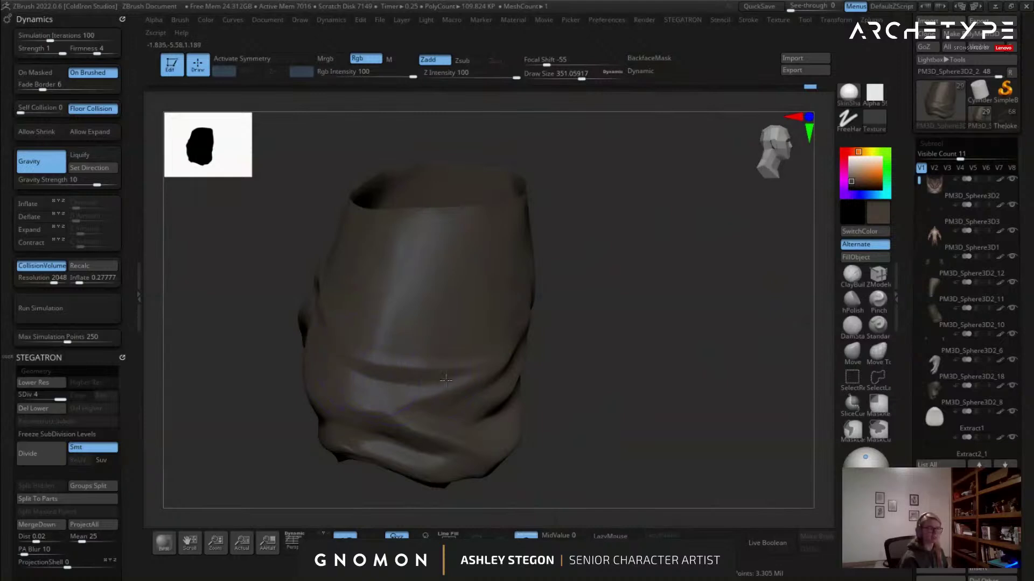
Lower the trousers to subdivision level 2 for broad reworking of the seat.
mouse_move(480, 368)
right_down()
mouse_move(441, 342)
mouse_move(424, 400)
mouse_move(622, 447)
mouse_move(450, 350)
mouse_move(427, 357)
mouse_move(362, 339)
mouse_move(360, 325)
mouse_move(377, 356)
right_up()
key(shift)
key(shift+d)
key(shift+d)
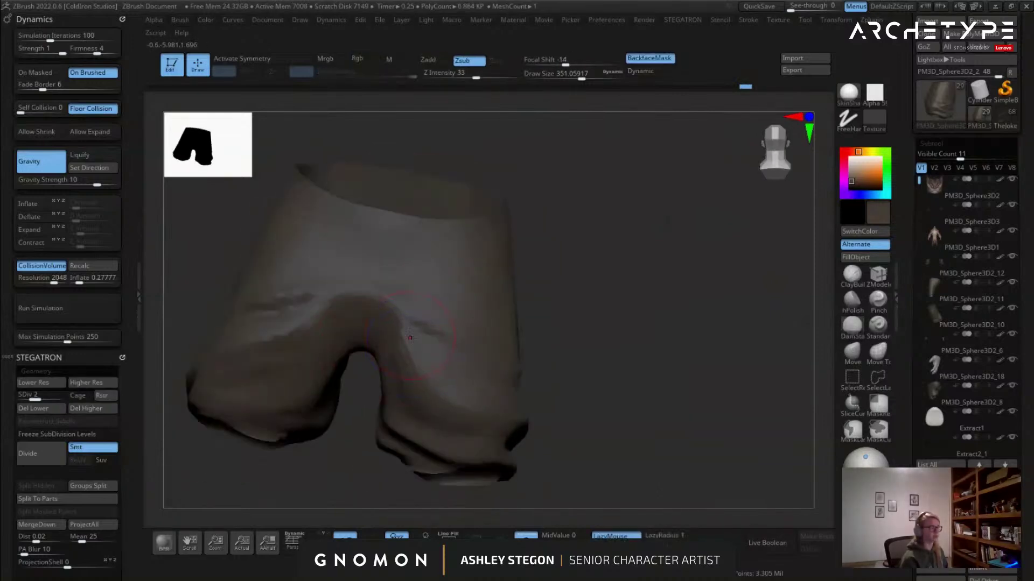
Raise the trousers to subdivision level 3 and smooth the folds across the seat.
alt+right_drag(352, 321, 451, 327)
key(d)
shift+drag(450, 327, 459, 322)
mouse_move(459, 322)
right_down()
mouse_move(464, 311)
mouse_move(524, 358)
mouse_move(595, 335)
mouse_move(460, 285)
right_up()
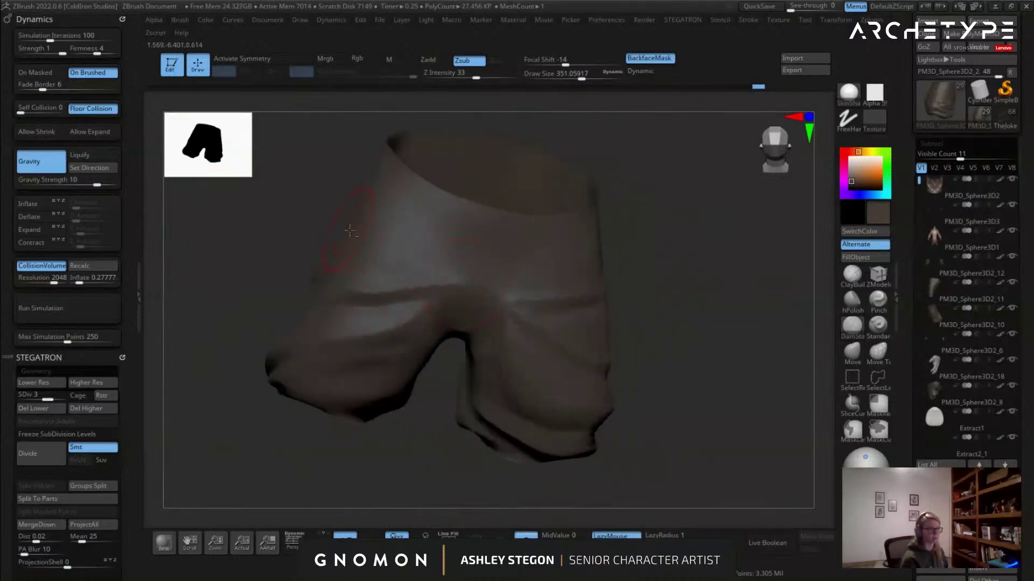
right_drag(419, 255, 470, 333)
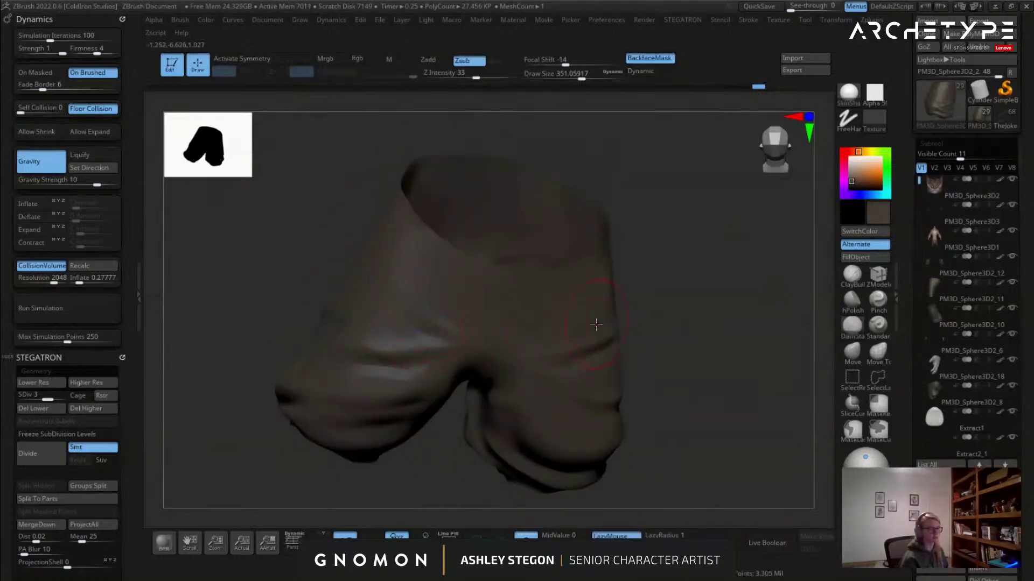
right_drag(470, 334, 621, 332)
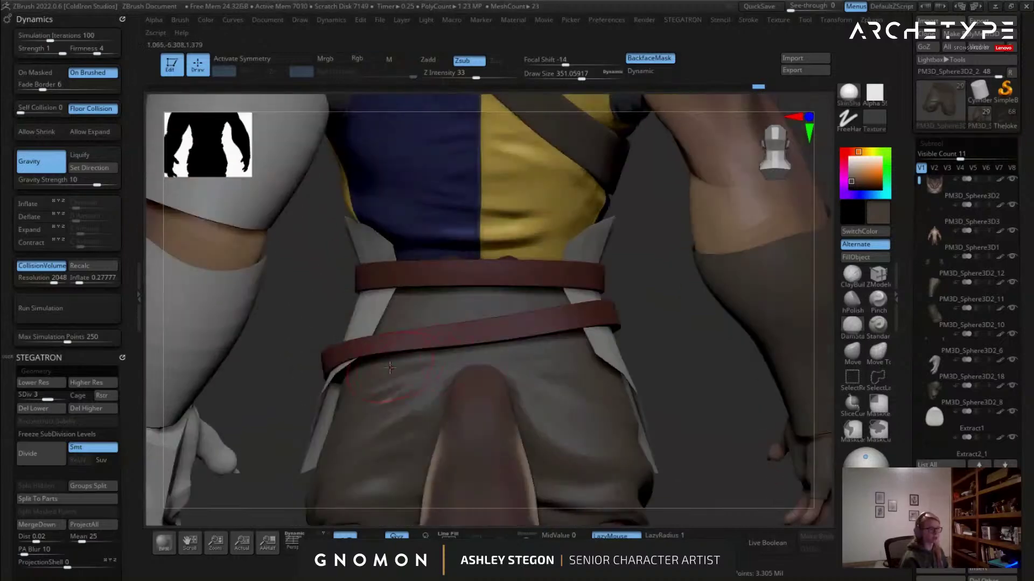
Raise the trousers to subdivision level 4 and reshape the fold on the left leg's rear with the Move brush at a draw size of about 500.
key(d)
mouse_move(390, 368)
right_down()
mouse_move(404, 393)
mouse_move(500, 371)
right_up()
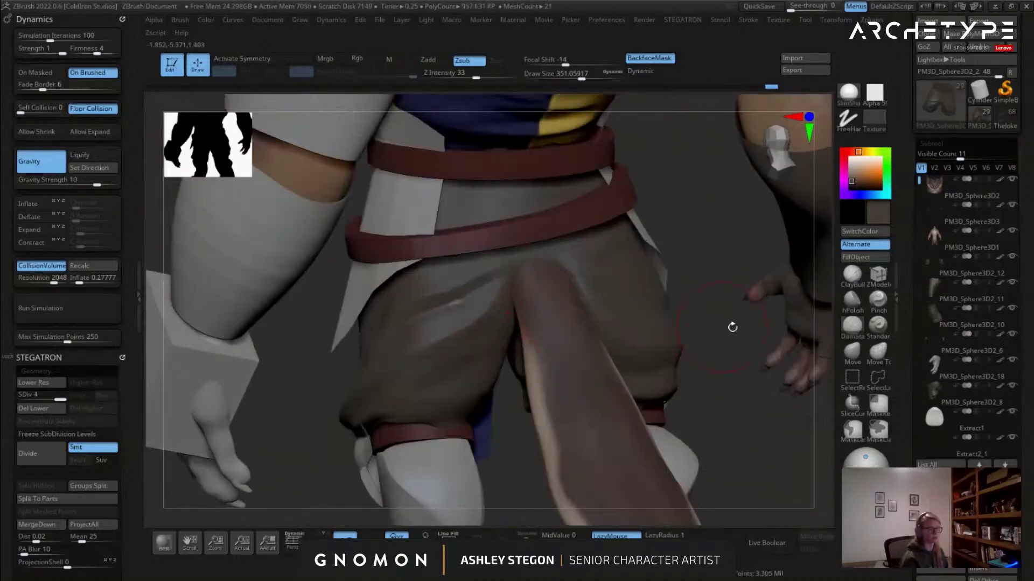
click(852, 356)
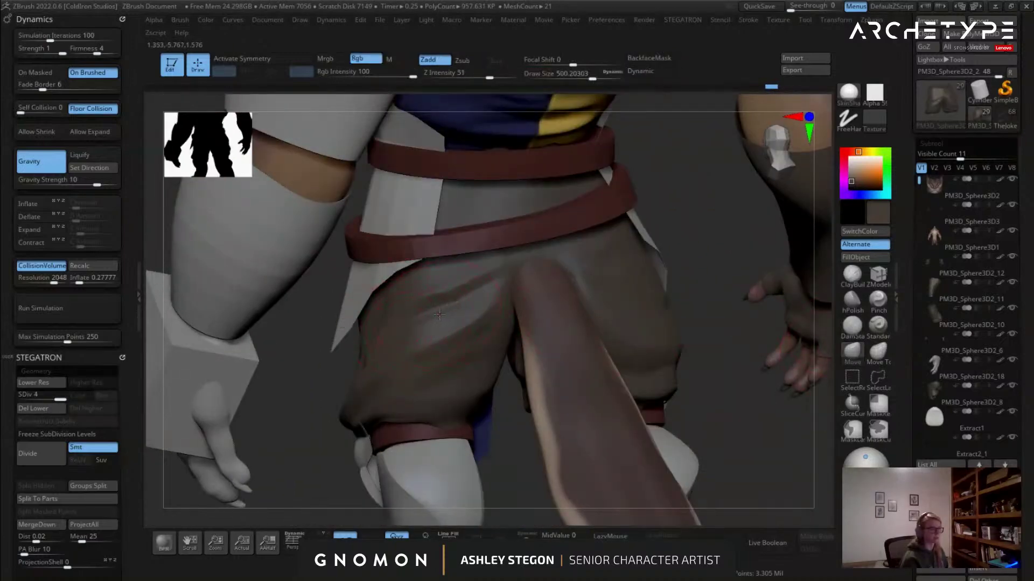
drag(442, 302, 435, 309)
right_drag(439, 315, 371, 308)
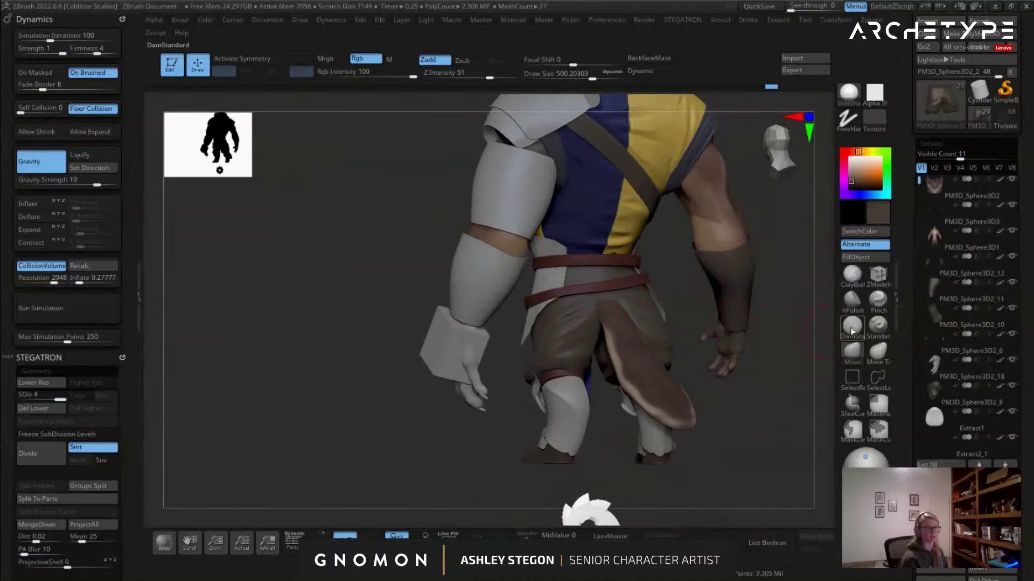
click(852, 331)
right_drag(646, 302, 598, 312)
ctrl+right_drag(598, 269, 576, 311)
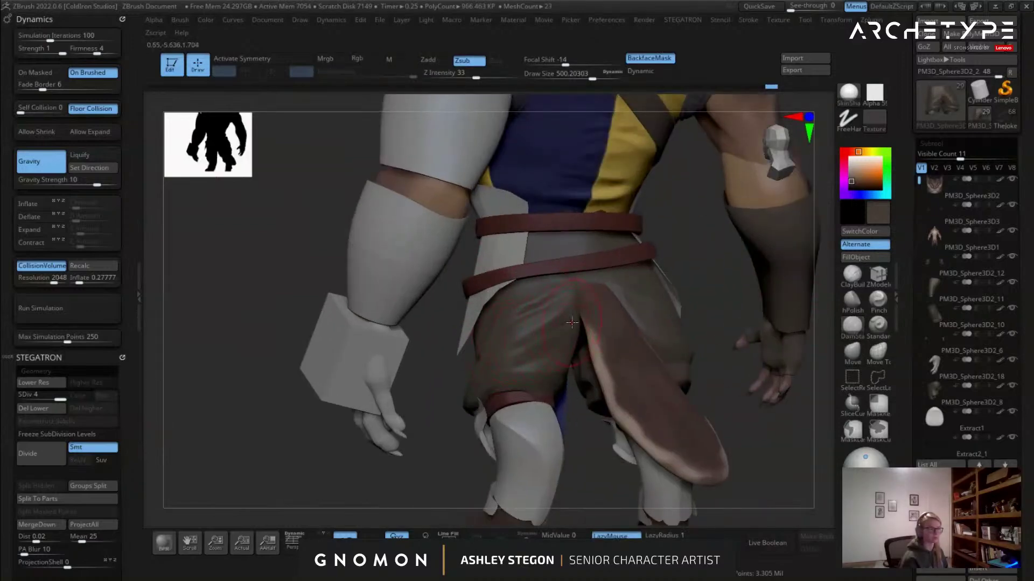
mouse_move(510, 365)
right_down()
mouse_move(658, 334)
mouse_move(630, 347)
mouse_move(637, 337)
mouse_move(619, 319)
right_up()
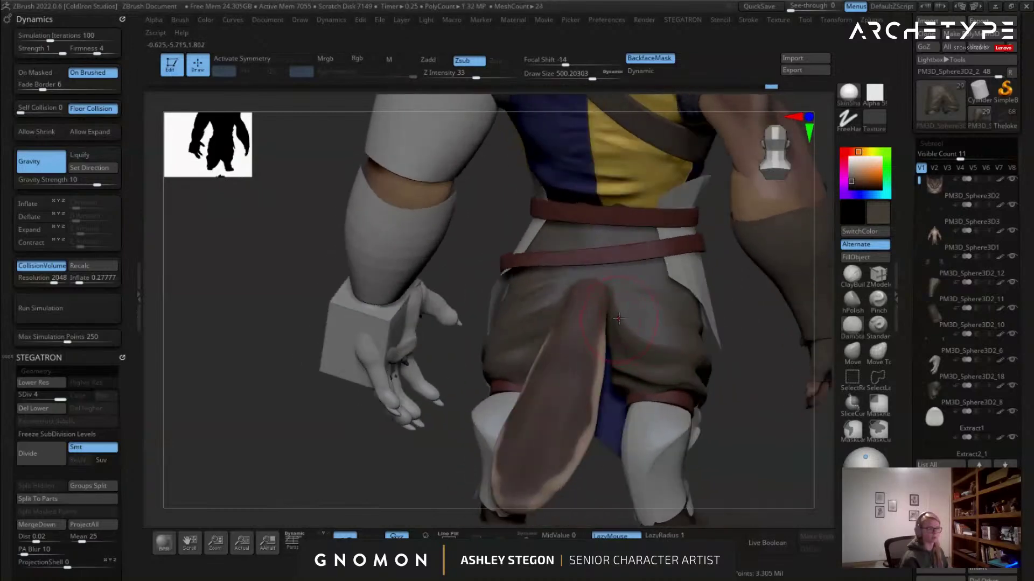
mouse_move(675, 356)
right_down()
mouse_move(631, 351)
mouse_move(684, 362)
right_up()
Isolate the trousers and polish the folds on the right leg's rear with the hPolish brush at a draw size of about 251.
click(849, 303)
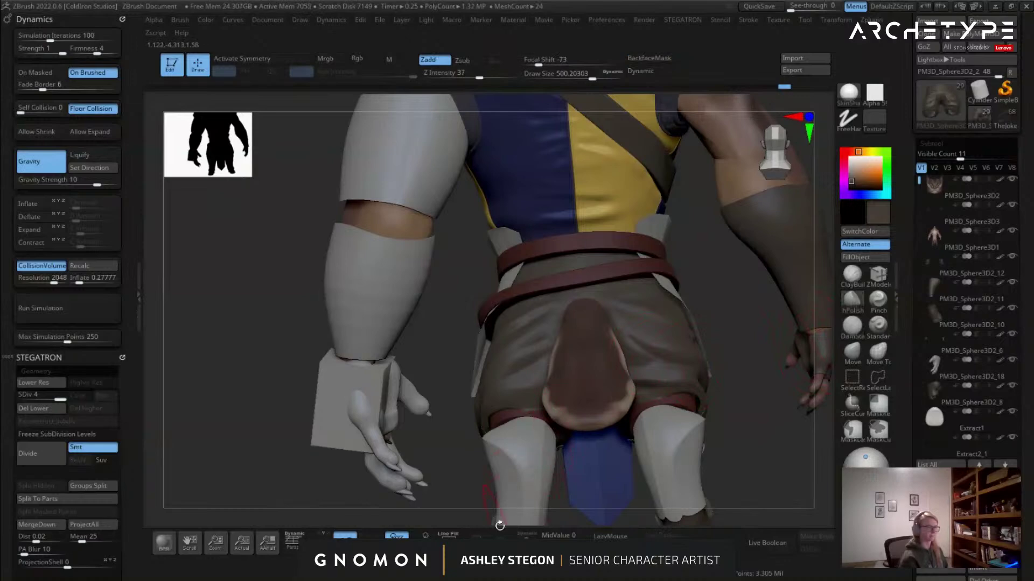
click(525, 536)
ctrl+right_drag(660, 329, 672, 369)
key(s)
drag(673, 369, 666, 369)
key(s)
drag(675, 370, 665, 369)
right_drag(666, 369, 696, 369)
drag(689, 371, 677, 369)
right_drag(635, 348, 622, 340)
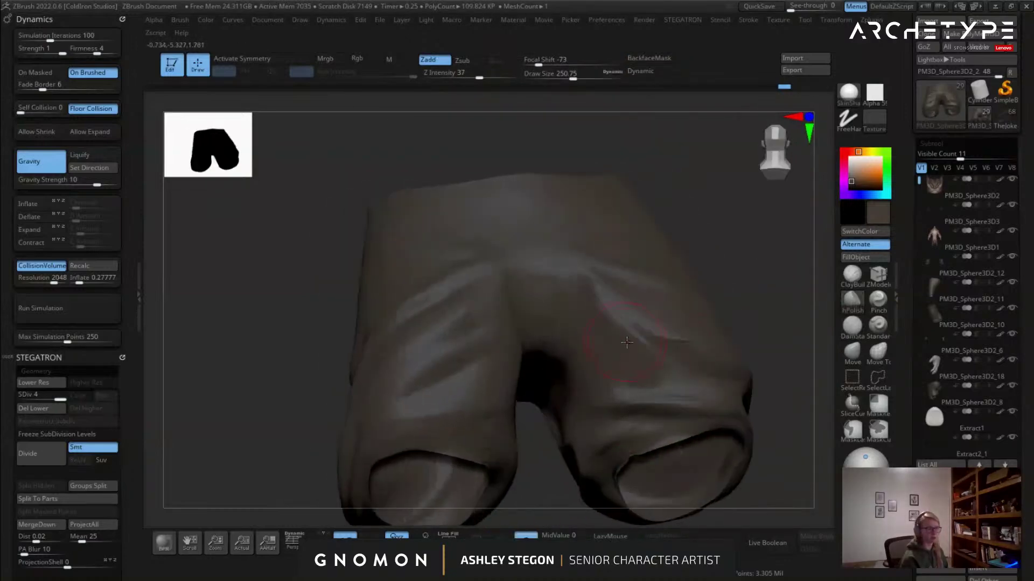
shift+right_drag(691, 367, 698, 368)
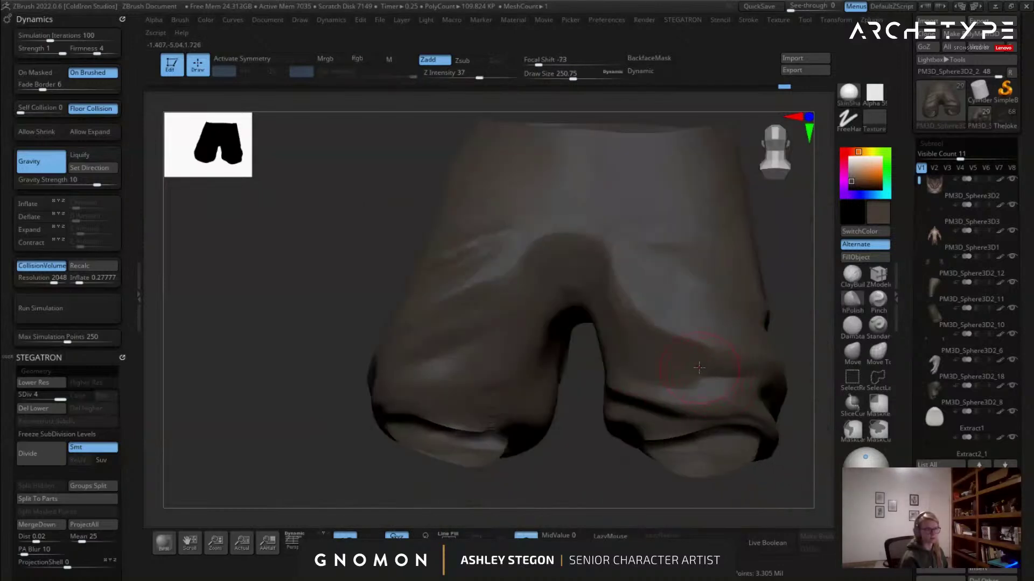
Smooth the folds around the seat and lower legs on the back of the shorts, using a draw size of about 305.
right_drag(627, 318, 649, 343)
key(s)
drag(605, 301, 612, 301)
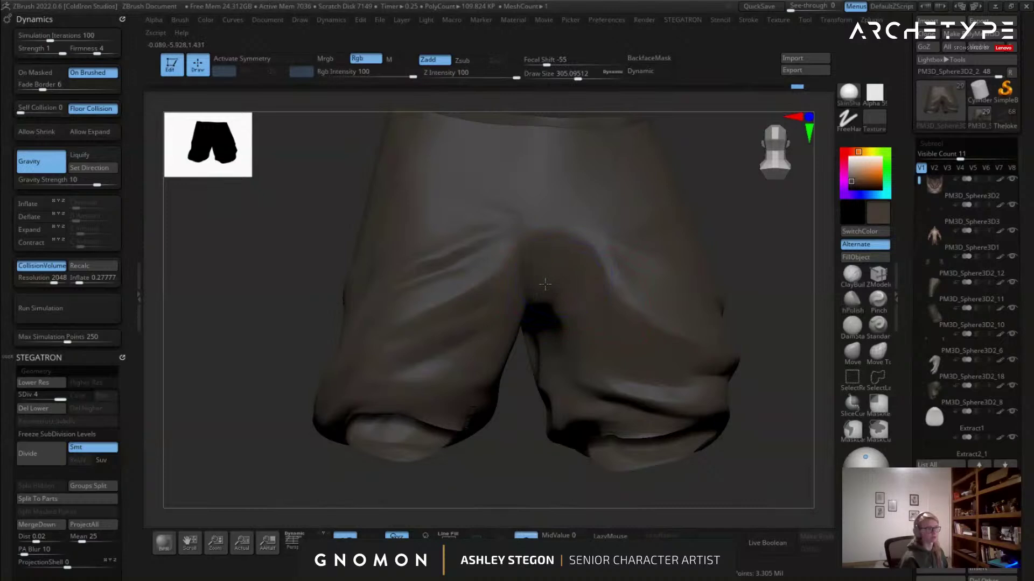
right_drag(542, 281, 613, 296)
key(s)
mouse_move(669, 375)
mouse_down()
mouse_move(714, 370)
mouse_move(669, 356)
mouse_up()
key(s)
key(s)
key(s)
Polish the diagonal folds on the back of the shorts' leg with the hPolish brush at a draw size of about 239.
right_drag(631, 330, 513, 313)
key(s)
drag(463, 316, 467, 316)
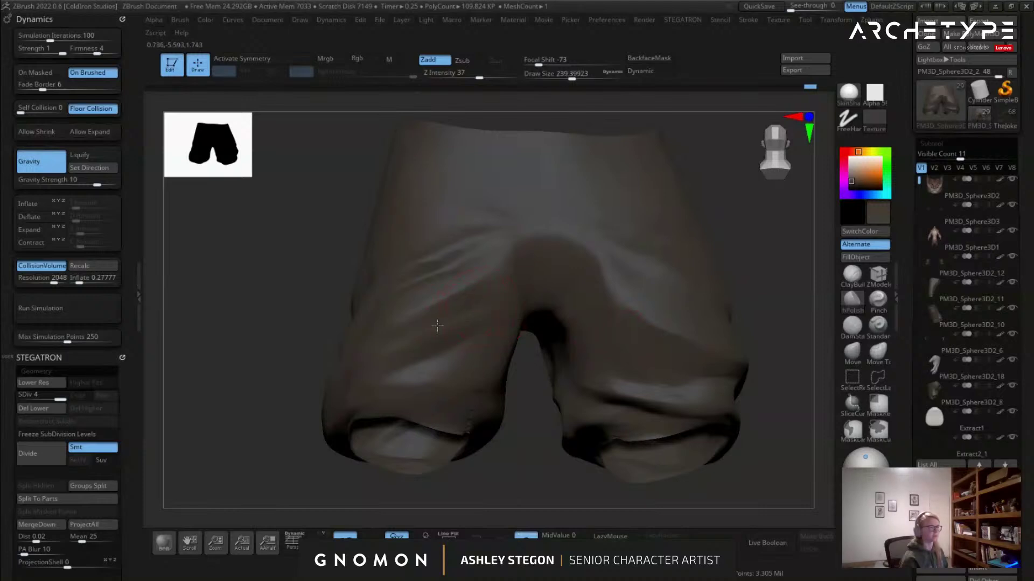
right_drag(498, 285, 481, 304)
right_drag(440, 335, 497, 304)
mouse_move(401, 336)
right_down()
mouse_move(590, 326)
mouse_move(516, 321)
right_up()
Carve creases between the folds on the back of the legs with the DamStandard brush in Zsub mode.
click(852, 325)
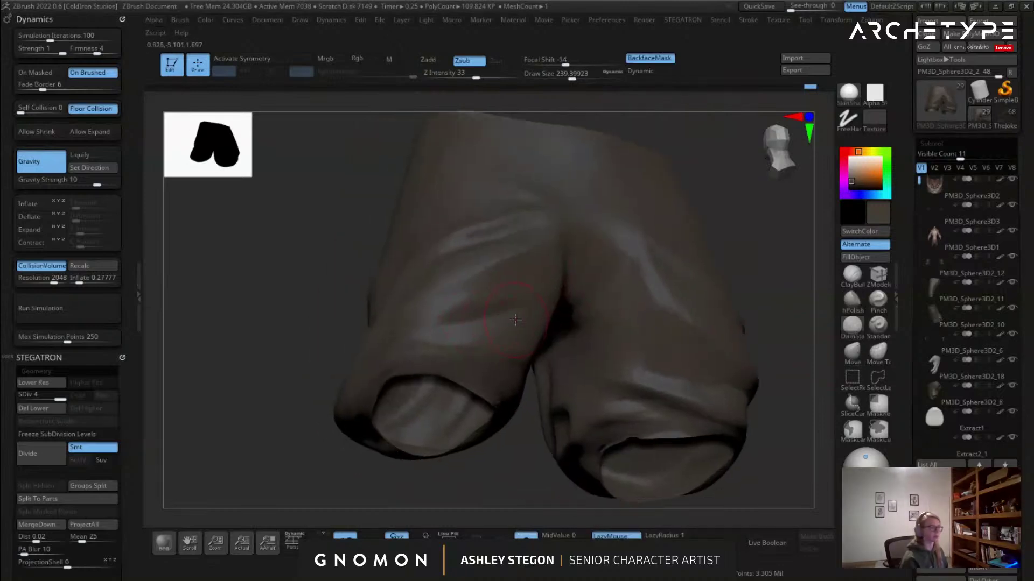
right_drag(510, 250, 484, 256)
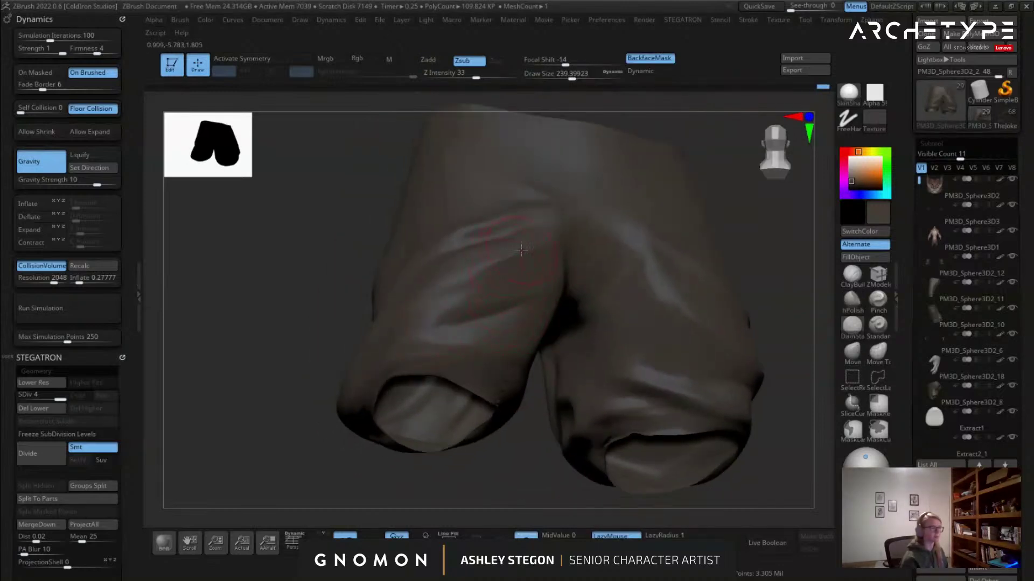
right_drag(360, 288, 603, 293)
alt+right_drag(329, 294, 528, 323)
right_drag(433, 318, 504, 342)
drag(500, 367, 660, 362)
Polish the lower folds on the outer side of the leg with the hPolish brush at a draw size of about 177.
click(853, 301)
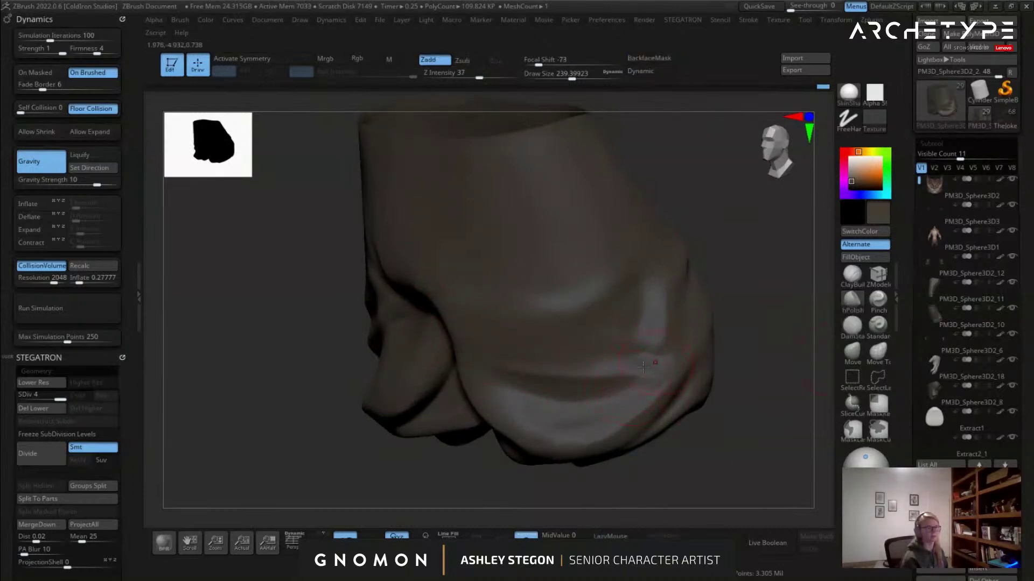
right_drag(750, 334, 784, 362)
key(bracketleft)
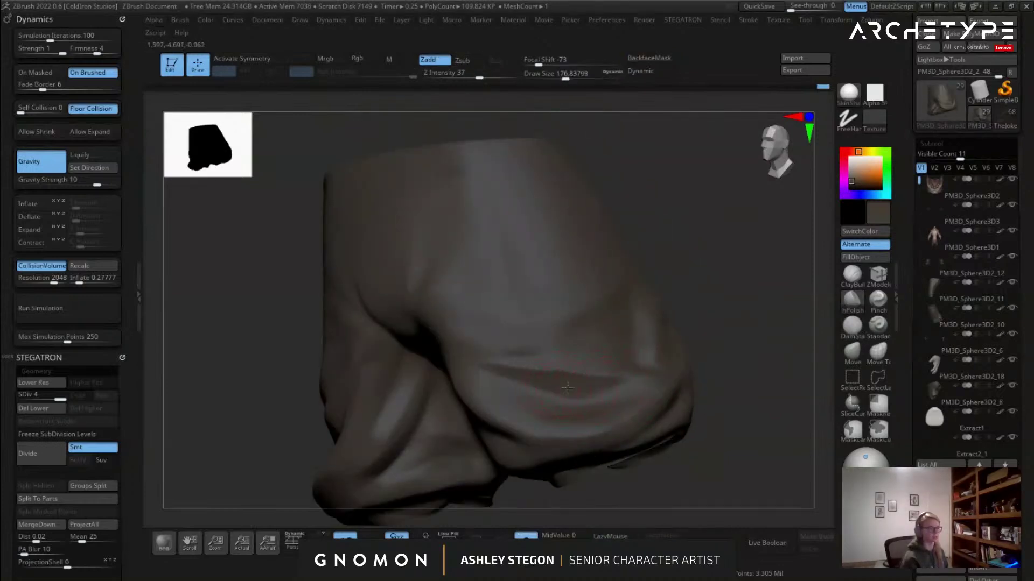
right_drag(504, 377, 606, 354)
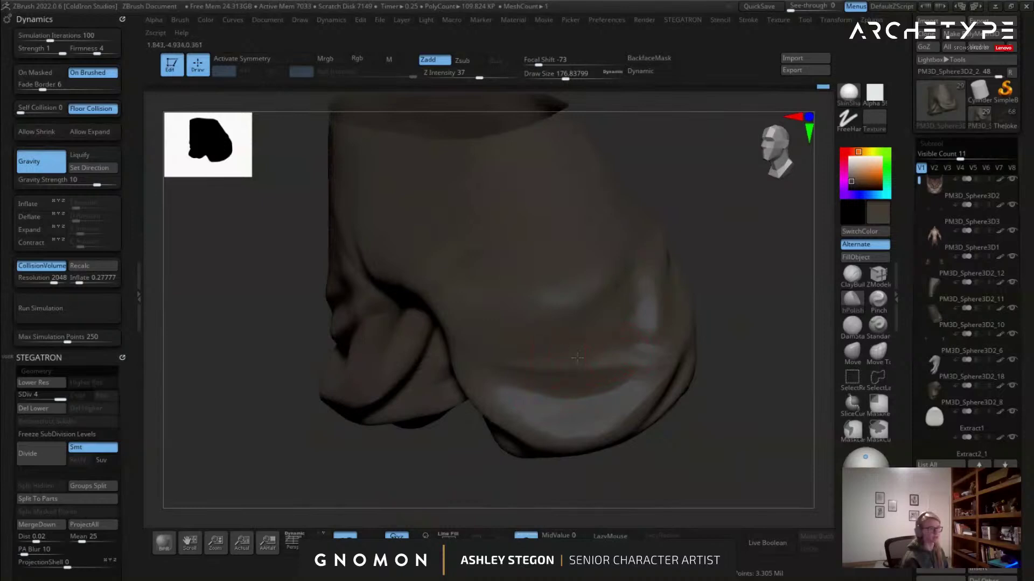
Enlarge the hPolish brush to about 239 and polish the folds around the outer side of the opposite leg.
right_drag(617, 335, 634, 312)
key(s)
drag(634, 312, 645, 312)
mouse_move(646, 314)
right_down()
mouse_move(601, 319)
mouse_move(622, 317)
right_up()
key(s)
drag(623, 317, 619, 318)
mouse_move(556, 329)
right_down()
mouse_move(610, 334)
mouse_move(342, 370)
mouse_move(307, 299)
mouse_move(500, 311)
mouse_move(472, 327)
right_up()
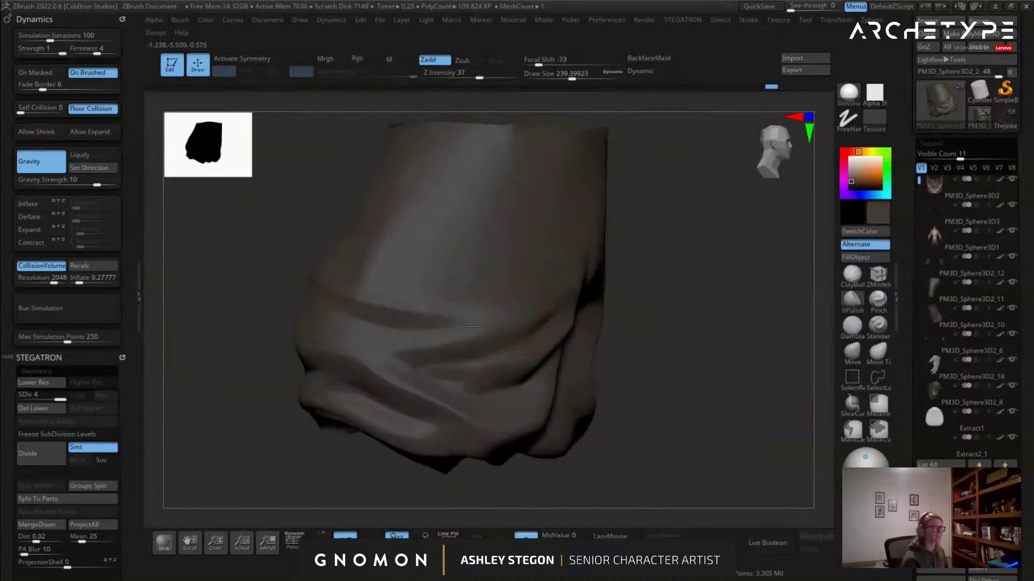
right_drag(401, 304, 578, 407)
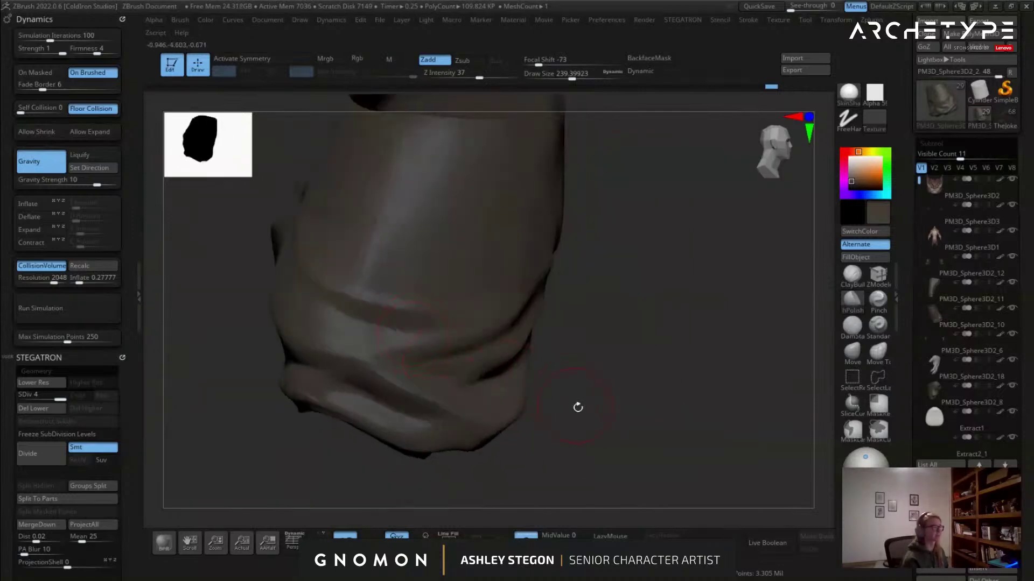
Raise the shorts to subdivision level 5 and polish the outer leg's folds at a draw size of about 177.
click(523, 532)
click(523, 533)
right_drag(498, 431, 506, 334)
key(s)
drag(502, 331, 495, 331)
mouse_move(517, 301)
right_down()
mouse_move(543, 318)
mouse_move(538, 310)
right_up()
key(s)
drag(525, 306, 529, 306)
mouse_move(528, 305)
right_down()
mouse_move(539, 290)
mouse_move(484, 306)
right_up()
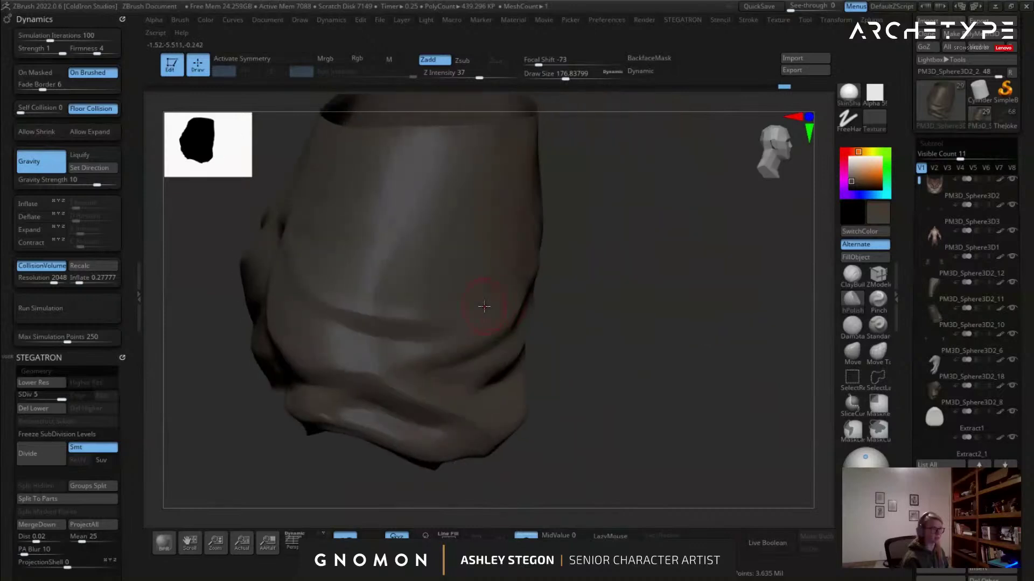
Smooth and refine the overlapping folds near the hem of the outer leg at a draw size of about 192.
key(shift)
key(shift)
mouse_move(447, 290)
right_down()
mouse_move(523, 274)
mouse_move(518, 294)
right_up()
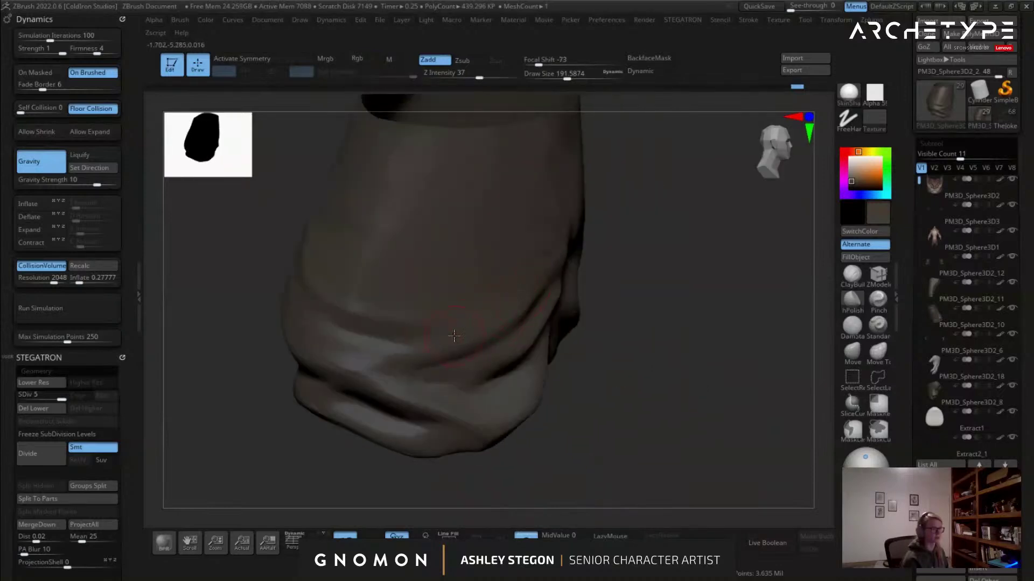
right_drag(431, 343, 808, 331)
Sharpen the diagonal folds on the front of the leg with the Pinch brush, checking them against the polygroup wireframe.
click(876, 303)
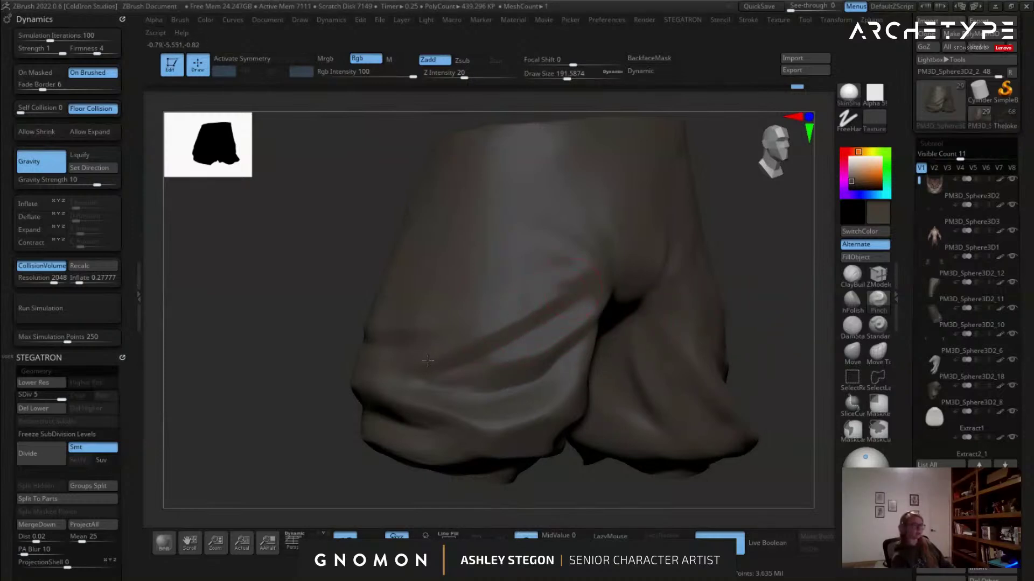
key(shift+f)
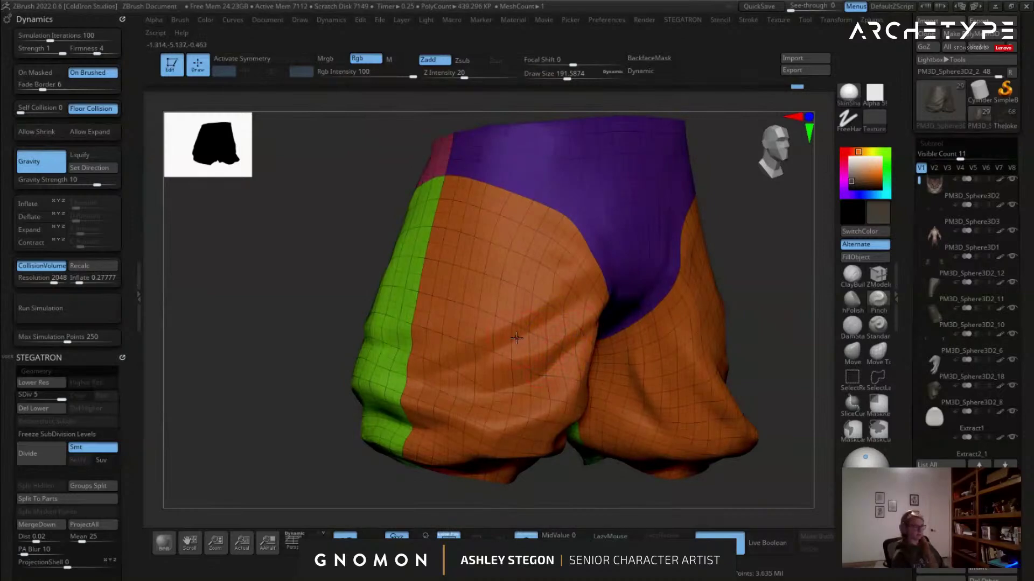
mouse_move(528, 358)
right_down()
mouse_move(477, 349)
mouse_move(479, 310)
mouse_move(511, 307)
mouse_move(548, 278)
right_up()
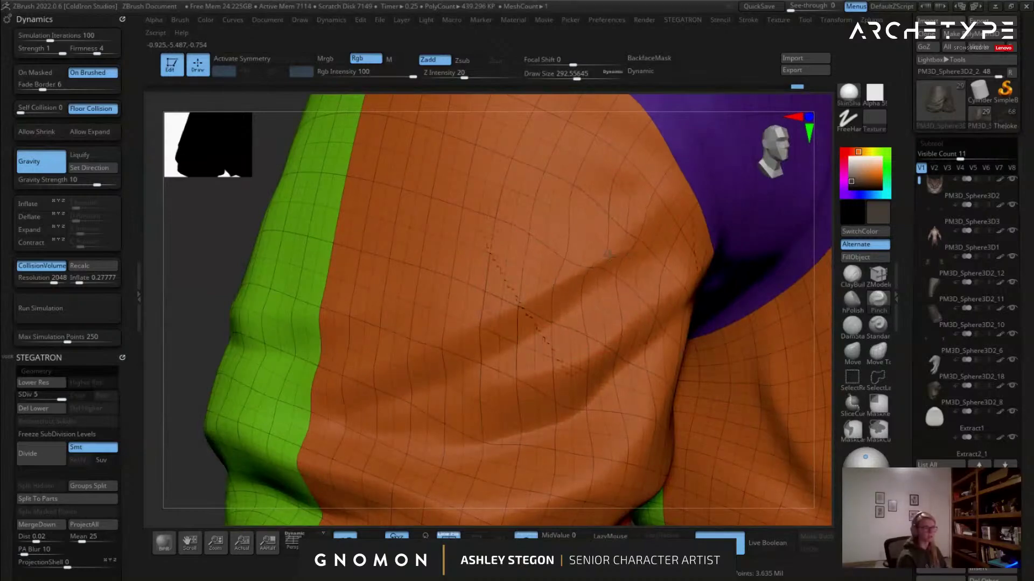
key(shift+f)
mouse_move(635, 275)
right_down()
mouse_move(599, 275)
mouse_move(614, 342)
right_up()
key(shift+f)
Check the front leg's topology at lower subdivision levels, reduce the draw size to about 145 and refine its diagonal folds.
key(shift+d)
key(shift+d)
key(shift+d)
key(s)
drag(622, 301, 610, 301)
mouse_move(607, 272)
right_down()
mouse_move(630, 279)
mouse_move(576, 310)
mouse_move(604, 325)
right_up()
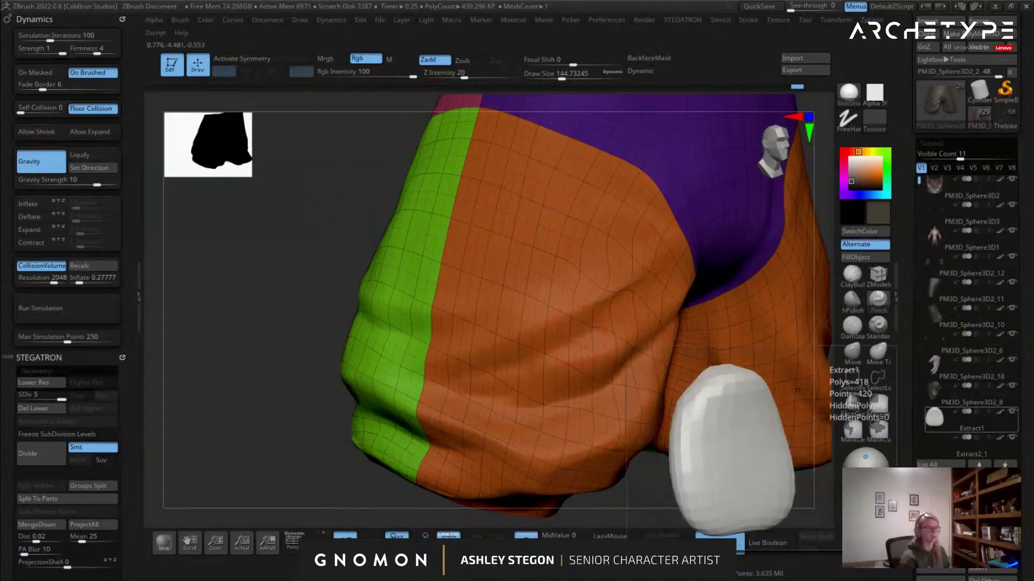
key(shift+f)
mouse_move(691, 268)
right_down()
mouse_move(695, 285)
mouse_move(664, 301)
mouse_move(641, 283)
right_up()
key(shift+f)
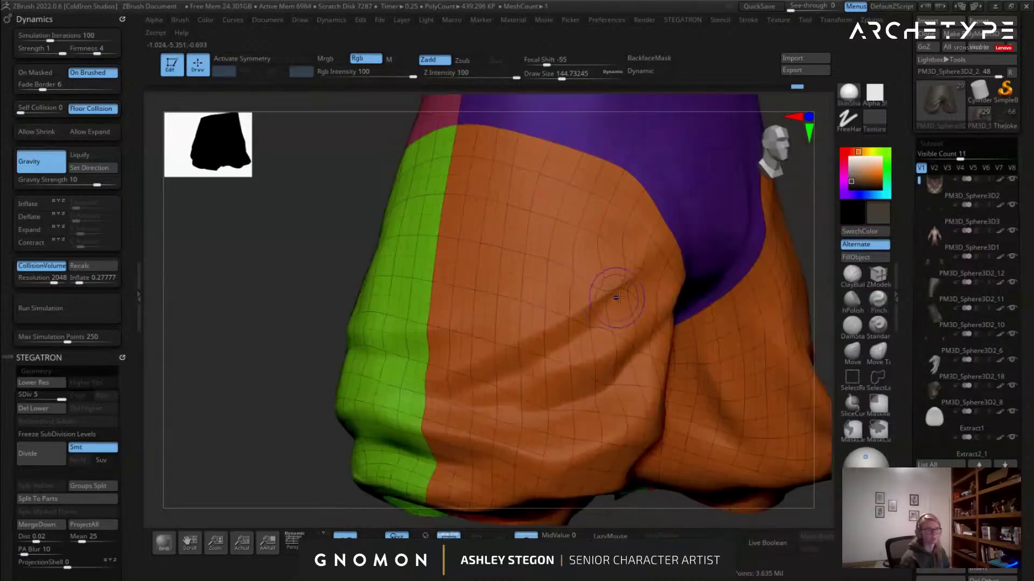
key(shift+f)
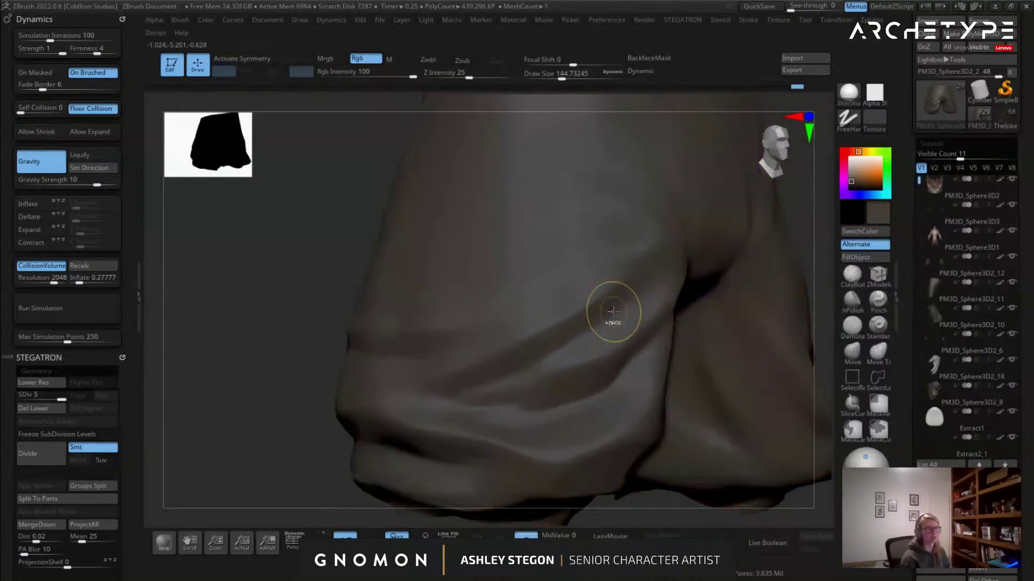
Open the ClayPolish settings in the shorts' geometry options and apply ClayPolish to the mesh.
scroll(931, 312, down, 5)
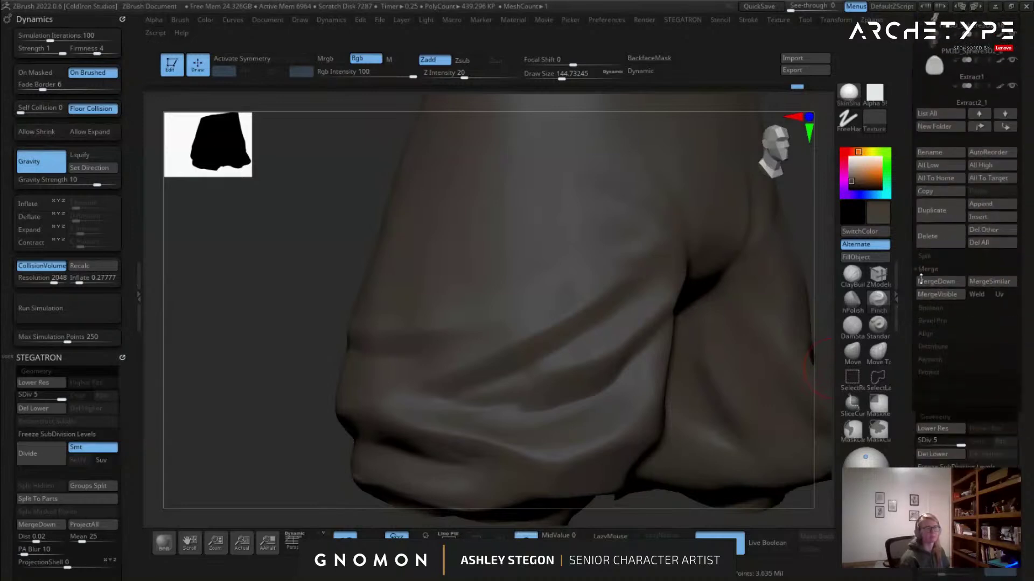
click(929, 352)
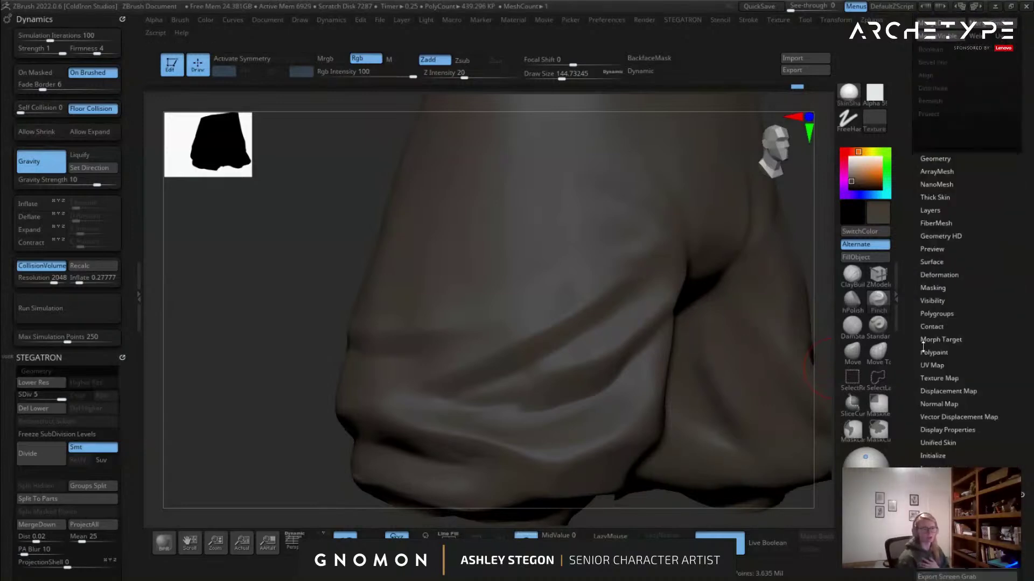
scroll(910, 183, up, 2)
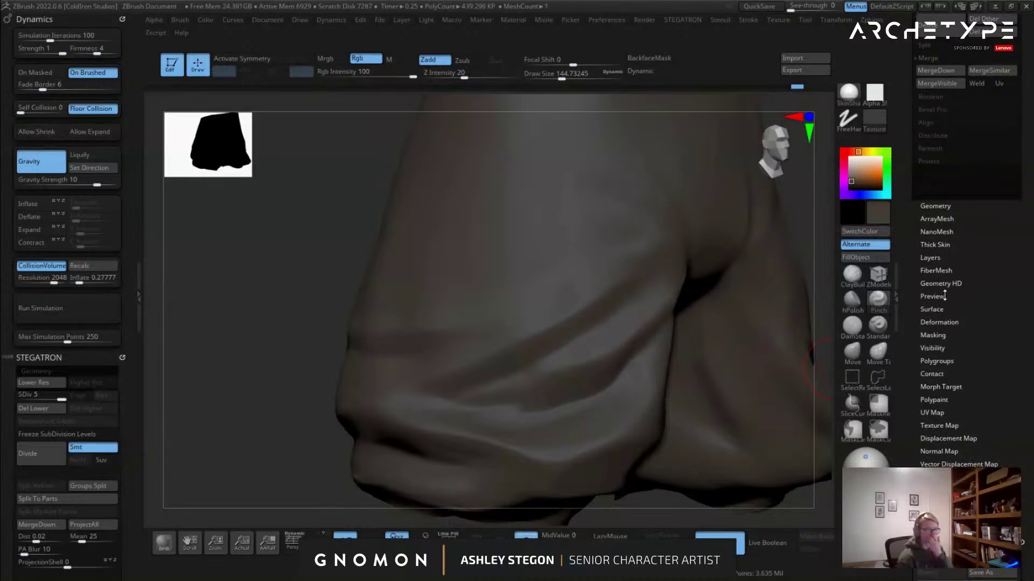
click(935, 206)
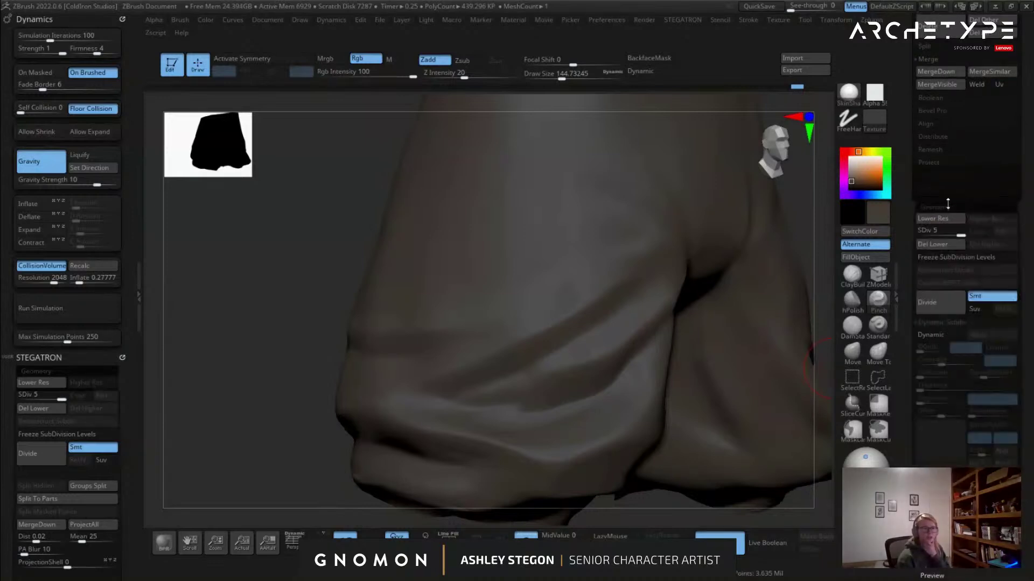
click(933, 464)
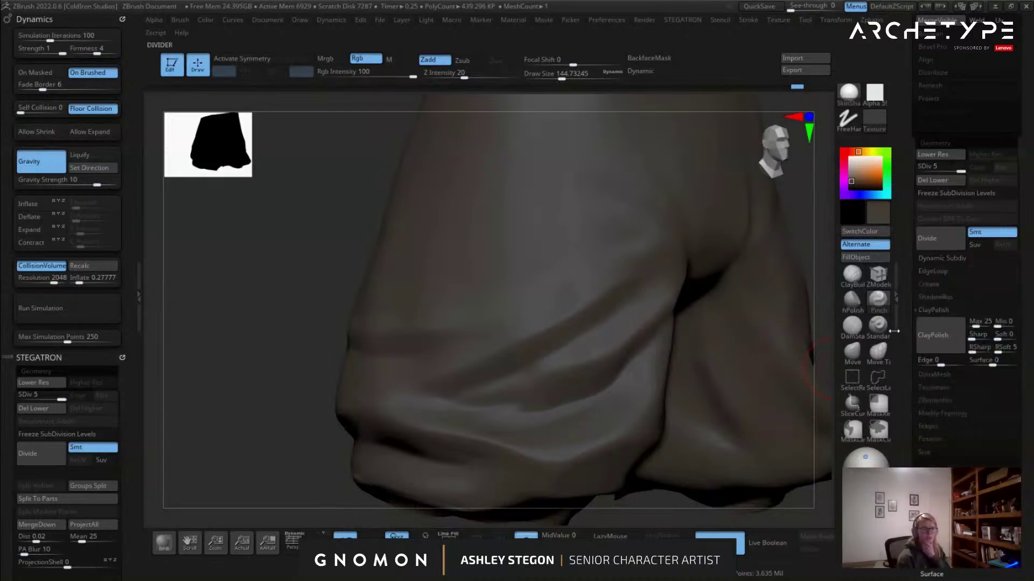
ctrl+right_drag(755, 346, 746, 310)
right_drag(700, 339, 506, 356)
alt+right_drag(612, 358, 683, 305)
right_drag(684, 306, 672, 326)
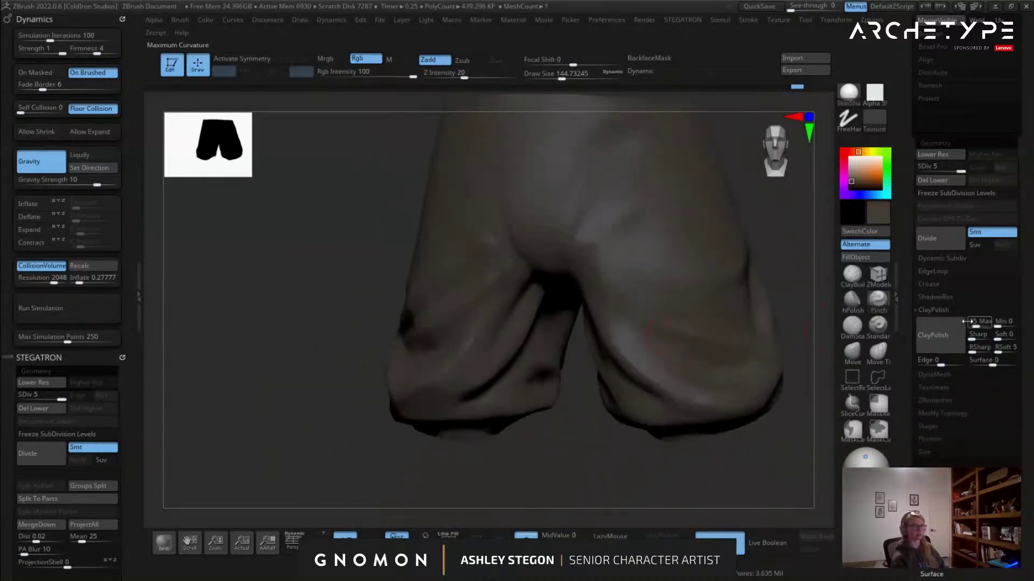
drag(972, 339, 975, 339)
click(958, 338)
Inspect the wireframe on the front of the shorts and lower the mesh to subdivision level 4.
key(shift+f)
alt+right_drag(636, 297, 581, 325)
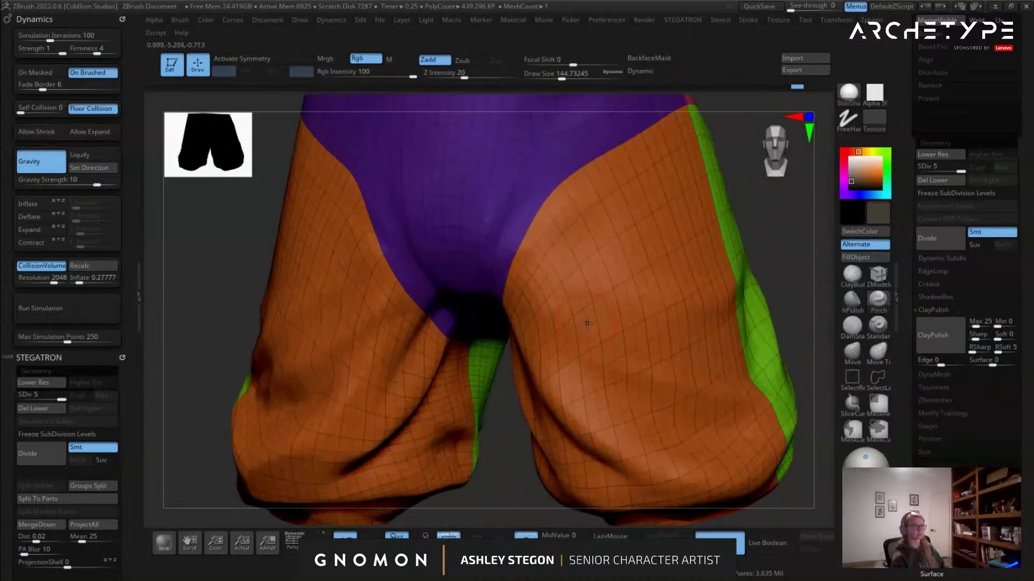
key(shift+d)
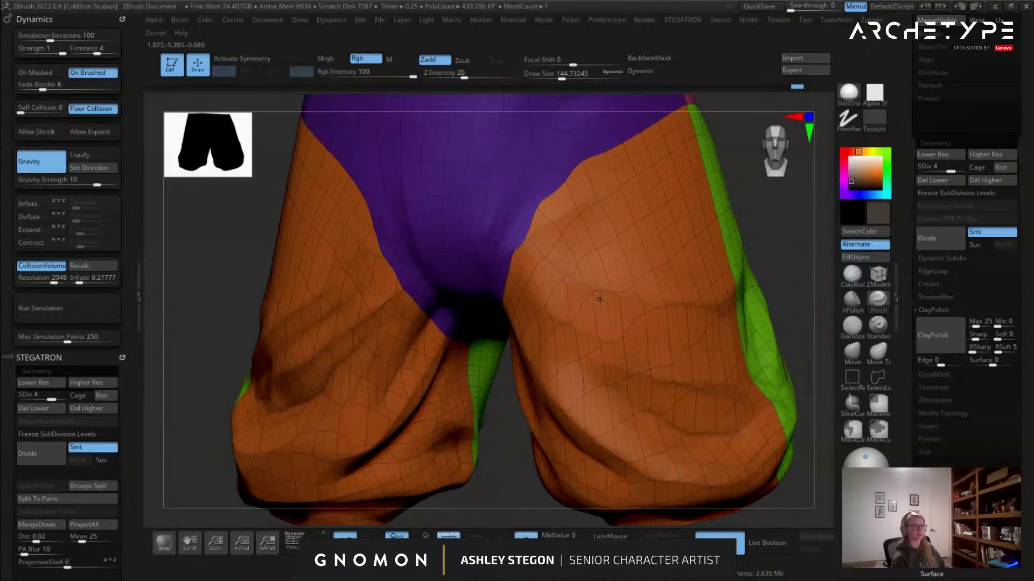
right_drag(264, 302, 338, 298)
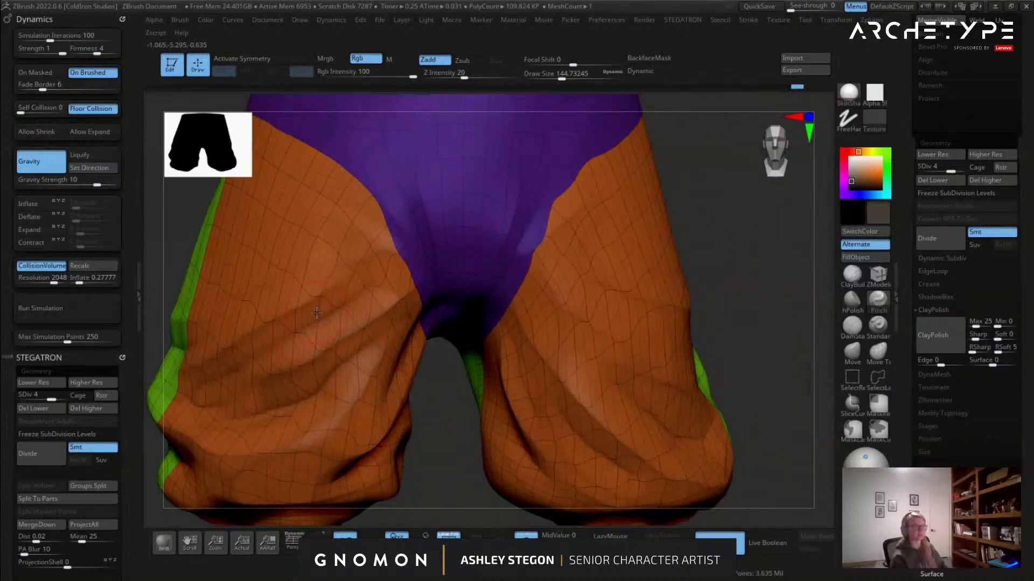
key(shift+f)
ctrl+right_drag(737, 333, 749, 301)
mouse_move(560, 350)
right_down()
mouse_move(536, 298)
mouse_move(603, 270)
mouse_move(658, 280)
mouse_move(656, 250)
mouse_move(626, 276)
mouse_move(578, 289)
right_up()
Enlarge the brush to about 305 and smooth the leg folds on the back of the shorts, checking the wireframe.
key(s)
drag(609, 401, 624, 401)
alt+right_drag(759, 324, 555, 351)
ctrl+right_drag(585, 304, 682, 312)
key(shift+f)
right_drag(624, 297, 602, 316)
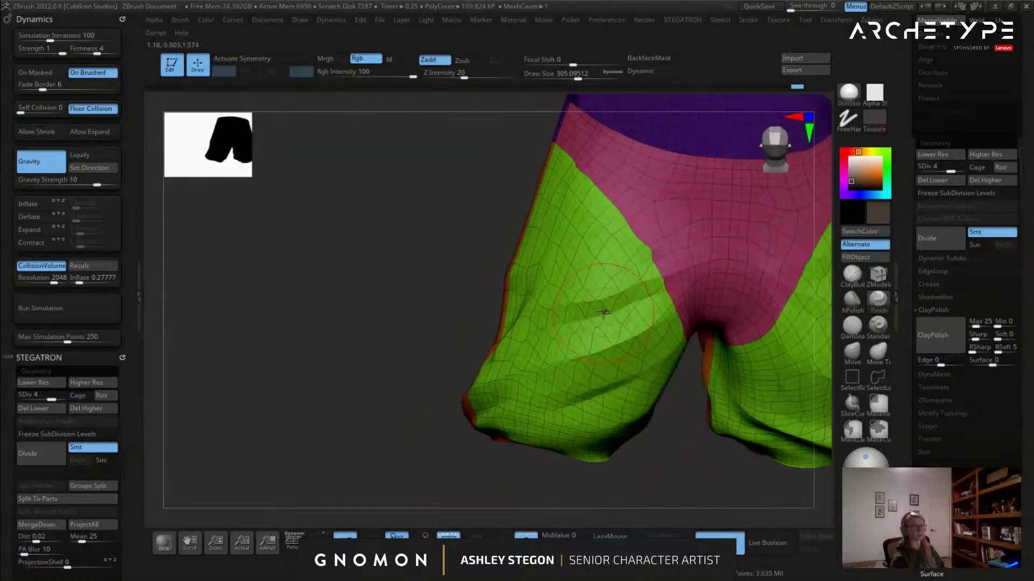
key(shift+f)
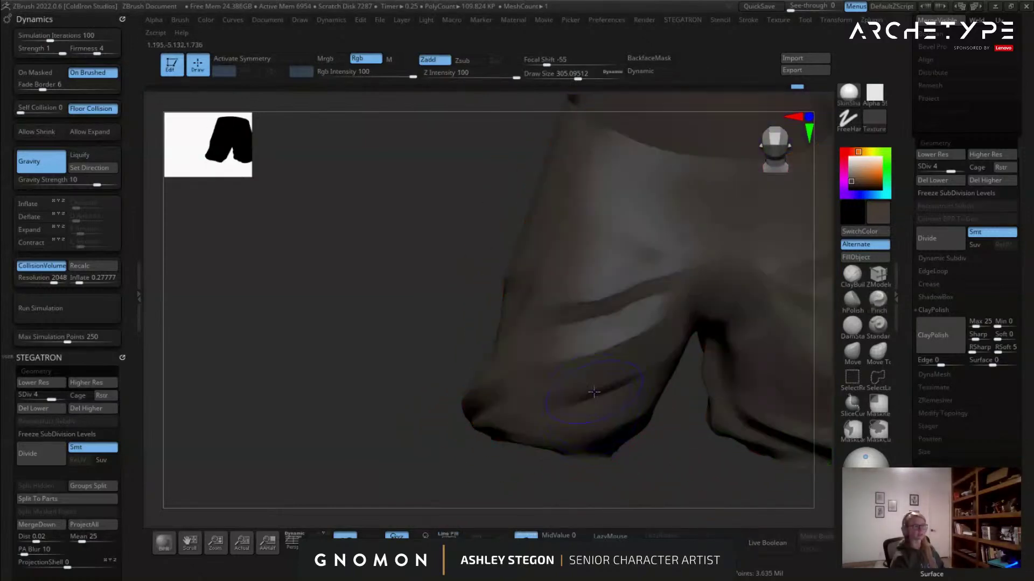
right_drag(585, 352, 653, 168)
key(shift+f)
key(shift+f)
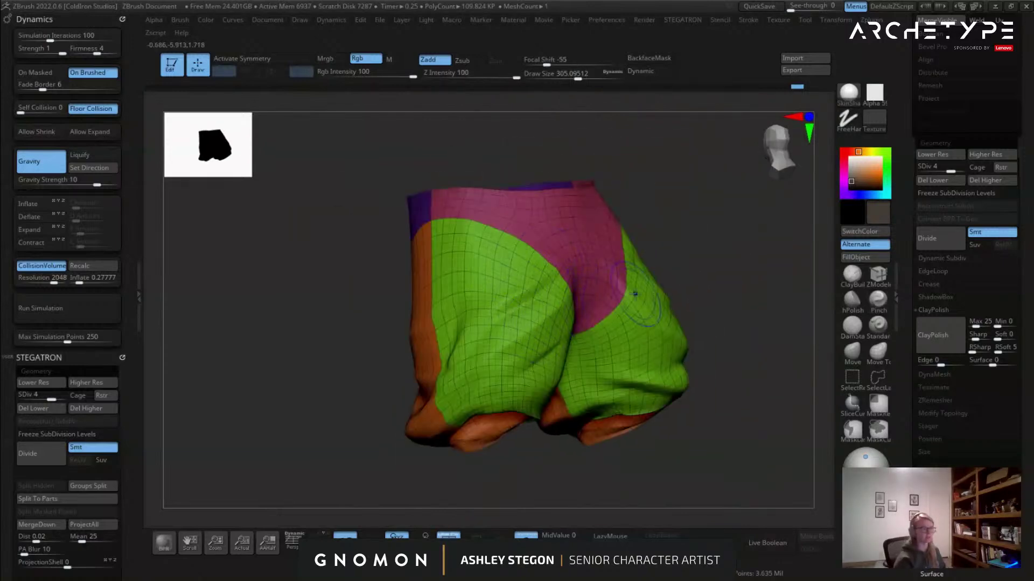
Duplicate the shorts subtool and return to its ClayPolish settings.
drag(914, 150, 918, 258)
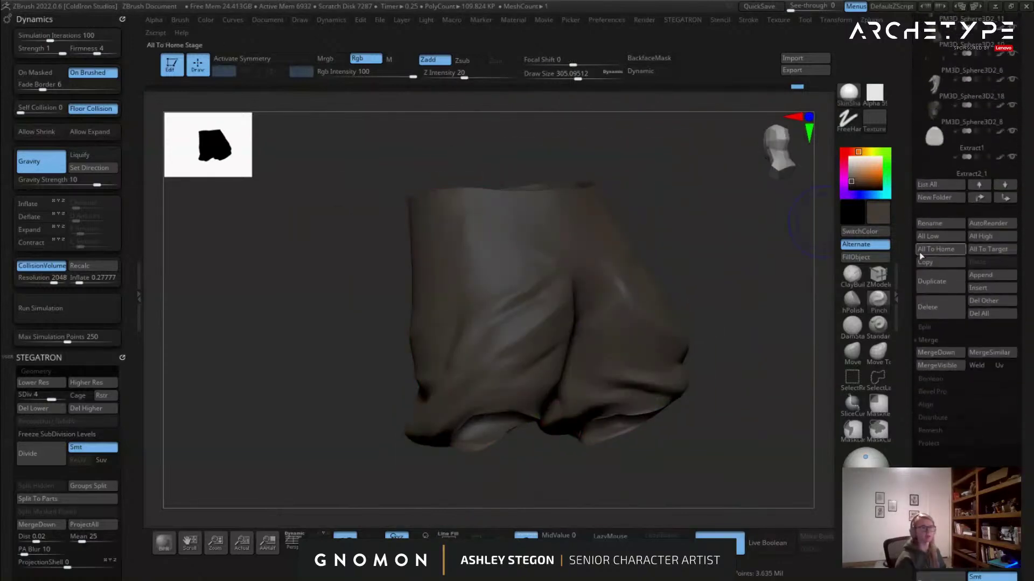
click(932, 281)
alt+drag(618, 457, 614, 348)
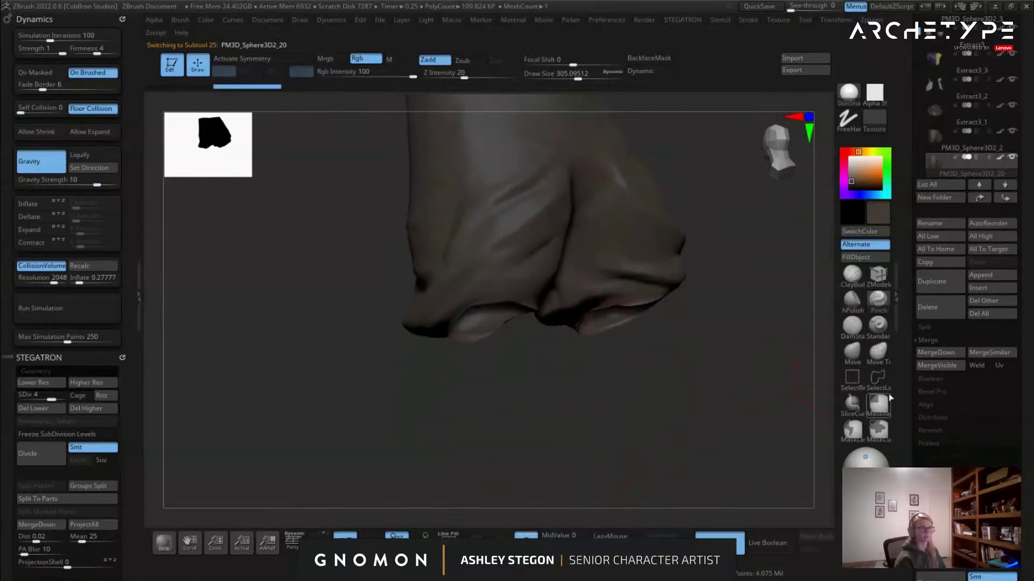
drag(910, 387, 914, 207)
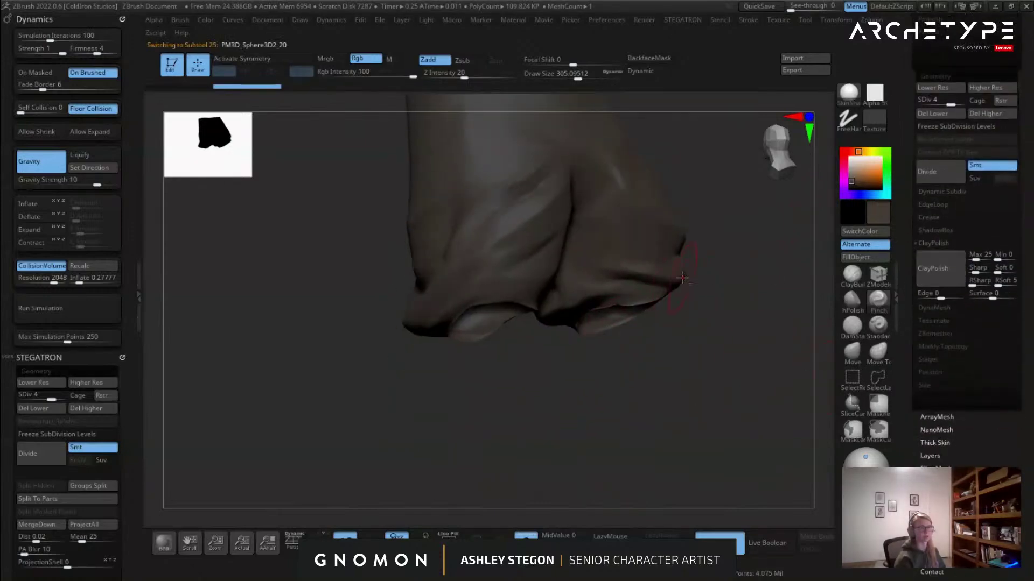
Inspect the wireframe and shaded leg folds of the duplicated shorts from the back and side.
alt+drag(683, 289, 642, 355)
key(shift+f)
mouse_move(533, 208)
ctrl+right_down()
mouse_move(530, 251)
mouse_move(489, 253)
ctrl+right_up()
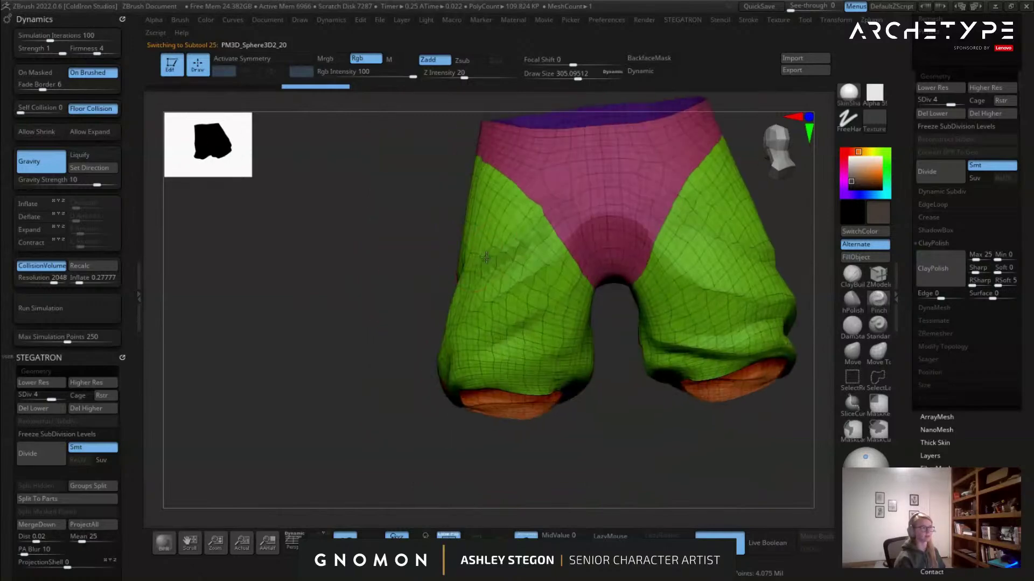
key(shift+f)
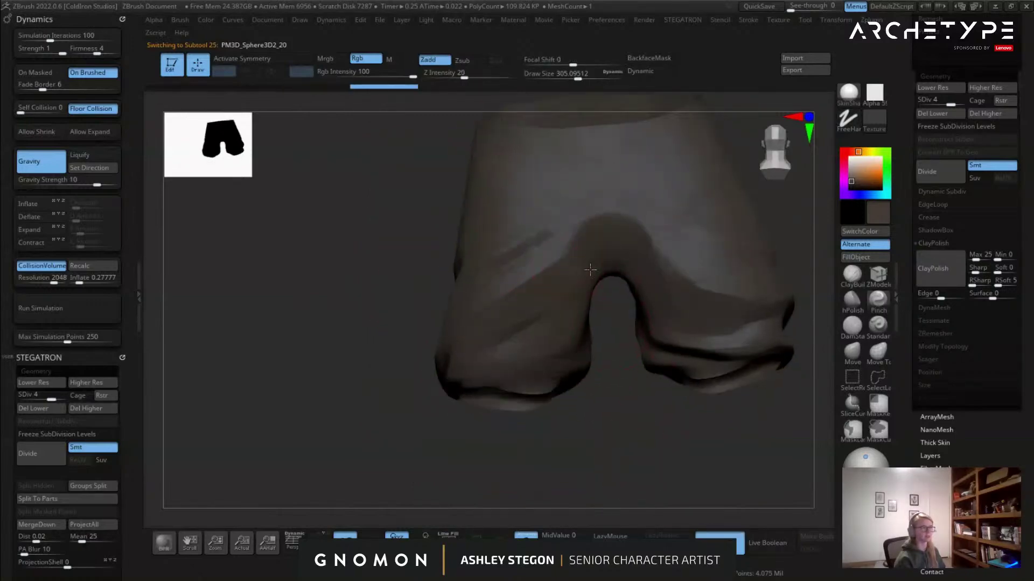
right_drag(630, 367, 600, 367)
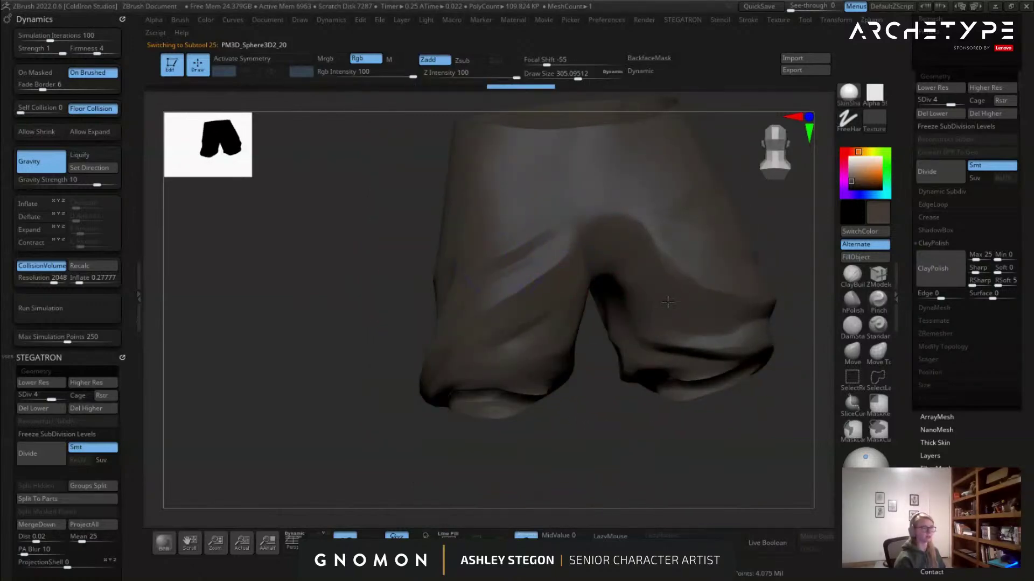
right_drag(668, 303, 781, 258)
Leave solo view, make both copies of the shorts visible and select PM3D_Sphere3D2_2, comparing the two wireframes.
drag(906, 159, 950, 323)
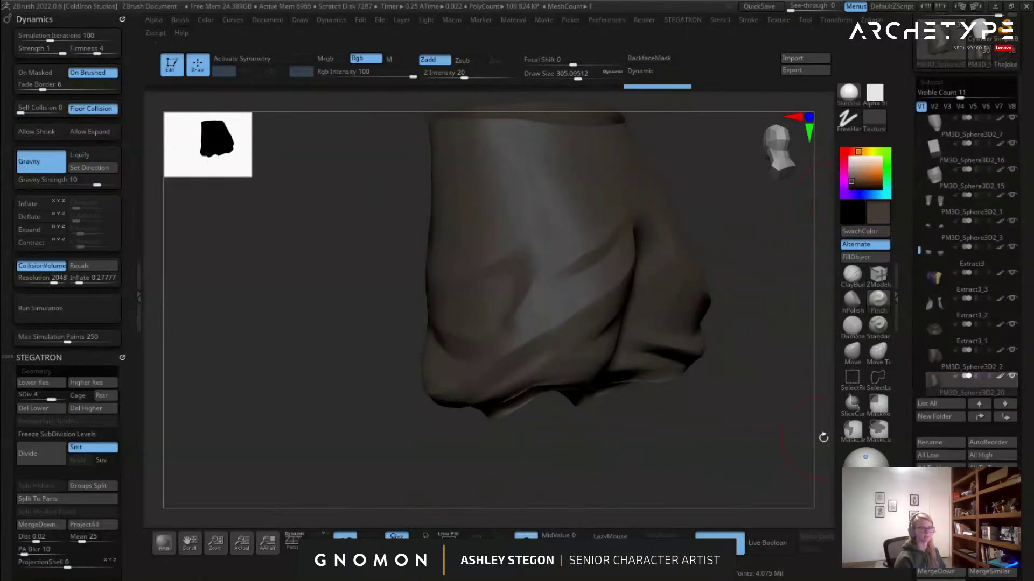
click(526, 543)
click(1012, 378)
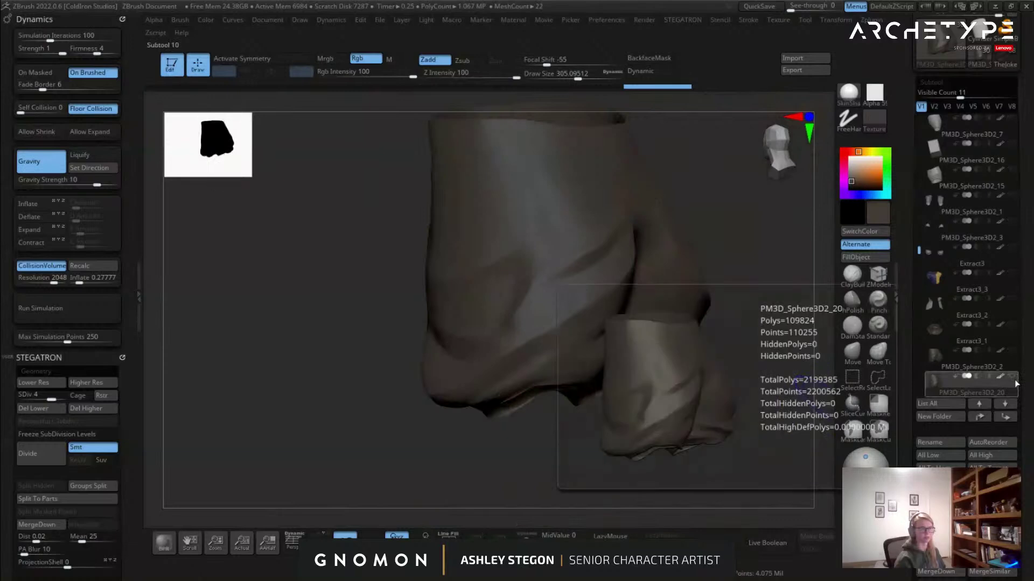
key(shift+f)
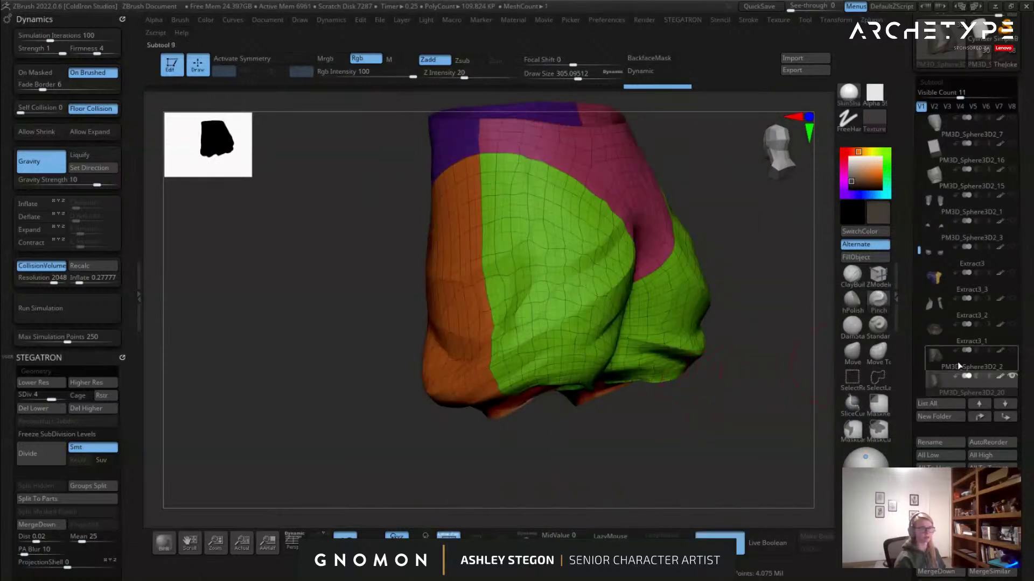
click(969, 362)
key(shift+f)
key(shift+f)
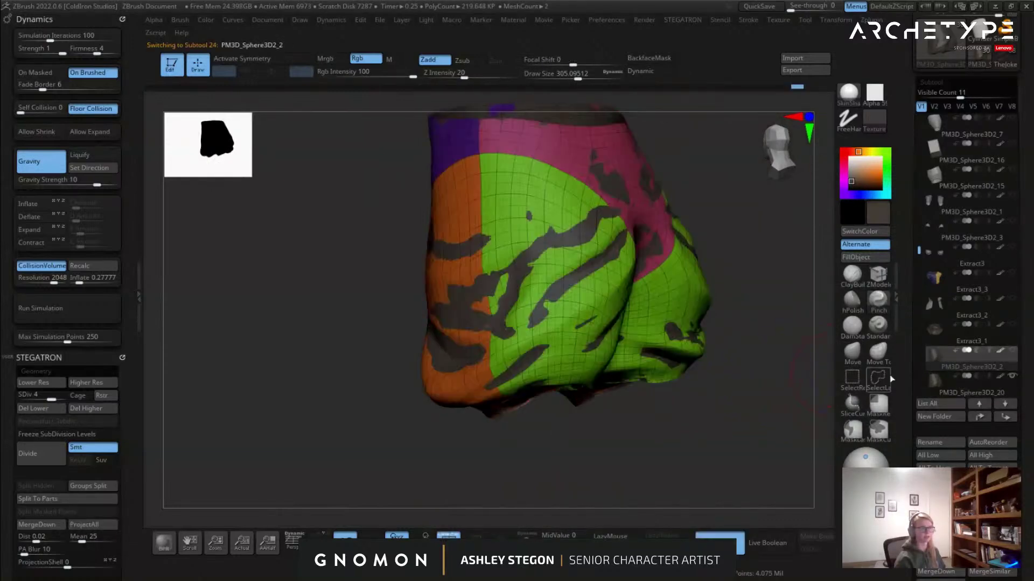
Project all detail from the duplicate onto the selected shorts at distance 0.02, then isolate and check them from several sides.
drag(903, 437, 905, 354)
click(931, 357)
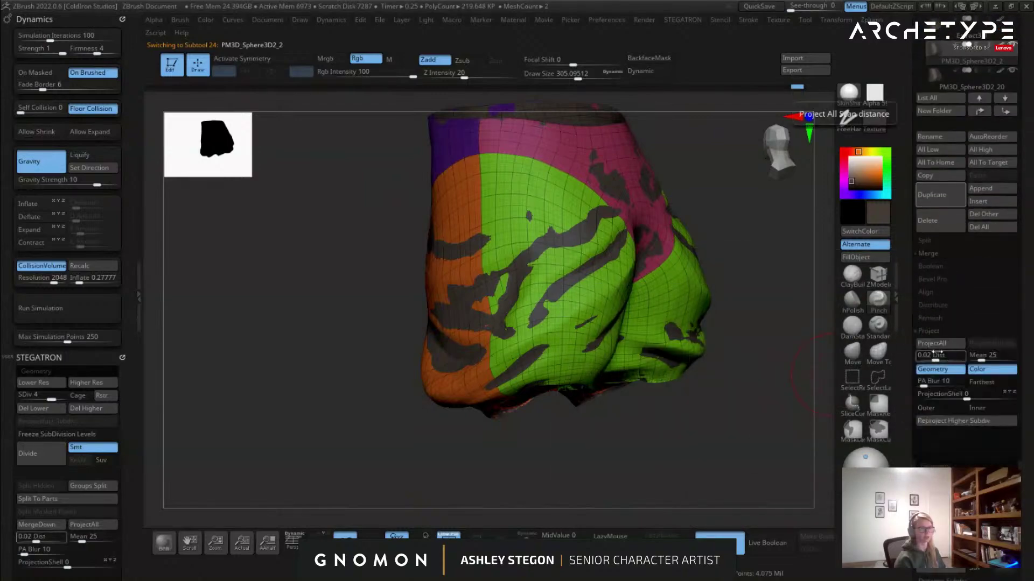
click(932, 344)
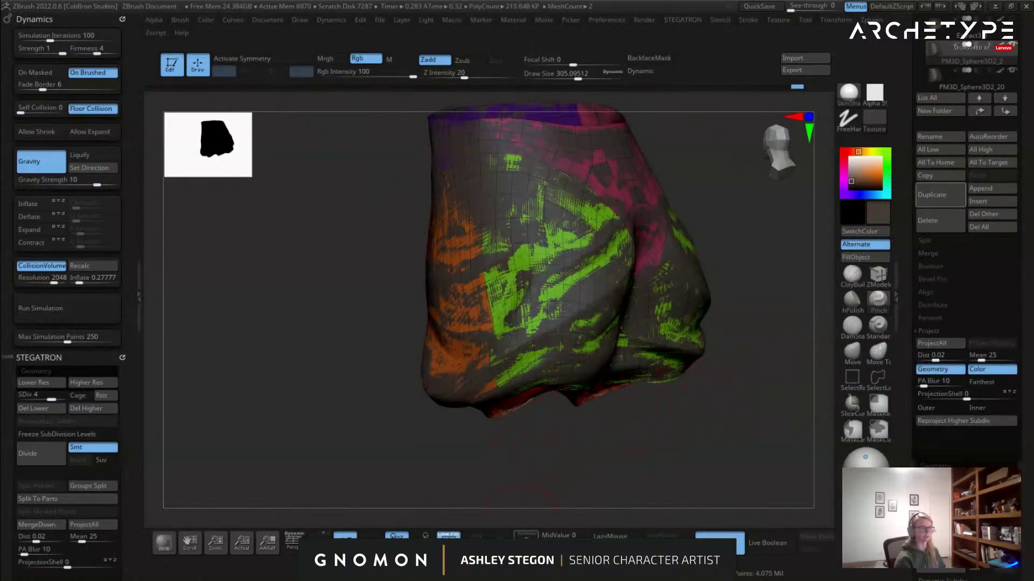
click(525, 535)
drag(639, 430, 570, 425)
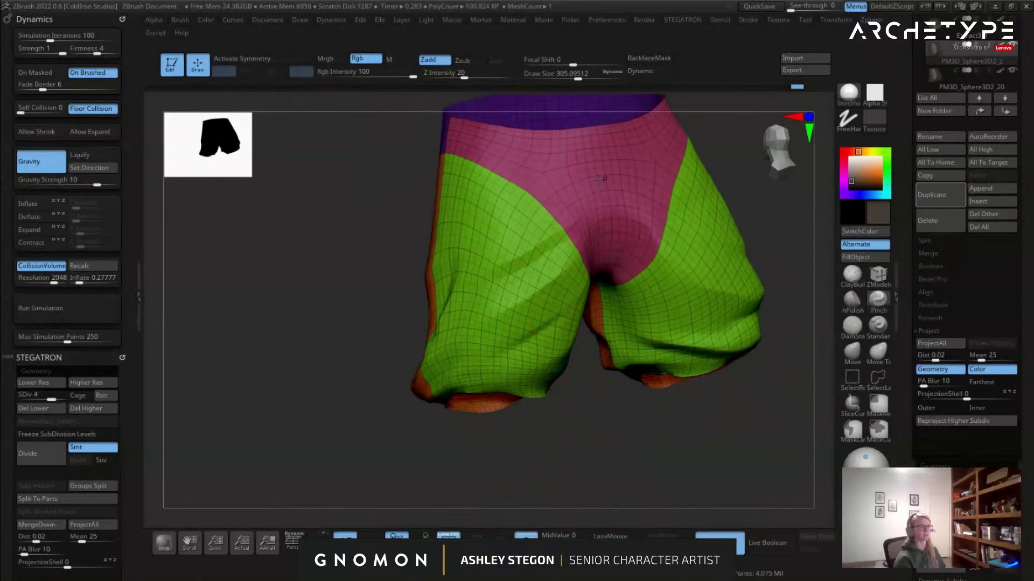
key(shift+f)
drag(377, 301, 554, 277)
drag(334, 301, 618, 282)
drag(248, 301, 523, 297)
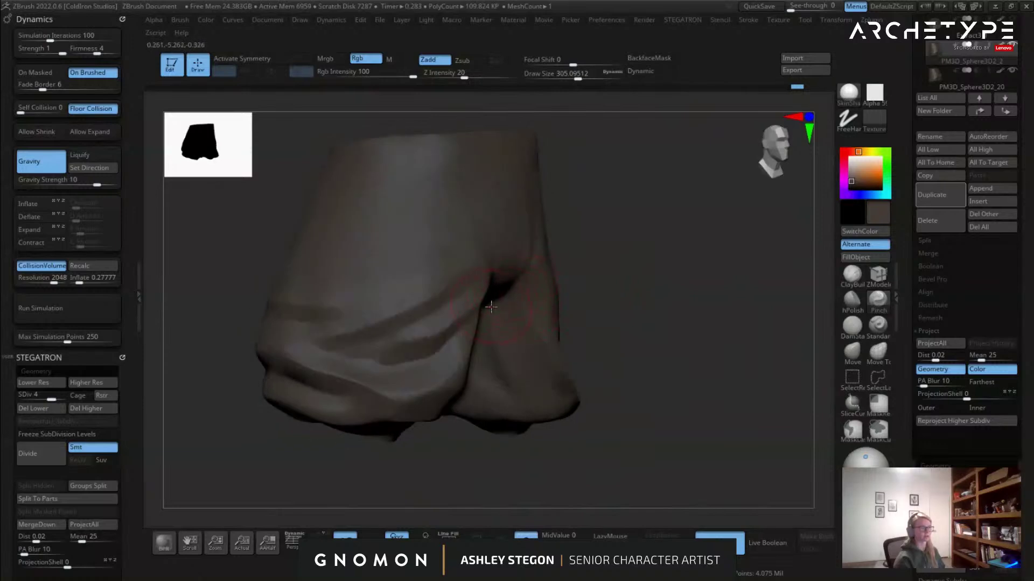
Select the PM3D_Sphere3D2_20 copy and examine its wireframe over the front and legs.
scroll(940, 224, up, 3)
click(948, 161)
key(shift+f)
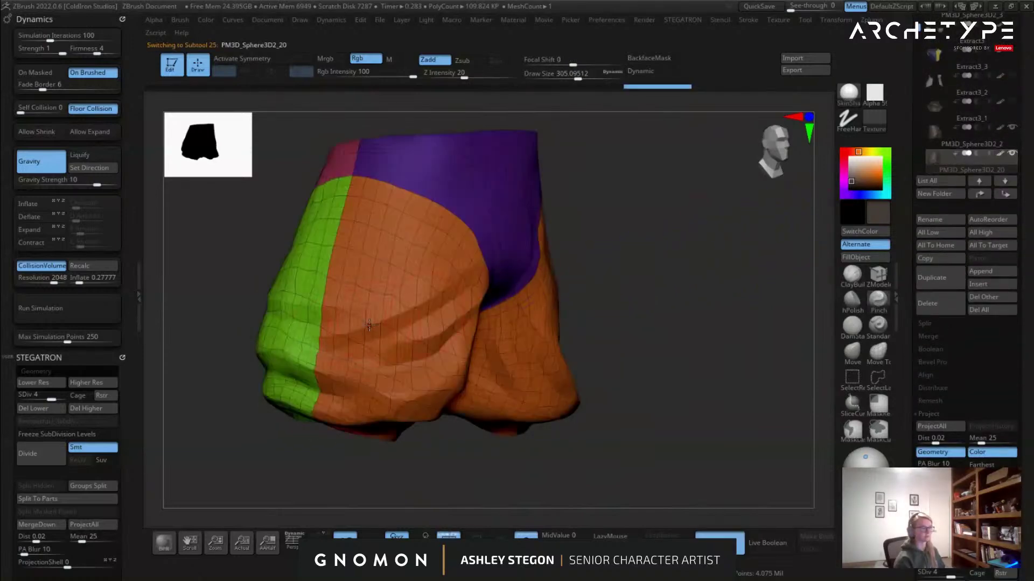
ctrl+right_drag(396, 312, 420, 280)
right_drag(412, 316, 350, 318)
right_drag(614, 274, 640, 323)
ctrl+right_drag(641, 323, 634, 369)
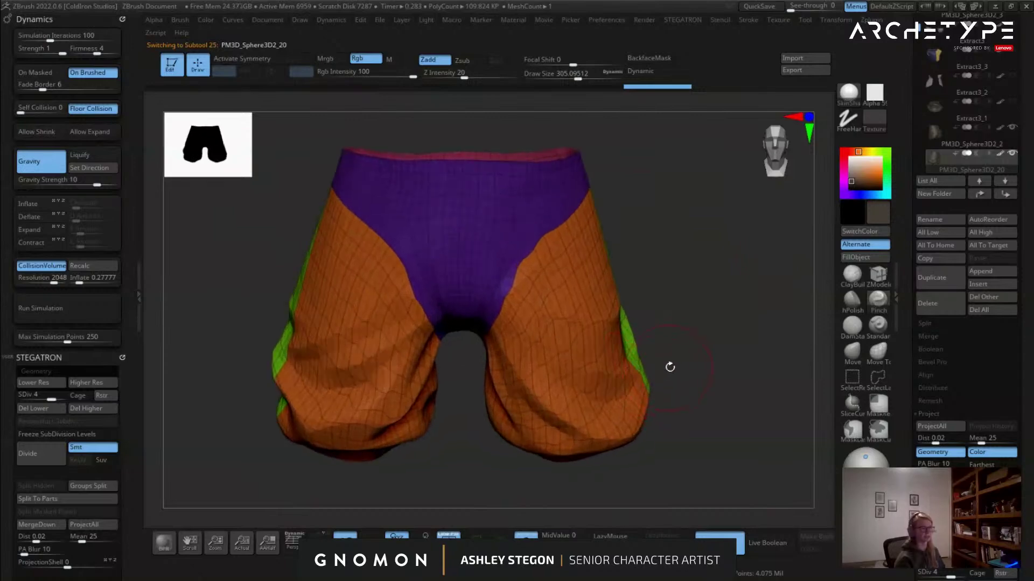
right_drag(571, 321, 562, 304)
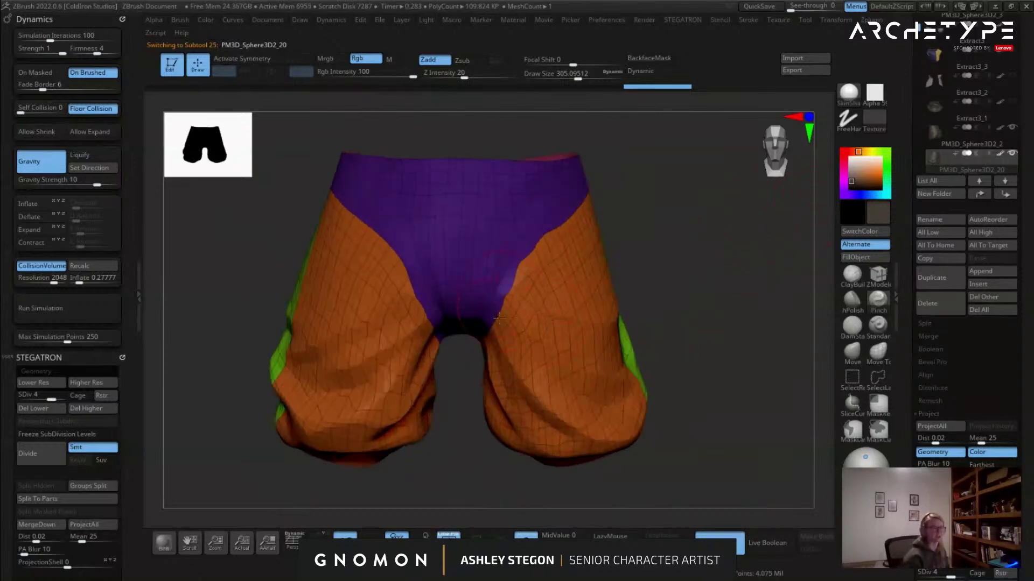
Reduce the brush size to about 167 and examine the copy's edge flow around the outer leg and crotch folds.
right_drag(696, 364, 675, 352)
alt+right_drag(742, 349, 618, 344)
ctrl+right_drag(618, 343, 605, 314)
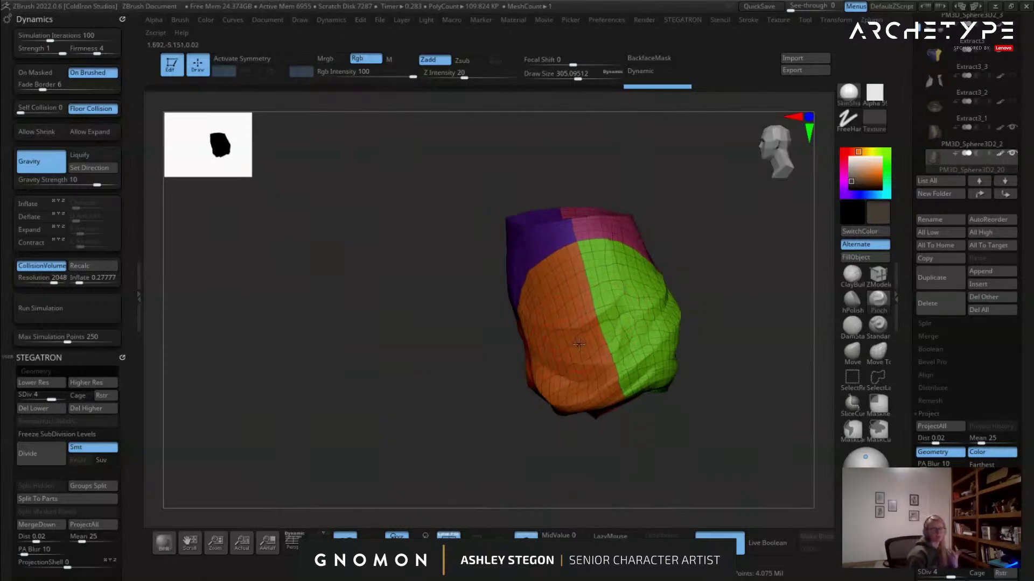
right_drag(613, 317, 574, 356)
right_drag(574, 355, 543, 332)
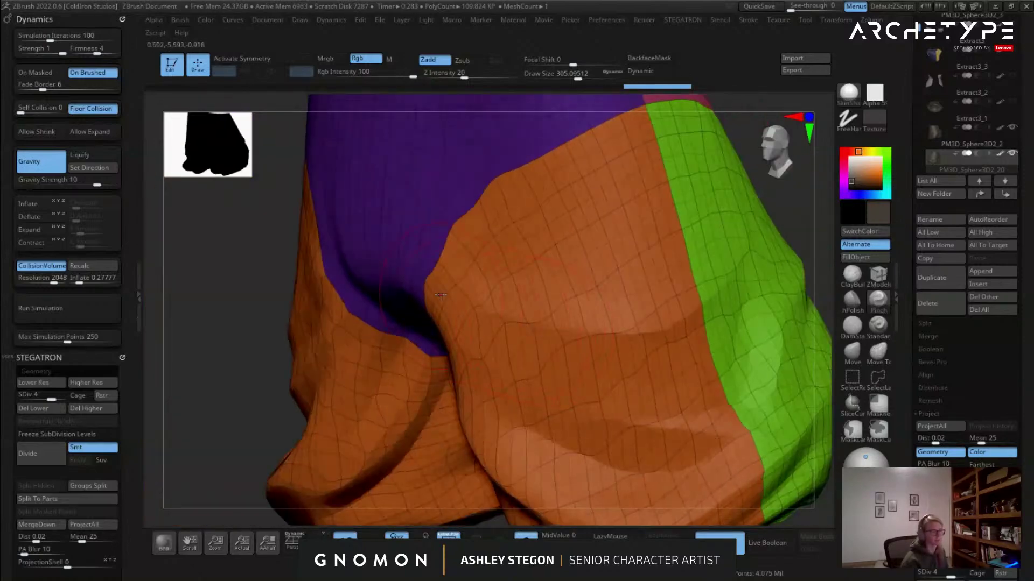
ctrl+right_drag(606, 321, 581, 370)
key(s)
drag(473, 338, 460, 338)
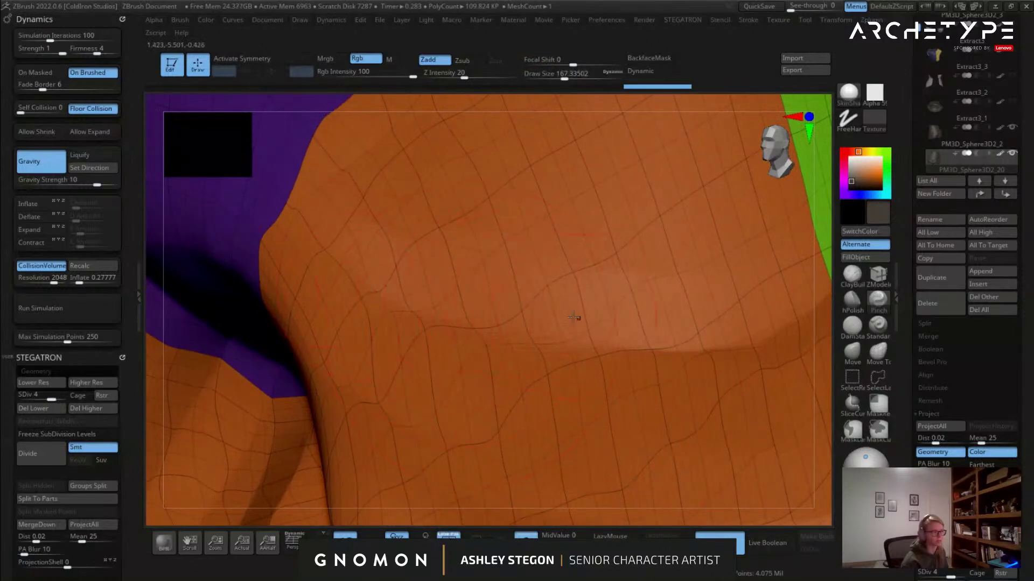
right_drag(635, 311, 469, 300)
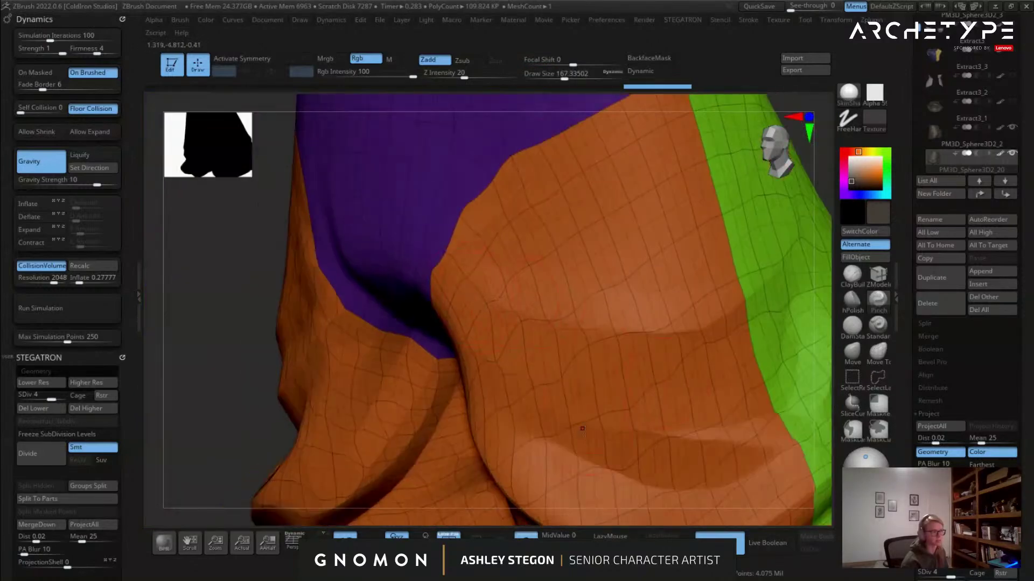
ctrl+right_drag(610, 424, 620, 384)
right_drag(620, 384, 680, 373)
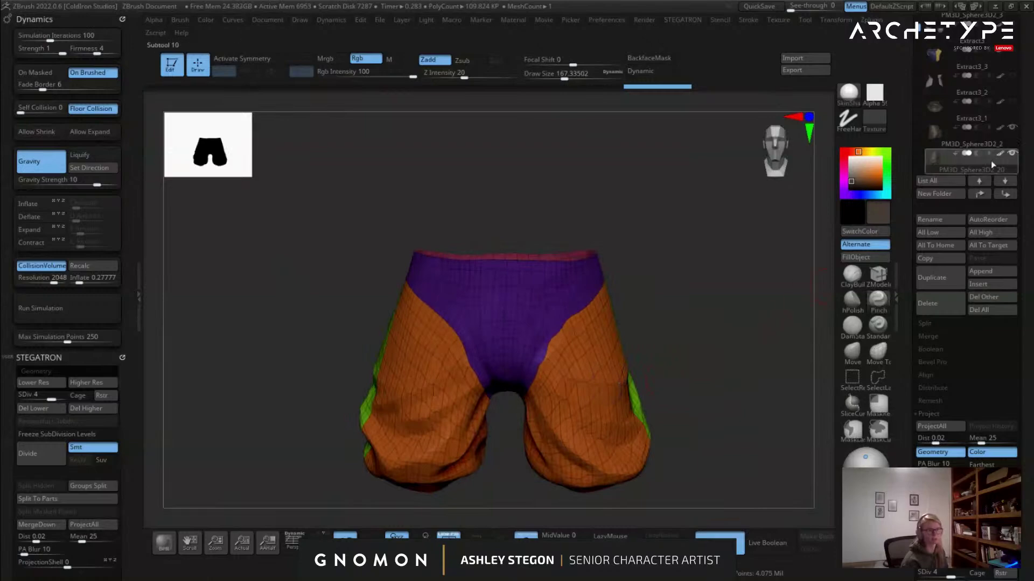
Delete the PM3D_Sphere3D2_20 copy and reselect the remaining shorts in shaded view without the wireframe.
click(937, 297)
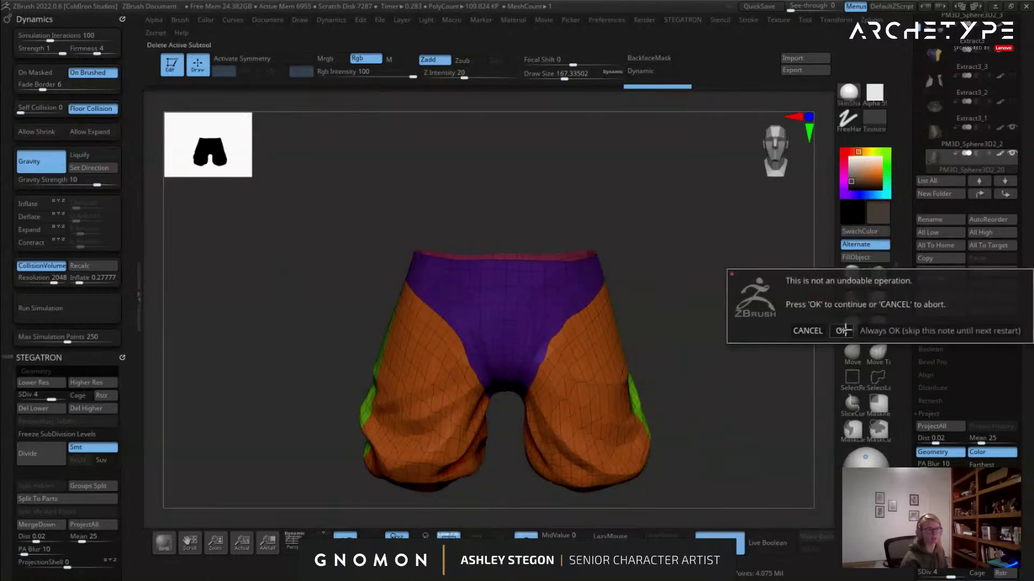
click(842, 331)
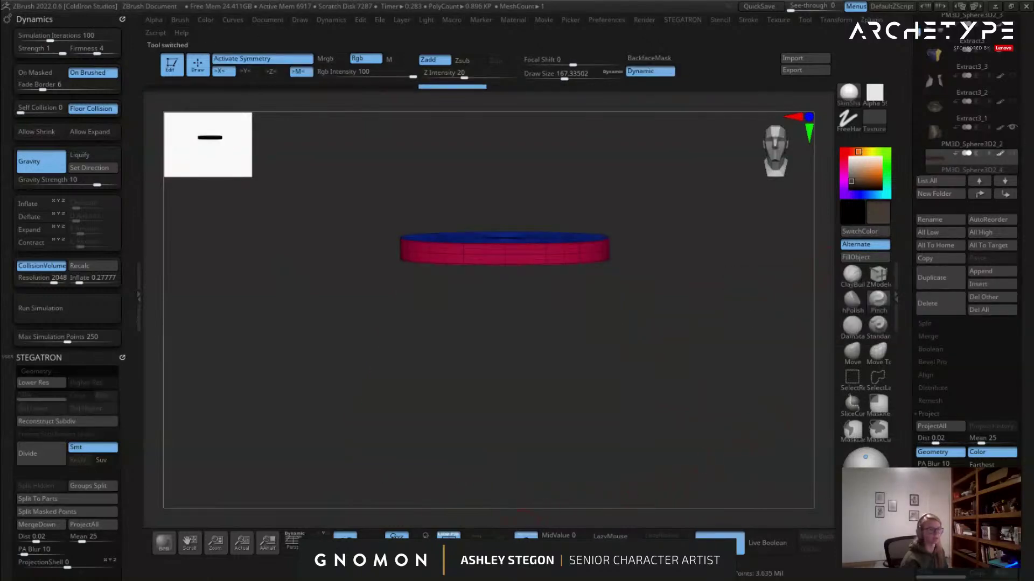
alt+click(598, 371)
mouse_move(640, 375)
alt+right_down()
mouse_move(633, 345)
mouse_move(579, 325)
mouse_move(636, 353)
mouse_move(619, 333)
mouse_move(639, 329)
alt+right_up()
key(shift+f)
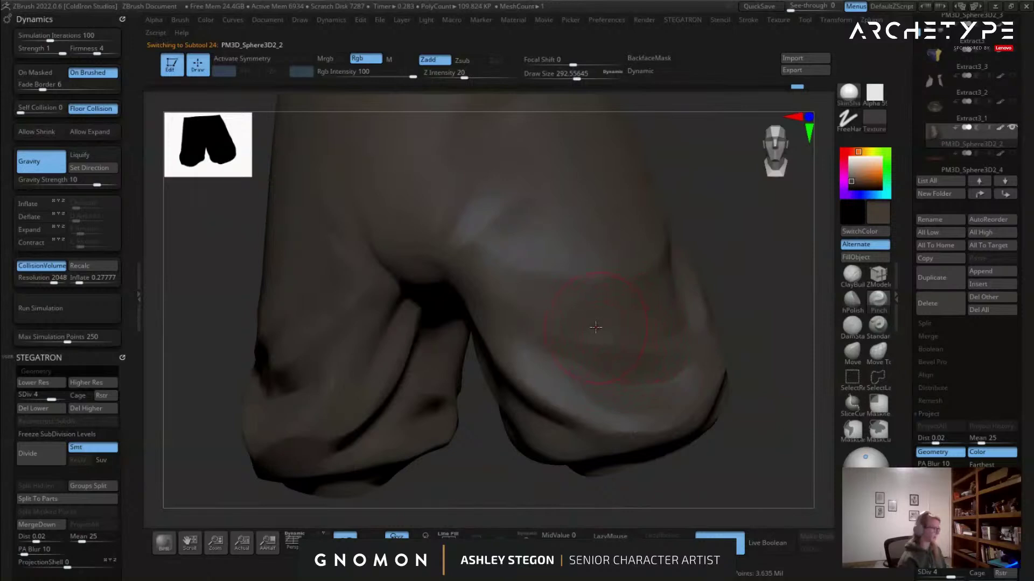
Raise the shorts to subdivision level 5 and polish the front leg folds with hPolish at size about 167.
key(ctrl+d)
key(d)
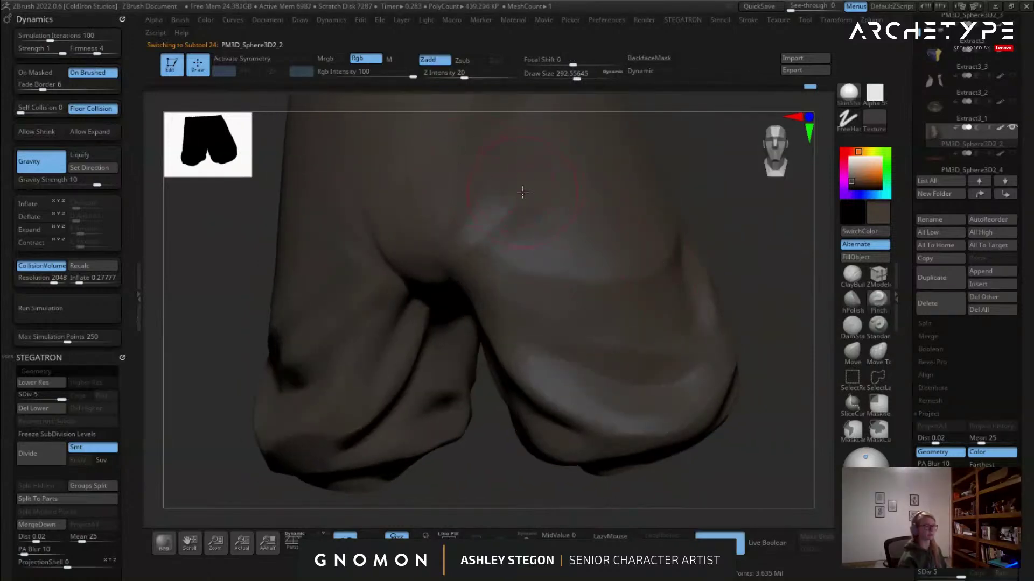
click(856, 256)
drag(809, 258, 756, 266)
click(856, 305)
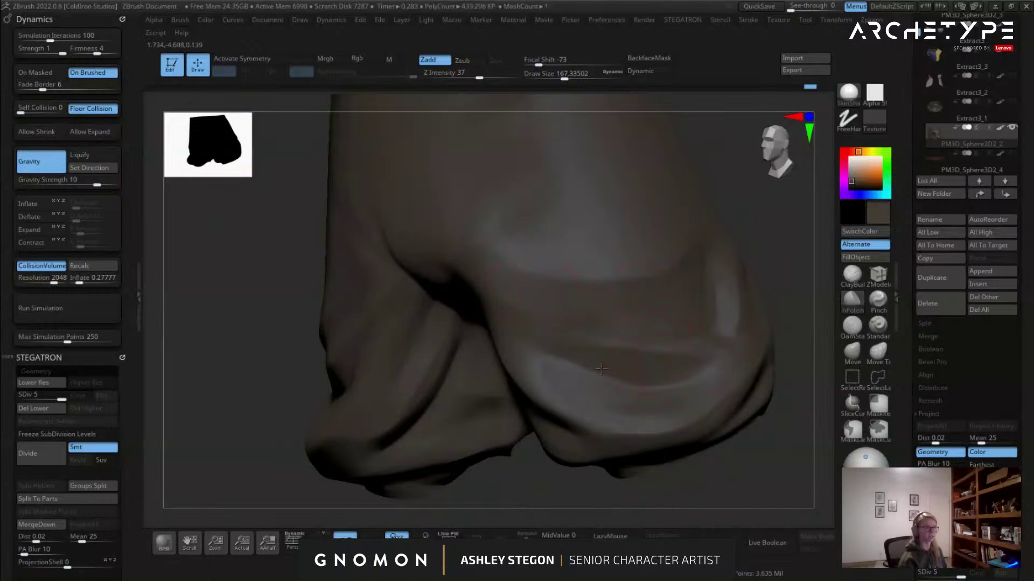
right_drag(680, 326, 700, 322)
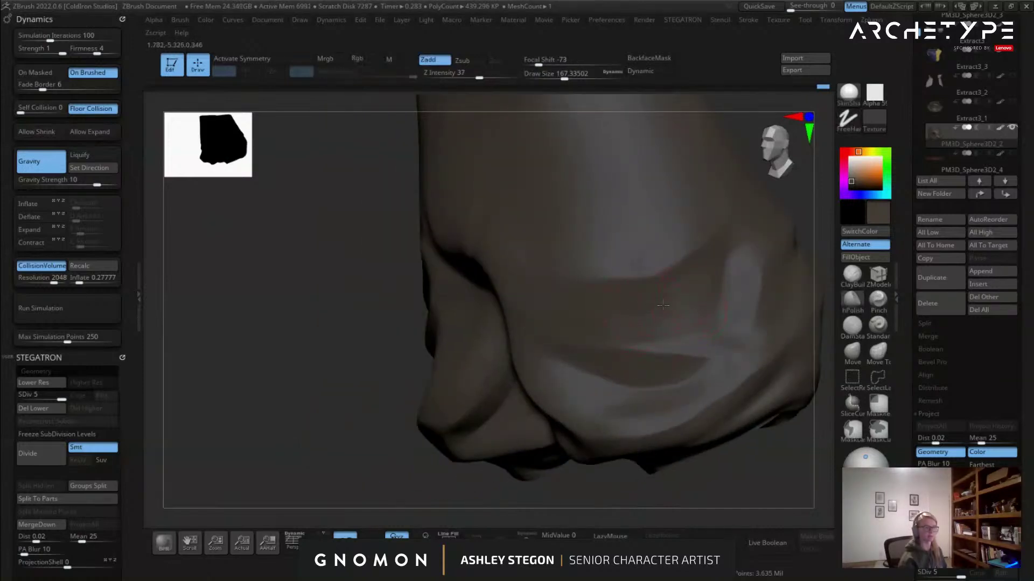
Set the hPolish focal shift to -34, smooth the front leg folds and enlarge the brush to about 274.
click(556, 64)
alt+right_drag(660, 249, 600, 232)
mouse_move(682, 250)
right_down()
mouse_move(691, 269)
mouse_move(646, 268)
right_up()
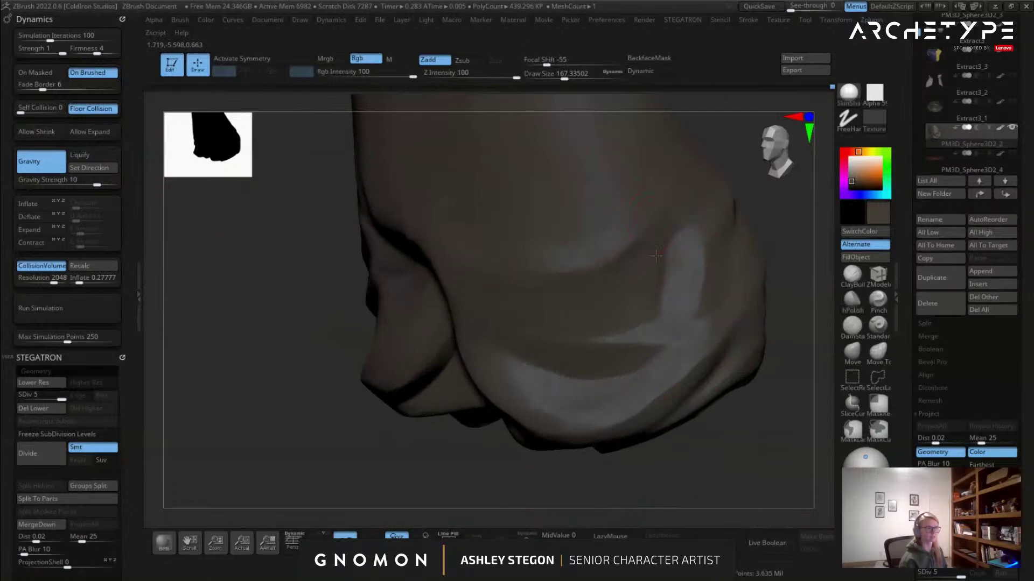
key(s)
drag(655, 203, 665, 202)
mouse_move(606, 216)
right_down()
mouse_move(451, 205)
mouse_move(614, 208)
right_up()
shift+right_drag(608, 243, 584, 239)
Carve creases radiating from the crotch down both inner legs with DamStandard at brush size about 344.
click(847, 330)
right_drag(676, 229, 633, 225)
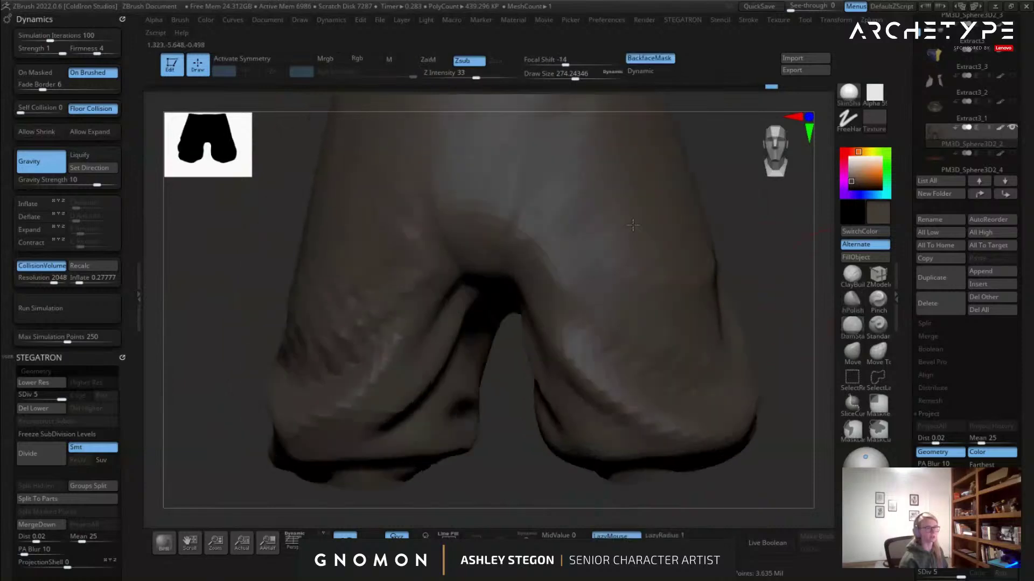
key(s)
drag(584, 228, 590, 227)
right_drag(556, 227, 534, 251)
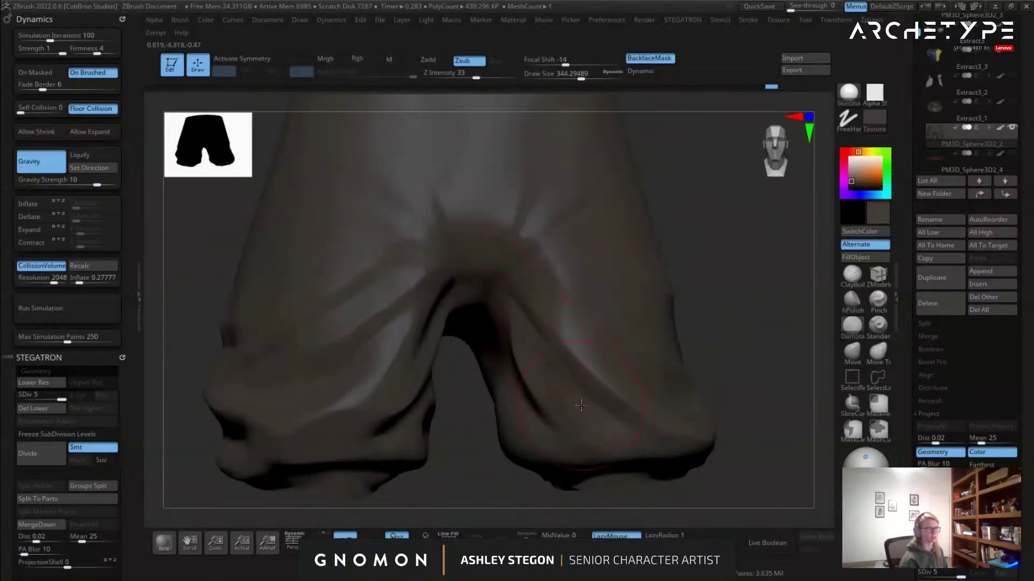
right_drag(494, 269, 446, 278)
right_drag(405, 327, 417, 323)
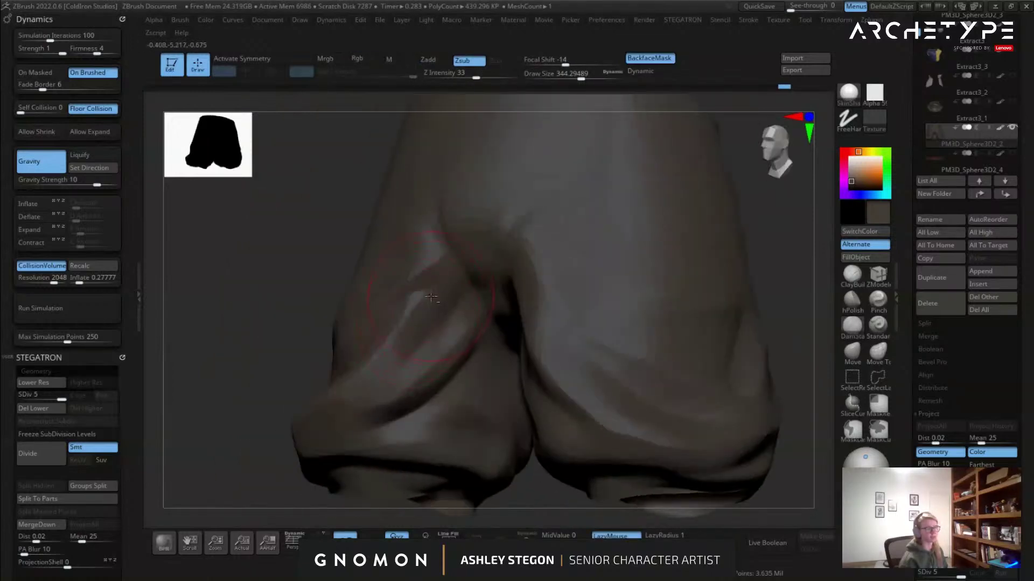
mouse_move(454, 274)
right_down()
mouse_move(535, 284)
mouse_move(520, 316)
mouse_move(517, 245)
right_up()
Reduce the DamStandard brush to about 286 and deepen and smooth the diagonal folds on the leg's inner side.
key(shift)
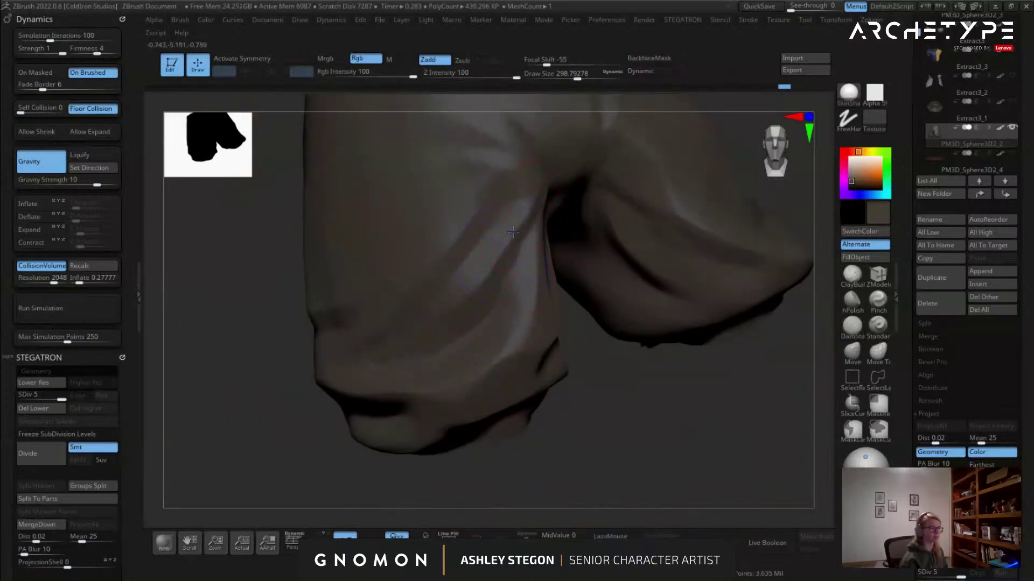
key(s)
key(s)
drag(500, 289, 507, 290)
right_drag(507, 293, 472, 312)
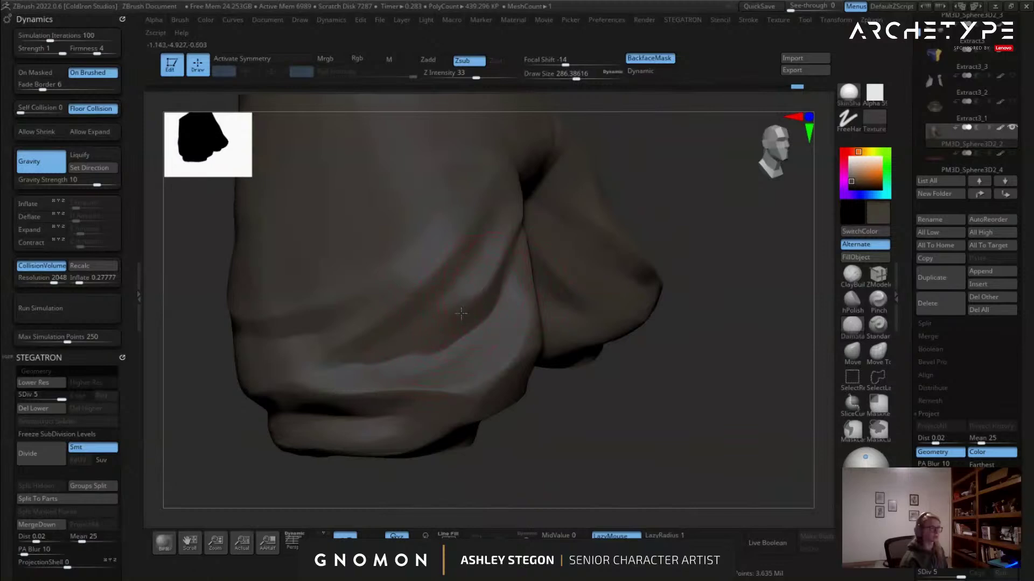
key(shift)
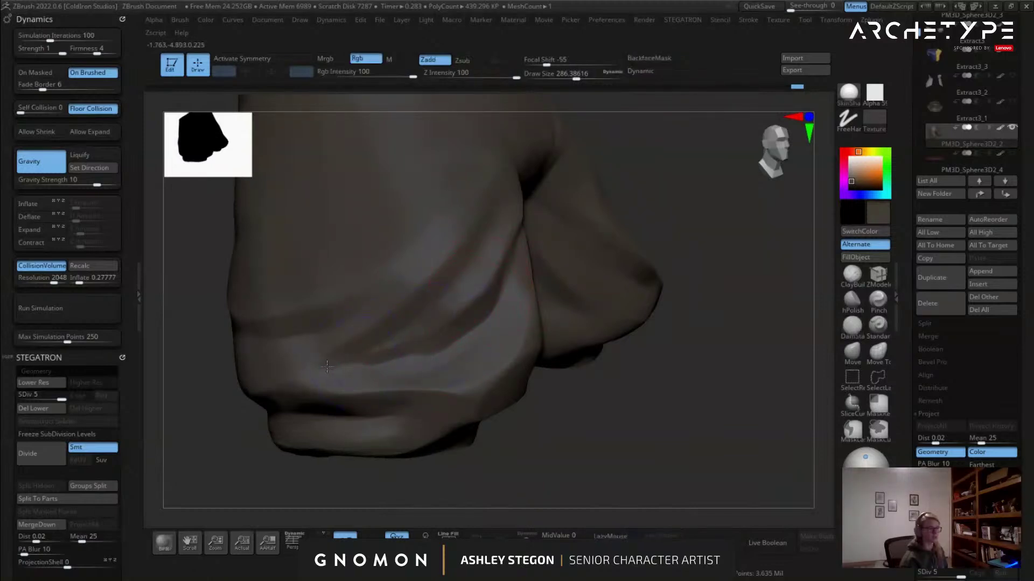
Crease and smooth the folds around the outer leg above the hem, finishing with hPolish selected.
right_drag(334, 367, 415, 354)
right_drag(347, 365, 363, 308)
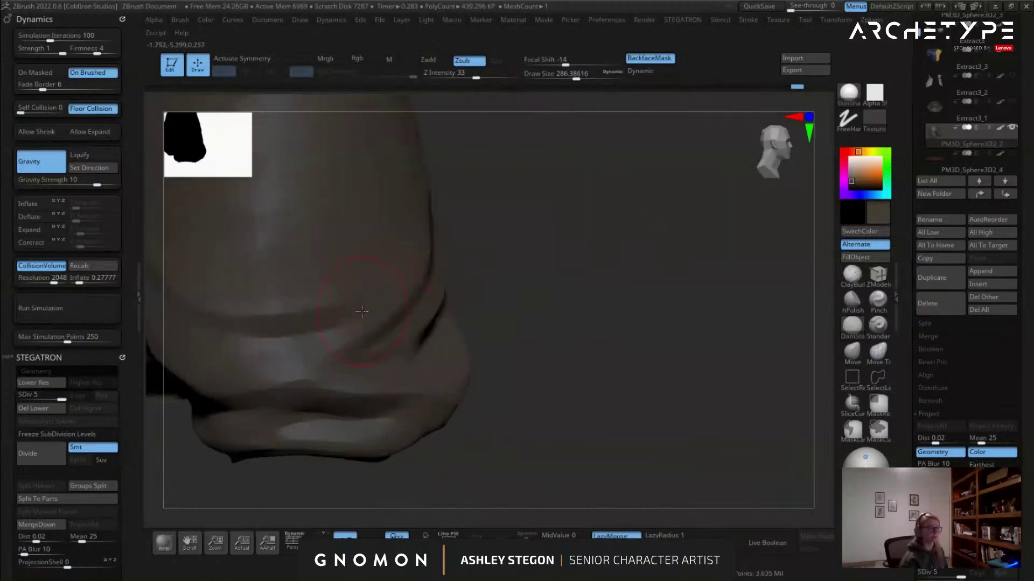
right_drag(268, 338, 496, 305)
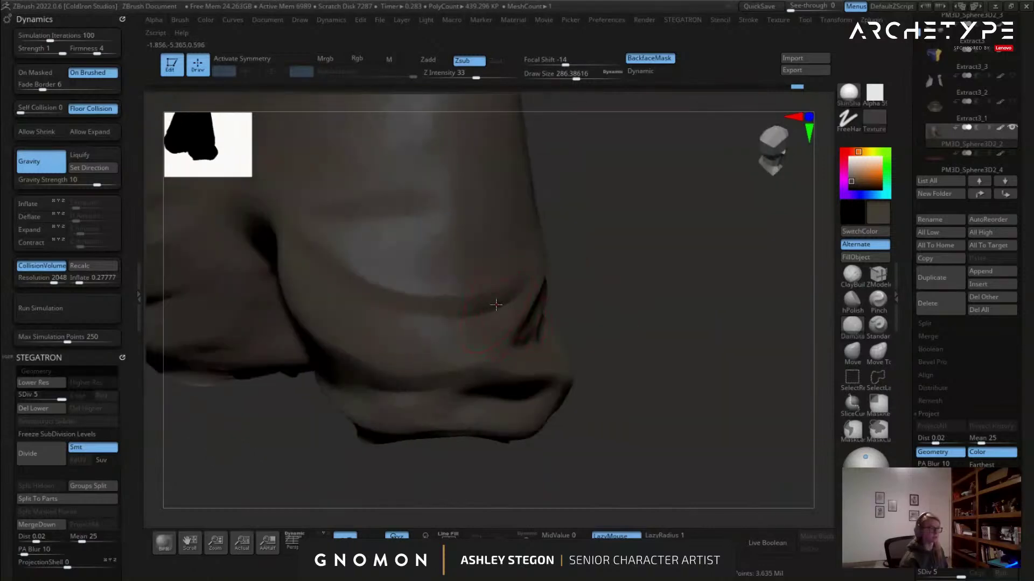
shift+drag(362, 307, 377, 321)
right_drag(470, 333, 810, 310)
click(850, 301)
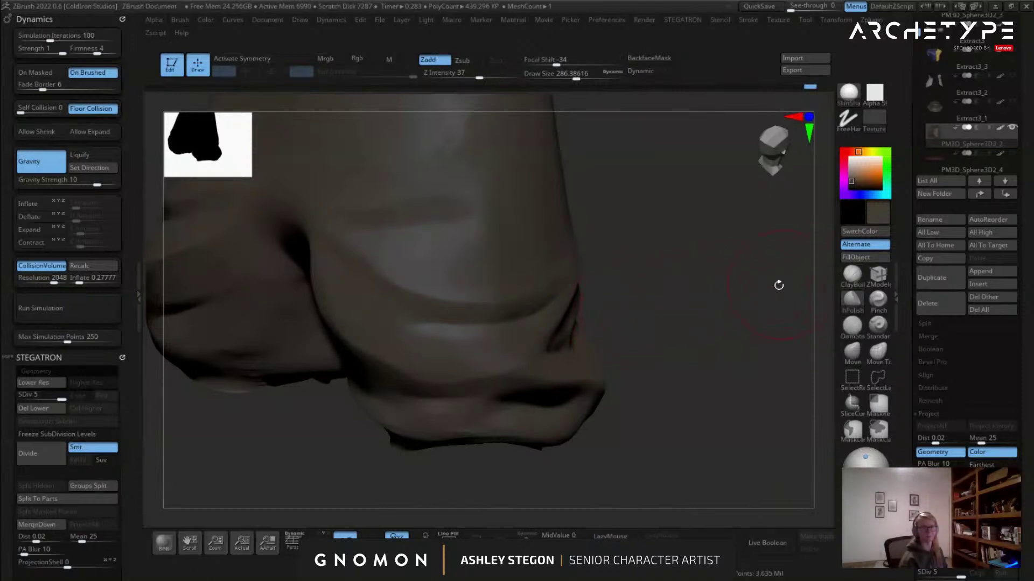
Polish the folds on the front of the leg with hPolish at brush sizes about 197, 101 and 158.
key(s)
drag(482, 343, 471, 348)
key(s)
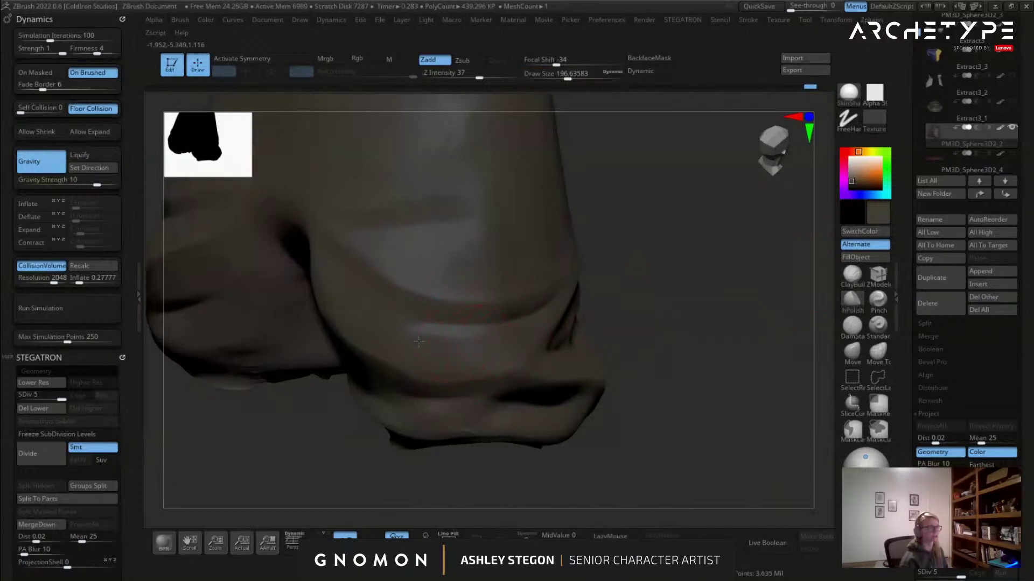
alt+right_drag(336, 292, 445, 356)
right_drag(549, 299, 569, 295)
key(s)
drag(553, 281, 542, 281)
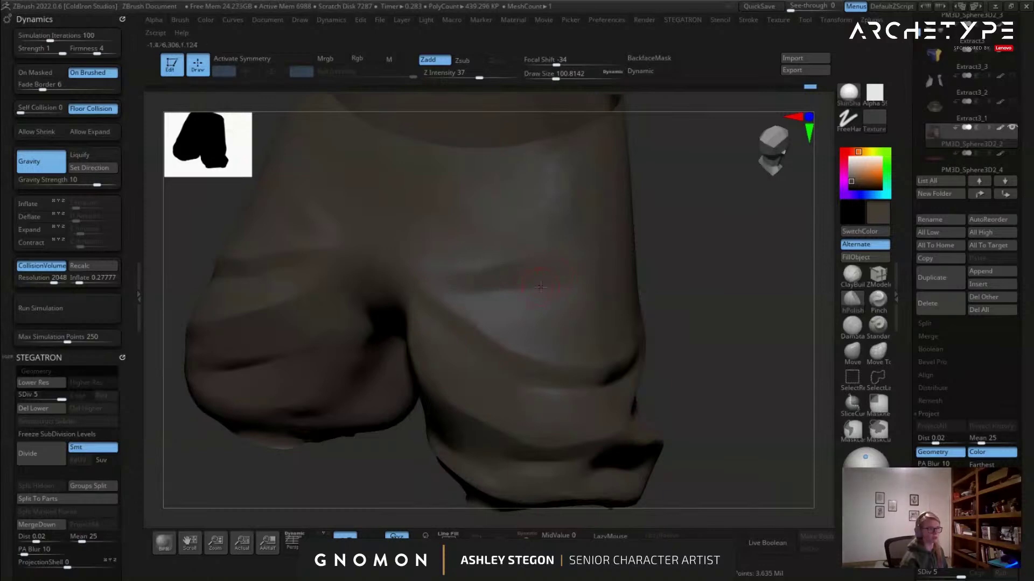
right_drag(536, 274, 580, 285)
key(s)
drag(579, 286, 588, 285)
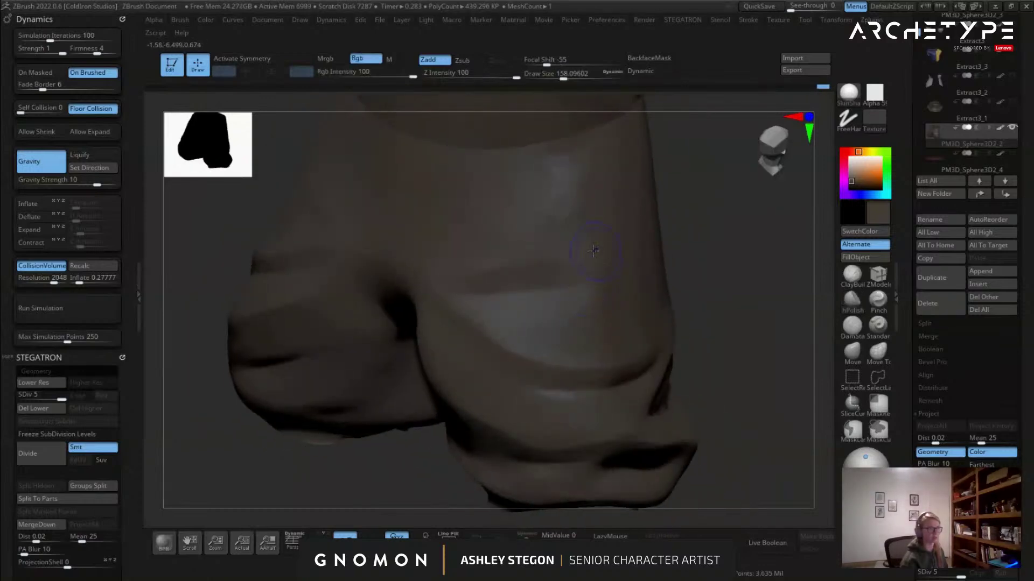
Polish and smooth the folds around the crotch at brush size about 120, and enlarge the brush to about 223.
right_drag(596, 252, 506, 279)
key(s)
drag(502, 280, 497, 279)
right_drag(438, 299, 463, 313)
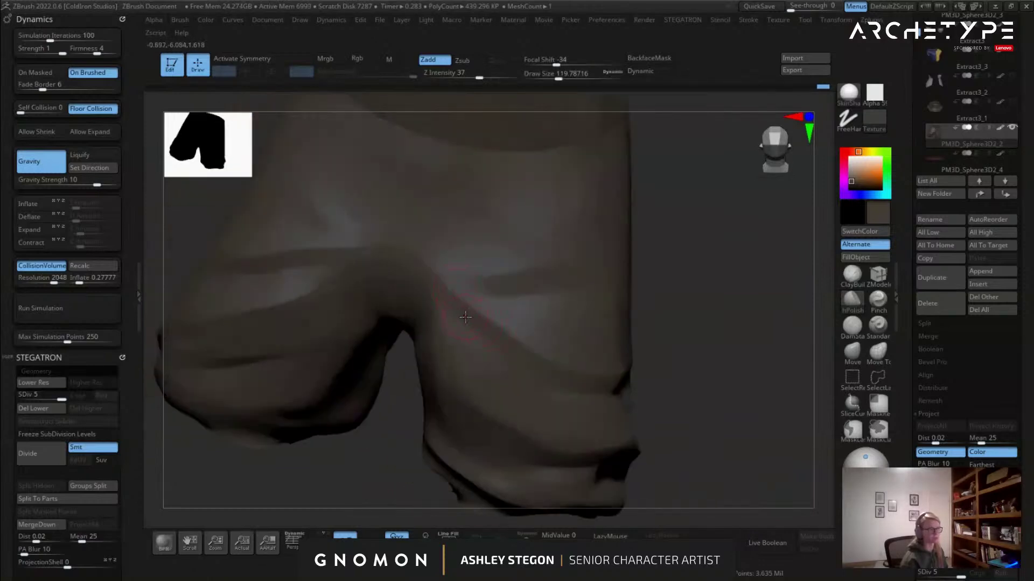
right_drag(510, 341, 535, 320)
key(s)
shift+drag(552, 312, 507, 300)
mouse_move(508, 300)
right_down()
mouse_move(378, 265)
mouse_move(518, 278)
right_up()
key(s)
drag(518, 278, 532, 277)
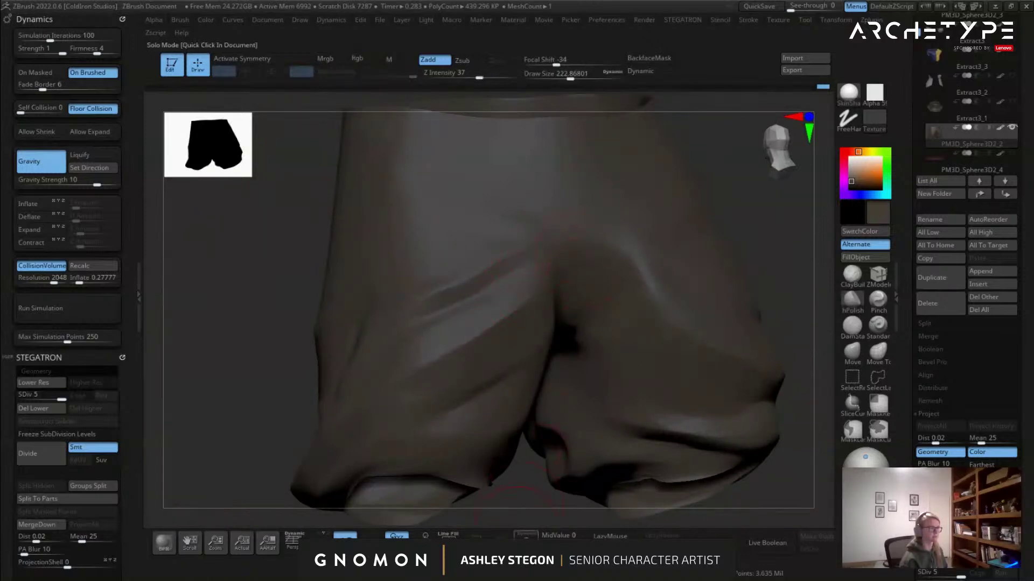
Bring back the rest of the character around the shorts and check their folds from the front and side.
ctrl+right_drag(588, 336, 519, 519)
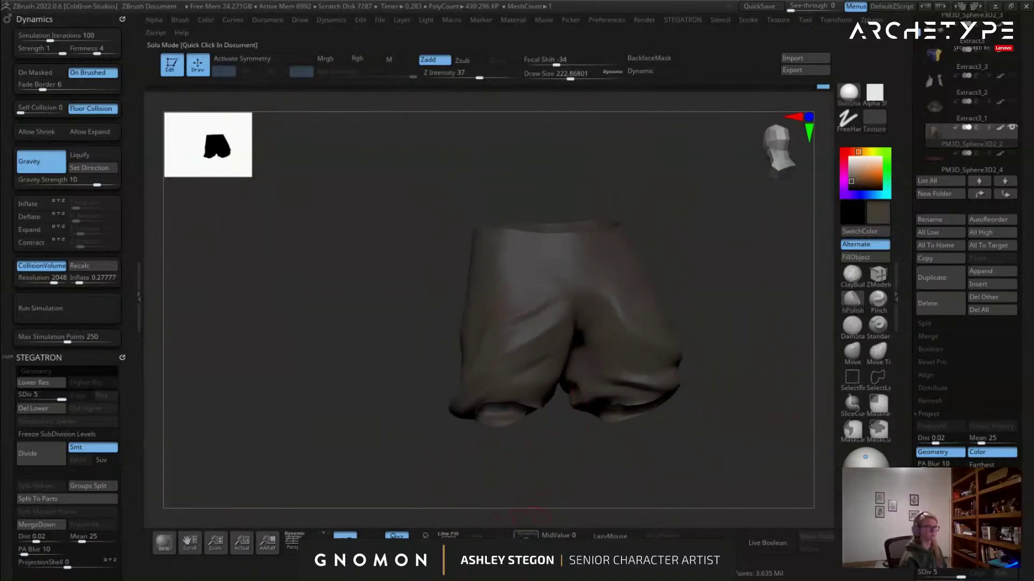
click(1013, 129)
right_drag(614, 310, 466, 294)
mouse_move(571, 332)
ctrl+right_down()
mouse_move(602, 325)
mouse_move(545, 358)
mouse_move(561, 349)
ctrl+right_up()
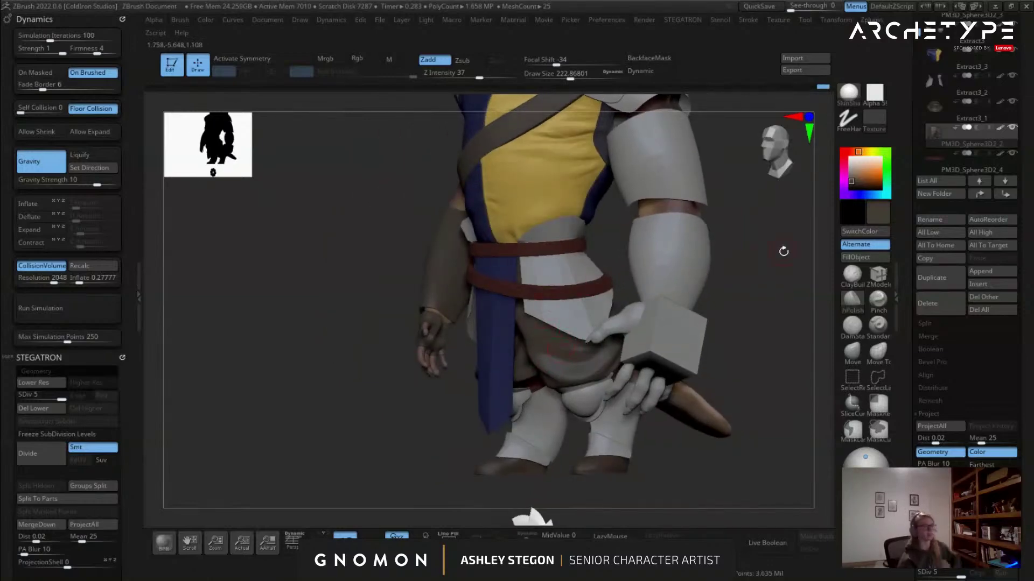
right_drag(681, 217, 617, 246)
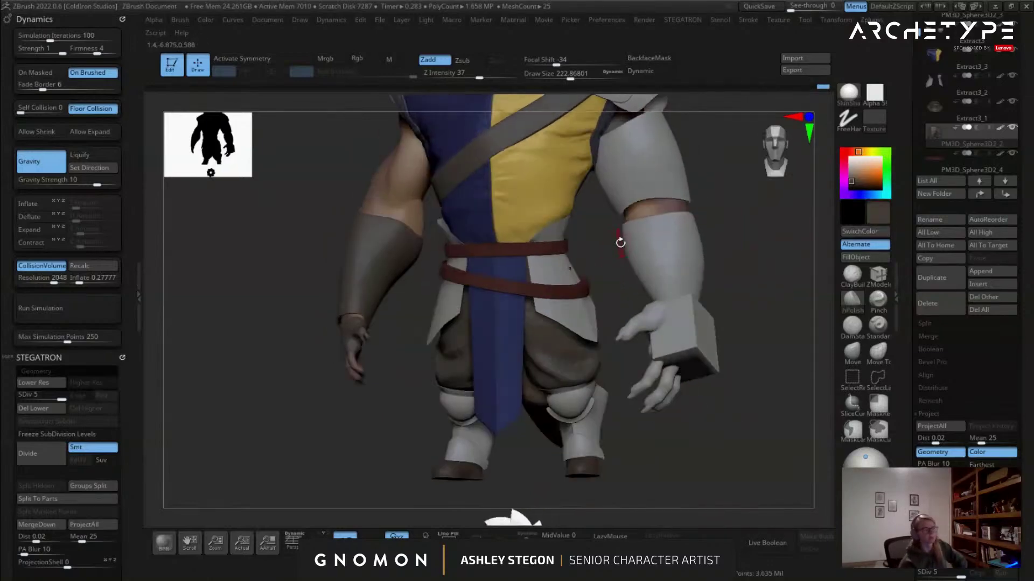
Try filling the shorts with a dark blue, a greyer blue and a dark grey-green.
click(863, 194)
drag(855, 176, 853, 182)
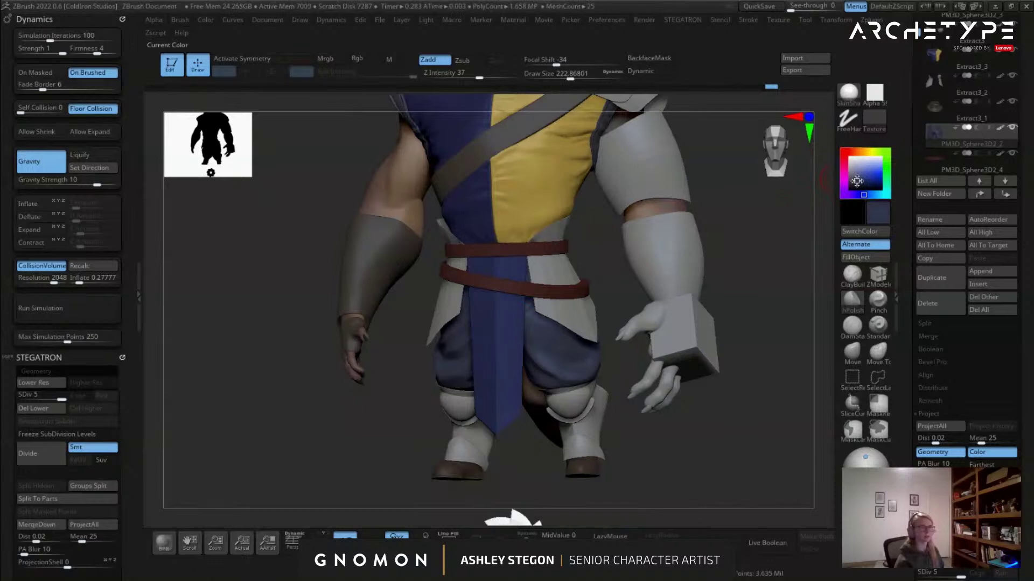
click(856, 260)
shift+drag(712, 240, 670, 247)
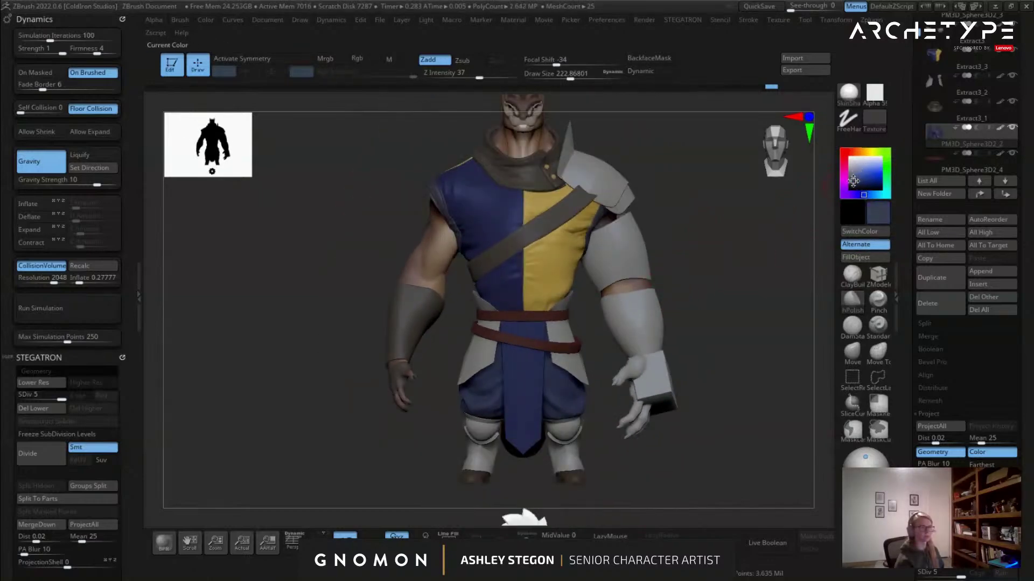
drag(717, 249, 658, 240)
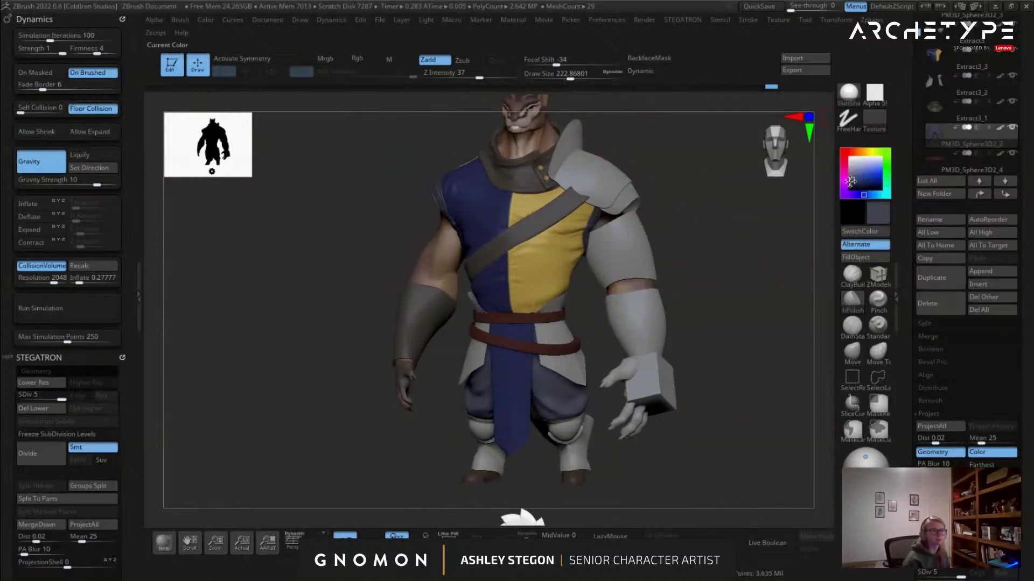
click(886, 173)
click(849, 182)
mouse_move(729, 263)
mouse_down()
mouse_move(659, 261)
mouse_move(730, 265)
mouse_up()
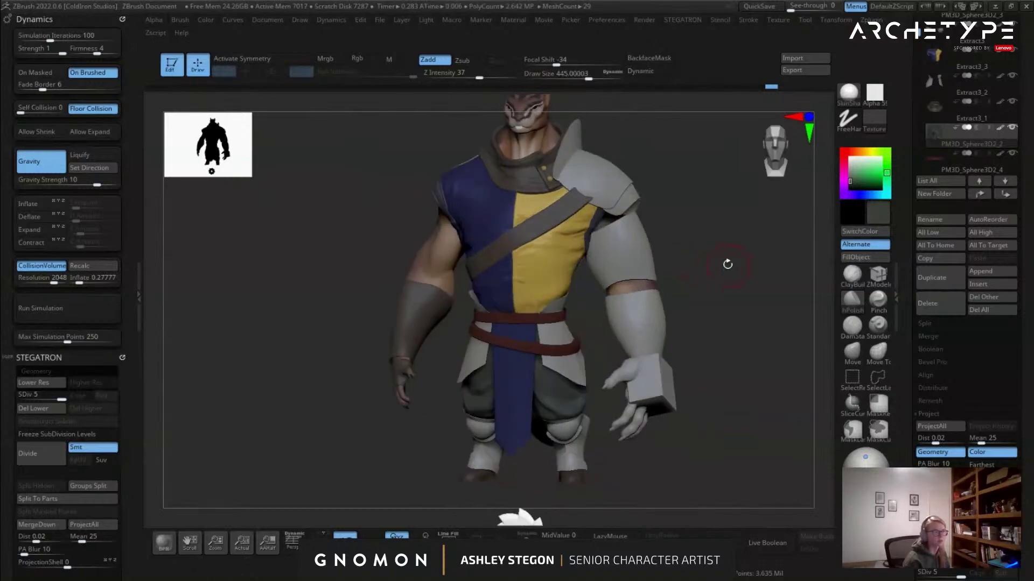
Try filling the shorts with a muted brown.
click(859, 156)
click(864, 153)
drag(857, 185, 853, 180)
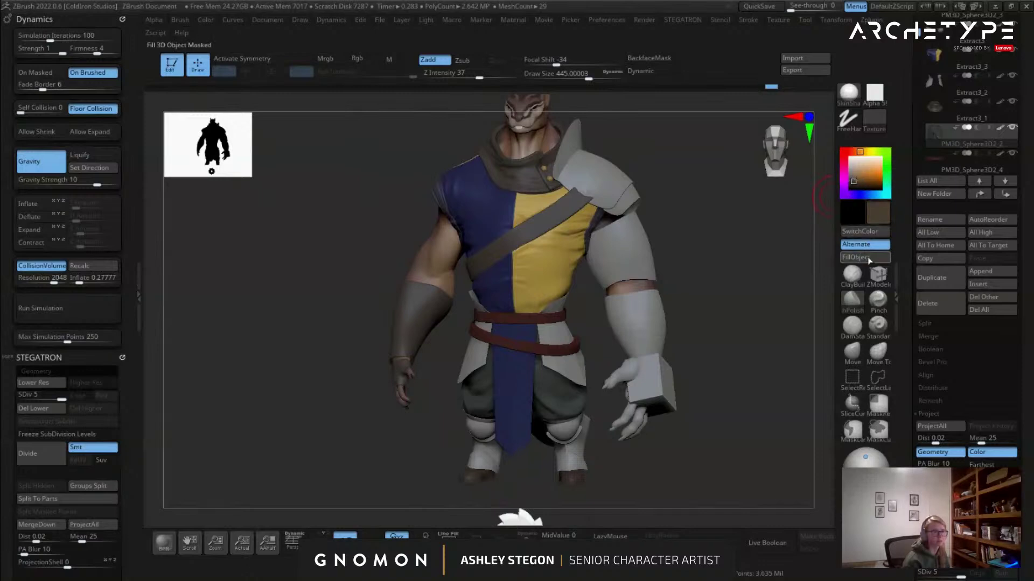
drag(699, 256, 603, 218)
Fill the shorts with a dark, desaturated purple-grey and compare it with the previous fill.
click(842, 189)
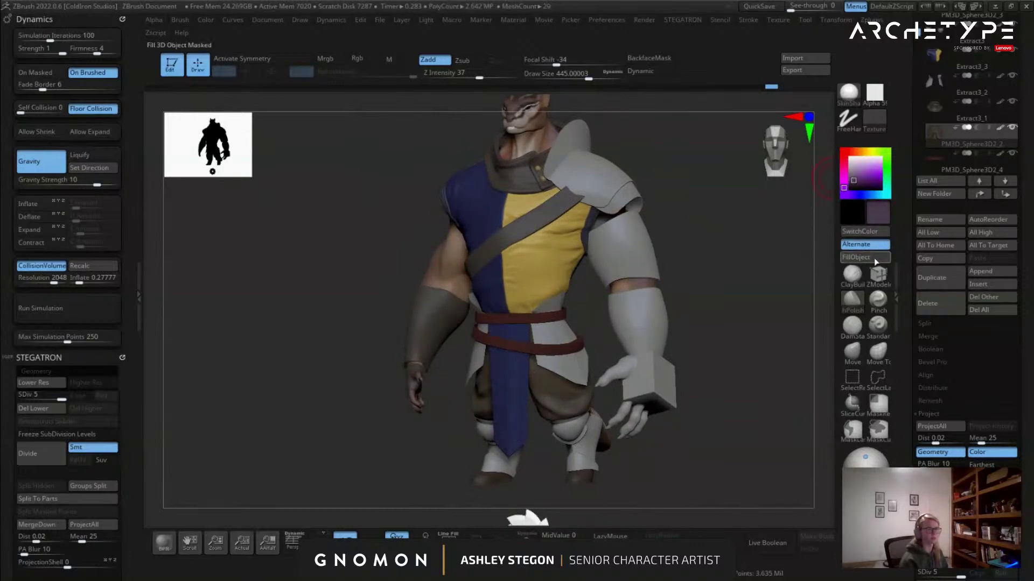
drag(710, 262, 738, 250)
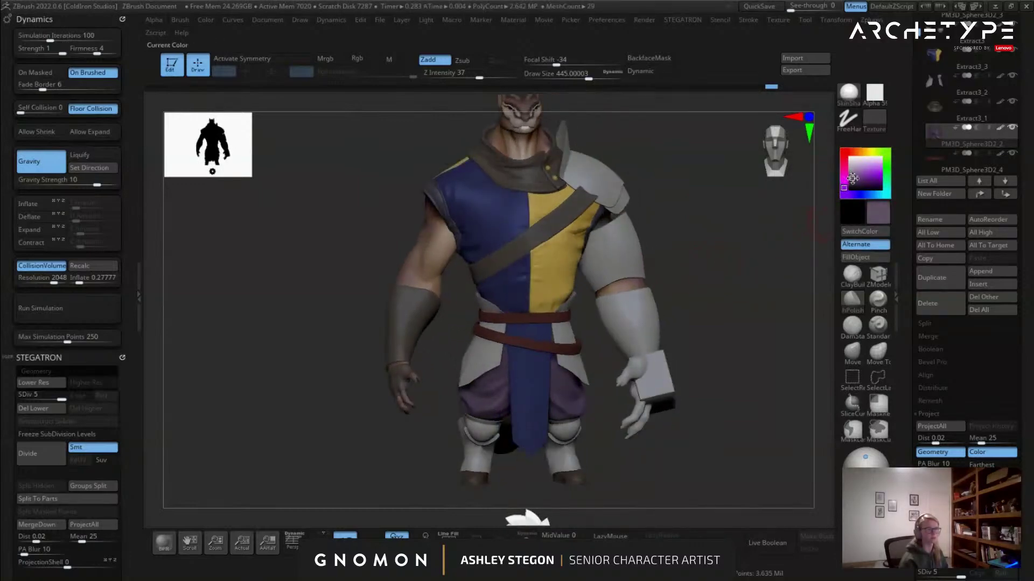
drag(807, 262, 671, 266)
ctrl+right_drag(689, 229, 637, 286)
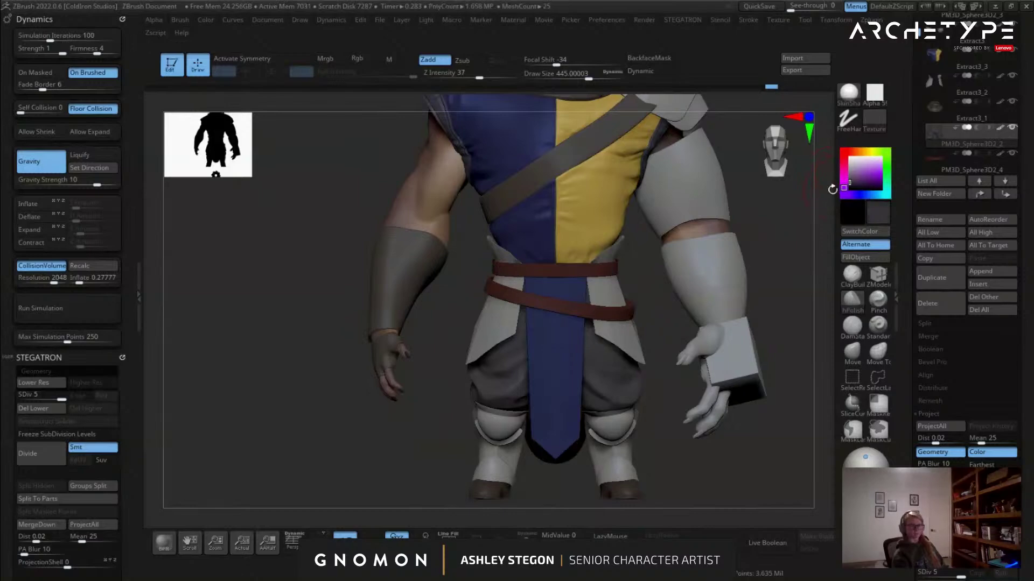
click(861, 257)
right_drag(686, 289, 627, 288)
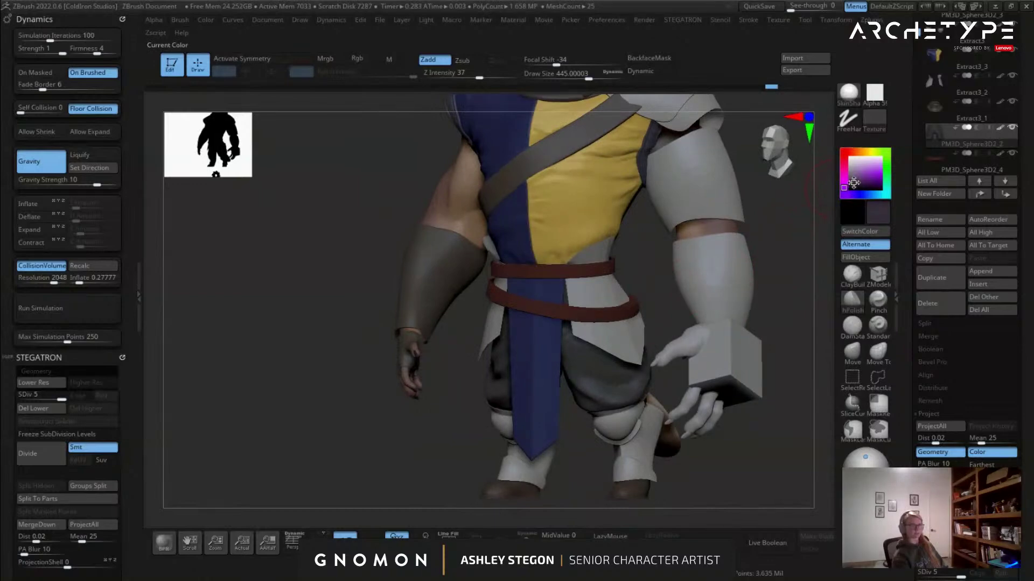
click(871, 257)
drag(770, 288, 641, 244)
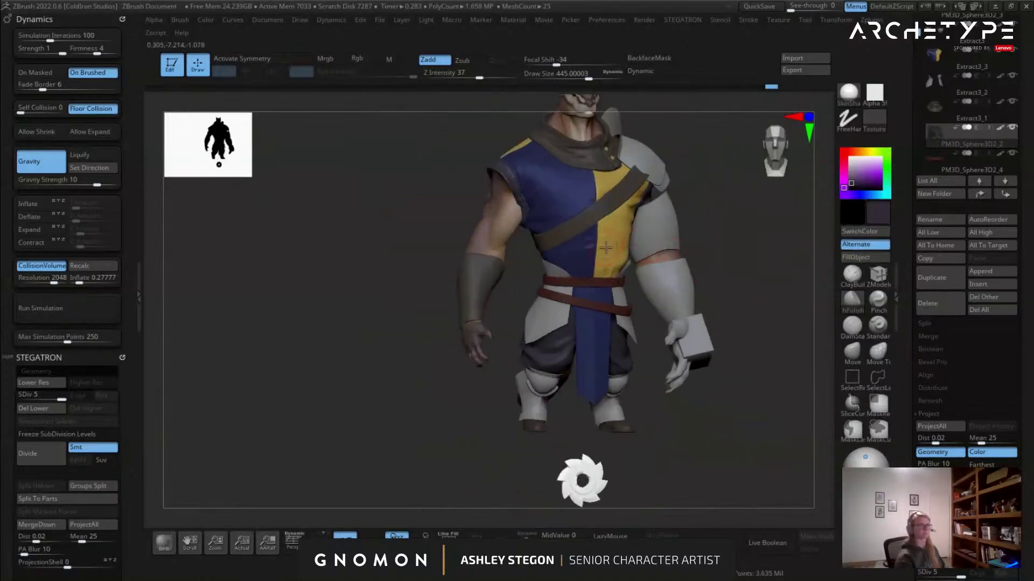
shift+right_drag(606, 333, 577, 327)
key(ctrl+z)
key(ctrl+shift+z)
Isolate the front cloth panel hanging from the belt in Solo mode with its PolyFrame displayed.
alt+click(598, 346)
key(shift+f)
key(shift+f)
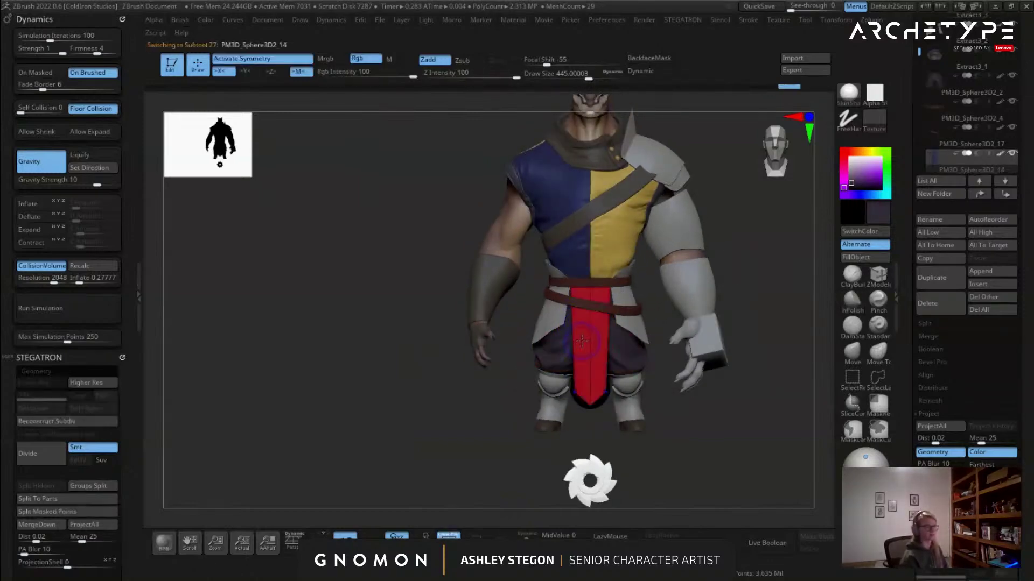
ctrl+right_drag(599, 346, 622, 394)
alt+right_drag(641, 317, 523, 277)
key(shift+f)
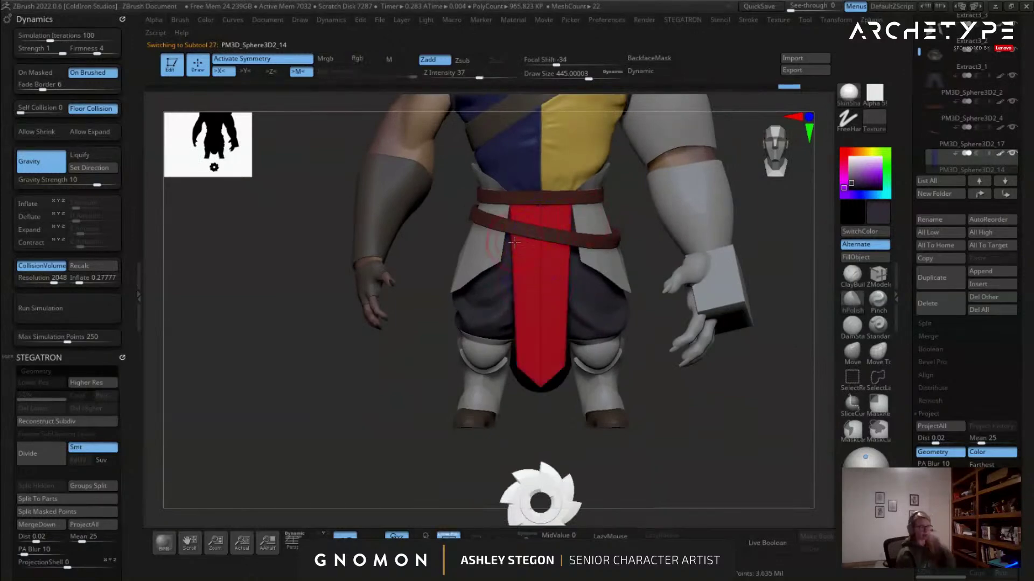
right_drag(515, 239, 584, 177)
right_drag(549, 143, 604, 530)
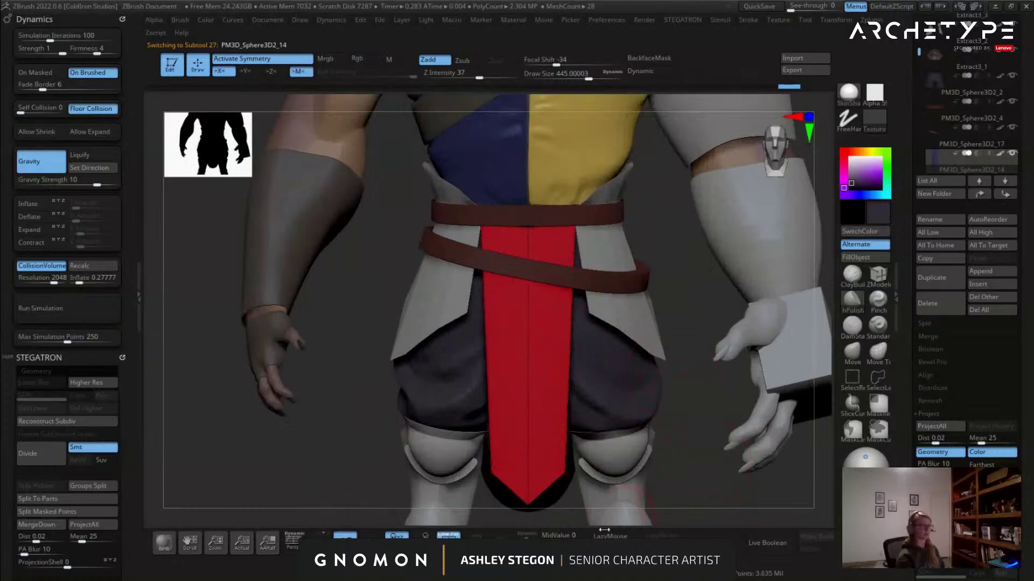
click(527, 536)
right_drag(520, 299, 399, 288)
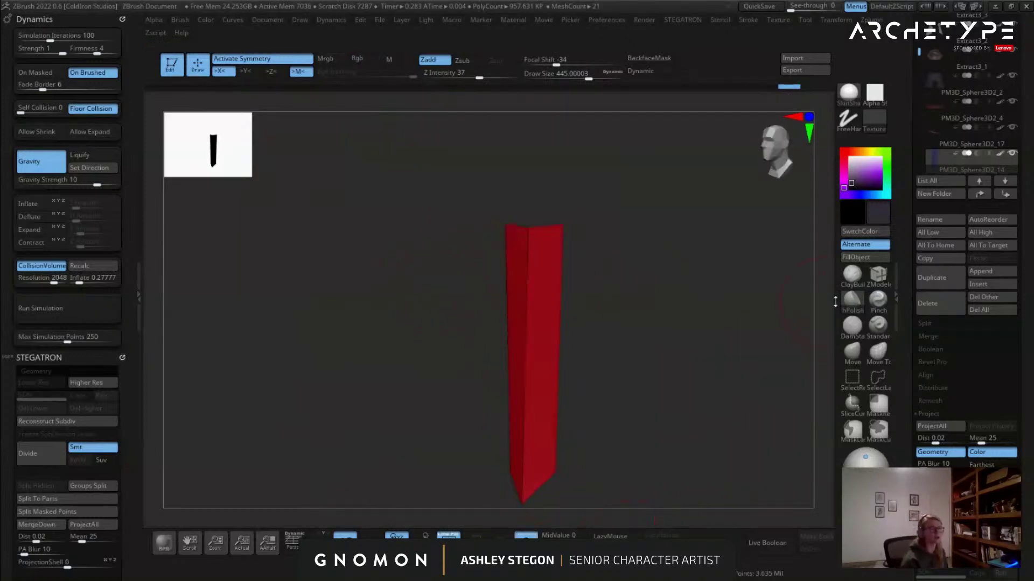
Thicken the cloth panel by extruding all polygons with ZModeler, and set the edge action to Insert with Single EdgeLoop.
key(space)
click(436, 285)
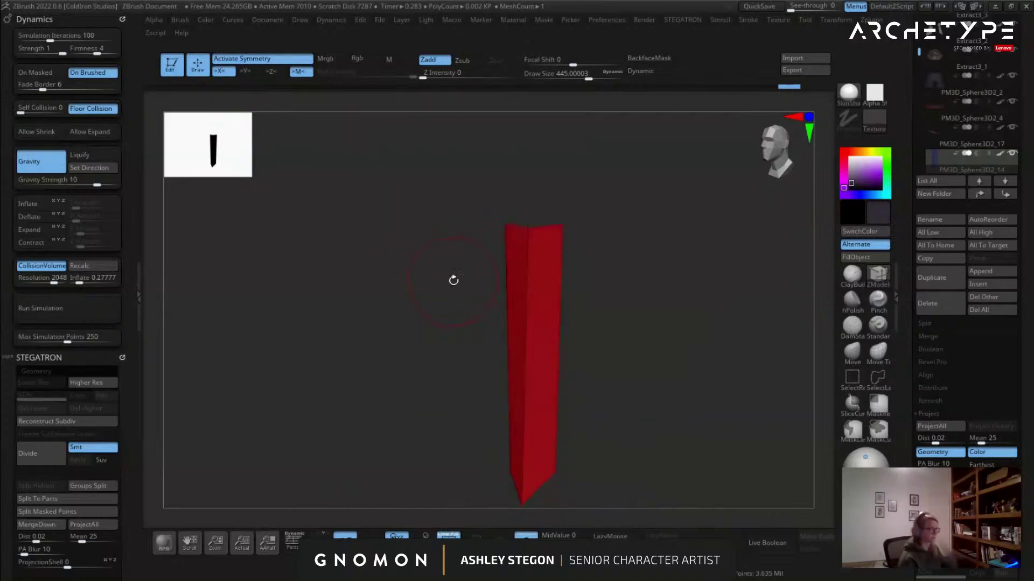
drag(519, 274, 549, 289)
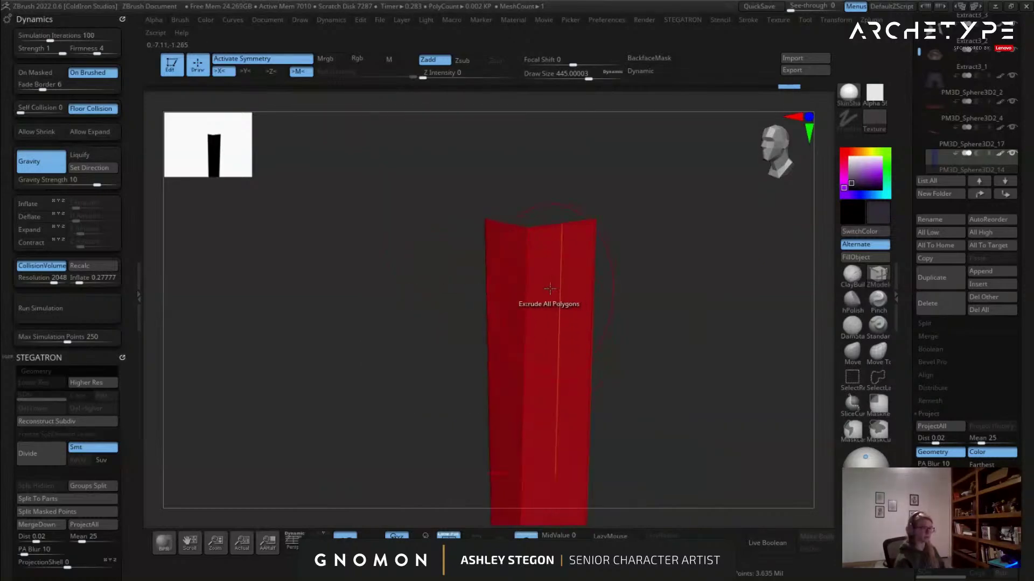
right_drag(574, 285, 531, 210)
key(space)
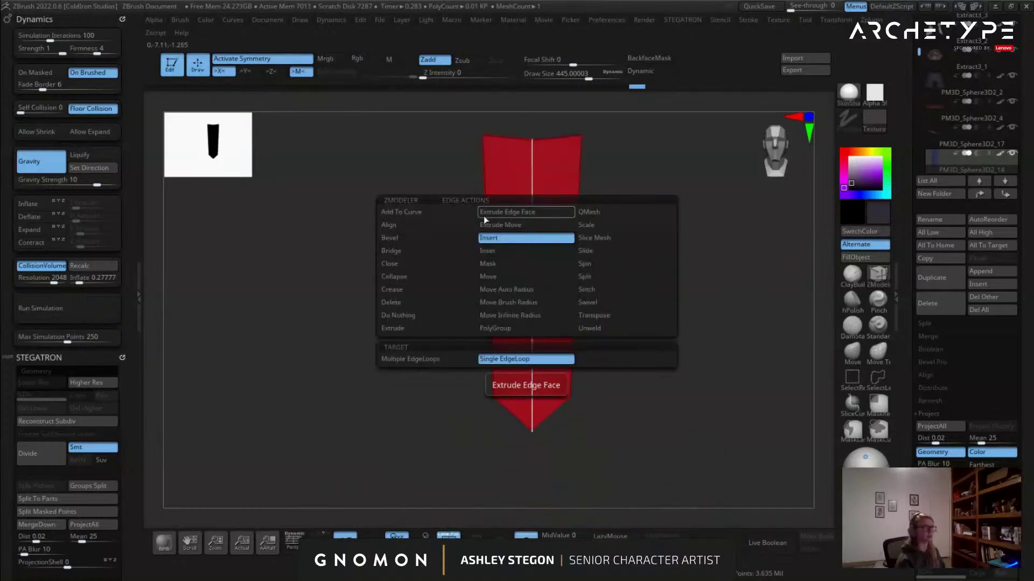
click(520, 238)
click(523, 183)
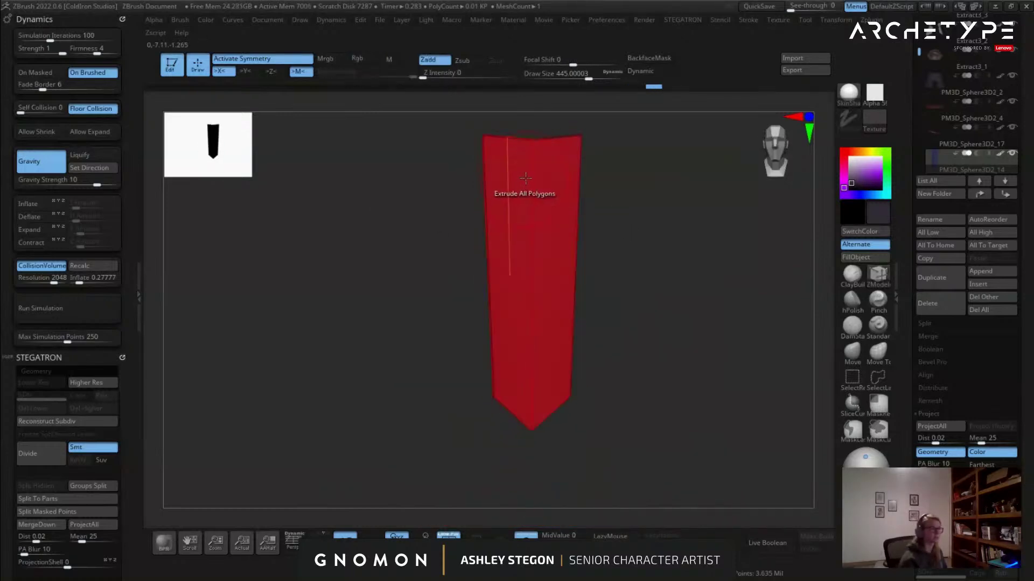
click(535, 174)
key(ctrl+z)
key(ctrl+z)
right_drag(534, 178, 552, 167)
ctrl+right_drag(553, 167, 532, 192)
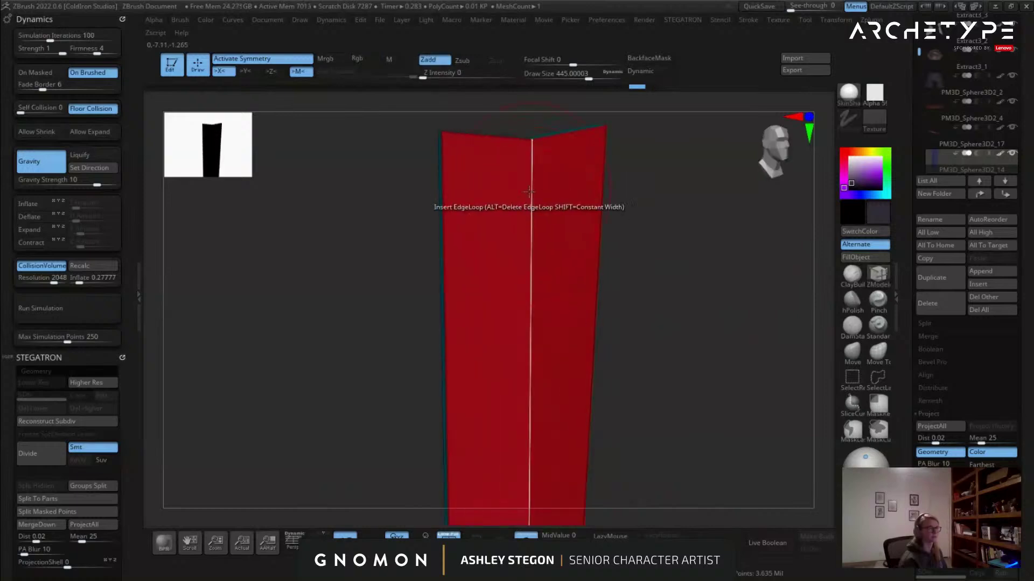
click(534, 176)
key(ctrl+z)
Insert four roughly evenly spaced horizontal edge loops along the length of the cloth panel.
click(529, 185)
alt+right_drag(534, 289, 551, 202)
drag(547, 215, 547, 242)
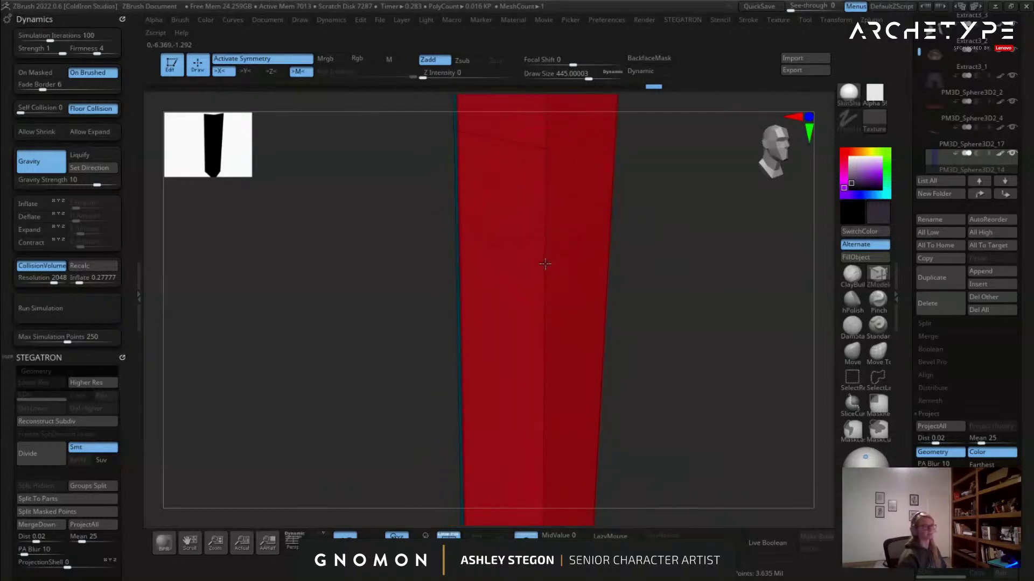
right_drag(584, 394, 614, 290)
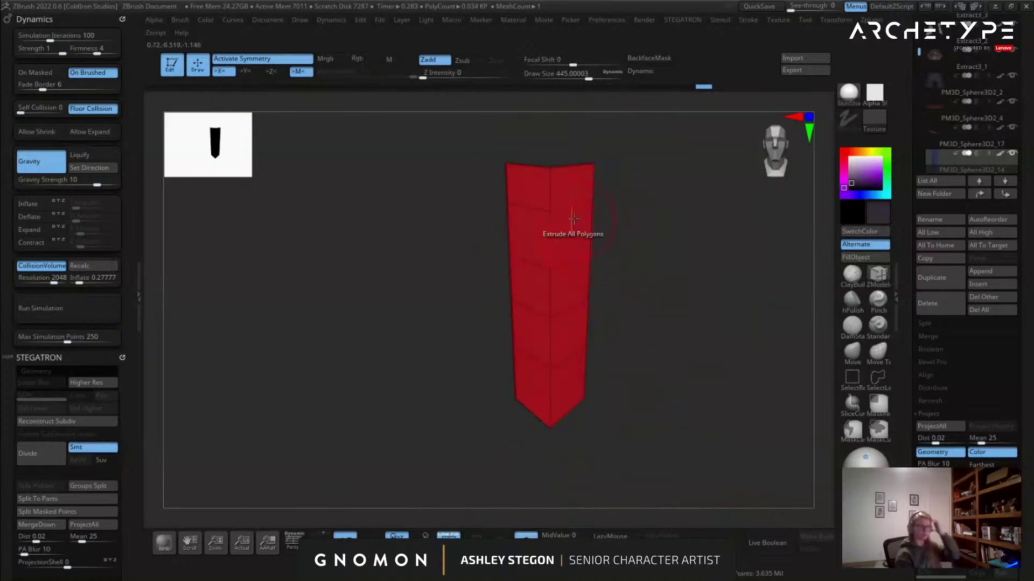
Switch the ZModeler edge insert target to Multiple EdgeLoops and bring the panel's upper corner into close view.
key(space)
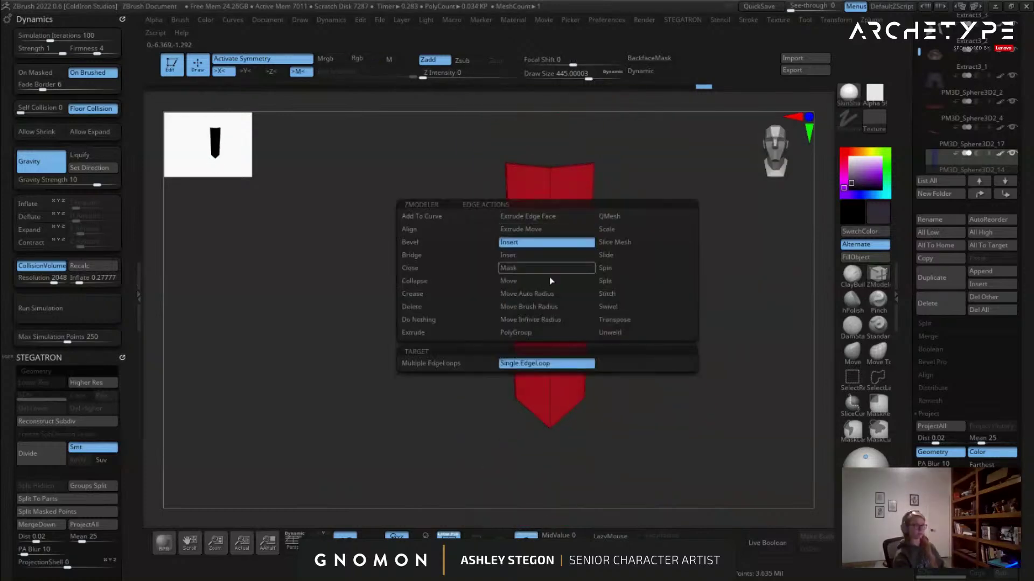
click(492, 360)
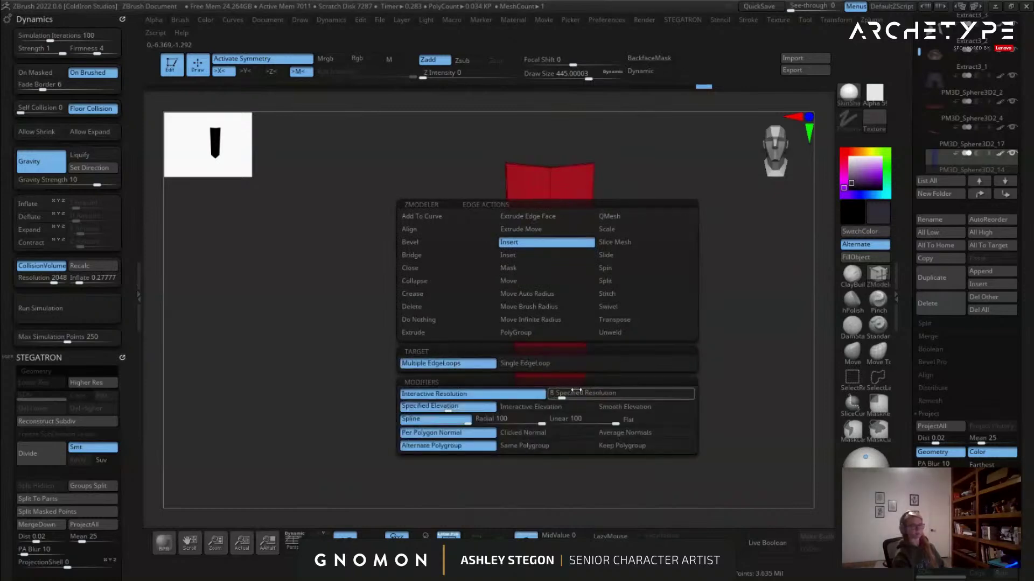
mouse_move(699, 268)
mouse_down()
mouse_move(609, 250)
mouse_move(637, 268)
mouse_move(651, 299)
mouse_move(598, 314)
mouse_move(623, 300)
mouse_move(691, 302)
mouse_move(646, 286)
mouse_move(608, 226)
mouse_move(569, 268)
mouse_move(614, 268)
mouse_up()
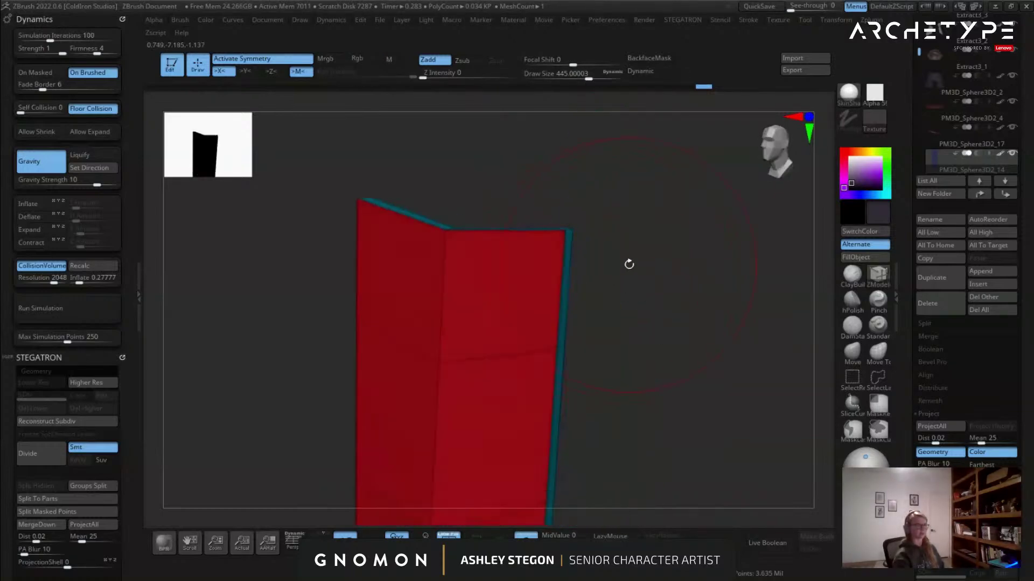
drag(521, 267, 585, 267)
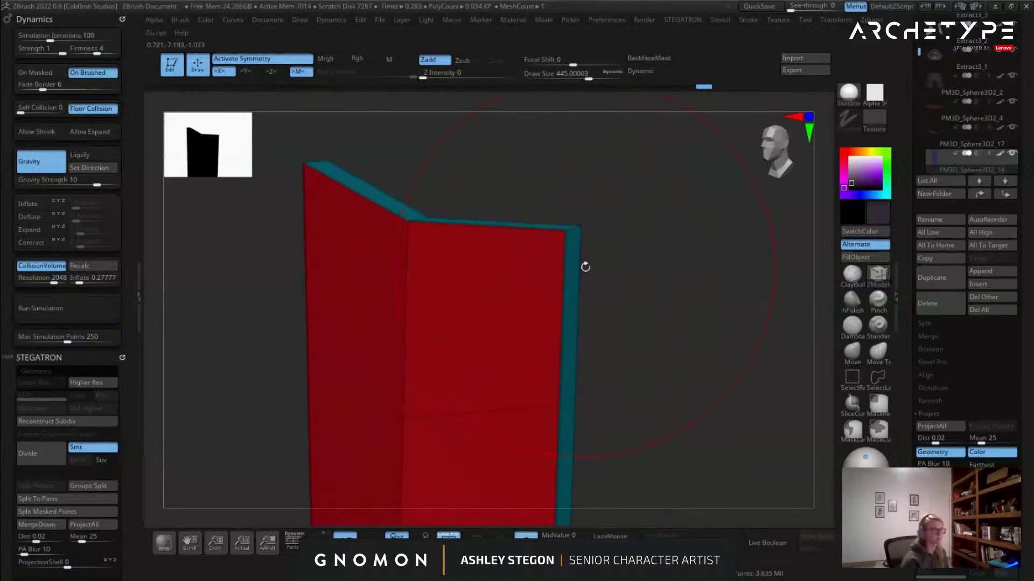
Extrude the panel's border faces with the target Polygroup All, and preview it with dynamic subdivision at brush size about 158.
key(space)
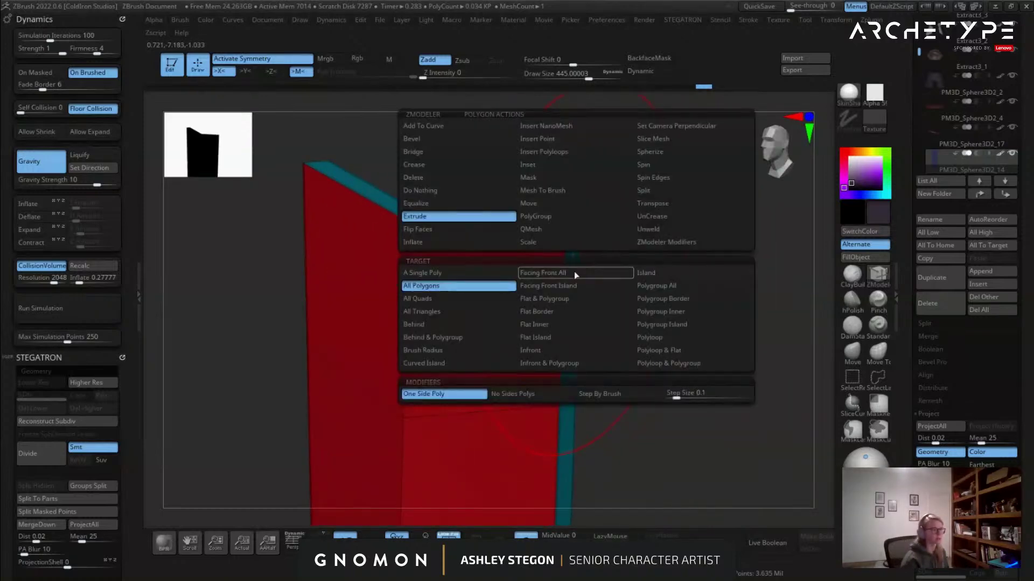
click(667, 289)
key(s)
mouse_move(637, 277)
mouse_down()
mouse_move(560, 285)
mouse_move(627, 268)
mouse_up()
key(d)
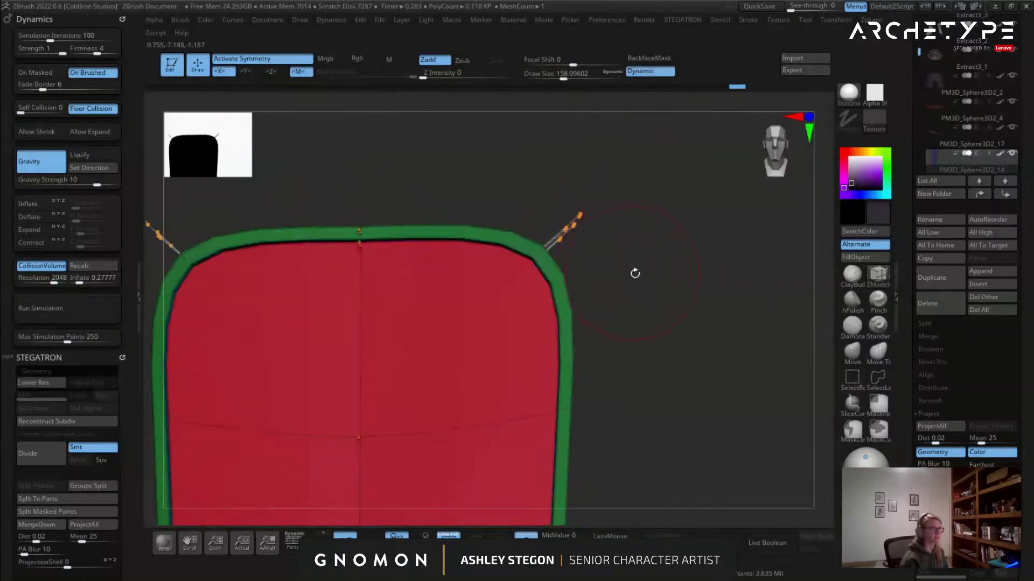
Set the brush size to about 74 and delete the supporting edge loops along the rim of the cloth panel's border.
key(shift+f)
alt+drag(639, 319, 651, 233)
key(shift+f)
key(shift+d)
drag(684, 268, 671, 260)
key(s)
click(653, 257)
mouse_move(592, 148)
alt+mouse_down()
mouse_move(593, 282)
mouse_move(609, 242)
mouse_move(599, 127)
mouse_move(625, 304)
mouse_move(577, 237)
mouse_move(668, 356)
alt+mouse_up()
key(s)
click(512, 288)
drag(493, 296, 499, 306)
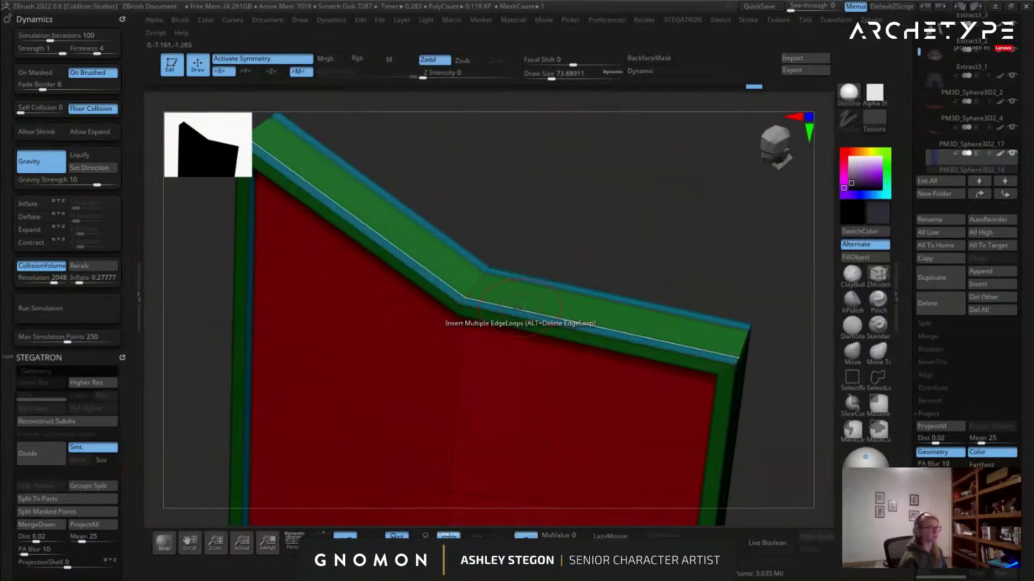
drag(545, 285, 539, 257)
alt+right_drag(539, 257, 543, 229)
Regroup the cloth panel's faces by normals and crease its polygroup boundaries.
drag(133, 487, 119, 310)
click(65, 408)
right_drag(509, 218, 454, 395)
drag(454, 395, 181, 364)
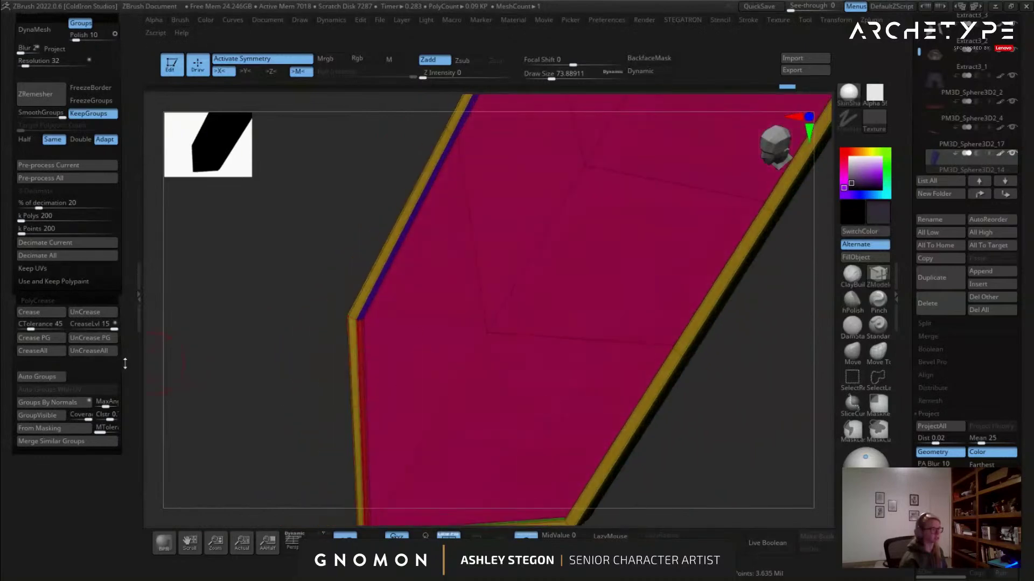
Compare the panel's upper corner with dynamic subdivision and polyframe display switched on and off.
key(shift+f)
drag(286, 334, 590, 270)
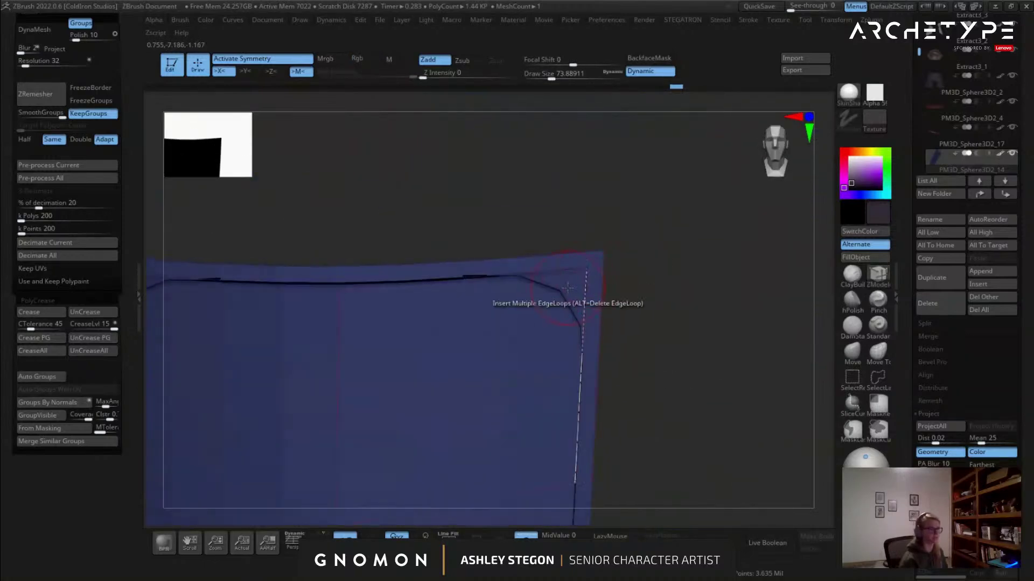
drag(555, 301, 553, 293)
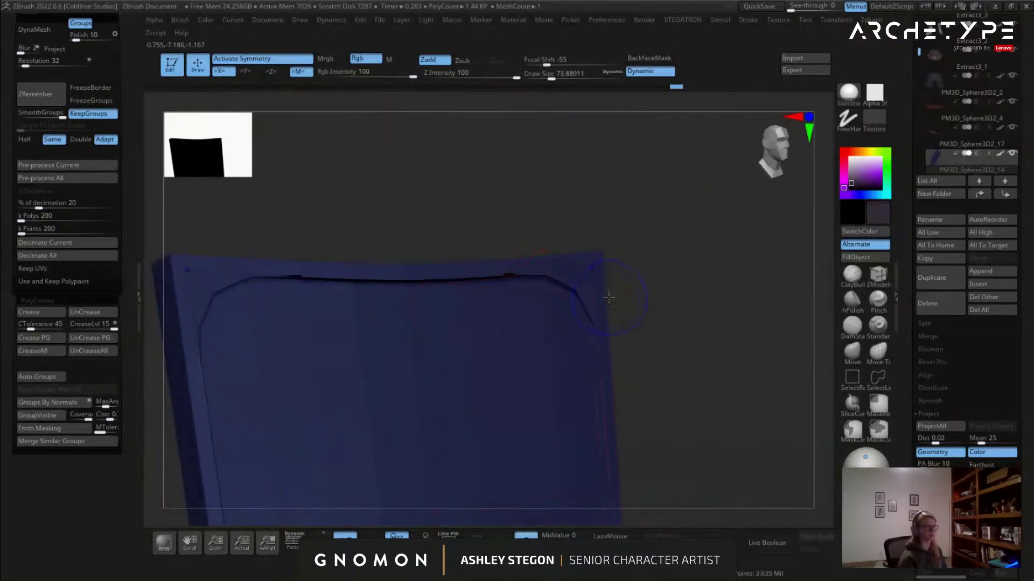
key(shift+f)
mouse_move(575, 273)
right_down()
mouse_move(574, 258)
mouse_move(565, 263)
right_up()
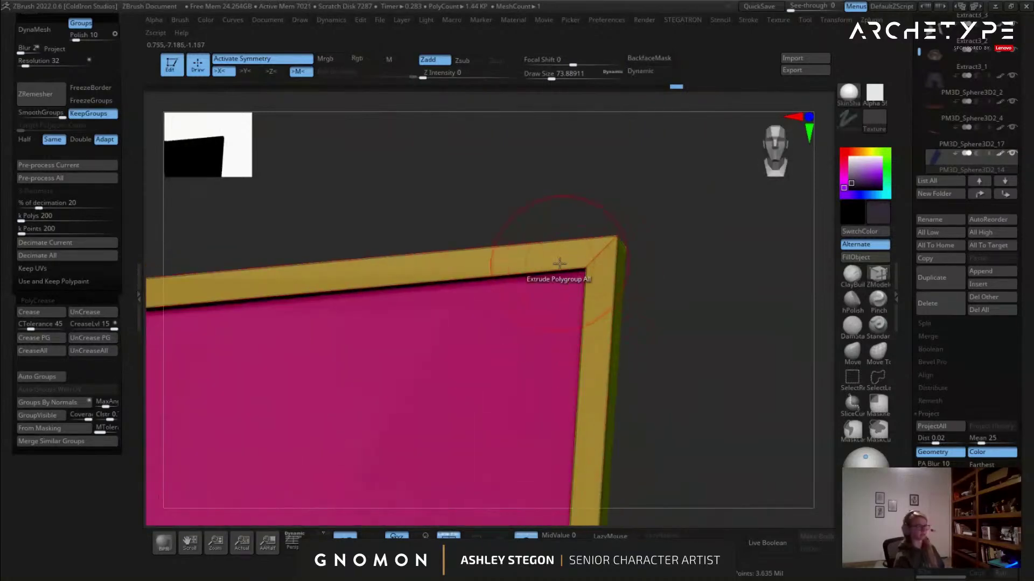
key(shift+f)
key(shift+d)
key(shift+f)
key(d)
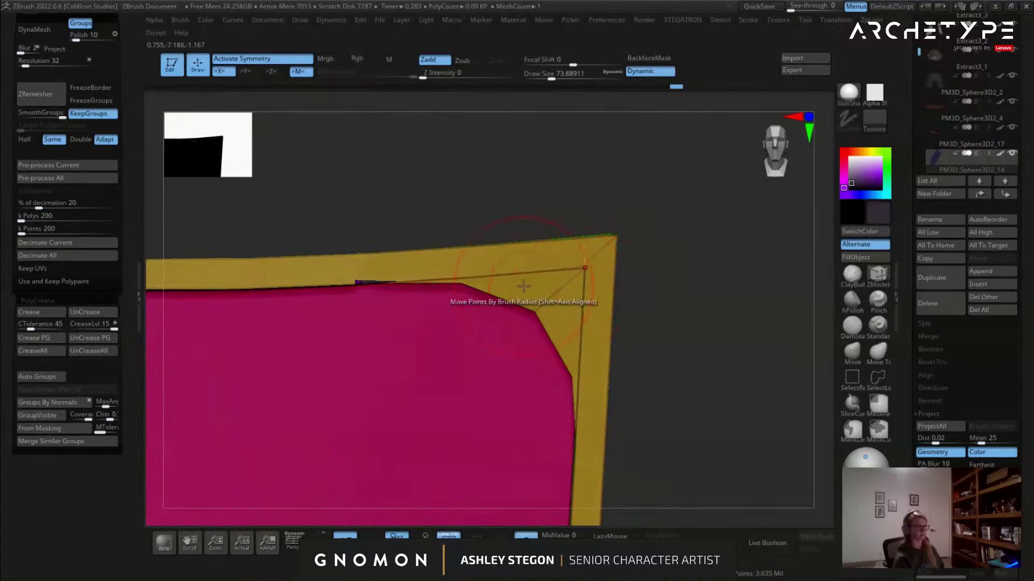
key(shift+d)
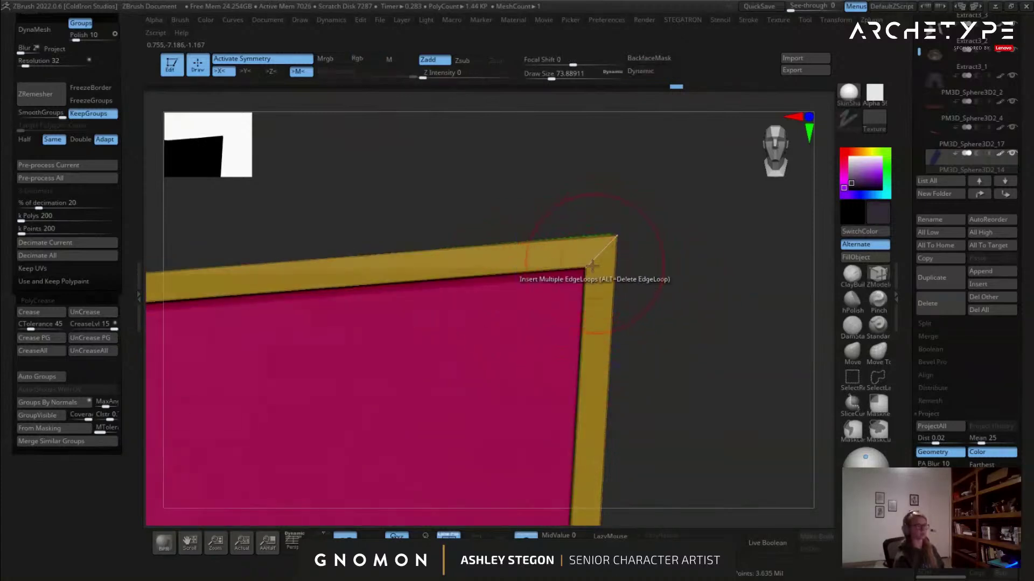
key(f)
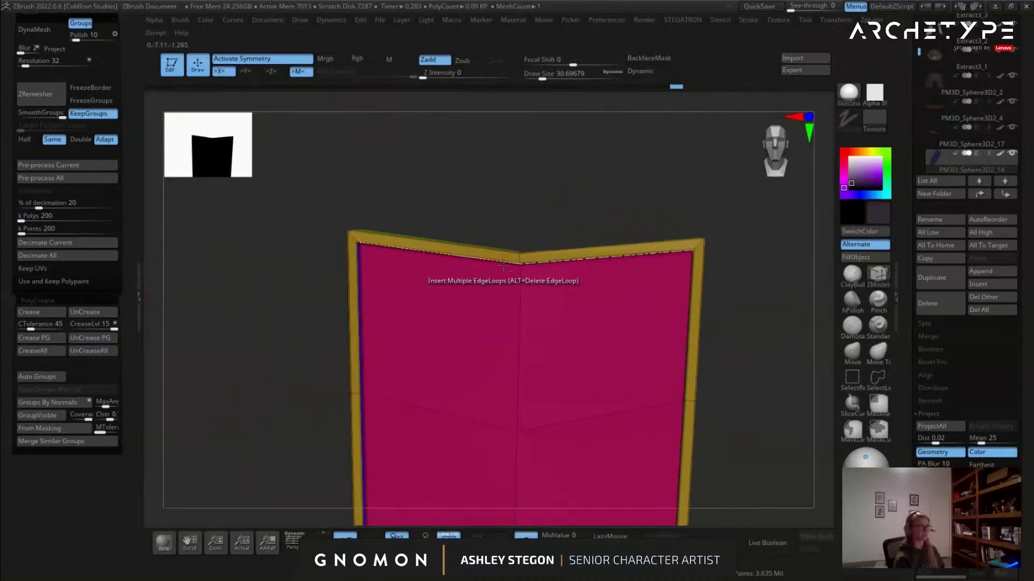
Set the ZModeler polygon action to PolyGroup on A Single Poly and give the panel's top and bottom front border faces separate polygroups.
key(space)
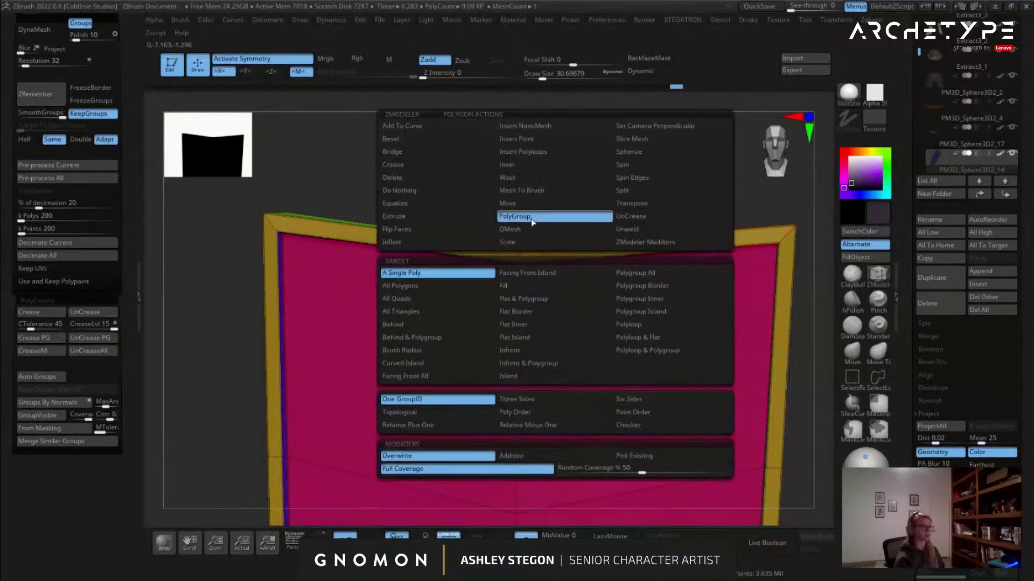
alt+click(610, 246)
alt+right_drag(463, 506, 410, 108)
alt+right_drag(495, 350, 552, 217)
alt+click(608, 312)
alt+click(476, 361)
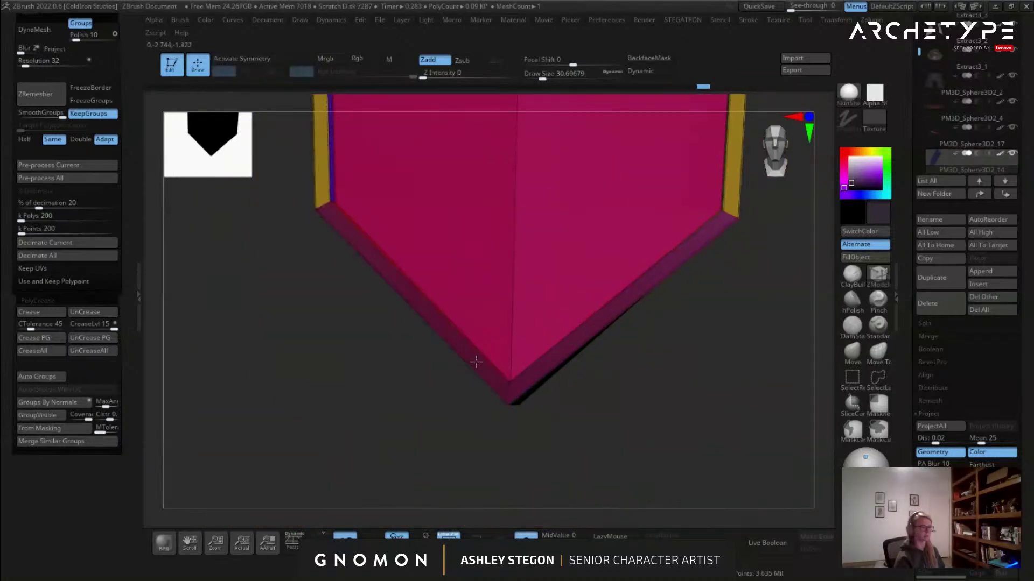
Crease the panel by polygroup, preview it with dynamic subdivision from top to bottom, and set the brush size to about 83.
click(44, 339)
key(d)
key(shift+f)
ctrl+right_drag(427, 397, 358, 498)
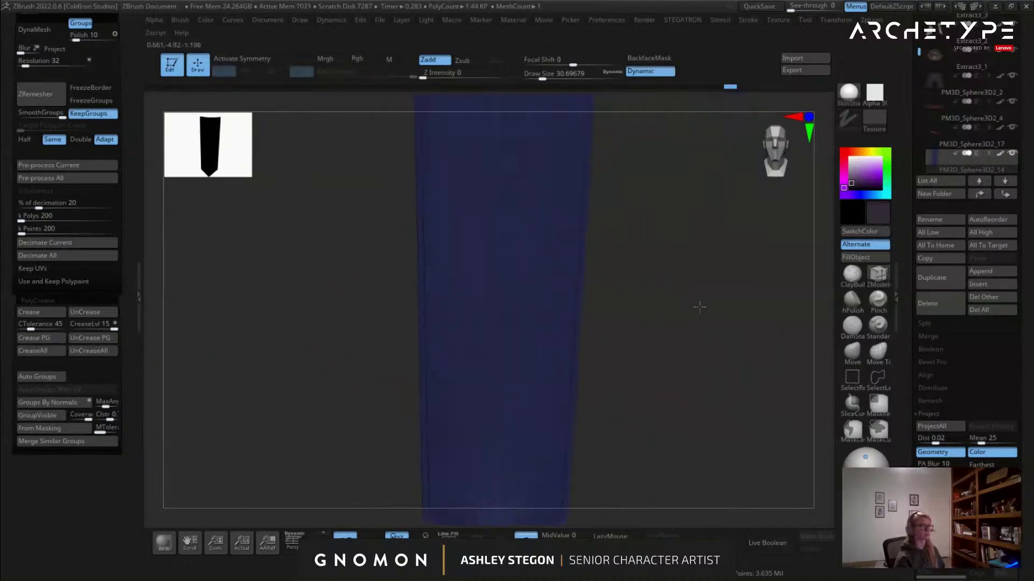
drag(693, 307, 677, 427)
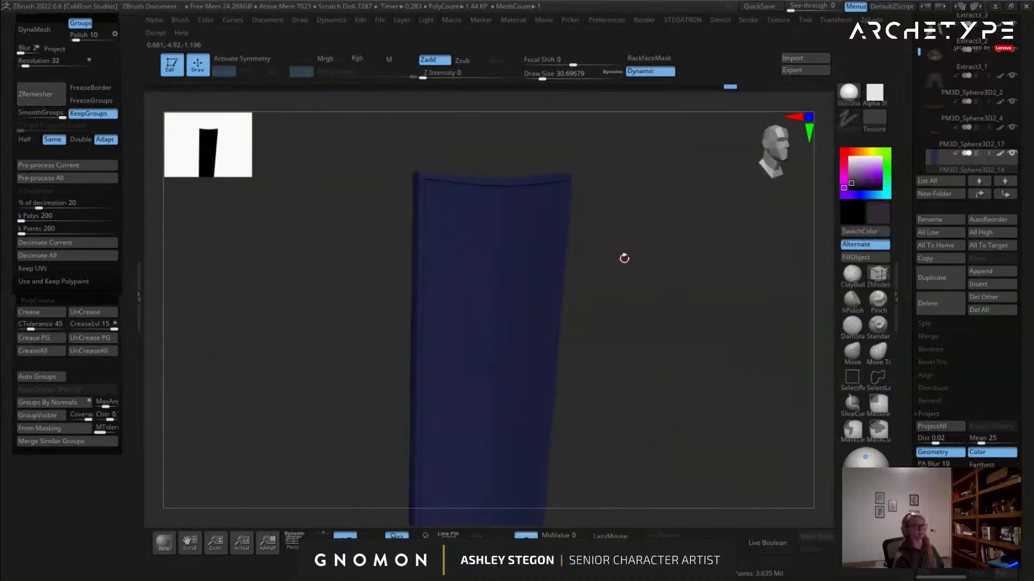
key(s)
mouse_move(620, 260)
mouse_down()
mouse_move(632, 261)
mouse_move(605, 258)
mouse_up()
mouse_move(604, 258)
ctrl+right_down()
mouse_move(644, 241)
mouse_move(651, 249)
ctrl+right_up()
key(shift+f)
key(shift+f)
alt+right_drag(644, 189, 624, 309)
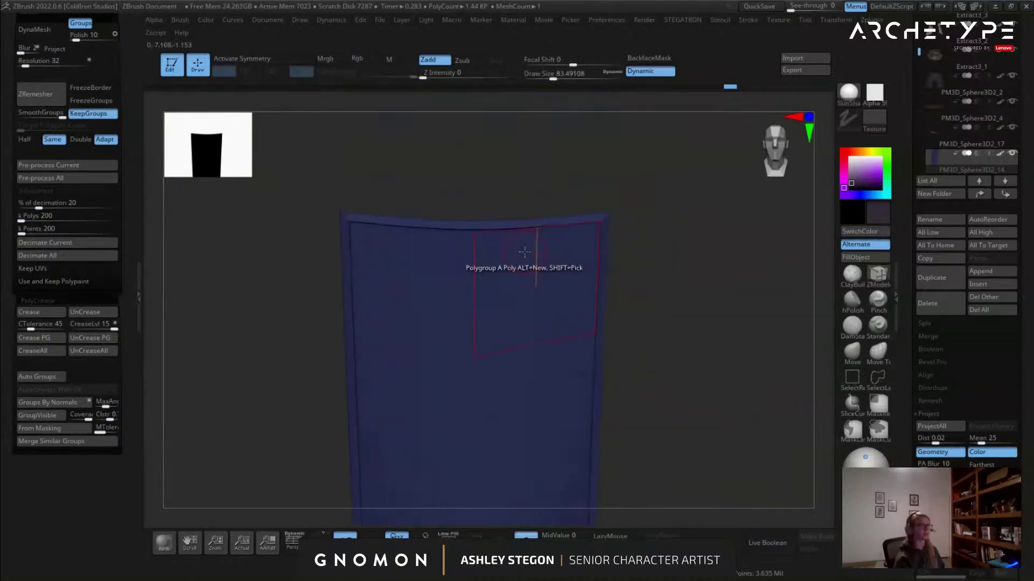
right_drag(485, 258, 530, 280)
Show the whole character and examine how the creased cloth panel sits beneath the belts.
click(527, 539)
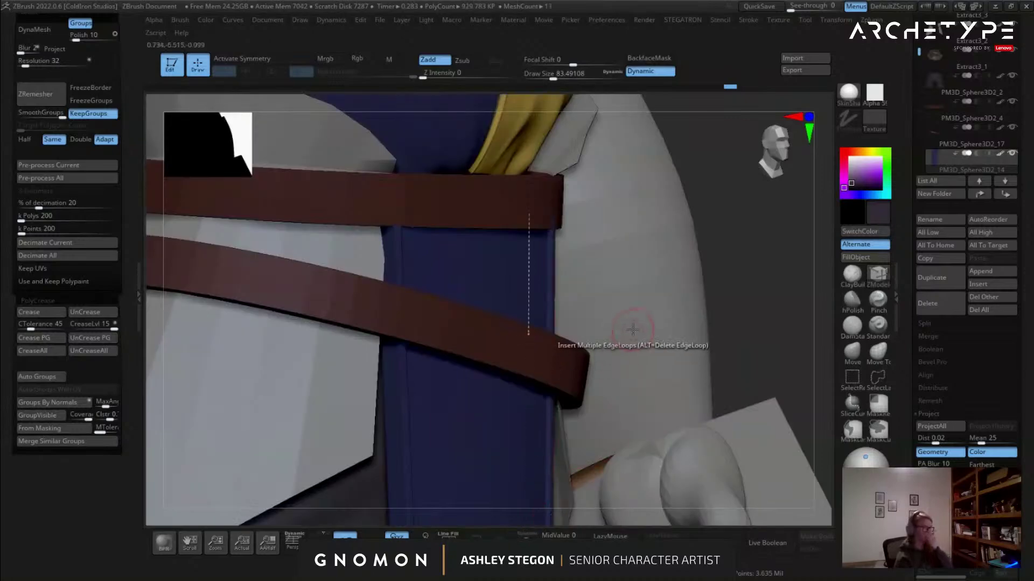
right_drag(632, 337, 609, 322)
drag(718, 346, 673, 335)
drag(648, 401, 572, 415)
alt+drag(448, 332, 386, 321)
key(shift+f)
key(shift+f)
alt+drag(472, 110, 480, 273)
Set the brush size to about 192 and the panel's crease level to 1, and isolate the panel.
key(s)
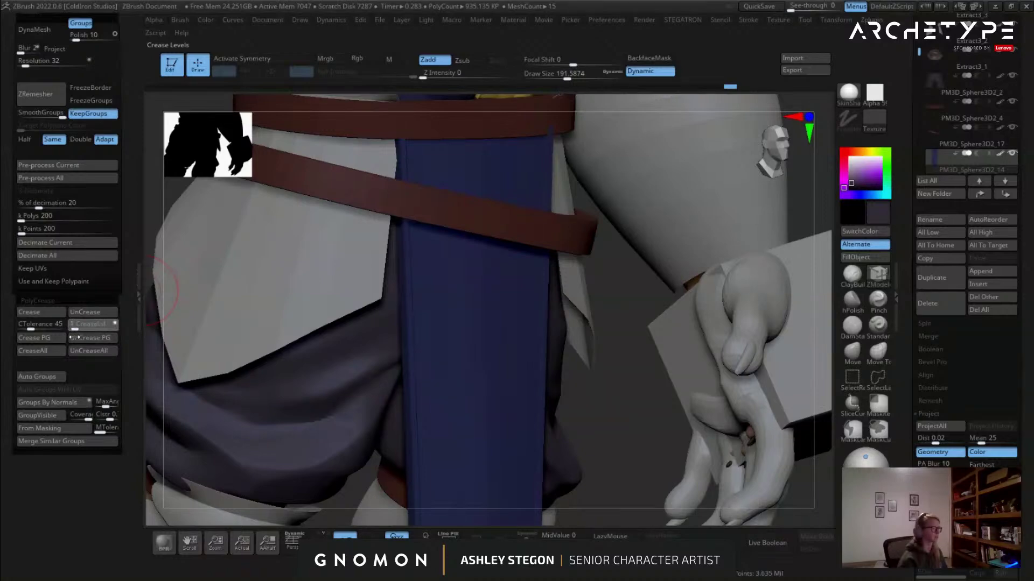
click(526, 536)
alt+drag(619, 376, 679, 344)
Raise the panel's dynamic smooth subdivision, set the crease level to 2, and check the softened edges down to the tip.
scroll(907, 421, down, 6)
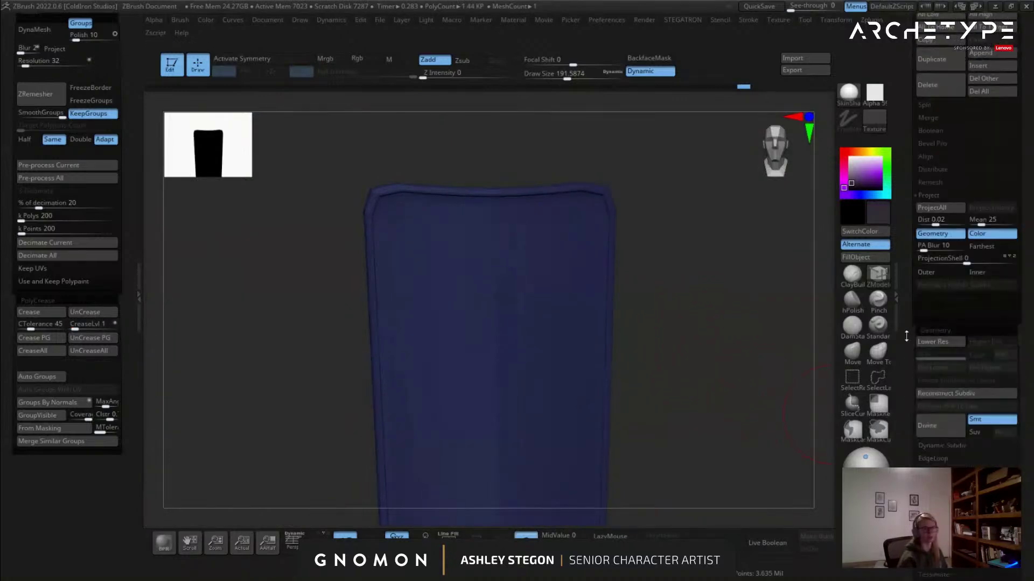
click(945, 255)
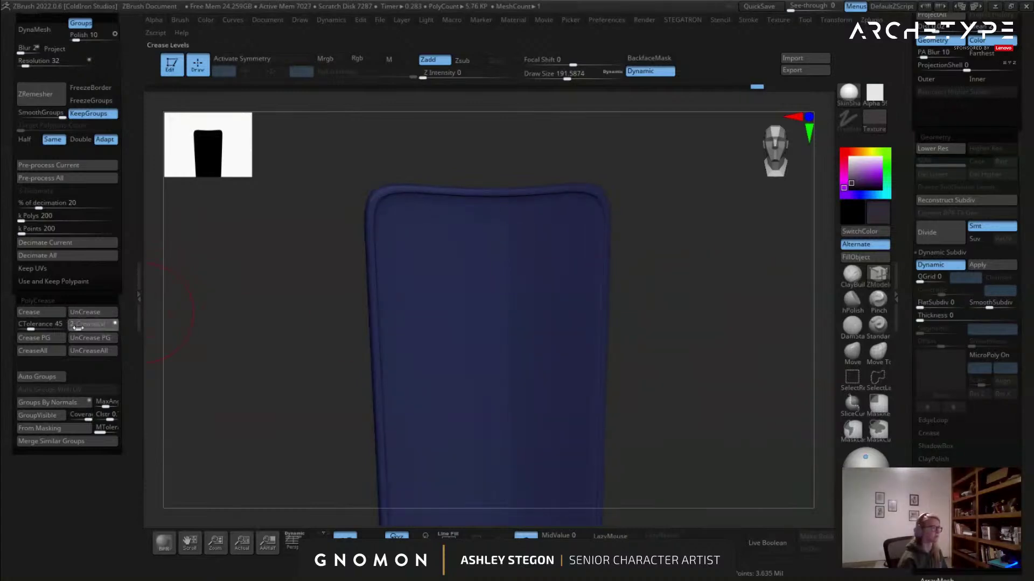
key(Return)
drag(233, 318, 412, 196)
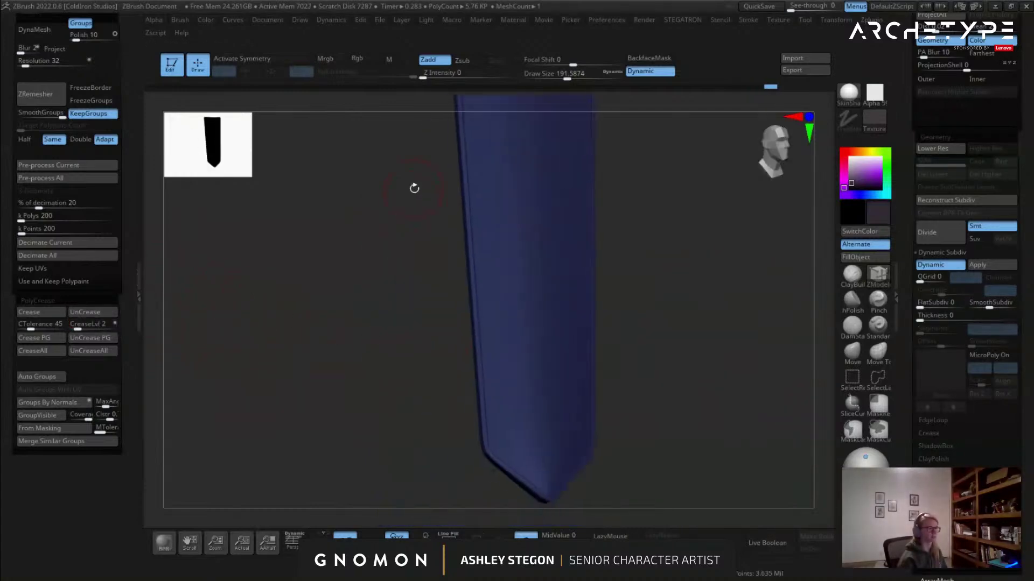
drag(401, 302, 402, 412)
Turn off dynamic subdivision and assign the border faces at the panel's lower back tip to their own polygroup.
key(shift+f)
key(shift+d)
alt+right_drag(512, 389, 563, 359)
key(d)
key(shift+d)
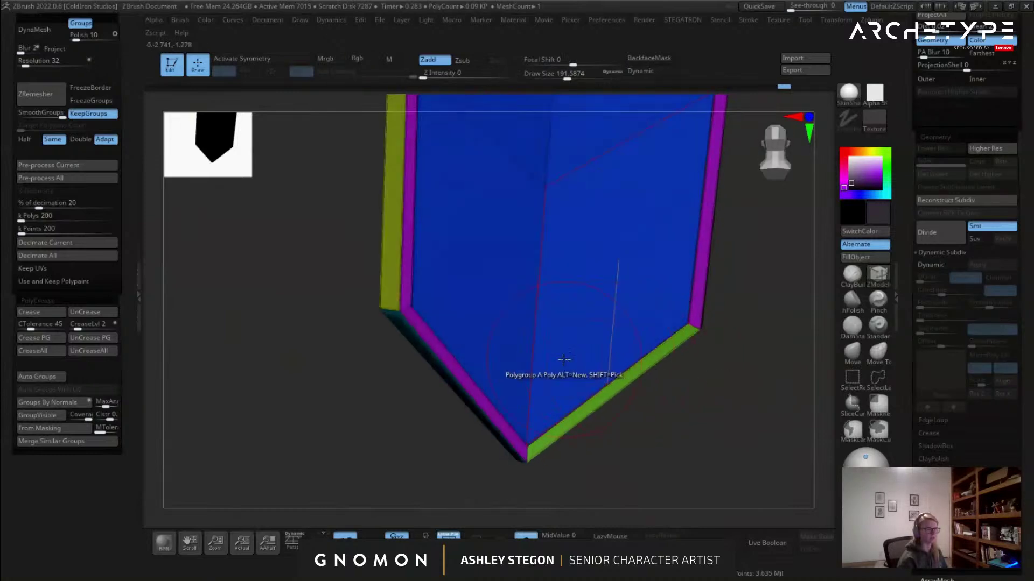
click(459, 368)
Assign both border faces along the panel's upper back edge to a shared new polygroup.
alt+right_drag(538, 353, 514, 503)
ctrl+right_drag(514, 503, 522, 280)
ctrl+right_drag(522, 280, 480, 425)
right_drag(488, 338, 534, 349)
click(539, 257)
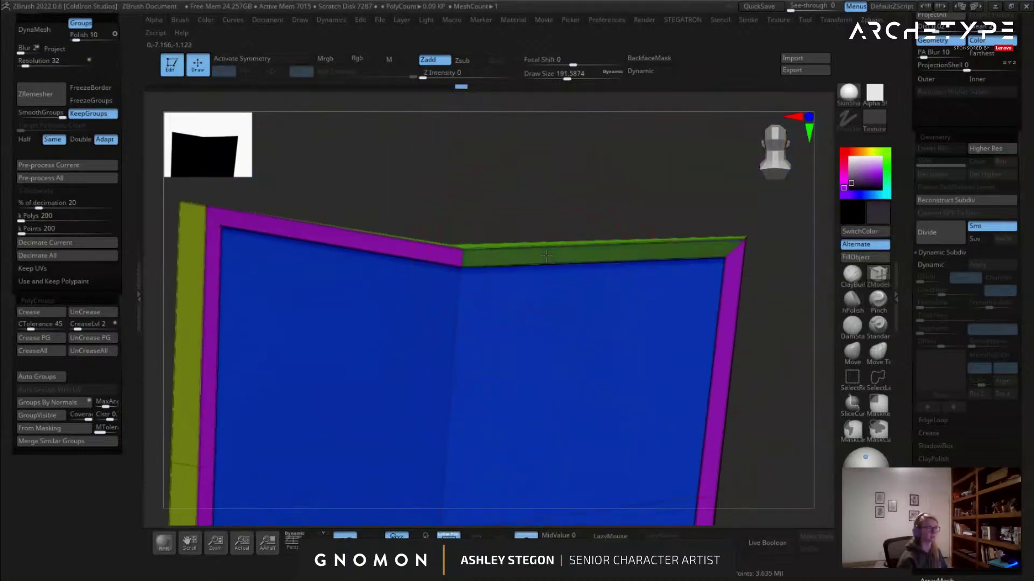
key(alt)
key(alt)
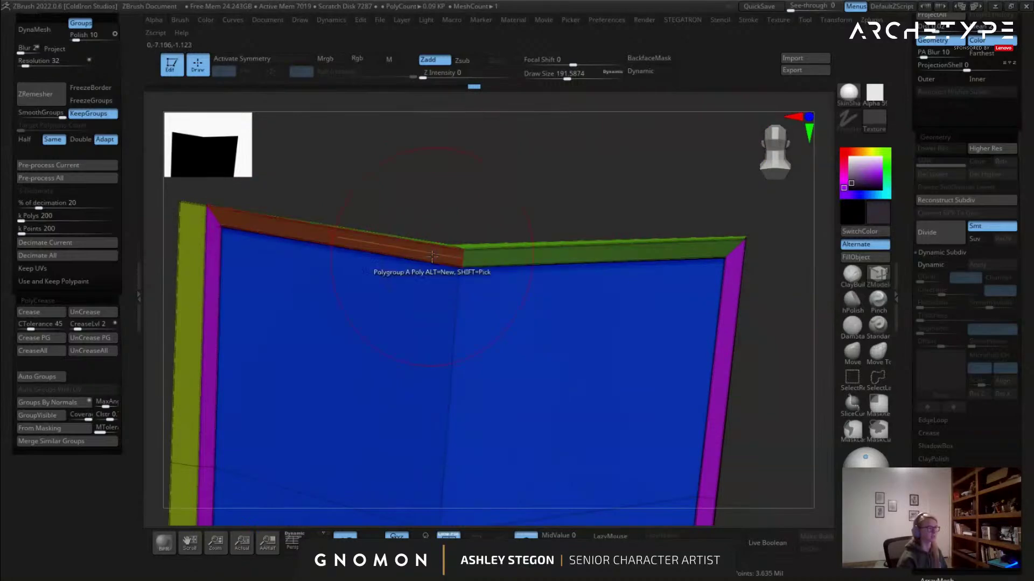
click(541, 257)
alt+drag(565, 221, 371, 139)
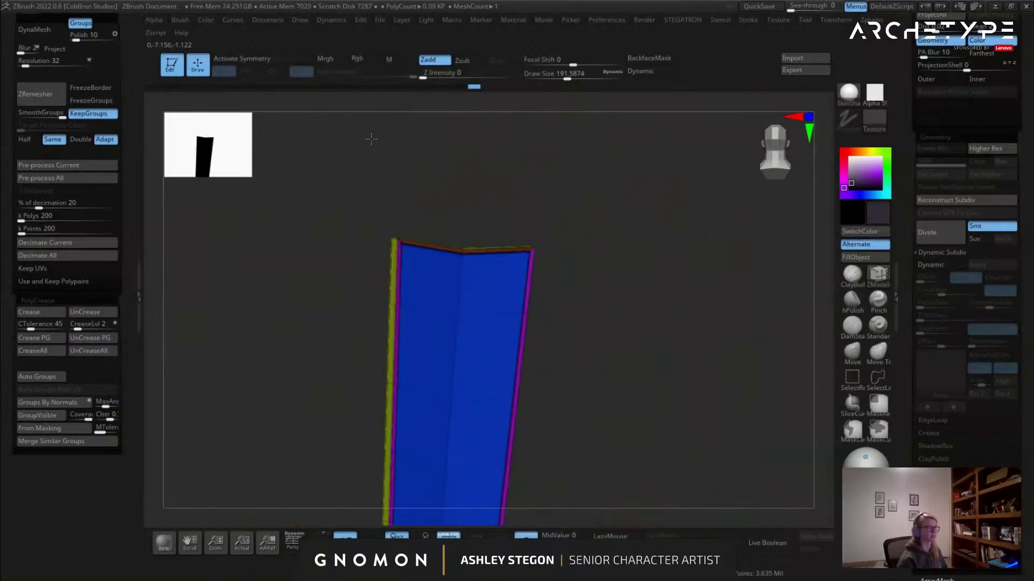
Crease the regrouped back border by polygroup and check the panel with dynamic subdivision.
click(36, 341)
key(d)
drag(351, 302, 601, 375)
key(shift+d)
ctrl+right_drag(530, 227, 508, 244)
alt+right_drag(509, 245, 483, 338)
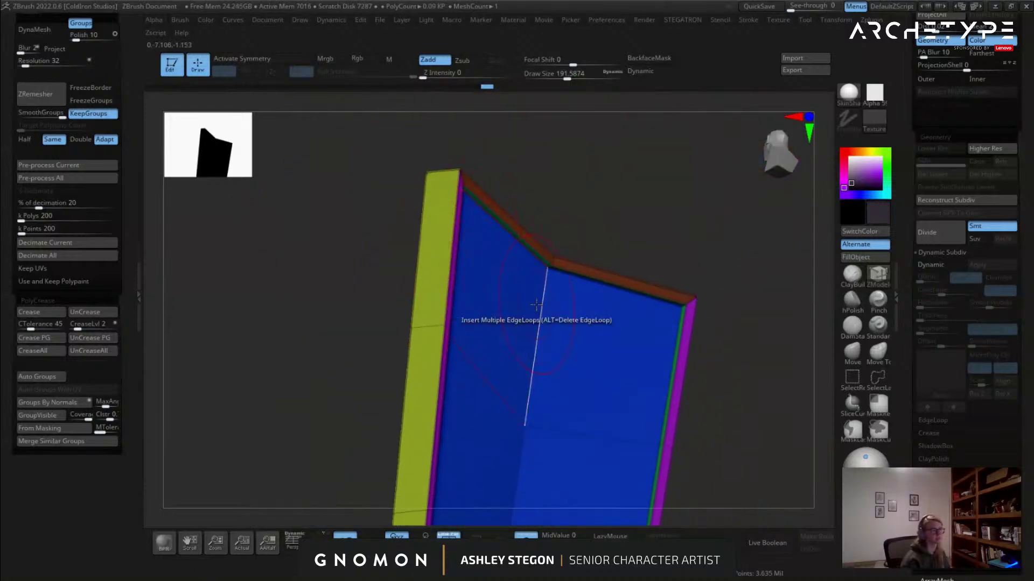
right_drag(599, 335, 613, 345)
QMesh the panel's recessed back face flush with its border using the Polygroup All target, and preview it with dynamic subdivision.
key(space)
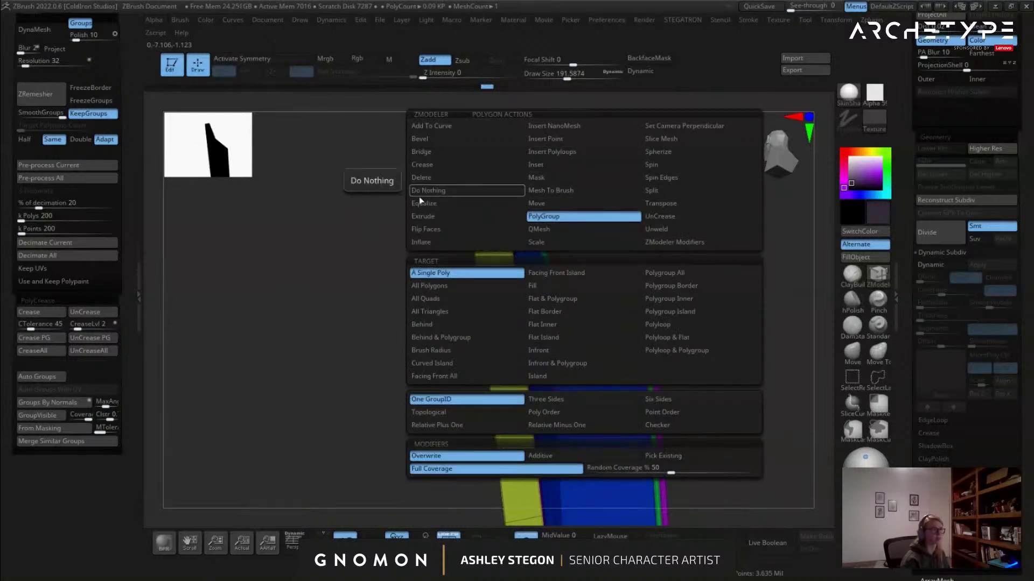
click(539, 229)
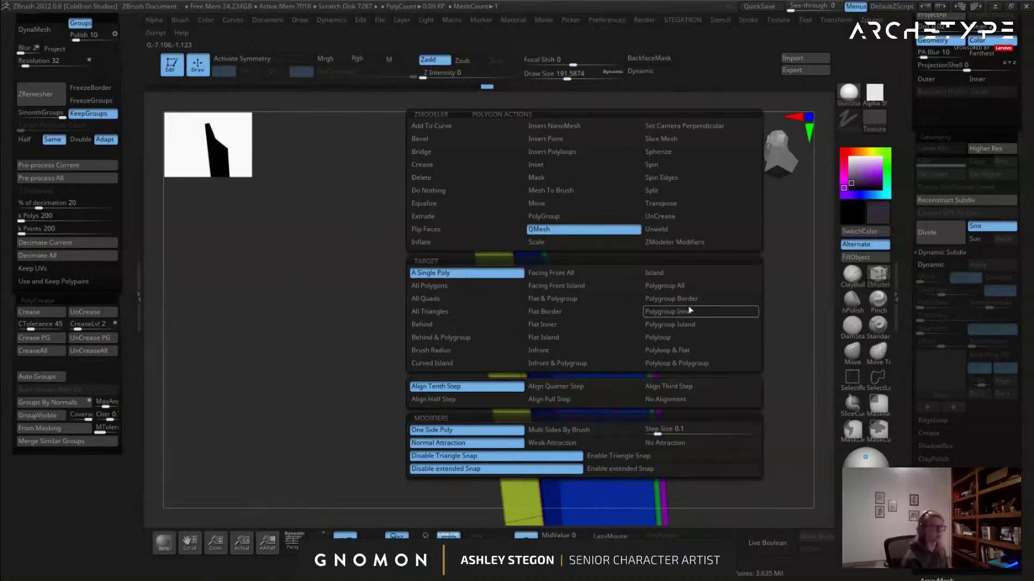
click(663, 290)
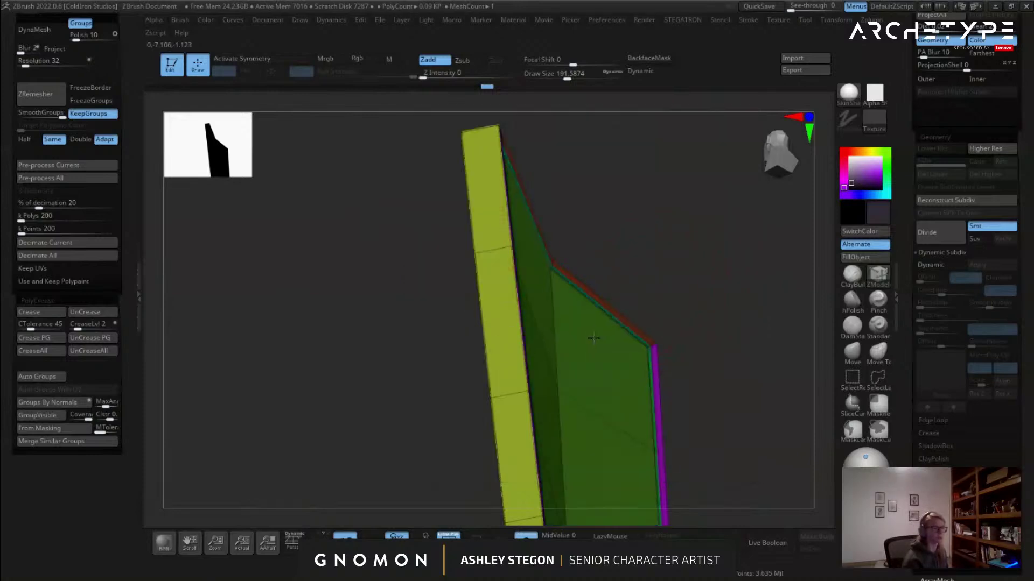
alt+drag(670, 417, 616, 265)
key(d)
right_drag(563, 237, 554, 146)
alt+right_drag(431, 253, 527, 264)
mouse_move(528, 264)
ctrl+right_down()
mouse_move(522, 345)
mouse_move(472, 318)
mouse_move(483, 291)
ctrl+right_up()
key(shift+f)
key(shift+f)
key(shift+d)
Set the brush size to about 104 and the QMesh target to A Single Poly, test it on one panel polygon, and undo the test.
key(s)
drag(473, 281, 433, 280)
key(space)
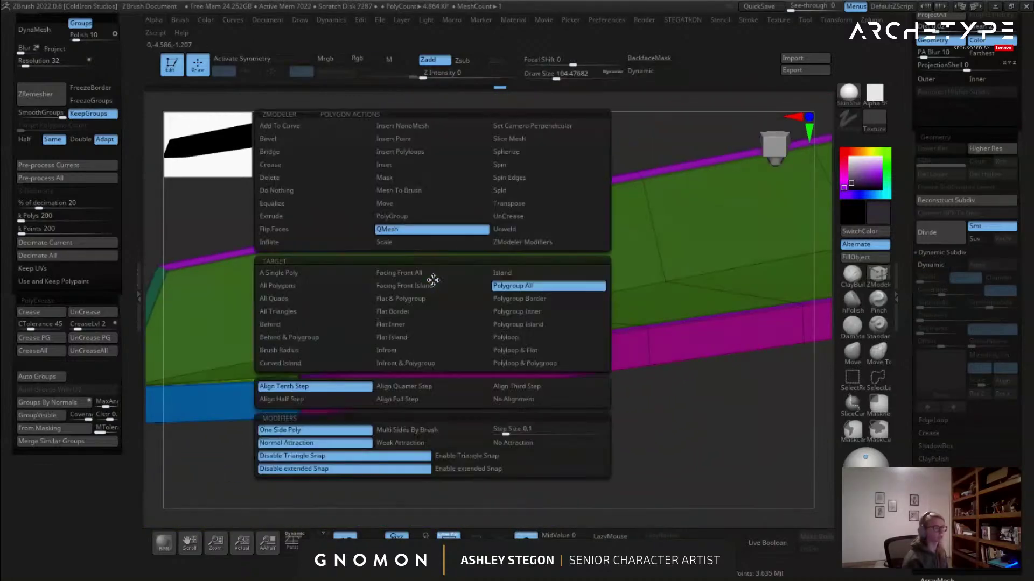
click(300, 288)
click(282, 273)
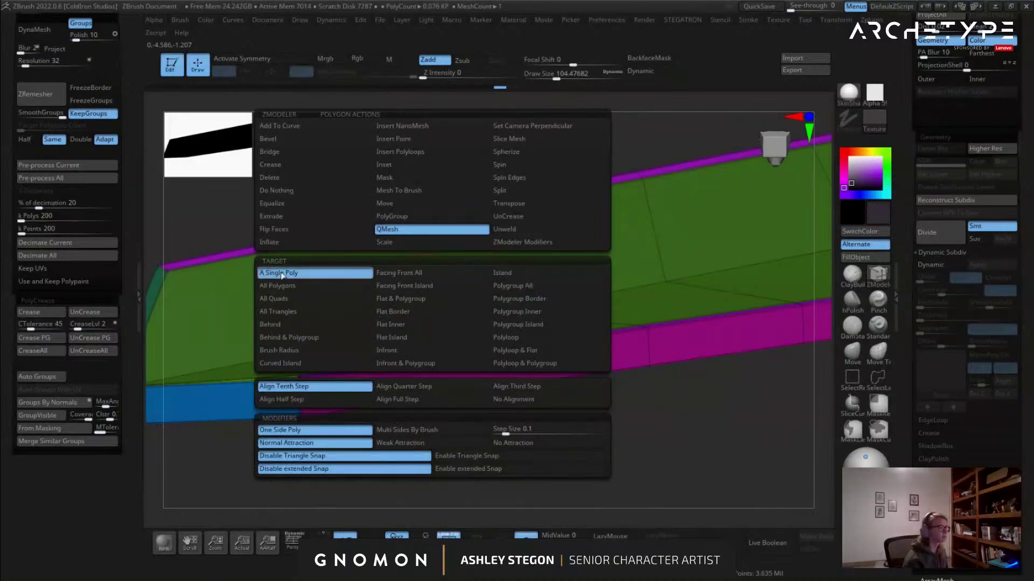
drag(427, 244, 421, 172)
right_drag(485, 227, 594, 277)
key(ctrl+z)
Switch the active tool to Cylinder3D, convert it to a PolyMesh3D and frame it in view.
drag(918, 216, 918, 338)
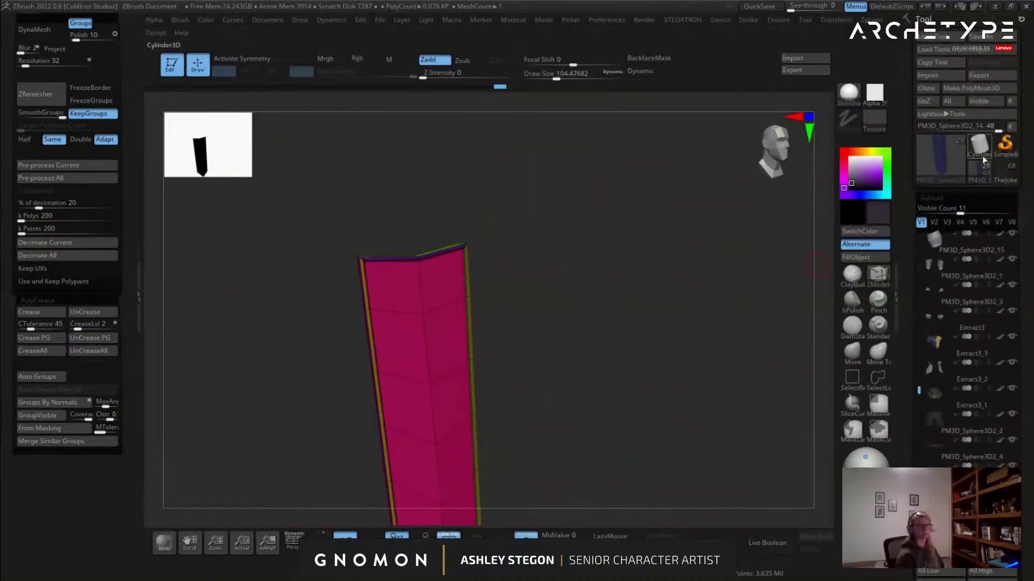
click(984, 159)
click(971, 88)
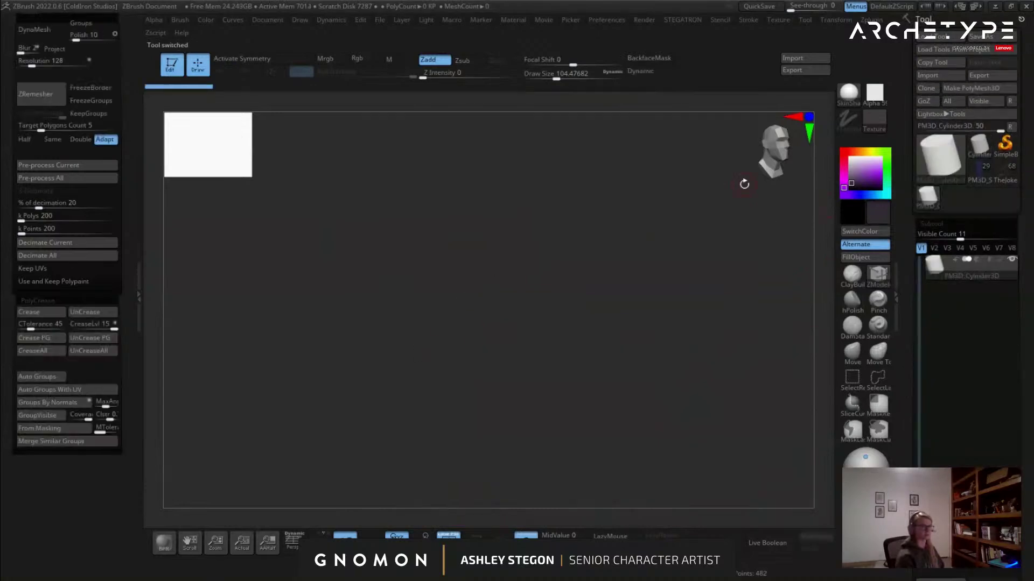
key(f)
right_drag(441, 348, 526, 285)
Undo the stray edge loop on the cylinder and pull two adjacent side polygons outward with QMesh.
click(515, 292)
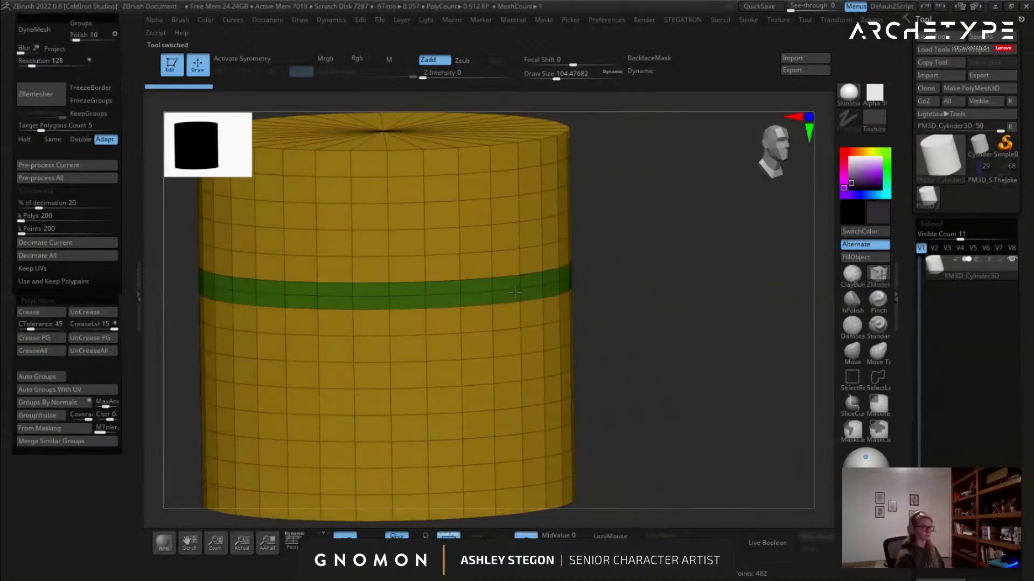
key(ctrl+z)
drag(506, 295, 538, 299)
alt+drag(619, 323, 521, 267)
alt+right_drag(521, 268, 544, 330)
drag(544, 330, 531, 329)
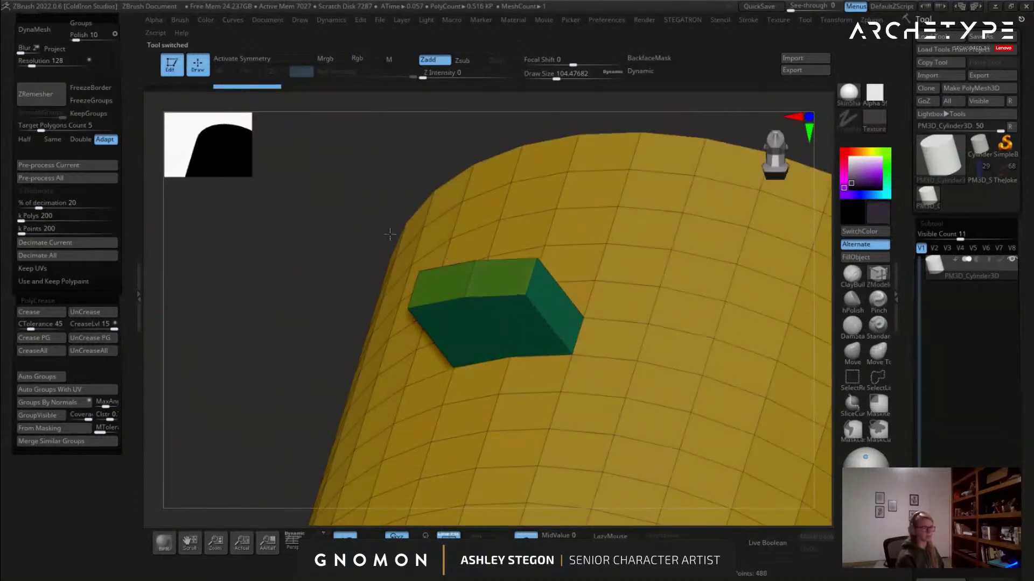
Extend the raised QMesh block into a branching chain by pulling neighbouring polygons and the new block's side faces outward.
alt+right_drag(532, 378, 559, 310)
drag(567, 309, 544, 296)
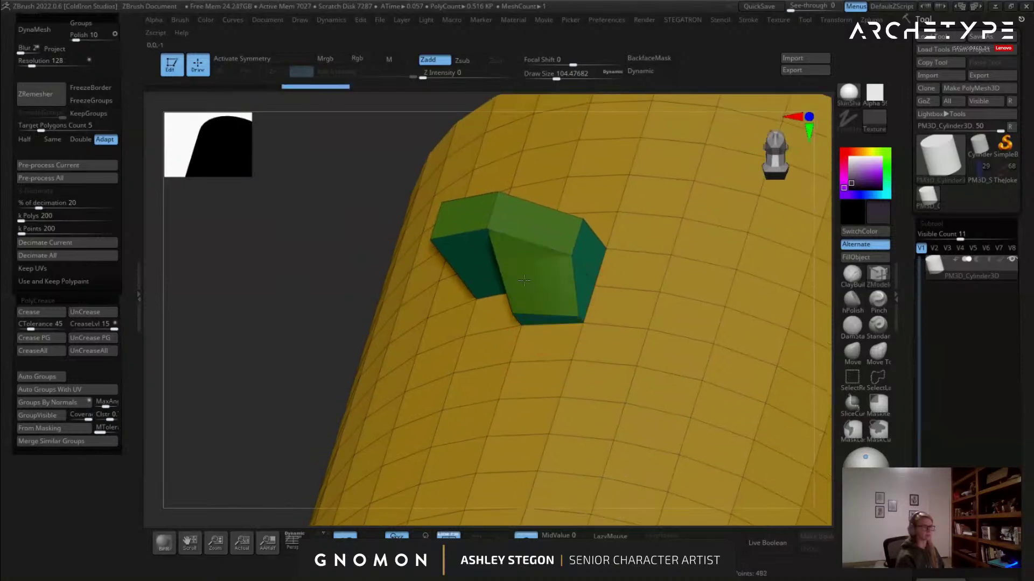
click(633, 269)
drag(634, 272, 549, 174)
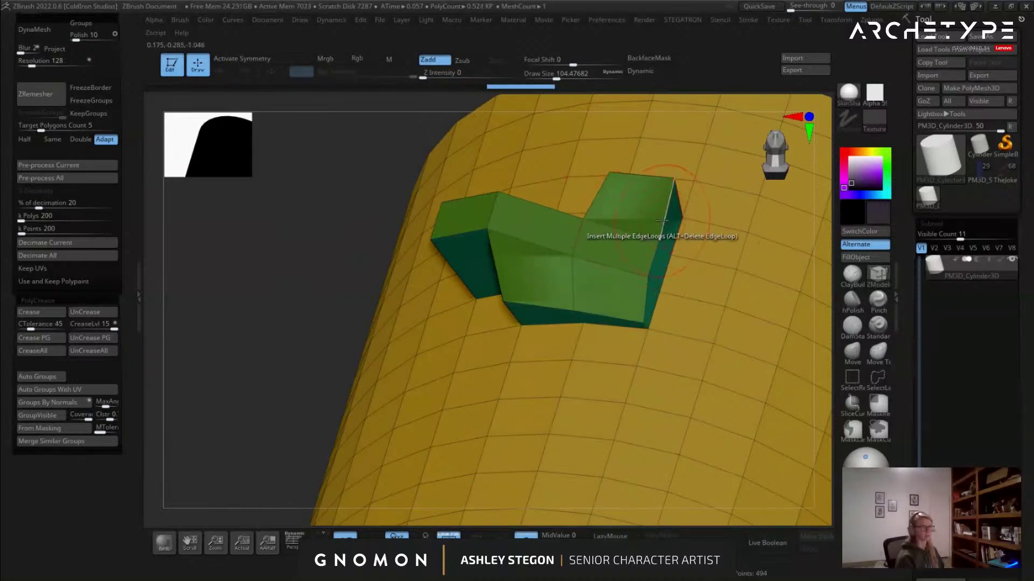
drag(669, 218, 762, 228)
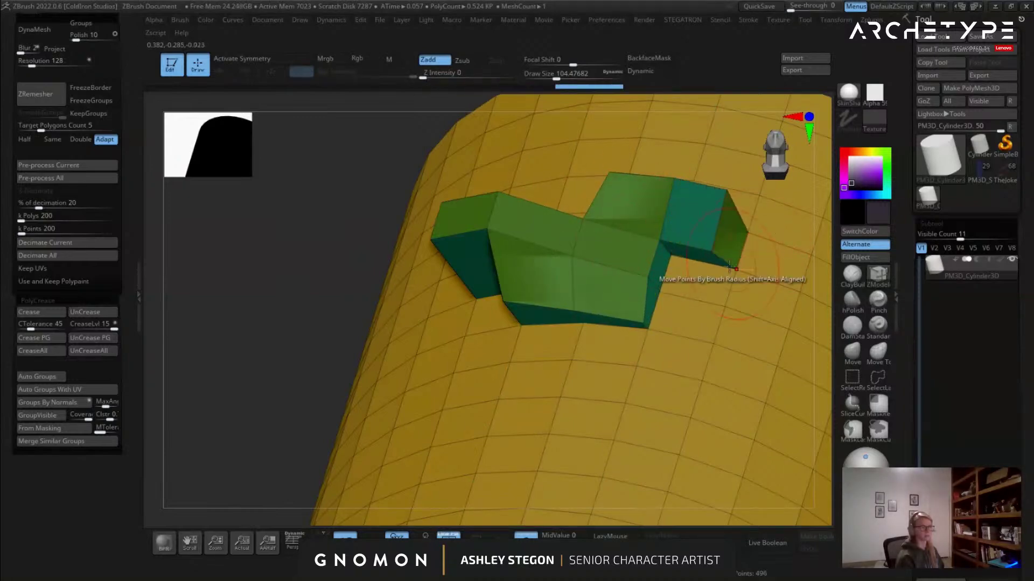
Pull one more face at the end of the raised QMesh chain outward on the cylinder.
right_drag(733, 265, 702, 251)
drag(701, 247, 701, 271)
right_drag(676, 424, 652, 383)
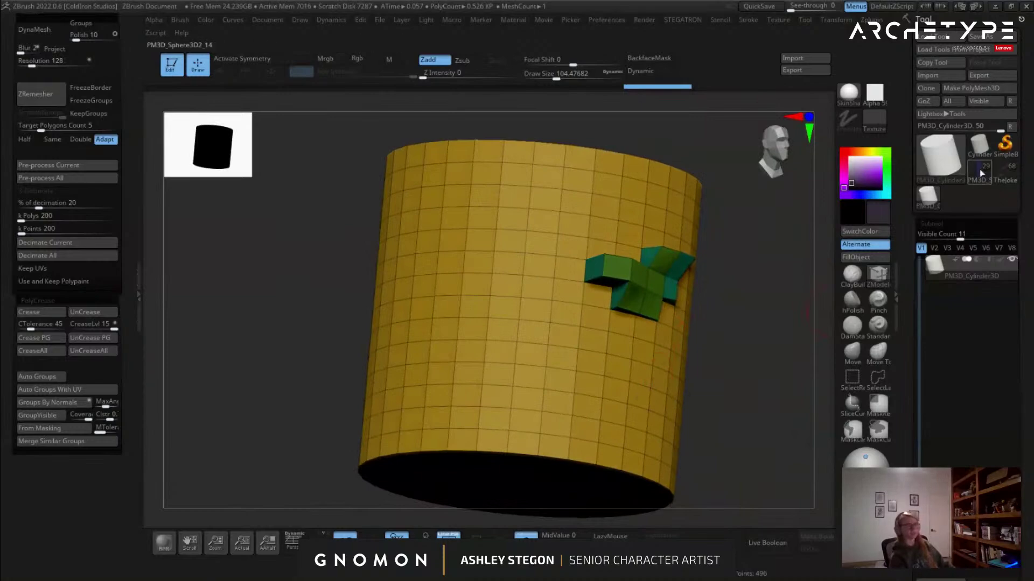
Switch the active tool back to the character's front cloth panel, frame it, and compare its smoothed surface with and without the polygroup wireframe.
click(979, 172)
key(f)
right_drag(521, 305, 625, 250)
key(d)
key(shift+f)
right_drag(483, 260, 509, 232)
key(shift+f)
right_drag(569, 291, 542, 314)
key(shift+f)
key(shift+f)
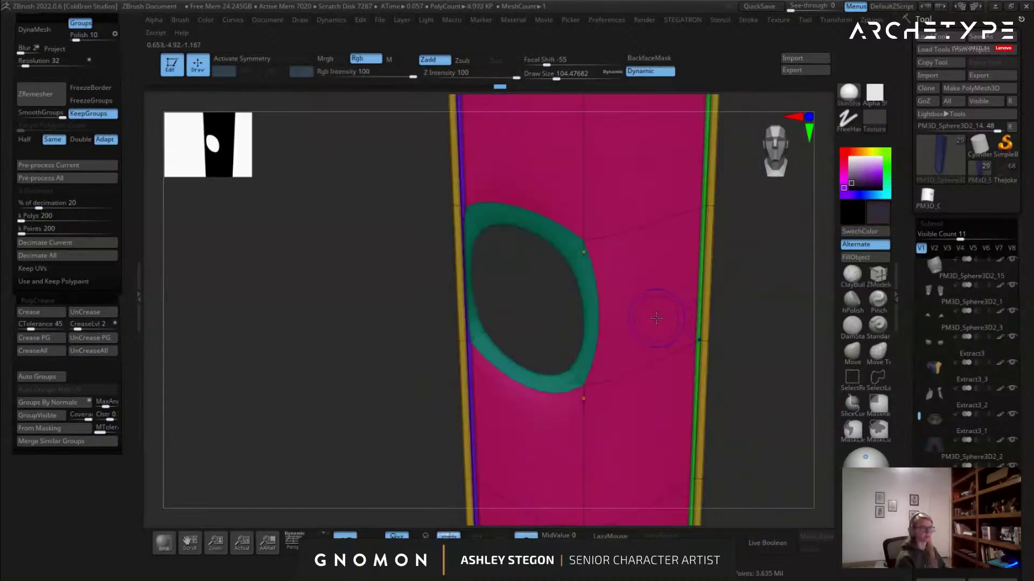
Turn off the panel's smoothed preview, remove the square test hole, and set the brush size to about 274.
key(shift+d)
right_drag(633, 335, 605, 278)
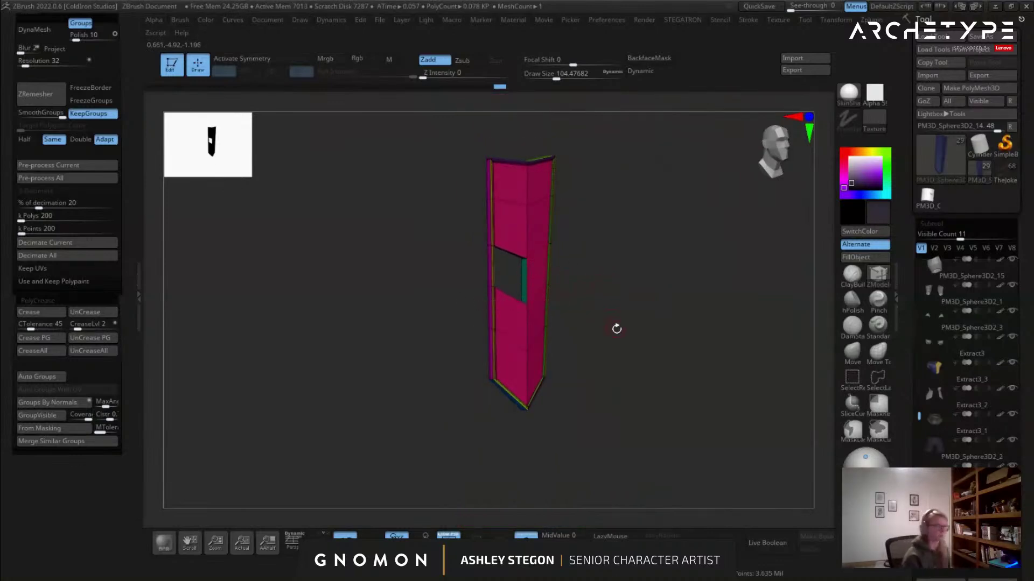
mouse_move(617, 310)
right_down()
mouse_move(592, 298)
mouse_move(605, 296)
mouse_move(595, 282)
right_up()
key(s)
click(607, 287)
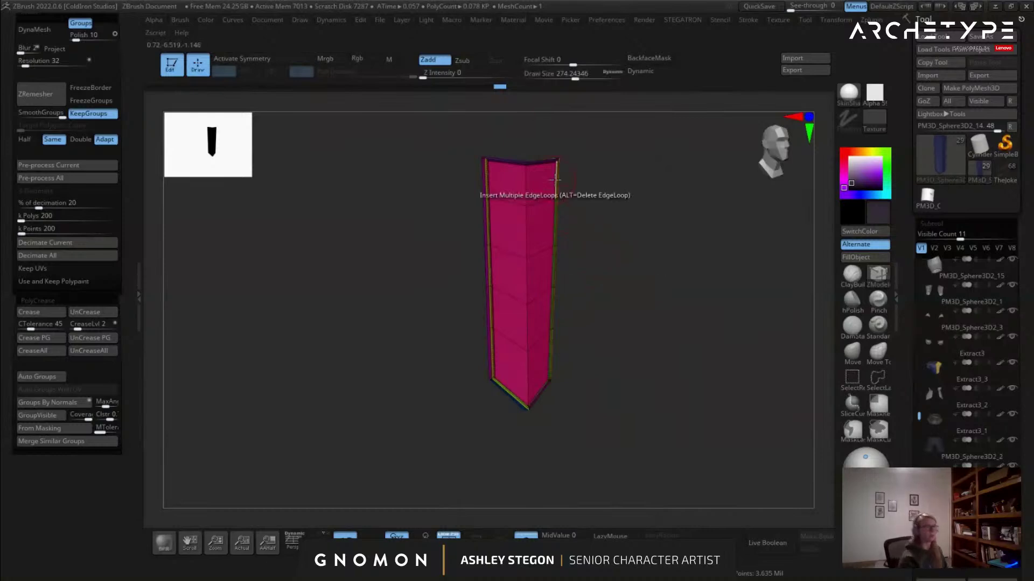
View the panel from the front without its wireframe and bring the rest of the character back into view.
mouse_move(508, 215)
right_down()
mouse_move(503, 260)
mouse_move(531, 201)
mouse_move(653, 284)
mouse_move(581, 294)
right_up()
key(shift+f)
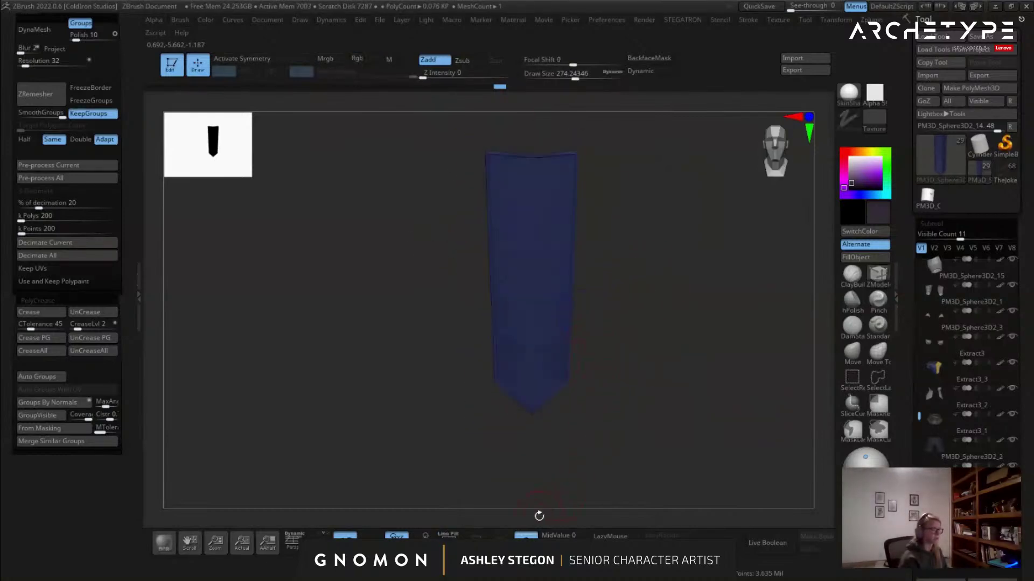
click(526, 541)
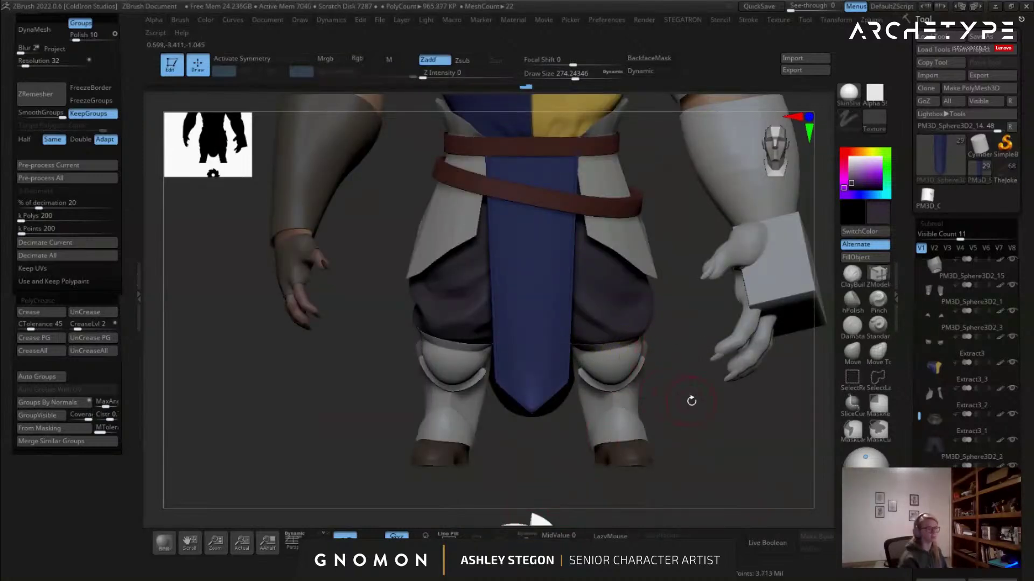
key(shift+f)
key(shift+f)
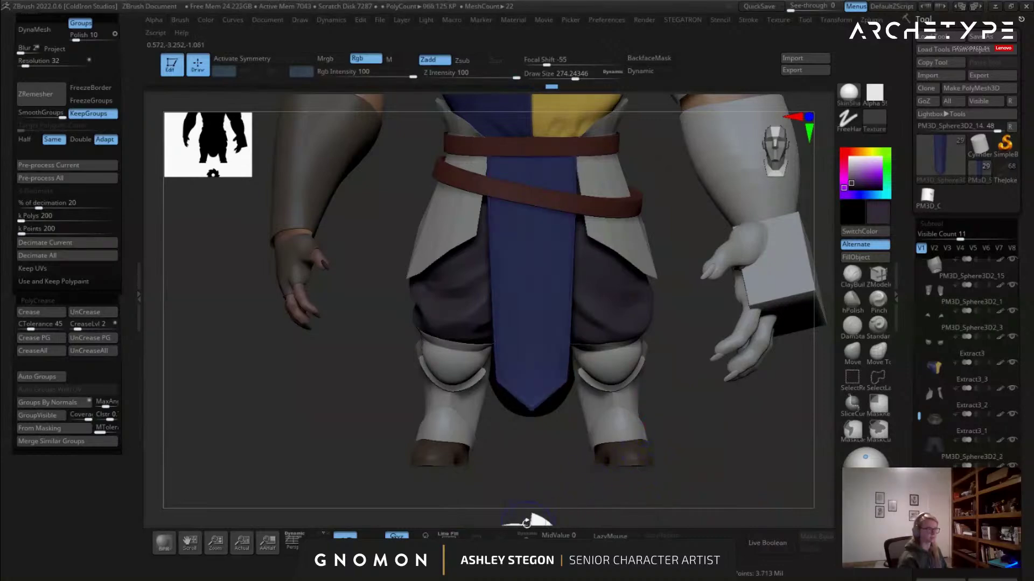
Hide all of the panel except the half beneath the tunic's blue side, with the rest of the character shown.
click(526, 520)
key(shift+f)
ctrl+shift+drag(423, 134, 519, 432)
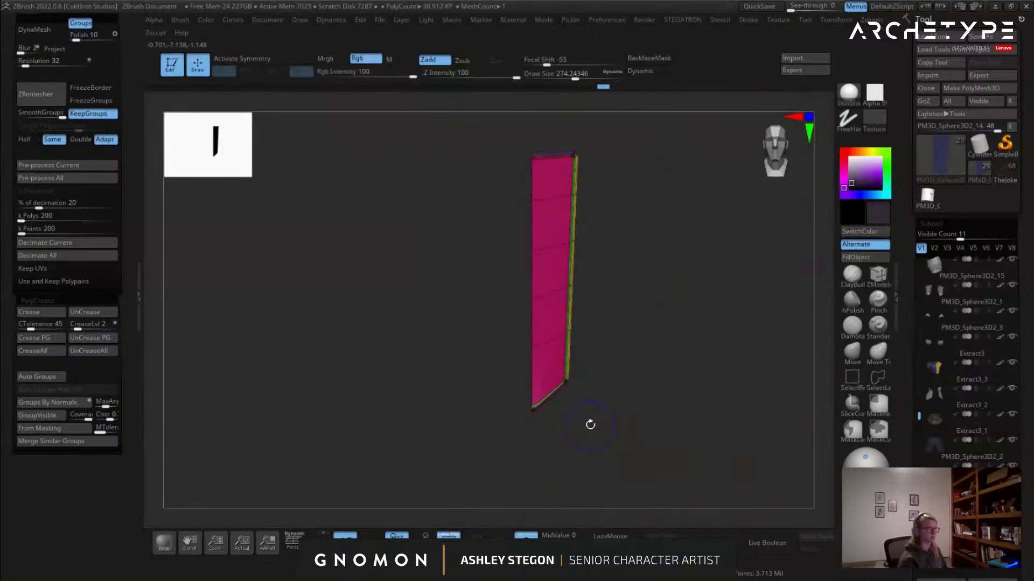
key(shift+f)
click(527, 536)
alt+drag(664, 386, 663, 440)
ctrl+shift+click(672, 349)
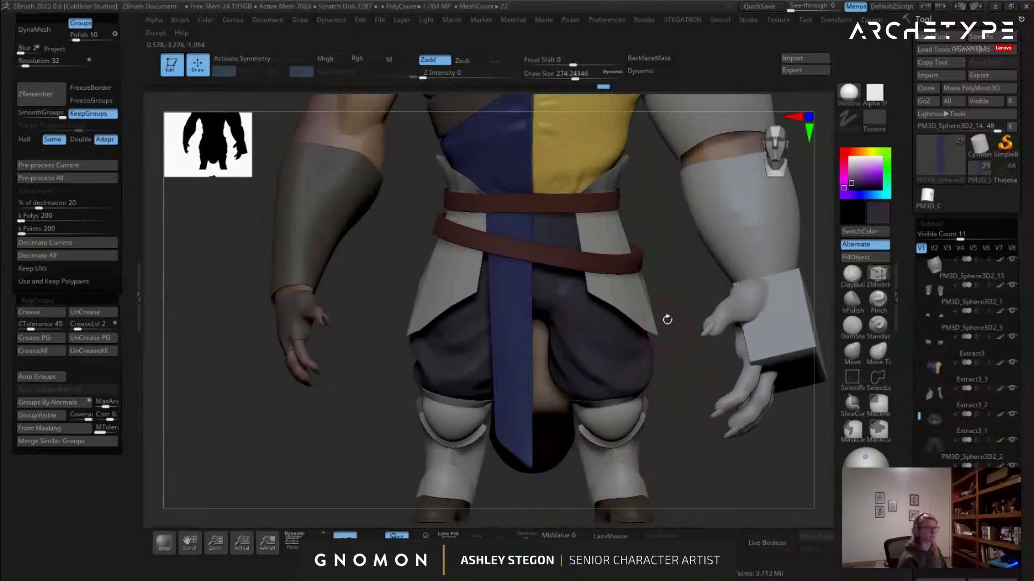
Sample the tunic's yellow, fill the visible half of the panel with it, and unhide the other half.
key(c)
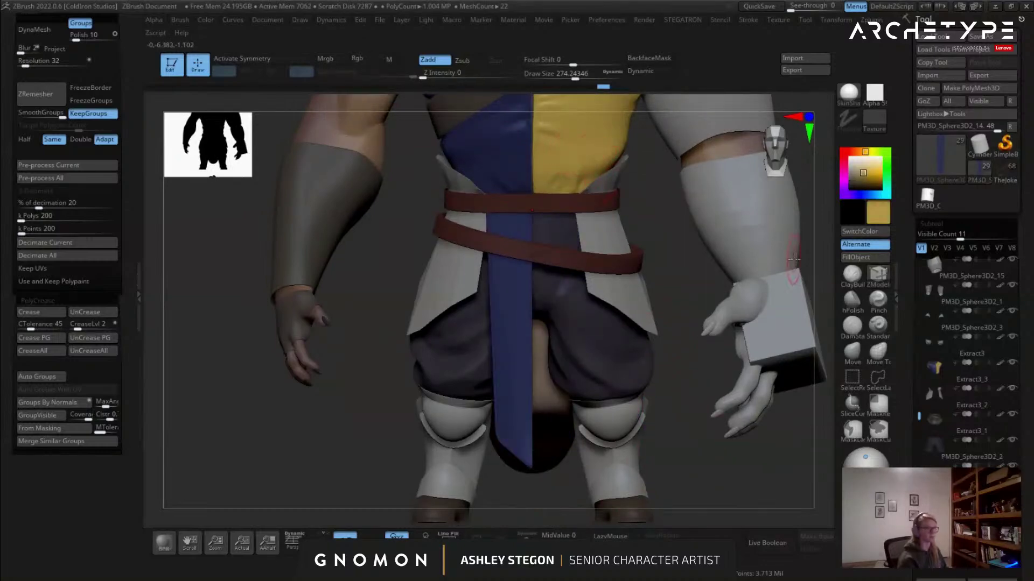
click(862, 258)
drag(664, 411, 638, 364)
drag(638, 364, 603, 361)
alt+drag(646, 345, 654, 371)
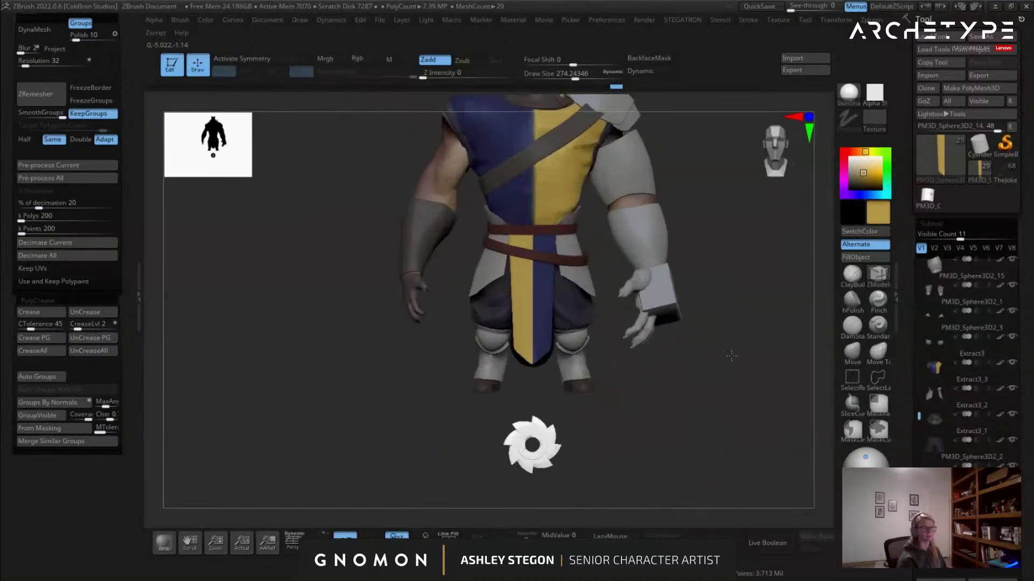
alt+drag(731, 355, 742, 399)
Bend the panel's lower end in side view with the Move brush, using X symmetry and a brush size of 1000.
click(875, 357)
key(shift+f)
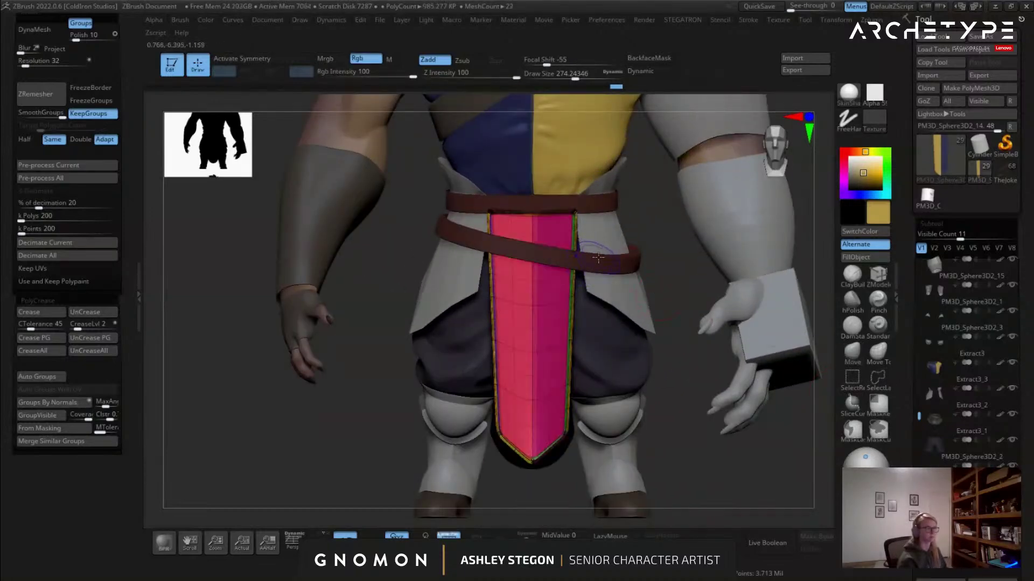
mouse_move(597, 263)
ctrl+right_down()
mouse_move(600, 216)
mouse_move(575, 192)
mouse_move(509, 207)
mouse_move(476, 260)
ctrl+right_up()
key(shift+f)
key(x)
key(s)
drag(476, 262, 488, 262)
mouse_move(506, 312)
right_down()
mouse_move(439, 351)
mouse_move(418, 339)
right_up()
key(s)
drag(417, 339, 480, 355)
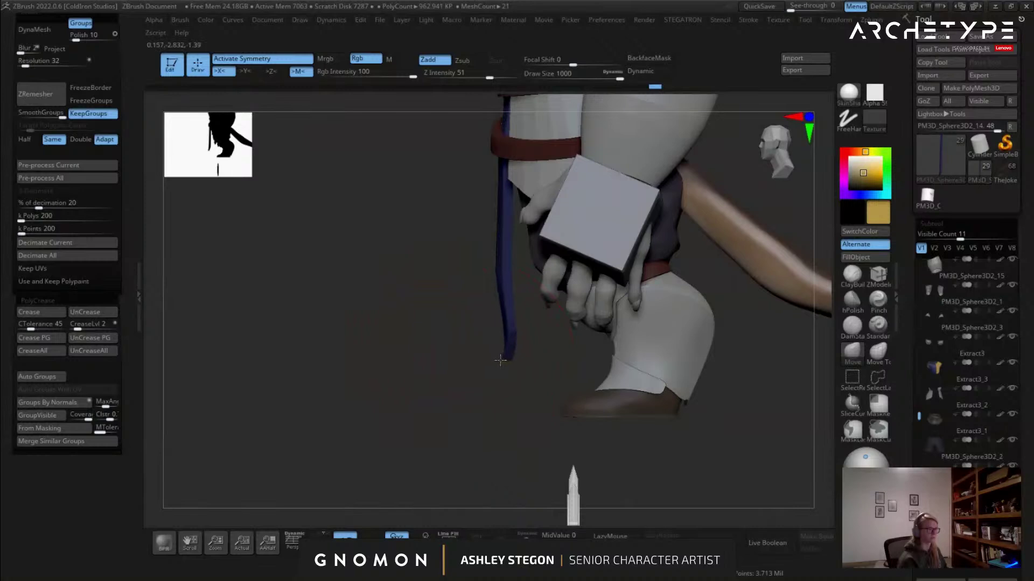
Refine the panel's side profile against the body with the Move brush at sizes of about 899 and 695.
alt+click(500, 280)
key(s)
drag(498, 278, 498, 278)
right_drag(486, 239, 486, 274)
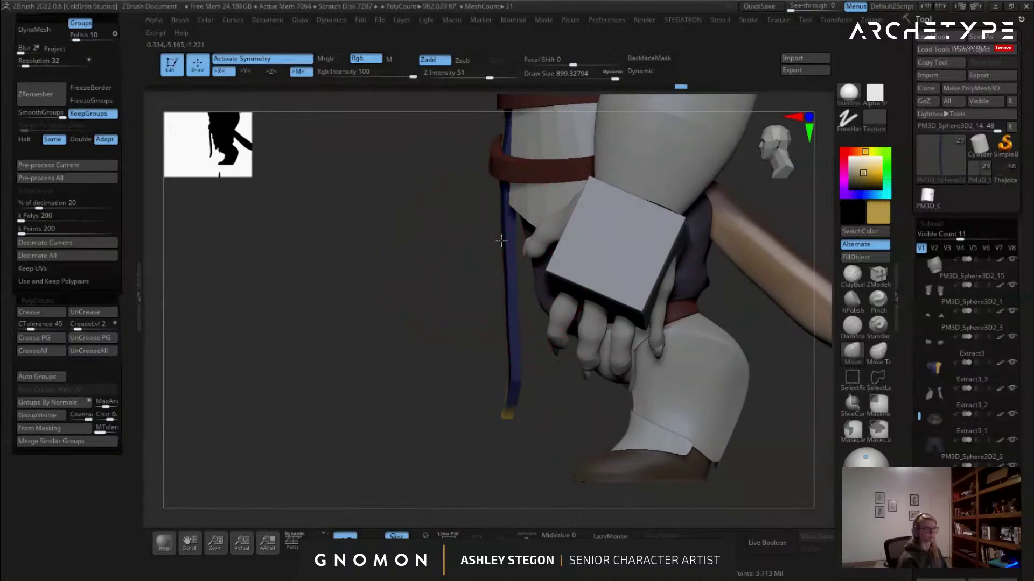
key(s)
drag(450, 269, 449, 269)
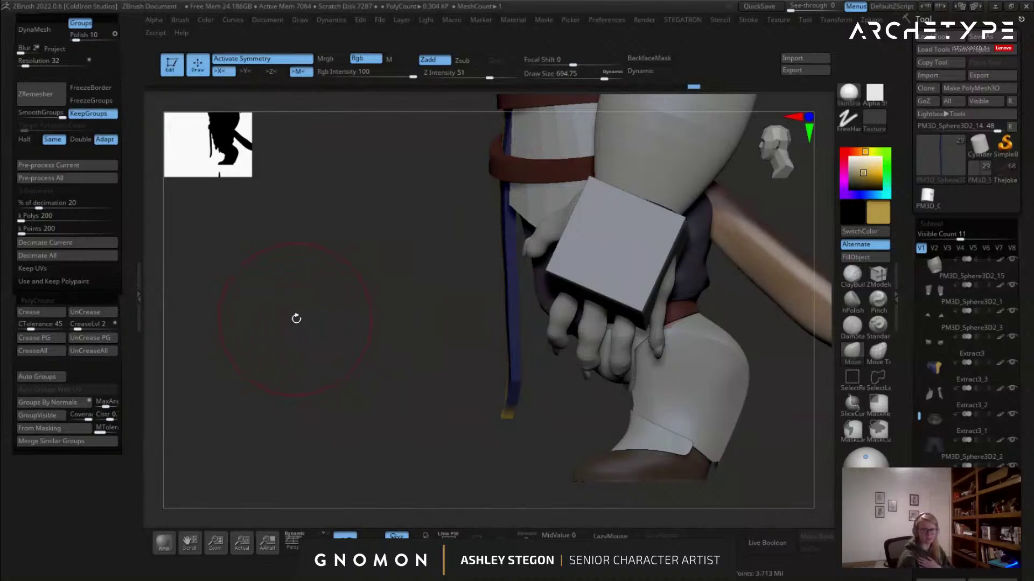
key(s)
mouse_move(420, 370)
mouse_down()
mouse_move(407, 366)
mouse_move(409, 393)
mouse_up()
key(s)
Switch to the Pinch brush at size about 372 and isolate the panel with its polygroup wireframe displayed.
click(876, 313)
key(shift+f)
key(shift+f)
alt+drag(526, 326, 549, 481)
click(531, 535)
key(shift+f)
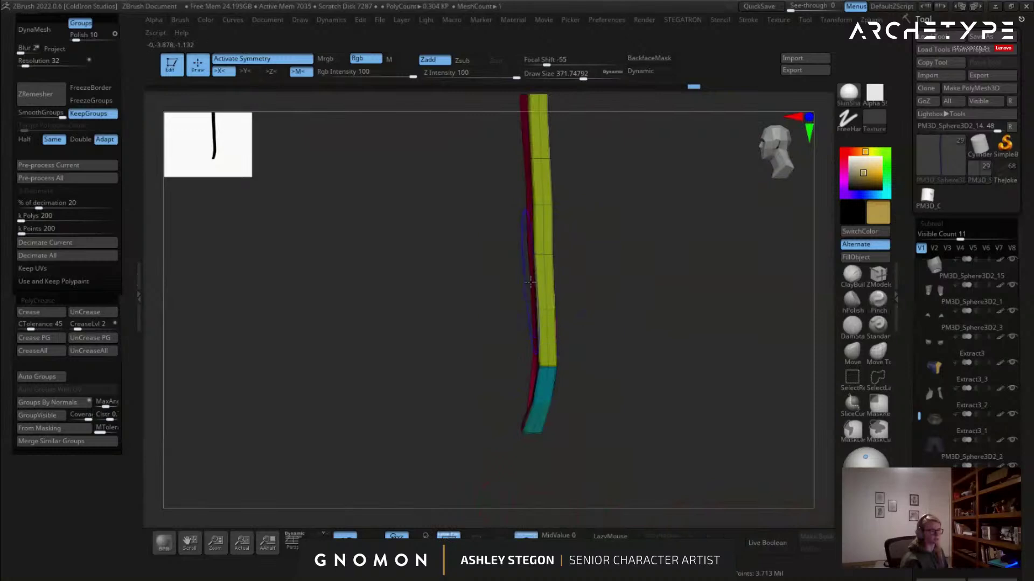
key(shift+f)
key(shift+f)
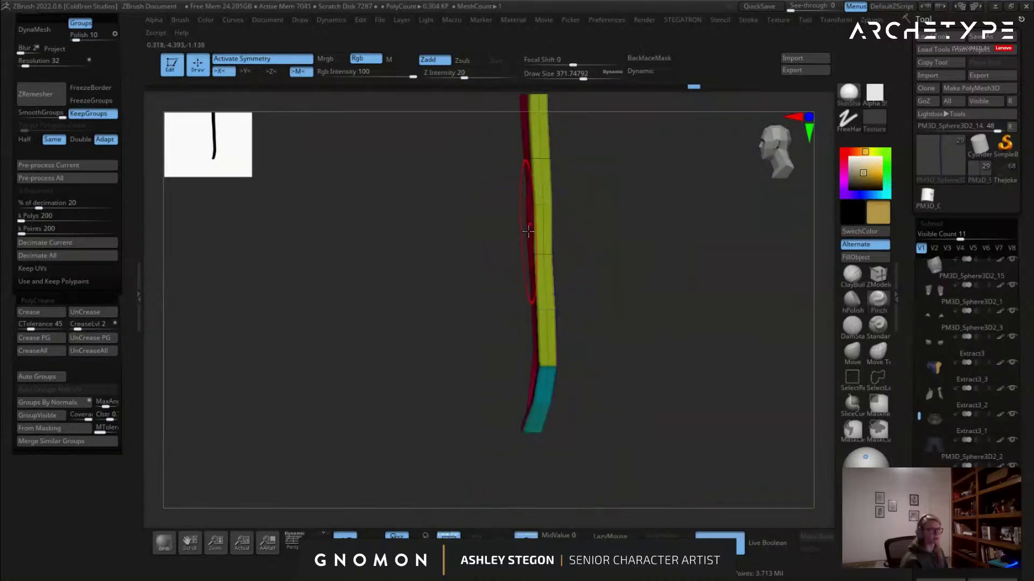
Orbit behind the panel and isolate its back faces, hiding the front polygroup.
drag(595, 224, 565, 273)
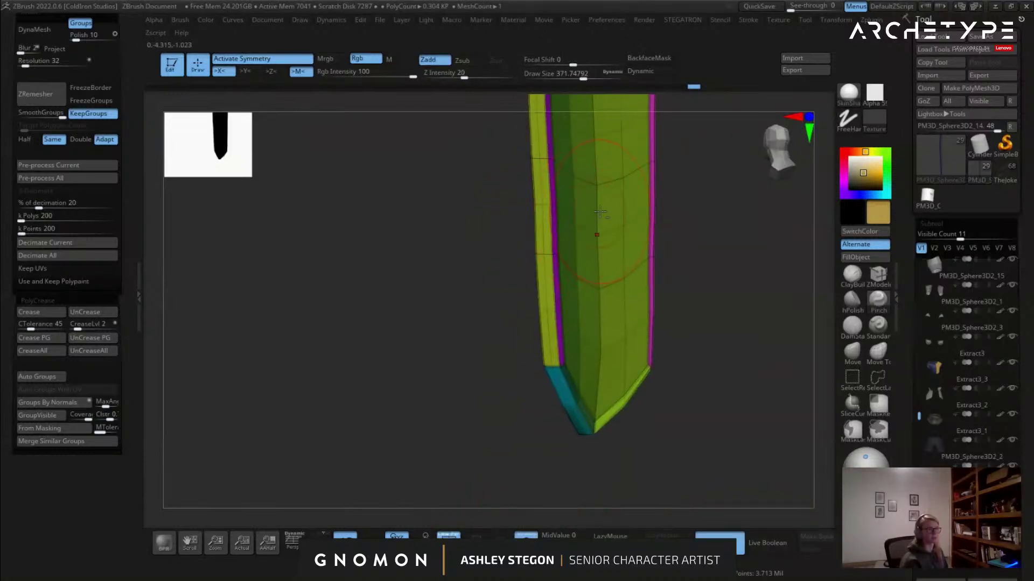
ctrl+shift+click(588, 284)
ctrl+shift+click(672, 321)
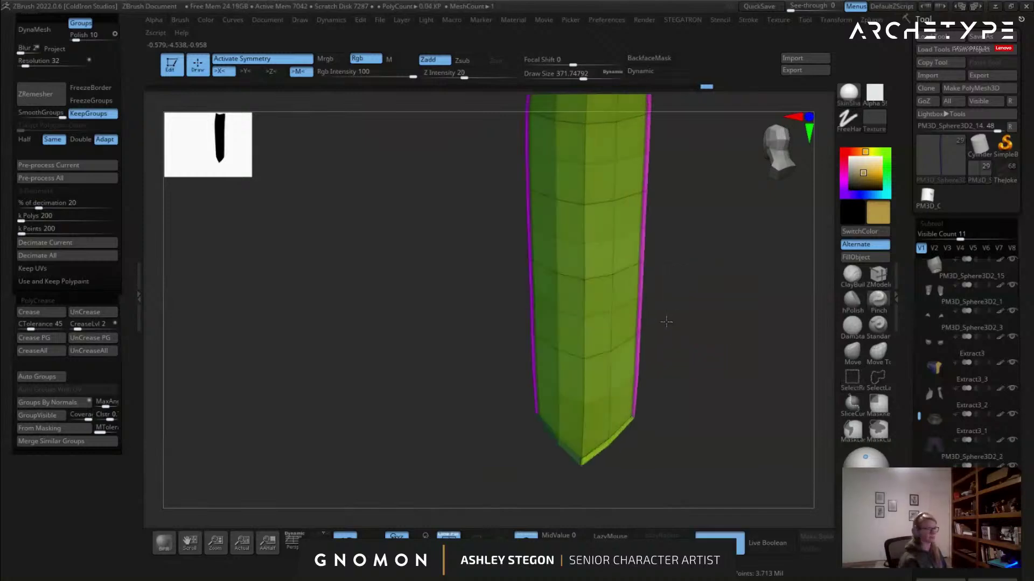
drag(687, 334, 669, 349)
ctrl+shift+click(692, 366)
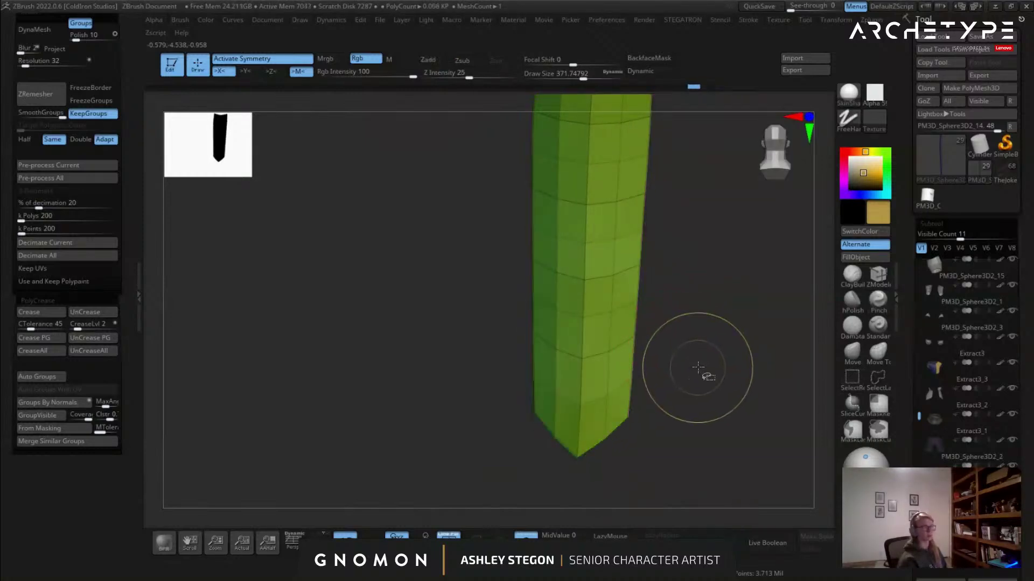
ctrl+shift+click(624, 302)
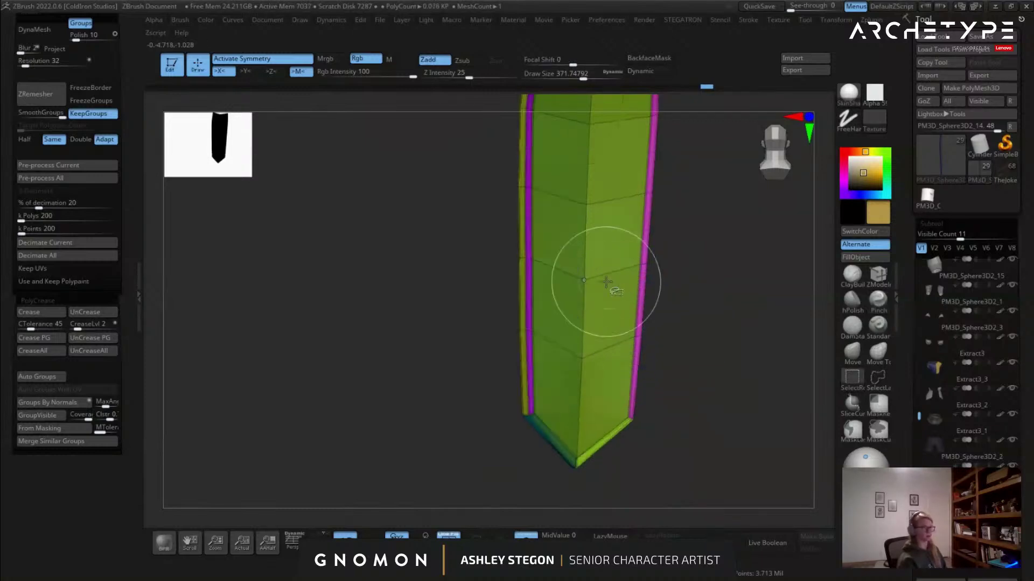
ctrl+shift+click(696, 305)
drag(693, 318, 647, 242)
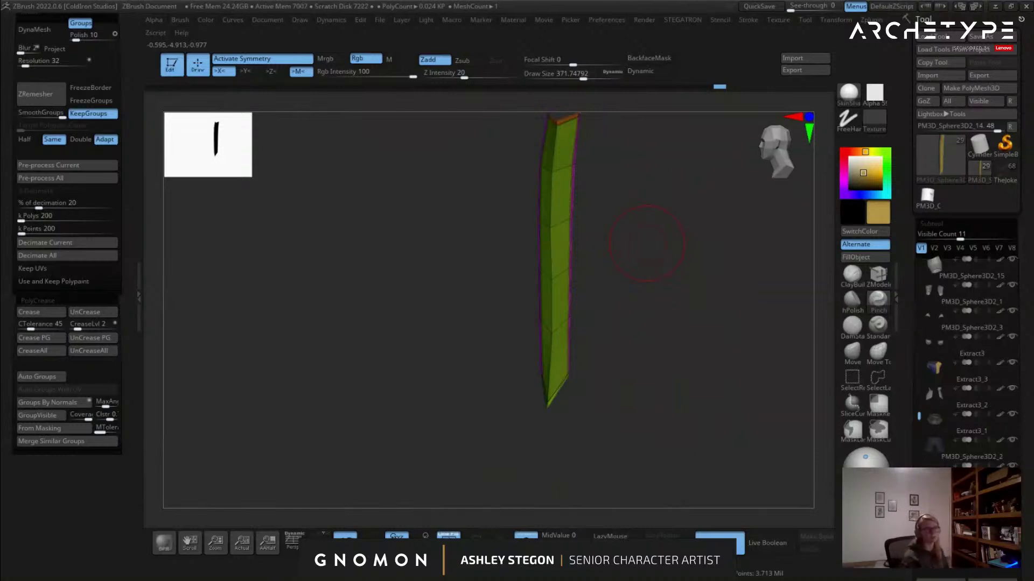
drag(739, 299, 675, 323)
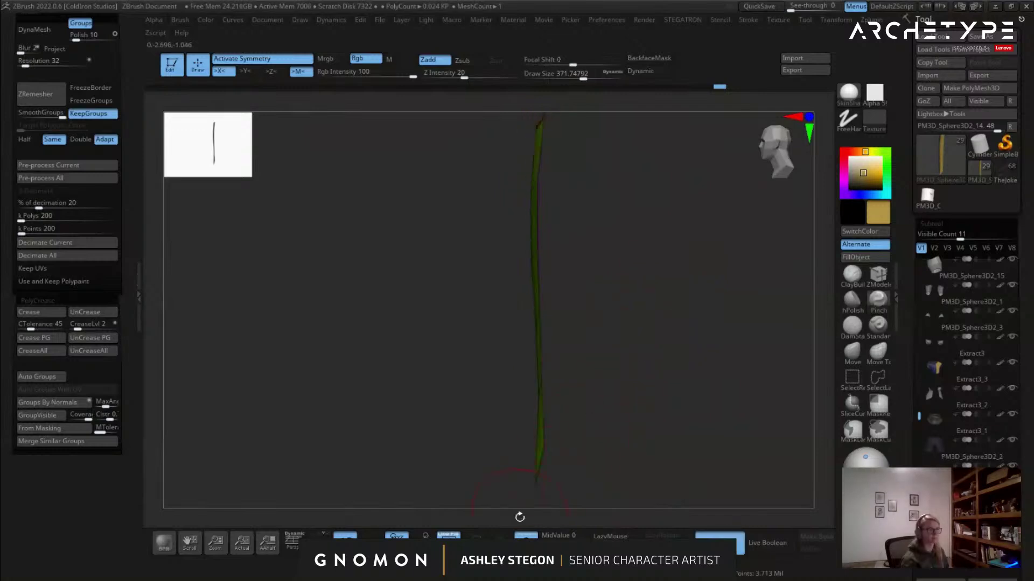
Mask the isolated back faces of the panel and set the brush size to about 251.
ctrl+drag(621, 473, 478, 173)
alt+drag(635, 288, 629, 318)
drag(595, 312, 627, 311)
key(s)
click(617, 331)
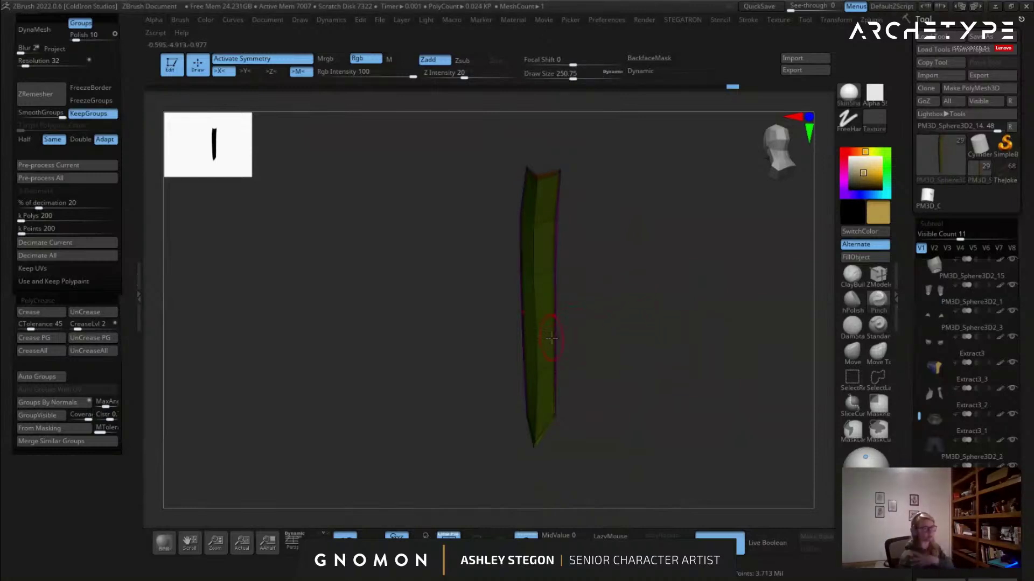
Bring back the full panel and character, and nudge the panel's geometry slightly with the Move gizmo in side view.
click(525, 537)
mouse_move(530, 463)
right_down()
mouse_move(645, 444)
mouse_move(610, 431)
right_up()
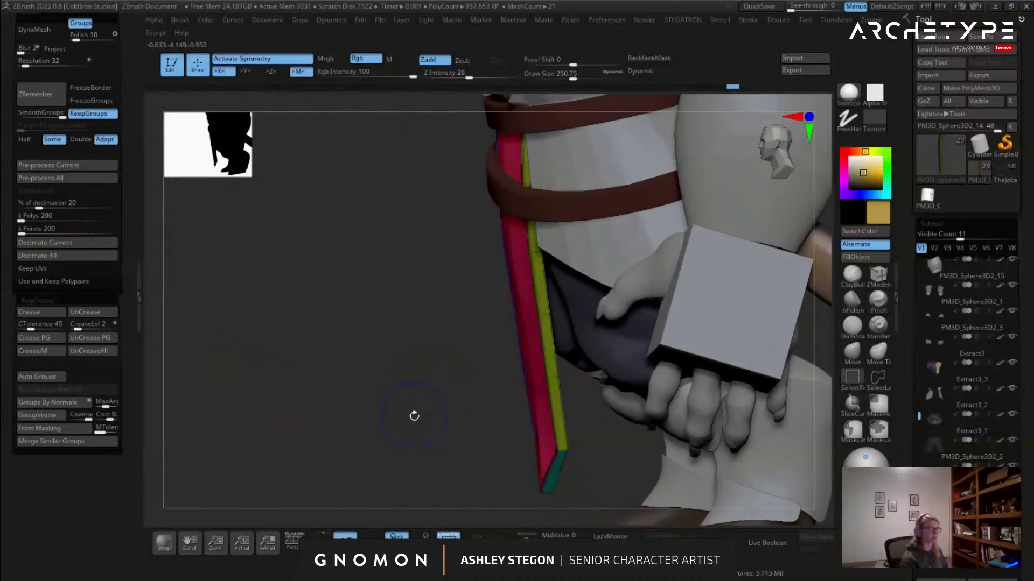
drag(414, 416, 396, 408)
key(w)
alt+drag(406, 175, 427, 211)
drag(483, 160, 480, 161)
mouse_move(438, 322)
mouse_down()
mouse_move(445, 353)
mouse_move(492, 359)
mouse_up()
key(q)
Reshape the panel's length and lower tip with the Move brush at sizes 1000 and about 542, following the body's side profile.
key(s)
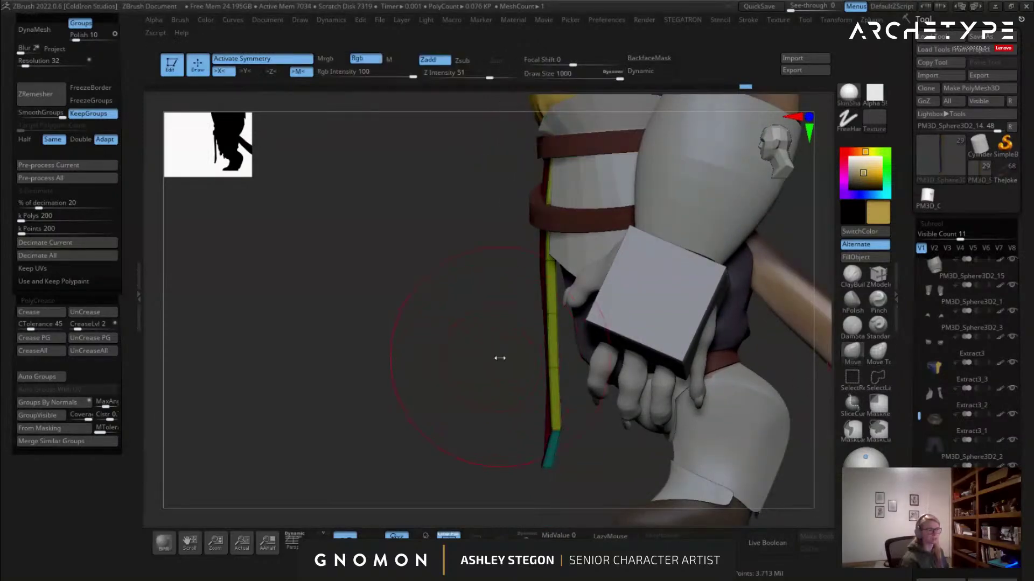
drag(558, 300, 554, 303)
mouse_move(557, 383)
mouse_down()
mouse_move(572, 415)
mouse_move(552, 416)
mouse_up()
key(s)
right_drag(553, 416, 554, 425)
drag(553, 425, 592, 399)
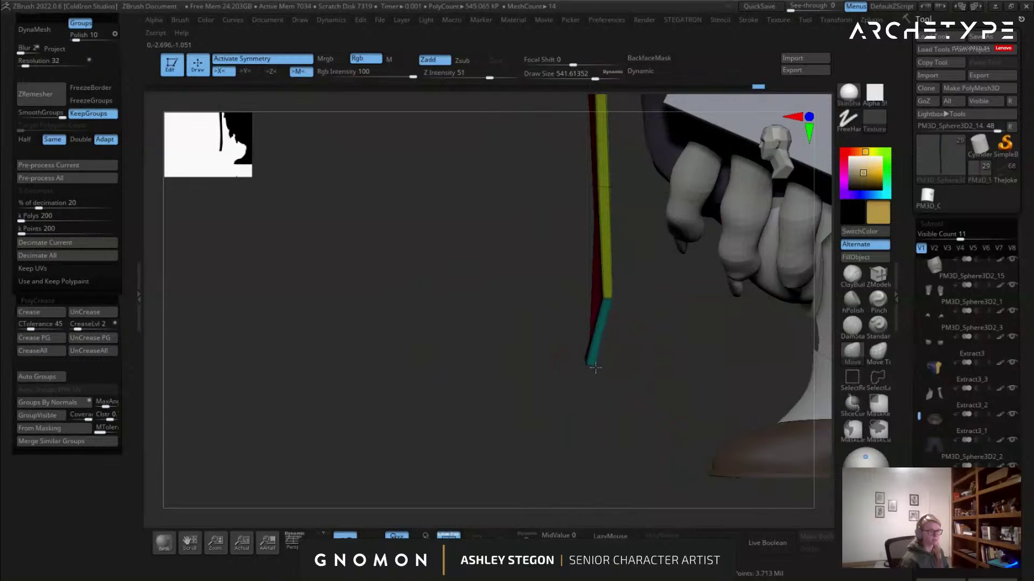
drag(594, 368, 596, 276)
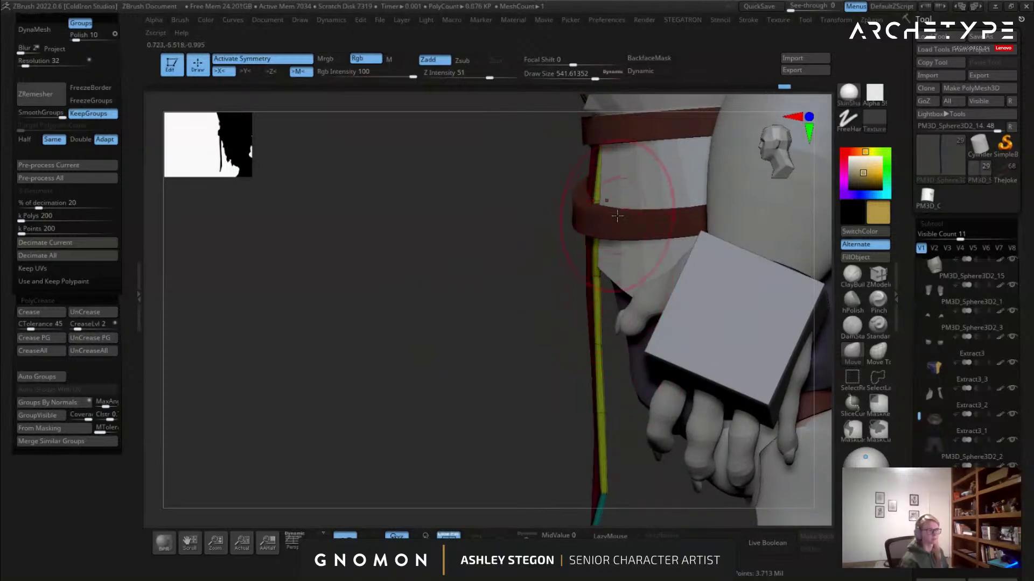
ctrl+right_drag(620, 213, 606, 156)
right_drag(713, 393, 727, 417)
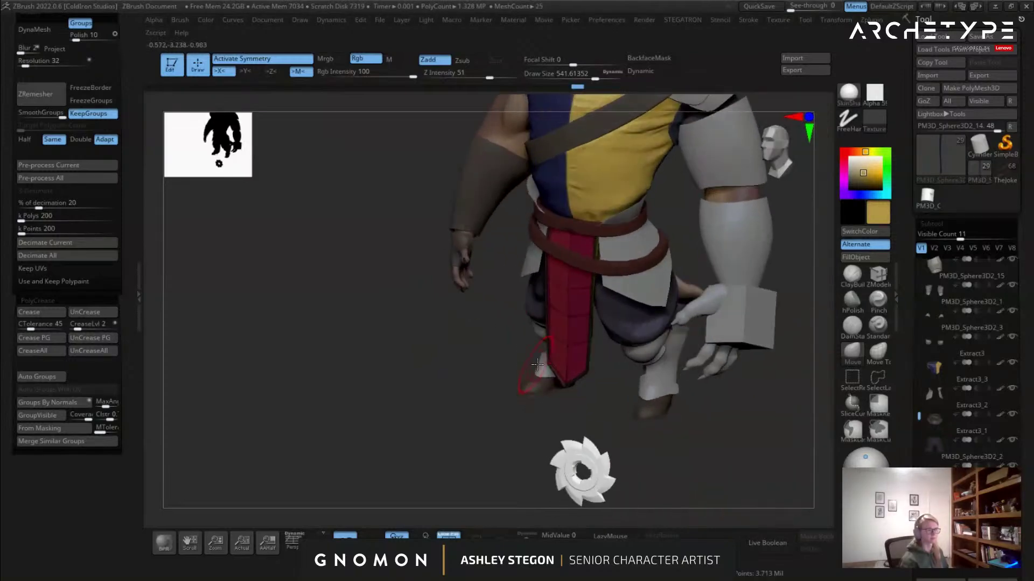
key(shift+f)
drag(727, 419, 743, 415)
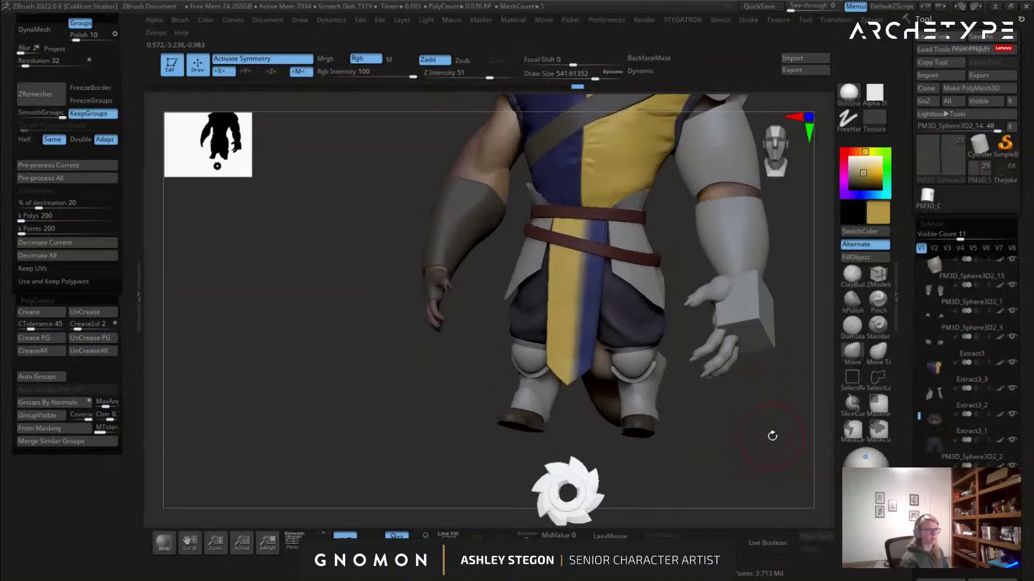
Choose the Standard brush with symmetry off and size about 239, test a diagonal fold stroke on the panel, and undo it.
mouse_move(561, 330)
right_down()
mouse_move(600, 322)
mouse_move(562, 318)
mouse_move(597, 339)
right_up()
click(878, 328)
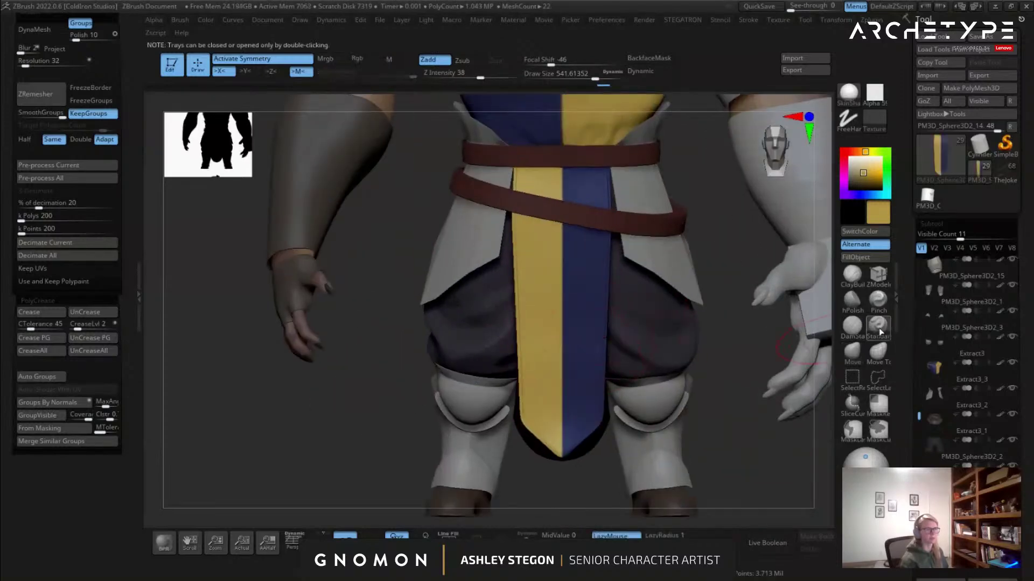
key(x)
key(s)
drag(572, 258, 556, 259)
key(s)
drag(589, 193, 544, 269)
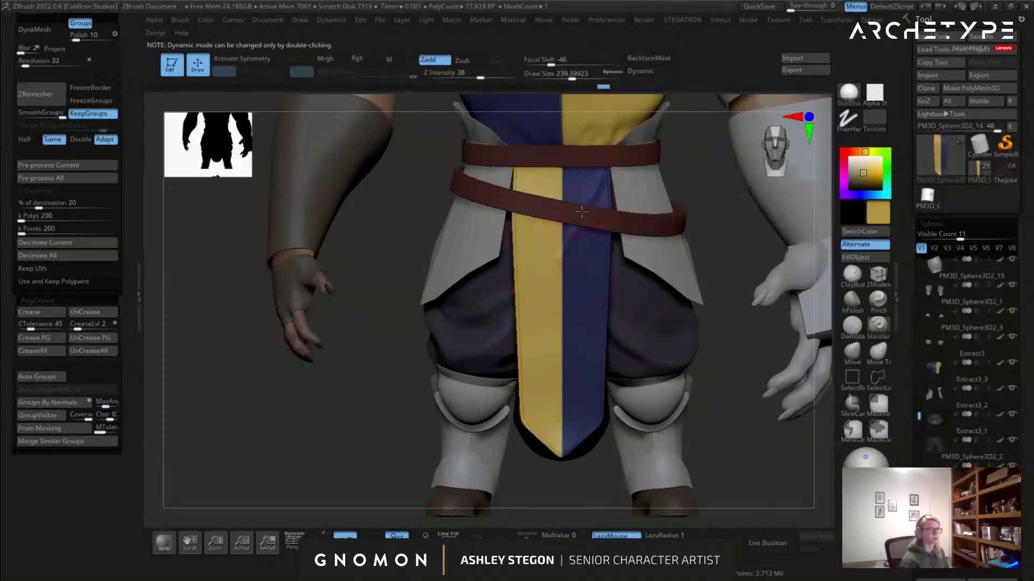
key(ctrl+z)
Isolate the panel, lower it two subdivision levels, and sculpt a diagonal fold across its upper part at brush size about 318.
click(526, 542)
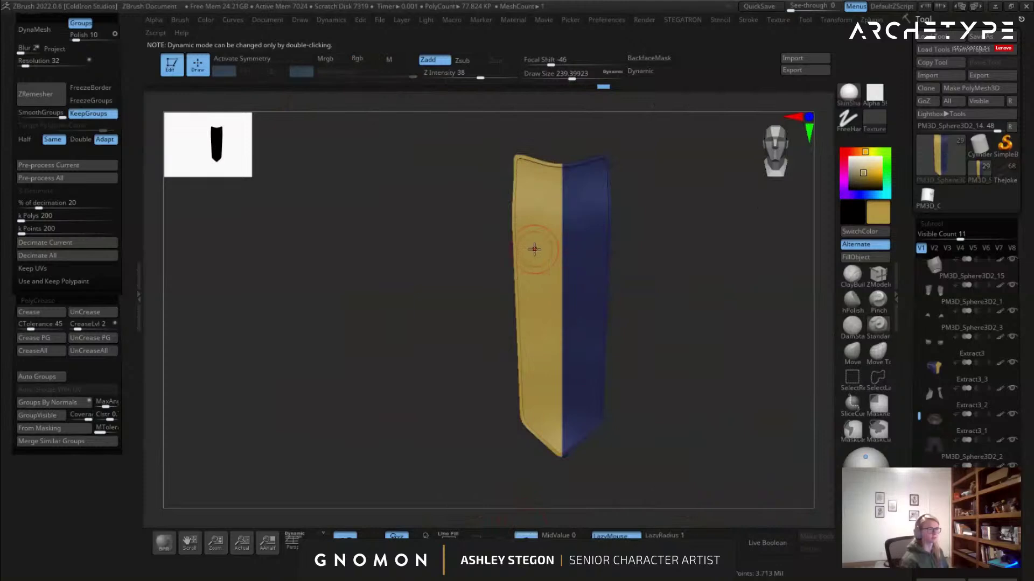
key(shift+d)
key(shift+d)
key(s)
key(s)
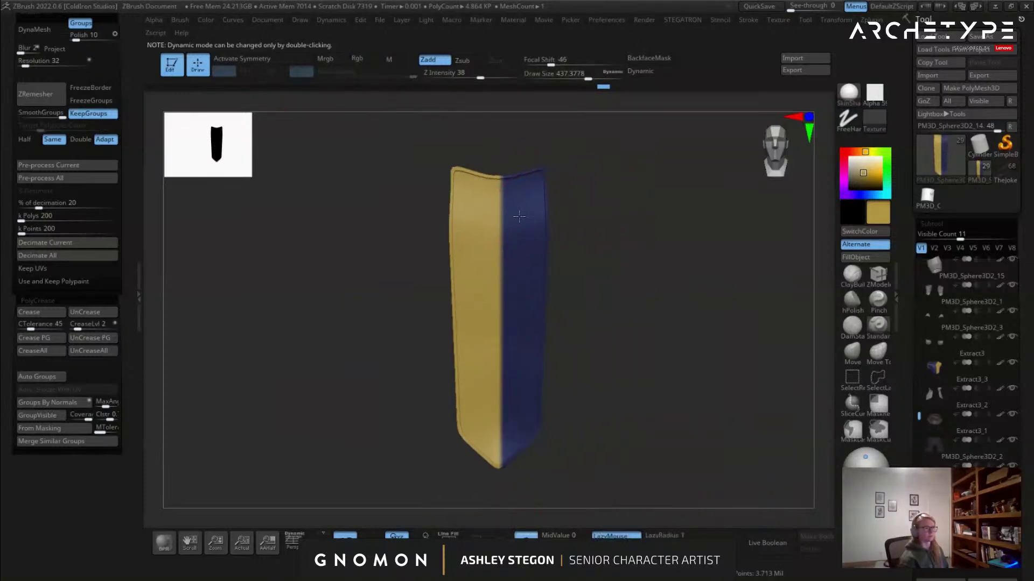
key(s)
drag(534, 217, 477, 292)
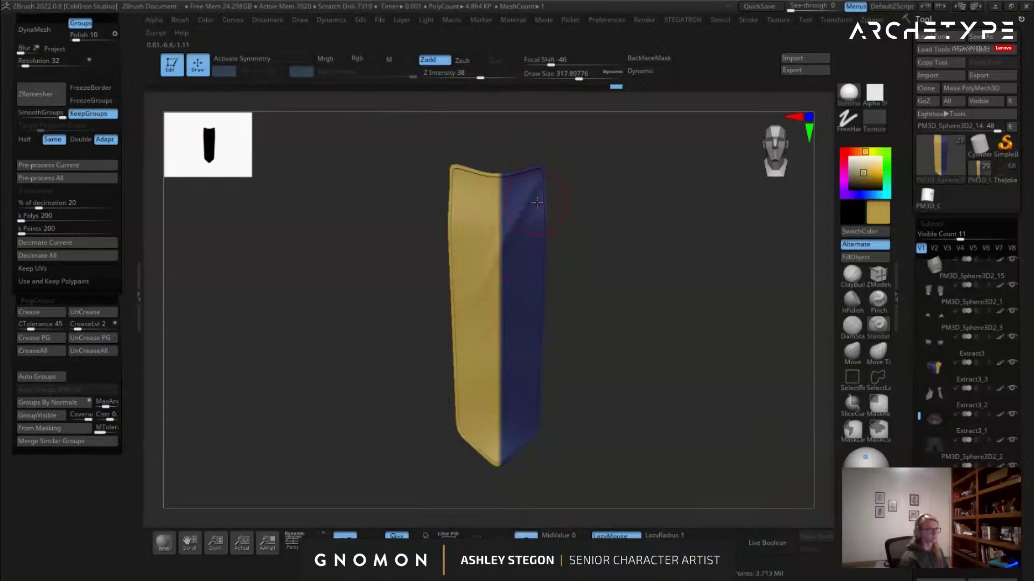
Sculpt horizontal folds across the panel's lower part with the Standard brush and smooth the diagonal fold in its upper part.
drag(455, 377, 535, 383)
mouse_move(463, 418)
mouse_down()
mouse_move(539, 411)
mouse_move(508, 385)
mouse_move(456, 367)
mouse_move(520, 407)
mouse_move(485, 399)
mouse_up()
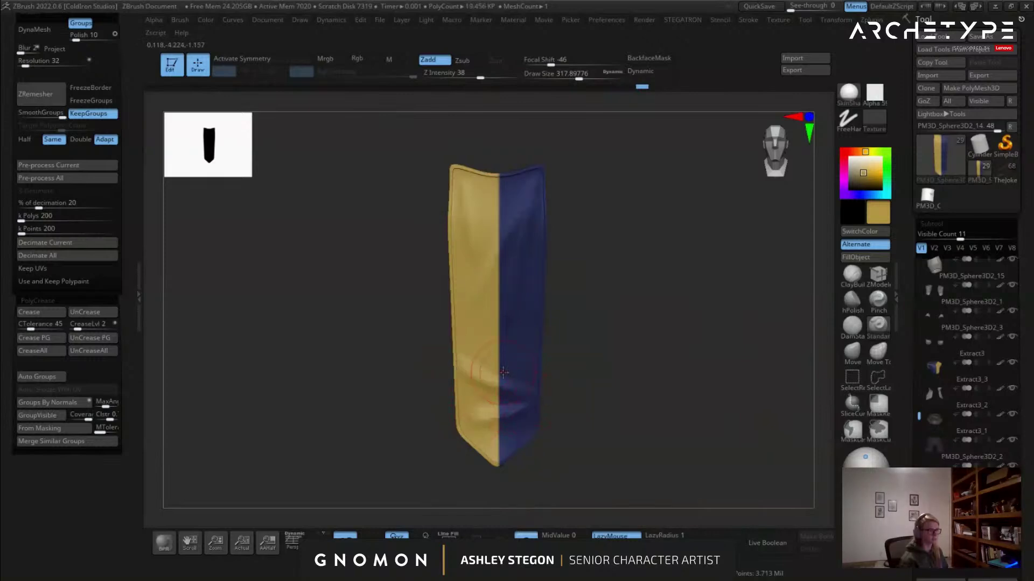
mouse_move(487, 260)
right_down()
mouse_move(511, 307)
mouse_move(462, 196)
right_up()
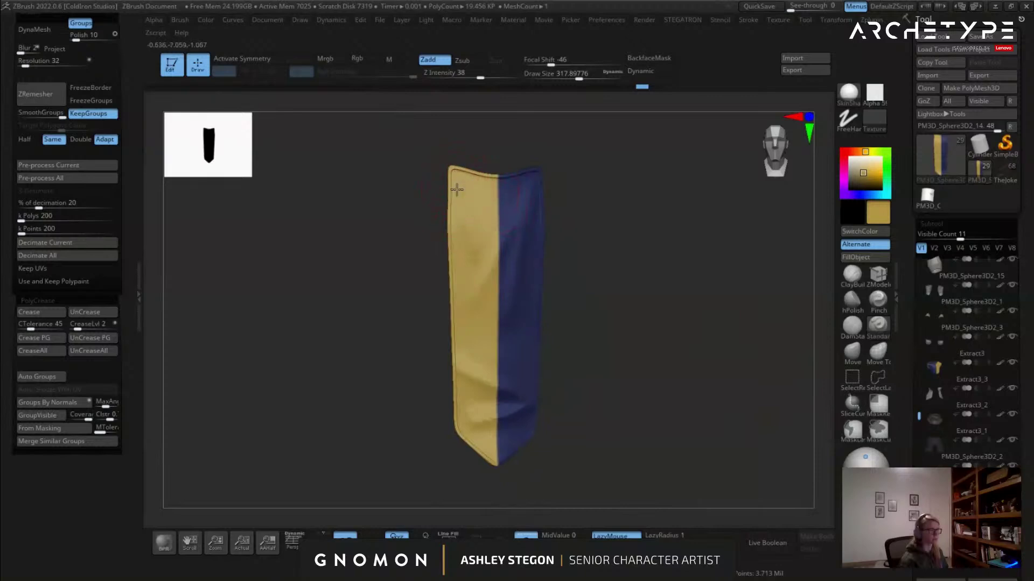
shift+drag(486, 277, 459, 176)
right_drag(506, 238, 473, 198)
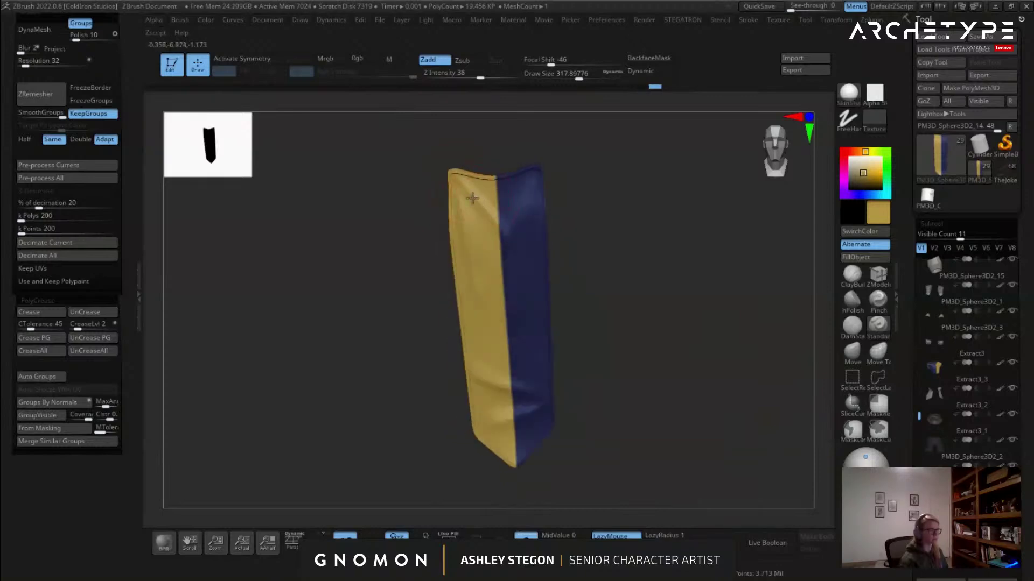
Rework the soft folds in the panel's upper half and raise the panel one subdivision level.
drag(479, 212, 497, 294)
key(ctrl+z)
click(369, 61)
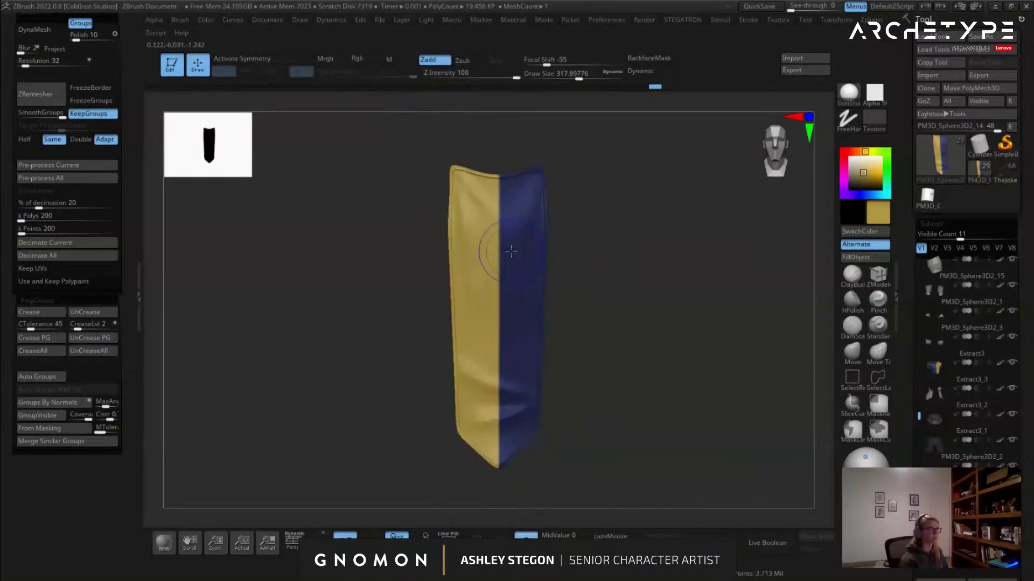
key(ctrl+z)
key(ctrl+z)
key(ctrl+z)
key(ctrl+z)
key(ctrl+z)
key(ctrl+z)
key(ctrl+z)
key(ctrl+z)
key(ctrl+z)
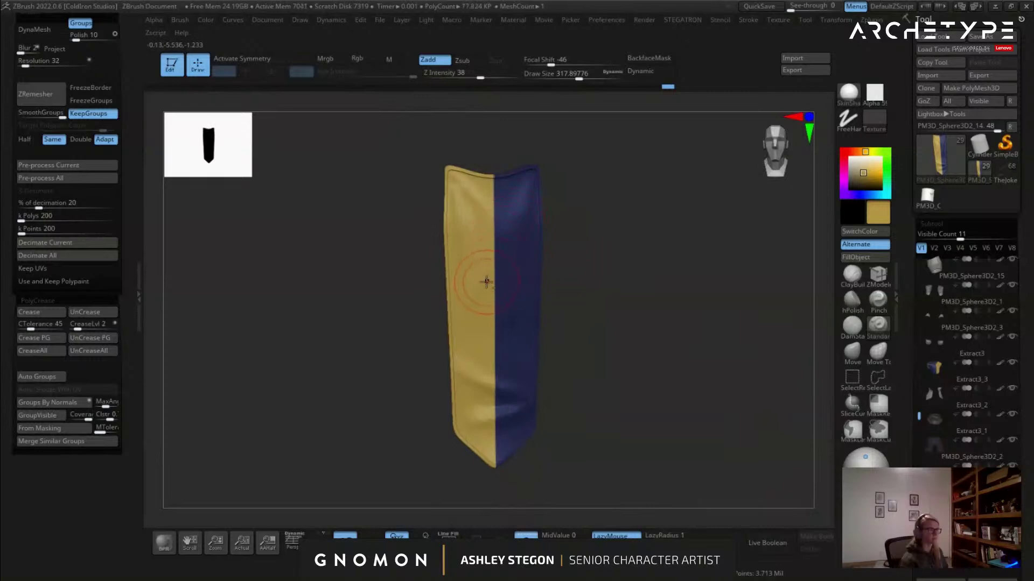
Set the Standard brush's Z Intensity to 17 and try lighter fold strokes on the panel's upper half.
key(ctrl+z)
key(ctrl+z)
key(ctrl+z)
key(ctrl+z)
key(ctrl+z)
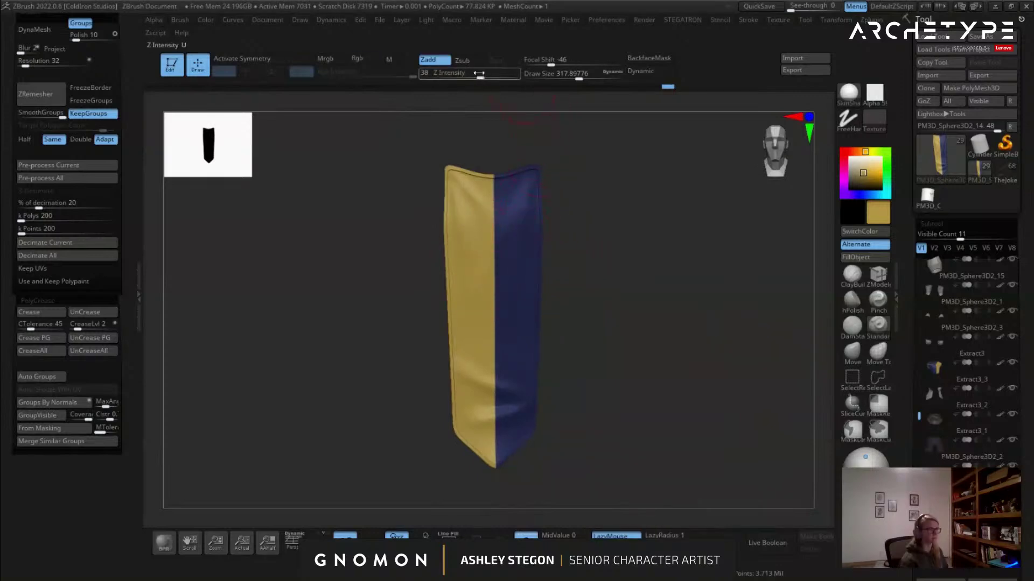
key(ctrl+z)
key(ctrl+z)
key(ctrl+z)
key(ctrl+z)
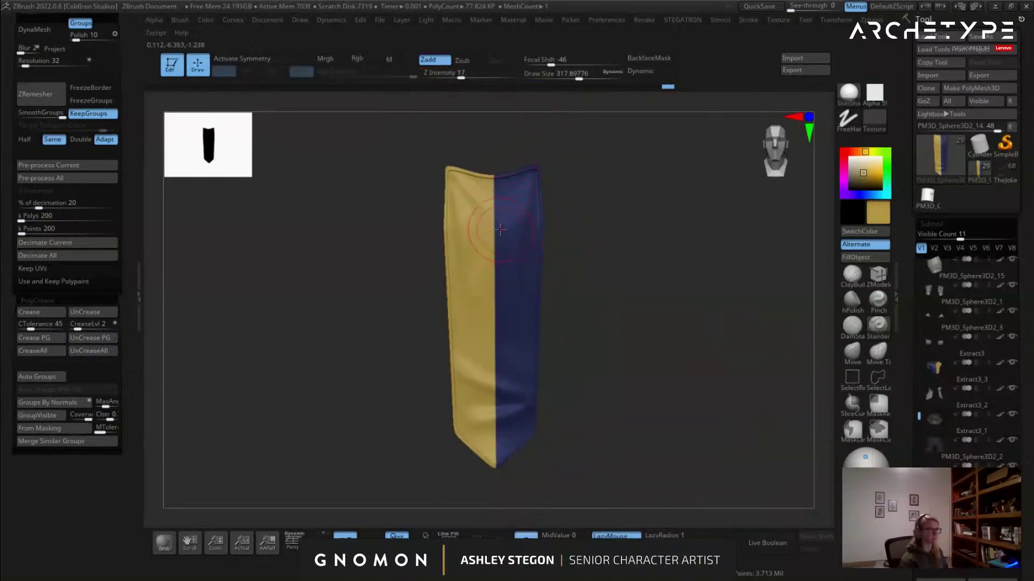
key(ctrl+z)
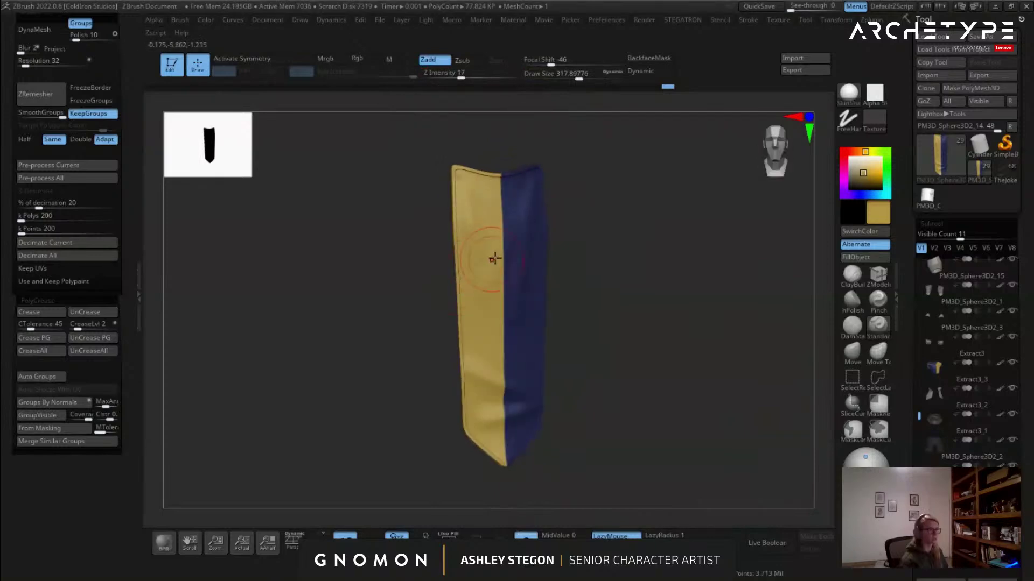
key(ctrl+z)
Smooth the folds across the panel's lower part at brush size about 331.
key(s)
click(522, 374)
mouse_move(519, 394)
shift+mouse_down()
mouse_move(531, 405)
mouse_move(511, 388)
shift+mouse_up()
right_drag(511, 389, 495, 402)
shift+drag(496, 403, 486, 419)
shift+drag(486, 384, 471, 376)
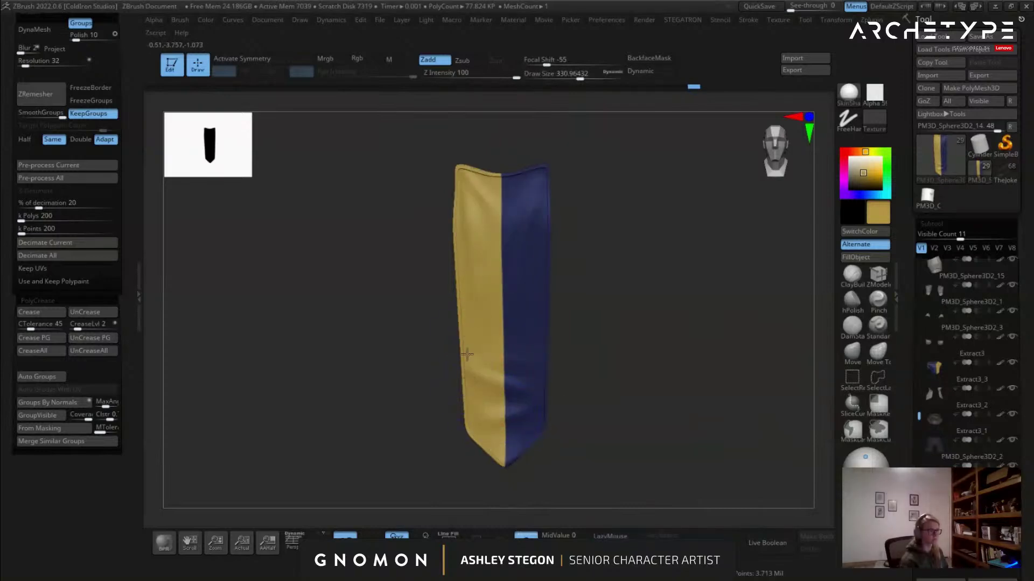
Reduce the brush size to about 228 and add light folds around the panel's lower middle.
key(s)
click(500, 339)
key(s)
click(469, 327)
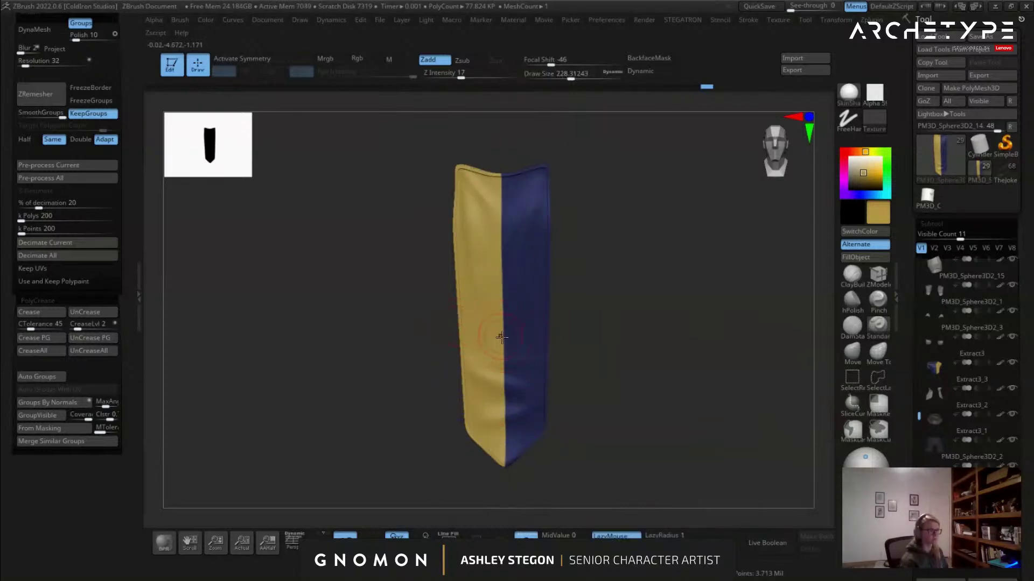
Turn on BackfaceMask for the Smooth brush and smooth the panel's back one subdivision level lower at size about 351.
mouse_move(549, 298)
right_down()
mouse_move(523, 324)
mouse_move(560, 322)
right_up()
mouse_move(480, 320)
right_down()
mouse_move(526, 319)
mouse_move(497, 298)
mouse_move(487, 245)
mouse_move(567, 250)
mouse_move(478, 250)
mouse_move(565, 259)
right_up()
right_drag(560, 304, 639, 131)
click(659, 58)
right_drag(639, 212, 565, 306)
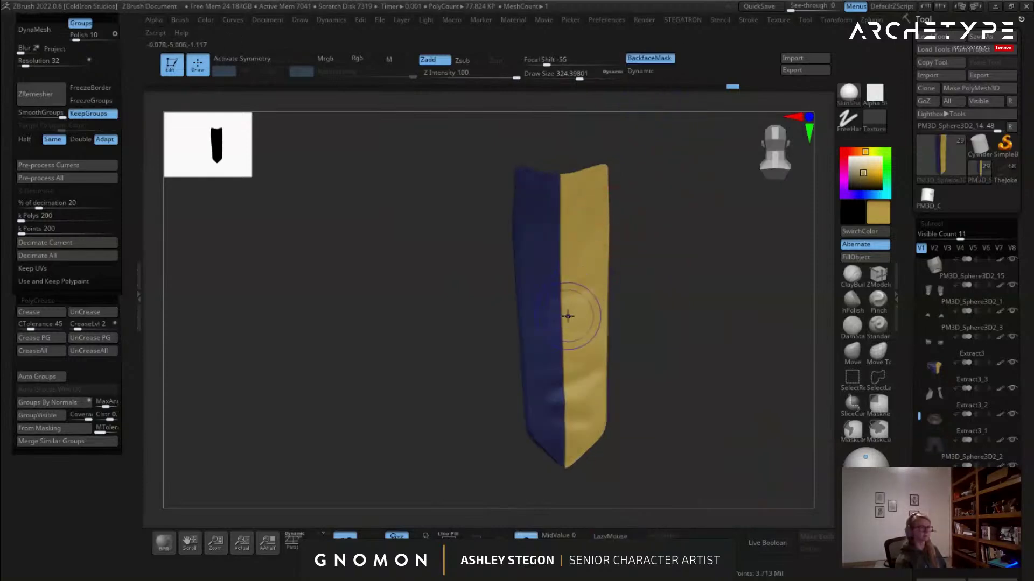
key(s)
drag(573, 330, 576, 331)
key(shift+d)
shift+drag(570, 299, 573, 388)
Turn off double-sided display for the panel and check its side, front and back.
right_drag(572, 371, 161, 232)
scroll(70, 269, up, 6)
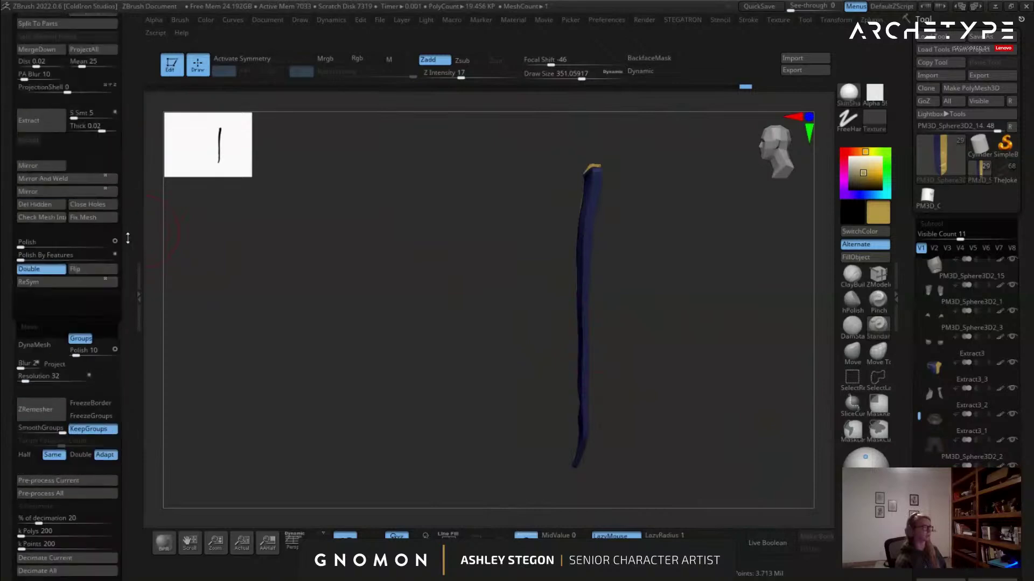
click(71, 286)
shift+right_drag(356, 284, 535, 281)
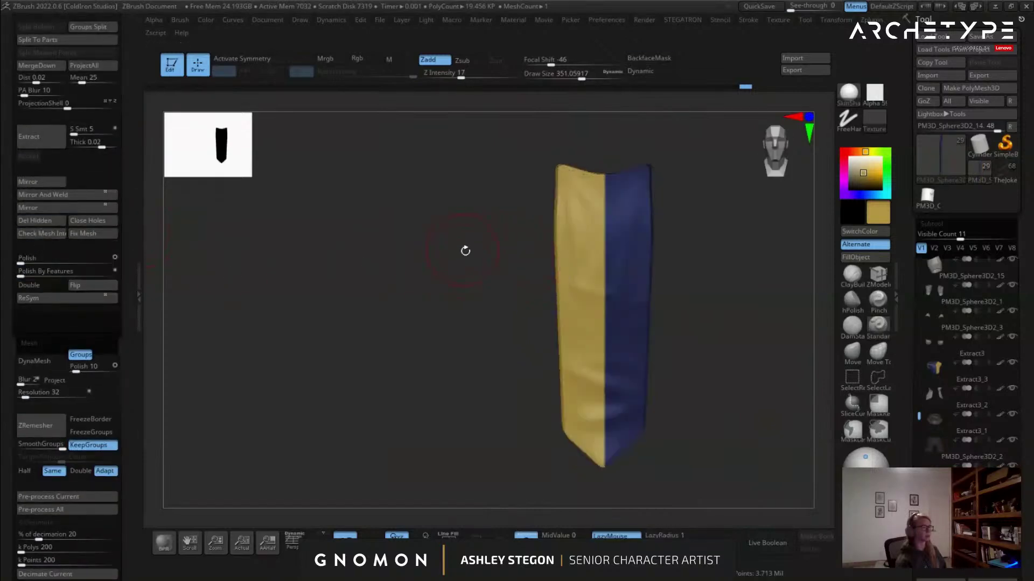
alt+right_drag(459, 246, 353, 251)
scroll(70, 269, up, 4)
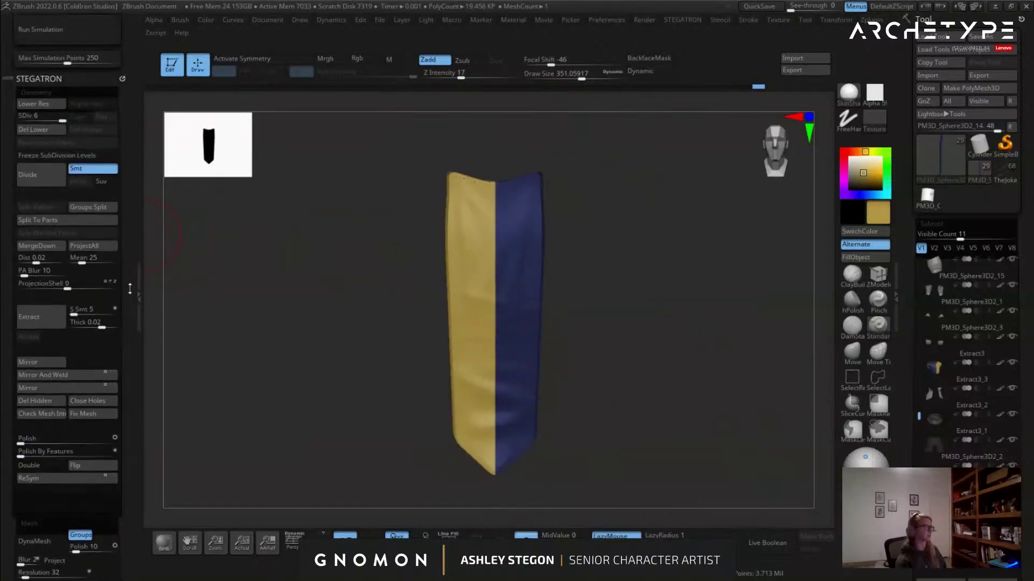
click(82, 384)
right_drag(390, 321, 549, 291)
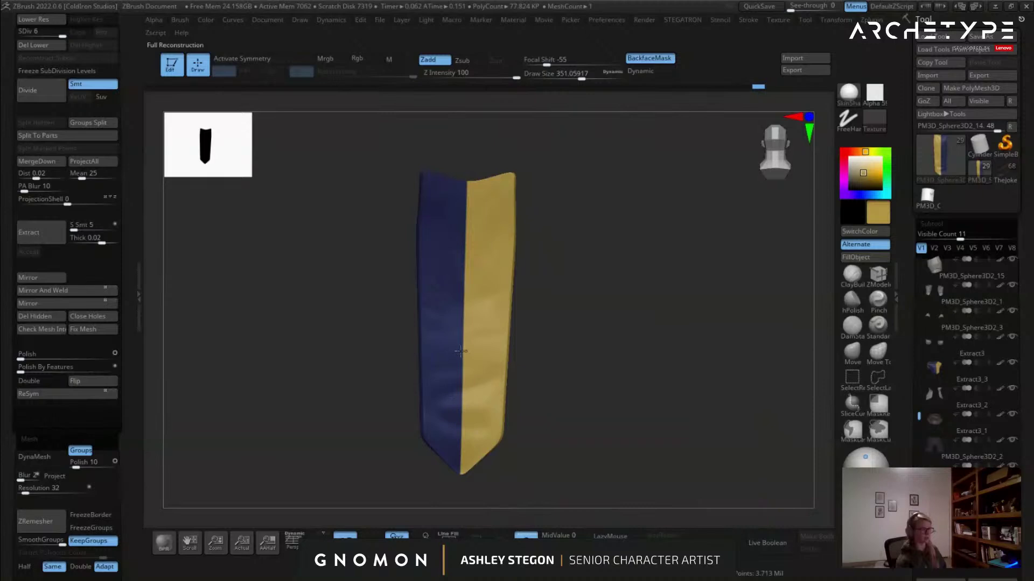
mouse_move(496, 308)
right_down()
mouse_move(595, 318)
mouse_move(576, 296)
mouse_move(559, 301)
right_up()
Bring back the full character and examine the front panel in context from the front, side and three-quarter views.
click(522, 535)
key(f)
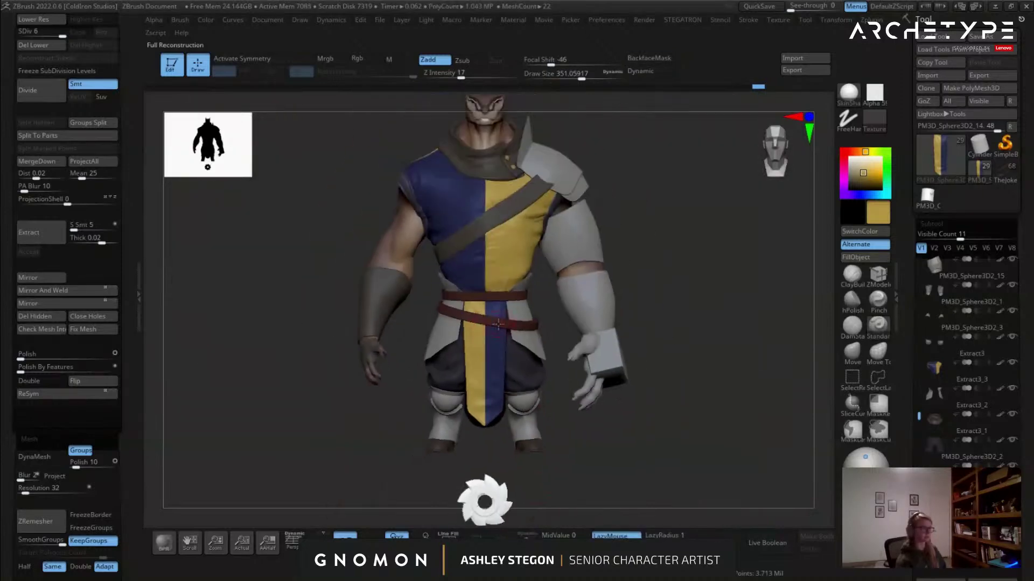
right_drag(515, 337, 546, 342)
right_drag(587, 424, 591, 388)
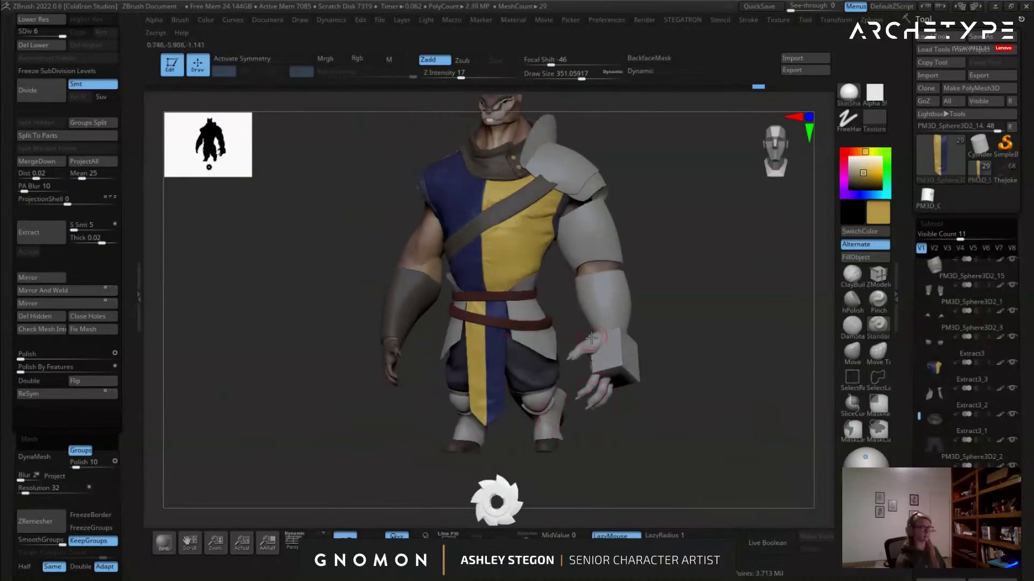
key(s)
click(371, 229)
mouse_move(367, 207)
alt+right_down()
mouse_move(359, 277)
mouse_move(356, 267)
alt+right_up()
right_drag(418, 358, 441, 361)
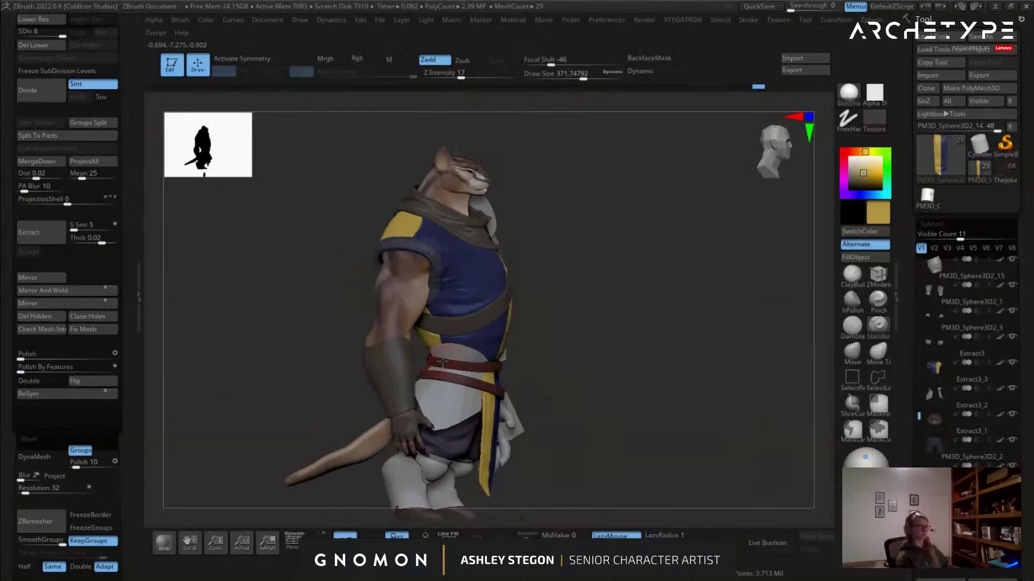
right_drag(498, 387, 547, 295)
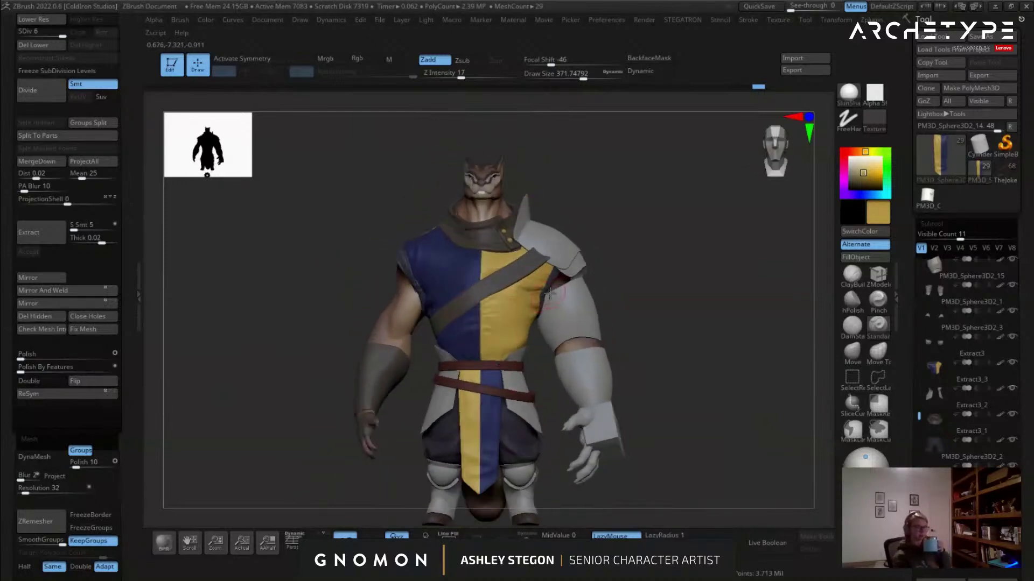
right_drag(490, 249, 476, 266)
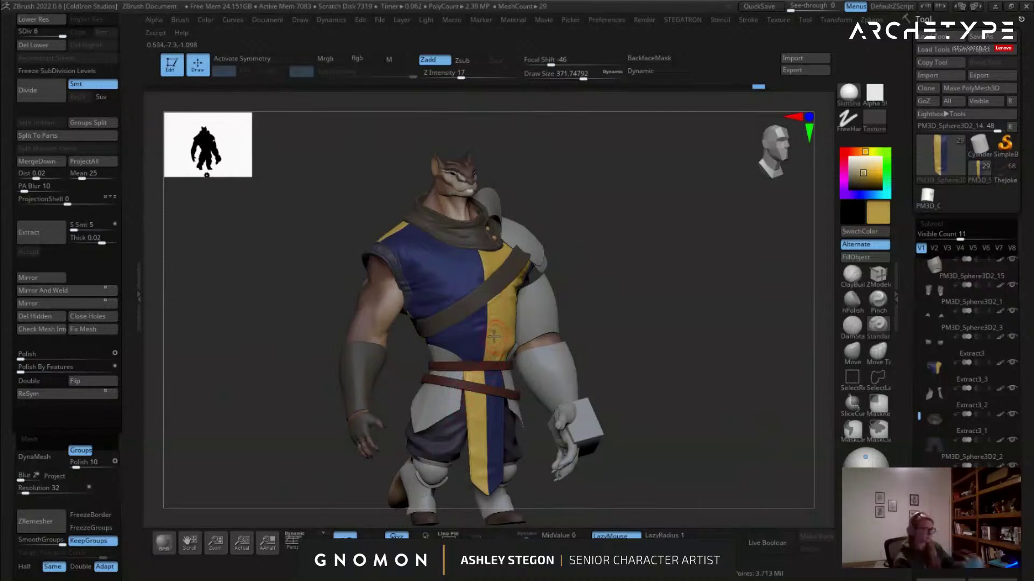
right_drag(499, 330, 477, 312)
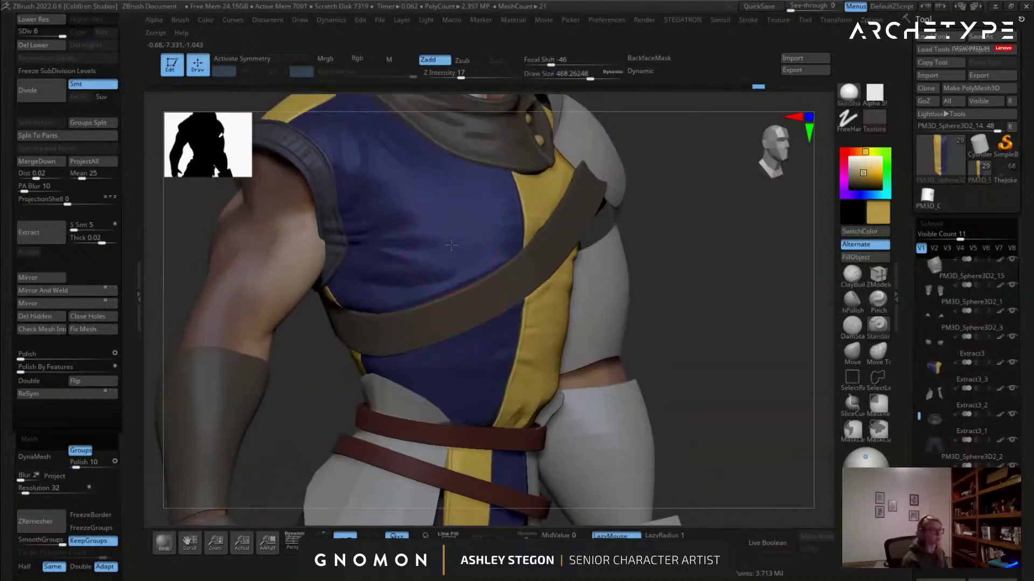
Select the blue and yellow tunic and inspect its wireframe and polygroups.
alt+click(469, 233)
key(shift+f)
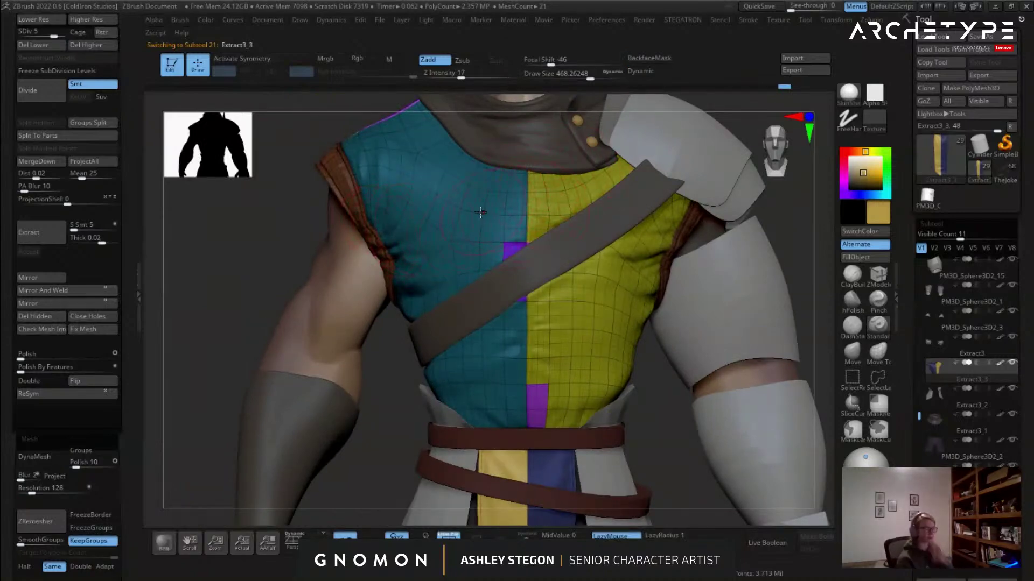
key(shift)
key(shift)
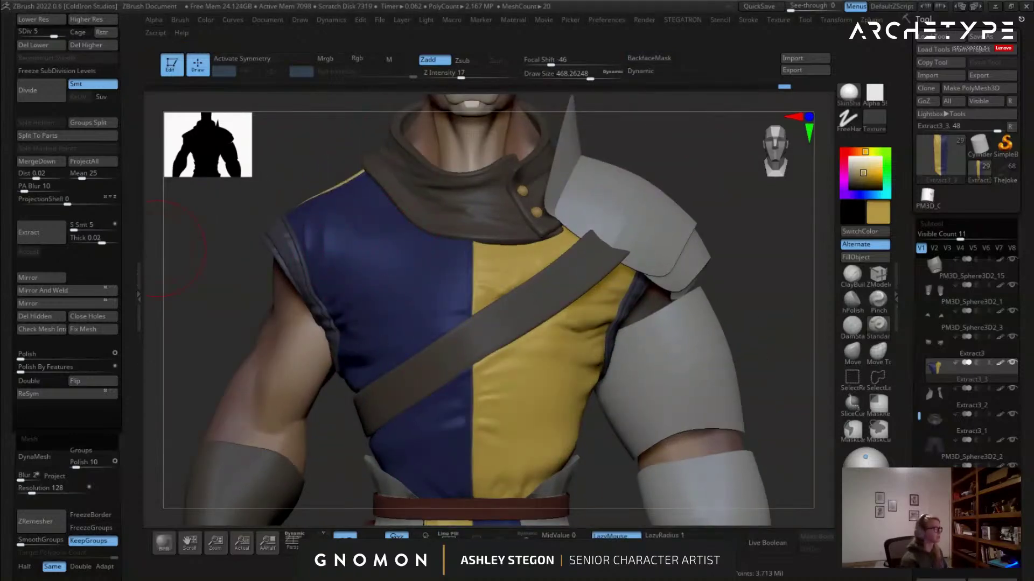
Study the two-colour tunic in the costume reference photo, and compare it with the character's tunic from several angles.
right_drag(1, 280, 307, 308)
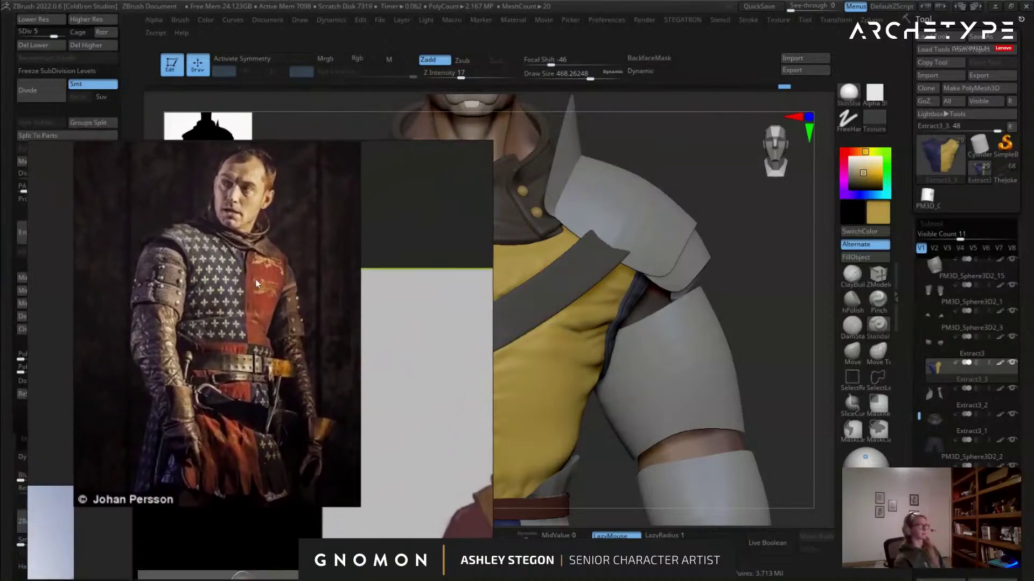
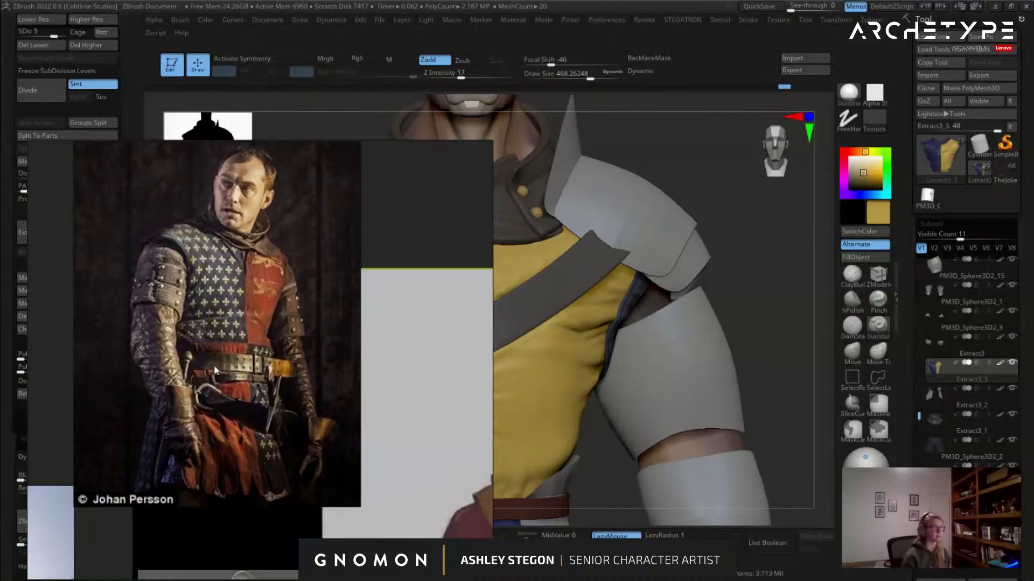
mouse_move(451, 208)
middle_down()
mouse_move(419, 216)
mouse_move(467, 220)
middle_up()
right_drag(420, 224, 0, 223)
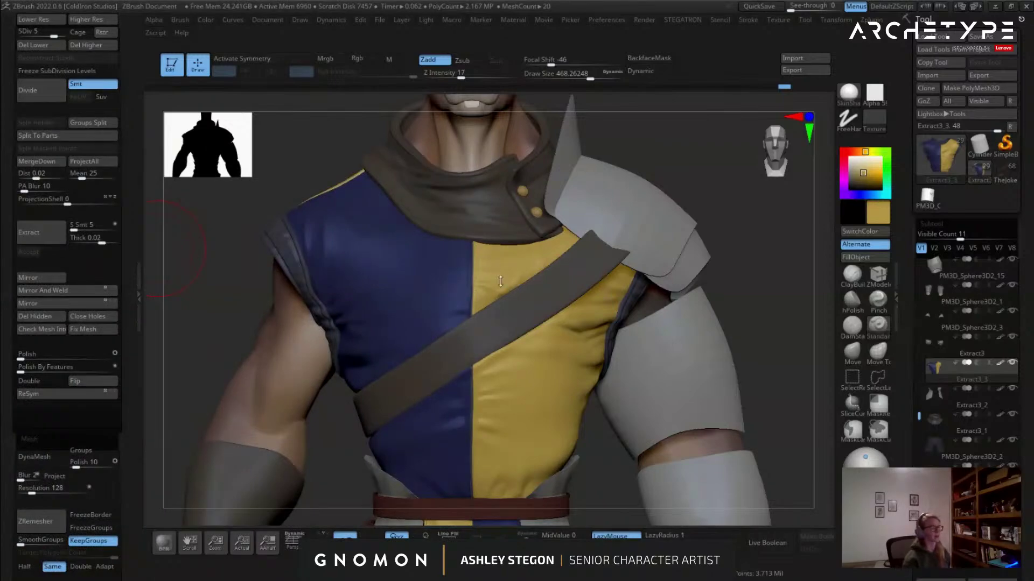
drag(764, 261, 700, 251)
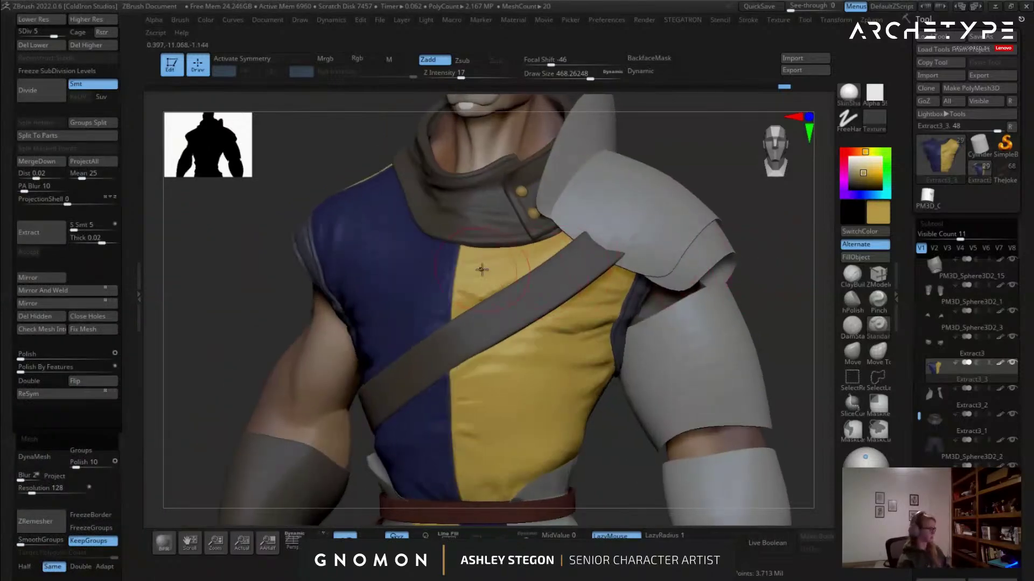
key(s)
drag(755, 206, 698, 247)
drag(658, 288, 638, 280)
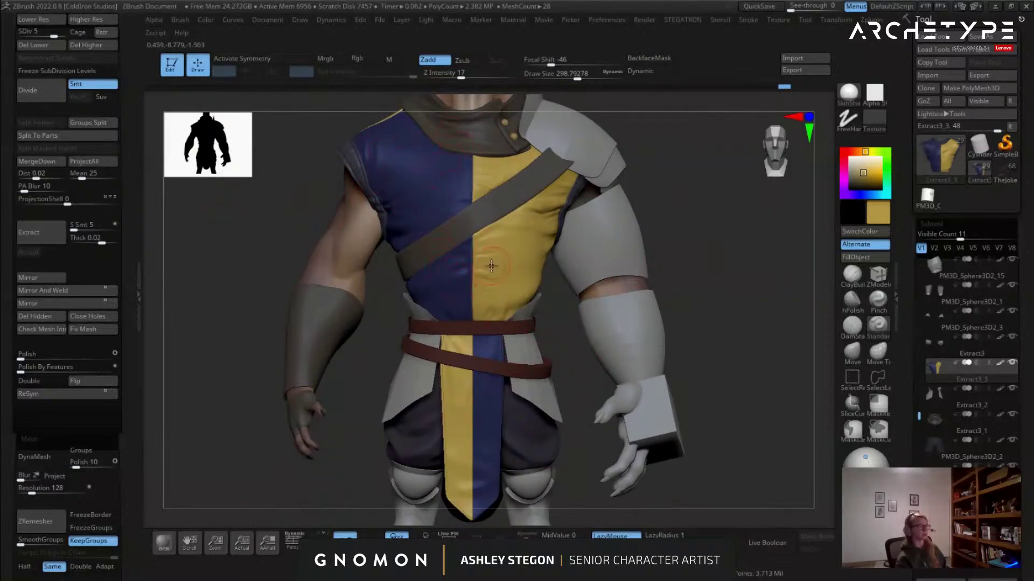
drag(716, 259, 582, 250)
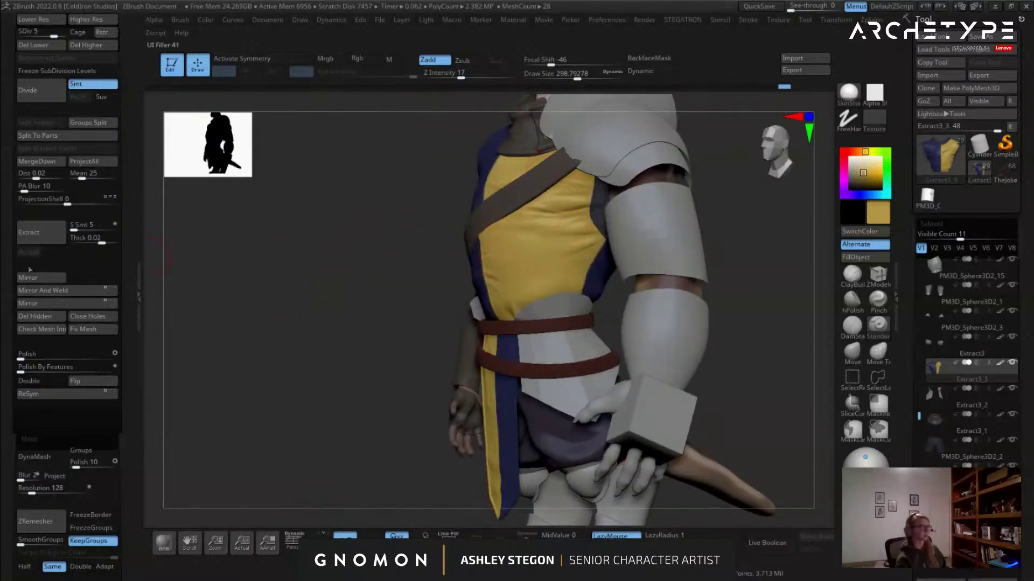
Check the reference photo's belts and lower skirt cloth against the character's tunic, belts and front panel.
mouse_move(591, 262)
right_down()
mouse_move(541, 260)
mouse_move(628, 274)
mouse_move(593, 276)
right_up()
key(alt+Tab)
drag(244, 305, 239, 325)
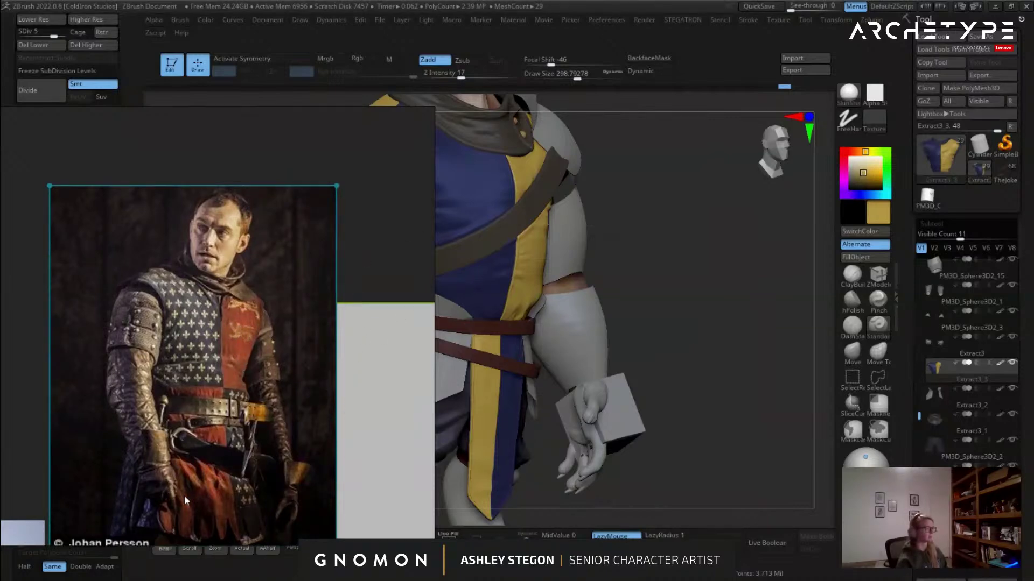
middle_drag(349, 330, 350, 269)
right_drag(384, 218, 0, 214)
drag(703, 281, 678, 240)
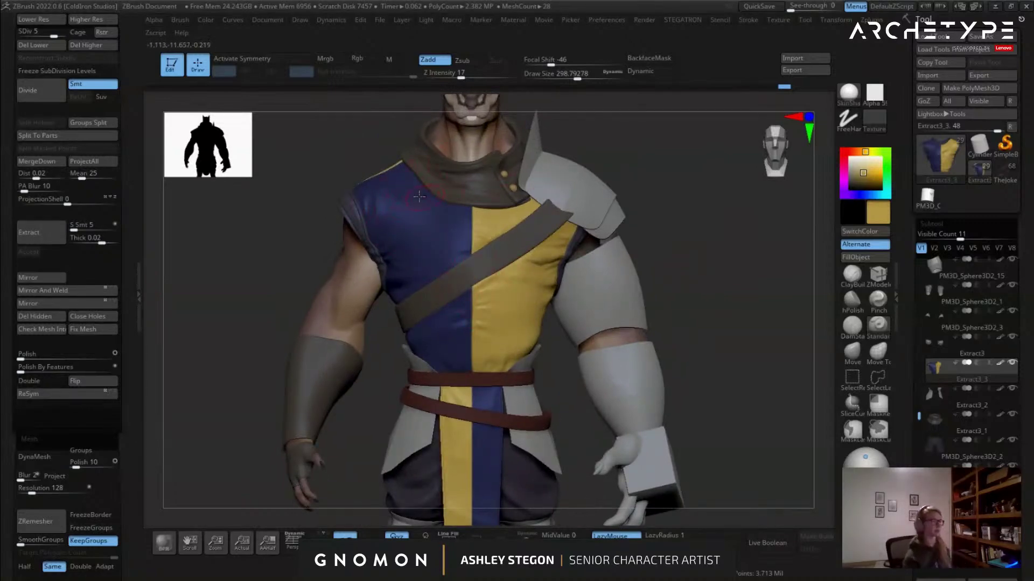
right_drag(428, 231, 474, 237)
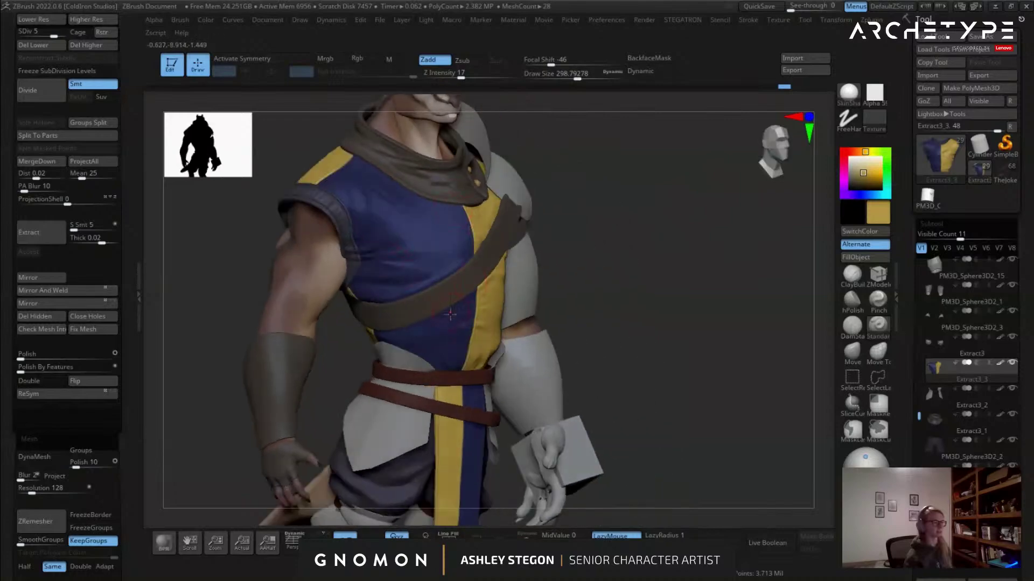
alt+right_drag(450, 315, 422, 155)
right_drag(468, 231, 426, 233)
right_drag(455, 288, 527, 392)
Select the character's dark trousers and isolate them in a close three-quarter view.
alt+click(461, 323)
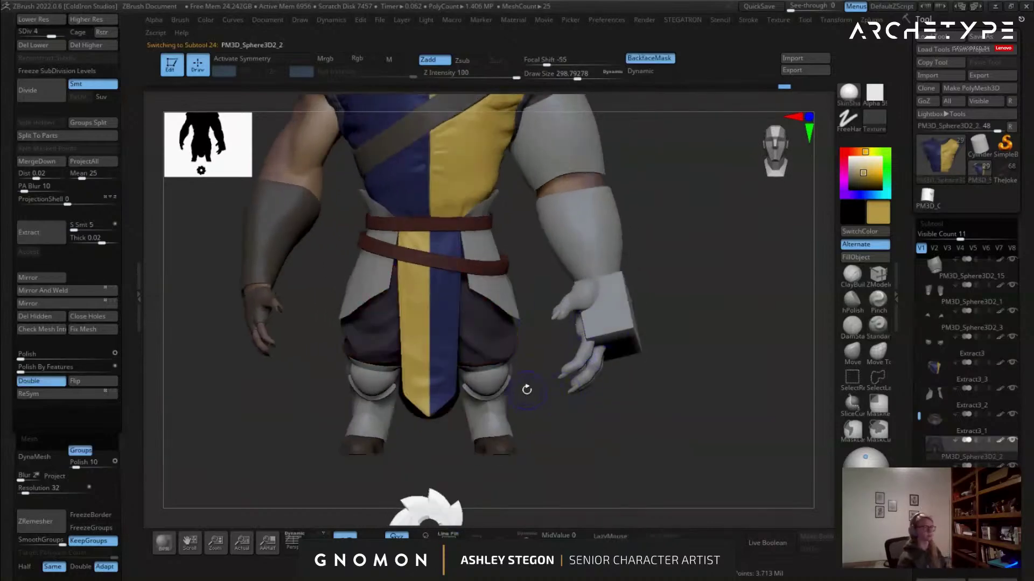
alt+right_drag(644, 406, 648, 415)
click(526, 535)
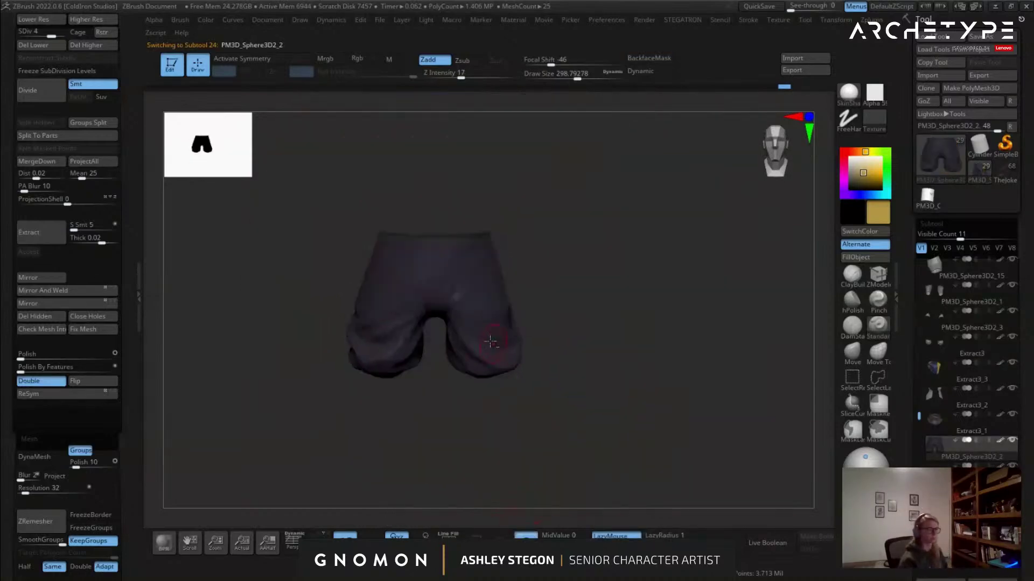
key(f)
key(shift+f)
key(shift+f)
drag(660, 353, 629, 371)
Examine the trousers' wireframe and polygroups along the legs and side seams.
key(s)
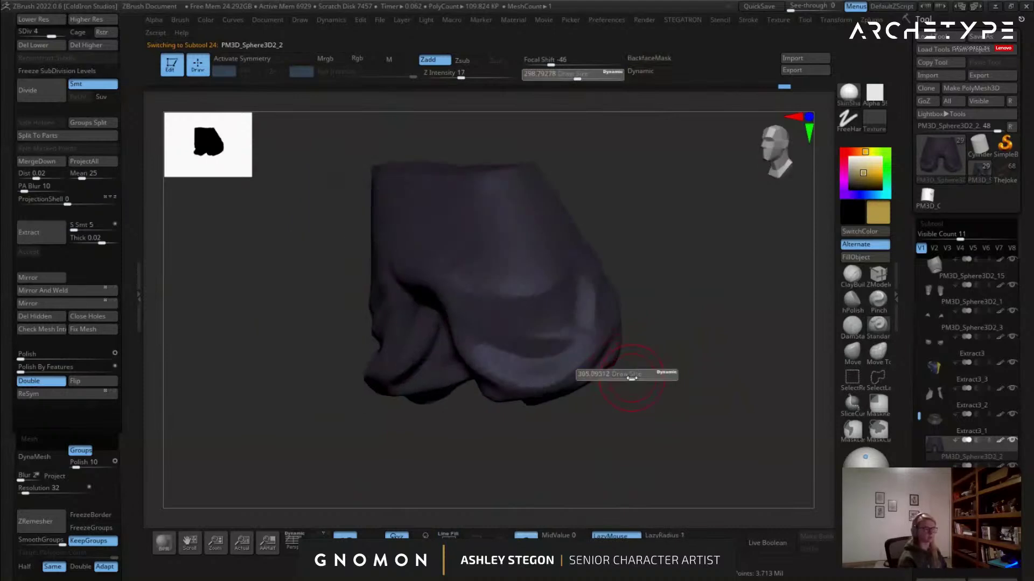
drag(905, 455, 905, 298)
key(shift+f)
ctrl+right_drag(701, 377, 693, 418)
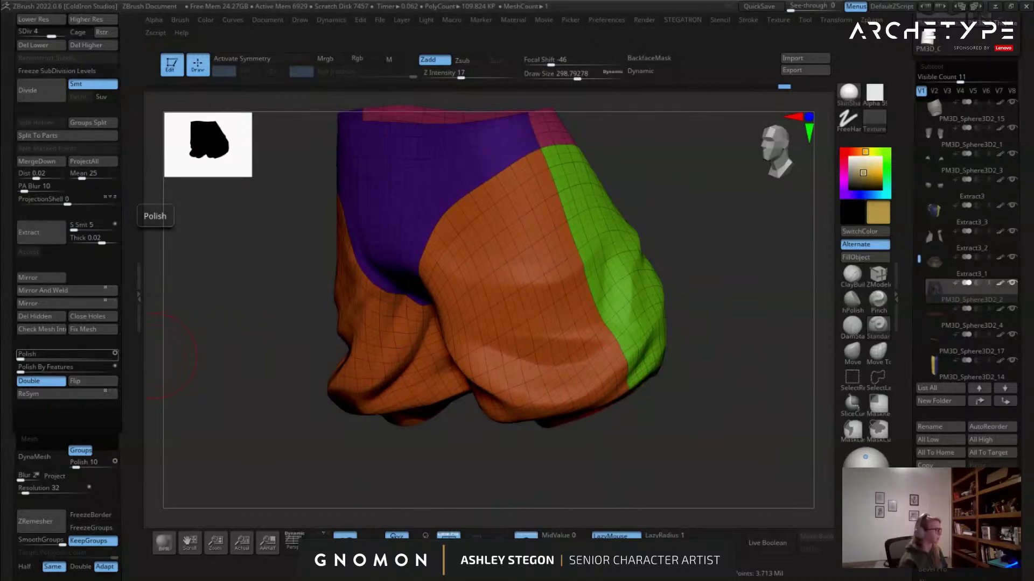
drag(563, 439, 590, 438)
key(shift+f)
key(shift+f)
drag(111, 97, 110, 295)
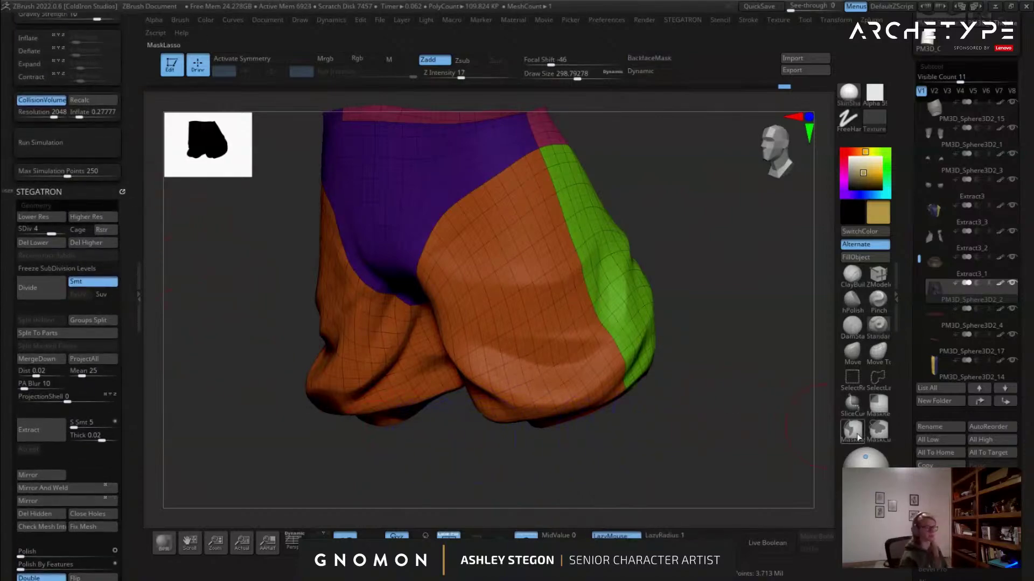
Duplicate the trousers, drop the copy to subdivision level 1 and delete its higher subdivision levels.
key(Down)
key(shift+d)
key(shift+d)
key(shift+d)
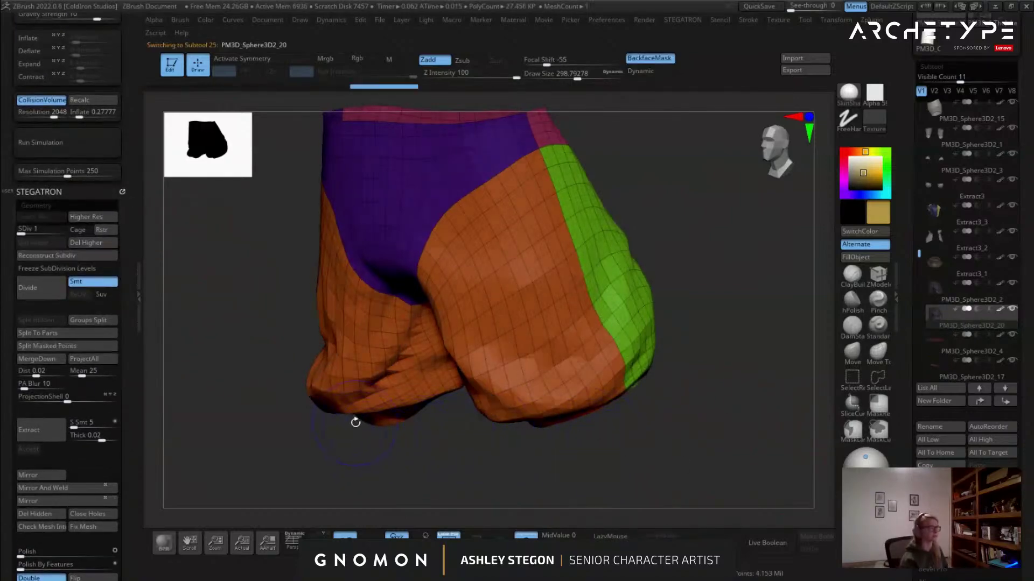
mouse_move(585, 238)
right_down()
mouse_move(554, 244)
mouse_move(597, 243)
mouse_move(606, 231)
right_up()
mouse_move(514, 244)
right_down()
mouse_move(479, 211)
mouse_move(512, 218)
mouse_move(453, 217)
mouse_move(542, 236)
right_up()
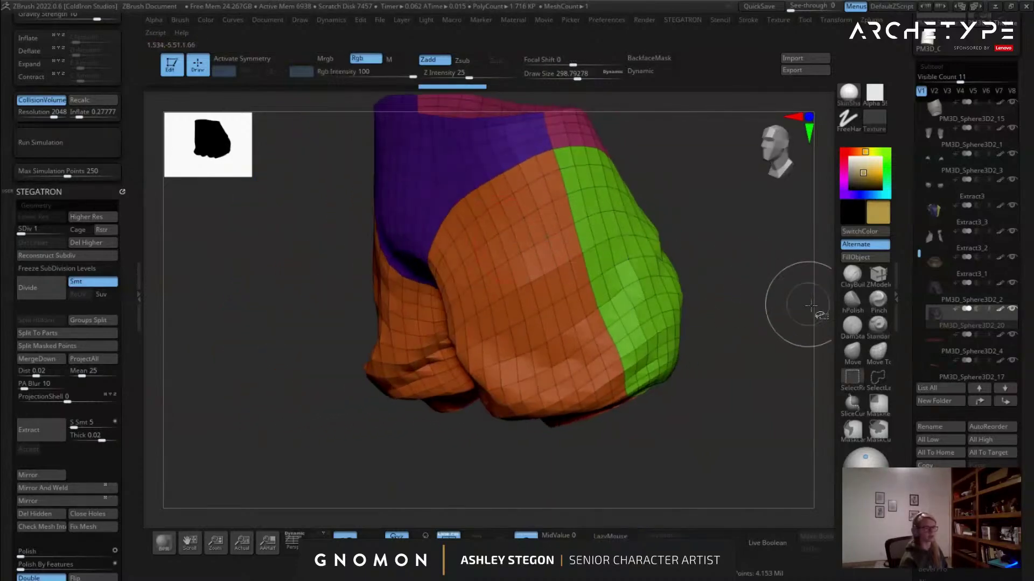
right_drag(634, 316, 593, 311)
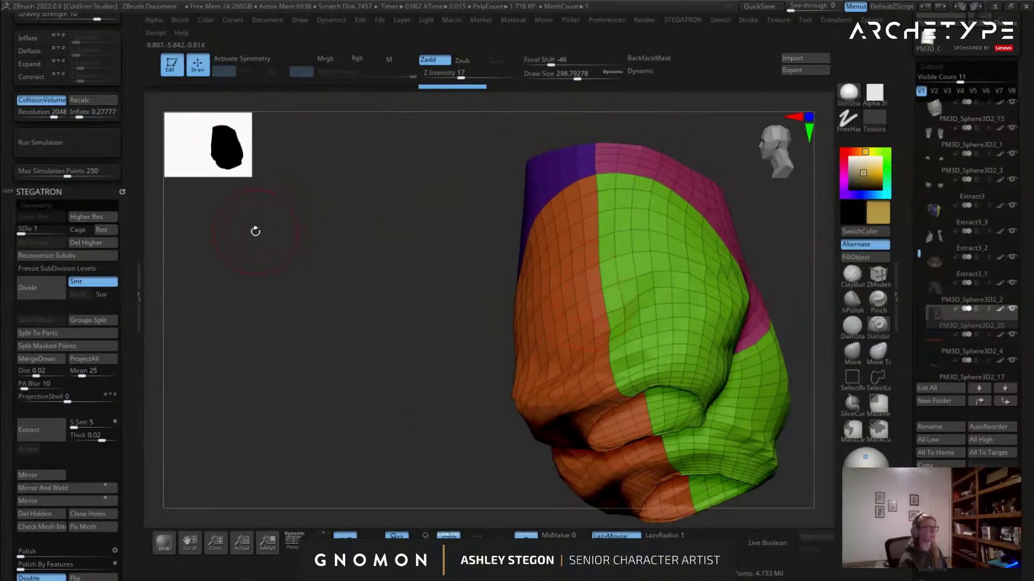
drag(124, 221, 110, 359)
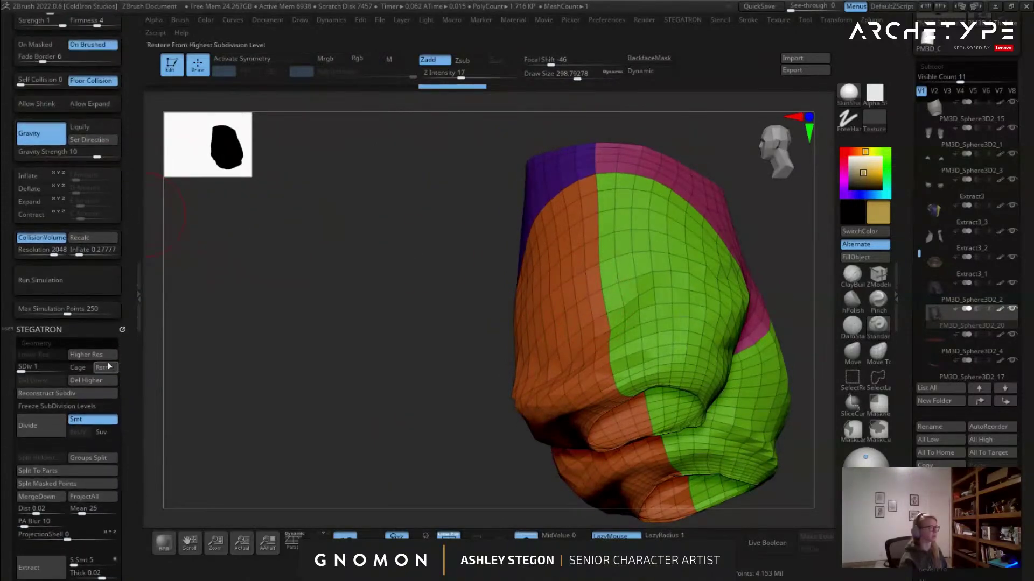
click(92, 380)
Switch to the SelectLasso brush and try hiding a face loop beside the trouser copy's outer side seam.
drag(131, 100, 126, 220)
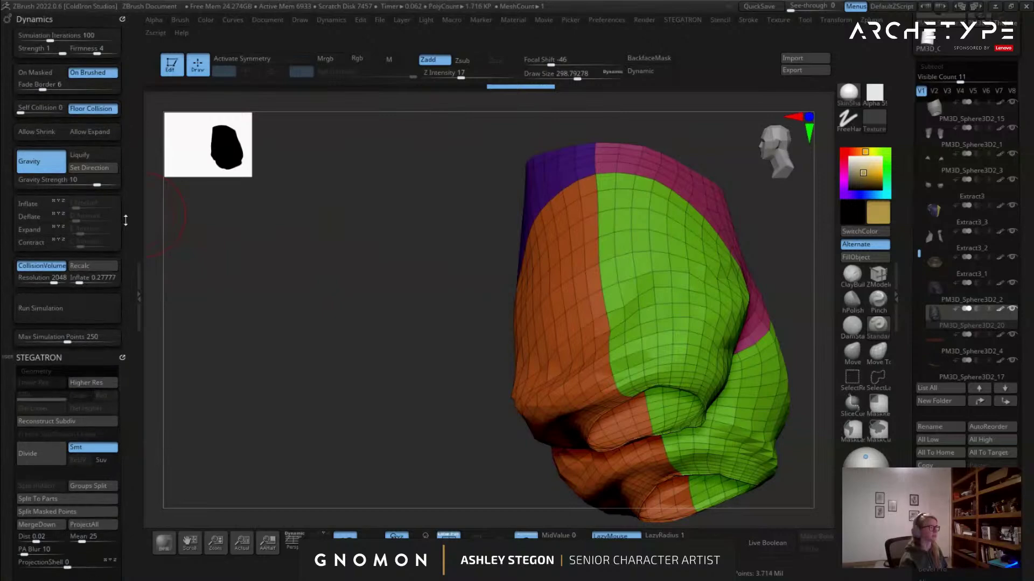
drag(123, 20, 273, 136)
mouse_move(613, 296)
right_down()
mouse_move(623, 267)
mouse_move(608, 258)
mouse_move(607, 228)
right_up()
key(ctrl+shift)
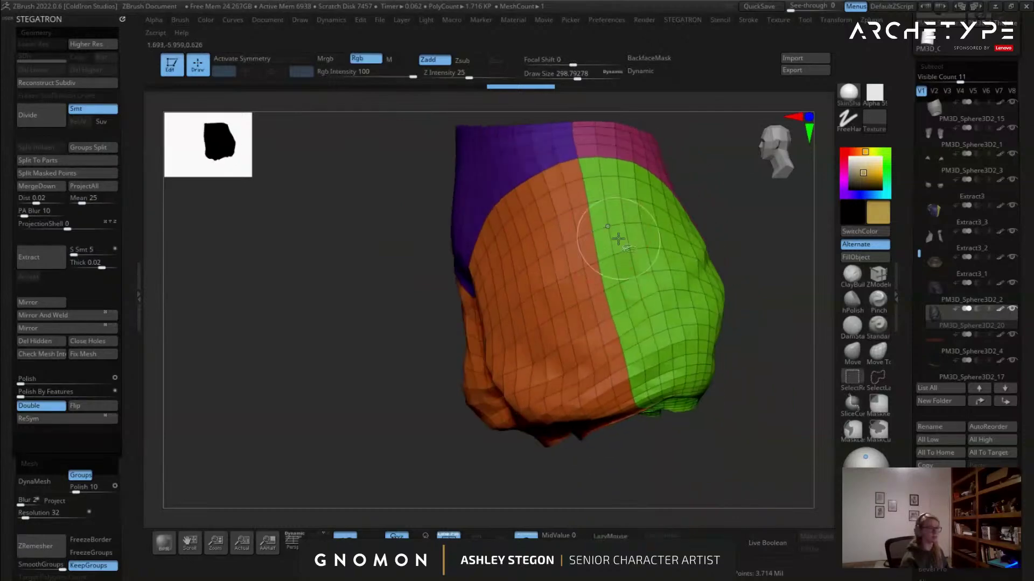
click(899, 383)
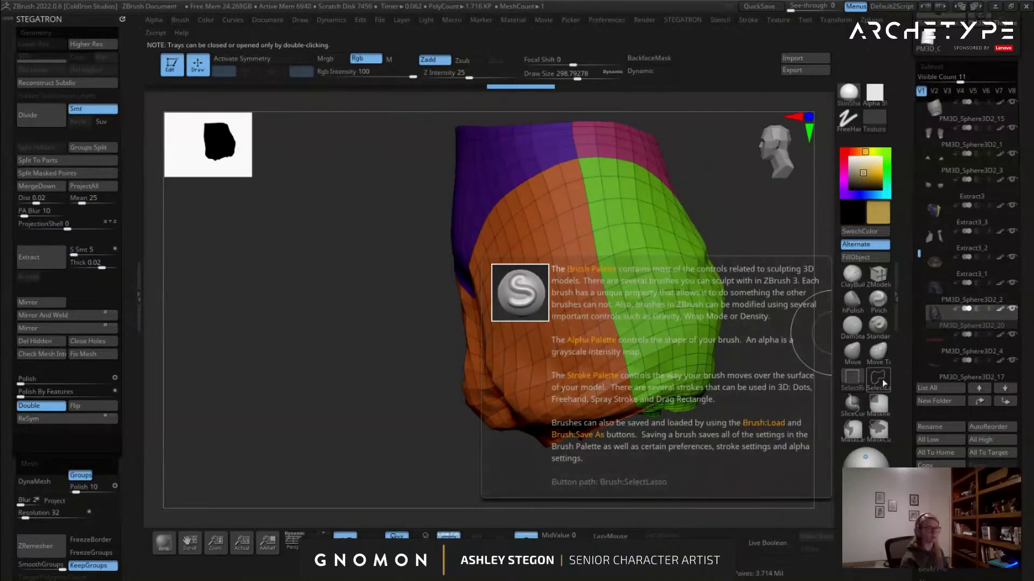
ctrl+shift+click(581, 236)
key(ctrl+z)
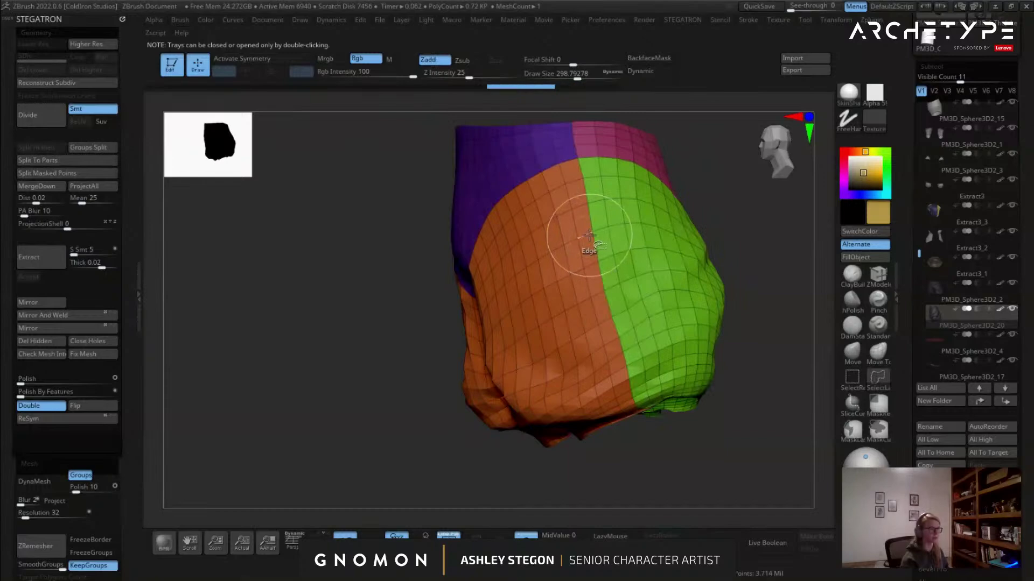
ctrl+shift+click(584, 235)
ctrl+shift+click(764, 300)
right_drag(764, 300, 641, 269)
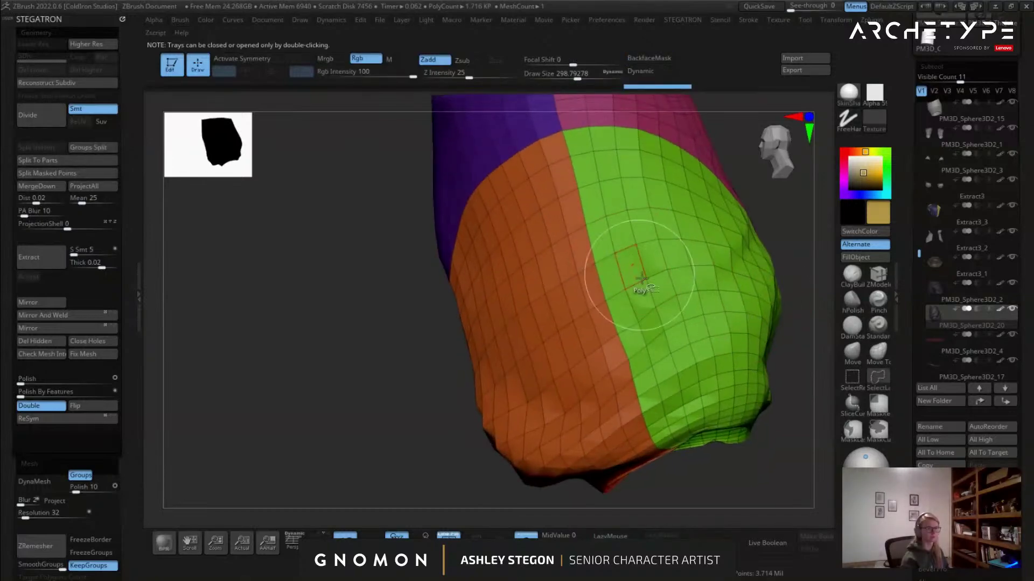
Hide three adjacent face loops on the orange side of the outer seam on both trouser legs.
ctrl+shift+click(579, 229)
right_drag(557, 236, 538, 207)
ctrl+shift+click(522, 190)
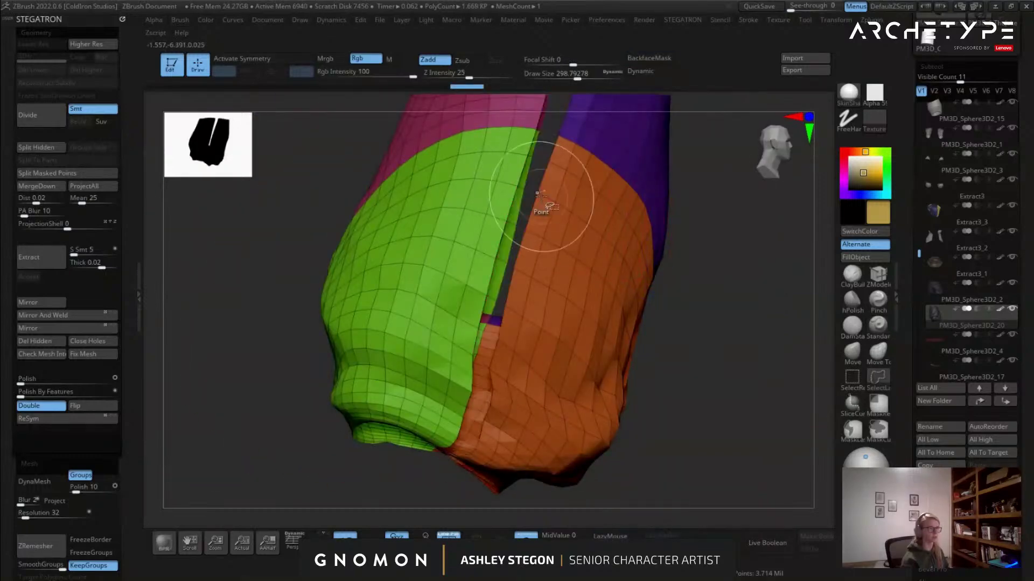
ctrl+shift+click(542, 196)
ctrl+shift+click(559, 202)
click(606, 229)
right_drag(606, 229, 489, 230)
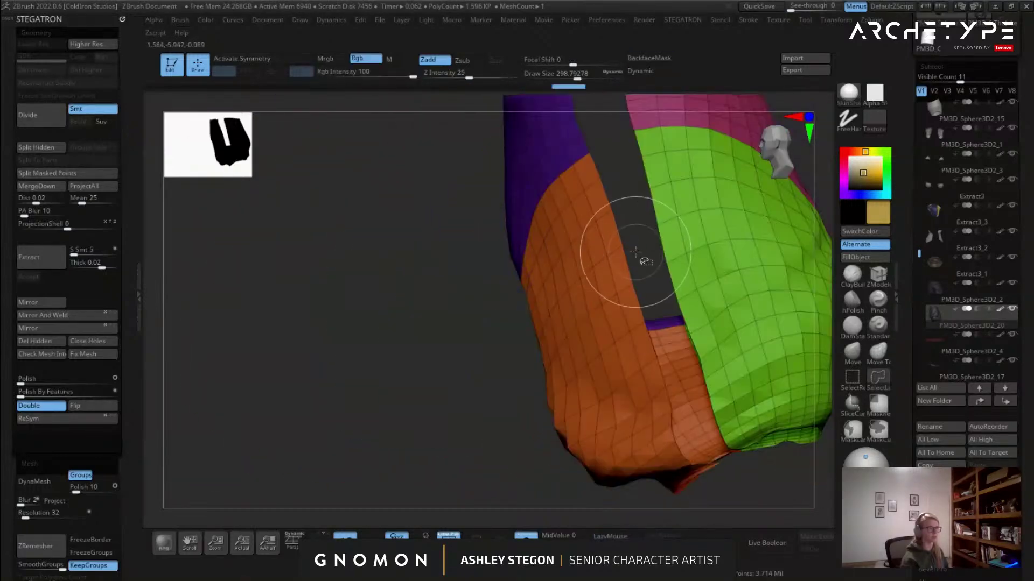
Invert the visibility to keep only the two side strips, assign them one polygroup and delete the hidden geometry.
shift+drag(643, 259, 616, 258)
mouse_move(544, 259)
ctrl+right_down()
mouse_move(519, 233)
mouse_move(538, 236)
ctrl+right_up()
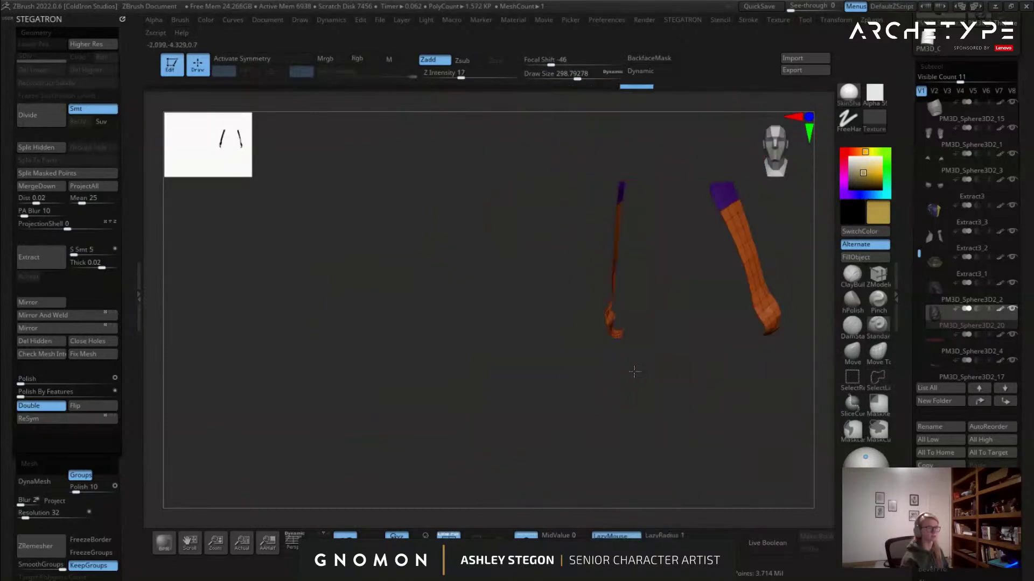
mouse_move(558, 316)
ctrl+right_down()
mouse_move(570, 330)
mouse_move(517, 335)
mouse_move(446, 276)
ctrl+right_up()
key(ctrl+w)
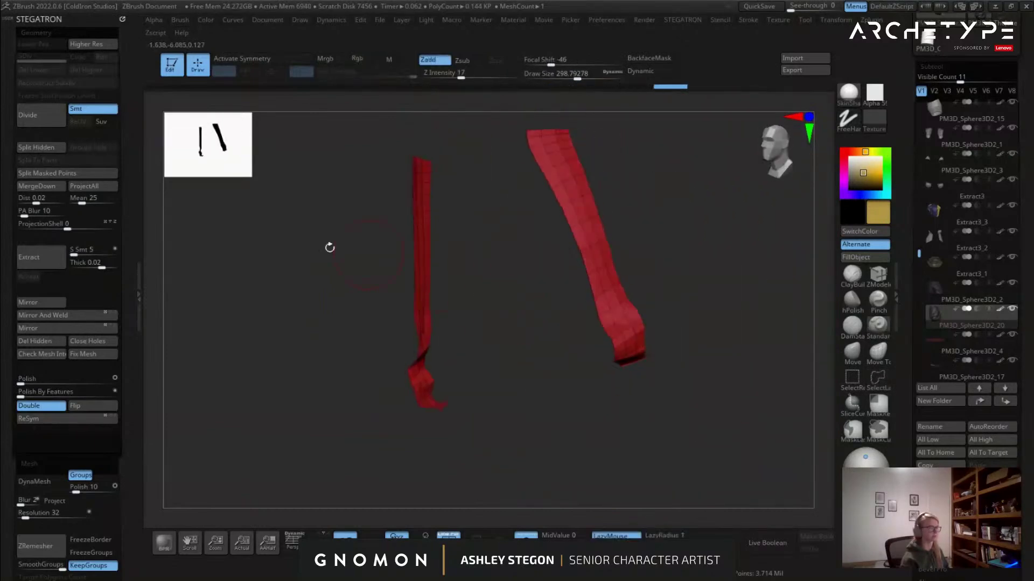
click(36, 341)
Bring back the full character and give the side strips thickness with ZModeler's QMesh, so they stand out from the trousers.
right_drag(270, 321, 521, 496)
click(523, 533)
right_drag(657, 345, 621, 333)
click(882, 277)
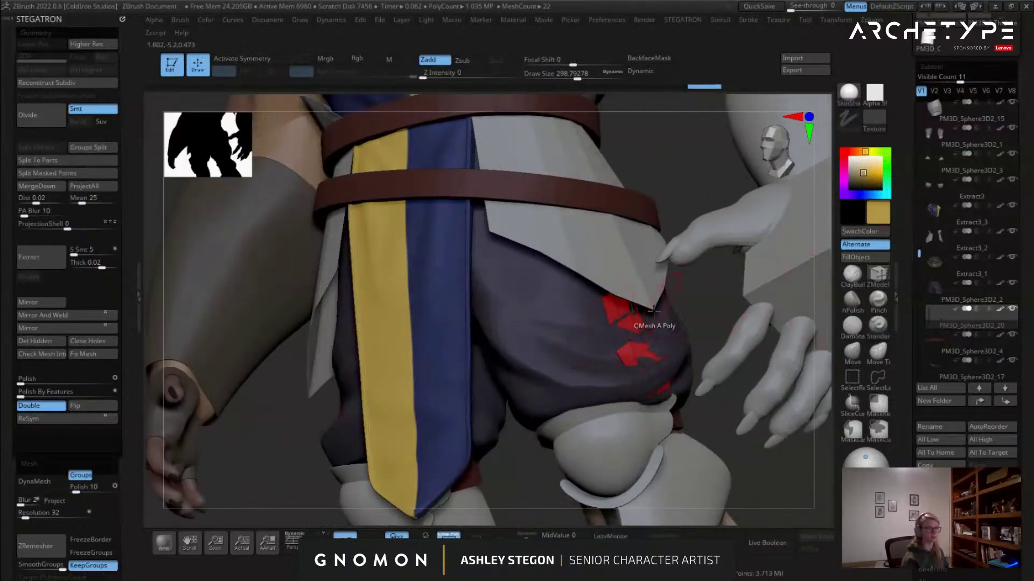
ctrl+right_drag(572, 308, 589, 343)
key(space)
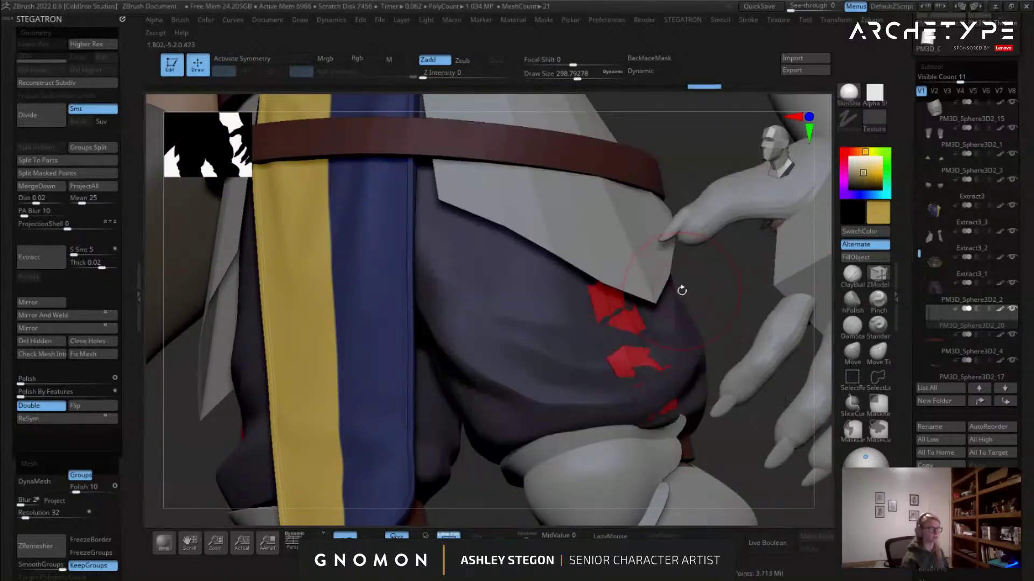
right_drag(588, 361, 622, 353)
drag(620, 357, 625, 358)
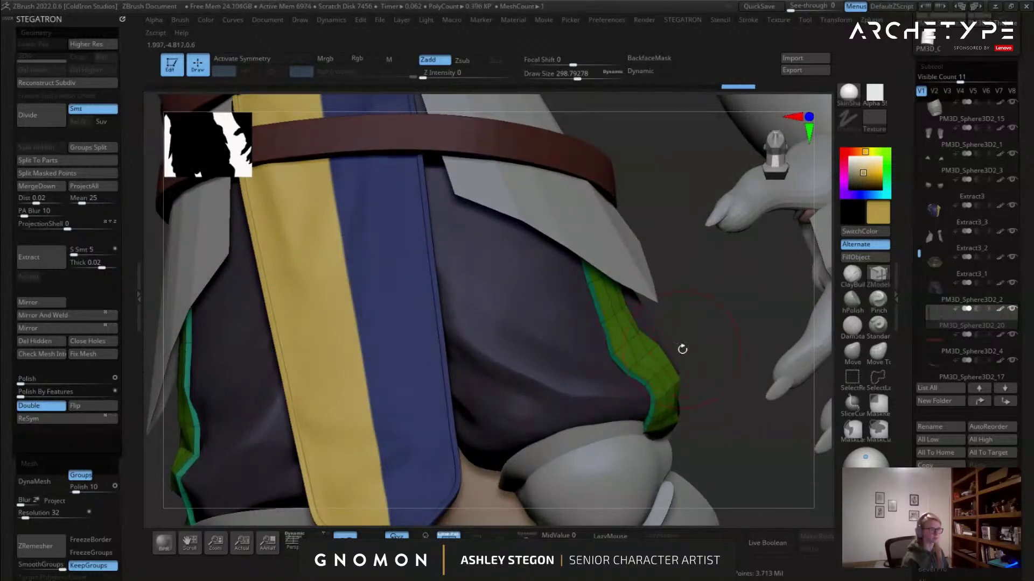
Smooth the side strips with dynamic subdivision, turn off the wireframe display and check them on the character.
key(d)
key(shift+f)
shift+drag(703, 337, 620, 318)
drag(673, 366, 661, 370)
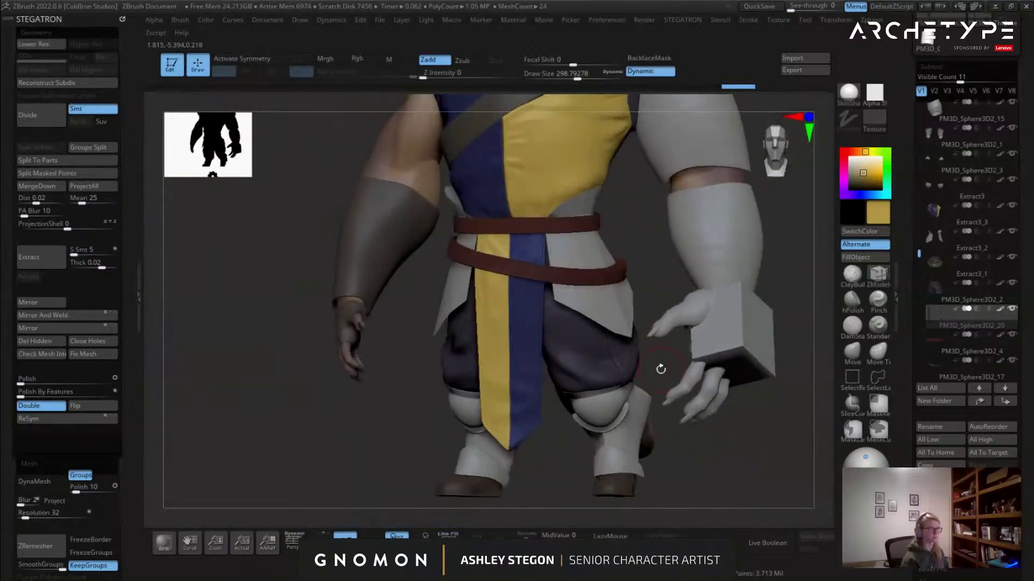
right_drag(619, 356, 594, 345)
Pick a muted purple and fill the side strips with it, checking the colour against the trousers.
key(c)
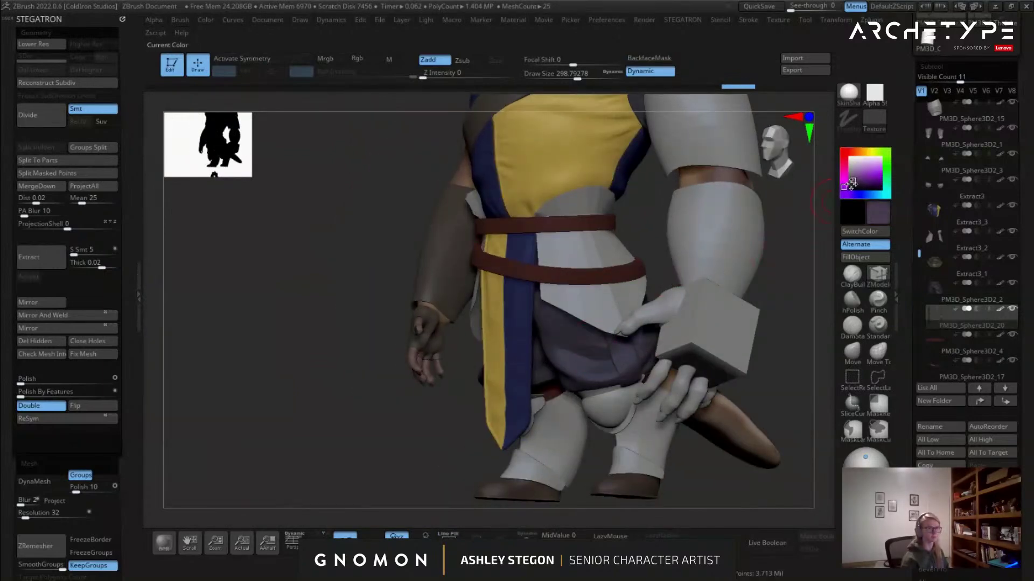
click(859, 258)
drag(746, 291, 768, 259)
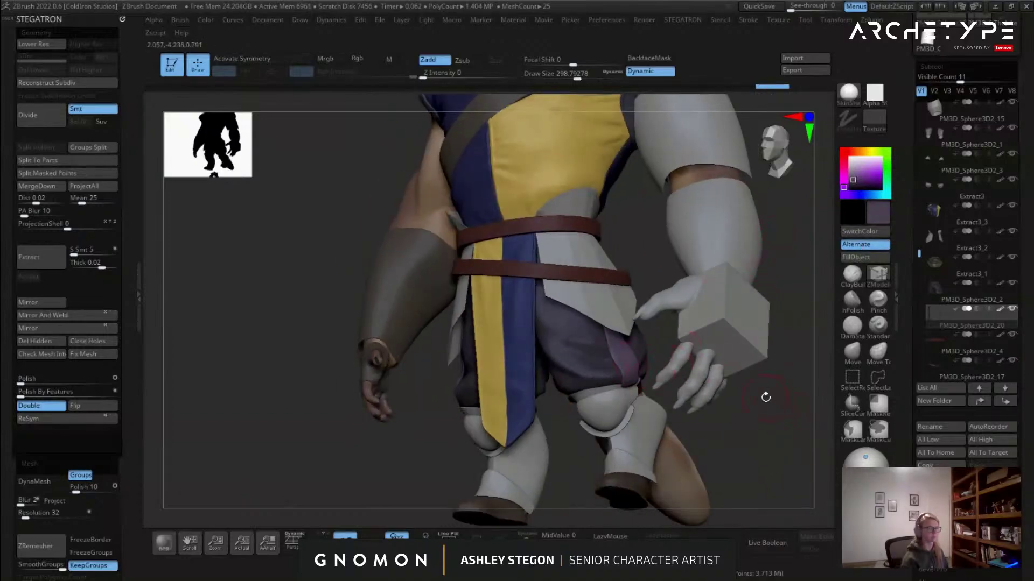
ctrl+right_drag(775, 427, 776, 479)
mouse_move(658, 401)
right_down()
mouse_move(658, 330)
mouse_move(673, 349)
right_up()
Select and isolate the original trousers, lower them to subdivision level 1 and duplicate them with all levels kept.
click(947, 316)
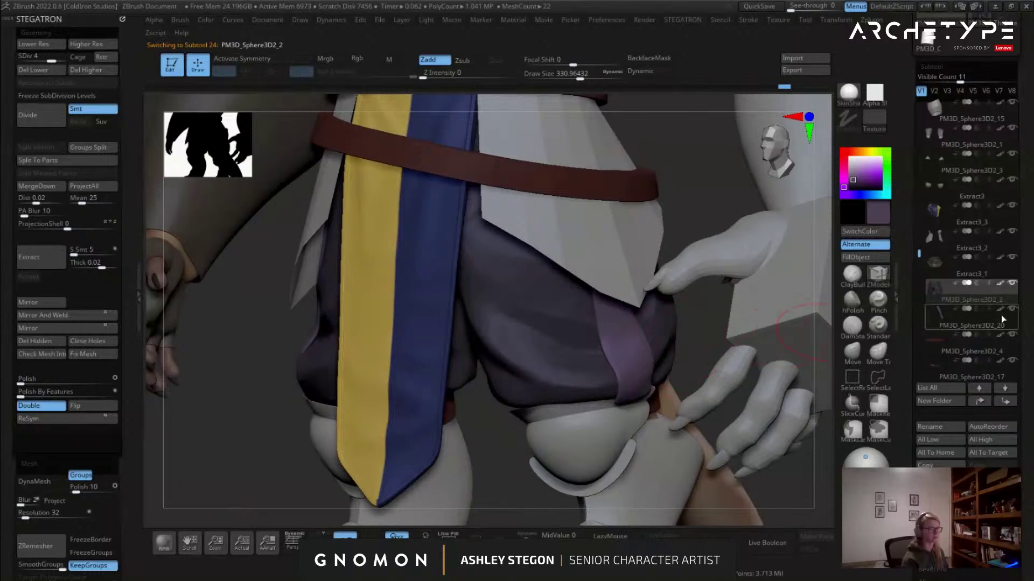
mouse_move(987, 323)
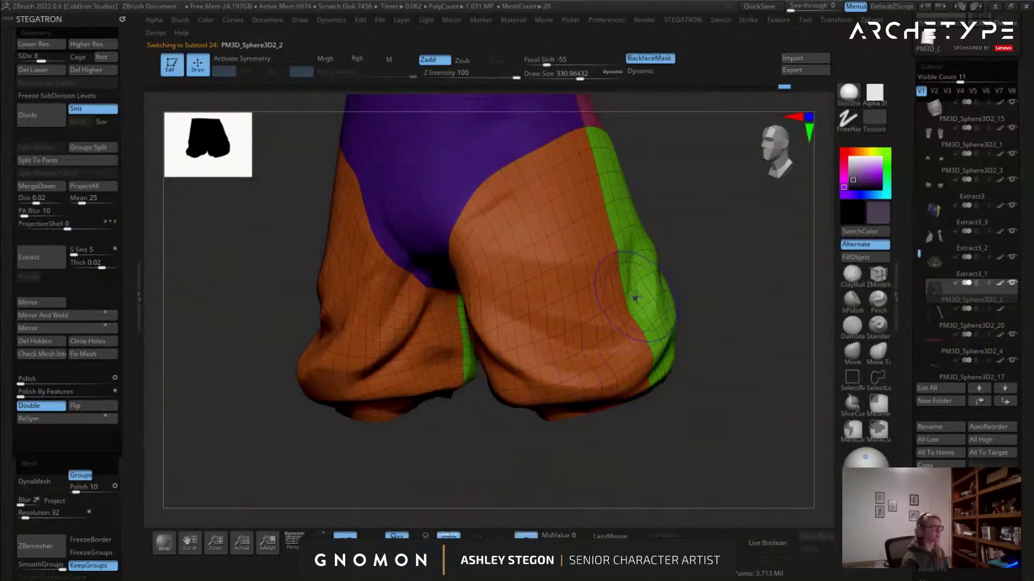
key(shift+d)
key(shift+d)
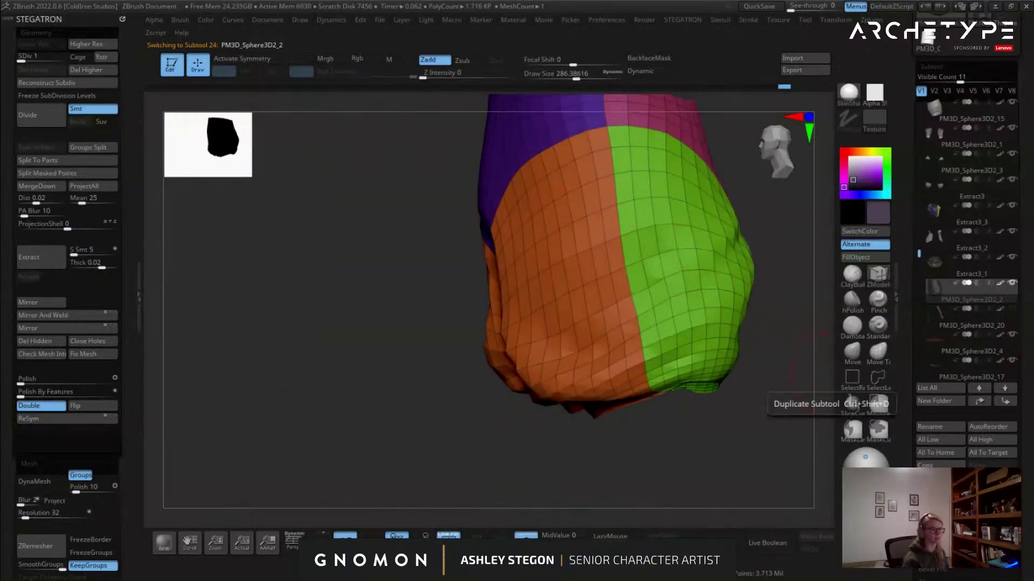
key(ctrl+shift+d)
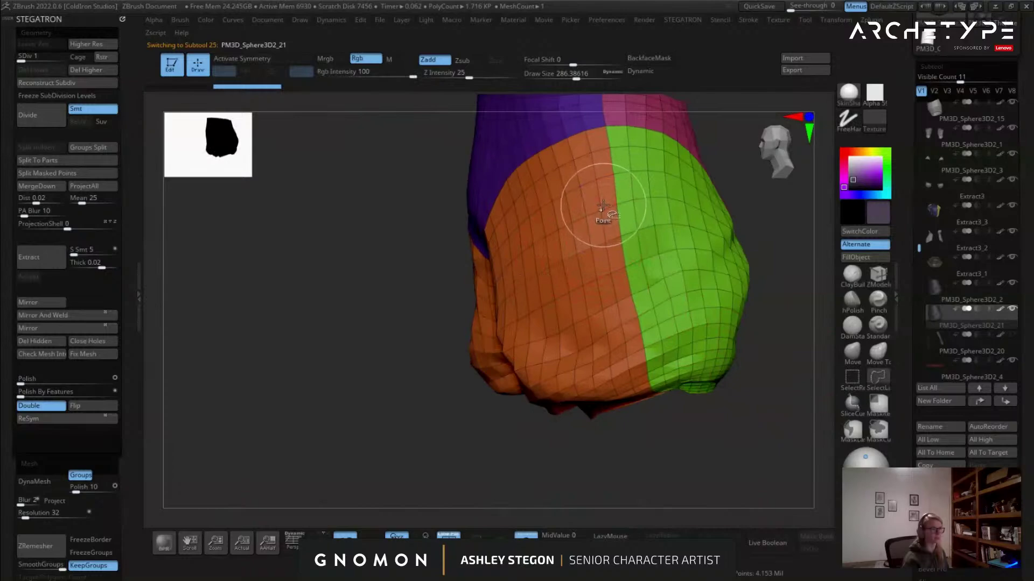
Hide the face loops along both side seams of the new copy and invert the visibility to show only the strips.
key(ctrl+shift+z)
drag(420, 215, 580, 218)
click(470, 214)
click(466, 236)
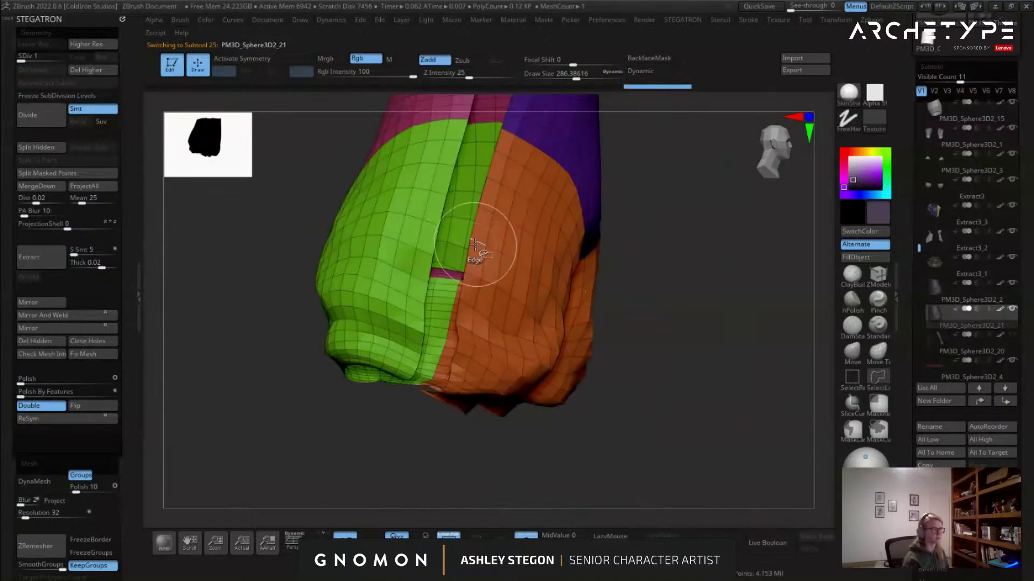
click(472, 247)
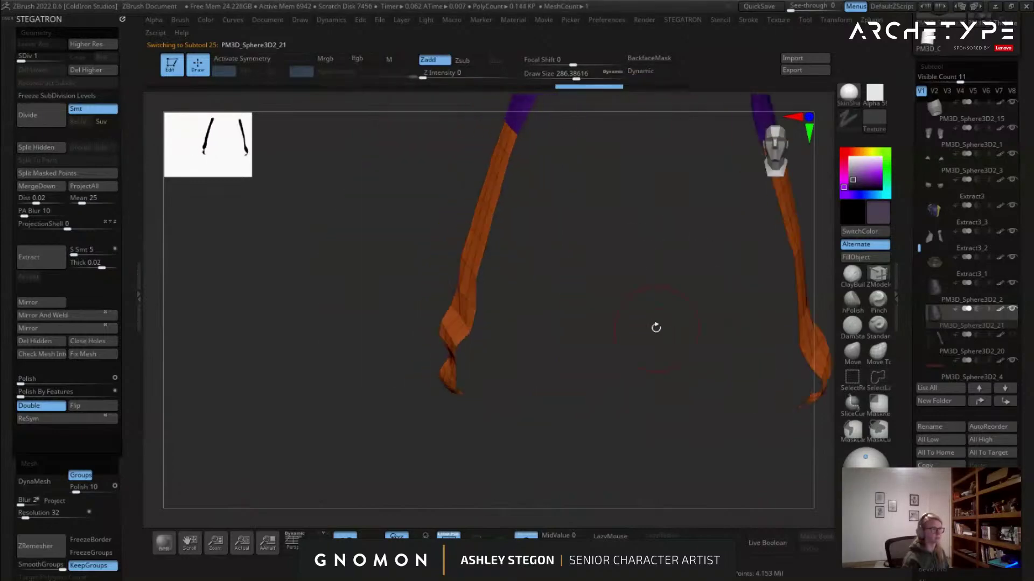
drag(656, 328, 451, 310)
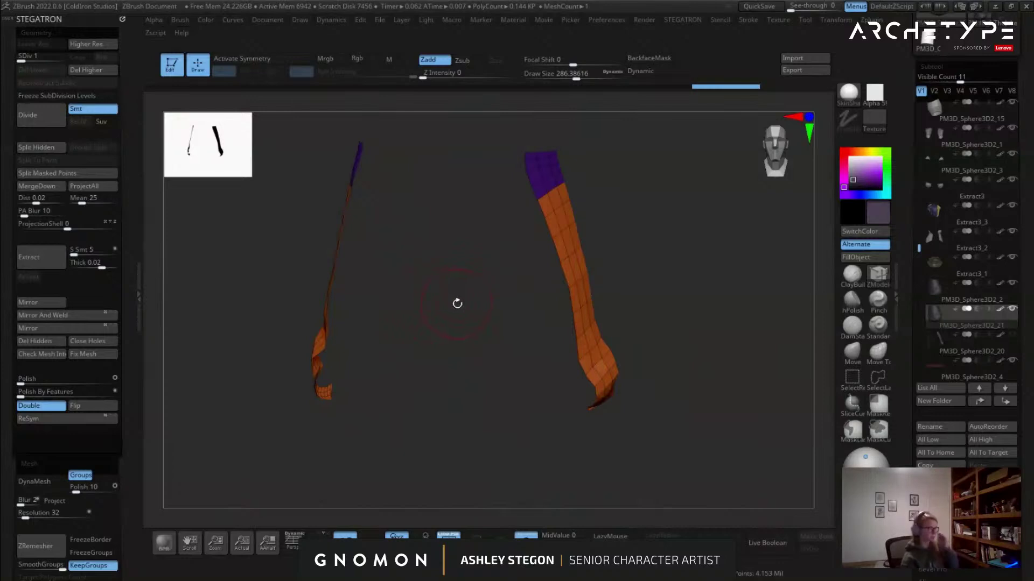
drag(358, 297, 424, 314)
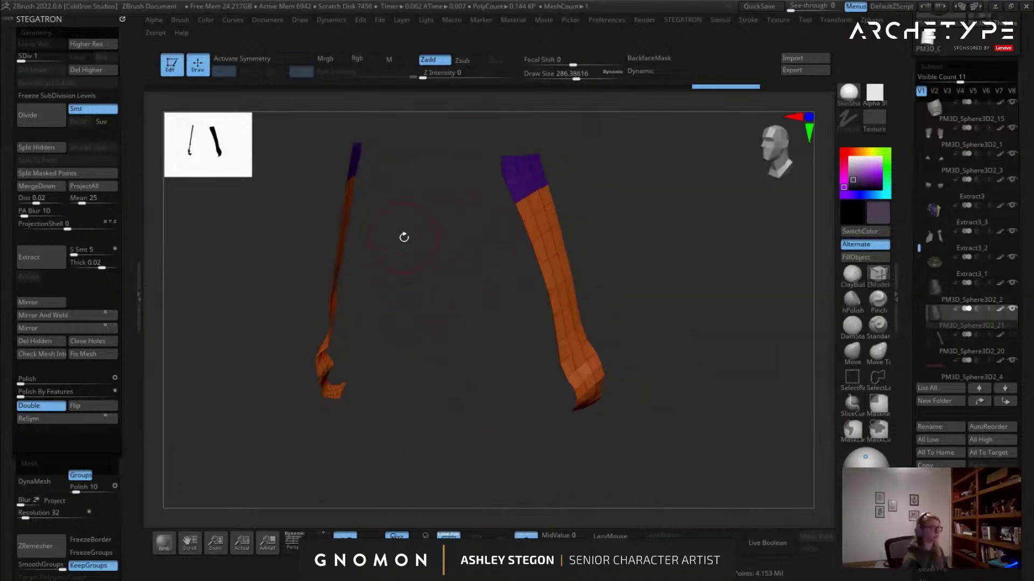
Raise the visible strips to subdivision level 5, delete the lower levels and inspect their dense wireframe.
key(d)
key(d)
key(d)
key(d)
key(shift+f)
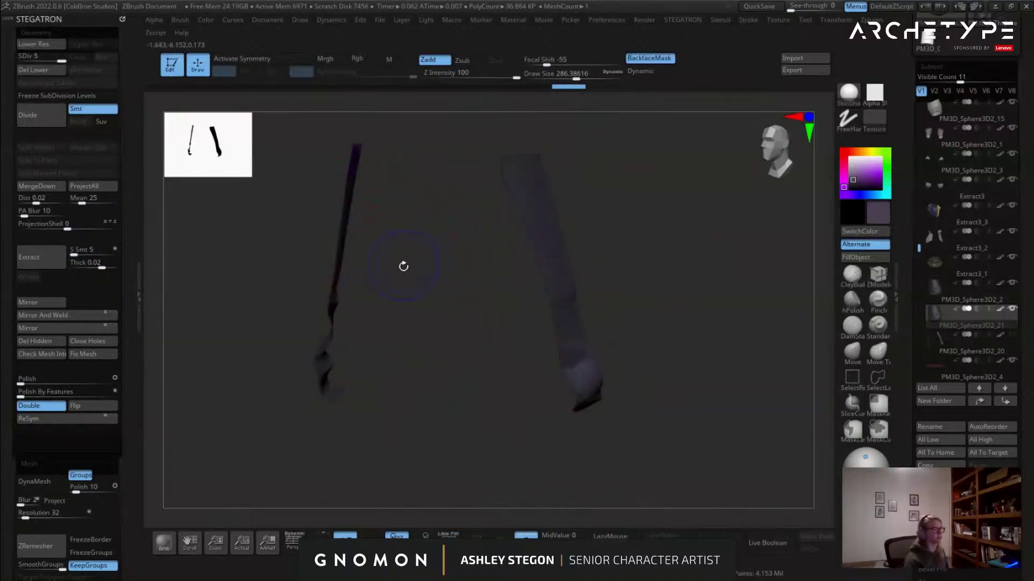
click(44, 70)
right_drag(341, 193, 487, 297)
key(shift+f)
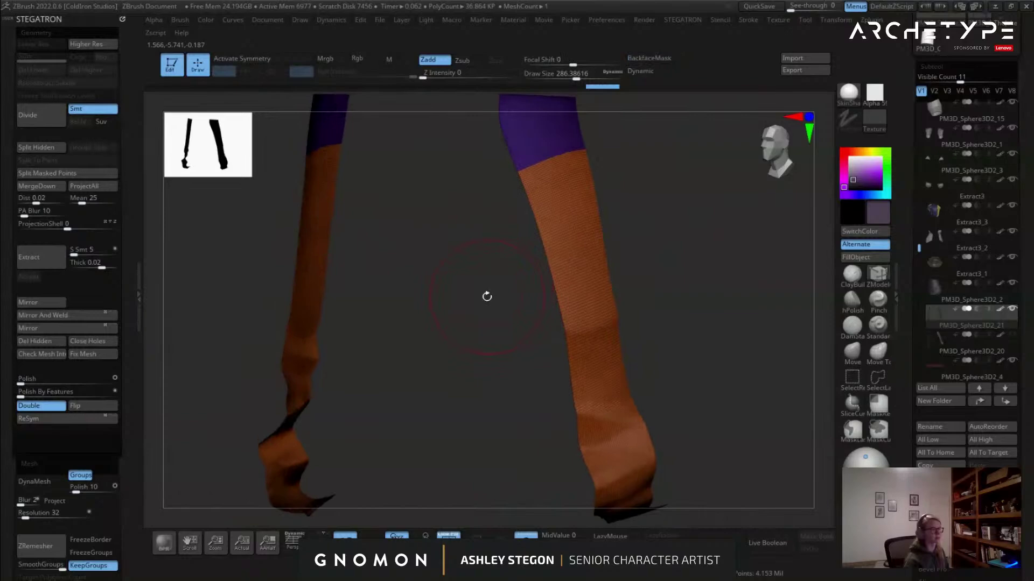
ctrl+right_drag(458, 328, 412, 302)
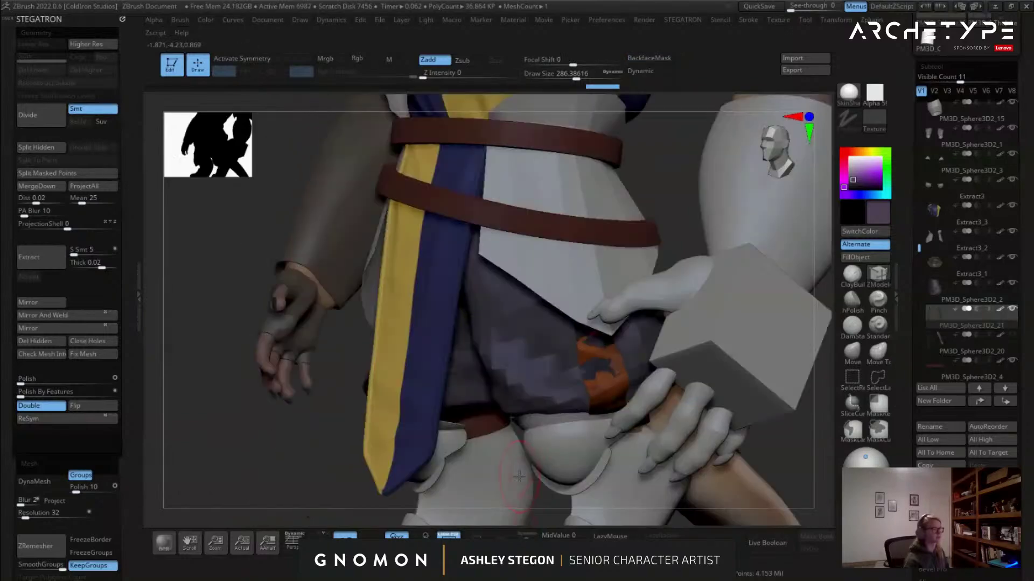
Raise the original trousers to subdivision level 5 and reselect the dense side strips to compare how they fit.
drag(742, 280, 667, 312)
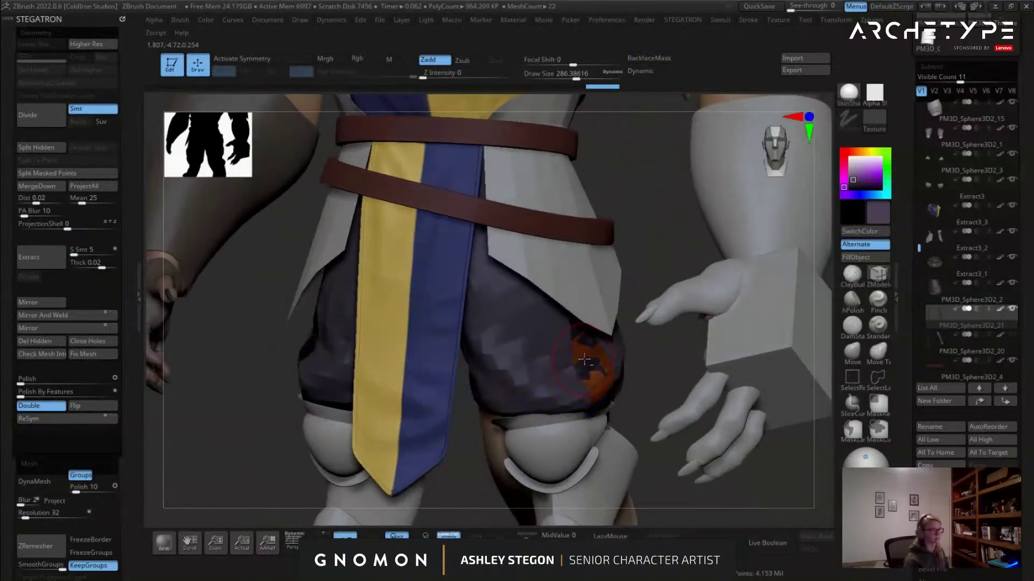
scroll(741, 401, up, 5)
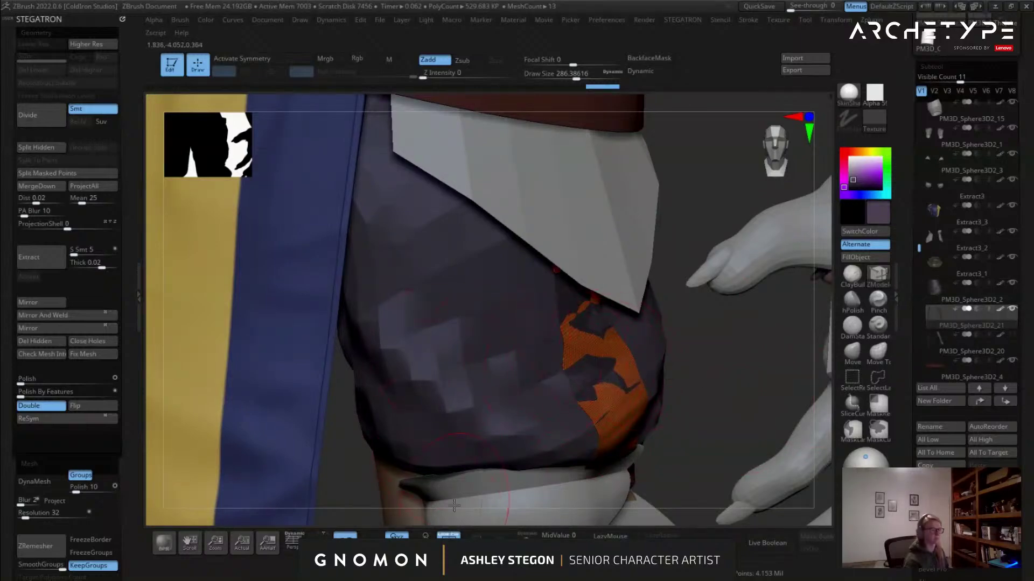
click(953, 297)
key(shift+f)
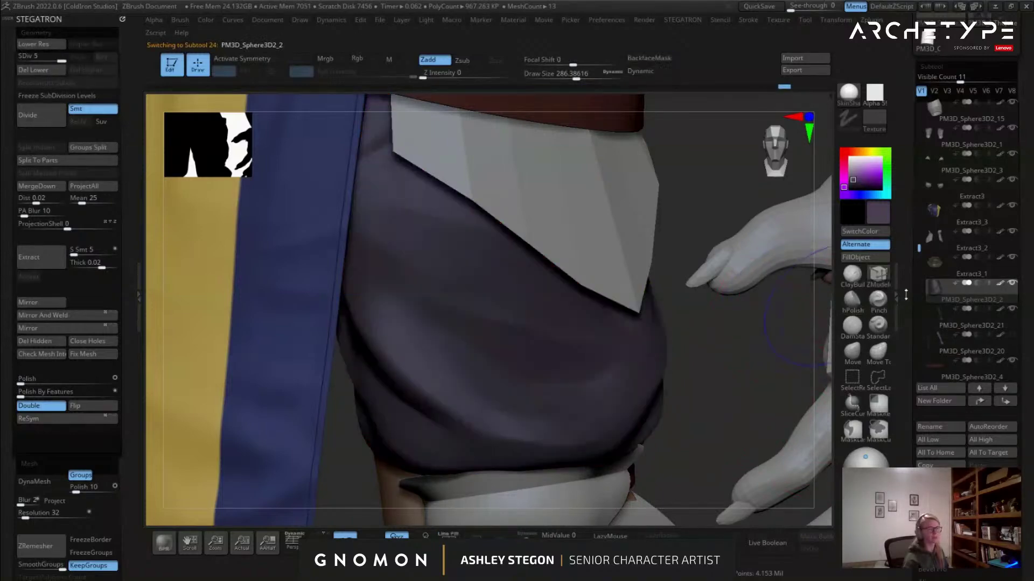
click(947, 323)
key(shift+f)
mouse_move(589, 359)
right_down()
mouse_move(542, 362)
mouse_move(556, 357)
right_up()
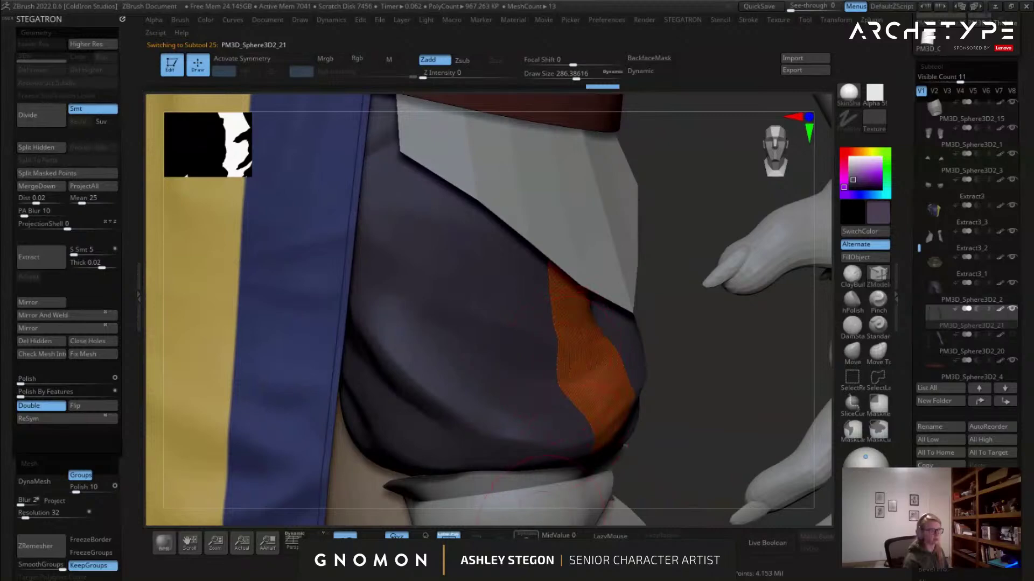
Isolate the dense side strips, reduce the brush size to about 90 and extrude their whole polygroup to give them thickness.
click(526, 536)
ctrl+right_drag(556, 409, 567, 430)
key(s)
drag(507, 367, 487, 367)
ctrl+right_drag(541, 401, 551, 446)
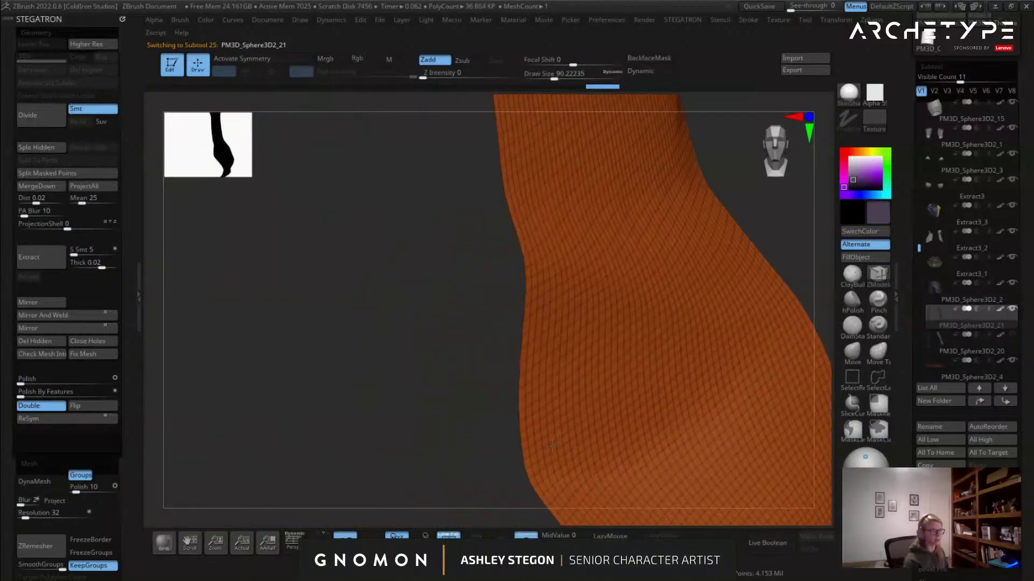
drag(538, 336, 557, 482)
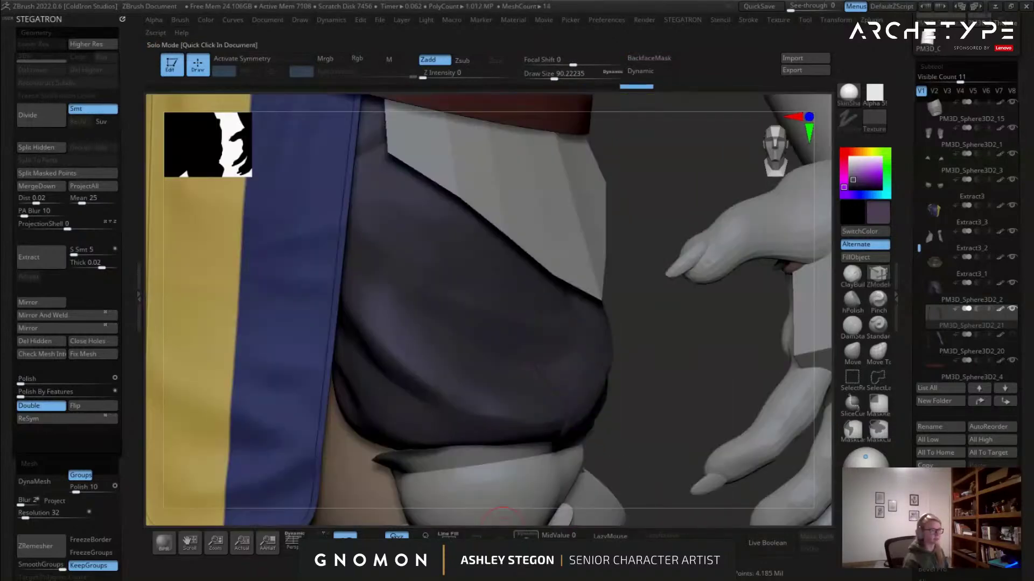
mouse_move(544, 446)
mouse_down()
mouse_move(517, 430)
mouse_move(532, 453)
mouse_move(554, 445)
mouse_up()
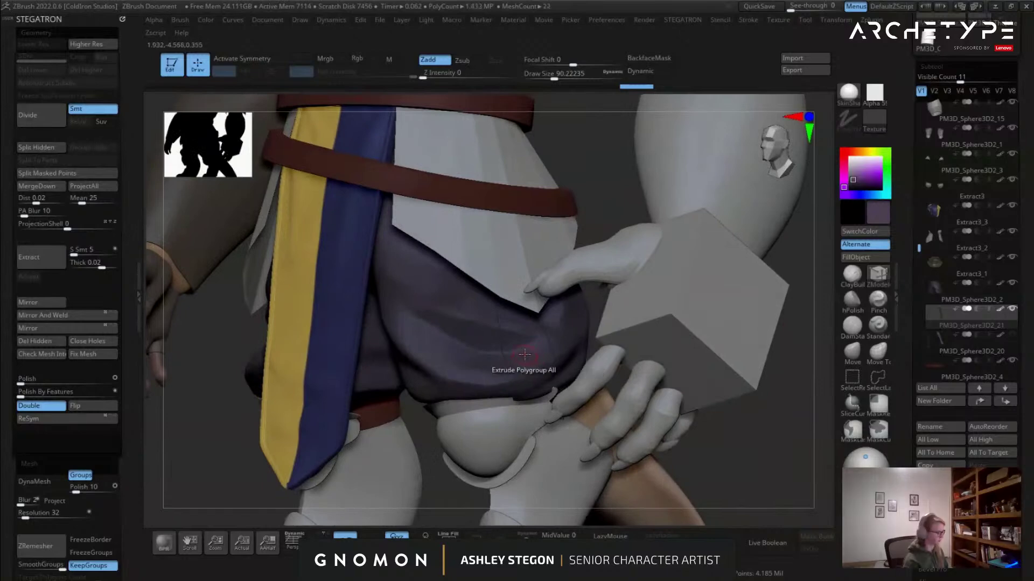
Pick a more saturated dark purple, fill the dense side strips with it and check the colour against the trousers.
key(c)
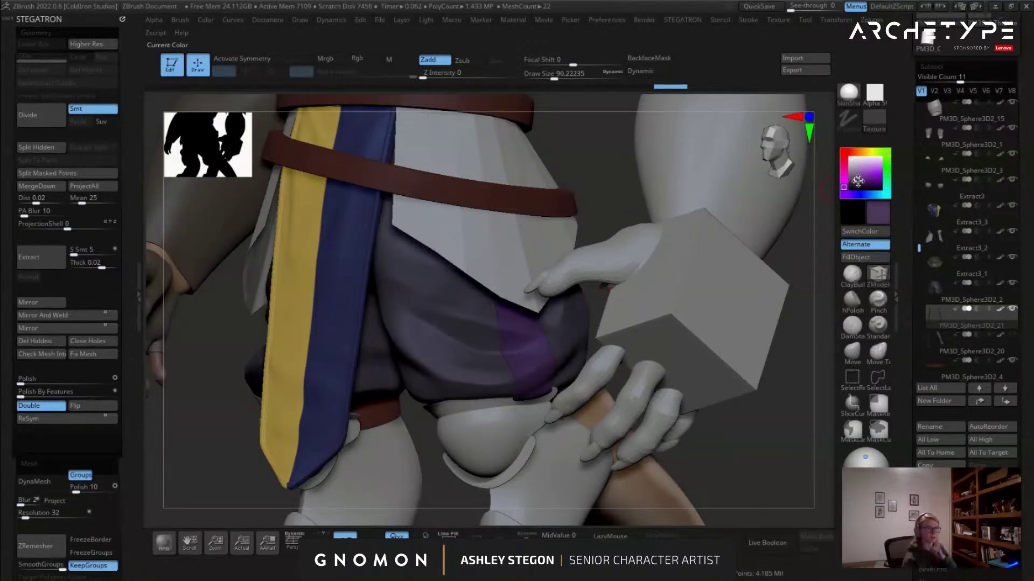
click(856, 257)
drag(474, 382, 680, 347)
drag(622, 288, 570, 333)
right_drag(576, 328, 581, 347)
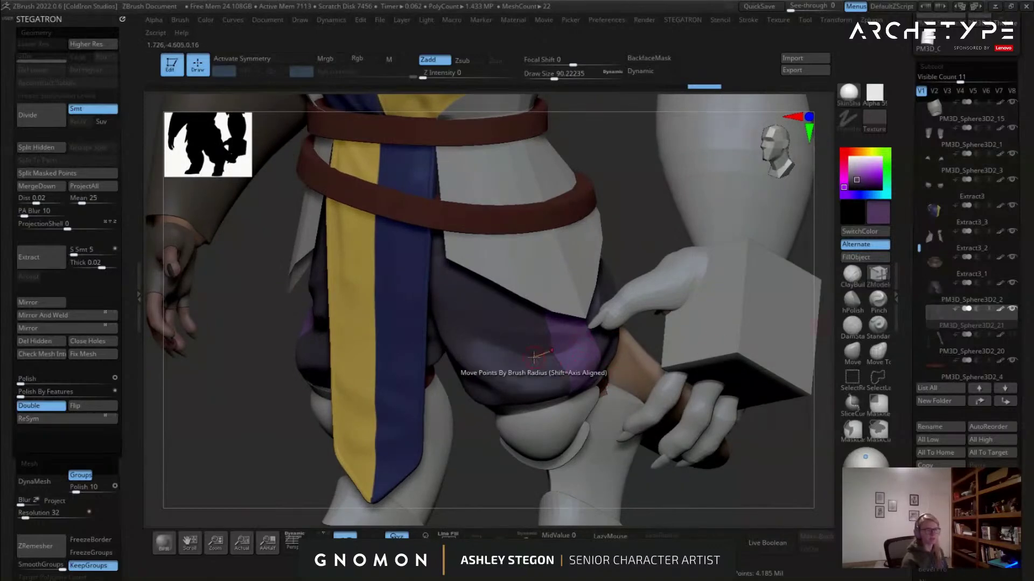
drag(829, 323, 822, 311)
Select the low-poly side strips, undo their last two edits and extrude their polygroup into a thin band.
click(967, 347)
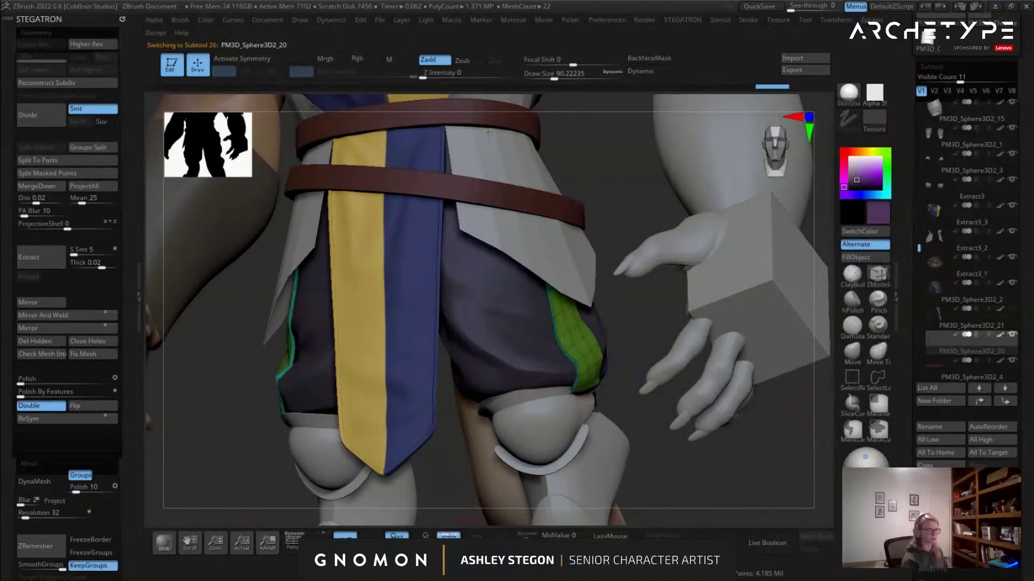
click(527, 535)
alt+drag(601, 344, 606, 389)
key(ctrl+z)
key(ctrl+z)
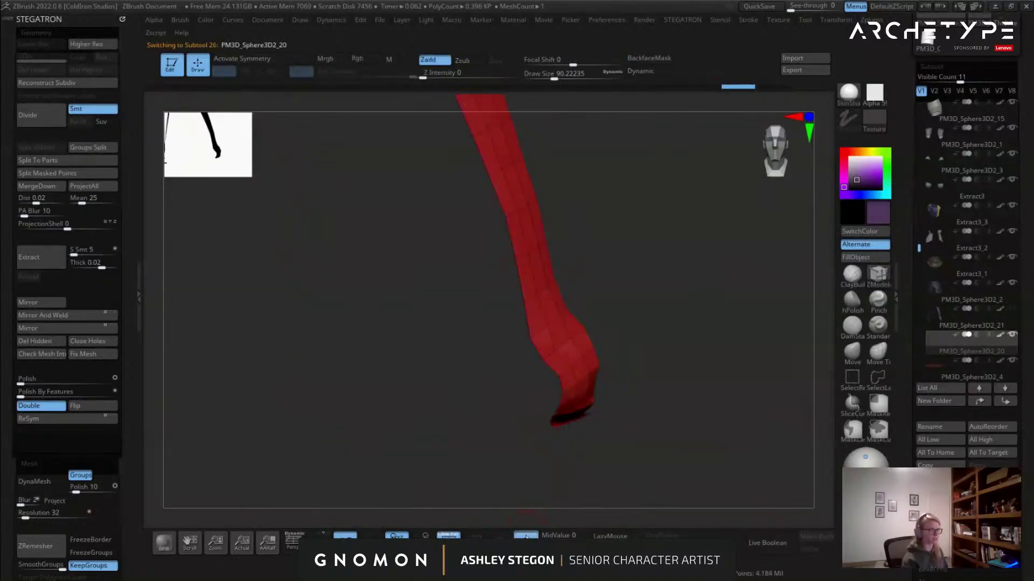
click(528, 535)
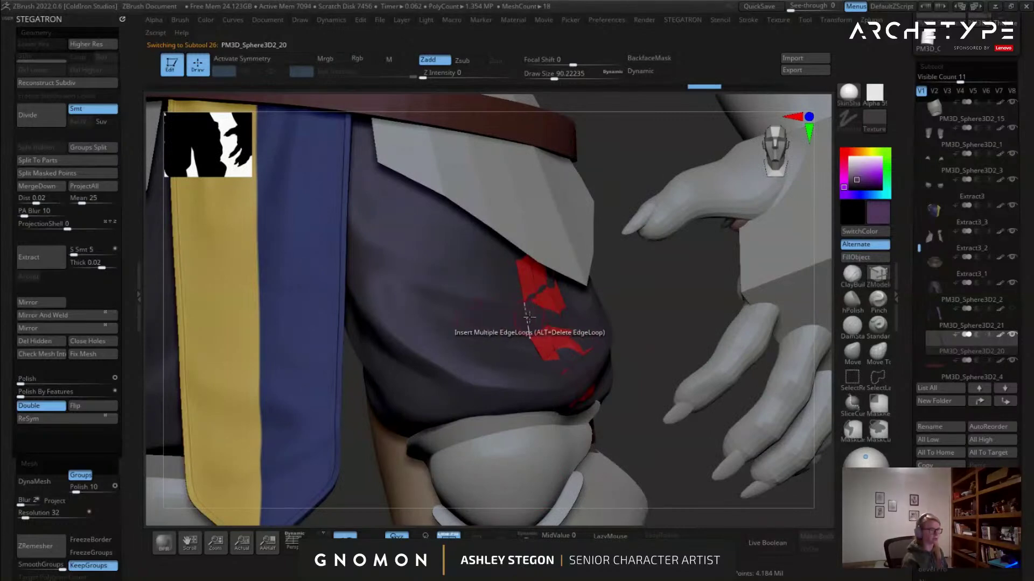
click(527, 534)
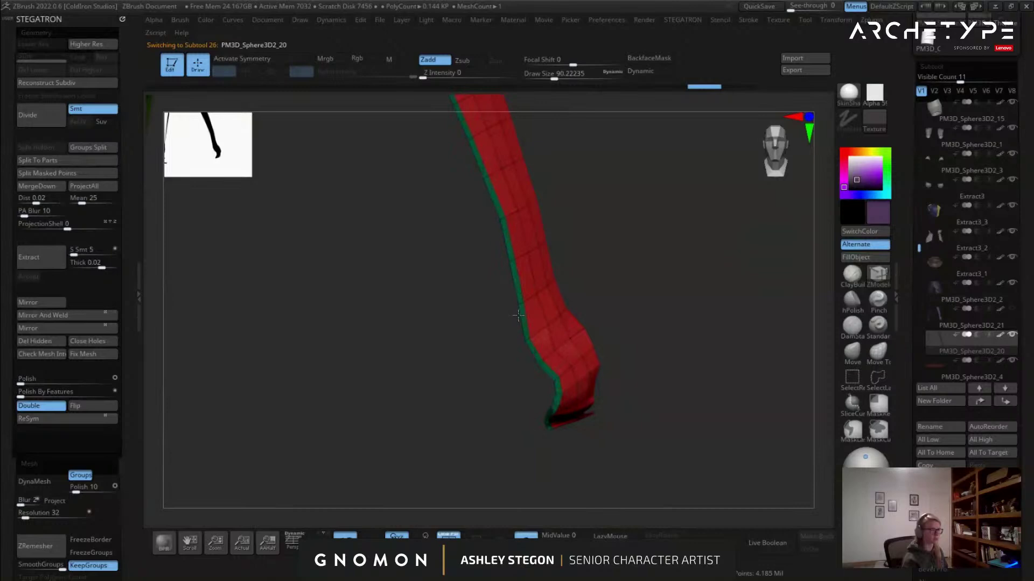
drag(533, 518, 532, 500)
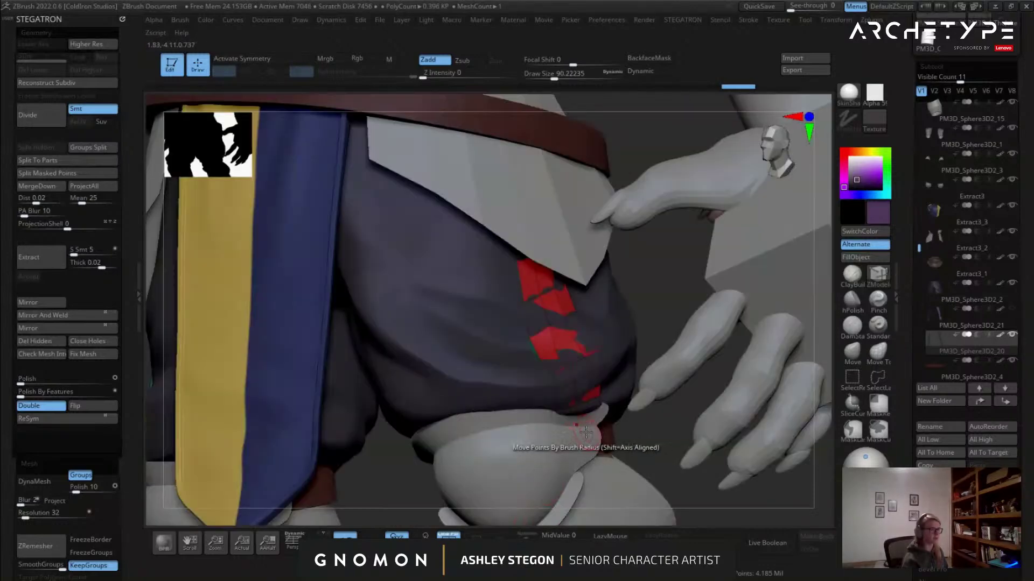
Subdivide the extruded low-poly strips up to level 5 and inspect them in isolation on both legs.
key(d)
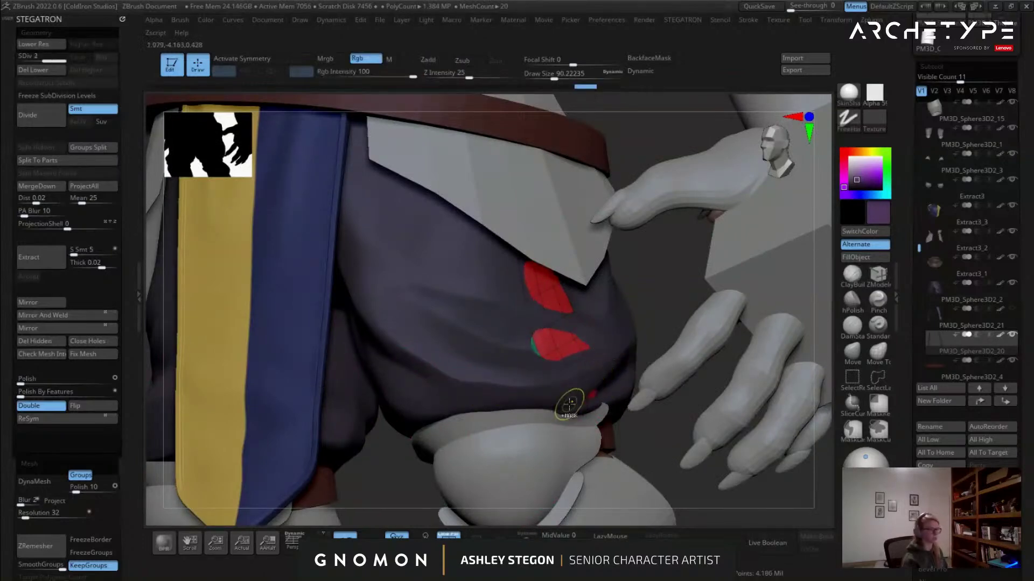
key(shift+d)
click(527, 536)
drag(206, 425, 211, 425)
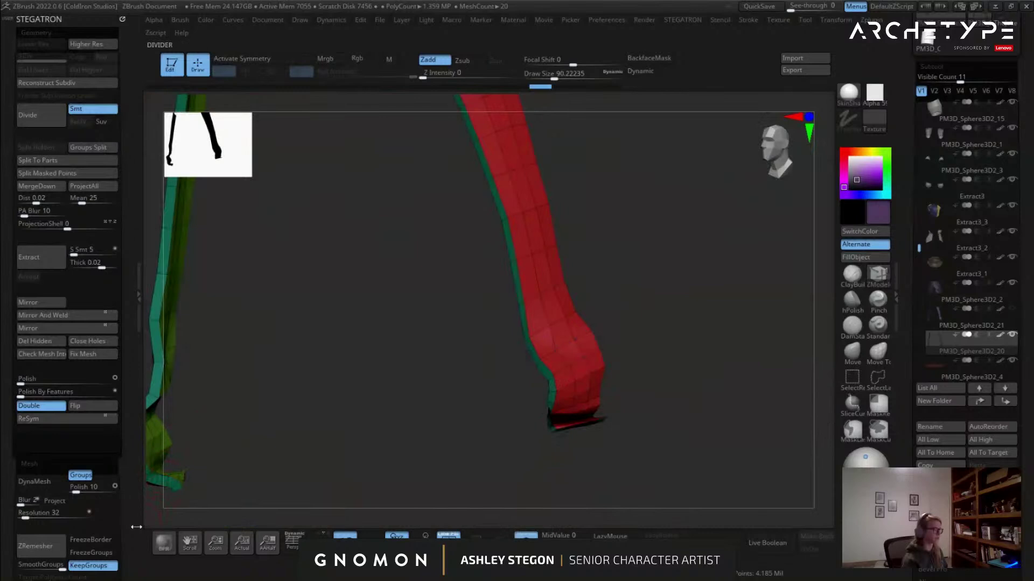
scroll(53, 377, down, 10)
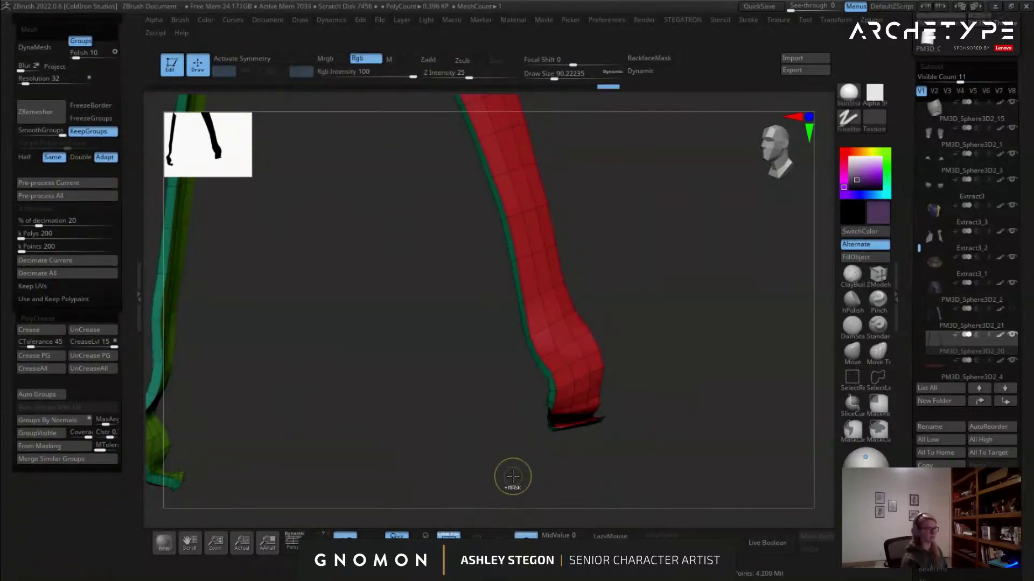
click(526, 536)
click(525, 535)
key(w)
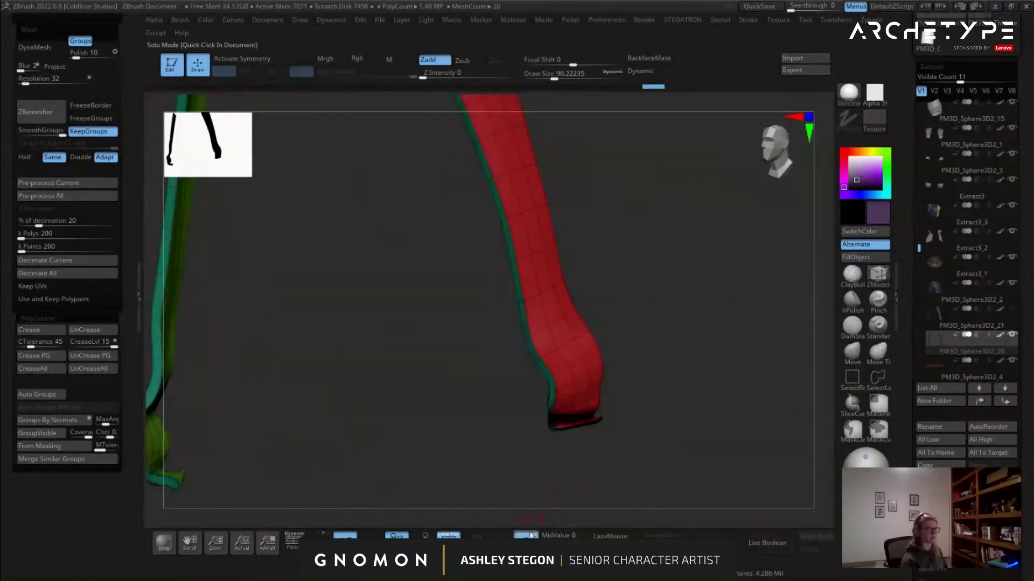
ctrl+click(553, 324)
mouse_move(323, 372)
mouse_down()
mouse_move(388, 378)
mouse_move(493, 346)
mouse_move(540, 362)
mouse_move(512, 351)
mouse_move(451, 423)
mouse_up()
key(q)
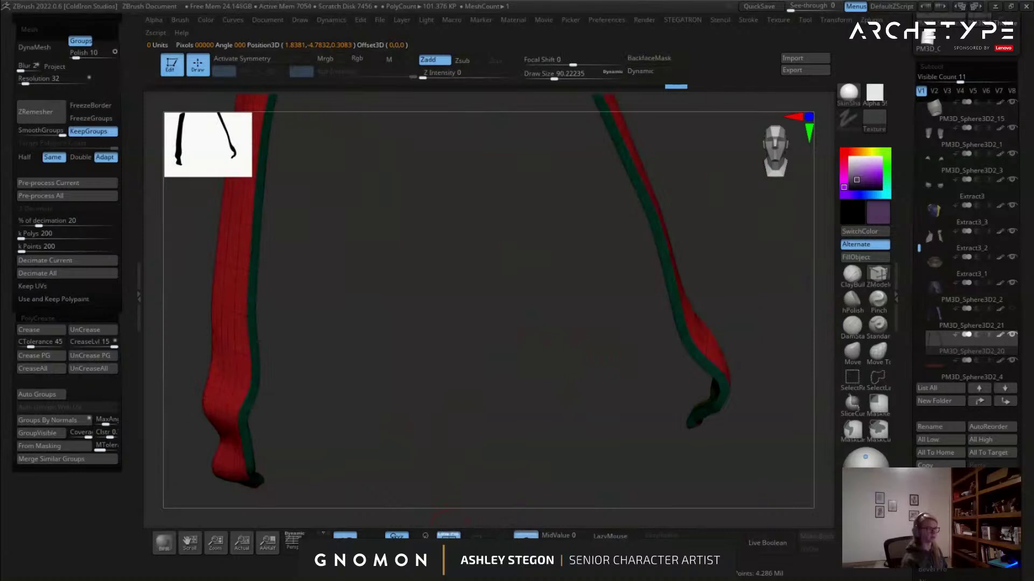
Hide every subtool except the original trousers and the extruded low-poly strips, leaving the strips selected.
click(526, 536)
shift+click(1012, 334)
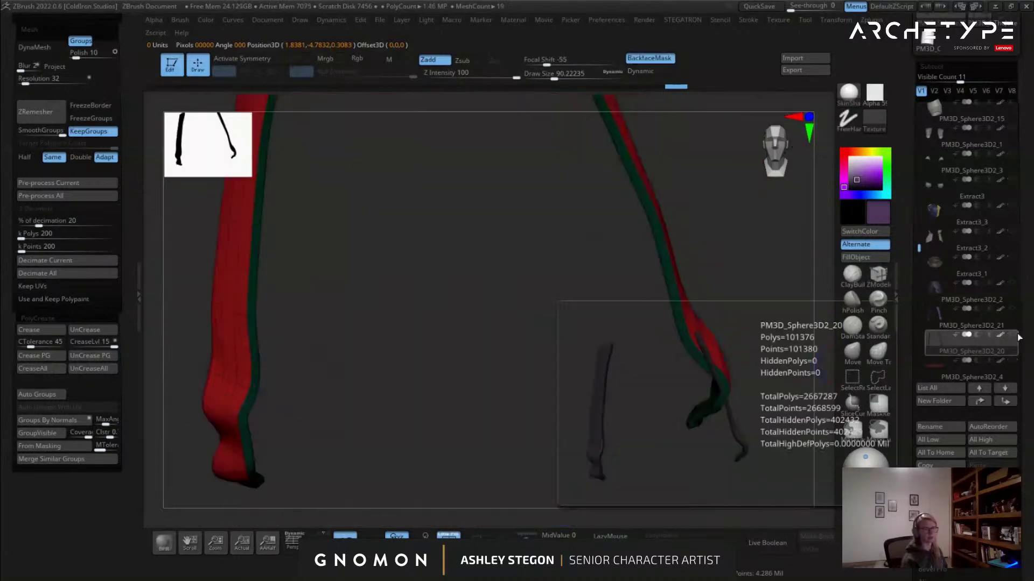
click(1012, 309)
drag(802, 305, 684, 330)
click(972, 327)
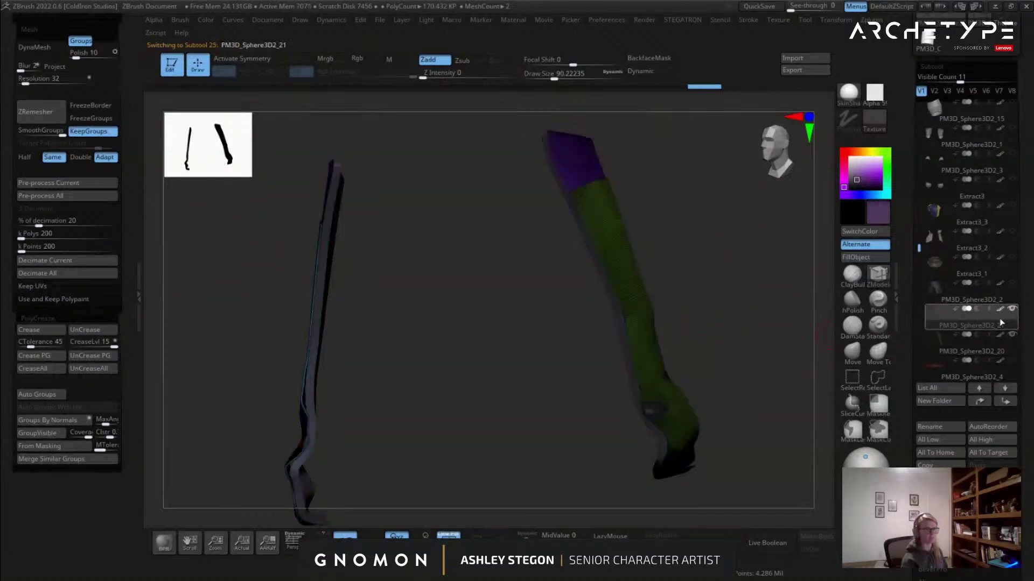
click(967, 291)
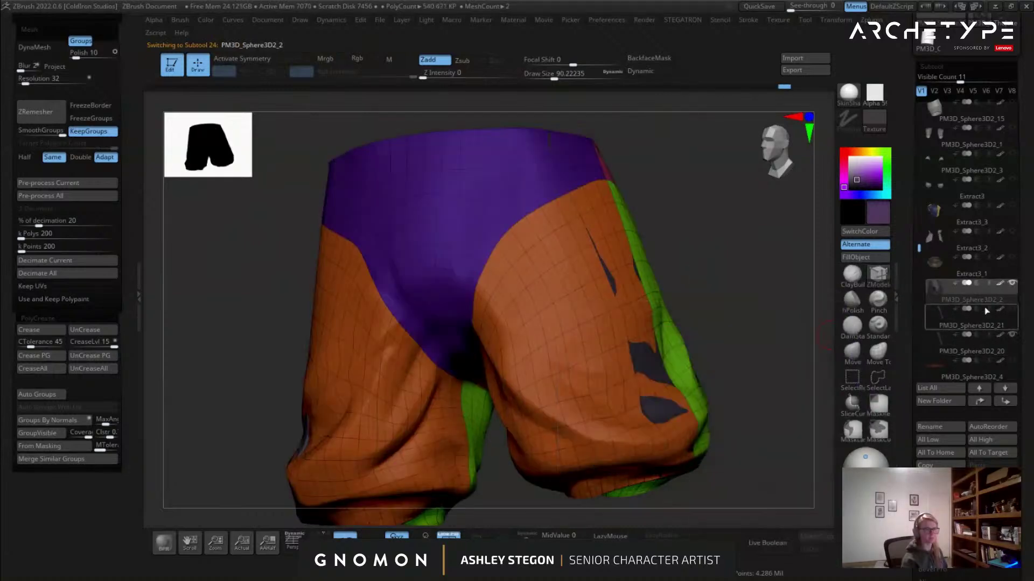
click(990, 349)
Enlarge the brush to about 338, lower the strips to subdivision level 2 and smooth them against the trousers.
mouse_move(766, 377)
mouse_down()
mouse_move(715, 358)
mouse_move(708, 372)
mouse_move(773, 392)
mouse_up()
scroll(916, 407, down, 5)
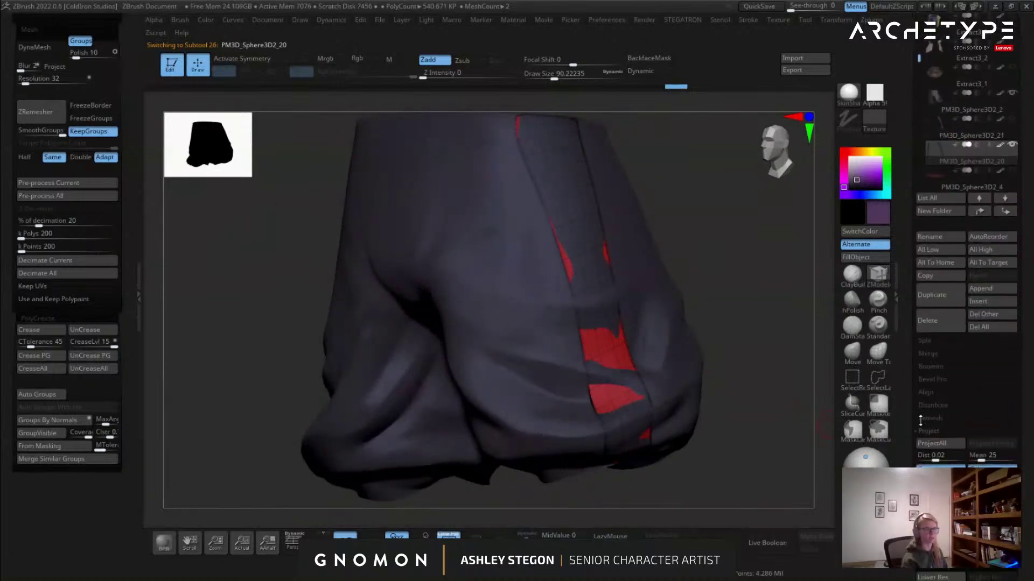
mouse_move(729, 431)
mouse_down()
mouse_move(717, 407)
mouse_move(685, 385)
mouse_up()
key(s)
drag(618, 352, 629, 352)
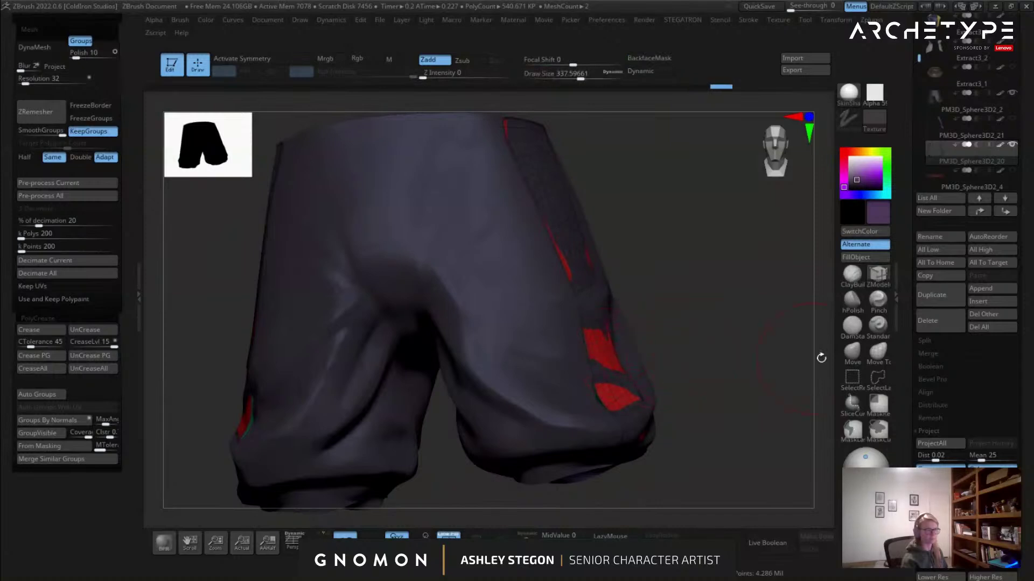
click(841, 359)
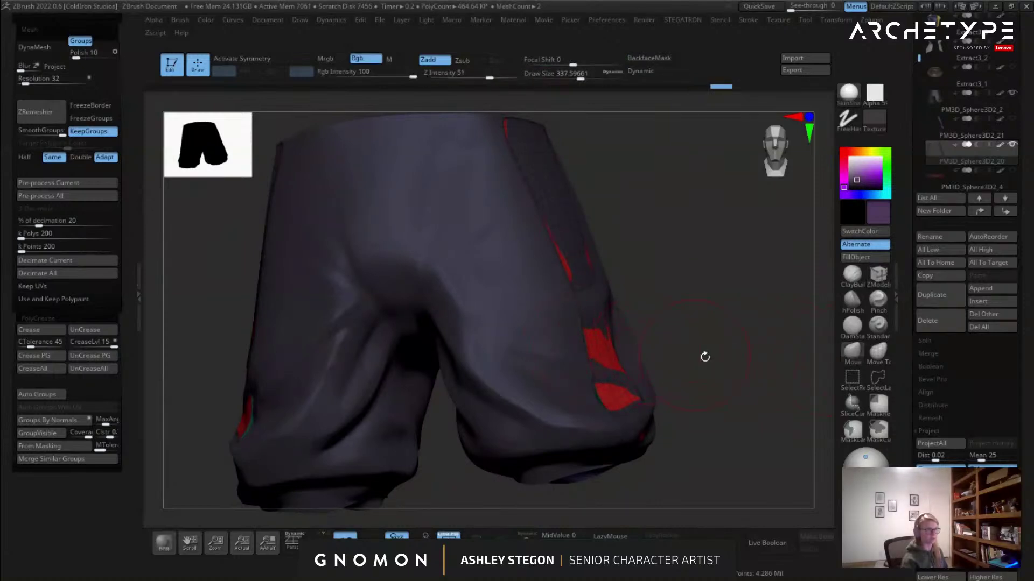
shift+drag(620, 339, 600, 349)
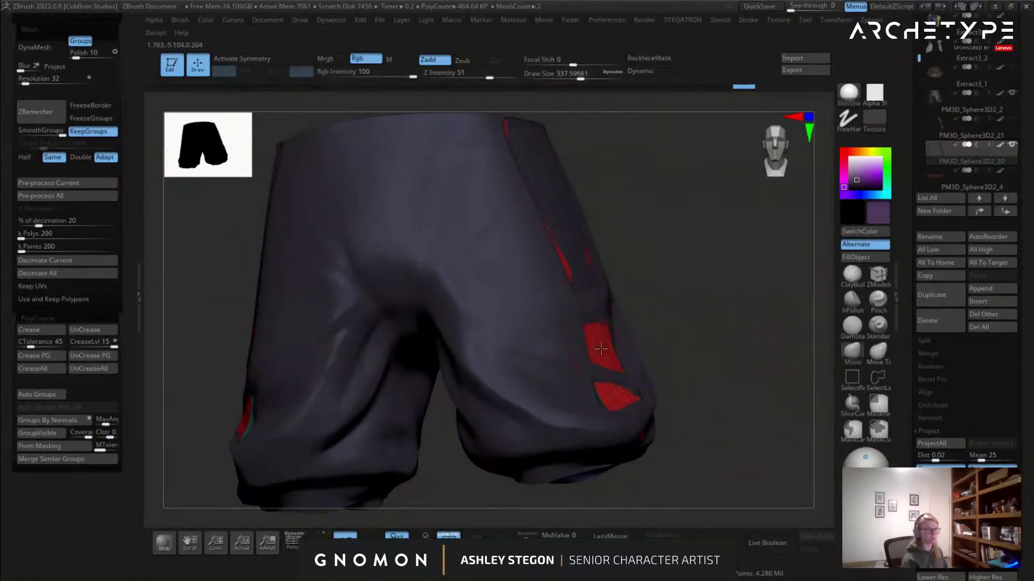
drag(372, 505, 441, 501)
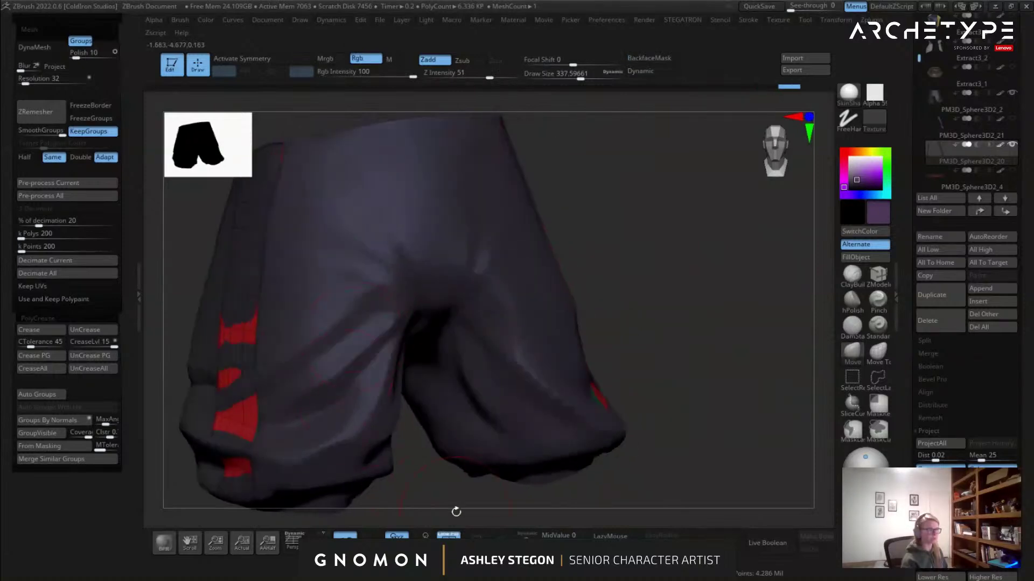
click(221, 386)
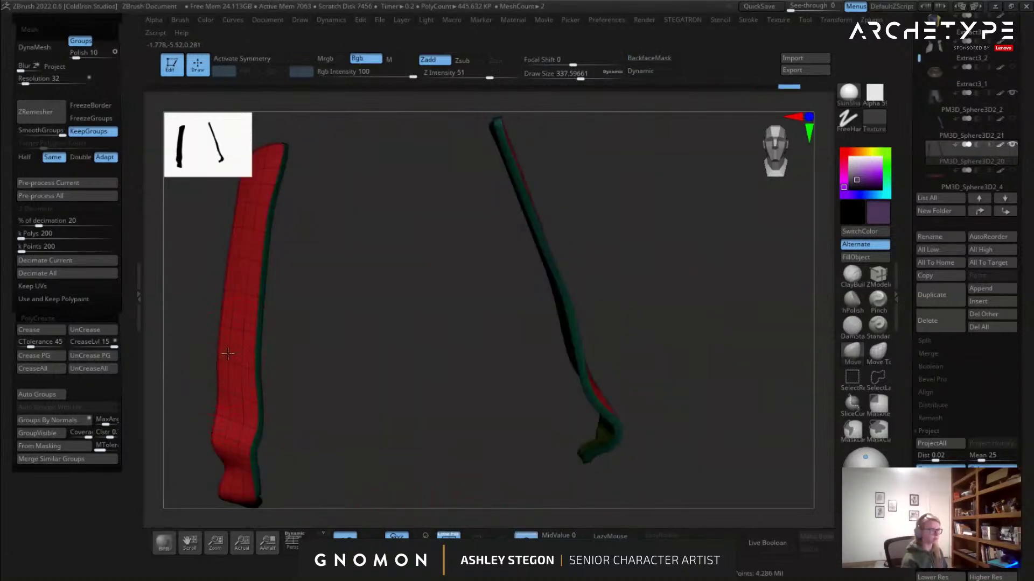
click(525, 535)
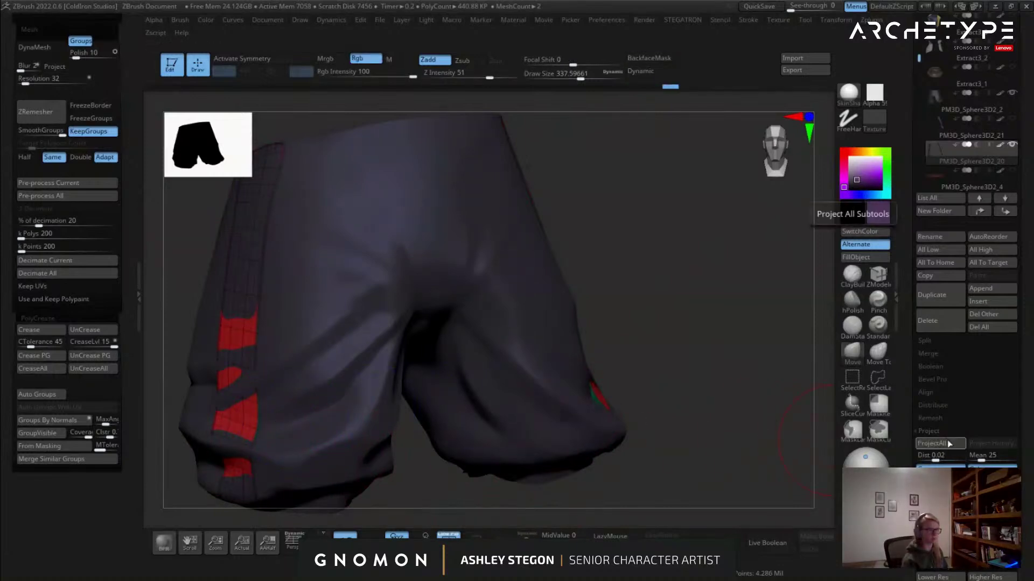
Turn off double-sided display for the strips, raise them to subdivision level 5 and flip their normals.
drag(770, 390, 686, 357)
scroll(73, 210, up, 5)
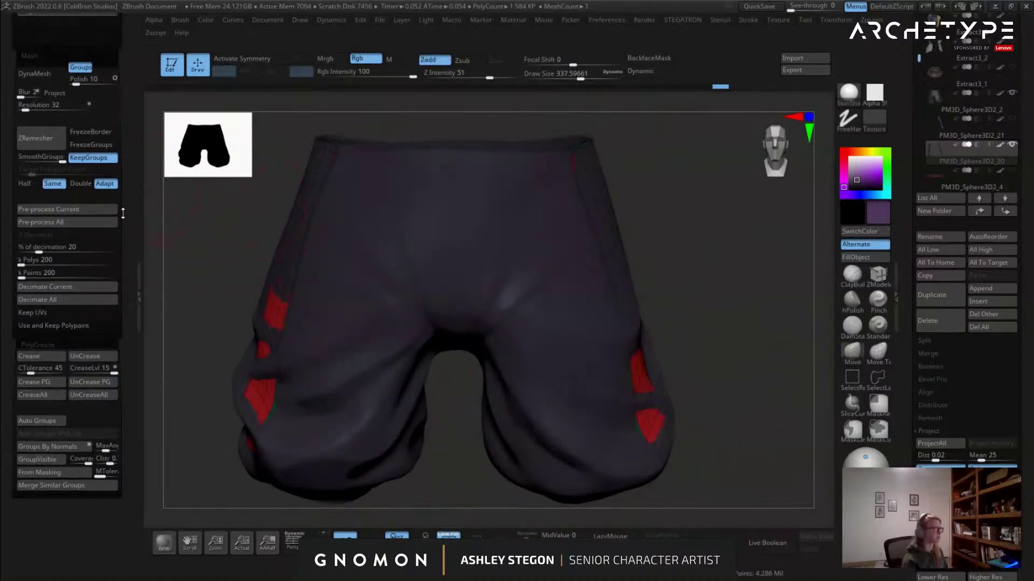
click(30, 176)
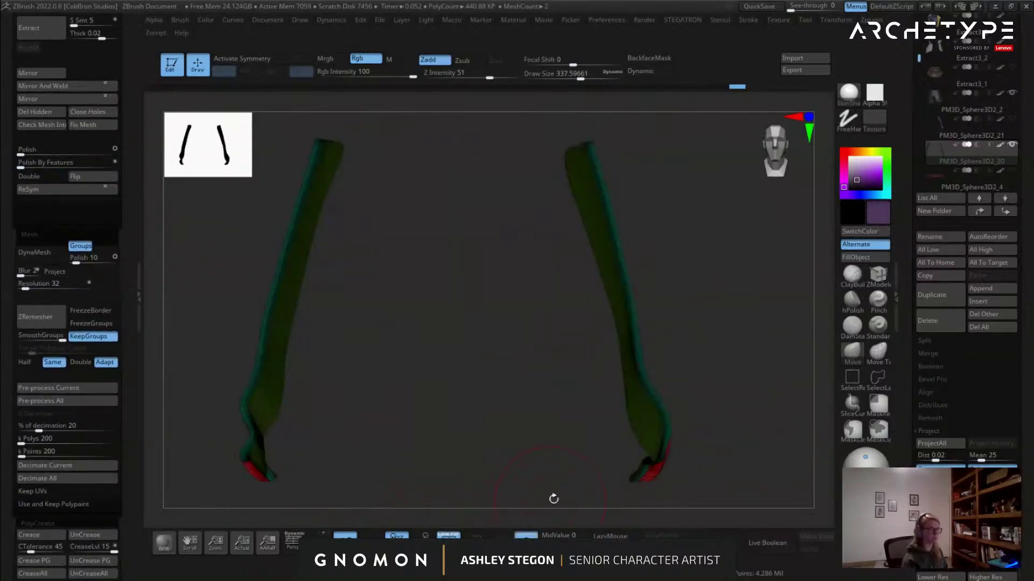
drag(554, 496, 659, 320)
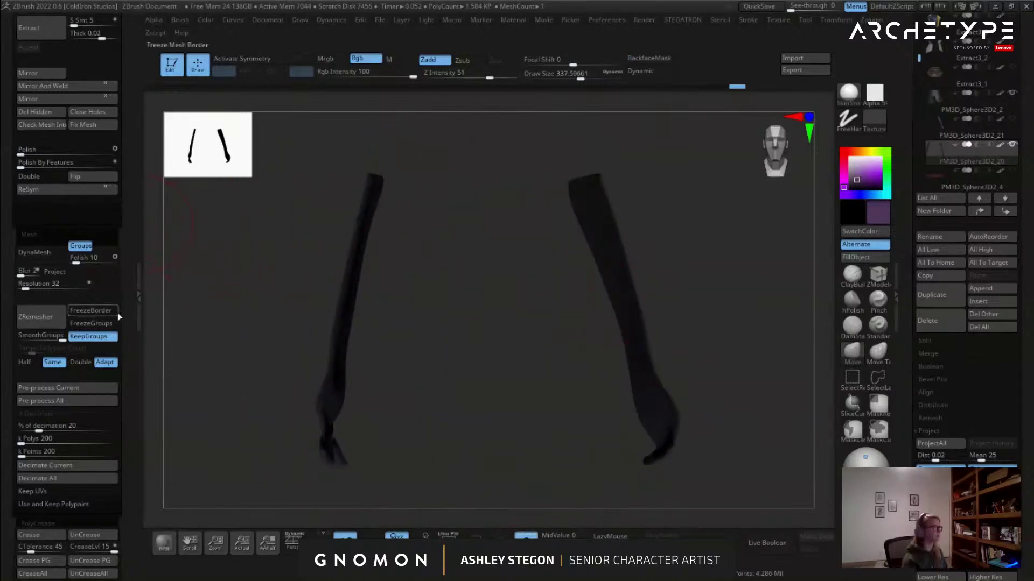
scroll(123, 268, up, 5)
key(d)
key(d)
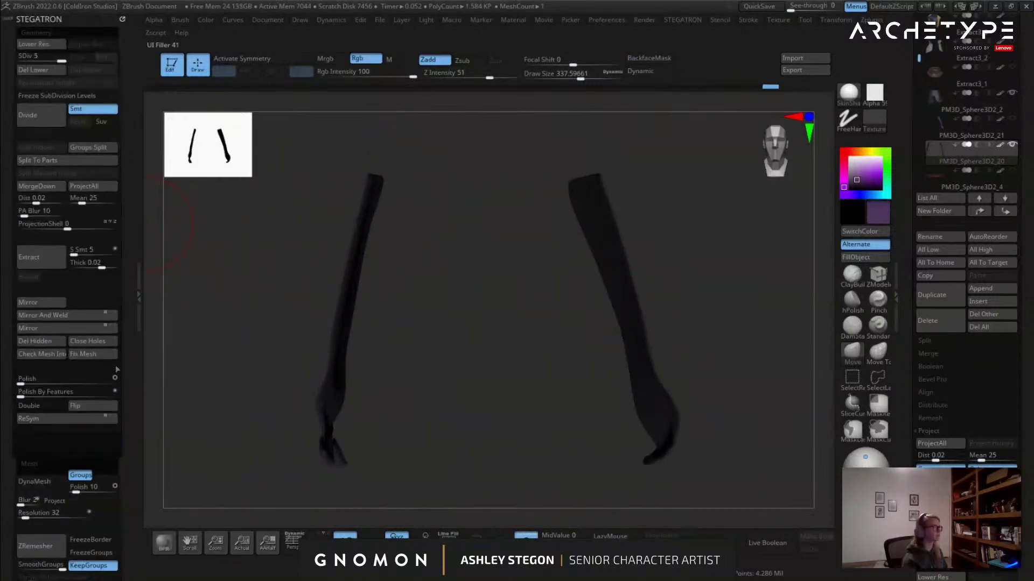
click(101, 410)
alt+right_drag(584, 328, 397, 521)
Switch to the Move brush, show the trousers with the strips and project the strips onto the trousers' surface.
key(w)
alt+click(445, 262)
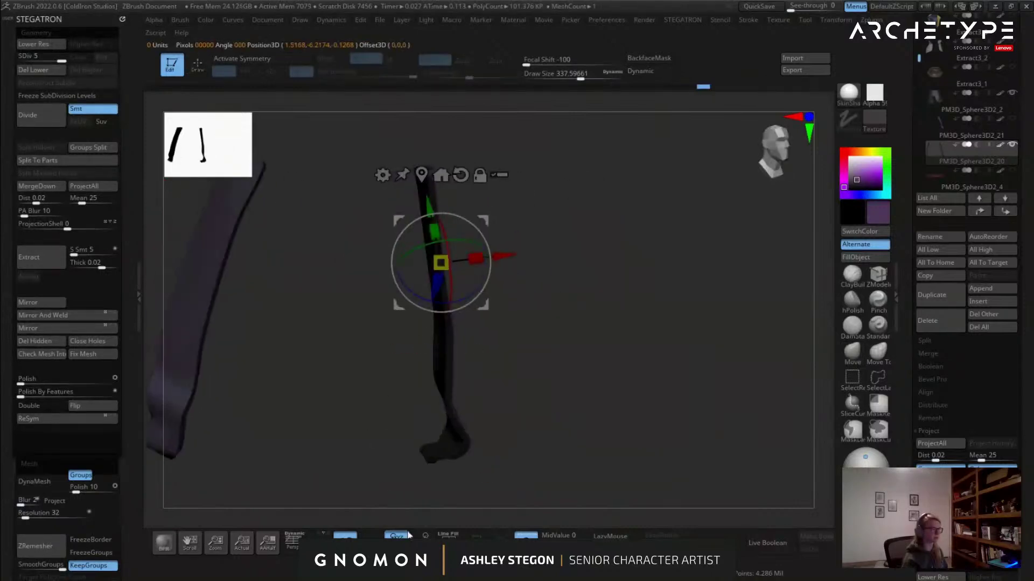
key(alt+s)
right_drag(554, 434, 577, 373)
key(q)
key(b)
key(m)
key(v)
key(shift+f)
mouse_move(623, 347)
ctrl+right_down()
mouse_move(683, 337)
mouse_move(641, 356)
mouse_move(718, 310)
ctrl+right_up()
click(934, 446)
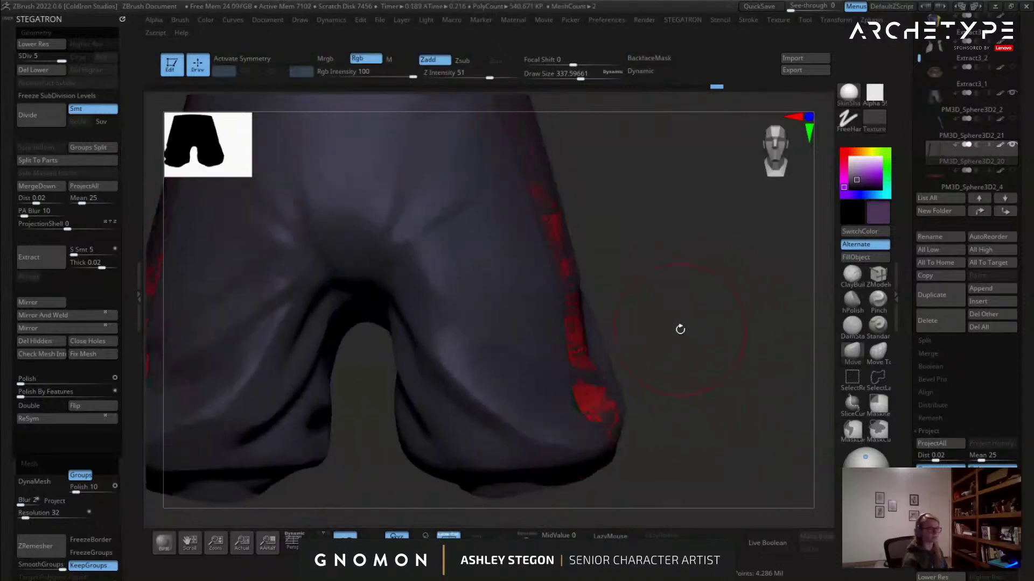
Lower the strips to subdivision level 4, project them onto the trousers, then raise them to level 5 and project again.
key(ctrl)
key(shift+d)
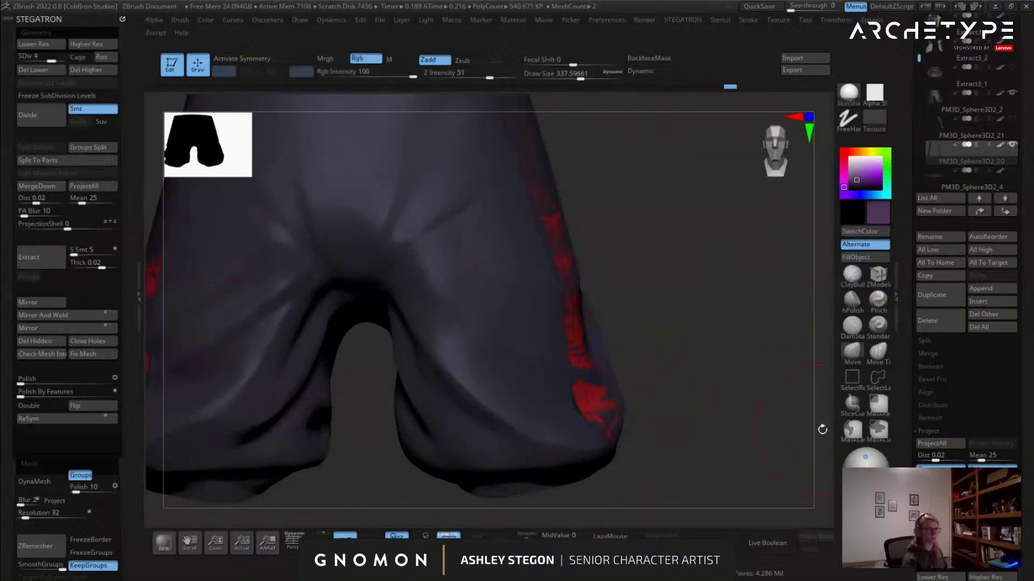
click(931, 444)
drag(764, 426, 796, 404)
key(d)
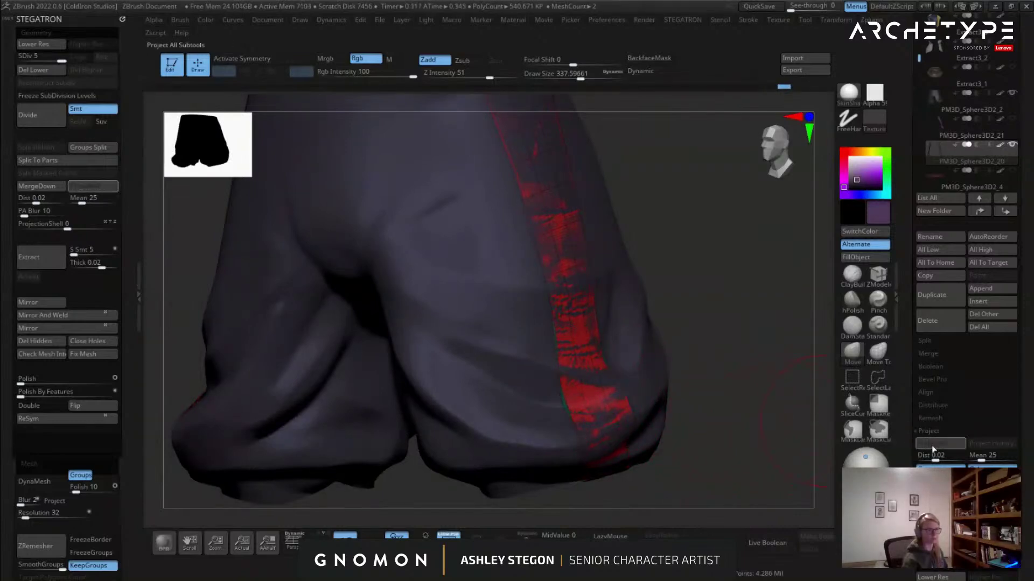
Isolate the strips, smooth their jagged edges at subdivision level 4 and return to level 5.
click(526, 540)
key(shift+f)
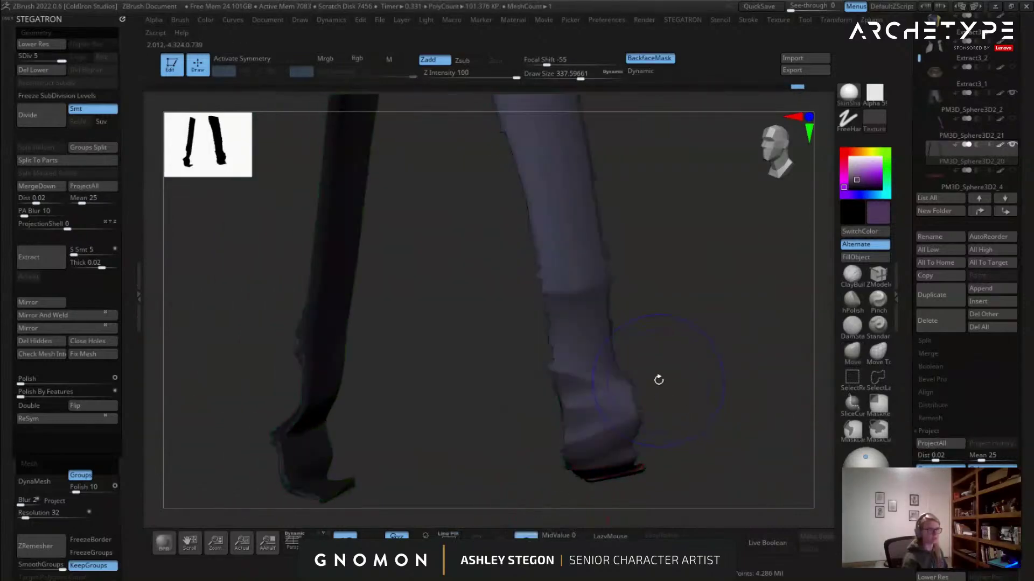
mouse_move(655, 361)
mouse_down()
mouse_move(629, 355)
mouse_move(641, 347)
mouse_up()
key(shift+f)
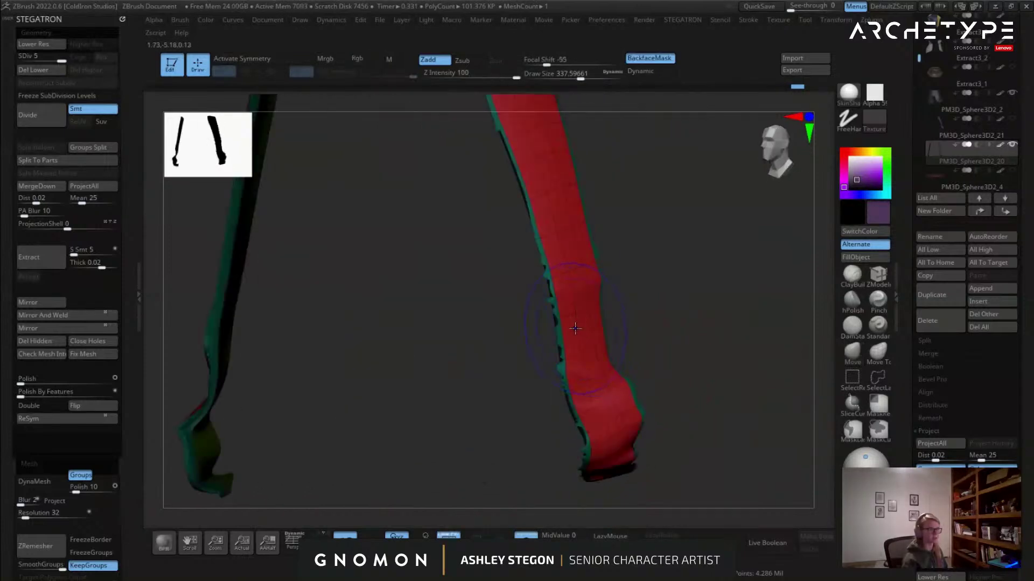
key(shift+d)
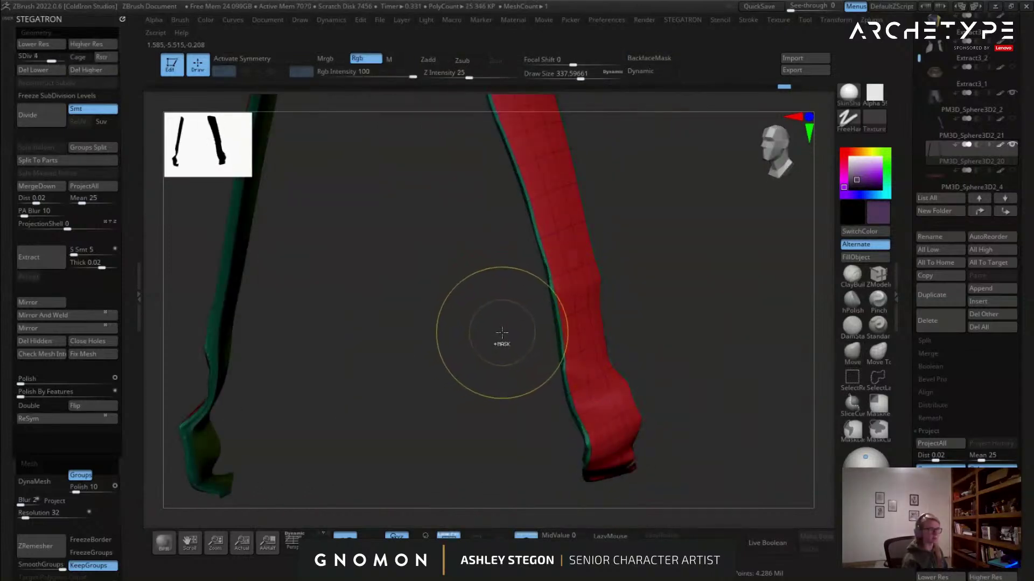
key(d)
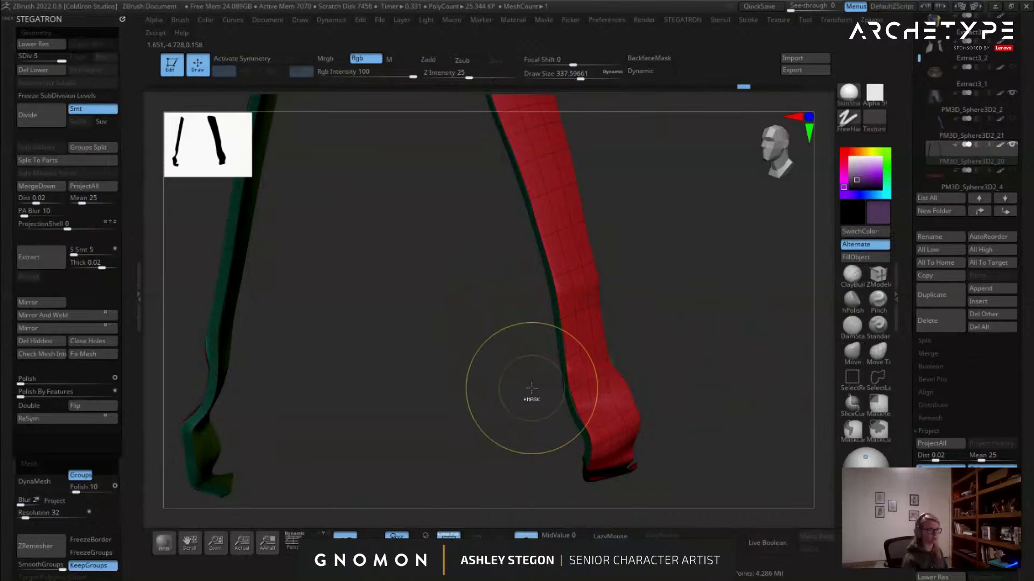
Show the trousers again and project the level 5 strips onto their surface, smoothing the result.
click(535, 532)
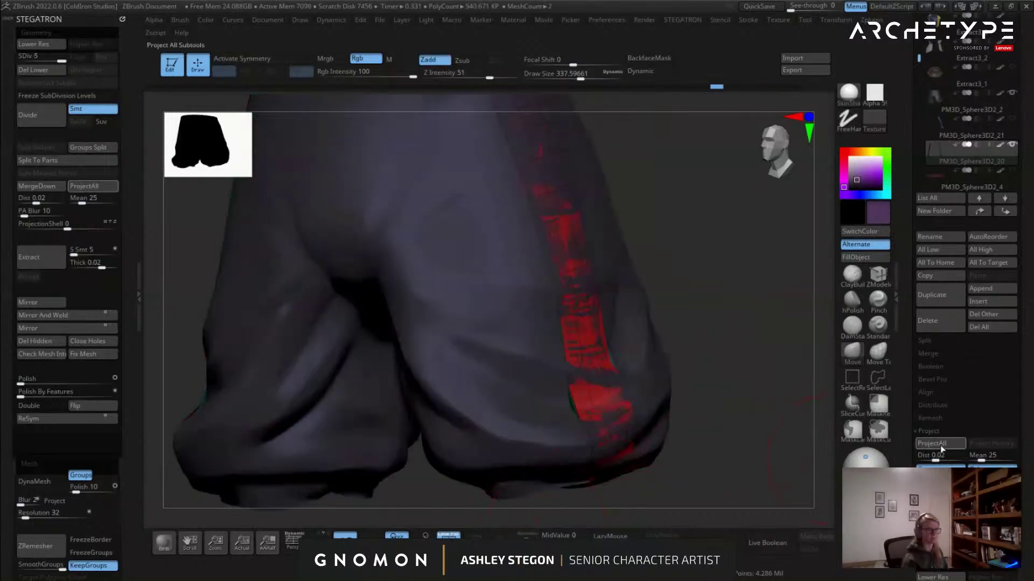
shift+drag(756, 420, 581, 334)
key(shift+f)
Refine the strips' fit from the waist down to the hem with the Move and Smooth brushes, using symmetry.
click(849, 358)
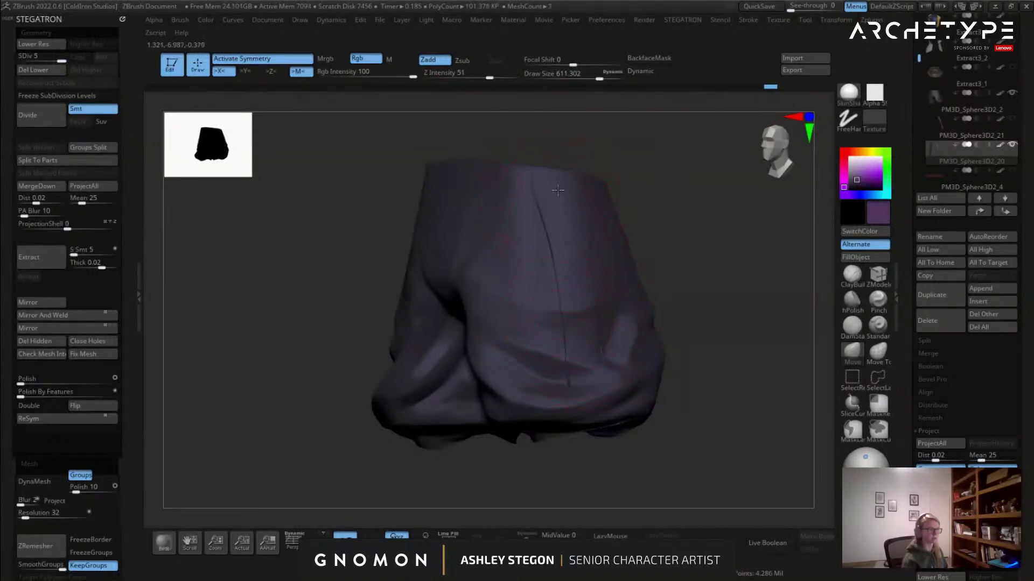
mouse_move(588, 294)
right_down()
mouse_move(584, 385)
mouse_move(606, 404)
right_up()
key(s)
drag(604, 408, 591, 407)
ctrl+right_drag(581, 397, 583, 367)
key(s)
drag(583, 368, 572, 366)
key(shift)
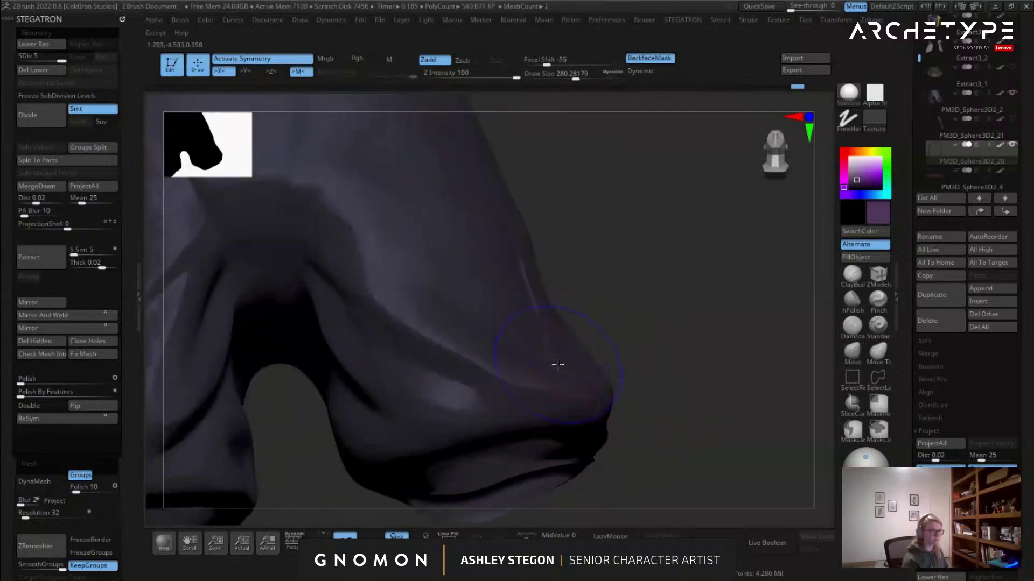
mouse_move(541, 366)
right_down()
mouse_move(560, 339)
mouse_move(561, 368)
mouse_move(576, 377)
mouse_move(552, 375)
right_up()
key(shift)
key(s)
drag(552, 376, 568, 377)
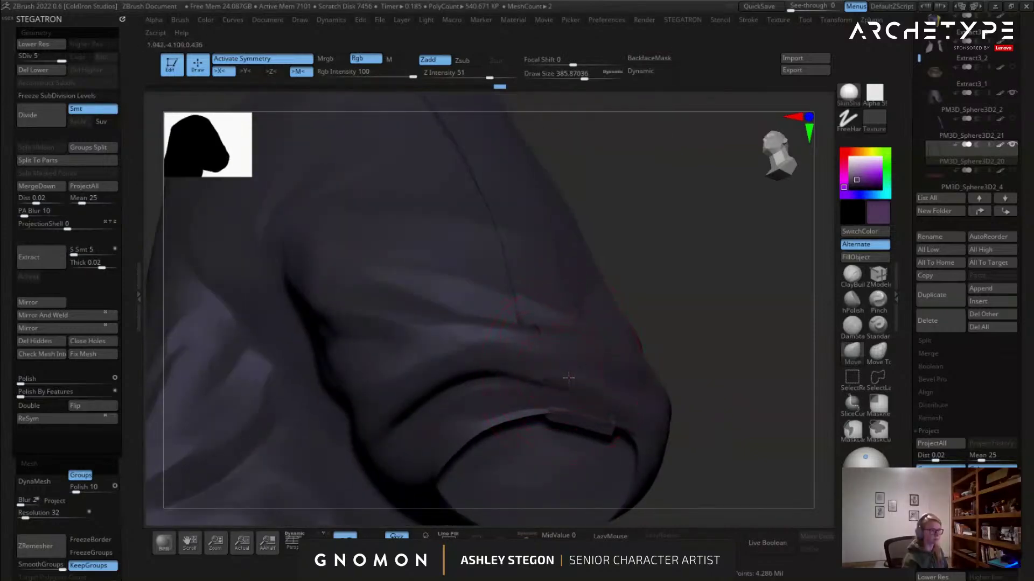
Try purple fills on the strips and settle on a dark purple close to the trousers' colour.
mouse_move(564, 382)
right_down()
mouse_move(557, 391)
mouse_move(564, 290)
right_up()
click(864, 258)
right_drag(700, 297, 642, 251)
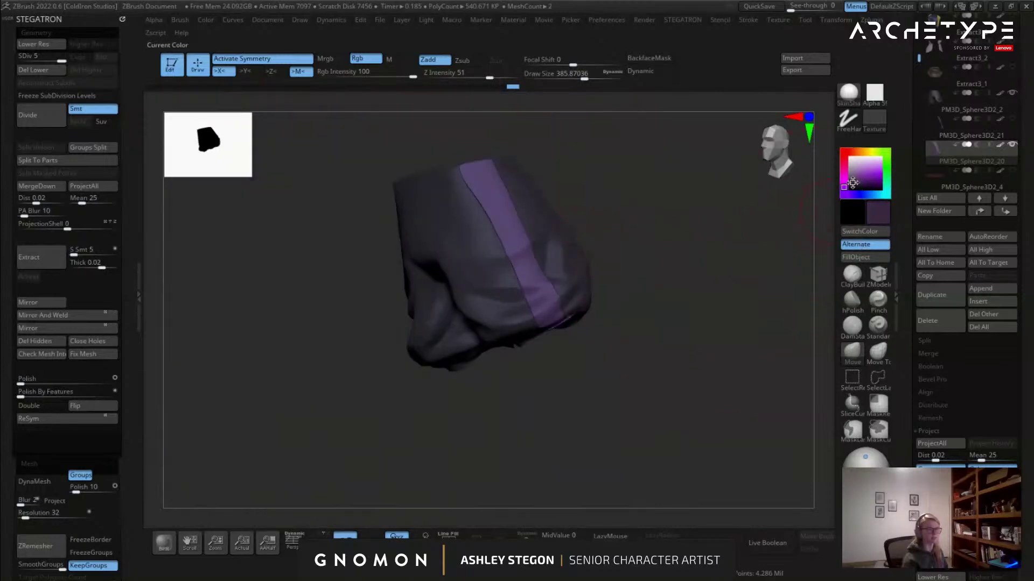
click(863, 257)
mouse_move(716, 280)
right_down()
mouse_move(696, 278)
mouse_move(711, 270)
right_up()
click(856, 185)
click(855, 257)
Adjust the strips' edges along the hip and thigh with the Move brush, reducing its size to about 280.
mouse_move(546, 516)
right_down()
mouse_move(559, 376)
mouse_move(616, 351)
mouse_move(619, 323)
mouse_move(576, 318)
right_up()
key(bracketright)
key(bracketright)
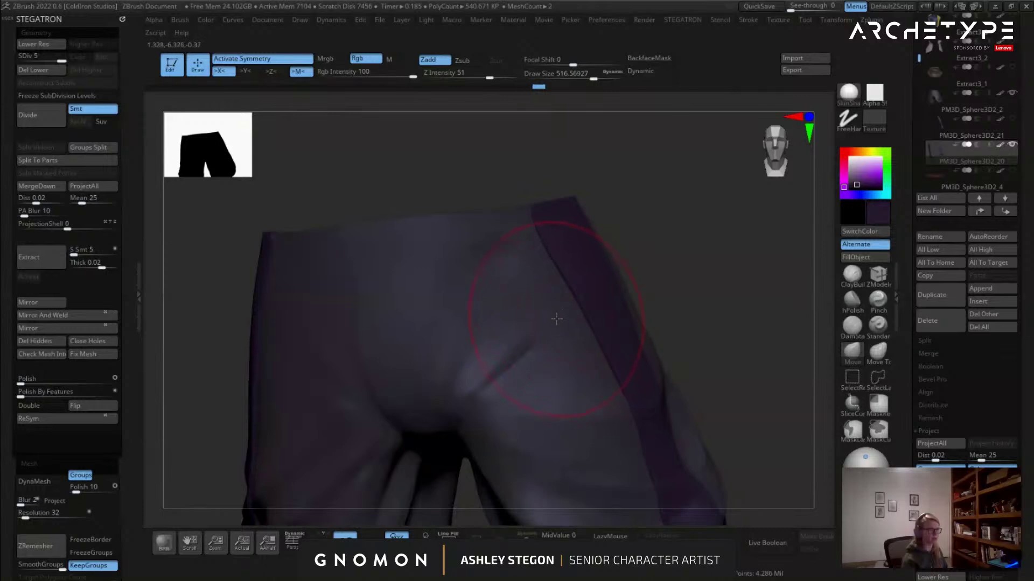
right_drag(578, 275, 570, 350)
key(bracketleft)
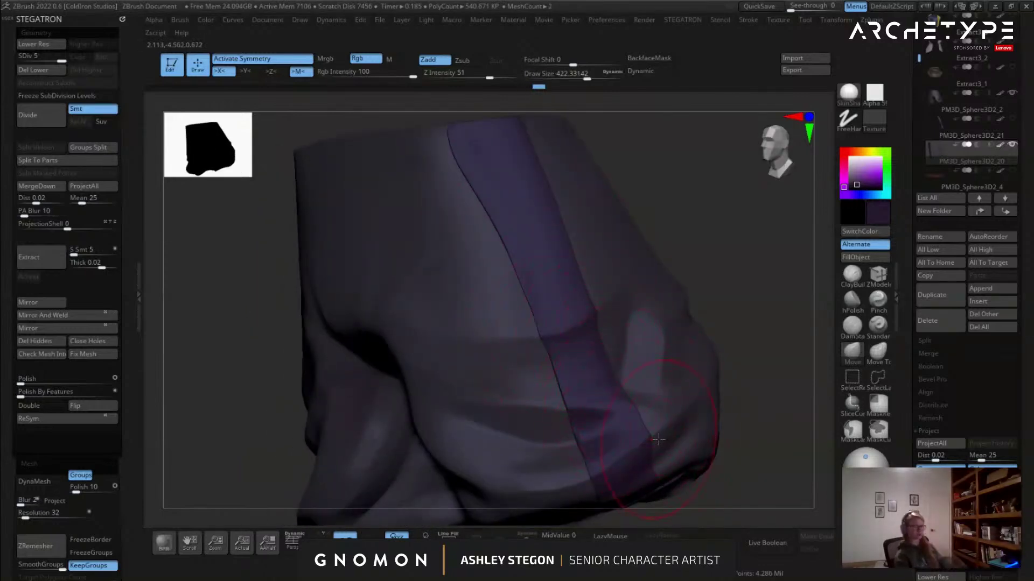
key(bracketleft)
key(bracketleft)
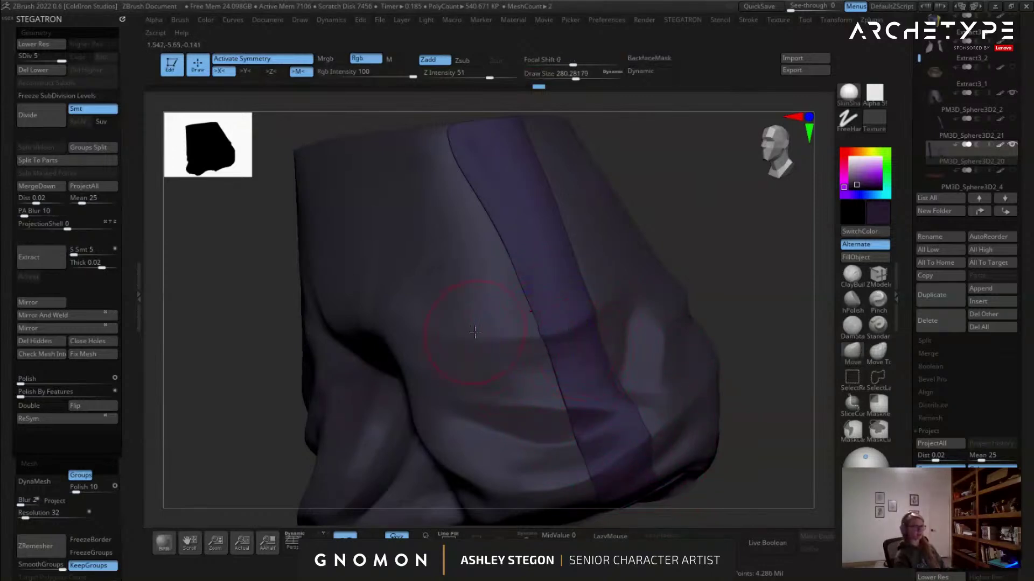
alt+right_drag(591, 367, 556, 450)
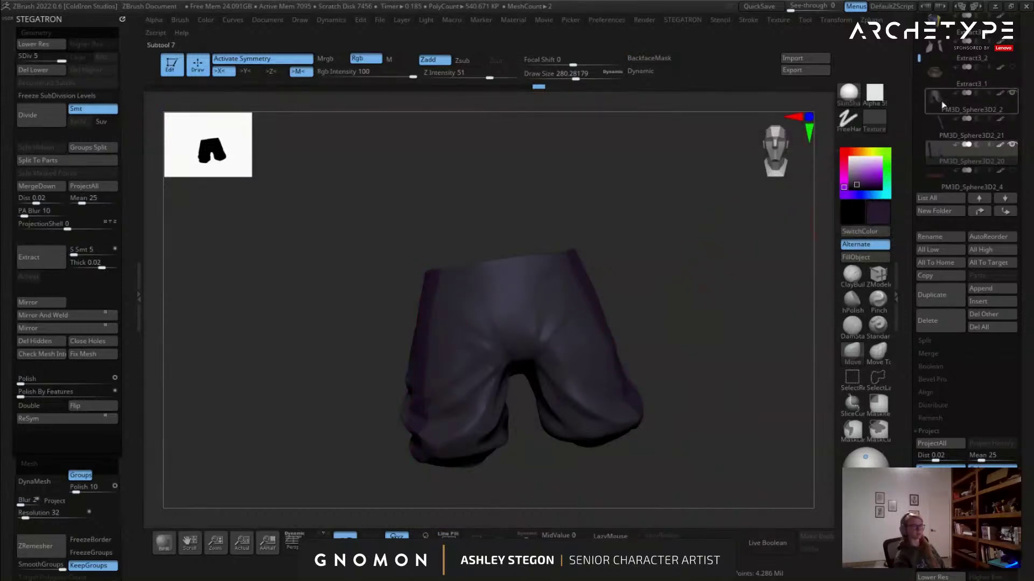
Select the leftover strip subtool PM3D_Sphere3D2_21 and delete it.
click(933, 109)
drag(656, 262, 600, 320)
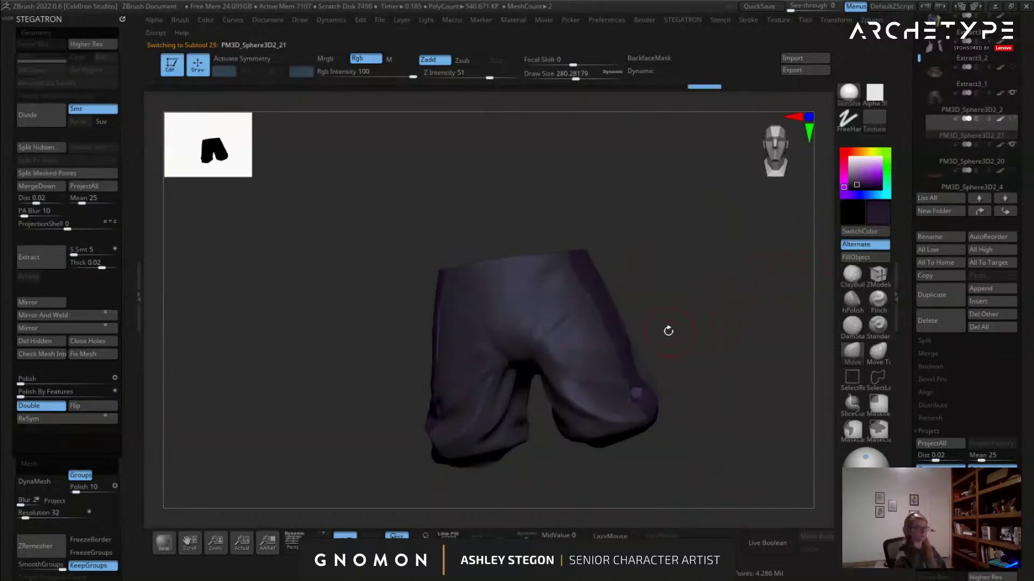
key(shift+f)
drag(690, 332, 823, 356)
click(934, 406)
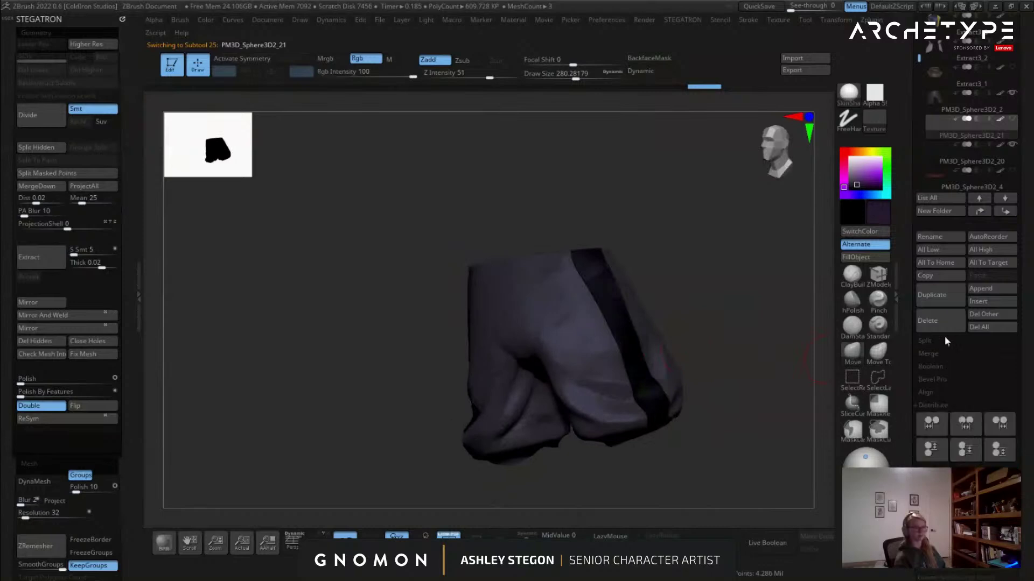
click(939, 323)
click(841, 338)
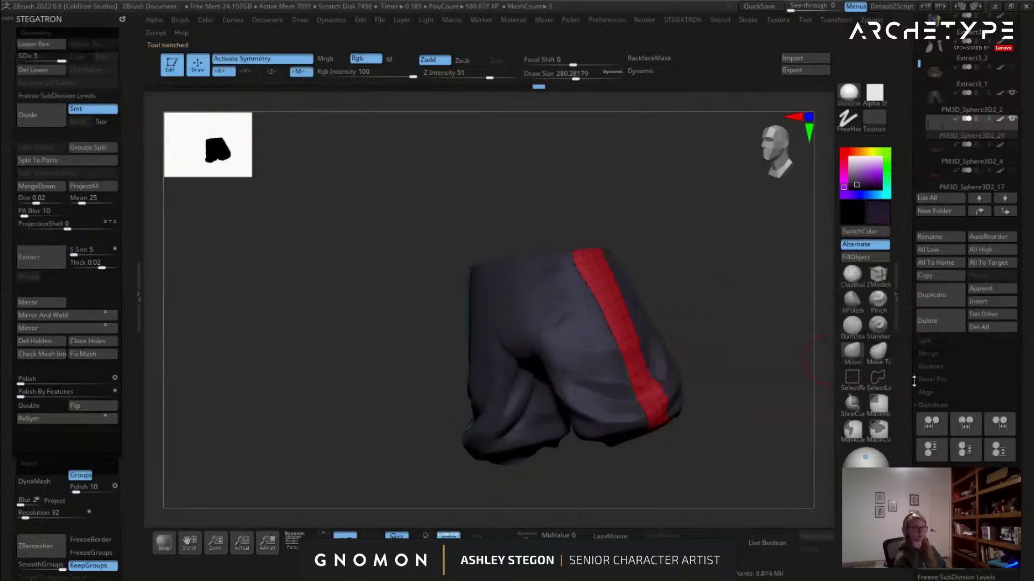
Check the strips' topology, select the trousers subtool and merge it down with the strips.
drag(689, 370, 673, 363)
key(shift+f)
key(shift+f)
right_drag(623, 313, 648, 334)
mouse_move(648, 334)
ctrl+right_down()
mouse_move(648, 364)
mouse_move(667, 348)
mouse_move(699, 348)
mouse_move(659, 344)
ctrl+right_up()
key(shift+f)
drag(659, 343, 811, 231)
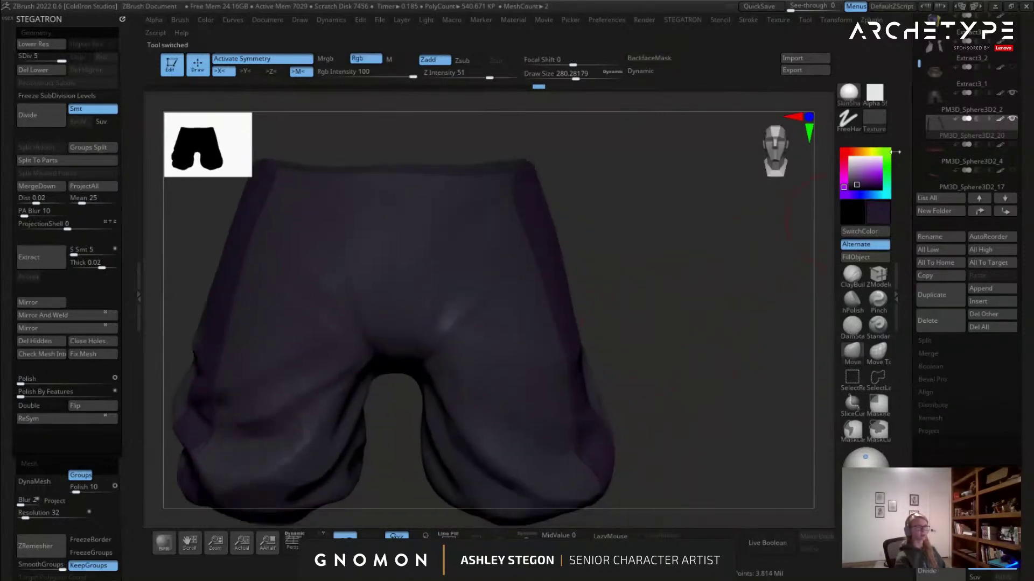
click(937, 105)
click(928, 353)
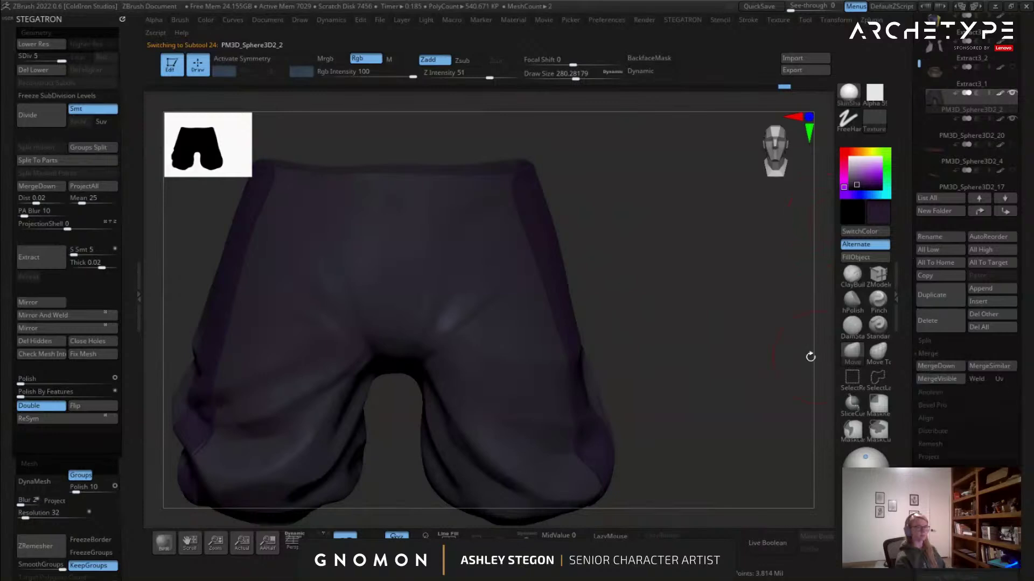
click(927, 366)
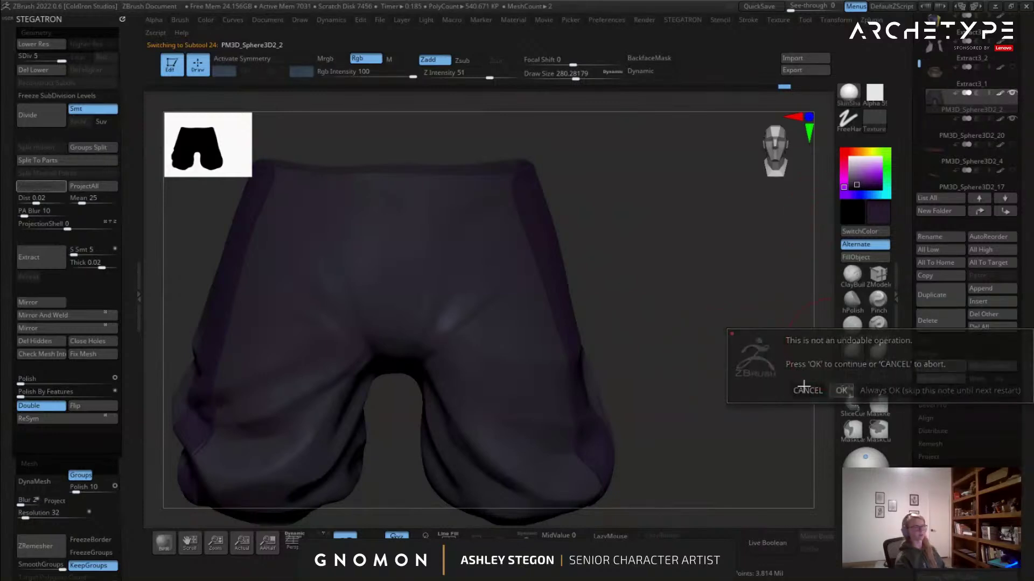
click(842, 389)
Show the merged trousers' polygroup wireframe, reduce the Move brush to about 41 and lower the mesh to subdivision level 3.
mouse_move(638, 275)
mouse_down()
mouse_move(595, 265)
mouse_move(604, 252)
mouse_up()
key(b)
key(m)
key(v)
key(shift+f)
key(shift+f)
ctrl+right_drag(531, 247, 500, 324)
key(s)
drag(523, 241, 496, 244)
key(shift+f)
key(shift+d)
key(shift+d)
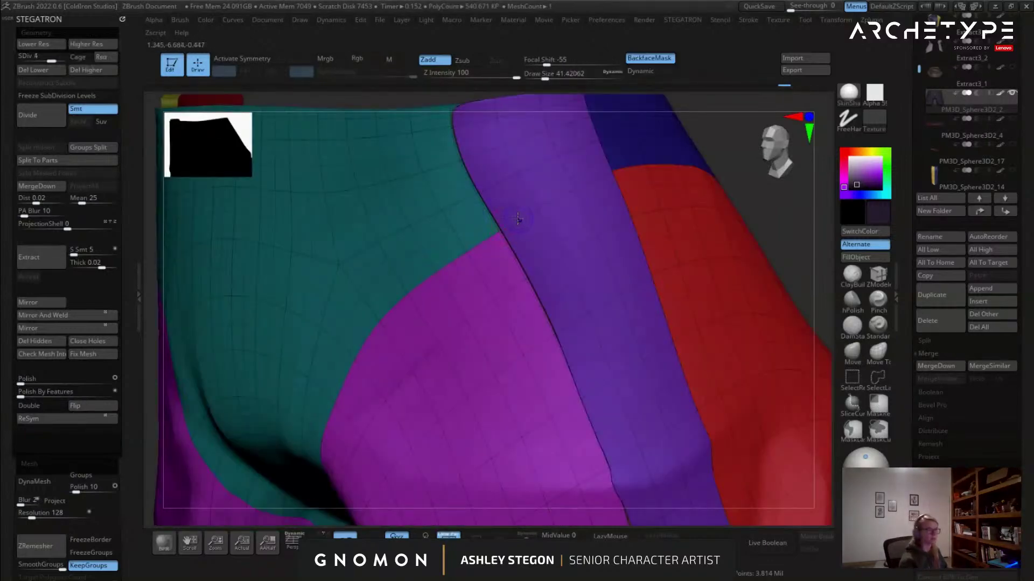
Hide the edge loops just inside both long edges of the strip on one leg.
ctrl+right_drag(519, 216, 508, 237)
key(s)
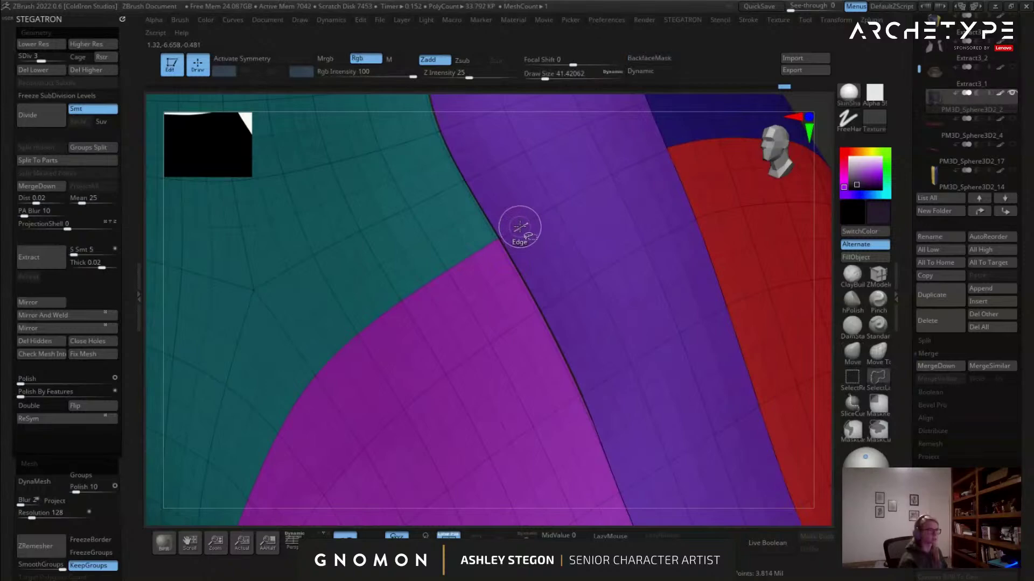
click(519, 224)
key(ctrl+shift+i)
ctrl+right_drag(655, 212, 641, 196)
key(ctrl+shift+i)
key(f)
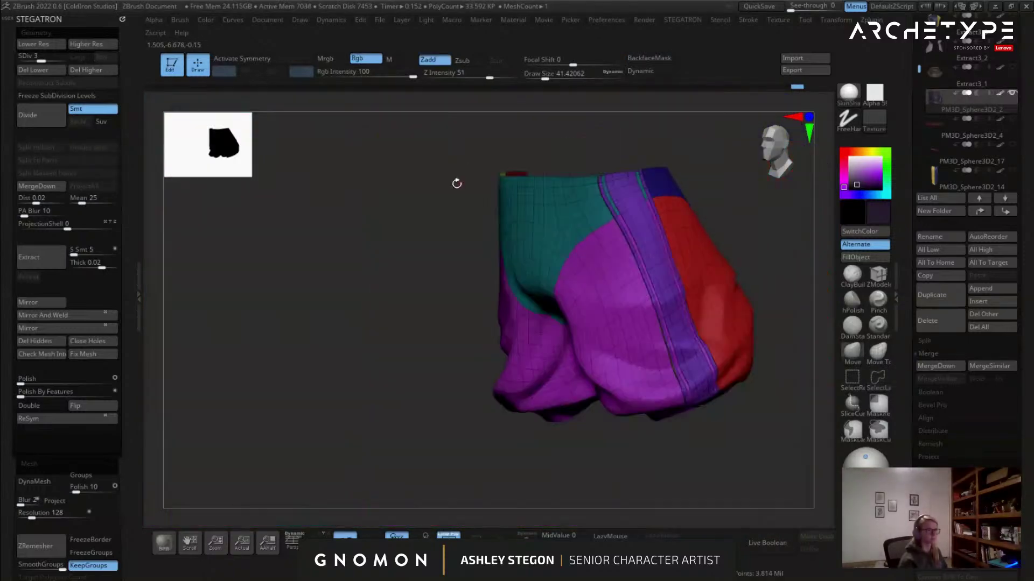
Hide the matching edge loops along the strip on the opposite leg.
drag(466, 168, 531, 224)
mouse_move(658, 187)
ctrl+right_down()
mouse_move(682, 227)
mouse_move(664, 228)
mouse_move(680, 230)
ctrl+right_up()
click(681, 199)
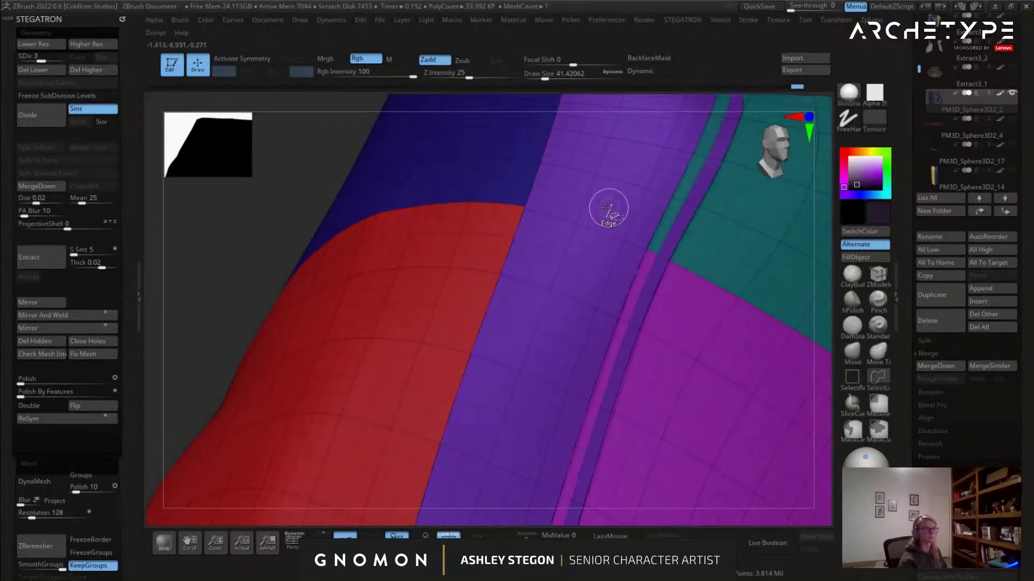
ctrl+shift+click(561, 168)
key(f)
Isolate the strips' hidden edge loops, raise the mesh to subdivision level 5 and mask everything except those loops.
drag(749, 226, 687, 259)
mouse_move(763, 262)
ctrl+shift+mouse_down()
mouse_move(750, 282)
mouse_move(764, 275)
ctrl+shift+mouse_up()
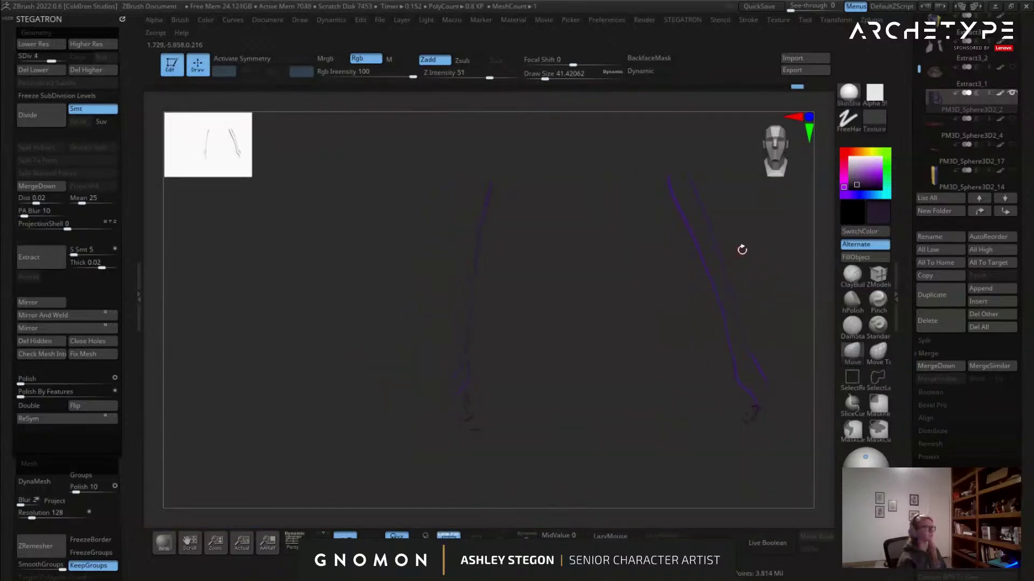
key(d)
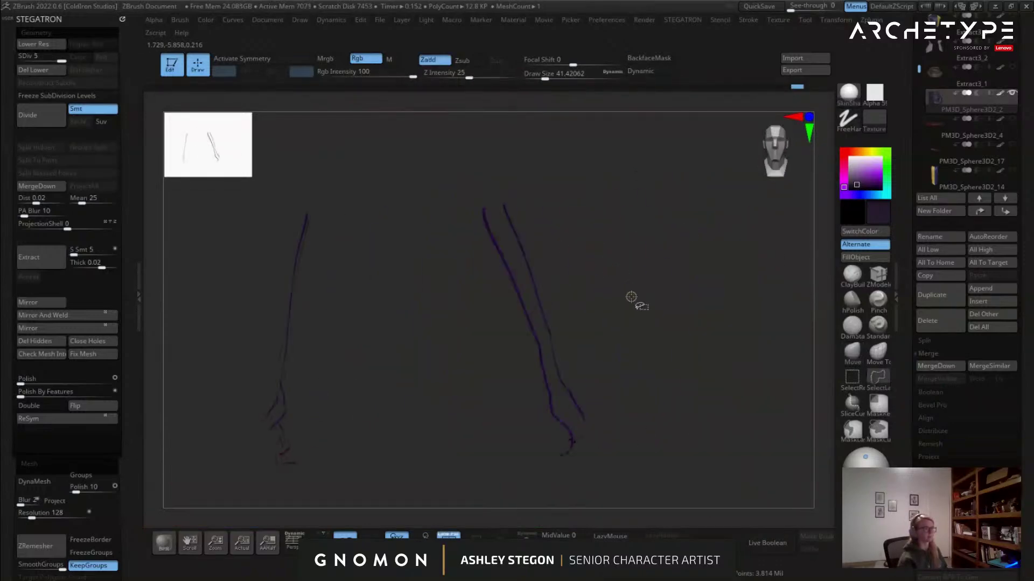
ctrl+shift+click(631, 301)
mouse_move(628, 314)
mouse_down()
mouse_move(604, 313)
mouse_move(630, 302)
mouse_move(579, 275)
mouse_up()
ctrl+click(599, 305)
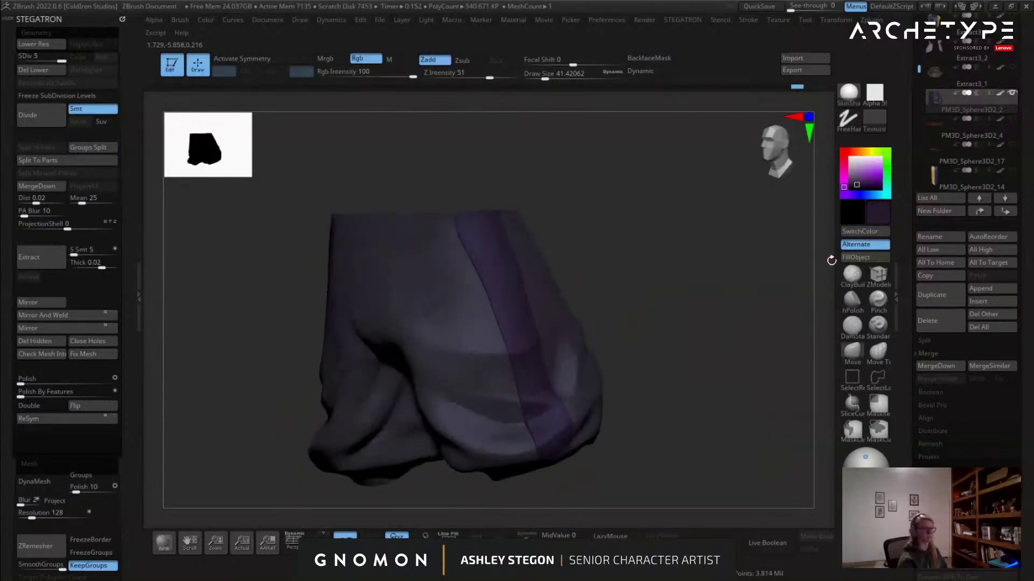
Sculpt seam lines along the strips' edges from waist to hem with a large ClayBuildup brush and symmetry on.
click(852, 275)
key(s)
drag(481, 245, 506, 250)
key(x)
right_drag(523, 248, 502, 238)
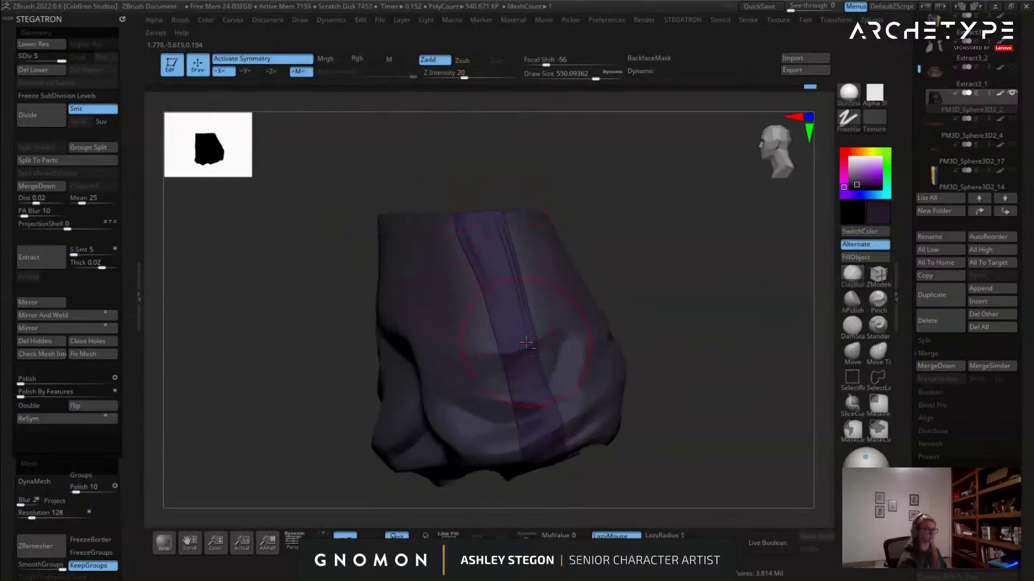
alt+right_drag(531, 402, 528, 291)
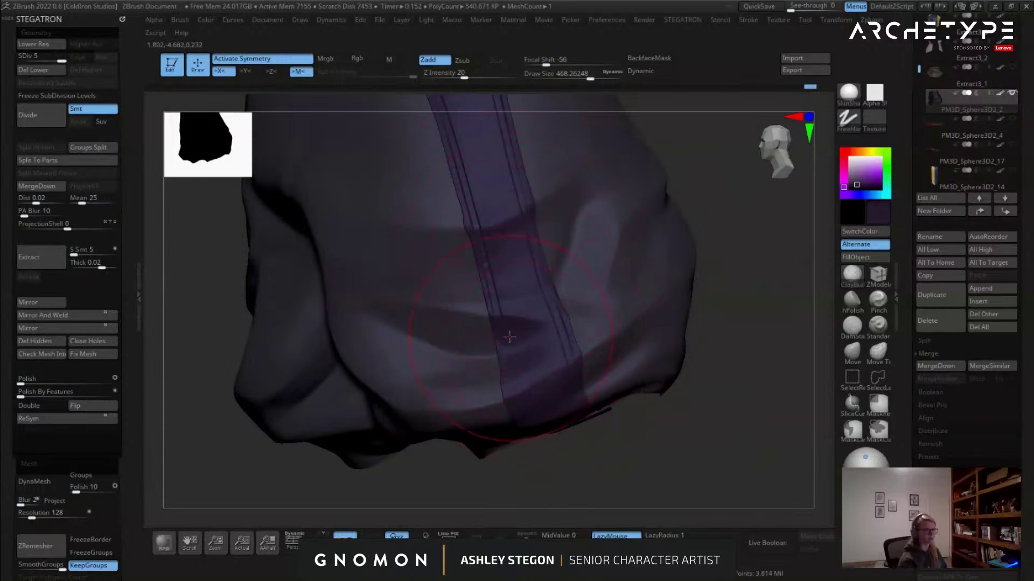
right_drag(519, 354, 522, 351)
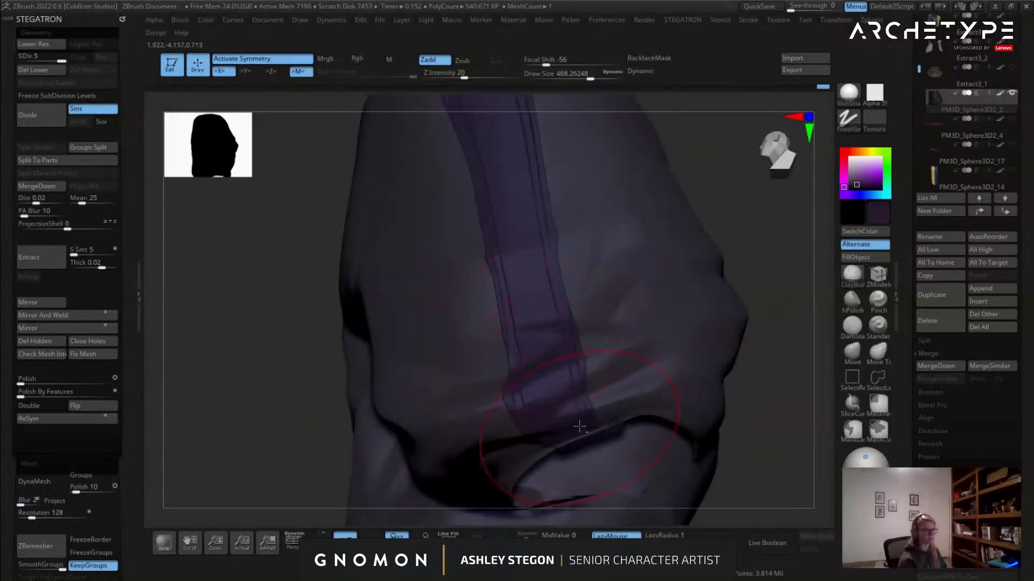
right_drag(499, 283, 535, 296)
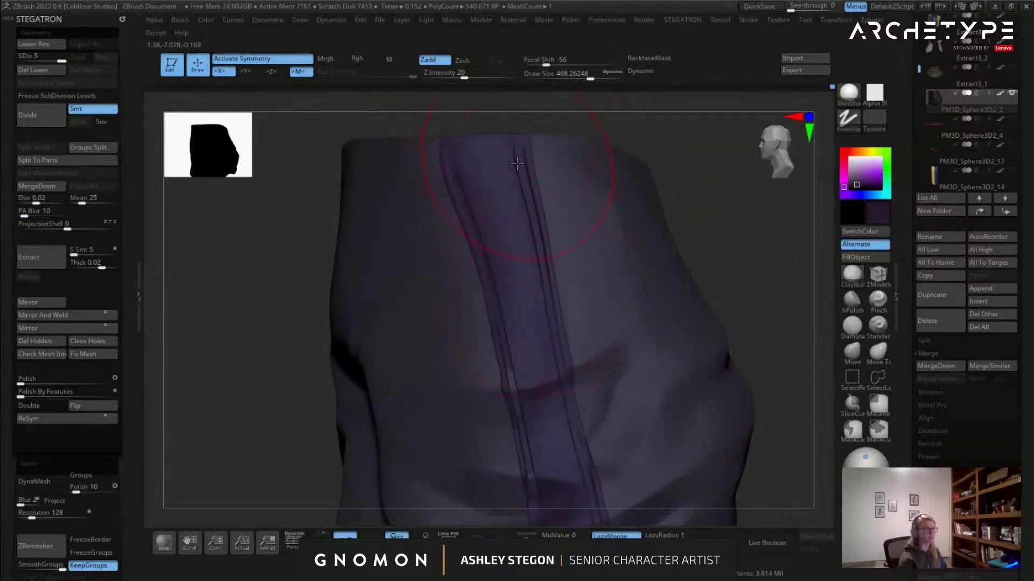
key(shift)
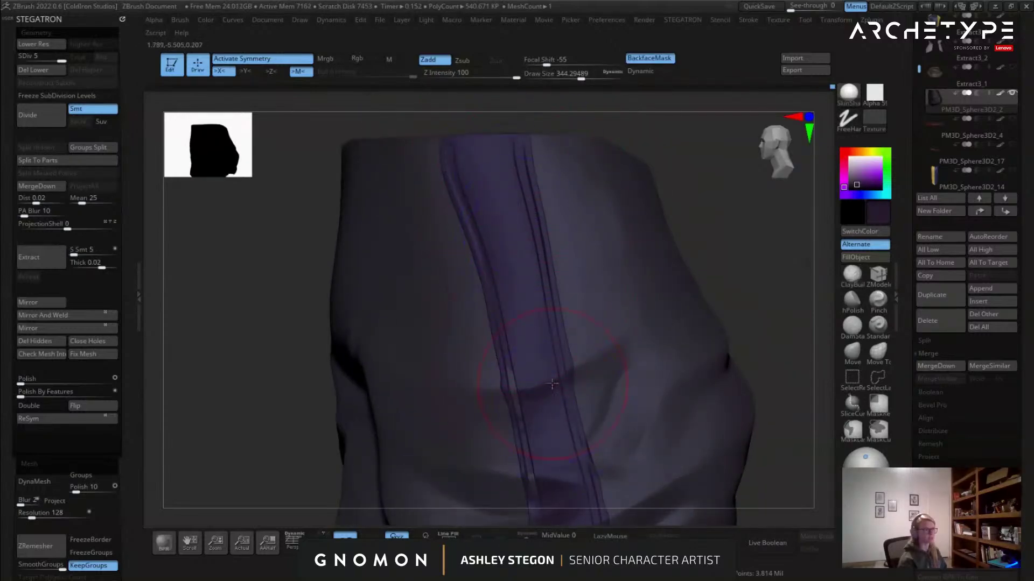
Turn symmetry off and nudge the upper part of the trouser strips into place with the Move Topological brush.
right_drag(553, 387, 540, 374)
click(877, 361)
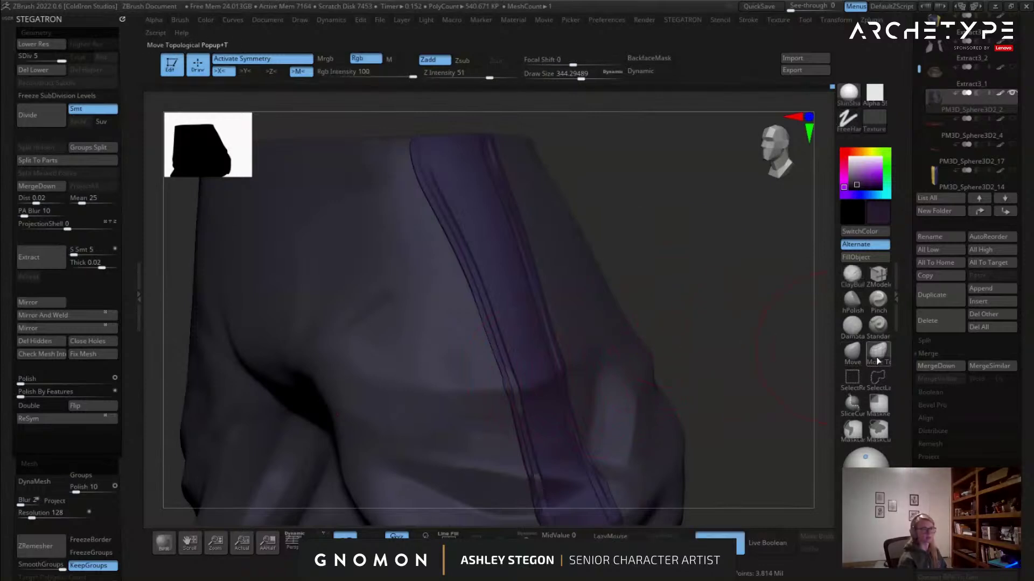
right_drag(494, 388, 611, 336)
key(x)
key(s)
drag(351, 389, 337, 389)
alt+right_drag(327, 386, 400, 360)
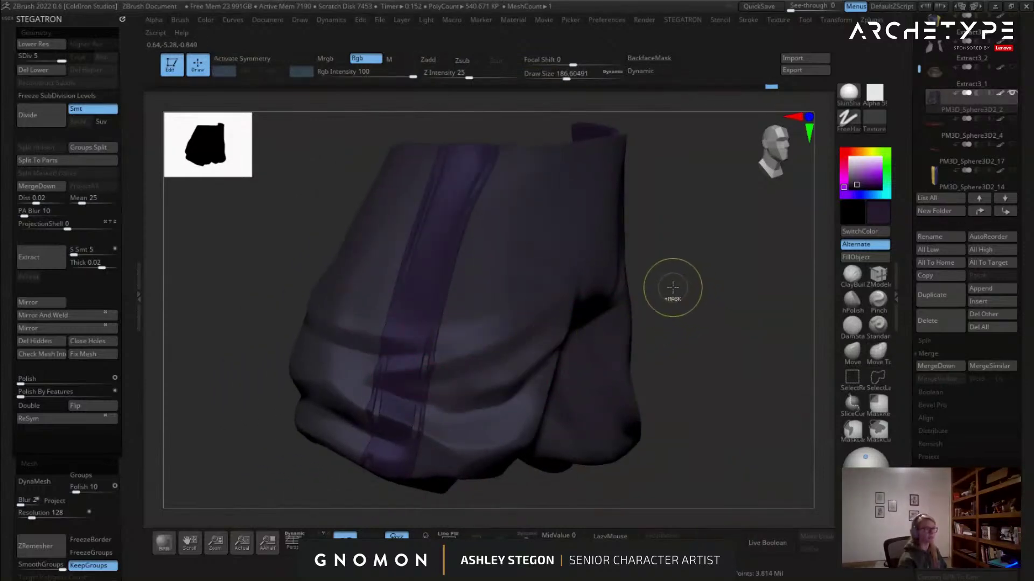
Build up the folds across the lower part of the side strip with the ClayBuildup brush at about size 239.
click(859, 280)
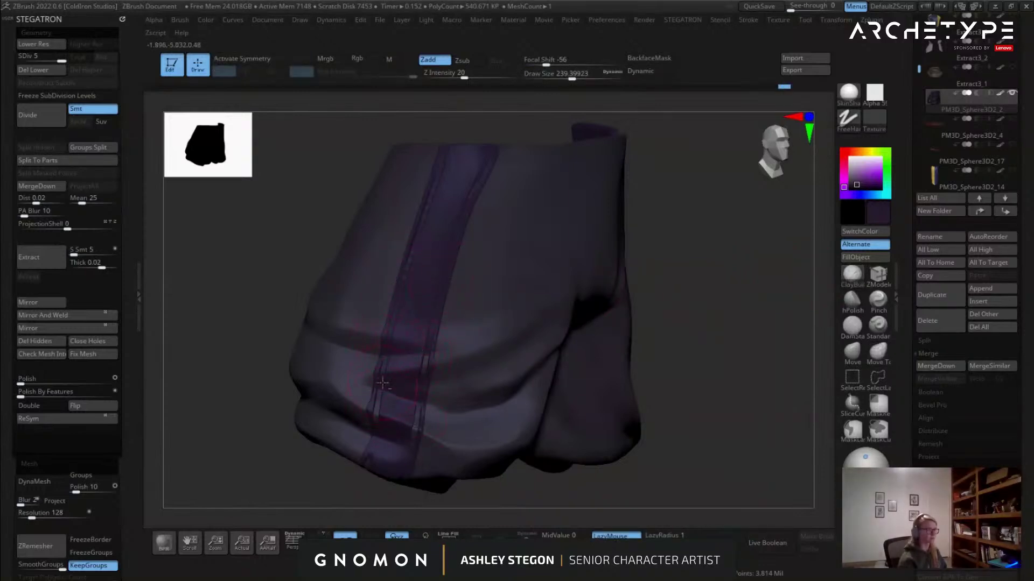
right_drag(398, 477, 417, 413)
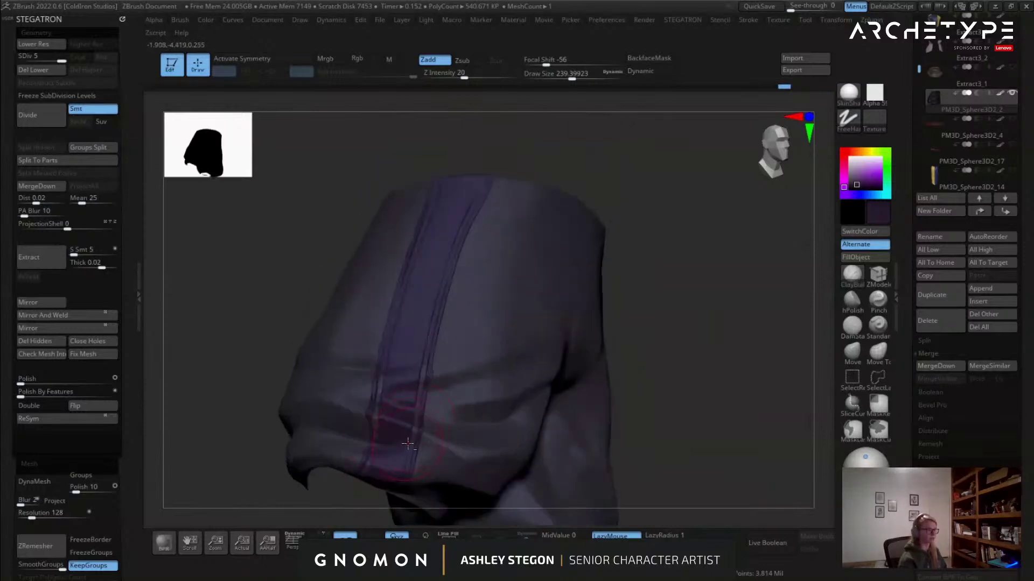
alt+right_drag(596, 363, 699, 294)
Reshape the strip's lower folds and seam edges near the hem with the Move Topological brush, varying its size.
click(878, 352)
key(s)
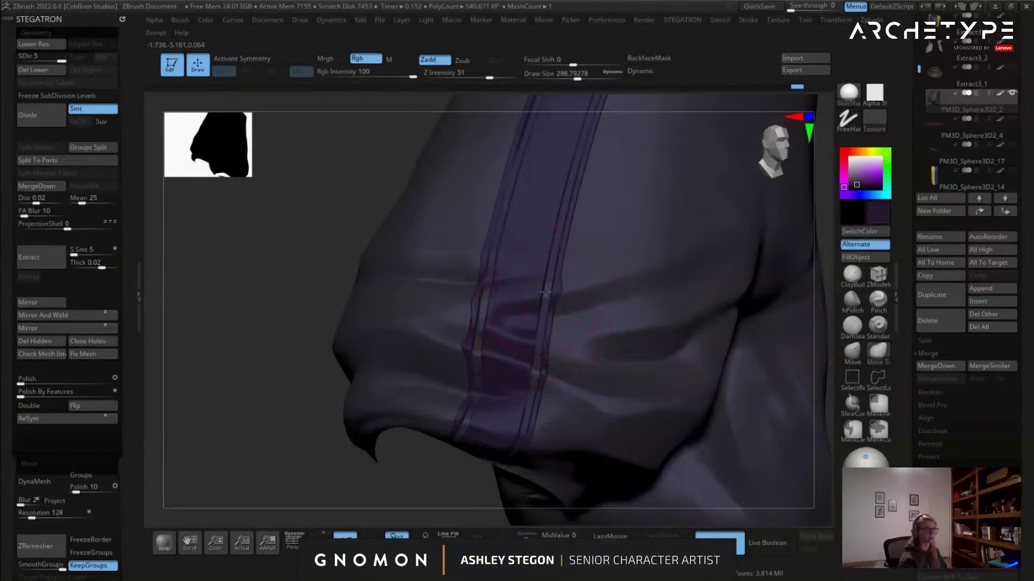
mouse_move(478, 306)
right_down()
mouse_move(471, 358)
mouse_move(474, 323)
right_up()
key(s)
drag(477, 323, 465, 323)
right_drag(511, 372, 503, 379)
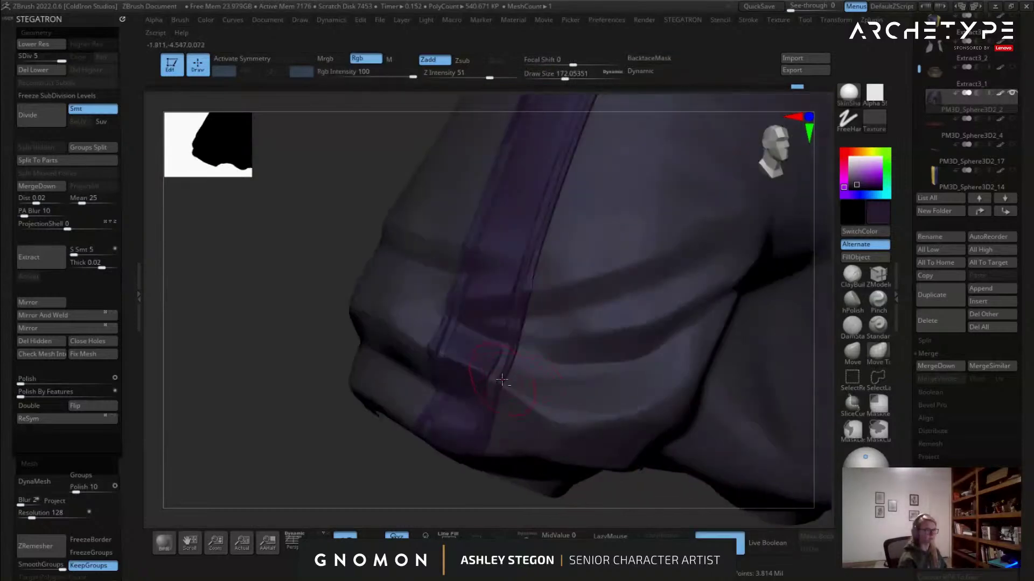
key(s)
drag(504, 356, 516, 356)
right_drag(518, 355, 603, 328)
Shape and smooth the opposite leg's strip from waist to hem so its seam edges follow the trouser folds.
mouse_move(603, 328)
ctrl+right_down()
mouse_move(629, 282)
mouse_move(524, 312)
mouse_move(588, 406)
ctrl+right_up()
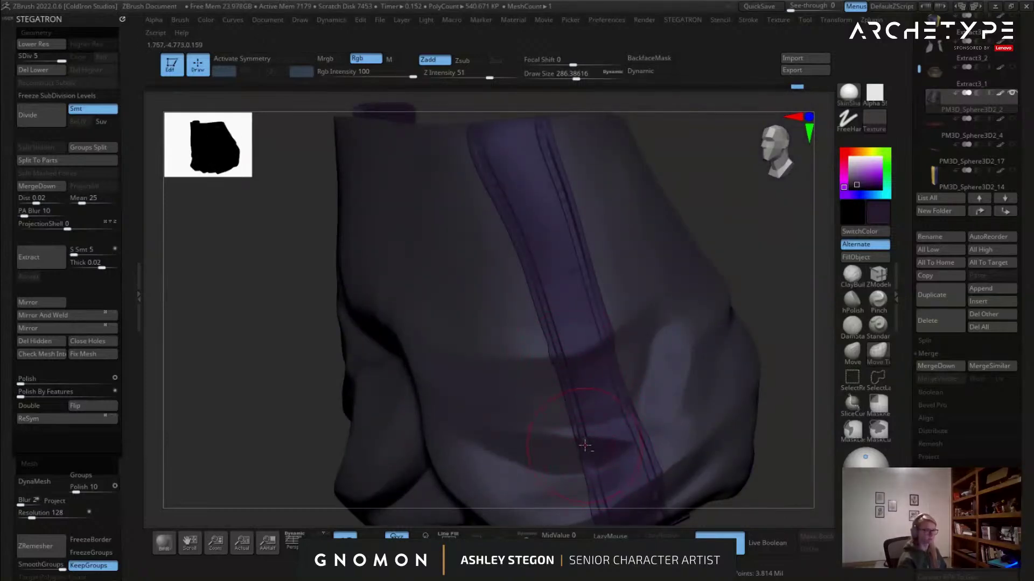
key(shift)
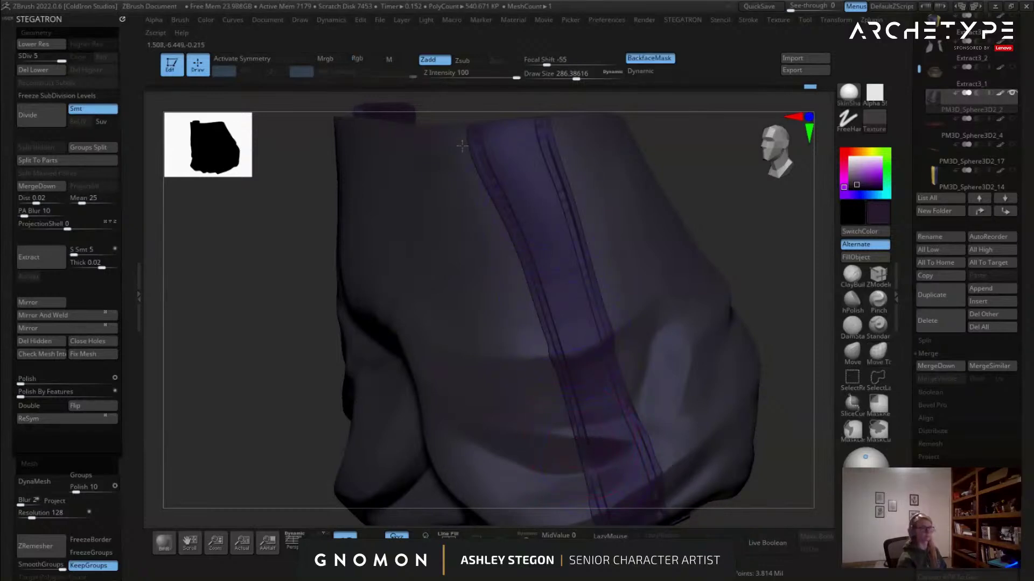
mouse_move(603, 412)
right_down()
mouse_move(615, 430)
mouse_move(584, 377)
mouse_move(578, 309)
right_up()
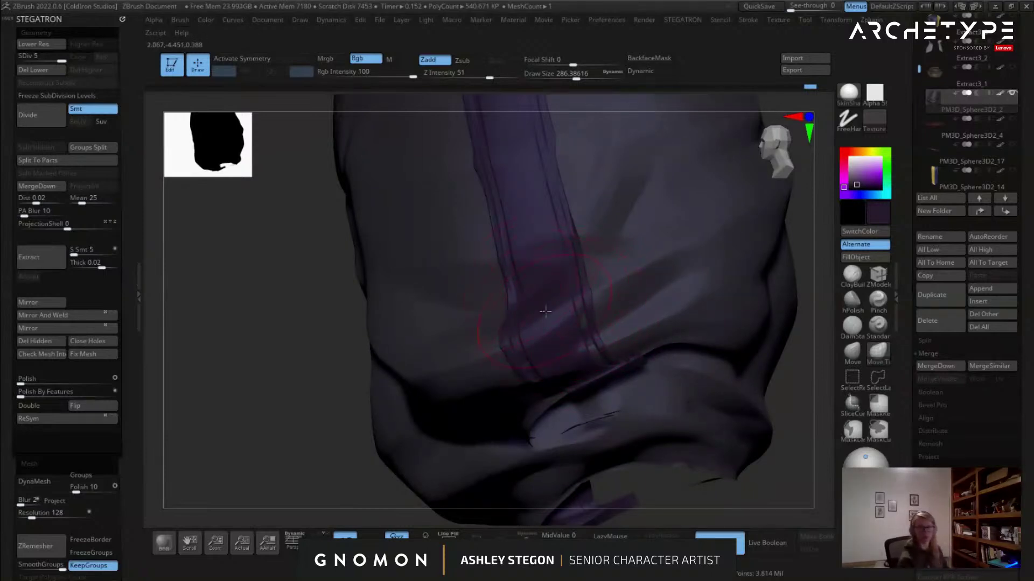
mouse_move(567, 299)
right_down()
mouse_move(588, 351)
mouse_move(646, 377)
right_up()
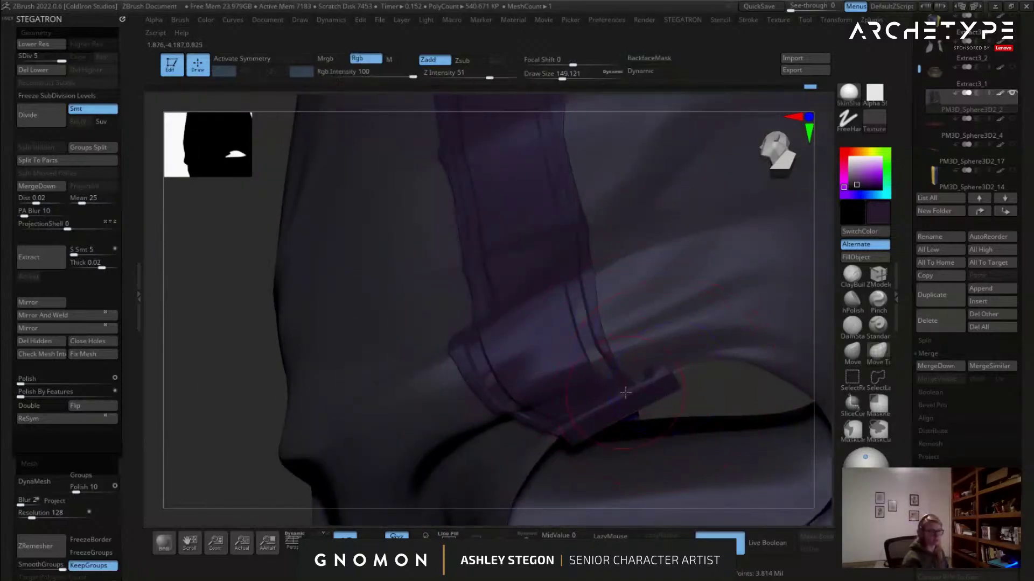
key(s)
click(599, 360)
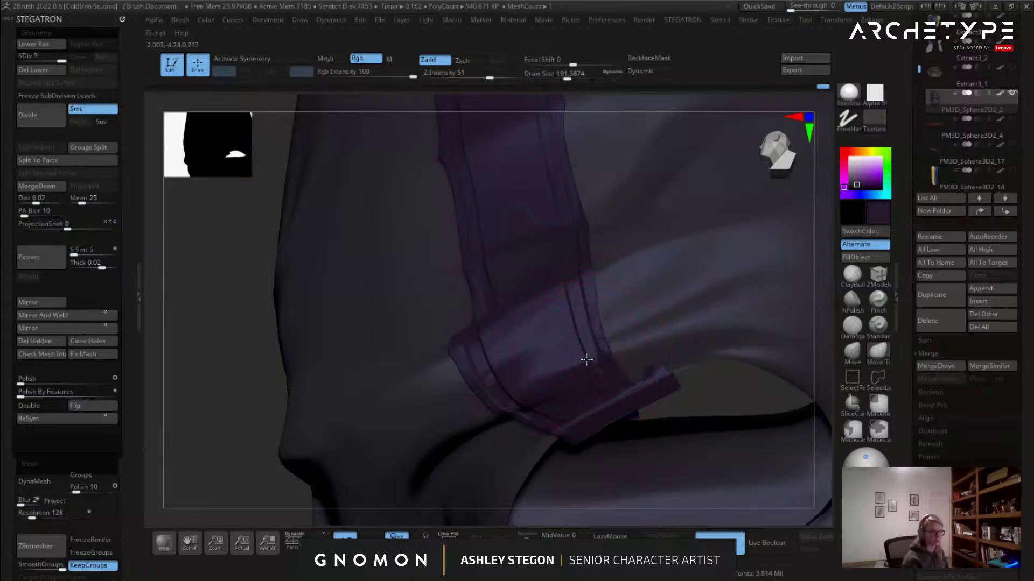
mouse_move(486, 380)
right_down()
mouse_move(526, 374)
mouse_move(430, 355)
right_up()
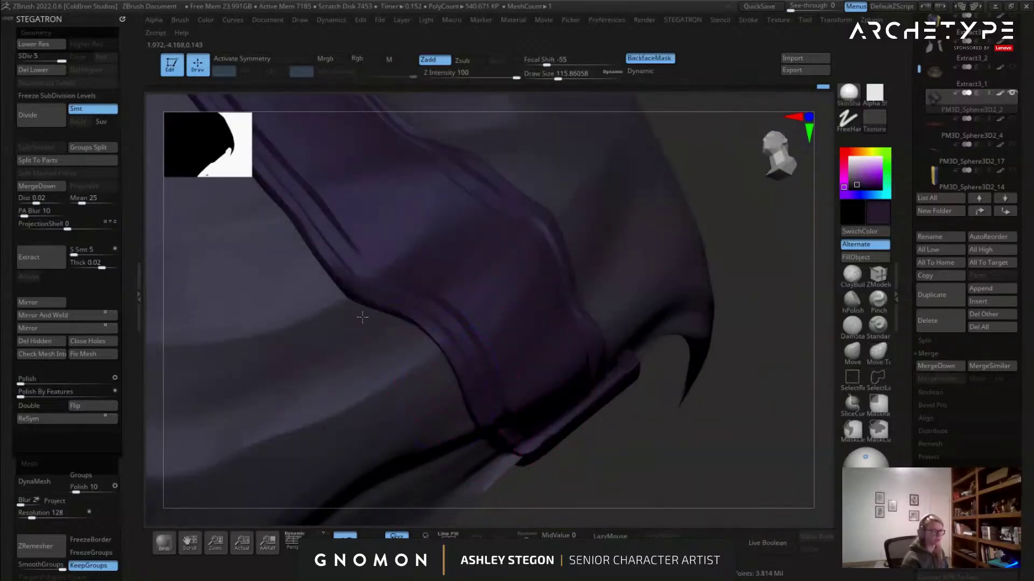
mouse_move(365, 318)
right_down()
mouse_move(503, 330)
mouse_move(462, 292)
mouse_move(477, 286)
mouse_move(369, 311)
mouse_move(552, 338)
right_up()
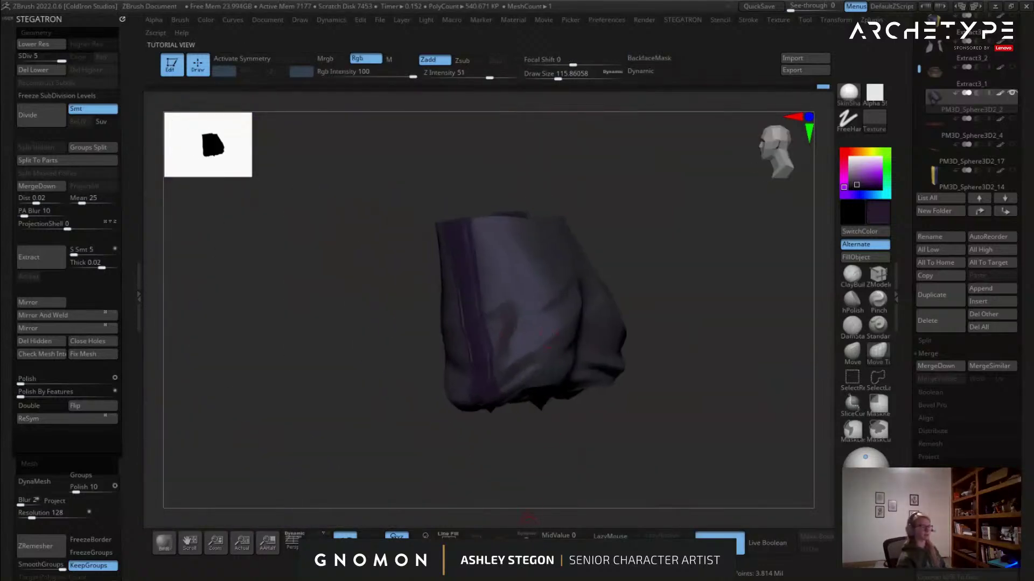
Show all the character's parts again and check the trousers from the front alongside the rest of the costume.
shift+click(1012, 94)
right_drag(752, 266, 640, 301)
key(s)
click(706, 329)
ctrl+right_drag(712, 319, 635, 293)
right_drag(635, 293, 657, 300)
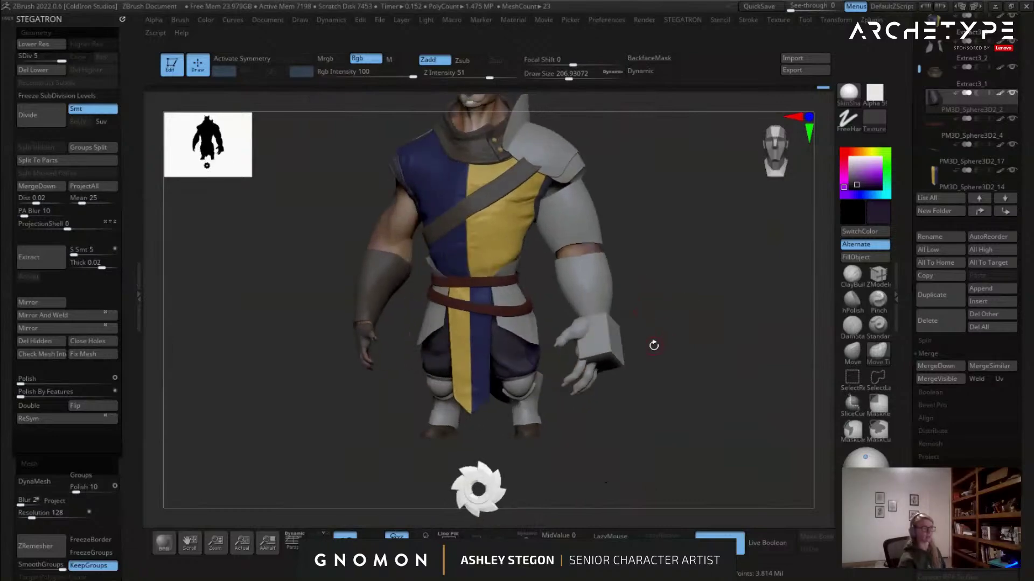
mouse_move(555, 286)
right_down()
mouse_move(596, 305)
mouse_move(699, 319)
mouse_move(640, 326)
right_up()
key(s)
click(670, 319)
ctrl+right_drag(641, 326, 619, 377)
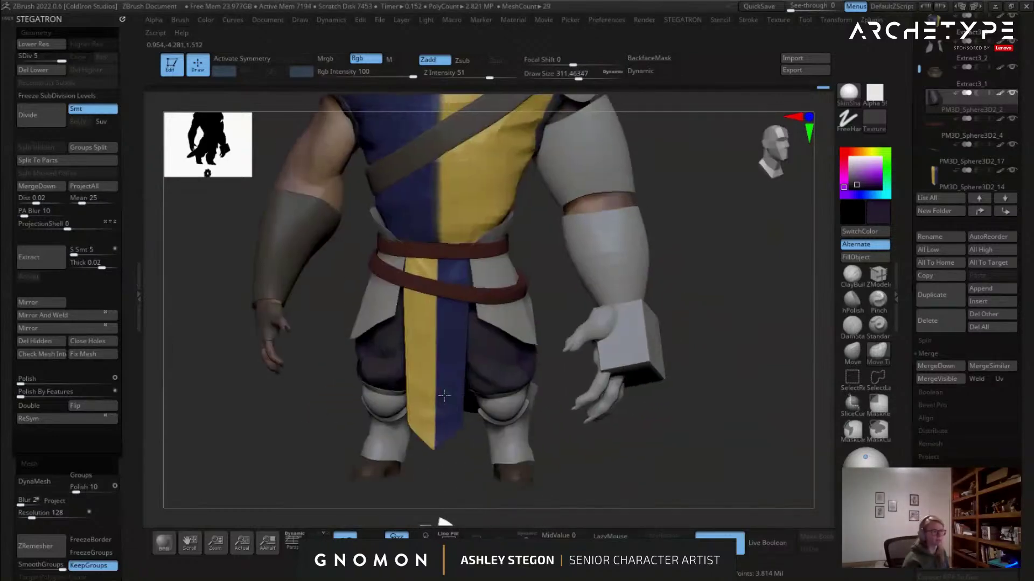
shift+right_drag(444, 395, 459, 371)
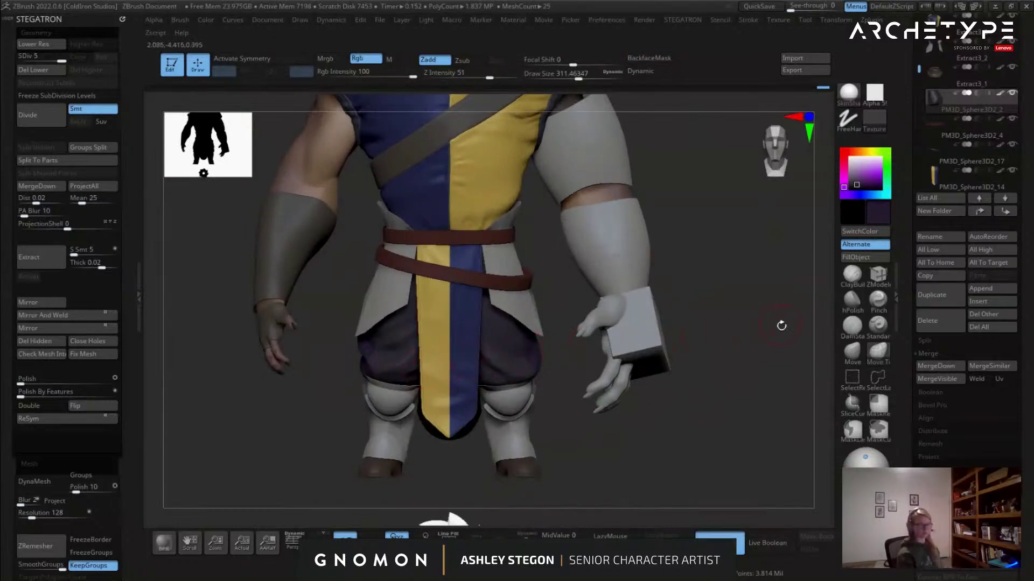
Carve and smooth fold creases on the front of both trouser legs with a large DamStandard brush.
click(854, 324)
mouse_move(530, 345)
right_down()
mouse_move(508, 337)
mouse_move(503, 372)
mouse_move(502, 347)
right_up()
ctrl+right_drag(502, 347, 504, 359)
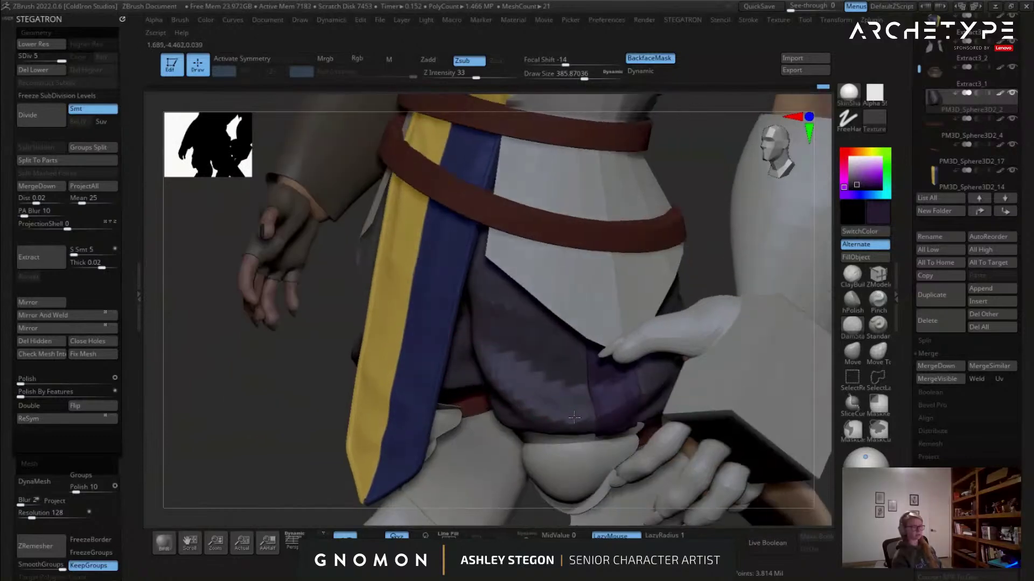
shift+drag(497, 350, 539, 376)
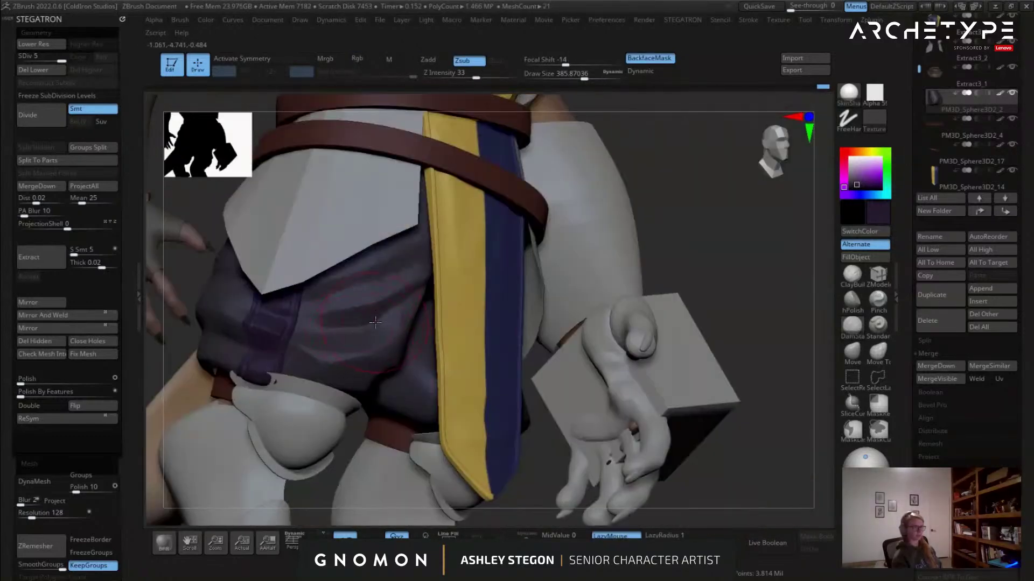
key(s)
drag(387, 320, 383, 324)
Carve diagonal folds into the trousers behind the thigh beside the tail, and smooth them at subdivision level 3.
mouse_move(368, 322)
right_down()
mouse_move(462, 340)
mouse_move(383, 347)
mouse_move(328, 335)
mouse_move(312, 304)
mouse_move(428, 235)
mouse_move(420, 240)
right_up()
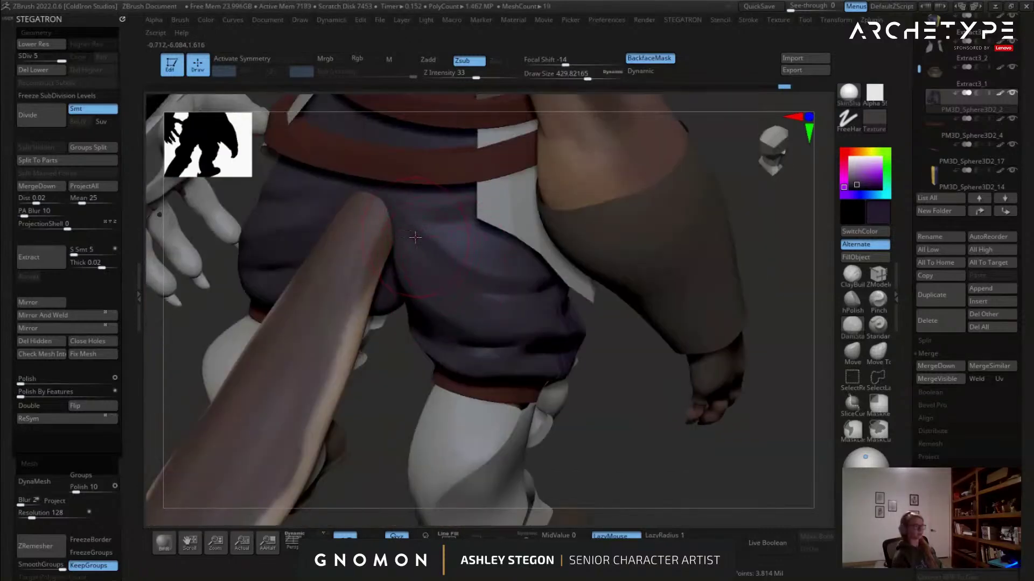
right_drag(492, 304, 412, 255)
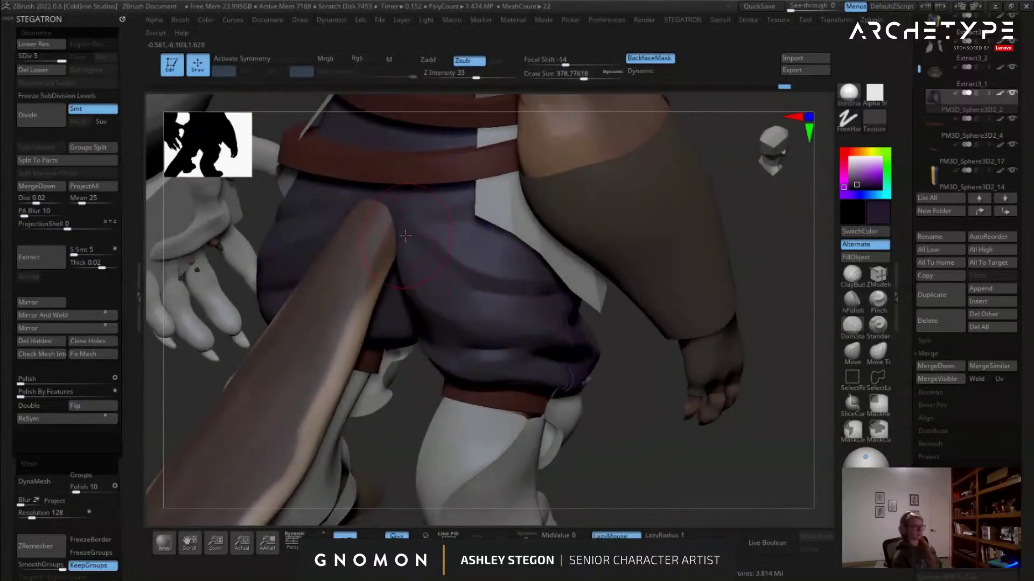
drag(416, 246, 493, 320)
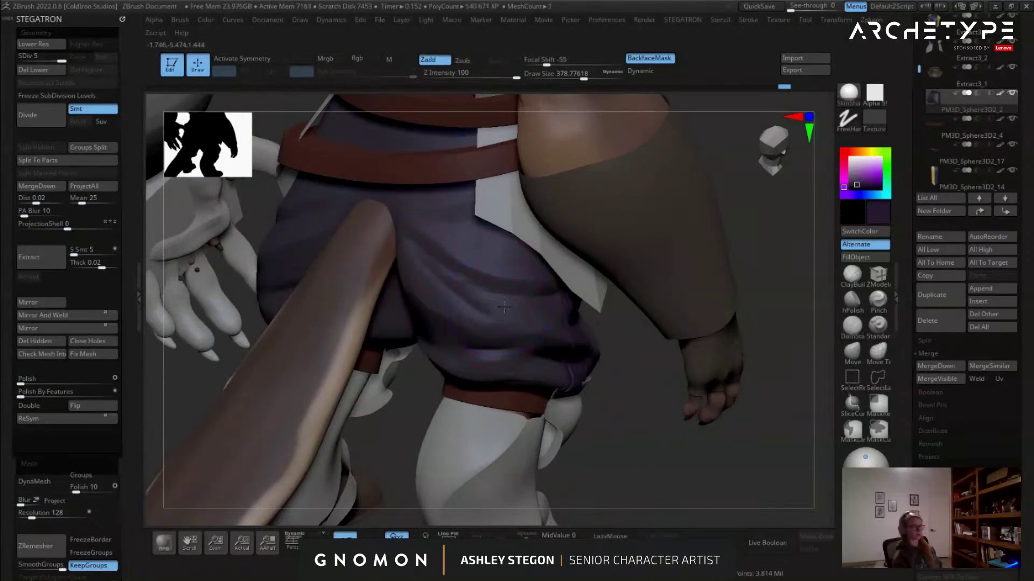
key(shift+d)
key(shift+d)
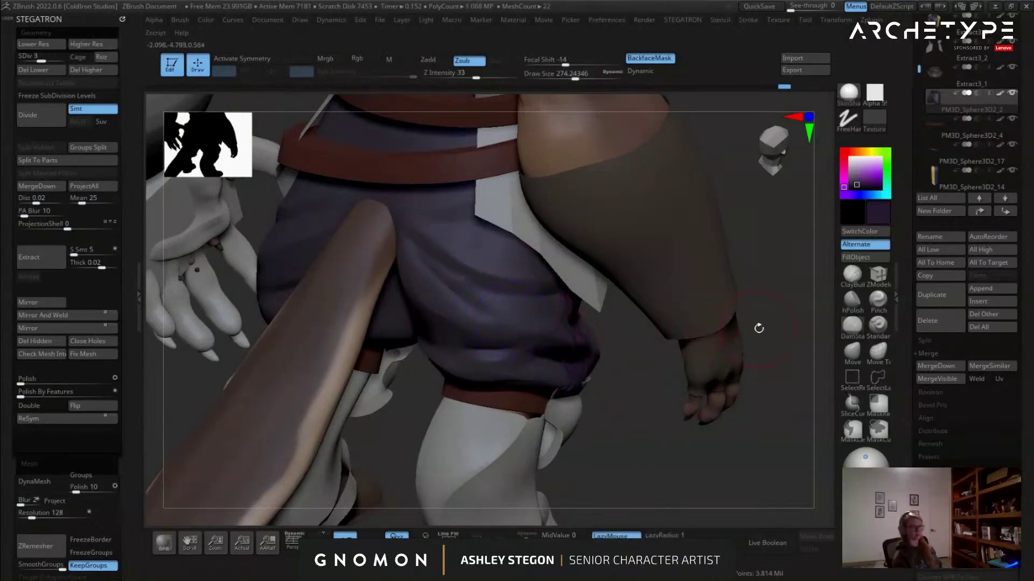
key(d)
Polish the folds behind that thigh at subdivision level 5 with the hPolish brush at about size 167.
click(852, 301)
key(s)
key(s)
drag(502, 317, 495, 317)
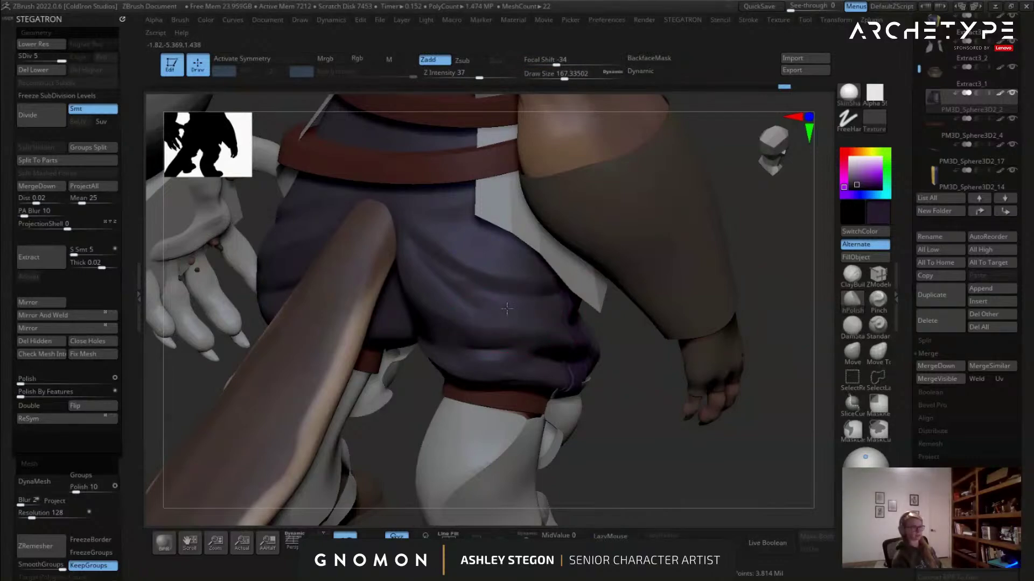
mouse_move(482, 309)
mouse_down()
mouse_move(455, 300)
mouse_move(469, 305)
mouse_move(454, 286)
mouse_move(461, 306)
mouse_up()
right_drag(460, 312, 538, 294)
alt+right_drag(458, 240, 611, 283)
ctrl+right_drag(468, 333, 643, 345)
Deepen the creases on the back of the same leg with the DamStandard brush at about size 445.
click(849, 331)
right_drag(495, 347, 458, 323)
ctrl+right_drag(457, 323, 498, 347)
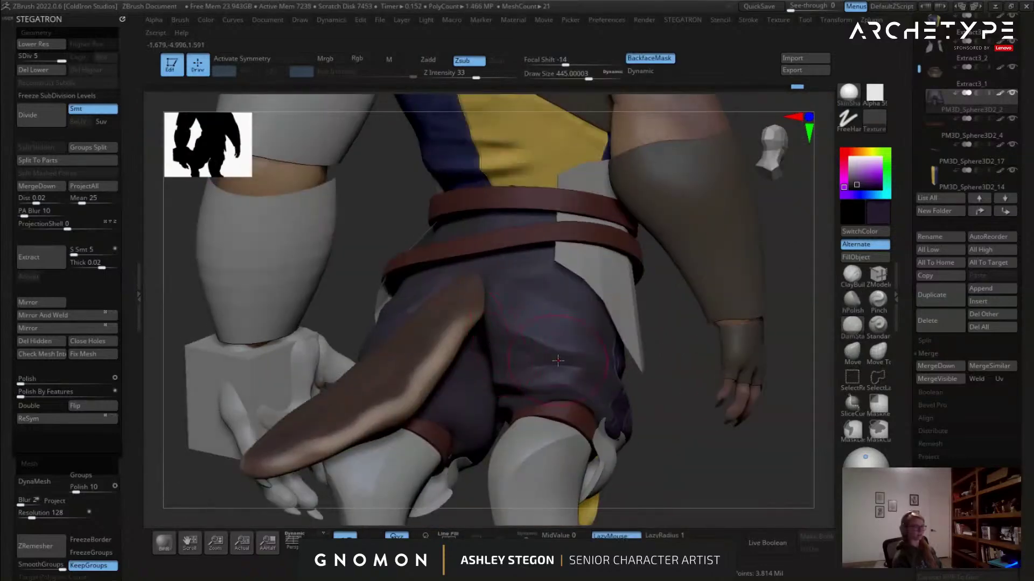
Sculpt raised and carved folds on the back of the opposite trouser leg with the DamStandard brush.
right_drag(488, 323, 491, 338)
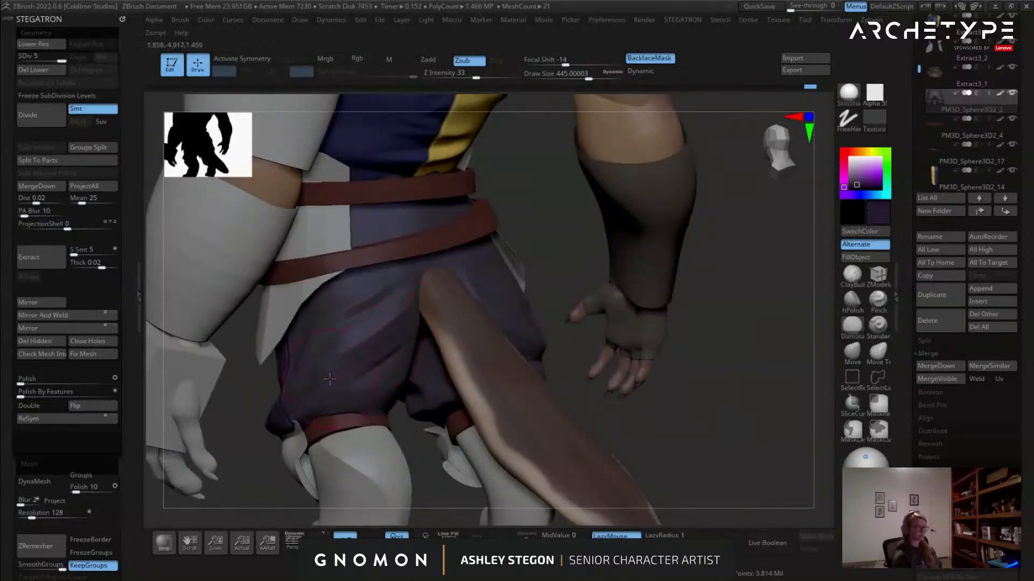
alt+drag(394, 365, 363, 369)
right_drag(358, 376, 473, 358)
drag(473, 358, 475, 357)
mouse_move(476, 357)
right_down()
mouse_move(438, 364)
mouse_move(430, 352)
mouse_move(476, 321)
right_up()
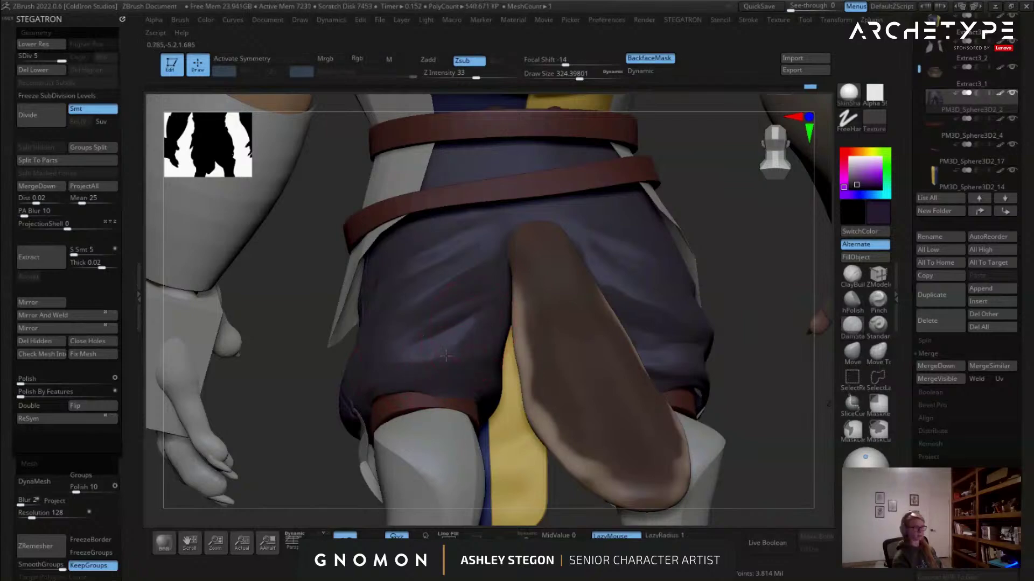
mouse_move(370, 375)
right_down()
mouse_move(464, 368)
mouse_move(474, 351)
right_up()
right_drag(435, 319, 392, 322)
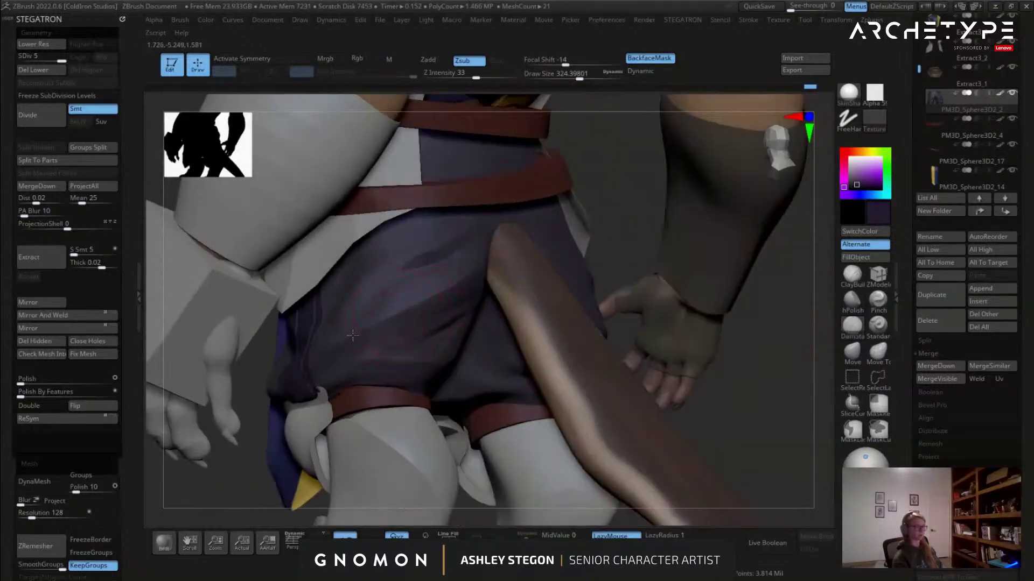
right_drag(387, 322, 510, 222)
Polish the folds on the inner front of the trouser leg beside the tabard with the hPolish brush.
mouse_move(429, 274)
right_down()
mouse_move(494, 237)
mouse_move(522, 254)
mouse_move(372, 341)
mouse_move(753, 298)
right_up()
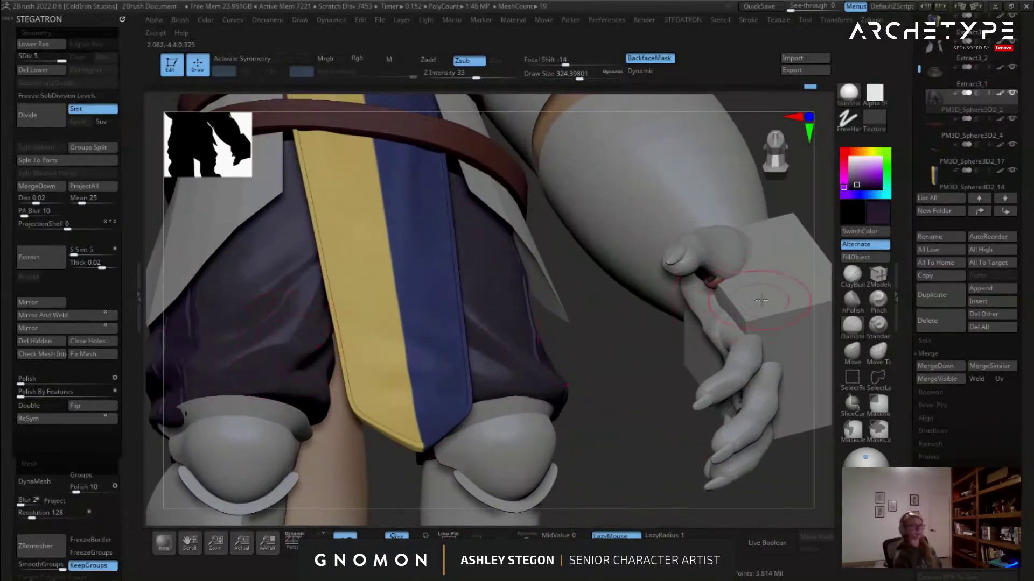
click(853, 302)
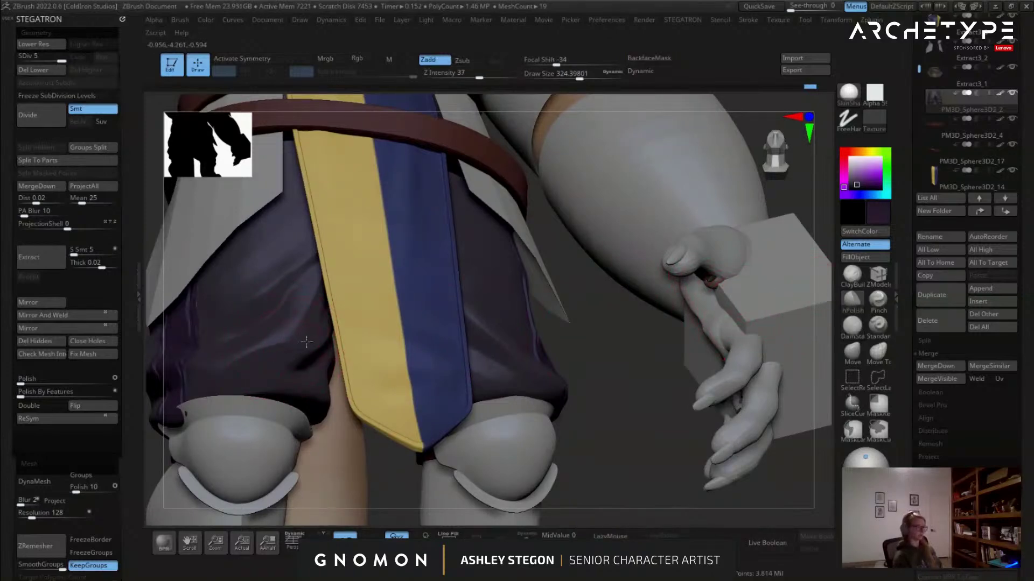
right_drag(219, 373, 554, 375)
right_drag(555, 375, 621, 372)
Adjust the material's light direction and render a preview of the character's upper body.
drag(865, 457, 863, 450)
click(164, 542)
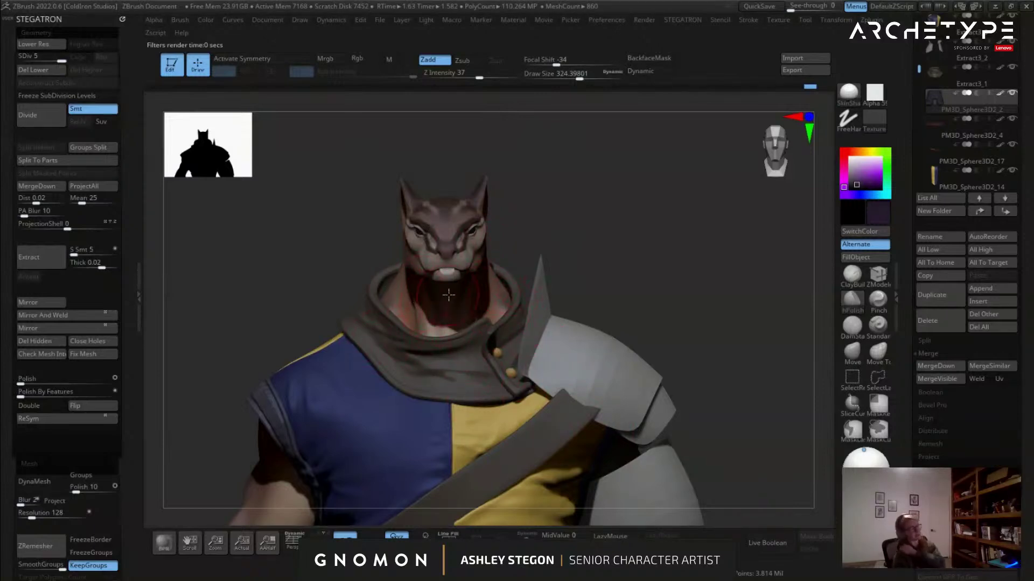
mouse_move(460, 314)
right_down()
mouse_move(530, 310)
mouse_move(449, 306)
mouse_move(570, 318)
mouse_move(538, 329)
mouse_move(582, 281)
mouse_move(597, 188)
right_up()
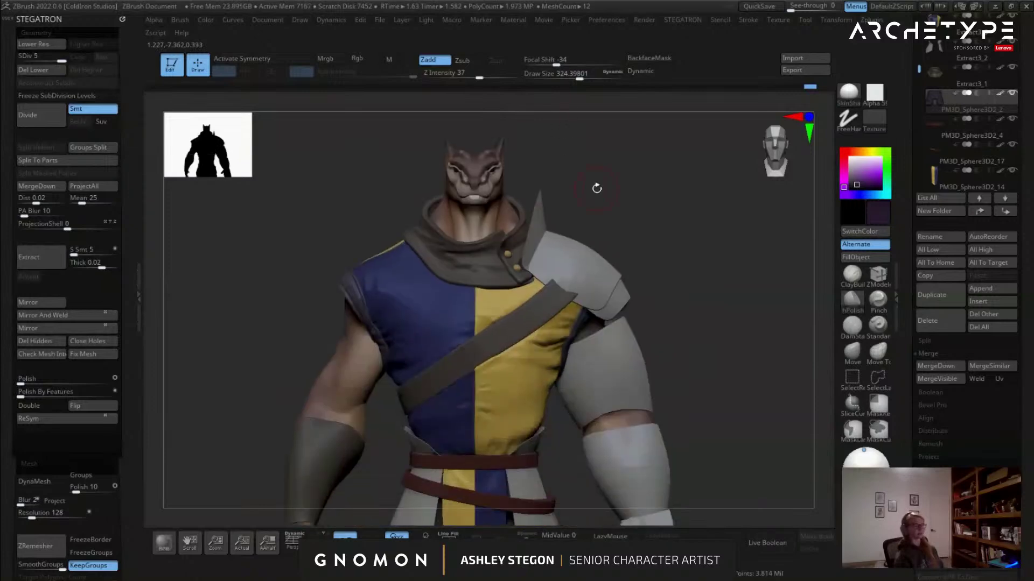
Select the layered shoulder armor plate and reshape it with the Move brush at a draw size of about 867.
right_drag(680, 328, 613, 326)
key(s)
drag(673, 341, 682, 342)
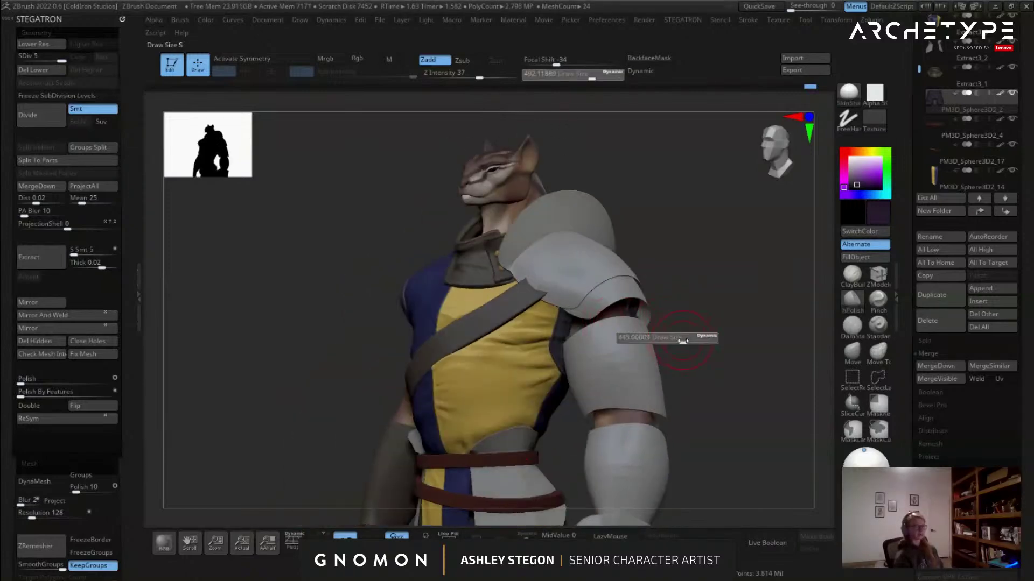
right_drag(542, 306, 597, 303)
alt+click(586, 296)
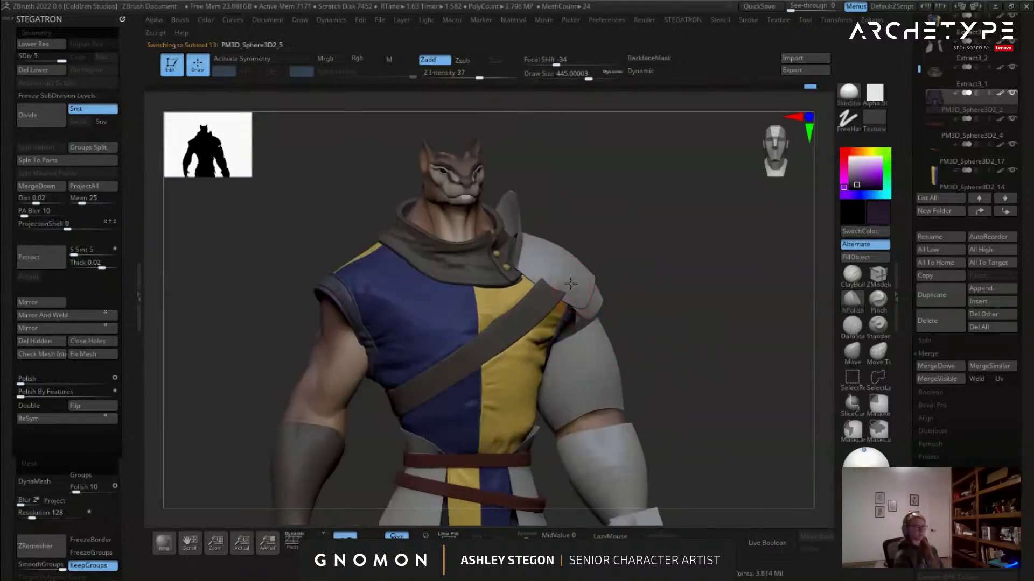
click(852, 353)
key(s)
drag(554, 292, 577, 294)
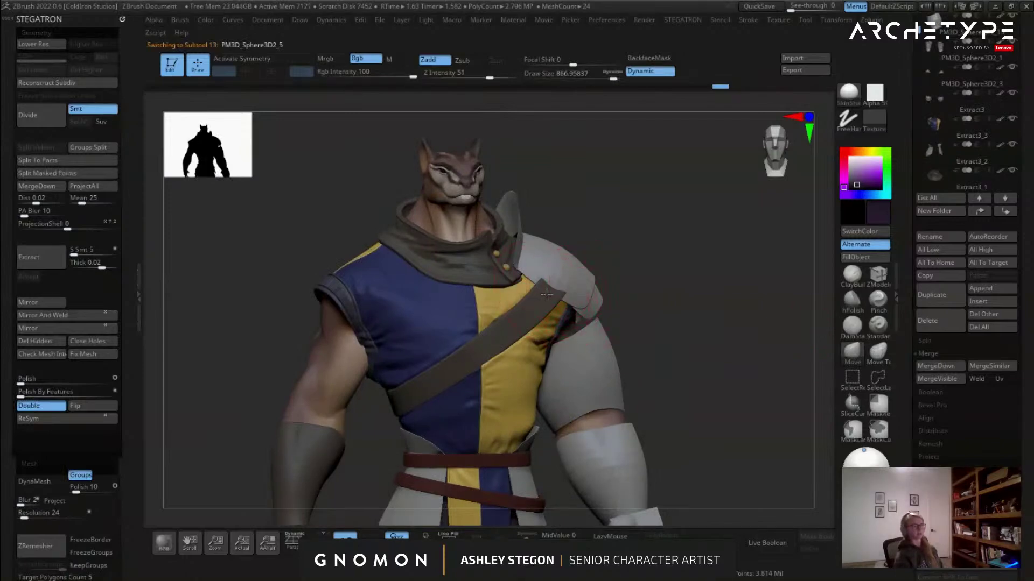
mouse_move(560, 294)
right_down()
mouse_move(710, 324)
mouse_move(710, 301)
right_up()
shift+right_drag(710, 301, 723, 317)
key(s)
drag(723, 317, 737, 319)
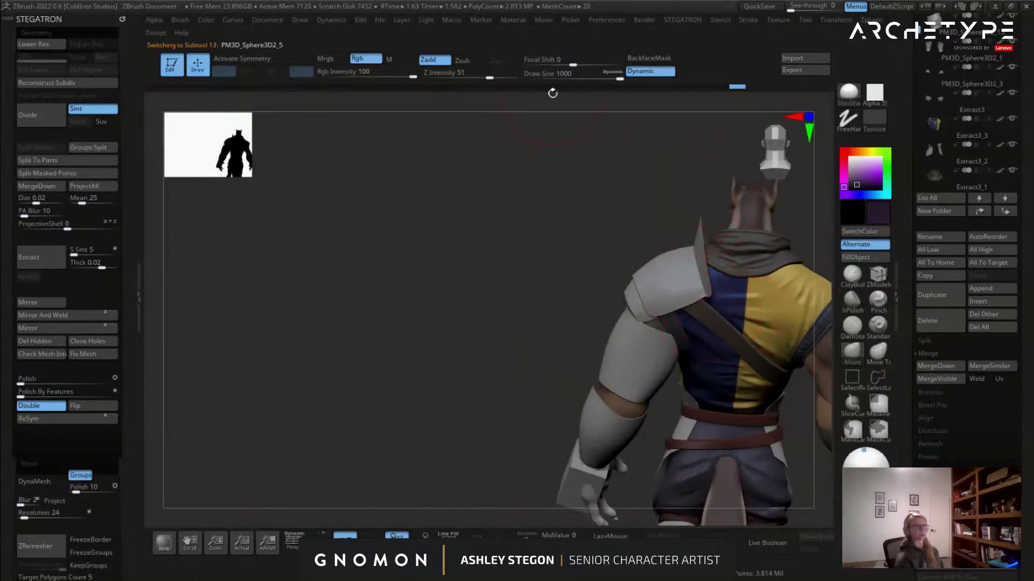
Turn off dynamic brush sizing and reduce the Move brush's draw size.
click(616, 73)
key(s)
drag(518, 212, 534, 212)
right_drag(533, 268, 652, 292)
key(s)
click(650, 311)
Select the trousers and examine the costume's overall shape from the back, front and sides.
alt+click(564, 379)
mouse_move(578, 444)
right_down()
mouse_move(498, 457)
mouse_move(464, 407)
right_up()
key(s)
click(468, 455)
right_drag(564, 316, 607, 247)
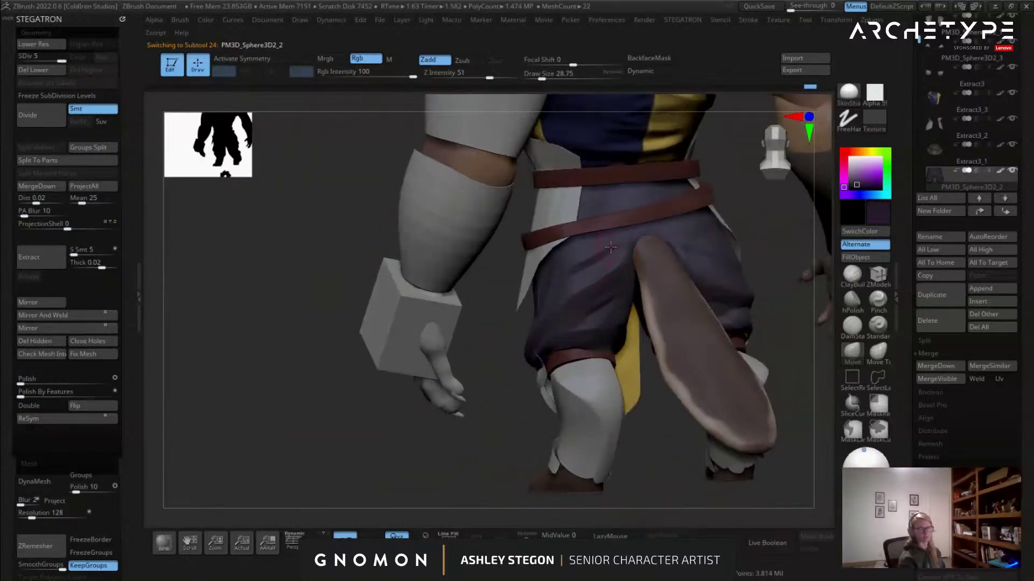
mouse_move(643, 196)
right_down()
mouse_move(623, 183)
mouse_move(632, 248)
mouse_move(618, 280)
mouse_move(639, 333)
mouse_move(660, 322)
mouse_move(715, 228)
mouse_move(641, 286)
mouse_move(710, 269)
right_up()
key(s)
drag(711, 270, 691, 264)
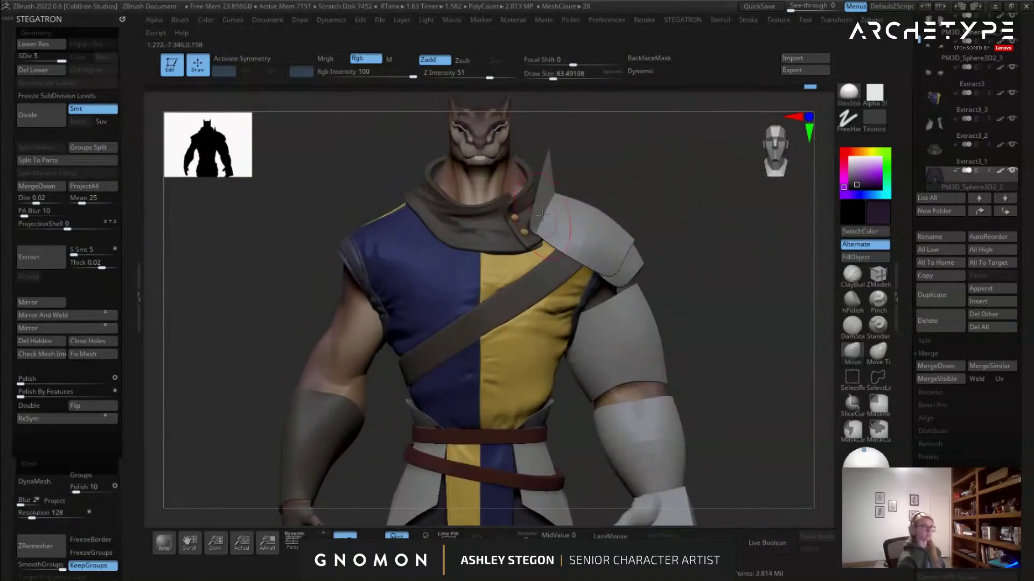
right_drag(571, 205, 523, 196)
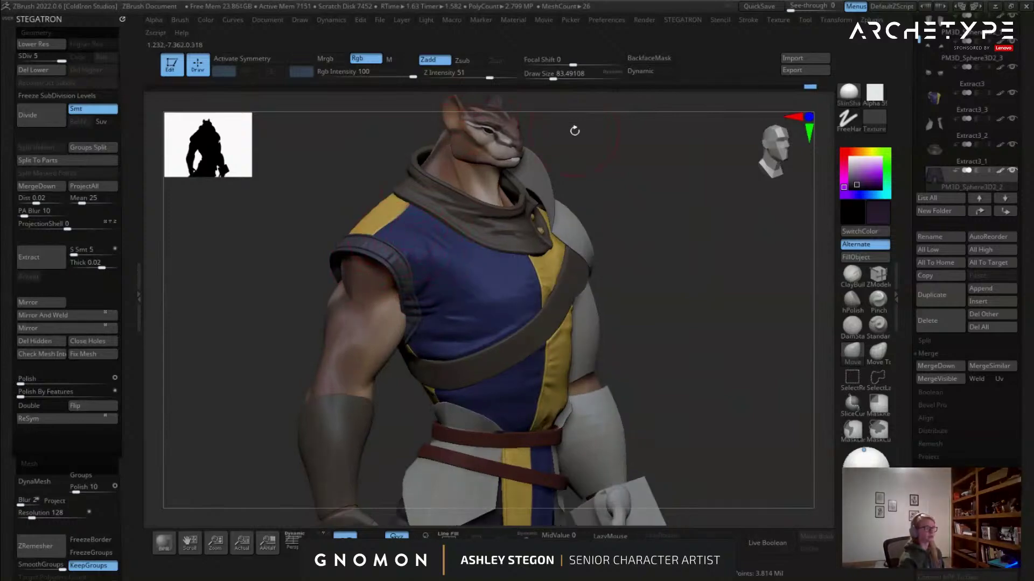
drag(560, 120, 501, 246)
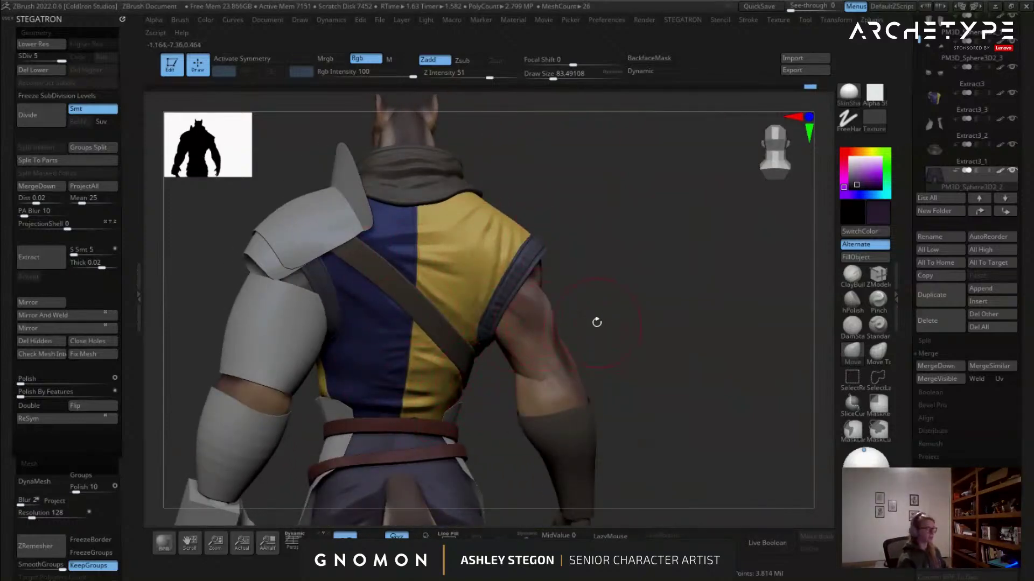
mouse_move(600, 322)
mouse_down()
mouse_move(675, 238)
mouse_move(576, 291)
mouse_move(663, 177)
mouse_up()
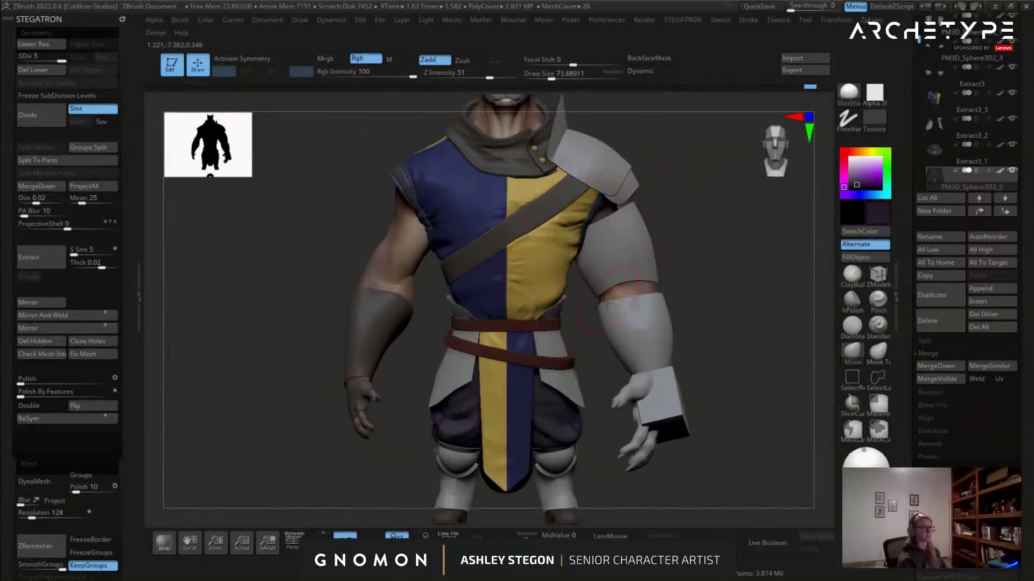
Select the forearm guard on the unarmored arm, examine its wireframe, and review the full figure's proportions.
alt+click(357, 348)
drag(334, 350, 430, 353)
key(shift+f)
key(shift+f)
drag(500, 358, 412, 367)
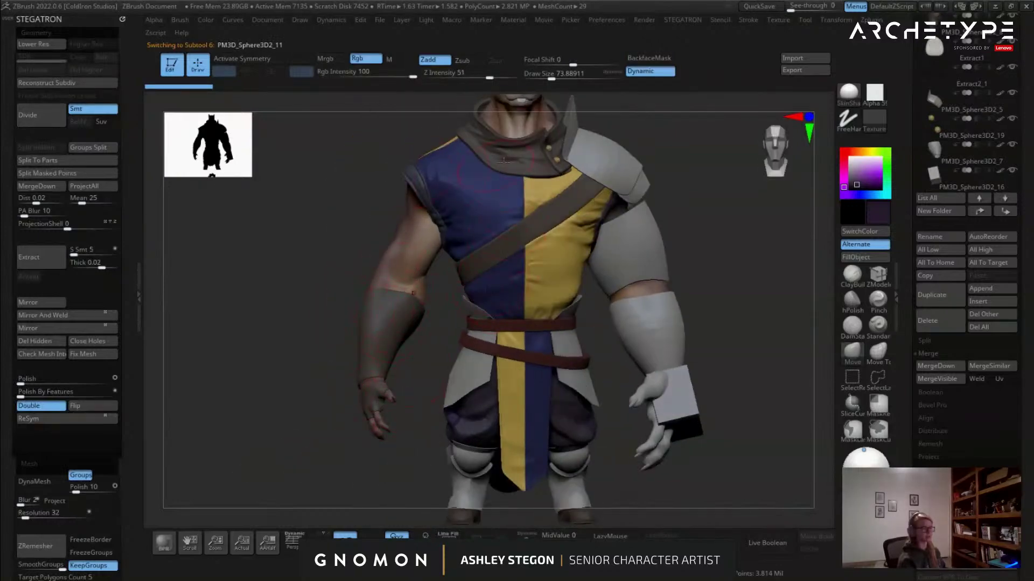
right_drag(555, 300, 565, 286)
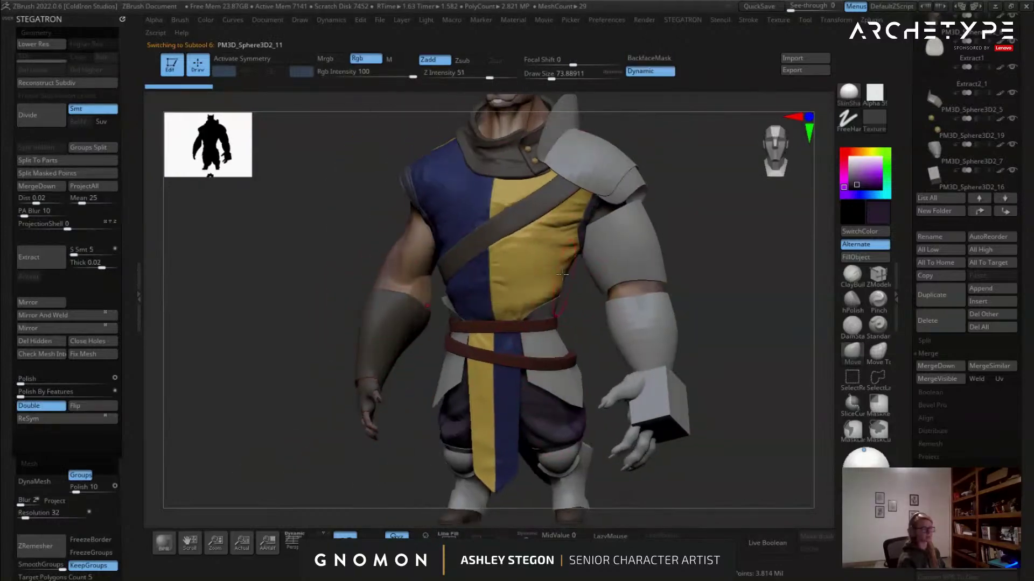
right_drag(575, 321, 545, 347)
key(s)
drag(505, 349, 509, 350)
alt+right_drag(598, 171, 593, 194)
right_drag(528, 301, 577, 308)
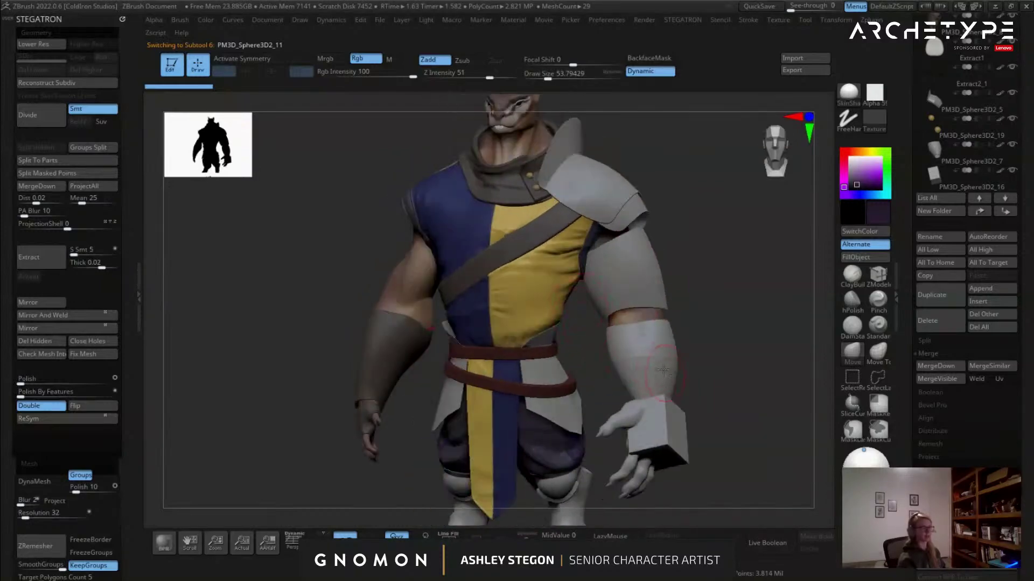
key(f)
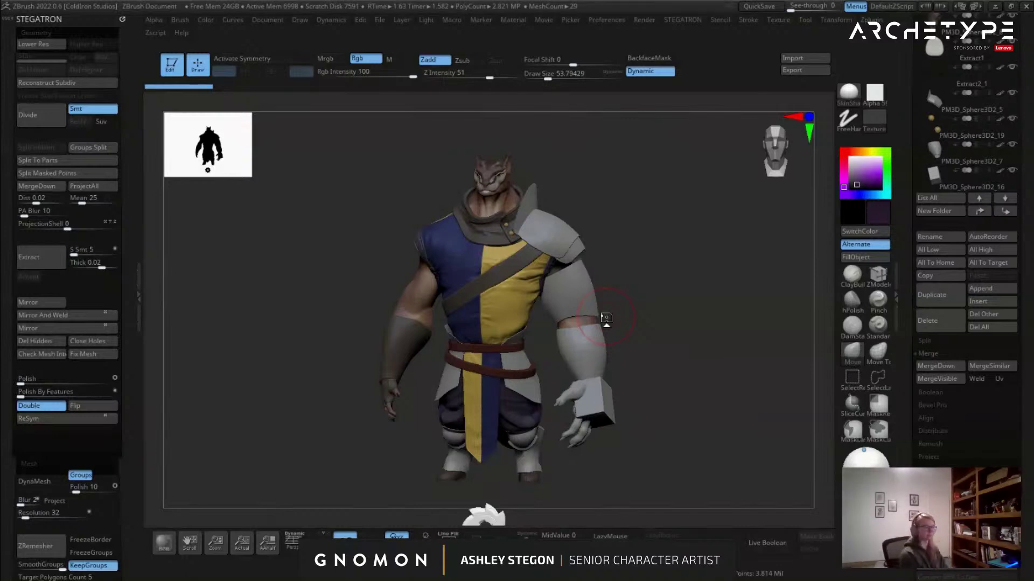
Select the placeholder block on the armored arm's hand and hide it.
drag(699, 261, 530, 340)
alt+click(604, 383)
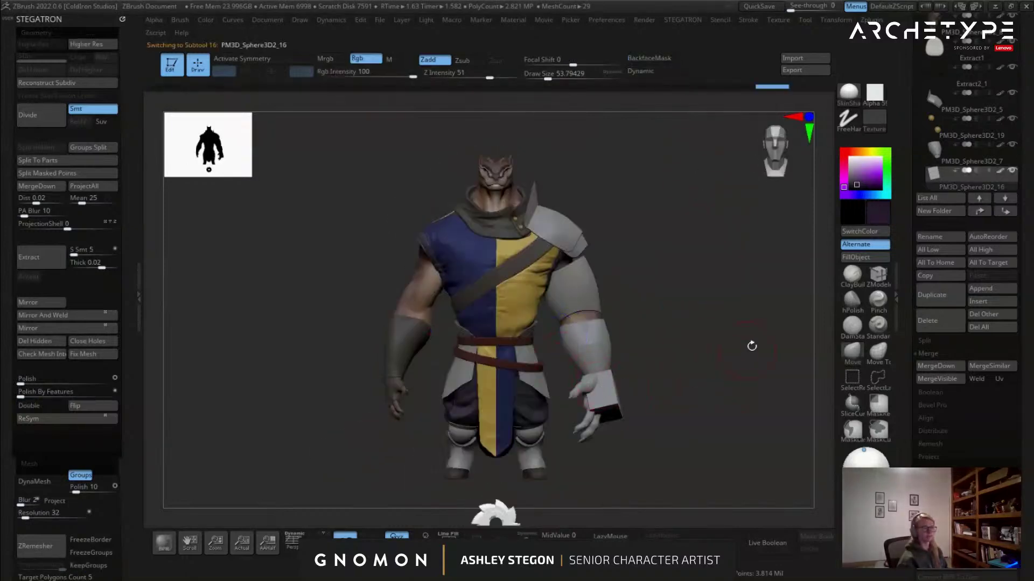
click(1012, 170)
Select the layered shoulder armor plate, adjust the Move brush size, and examine the armored arm from front and side.
key(s)
click(671, 253)
alt+click(561, 238)
key(s)
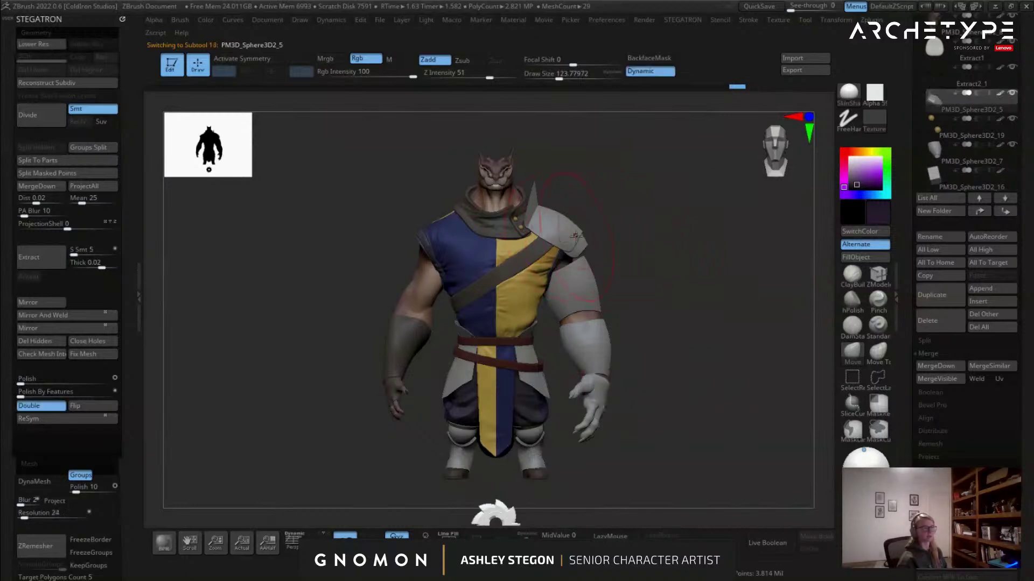
click(614, 243)
mouse_move(587, 227)
mouse_down()
mouse_move(591, 247)
mouse_move(636, 263)
mouse_move(604, 258)
mouse_move(606, 281)
mouse_move(572, 240)
mouse_move(627, 245)
mouse_move(679, 295)
mouse_move(693, 295)
mouse_move(640, 239)
mouse_move(619, 252)
mouse_up()
key(s)
key(s)
mouse_move(669, 280)
mouse_down()
mouse_move(682, 283)
mouse_move(667, 291)
mouse_move(743, 294)
mouse_move(690, 286)
mouse_up()
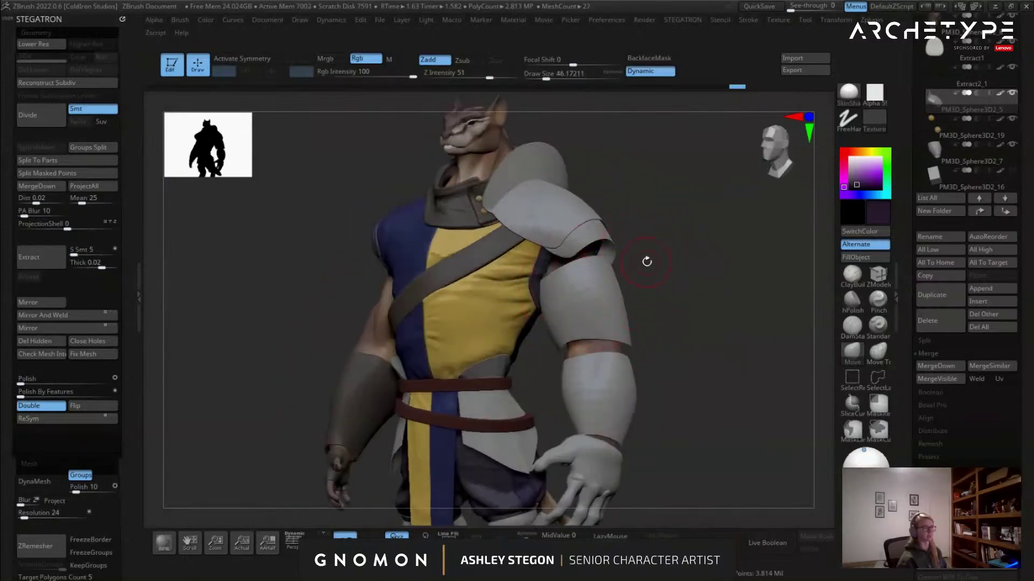
mouse_move(646, 258)
mouse_down()
mouse_move(691, 280)
mouse_move(703, 342)
mouse_move(690, 348)
mouse_move(656, 314)
mouse_up()
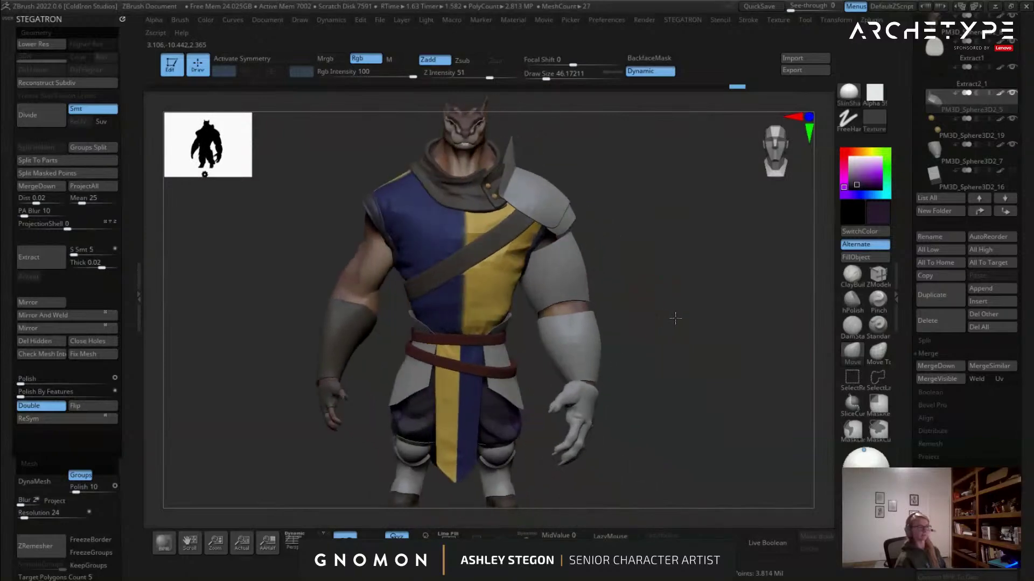
drag(660, 312, 657, 307)
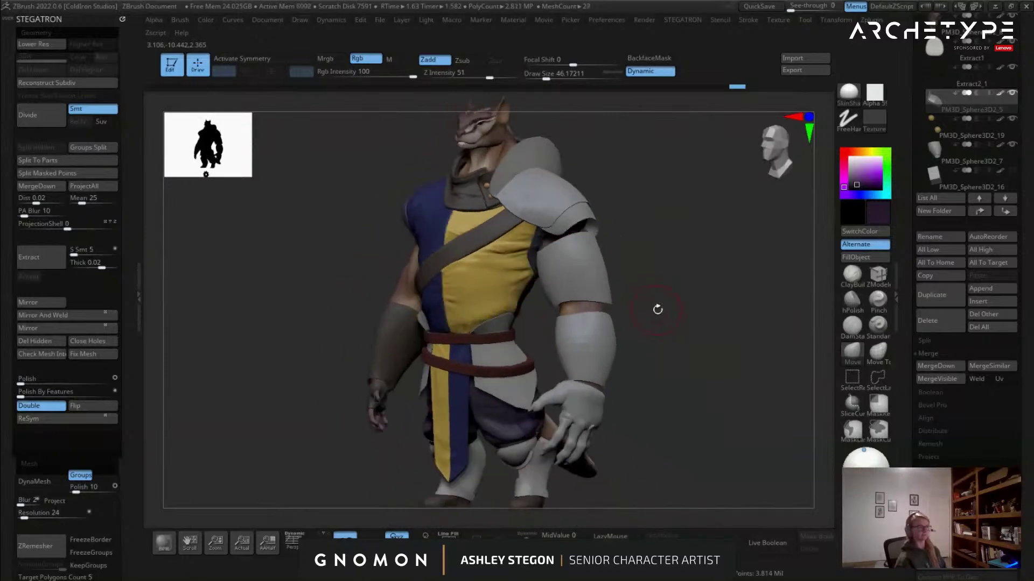